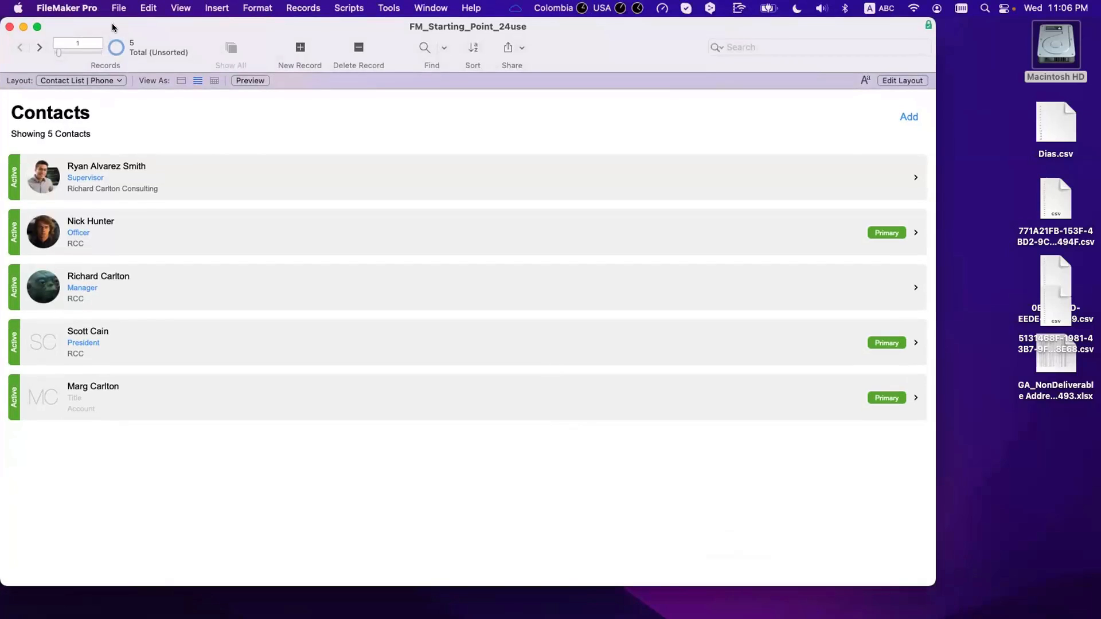
# Step: In Layout mode, duplicate Contact Details | Phone via Manage Layouts to create Contact Details | Phone Copy
pyautogui.press('super+l')
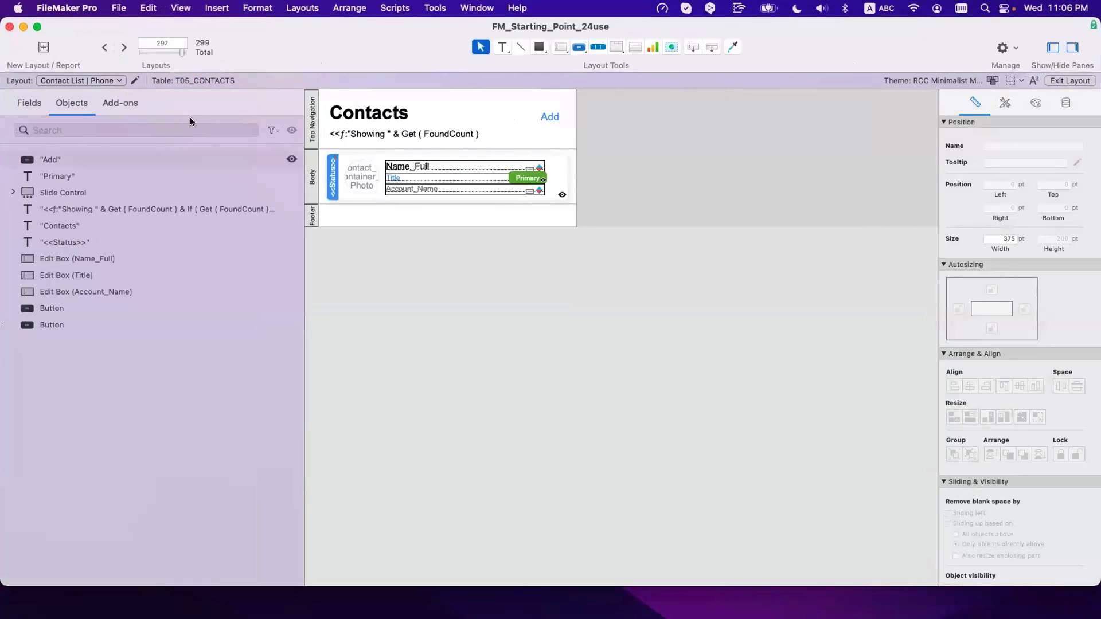
pyautogui.click(124, 48)
pyautogui.press('super+shift+l')
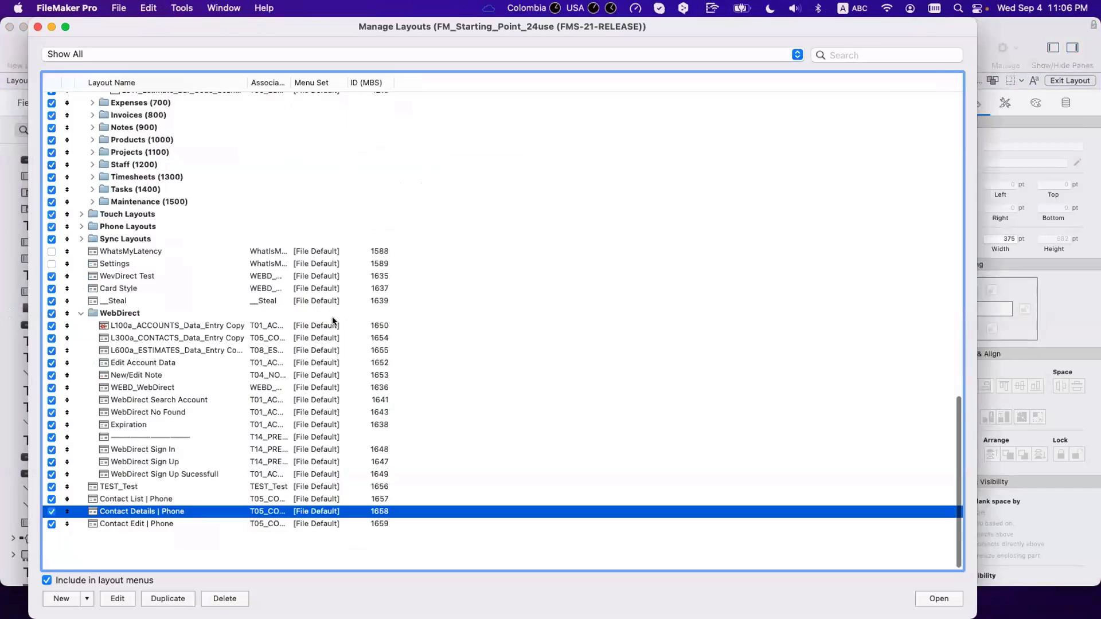
pyautogui.click(179, 600)
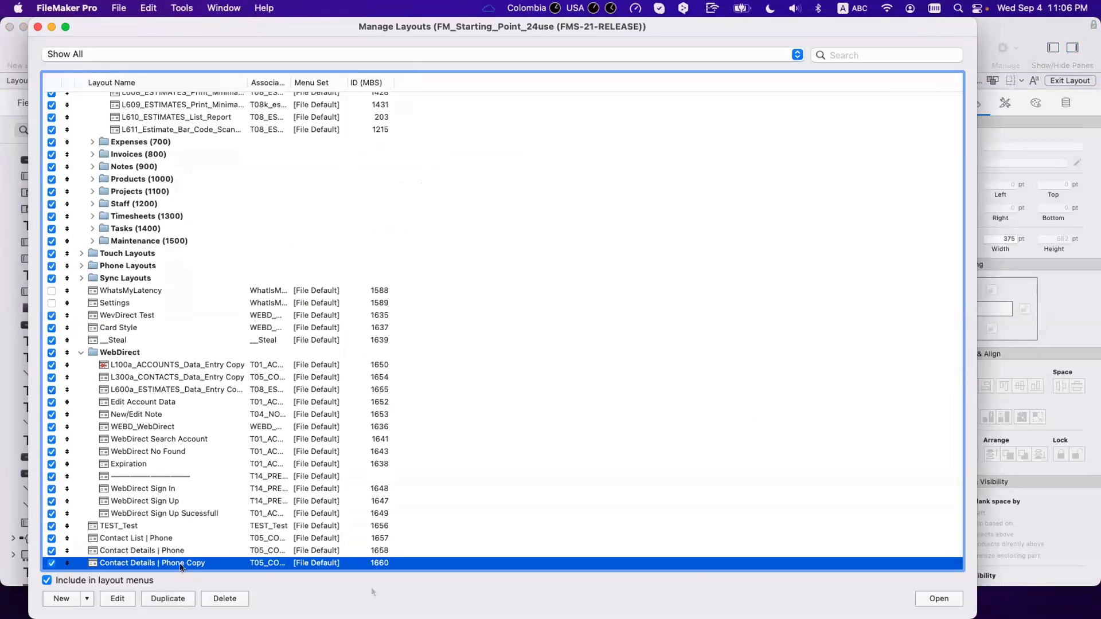
pyautogui.press('super+w')
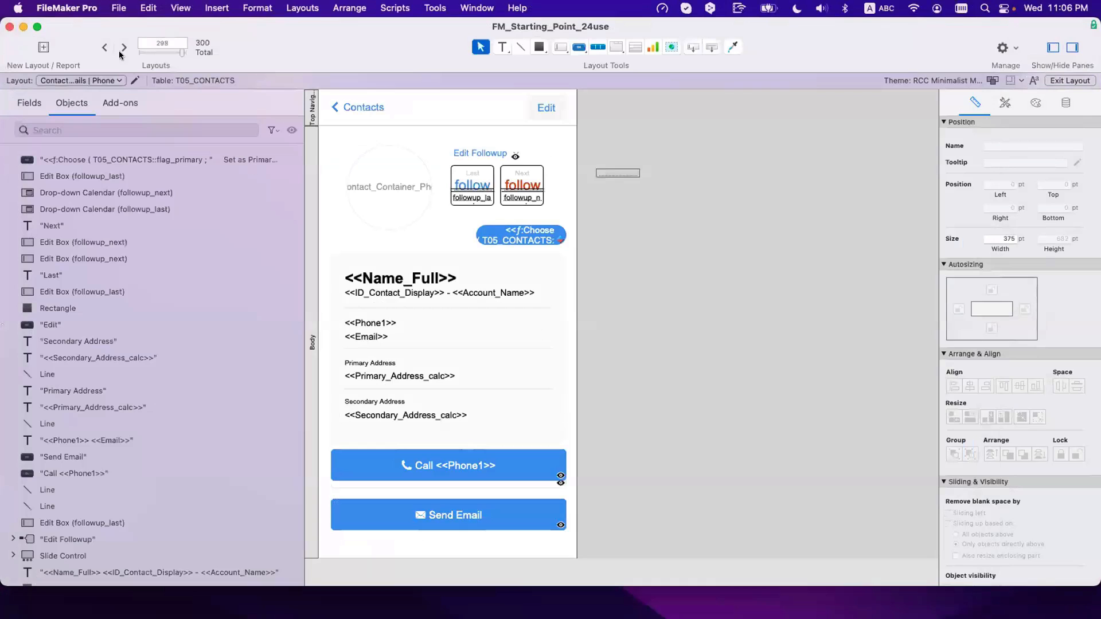
# Step: On the Phone Copy layout, trial-delete all objects, then undo to restore them
pyautogui.click(120, 52)
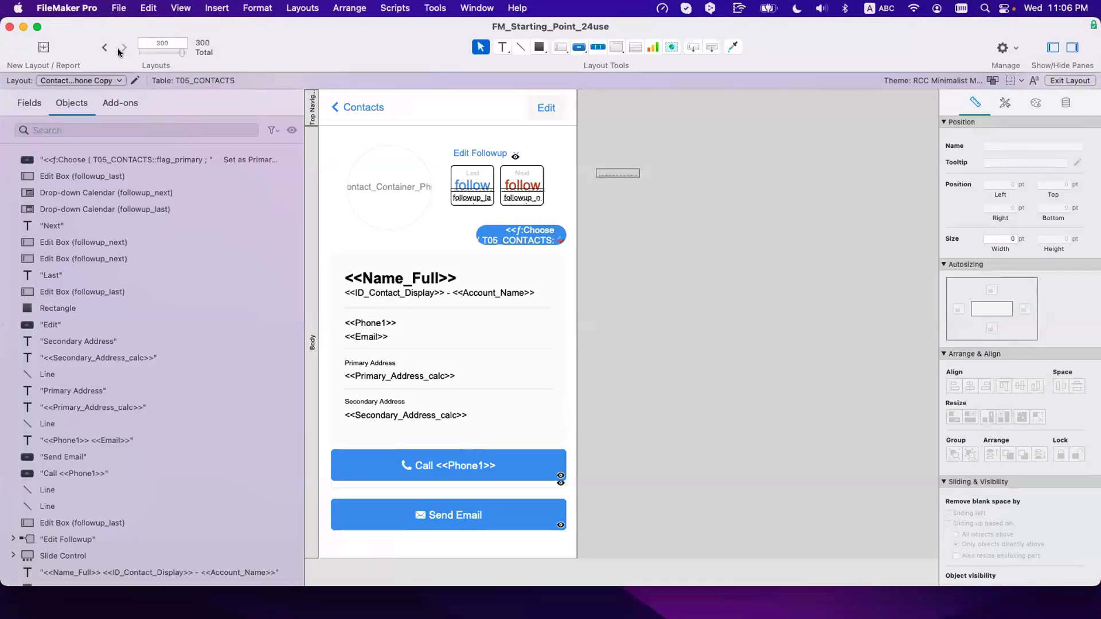
pyautogui.click(104, 48)
pyautogui.scroll(-5, 491, 373)
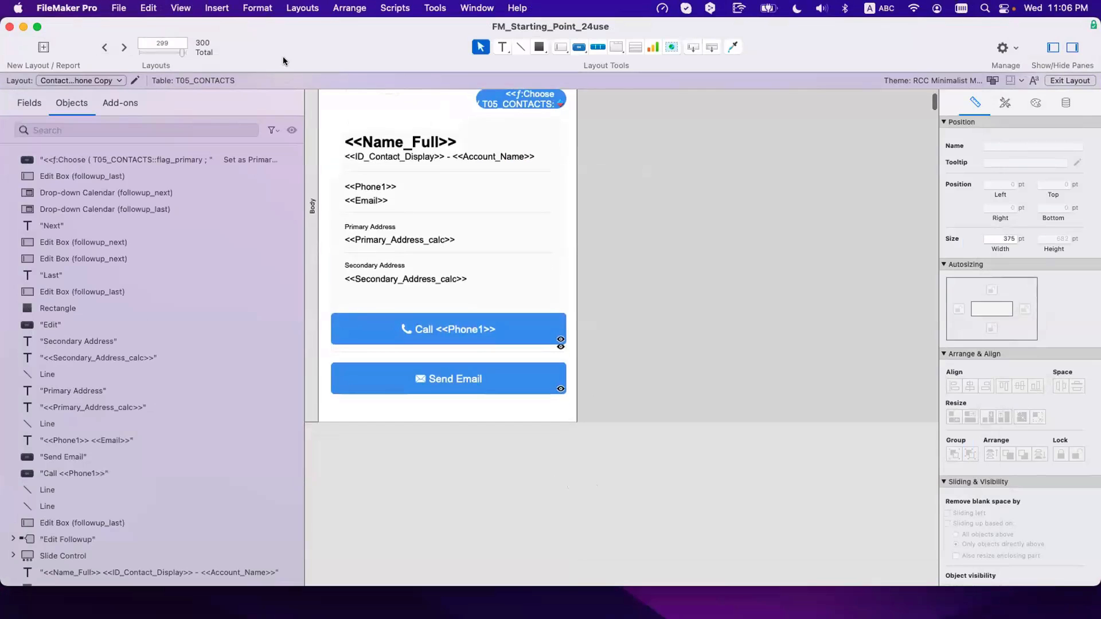
pyautogui.press('super+a')
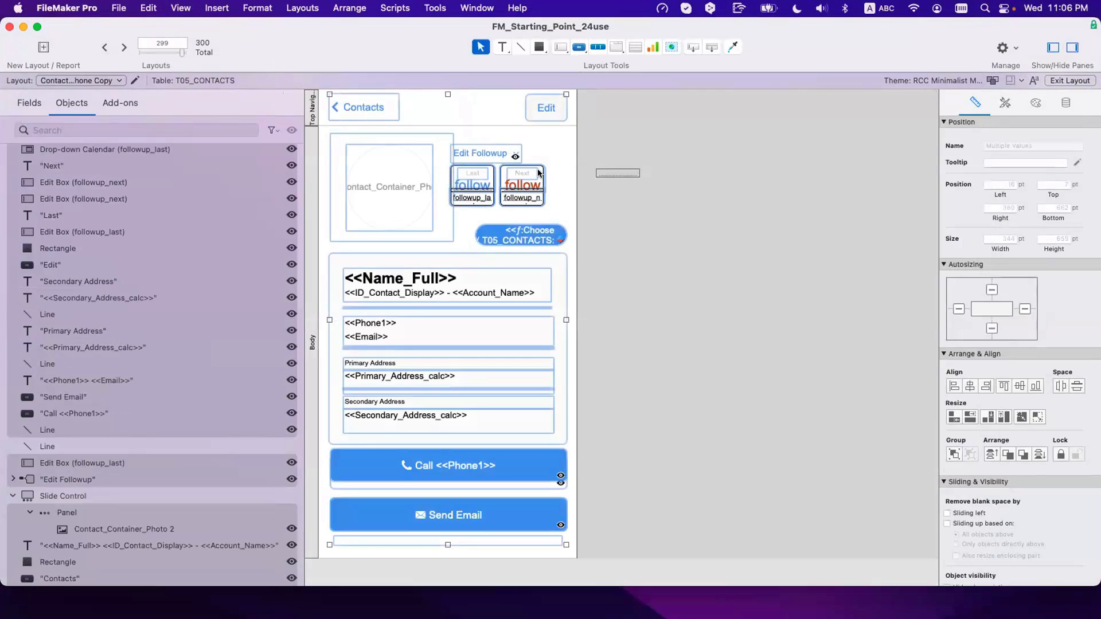
pyautogui.press('BackSpace')
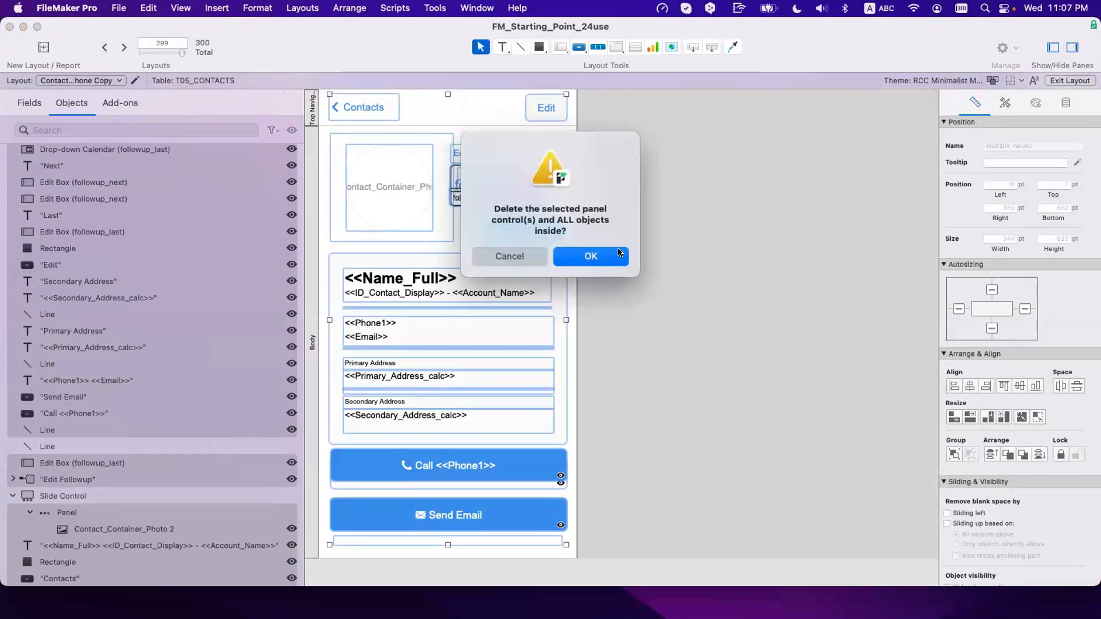
pyautogui.click(618, 252)
pyautogui.moveTo(652, 211); pyautogui.dragTo(608, 164)
pyautogui.press('BackSpace')
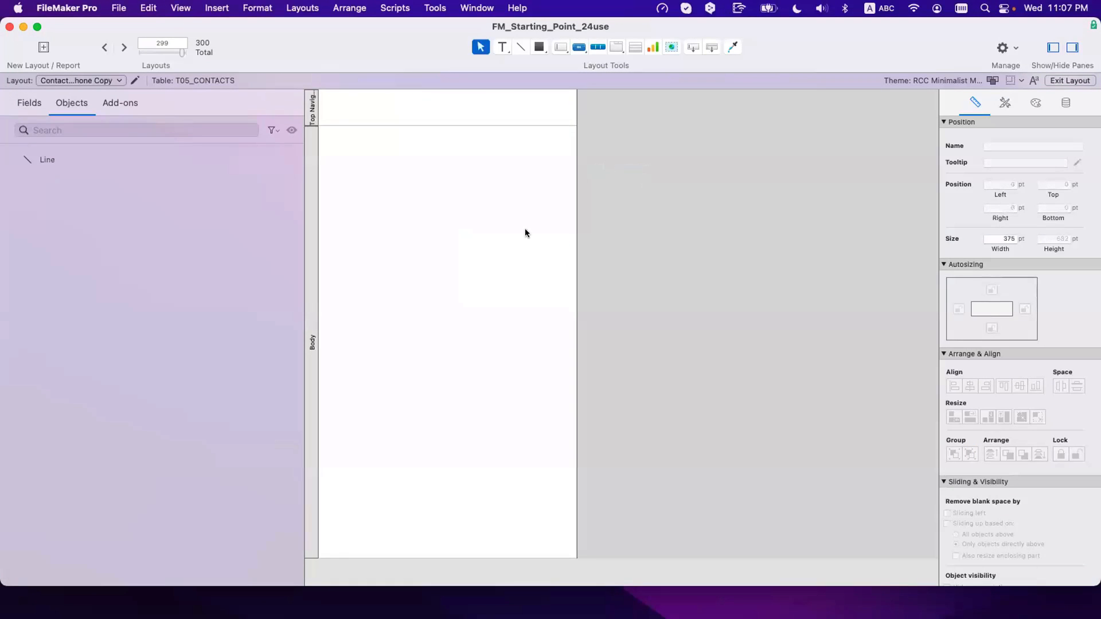
pyautogui.moveTo(432, 558)
pyautogui.mouseDown()
pyautogui.moveTo(430, 484)
pyautogui.moveTo(430, 571)
pyautogui.mouseUp()
pyautogui.scroll(3, 442, 414)
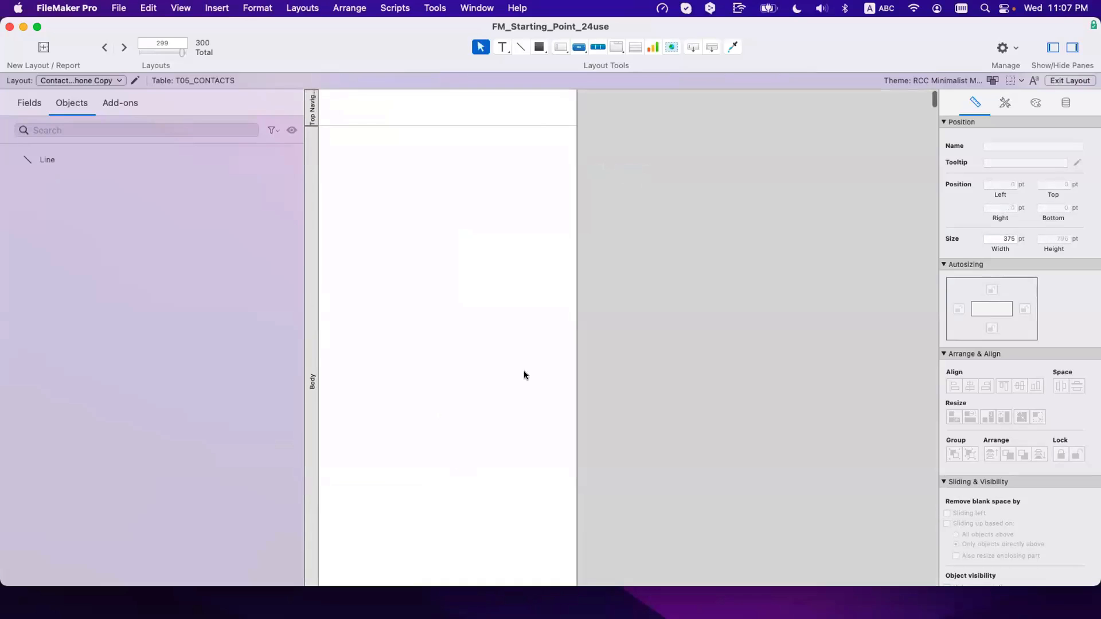
pyautogui.press('super+z')
pyautogui.press('super+z')
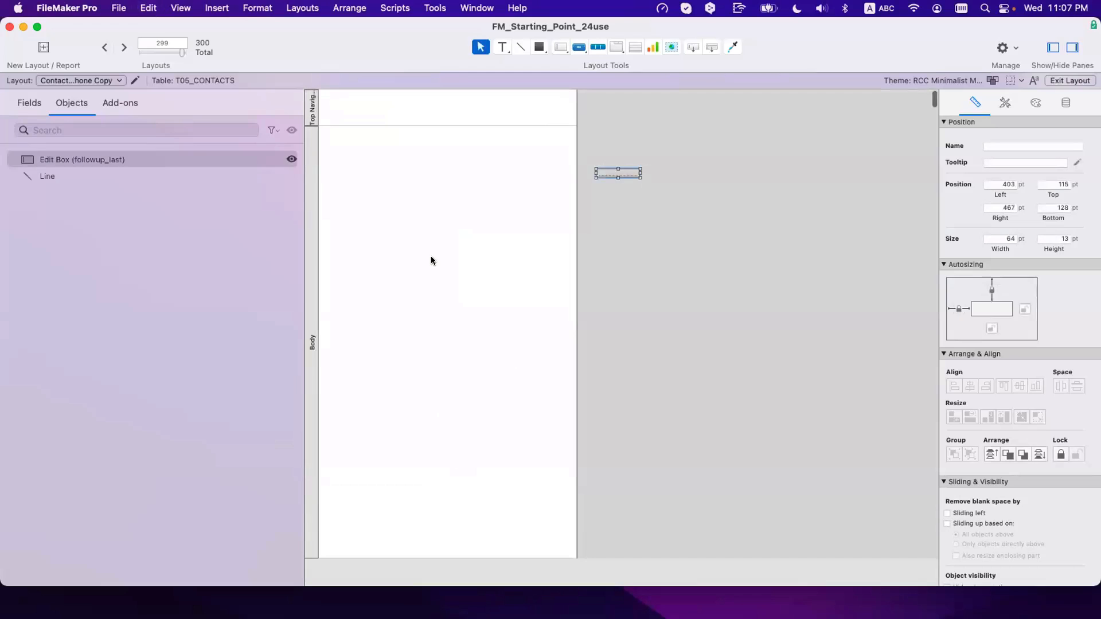
pyautogui.press('super+z')
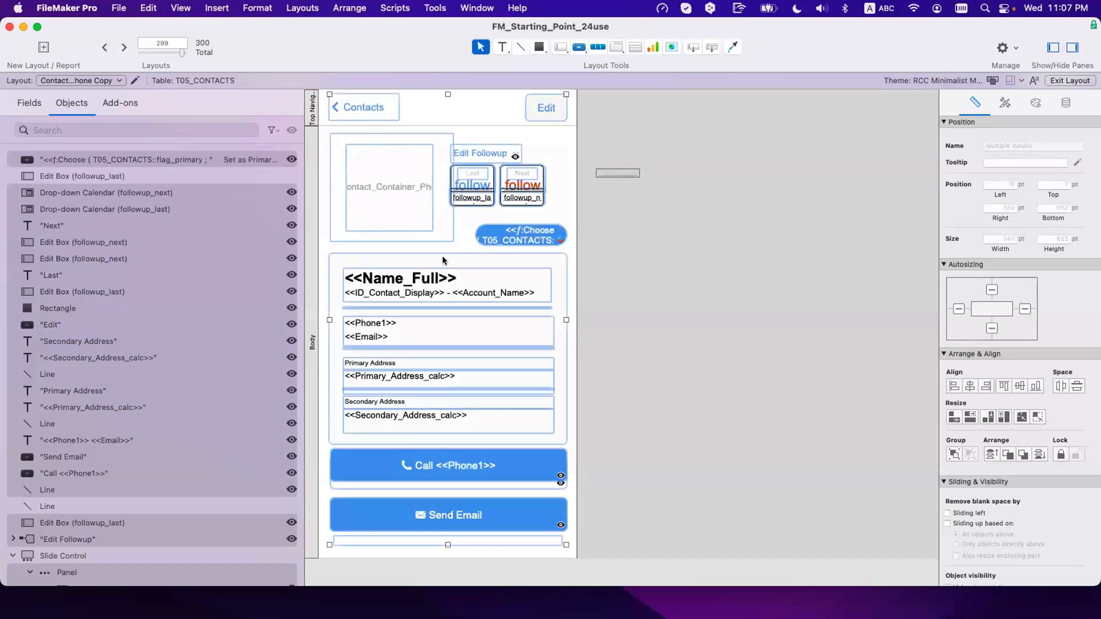
# Step: Delete the Call and Send Email buttons and make the body part taller, to 865 pt
pyautogui.click(570, 348)
pyautogui.scroll(-1, 570, 348)
pyautogui.scroll(-5, 570, 348)
pyautogui.moveTo(573, 432); pyautogui.dragTo(310, 292)
pyautogui.press('Delete')
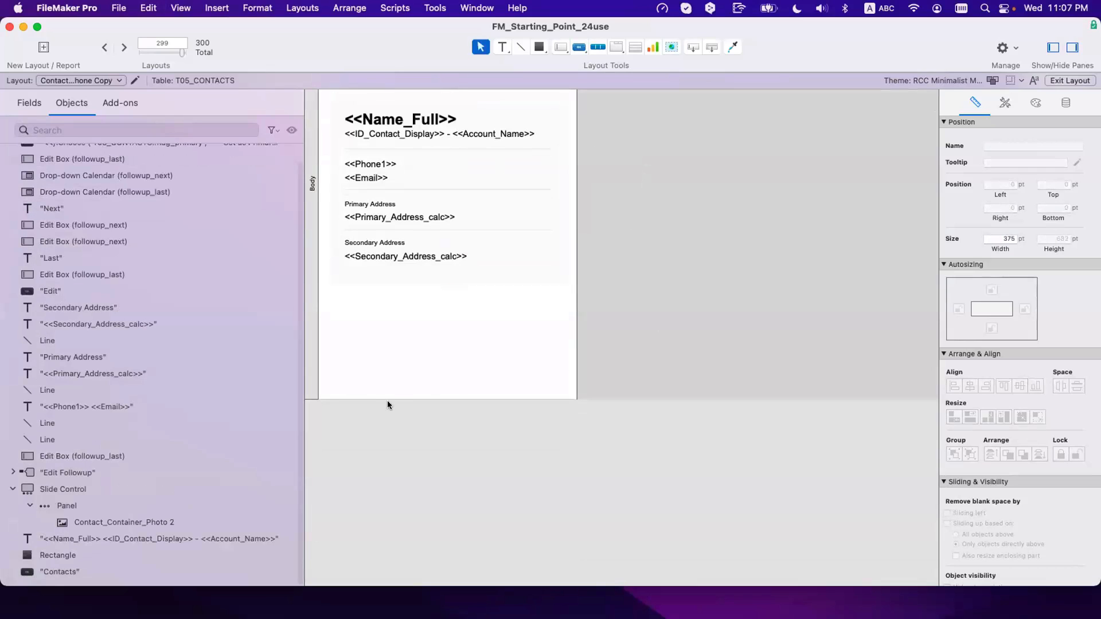
pyautogui.moveTo(391, 396); pyautogui.dragTo(394, 524)
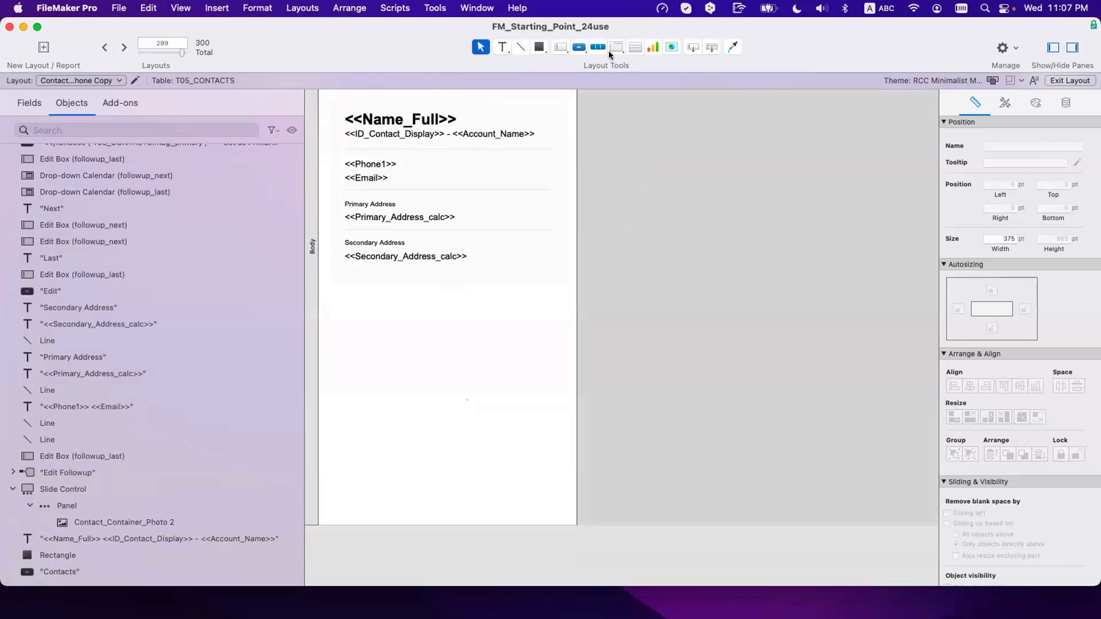
pyautogui.moveTo(423, 41); pyautogui.dragTo(442, 181)
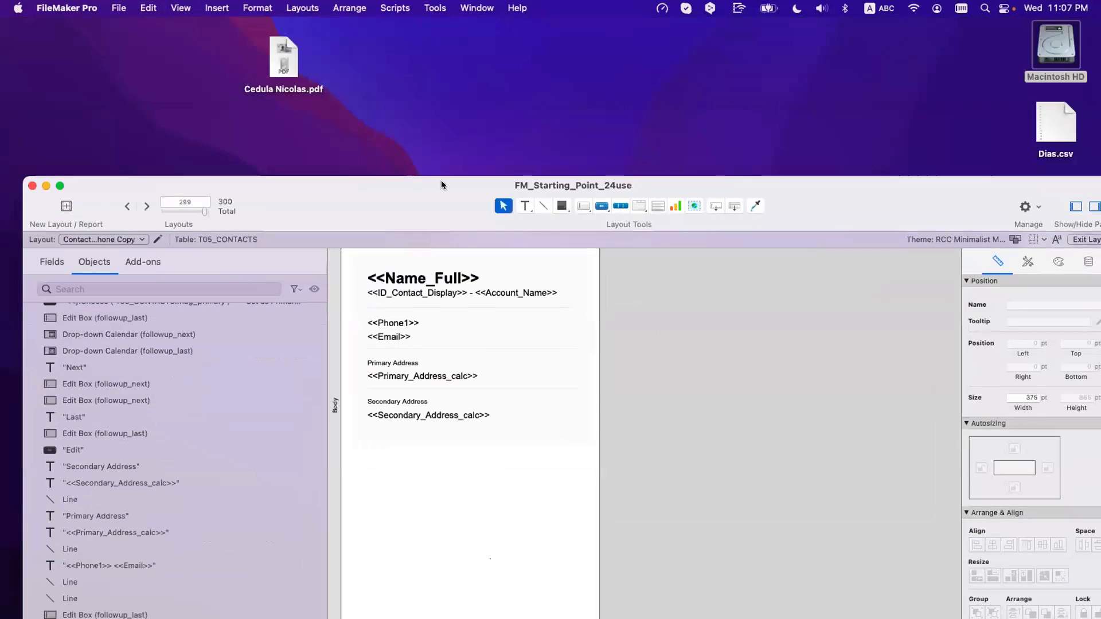
# Step: Open Contact Details | Desktop in Layout mode and select its portal_files 5 notes portal
pyautogui.press('shift+super+l')
pyautogui.scroll(20, 160, 236)
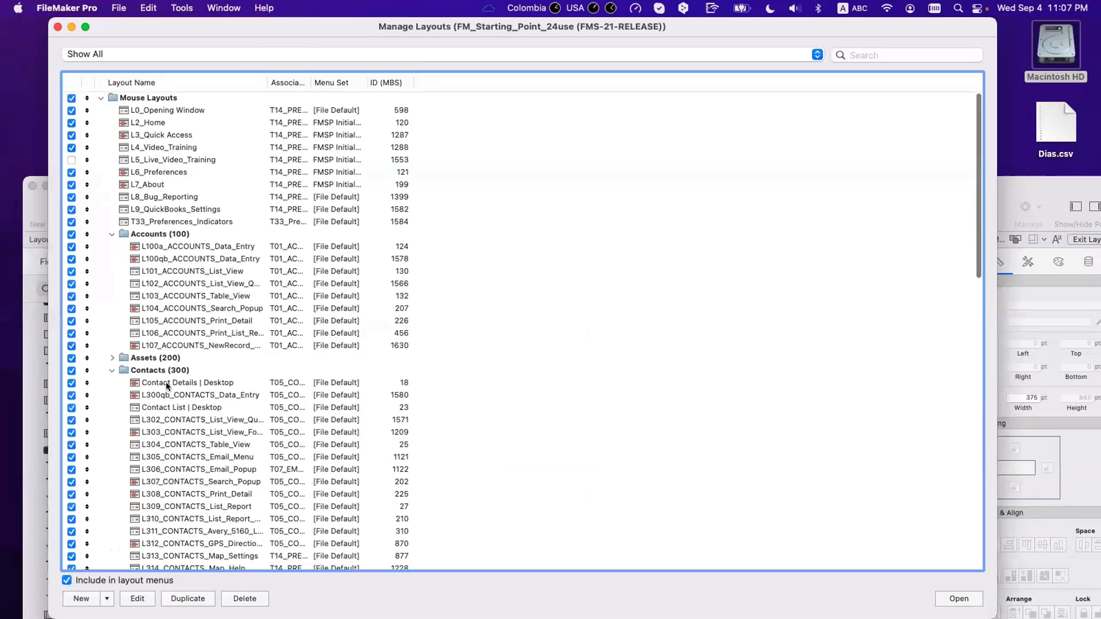
pyautogui.doubleClick(482, 383)
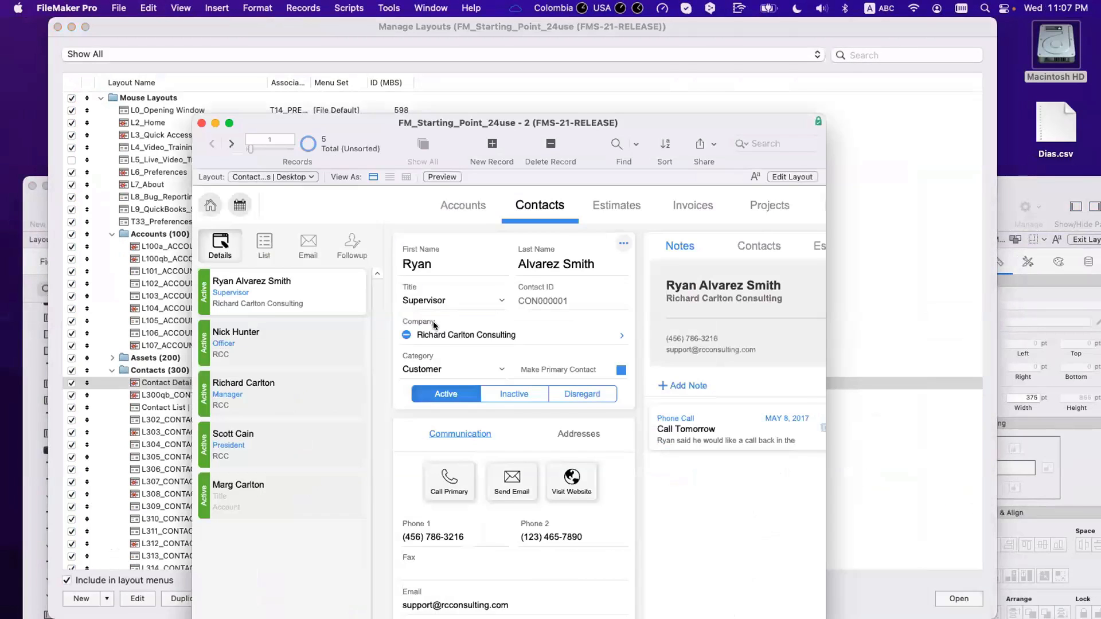
pyautogui.press('super+l')
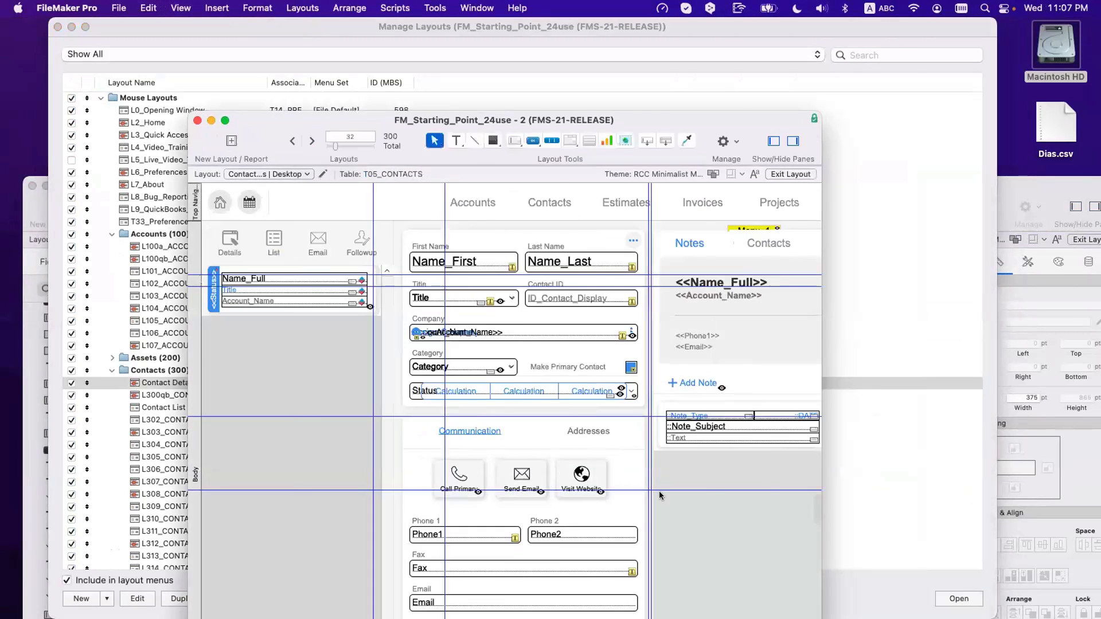
pyautogui.hscroll(3, 665, 494)
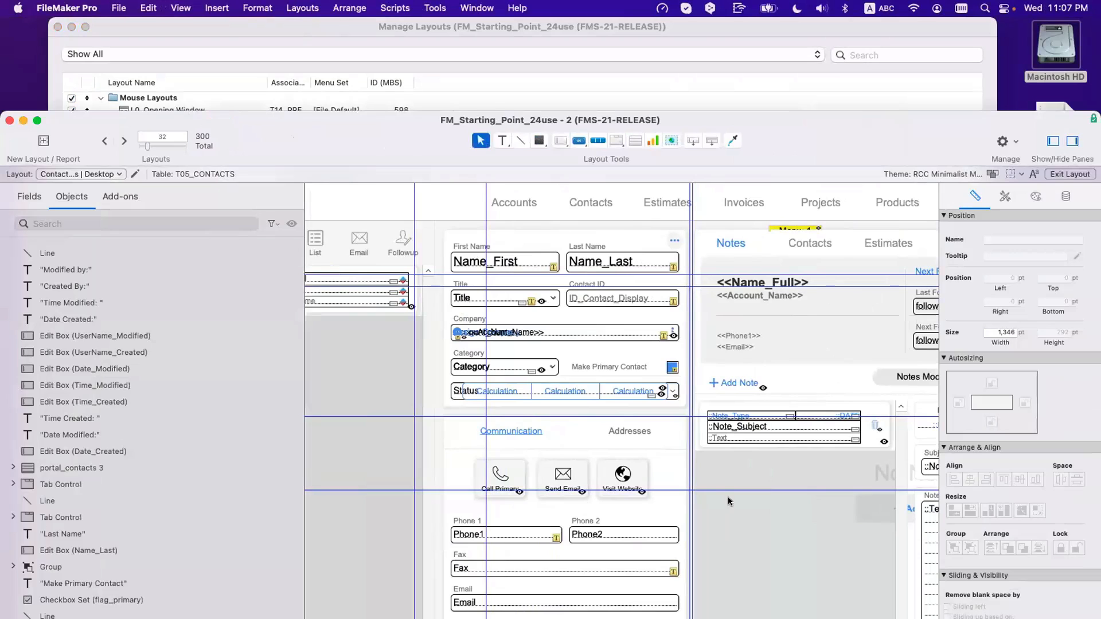
pyautogui.click(728, 502)
pyautogui.click(728, 502)
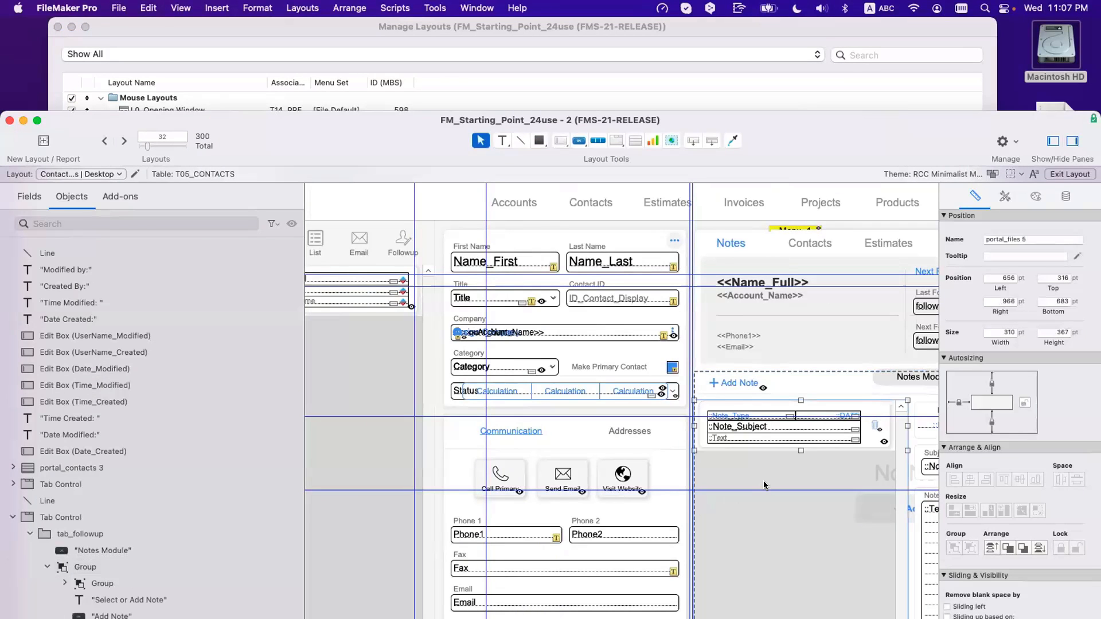
# Step: Close the layout list and bring the Phone Copy window back into place
pyautogui.moveTo(333, 144); pyautogui.dragTo(783, 362)
pyautogui.click(604, 237)
pyautogui.press('super+w')
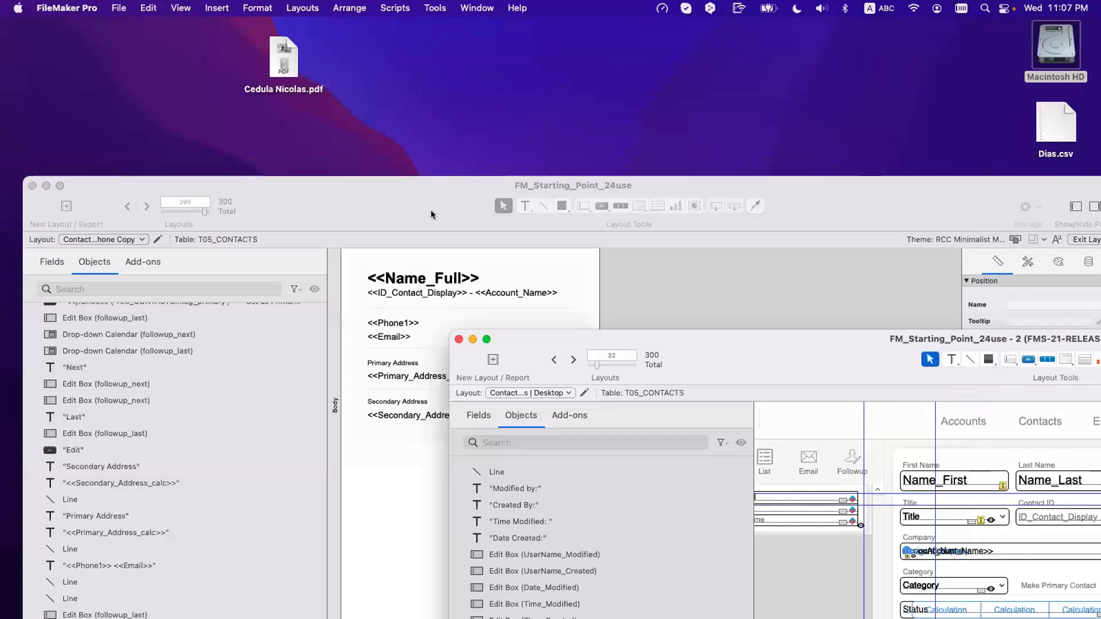
pyautogui.moveTo(432, 213); pyautogui.dragTo(398, 116)
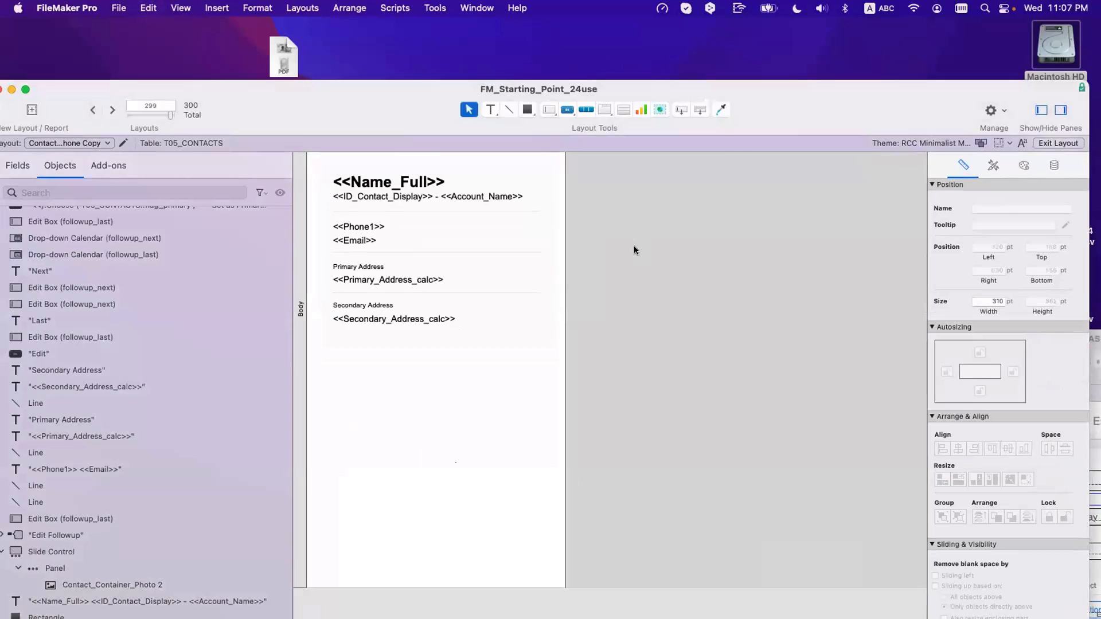
# Step: Paste the notes portal below the Secondary Address section and widen it to 344 pt
pyautogui.press('super+v')
pyautogui.moveTo(639, 253); pyautogui.dragTo(372, 502)
pyautogui.scroll(-5, 584, 446)
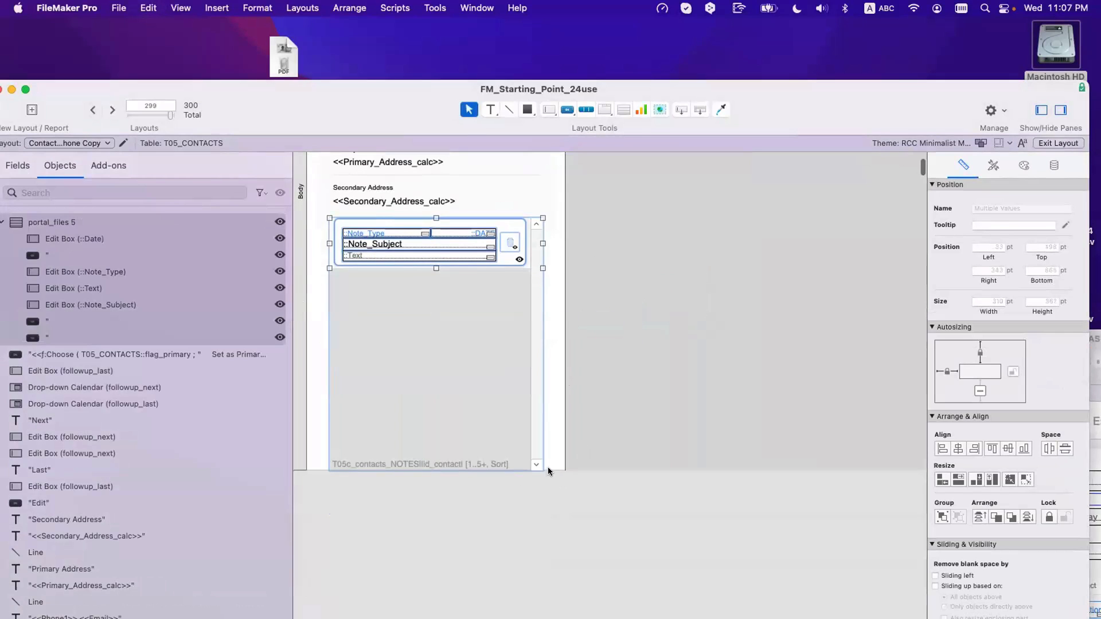
pyautogui.moveTo(481, 401); pyautogui.dragTo(475, 423)
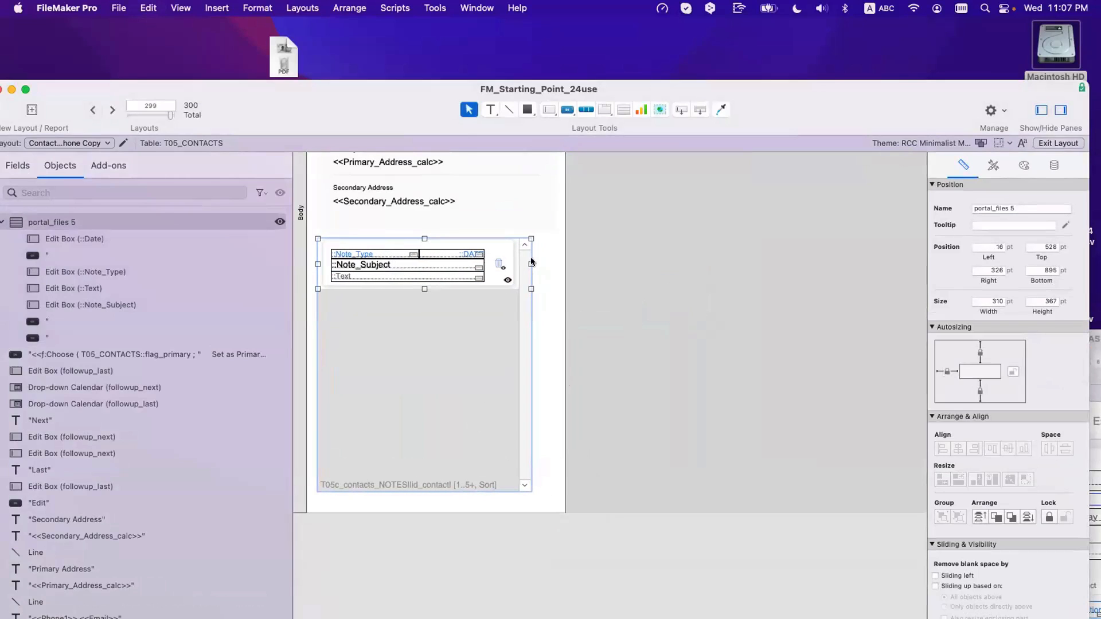
pyautogui.moveTo(531, 264); pyautogui.dragTo(549, 260)
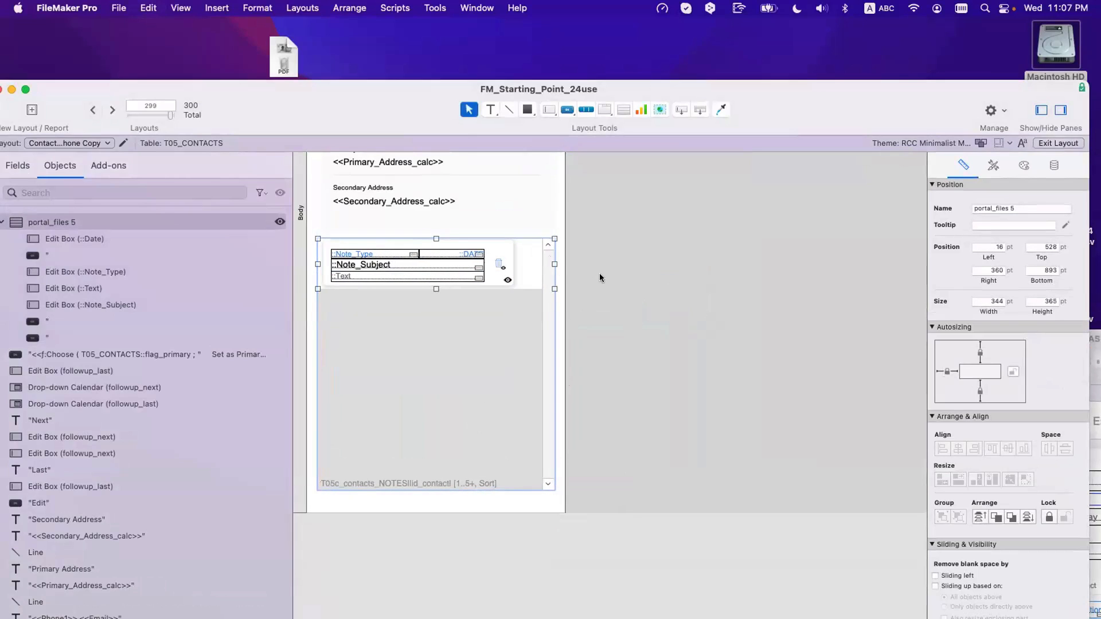
# Step: Widen the portal's row buttons, stretching the last one to about 311 pt
pyautogui.click(600, 273)
pyautogui.click(506, 265)
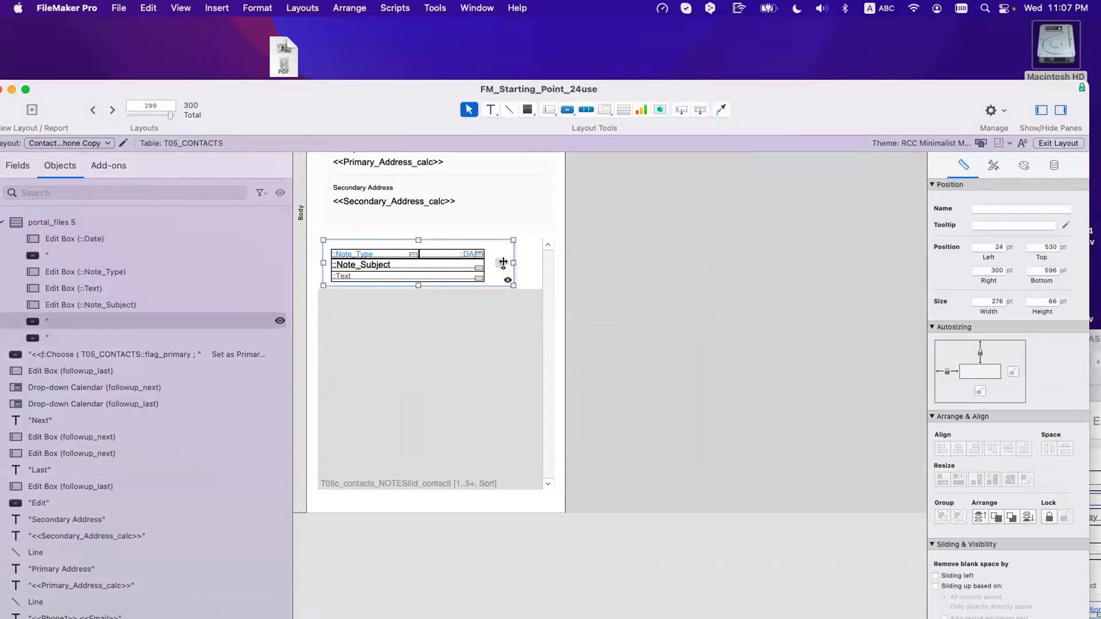
pyautogui.keyDown('shift'); pyautogui.click(502, 270); pyautogui.keyUp('shift')
pyautogui.click(514, 272)
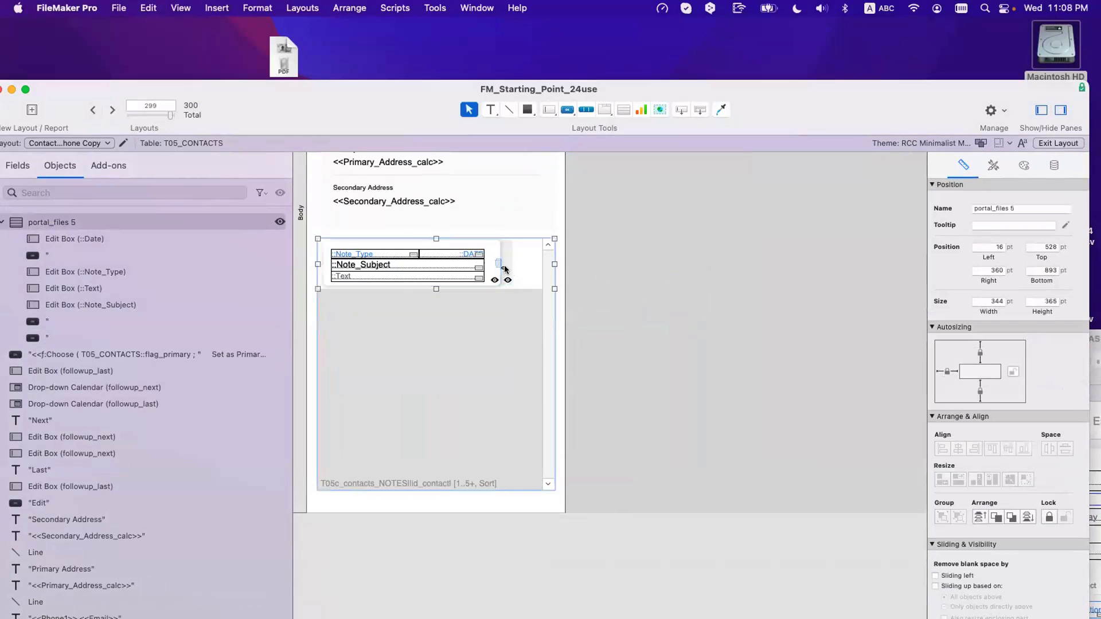
pyautogui.click(506, 268)
pyautogui.moveTo(511, 261); pyautogui.dragTo(528, 261)
pyautogui.click(494, 245)
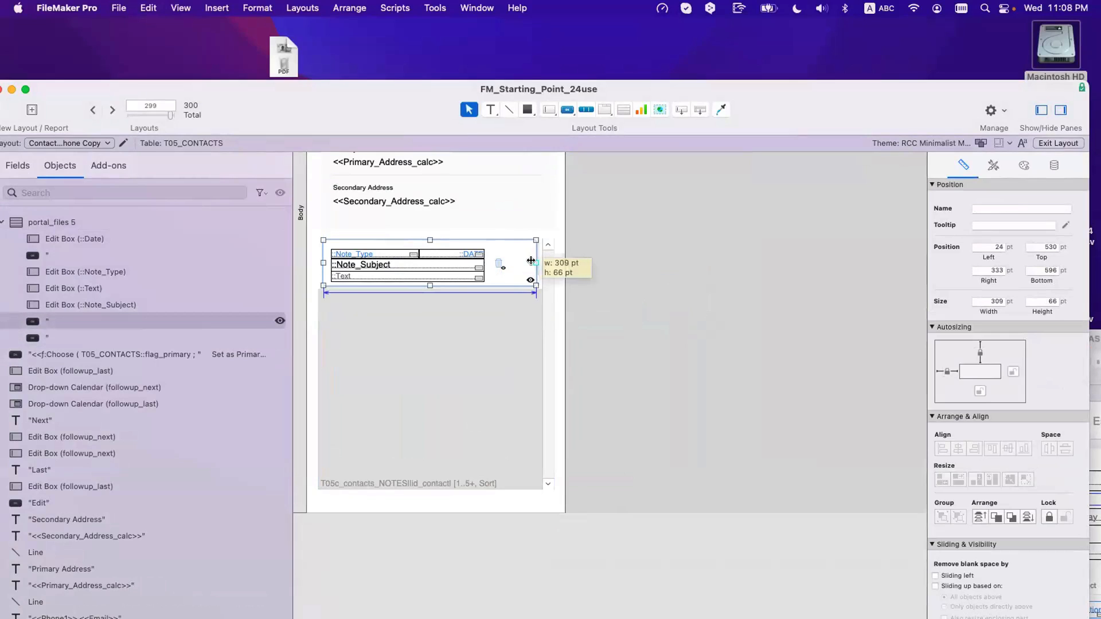
# Step: Set the portal's scroll bar to show only when scrolling
pyautogui.doubleClick(500, 331)
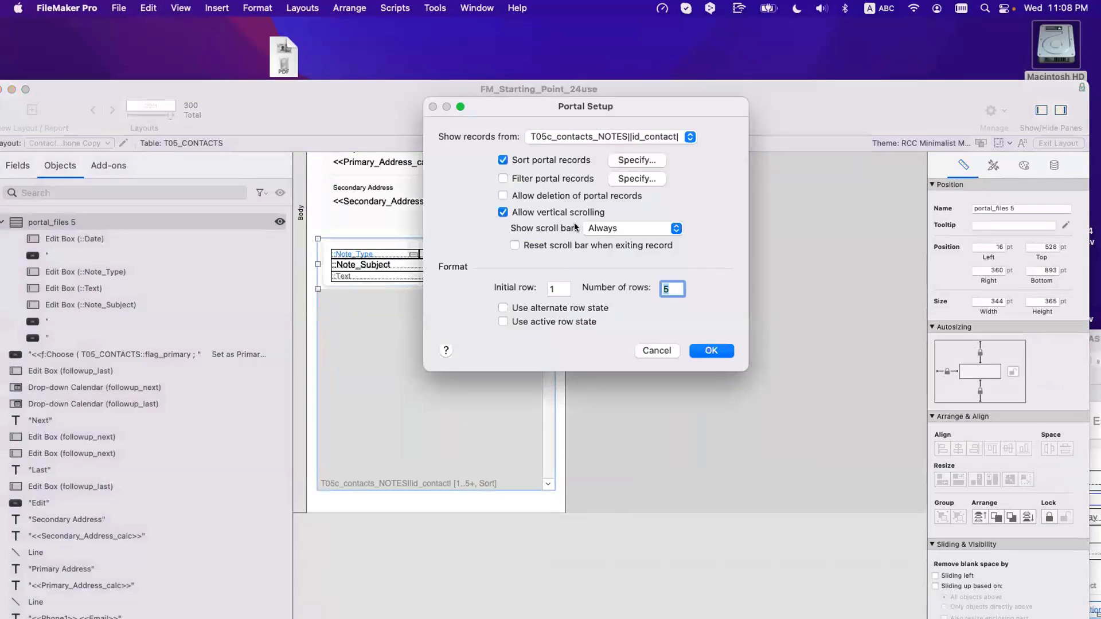
pyautogui.click(602, 229)
pyautogui.click(606, 245)
pyautogui.click(720, 356)
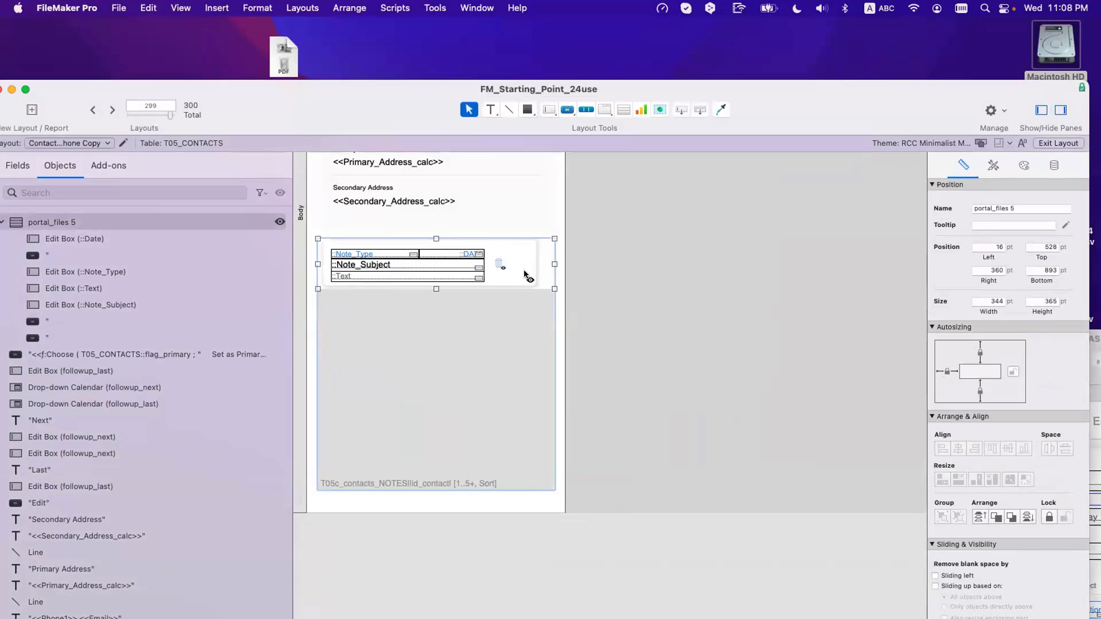
# Step: Narrow the portal to 328 pt, shift it to Left 23 pt, make rows 76 pt, and save
pyautogui.moveTo(554, 264); pyautogui.dragTo(547, 269)
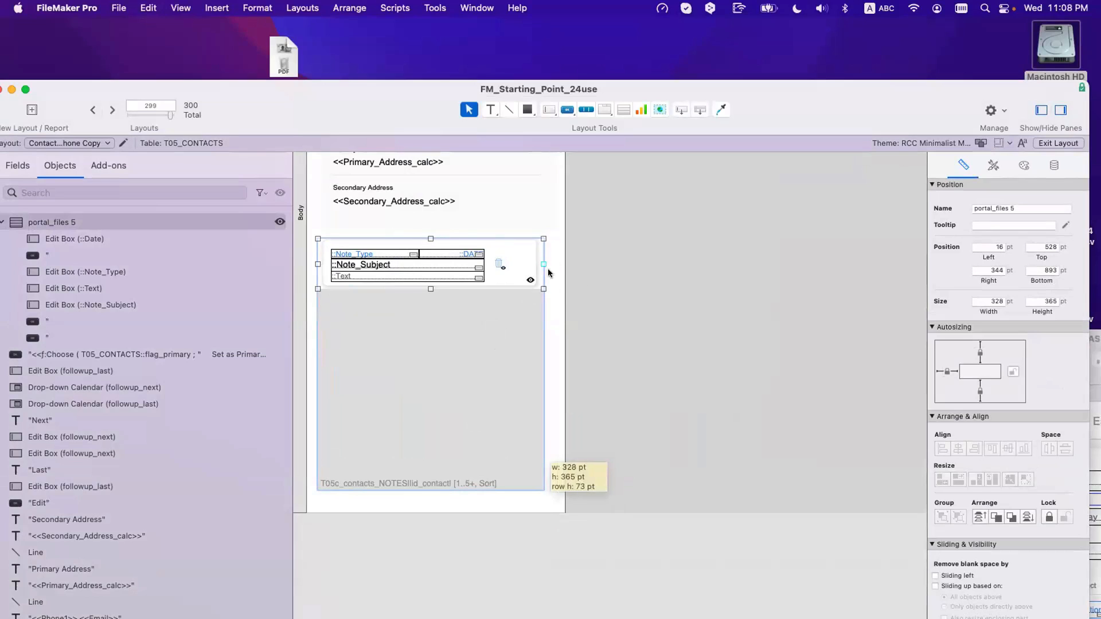
pyautogui.moveTo(434, 337); pyautogui.dragTo(439, 337)
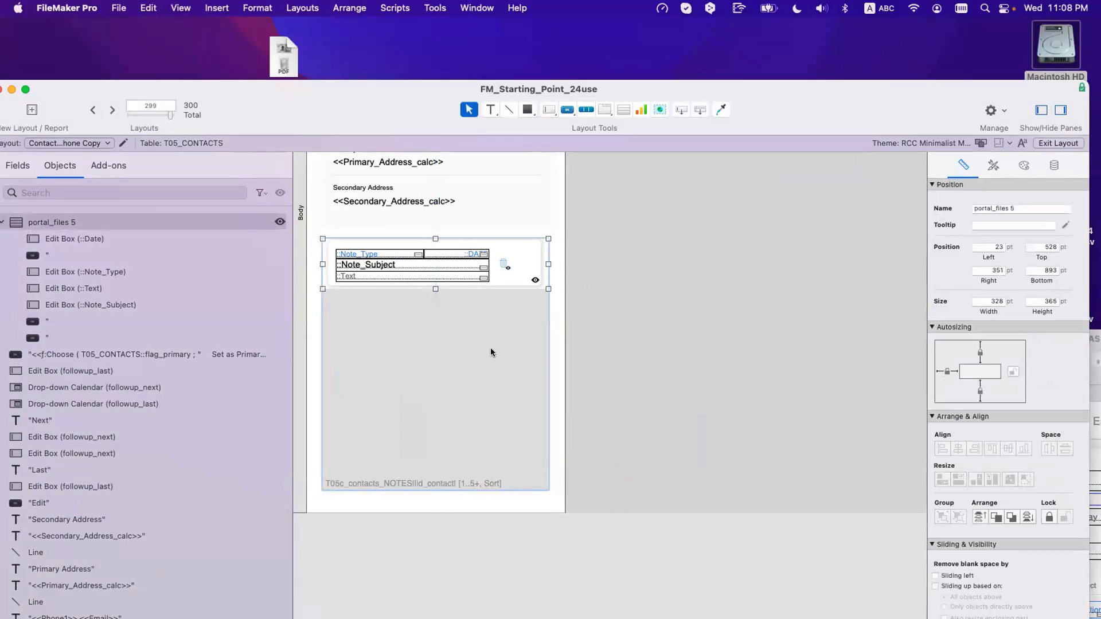
pyautogui.moveTo(433, 287); pyautogui.dragTo(432, 289)
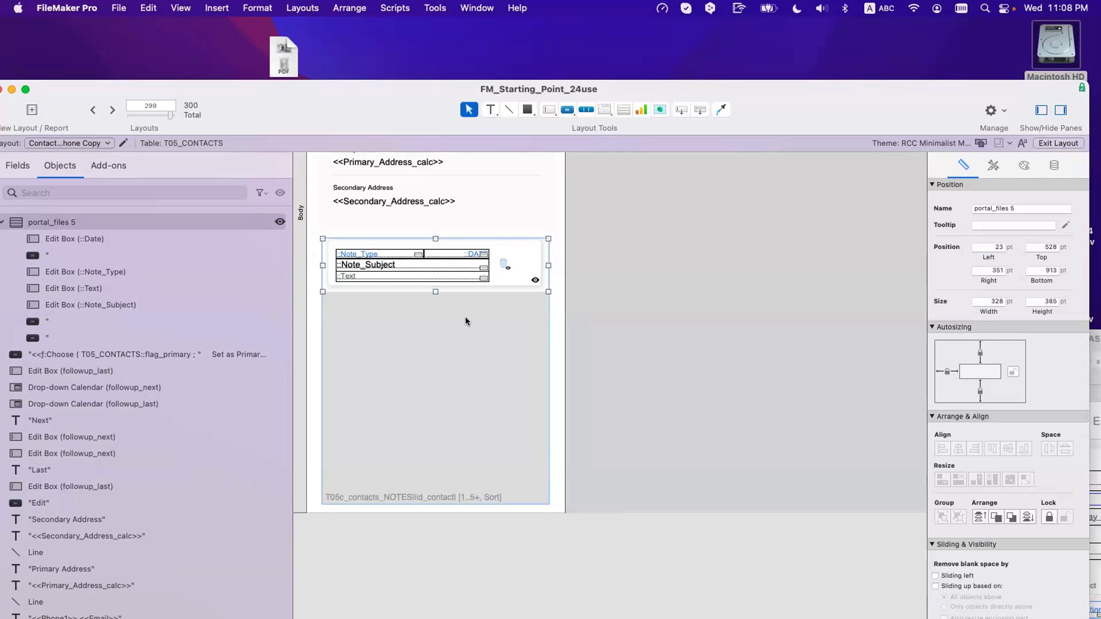
pyautogui.press('super+s')
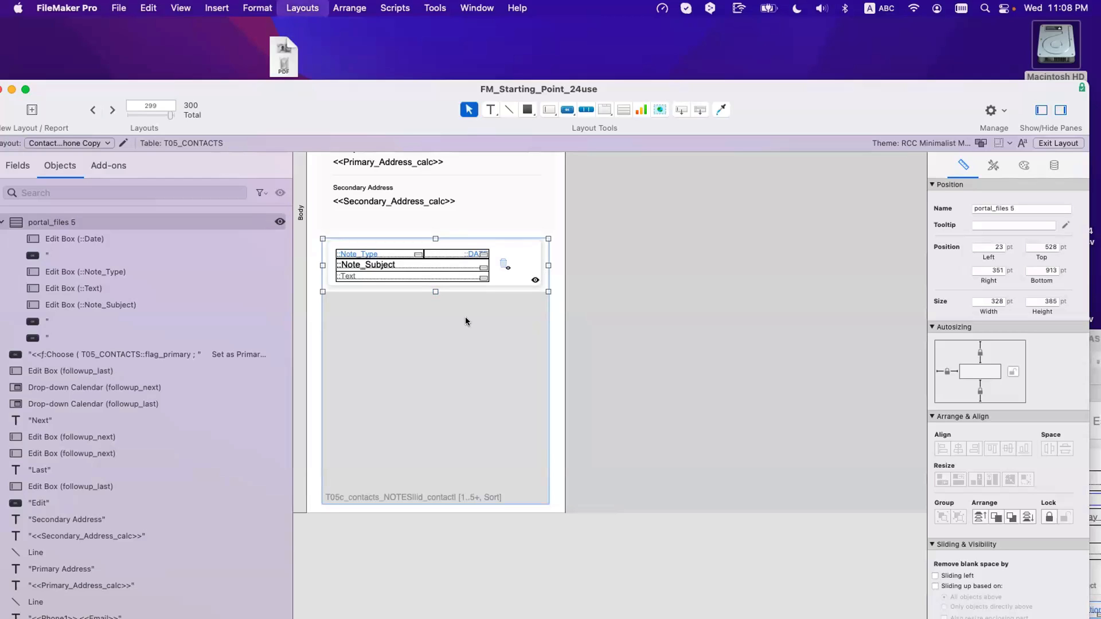
# Step: Preview the contact, then anchor the portal's delete button to the right edge
pyautogui.press('super+b')
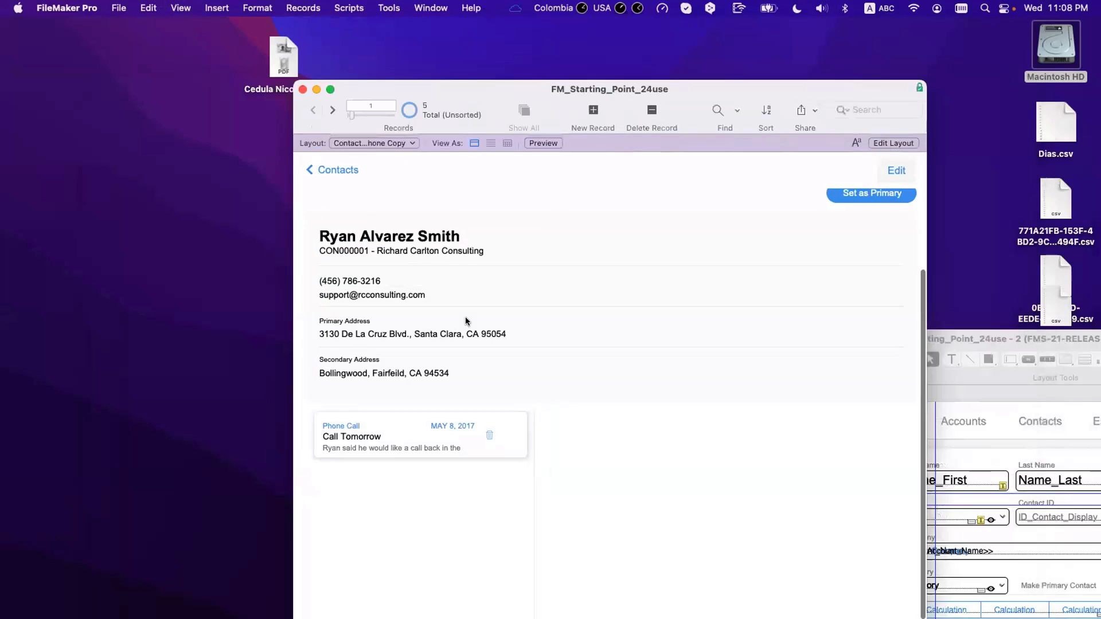
pyautogui.press('super+l')
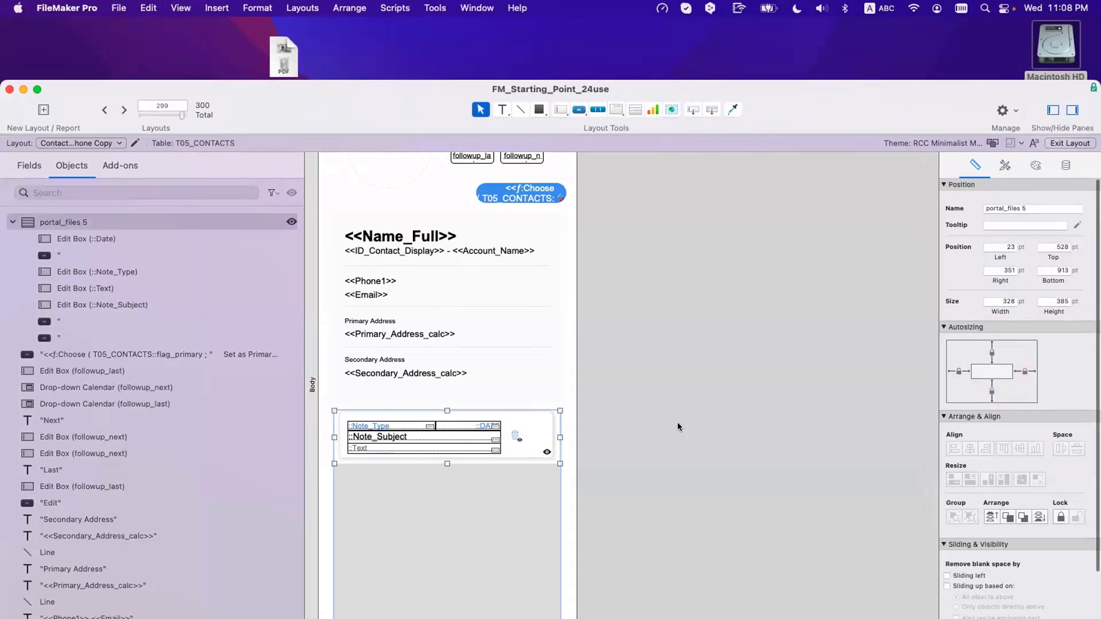
pyautogui.click(548, 447)
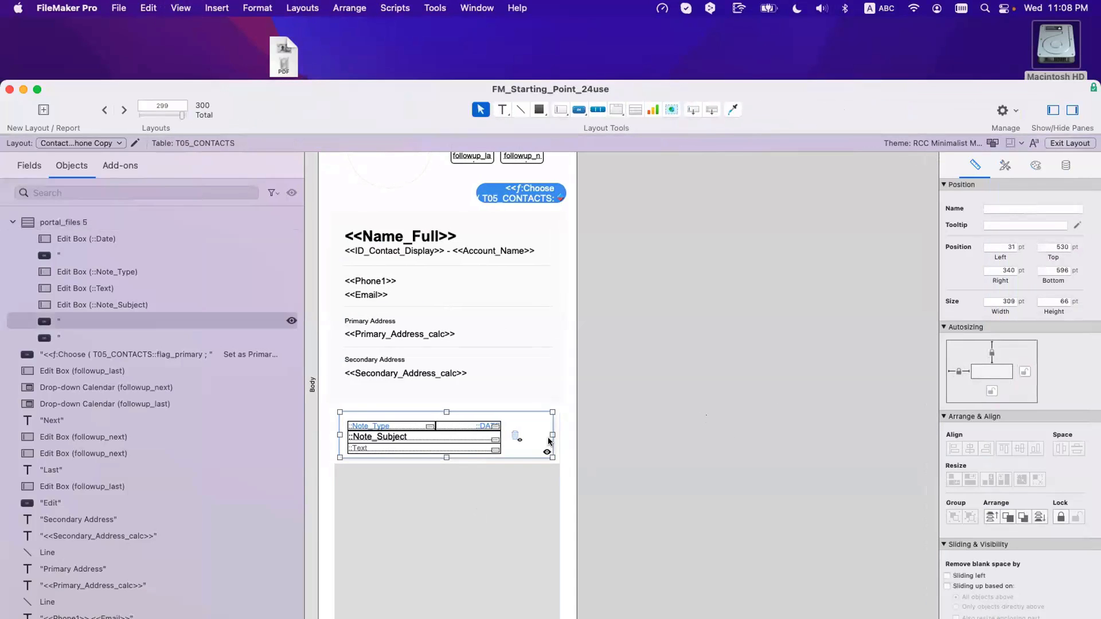
pyautogui.click(1024, 372)
# Step: Move the stacked row button to the row's right end and widen the Note_Subject and Text fields
pyautogui.click(292, 321)
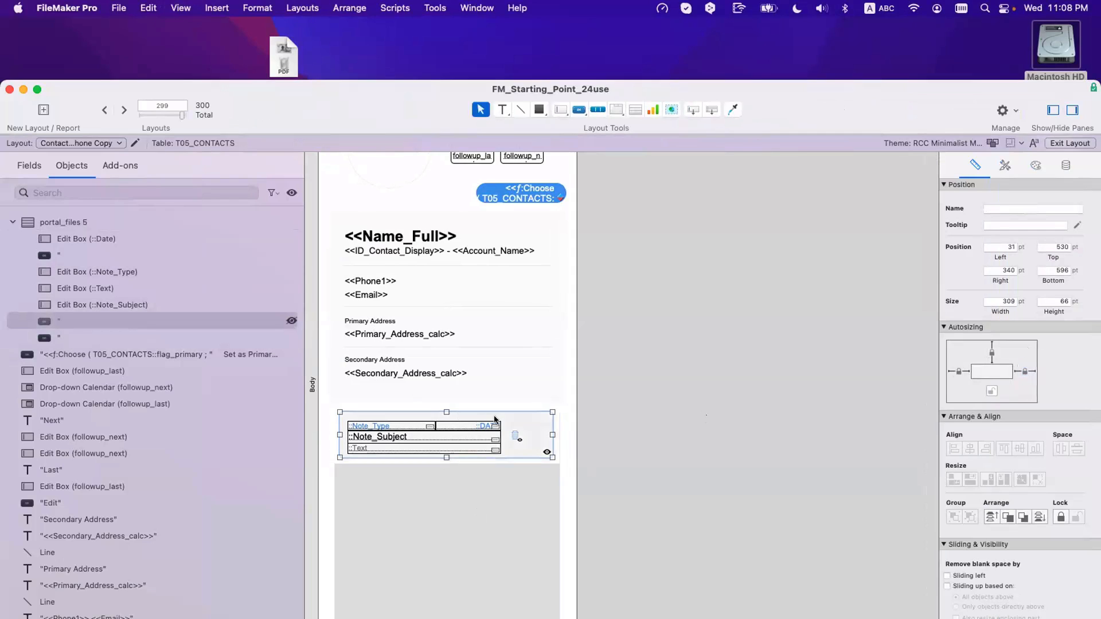
pyautogui.click(526, 425)
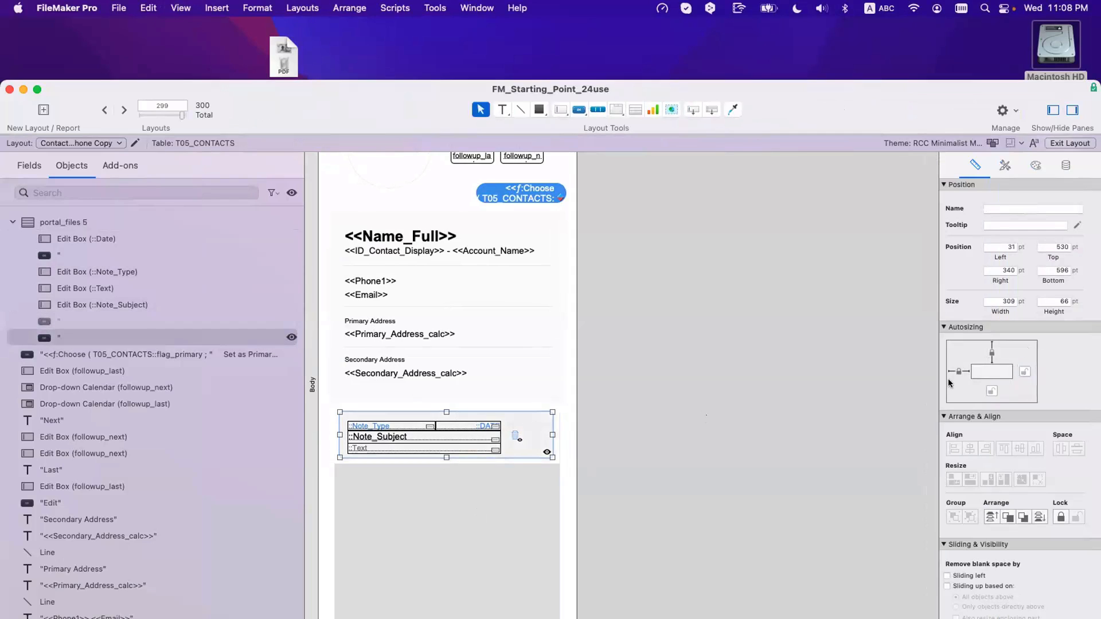
pyautogui.click(511, 437)
pyautogui.moveTo(522, 436)
pyautogui.mouseDown()
pyautogui.moveTo(534, 436)
pyautogui.moveTo(522, 439)
pyautogui.moveTo(519, 422)
pyautogui.mouseUp()
pyautogui.click(490, 448)
pyautogui.keyDown('shift'); pyautogui.click(496, 438); pyautogui.keyUp('shift')
pyautogui.click(496, 427)
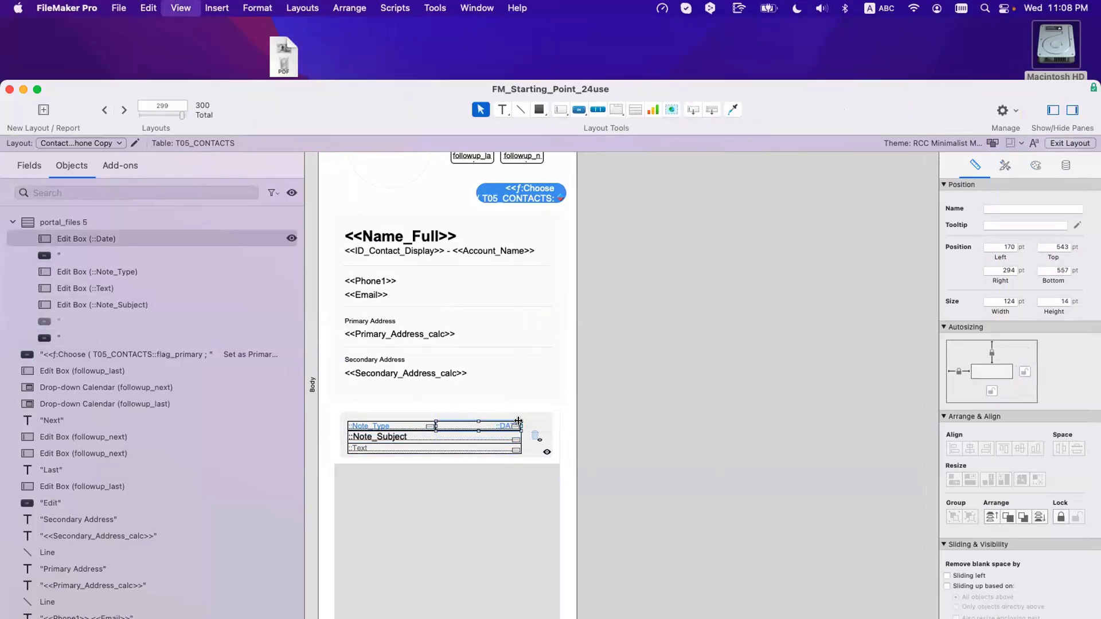
# Step: Browse the updated layout with the contact's data and hide the status toolbar
pyautogui.press('super+b')
pyautogui.scroll(-3, 510, 445)
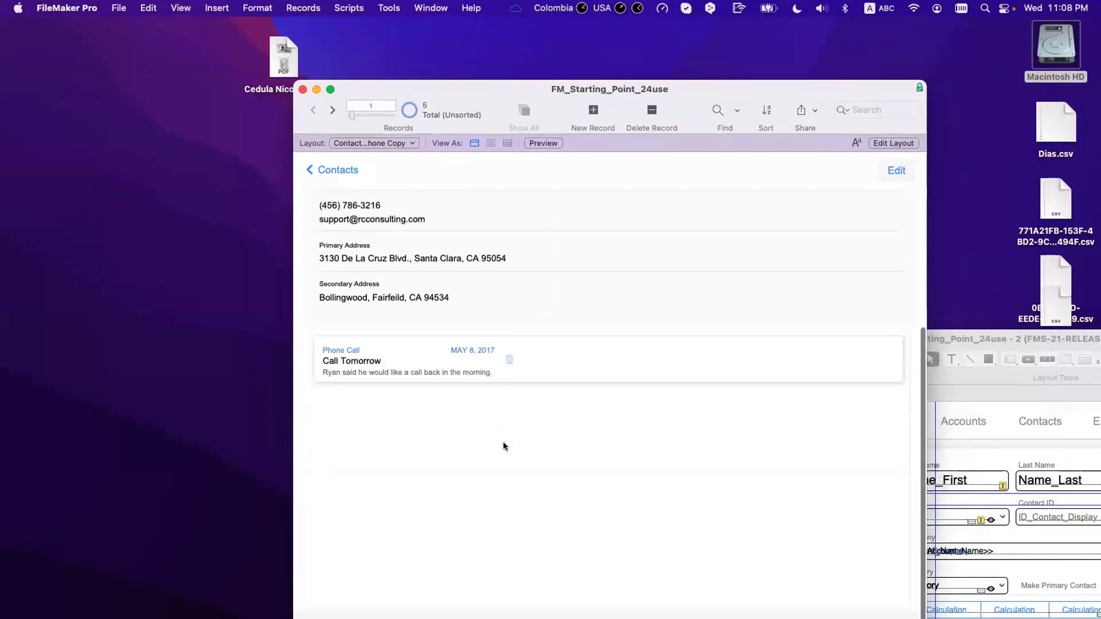
pyautogui.scroll(5, 504, 446)
pyautogui.press('super+alt+s')
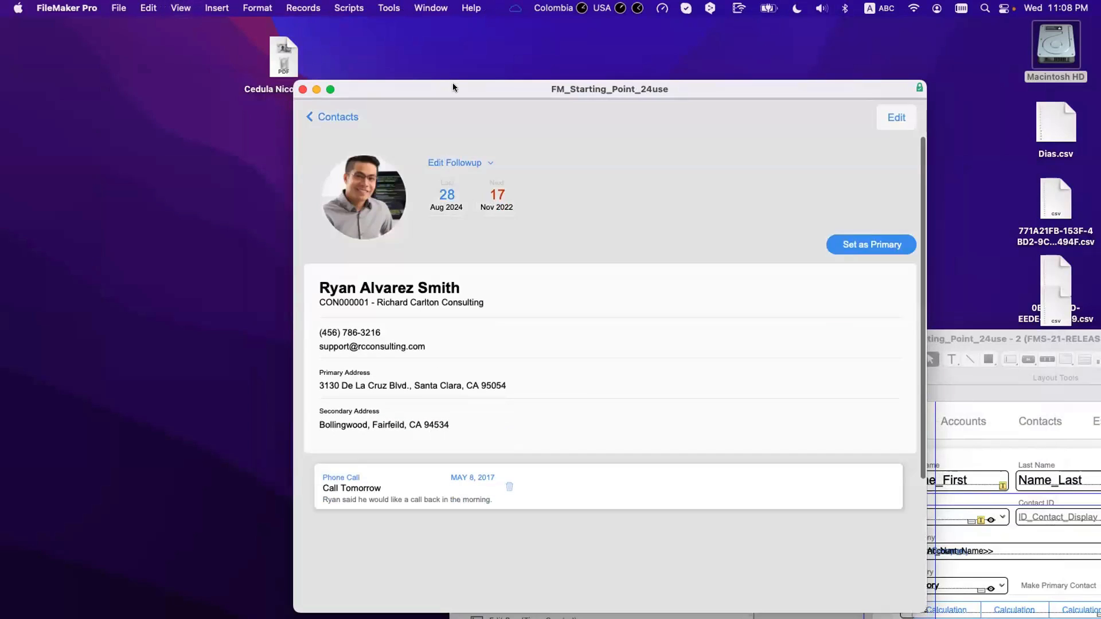
pyautogui.moveTo(452, 85); pyautogui.dragTo(226, 29)
pyautogui.scroll(-5, 459, 301)
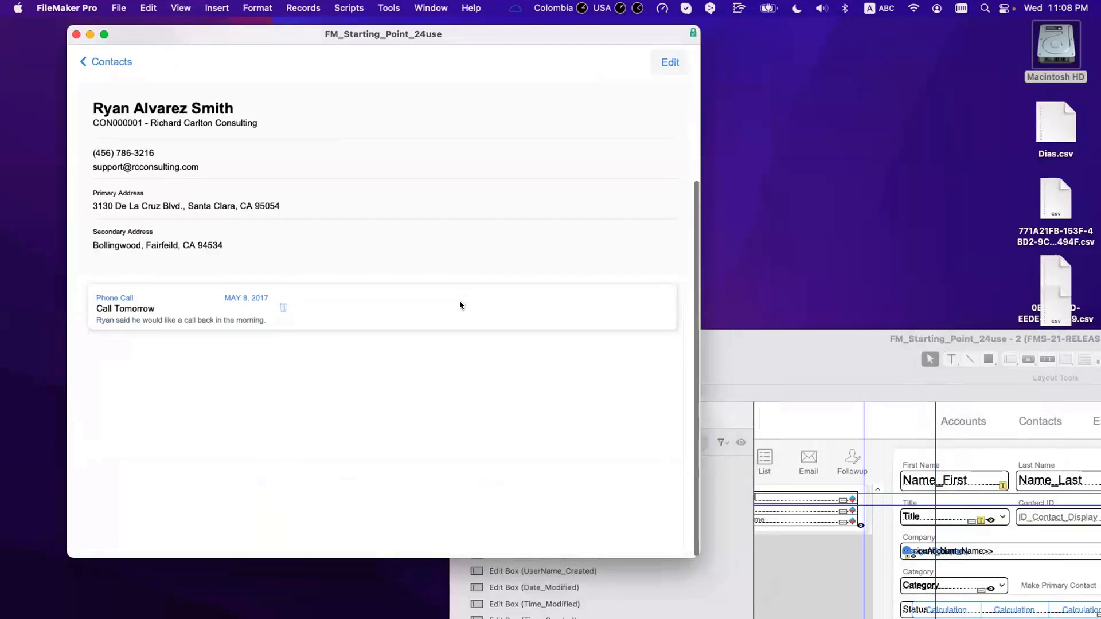
pyautogui.scroll(3, 459, 305)
pyautogui.scroll(-2, 427, 240)
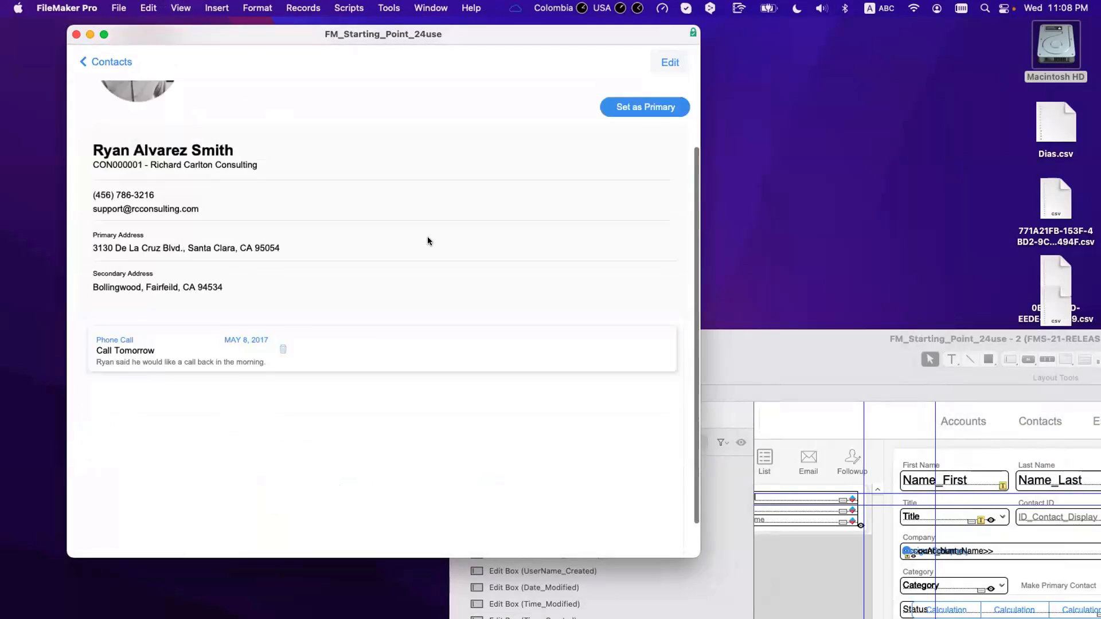
pyautogui.scroll(3, 427, 240)
# Step: Resize the contact window to a narrow width and check how the layout scrolls
pyautogui.click(104, 34)
pyautogui.moveTo(157, 32); pyautogui.dragTo(277, 31)
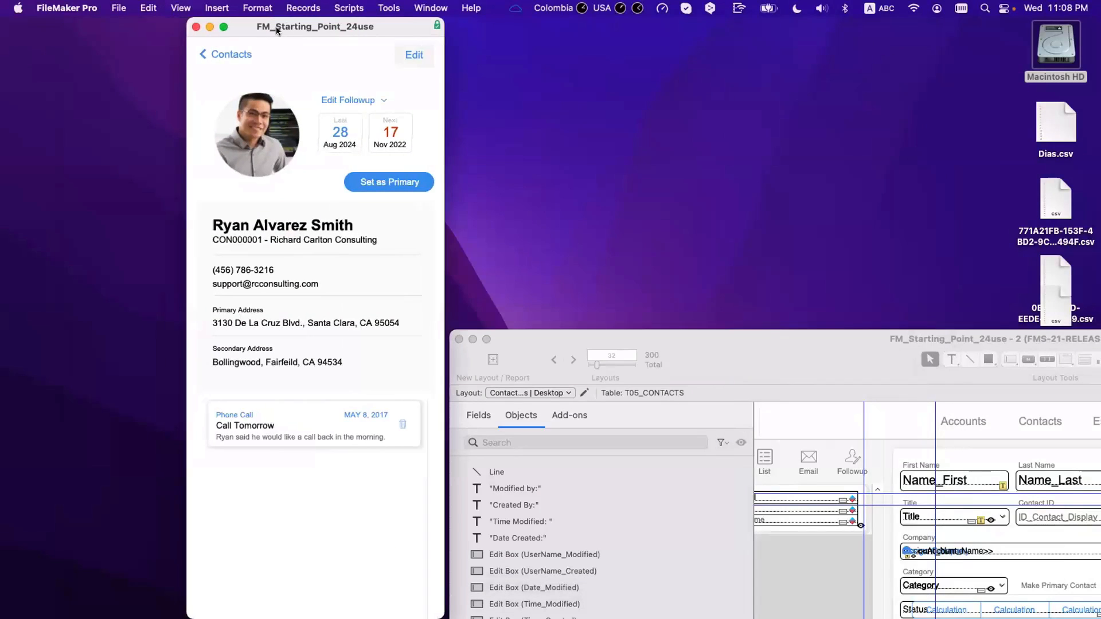
pyautogui.moveTo(548, 334); pyautogui.dragTo(677, 339)
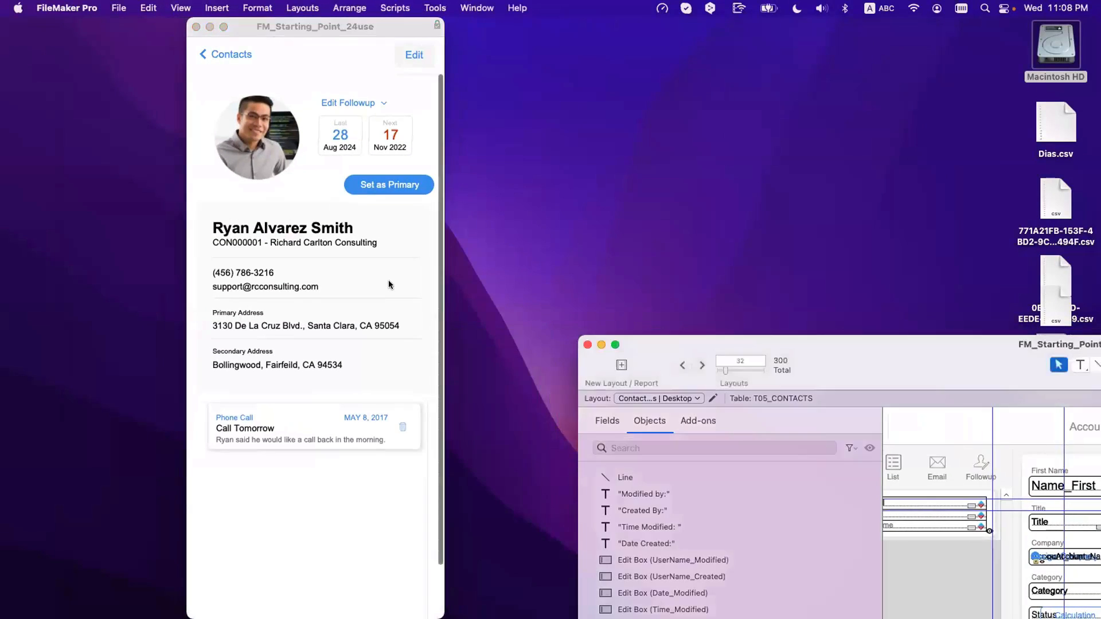
pyautogui.scroll(-2, 346, 253)
pyautogui.scroll(2, 346, 253)
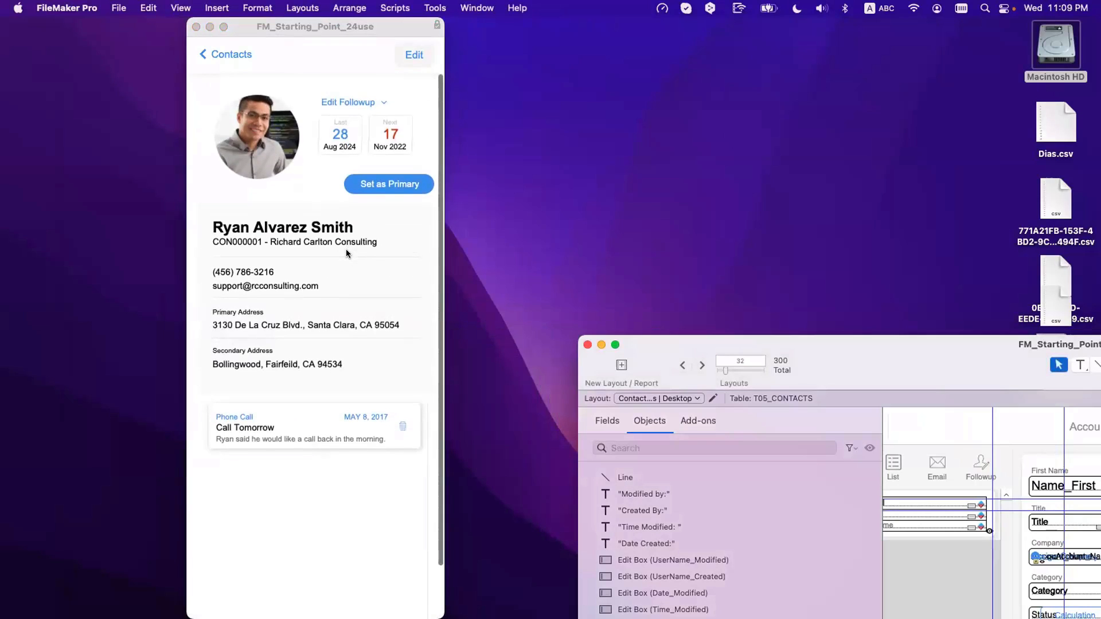
pyautogui.scroll(-2, 346, 253)
pyautogui.scroll(2, 346, 250)
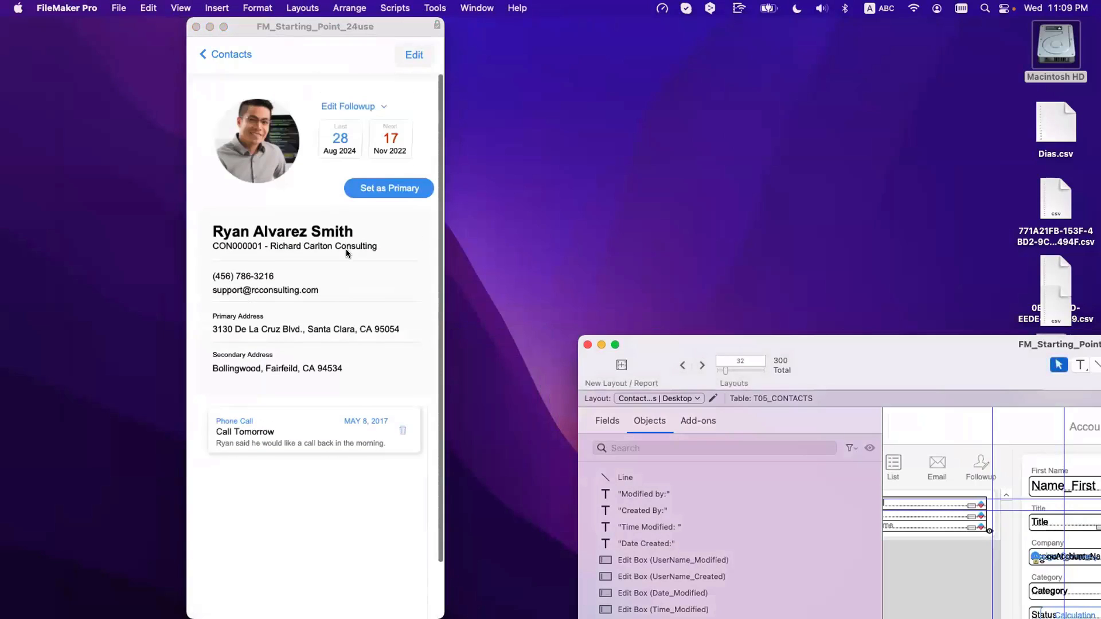
pyautogui.scroll(-2, 345, 250)
pyautogui.moveTo(283, 602)
pyautogui.scroll(1, 275, 184)
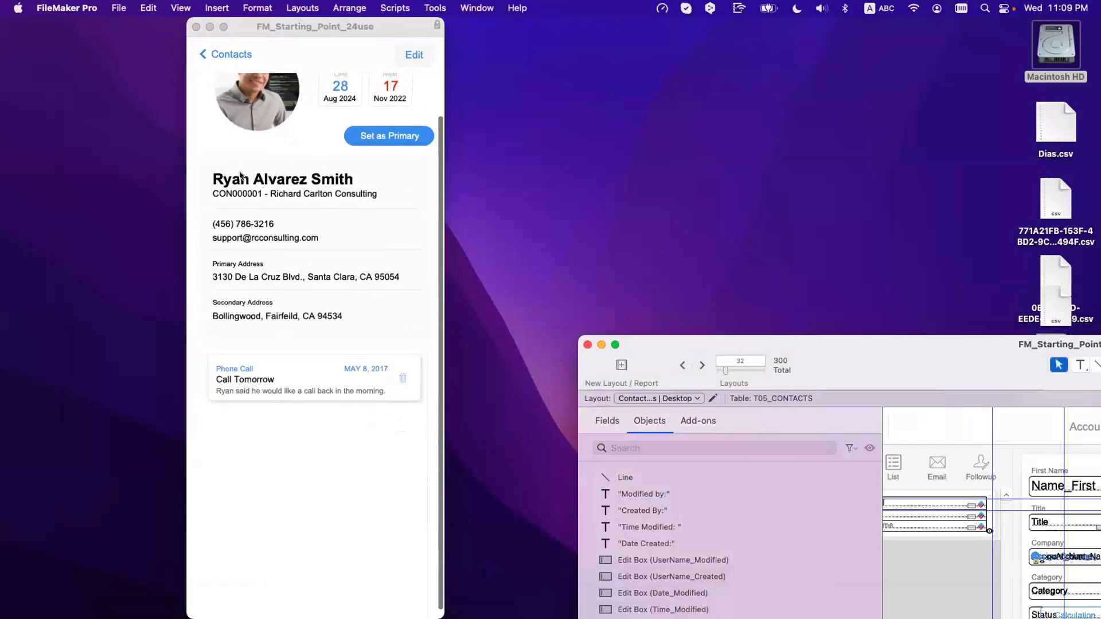
# Step: Bring the contact window forward and move the Contact Details | Desktop window into view
pyautogui.click(223, 28)
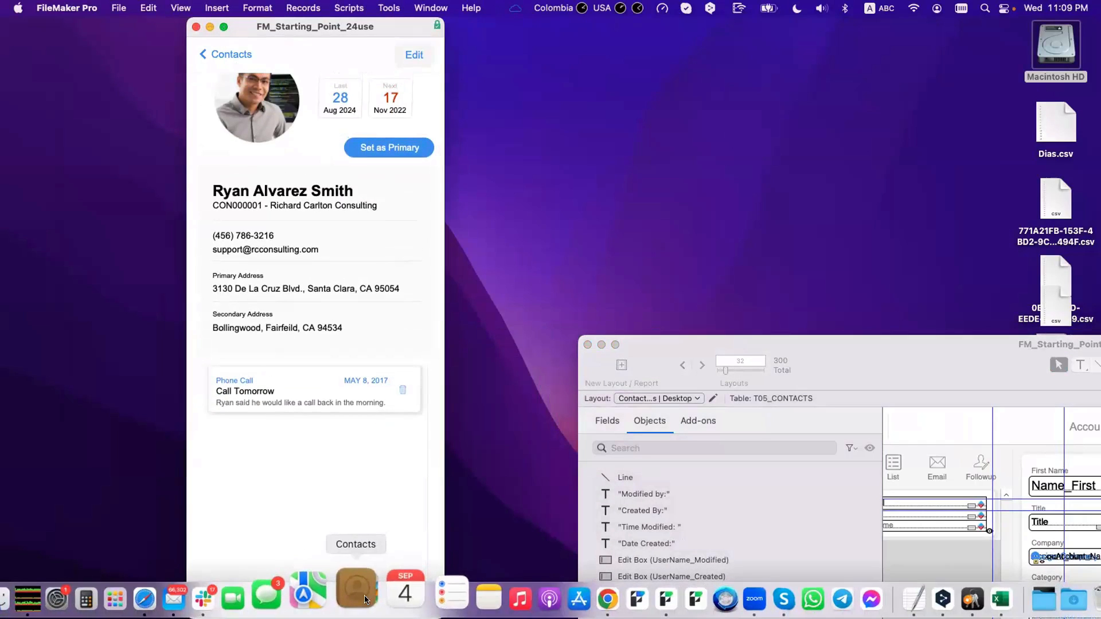
pyautogui.moveTo(364, 511); pyautogui.dragTo(366, 484)
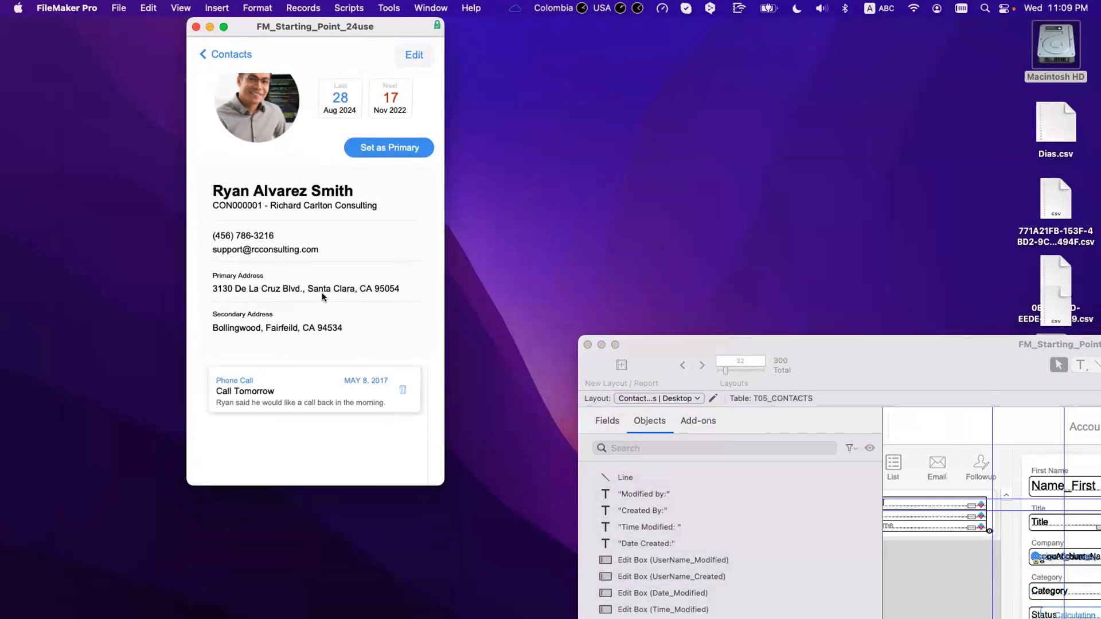
pyautogui.scroll(-5, 324, 297)
pyautogui.scroll(8, 323, 297)
pyautogui.scroll(-5, 325, 298)
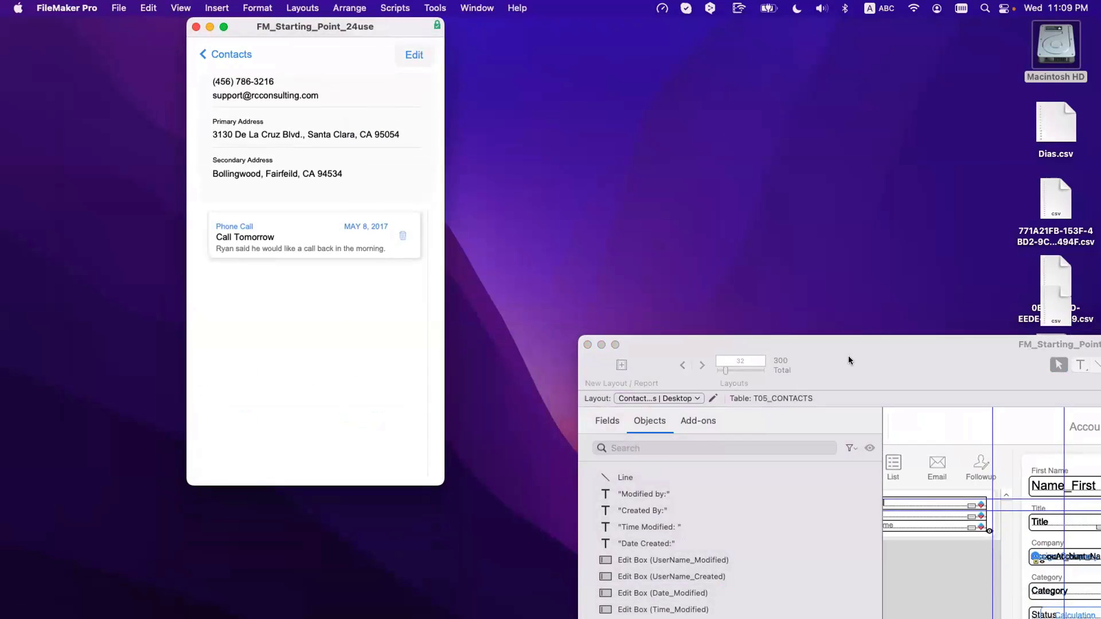
pyautogui.moveTo(848, 360); pyautogui.dragTo(249, 88)
# Step: Switch the desktop window to Browse mode and add six blank notes dated Sep 4, 2024
pyautogui.press('super+b')
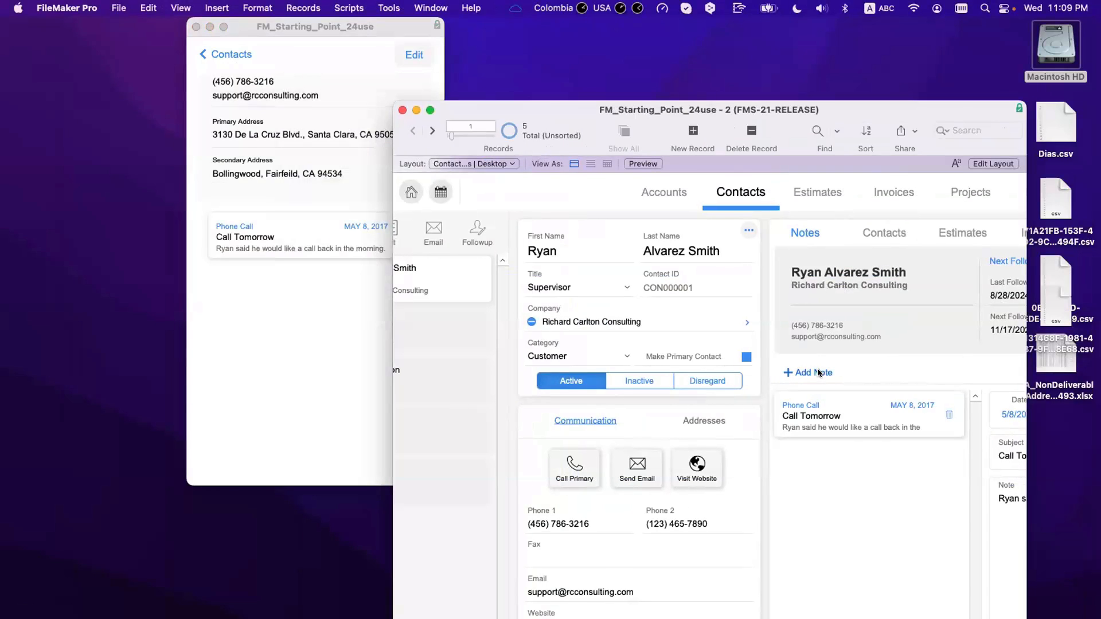
pyautogui.click(823, 373)
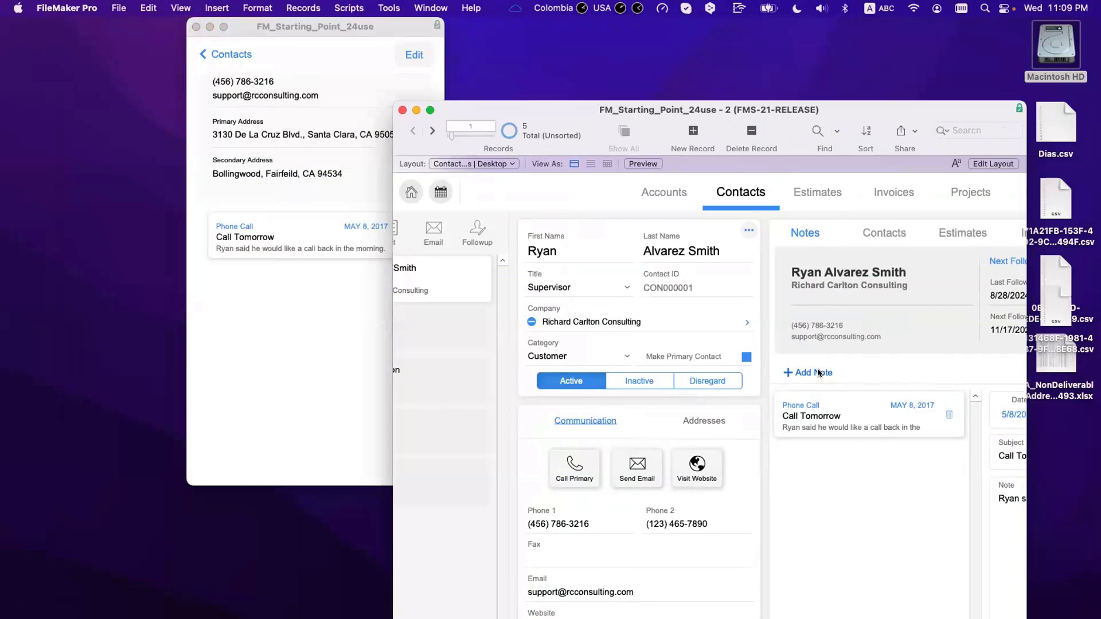
pyautogui.hscroll(-4, 587, 290)
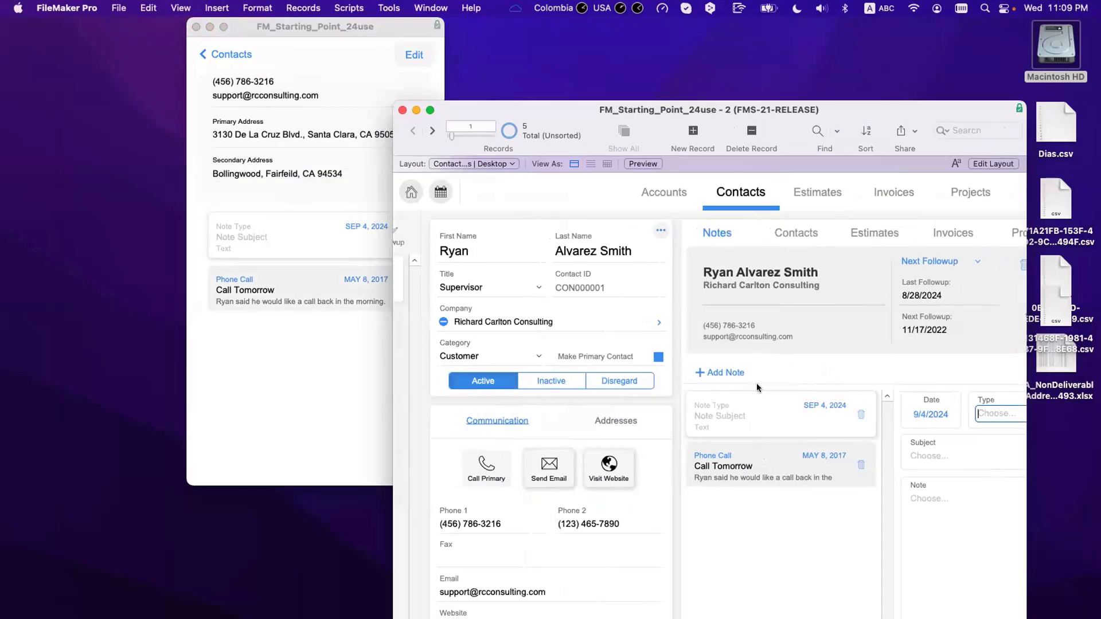
pyautogui.click(713, 372)
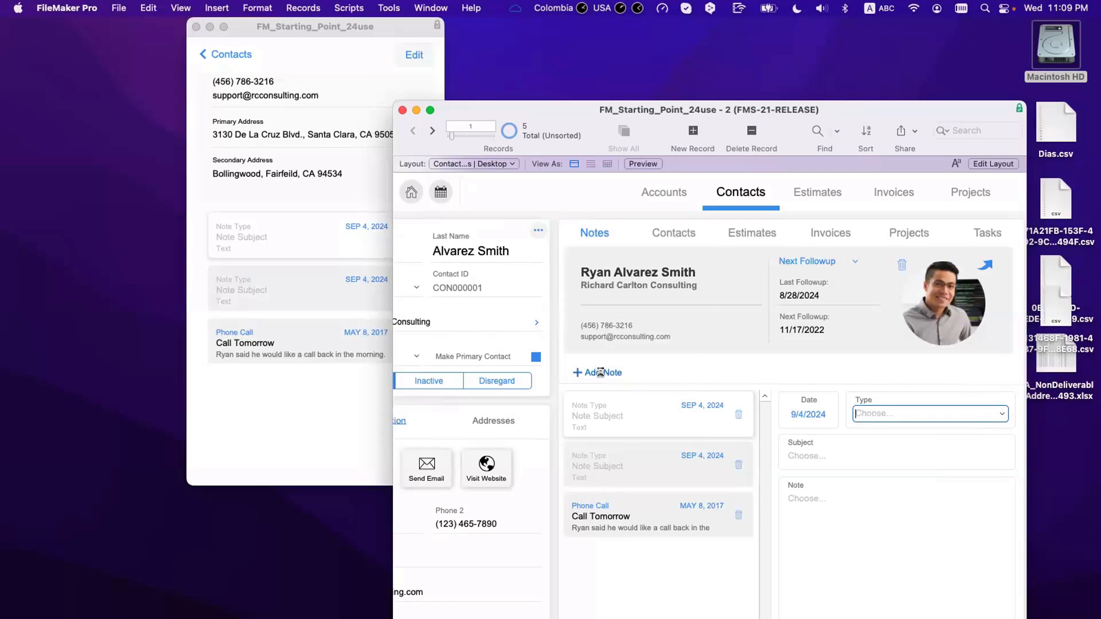
pyautogui.click(597, 371)
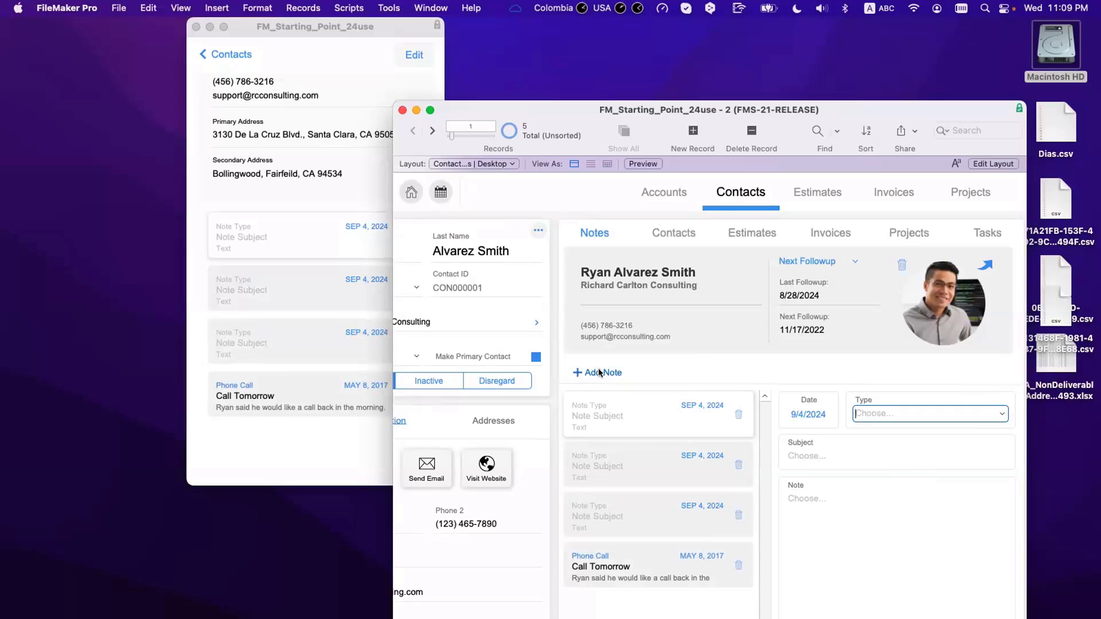
pyautogui.click(598, 372)
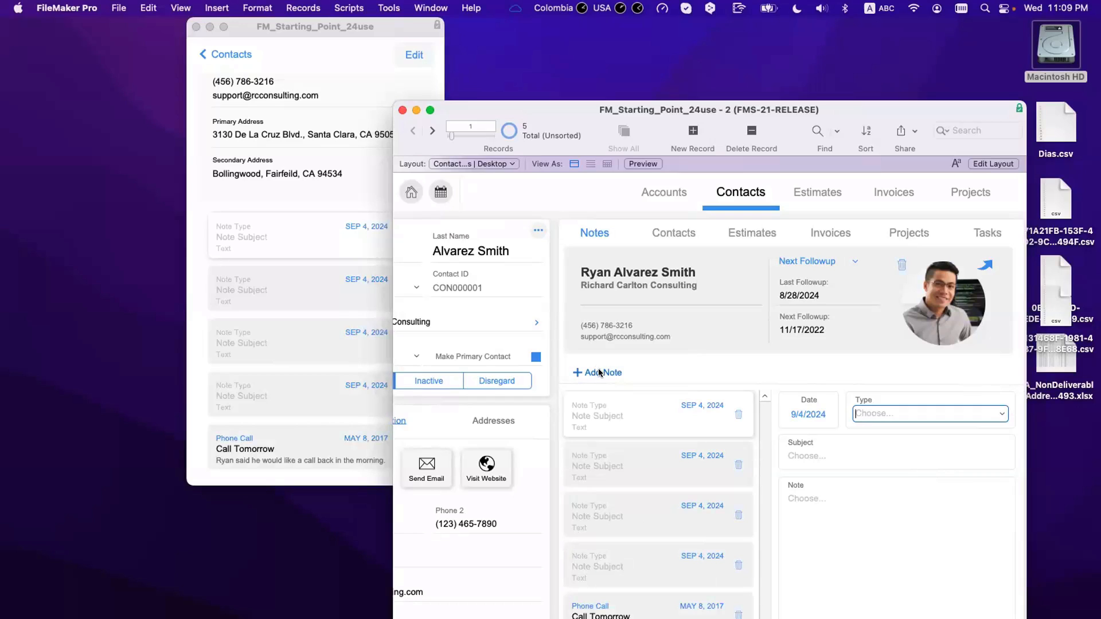
pyautogui.click(599, 373)
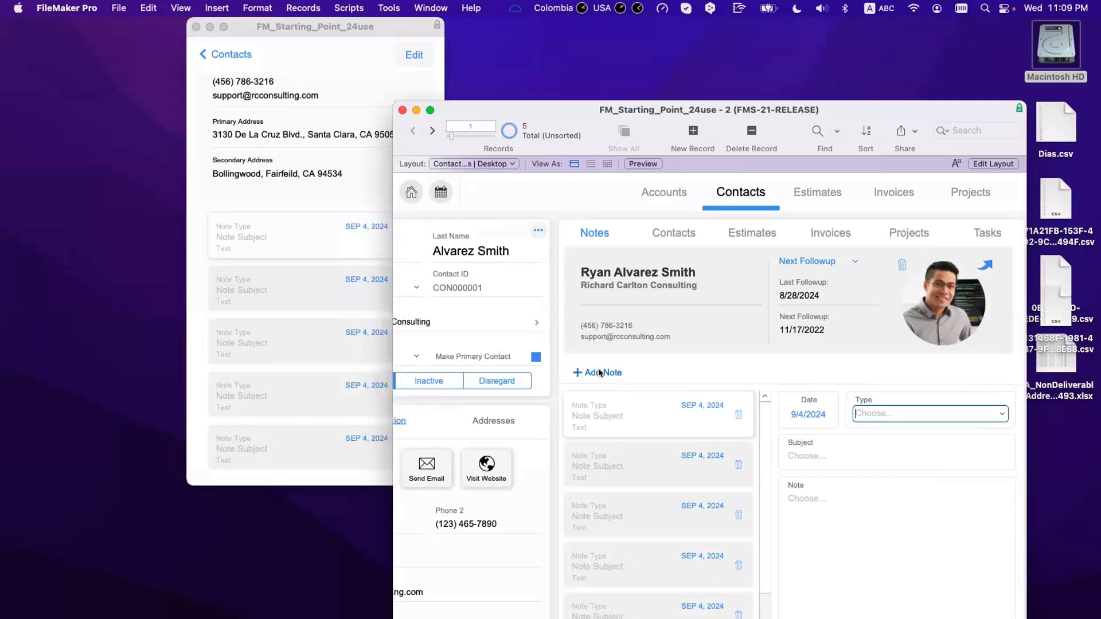
pyautogui.click(599, 372)
# Step: Scroll through the notes portal in the narrow contact window to check its rows
pyautogui.click(382, 167)
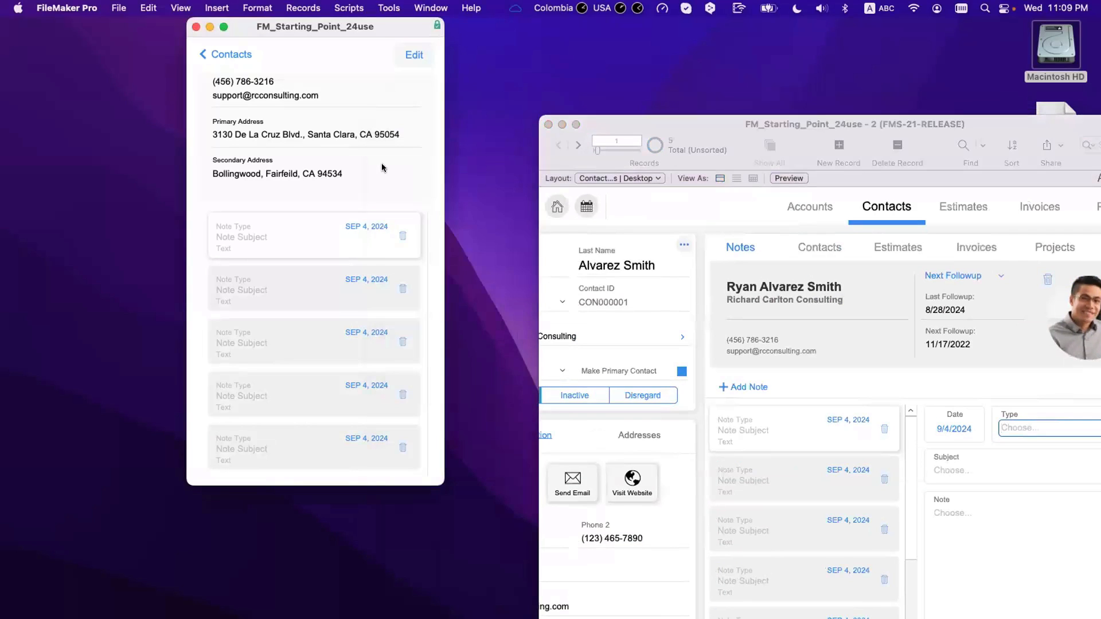
pyautogui.scroll(5, 382, 166)
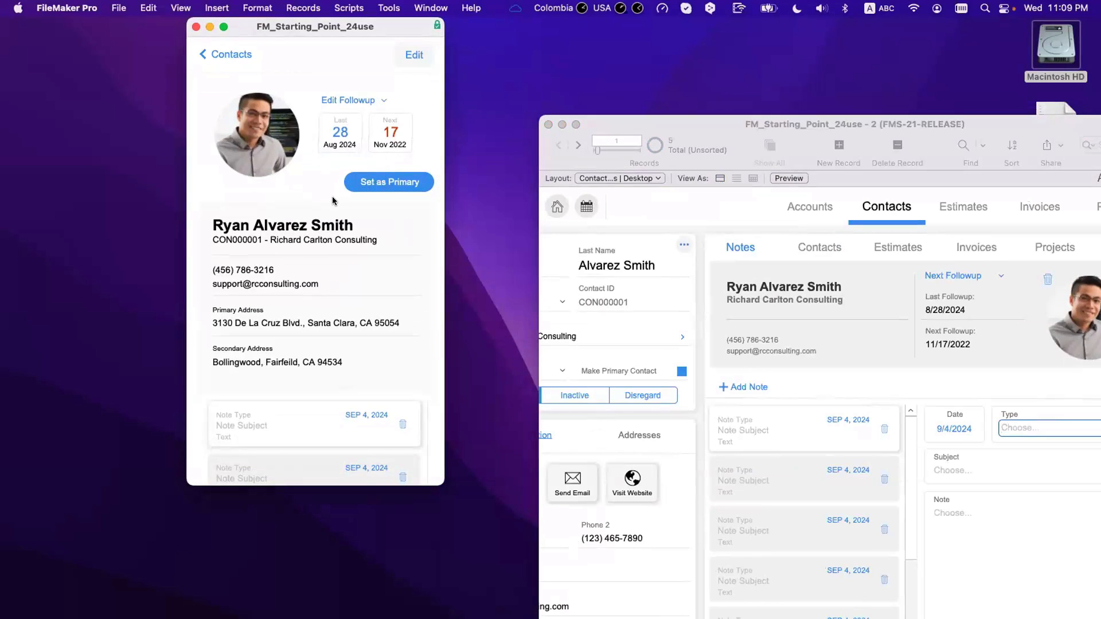
pyautogui.scroll(-5, 331, 189)
pyautogui.scroll(5, 329, 166)
pyautogui.scroll(-5, 327, 137)
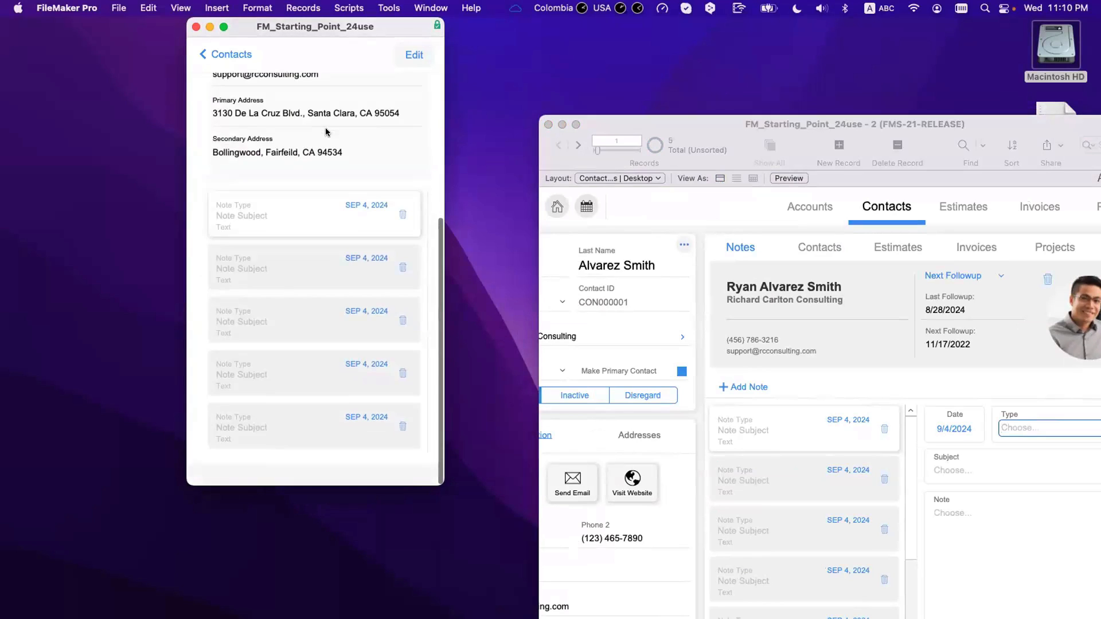
pyautogui.scroll(5, 326, 132)
pyautogui.scroll(-2, 292, 141)
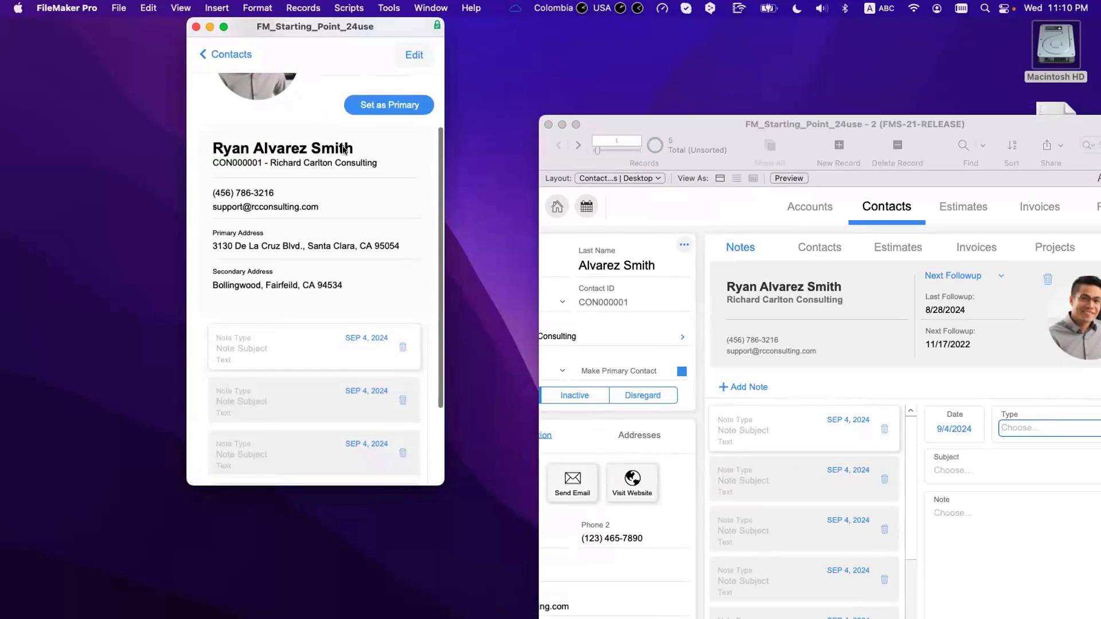
pyautogui.scroll(2, 309, 143)
pyautogui.scroll(-4, 307, 143)
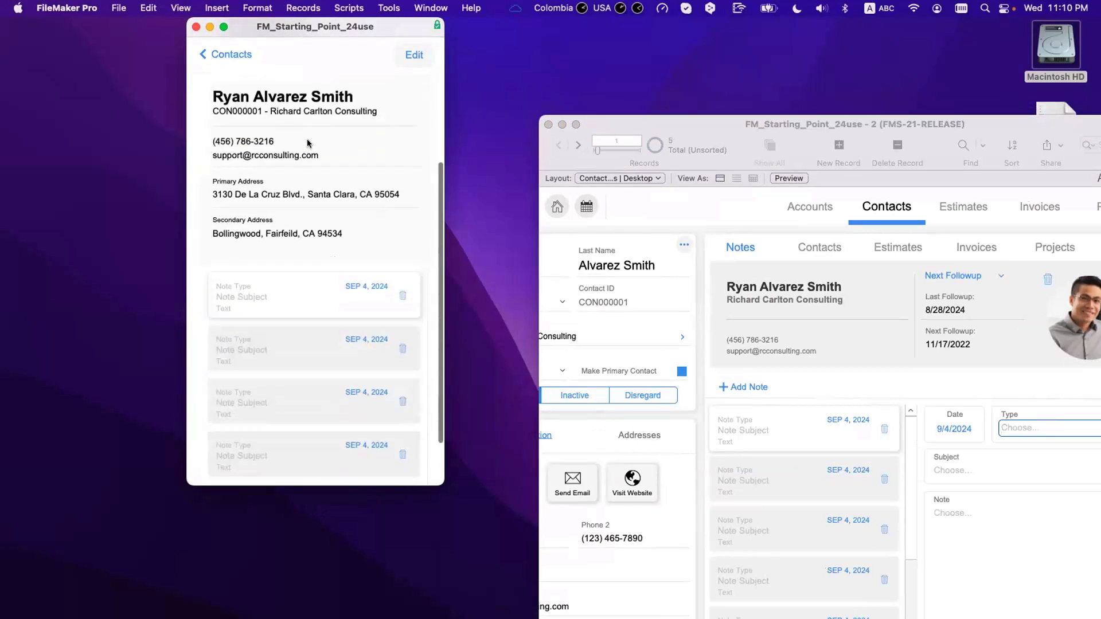
pyautogui.scroll(-3, 308, 143)
pyautogui.scroll(3, 304, 191)
pyautogui.scroll(-3, 317, 314)
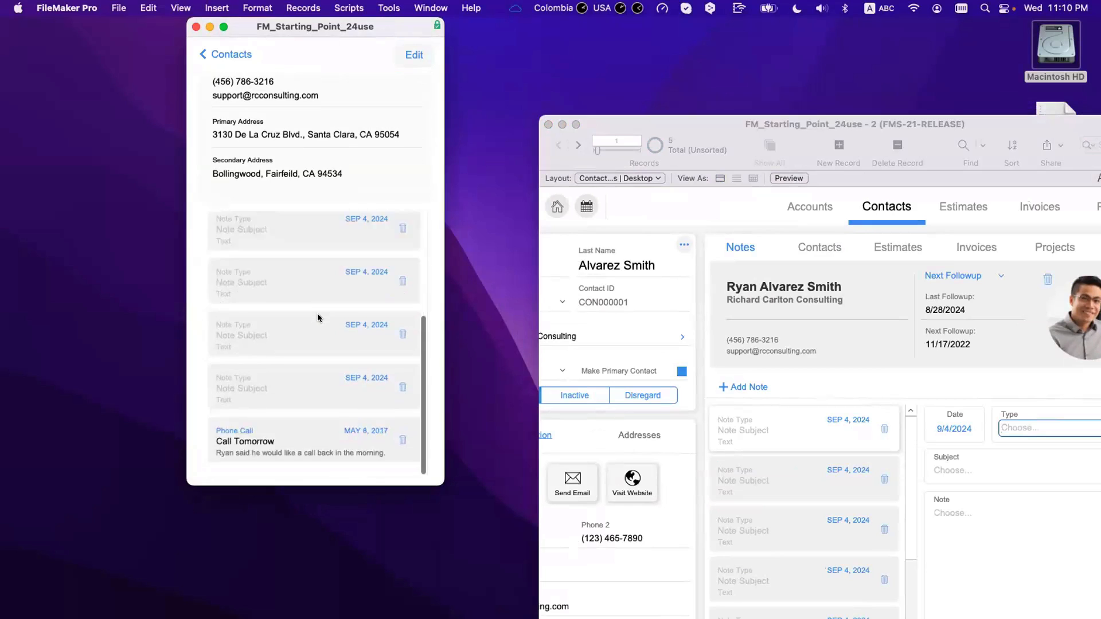
pyautogui.scroll(4, 319, 318)
pyautogui.scroll(-4, 319, 318)
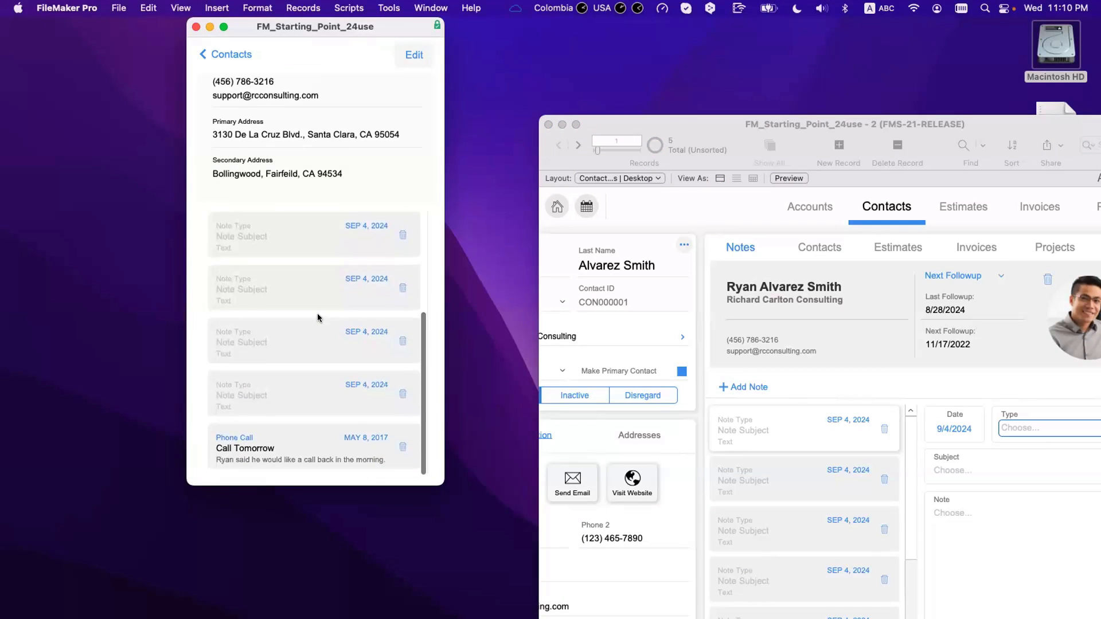
pyautogui.scroll(4, 344, 109)
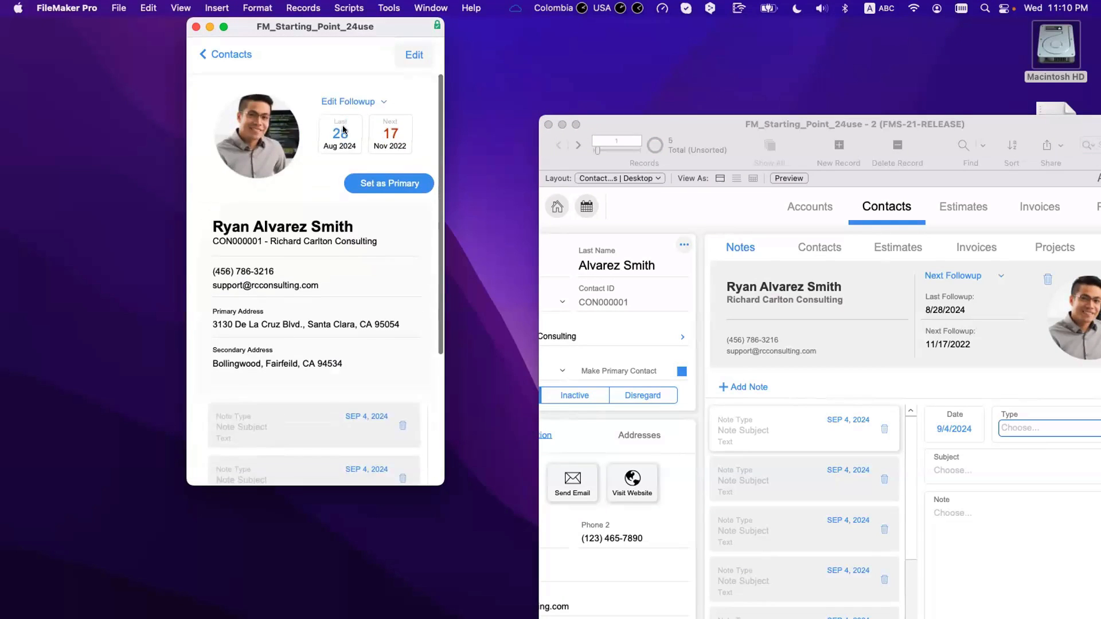
pyautogui.scroll(-4, 328, 258)
pyautogui.scroll(4, 328, 258)
pyautogui.scroll(-4, 328, 258)
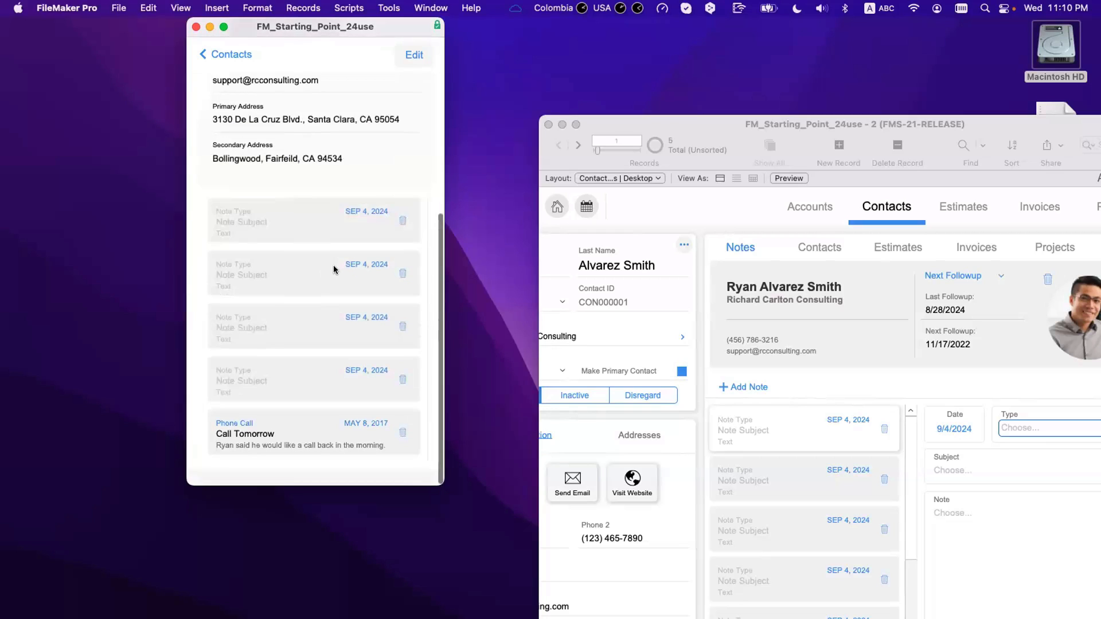
pyautogui.scroll(4, 336, 270)
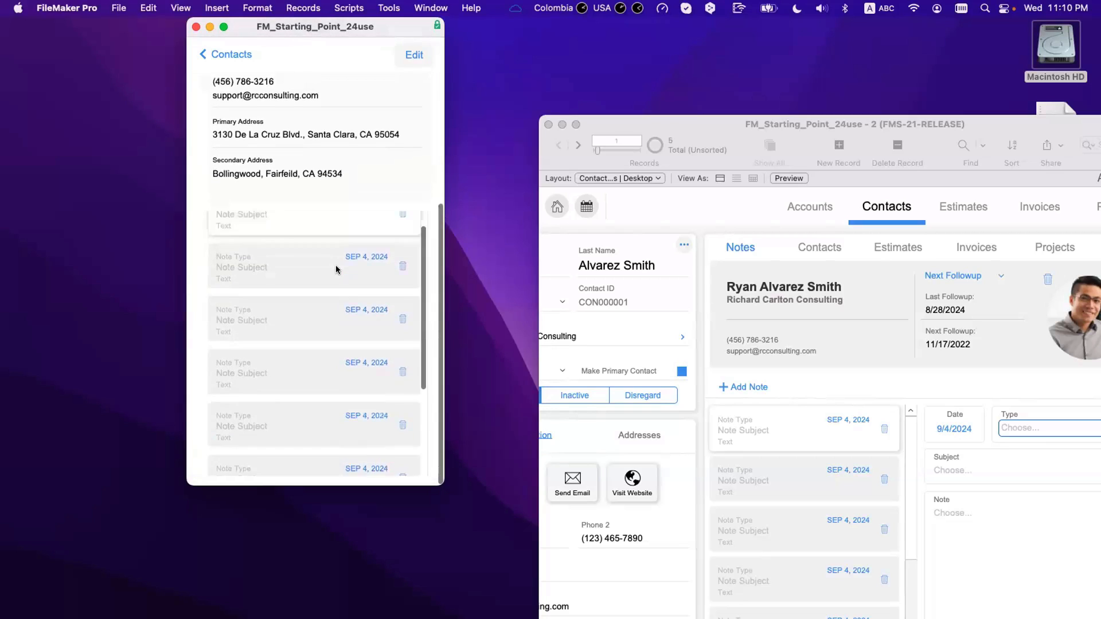
pyautogui.scroll(-4, 336, 270)
pyautogui.scroll(4, 336, 269)
pyautogui.scroll(-4, 336, 269)
pyautogui.scroll(4, 336, 269)
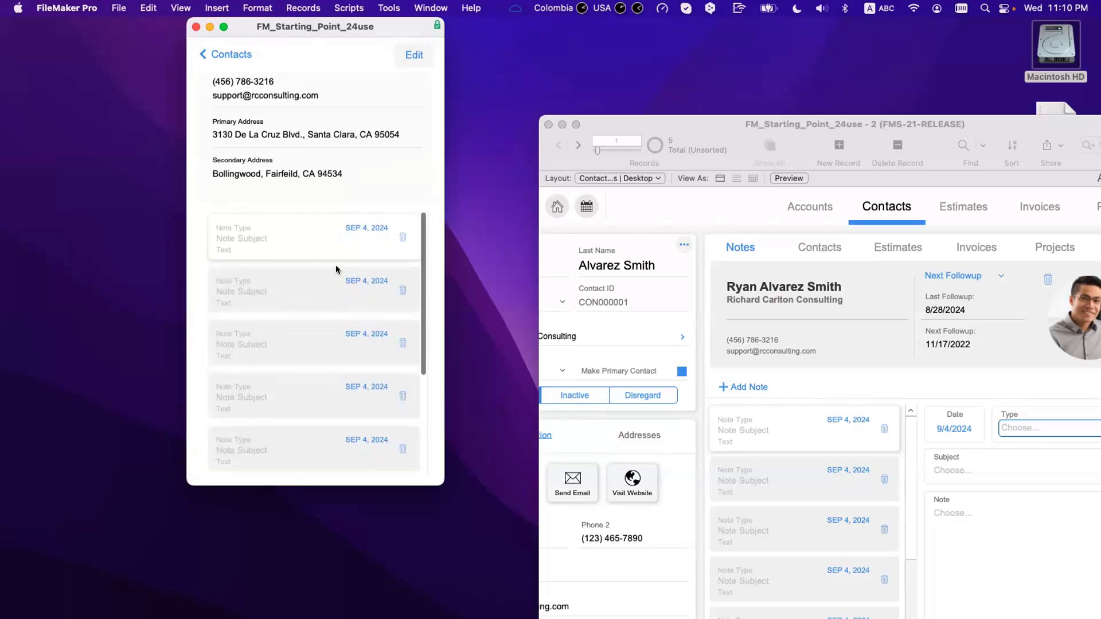
pyautogui.scroll(-4, 336, 269)
pyautogui.scroll(4, 336, 270)
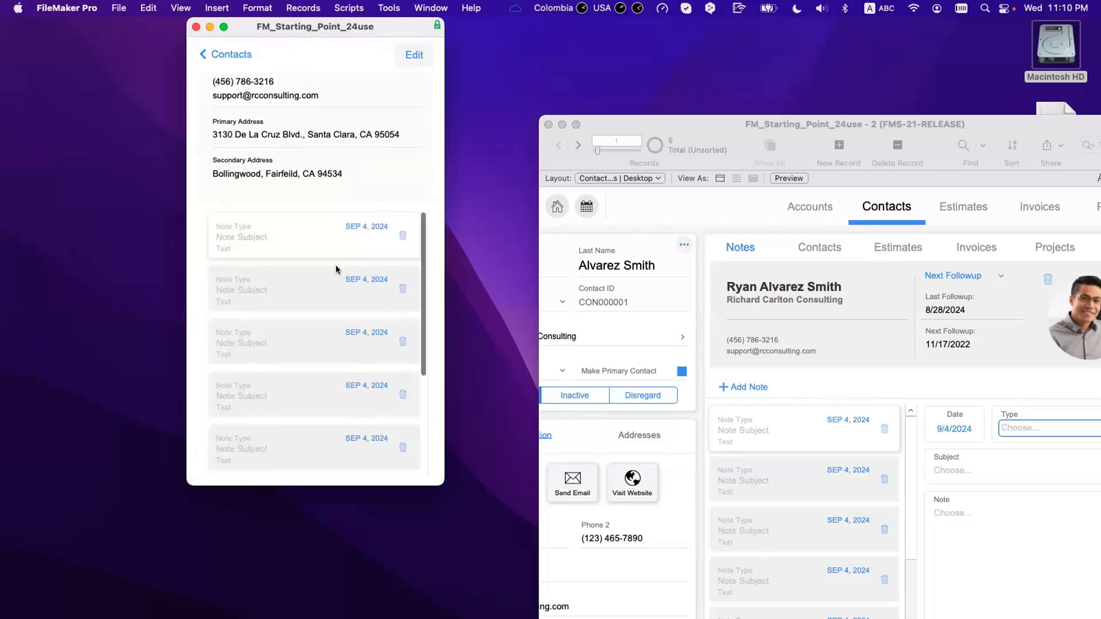
pyautogui.scroll(-4, 336, 269)
pyautogui.scroll(4, 336, 269)
pyautogui.scroll(-4, 336, 269)
pyautogui.scroll(4, 336, 270)
pyautogui.scroll(-4, 336, 269)
pyautogui.scroll(4, 336, 270)
pyautogui.scroll(4, 336, 269)
pyautogui.scroll(-4, 335, 263)
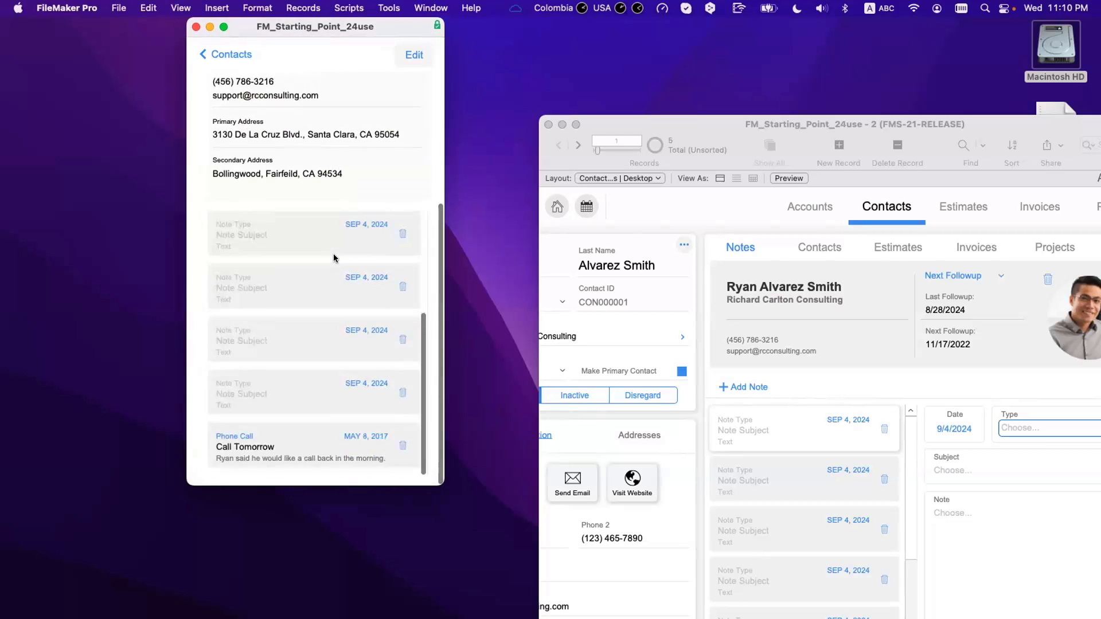
# Step: Make the narrow window shorter and bring the Contact Details | Desktop window forward
pyautogui.moveTo(438, 477); pyautogui.dragTo(437, 418)
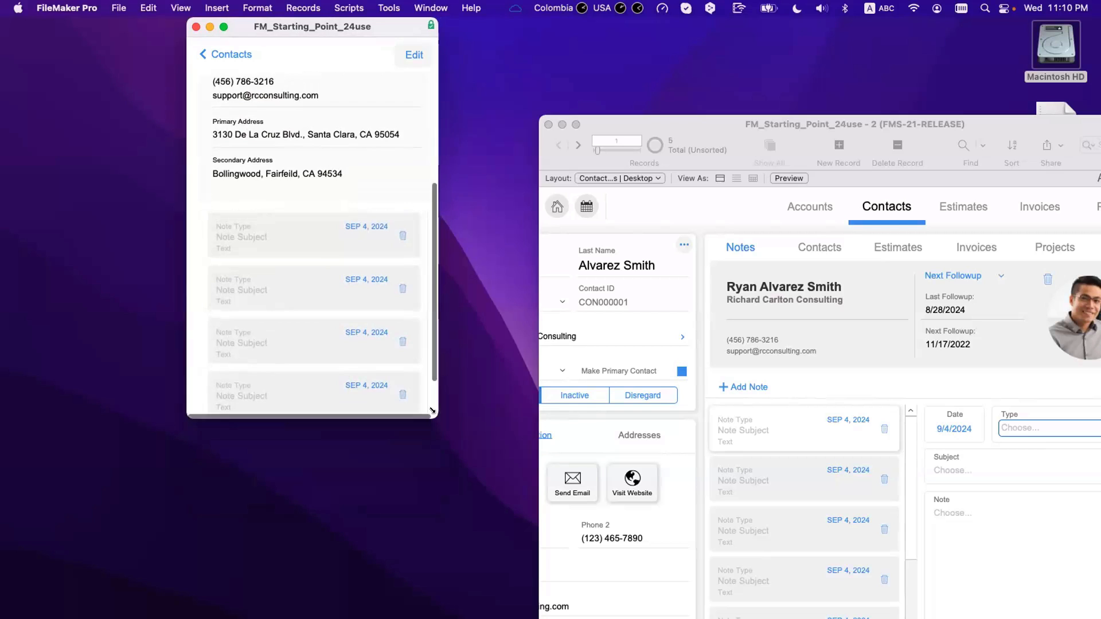
pyautogui.scroll(-2, 363, 341)
pyautogui.scroll(3, 361, 316)
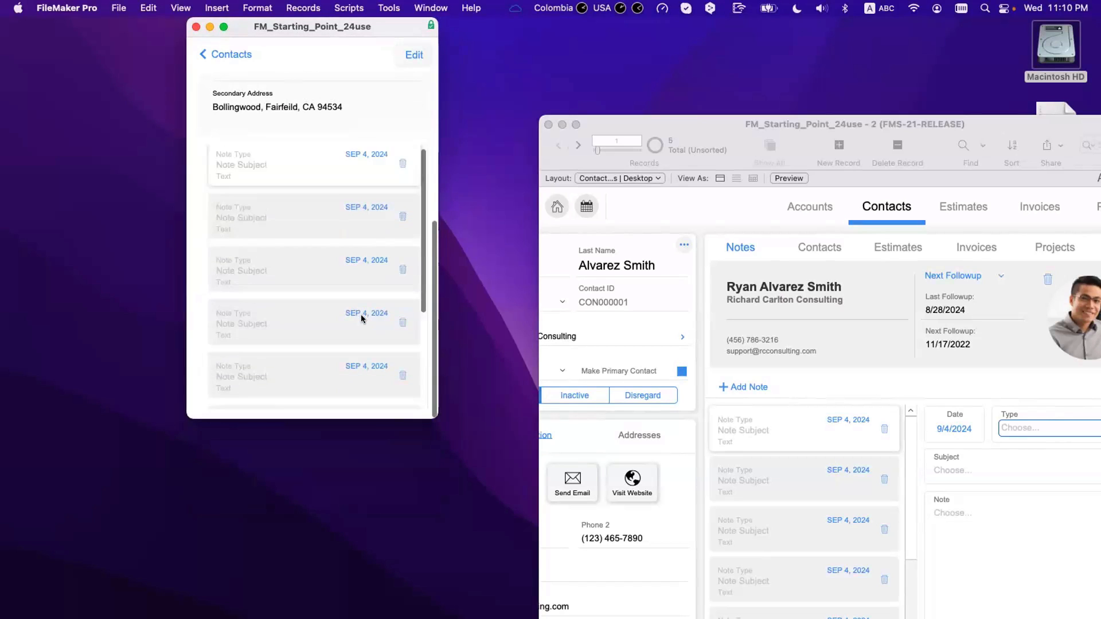
pyautogui.scroll(-3, 360, 315)
pyautogui.moveTo(673, 135); pyautogui.dragTo(252, 71)
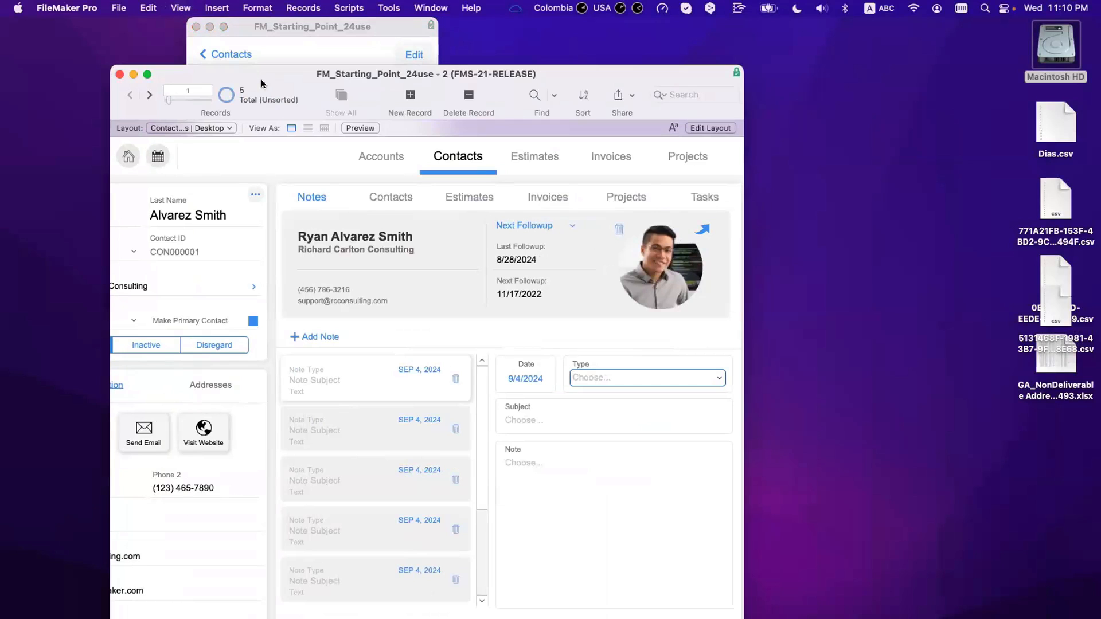
# Step: Put the Contact Details | Desktop layout into Layout mode and show the Inspector's Styles settings
pyautogui.press('super+l')
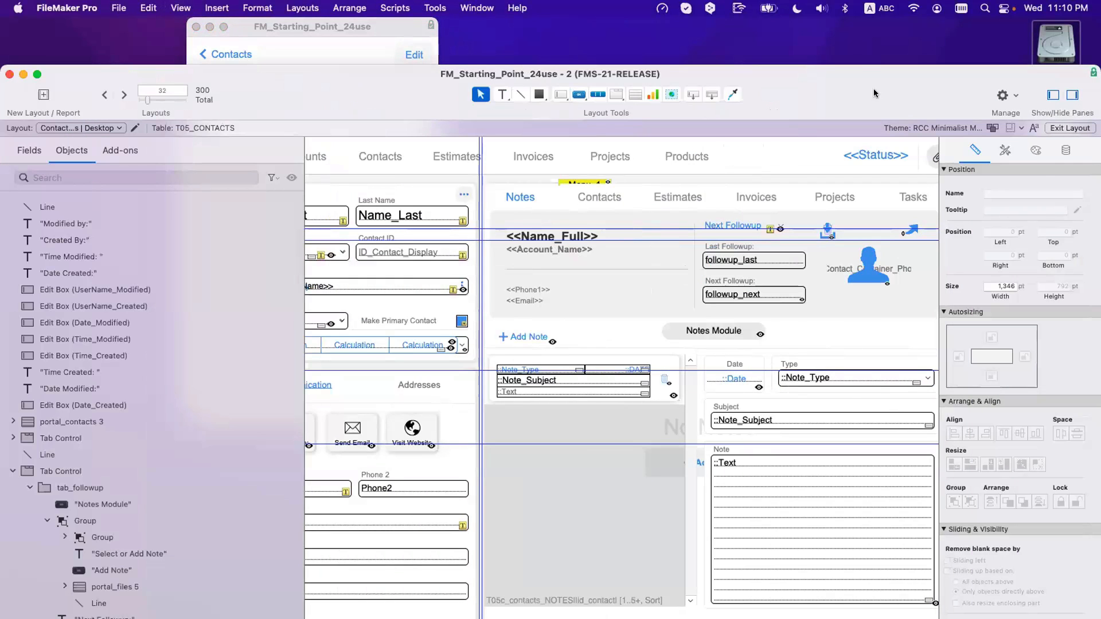
pyautogui.moveTo(874, 92); pyautogui.dragTo(743, 60)
pyautogui.click(874, 117)
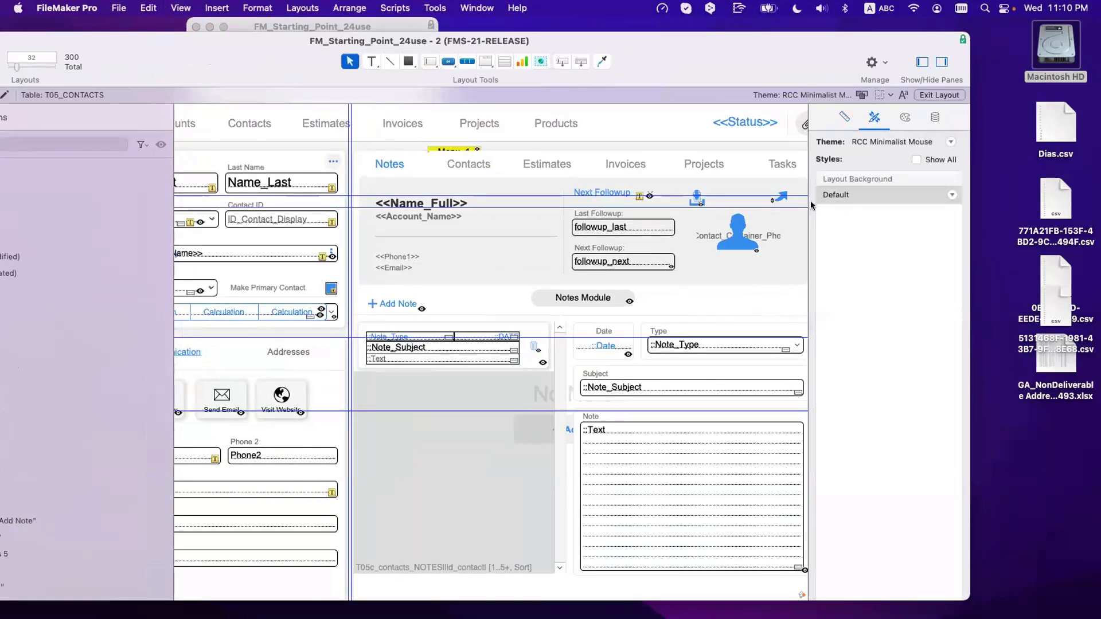
# Step: Scroll up and down through the layout to inspect the notes portal
pyautogui.scroll(-3, 810, 201)
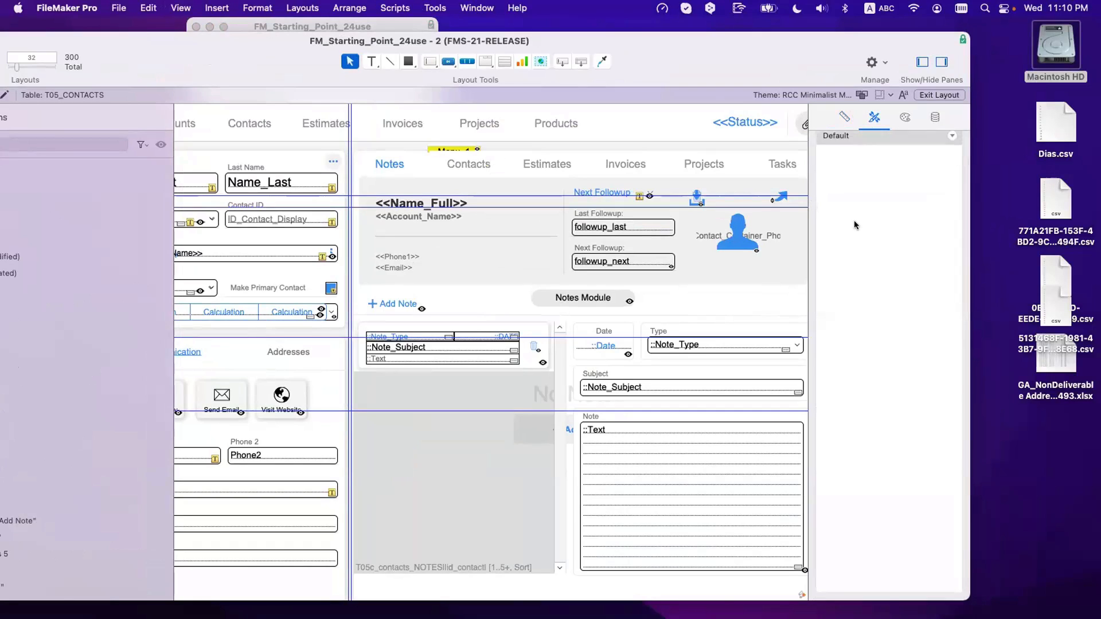
pyautogui.scroll(-2, 855, 220)
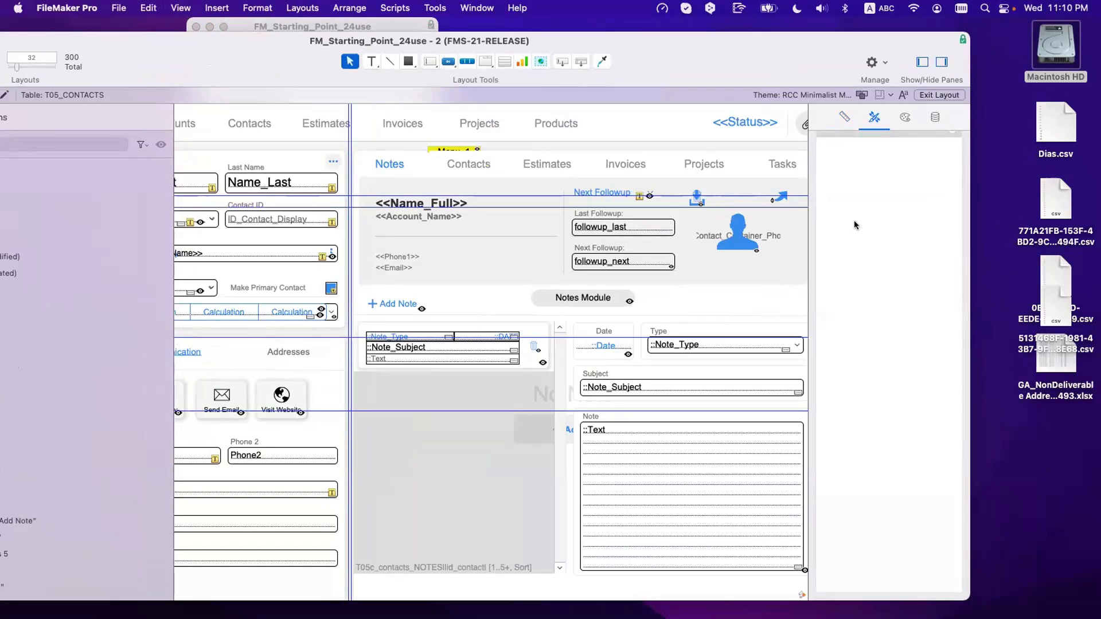
pyautogui.scroll(2, 855, 221)
pyautogui.scroll(-2, 854, 222)
pyautogui.scroll(5, 824, 223)
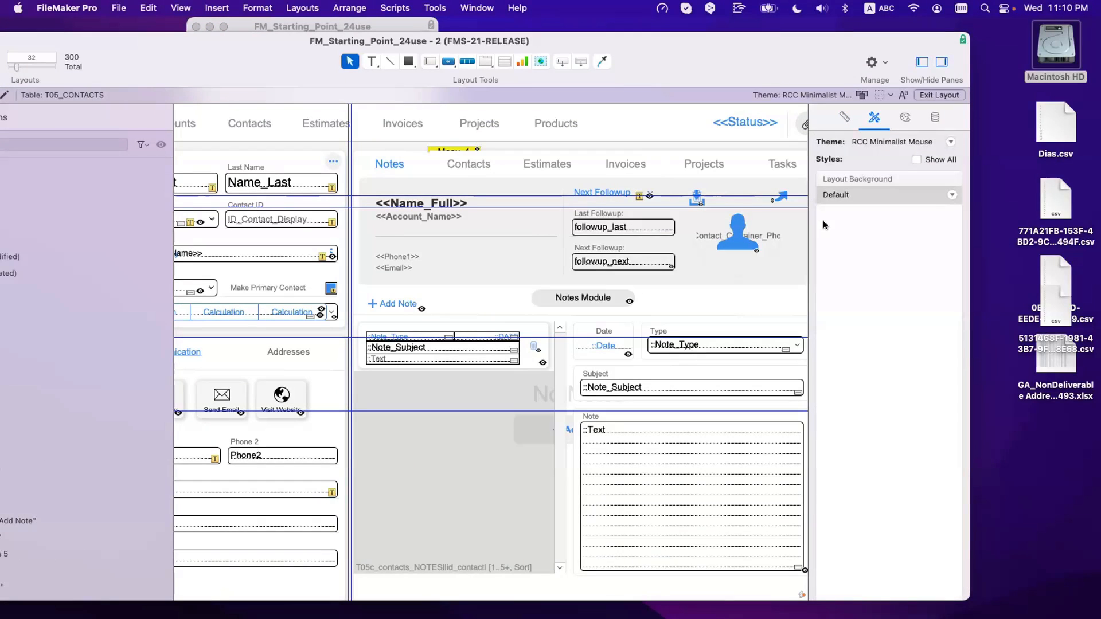
pyautogui.scroll(-2, 808, 231)
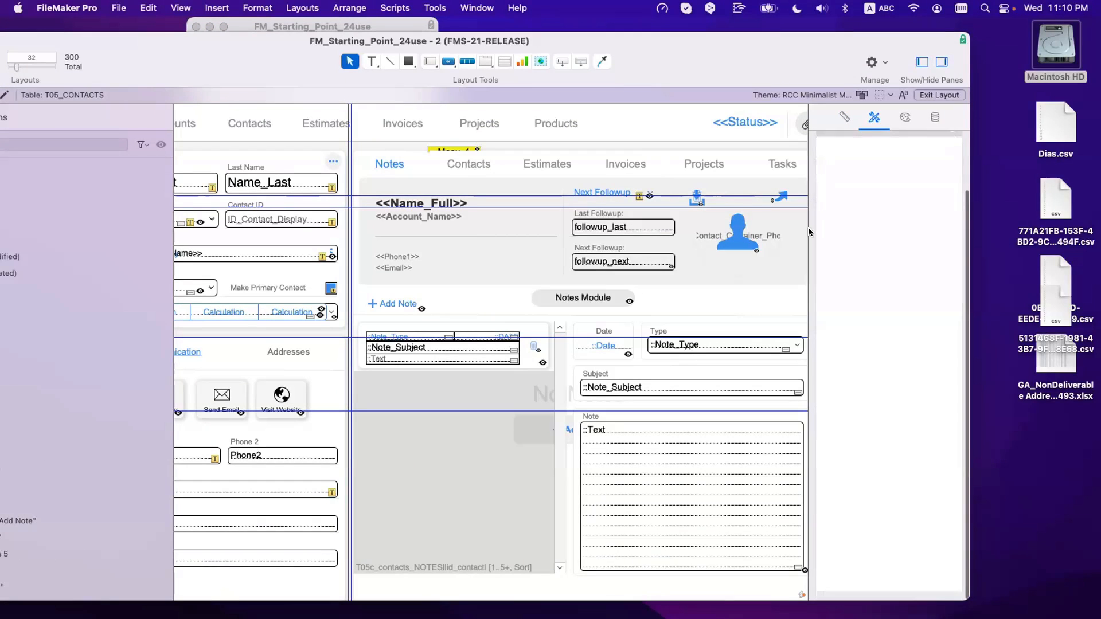
pyautogui.scroll(2, 877, 142)
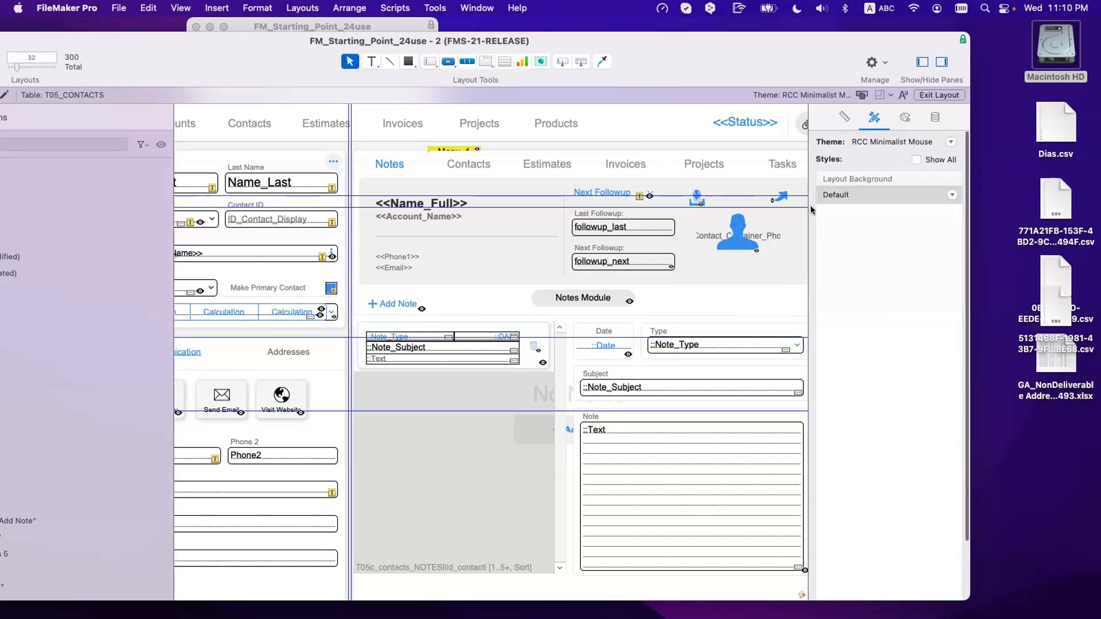
pyautogui.scroll(-2, 807, 211)
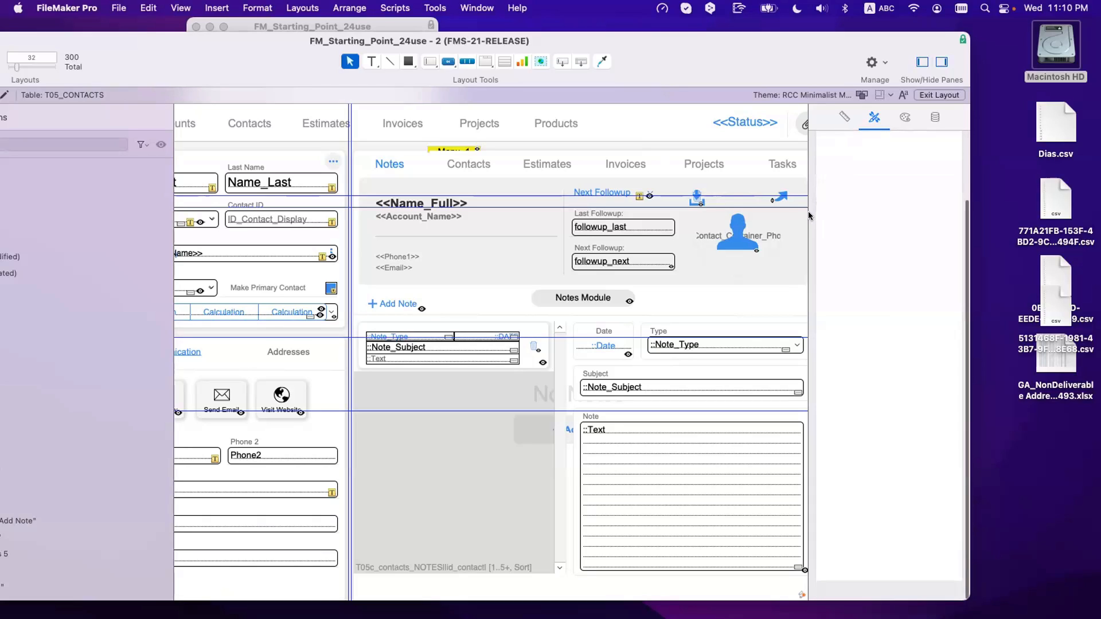
pyautogui.scroll(1, 873, 219)
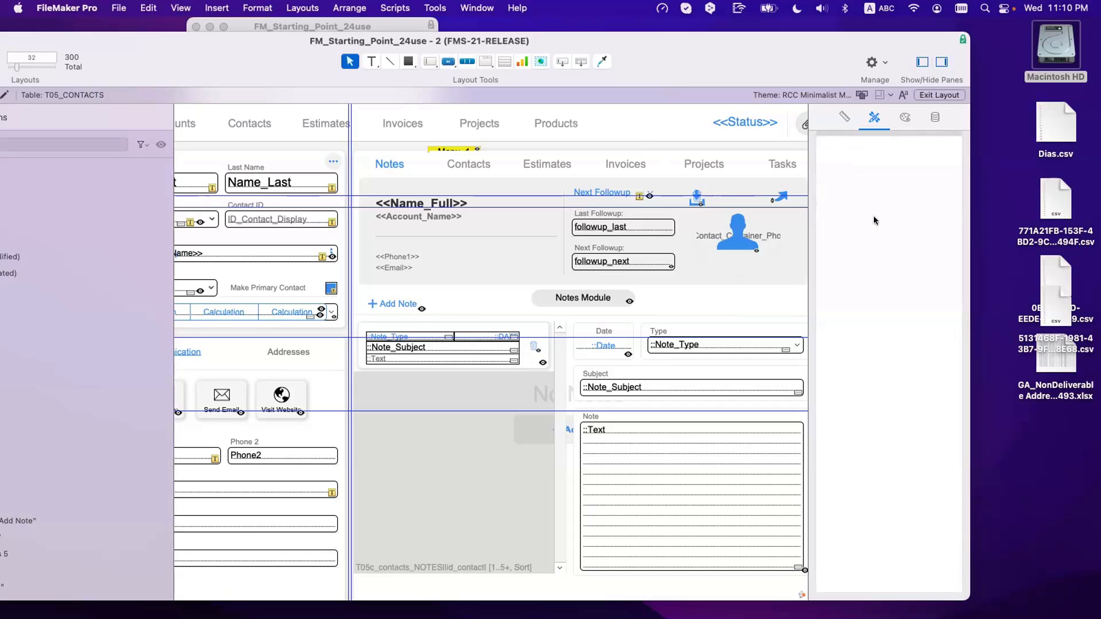
pyautogui.scroll(1, 874, 219)
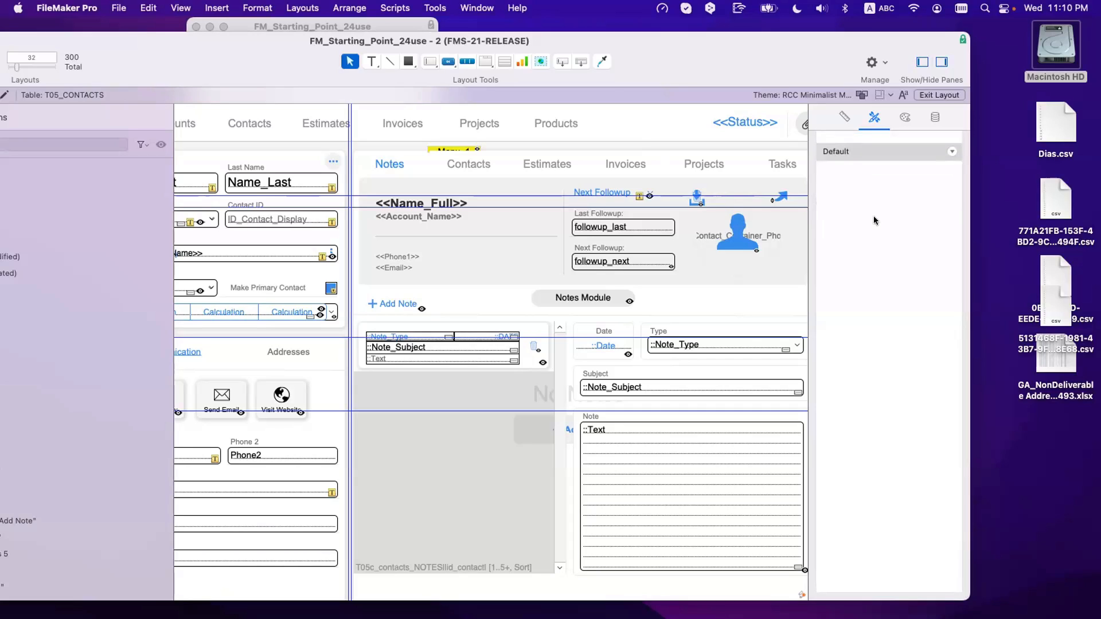
pyautogui.scroll(-1, 839, 219)
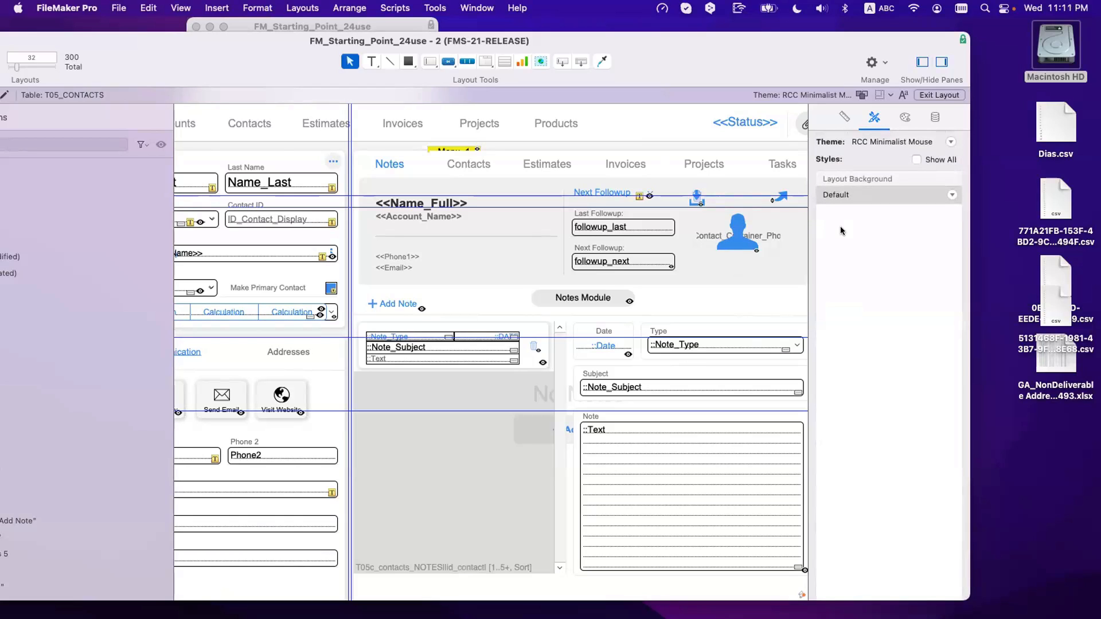
pyautogui.scroll(-1, 840, 226)
pyautogui.scroll(1, 841, 226)
pyautogui.scroll(-3, 810, 232)
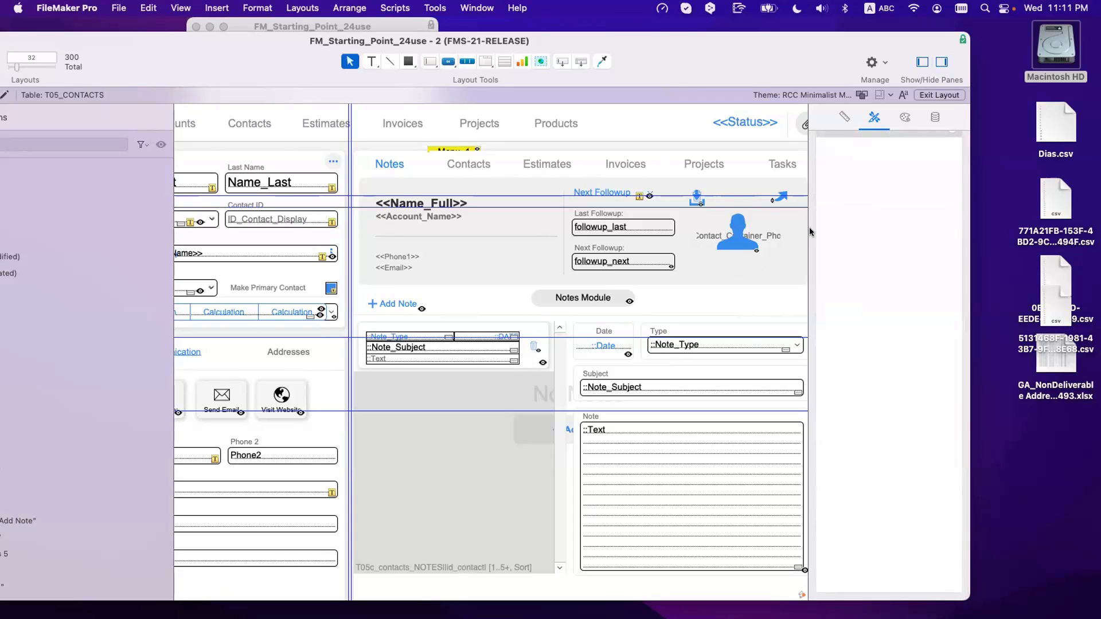
pyautogui.scroll(2, 841, 227)
pyautogui.scroll(3, 808, 222)
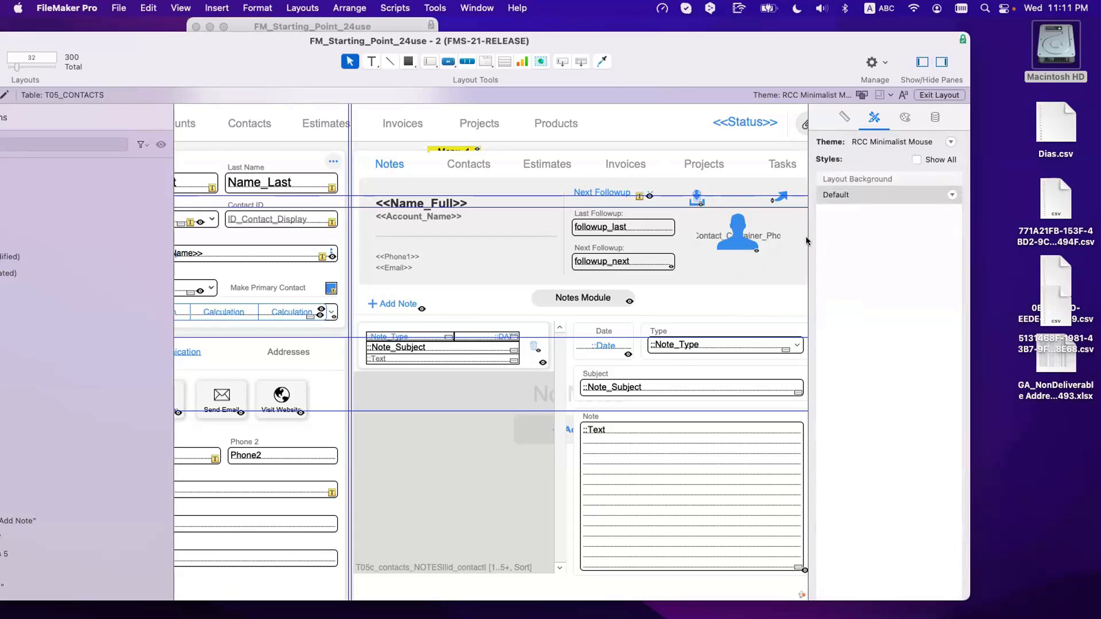
pyautogui.scroll(-3, 868, 229)
pyautogui.scroll(1, 868, 230)
pyautogui.scroll(-1, 868, 230)
pyautogui.scroll(1, 873, 229)
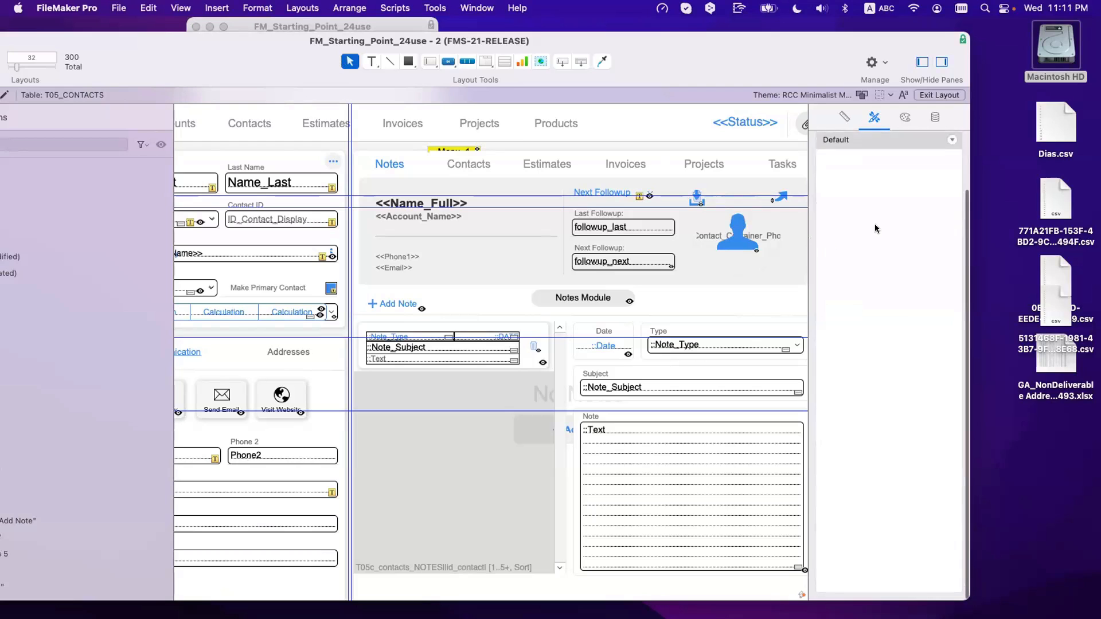
pyautogui.scroll(-1, 860, 227)
pyautogui.scroll(1, 828, 221)
pyautogui.scroll(-1, 814, 221)
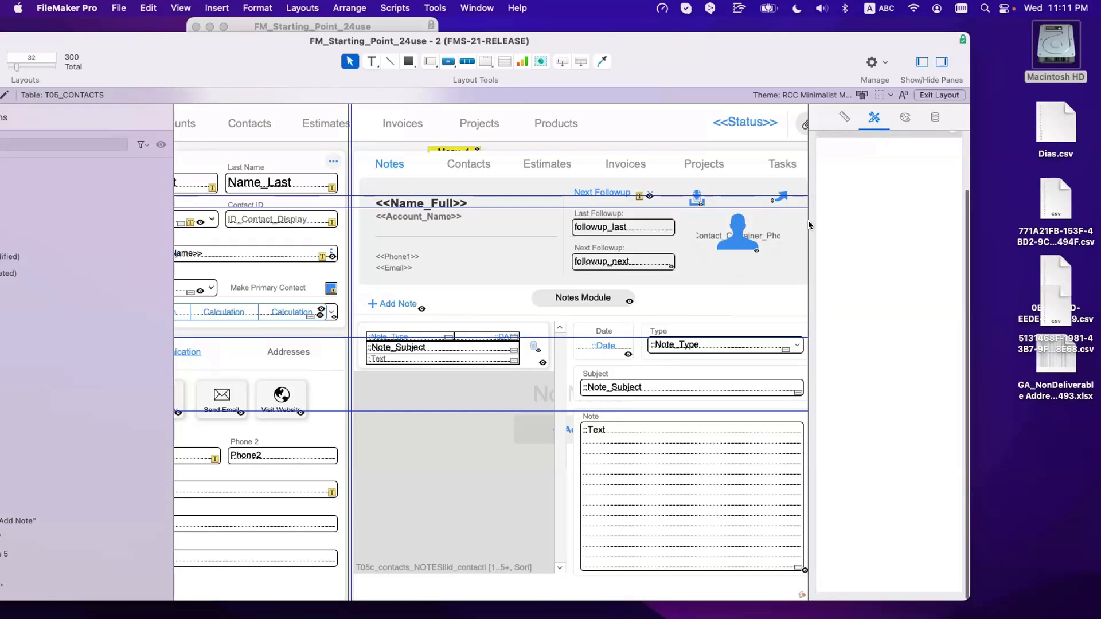
pyautogui.scroll(3, 812, 220)
pyautogui.moveTo(277, 56); pyautogui.dragTo(503, 324)
pyautogui.click(359, 122)
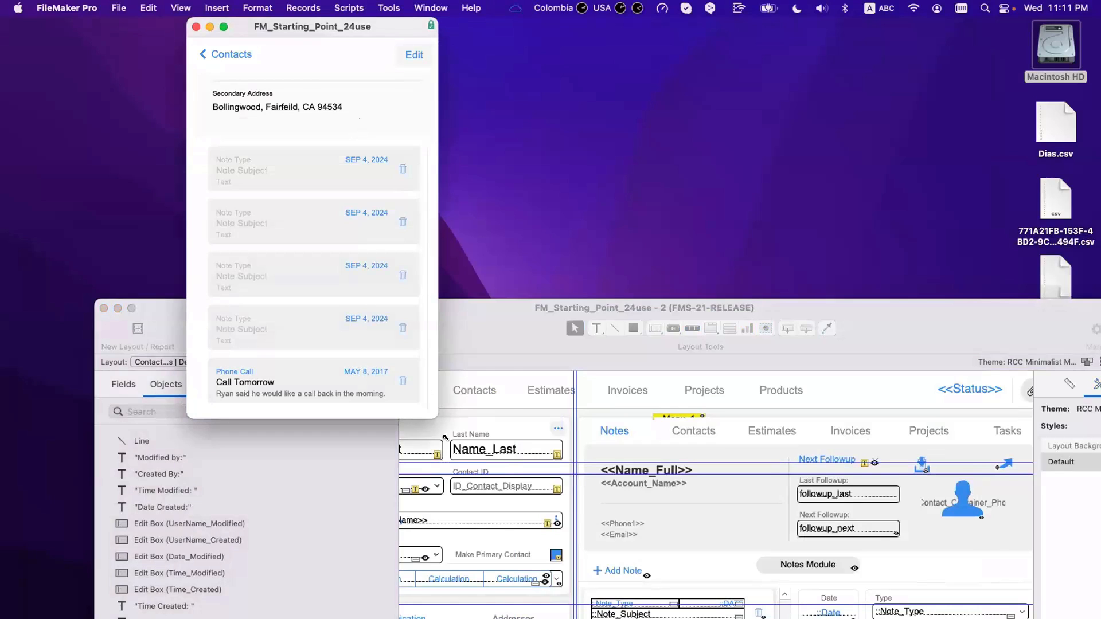
pyautogui.moveTo(429, 413); pyautogui.dragTo(430, 383)
pyautogui.scroll(-2, 371, 292)
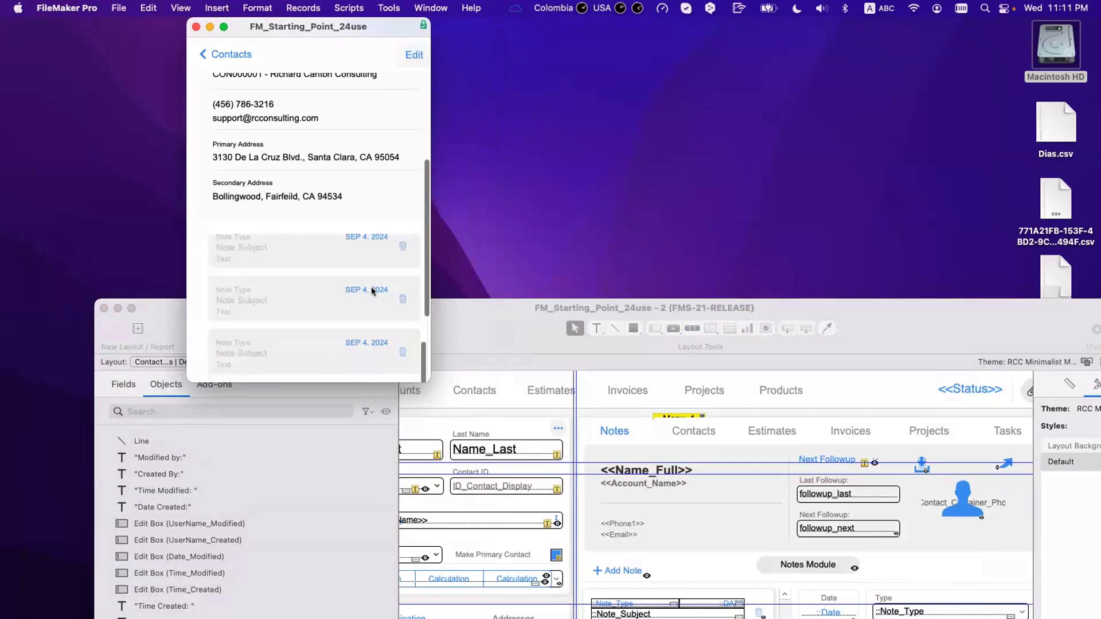
pyautogui.scroll(4, 371, 291)
pyautogui.scroll(-2, 371, 292)
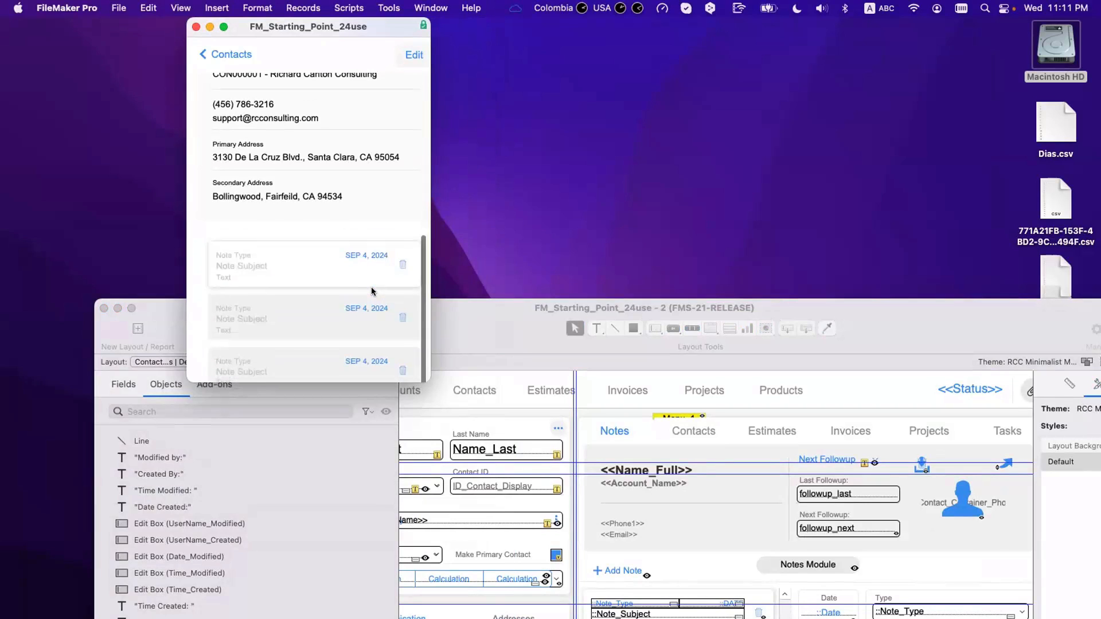
pyautogui.scroll(5, 321, 131)
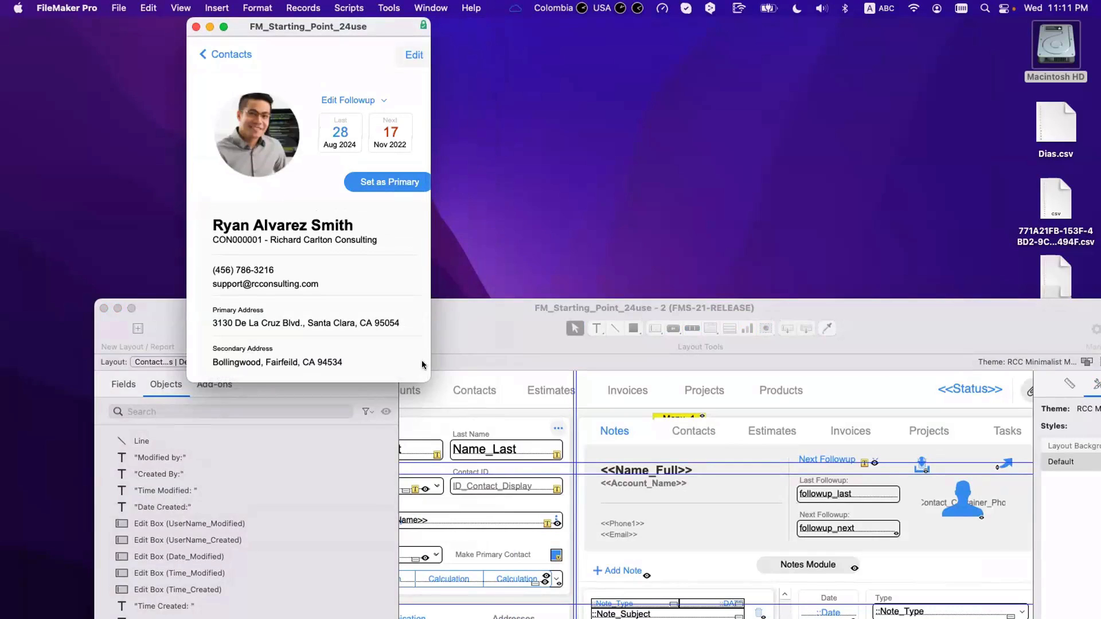
pyautogui.moveTo(425, 373); pyautogui.dragTo(476, 402)
pyautogui.scroll(-5, 335, 282)
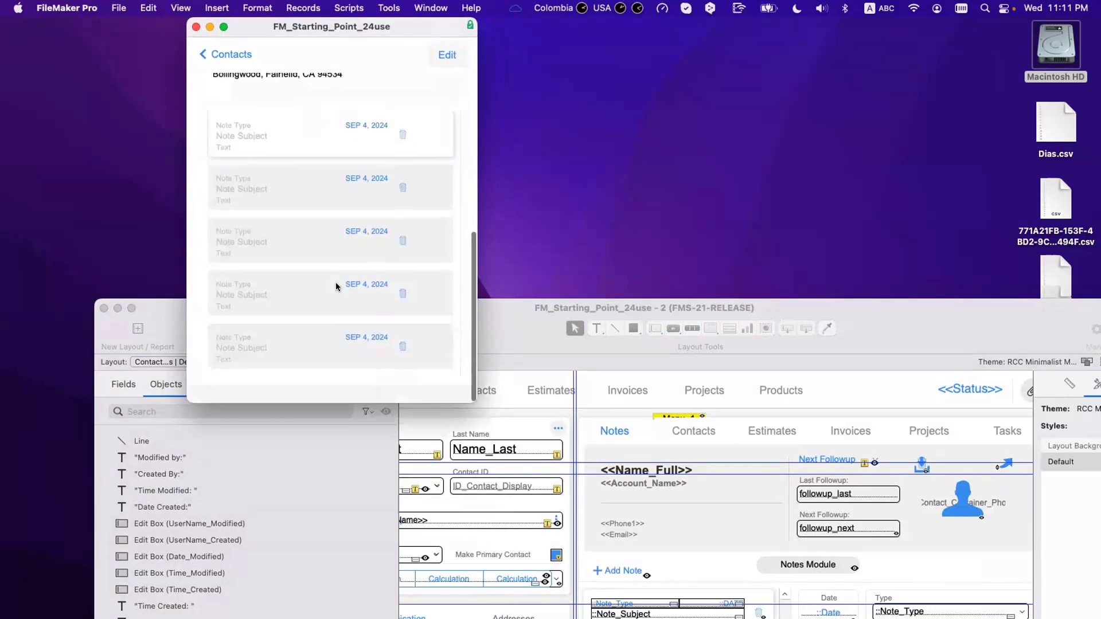
pyautogui.scroll(-3, 344, 270)
pyautogui.scroll(5, 348, 264)
pyautogui.scroll(-5, 349, 261)
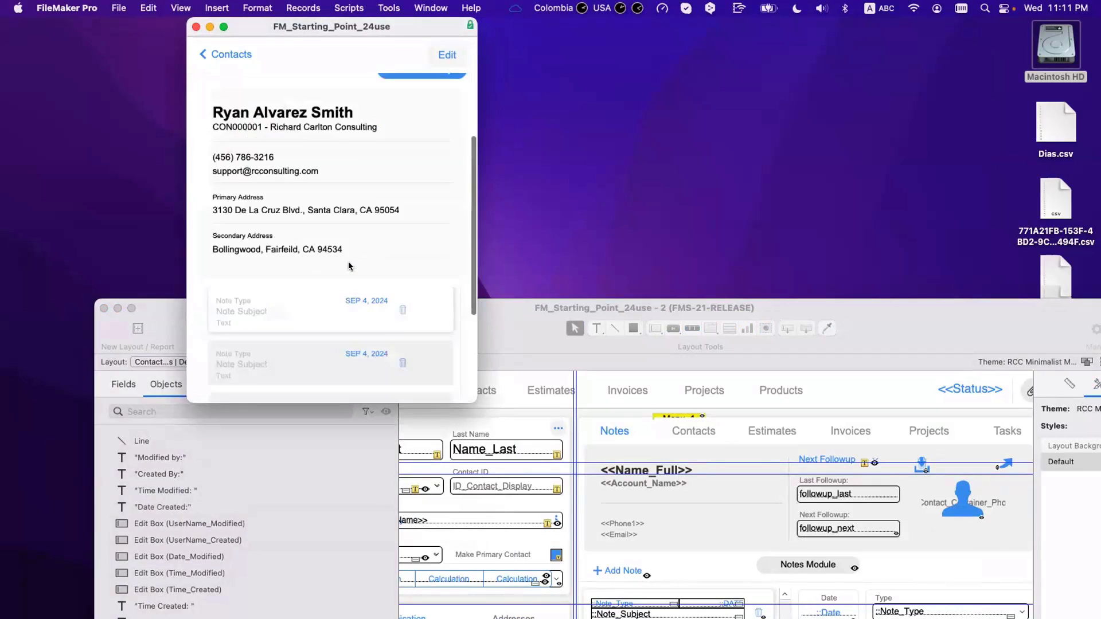
pyautogui.scroll(-2, 349, 266)
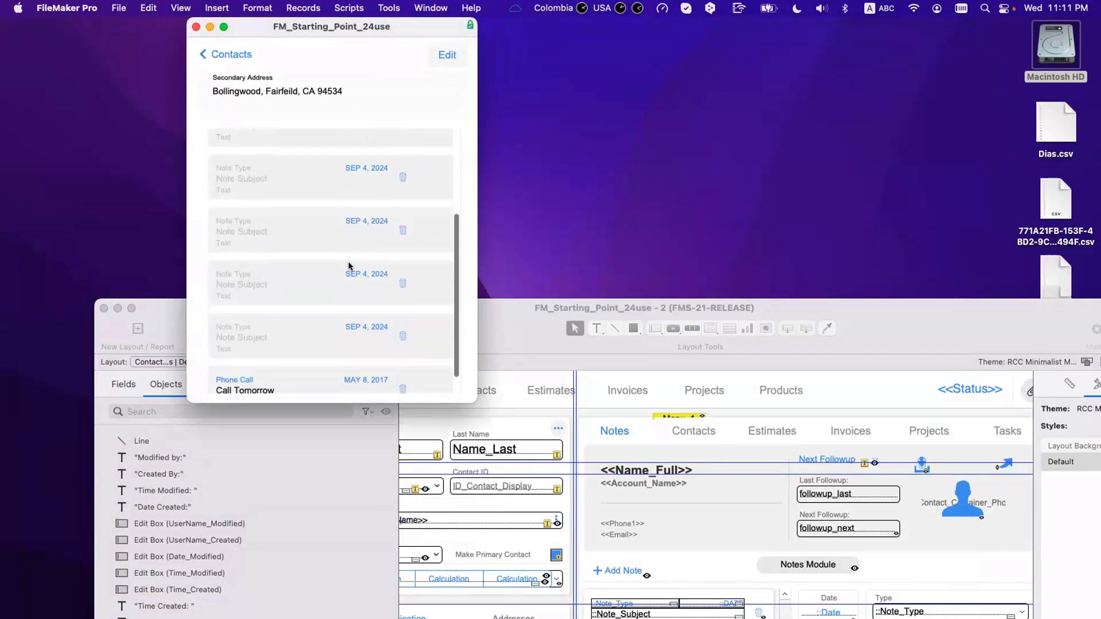
pyautogui.scroll(5, 349, 261)
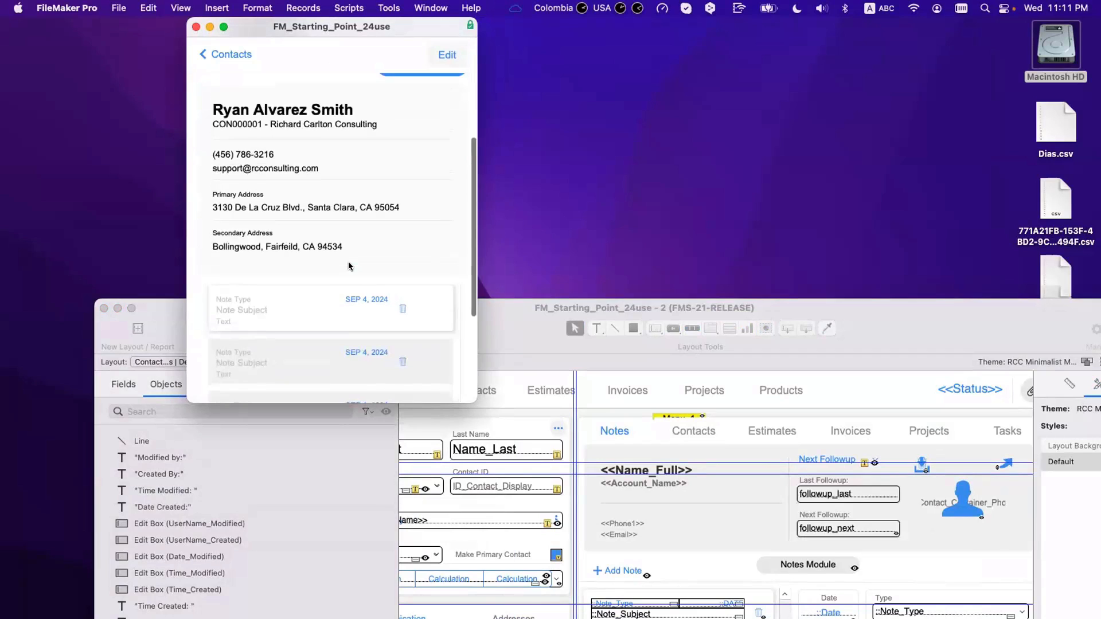
pyautogui.scroll(-3, 348, 276)
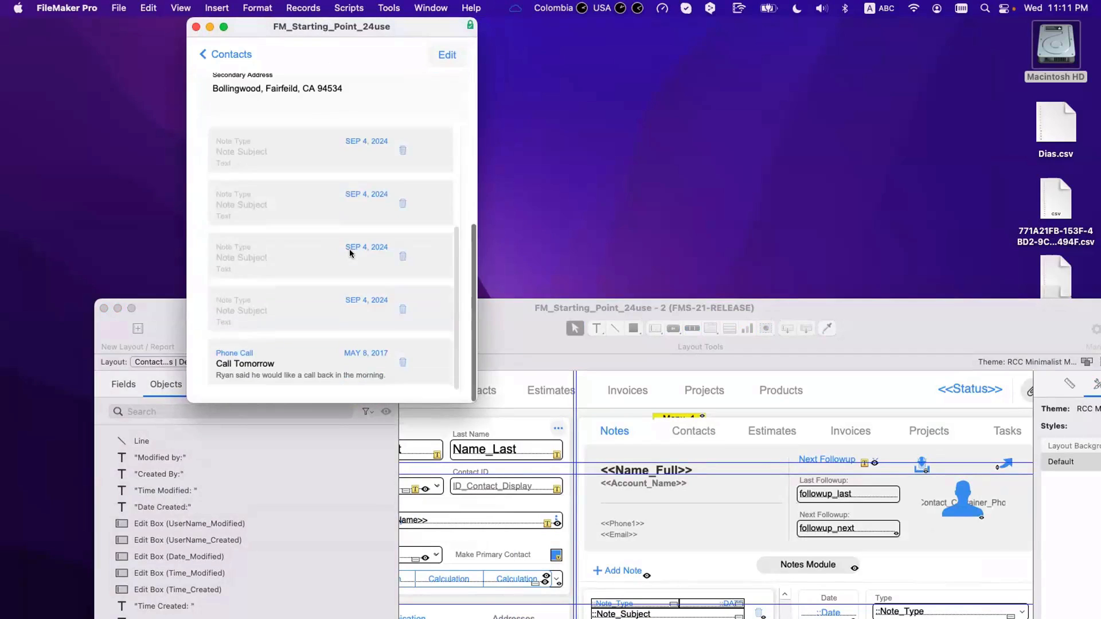
pyautogui.scroll(5, 361, 235)
pyautogui.scroll(-4, 379, 229)
pyautogui.scroll(3, 390, 247)
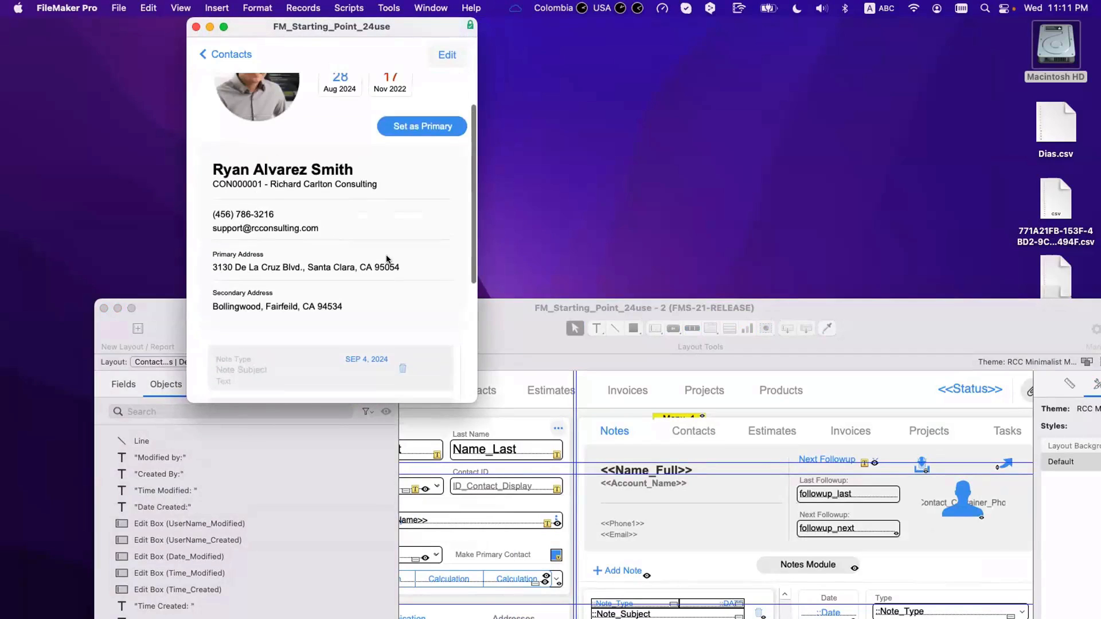
pyautogui.scroll(-3, 401, 261)
pyautogui.scroll(3, 402, 261)
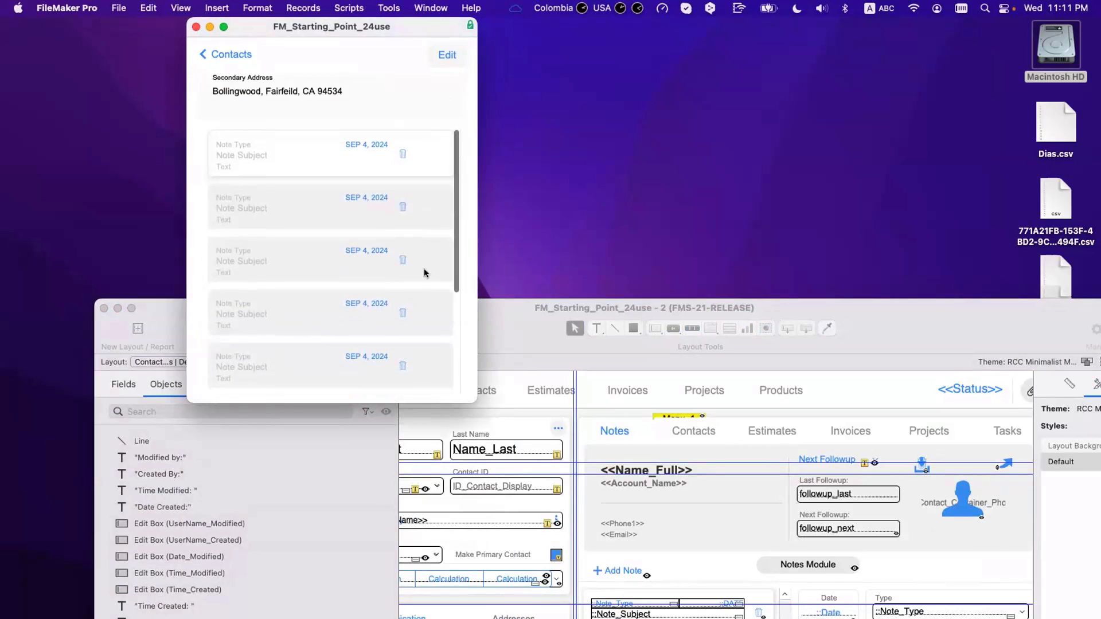
pyautogui.scroll(5, 401, 126)
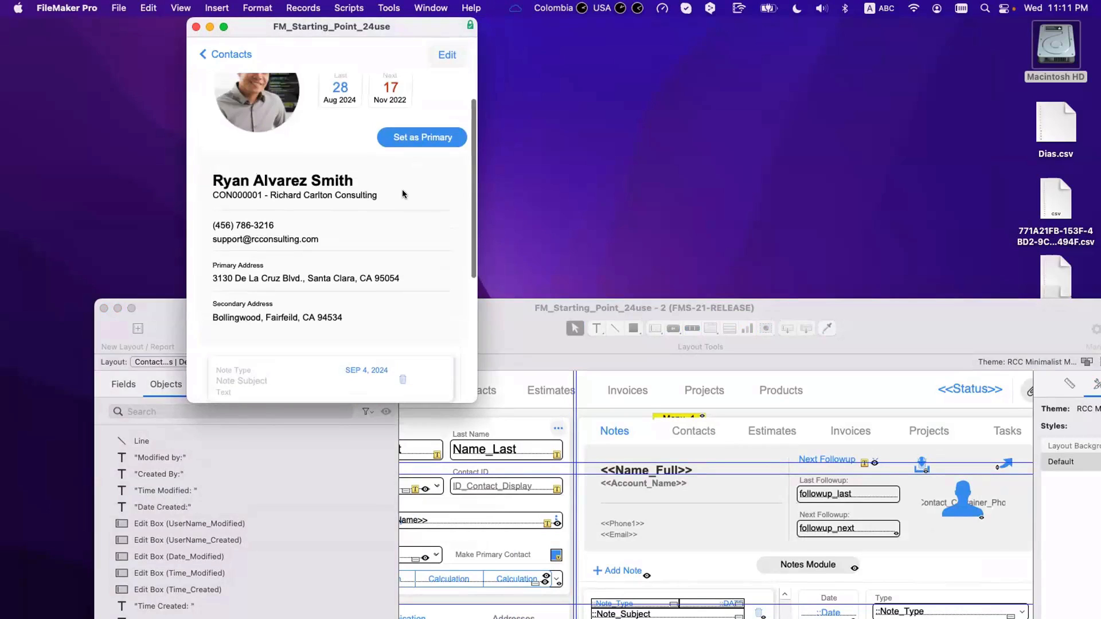
pyautogui.scroll(-5, 402, 192)
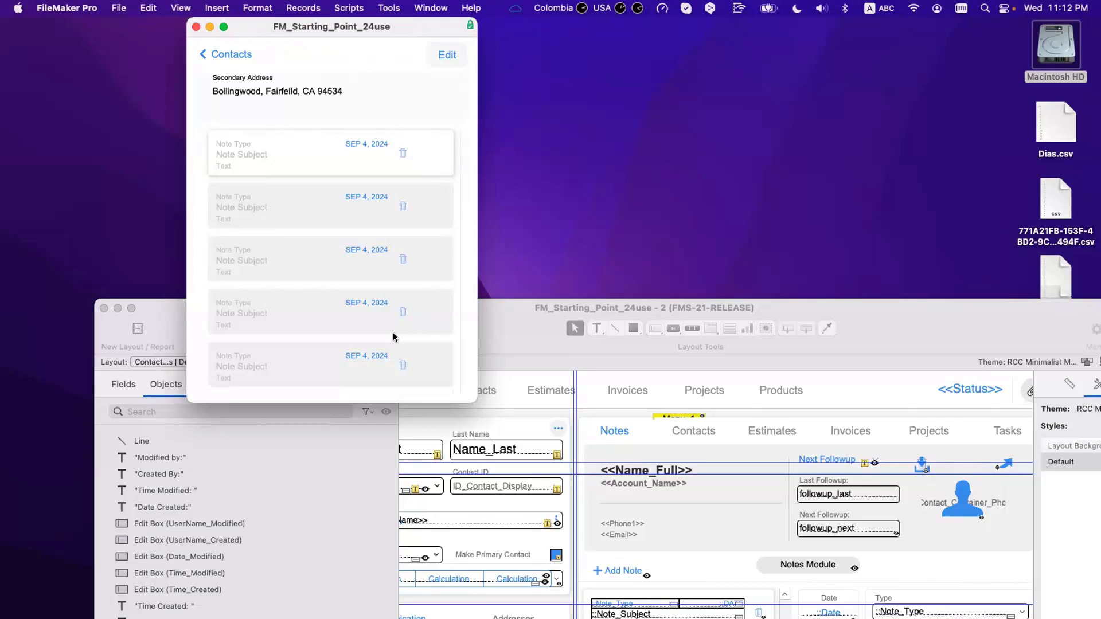
# Step: Set the notes portal's scroll bar to Always and try scrolling it in Browse mode
pyautogui.press('super+l')
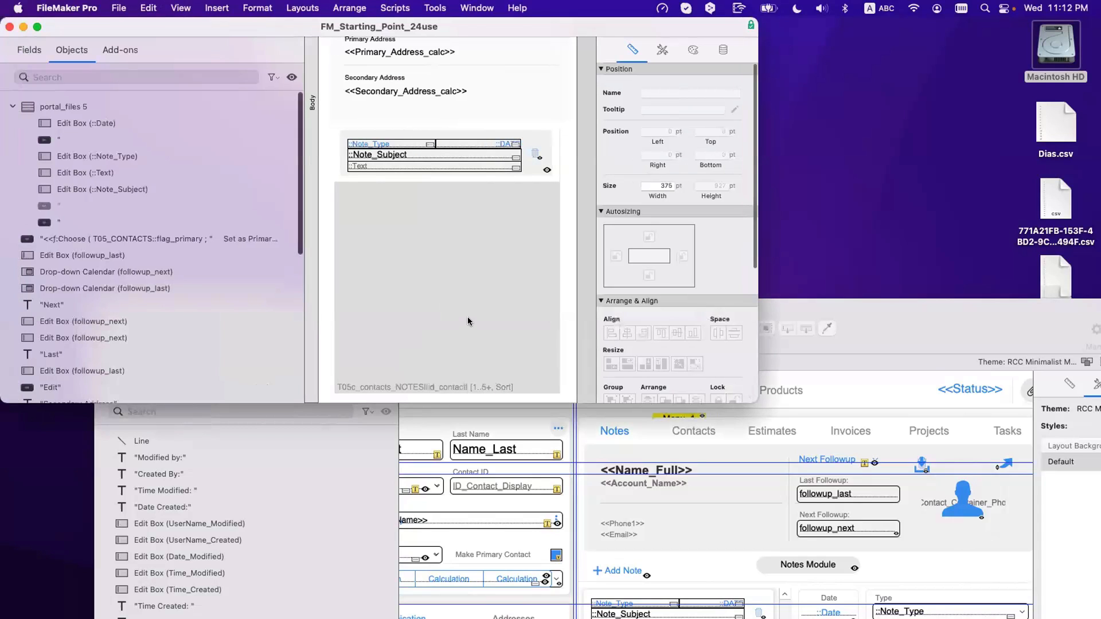
pyautogui.doubleClick(467, 316)
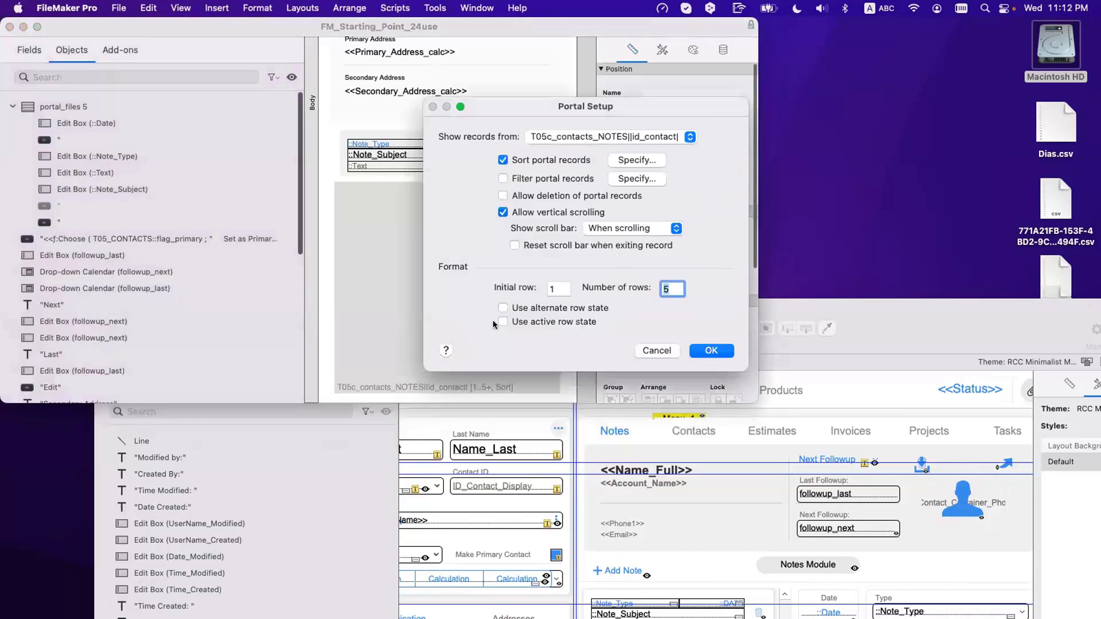
pyautogui.click(611, 229)
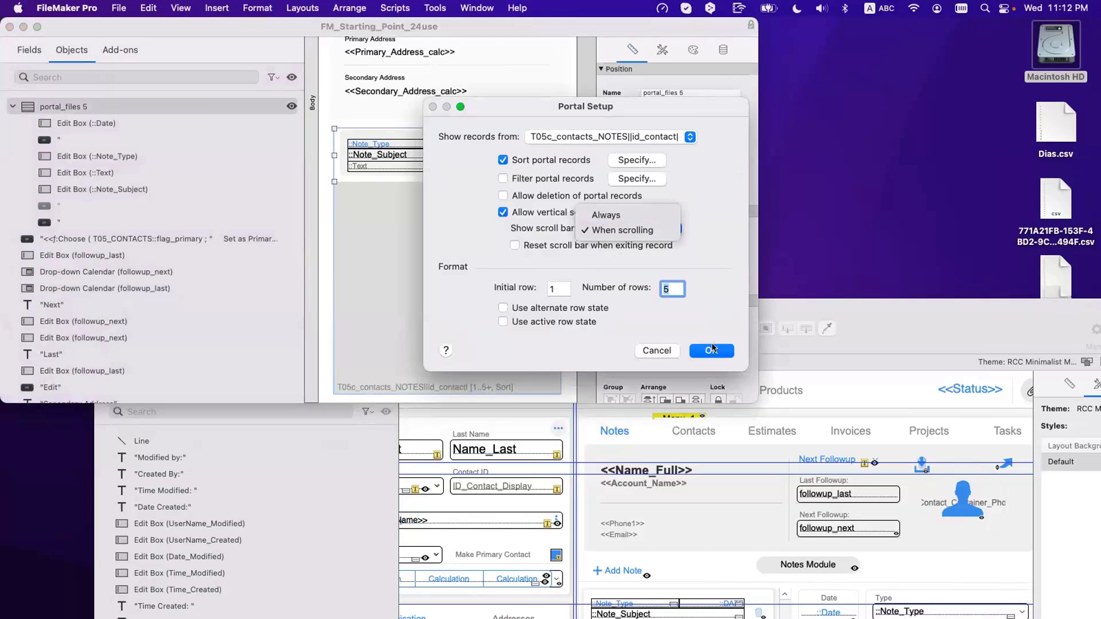
pyautogui.click(606, 215)
pyautogui.press('Return')
pyautogui.press('super+b')
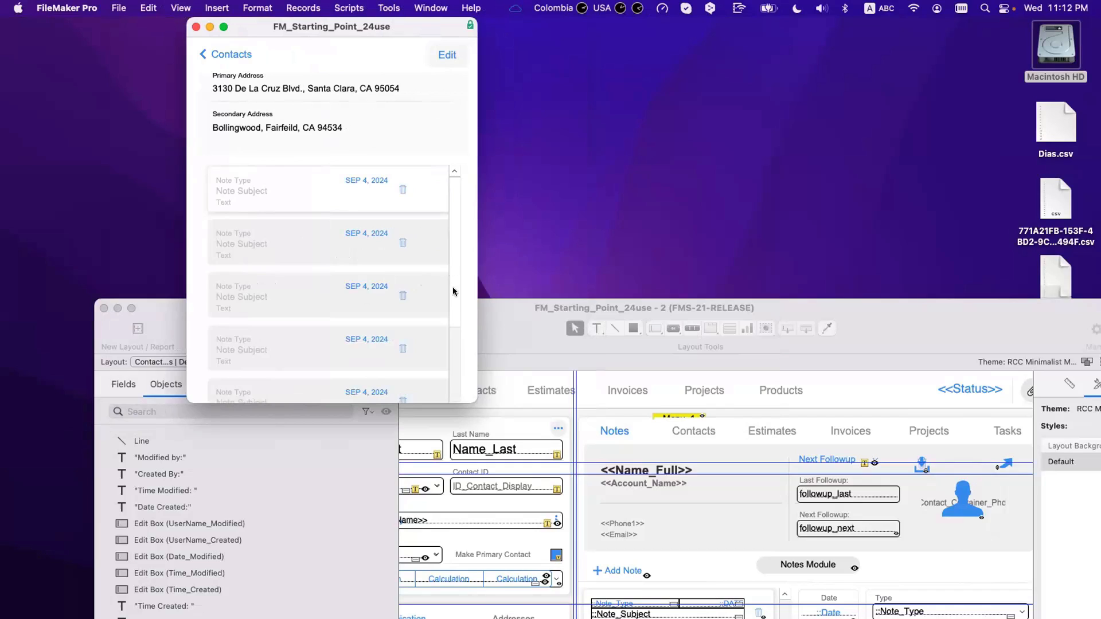
pyautogui.moveTo(452, 288); pyautogui.dragTo(457, 229)
pyautogui.moveTo(450, 271); pyautogui.dragTo(454, 193)
# Step: Change the portal's scroll bar back to When scrolling and return to Browse mode
pyautogui.press('super+l')
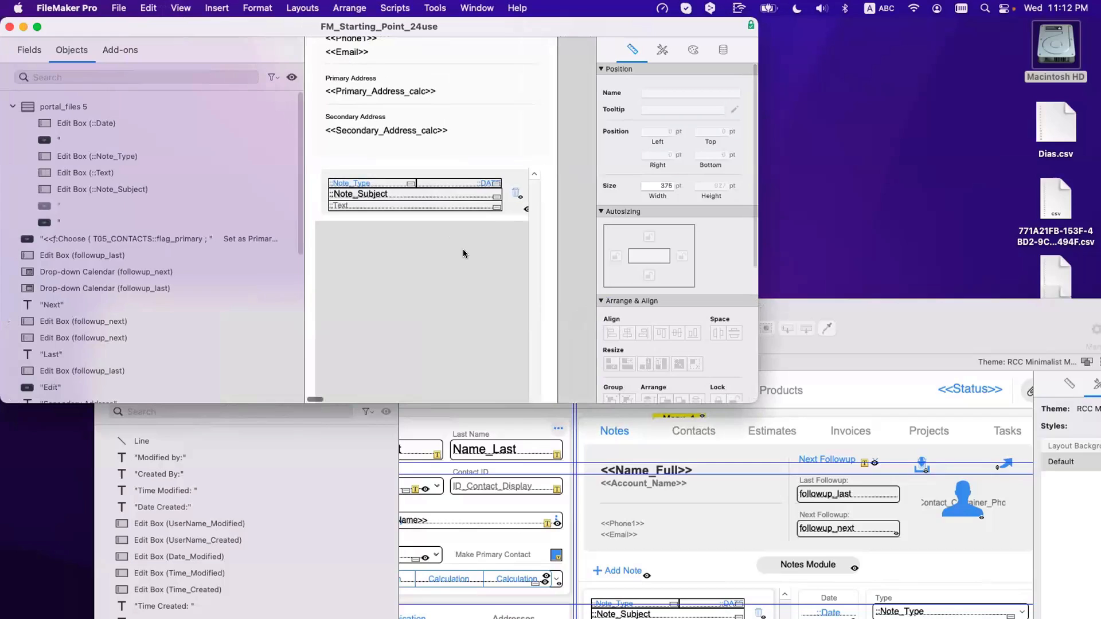
pyautogui.doubleClick(463, 252)
pyautogui.click(610, 230)
pyautogui.click(612, 244)
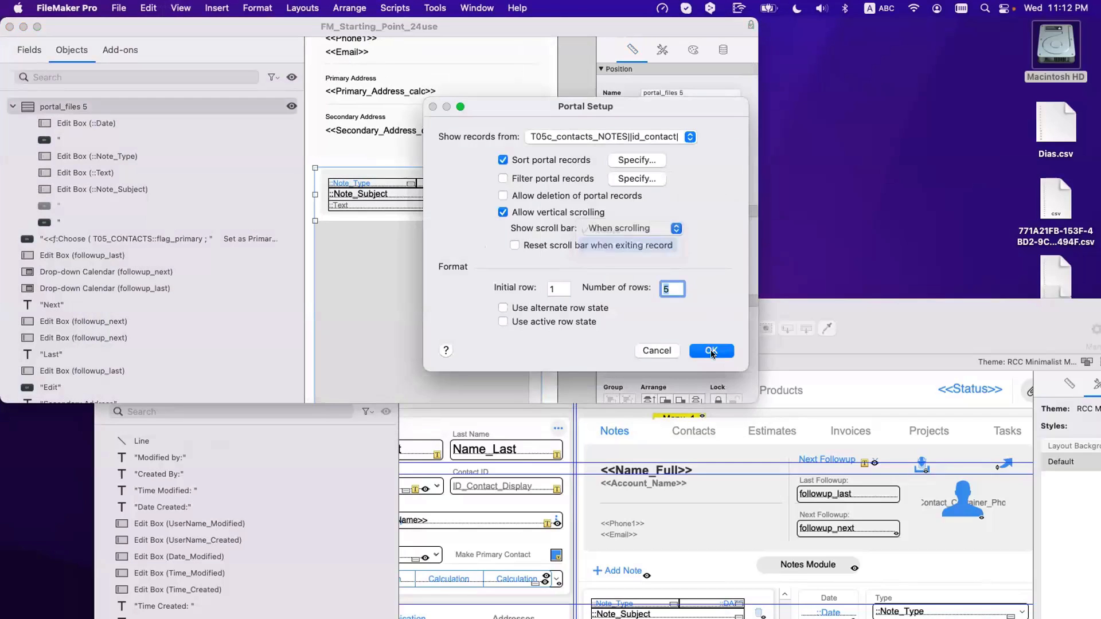
pyautogui.click(711, 350)
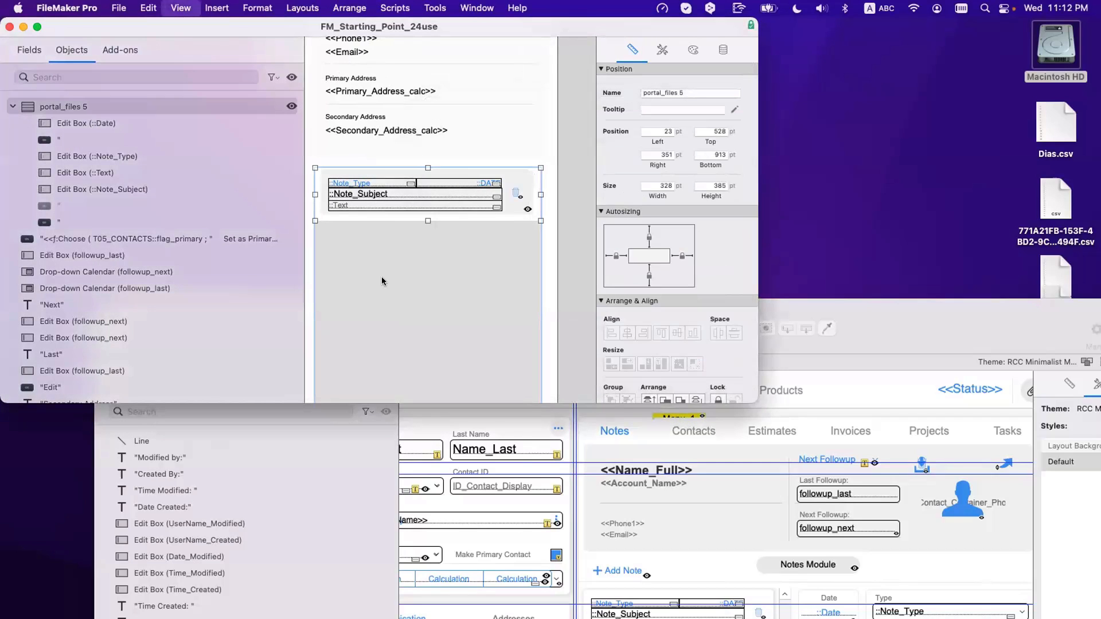
pyautogui.press('super+b')
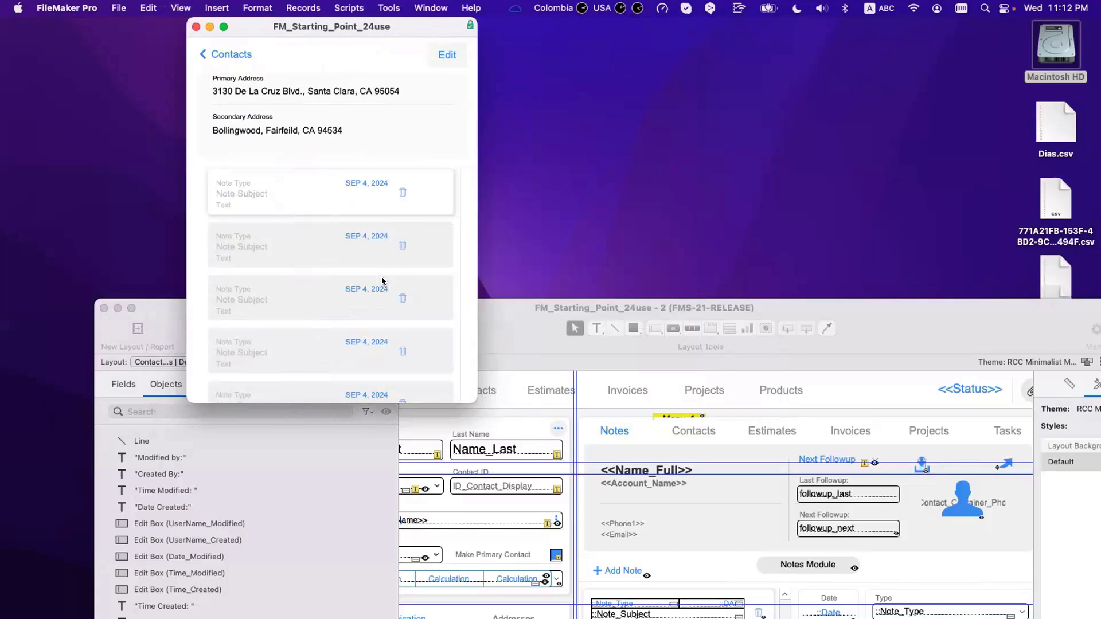
# Step: Enlarge the window and scroll the contact record to view the notes portal
pyautogui.scroll(2, 373, 276)
pyautogui.scroll(-4, 369, 273)
pyautogui.scroll(4, 369, 273)
pyautogui.moveTo(502, 436); pyautogui.dragTo(574, 538)
pyautogui.scroll(4, 404, 318)
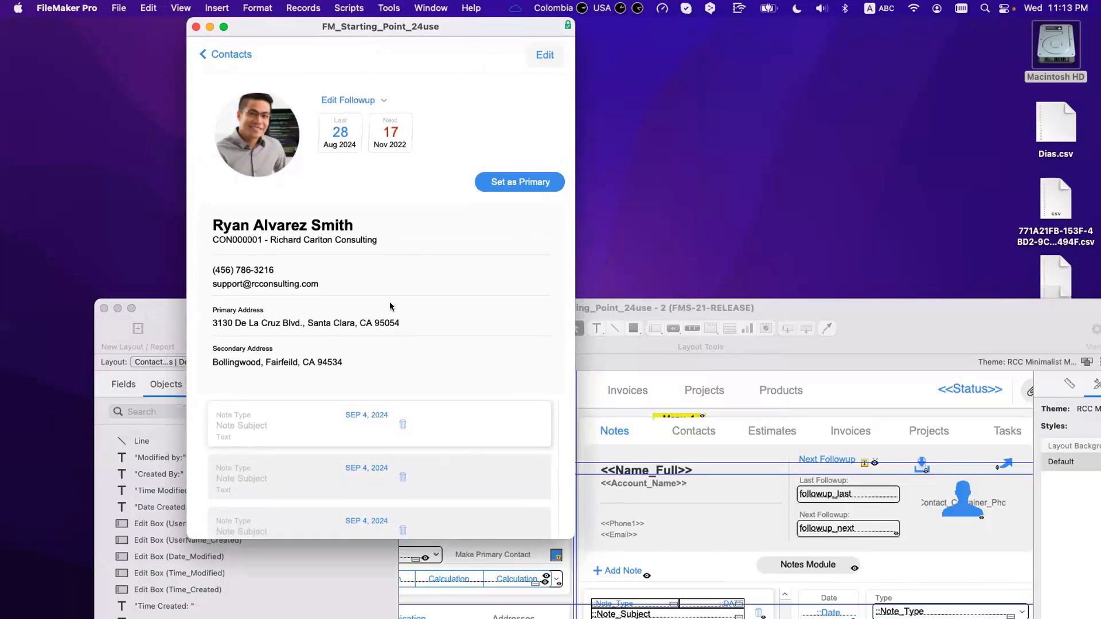
# Step: Delete the notes portal in Layout mode and open Manage Database
pyautogui.press('super+l')
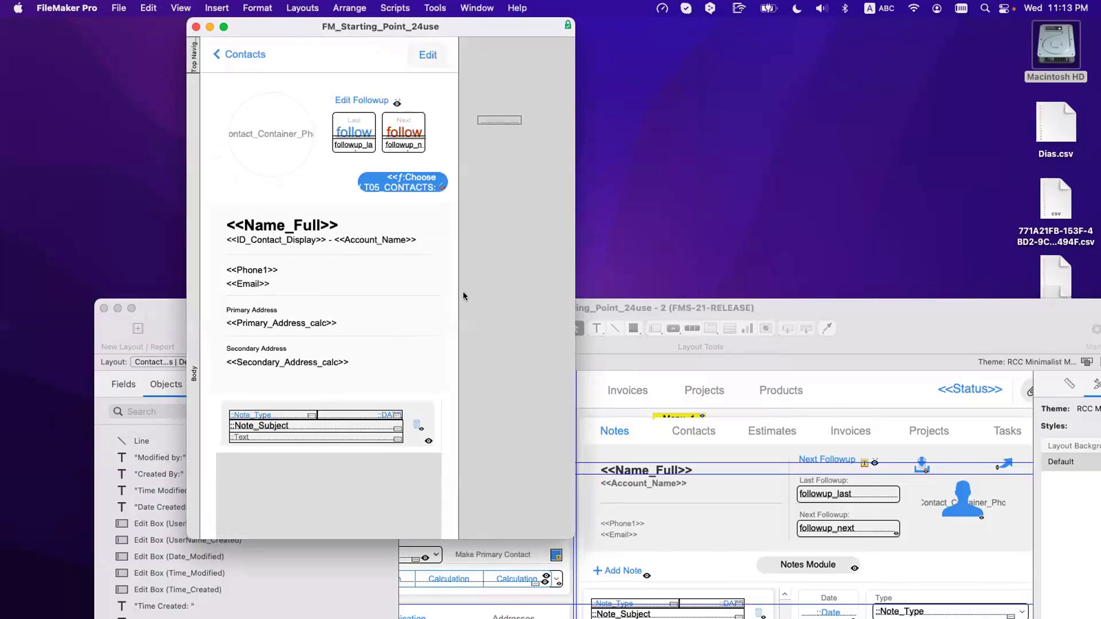
pyautogui.scroll(-1, 510, 410)
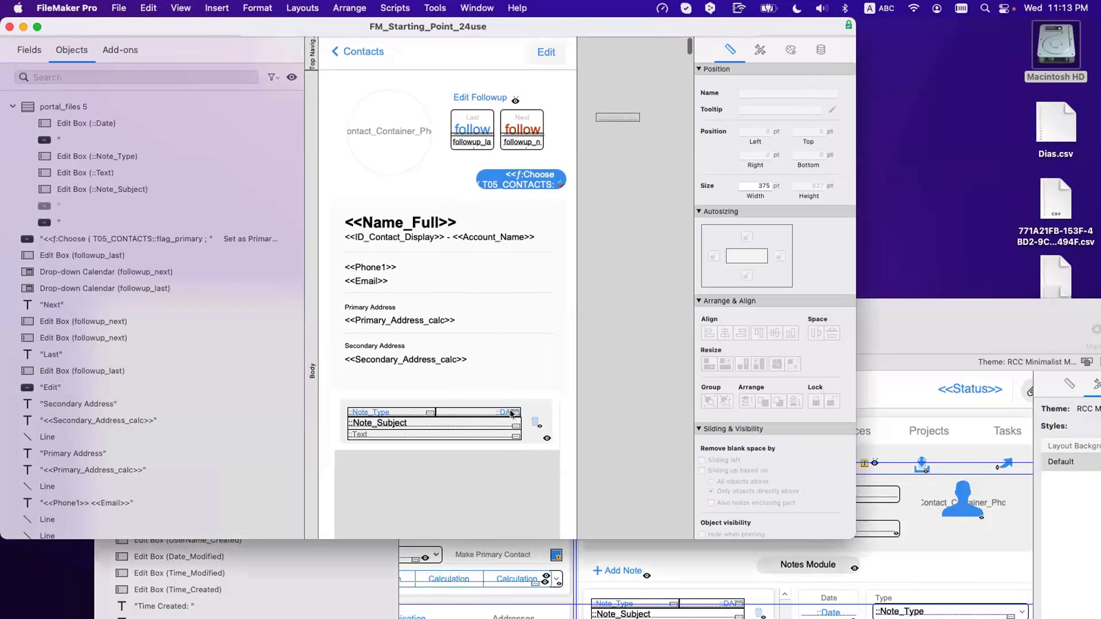
pyautogui.scroll(-1, 516, 469)
pyautogui.click(516, 469)
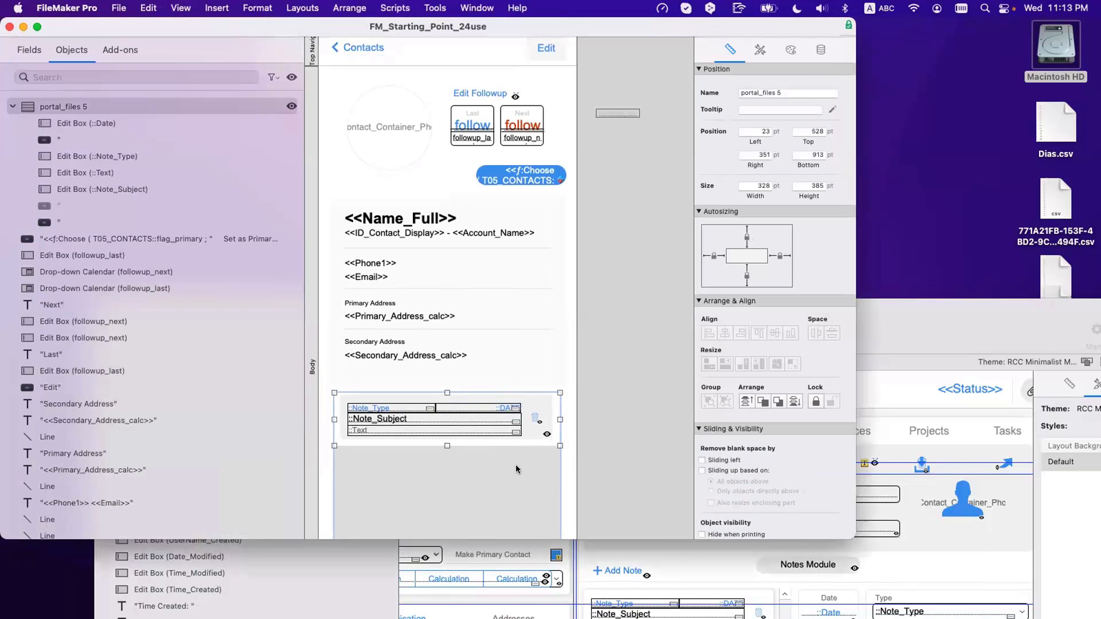
pyautogui.press('Delete')
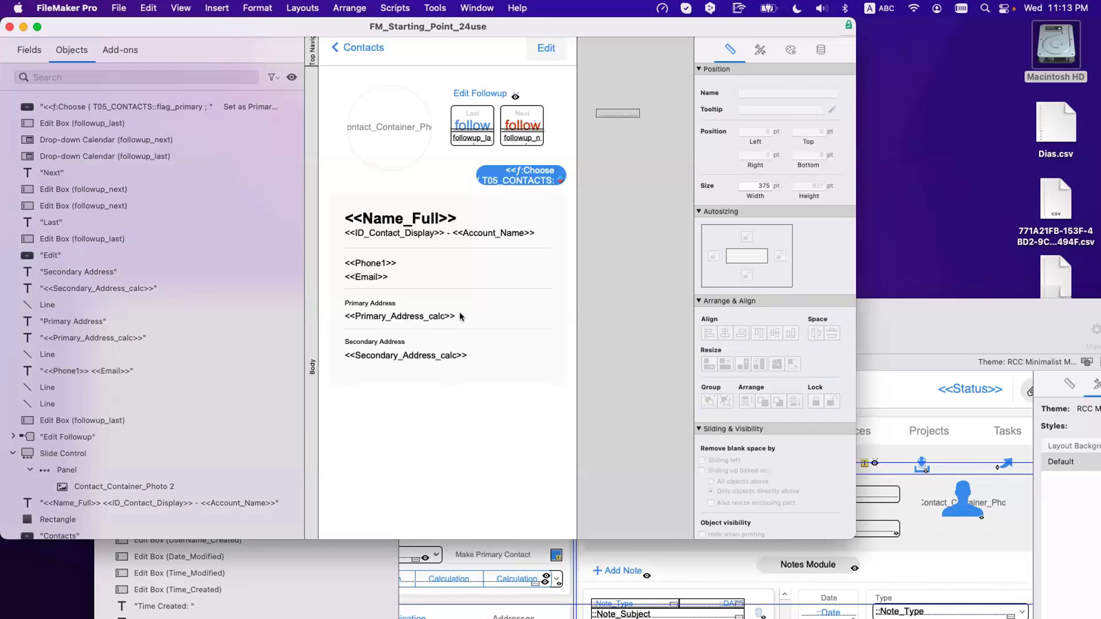
pyautogui.scroll(-2, 450, 398)
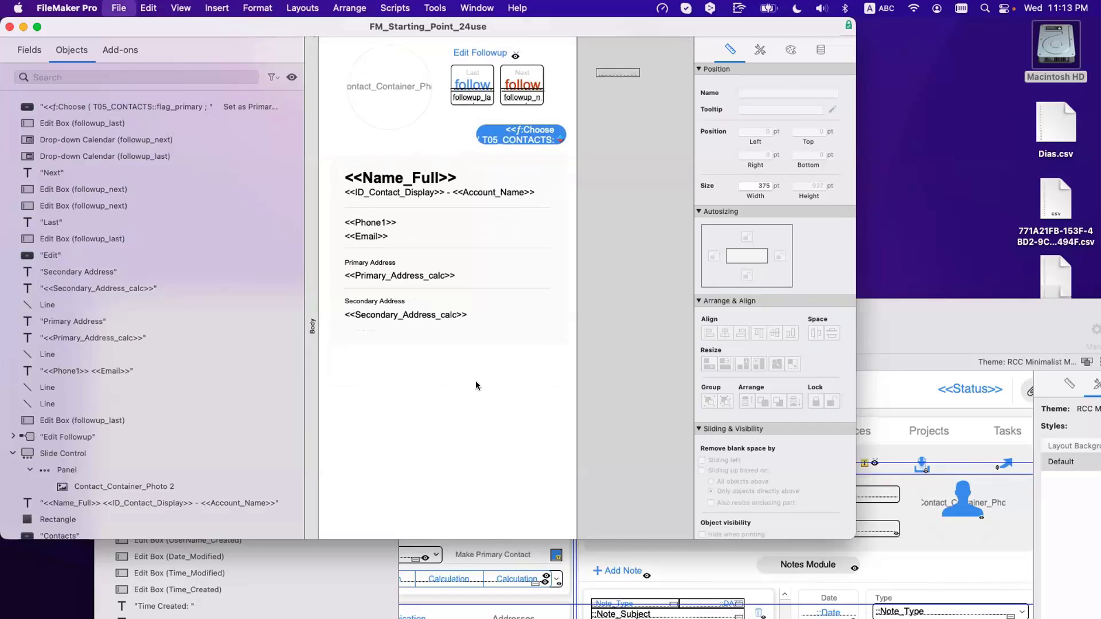
pyautogui.press('super+shift+d')
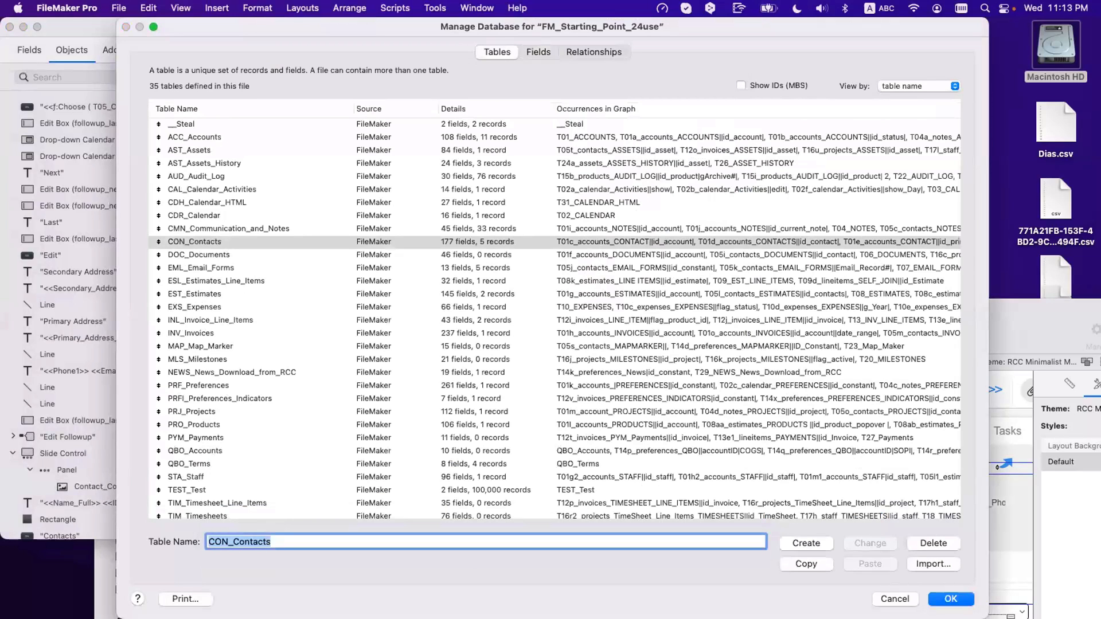
# Step: Enter COMM_Communication as the table name and create the table
pyautogui.write('COMM')
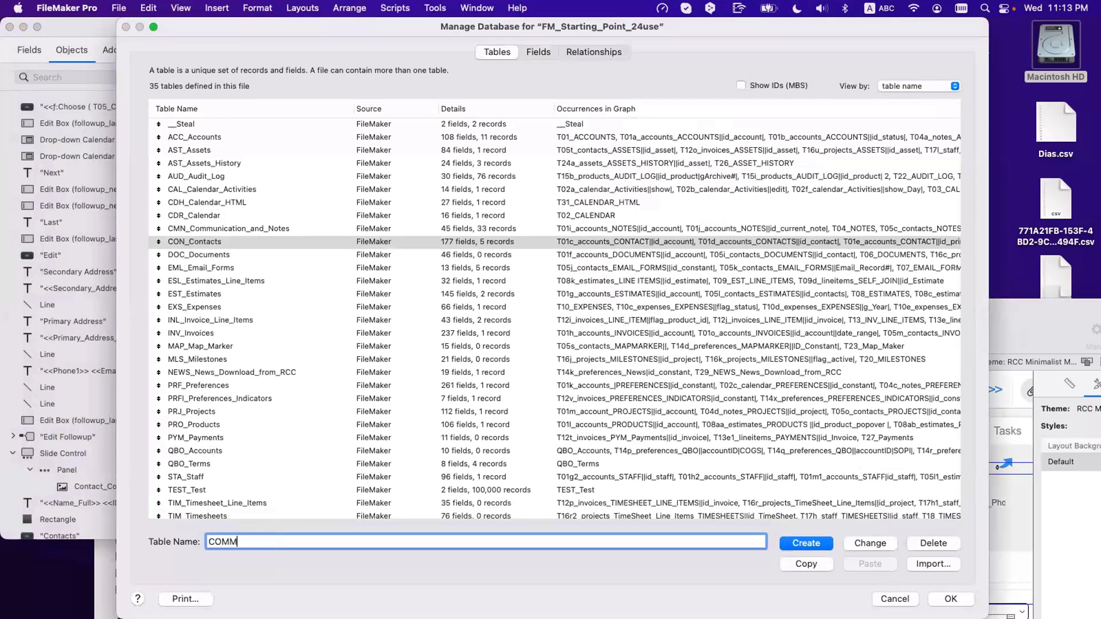
pyautogui.write('_Communication')
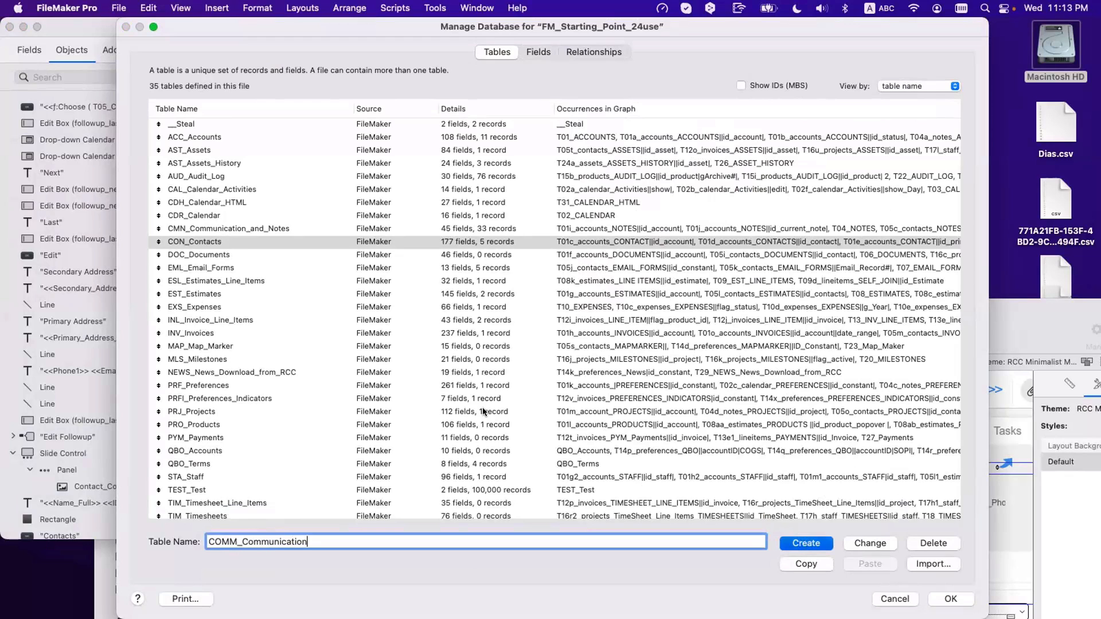
pyautogui.press('Return')
# Step: Replace the default fields with a __ID Communication field auto-entering Get ( UUID )
pyautogui.doubleClick(227, 240)
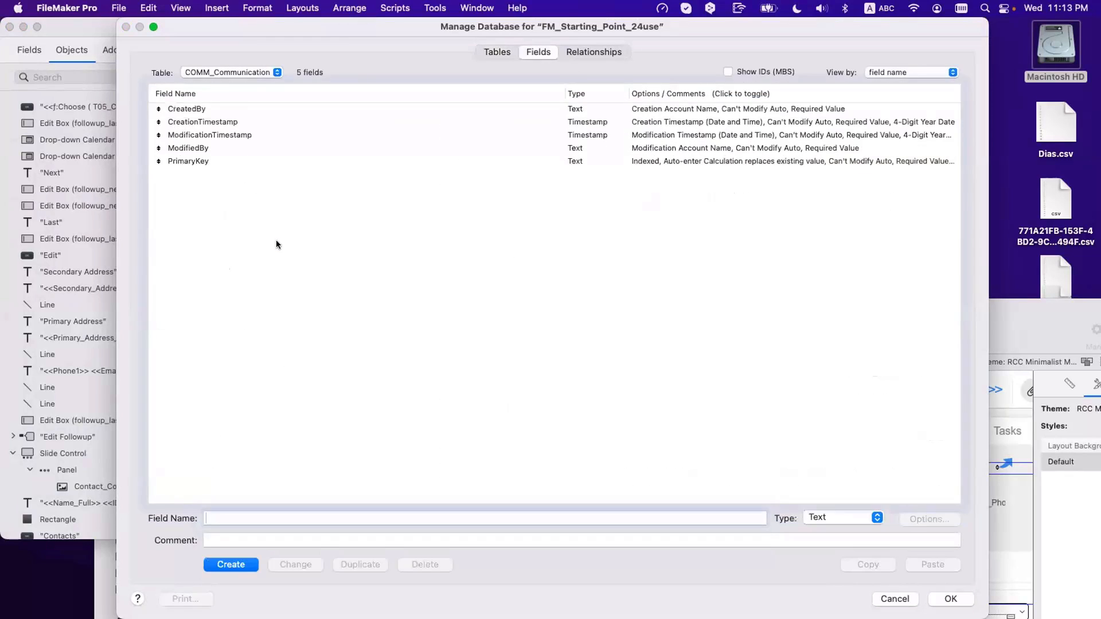
pyautogui.press('super+a')
pyautogui.press('BackSpace')
pyautogui.click(227, 191)
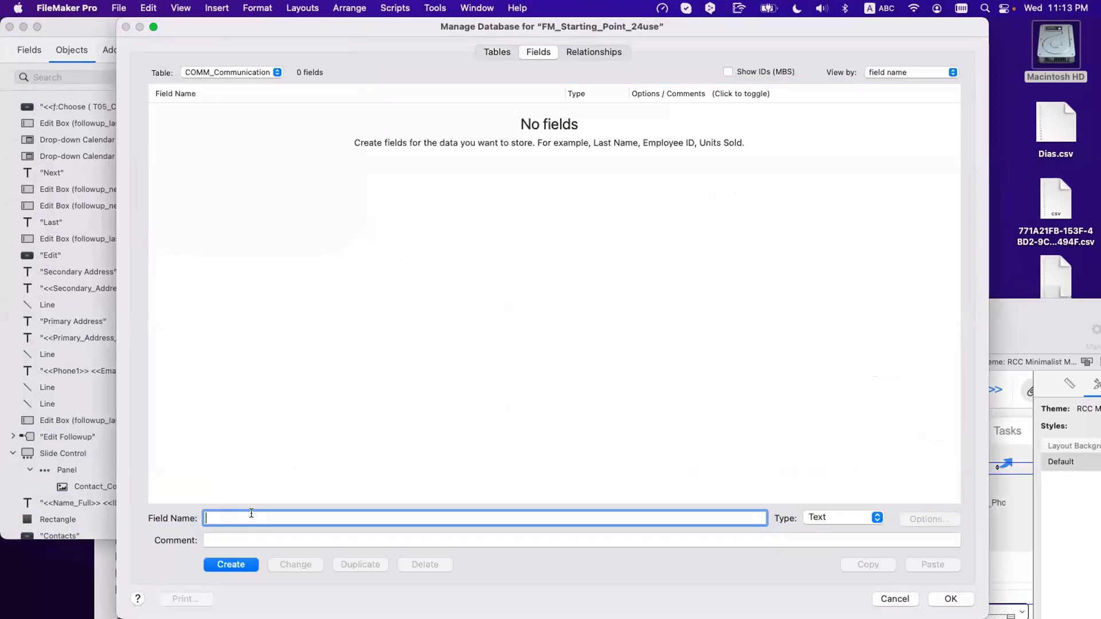
pyautogui.write('ID')
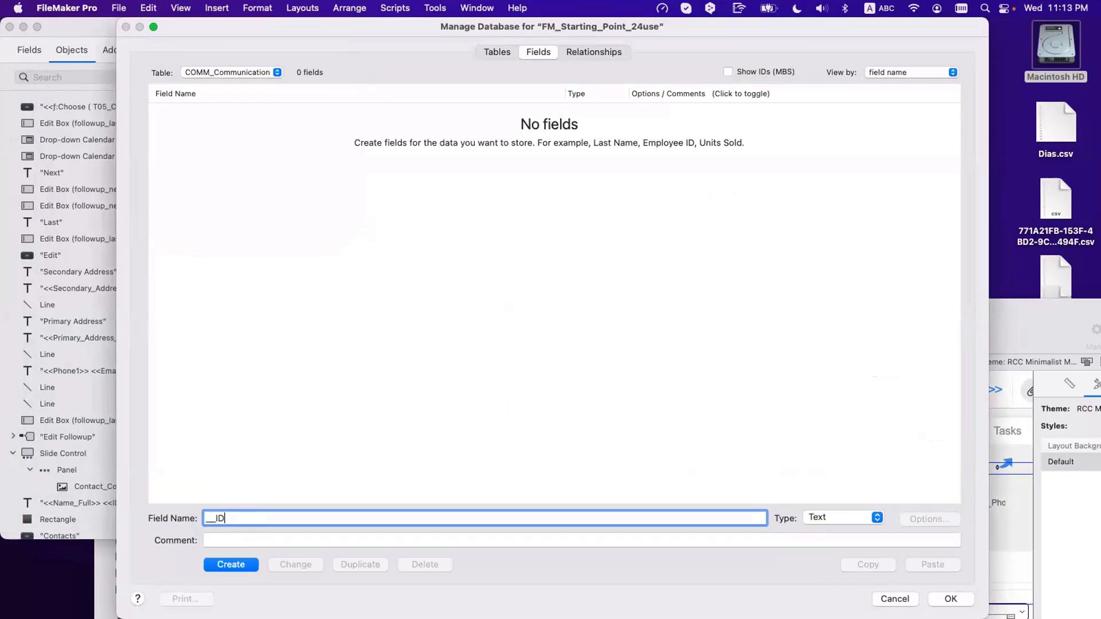
pyautogui.write(' Communication')
pyautogui.press('Return')
pyautogui.click(940, 522)
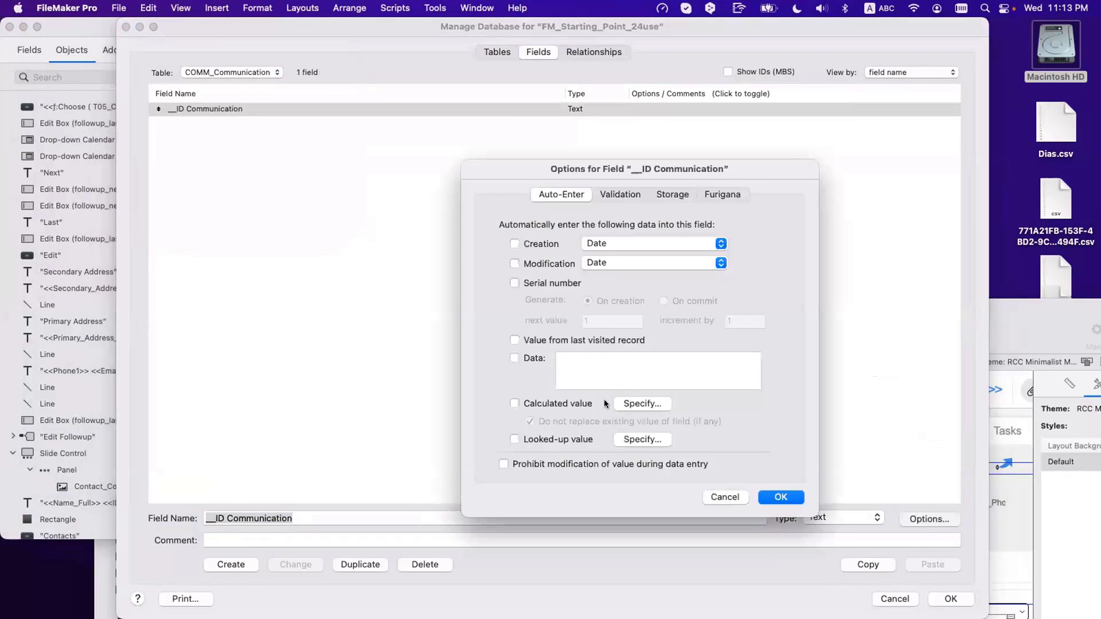
pyautogui.click(634, 405)
pyautogui.write('get')
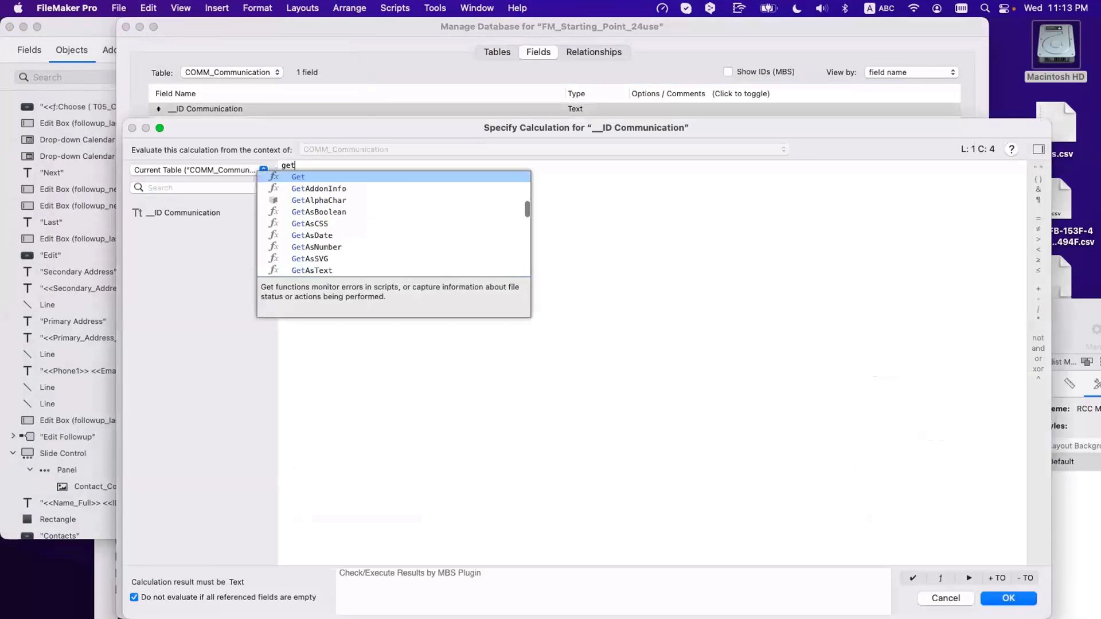
pyautogui.press('Return')
pyautogui.write('uuid')
pyautogui.press('Return')
pyautogui.press('Return')
pyautogui.press('Return')
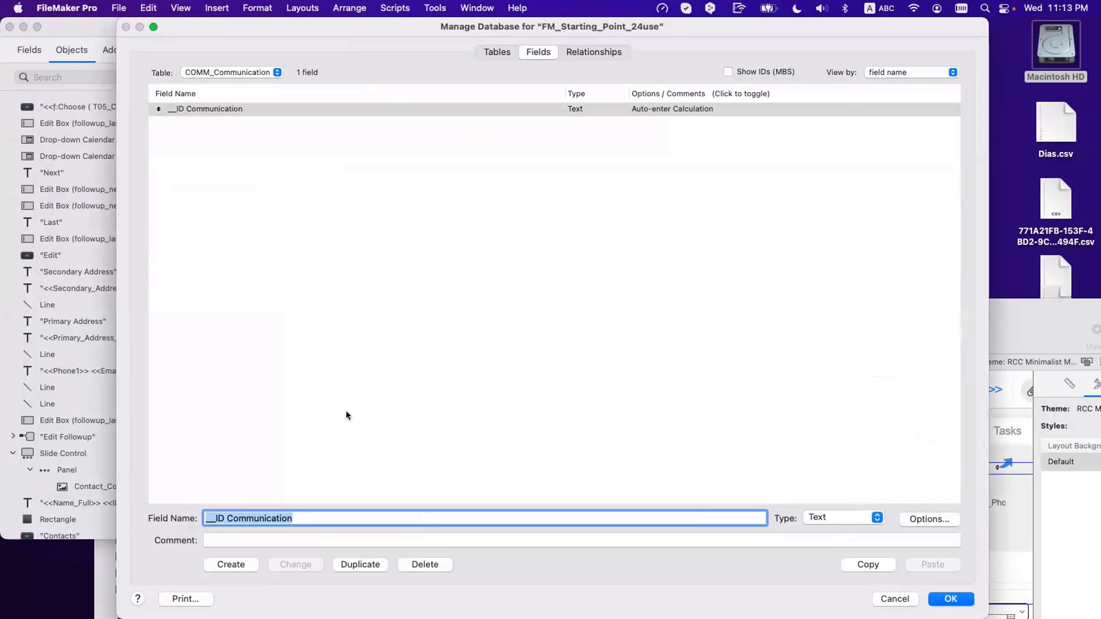
# Step: Create the _IDf Contact text field
pyautogui.click(211, 517)
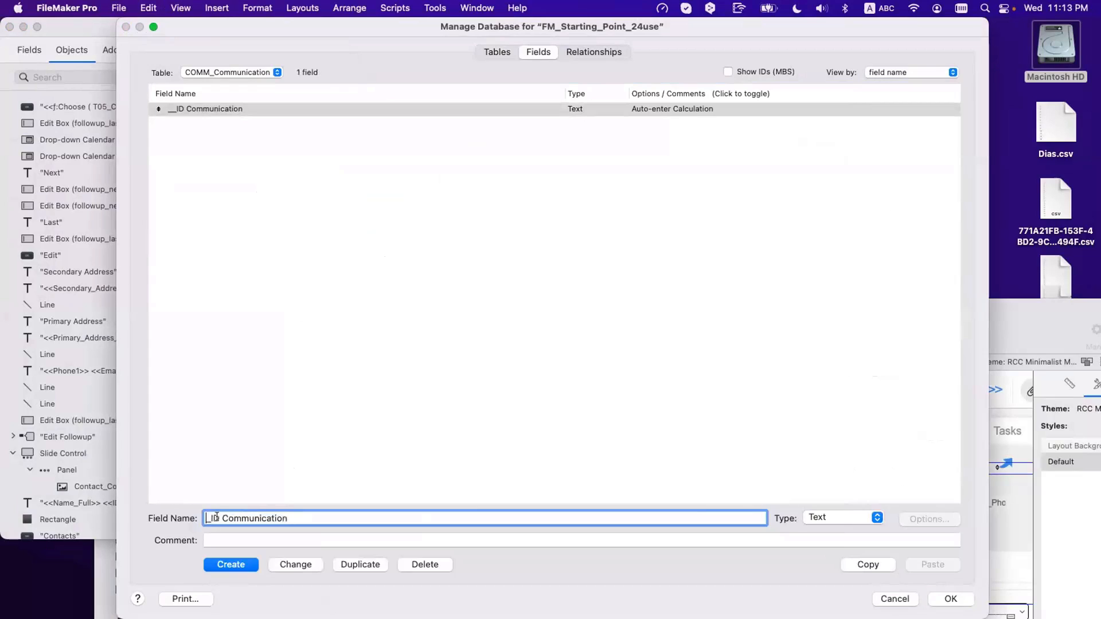
pyautogui.write('f')
pyautogui.doubleClick(249, 514)
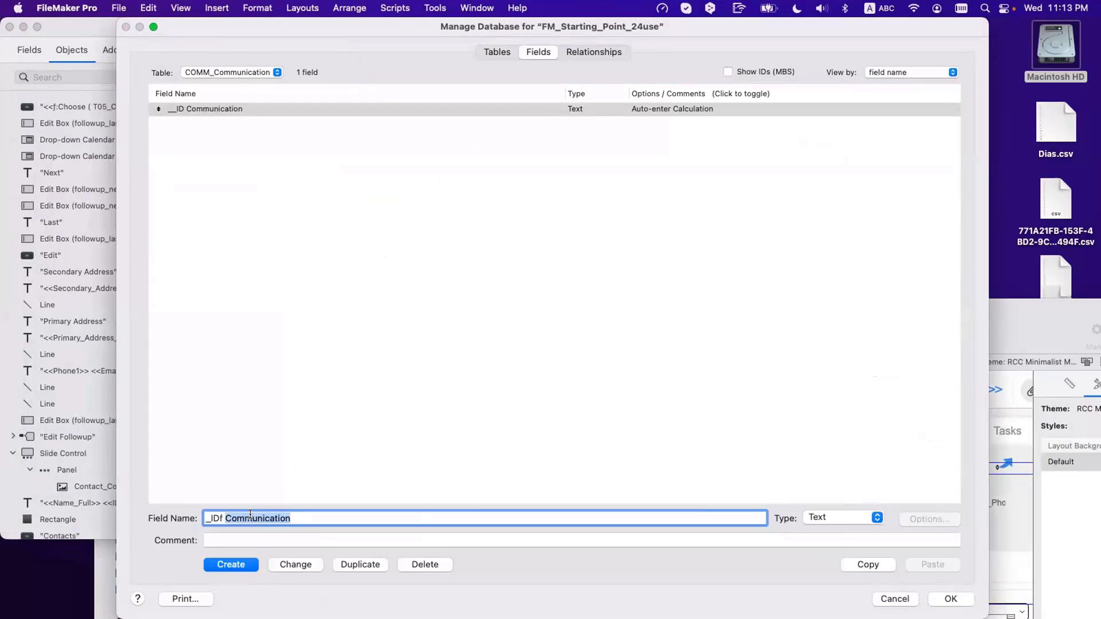
pyautogui.write('Contact')
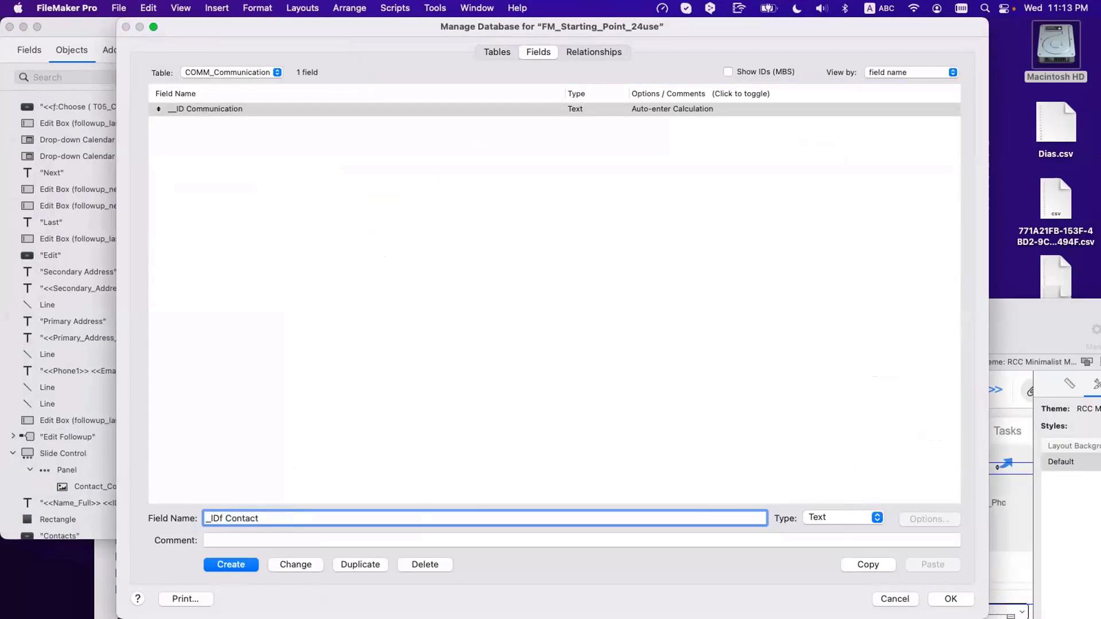
pyautogui.click(226, 564)
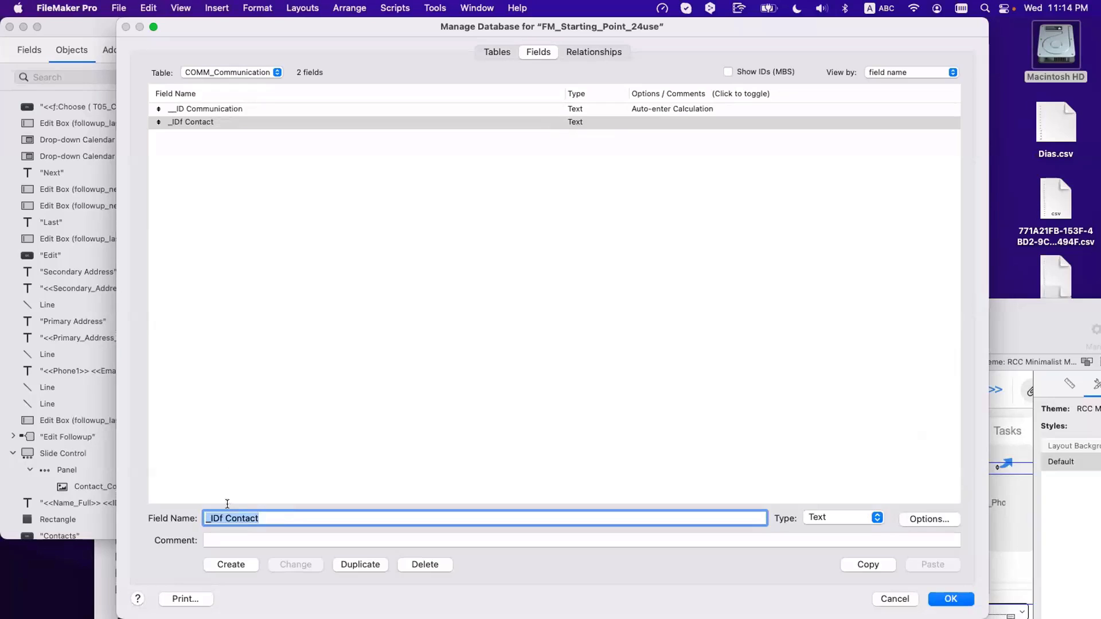
# Step: Create the Type and Data text fields
pyautogui.click(241, 518)
pyautogui.tripleClick(241, 518)
pyautogui.write('type')
pyautogui.press('BackSpace')
pyautogui.press('BackSpace')
pyautogui.press('BackSpace')
pyautogui.press('BackSpace')
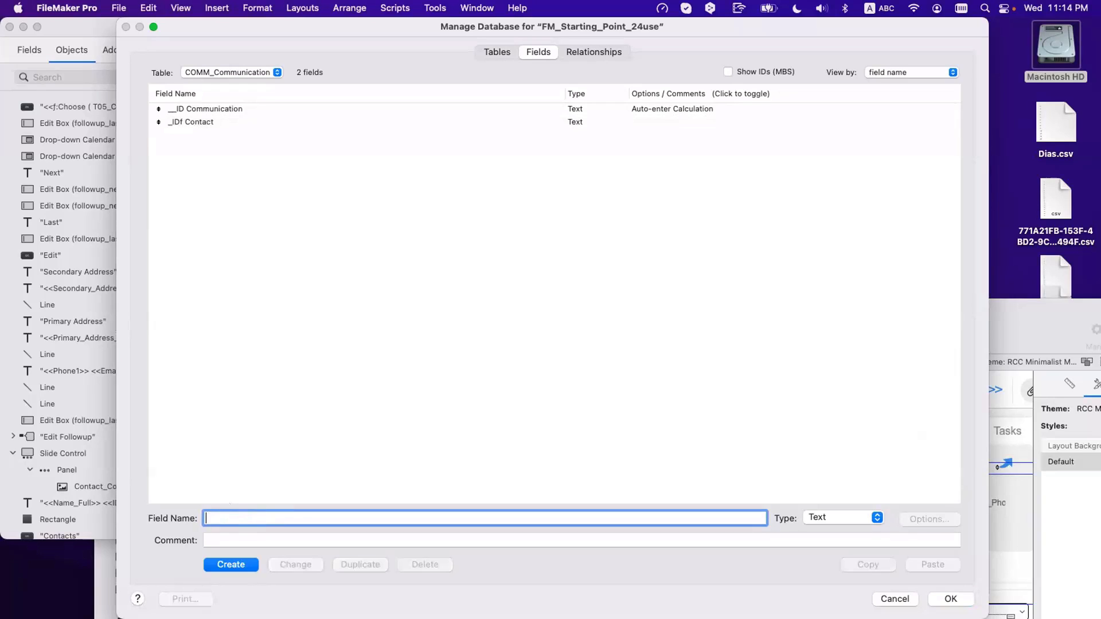
pyautogui.write('type')
pyautogui.doubleClick(245, 509)
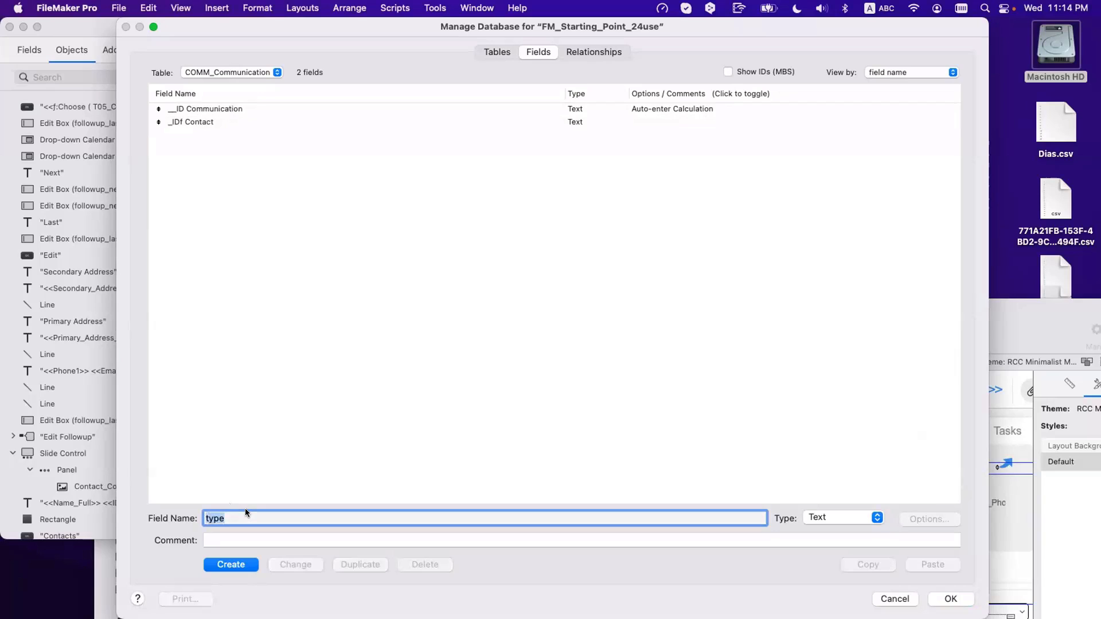
pyautogui.write('Type')
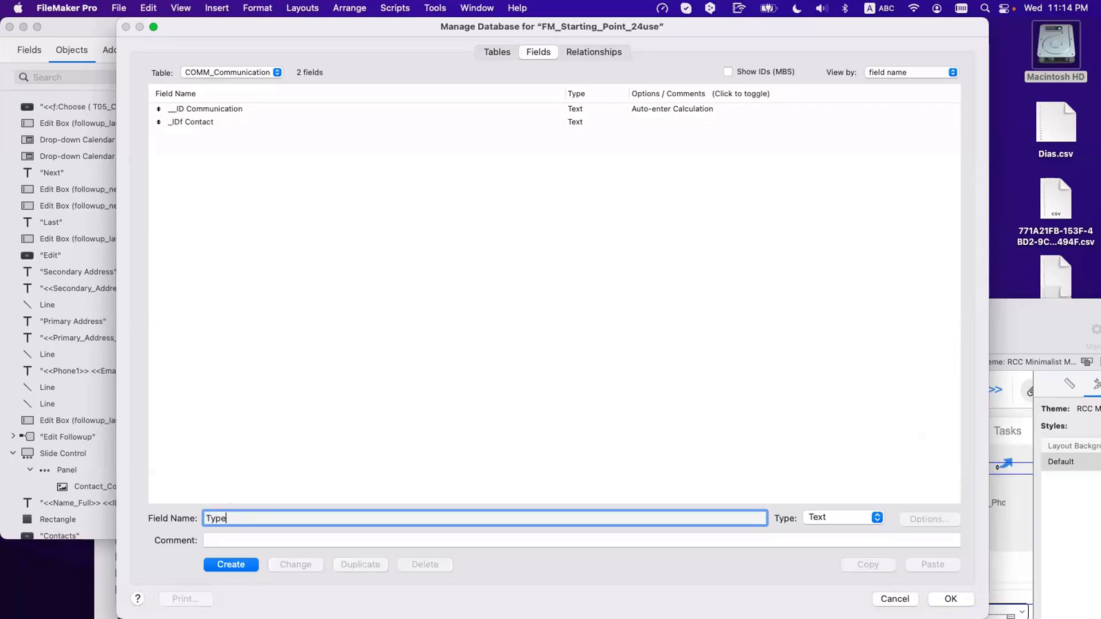
pyautogui.click(241, 565)
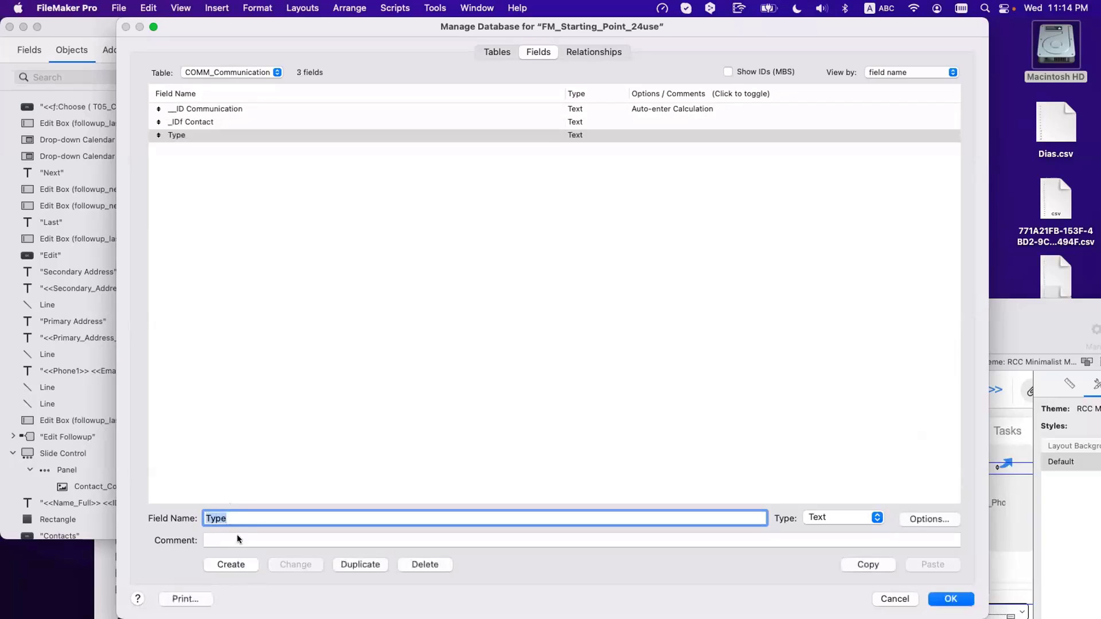
pyautogui.write('Data')
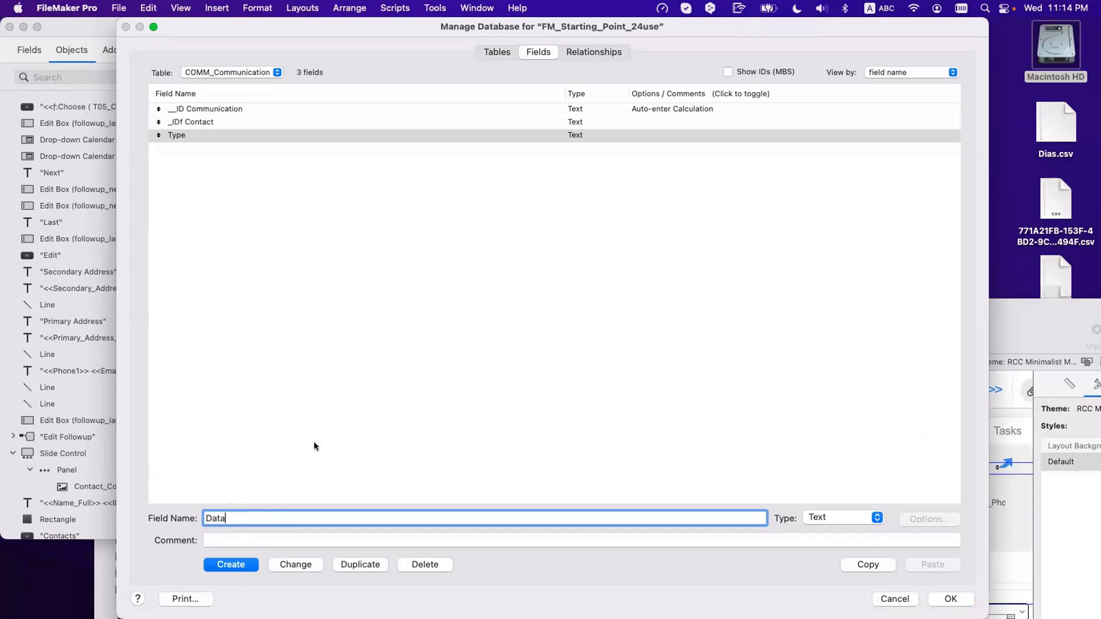
pyautogui.press('Return')
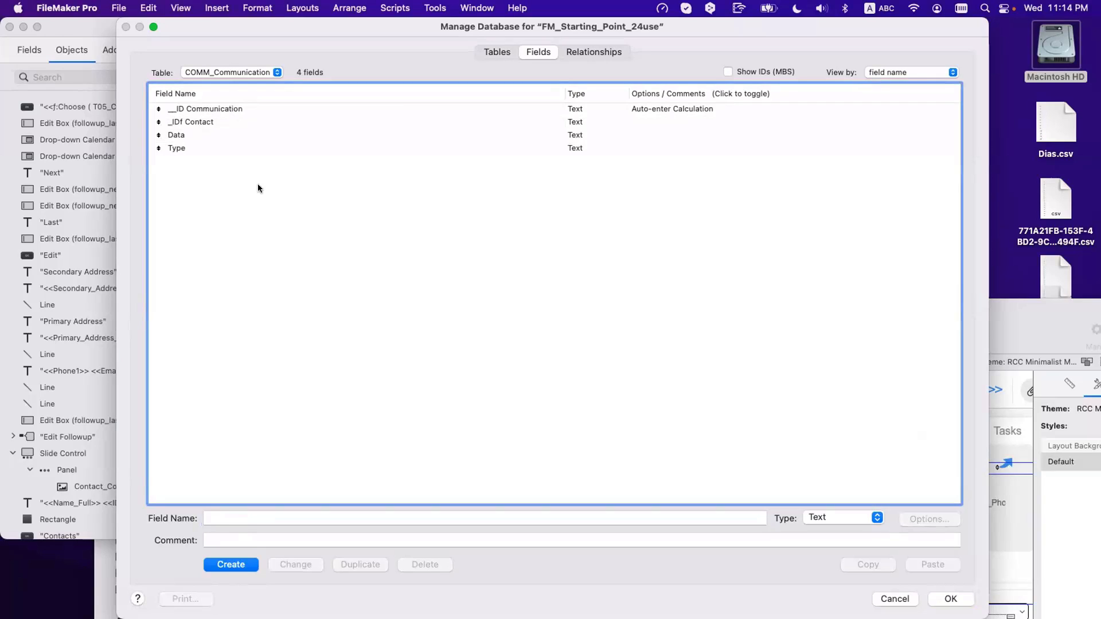
# Step: Save the field definitions, close Manage Database, and reopen it
pyautogui.click(949, 599)
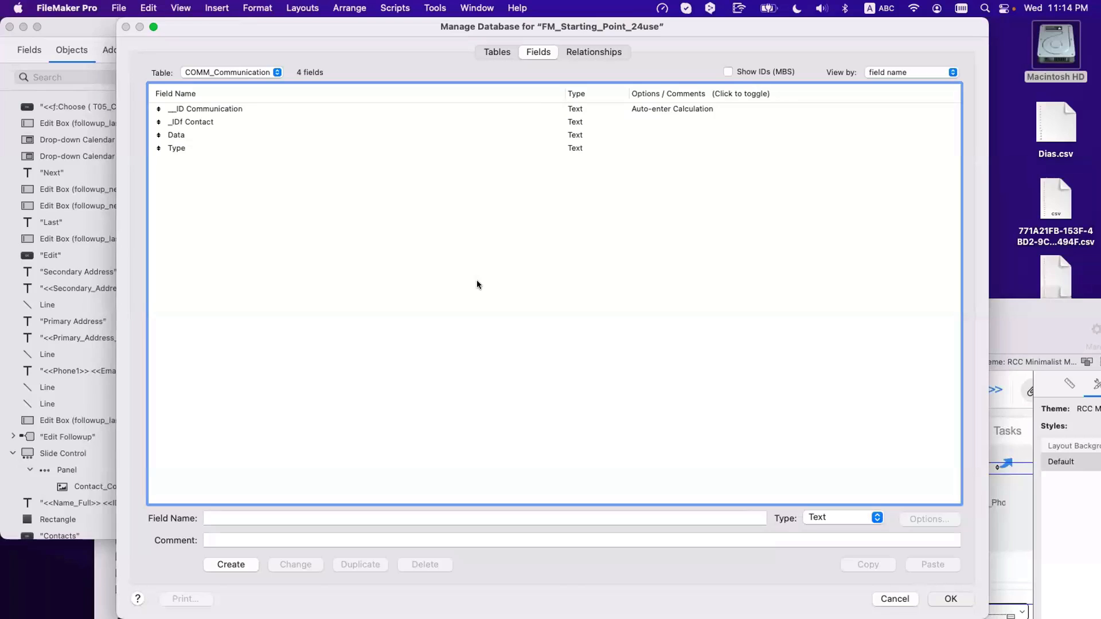
pyautogui.press('Escape')
pyautogui.press('super+shift+d')
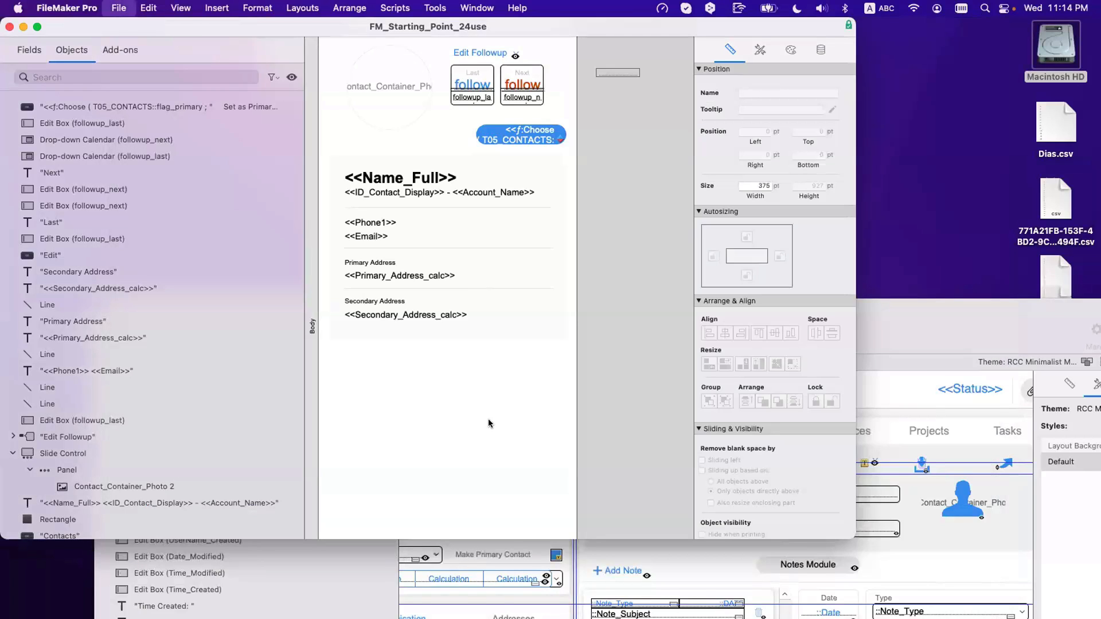
# Step: Duplicate the T05x_contacts_PHOTOS XREF occurrence and base the copy on COMM_Communication
pyautogui.click(571, 49)
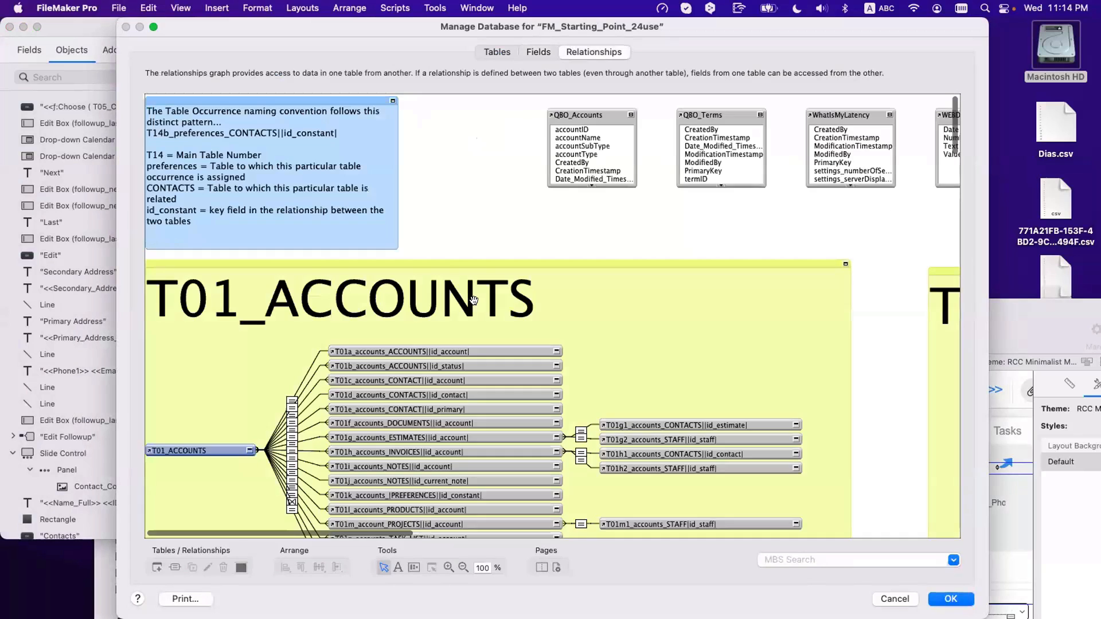
pyautogui.scroll(-20, 473, 307)
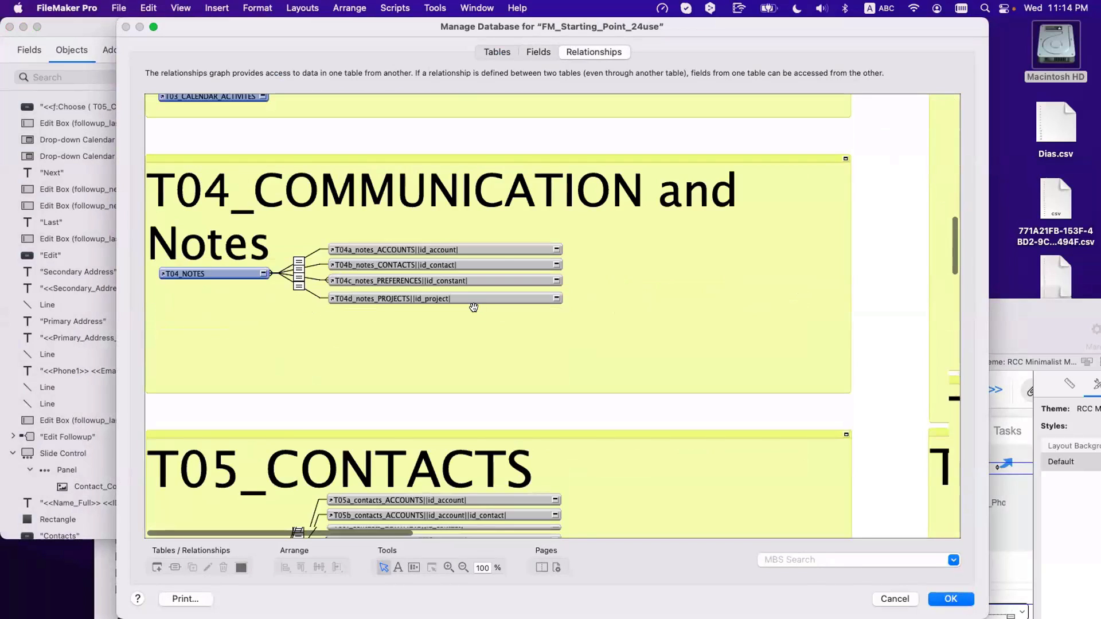
pyautogui.scroll(-5, 473, 308)
pyautogui.click(434, 349)
pyautogui.press('super+d')
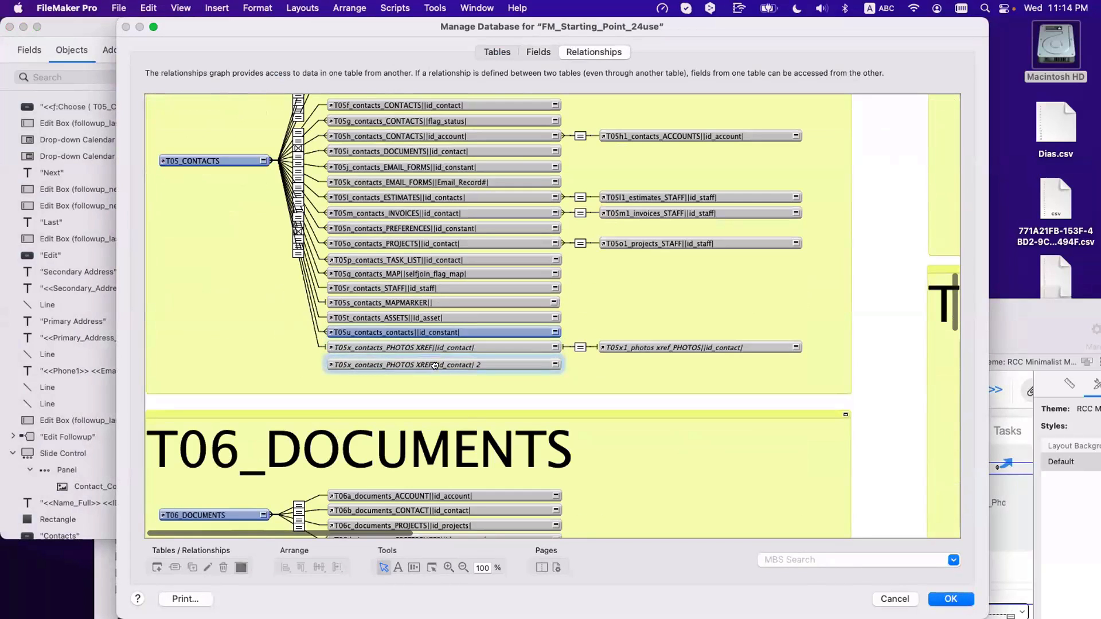
pyautogui.doubleClick(434, 365)
pyautogui.click(589, 181)
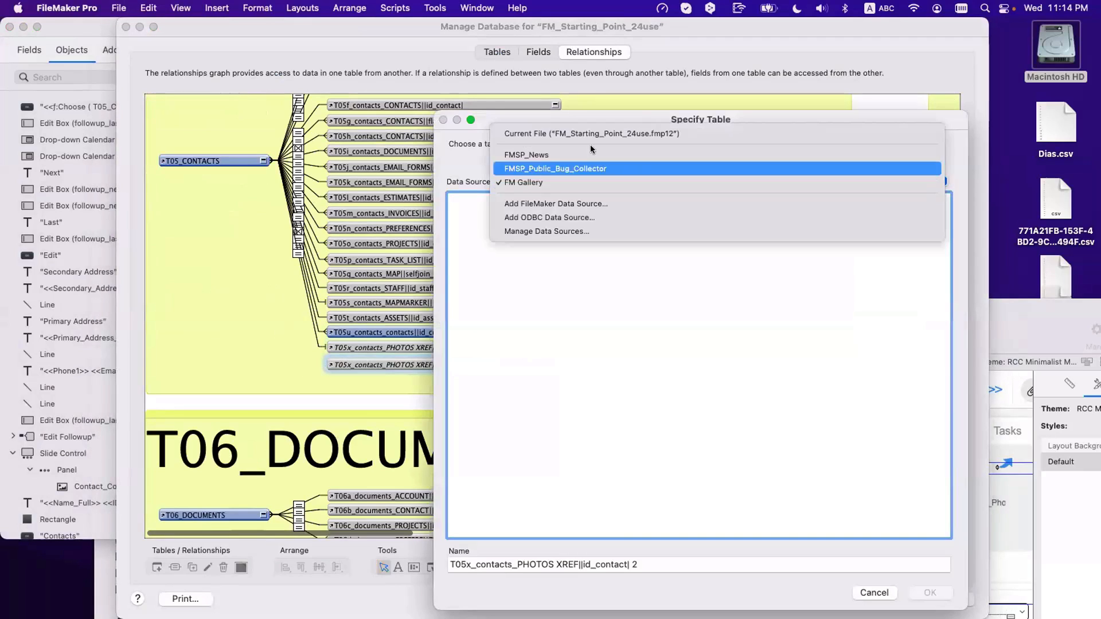
pyautogui.click(590, 130)
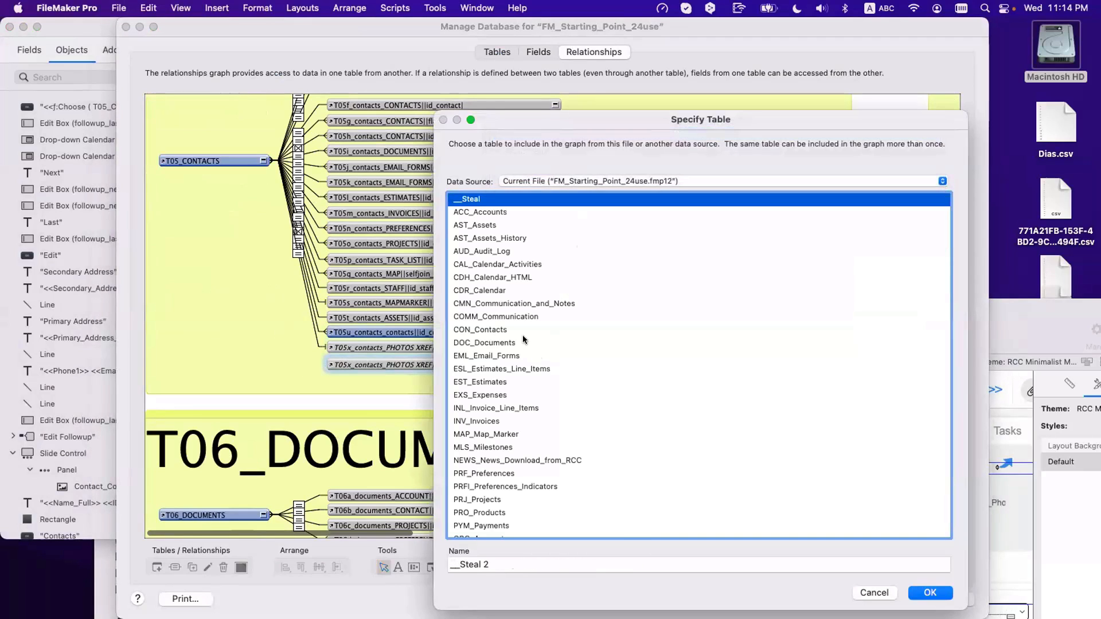
pyautogui.click(514, 318)
# Step: Rename the new occurrence T05y_contacts_COMMUNICATION||IDf Contact|
pyautogui.click(565, 569)
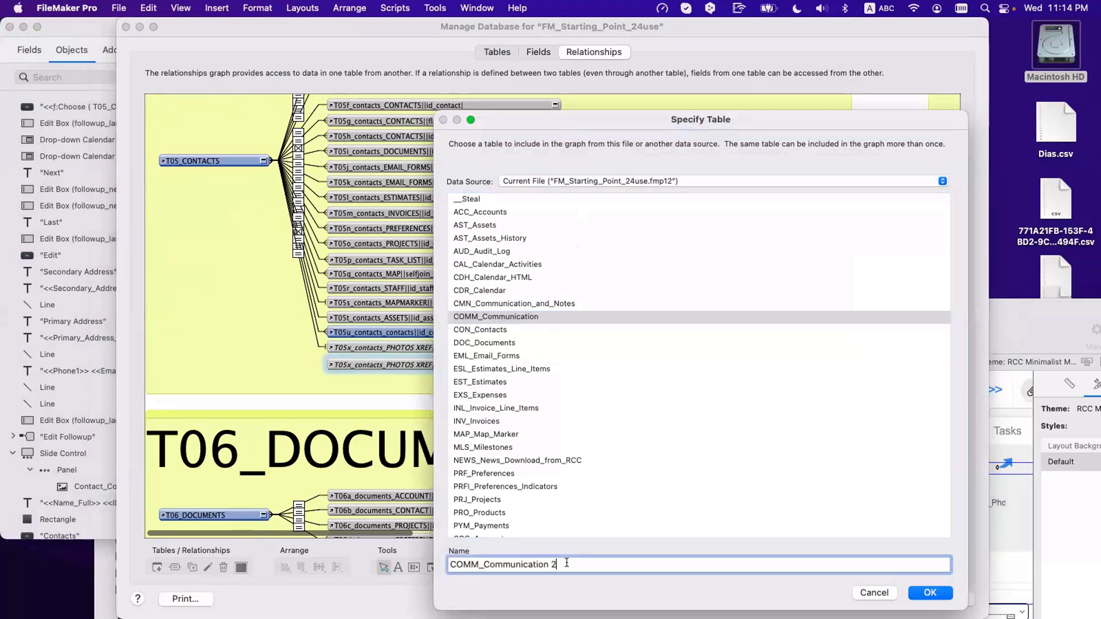
pyautogui.press('BackSpace')
pyautogui.press('BackSpace')
pyautogui.press('super+a')
pyautogui.press('BackSpace')
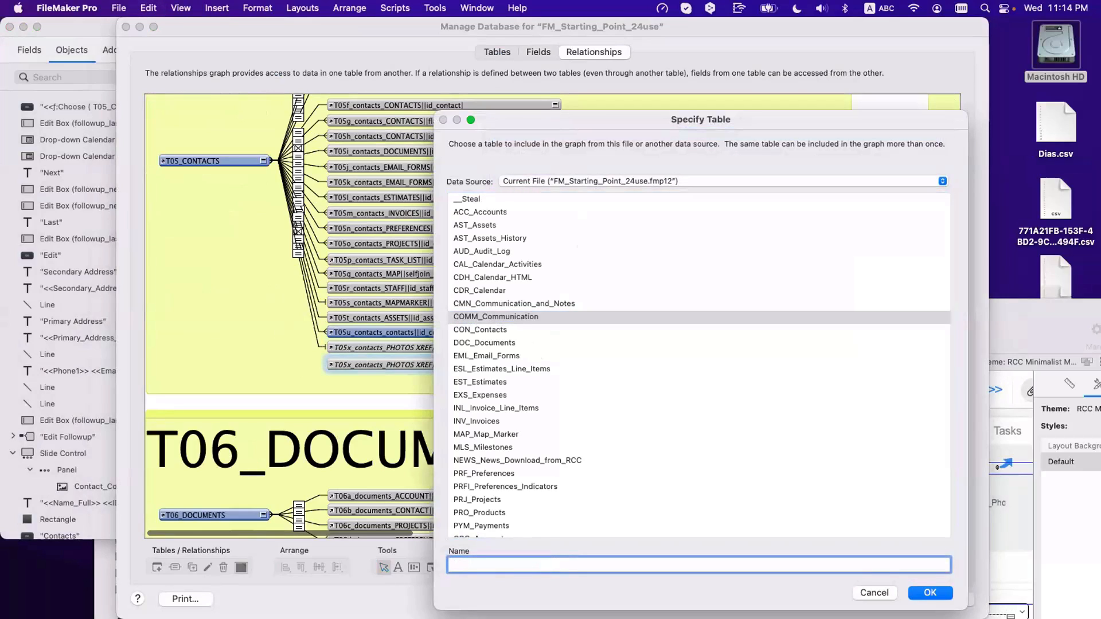
pyautogui.write('T05y_contacts_COMM_')
pyautogui.press('BackSpace')
pyautogui.press('BackSpace')
pyautogui.press('BackSpace')
pyautogui.write('MMU')
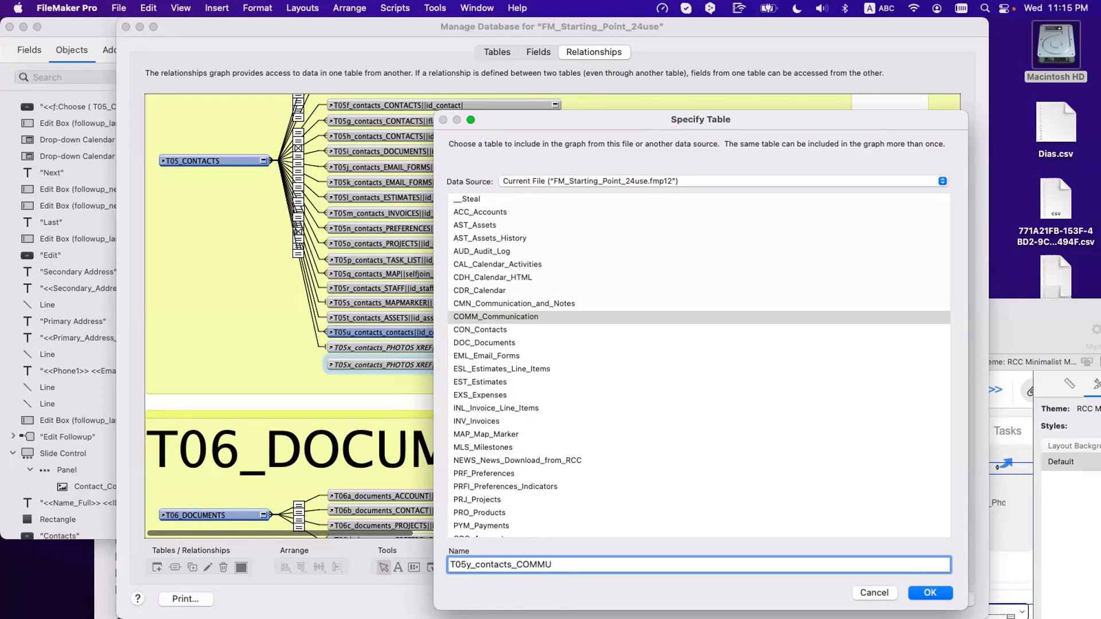
pyautogui.write('NICATION||IDf Con')
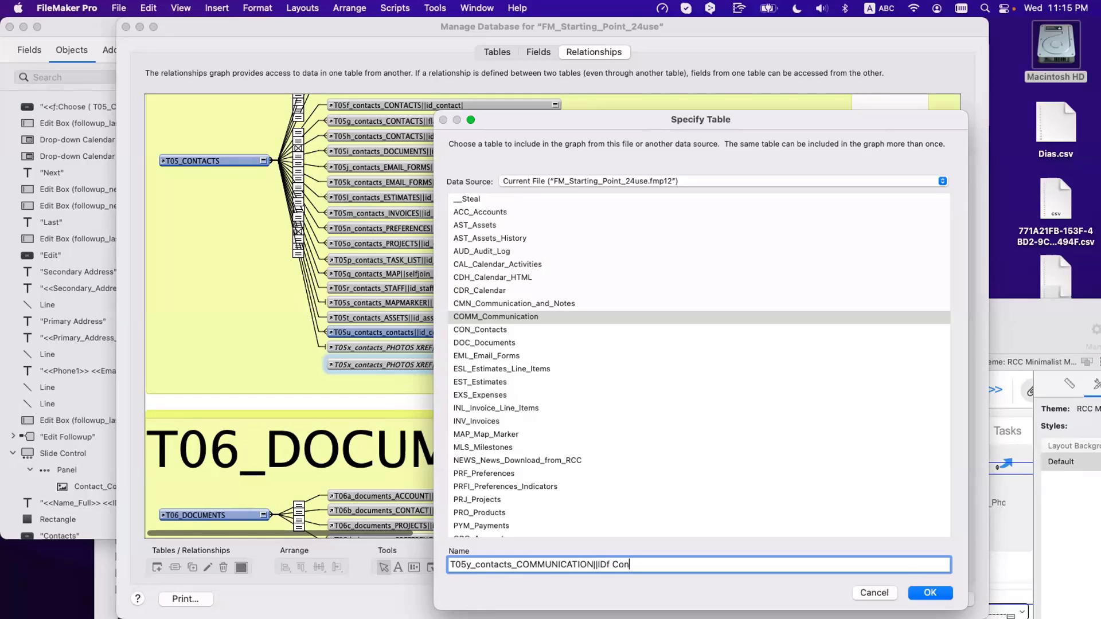
pyautogui.write('tact|')
pyautogui.press('Return')
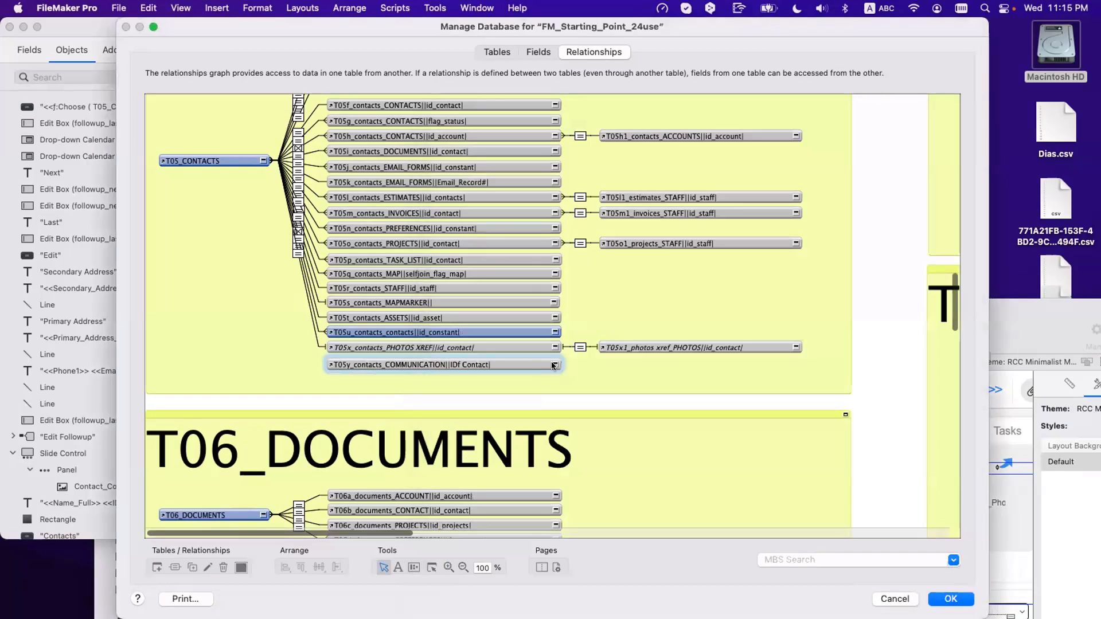
# Step: Link ID_Contact to T05y's _IDf Contact, close Manage Database, and show the status toolbar
pyautogui.click(554, 365)
pyautogui.click(263, 161)
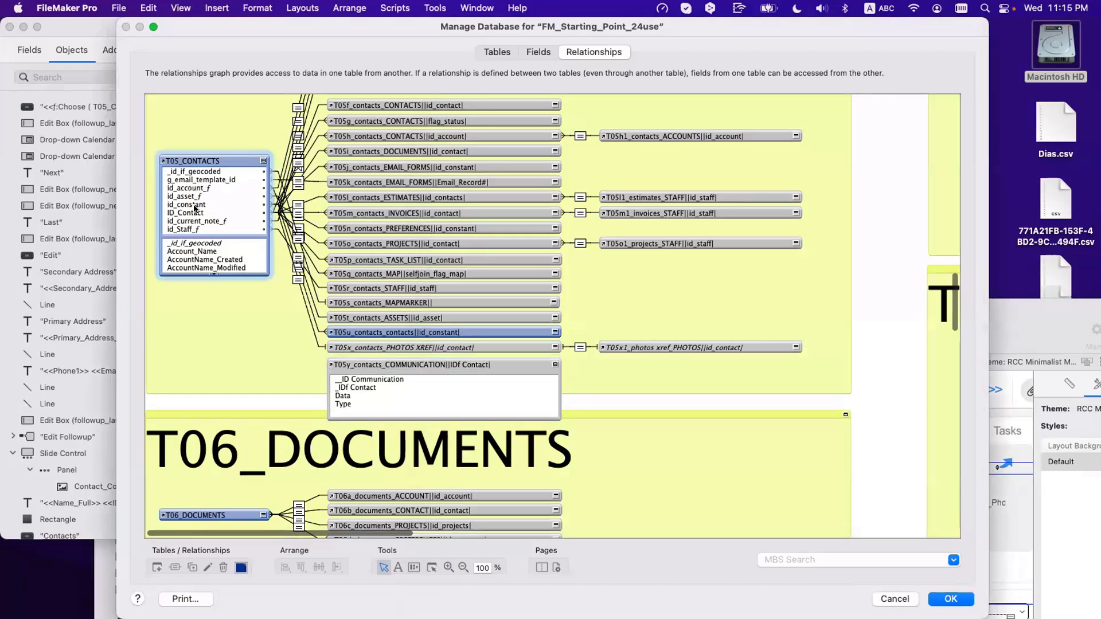
pyautogui.moveTo(196, 213); pyautogui.dragTo(358, 387)
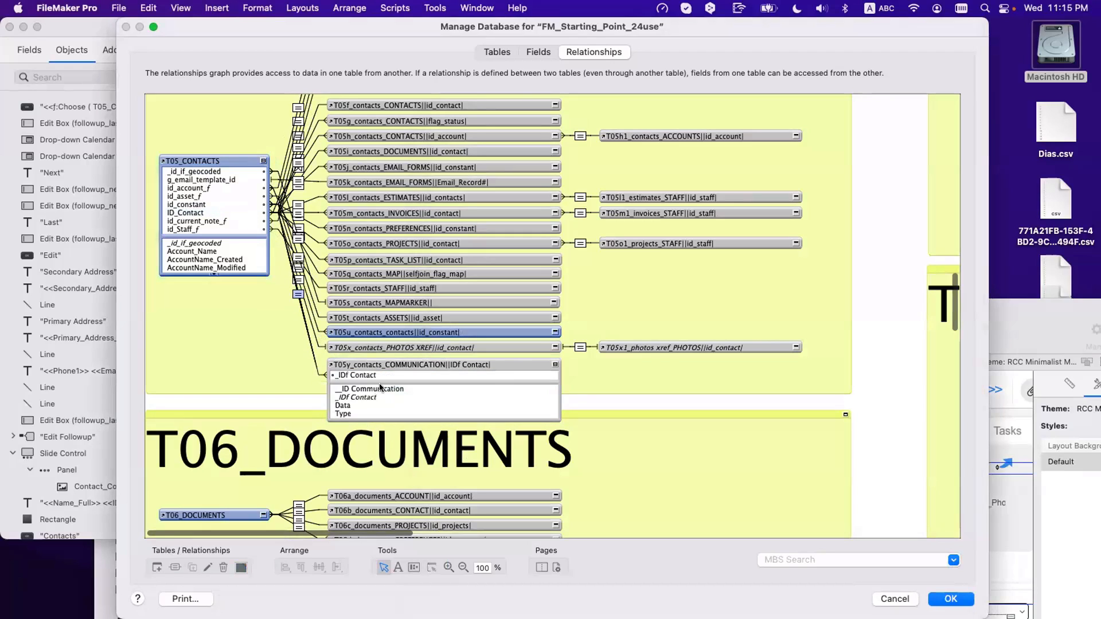
pyautogui.click(554, 365)
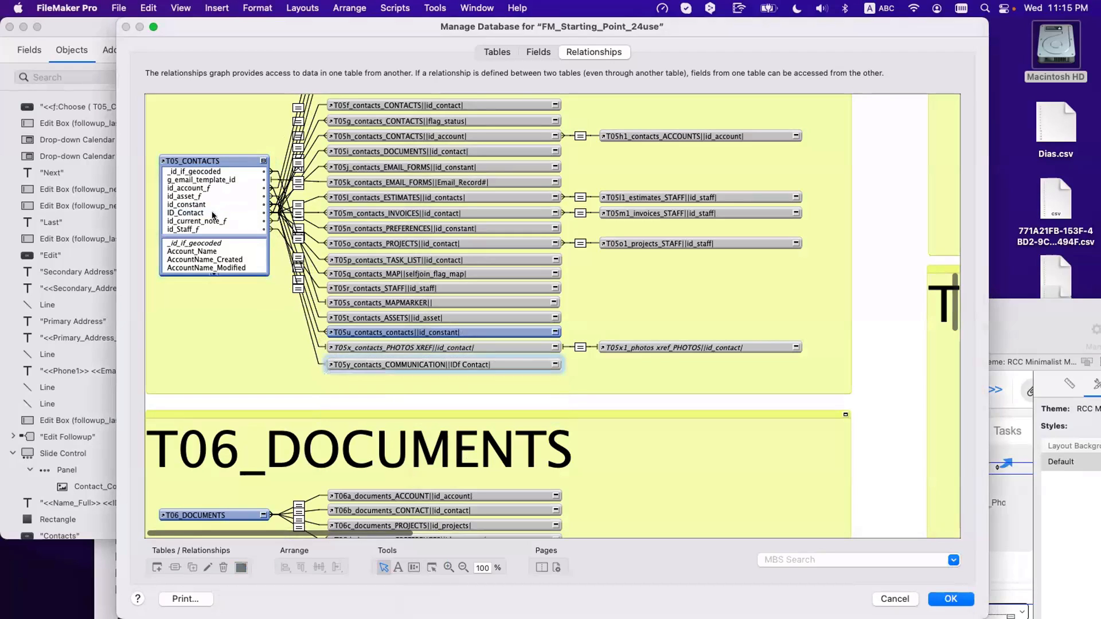
pyautogui.click(263, 161)
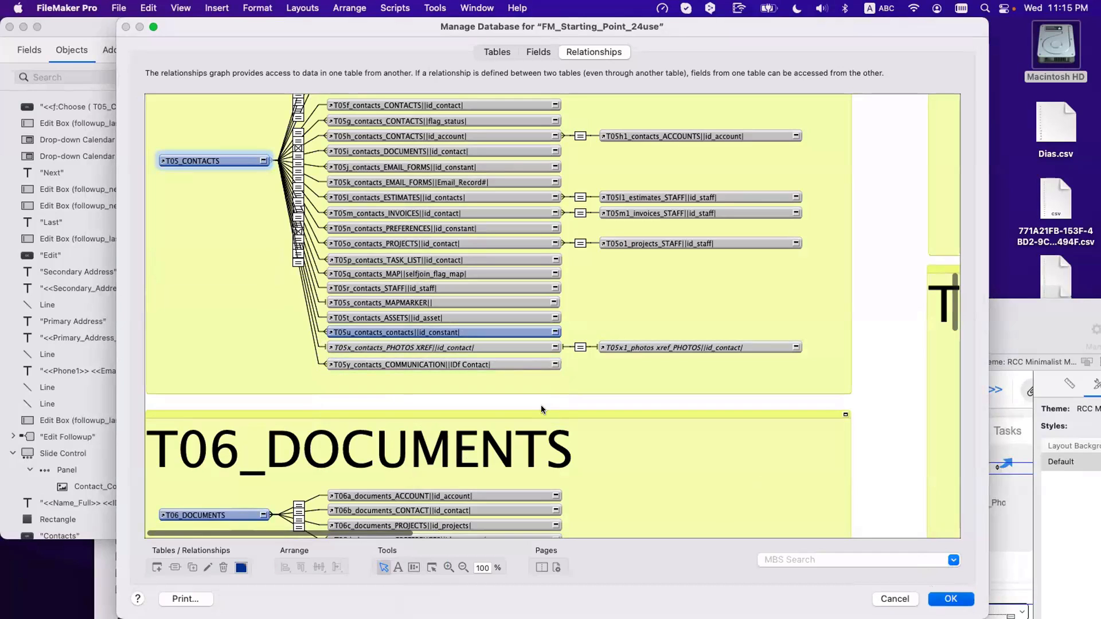
pyautogui.press('Return')
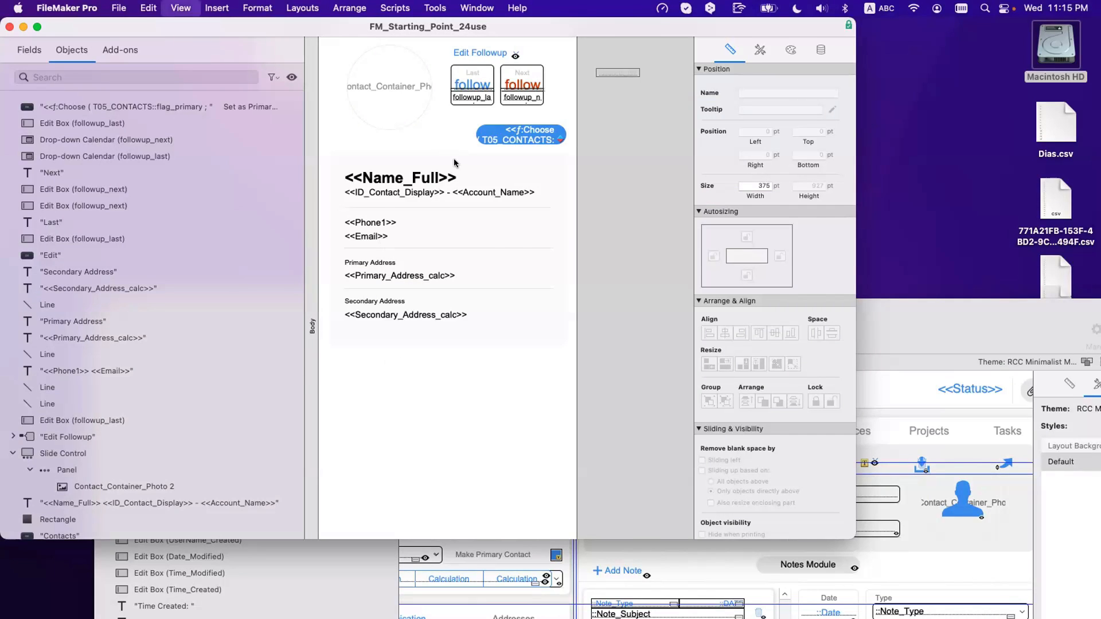
pyautogui.press('super+alt+s')
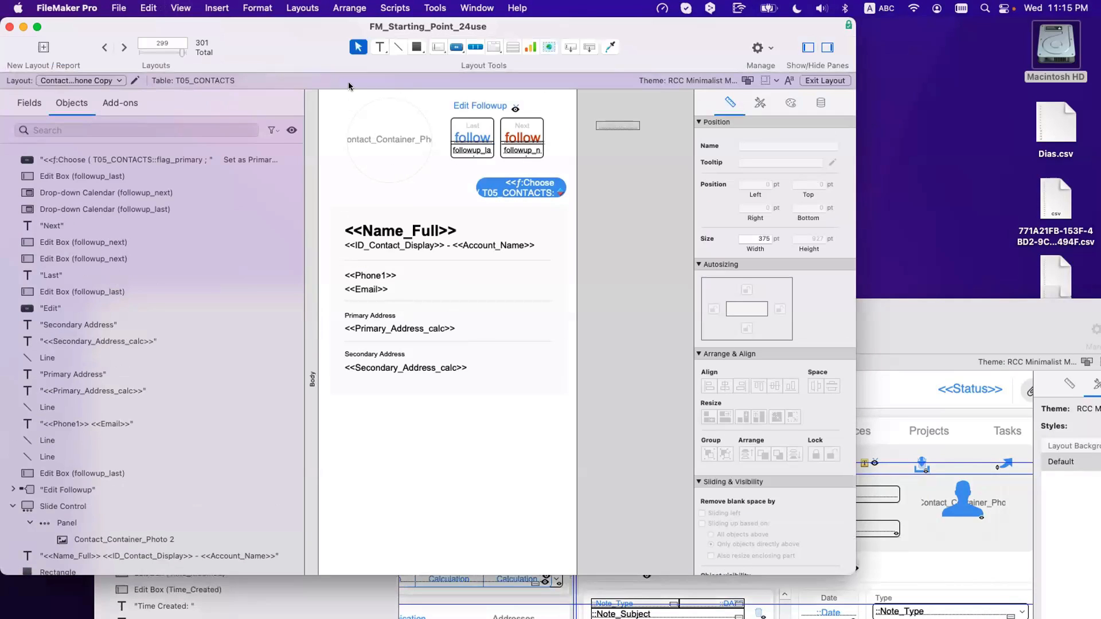
# Step: Draw a portal below the secondary address showing T05y_contacts_COMMUNICATION records, without alternate row shading
pyautogui.click(513, 47)
pyautogui.moveTo(337, 409); pyautogui.dragTo(559, 561)
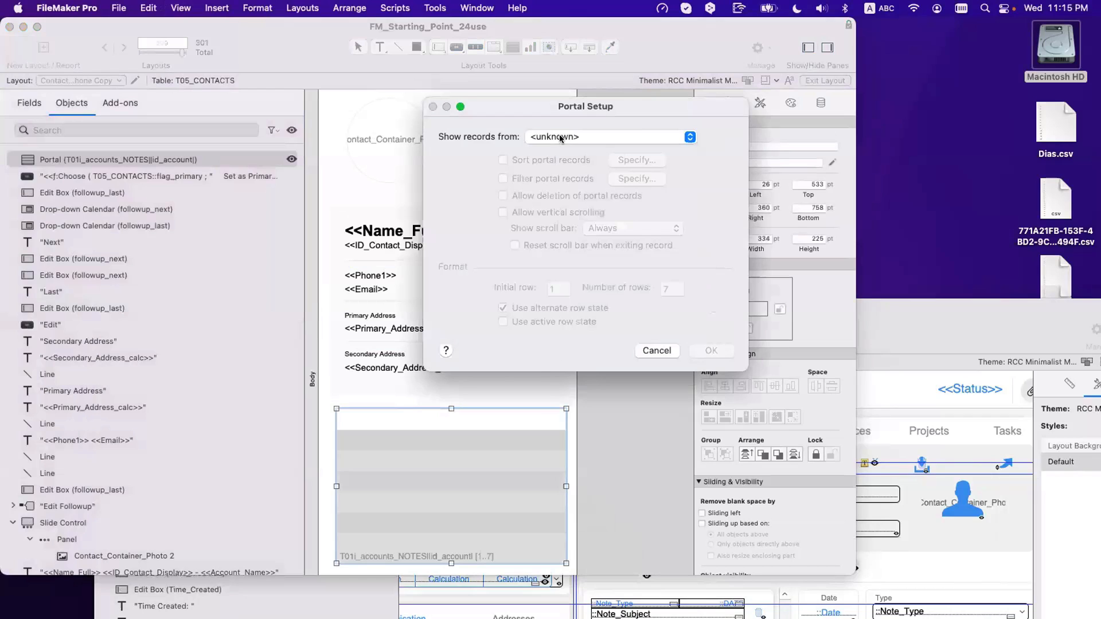
pyautogui.click(559, 137)
pyautogui.scroll(-4, 599, 409)
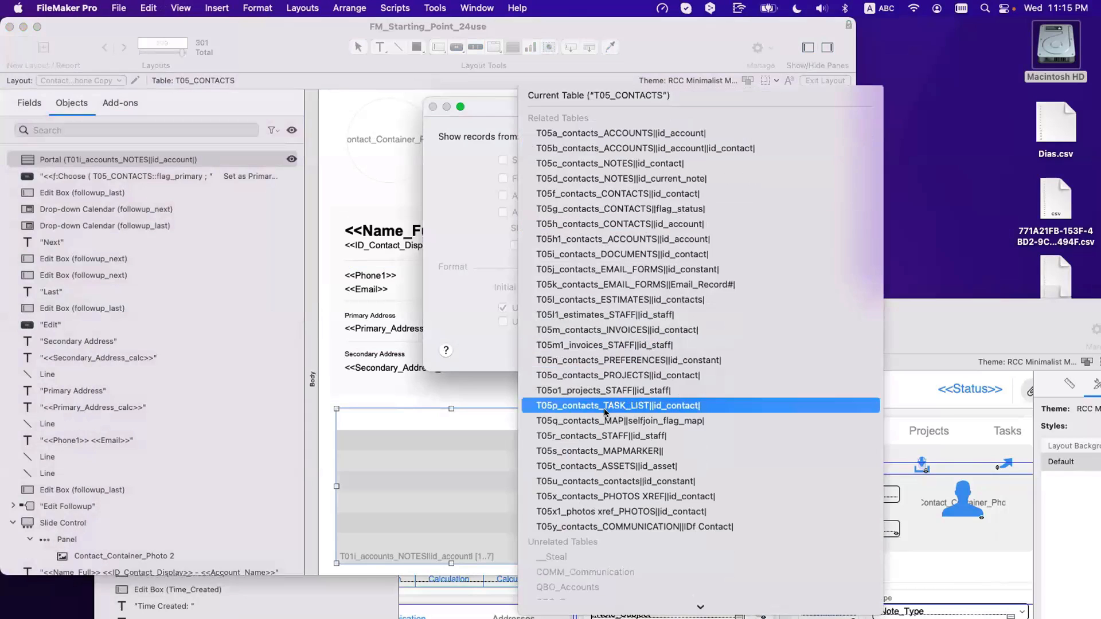
pyautogui.click(596, 541)
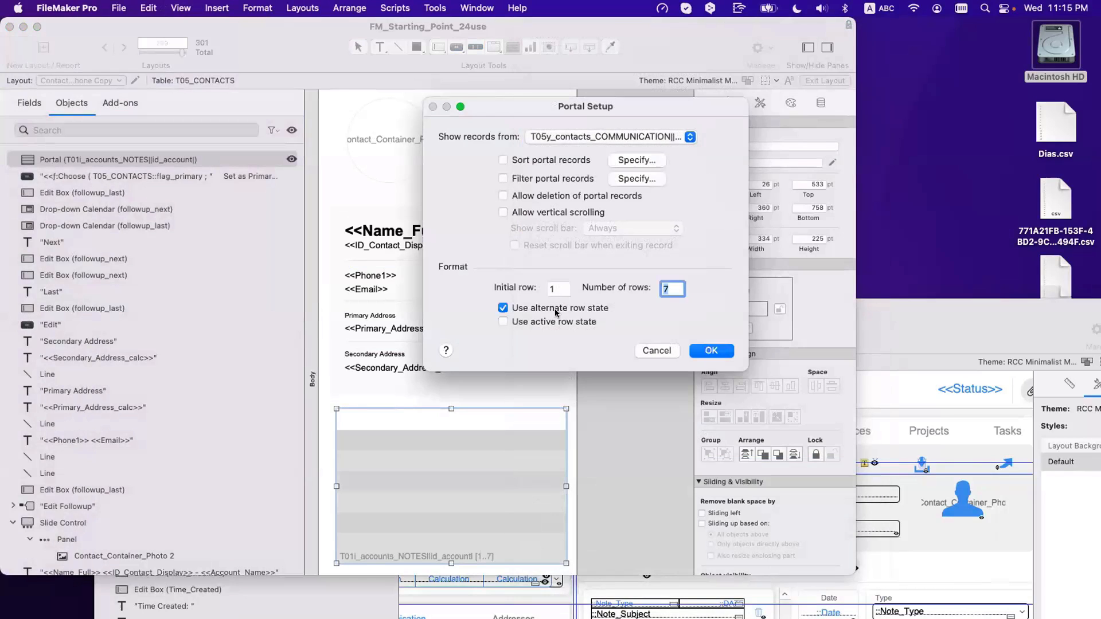
pyautogui.click(569, 309)
pyautogui.press('Return')
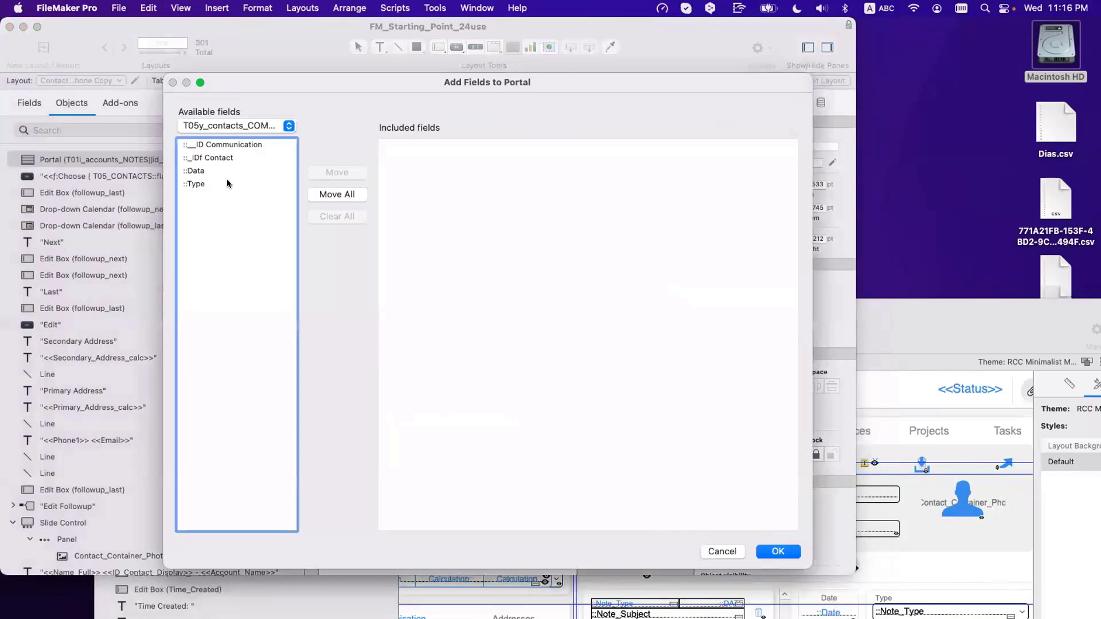
# Step: Add the ::Data and ::Type fields to the portal
pyautogui.doubleClick(216, 174)
pyautogui.doubleClick(213, 184)
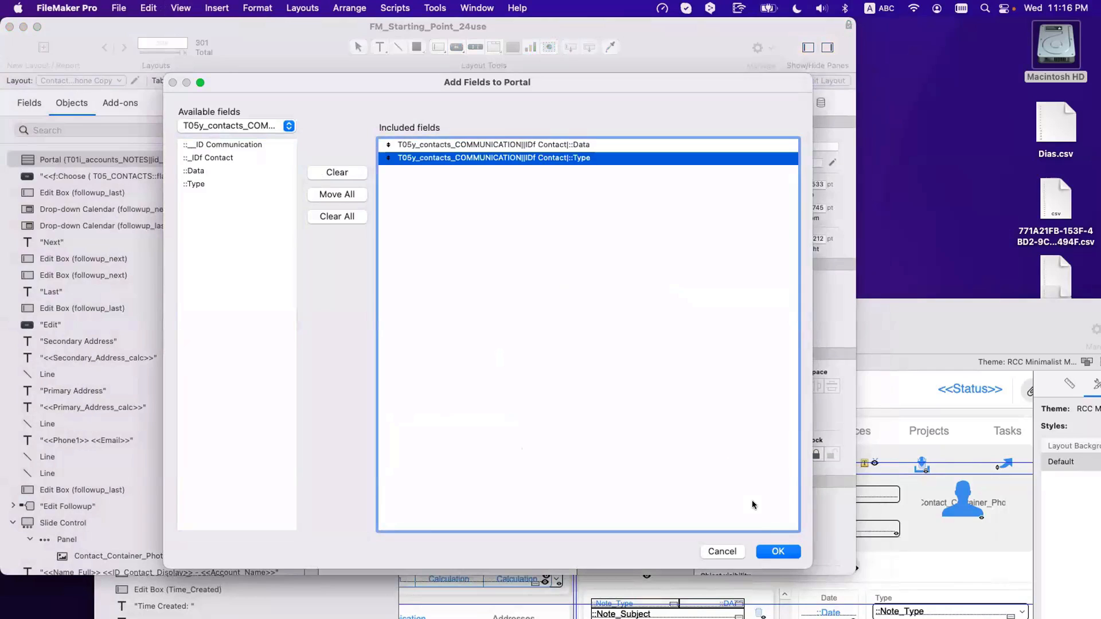
pyautogui.click(778, 552)
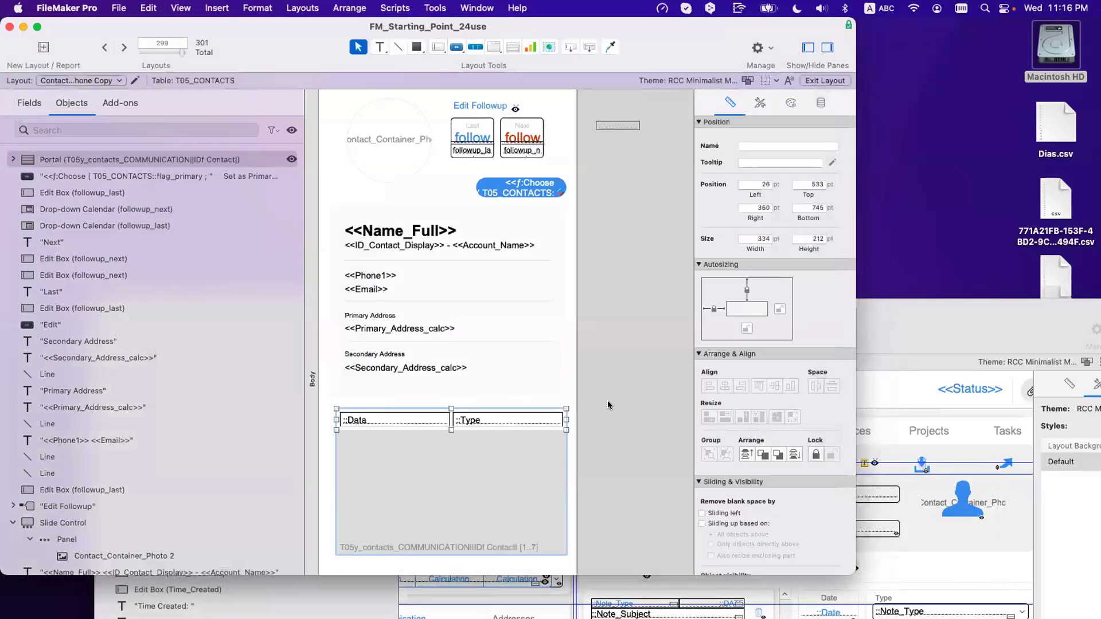
# Step: Bring the second window forward and select the Notes portal inside its group
pyautogui.click(455, 451)
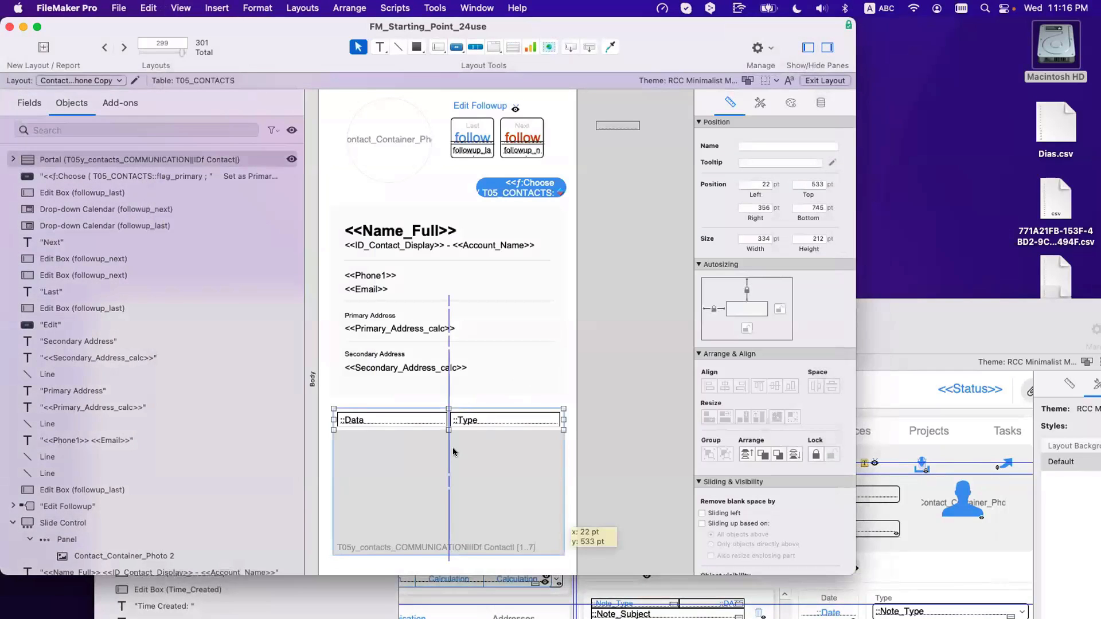
pyautogui.click(864, 532)
pyautogui.moveTo(519, 350); pyautogui.dragTo(526, 240)
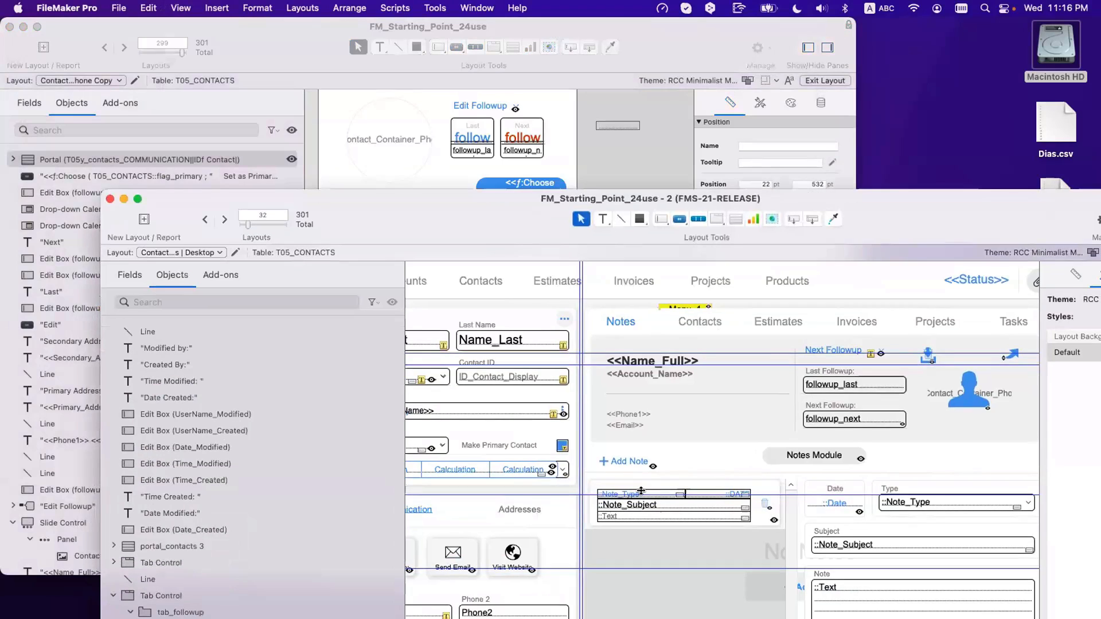
pyautogui.click(654, 485)
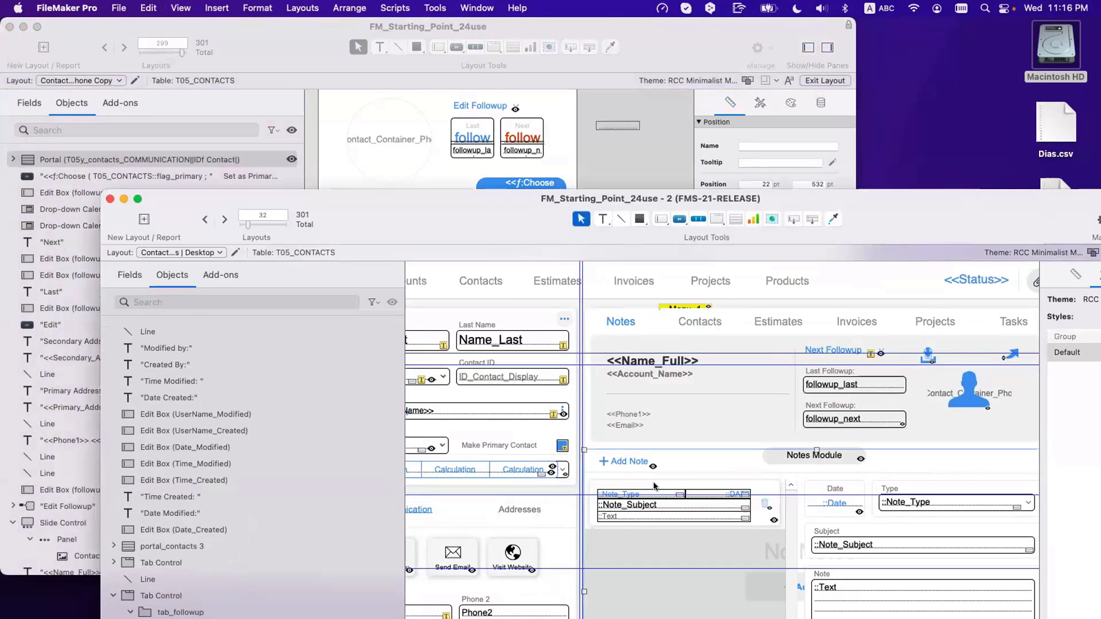
pyautogui.click(662, 484)
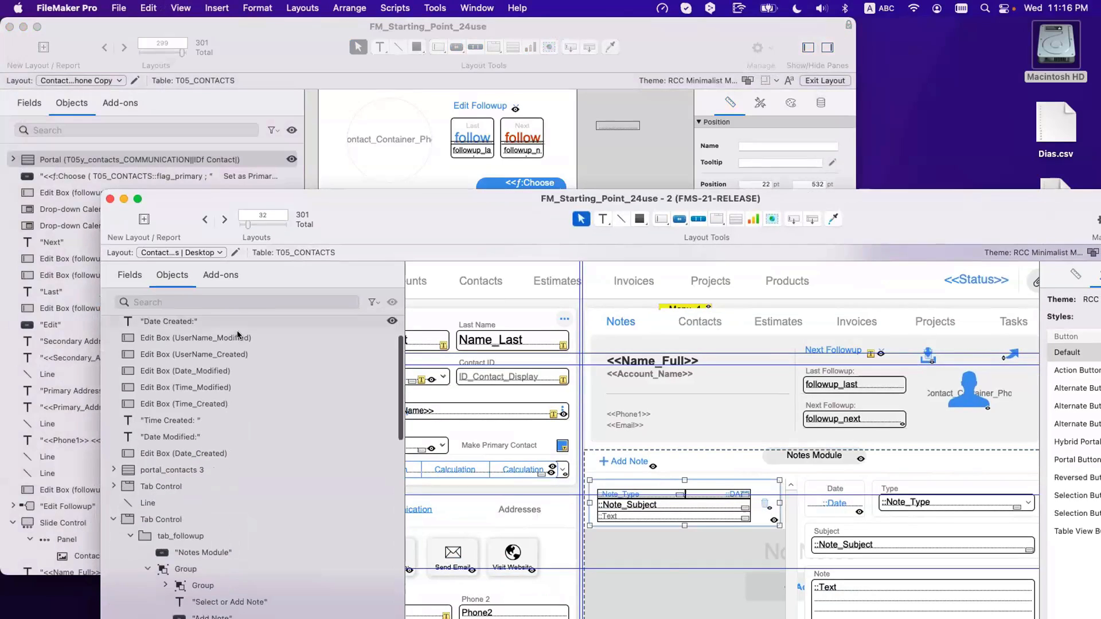
# Step: Select a button, Note_Subject and Note_Type in the Objects pane, then return to the contact window
pyautogui.scroll(-5, 236, 332)
pyautogui.keyDown('shift'); pyautogui.click(185, 456); pyautogui.keyUp('shift')
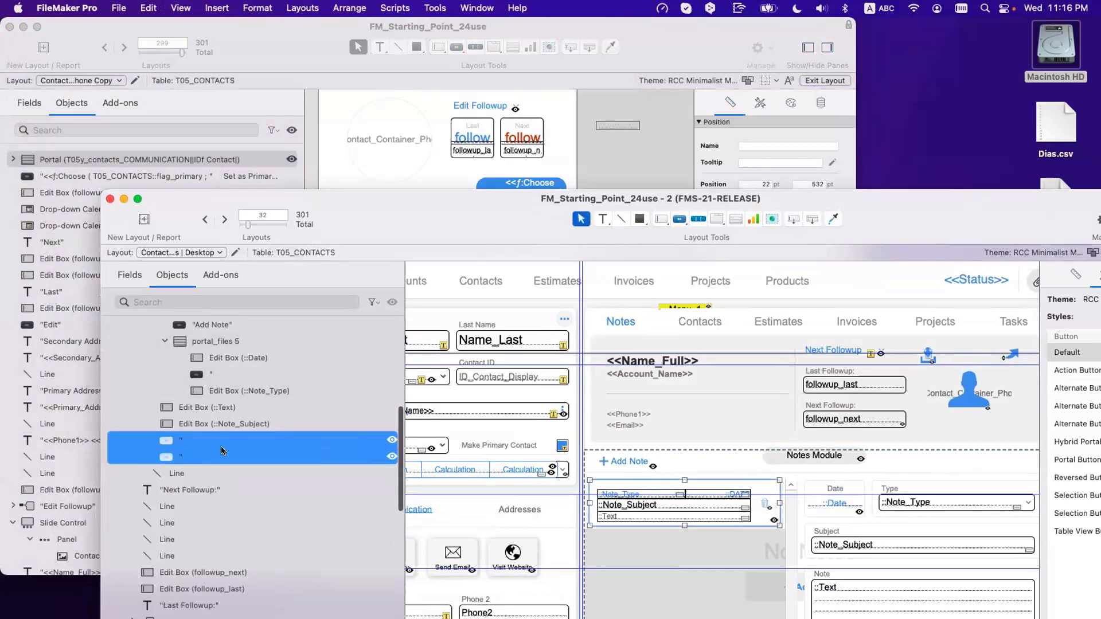
pyautogui.keyDown('shift'); pyautogui.click(222, 425); pyautogui.keyUp('shift')
pyautogui.keyDown('shift'); pyautogui.click(215, 411); pyautogui.keyUp('shift')
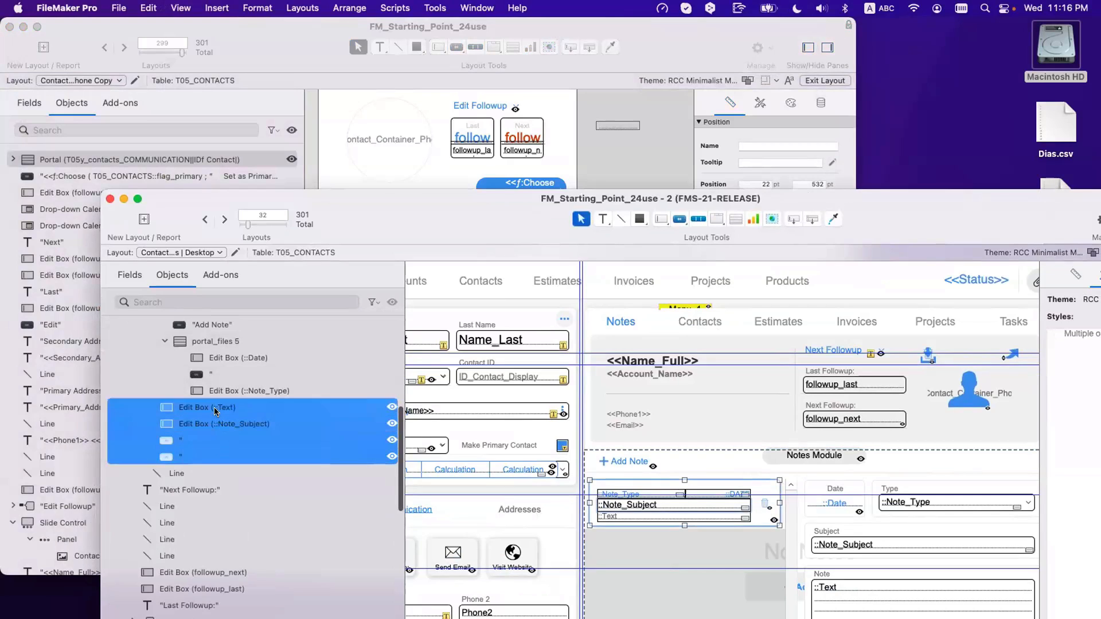
pyautogui.keyDown('super'); pyautogui.click(215, 411); pyautogui.keyUp('super')
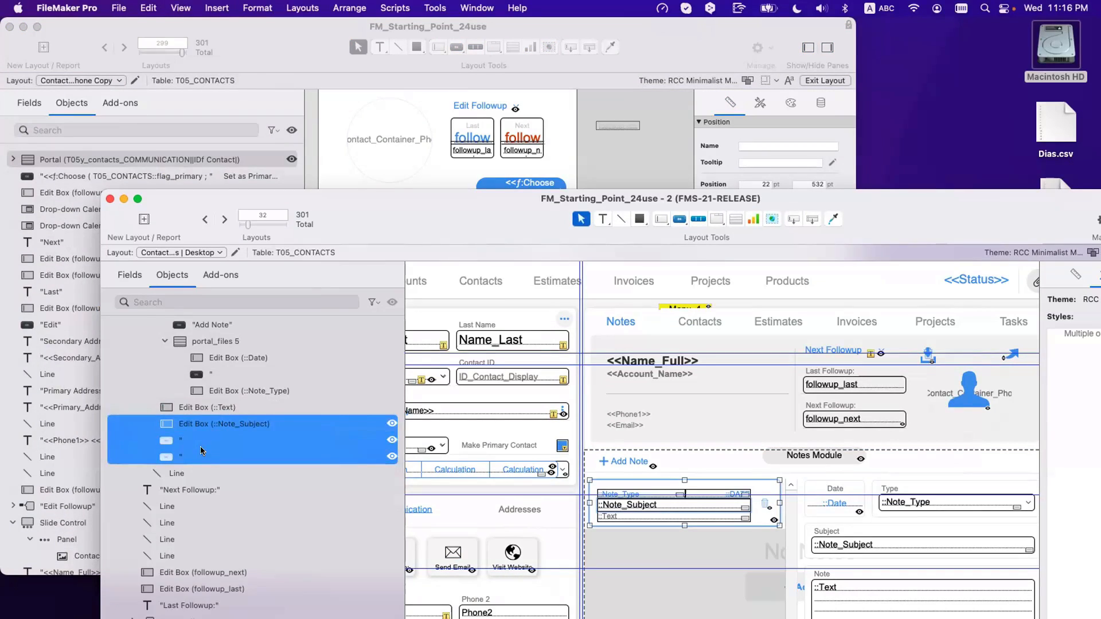
pyautogui.scroll(2, 206, 413)
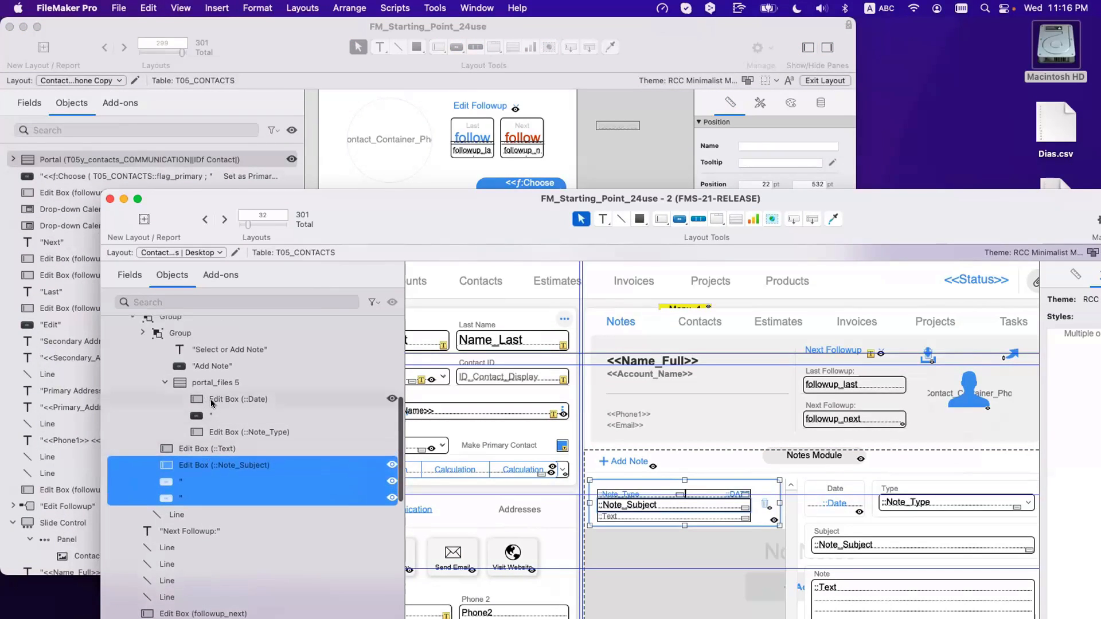
pyautogui.keyDown('super'); pyautogui.click(205, 398); pyautogui.keyUp('super')
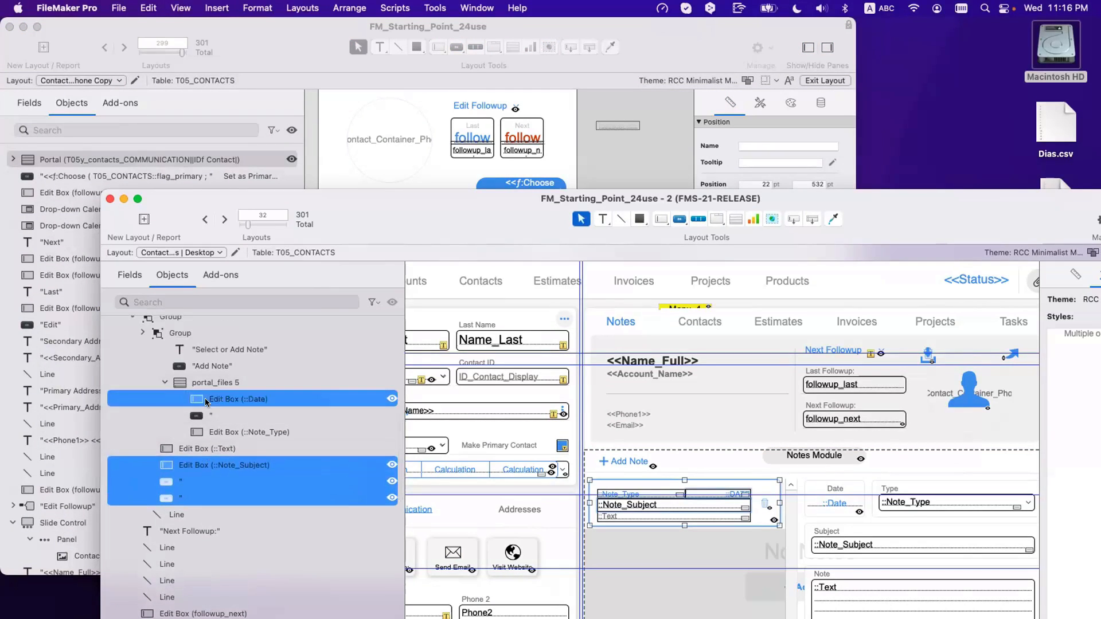
pyautogui.keyDown('super'); pyautogui.click(204, 398); pyautogui.keyUp('super')
pyautogui.keyDown('super'); pyautogui.click(211, 427); pyautogui.keyUp('super')
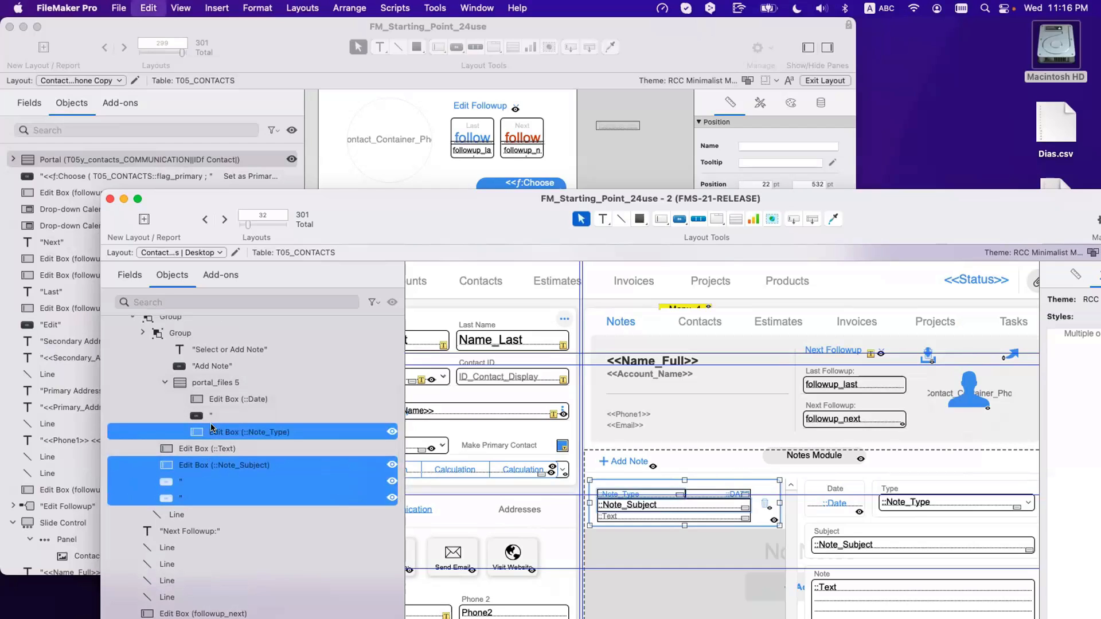
pyautogui.click(366, 150)
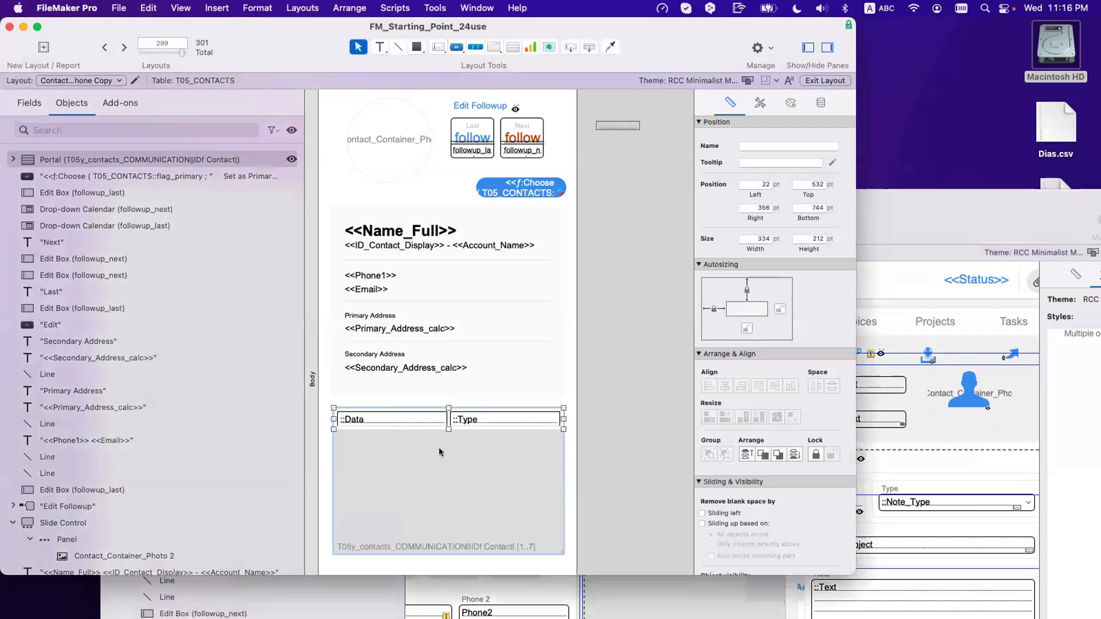
# Step: Delete the Data and Type fields from the portal, leaving it empty
pyautogui.click(439, 413)
pyautogui.keyDown('shift'); pyautogui.click(494, 415); pyautogui.keyUp('shift')
pyautogui.press('Delete')
pyautogui.scroll(-3, 451, 430)
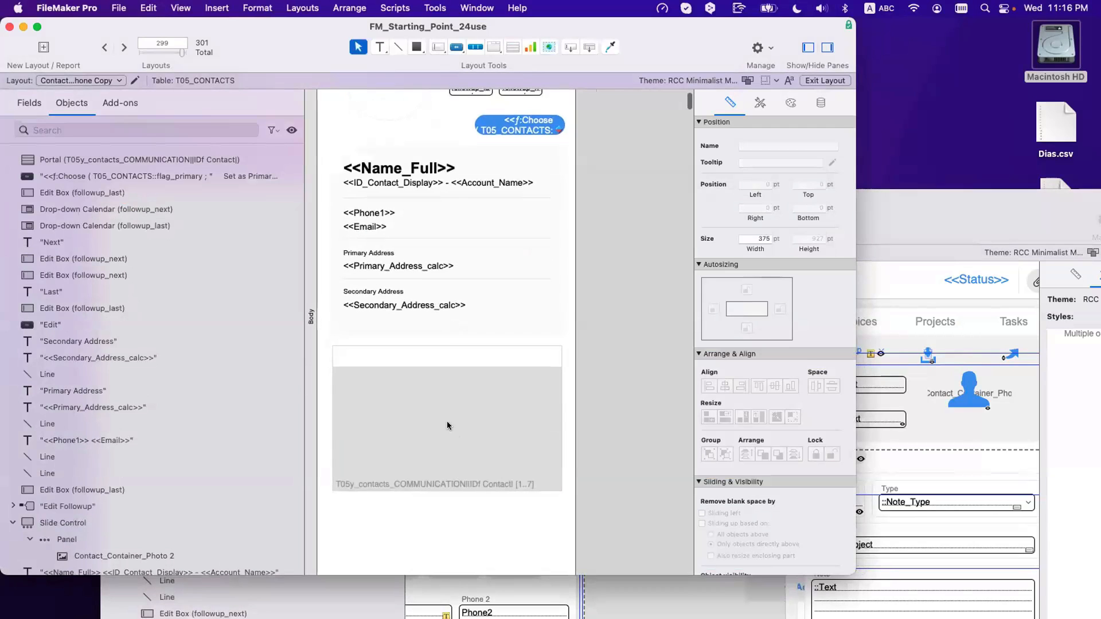
pyautogui.click(445, 367)
pyautogui.moveTo(445, 368); pyautogui.dragTo(448, 403)
pyautogui.scroll(-3, 448, 403)
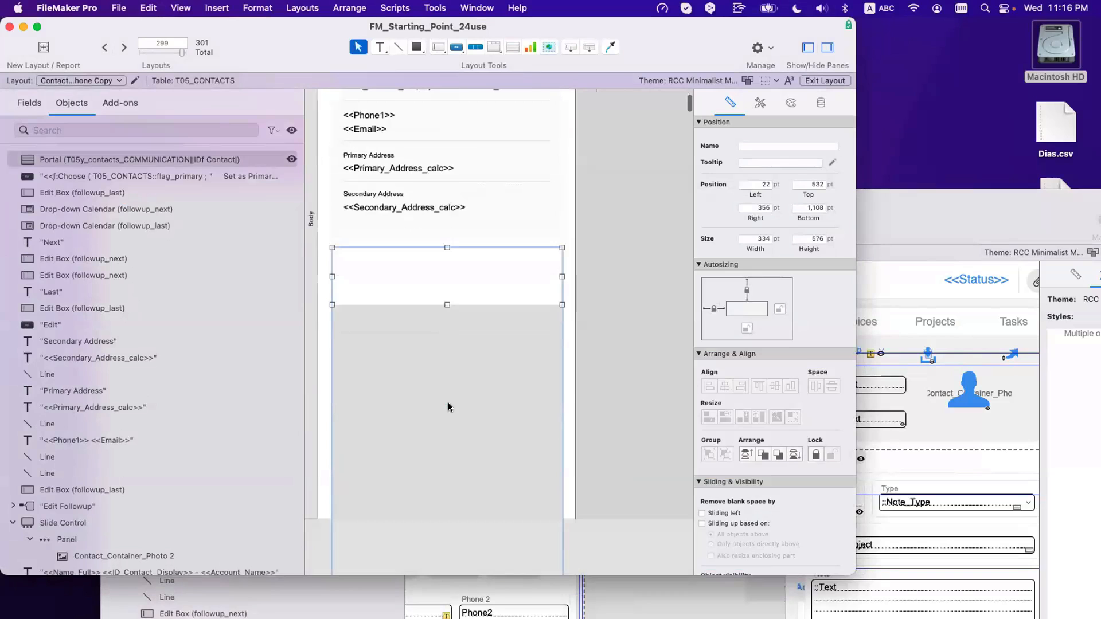
# Step: Set the portal to show 2 rows
pyautogui.doubleClick(533, 395)
pyautogui.write('2')
pyautogui.press('Return')
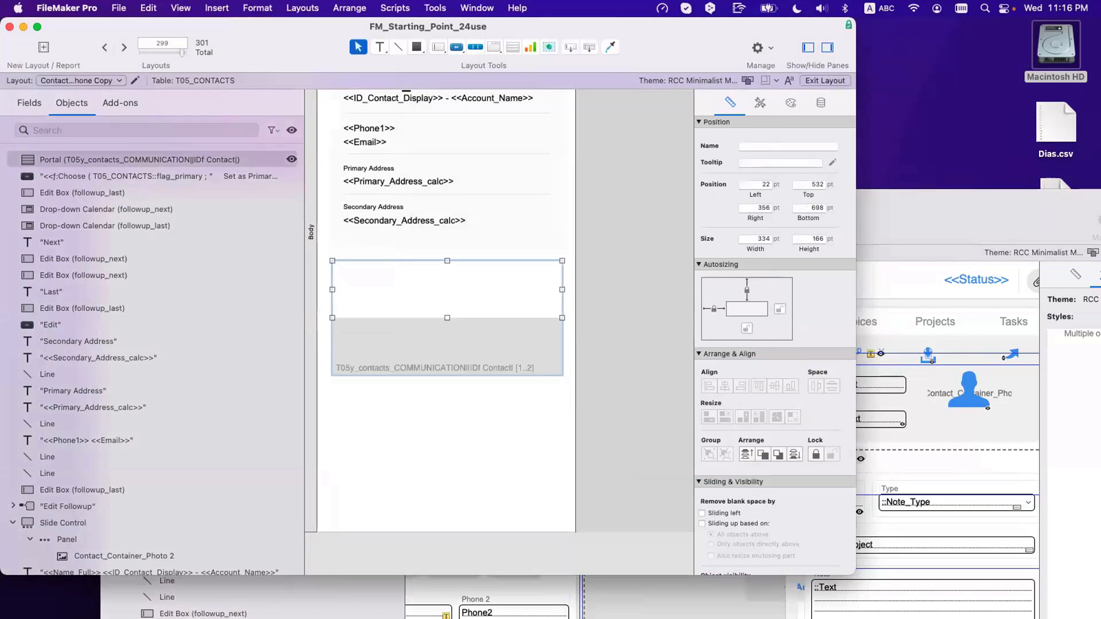
pyautogui.click(608, 377)
pyautogui.click(488, 349)
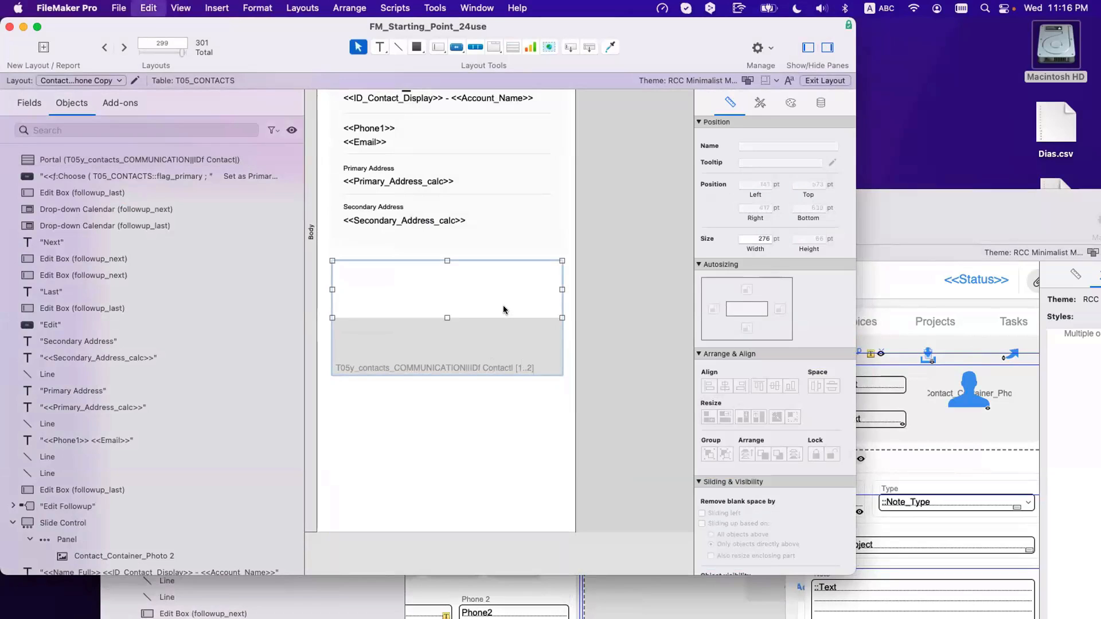
# Step: Paste the copied Note_Type and Note_Subject objects into the portal's first row
pyautogui.press('super+v')
pyautogui.moveTo(503, 316); pyautogui.dragTo(425, 299)
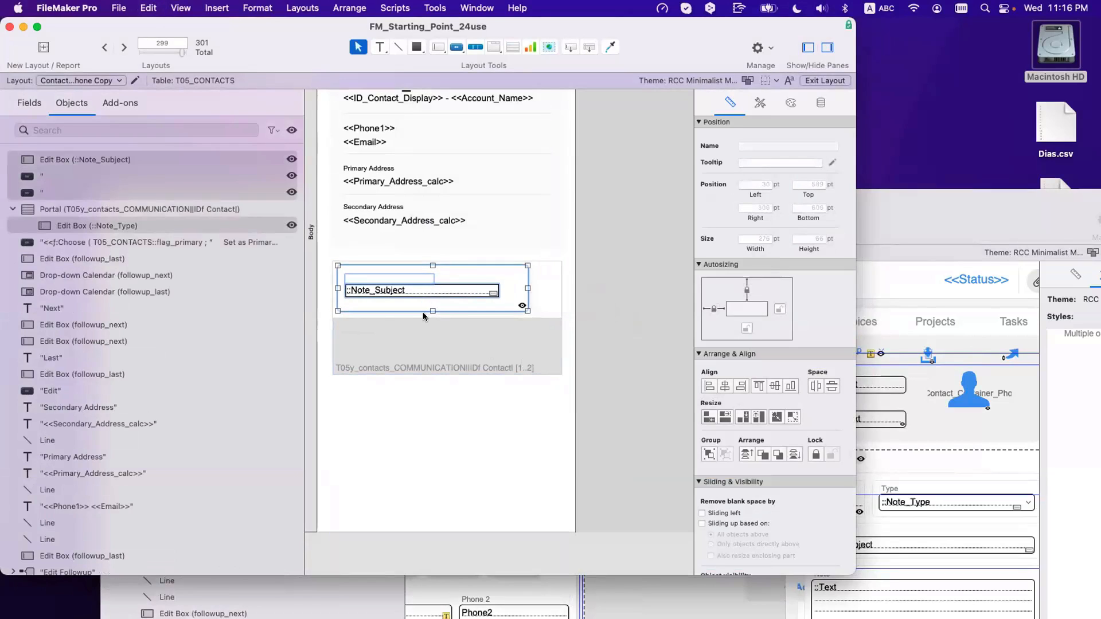
pyautogui.click(432, 312)
pyautogui.press('super+z')
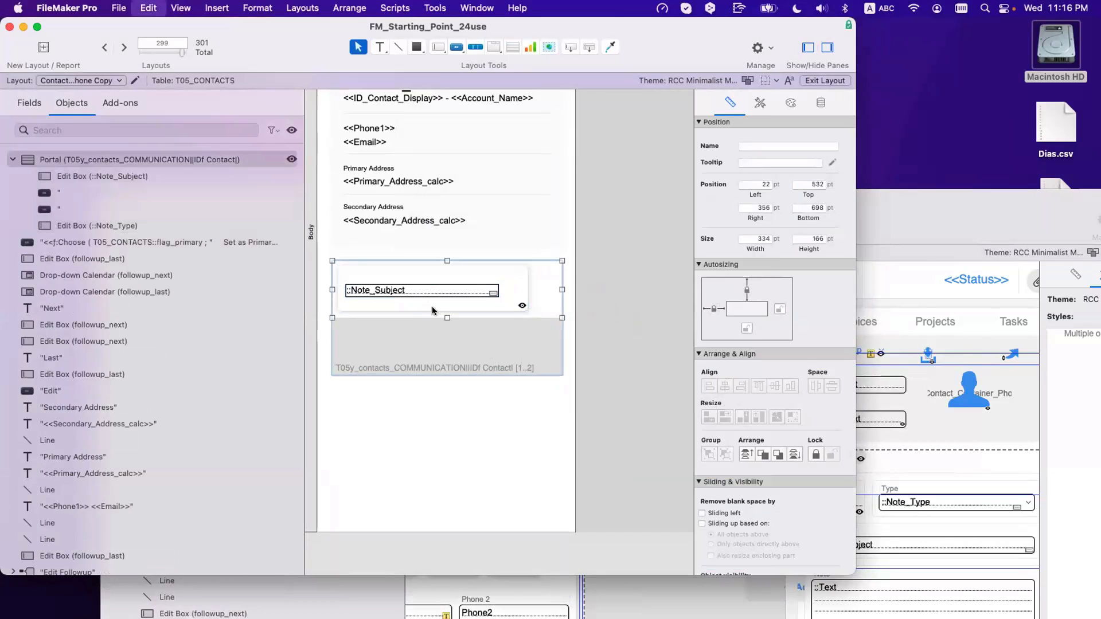
pyautogui.press('super+z')
pyautogui.press('super+z')
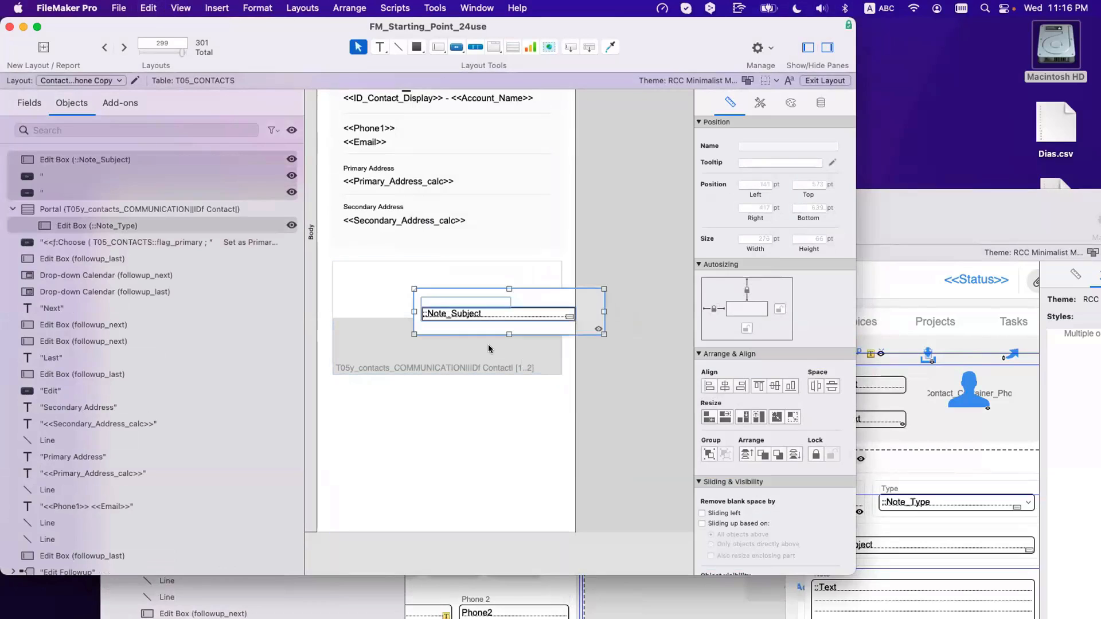
pyautogui.press('super+z')
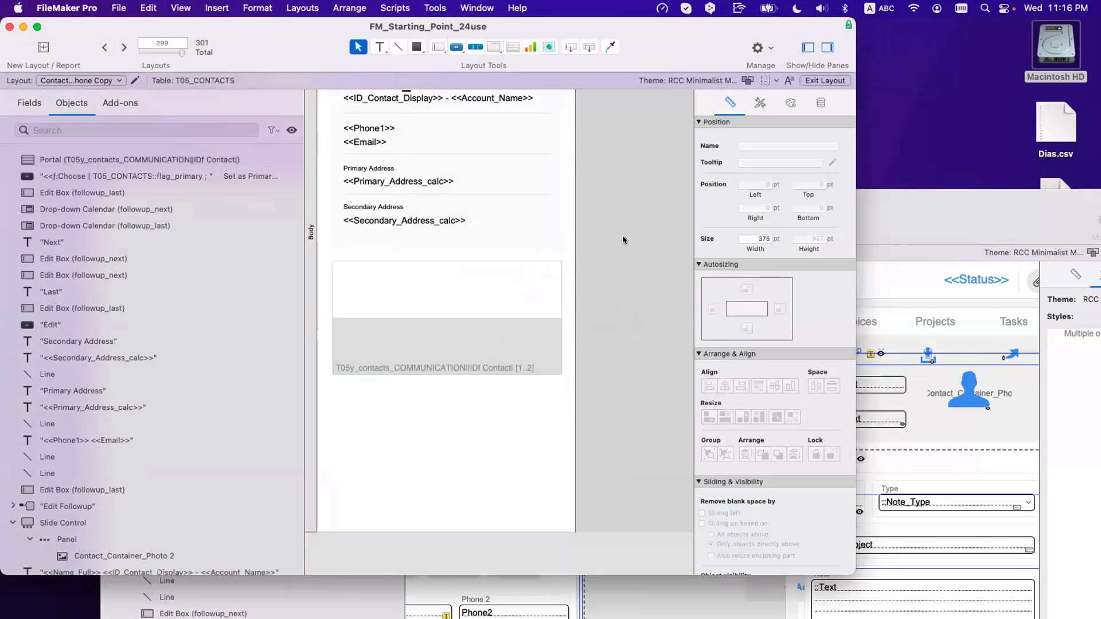
pyautogui.press('super+z')
pyautogui.moveTo(621, 260); pyautogui.dragTo(431, 292)
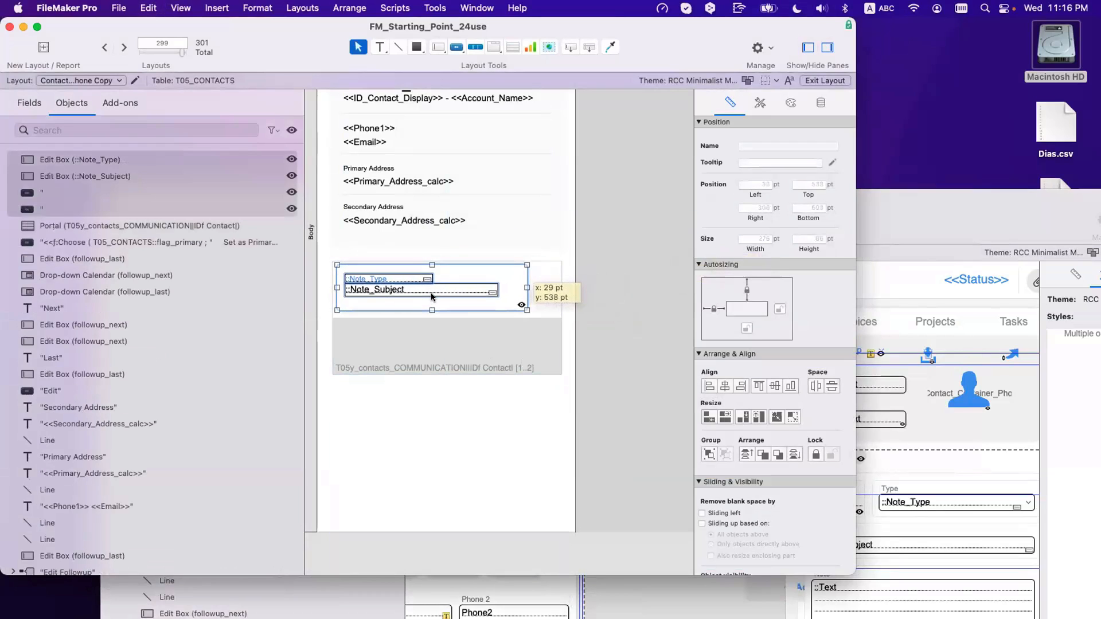
# Step: Move the portal to the layout's left edge and widen it to 375 pt
pyautogui.moveTo(405, 358); pyautogui.dragTo(384, 354)
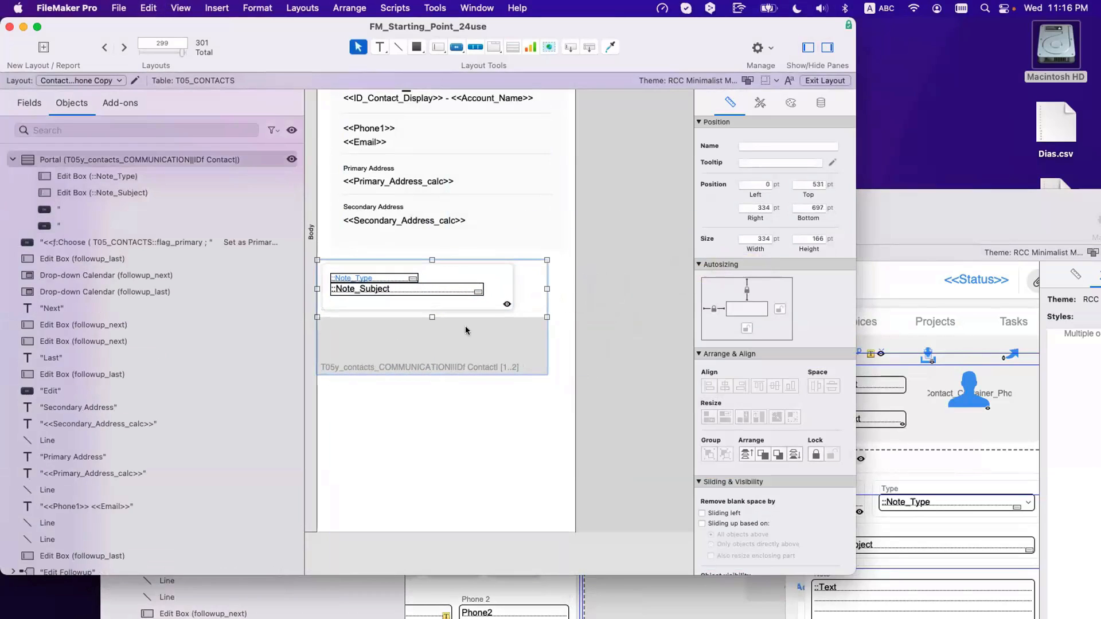
pyautogui.moveTo(541, 286); pyautogui.dragTo(572, 284)
pyautogui.click(610, 300)
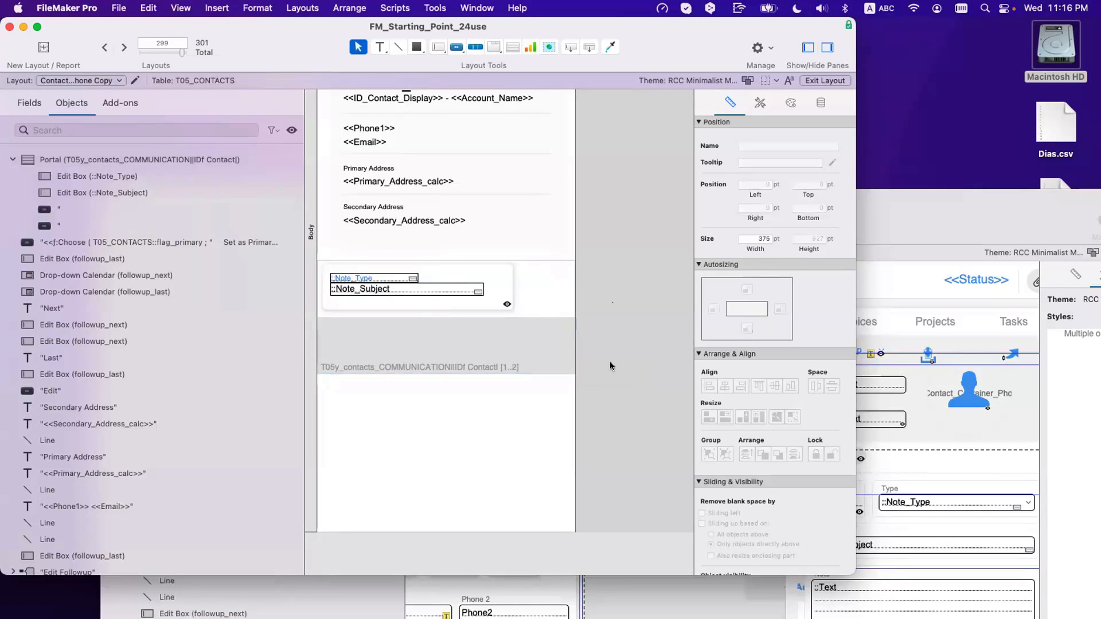
pyautogui.click(554, 357)
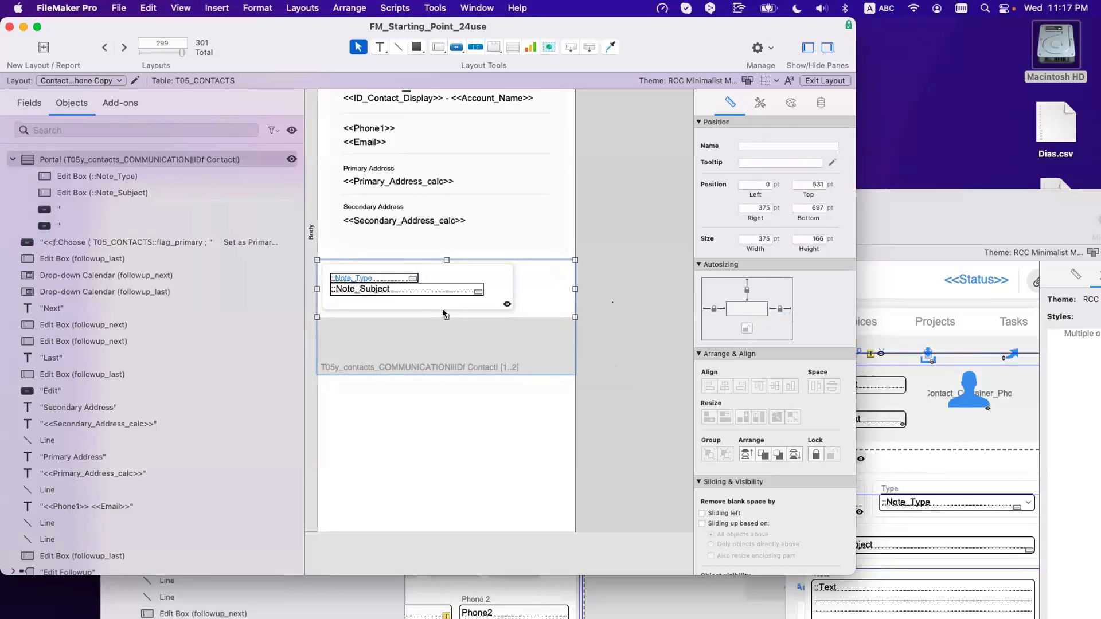
# Step: Browse the portal rows' fill colour choices in the Inspector's appearance settings
pyautogui.click(789, 104)
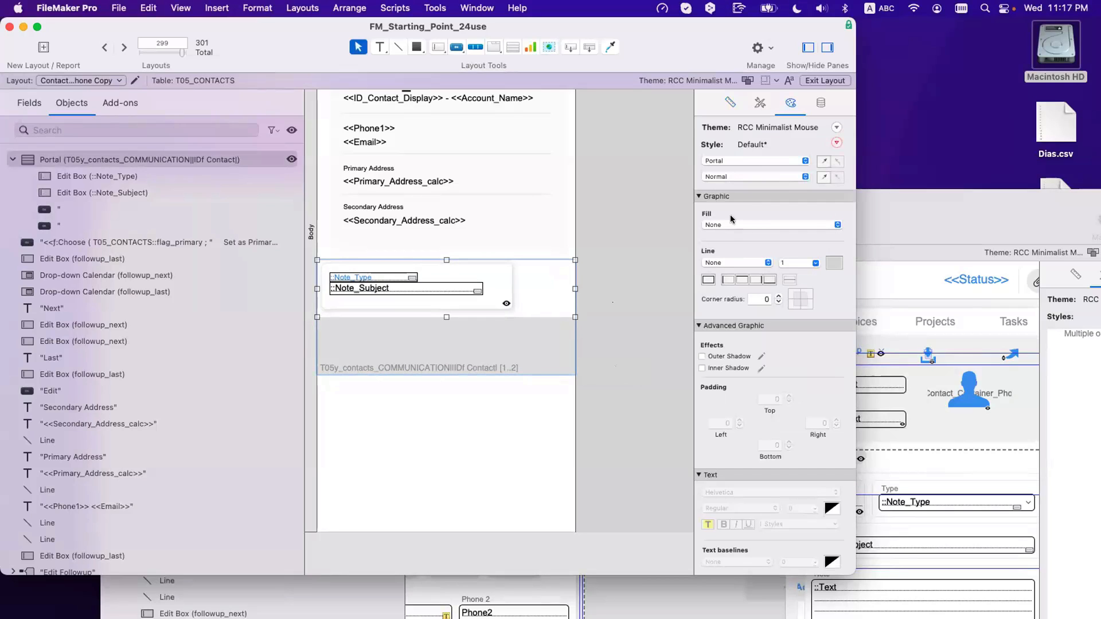
pyautogui.click(732, 162)
pyautogui.click(729, 179)
pyautogui.click(722, 258)
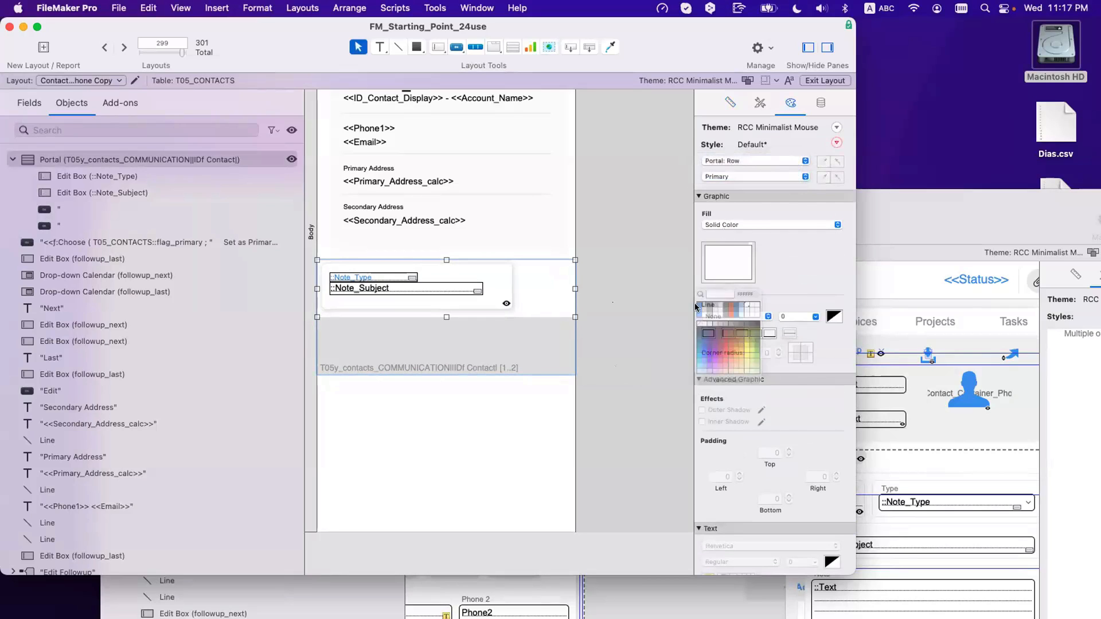
pyautogui.click(674, 356)
pyautogui.click(439, 325)
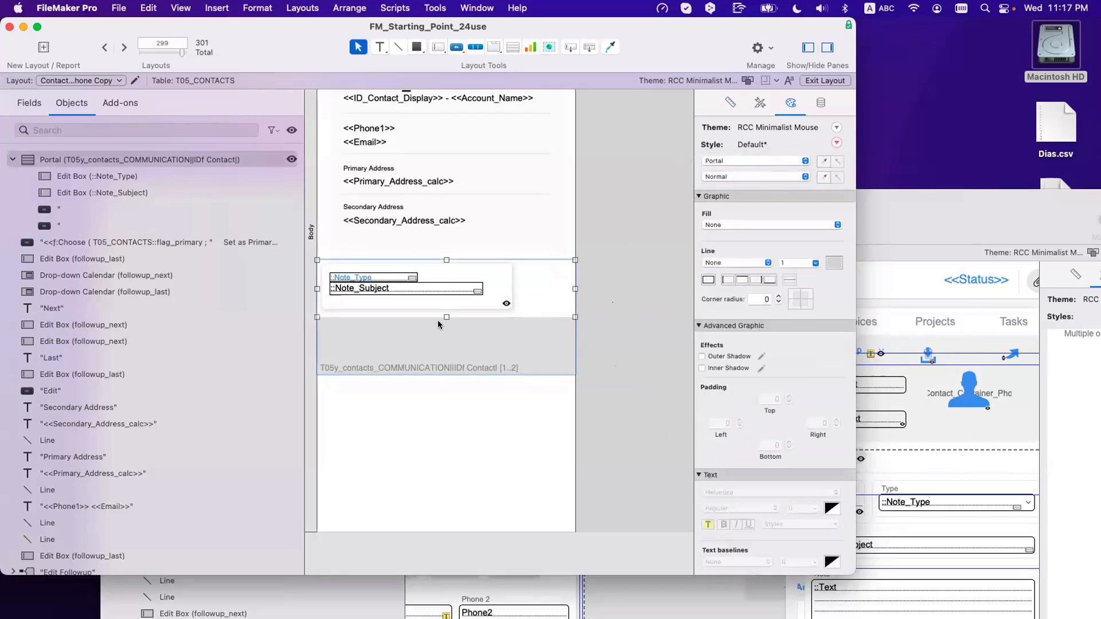
# Step: Nudge the row's note fields slightly right and narrow the front button
pyautogui.moveTo(611, 322); pyautogui.dragTo(312, 255)
pyautogui.moveTo(352, 288); pyautogui.dragTo(361, 288)
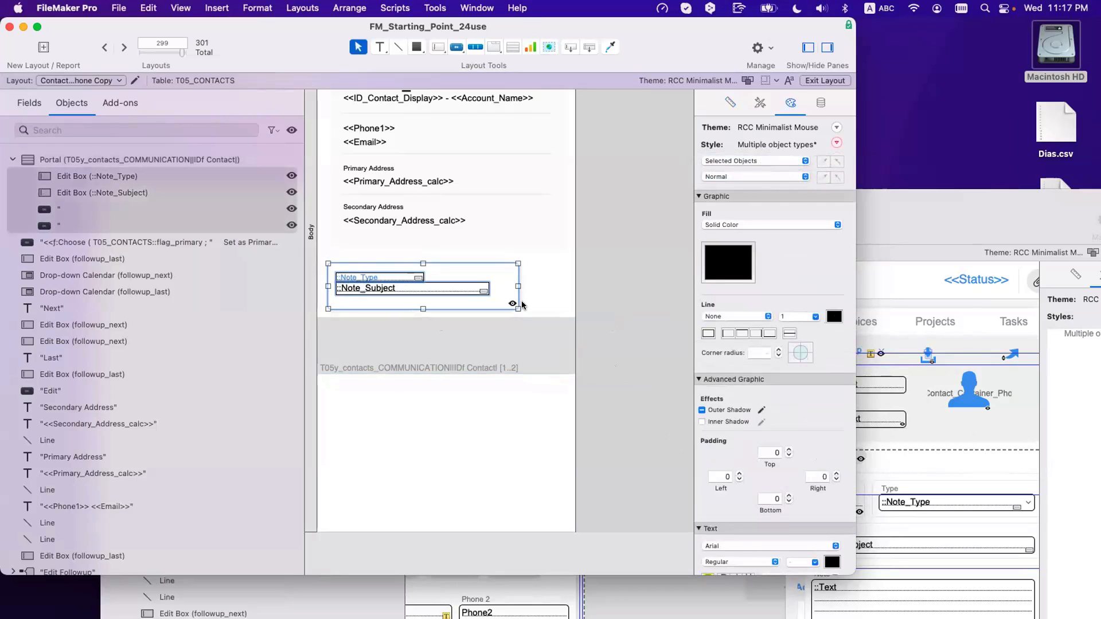
pyautogui.click(503, 302)
pyautogui.click(509, 287)
pyautogui.moveTo(518, 286); pyautogui.dragTo(564, 286)
pyautogui.click(511, 287)
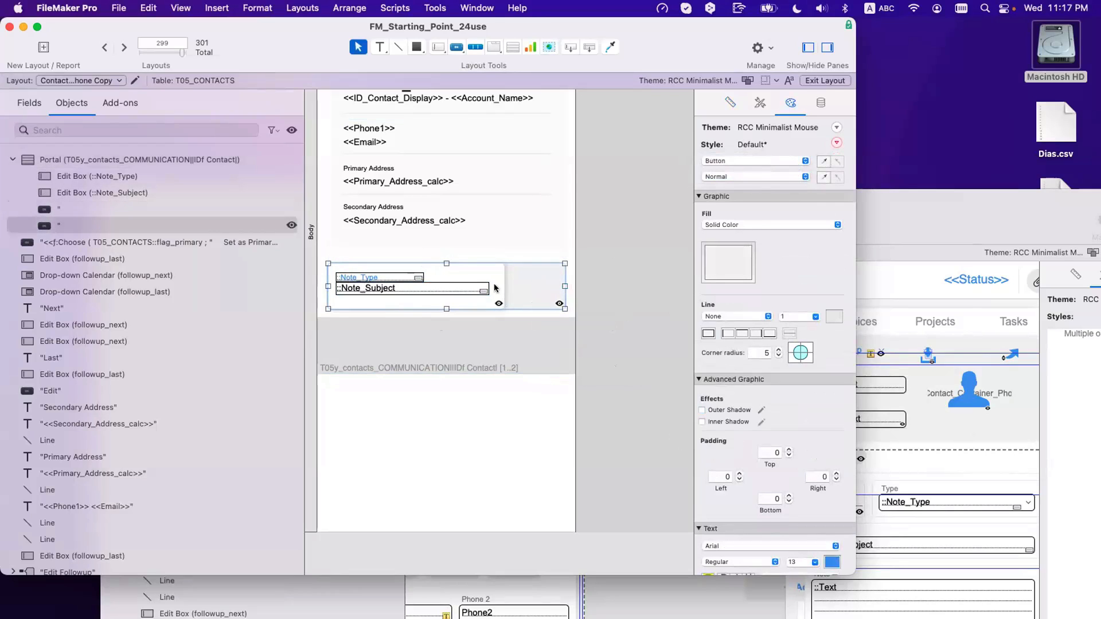
pyautogui.click(500, 291)
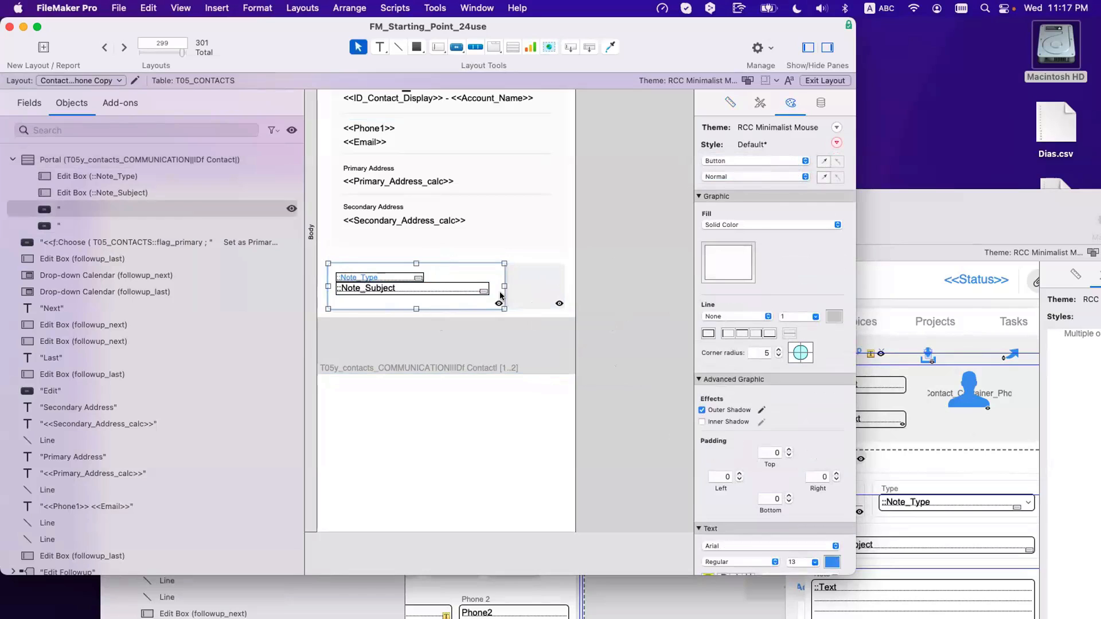
pyautogui.click(525, 293)
# Step: Choose FAFAFA as the large background rectangle's fill colour
pyautogui.click(547, 245)
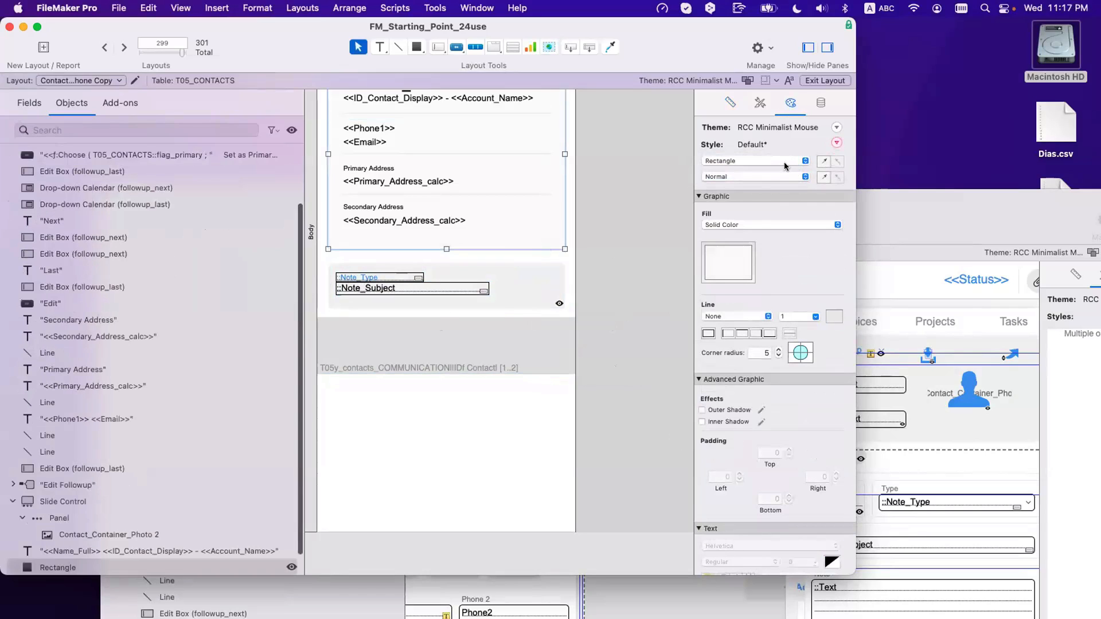
pyautogui.click(731, 245)
pyautogui.click(756, 306)
pyautogui.press('super+c')
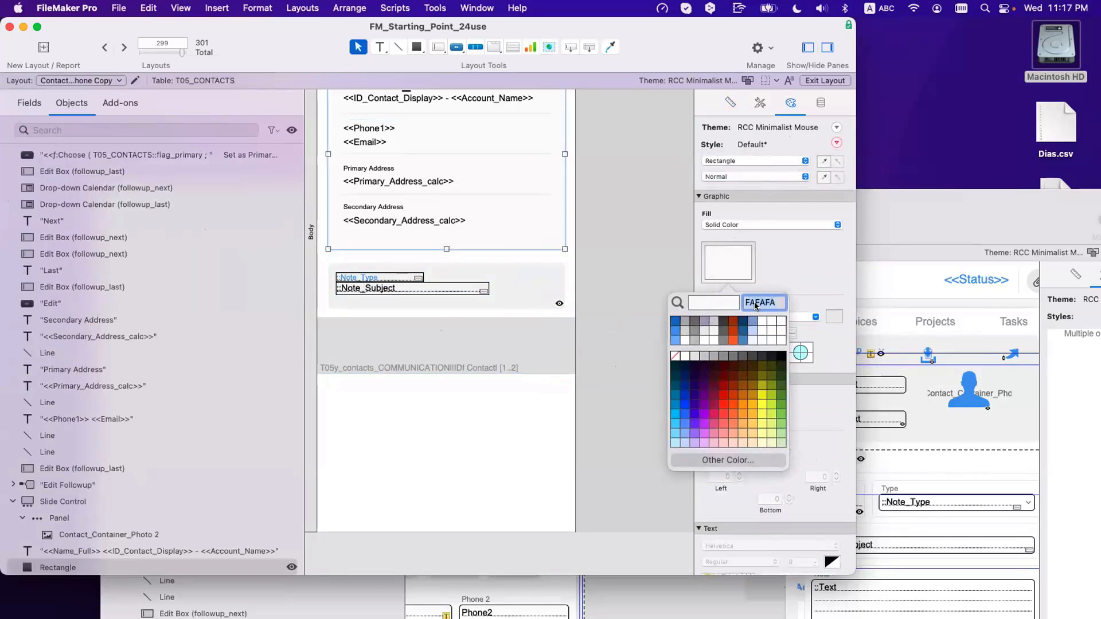
# Step: Give the background object behind the portal fields the lighter FAFAFA hex fill
pyautogui.click(546, 314)
pyautogui.click(544, 287)
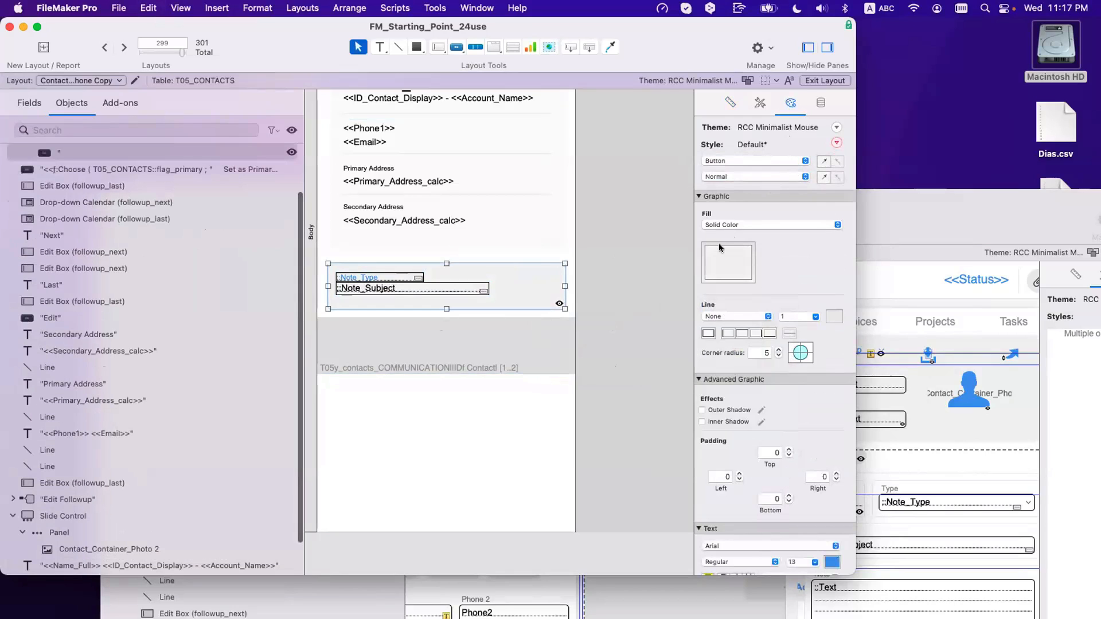
pyautogui.click(735, 261)
pyautogui.click(758, 303)
pyautogui.press('super+v')
pyautogui.click(649, 241)
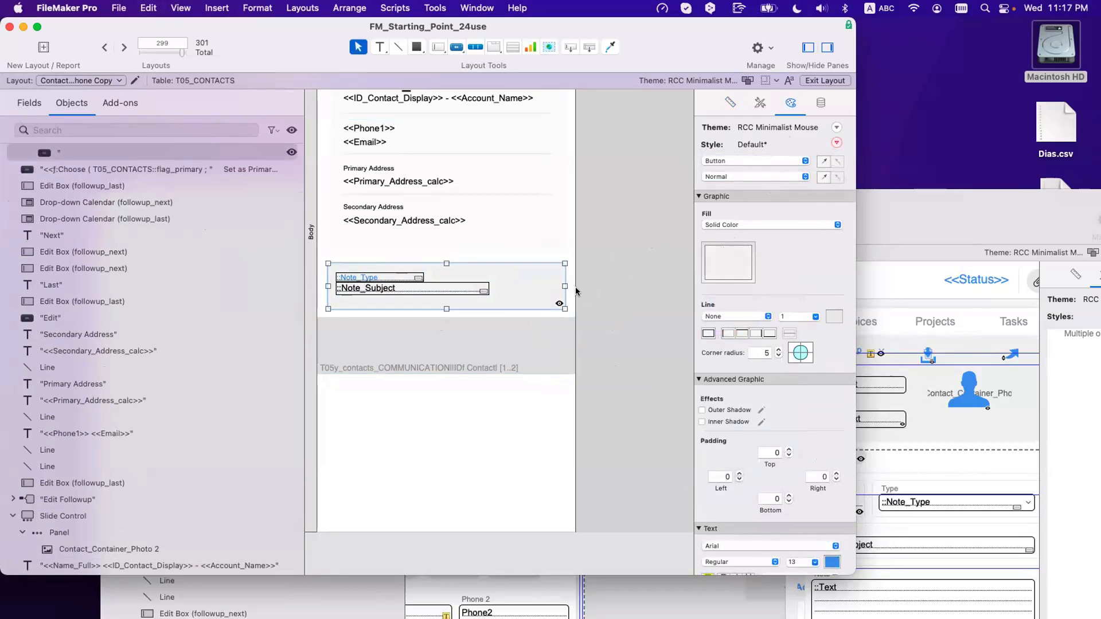
pyautogui.click(711, 263)
pyautogui.click(756, 301)
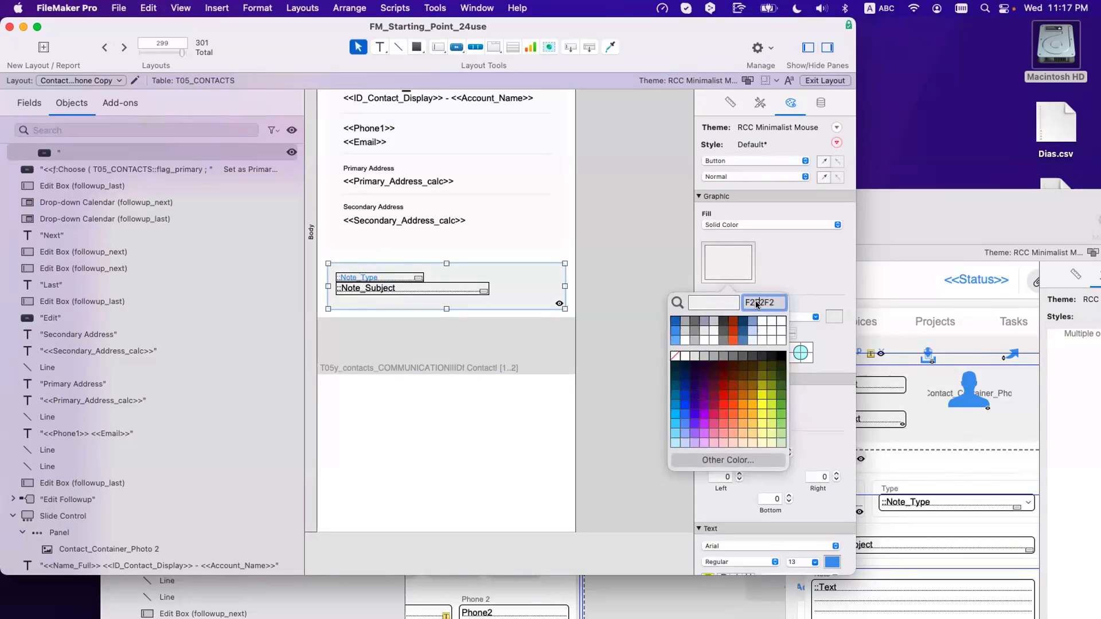
pyautogui.press('super+v')
pyautogui.press('Return')
# Step: Widen the Note_Subject field to 300 pt across the row
pyautogui.click(448, 318)
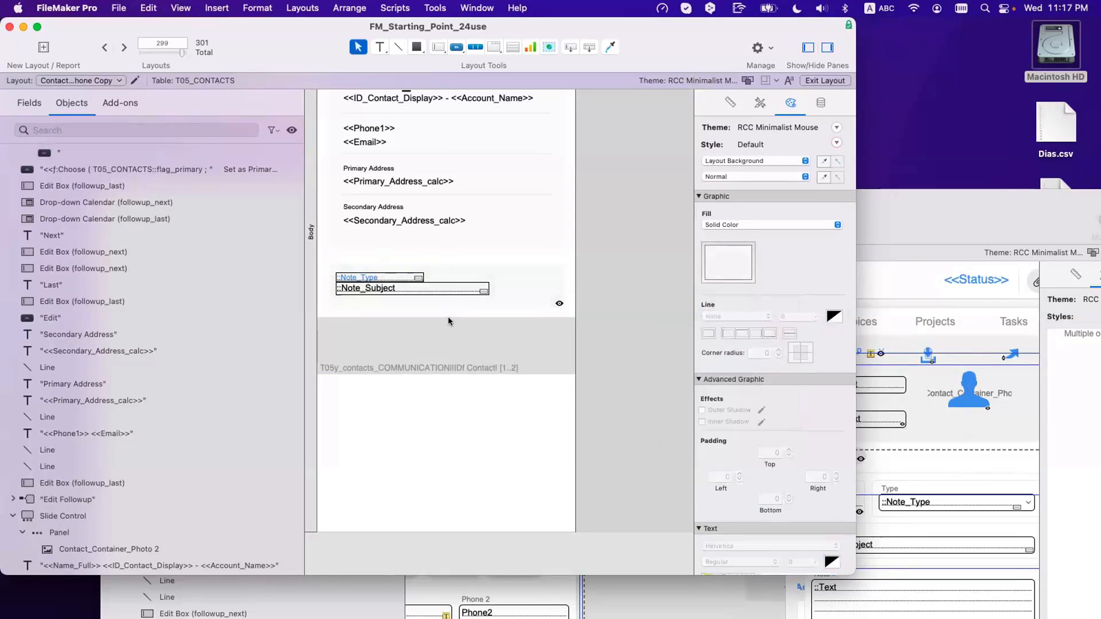
pyautogui.click(445, 285)
pyautogui.moveTo(489, 288); pyautogui.dragTo(552, 285)
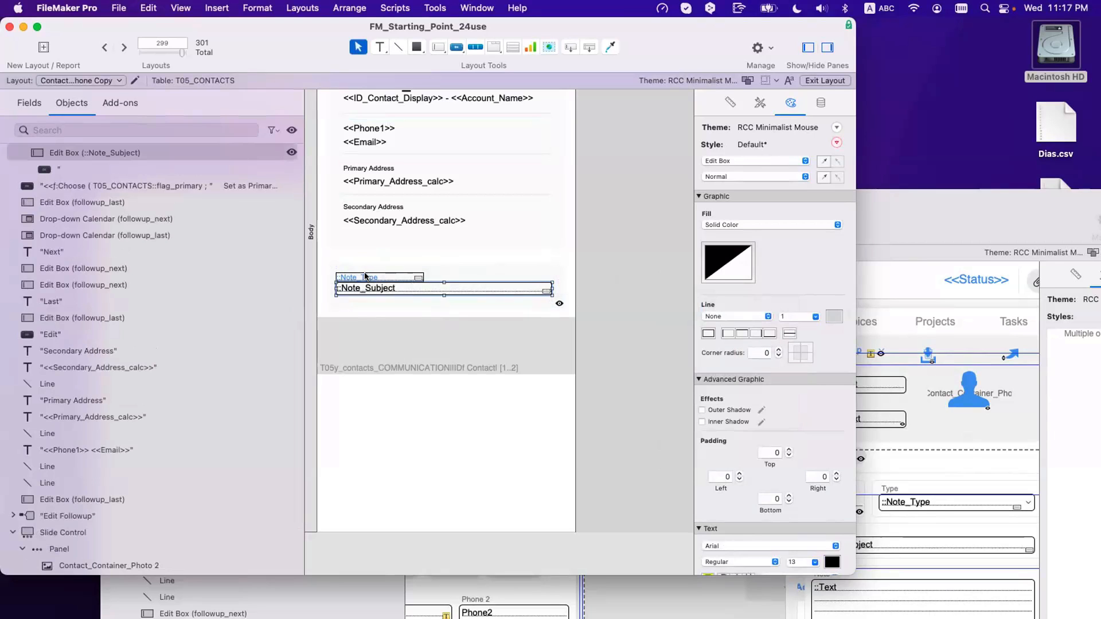
# Step: Switch Note_Type to the Type field from T05y_contacts_COMMUNICATION and widen it to match
pyautogui.doubleClick(365, 277)
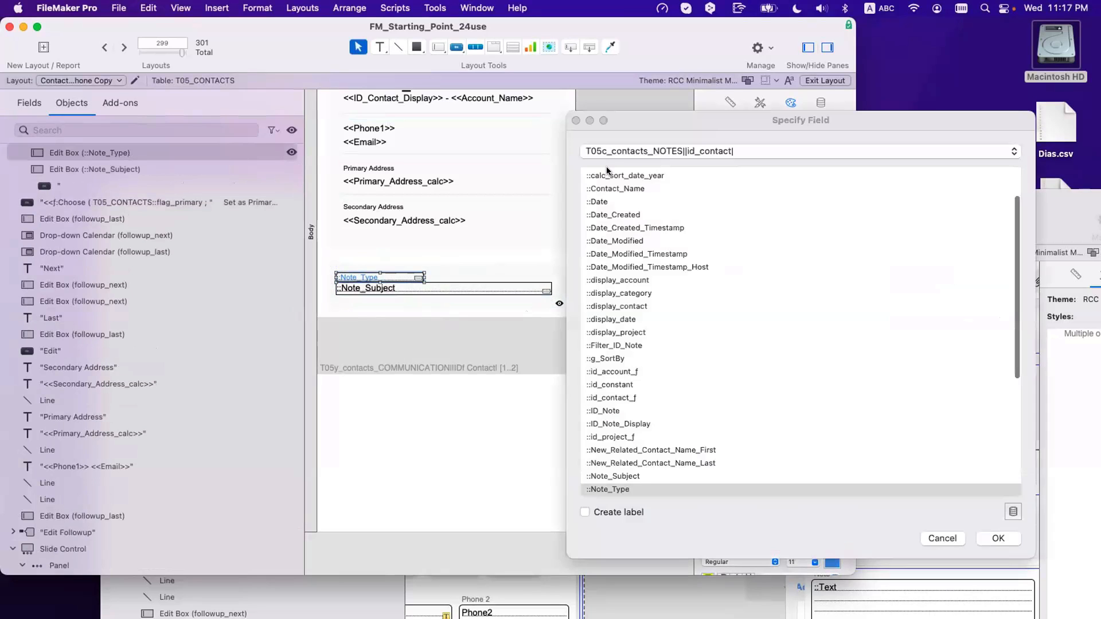
pyautogui.click(658, 151)
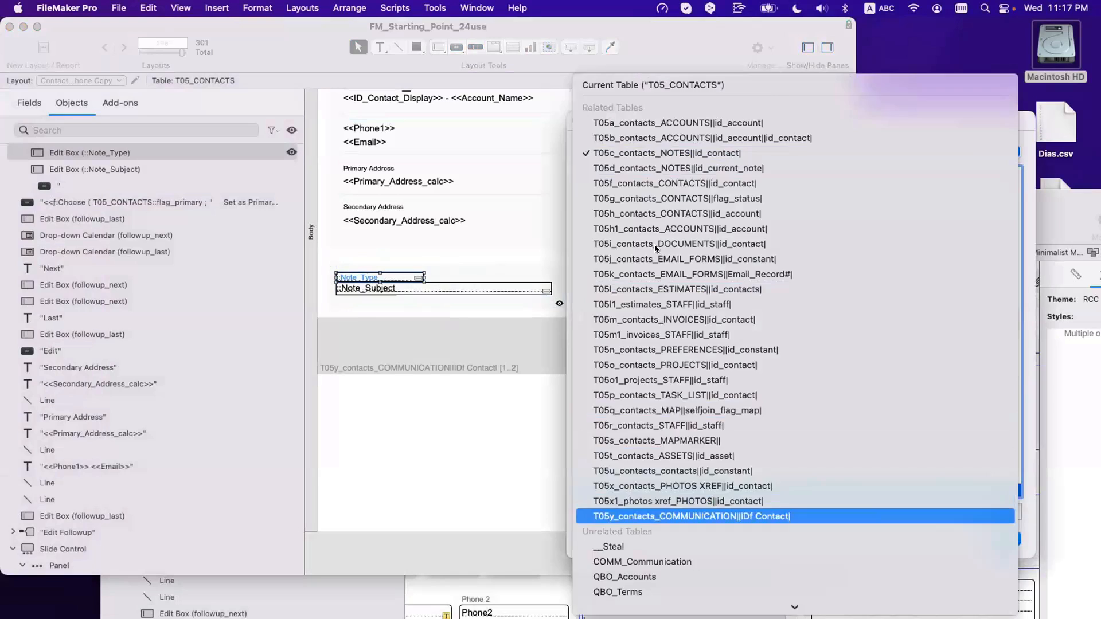
pyautogui.click(657, 516)
pyautogui.doubleClick(628, 211)
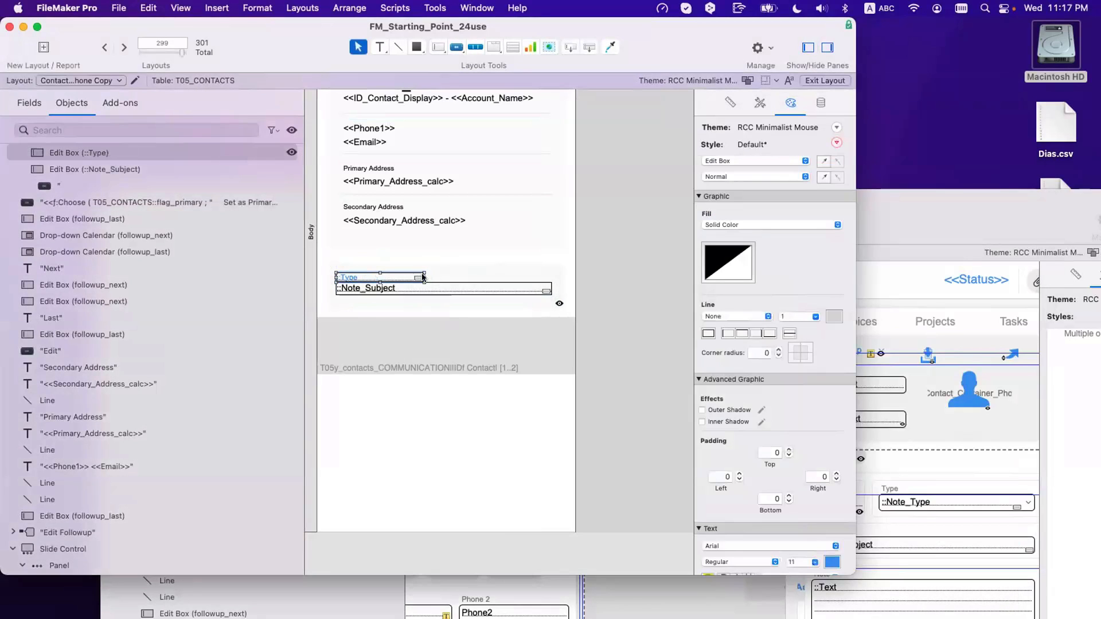
pyautogui.moveTo(545, 282); pyautogui.dragTo(549, 278)
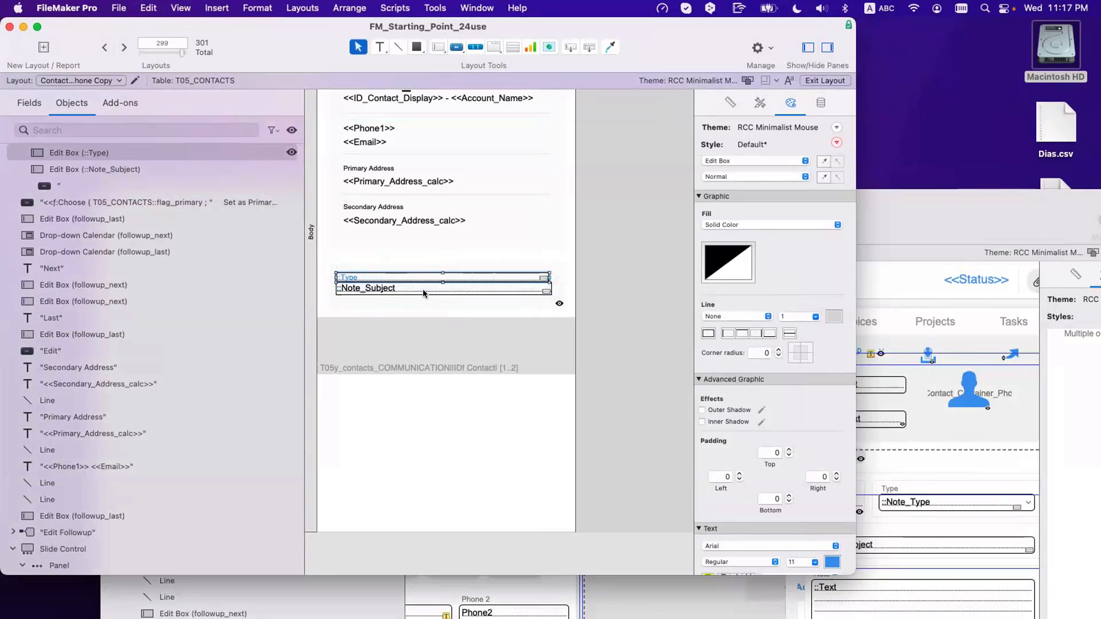
# Step: Switch Note_Subject to the Data field from T05y_contacts_COMMUNICATION
pyautogui.doubleClick(372, 290)
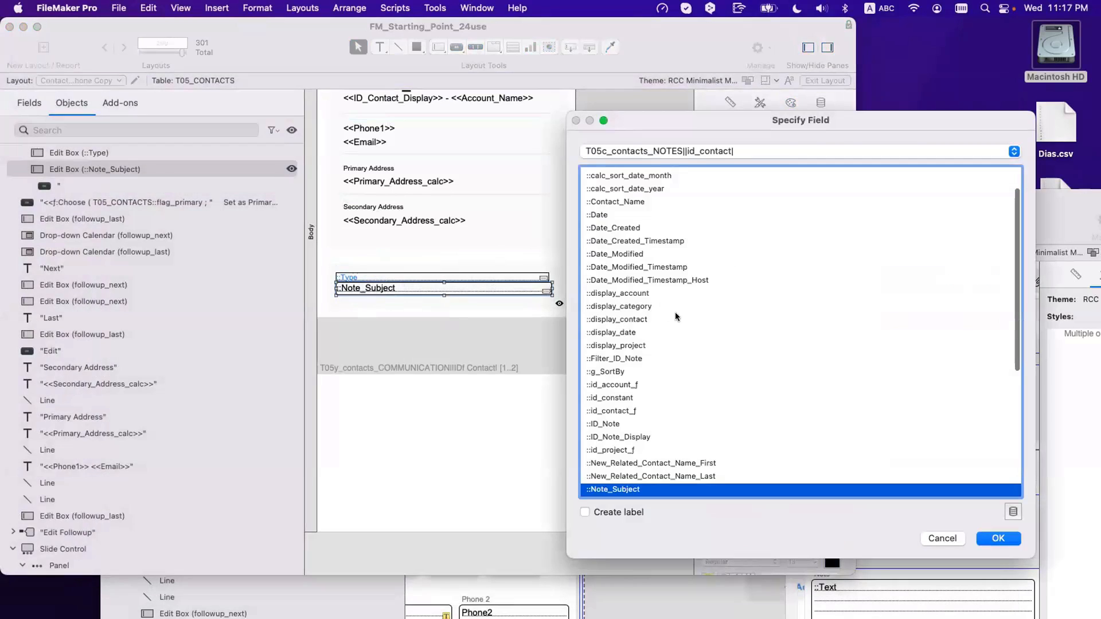
pyautogui.click(658, 151)
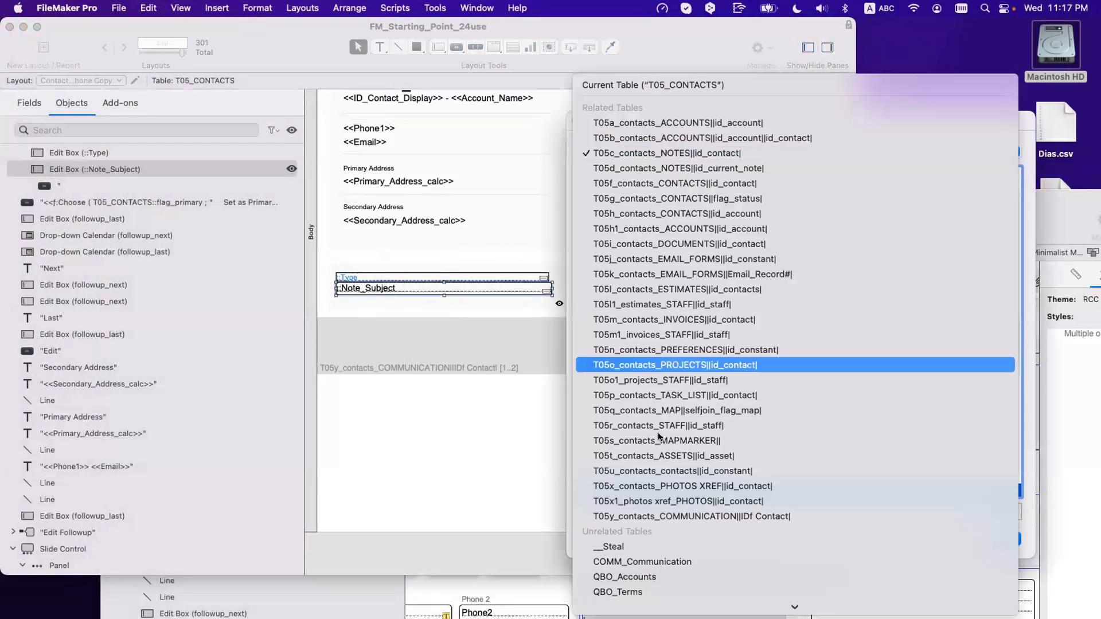
pyautogui.click(666, 512)
pyautogui.doubleClick(614, 199)
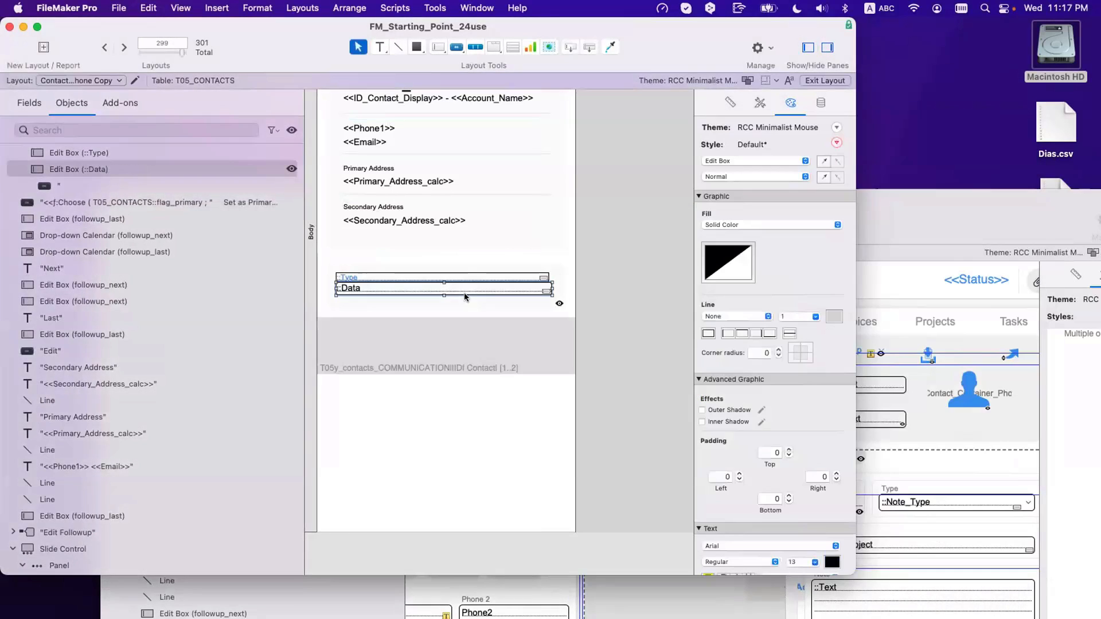
# Step: Shorten the background object and portal row to fit the fields, and move the portal up
pyautogui.click(445, 301)
pyautogui.moveTo(444, 307); pyautogui.dragTo(445, 299)
pyautogui.click(415, 285)
pyautogui.keyDown('shift'); pyautogui.click(412, 279); pyautogui.keyUp('shift')
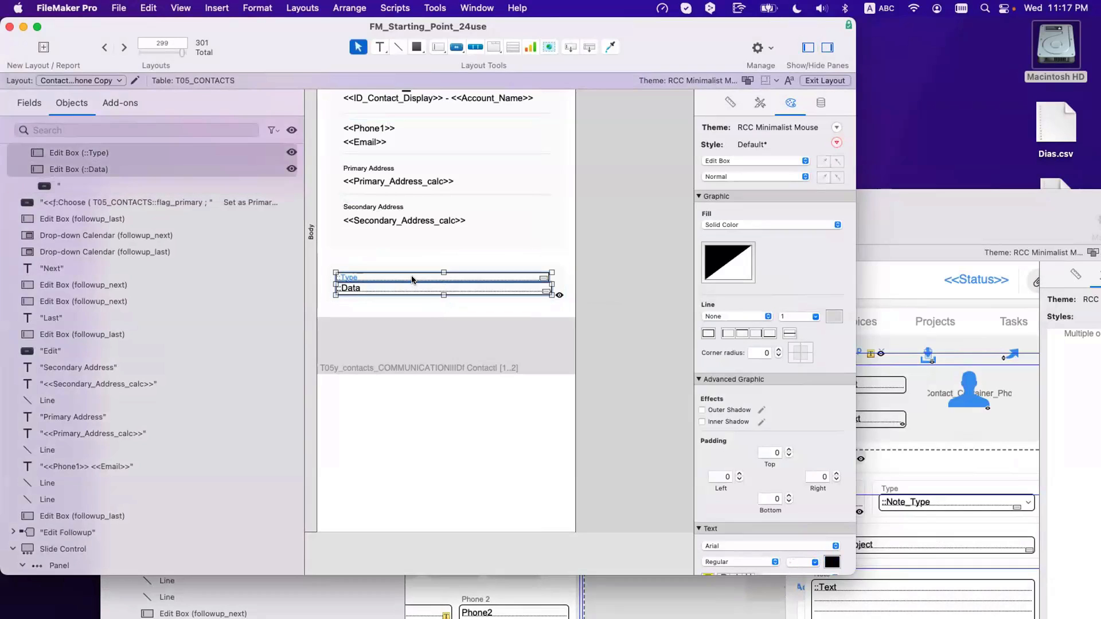
pyautogui.click(555, 295)
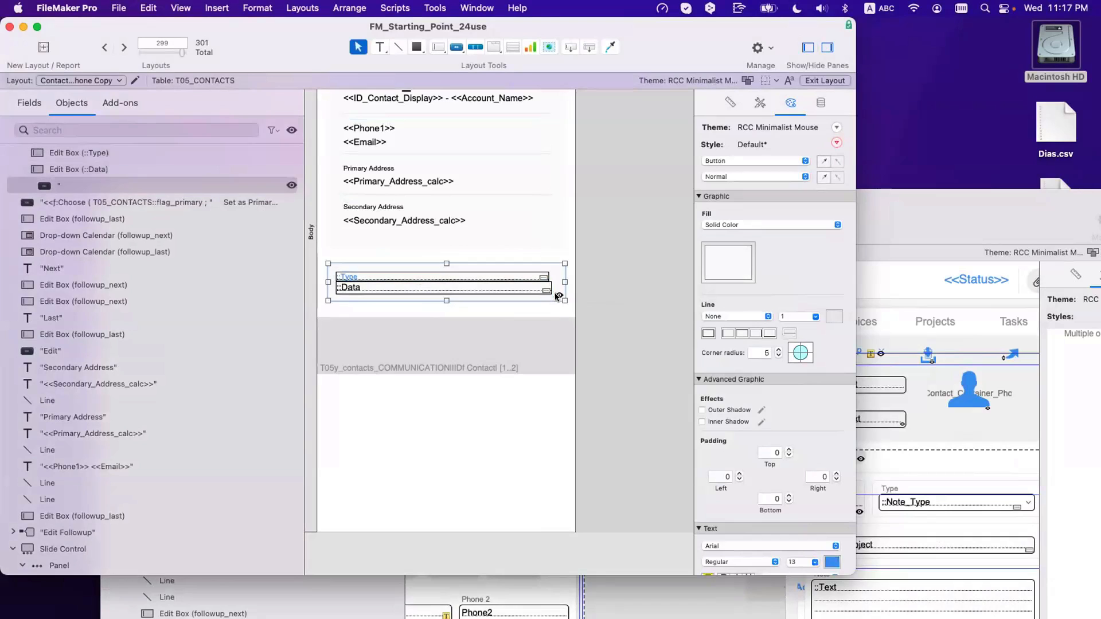
pyautogui.click(456, 312)
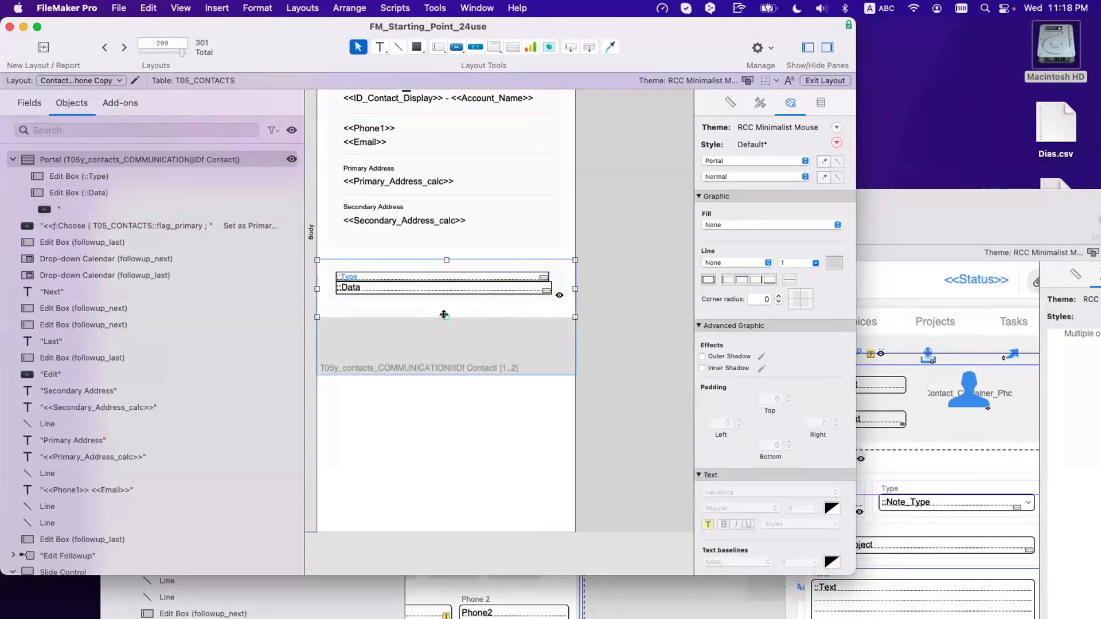
pyautogui.moveTo(444, 314)
pyautogui.mouseDown()
pyautogui.moveTo(446, 300)
pyautogui.moveTo(439, 310)
pyautogui.mouseUp()
pyautogui.click(631, 311)
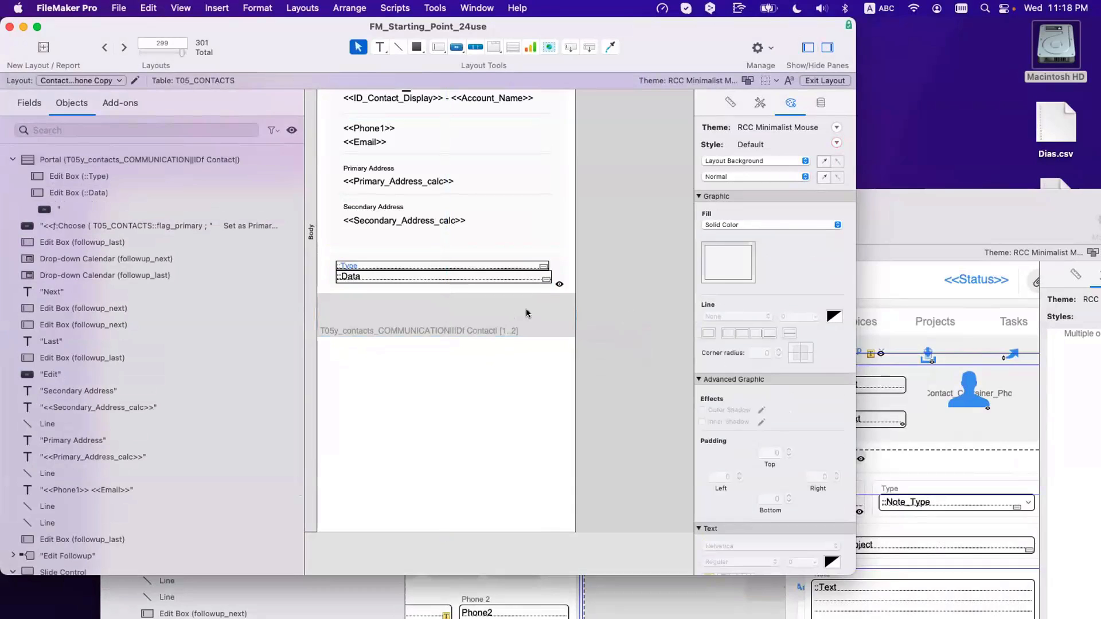
pyautogui.click(483, 310)
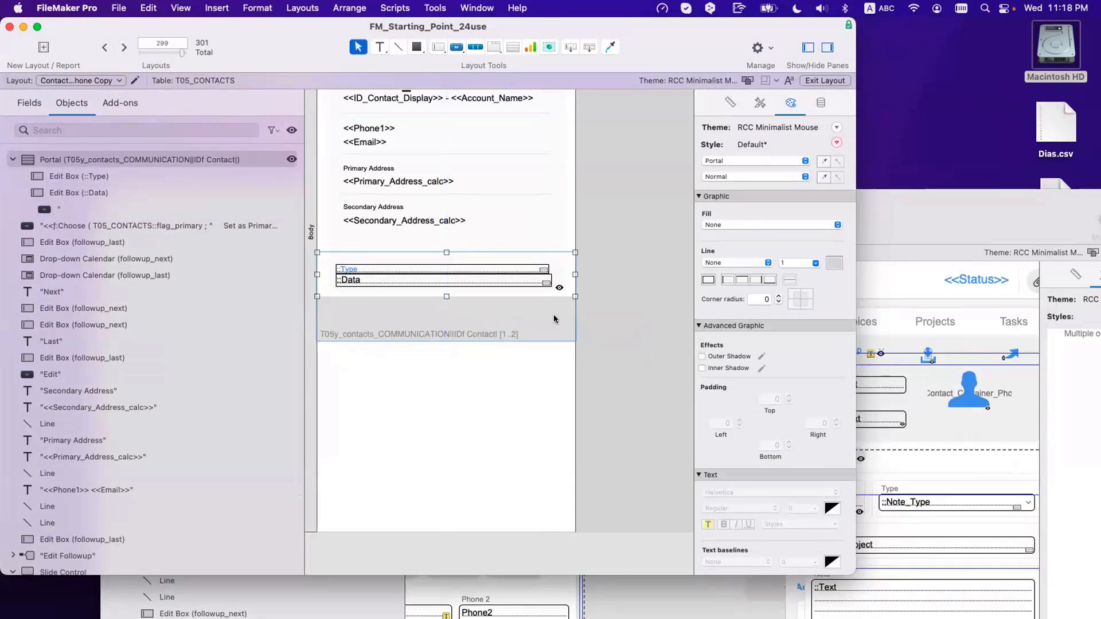
pyautogui.click(628, 309)
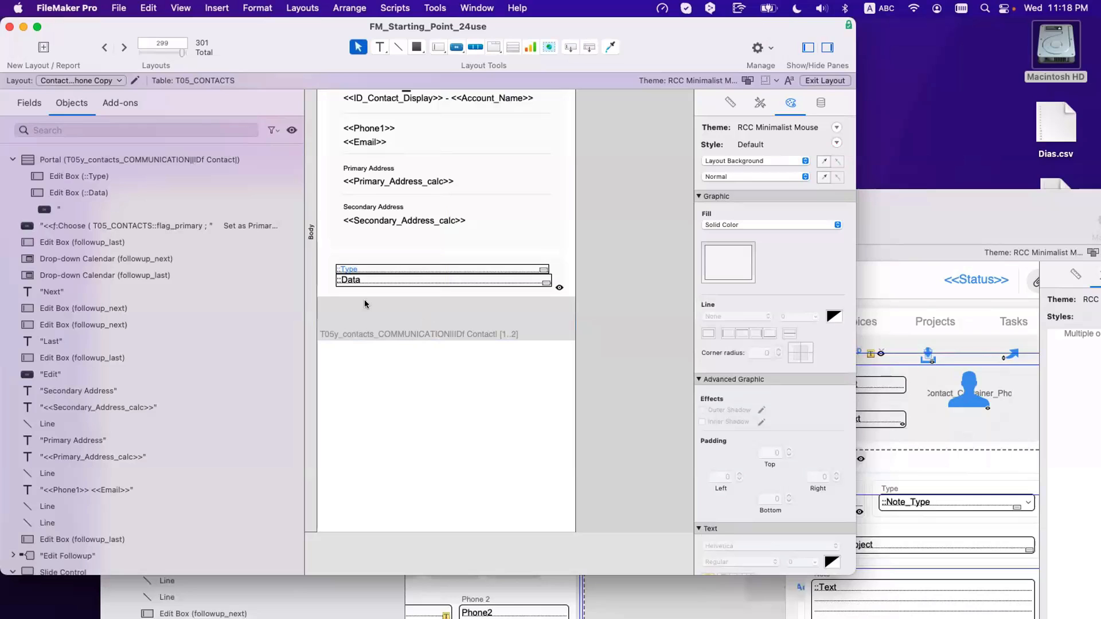
# Step: Set the portal to 5 rows with Allow vertical scrolling left unchecked
pyautogui.doubleClick(465, 301)
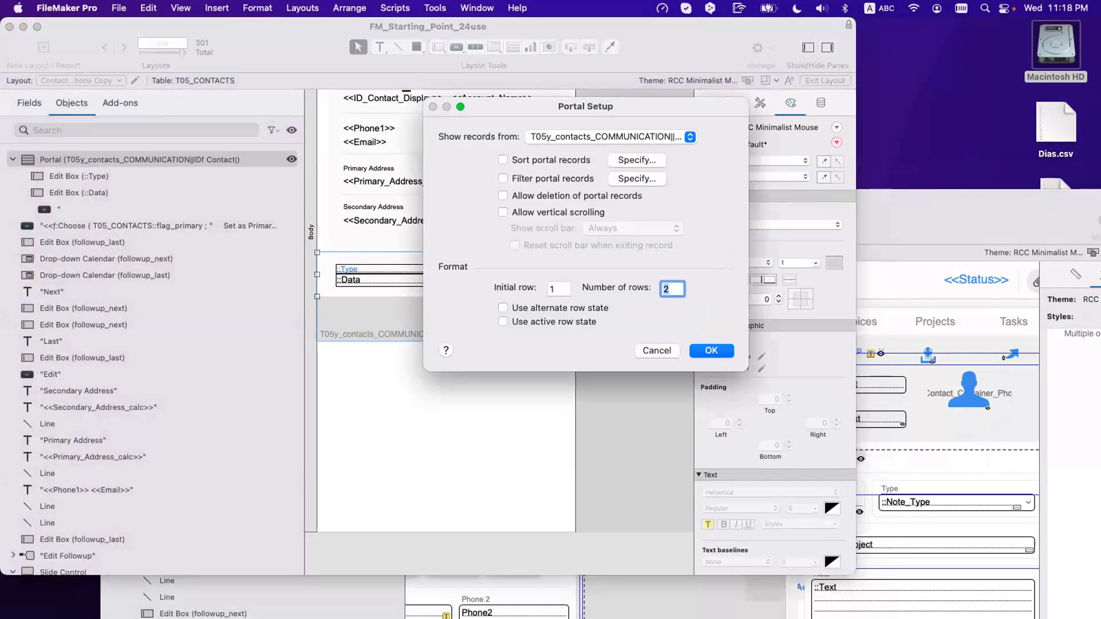
pyautogui.write('4')
pyautogui.press('Return')
pyautogui.click(624, 353)
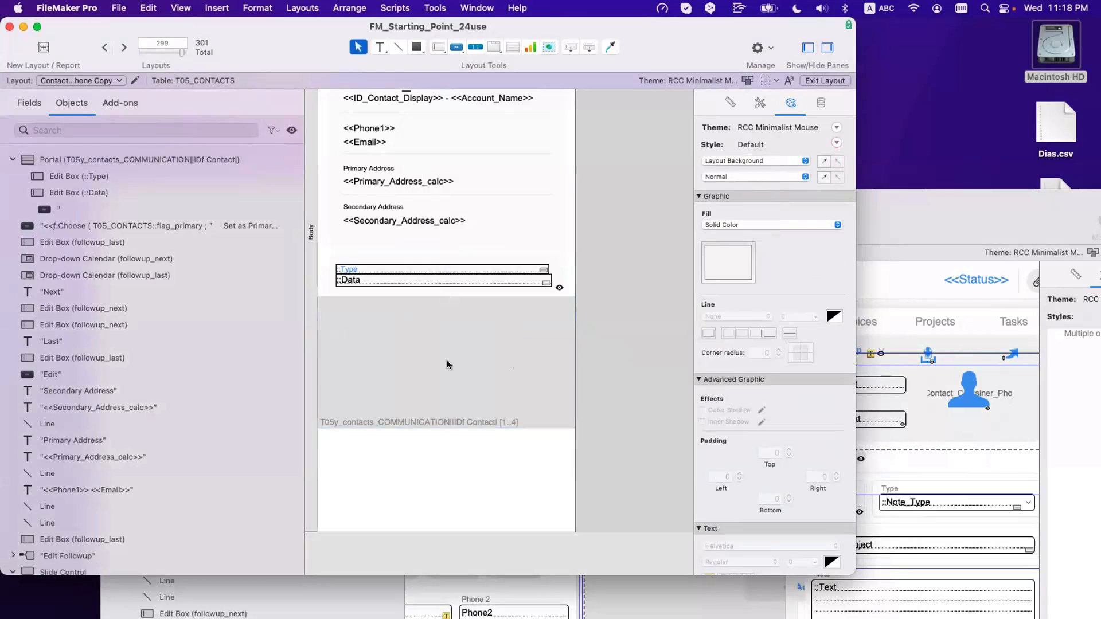
pyautogui.doubleClick(446, 360)
pyautogui.write('5')
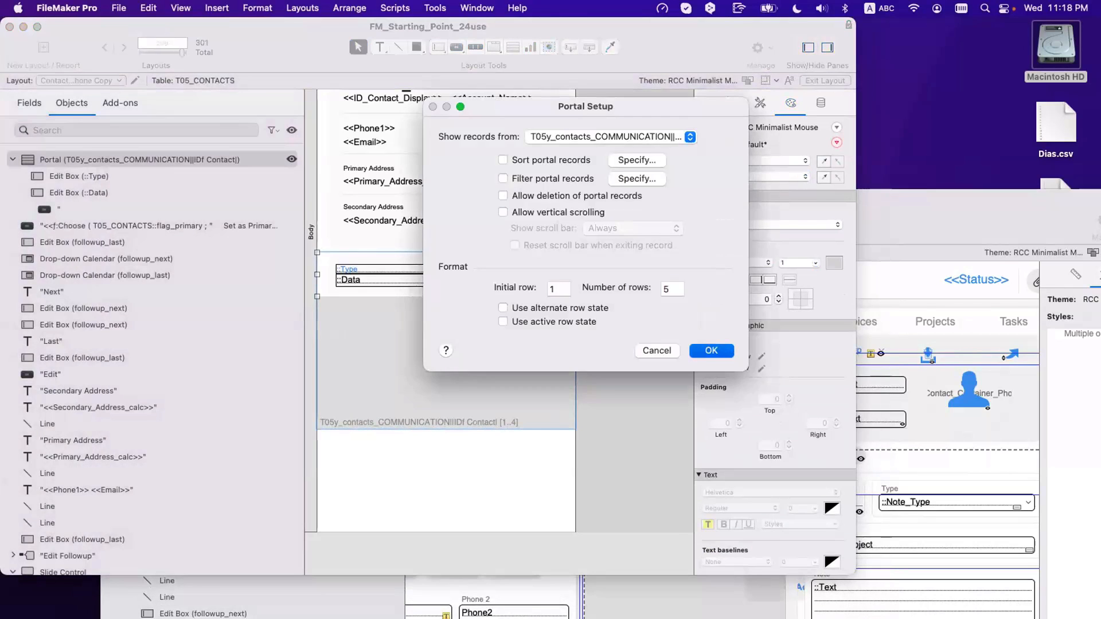
pyautogui.press('Return')
pyautogui.doubleClick(457, 364)
pyautogui.click(532, 214)
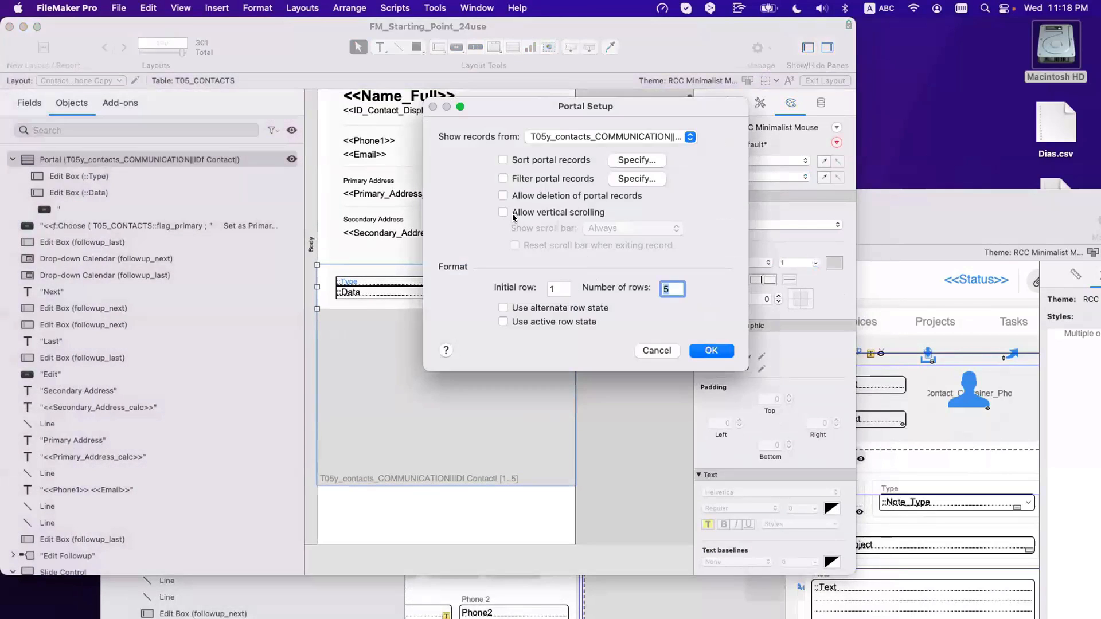
pyautogui.click(532, 213)
pyautogui.click(711, 350)
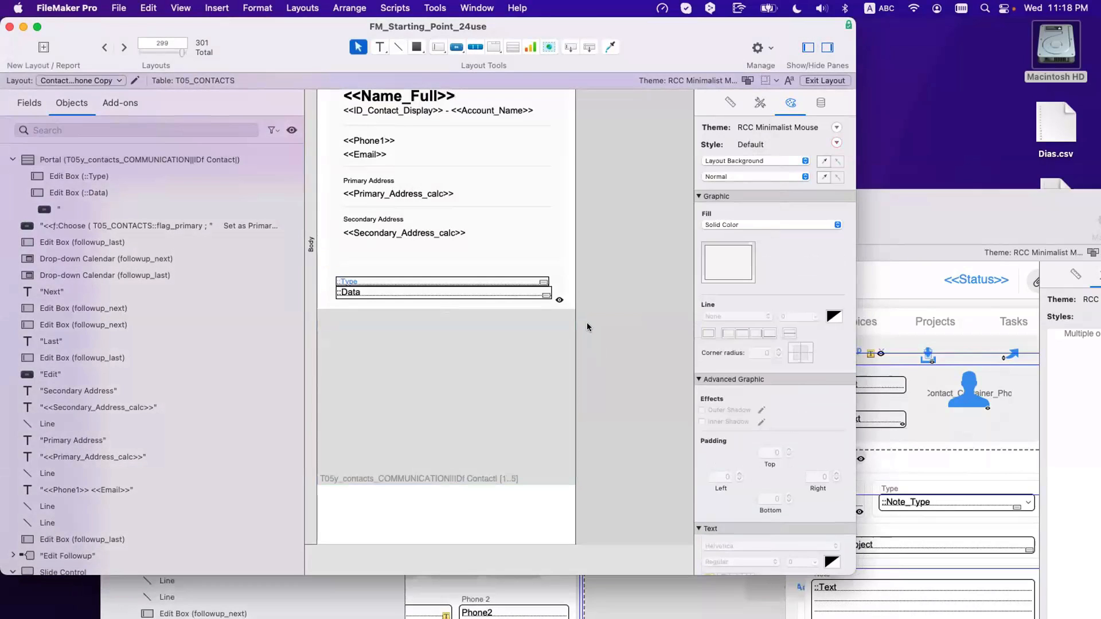
# Step: Select the Type and Data fields, save the layout, and undo a trial portal move
pyautogui.click(545, 293)
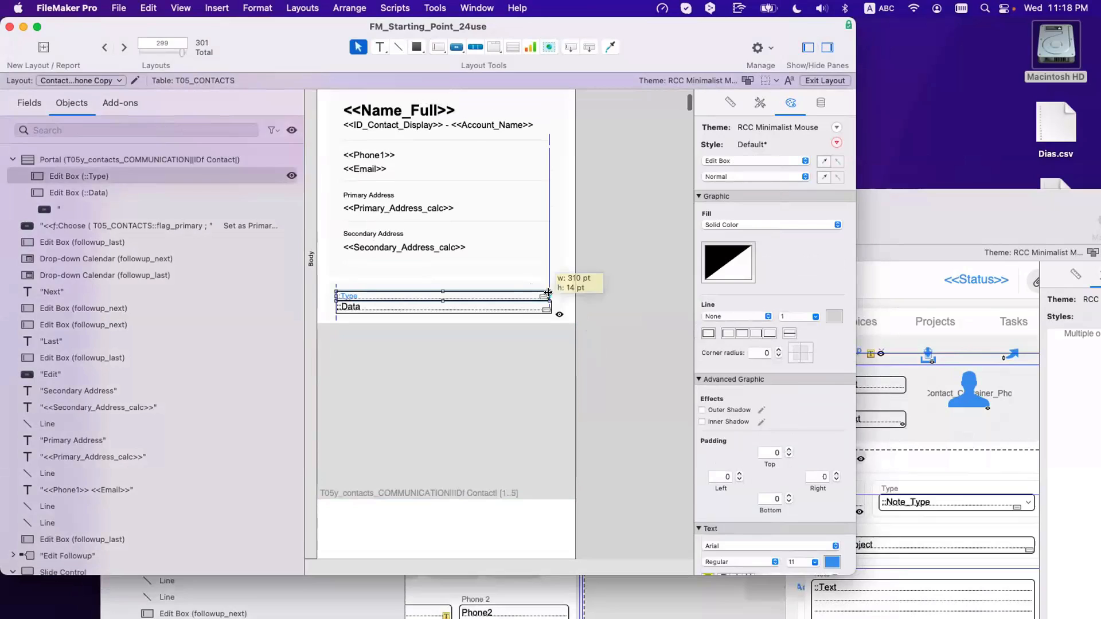
pyautogui.click(555, 299)
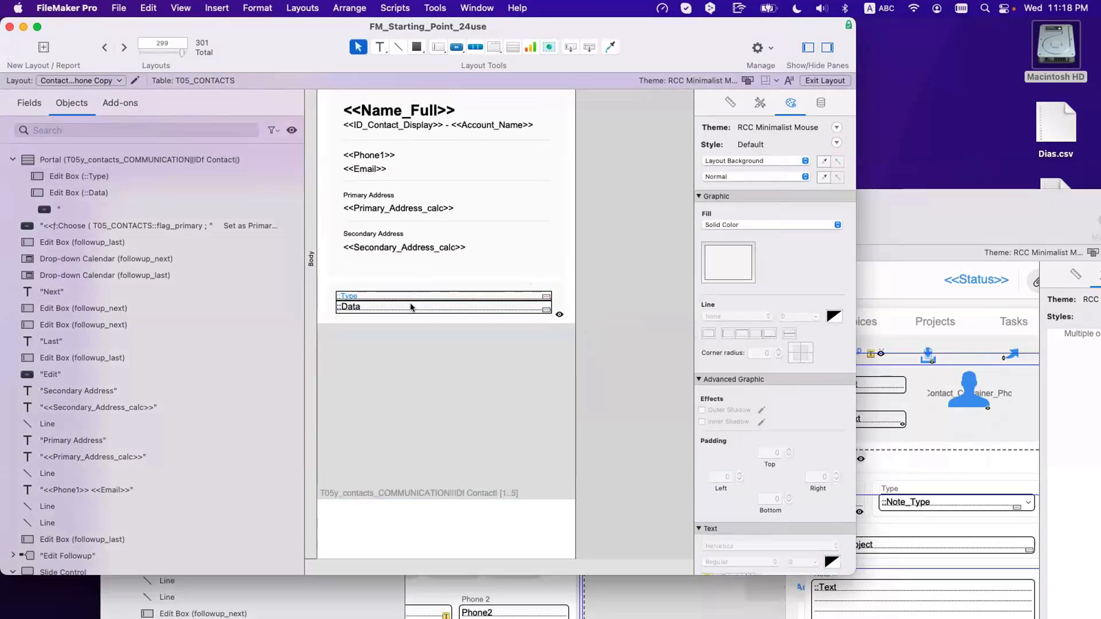
pyautogui.click(466, 309)
pyautogui.keyDown('shift'); pyautogui.click(546, 297); pyautogui.keyUp('shift')
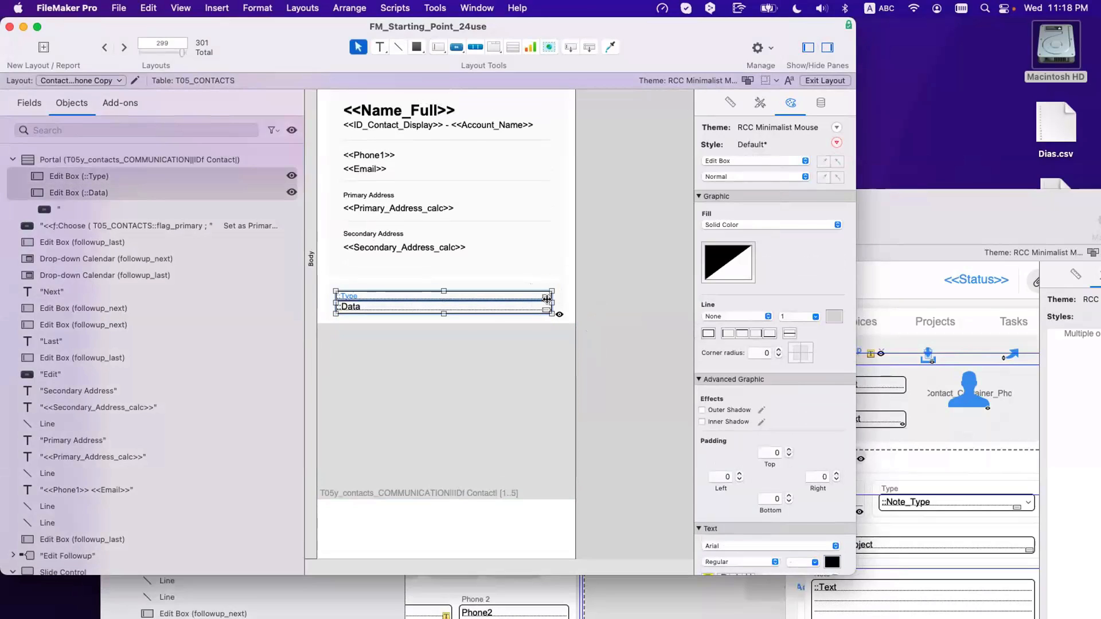
pyautogui.press('super+s')
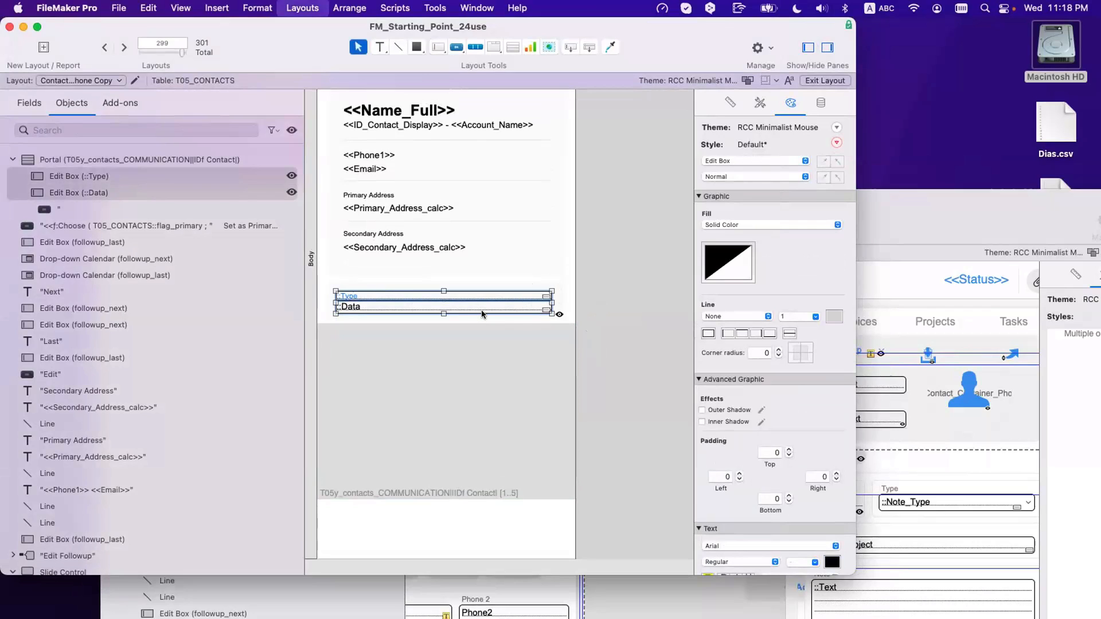
pyautogui.moveTo(456, 358); pyautogui.dragTo(456, 376)
pyautogui.press('super+z')
pyautogui.click(631, 362)
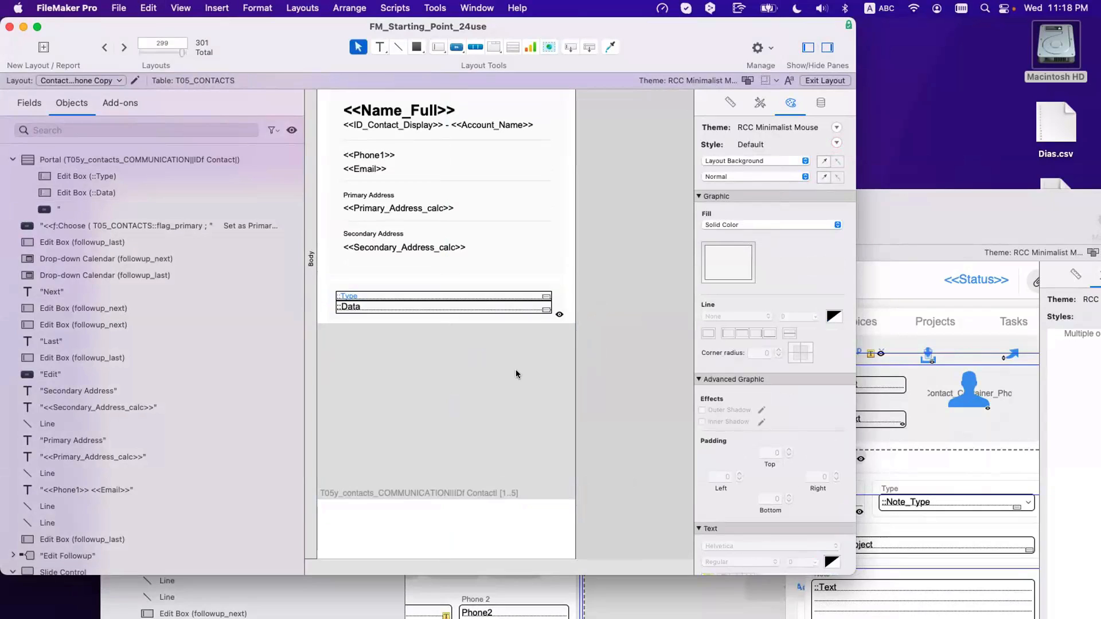
pyautogui.scroll(-2, 515, 373)
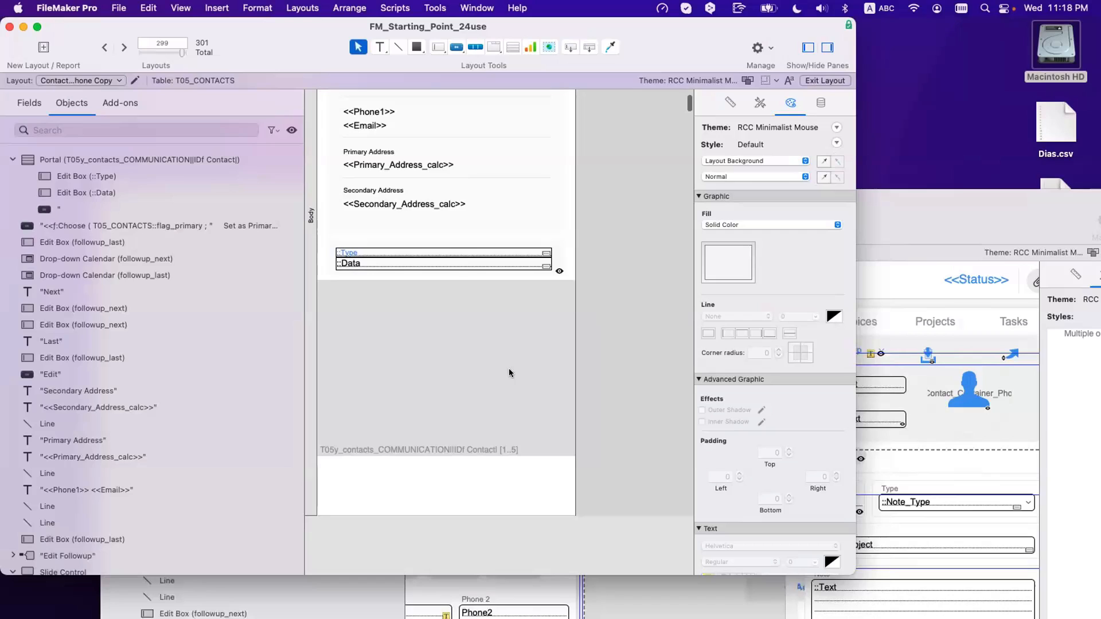
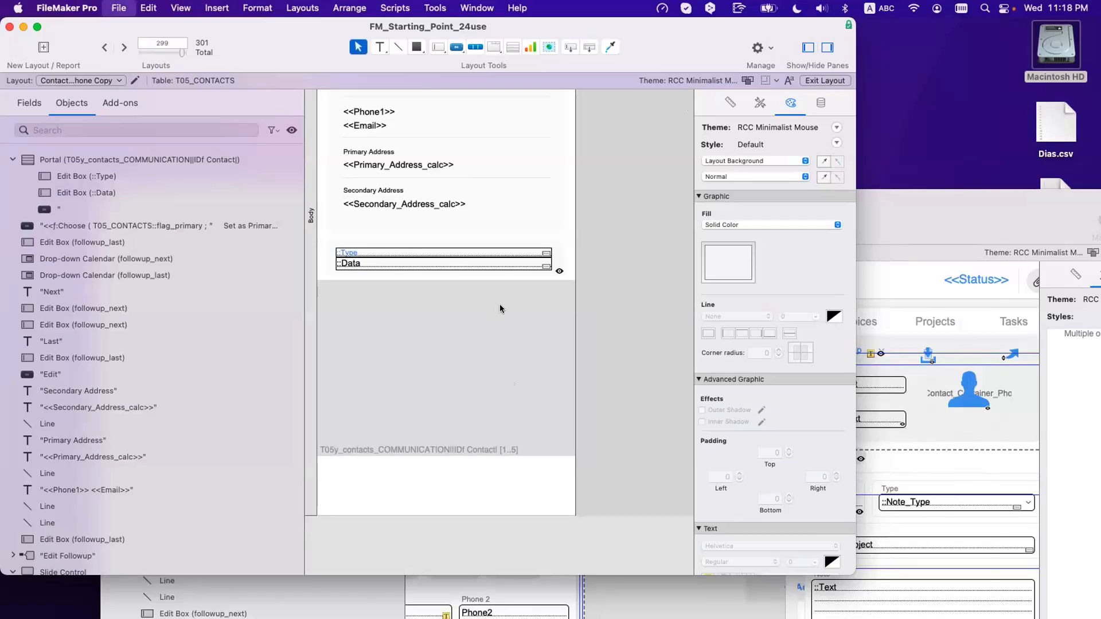
# Step: Enable 'Allow creation of records' on the T05y_contacts_COMMUNICATION relationship and close Manage Database
pyautogui.press('super+shift+d')
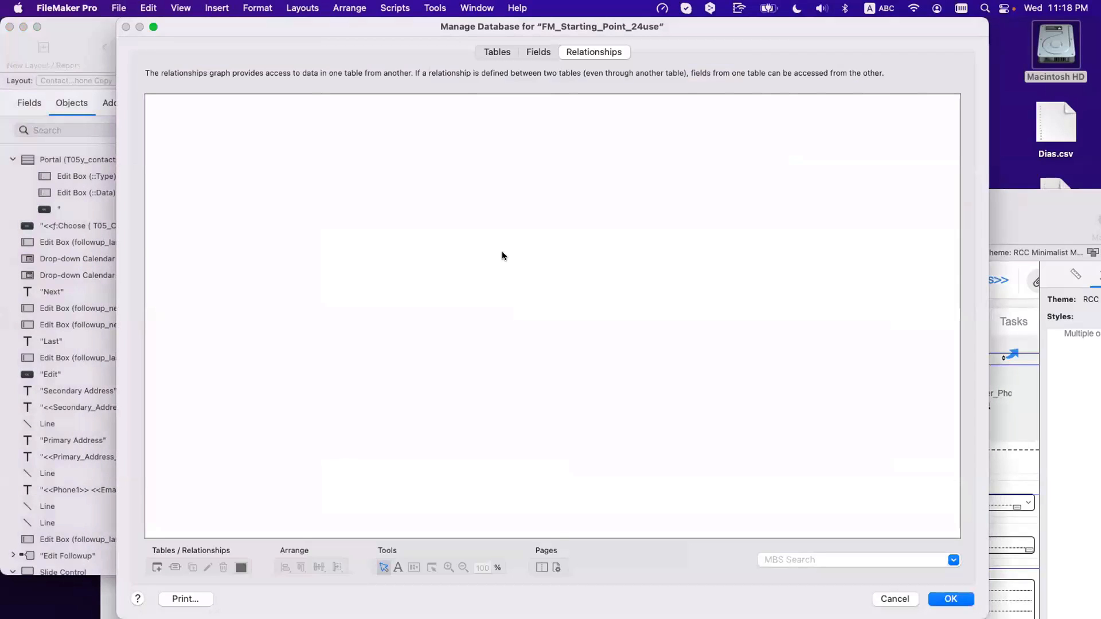
pyautogui.scroll(-10, 460, 295)
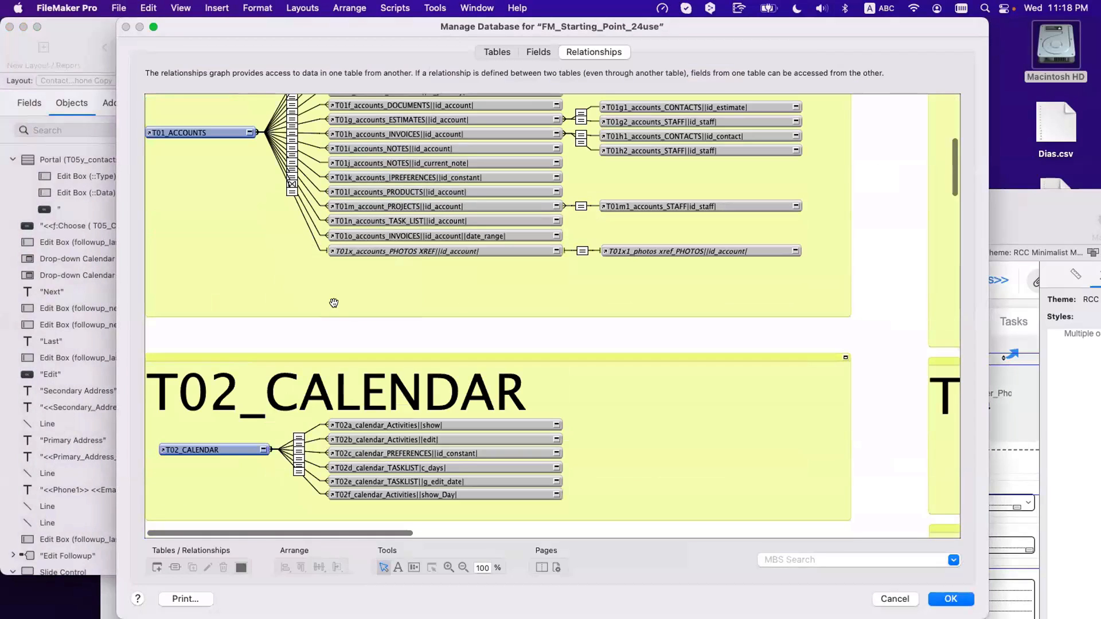
pyautogui.scroll(-15, 334, 303)
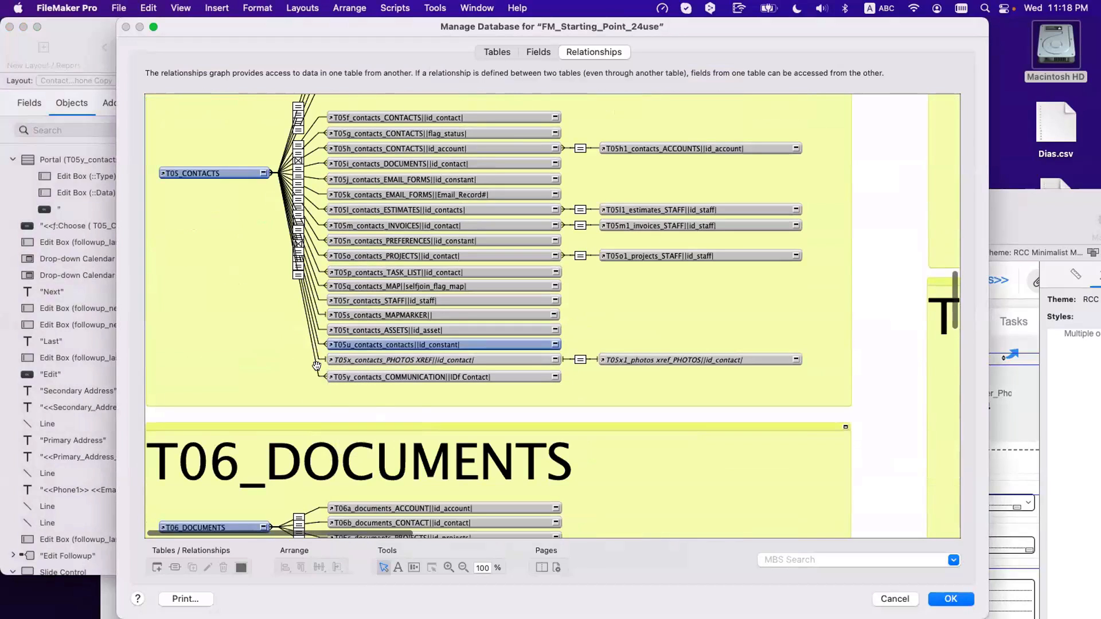
pyautogui.doubleClick(316, 366)
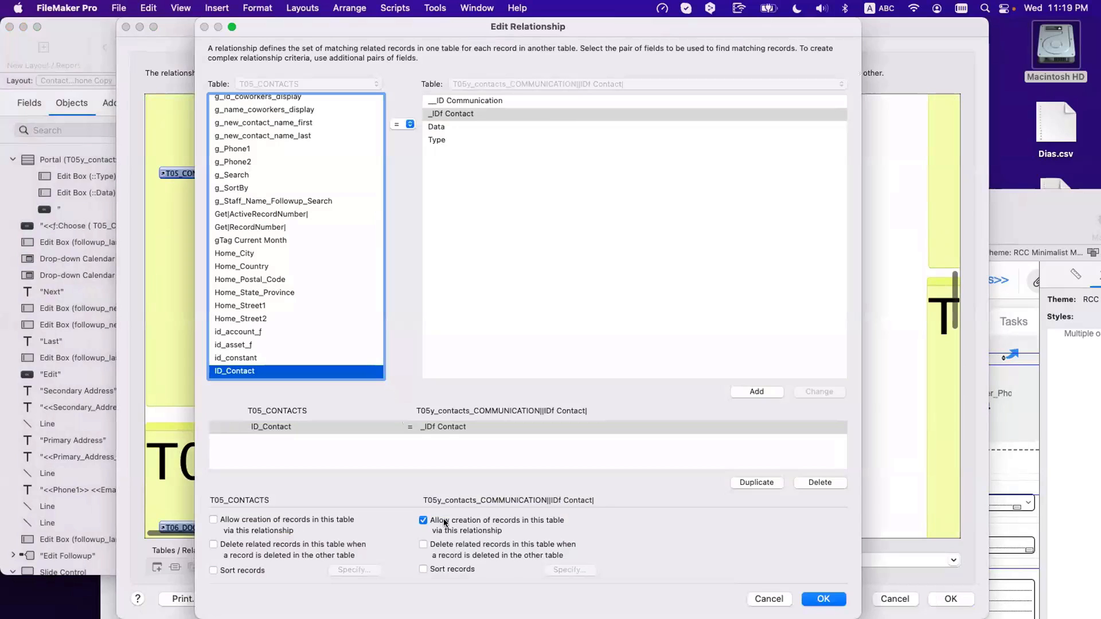
pyautogui.click(832, 599)
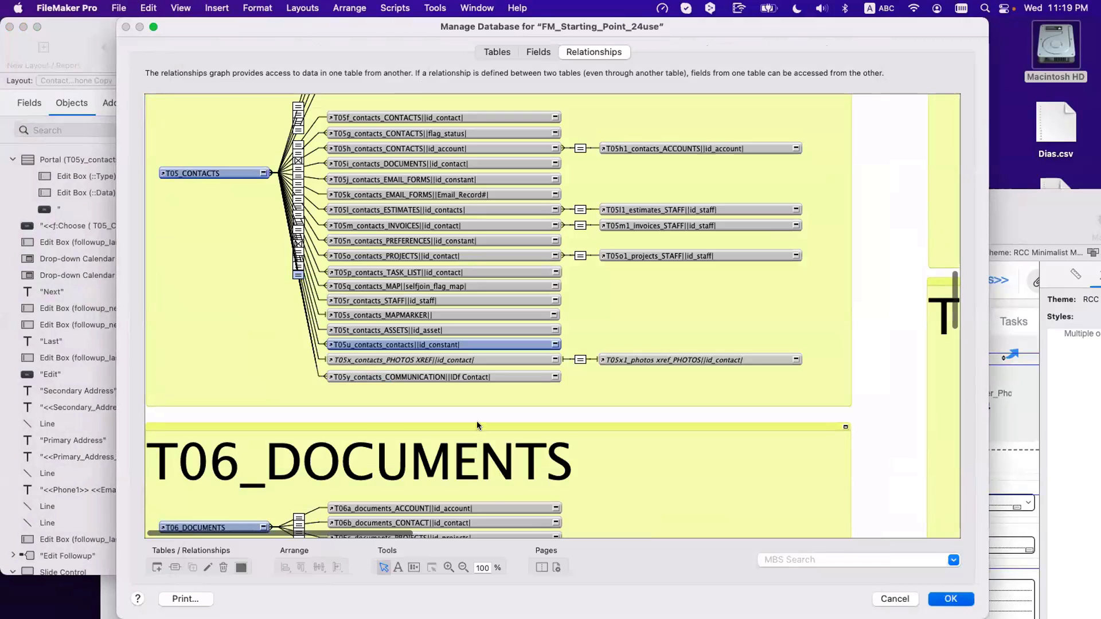
pyautogui.press('Return')
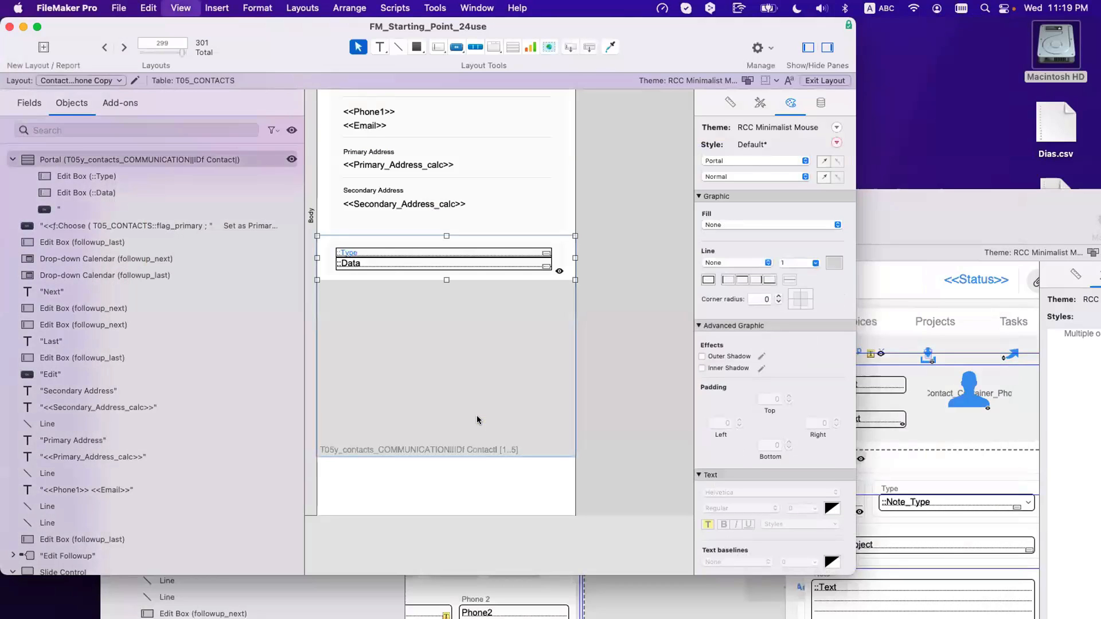
# Step: Preview the contact layout in Browse mode and widen the window to test stretching
pyautogui.press('super+b')
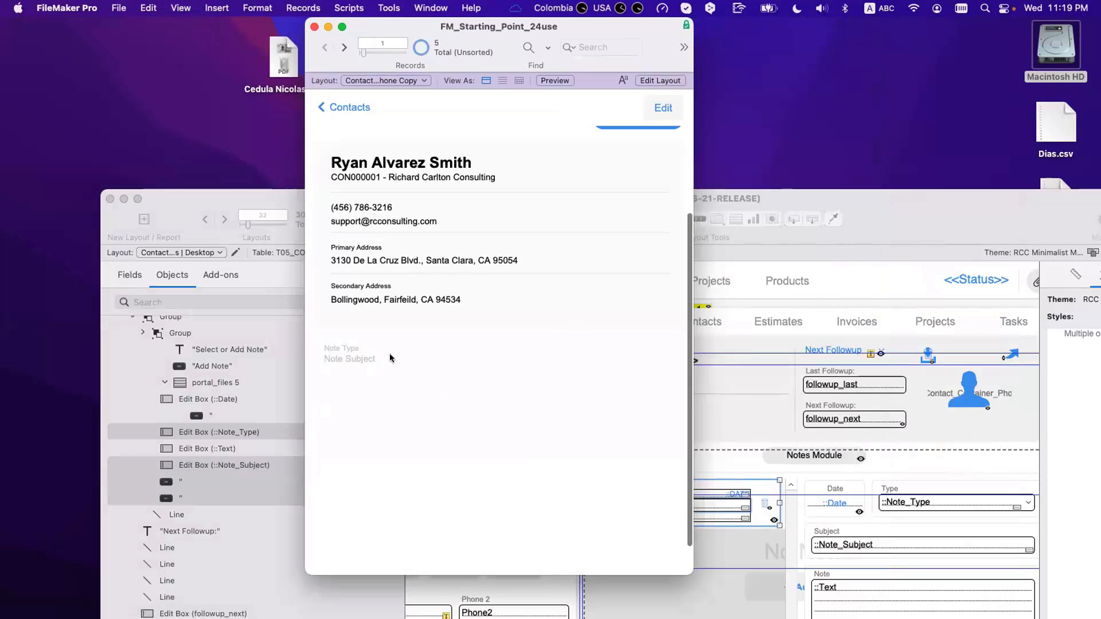
pyautogui.moveTo(413, 28); pyautogui.dragTo(238, 28)
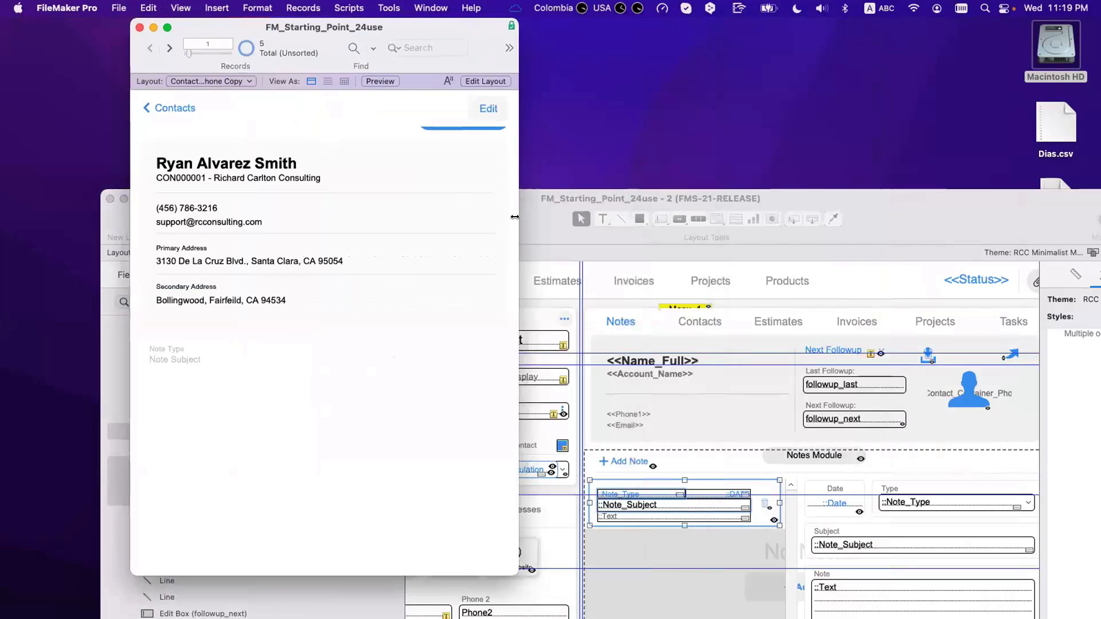
pyautogui.moveTo(518, 217); pyautogui.dragTo(640, 222)
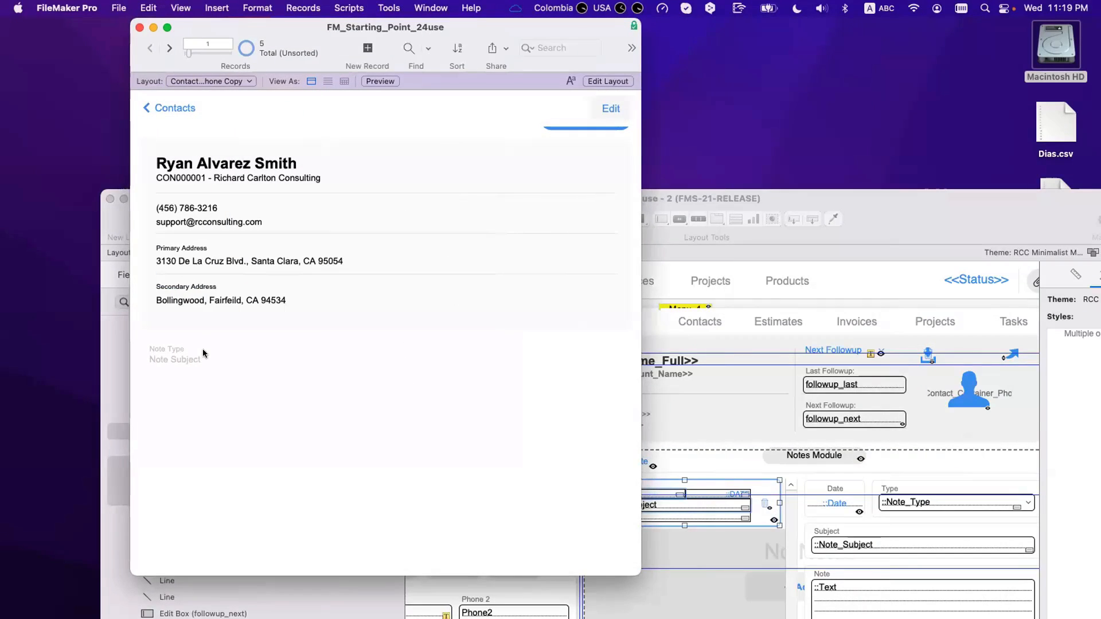
pyautogui.press('super+l')
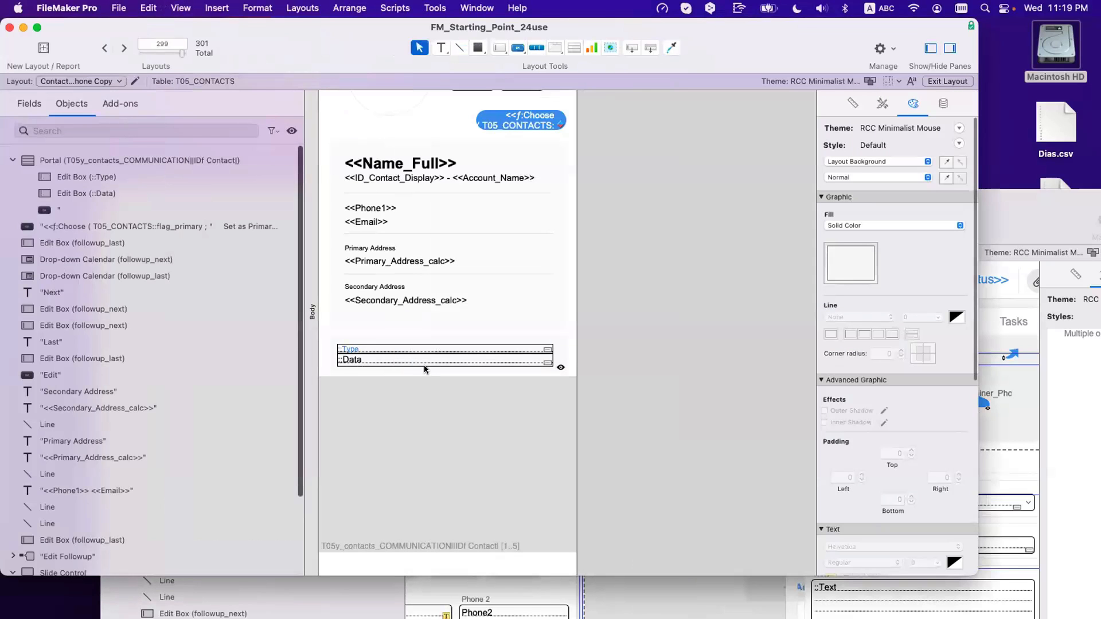
# Step: Lock the right Autosizing anchor on the object wrapping the communication portal
pyautogui.click(424, 364)
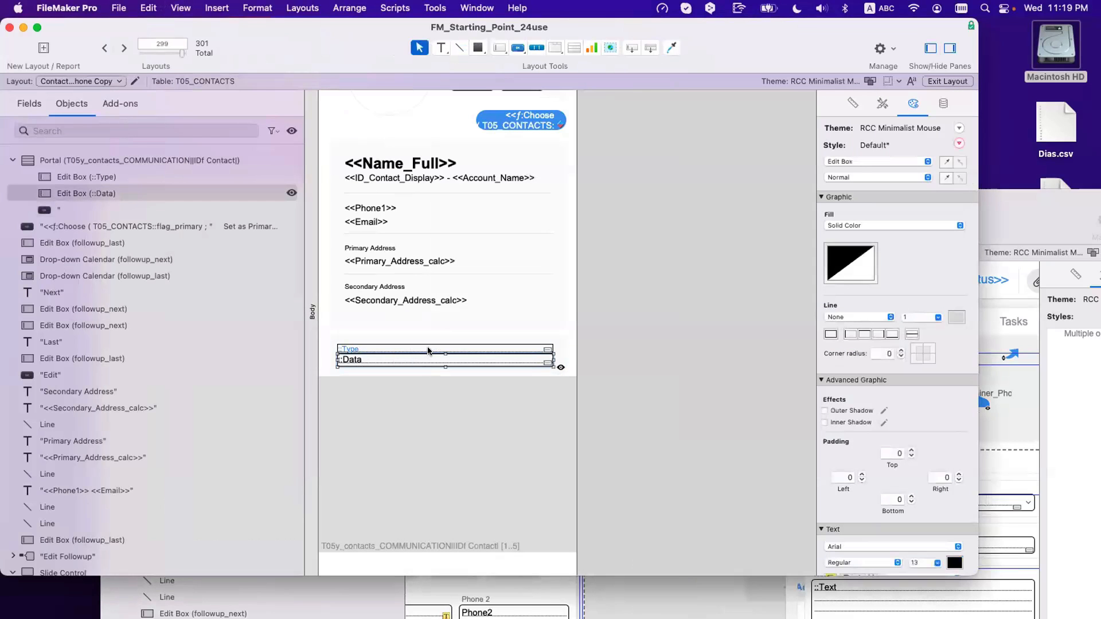
pyautogui.keyDown('shift'); pyautogui.click(430, 351); pyautogui.keyUp('shift')
pyautogui.click(853, 104)
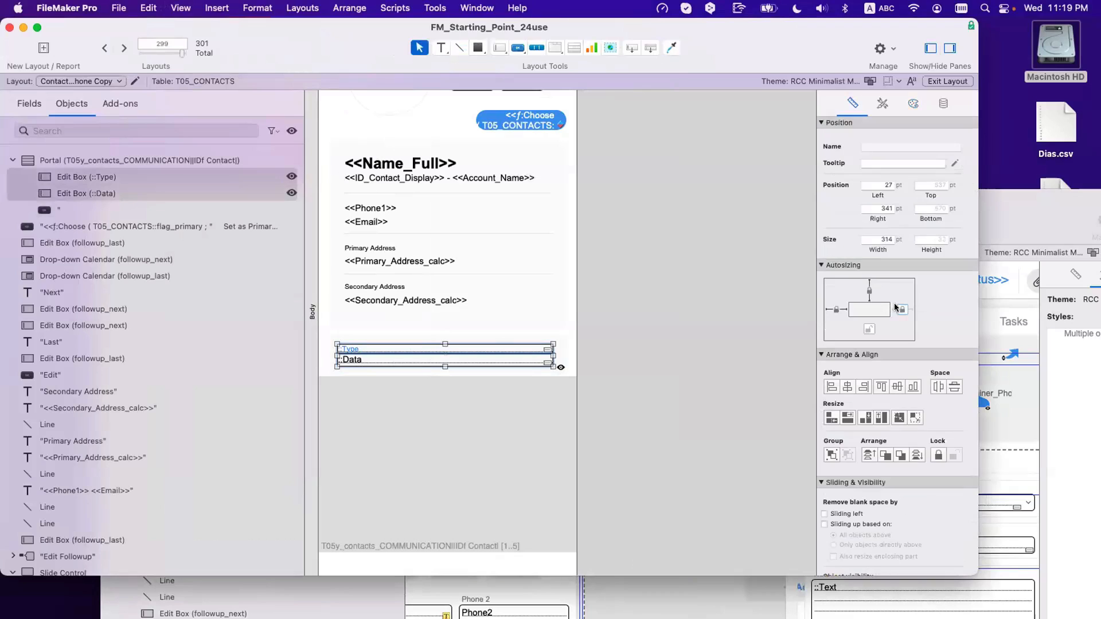
pyautogui.click(376, 372)
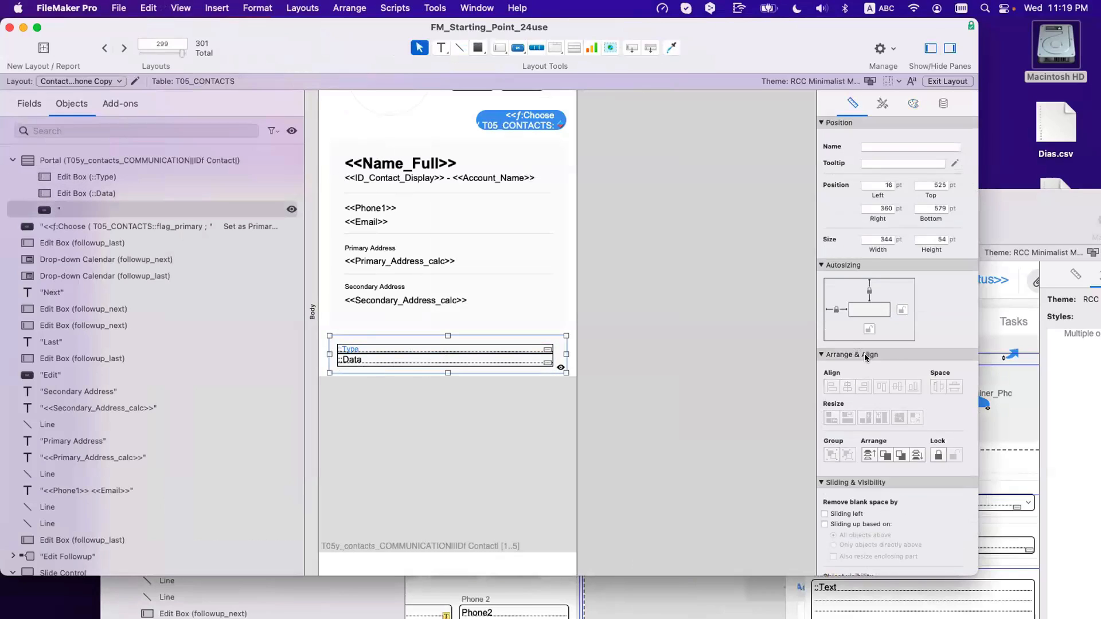
pyautogui.click(903, 310)
pyautogui.click(657, 425)
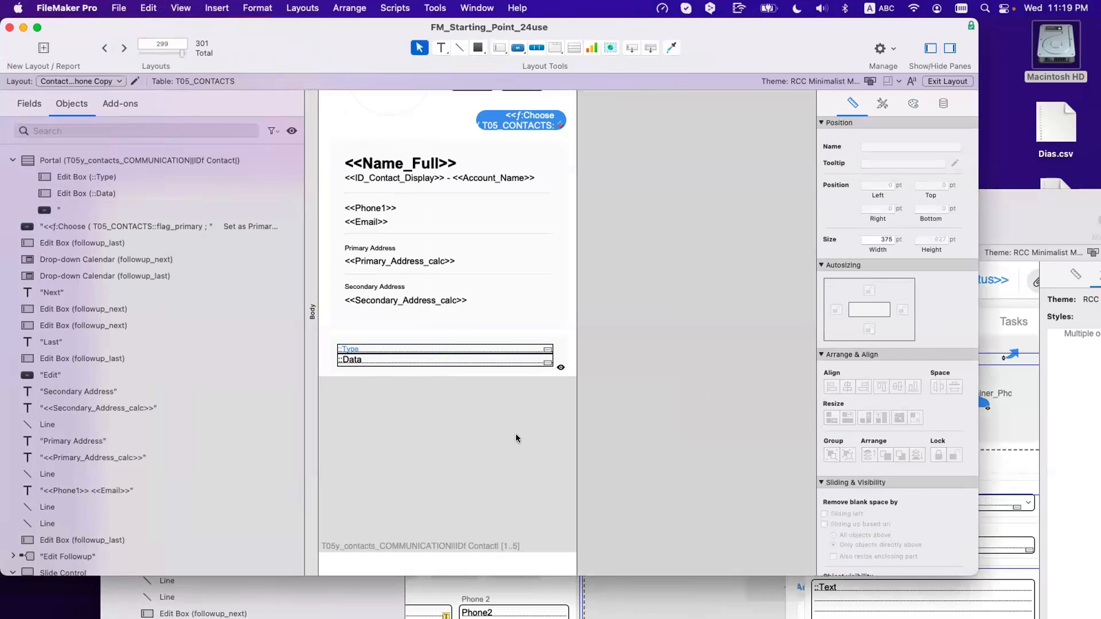
pyautogui.click(515, 434)
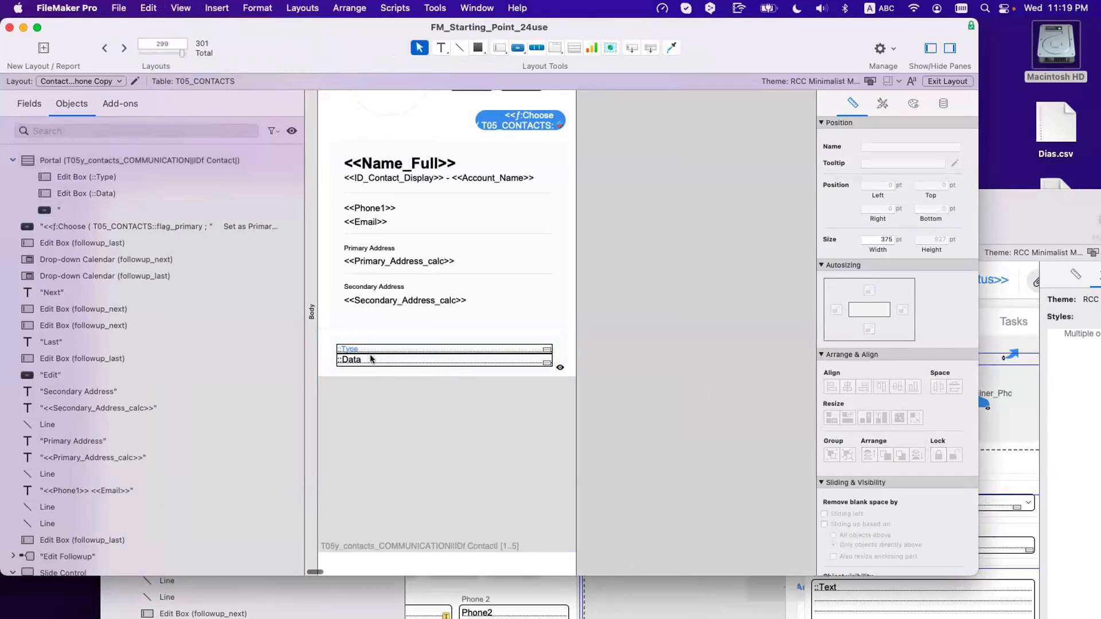
pyautogui.hscroll(1, 372, 359)
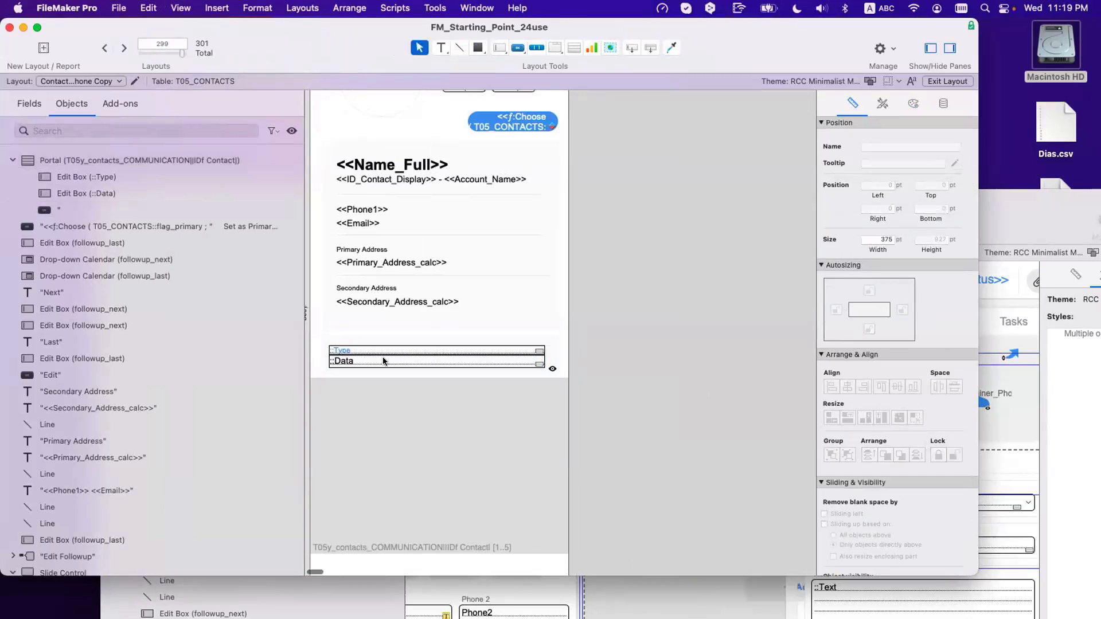
pyautogui.hscroll(-1, 383, 361)
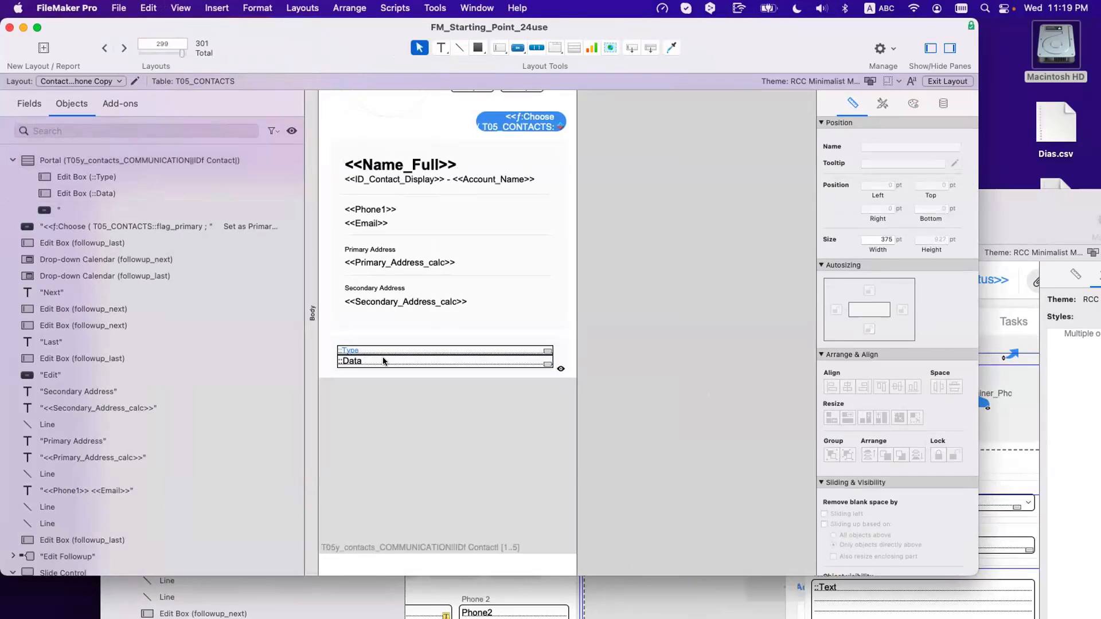
pyautogui.click(429, 8)
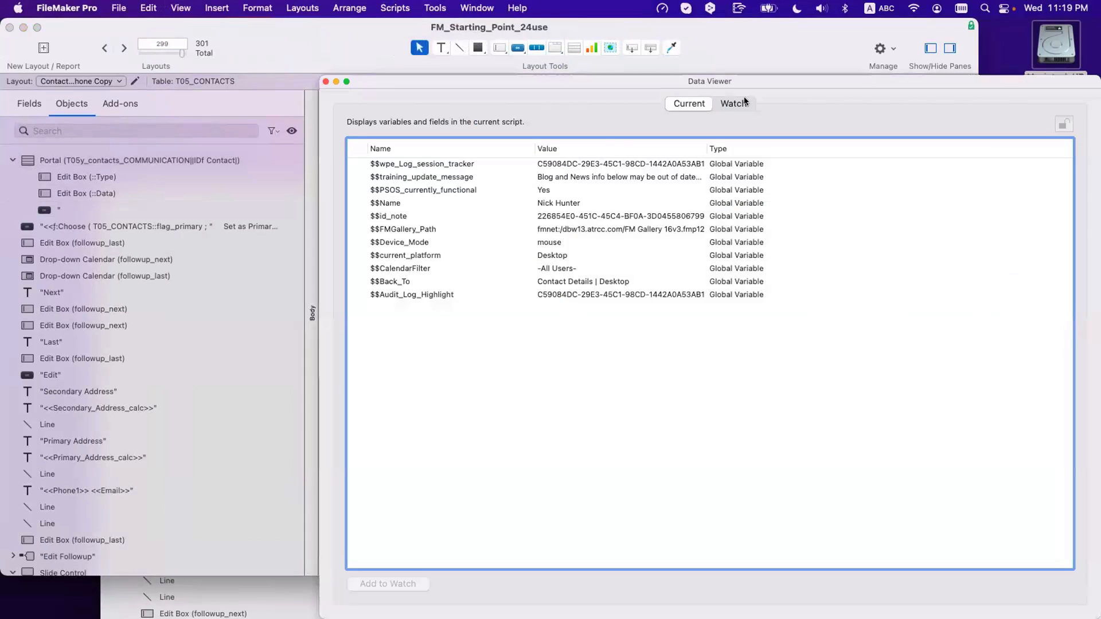
pyautogui.click(738, 103)
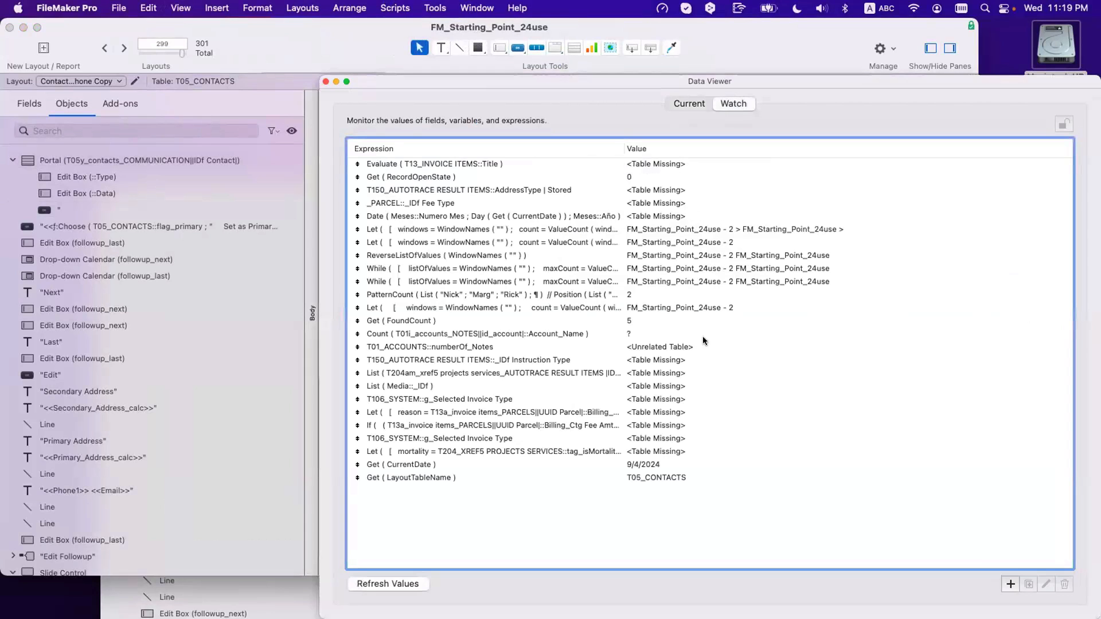
pyautogui.click(1008, 583)
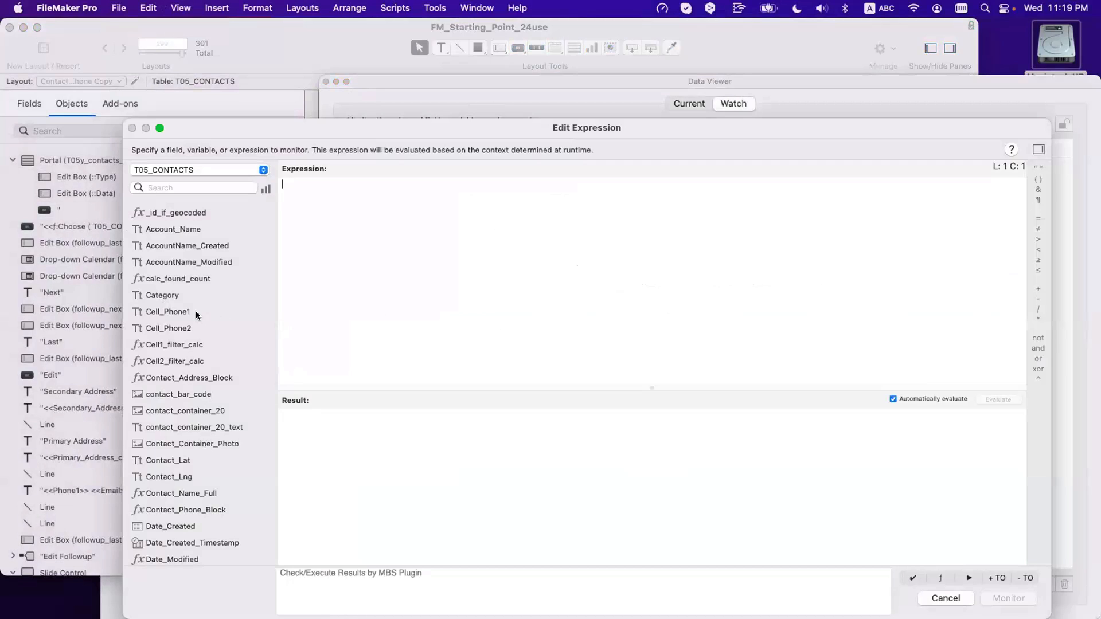
pyautogui.scroll(-10, 196, 315)
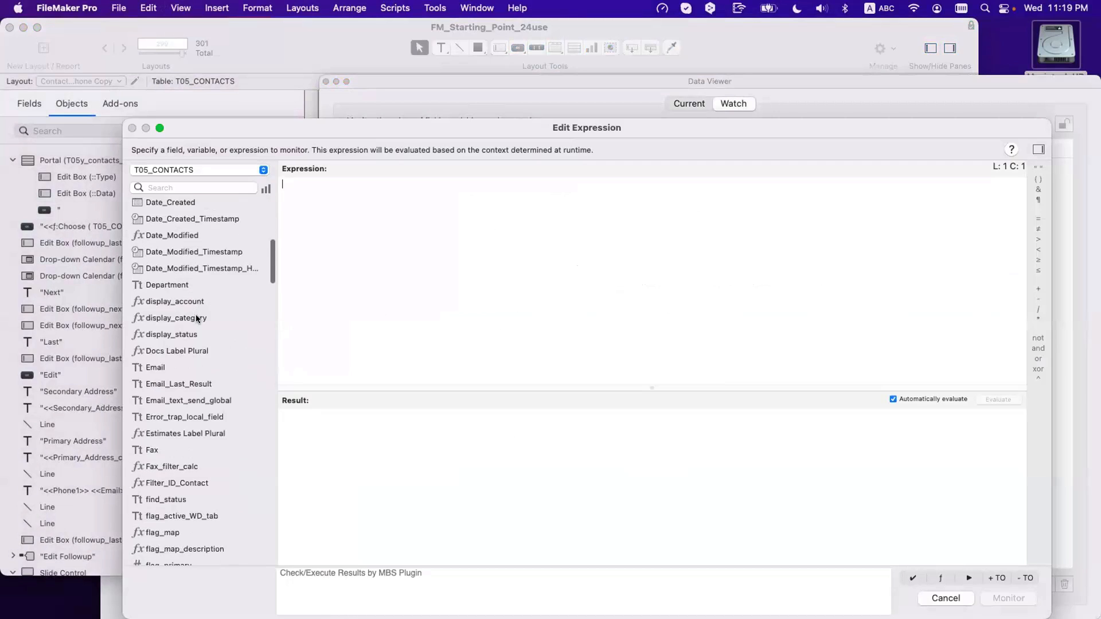
pyautogui.scroll(-15, 196, 319)
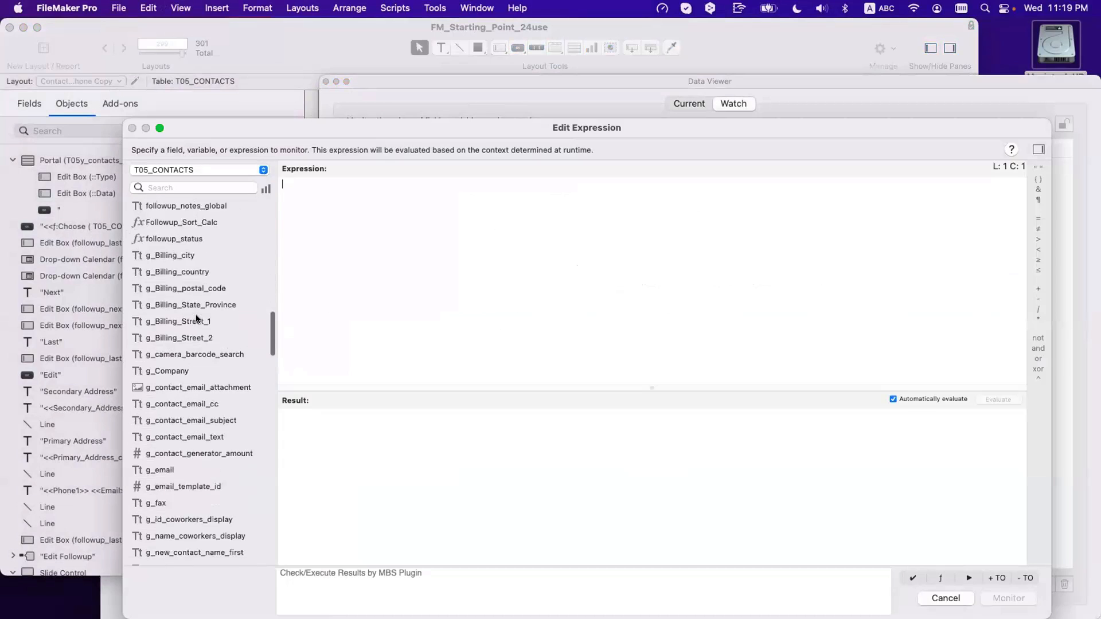
pyautogui.scroll(-10, 196, 319)
pyautogui.doubleClick(183, 508)
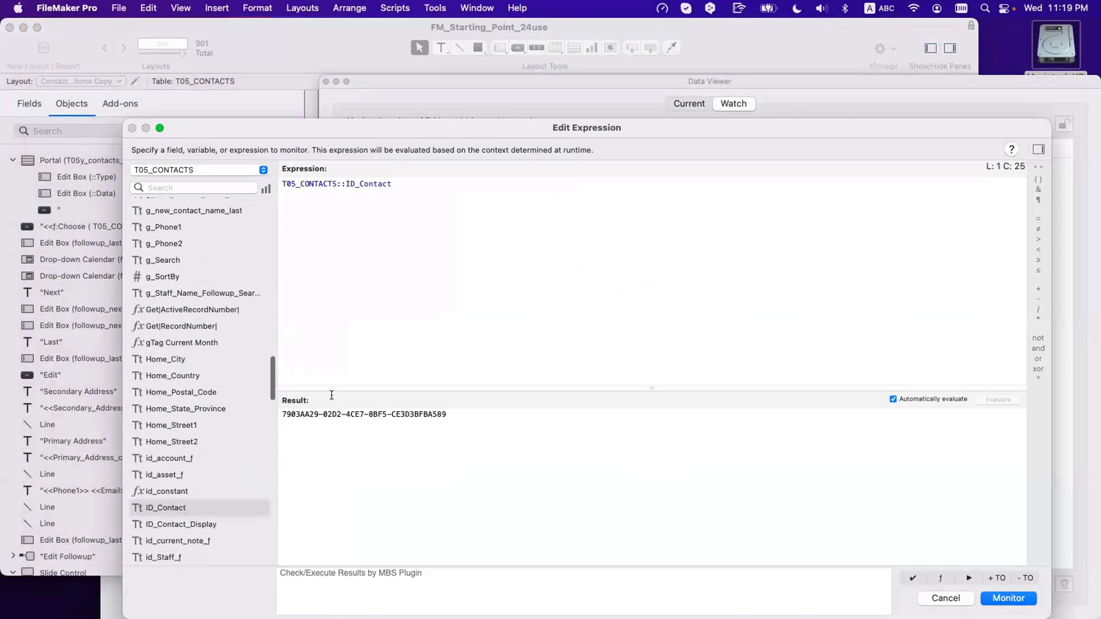
pyautogui.moveTo(331, 395); pyautogui.dragTo(447, 425)
pyautogui.press('super+c')
pyautogui.press('Return')
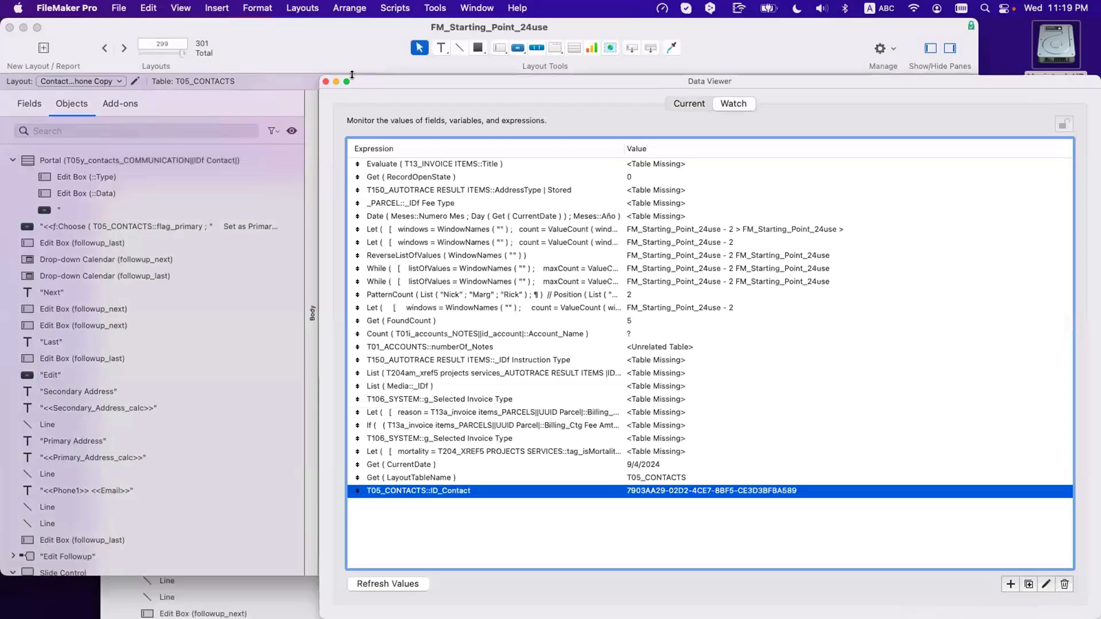
pyautogui.click(325, 82)
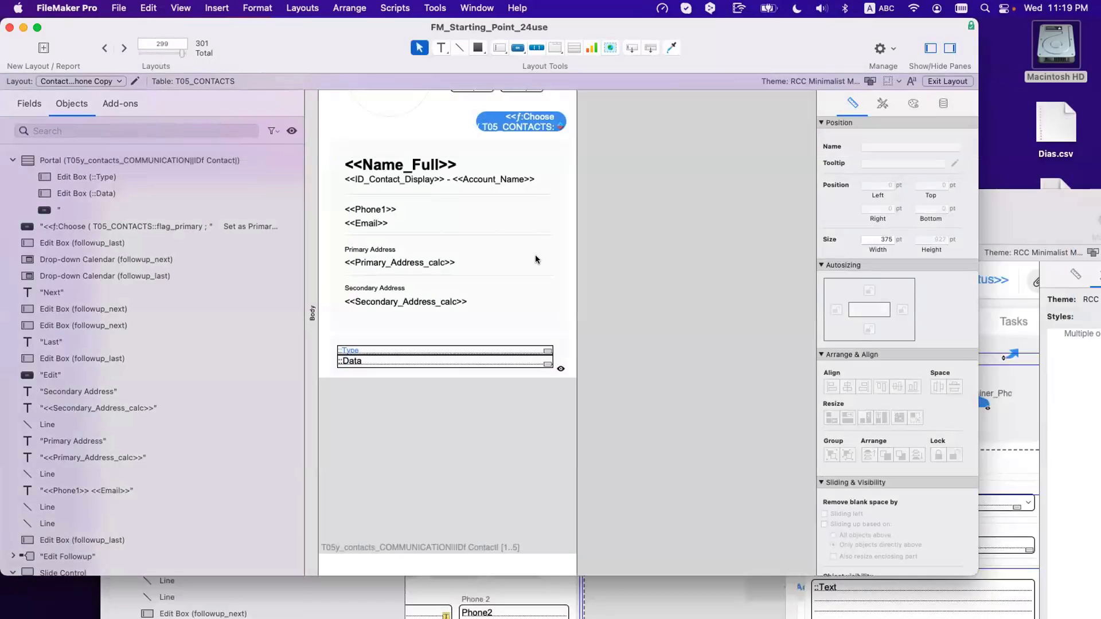
pyautogui.press('super+shift+l')
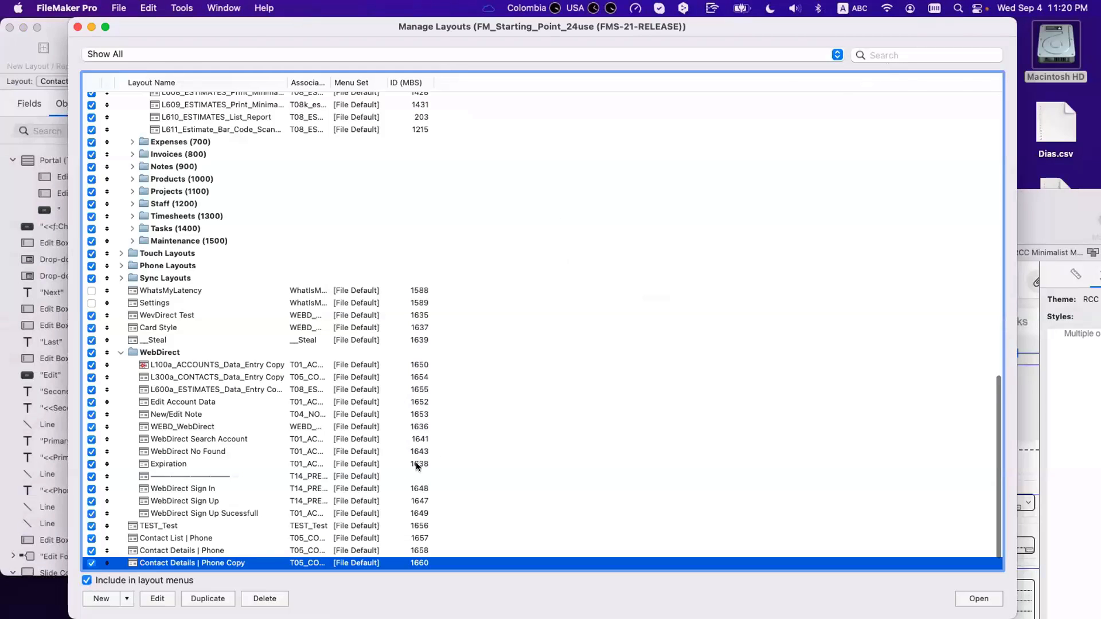
# Step: Open the COMM_Communication layout in a new window and create a new communication record
pyautogui.scroll(-2, 415, 462)
pyautogui.click(971, 566)
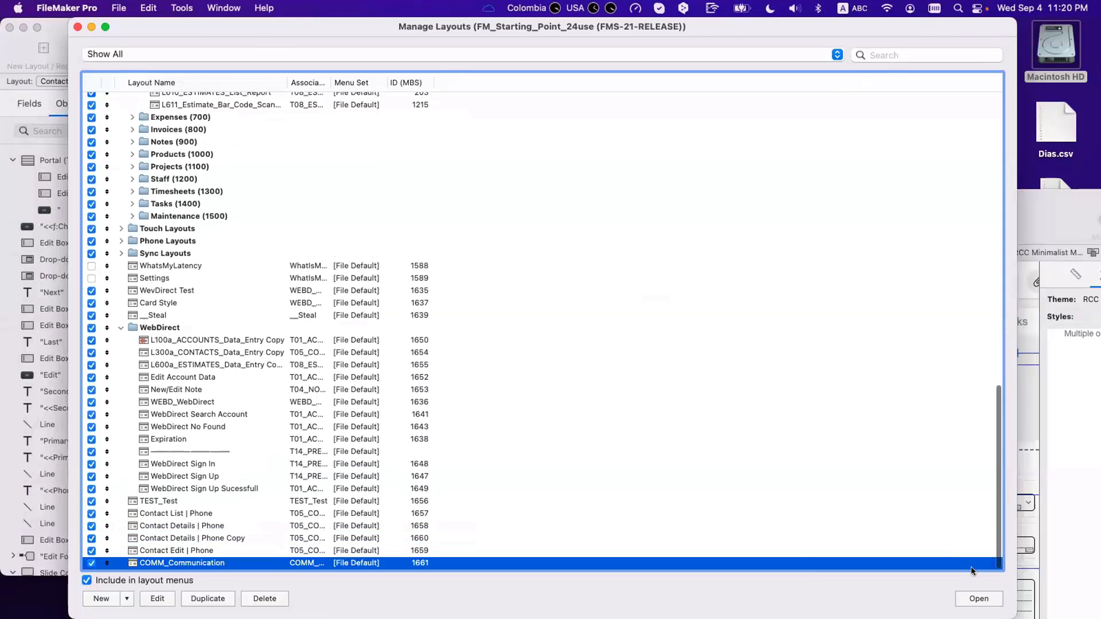
pyautogui.click(981, 599)
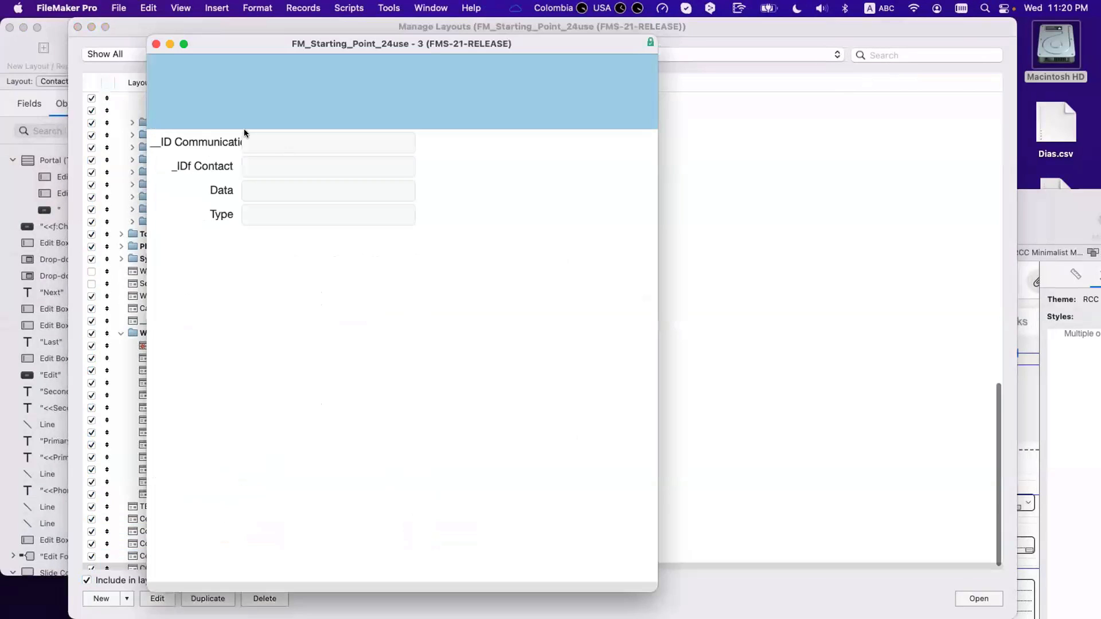
pyautogui.click(77, 27)
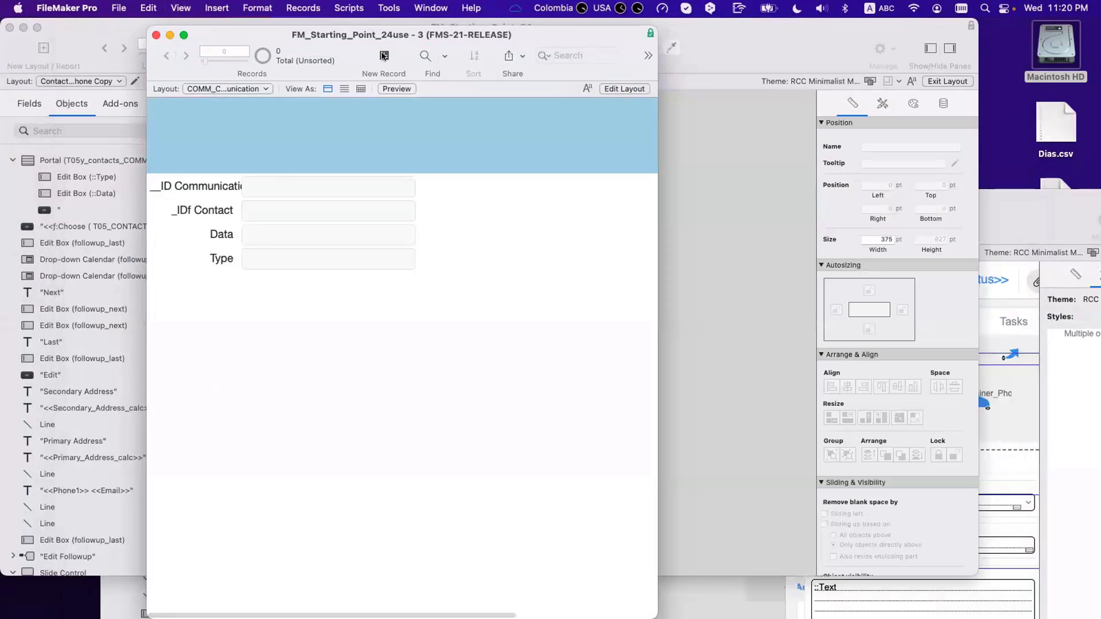
pyautogui.click(384, 55)
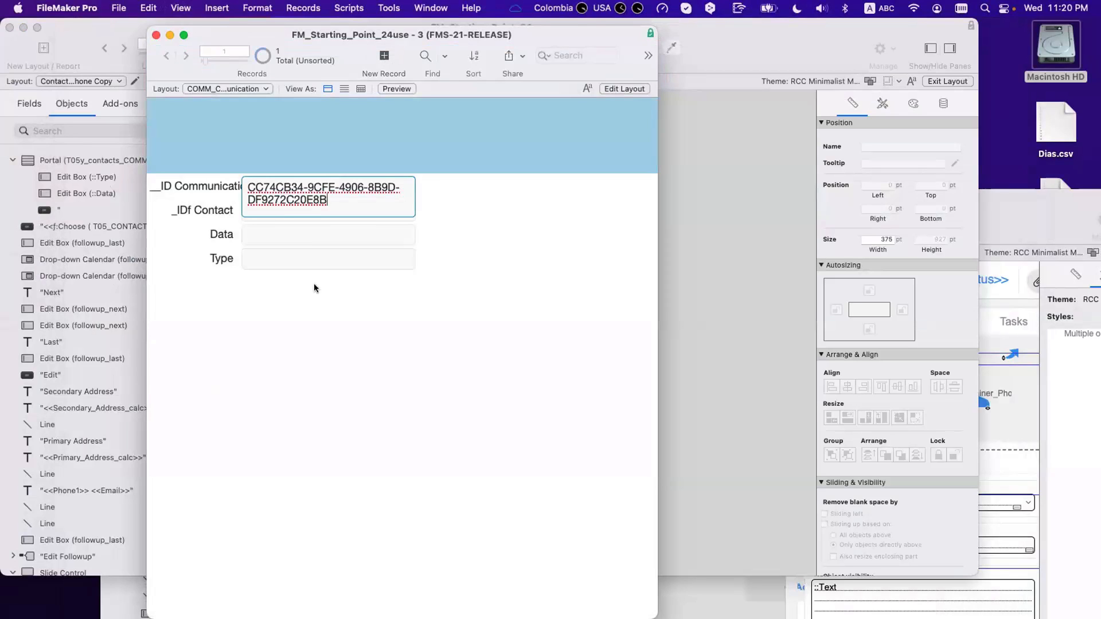
# Step: Fill the record with the pasted contact ID, Type 'Email' and the contact's e-mail address
pyautogui.click(290, 213)
pyautogui.press('super+v')
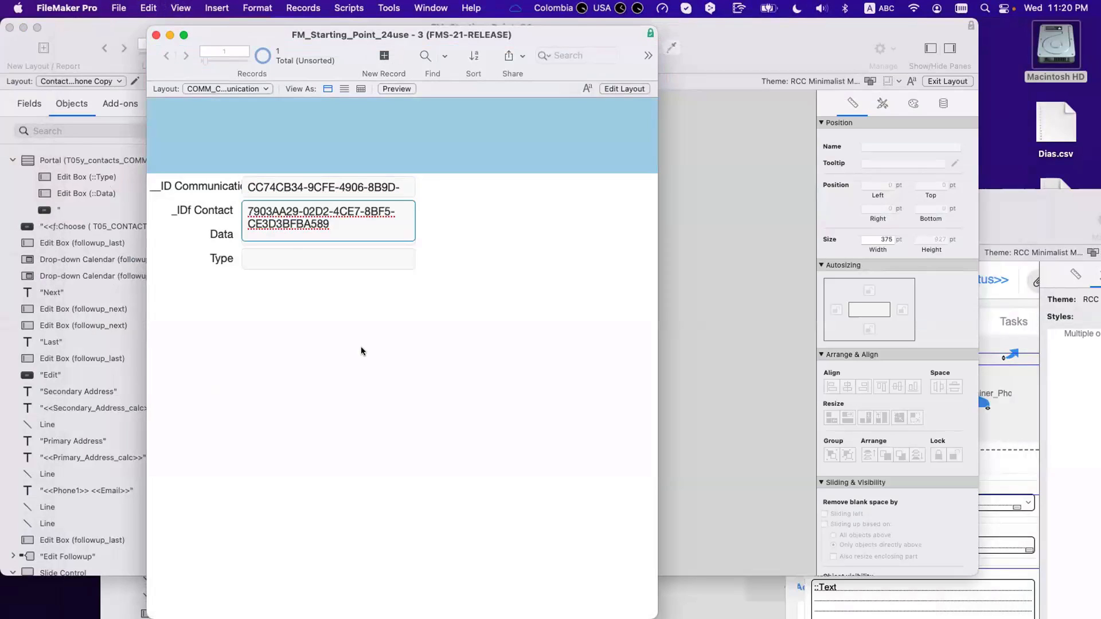
pyautogui.click(278, 257)
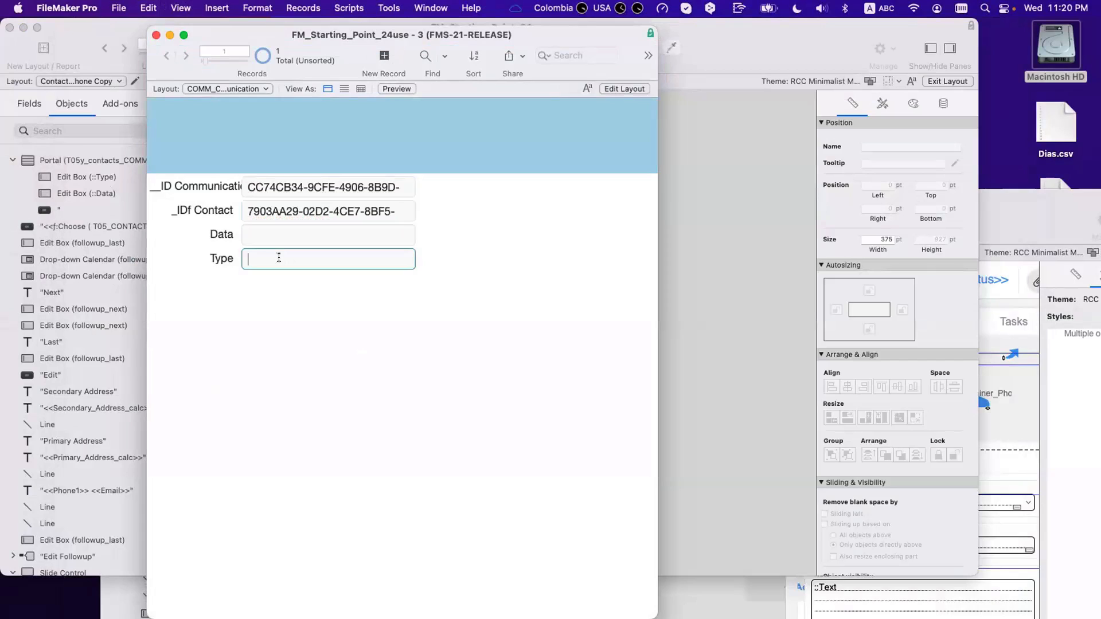
pyautogui.write('Email')
pyautogui.click(276, 236)
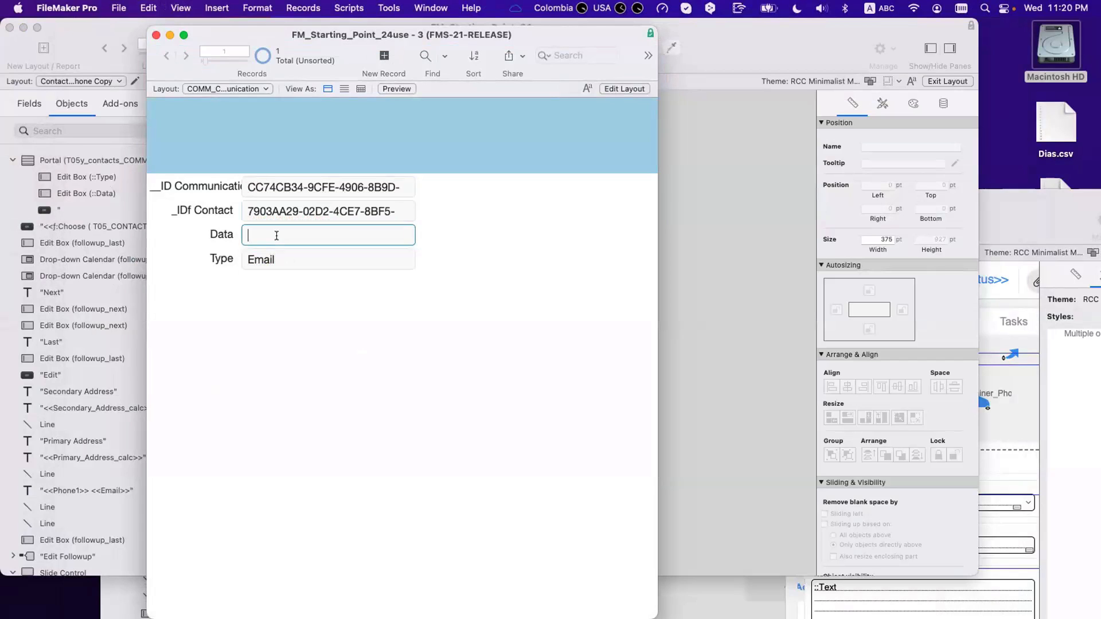
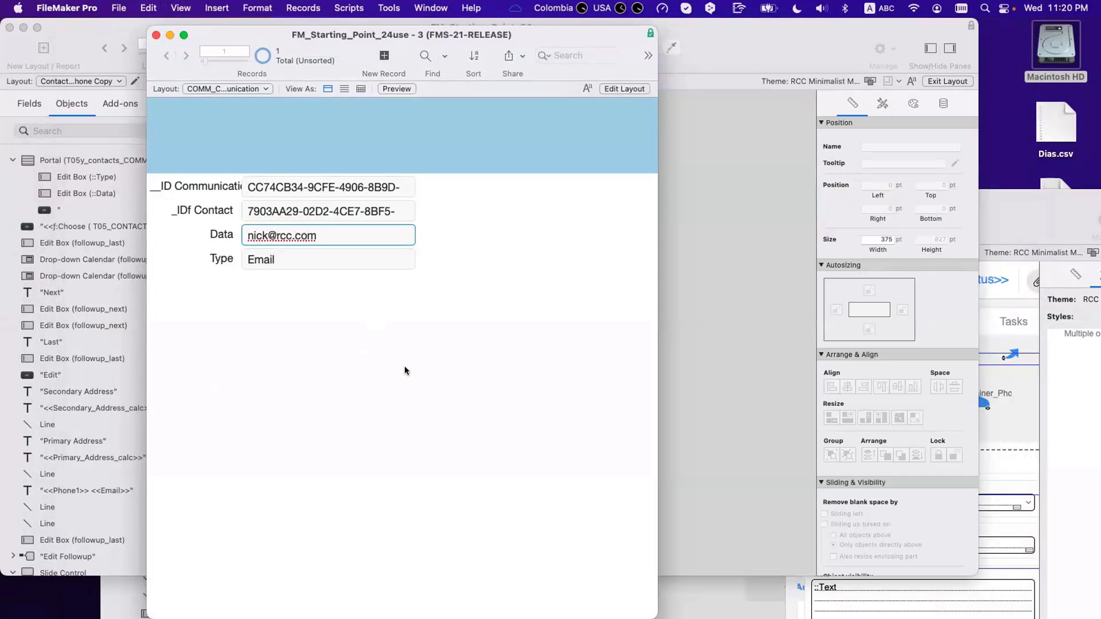
pyautogui.click(323, 138)
pyautogui.moveTo(266, 33); pyautogui.dragTo(717, 141)
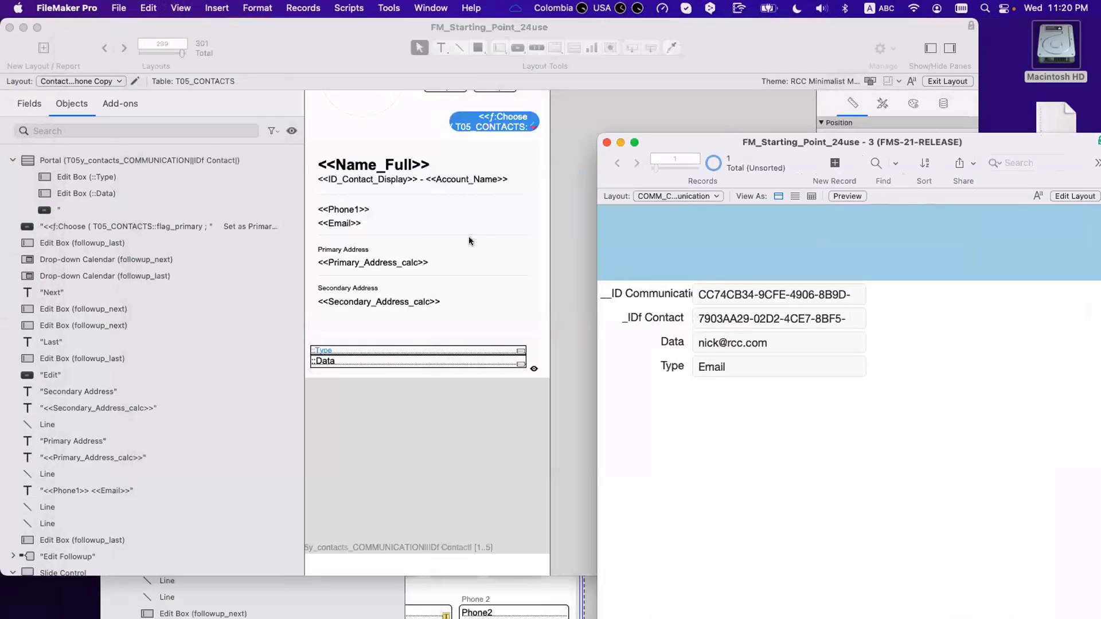
# Step: Check the contact record in Browse mode and inspect the communication portal's Data settings
pyautogui.click(469, 236)
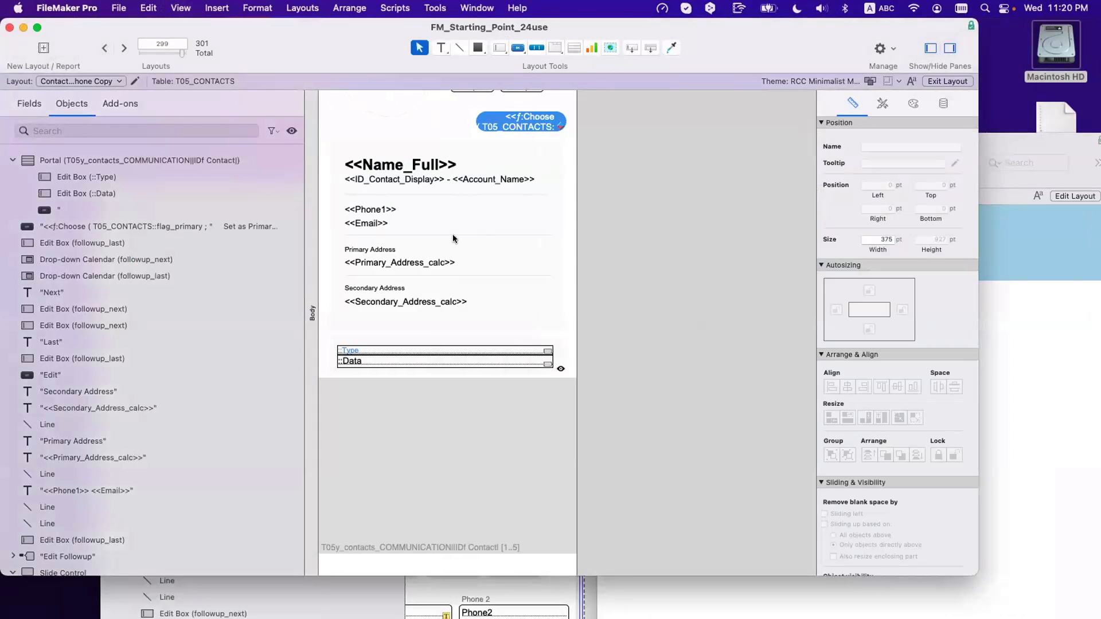
pyautogui.press('super+b')
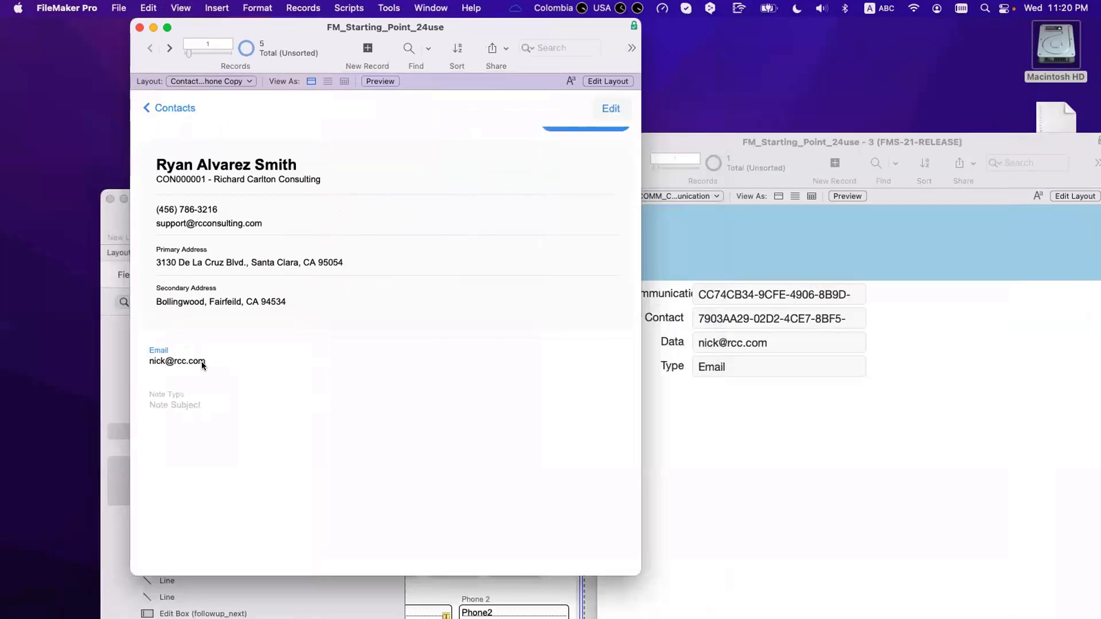
pyautogui.press('super+l')
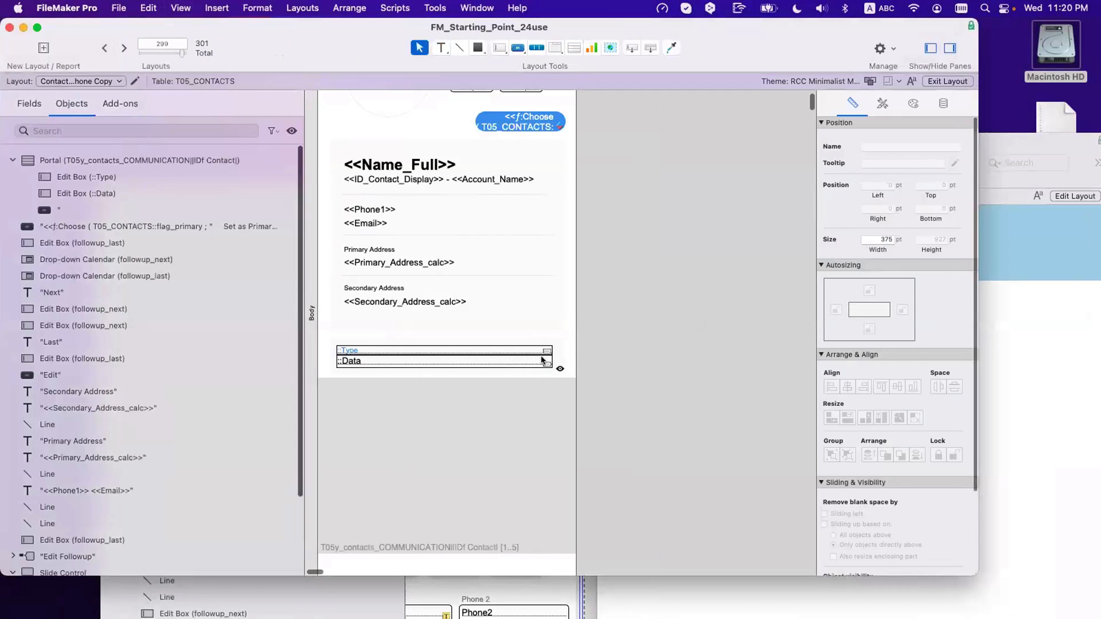
pyautogui.click(557, 358)
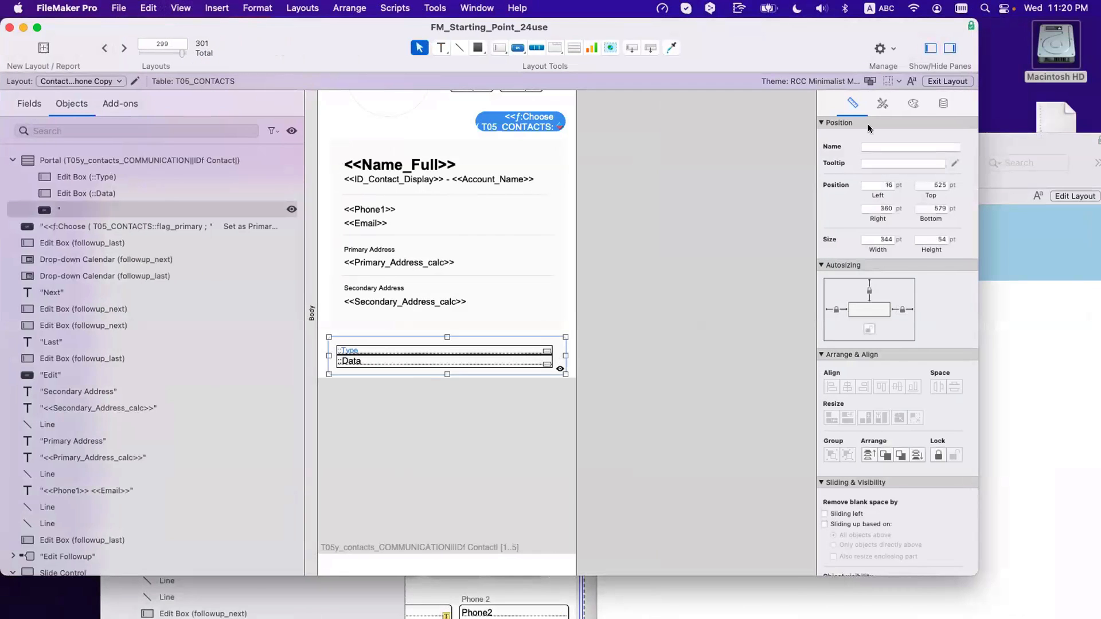
pyautogui.click(943, 104)
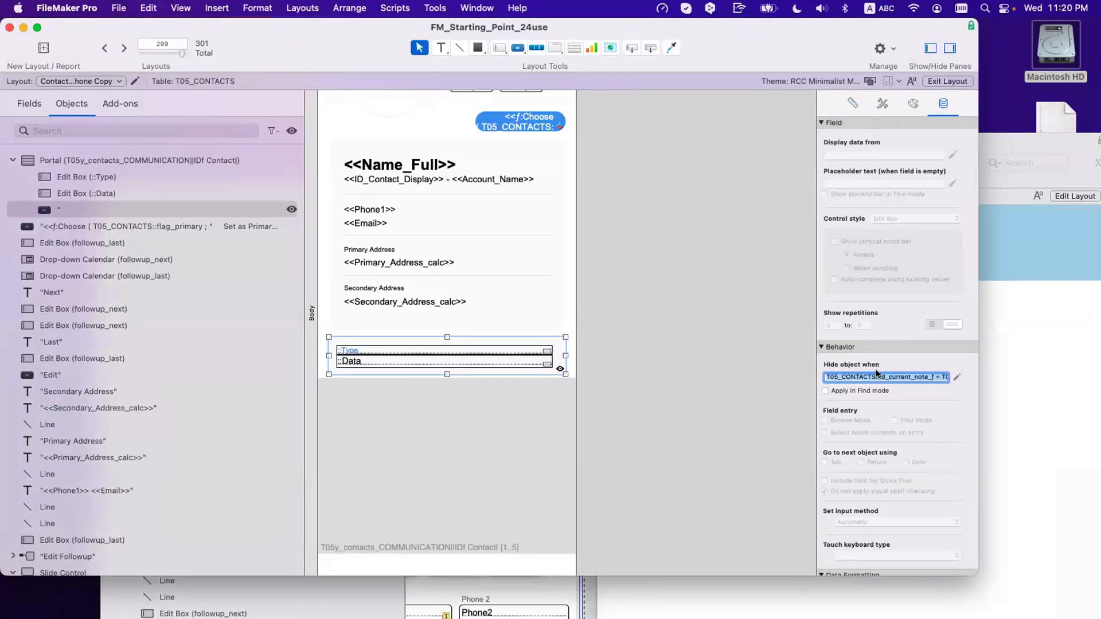
pyautogui.click(676, 349)
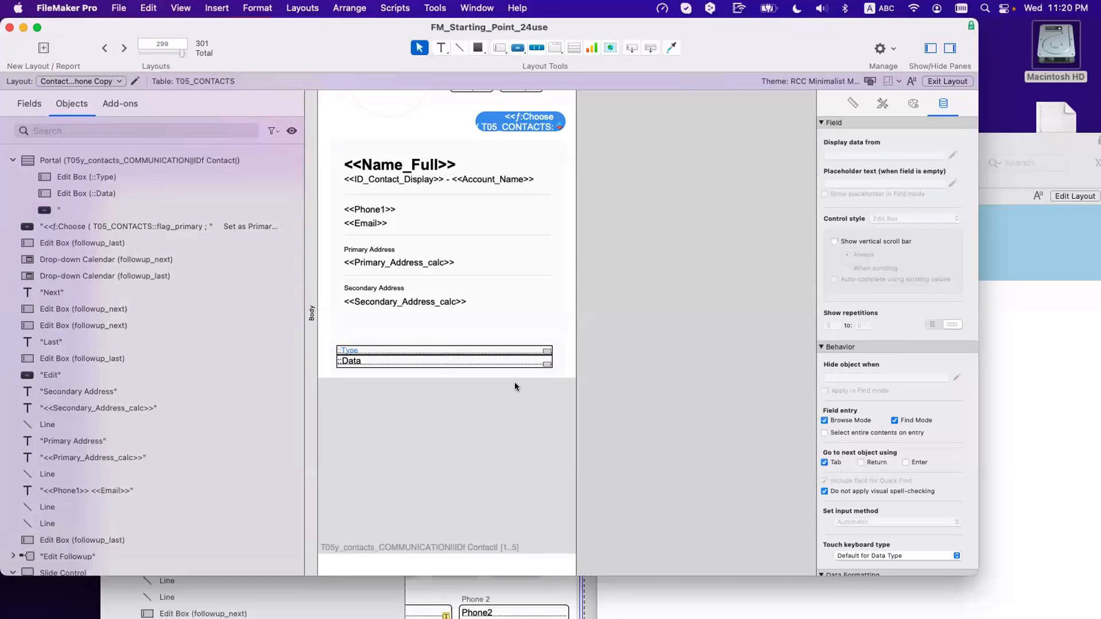
pyautogui.press('super+b')
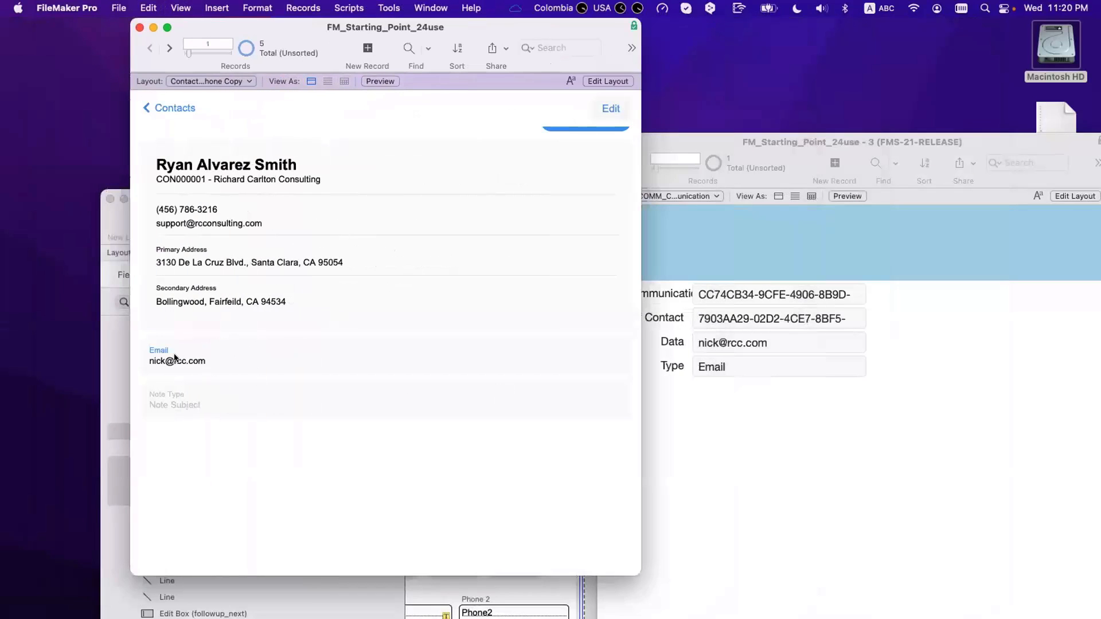
pyautogui.press('super+l')
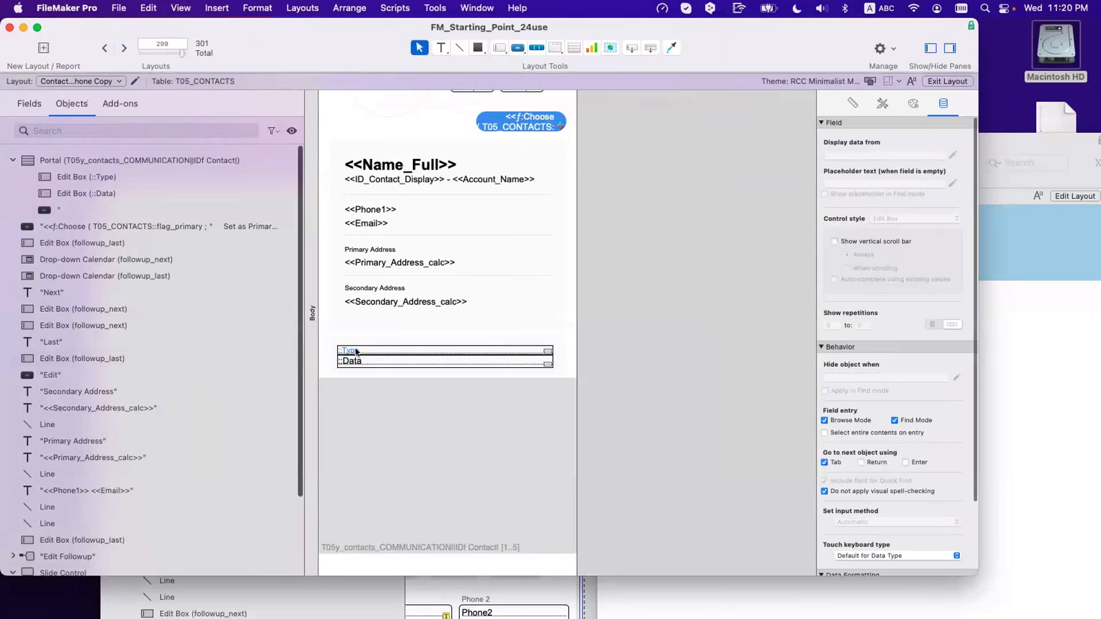
# Step: Narrow the portal's Type and Data fields from the left to align with the Primary Address label, and save
pyautogui.click(356, 351)
pyautogui.keyDown('shift'); pyautogui.click(353, 360); pyautogui.keyUp('shift')
pyautogui.moveTo(333, 353); pyautogui.dragTo(339, 352)
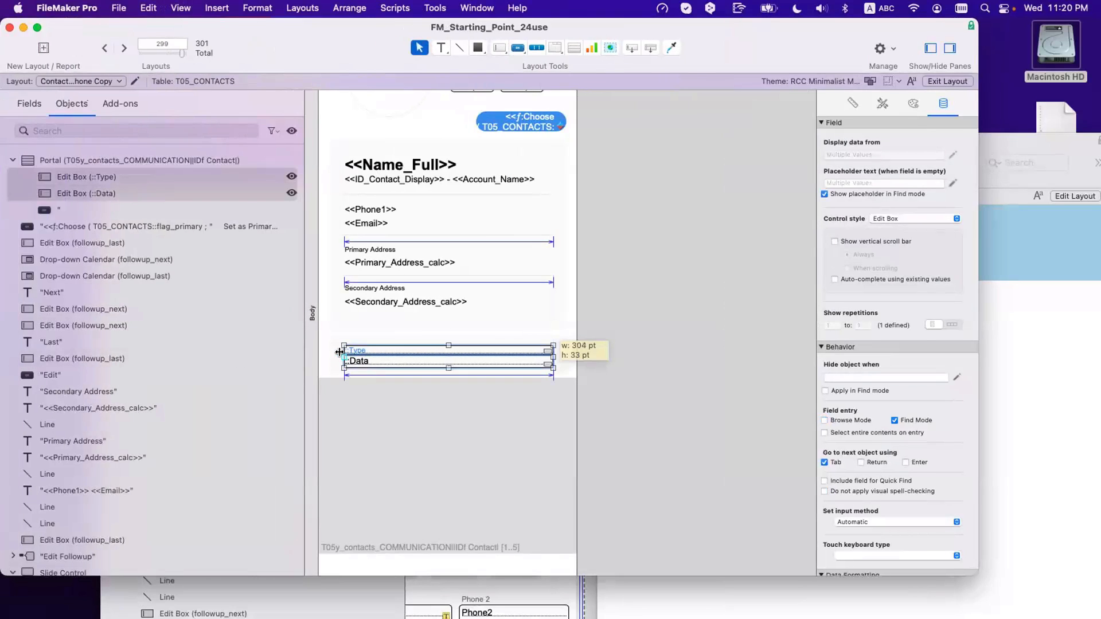
pyautogui.click(391, 261)
pyautogui.click(358, 249)
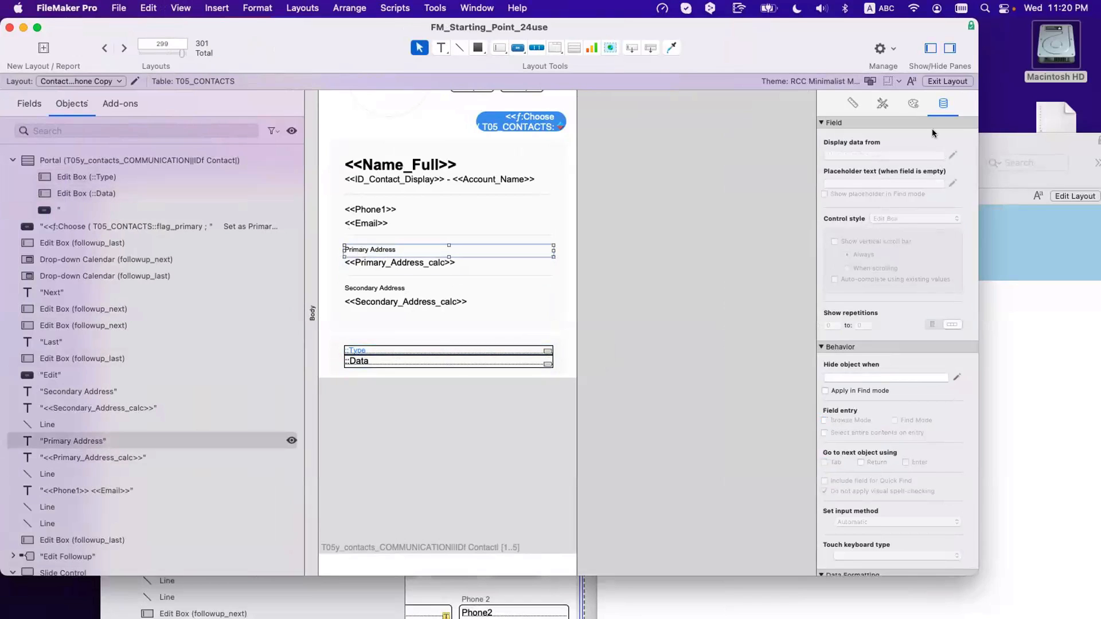
pyautogui.click(904, 105)
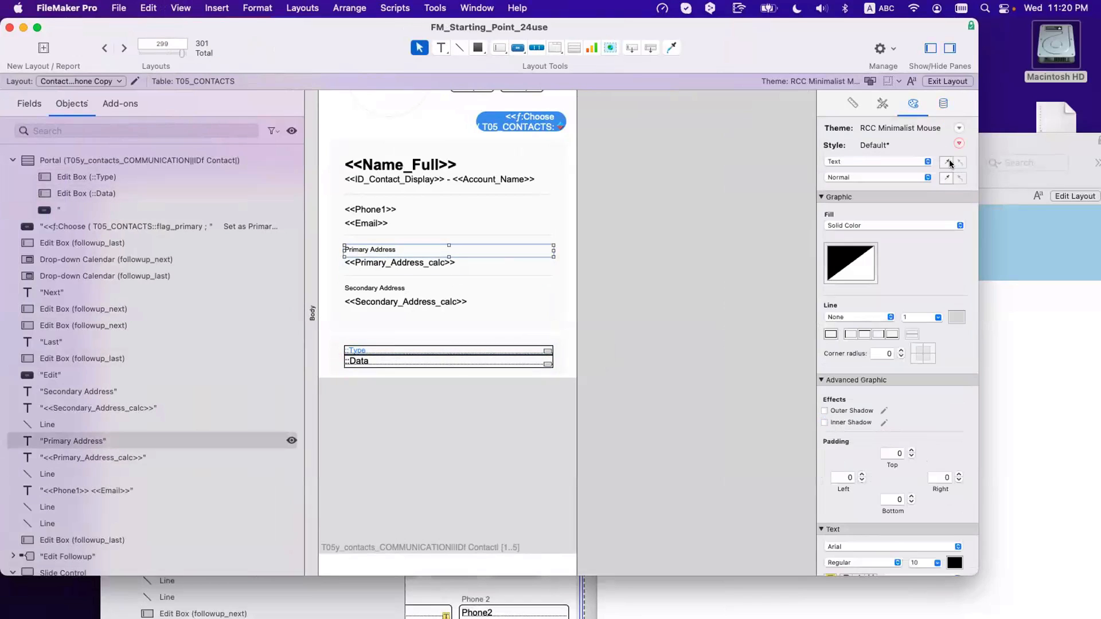
pyautogui.click(410, 350)
pyautogui.click(723, 351)
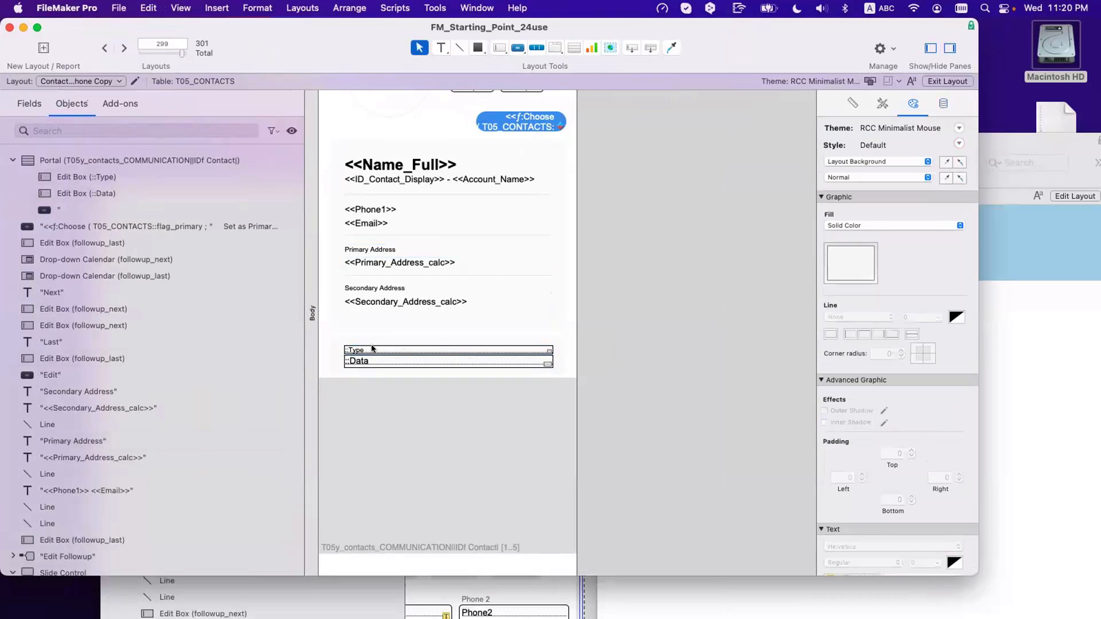
pyautogui.press('super+s')
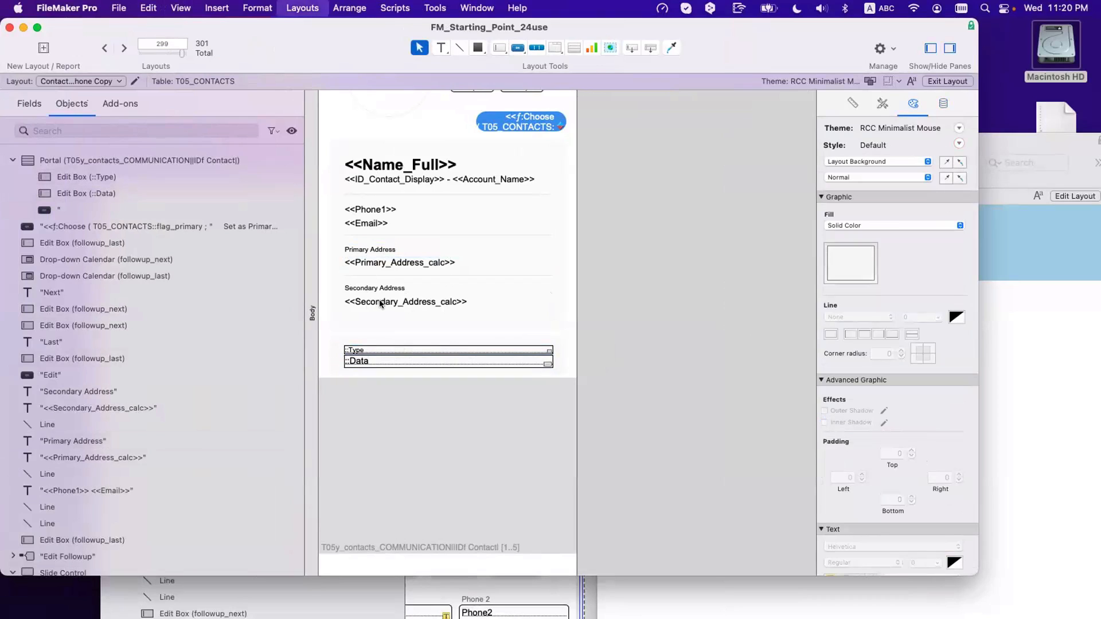
# Step: Compare the ::Data field's alignment with the Secondary Address text, then view the record in Browse mode
pyautogui.click(383, 301)
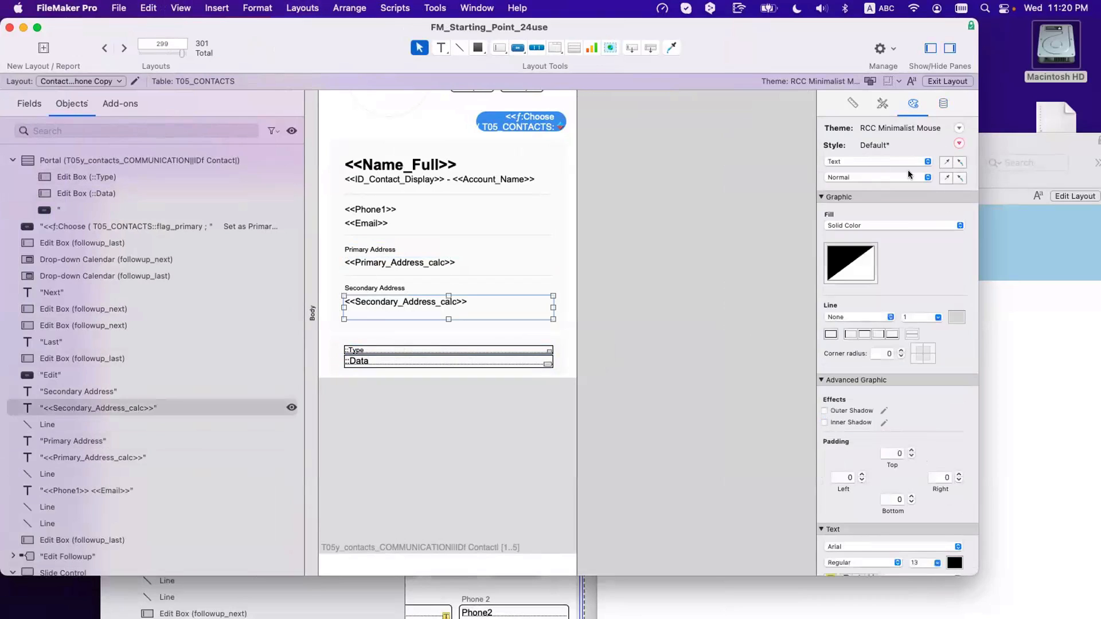
pyautogui.click(427, 363)
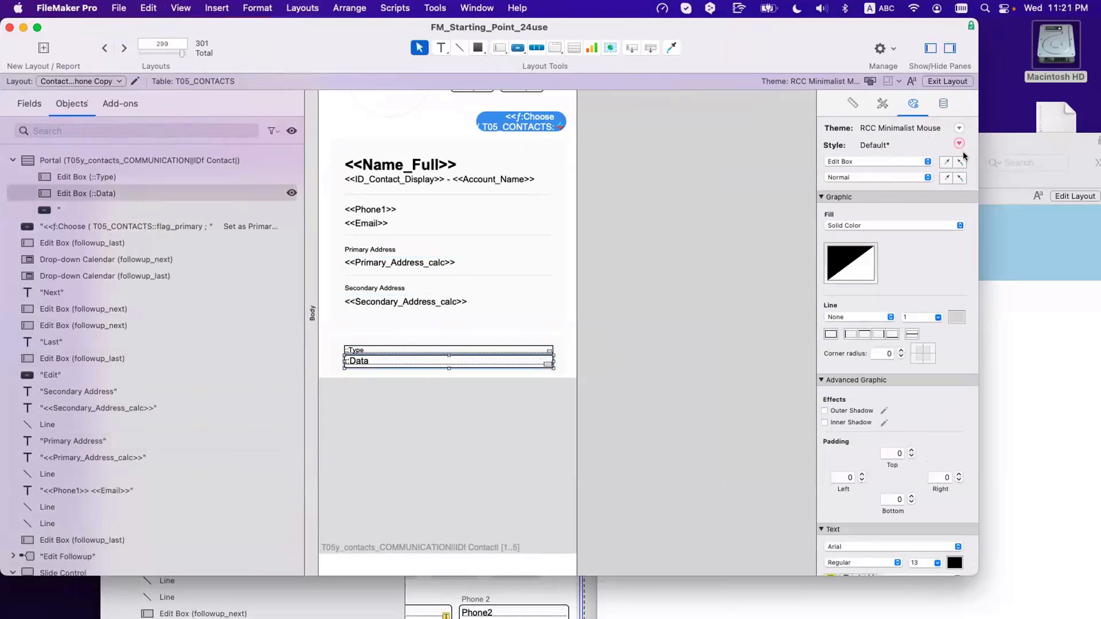
pyautogui.click(467, 376)
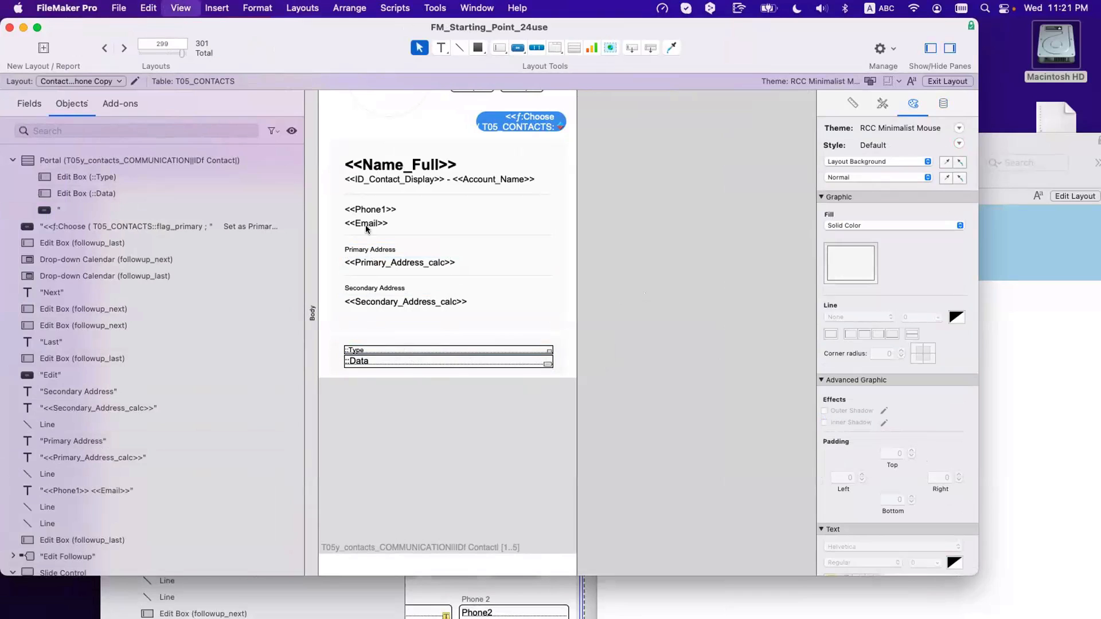
pyautogui.press('super+b')
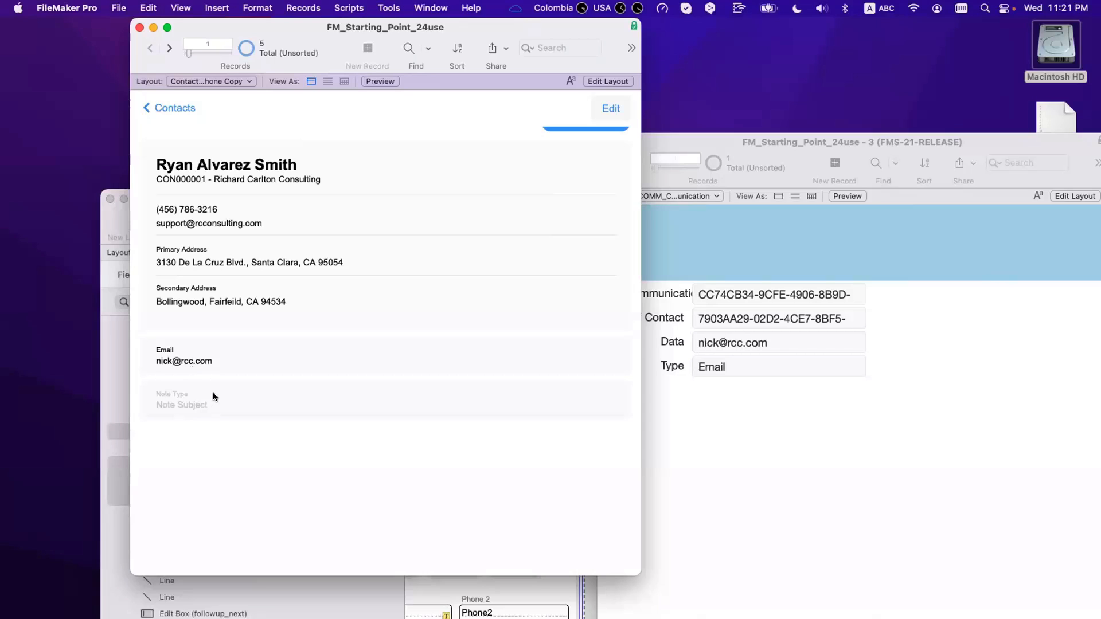
# Step: Check the Email entry in the contact portal, then add a blank record in the COMM_Communication window
pyautogui.scroll(5, 213, 396)
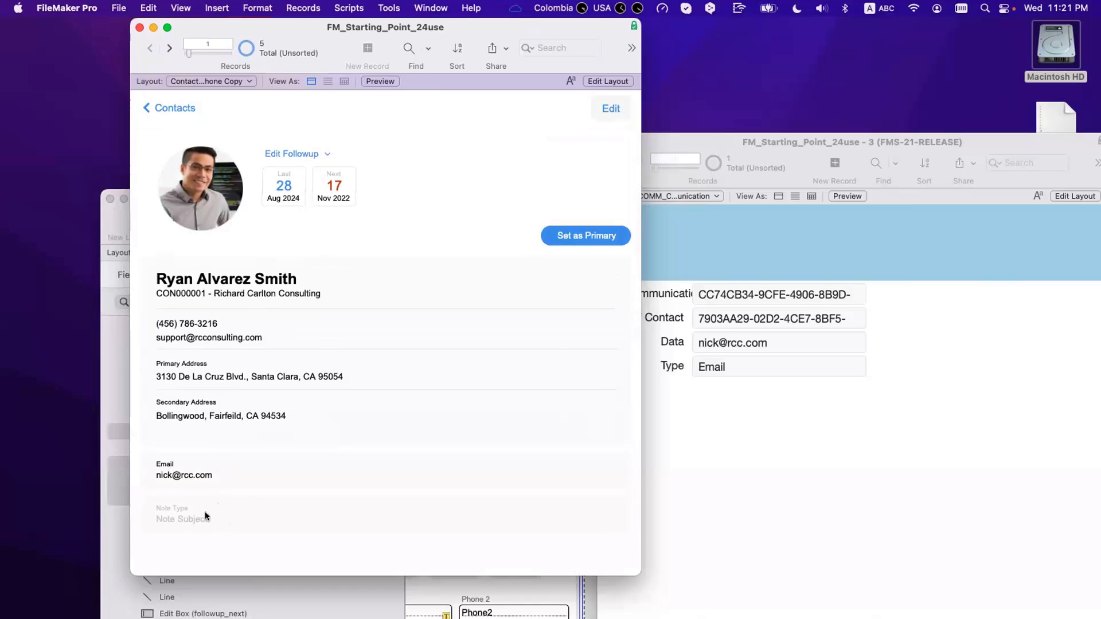
pyautogui.scroll(-5, 201, 508)
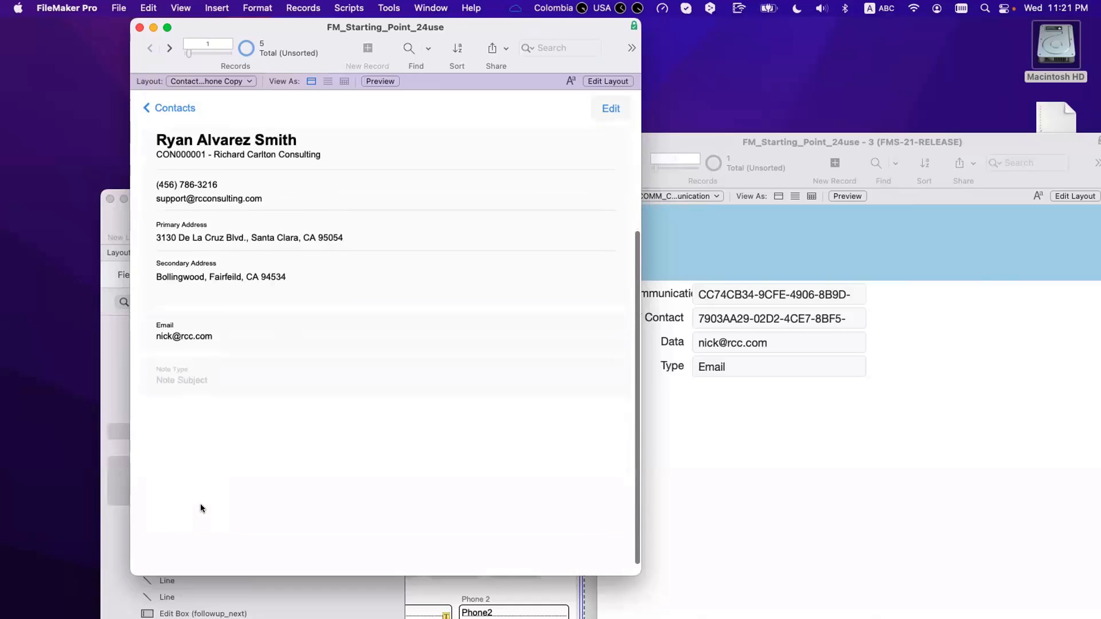
pyautogui.press('super+l')
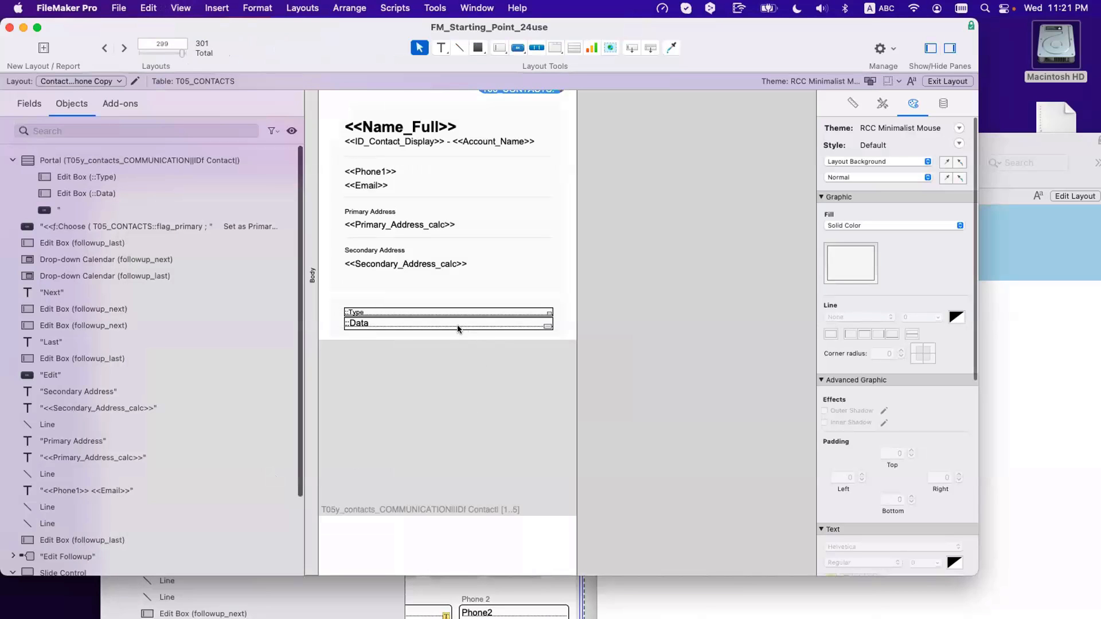
pyautogui.click(443, 331)
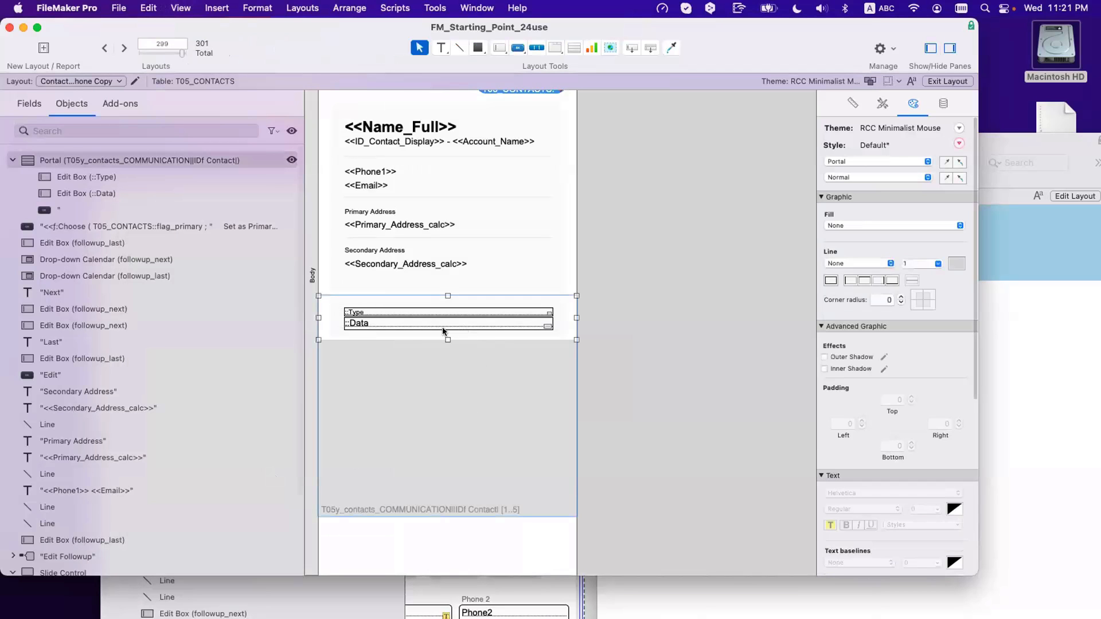
pyautogui.press('super+b')
pyautogui.click(1030, 412)
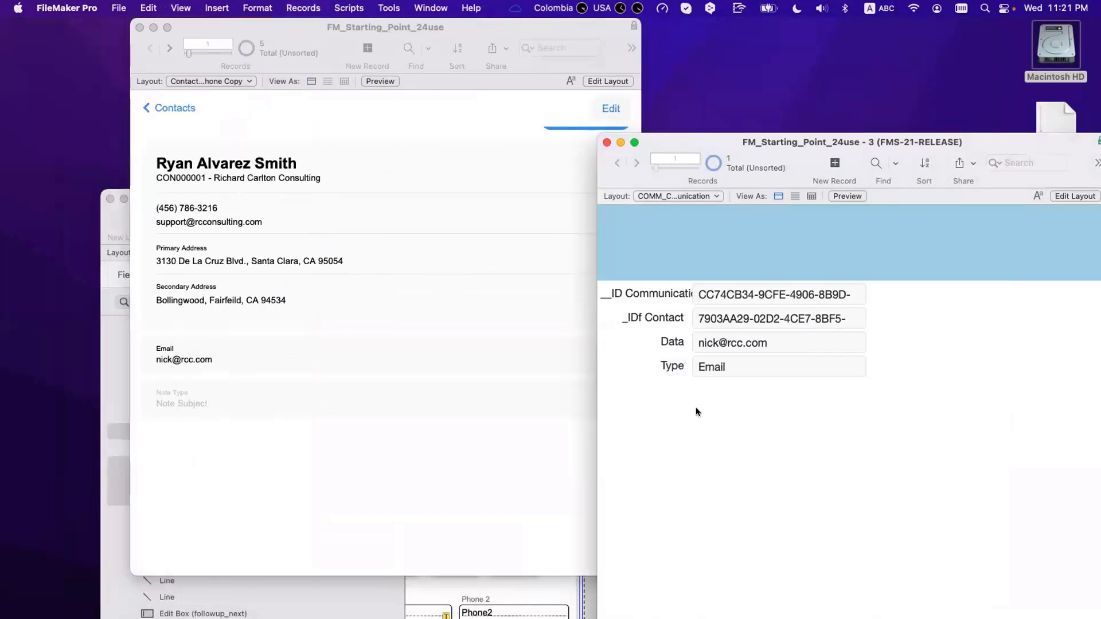
pyautogui.press('super+n')
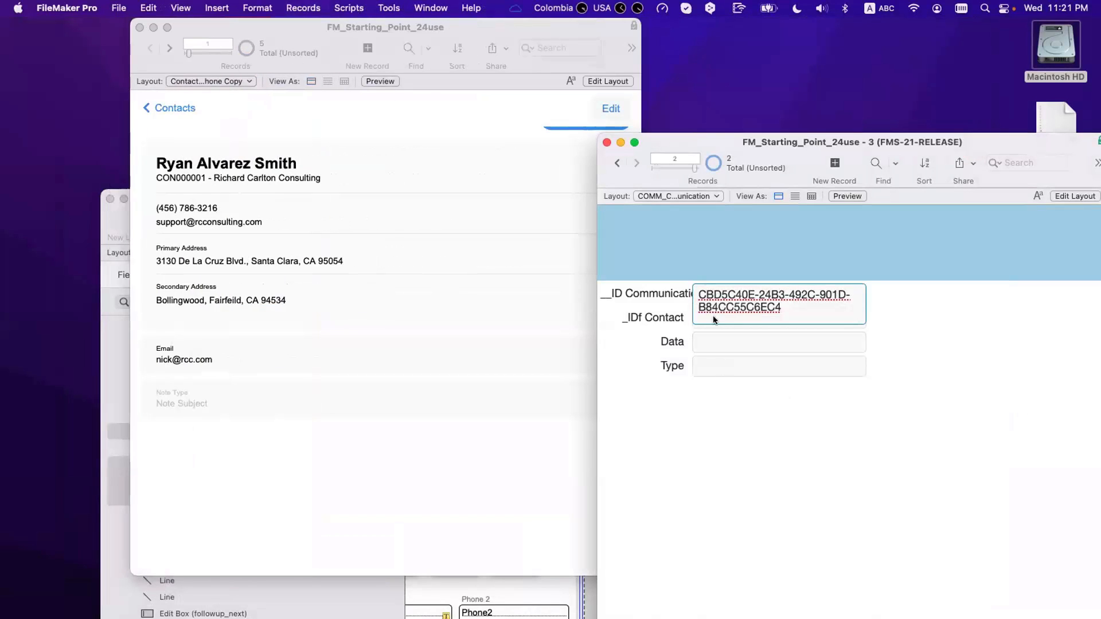
# Step: Fill the new record with the pasted contact ID, Type 'Phone' and the contact's phone number
pyautogui.click(714, 315)
pyautogui.press('super+v')
pyautogui.click(717, 356)
pyautogui.click(716, 345)
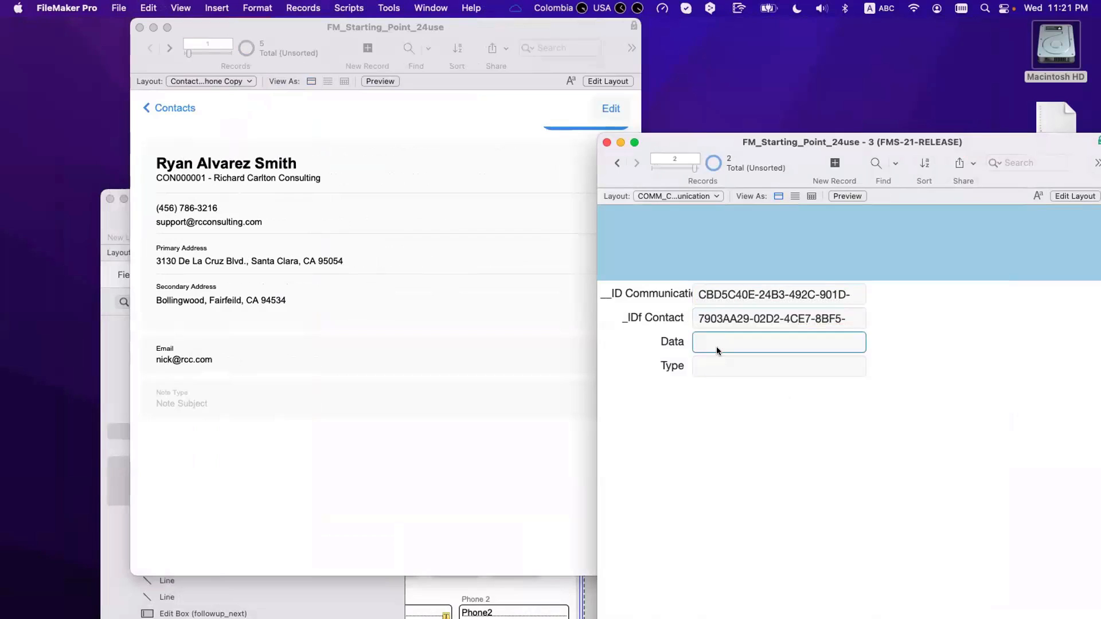
pyautogui.press('Tab')
pyautogui.write('Phone')
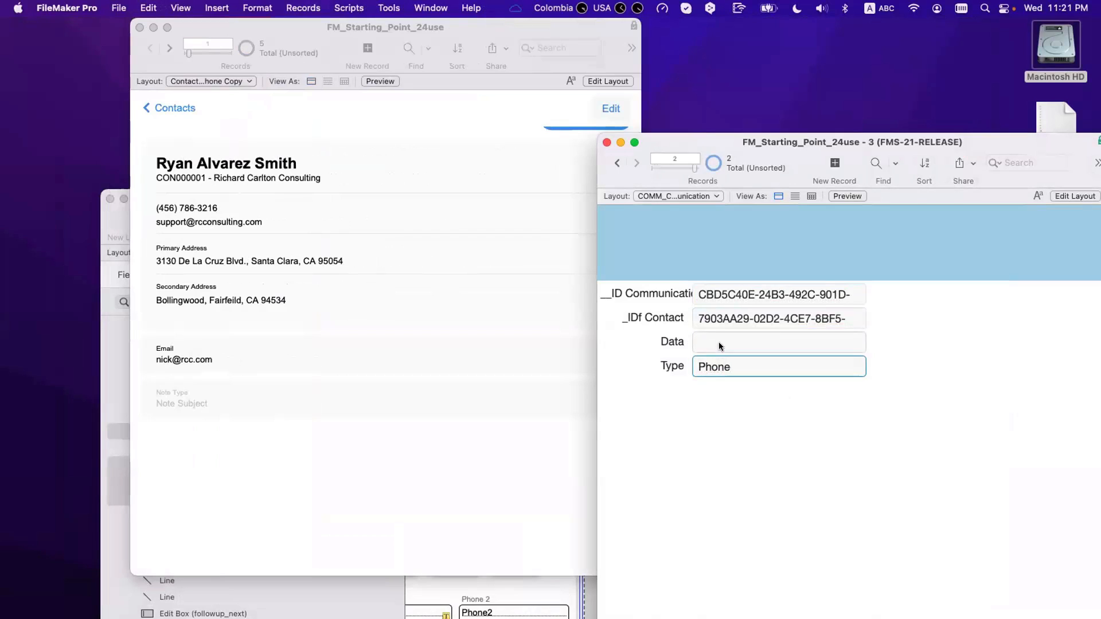
pyautogui.click(719, 344)
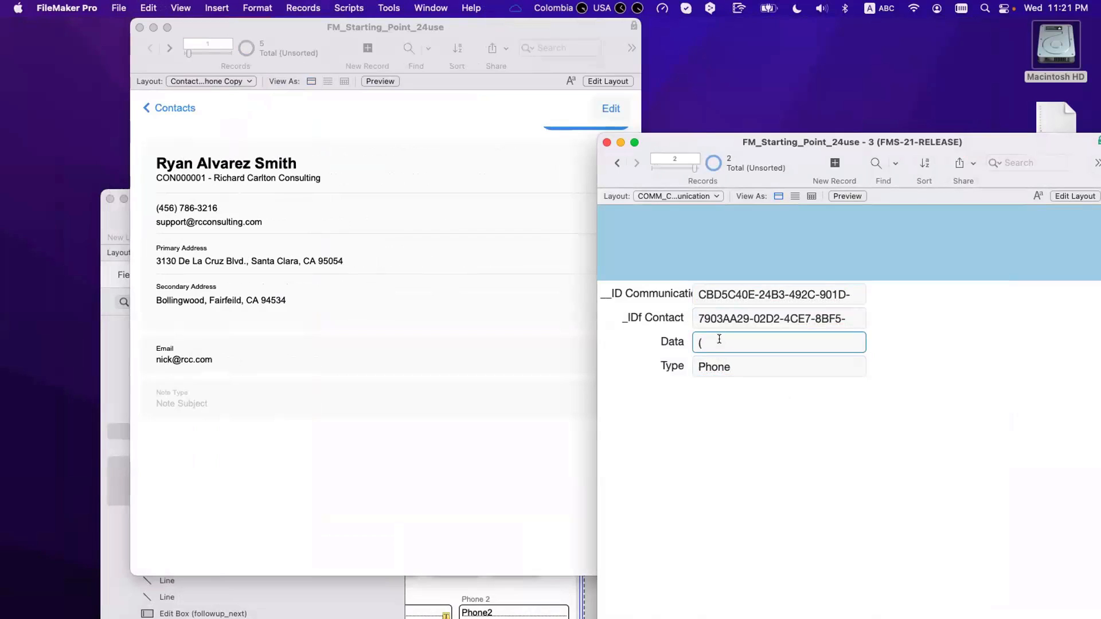
pyautogui.click(768, 447)
# Step: Change the phone record's Type to 'Cell Phone'
pyautogui.click(480, 546)
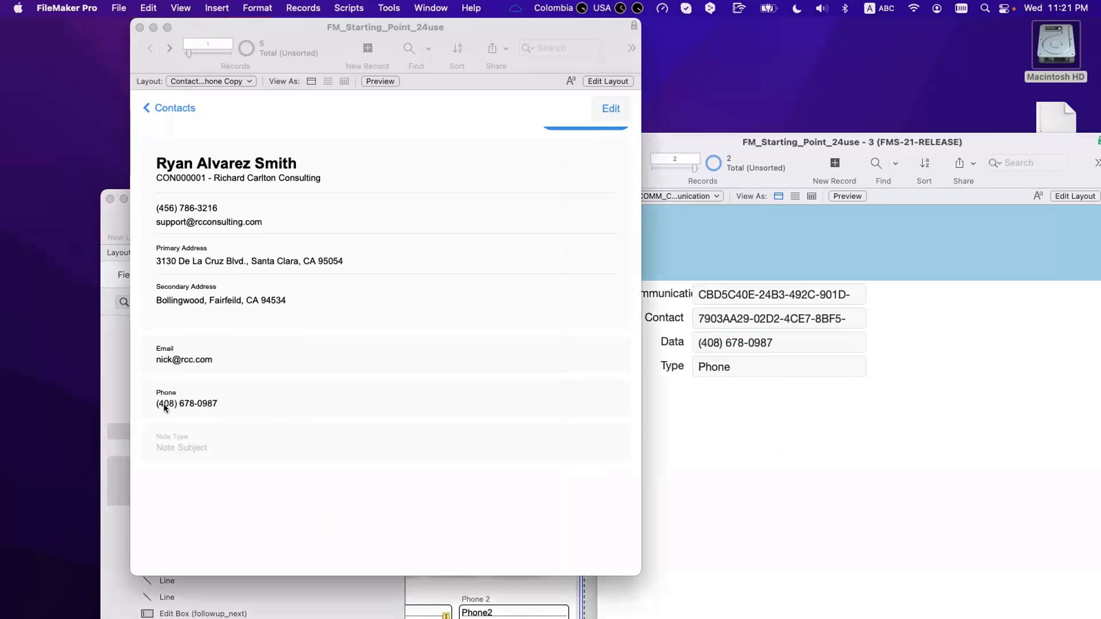
pyautogui.click(786, 419)
pyautogui.click(766, 365)
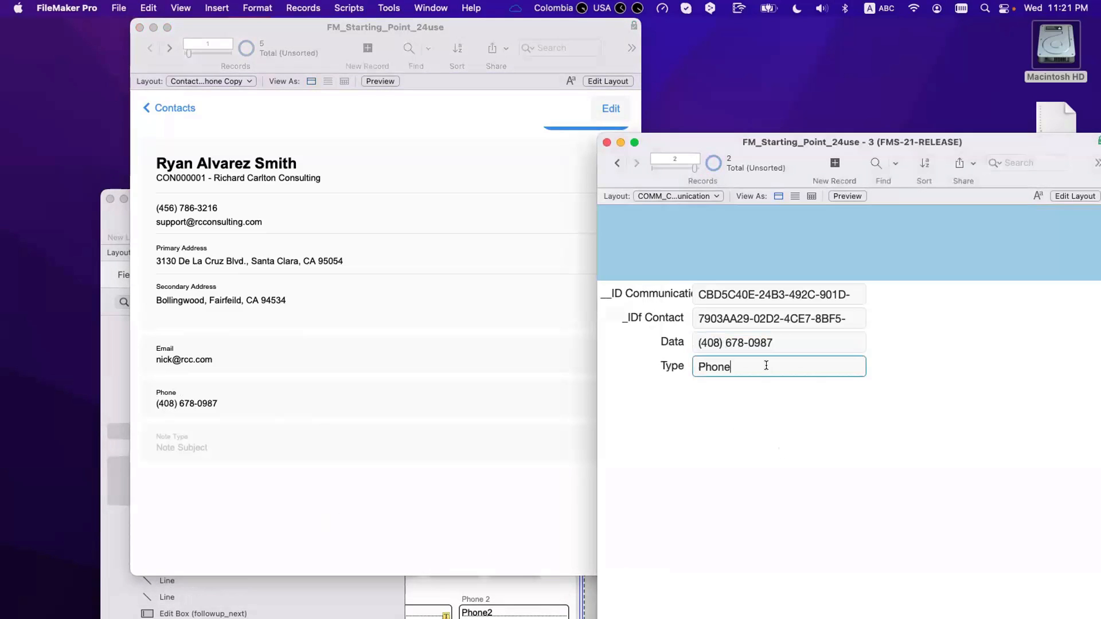
pyautogui.tripleClick(766, 365)
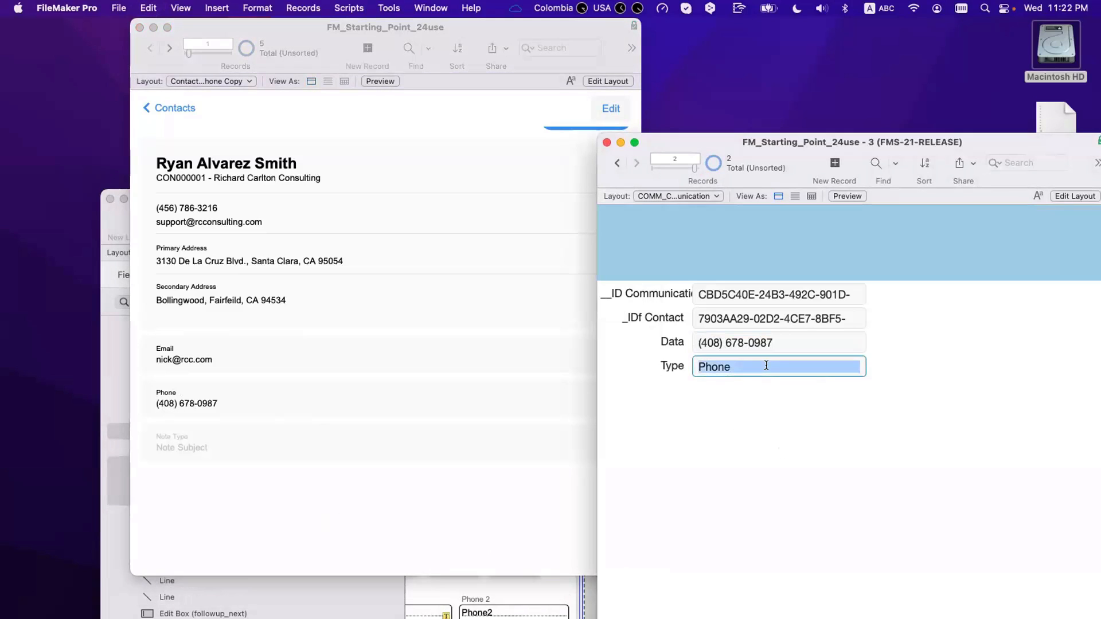
pyautogui.write('cel')
pyautogui.press('super+a')
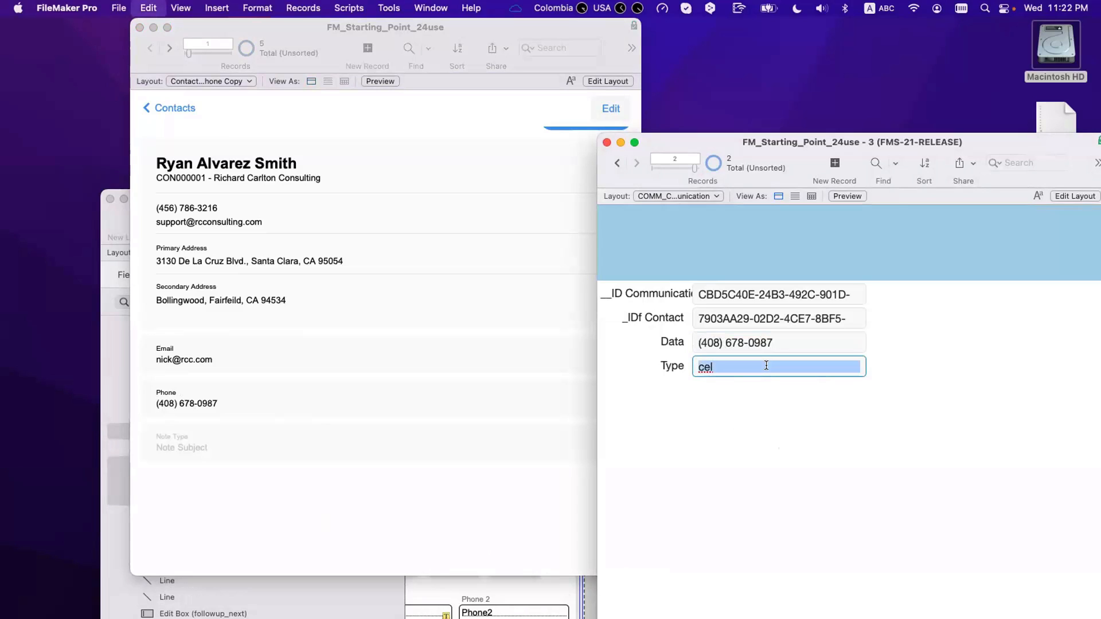
pyautogui.write('Cell Phone')
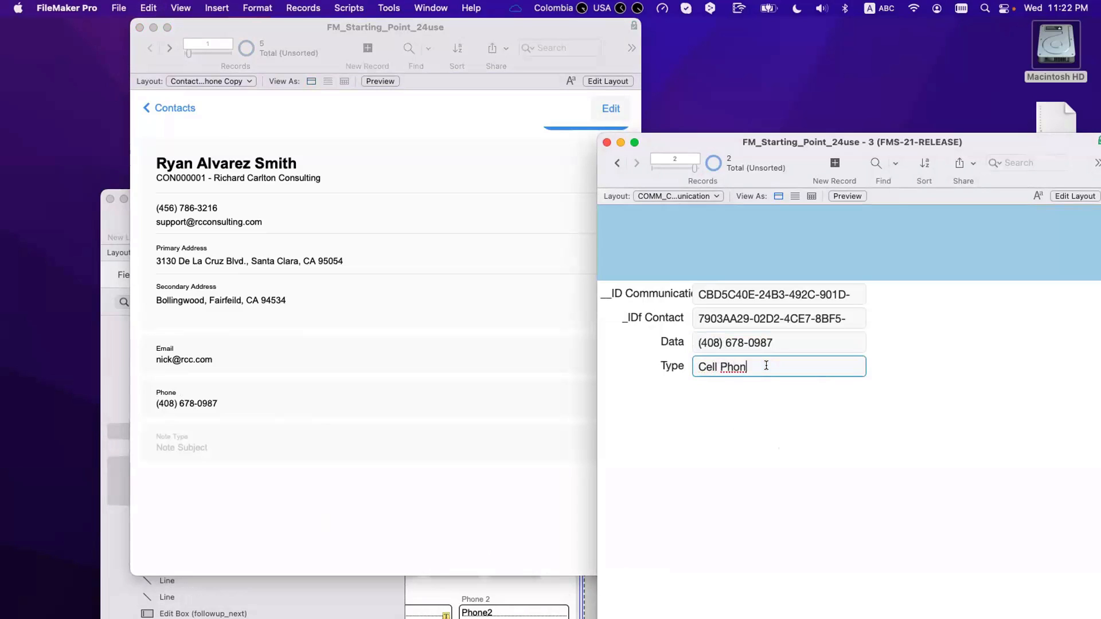
pyautogui.click(790, 424)
# Step: Change the first record's Type from 'Email' to 'Work Email' and check the contact portal
pyautogui.click(366, 513)
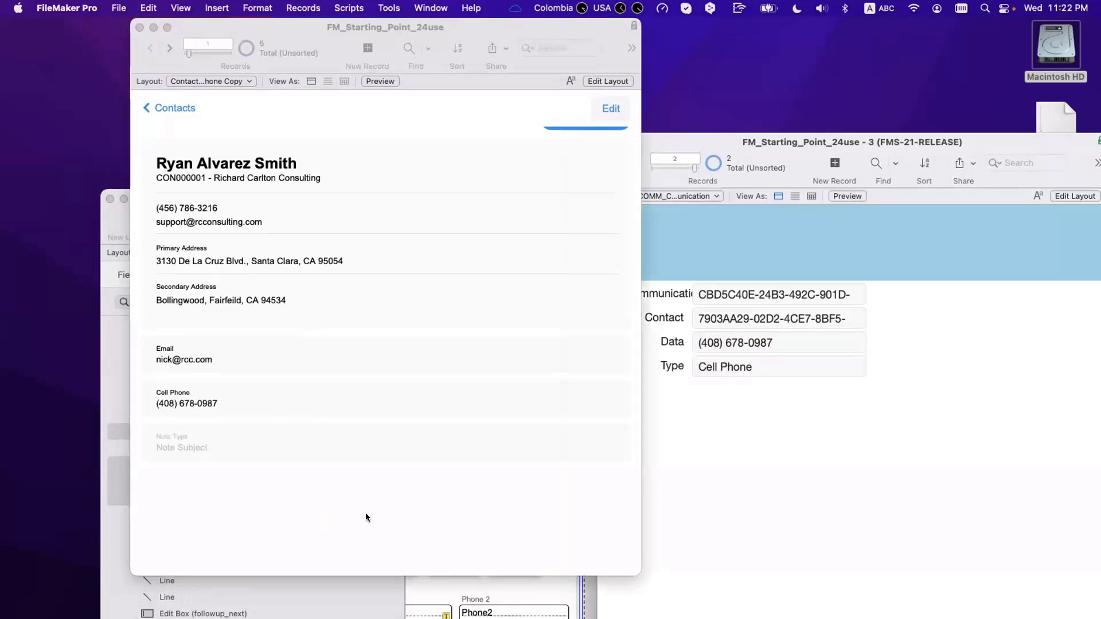
pyautogui.click(855, 466)
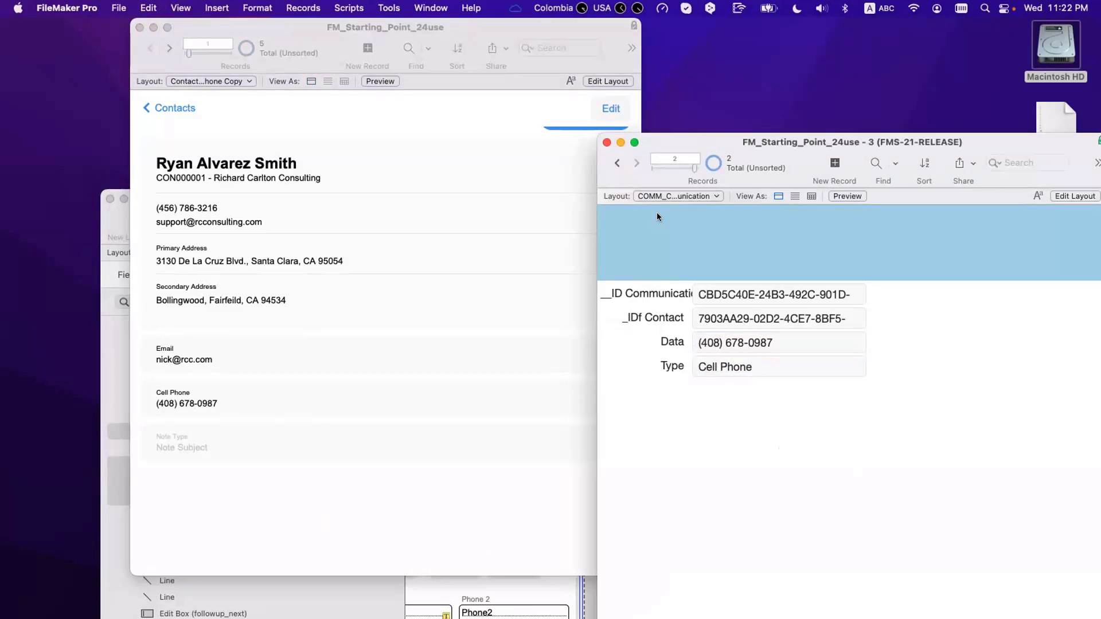
pyautogui.click(617, 163)
pyautogui.click(697, 365)
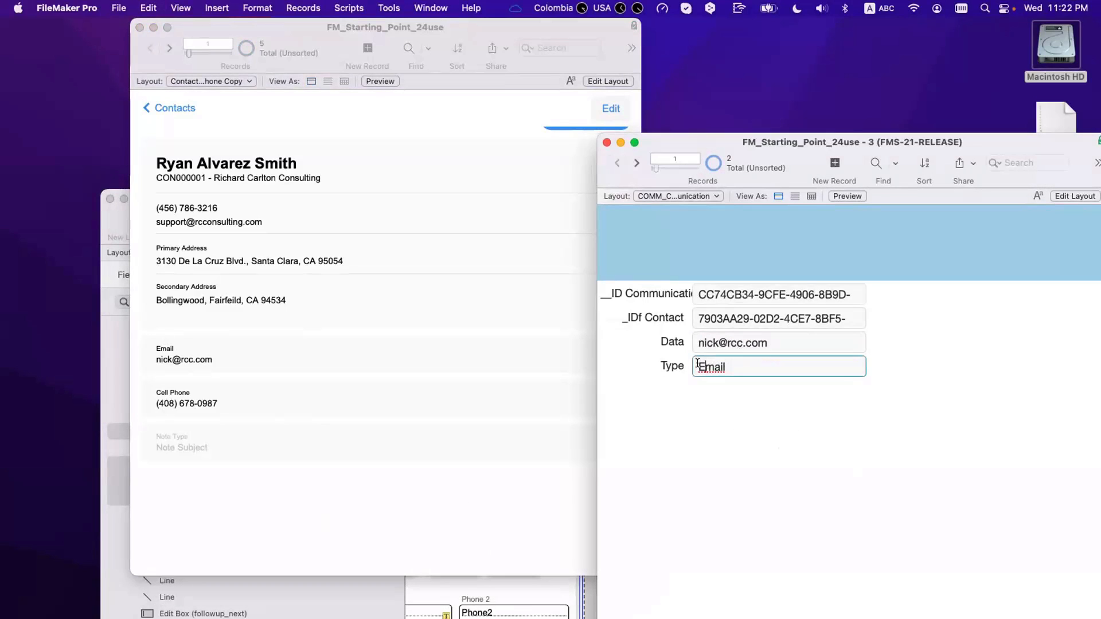
pyautogui.write('Work')
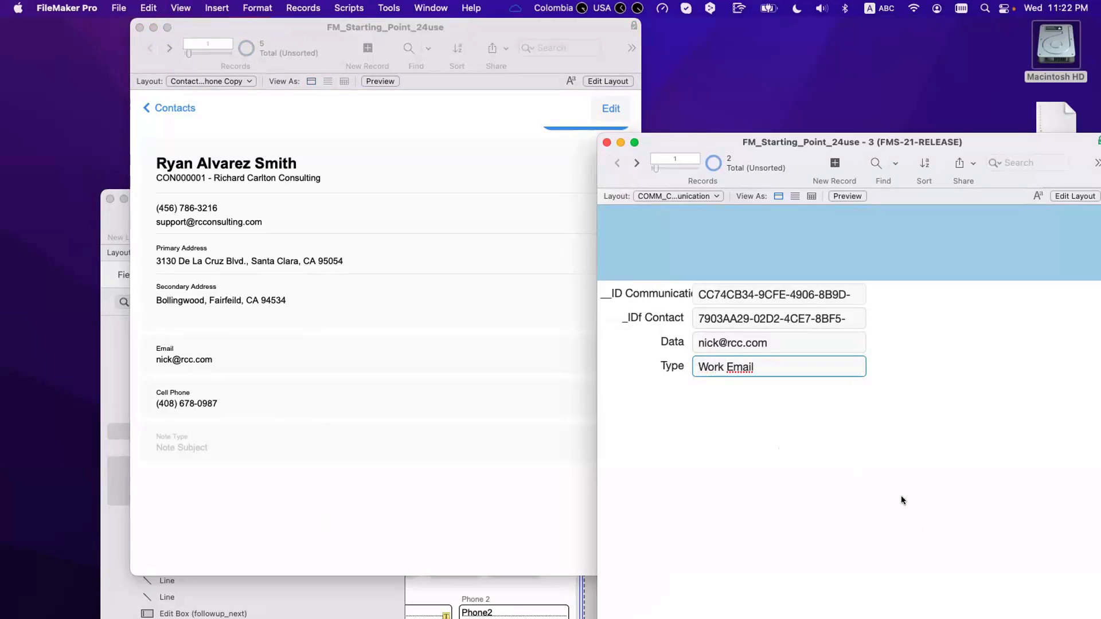
pyautogui.click(901, 497)
pyautogui.click(246, 395)
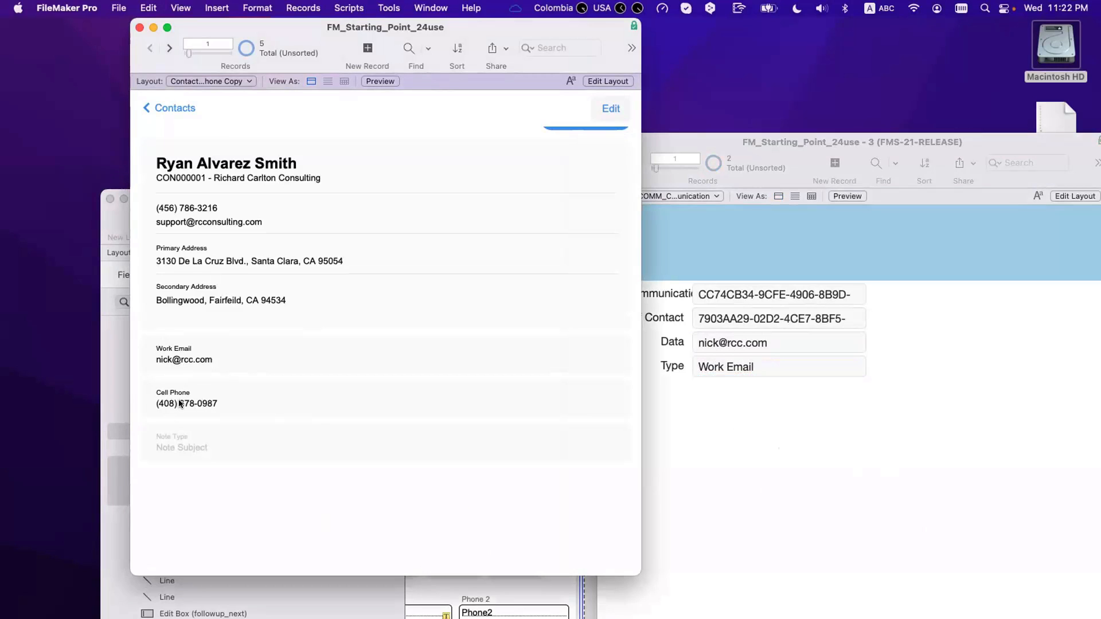
pyautogui.scroll(-2, 178, 439)
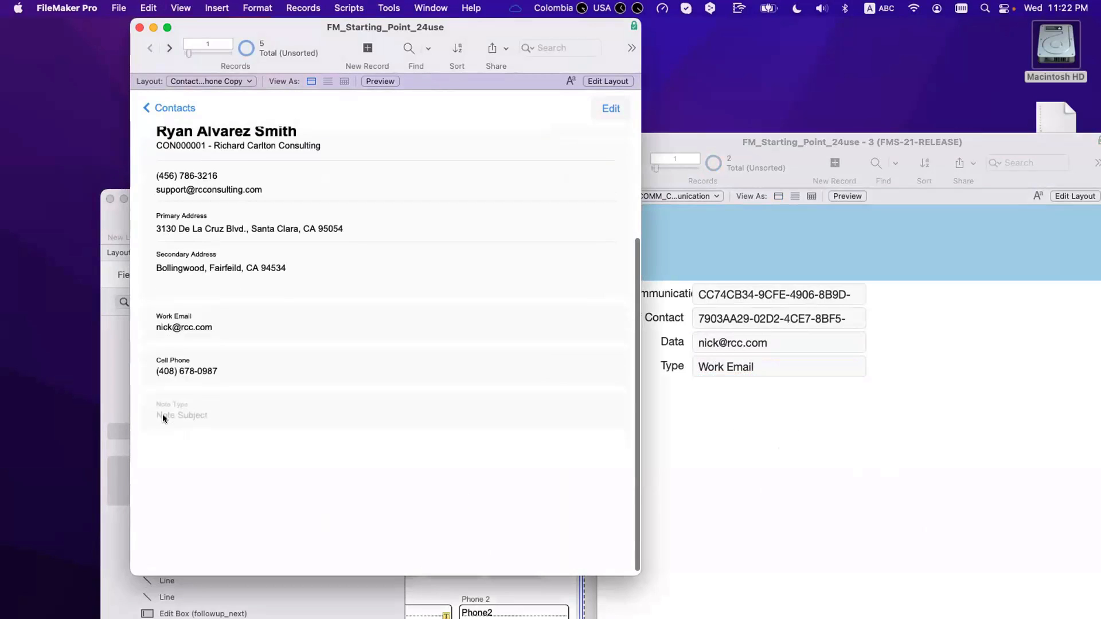
pyautogui.scroll(1, 172, 417)
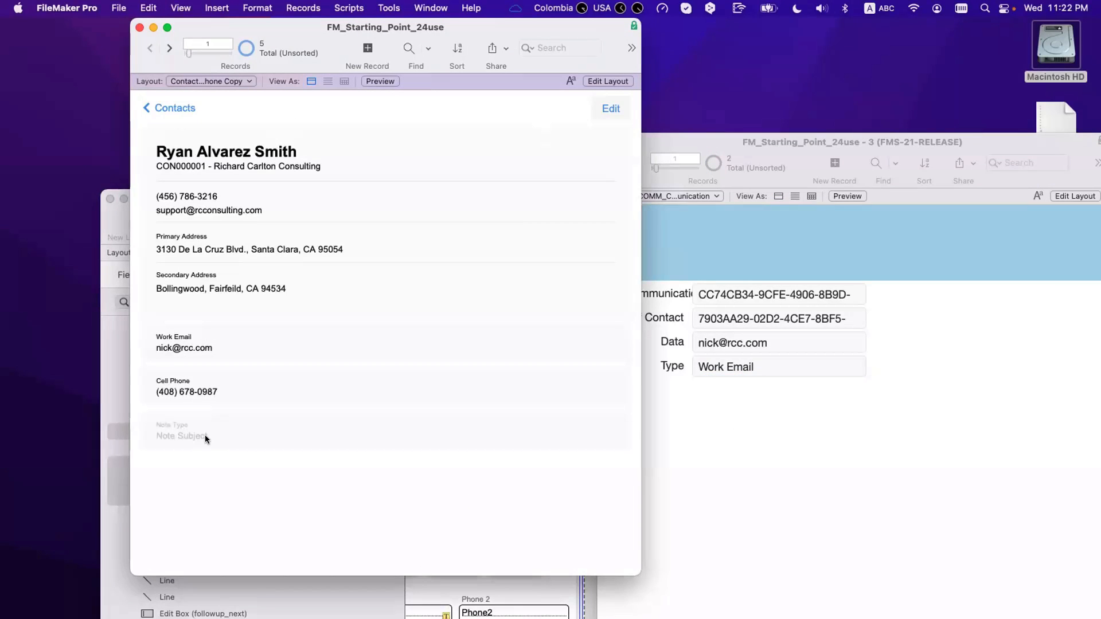
# Step: Group the portal's Data field, Type field and button into one object
pyautogui.press('super+l')
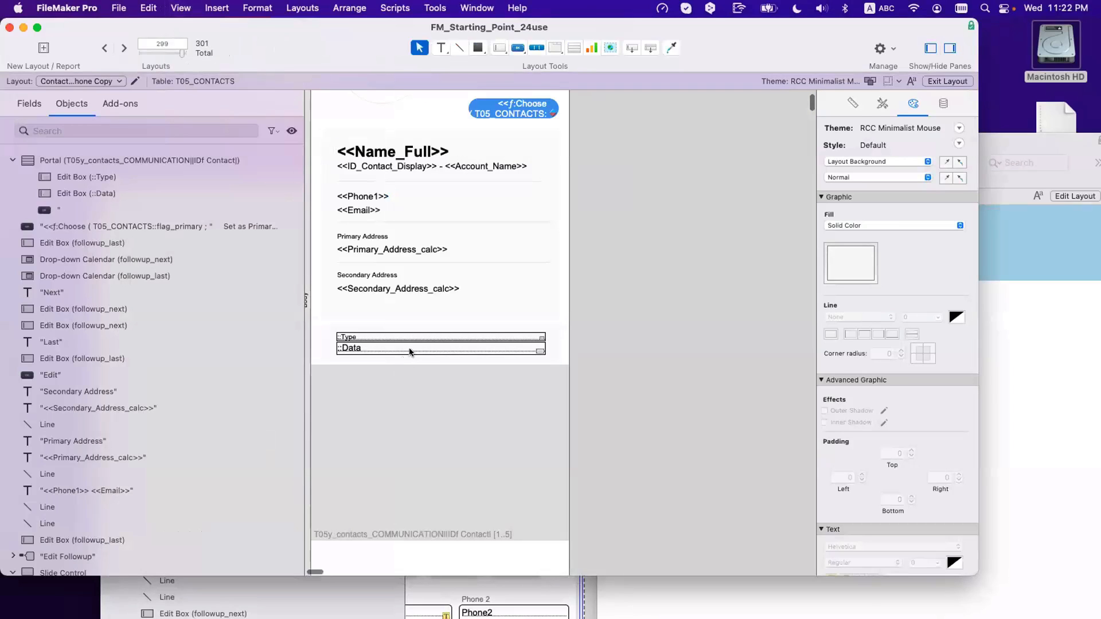
pyautogui.click(410, 349)
pyautogui.keyDown('shift'); pyautogui.click(410, 336); pyautogui.keyUp('shift')
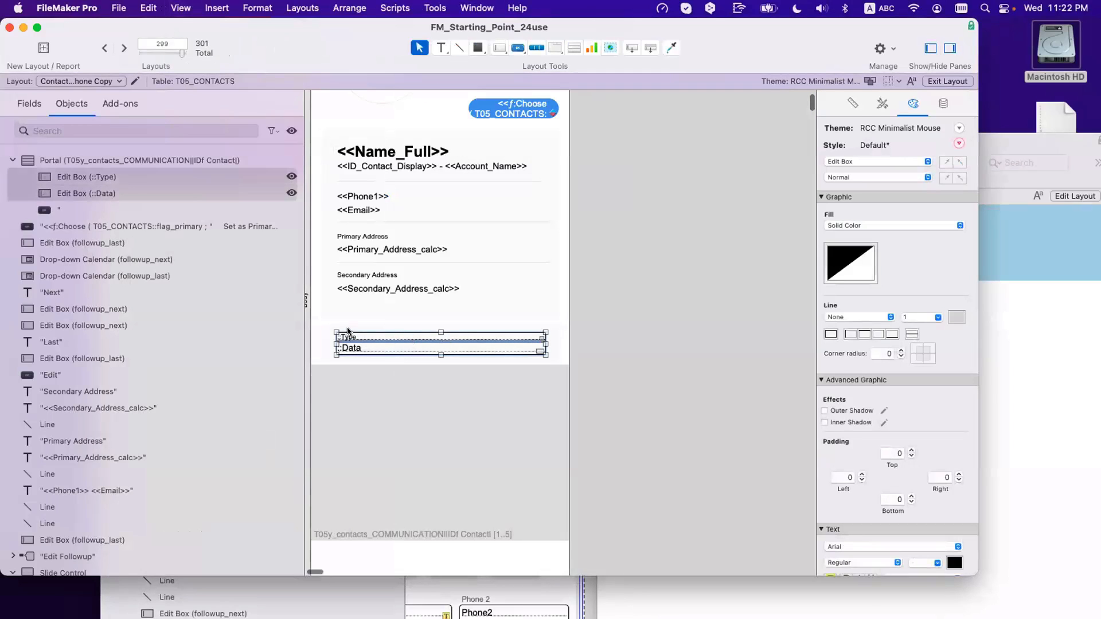
pyautogui.keyDown('shift'); pyautogui.click(349, 331); pyautogui.keyUp('shift')
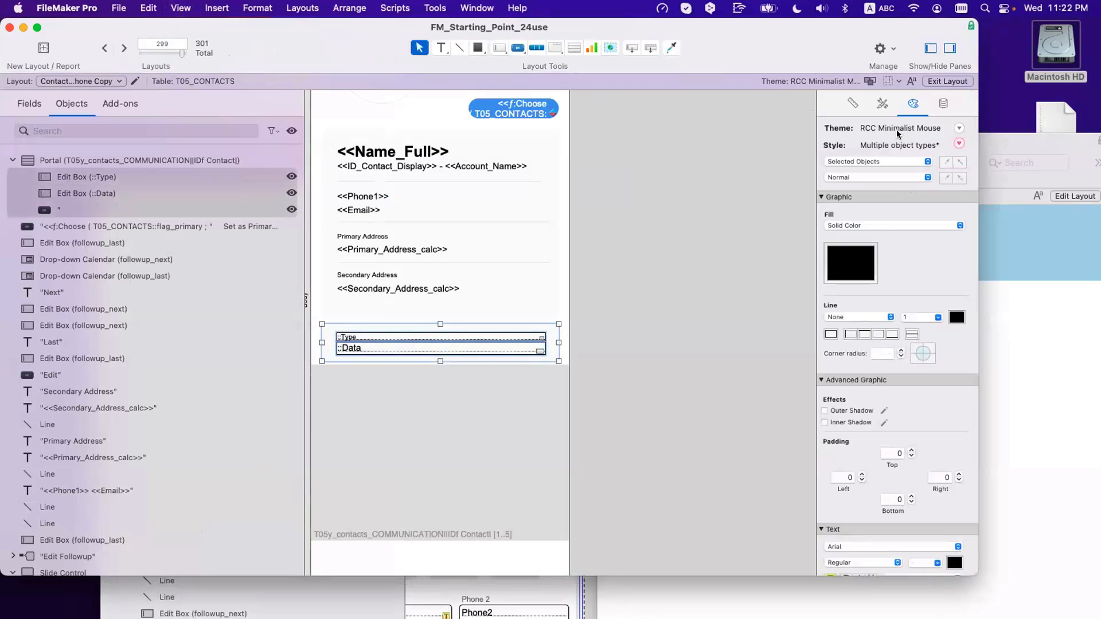
pyautogui.press('super+r')
pyautogui.click(943, 104)
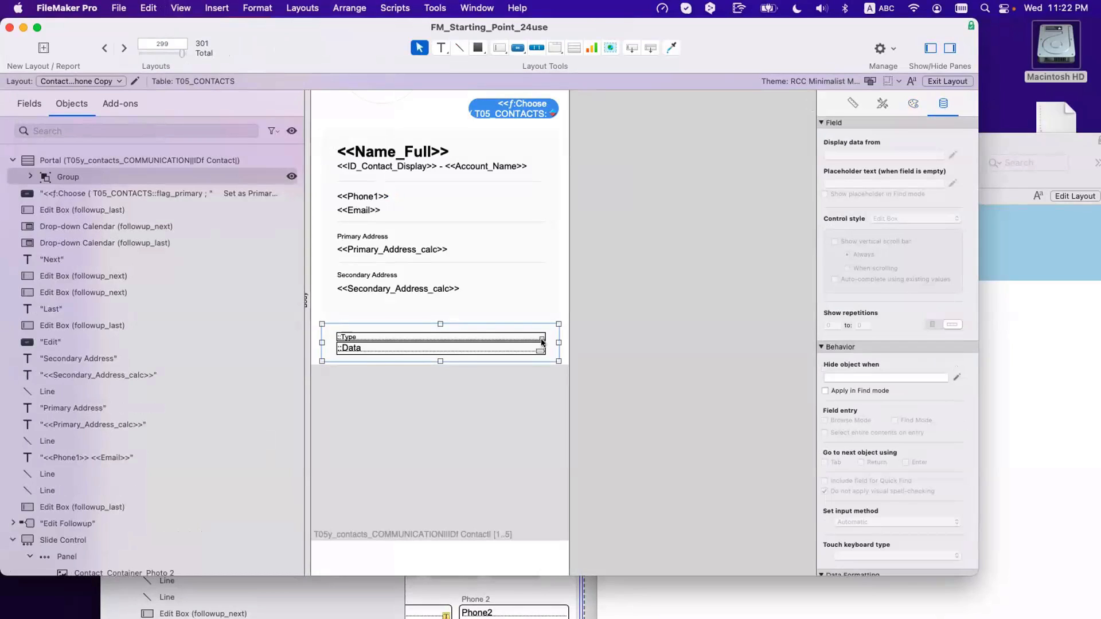
# Step: Check the group in Browse mode, then open its 'Hide object when' calculation
pyautogui.press('super+b')
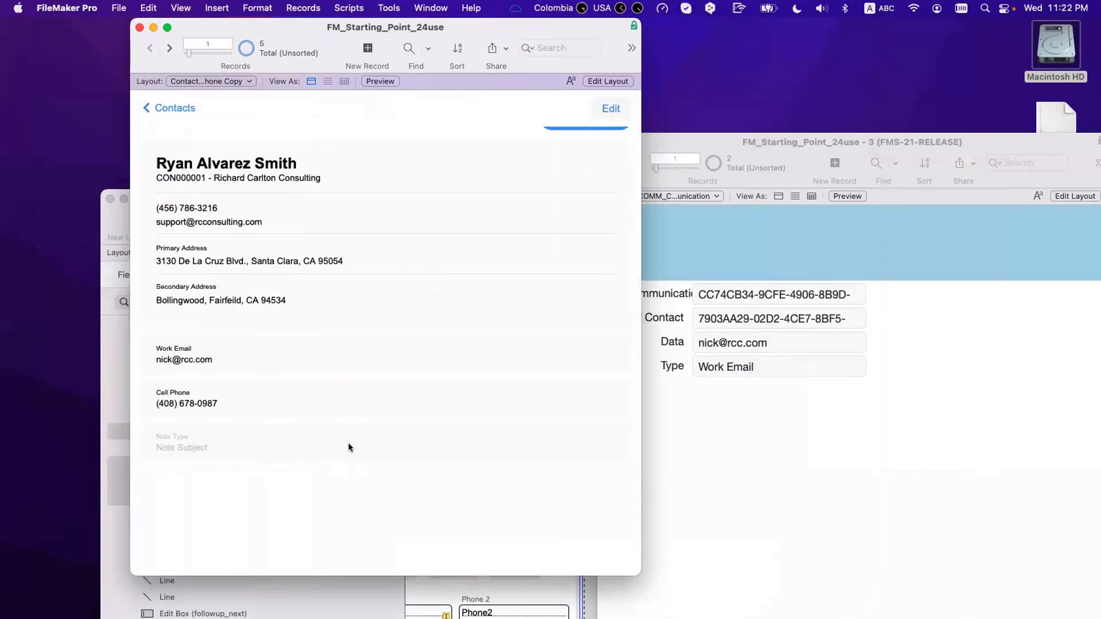
pyautogui.press('super+l')
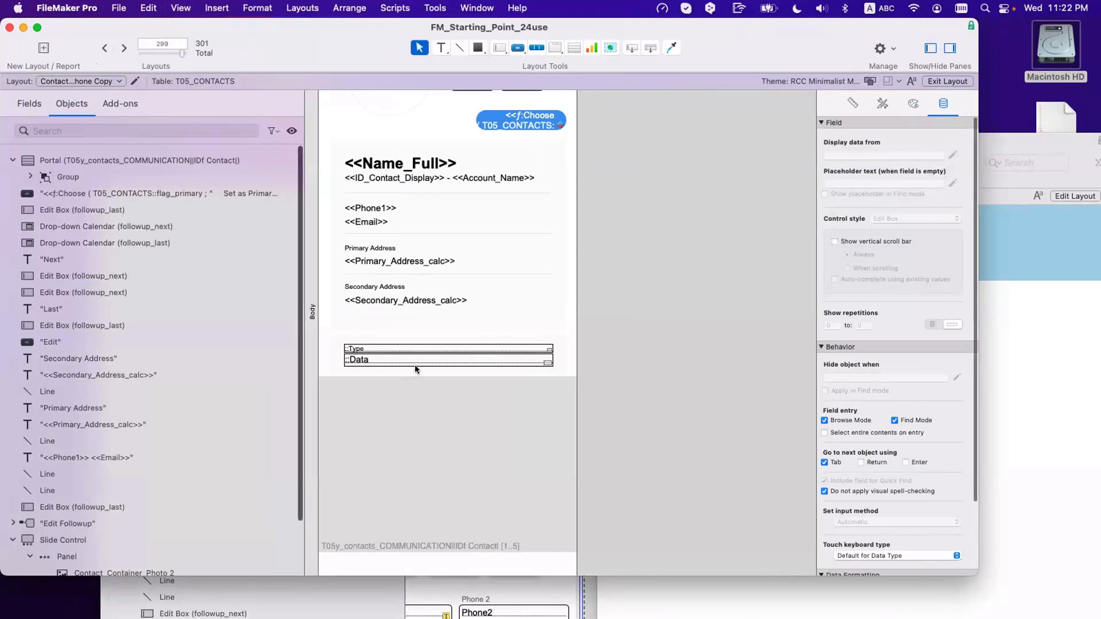
pyautogui.click(423, 368)
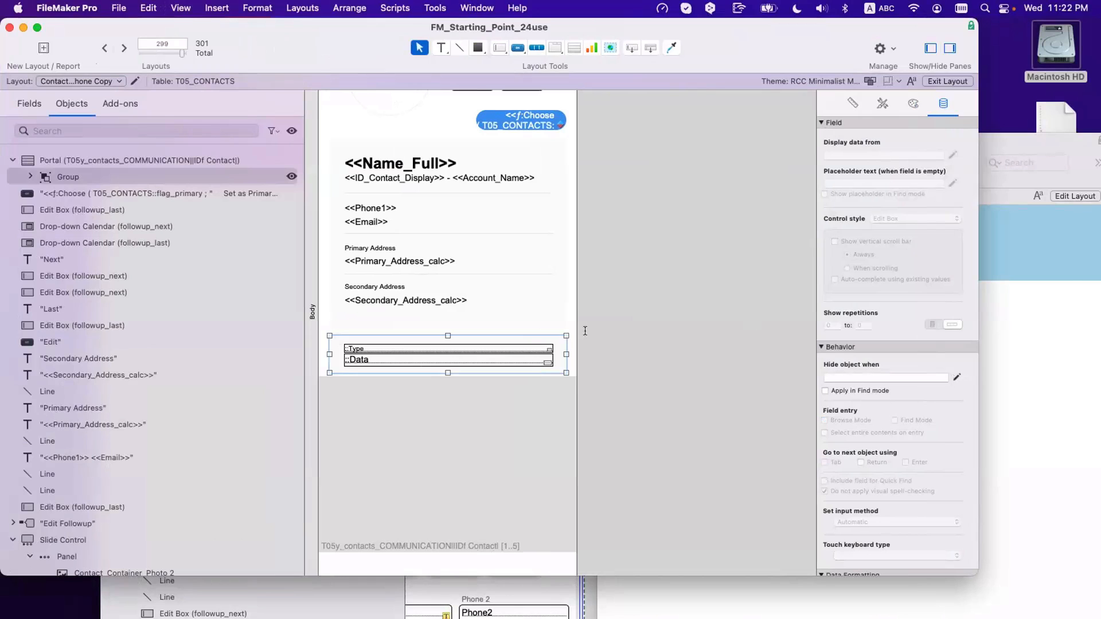
pyautogui.click(957, 377)
# Step: Set the group to hide when IsEmpty ( T05y_contacts_COMMUNICATION::__ID Communication ) is true
pyautogui.moveTo(351, 128); pyautogui.dragTo(713, 181)
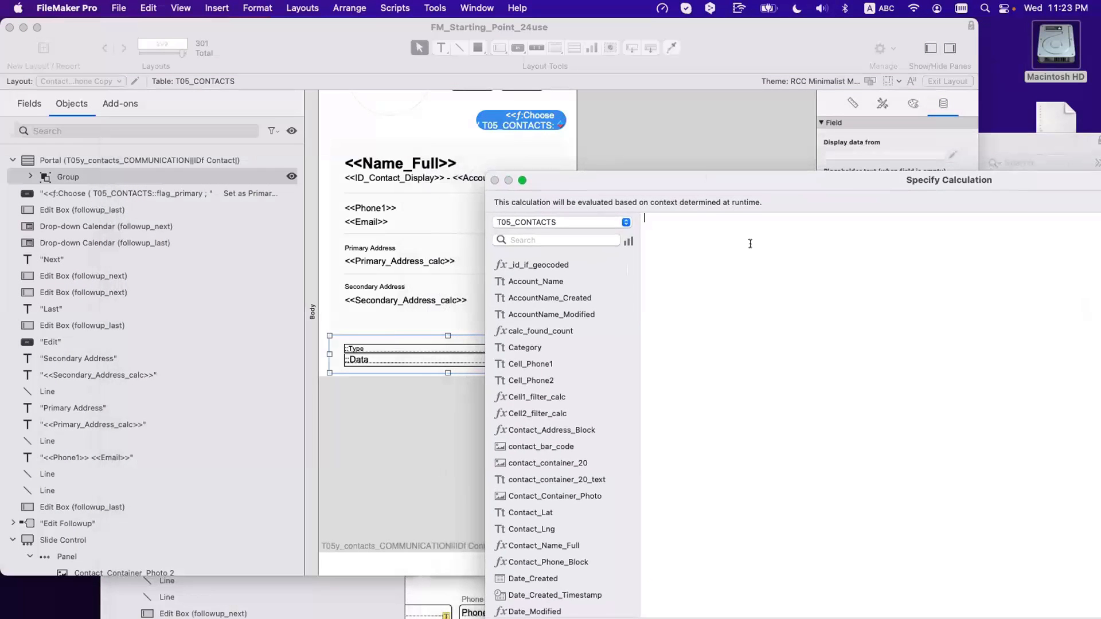
pyautogui.write('is')
pyautogui.press('Return')
pyautogui.click(600, 223)
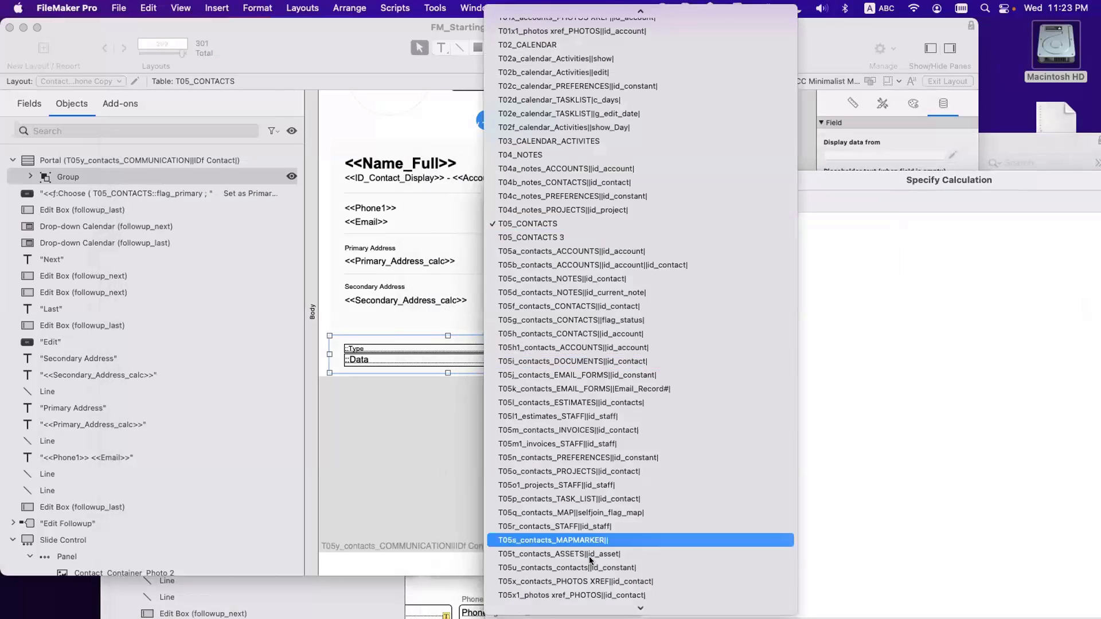
pyautogui.scroll(-4, 591, 561)
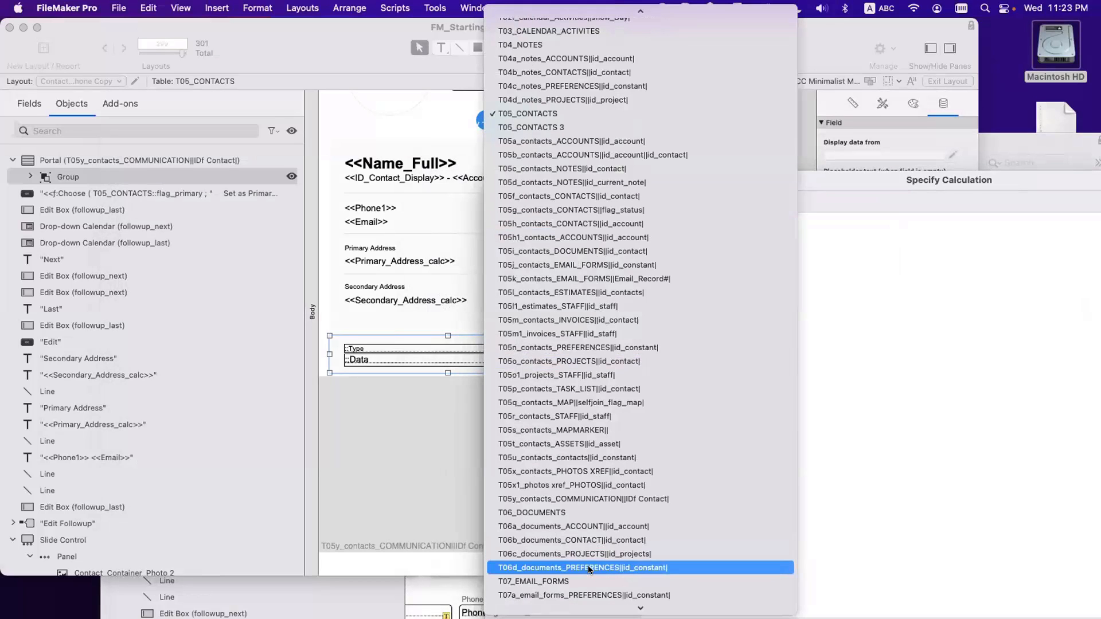
pyautogui.click(593, 499)
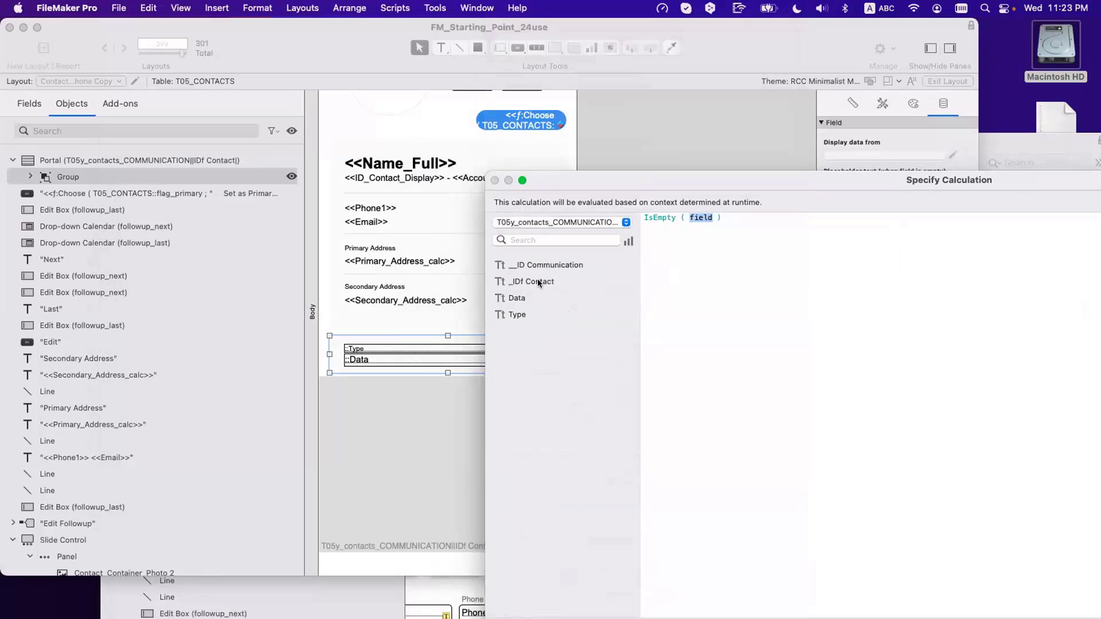
pyautogui.doubleClick(557, 267)
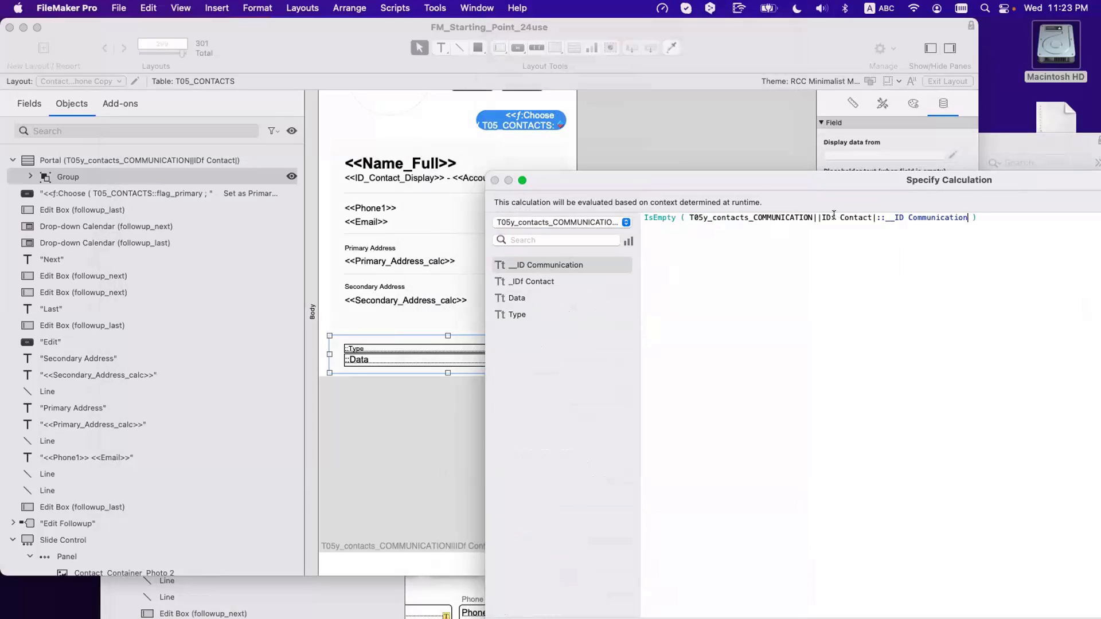
pyautogui.press('Return')
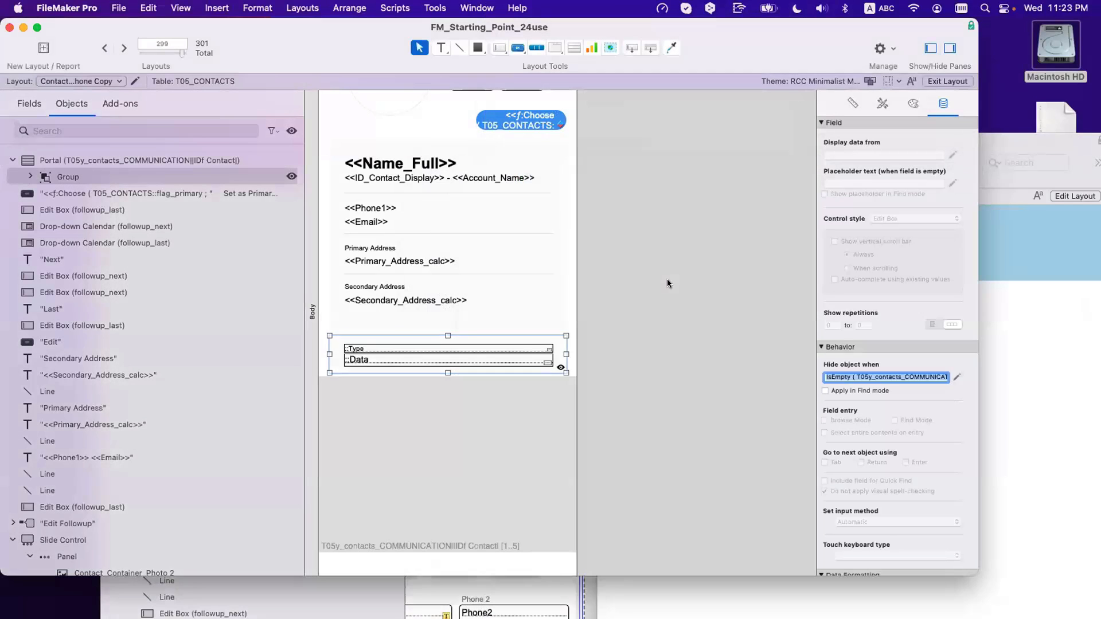
pyautogui.click(667, 282)
pyautogui.press('super+b')
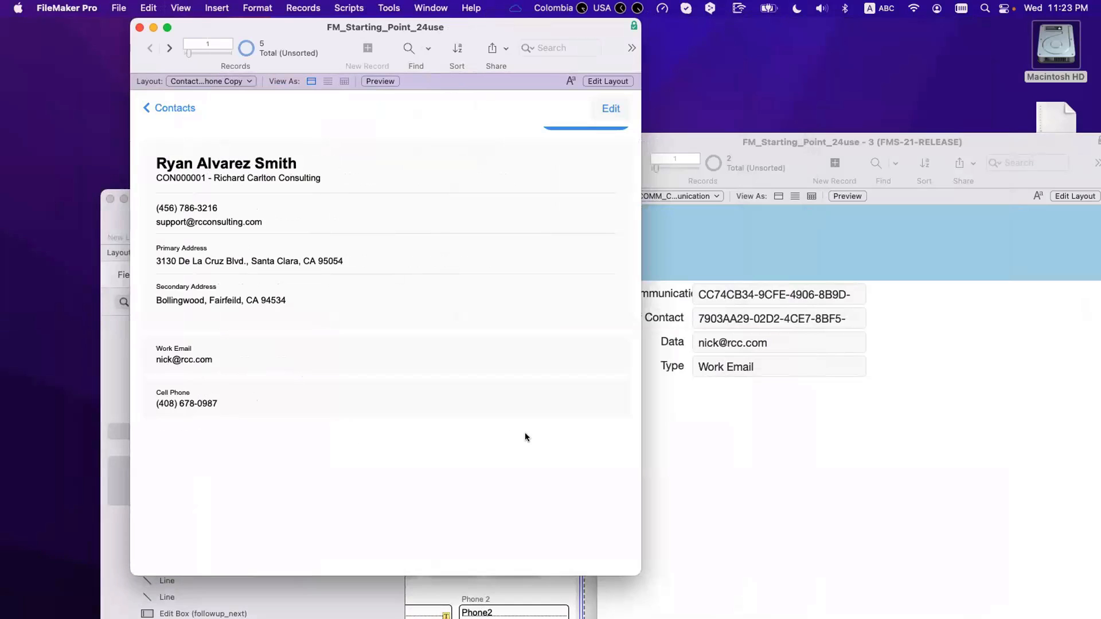
pyautogui.press('super+l')
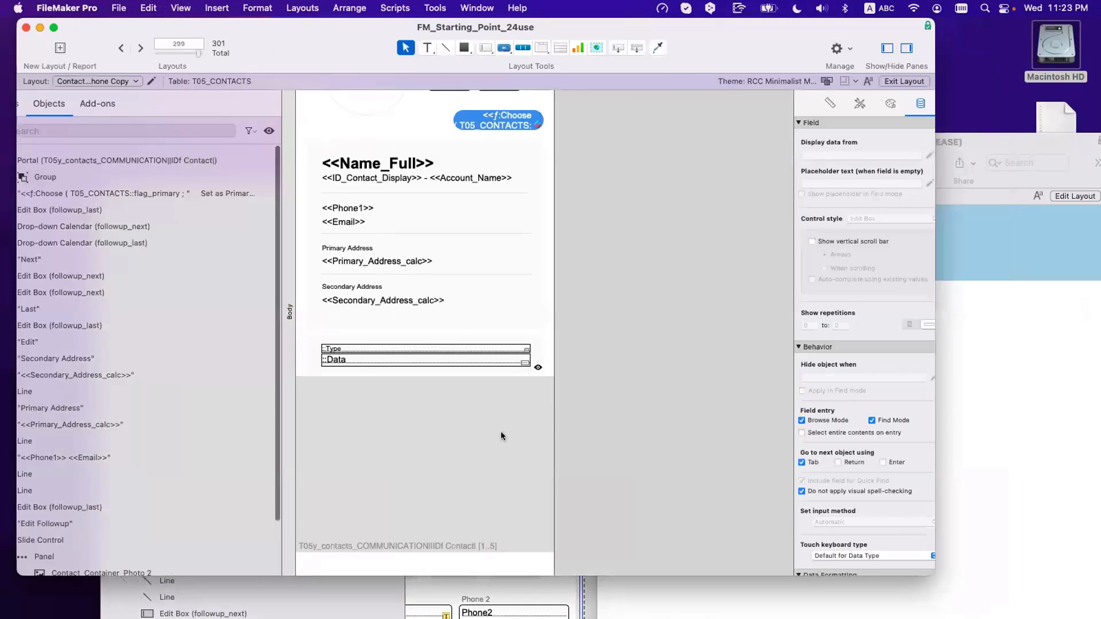
# Step: Copy the Call <<Phone1>> button from the previous layout and paste it over the communication portal row
pyautogui.scroll(-5, 601, 328)
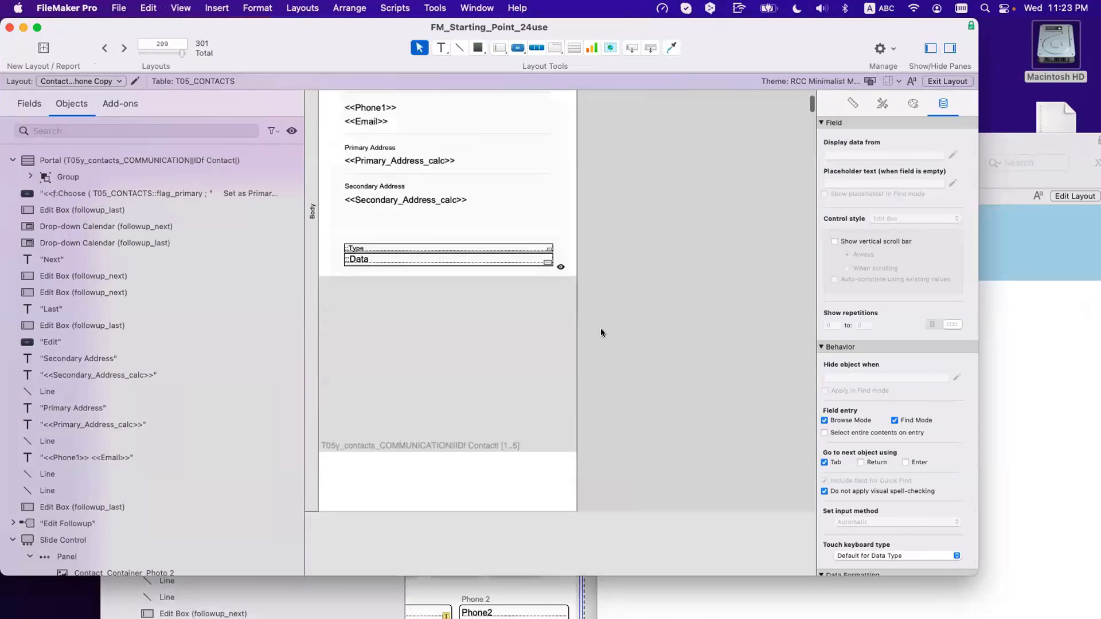
pyautogui.scroll(3, 601, 333)
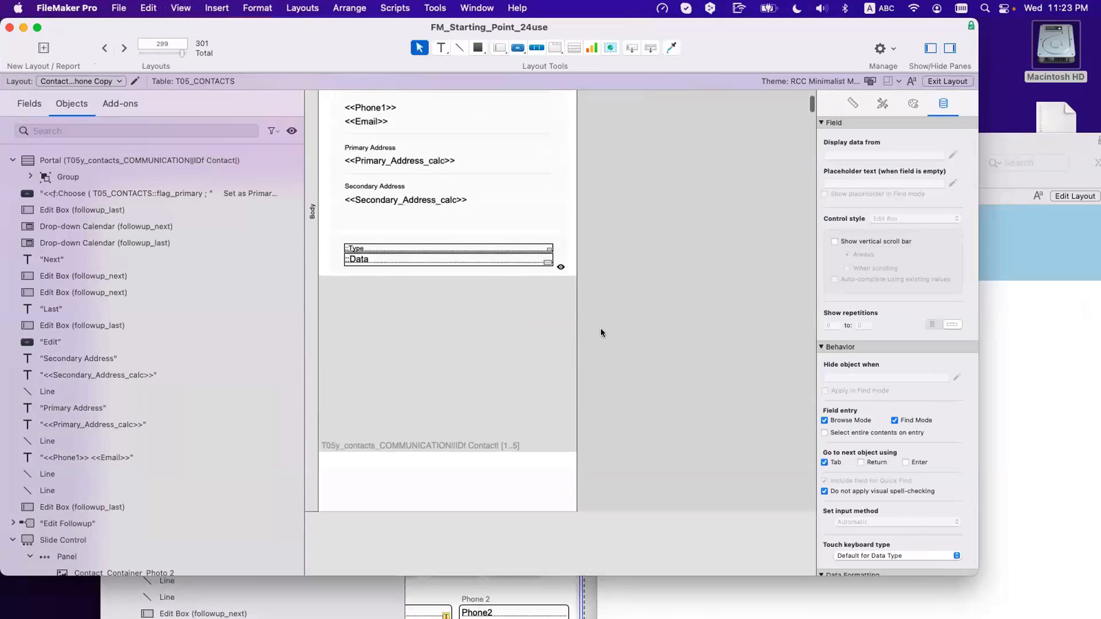
pyautogui.click(103, 50)
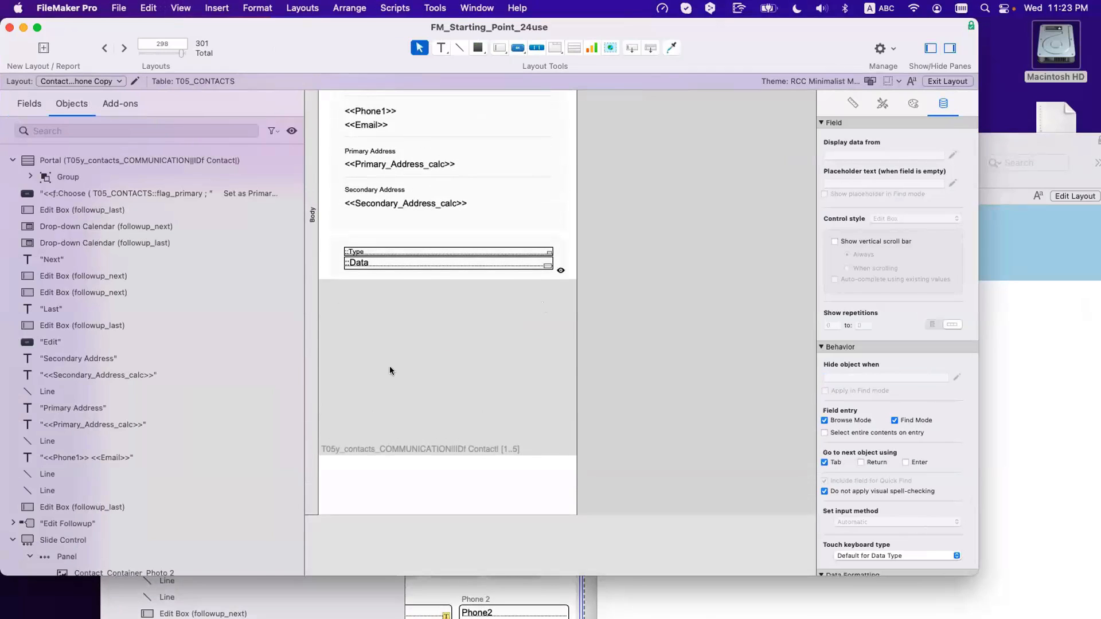
pyautogui.click(434, 464)
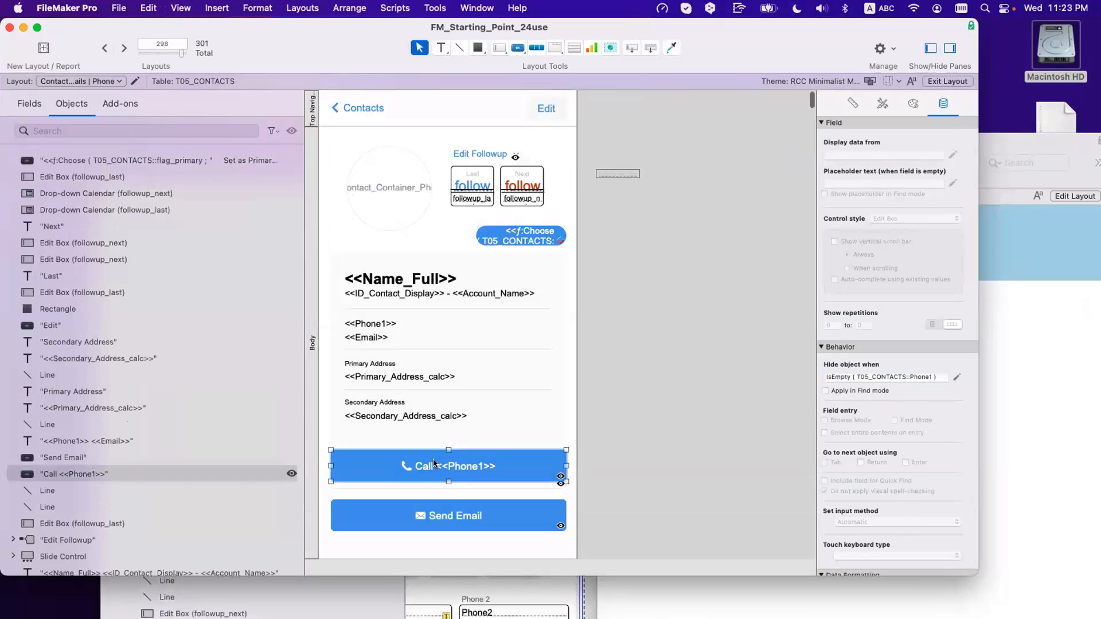
pyautogui.click(123, 49)
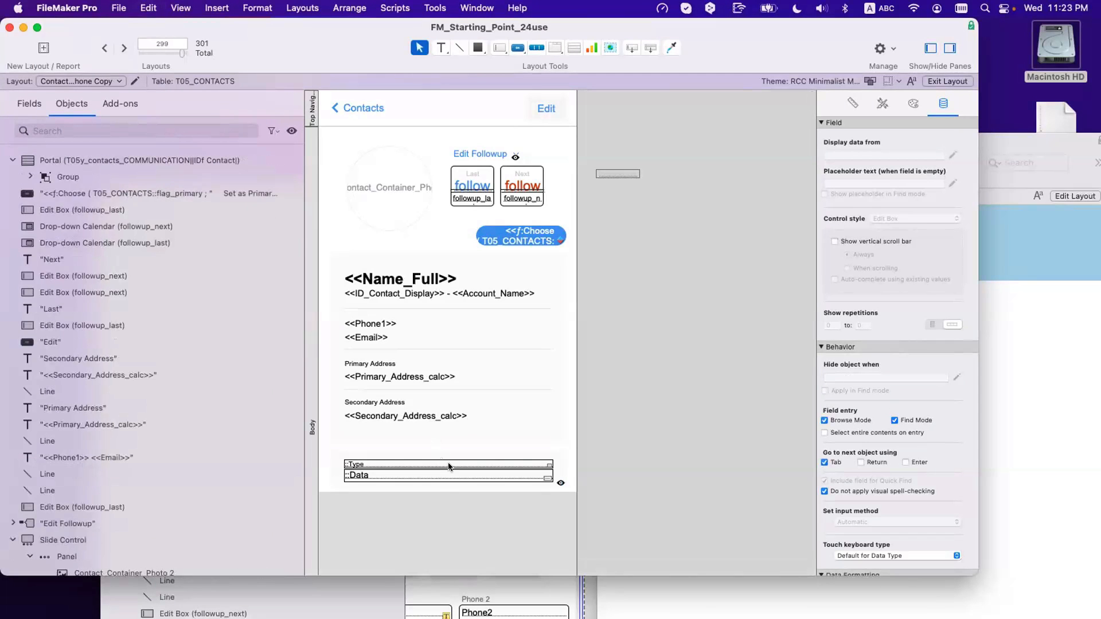
pyautogui.click(445, 466)
pyautogui.press('super+c')
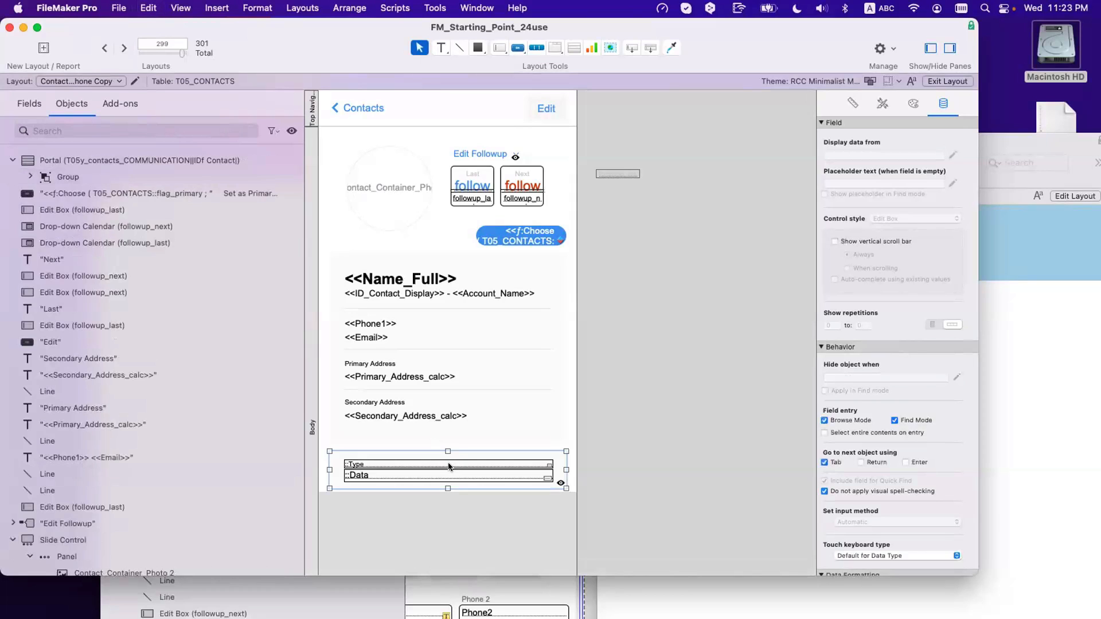
pyautogui.press('super+v')
pyautogui.moveTo(452, 467); pyautogui.dragTo(457, 474)
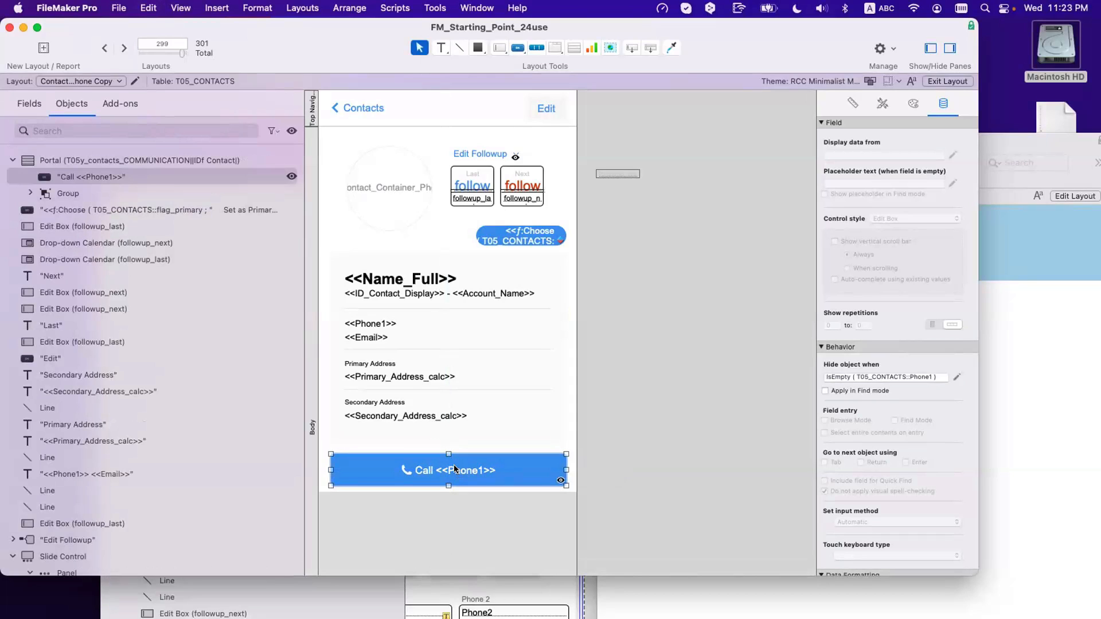
# Step: Relabel the portal's Call button as 'Add Communication'
pyautogui.doubleClick(455, 469)
pyautogui.tripleClick(628, 348)
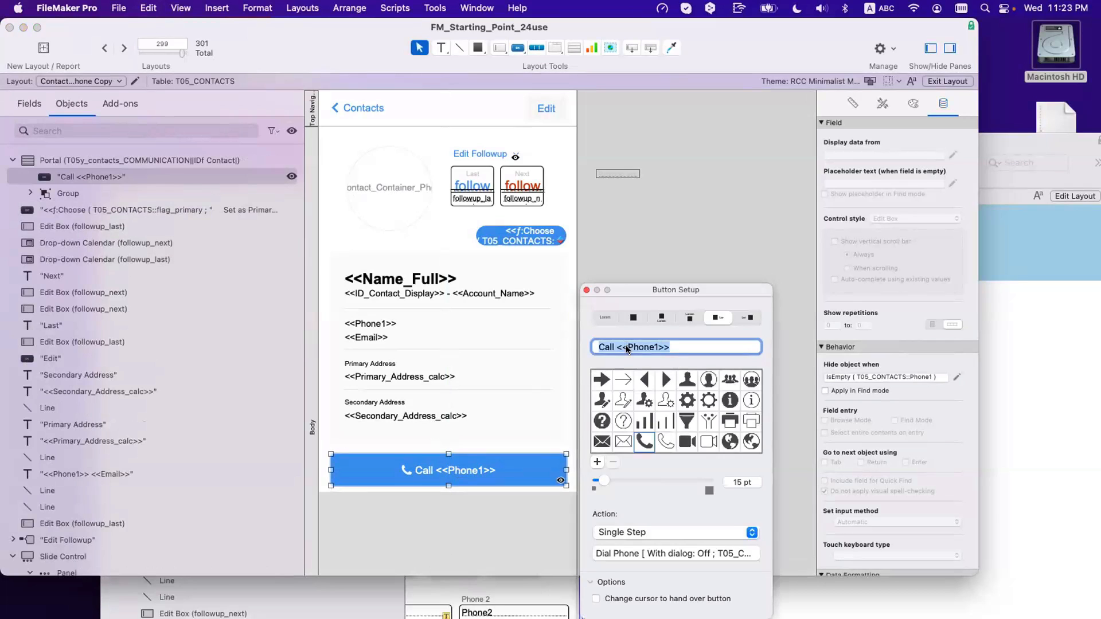
pyautogui.write('Add Communication')
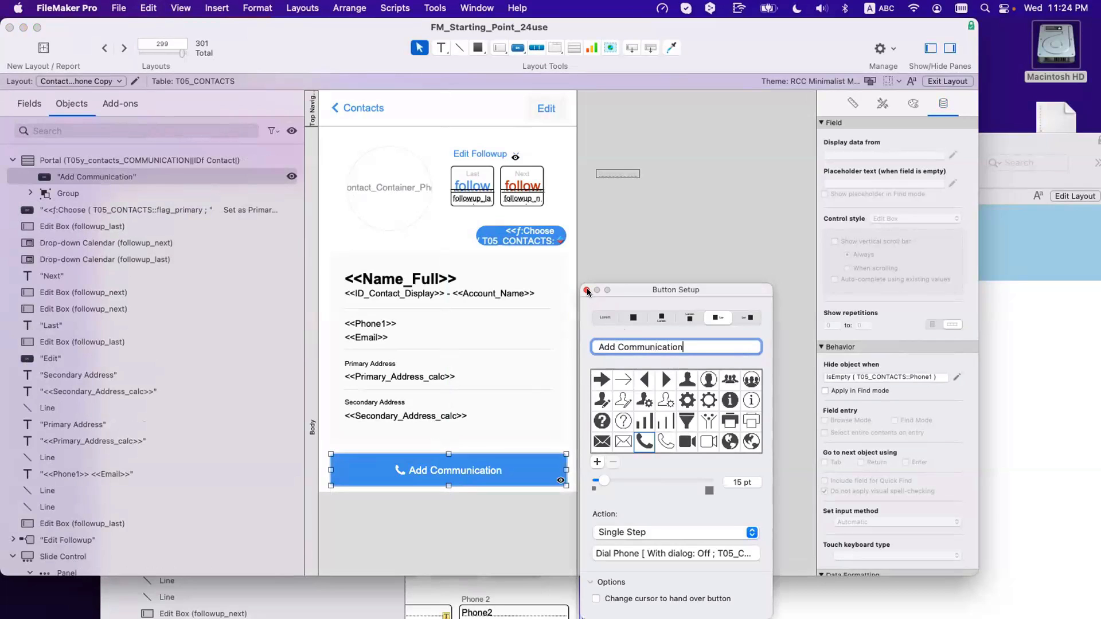
# Step: Replace the button's phone icon with a plus sign at 17 pt
pyautogui.scroll(-5, 682, 419)
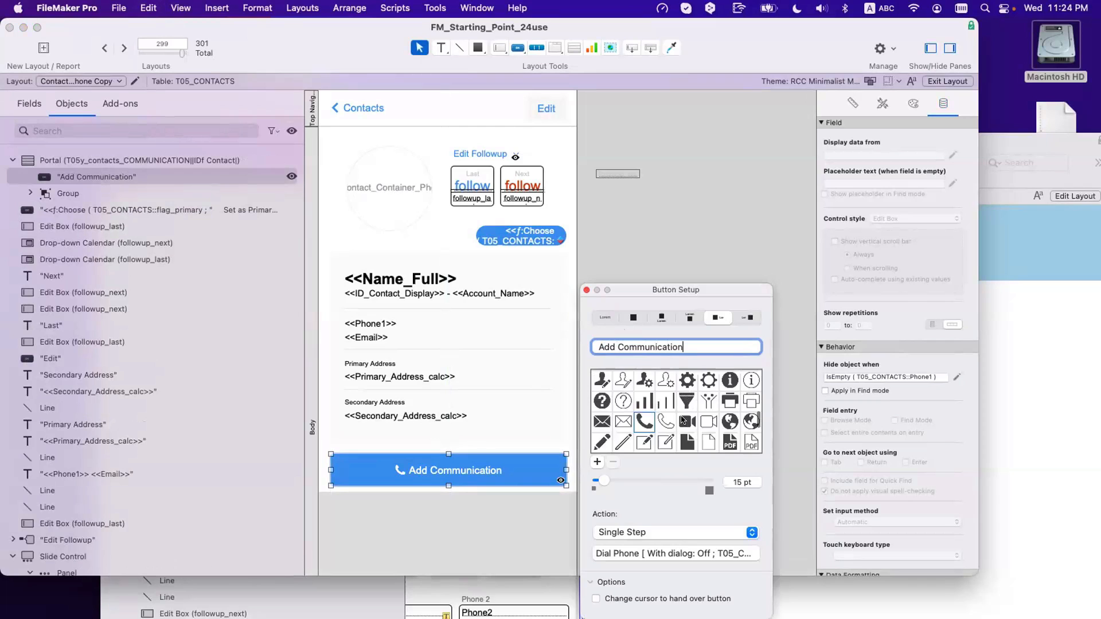
pyautogui.scroll(-2, 683, 420)
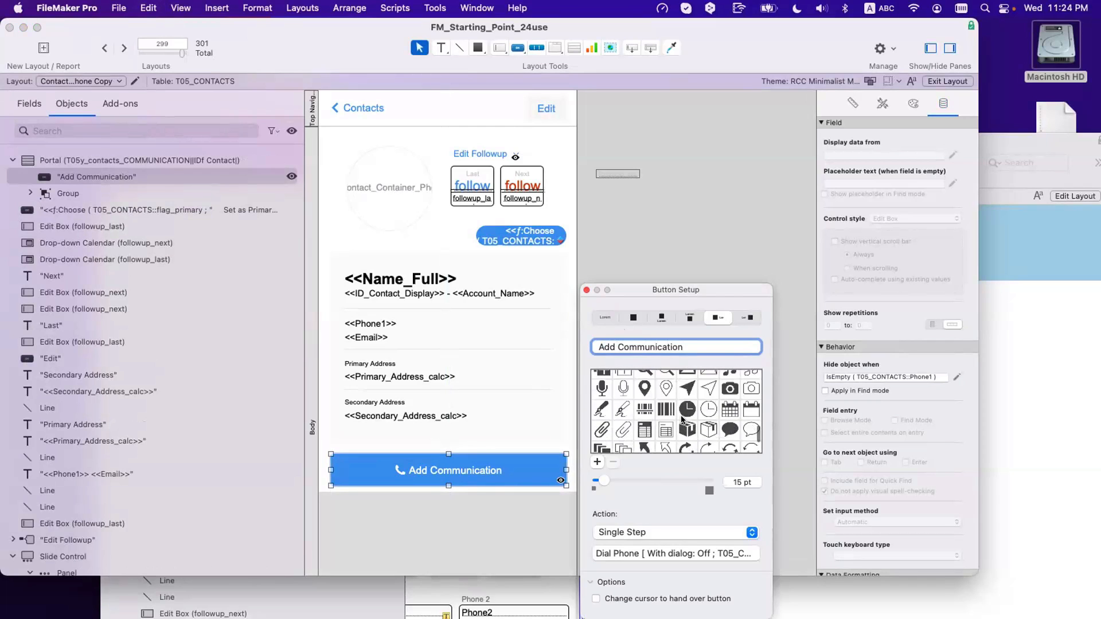
pyautogui.scroll(7, 682, 419)
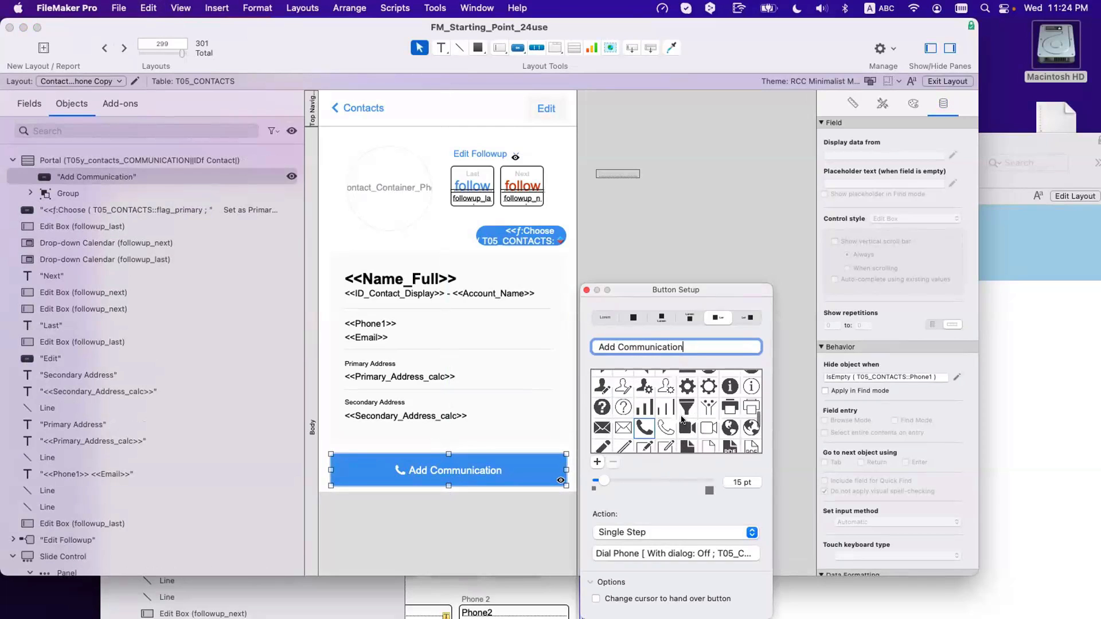
pyautogui.scroll(5, 681, 420)
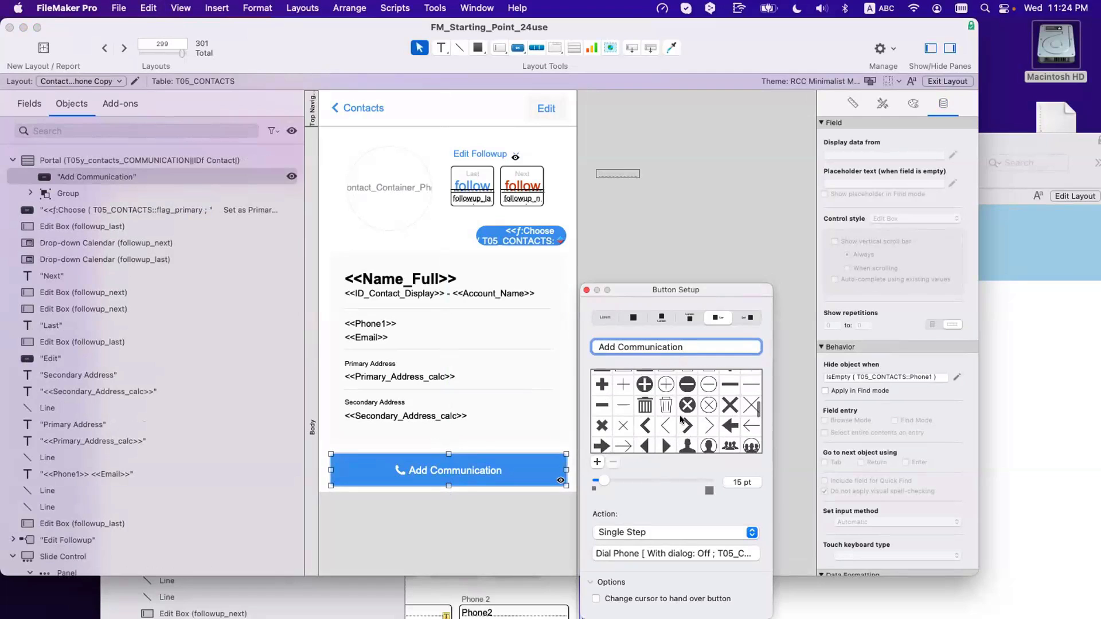
pyautogui.scroll(2, 705, 402)
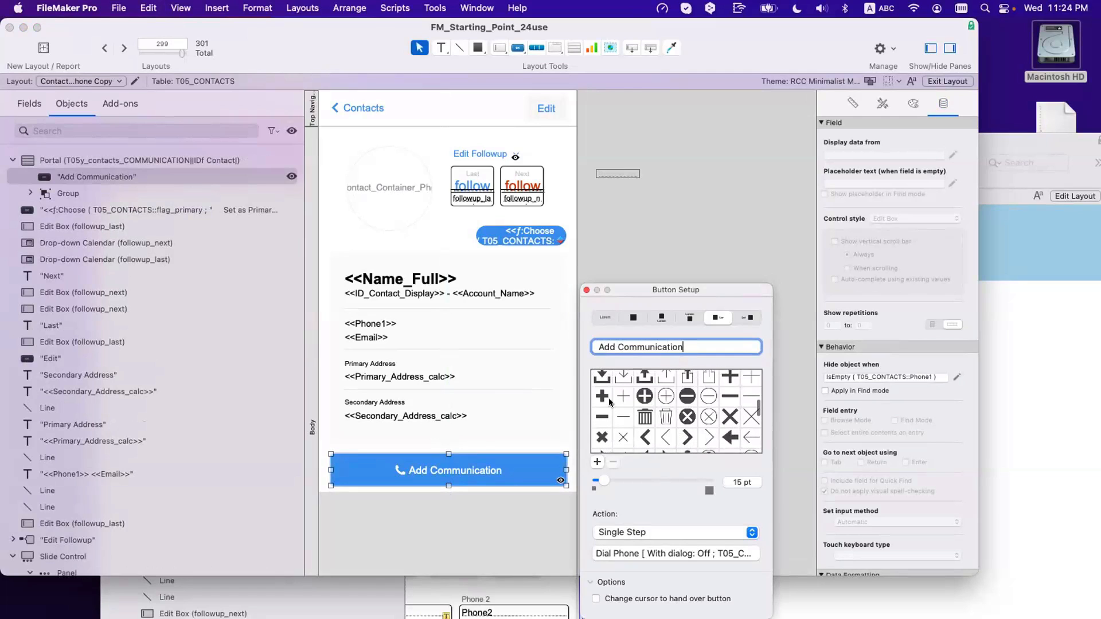
pyautogui.click(730, 377)
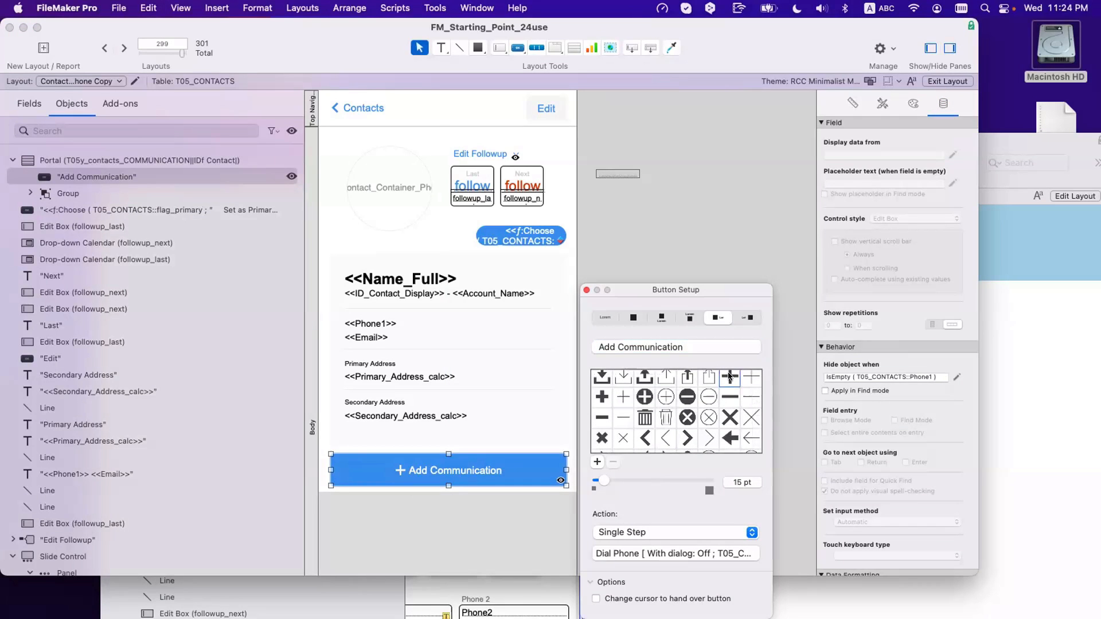
pyautogui.click(744, 484)
pyautogui.write('17')
pyautogui.press('Return')
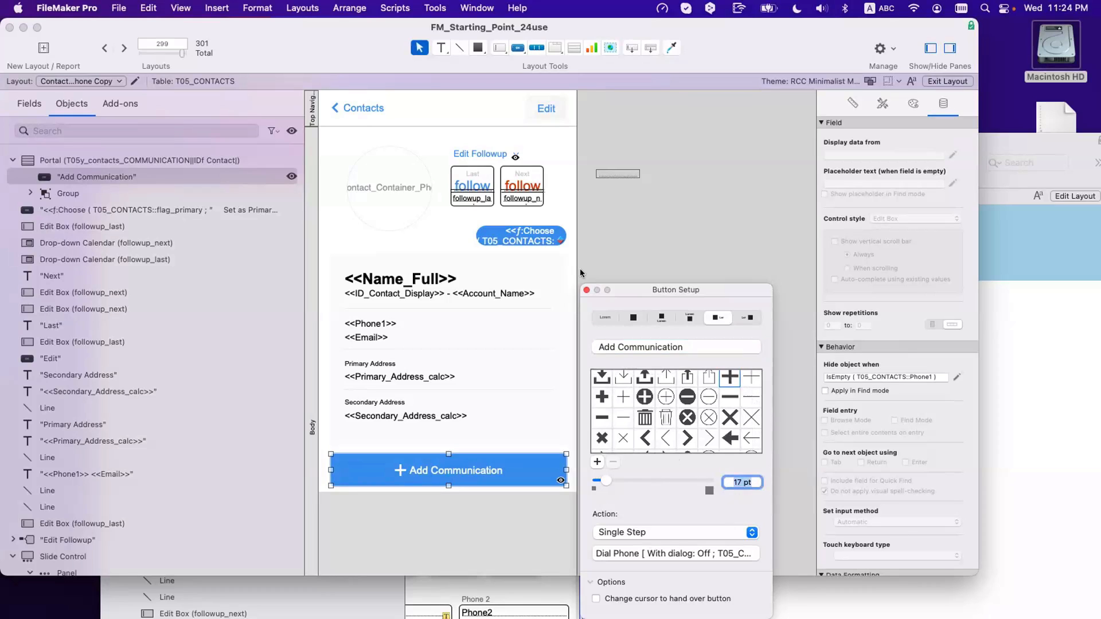
pyautogui.click(612, 257)
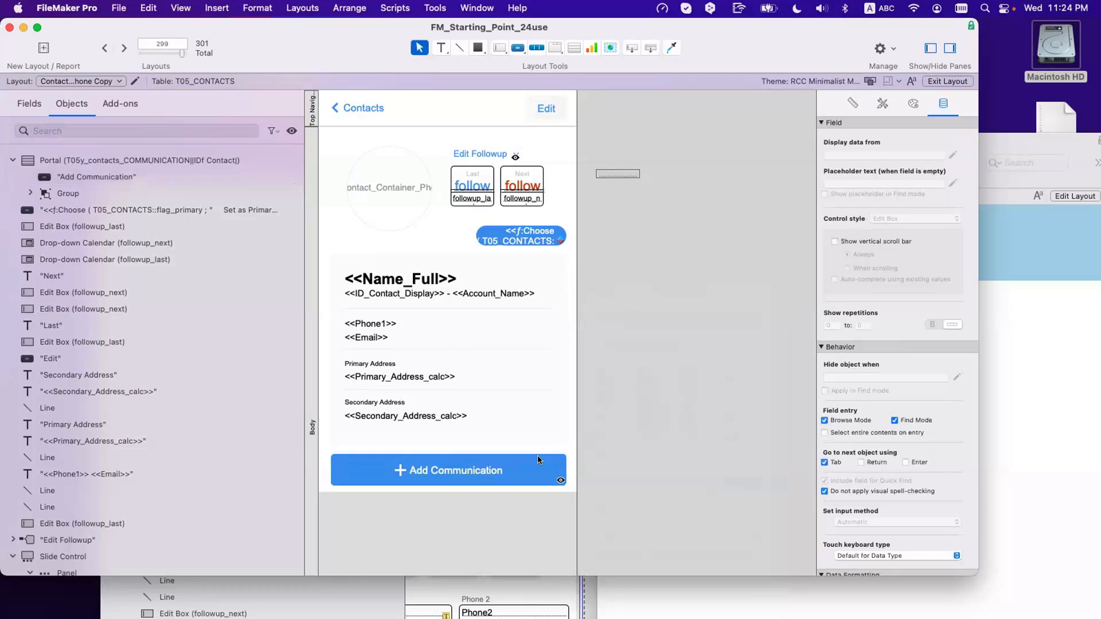
# Step: Narrow the Add Communication button, then align its left and top edges and size to the row group
pyautogui.click(469, 472)
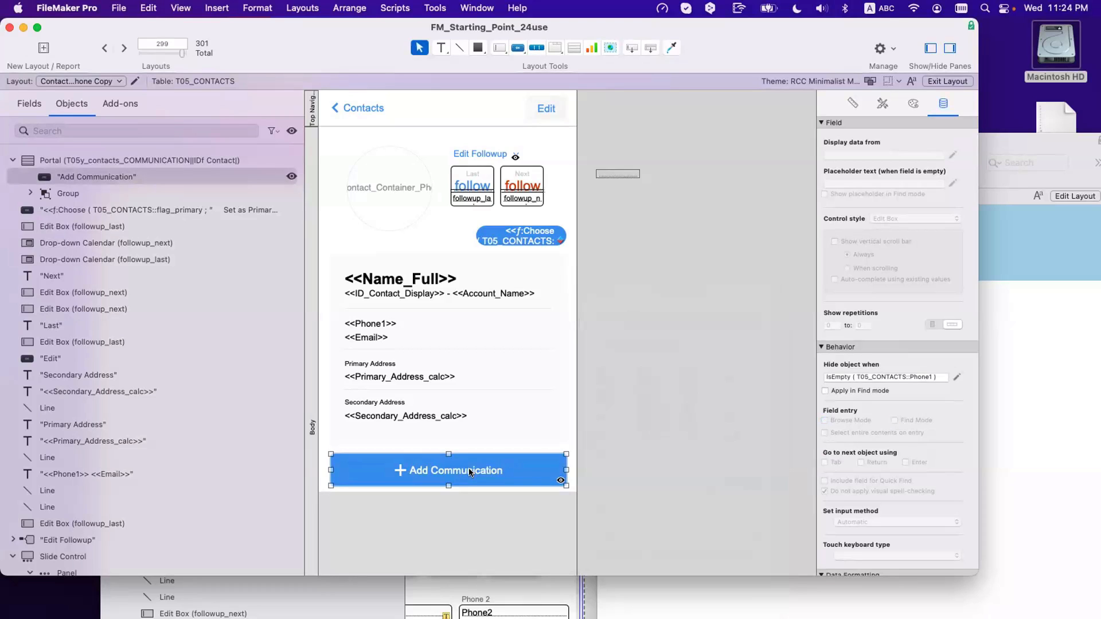
pyautogui.moveTo(469, 472); pyautogui.dragTo(554, 451)
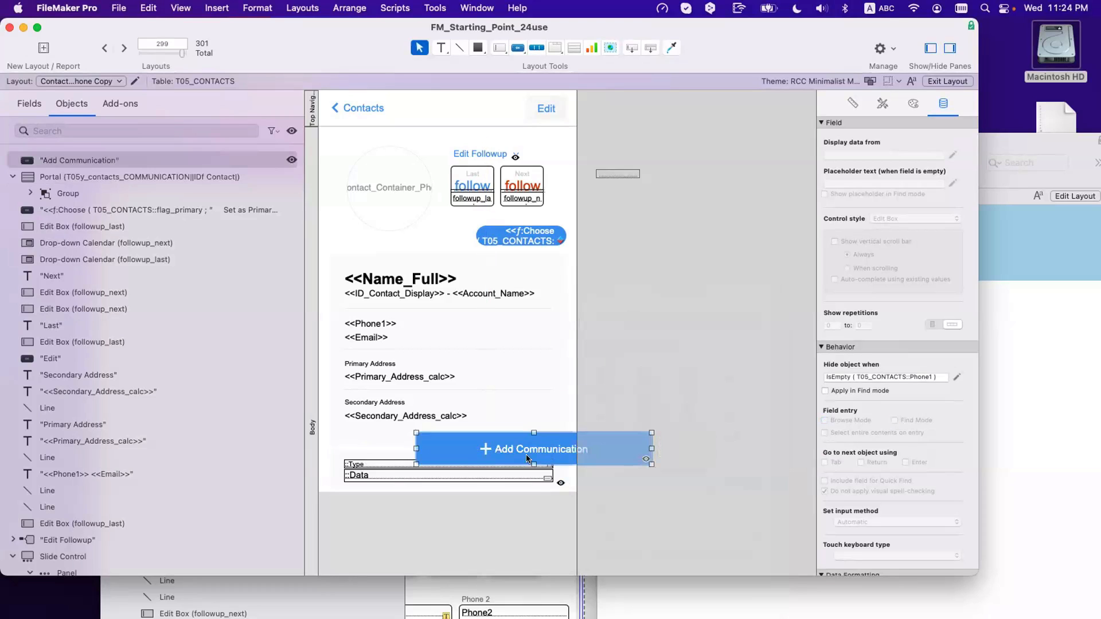
pyautogui.press('super+z')
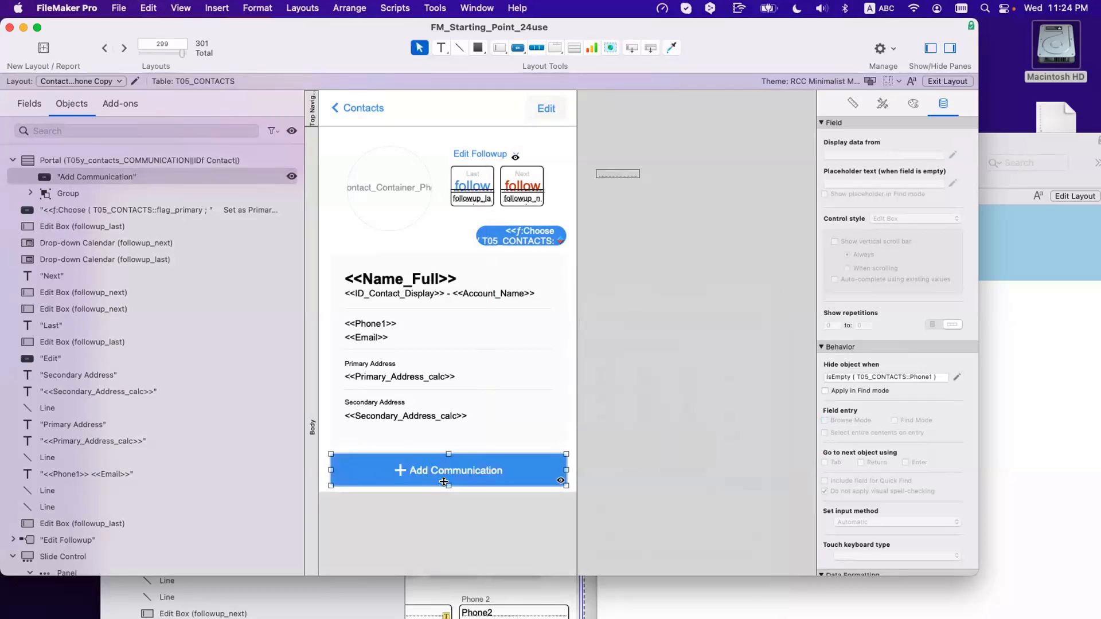
pyautogui.moveTo(565, 467); pyautogui.dragTo(526, 475)
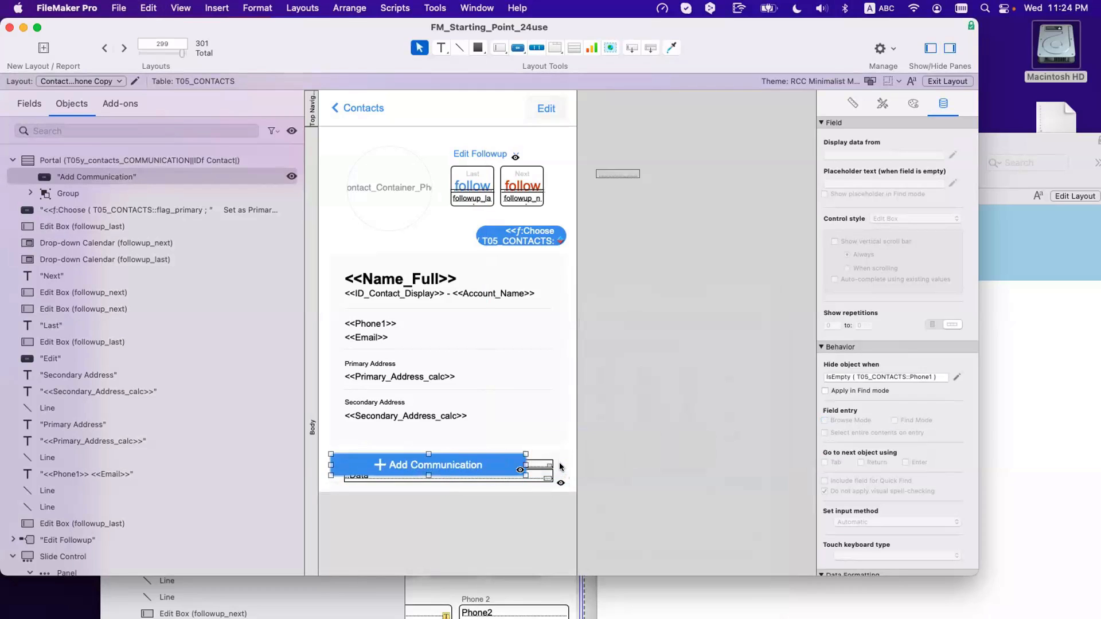
pyautogui.keyDown('shift'); pyautogui.click(559, 458); pyautogui.keyUp('shift')
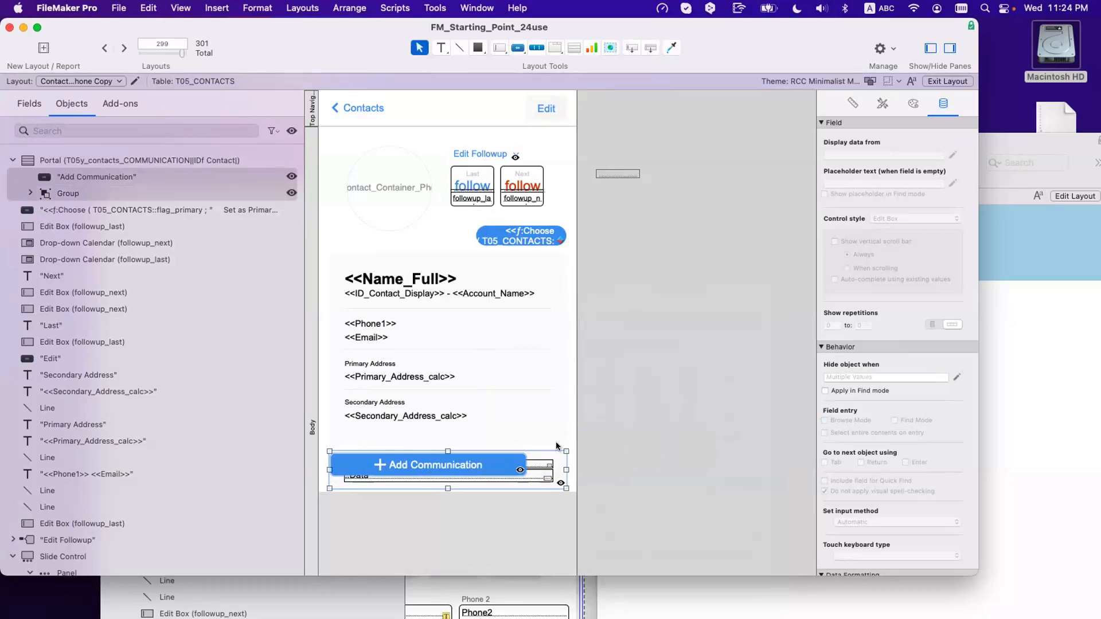
pyautogui.click(852, 104)
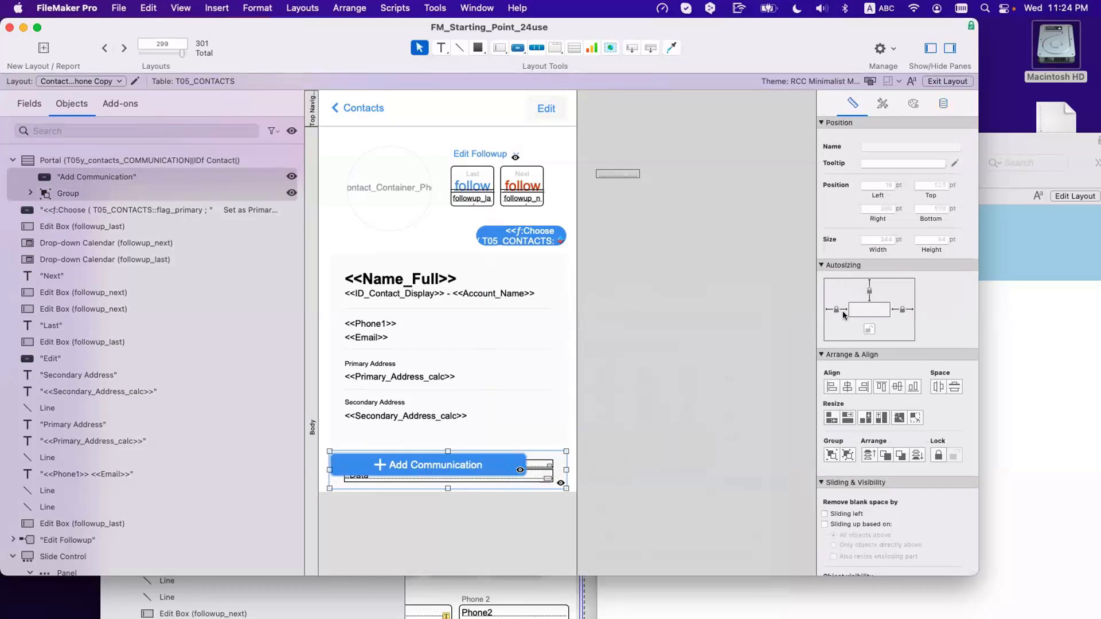
pyautogui.click(831, 386)
pyautogui.click(881, 386)
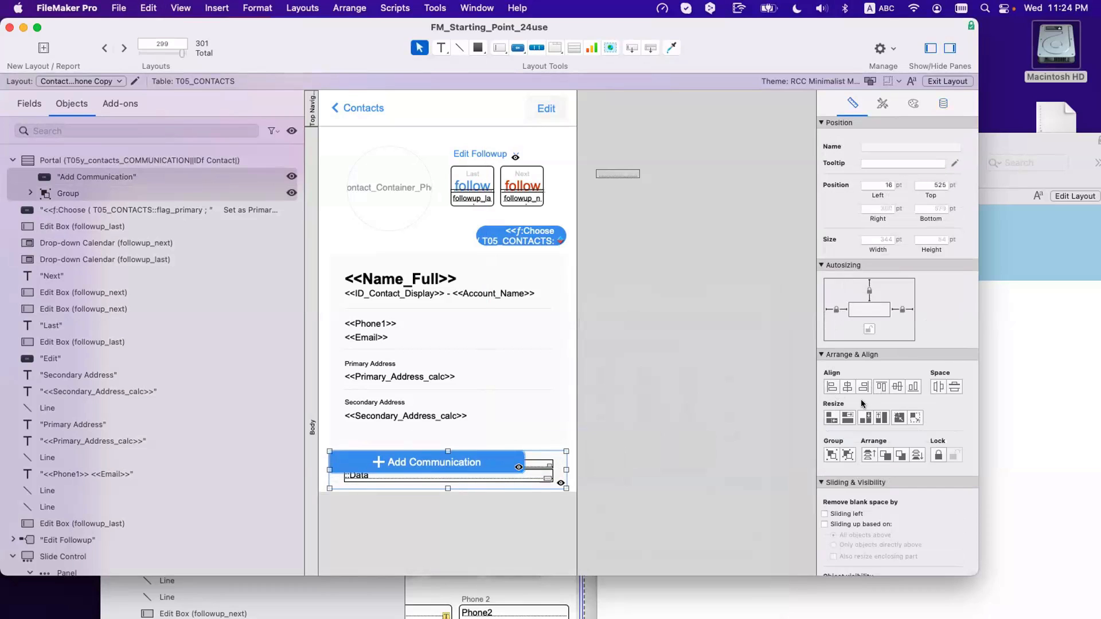
pyautogui.click(915, 417)
# Step: Copy the group's hide condition onto the button, prefix it with 'not', and preview in Browse mode
pyautogui.click(508, 467)
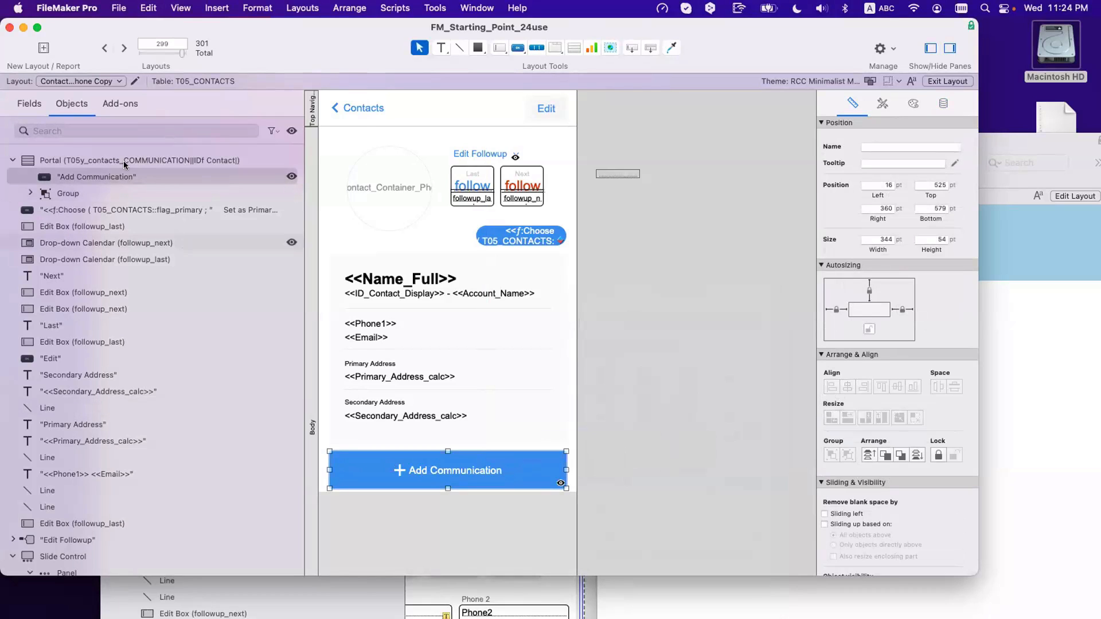
pyautogui.click(82, 189)
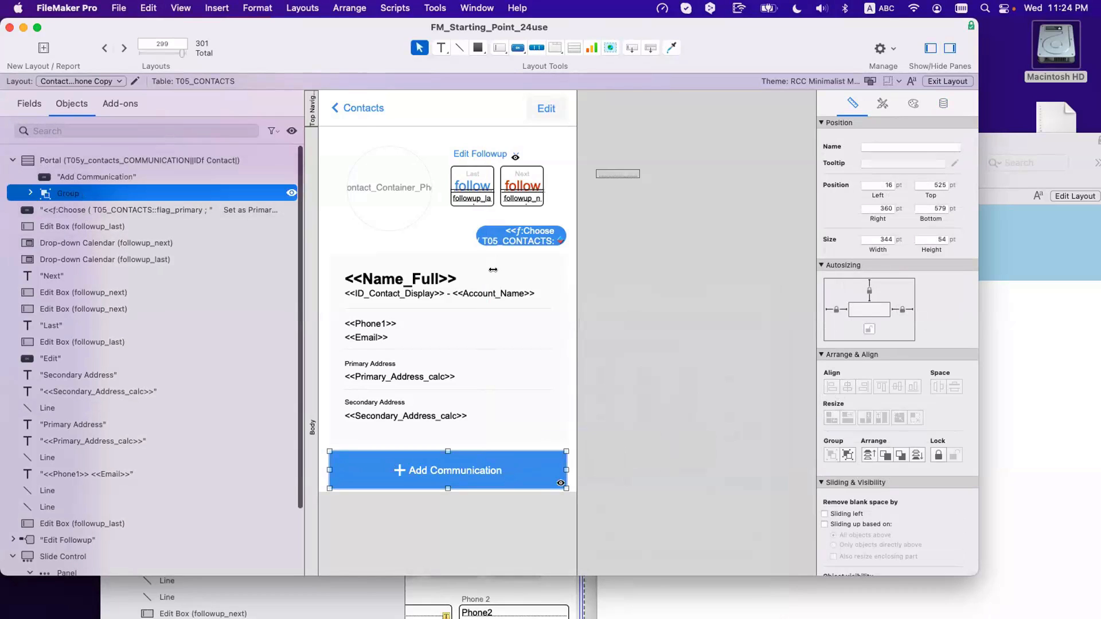
pyautogui.click(942, 103)
pyautogui.click(886, 377)
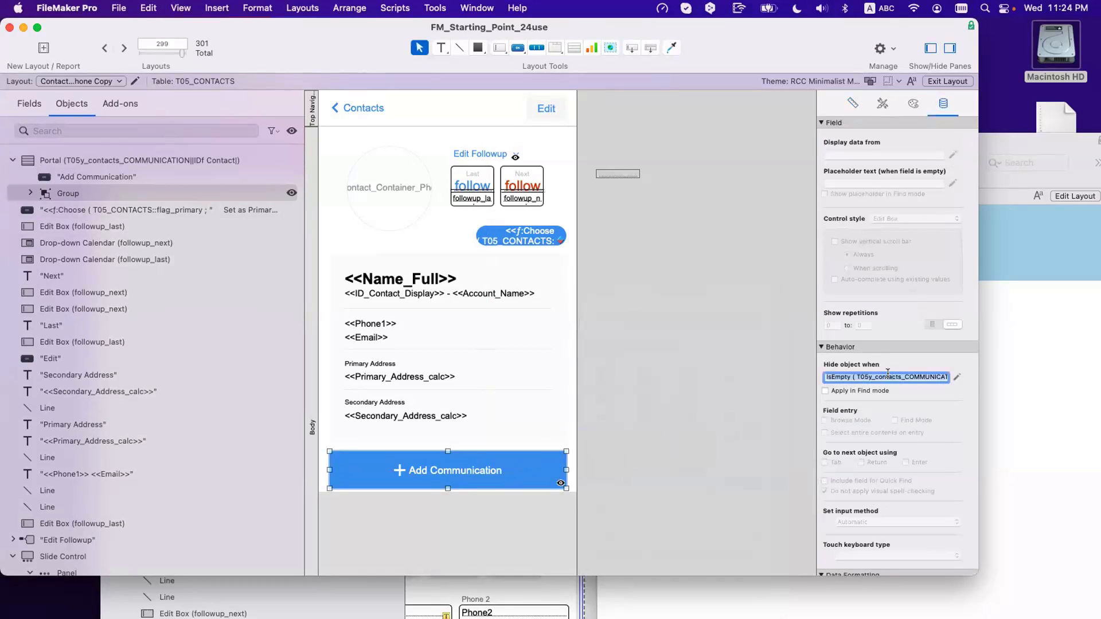
pyautogui.click(709, 429)
pyautogui.click(520, 468)
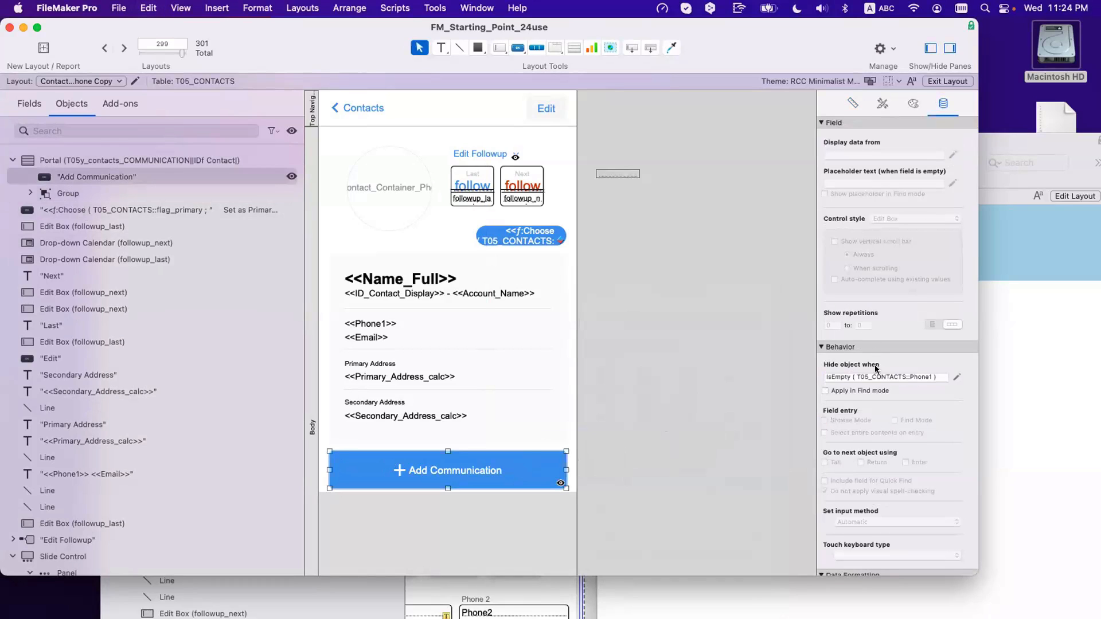
pyautogui.click(845, 374)
pyautogui.press('super+v')
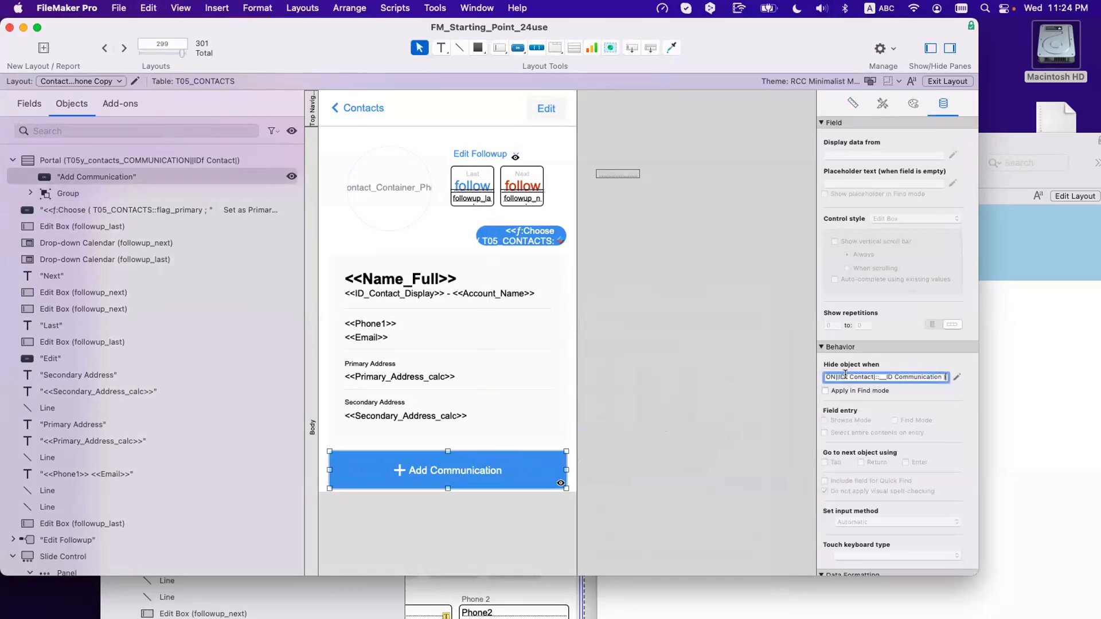
pyautogui.hotkey('alt', 'Left')
pyautogui.hotkey('alt', 'Left')
pyautogui.hotkey('alt', 'Left')
pyautogui.hotkey('alt', 'Left')
pyautogui.hotkey('alt', 'Left')
pyautogui.hotkey('alt', 'Left')
pyautogui.write('not')
pyautogui.click(477, 467)
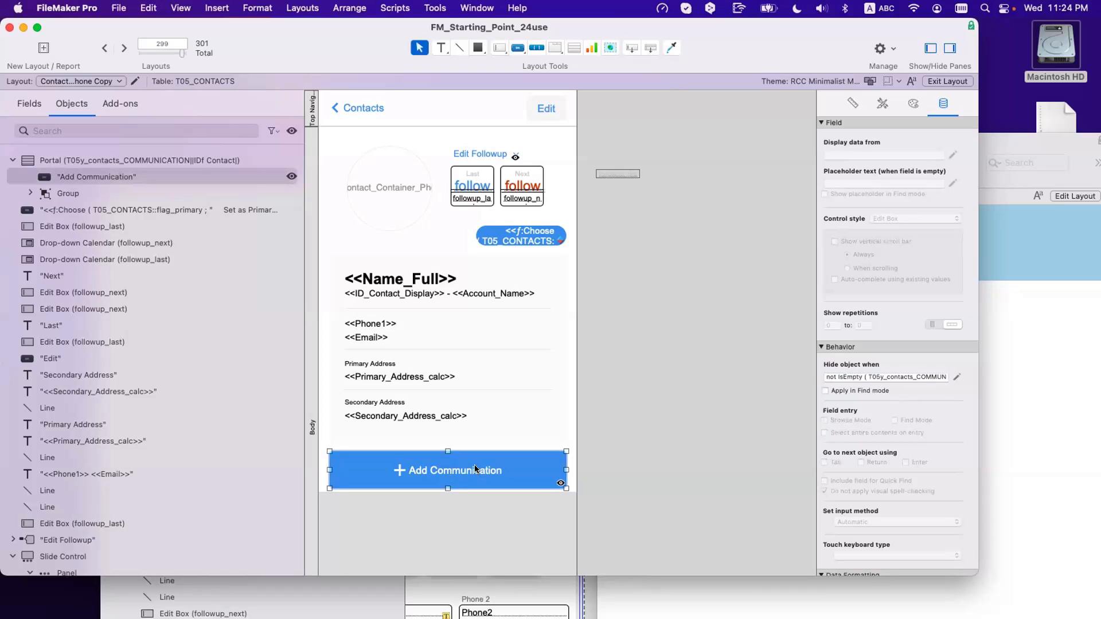
pyautogui.press('super+b')
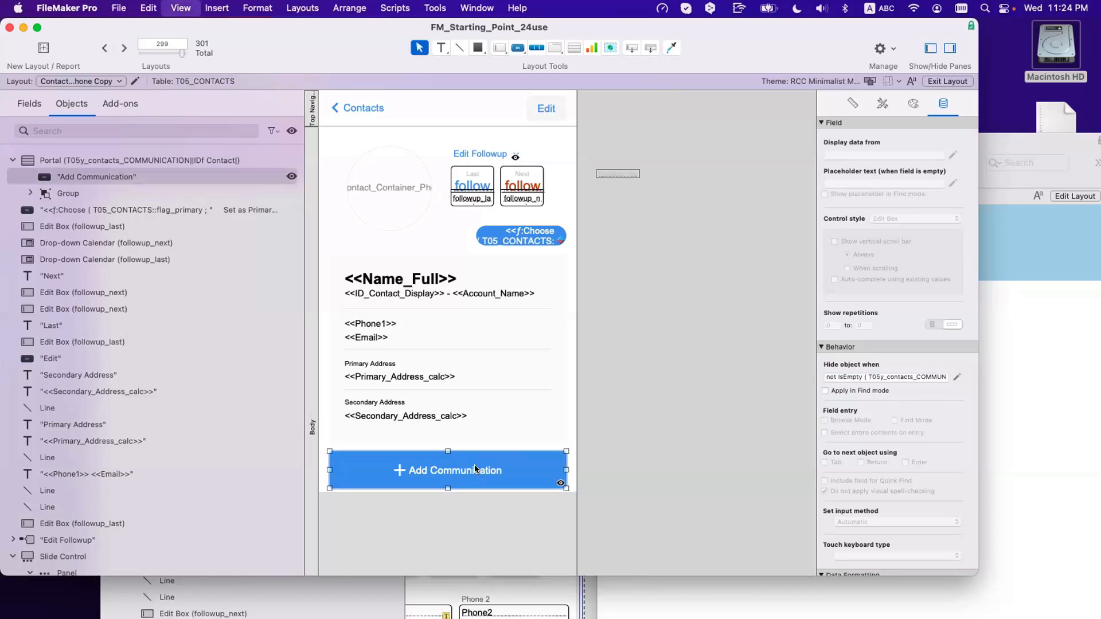
# Step: Create a new communication record carrying the contact's copied ID
pyautogui.scroll(-5, 463, 448)
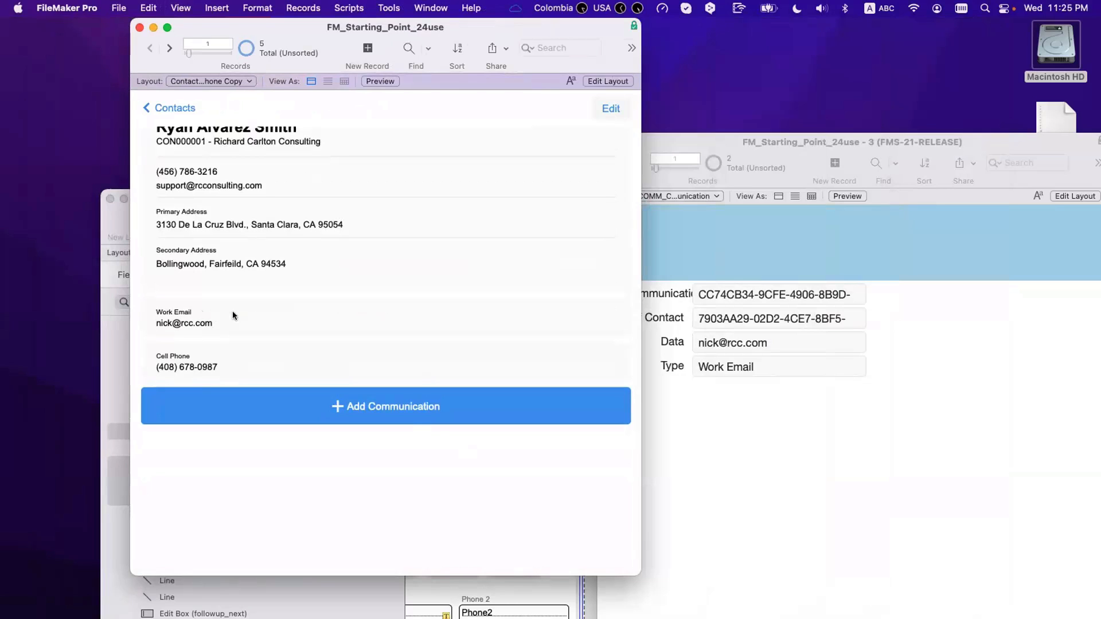
pyautogui.click(680, 454)
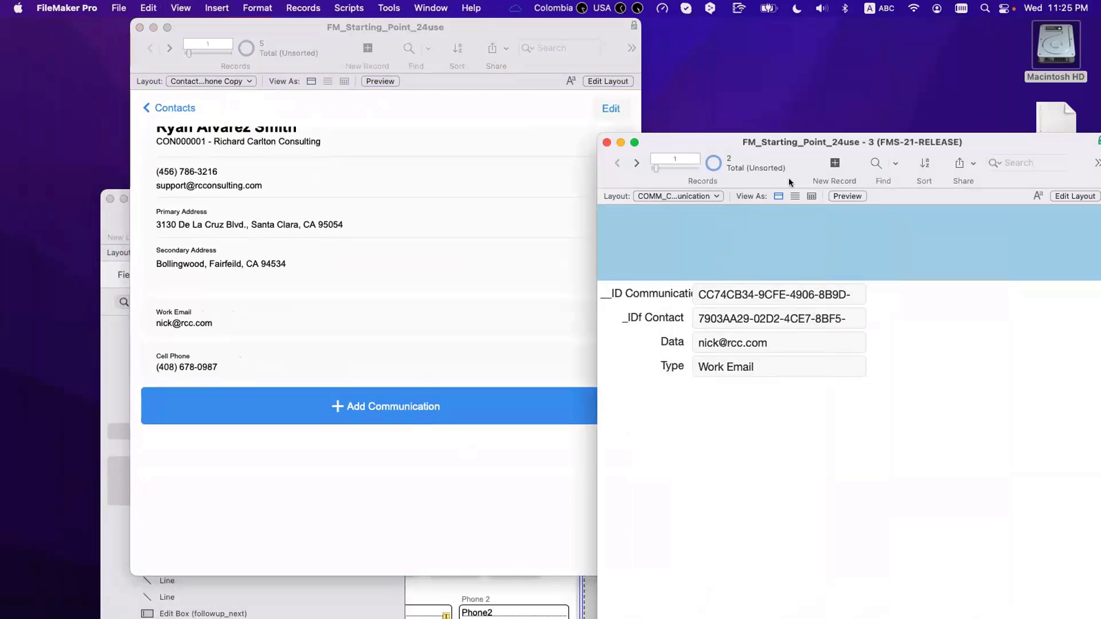
pyautogui.click(768, 320)
pyautogui.press('super+a')
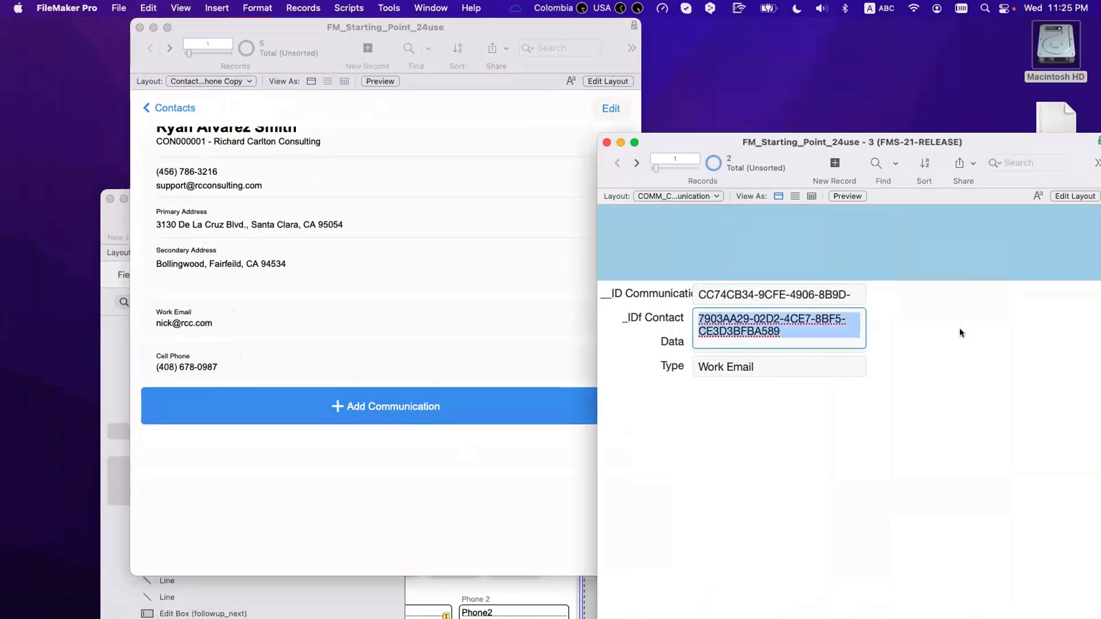
pyautogui.click(961, 332)
pyautogui.click(835, 167)
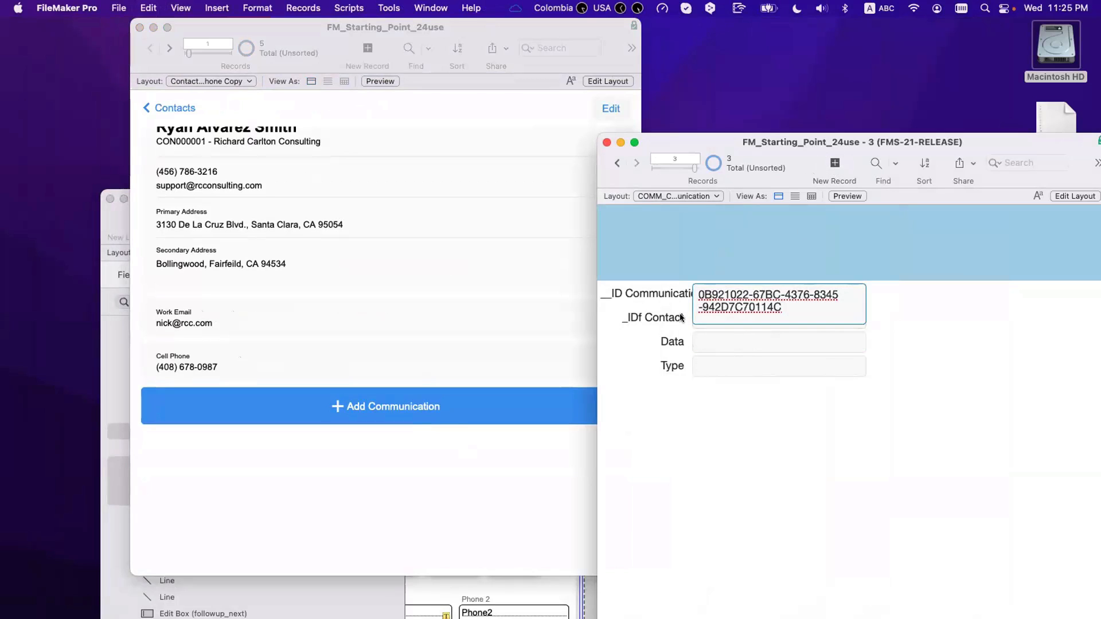
pyautogui.click(704, 319)
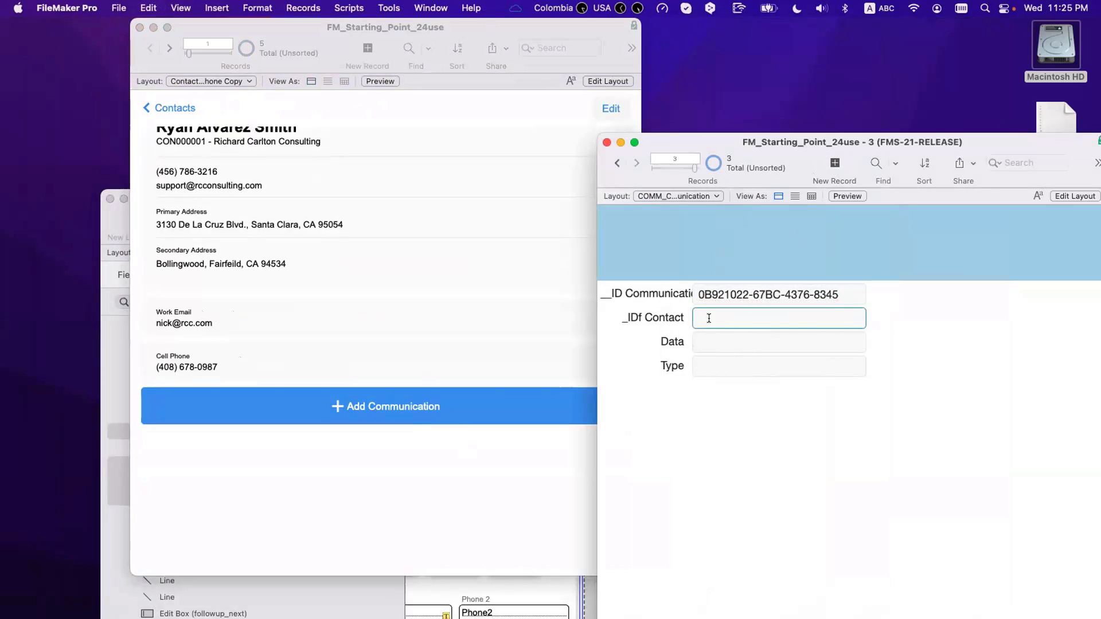
pyautogui.write('7903AA29-02D2-4CE7-8BF5-CE3D3BFBA589')
# Step: Enter 'Home Phone' and the contact's phone number in the new record
pyautogui.press('Tab')
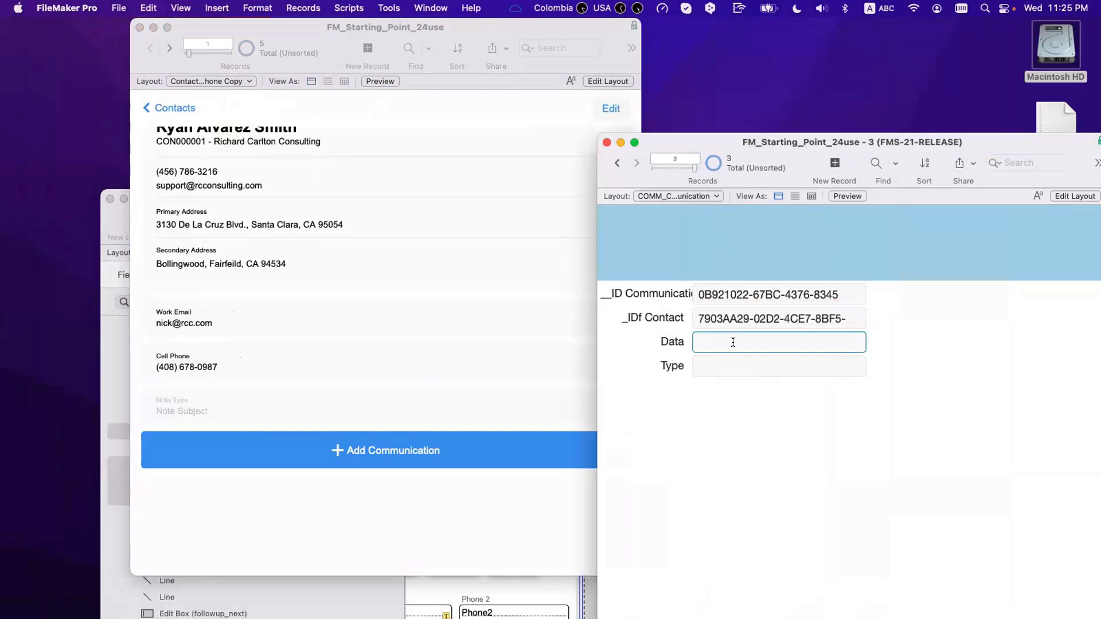
pyautogui.write('Home Phone')
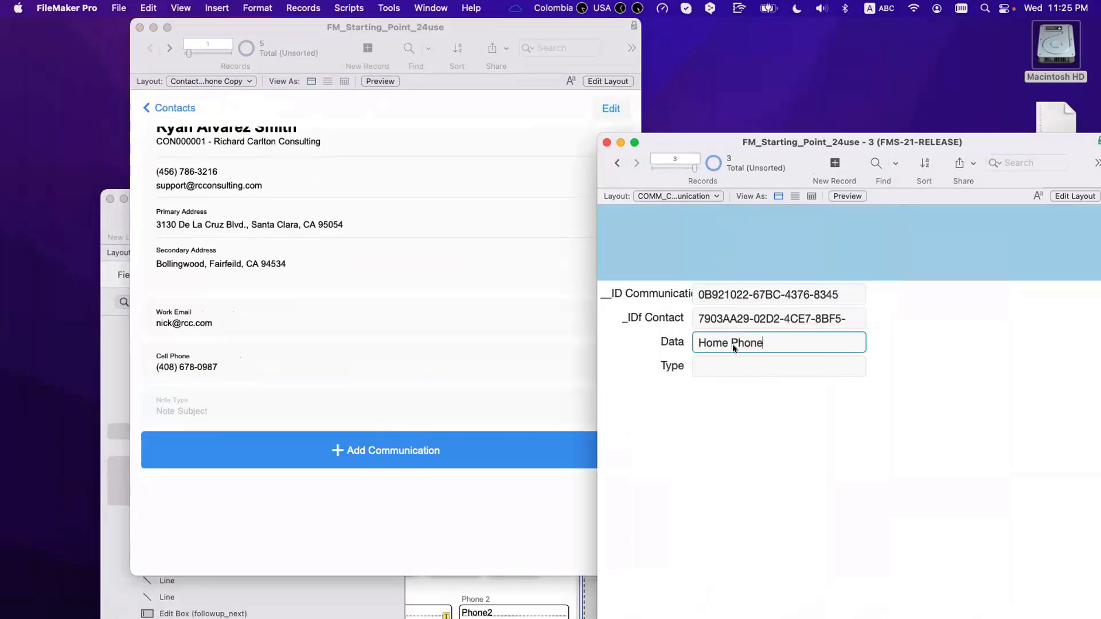
pyautogui.click(744, 362)
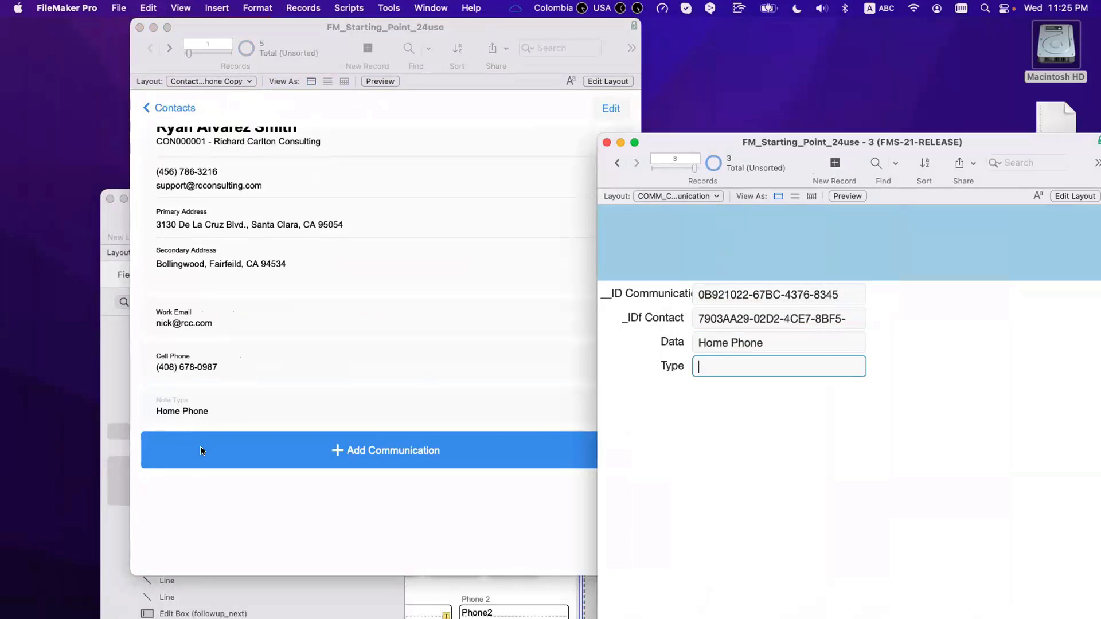
pyautogui.click(254, 496)
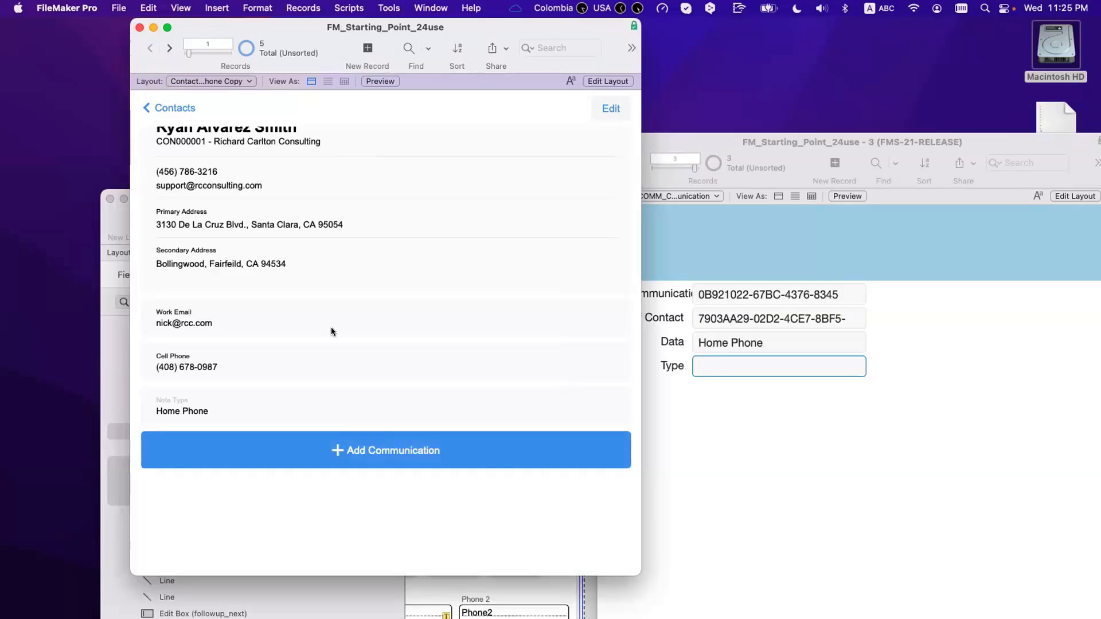
pyautogui.click(724, 425)
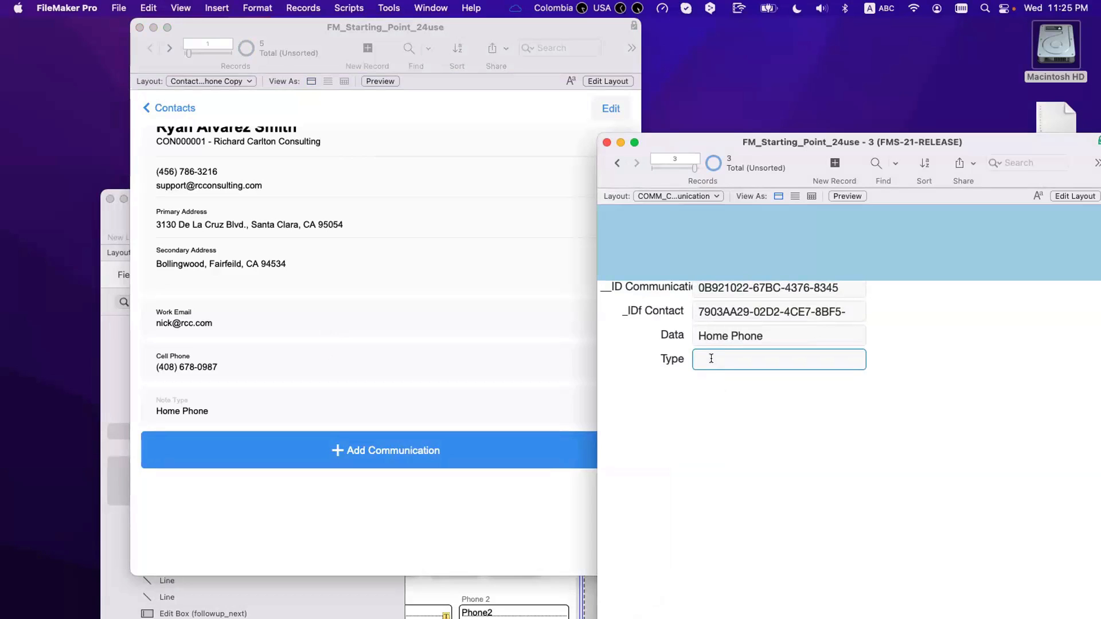
pyautogui.scroll(1, 711, 358)
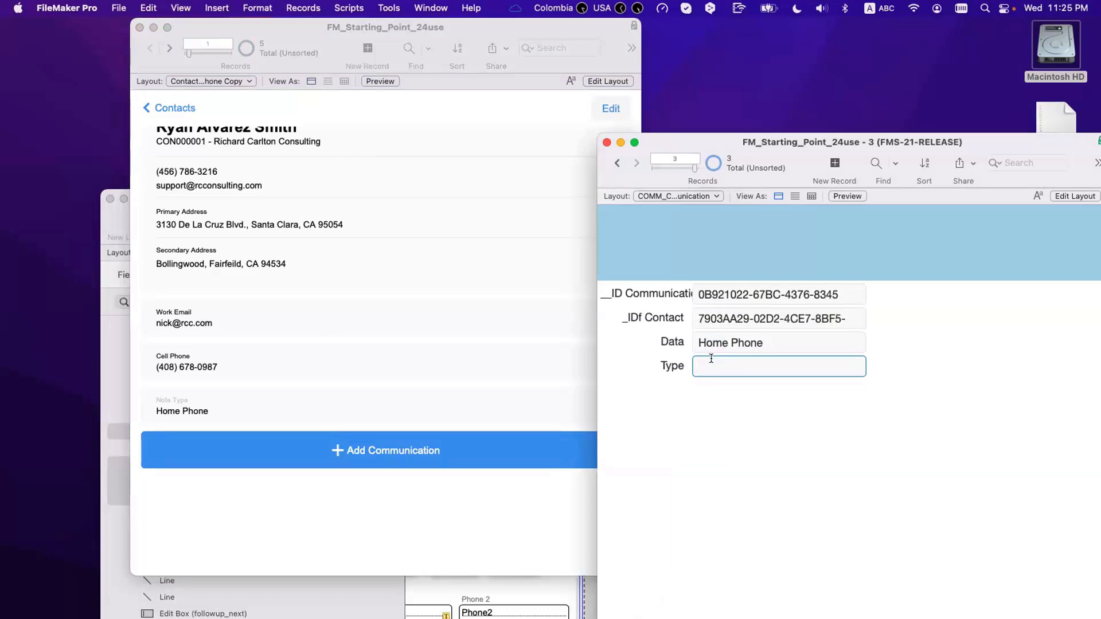
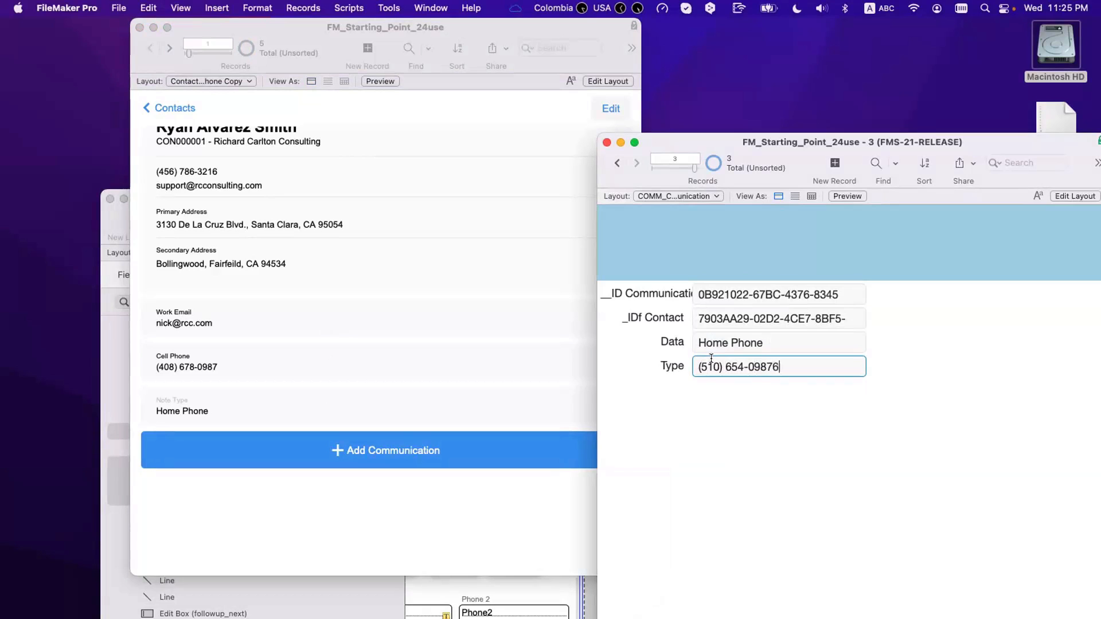
pyautogui.click(763, 422)
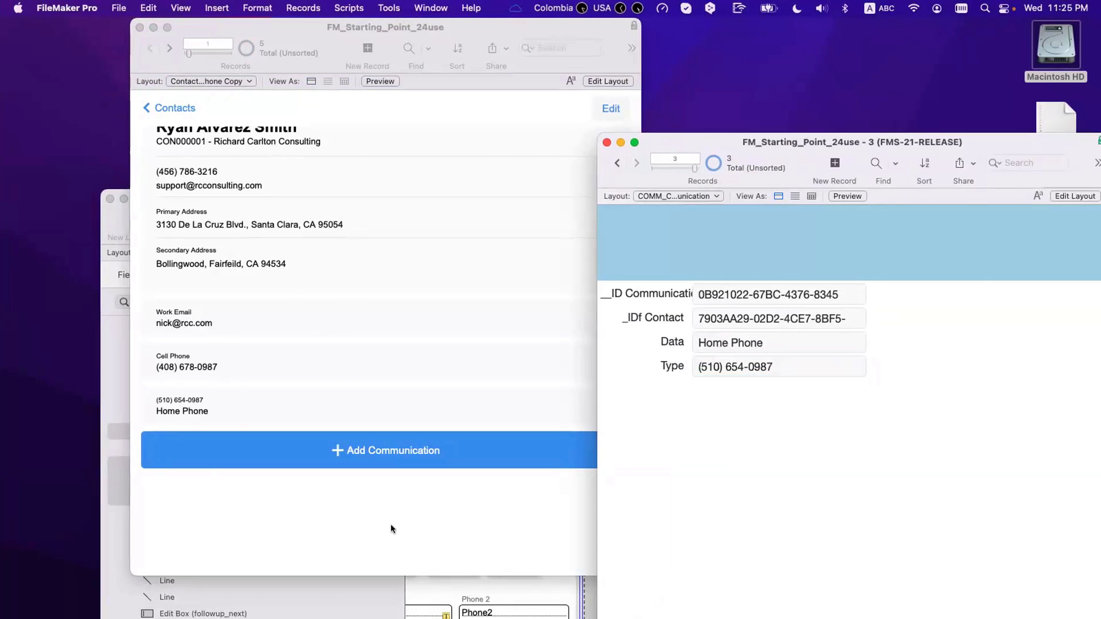
# Step: Swap the values so the phone number is in Data and 'Home Phone' in Type
pyautogui.click(776, 367)
pyautogui.moveTo(791, 367); pyautogui.dragTo(646, 356)
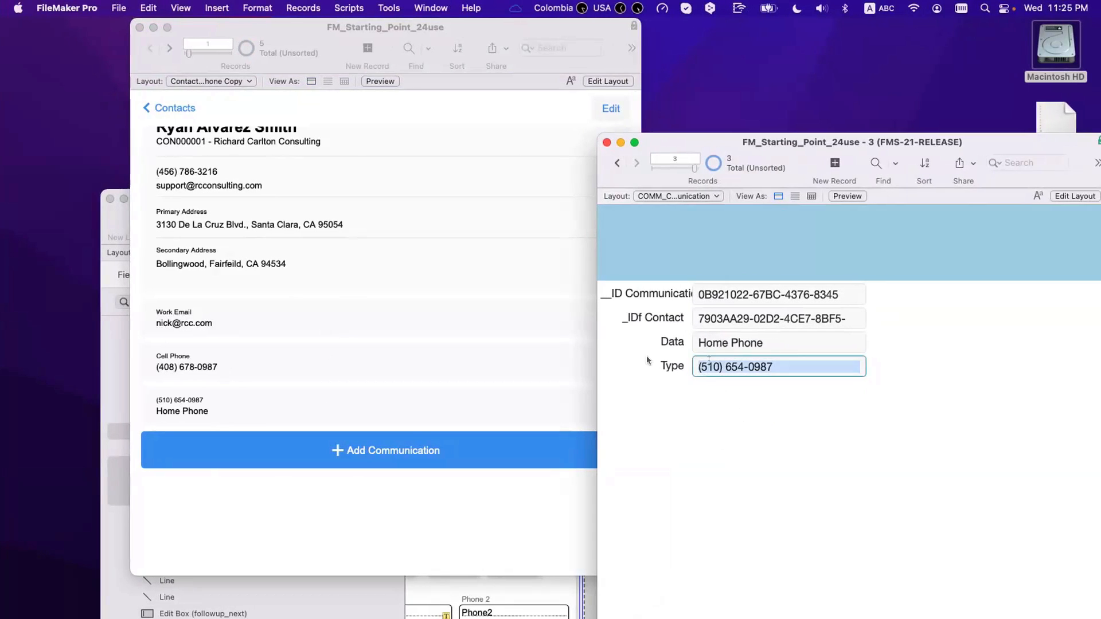
pyautogui.press('super+x')
pyautogui.click(744, 341)
pyautogui.press('super+v')
pyautogui.moveTo(763, 342); pyautogui.dragTo(688, 337)
pyautogui.press('super+x')
pyautogui.click(734, 367)
pyautogui.press('super+v')
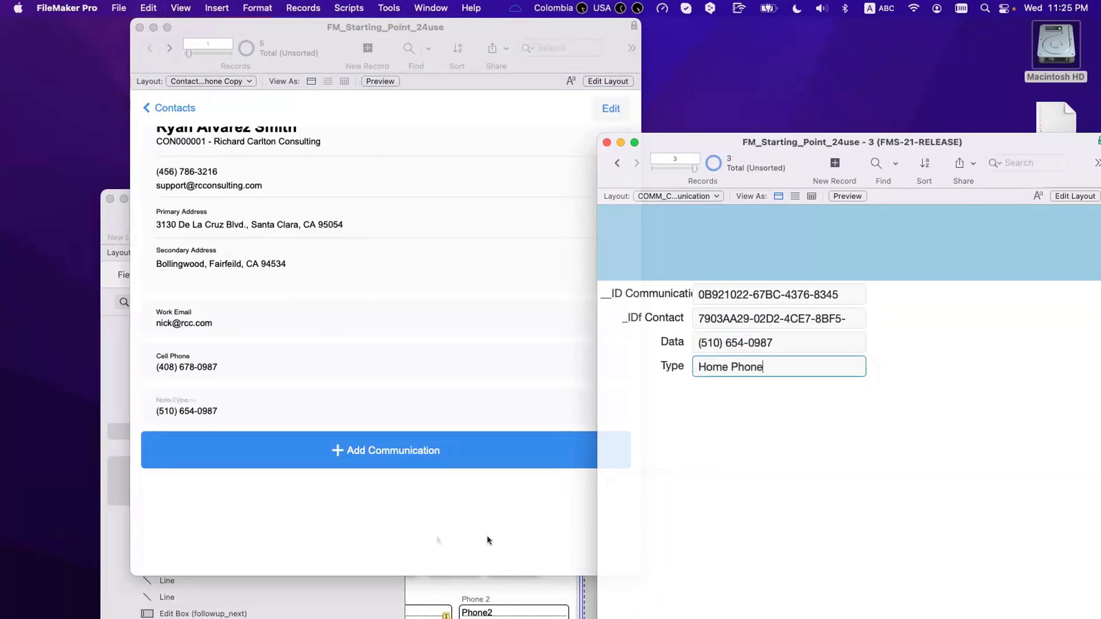
pyautogui.click(437, 536)
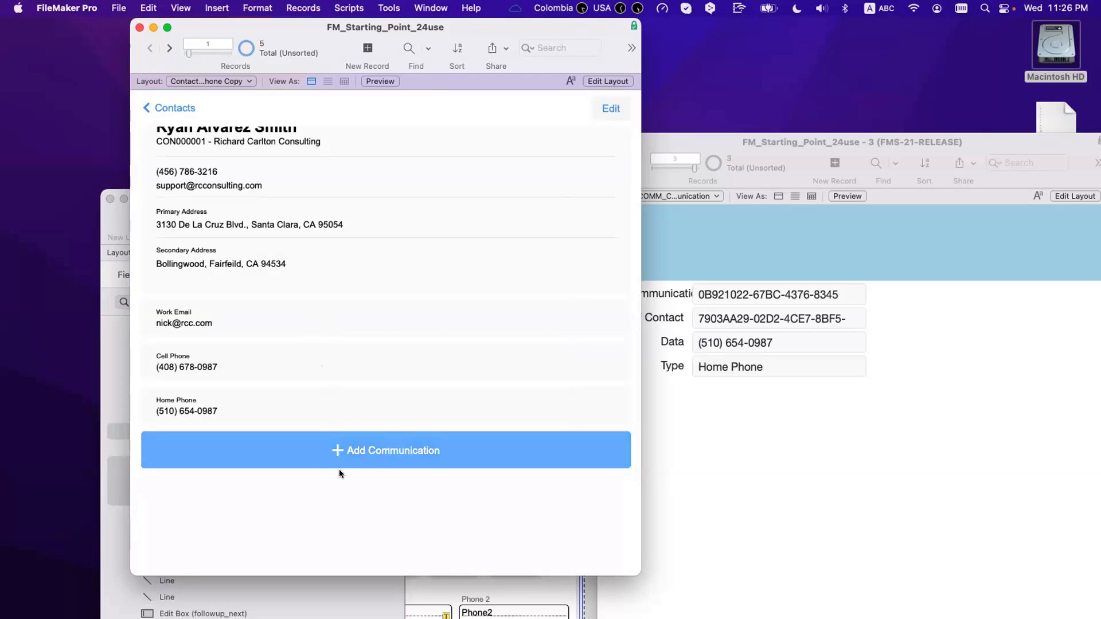
pyautogui.press('super+l')
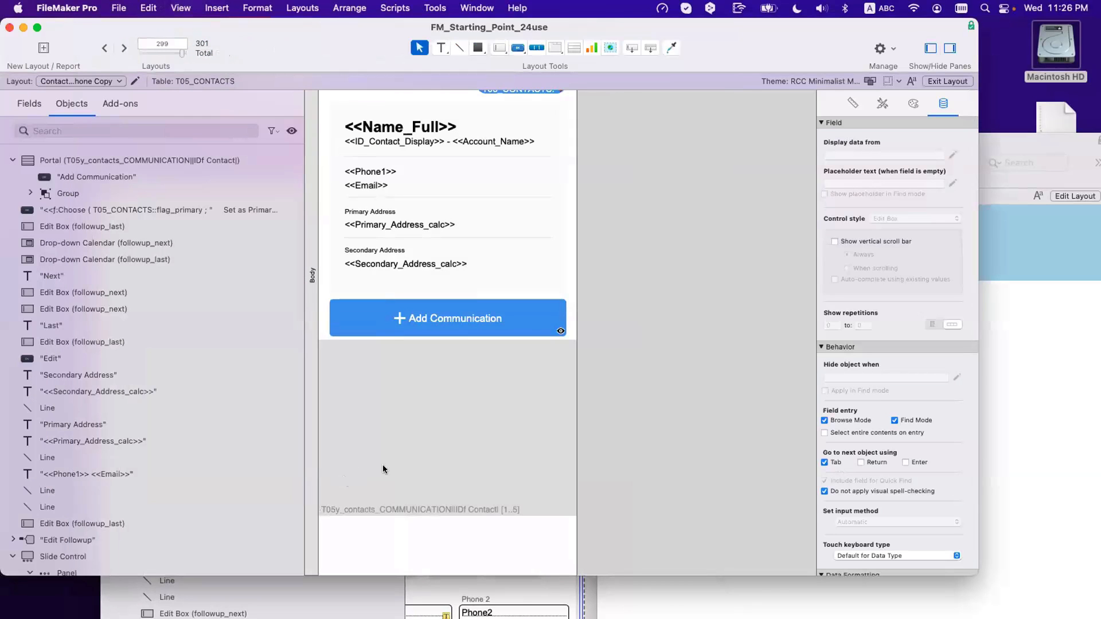
pyautogui.click(400, 445)
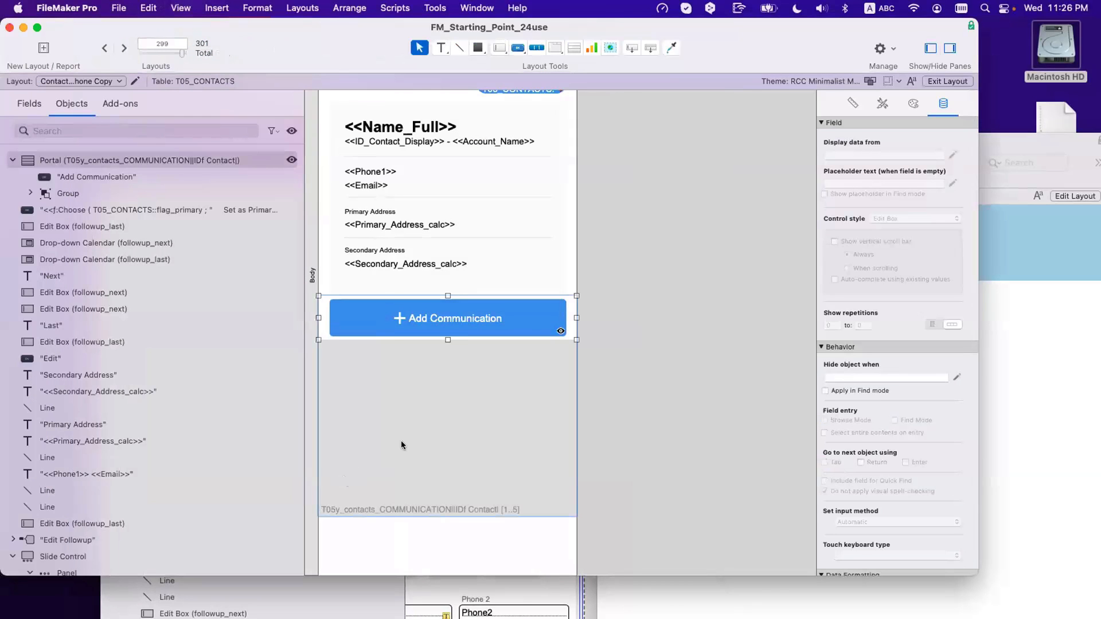
pyautogui.hscroll(1, 417, 446)
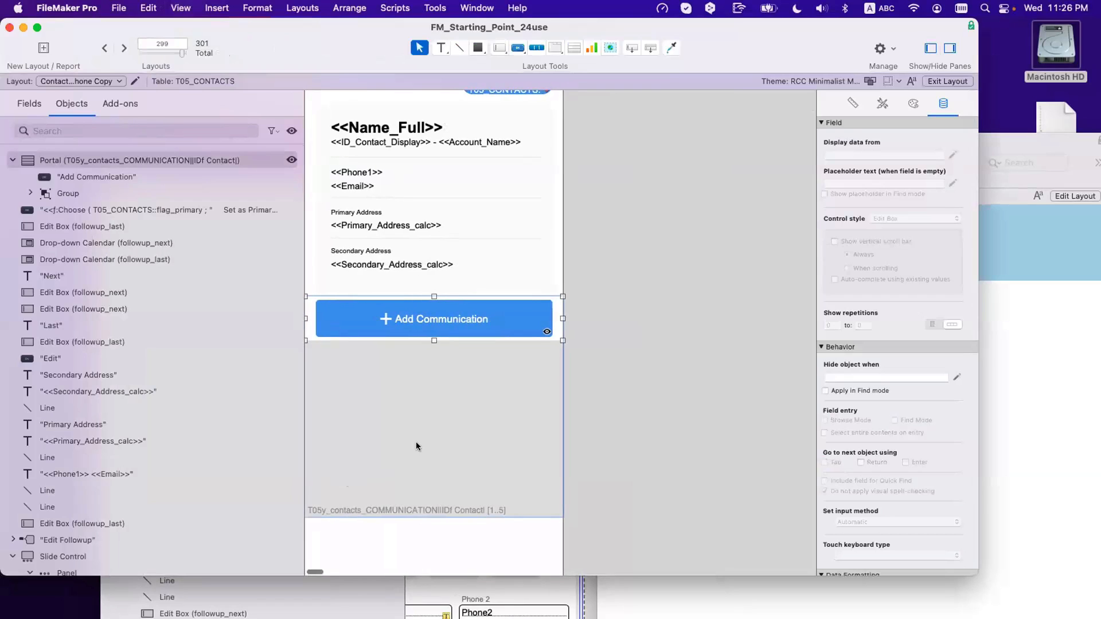
pyautogui.hscroll(-1, 416, 446)
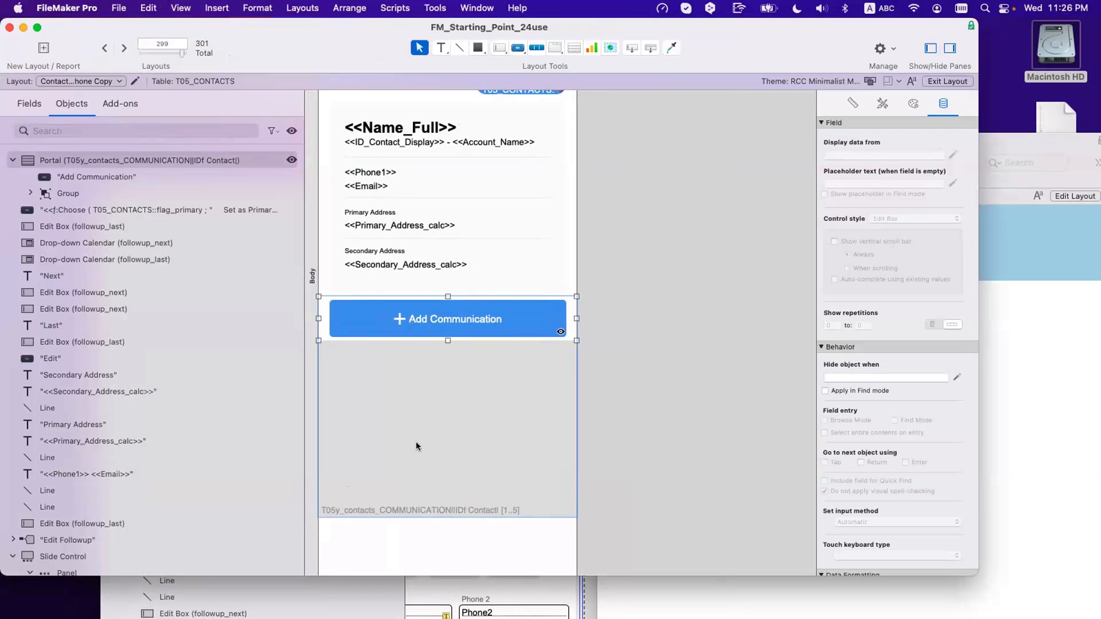
pyautogui.press('super+b')
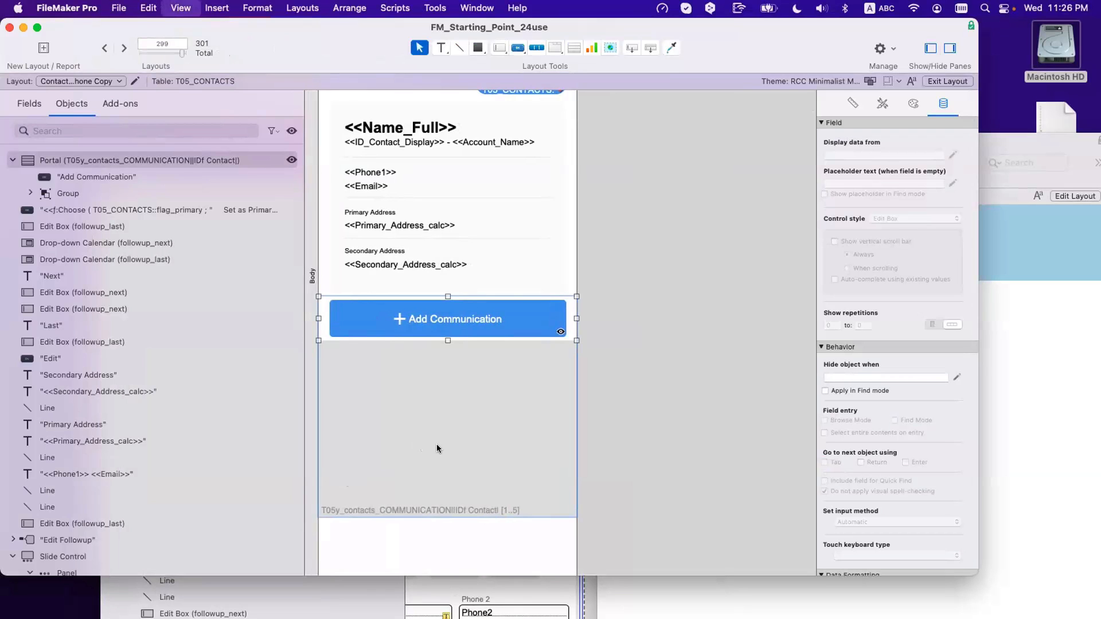
pyautogui.scroll(-3, 376, 388)
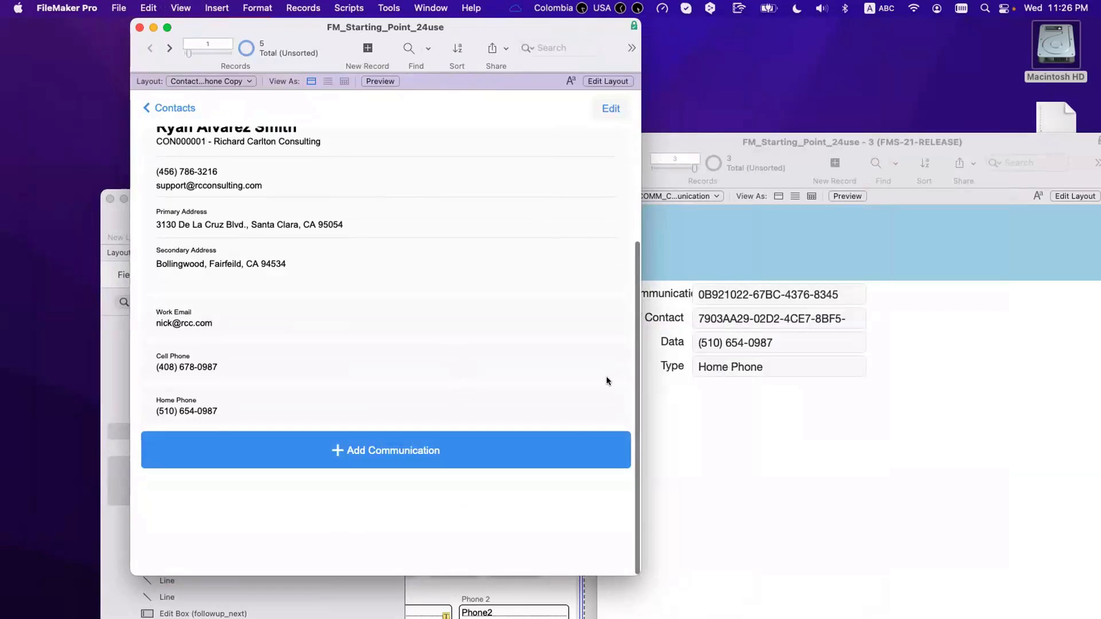
# Step: Duplicate the Home Phone record into a Work Phone entry with a different number
pyautogui.click(786, 452)
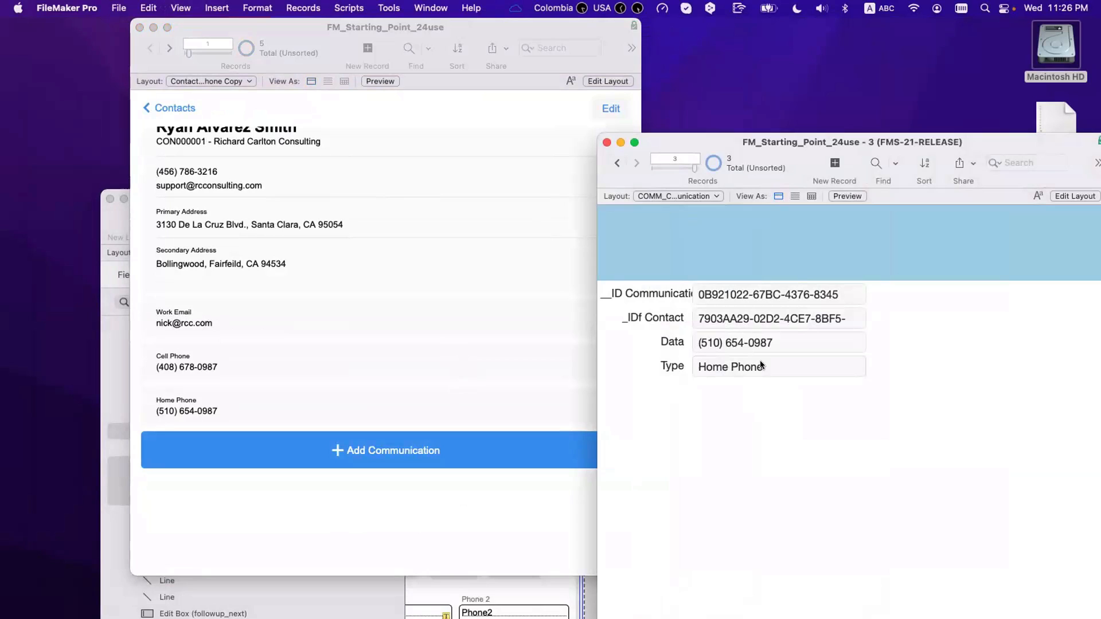
pyautogui.press('super+d')
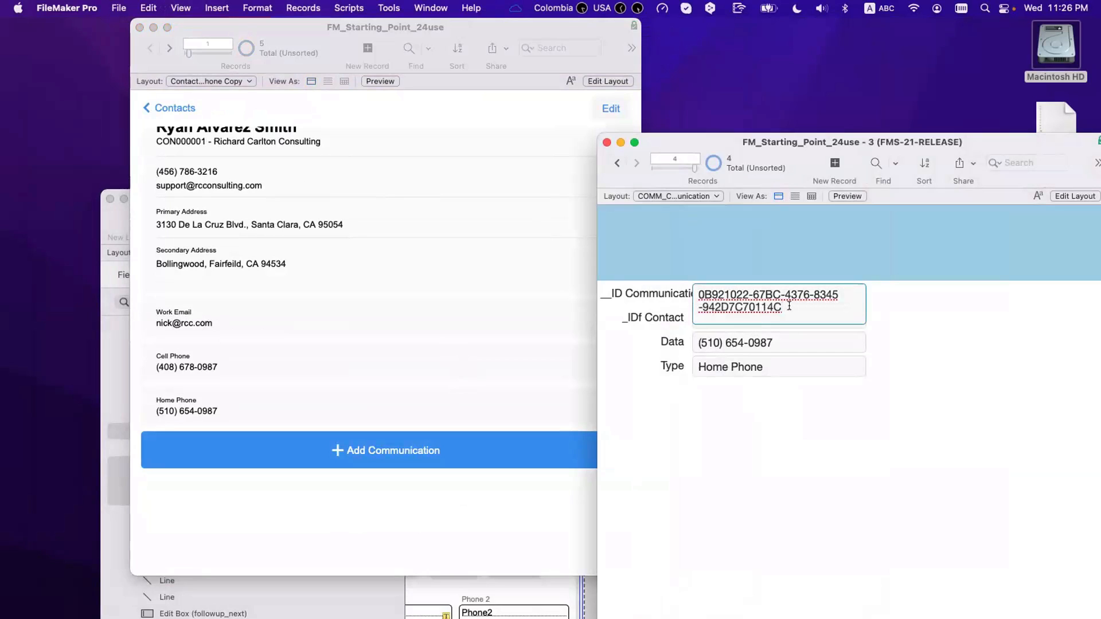
pyautogui.click(861, 331)
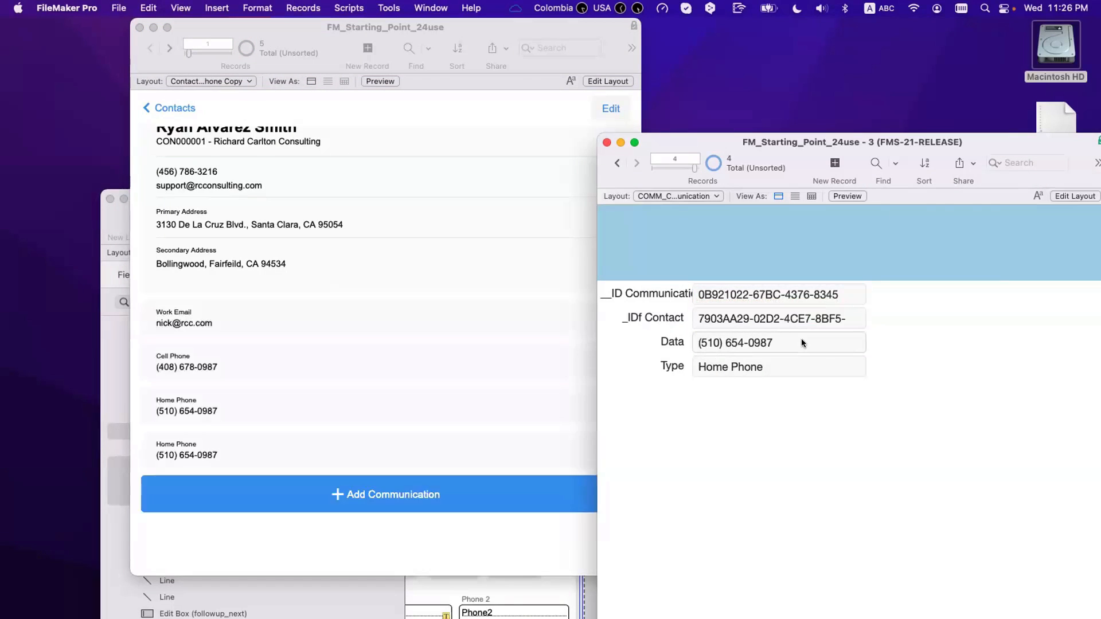
pyautogui.click(784, 341)
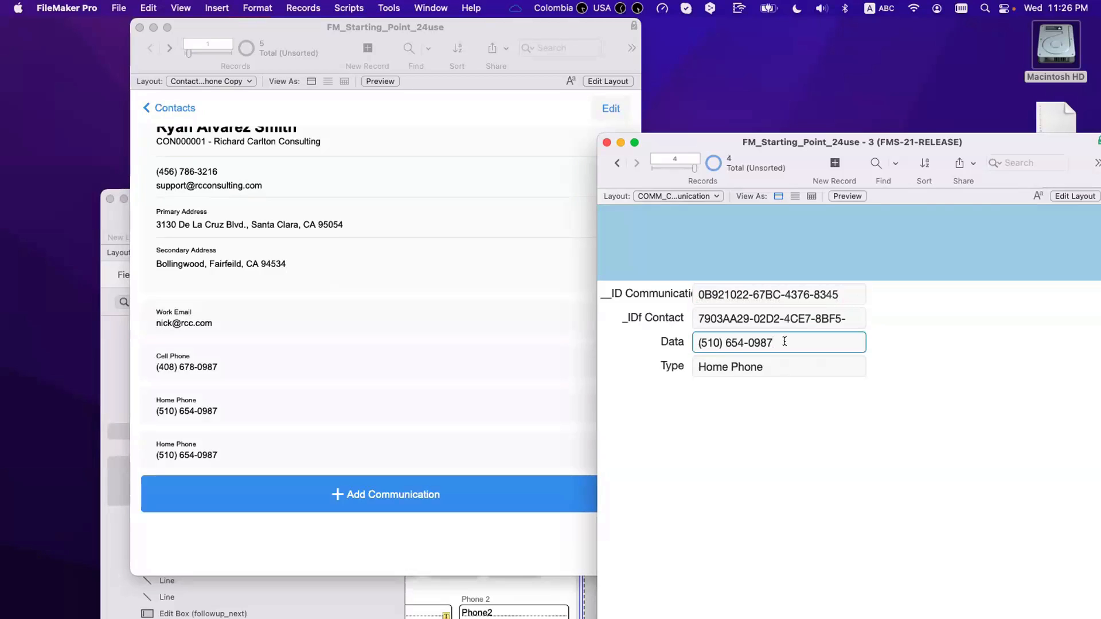
pyautogui.press('BackSpace')
pyautogui.press('BackSpace')
pyautogui.press('BackSpace')
pyautogui.press('BackSpace')
pyautogui.write('987')
pyautogui.press('BackSpace')
pyautogui.press('BackSpace')
pyautogui.press('BackSpace')
pyautogui.write('1234')
pyautogui.click(701, 367)
pyautogui.tripleClick(700, 367)
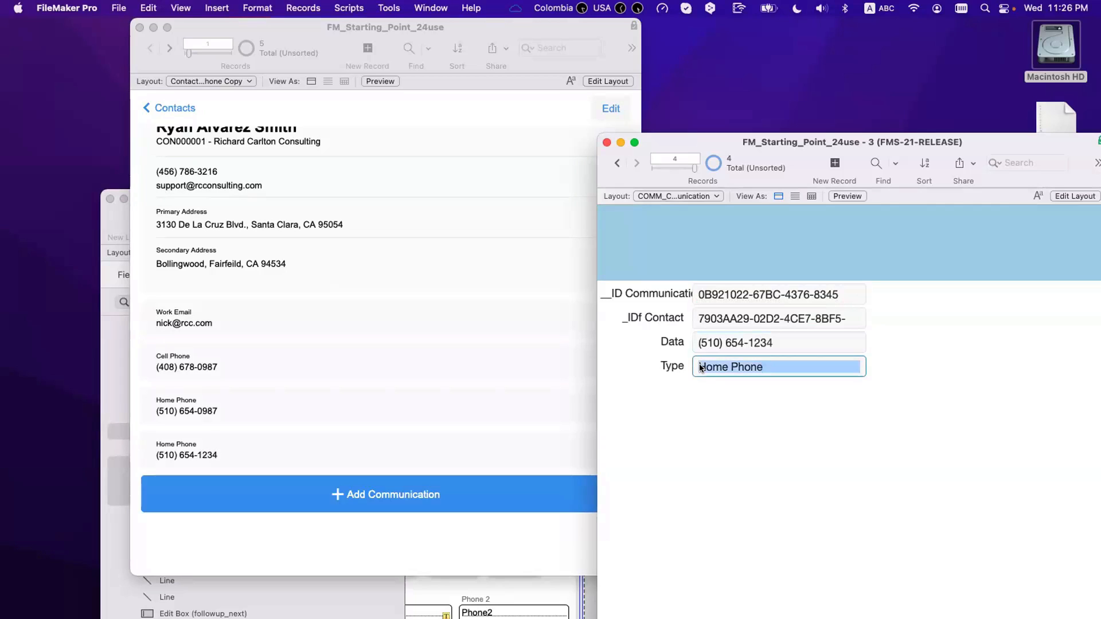
pyautogui.doubleClick(711, 369)
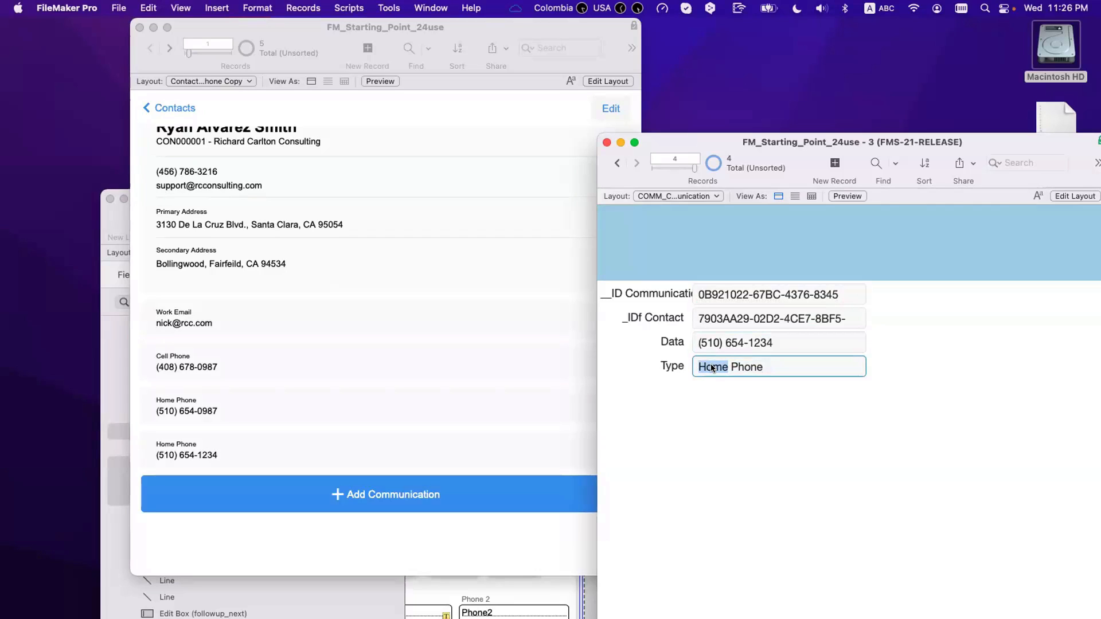
pyautogui.write('Work')
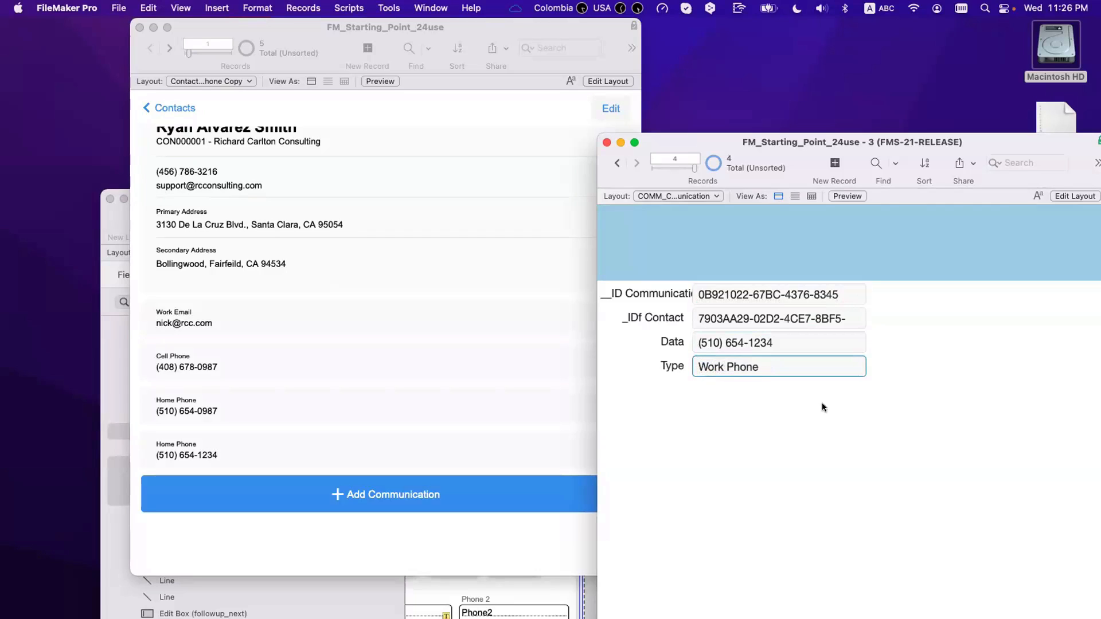
pyautogui.click(823, 407)
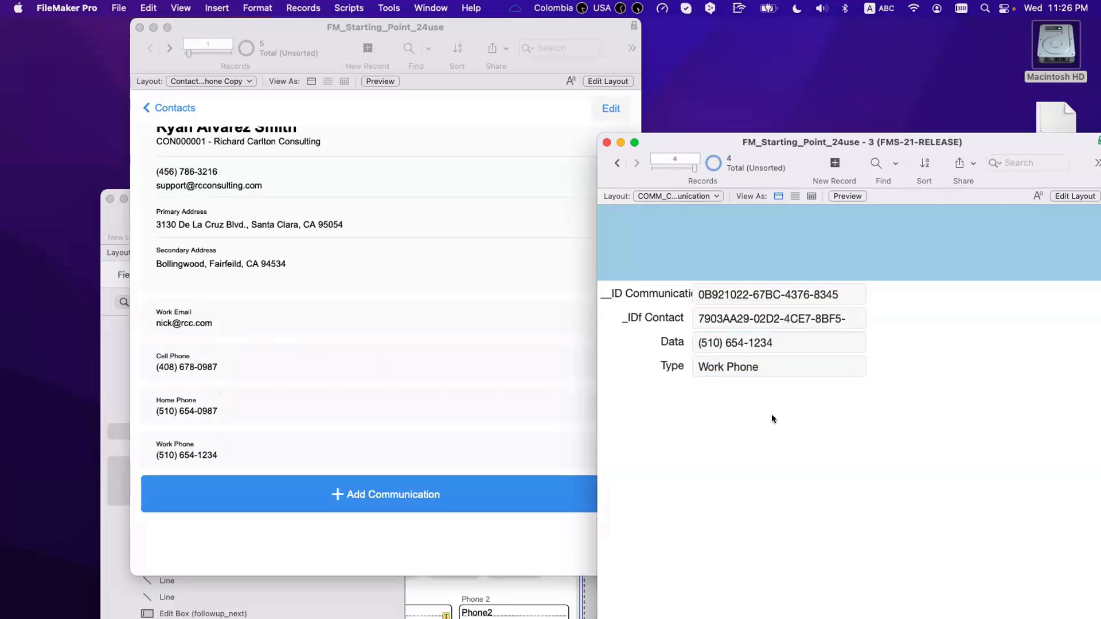
# Step: Duplicate it into a Secondary Email entry with ID ending 56 and an e-mail address as Data
pyautogui.press('super+d')
pyautogui.press('BackSpace')
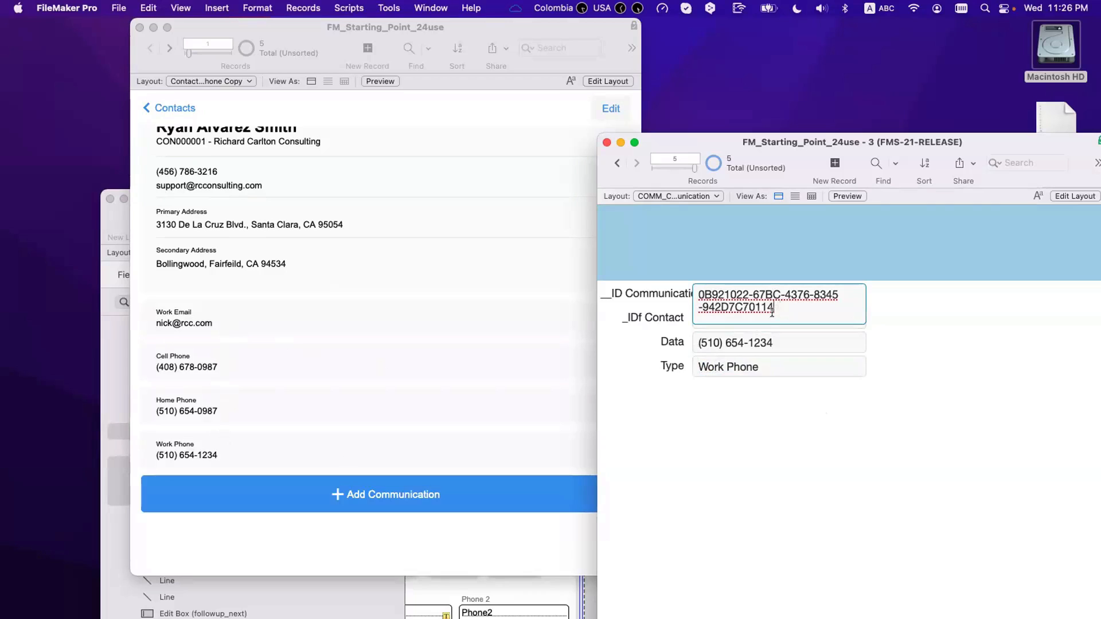
pyautogui.write('56')
pyautogui.click(931, 324)
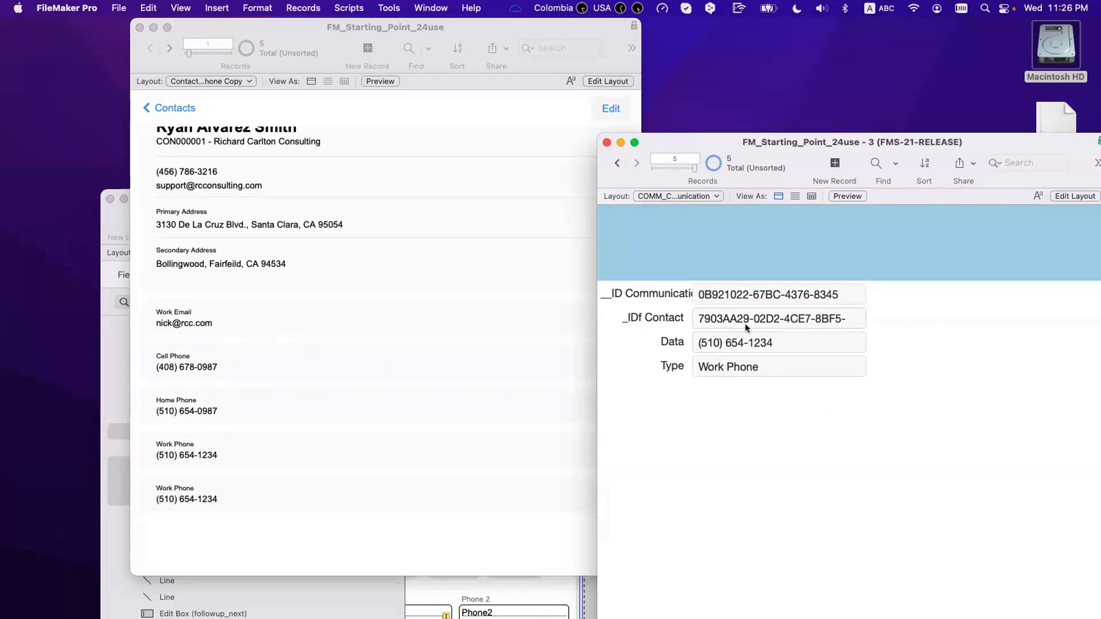
pyautogui.click(752, 320)
pyautogui.click(777, 430)
pyautogui.click(767, 344)
pyautogui.moveTo(790, 337); pyautogui.dragTo(662, 336)
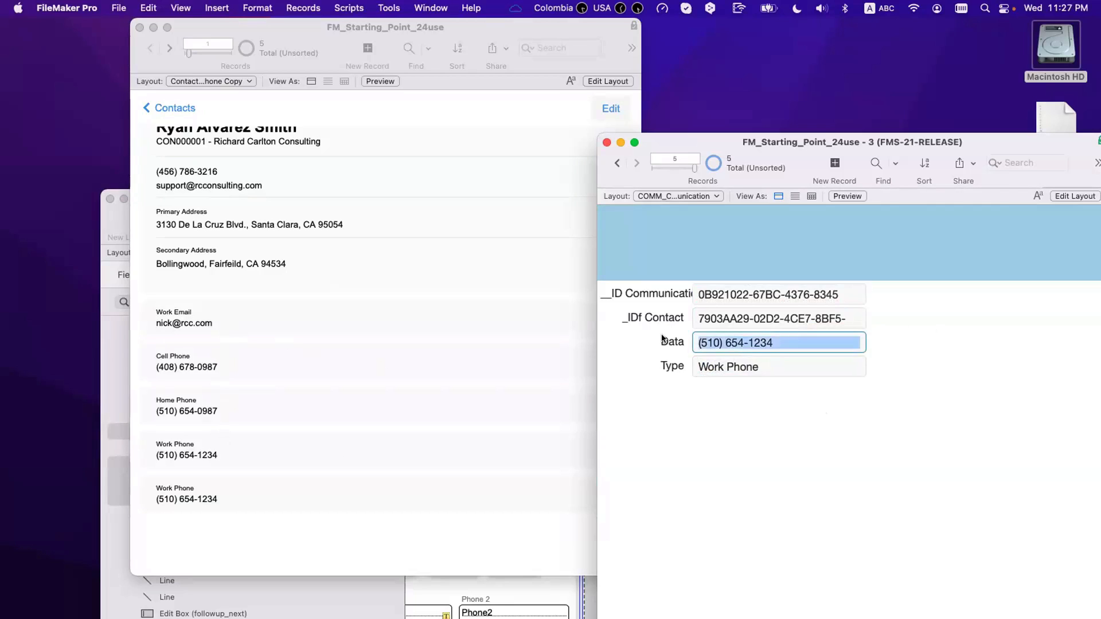
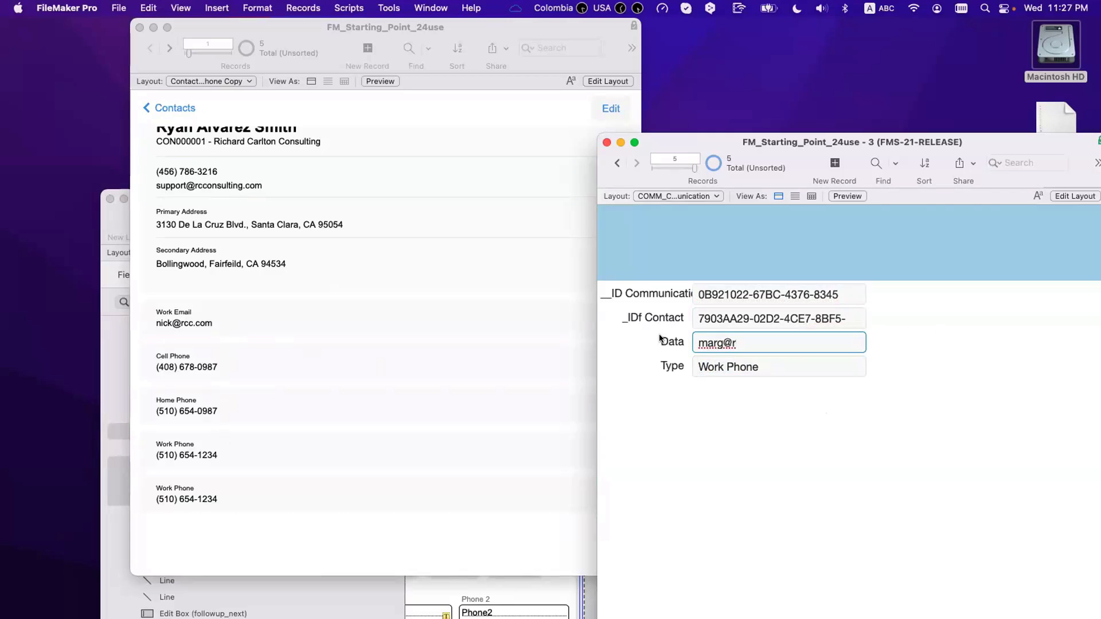
pyautogui.press('Tab')
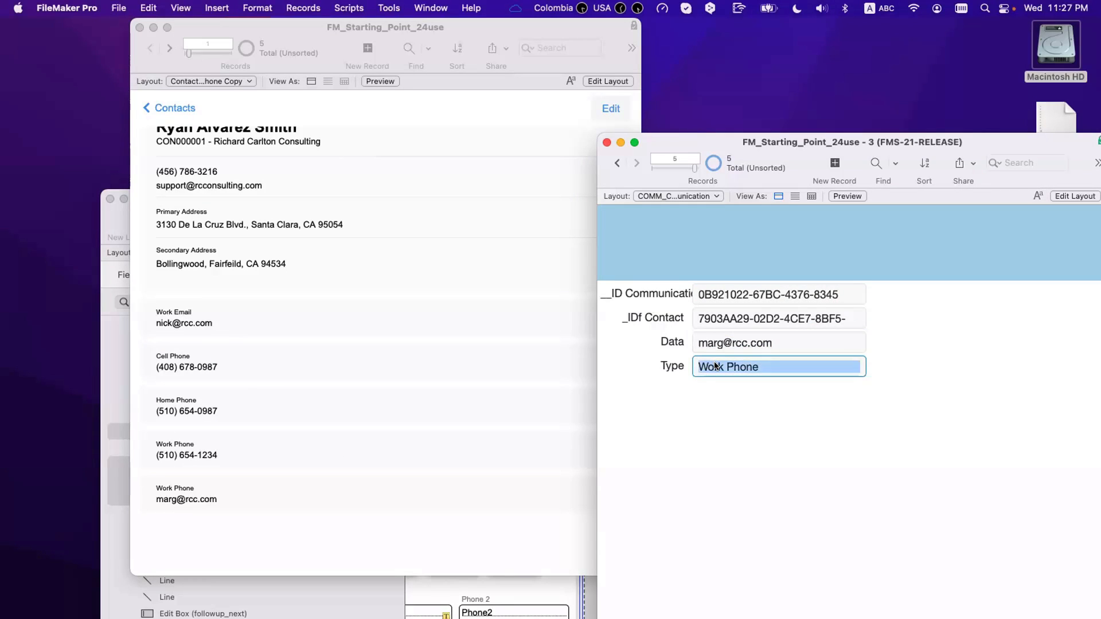
pyautogui.doubleClick(714, 363)
pyautogui.tripleClick(713, 363)
pyautogui.write('Secondary Email')
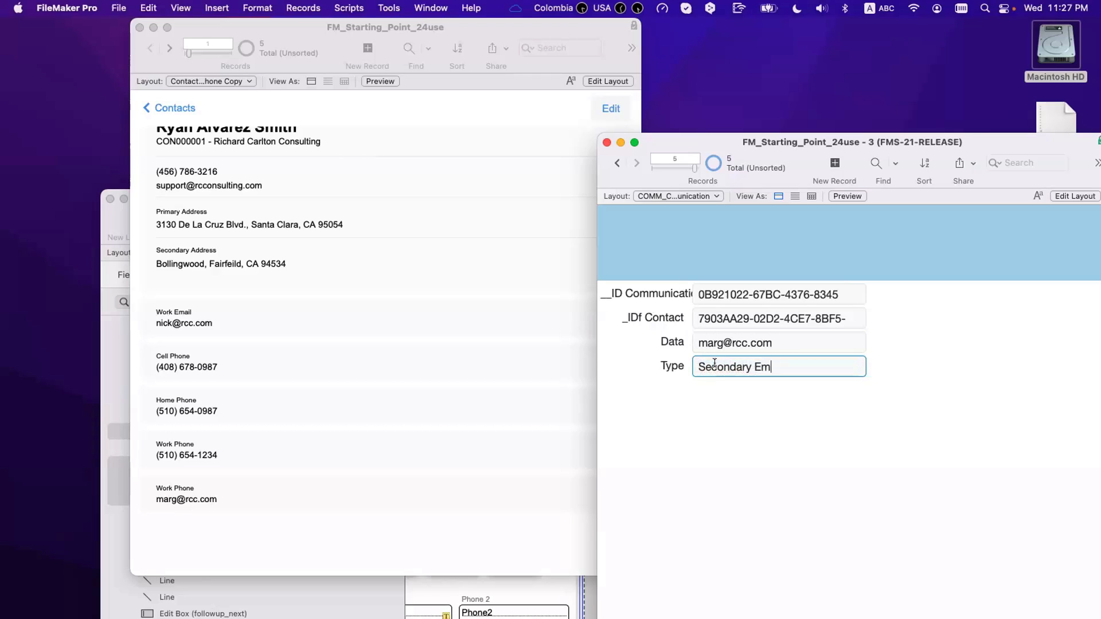
pyautogui.click(795, 462)
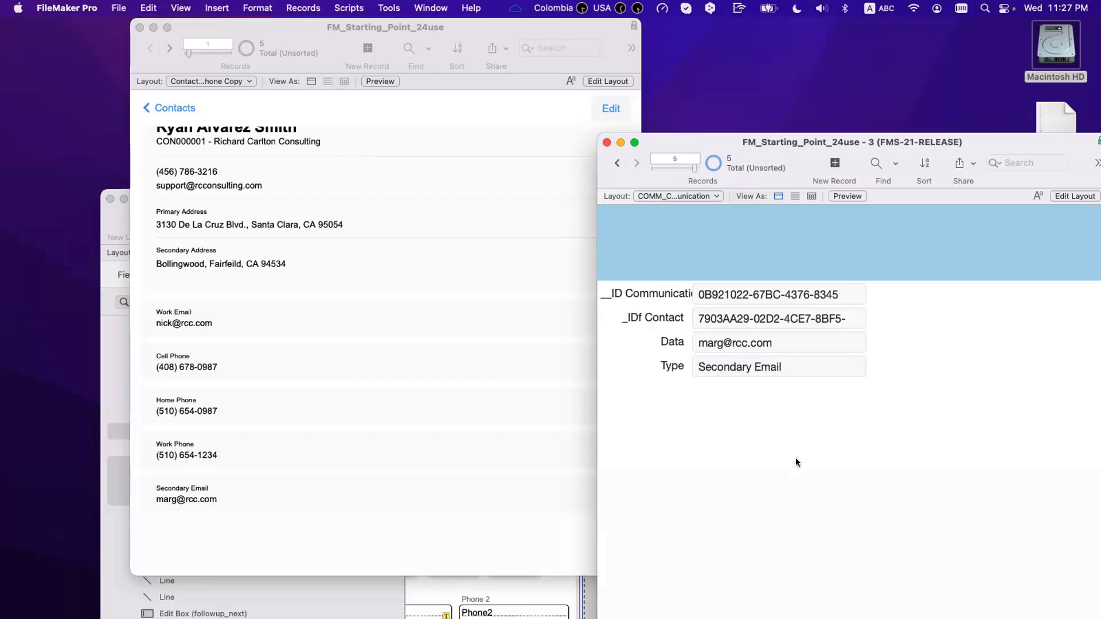
pyautogui.click(211, 491)
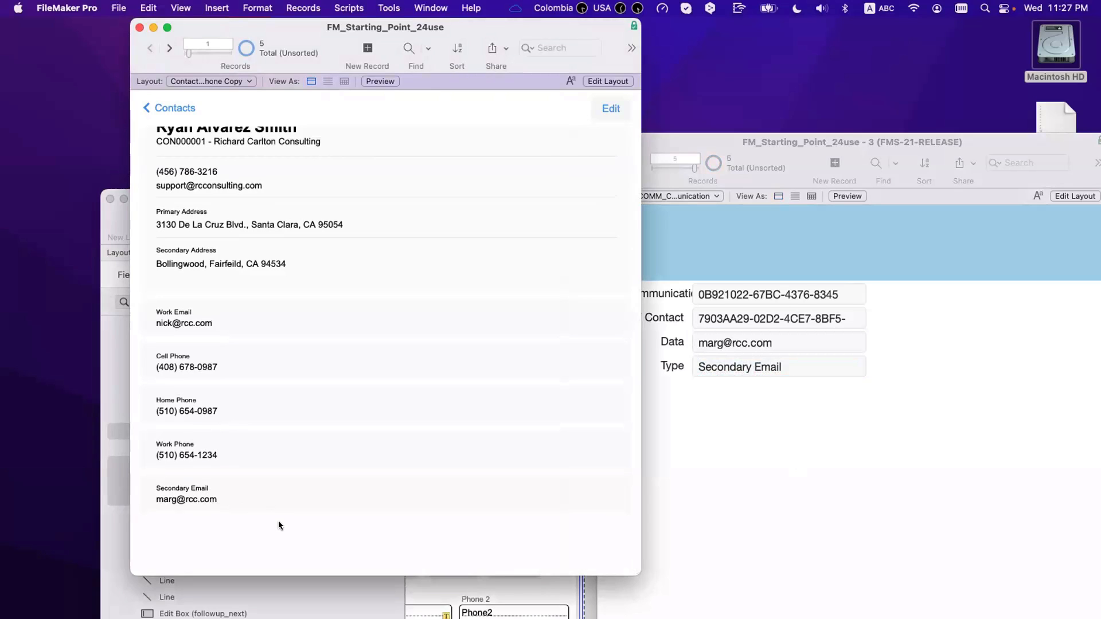
# Step: Turn on vertical scrolling for the communication portal and preview it in Browse mode
pyautogui.press('super+l')
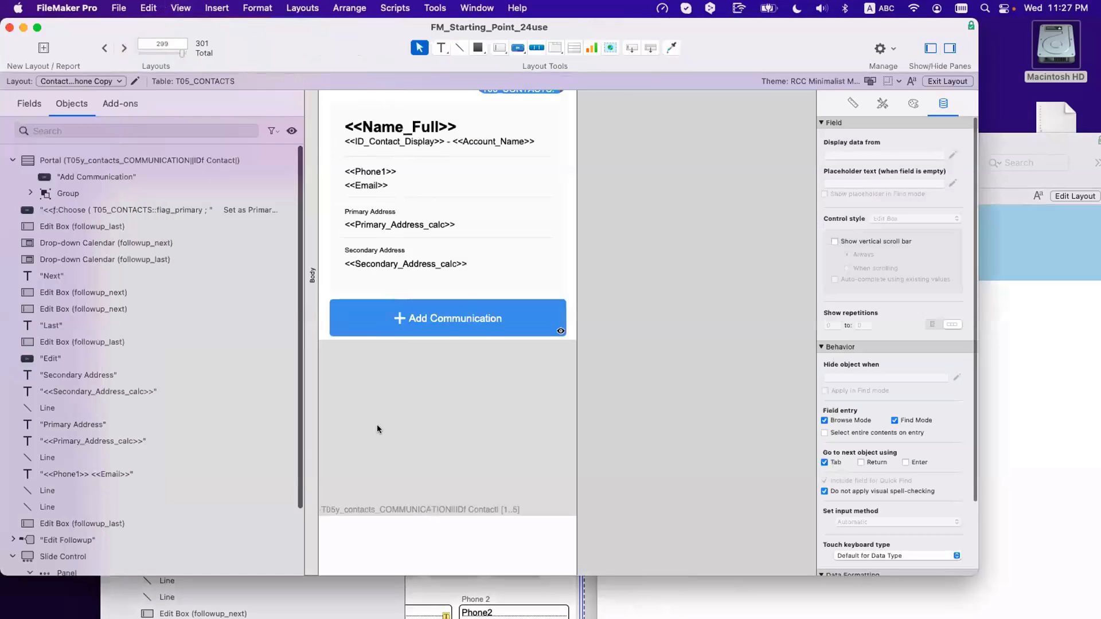
pyautogui.doubleClick(377, 427)
pyautogui.doubleClick(673, 284)
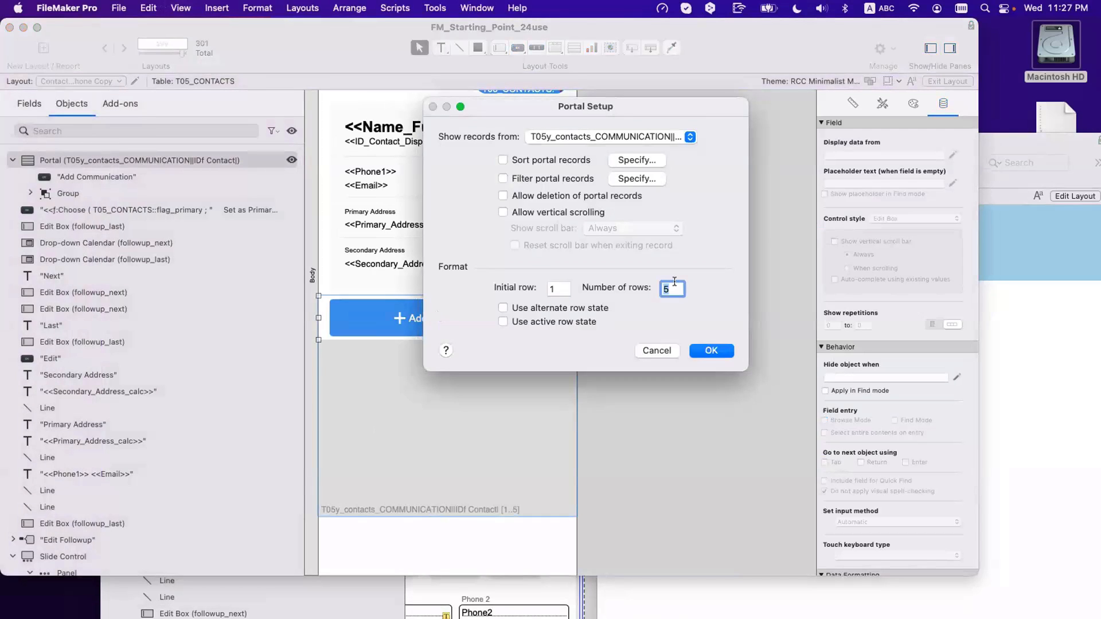
pyautogui.click(574, 213)
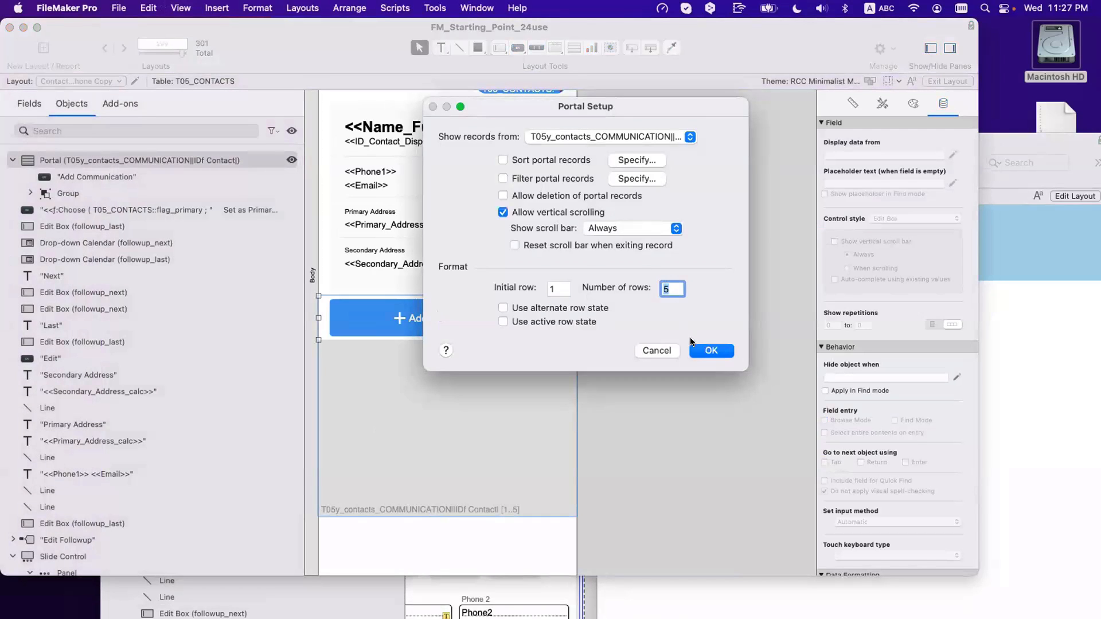
pyautogui.click(704, 351)
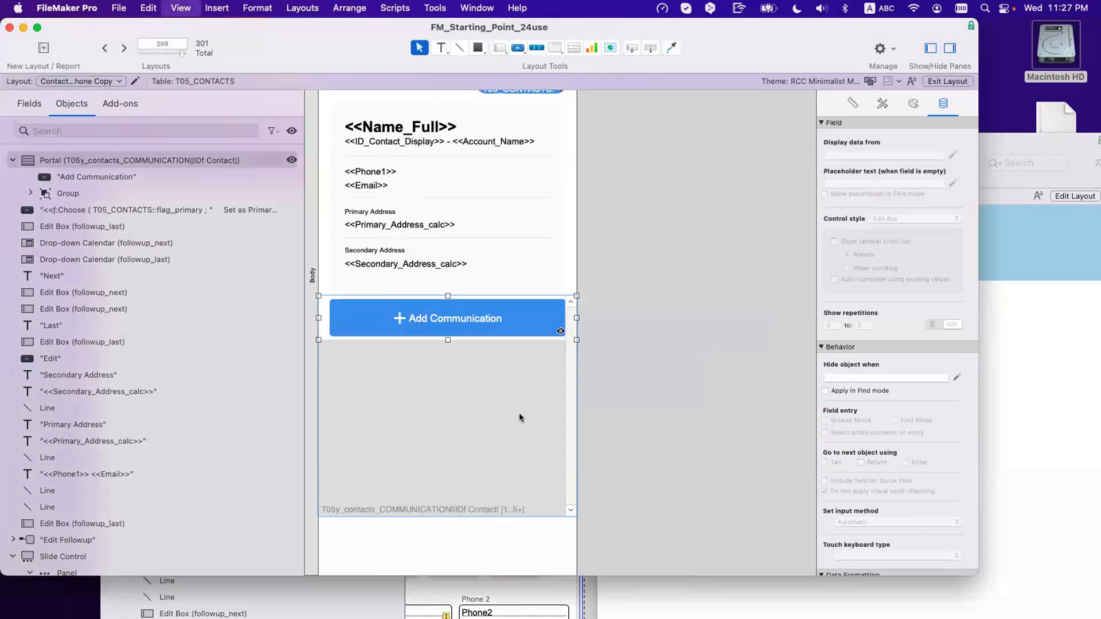
pyautogui.press('super+b')
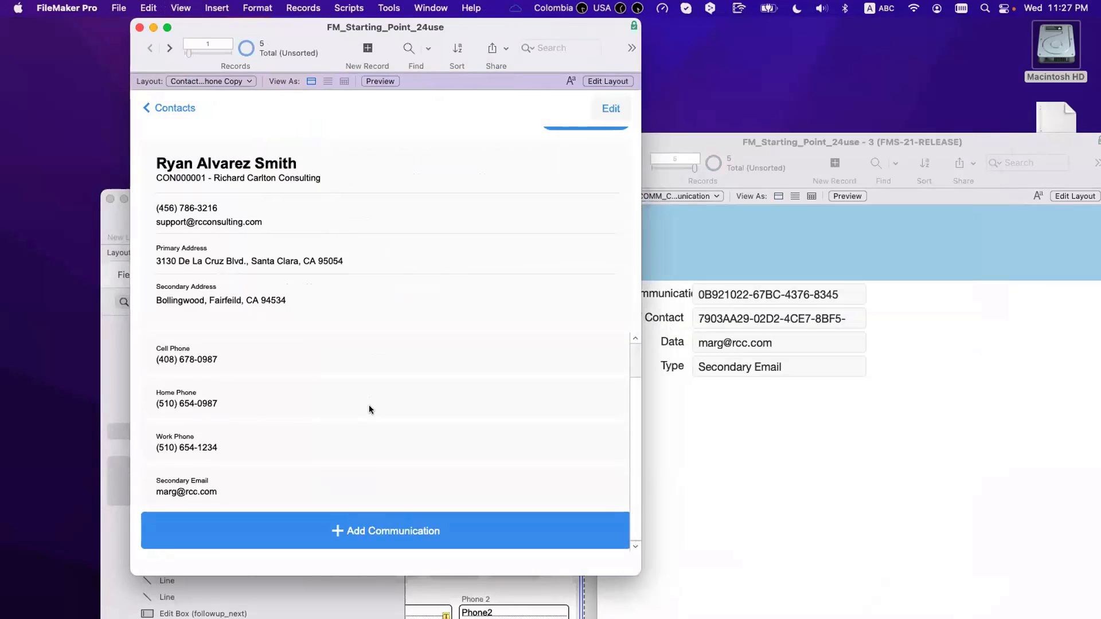
pyautogui.scroll(1, 370, 408)
# Step: Turn vertical scrolling back off, browse the contact, and widen the window slightly
pyautogui.press('super+l')
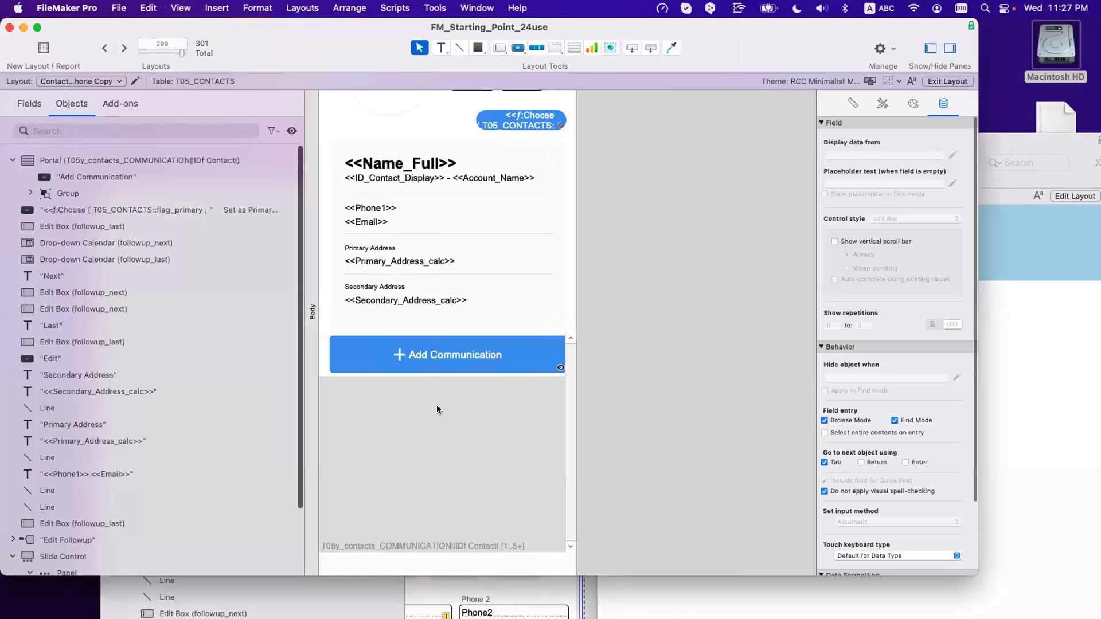
pyautogui.doubleClick(437, 409)
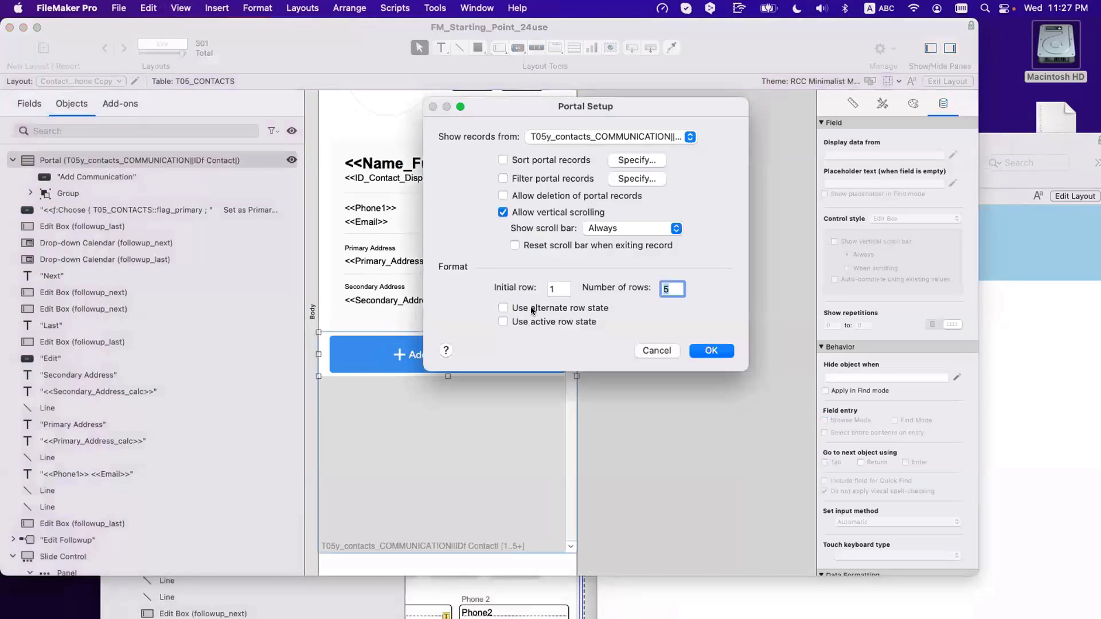
pyautogui.click(503, 212)
pyautogui.press('Return')
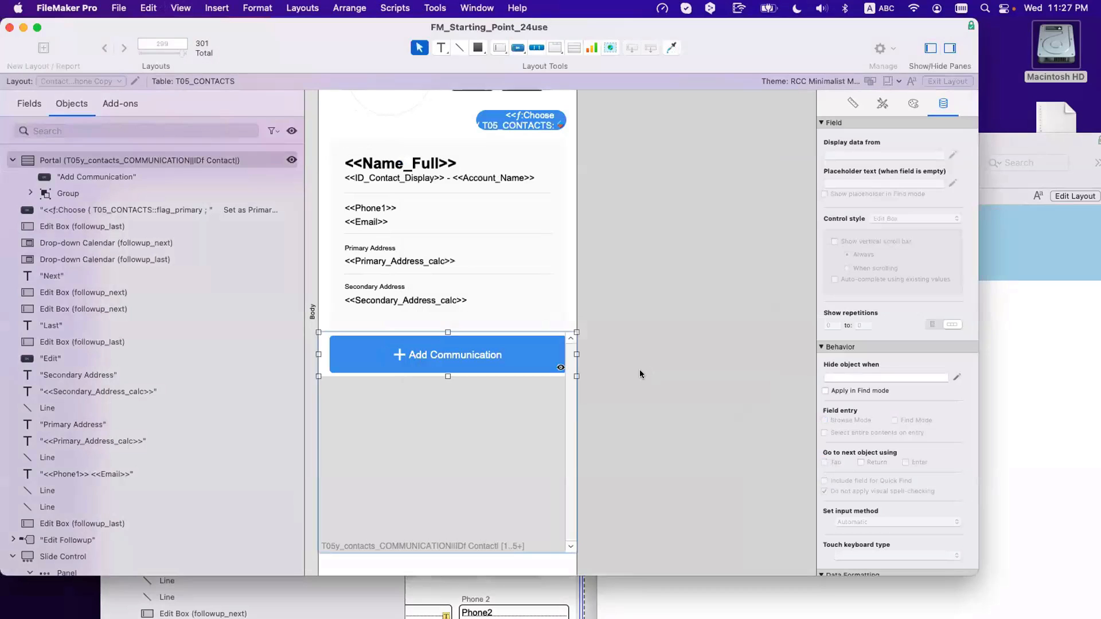
pyautogui.press('super+b')
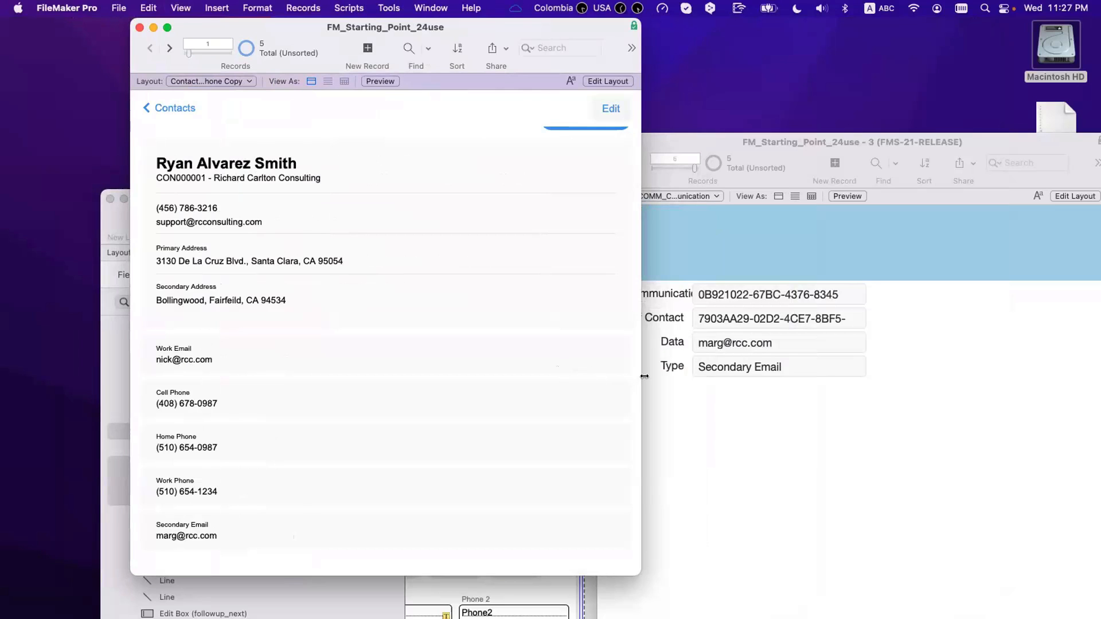
pyautogui.moveTo(641, 378); pyautogui.dragTo(663, 376)
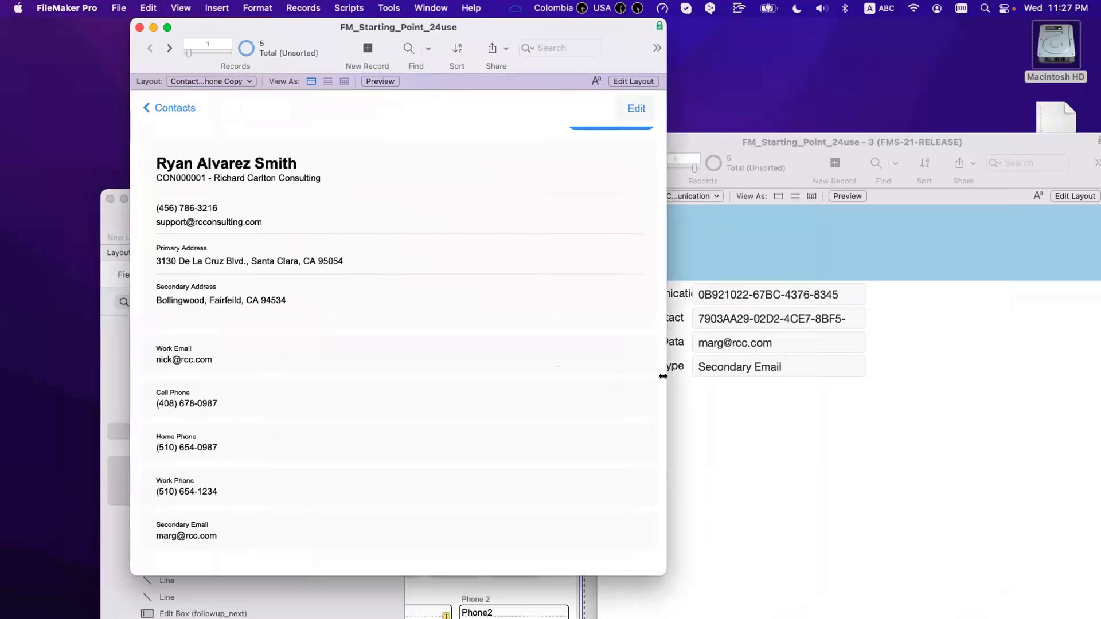
# Step: Set the communication portal's number of rows to 6
pyautogui.press('super+l')
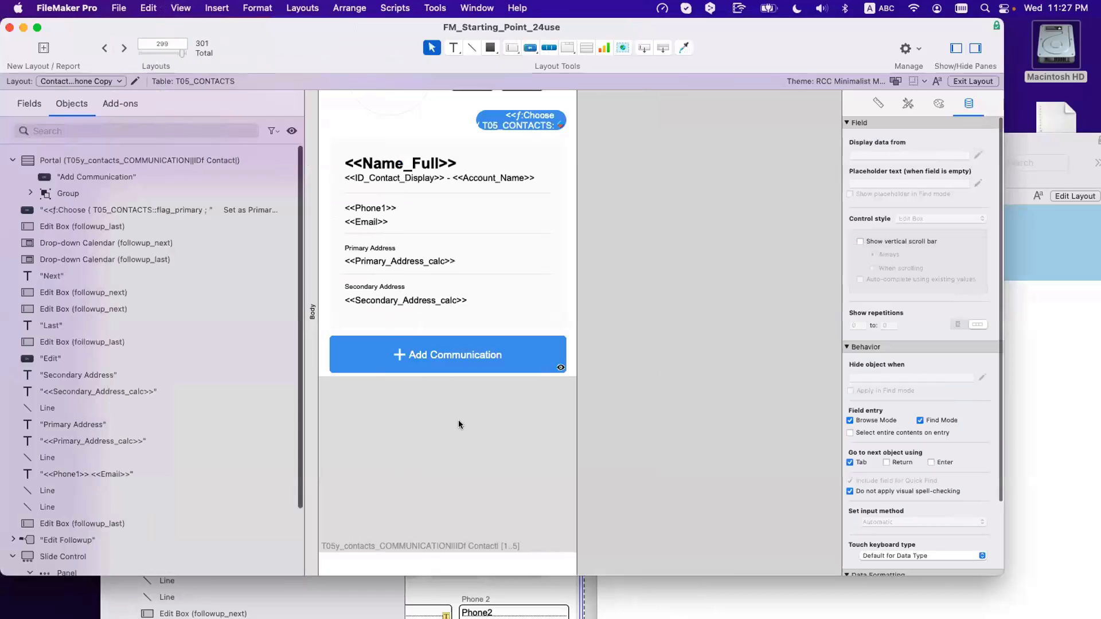
pyautogui.click(458, 421)
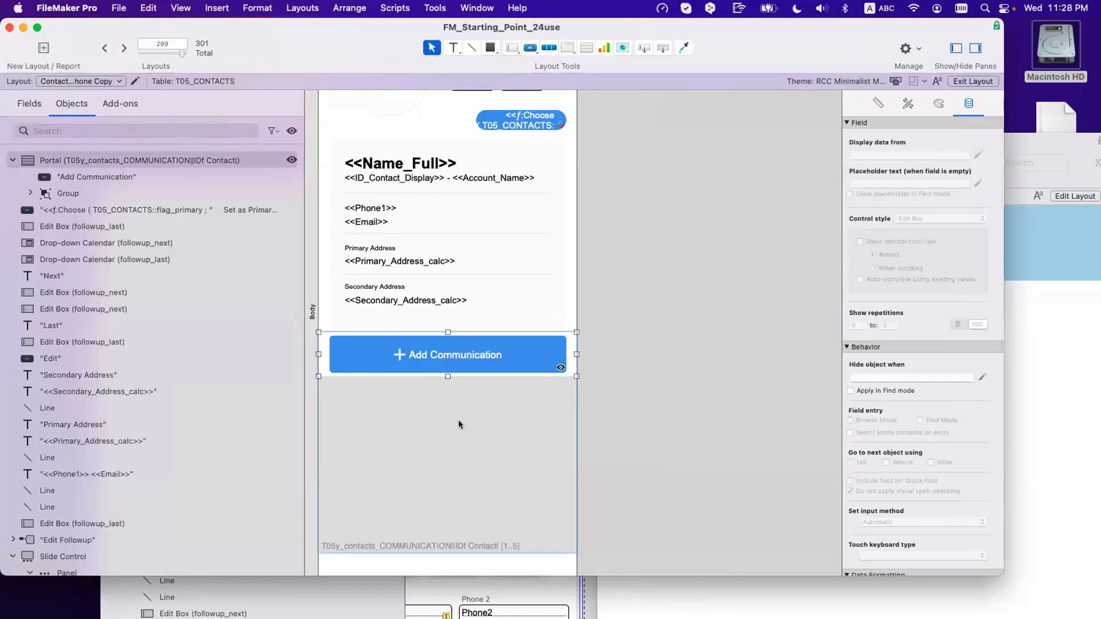
pyautogui.doubleClick(459, 420)
pyautogui.write('6')
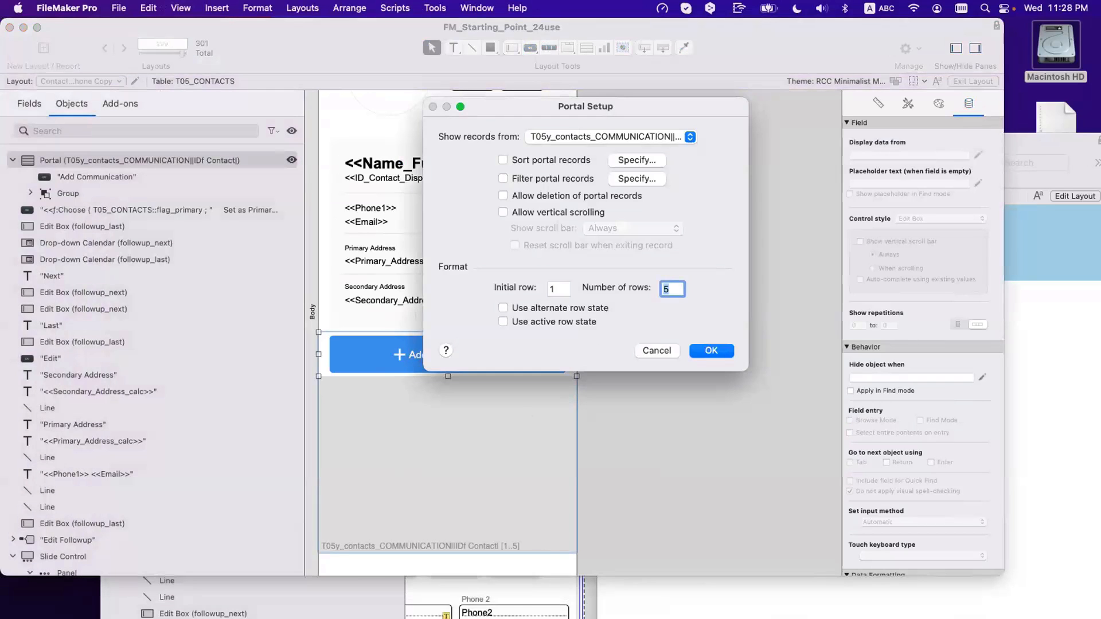
pyautogui.press('Return')
pyautogui.scroll(-3, 678, 328)
pyautogui.click(679, 330)
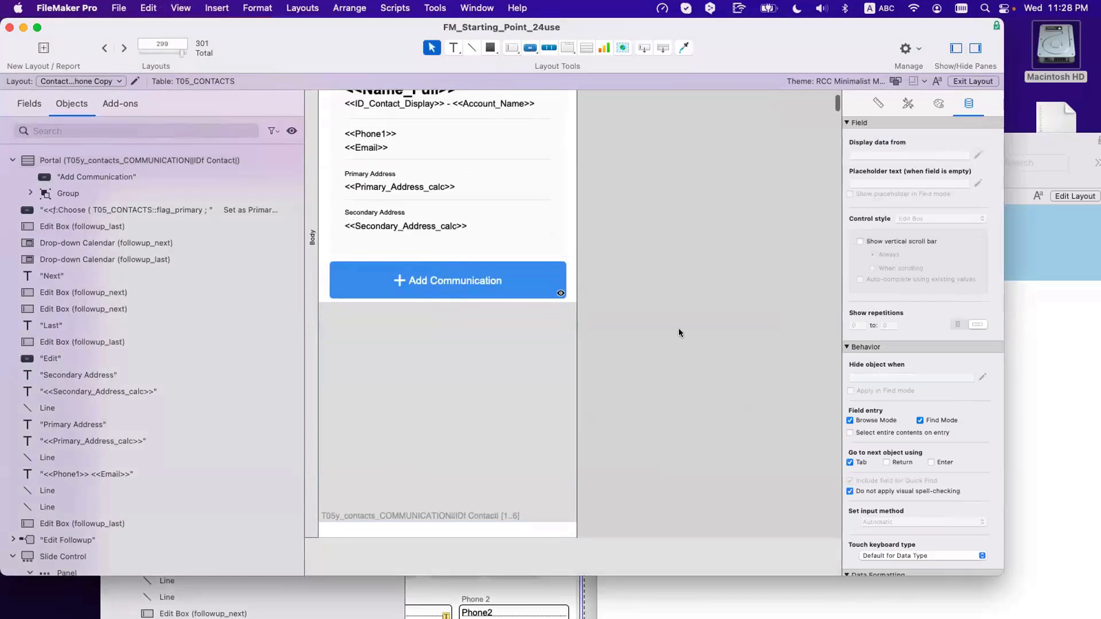
# Step: Check the Add Communication button by hiding and re-showing it in the Objects pane
pyautogui.moveTo(635, 328); pyautogui.dragTo(299, 249)
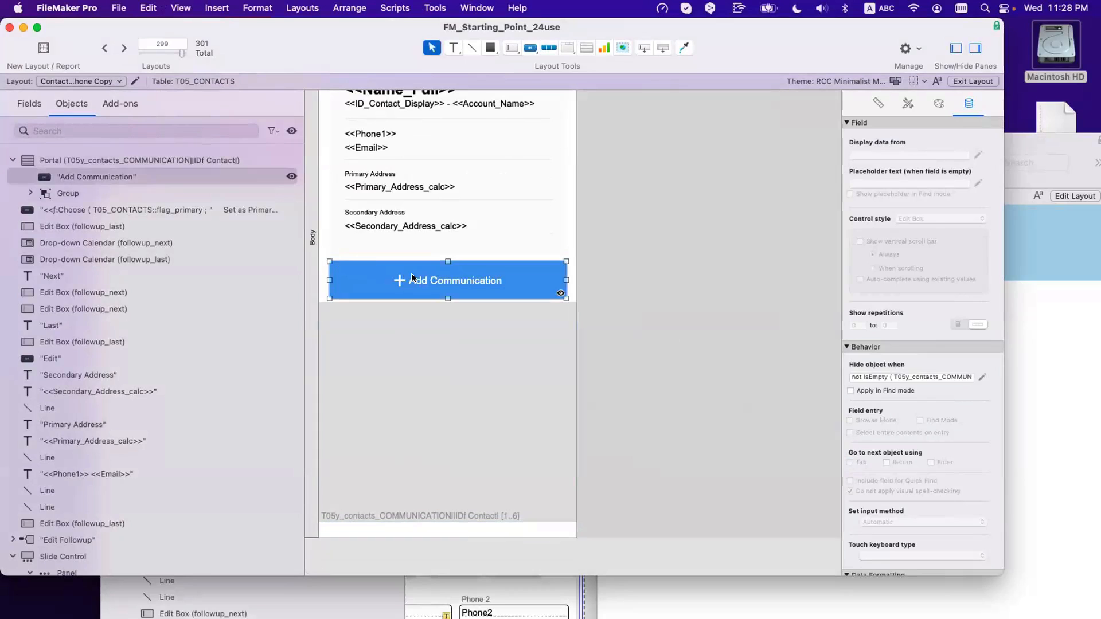
pyautogui.click(349, 7)
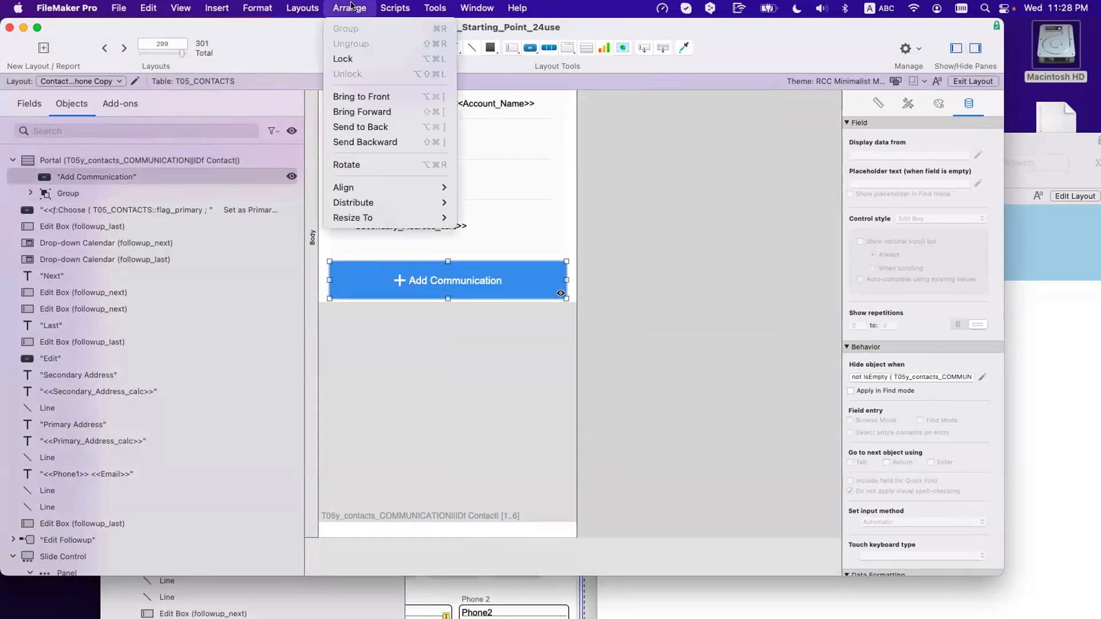
pyautogui.click(277, 181)
pyautogui.click(291, 176)
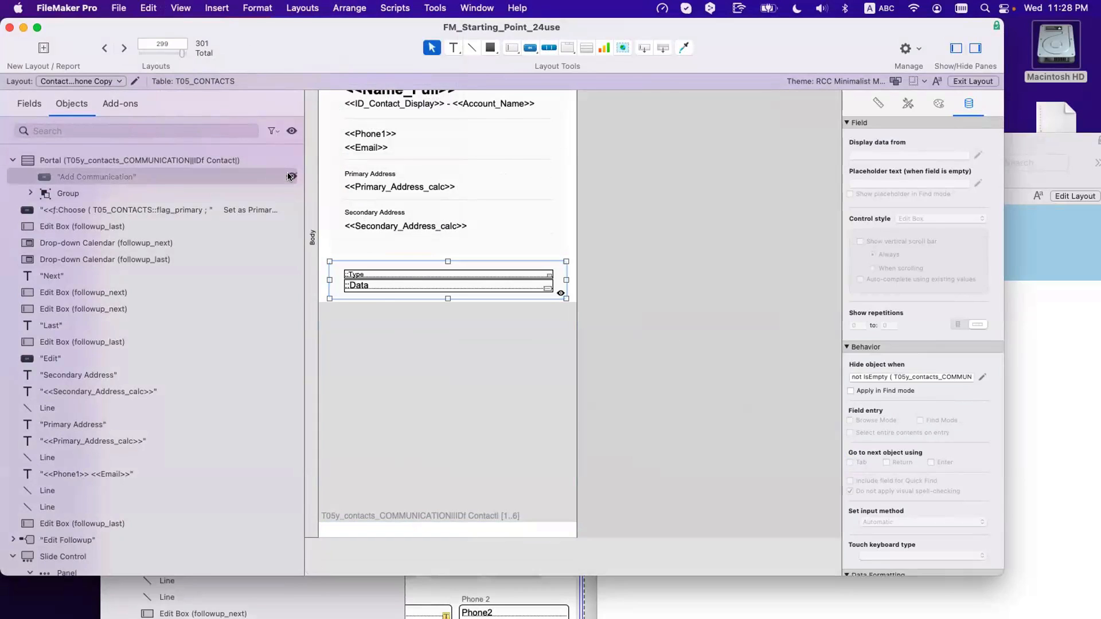
pyautogui.click(379, 287)
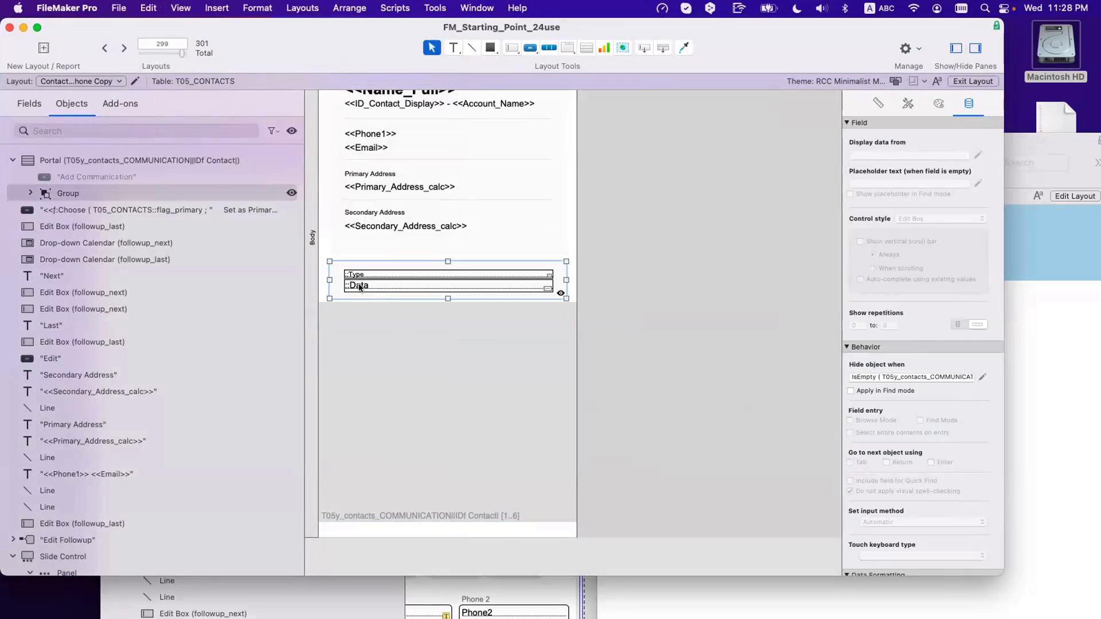
pyautogui.click(291, 131)
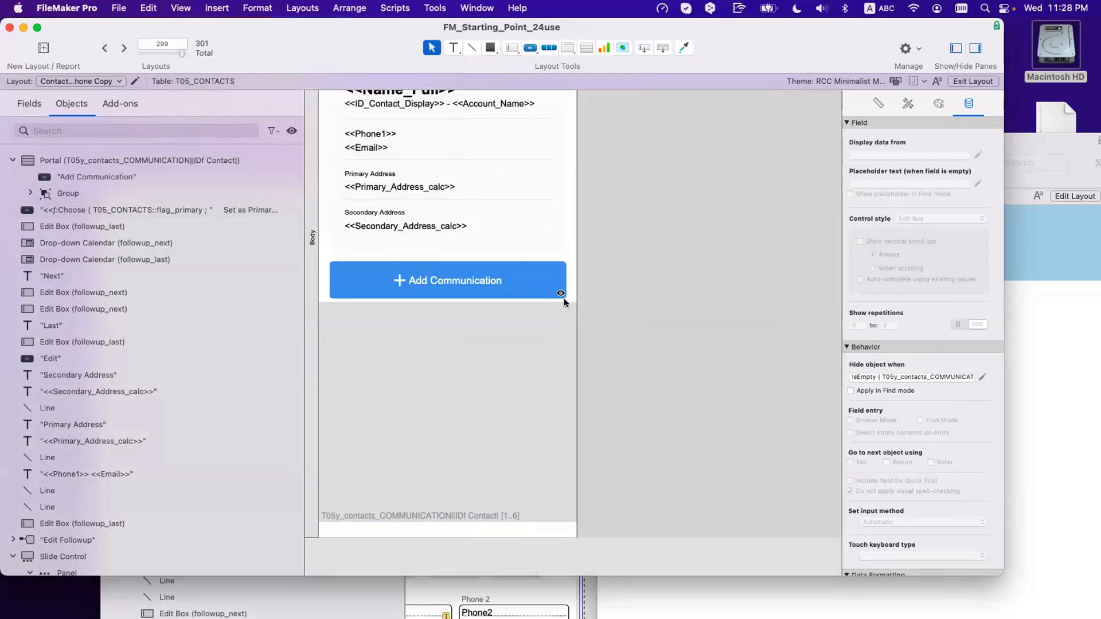
# Step: Group the button with the row fields and start a hide condition with Get ( RecordNumber )
pyautogui.moveTo(615, 308); pyautogui.dragTo(315, 253)
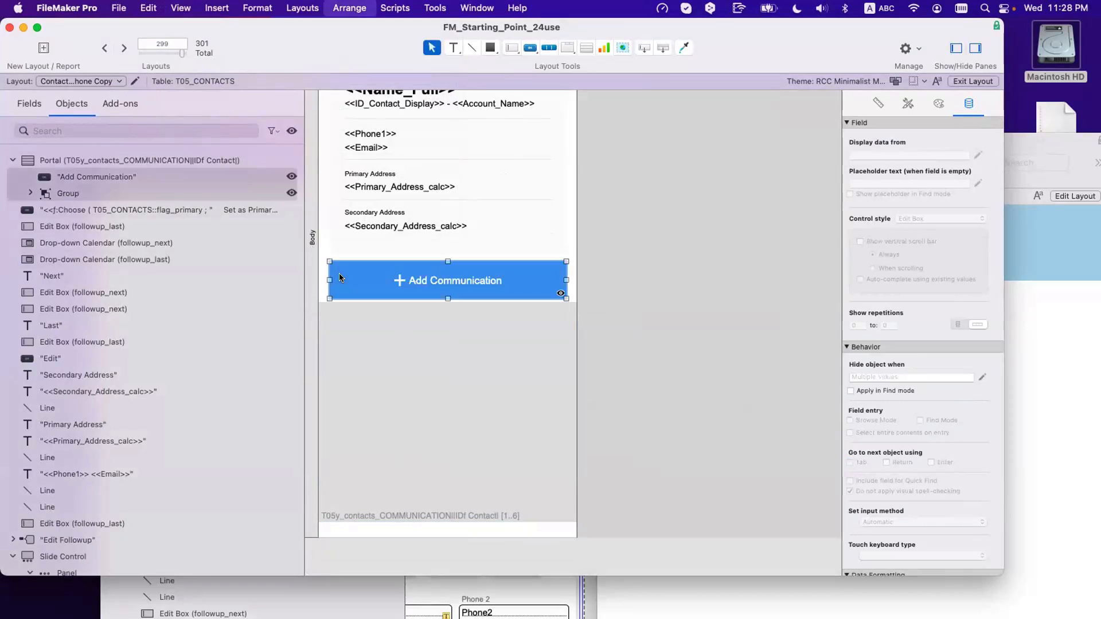
pyautogui.press('super+r')
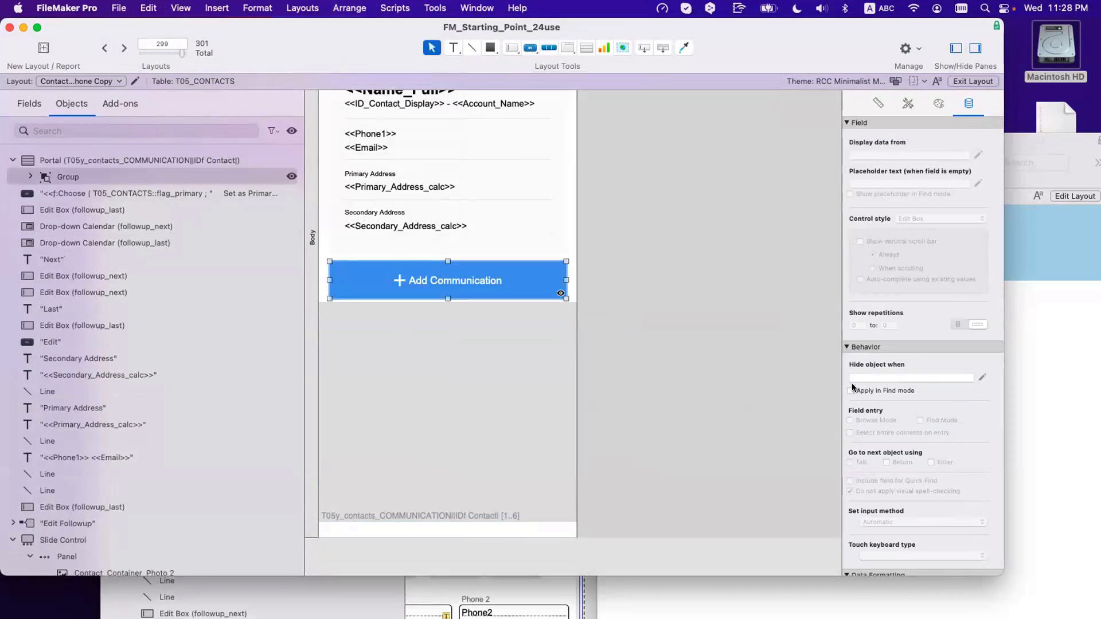
pyautogui.click(980, 376)
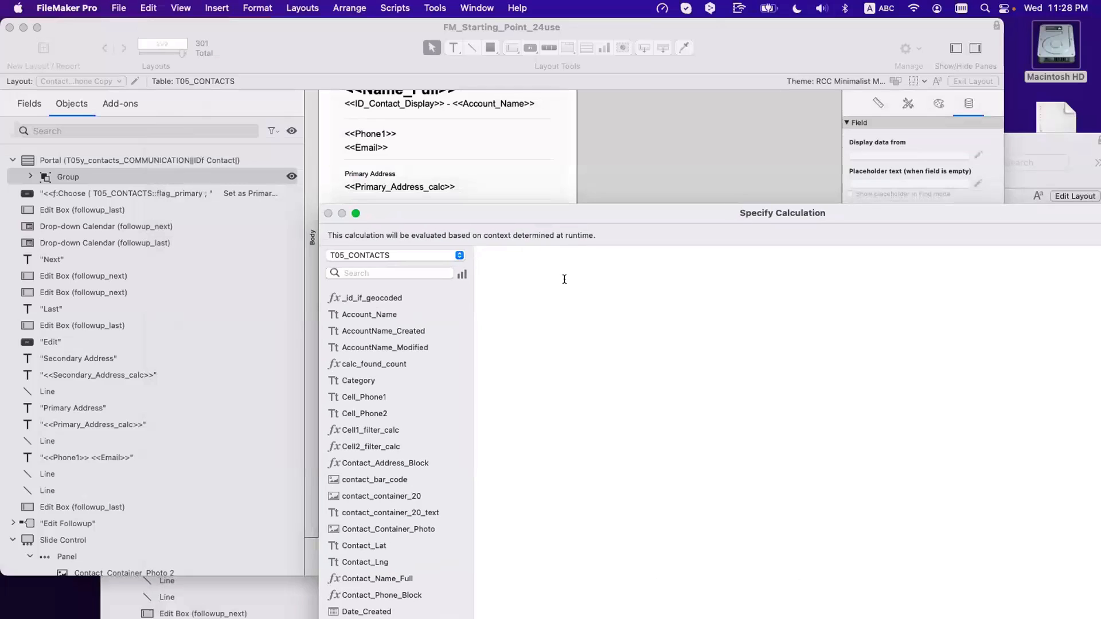
pyautogui.write('Get')
pyautogui.press('Return')
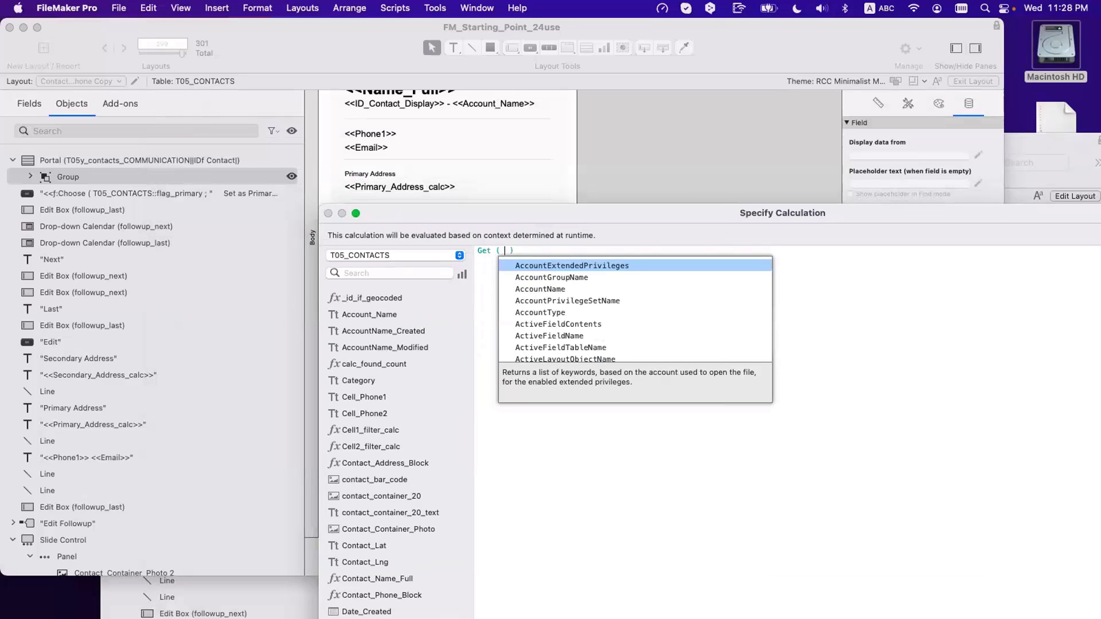
pyautogui.write('Record')
pyautogui.press('Down')
pyautogui.press('Down')
pyautogui.press('Down')
pyautogui.press('Return')
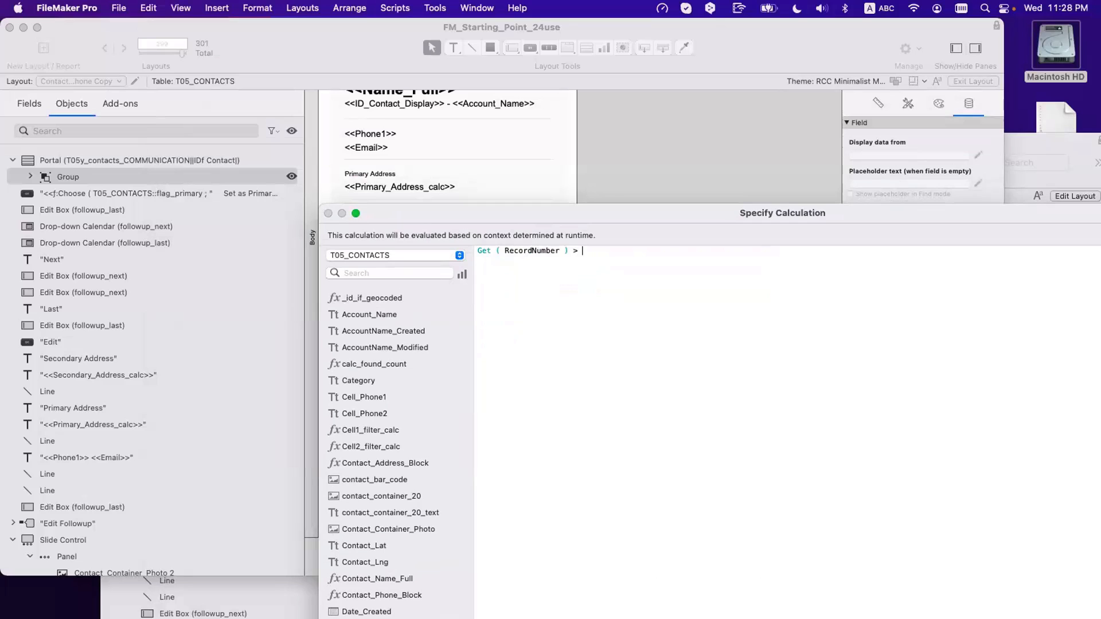
# Step: Finish the hide condition as Get ( RecordNumber ) ≥ 5, save, and switch to Browse mode
pyautogui.write('> 5')
pyautogui.press('BackSpace')
pyautogui.write('5')
pyautogui.click(574, 252)
pyautogui.press('BackSpace')
pyautogui.write('>')
pyautogui.press('BackSpace')
pyautogui.write('≥')
pyautogui.press('Return')
pyautogui.click(642, 263)
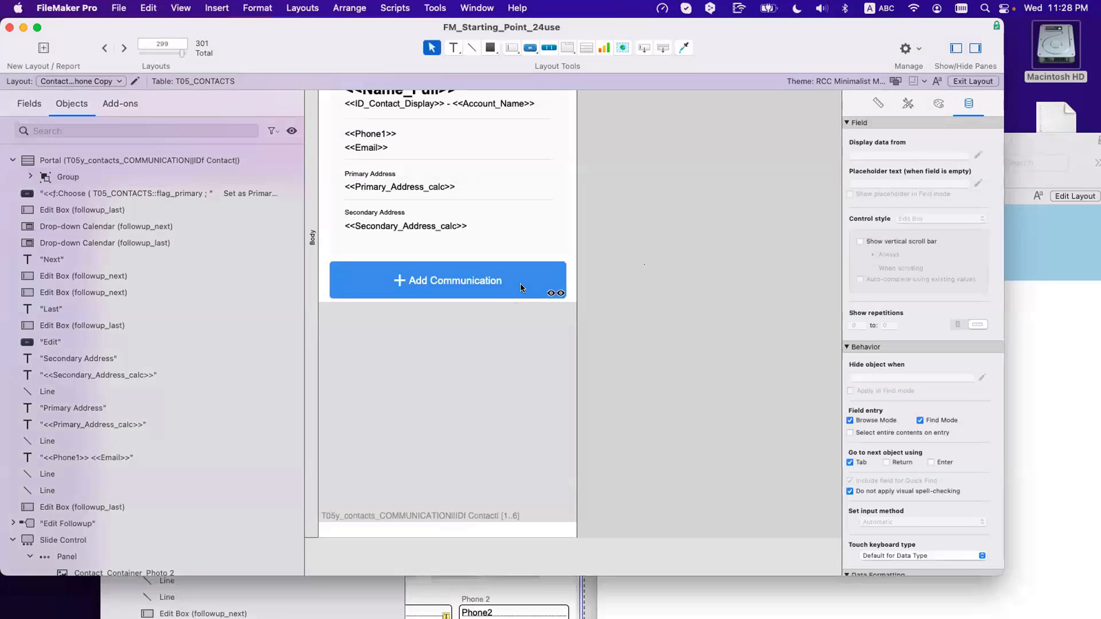
pyautogui.press('super+s')
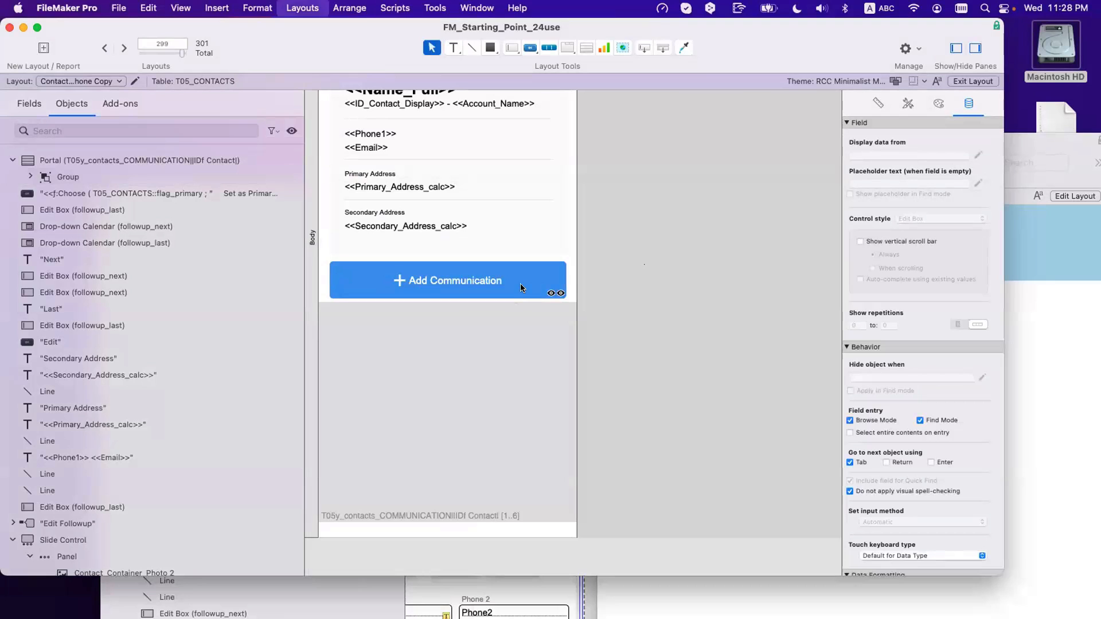
pyautogui.press('super+b')
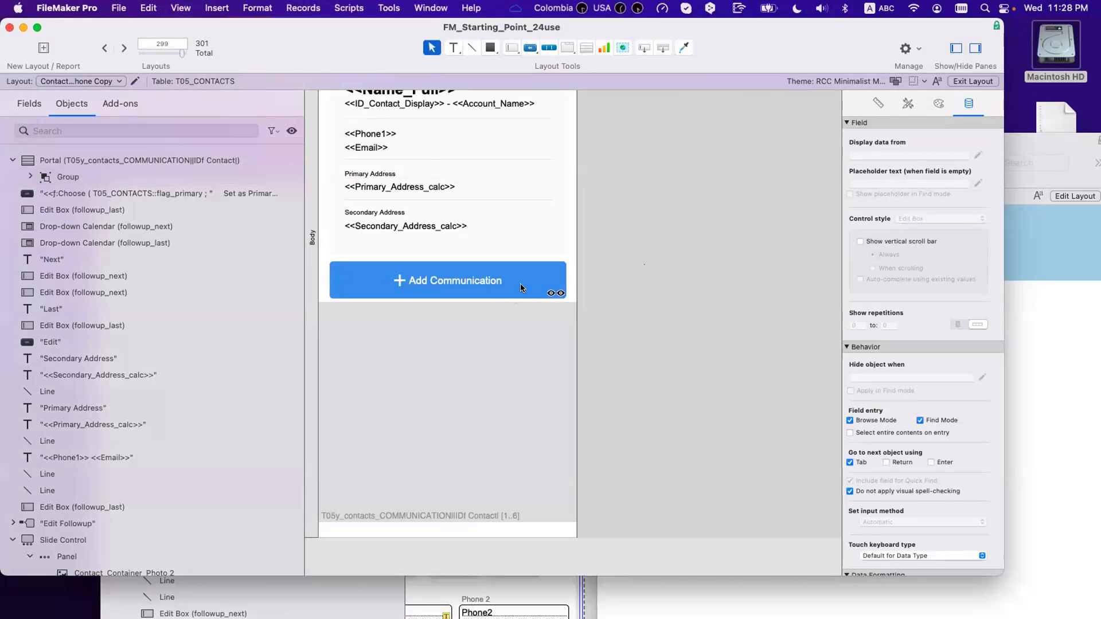
# Step: Confirm Add Communication follows the five rows, then review its Get ( RecordNumber ) ≥ 5 hide condition
pyautogui.scroll(-2, 467, 309)
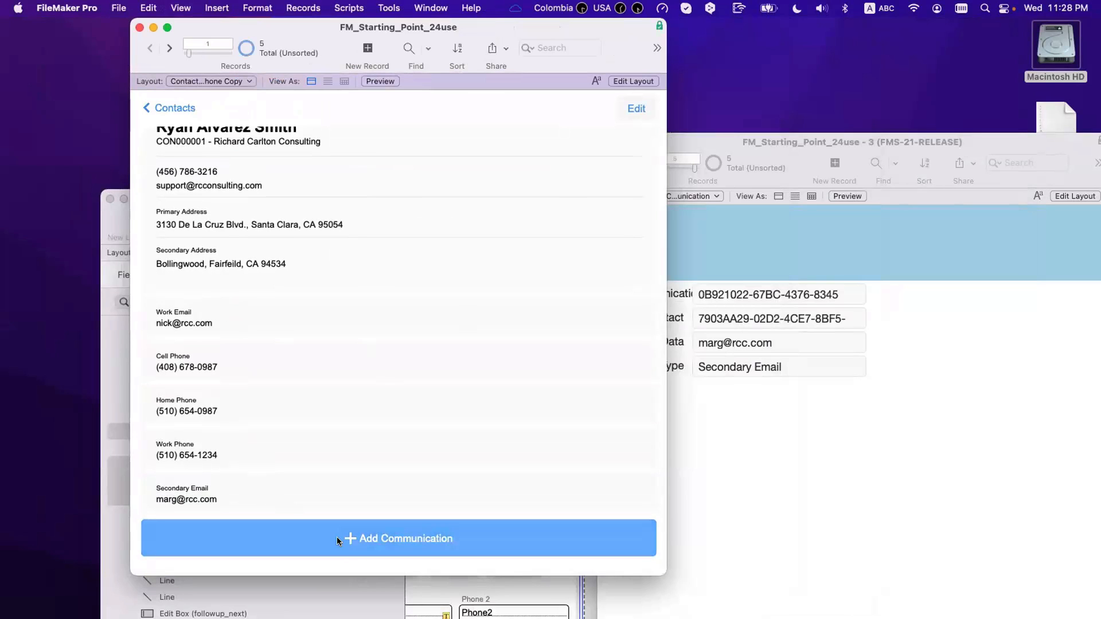
pyautogui.press('super+l')
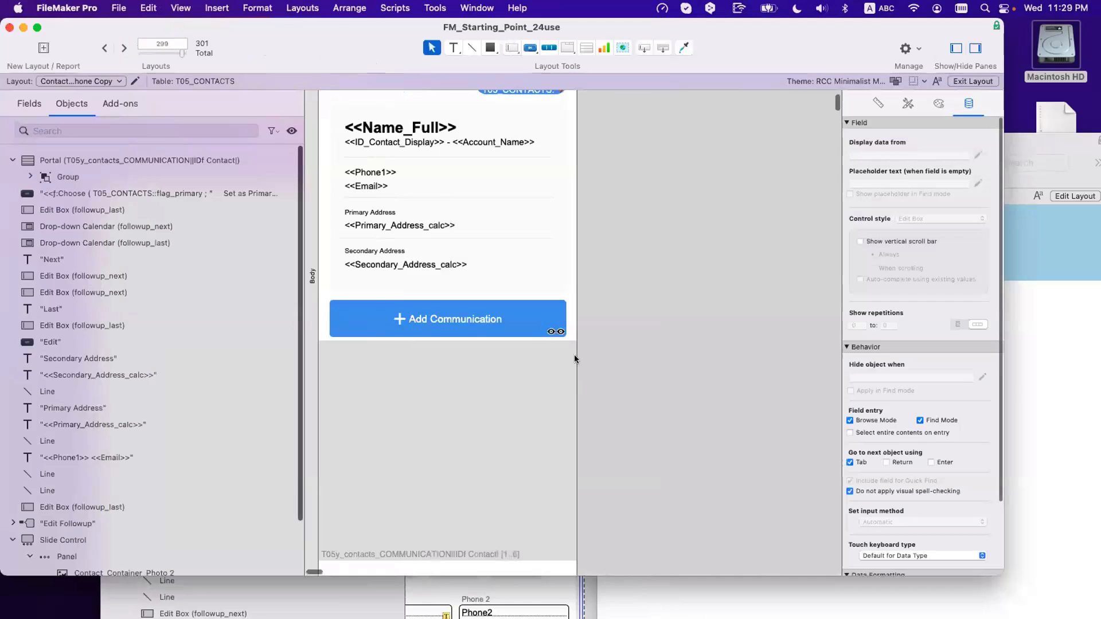
pyautogui.moveTo(322, 295); pyautogui.dragTo(642, 367)
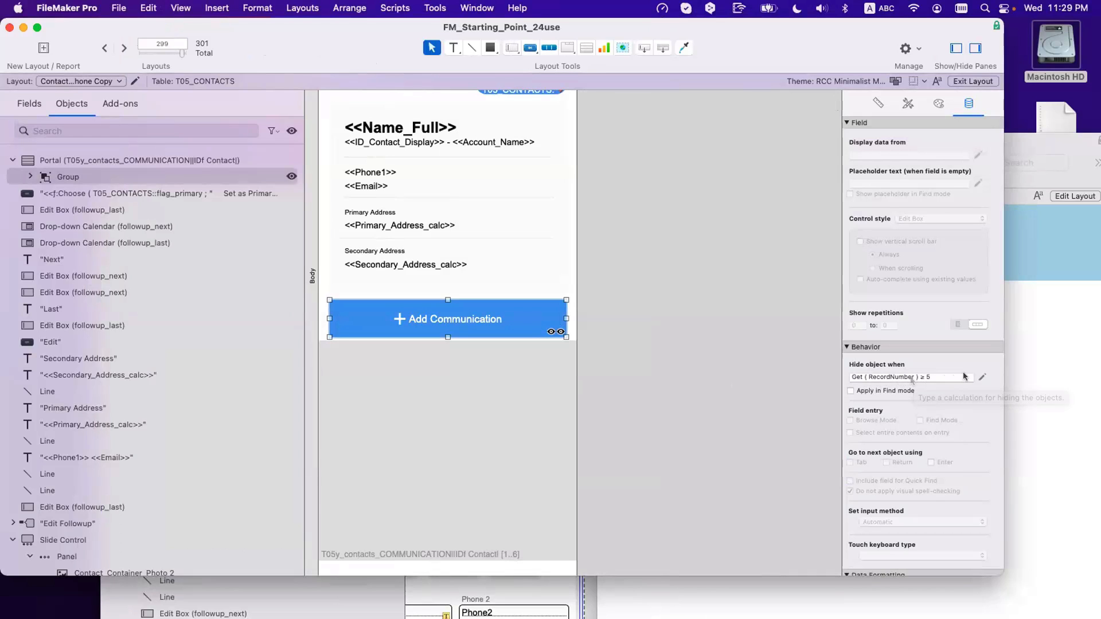
pyautogui.click(982, 377)
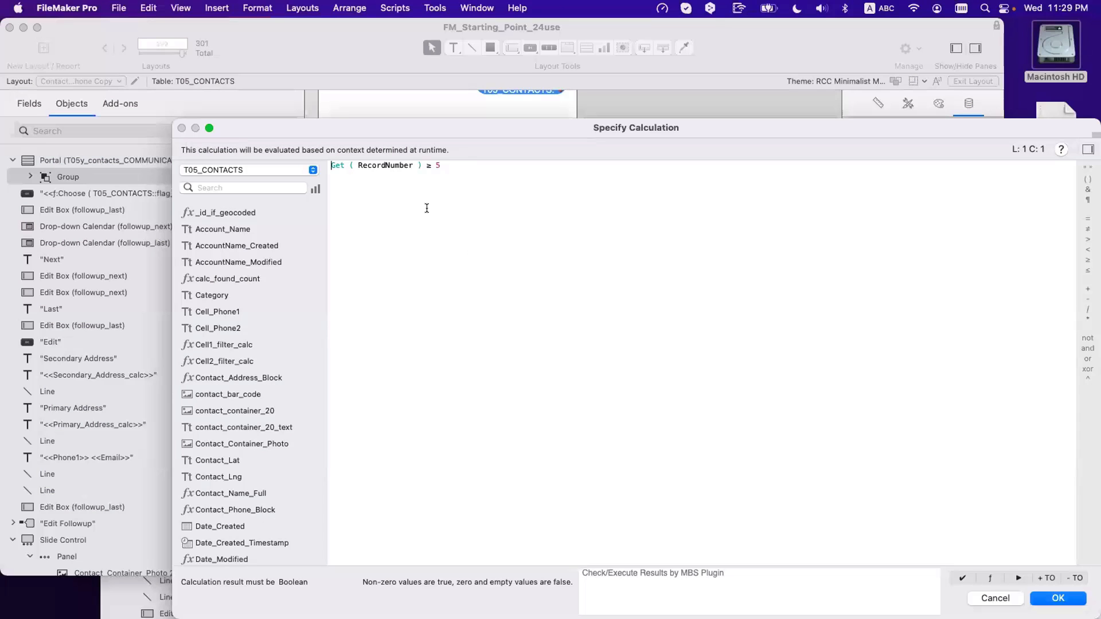
pyautogui.moveTo(394, 128); pyautogui.dragTo(693, 176)
pyautogui.moveTo(721, 213); pyautogui.dragTo(604, 205)
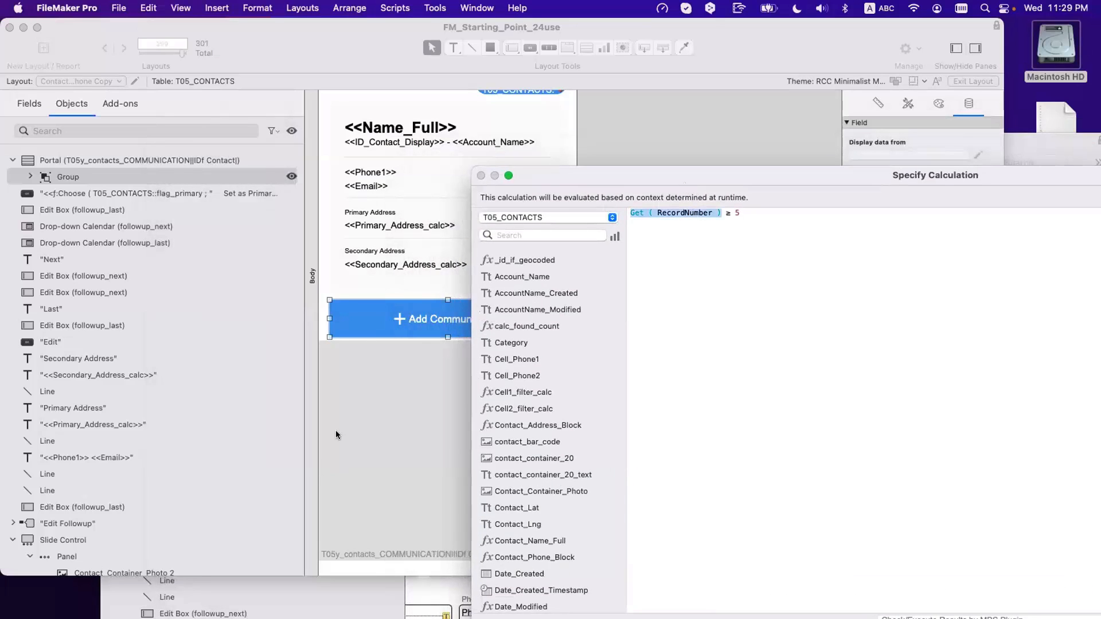
pyautogui.press('Escape')
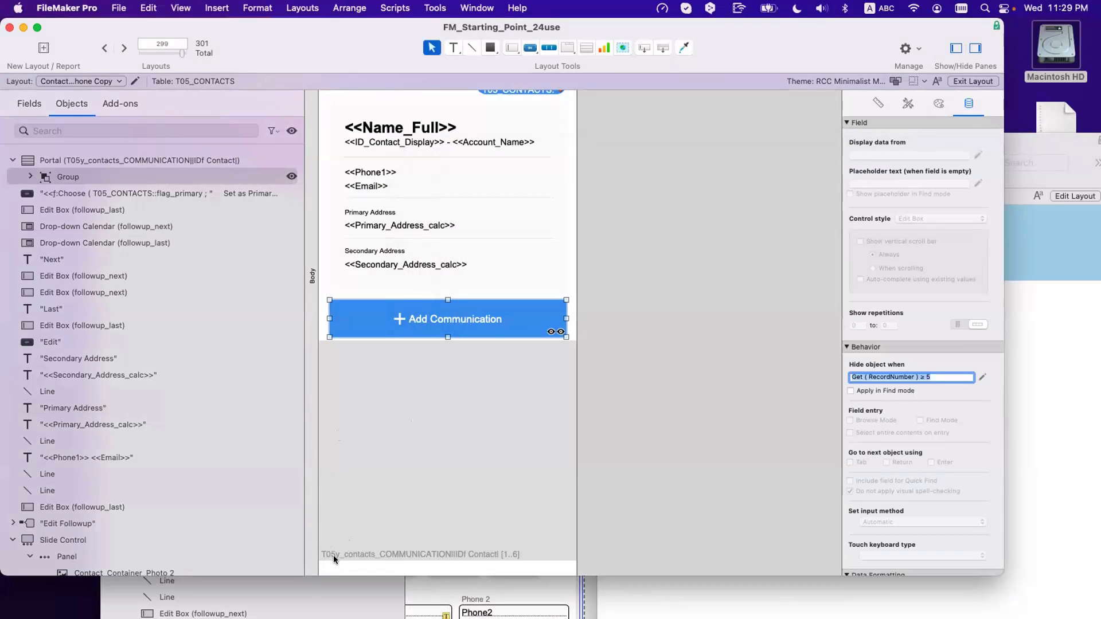
pyautogui.click(395, 8)
# Step: In the Data Viewer, build and copy Count ( T05y_contacts_COMMUNICATION||IDf Contact|::__ID Communication ), returning 5
pyautogui.moveTo(435, 8)
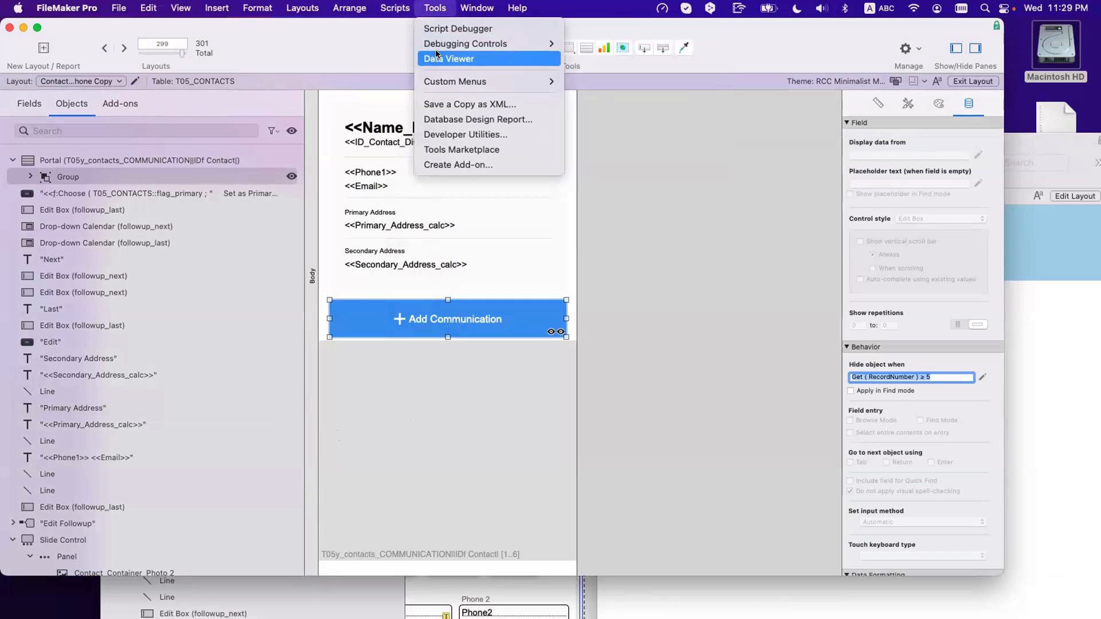
pyautogui.click(436, 58)
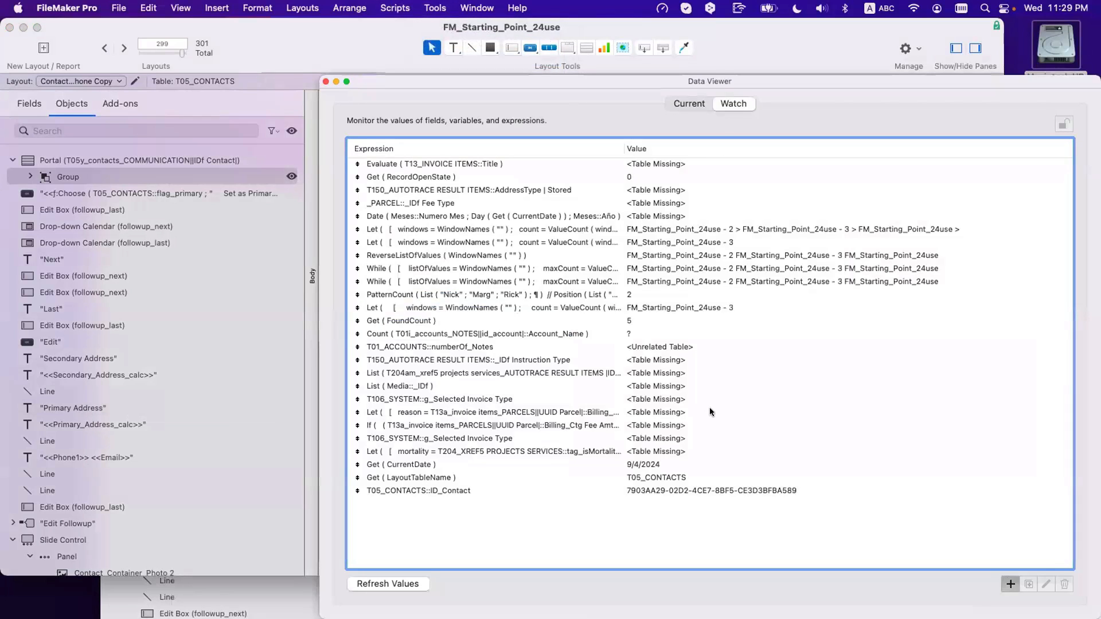
pyautogui.press('super+n')
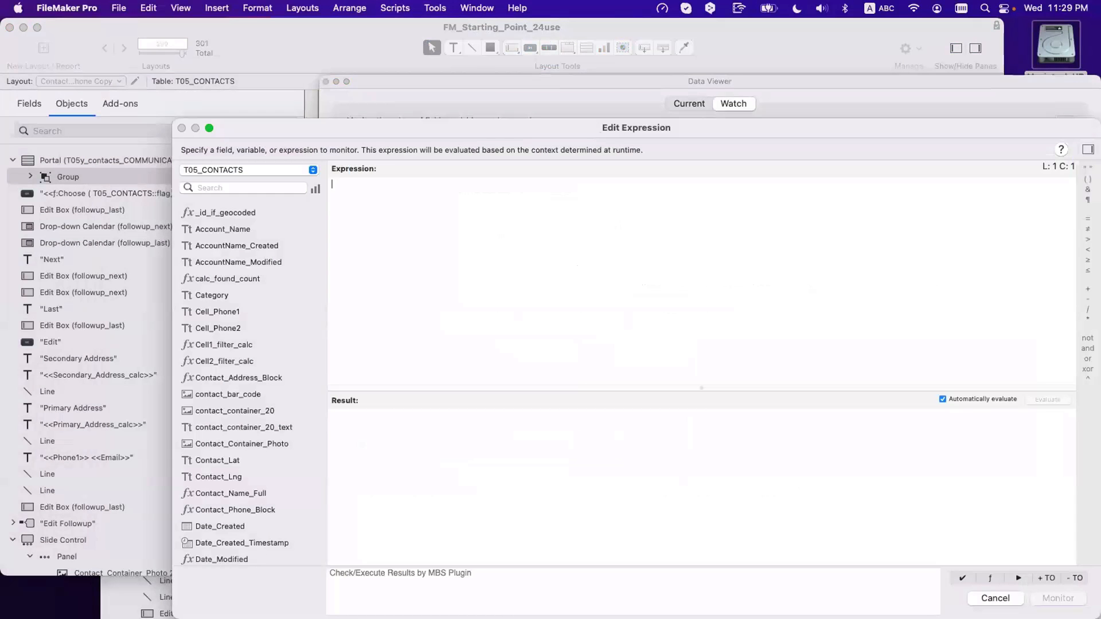
pyautogui.write('cou')
pyautogui.press('Return')
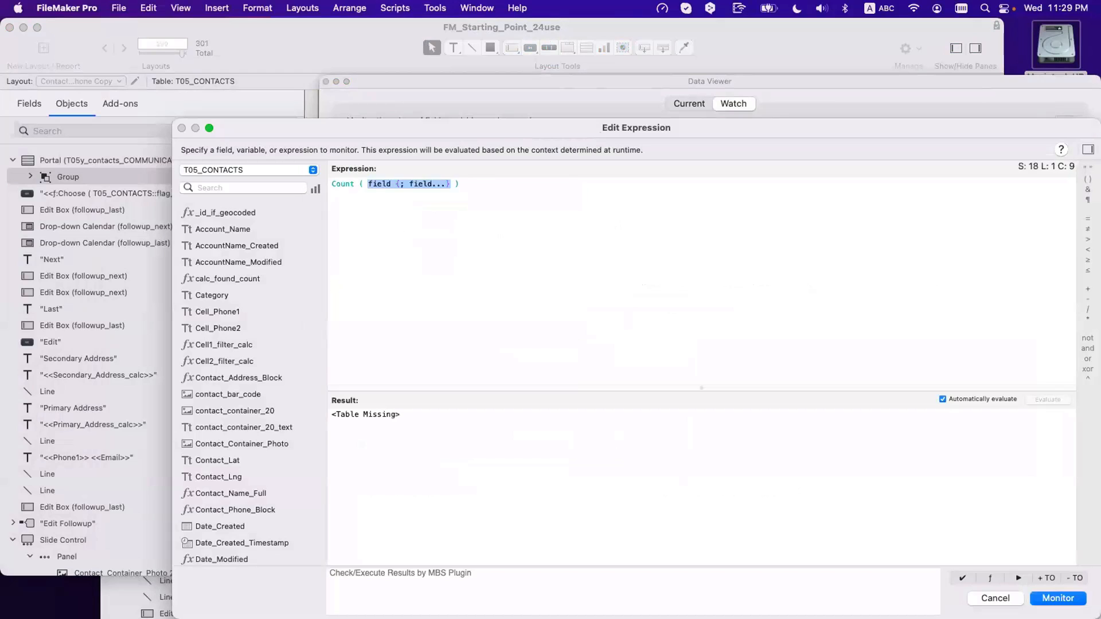
pyautogui.write('t05y')
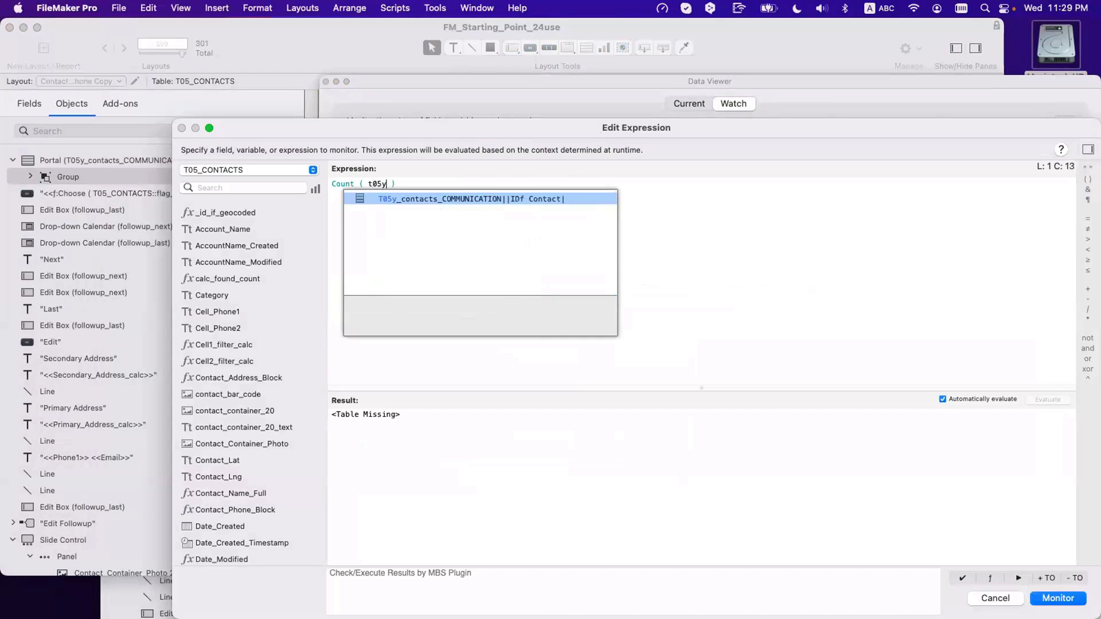
pyautogui.press('Return')
pyautogui.press('Return')
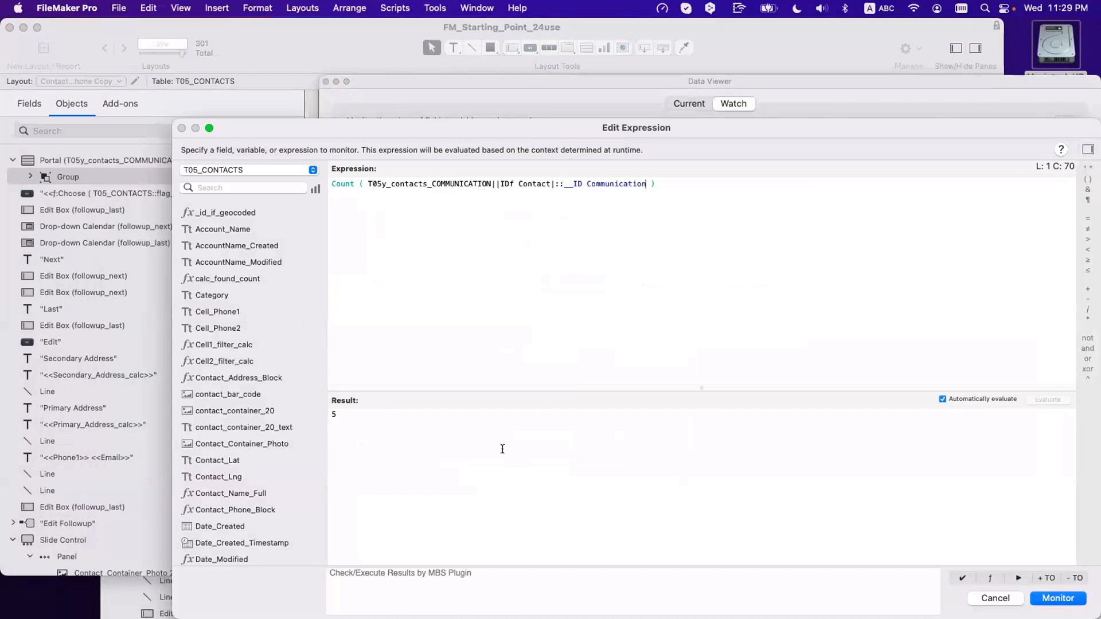
pyautogui.moveTo(720, 209); pyautogui.dragTo(416, 175)
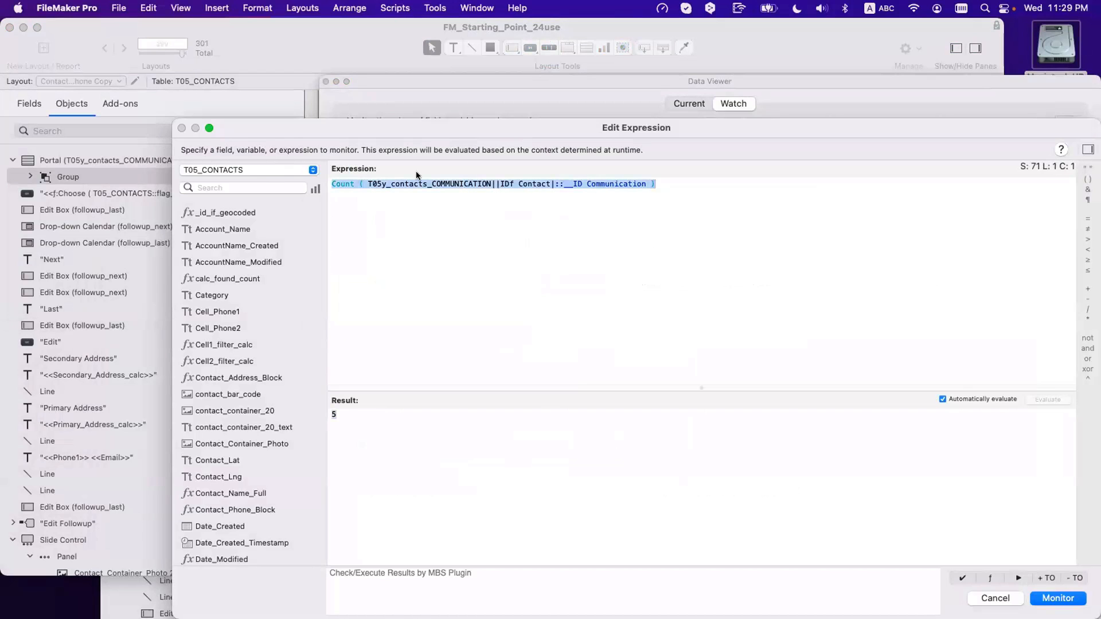
pyautogui.press('Escape')
pyautogui.press('Escape')
pyautogui.click(835, 382)
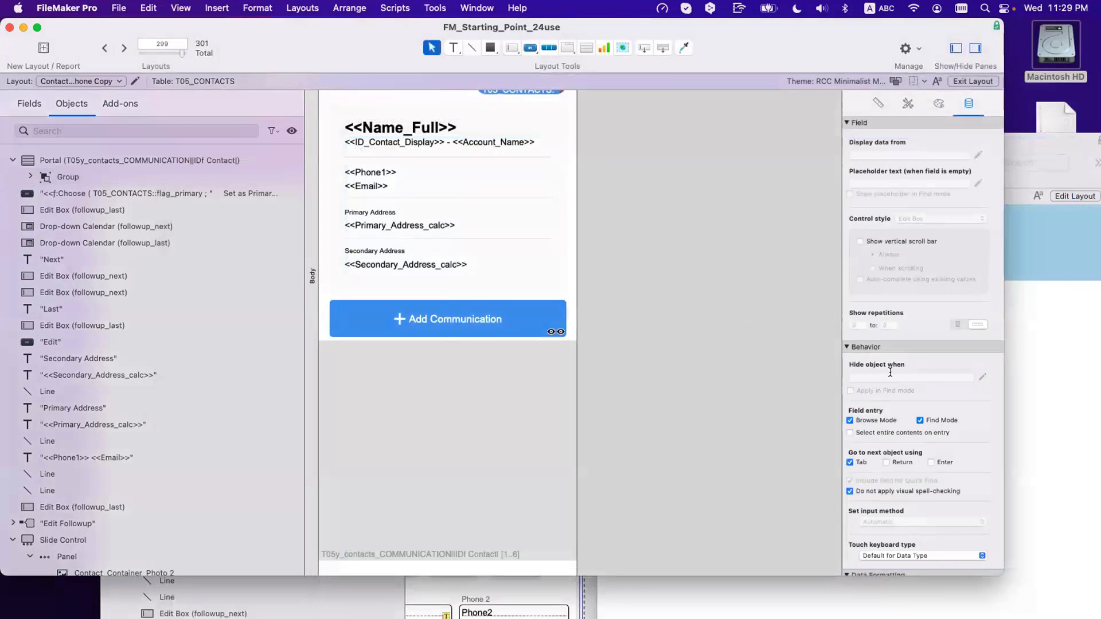
# Step: Replace Get ( RecordNumber ) in the button group's hide condition with the pasted Count expression
pyautogui.click(515, 325)
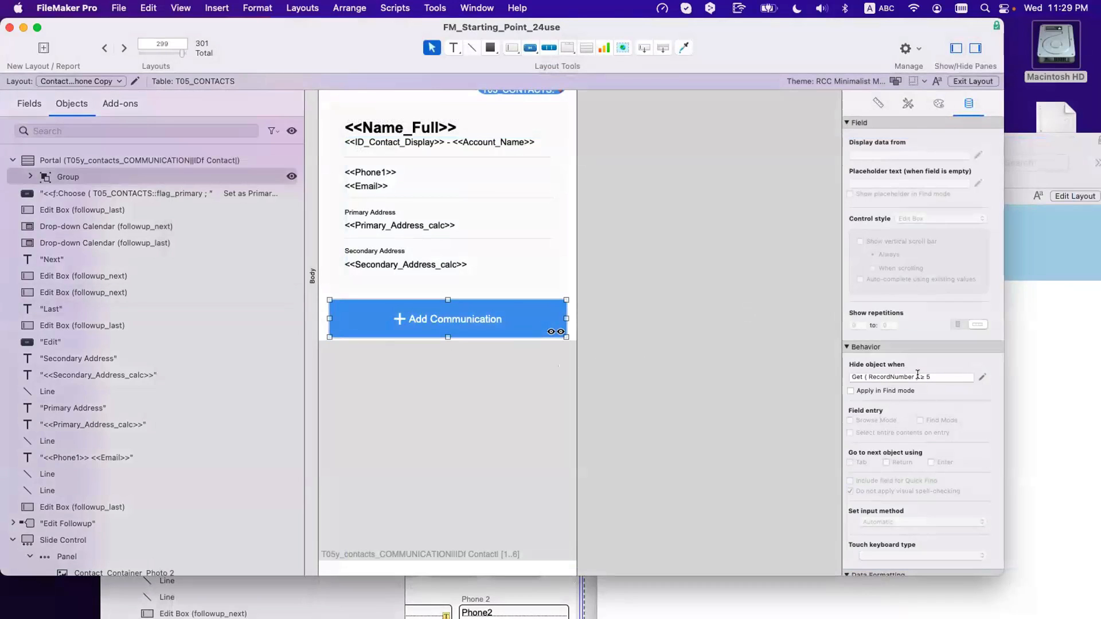
pyautogui.moveTo(918, 376); pyautogui.dragTo(840, 376)
pyautogui.write('Count ( T05y_contacts_COMMUNICATION||IDf Contact|::__ID Communication )')
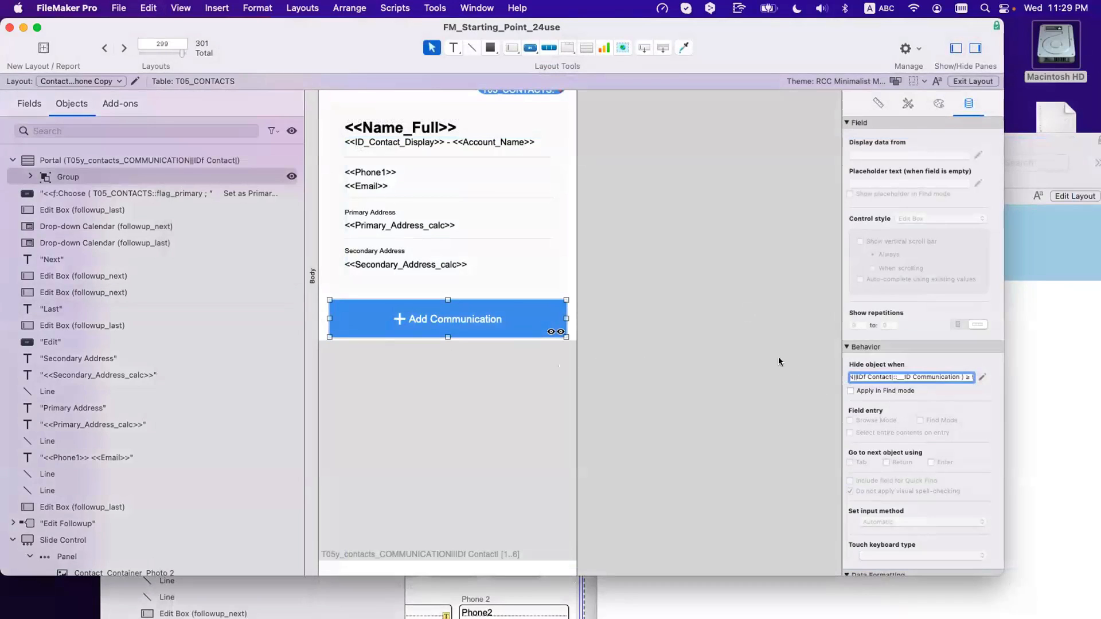
pyautogui.click(970, 377)
pyautogui.click(712, 347)
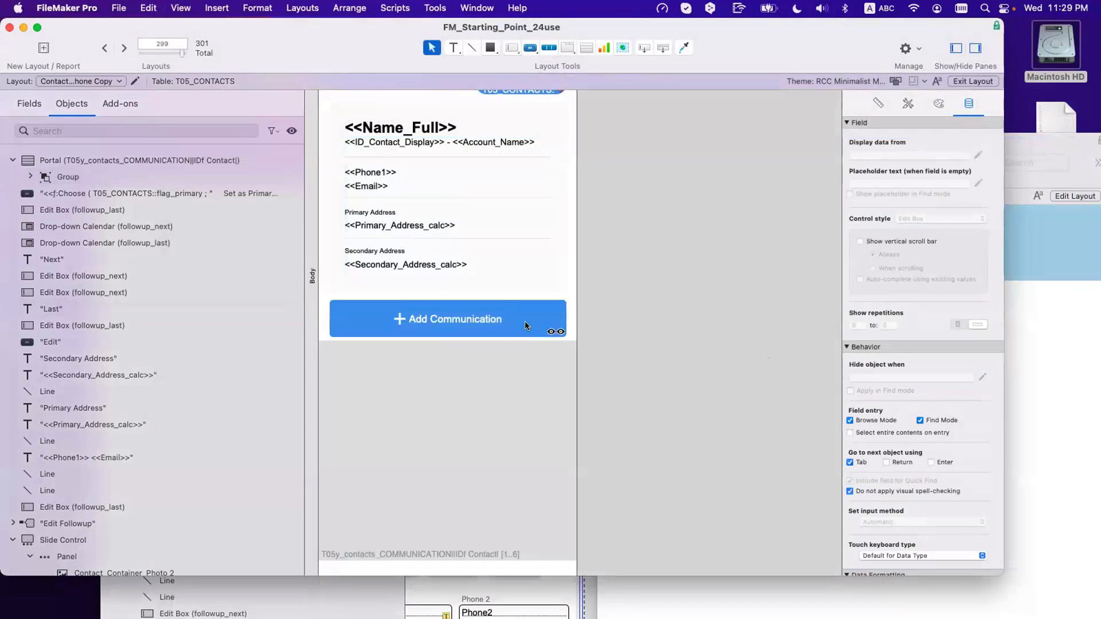
# Step: Test the Add Communication button's visibility in Browse mode, then return to Layout mode
pyautogui.press('super+b')
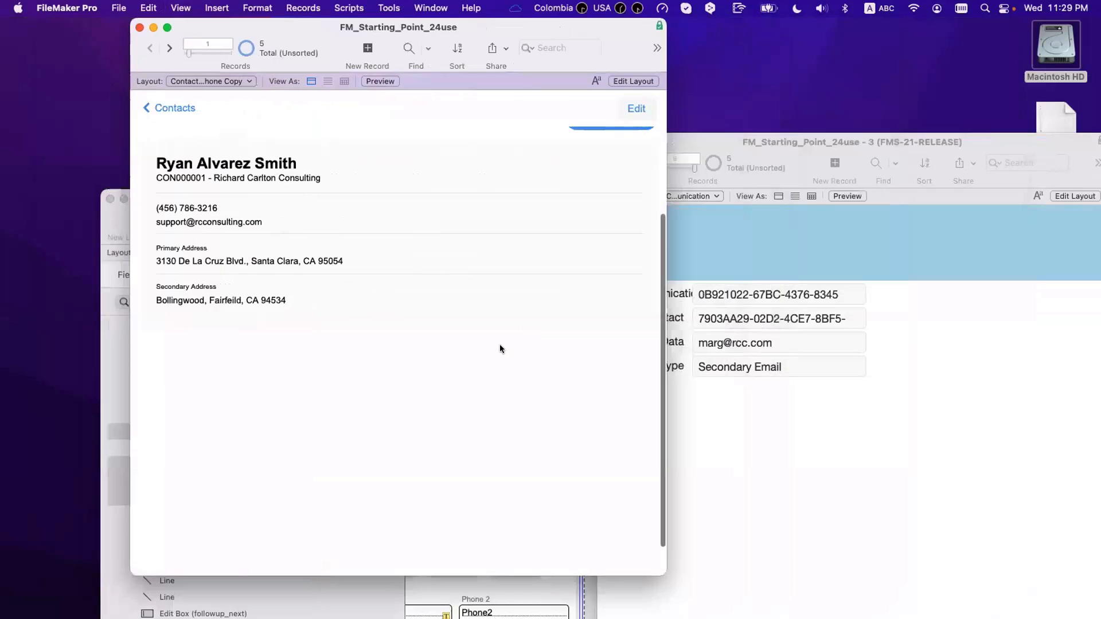
pyautogui.scroll(-2, 500, 344)
pyautogui.scroll(3, 500, 345)
pyautogui.scroll(-3, 501, 346)
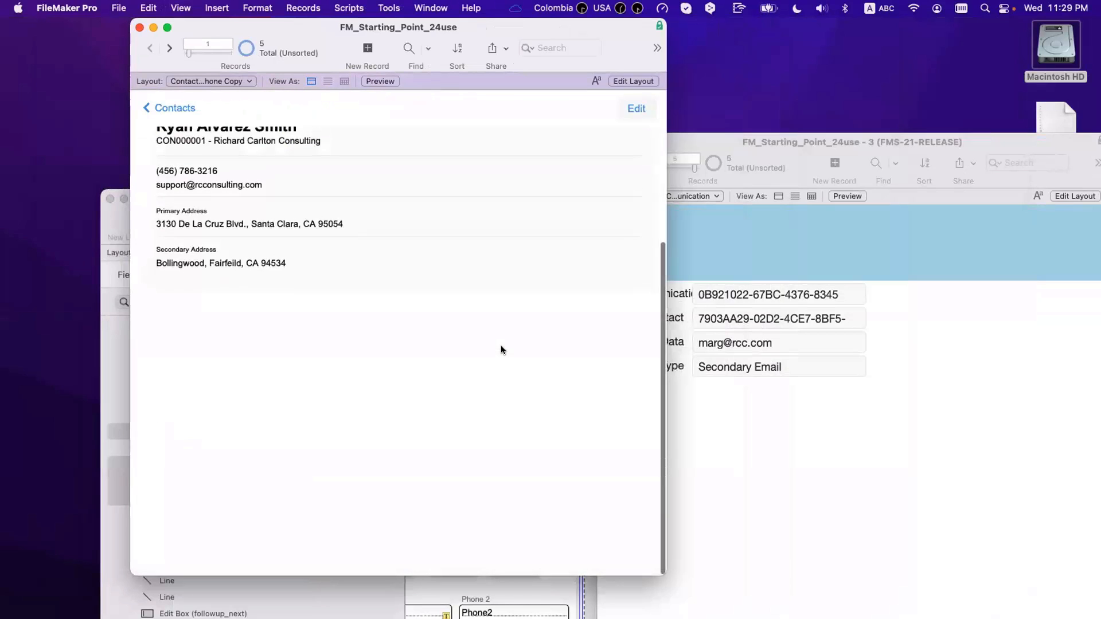
pyautogui.press('super+l')
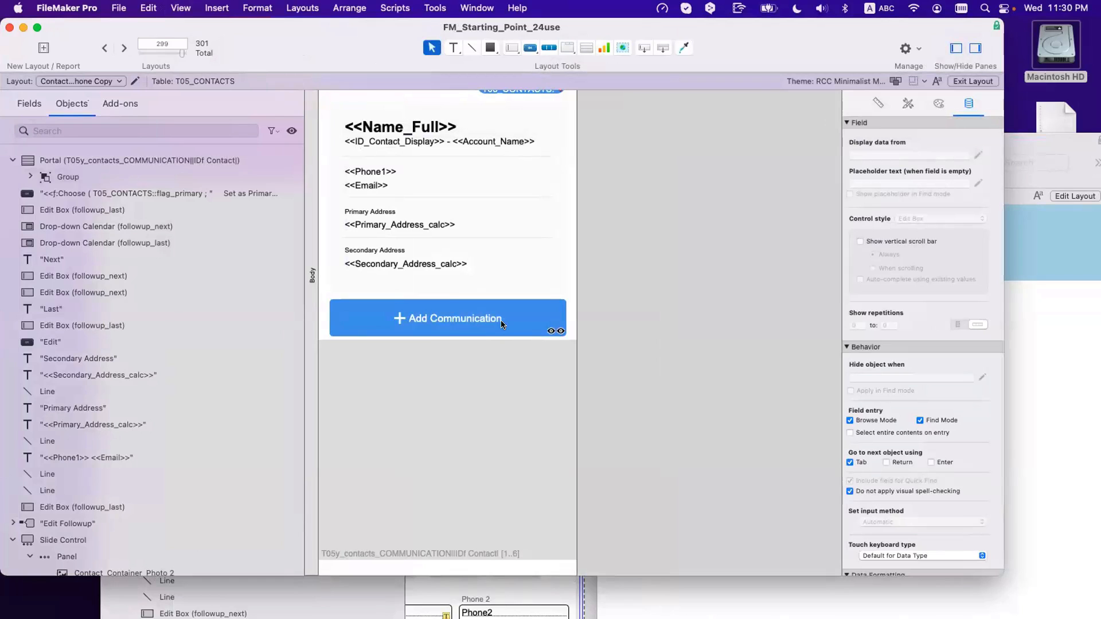
# Step: Swap the Count part of the hide calculation back to Get ( RecordNumber ), giving Get ( RecordNumber ) ≥ 5
pyautogui.click(502, 325)
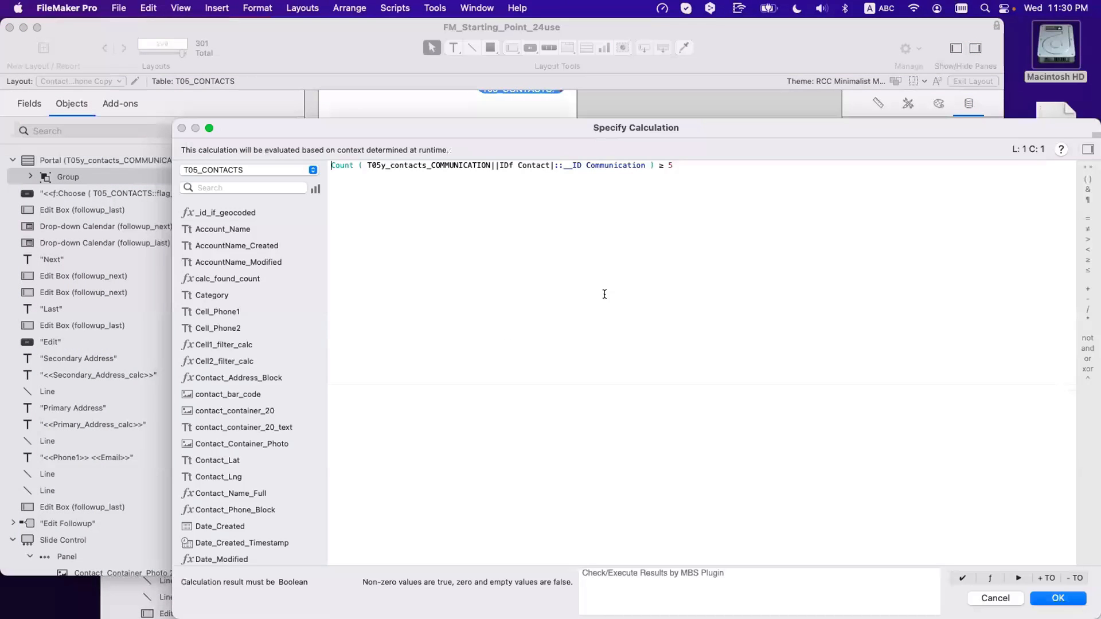
pyautogui.click(652, 174)
pyautogui.moveTo(651, 162); pyautogui.dragTo(308, 163)
pyautogui.click(666, 172)
pyautogui.moveTo(654, 164); pyautogui.dragTo(293, 167)
pyautogui.write('get')
pyautogui.press('Return')
pyautogui.write('reco')
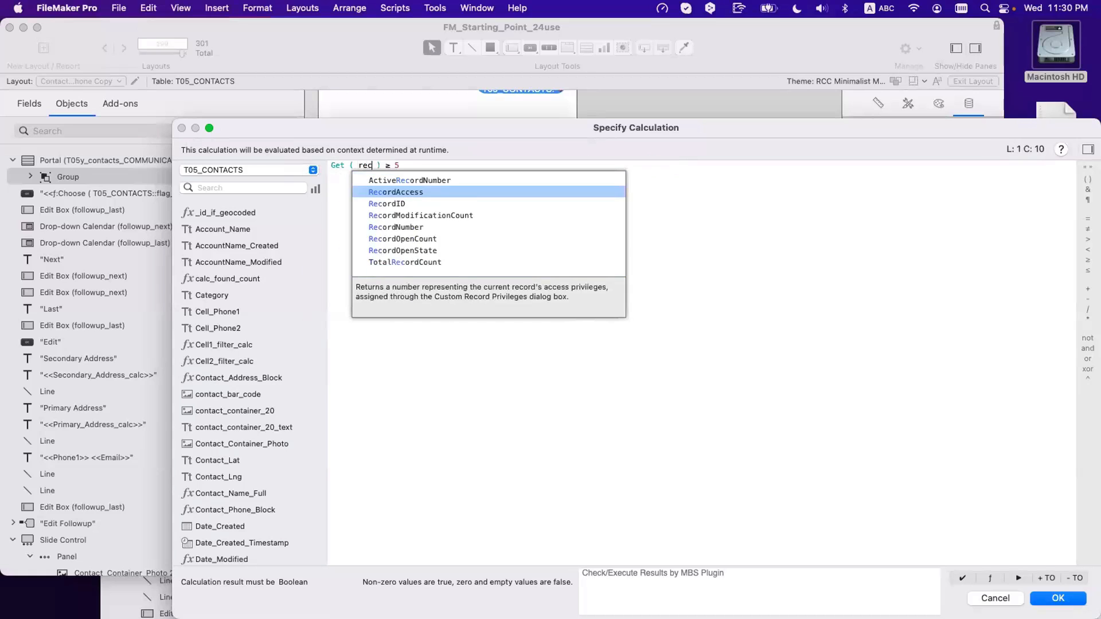
pyautogui.press('Down')
pyautogui.press('Down')
pyautogui.press('Down')
pyautogui.press('Return')
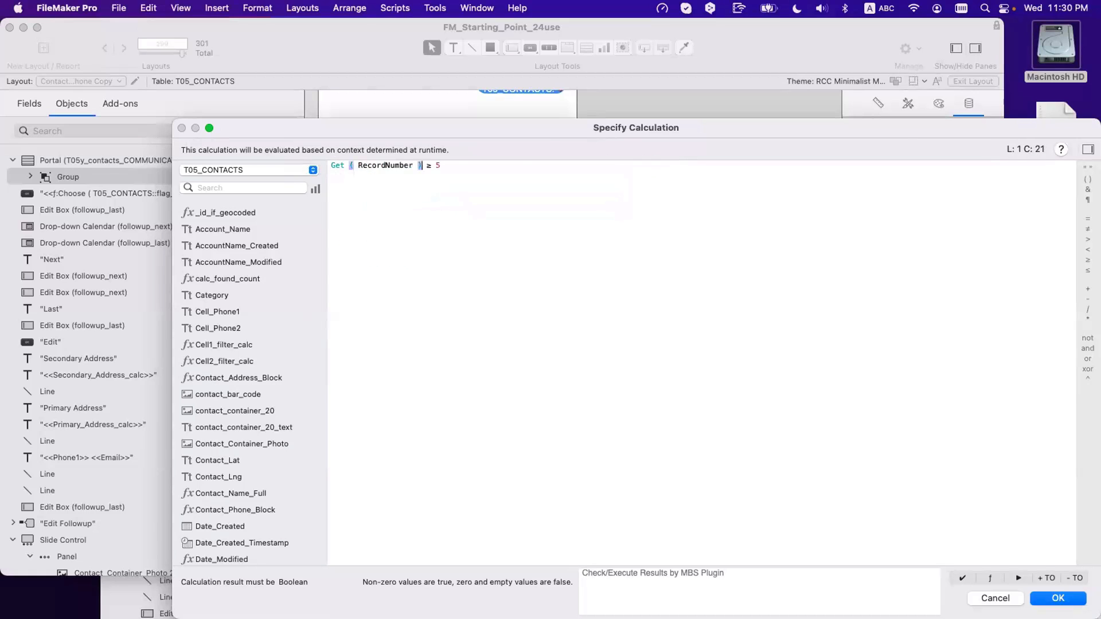
pyautogui.press('Return')
# Step: Reselect the portal and Add Communication group, check the button shows, and return to Layout mode
pyautogui.click(503, 358)
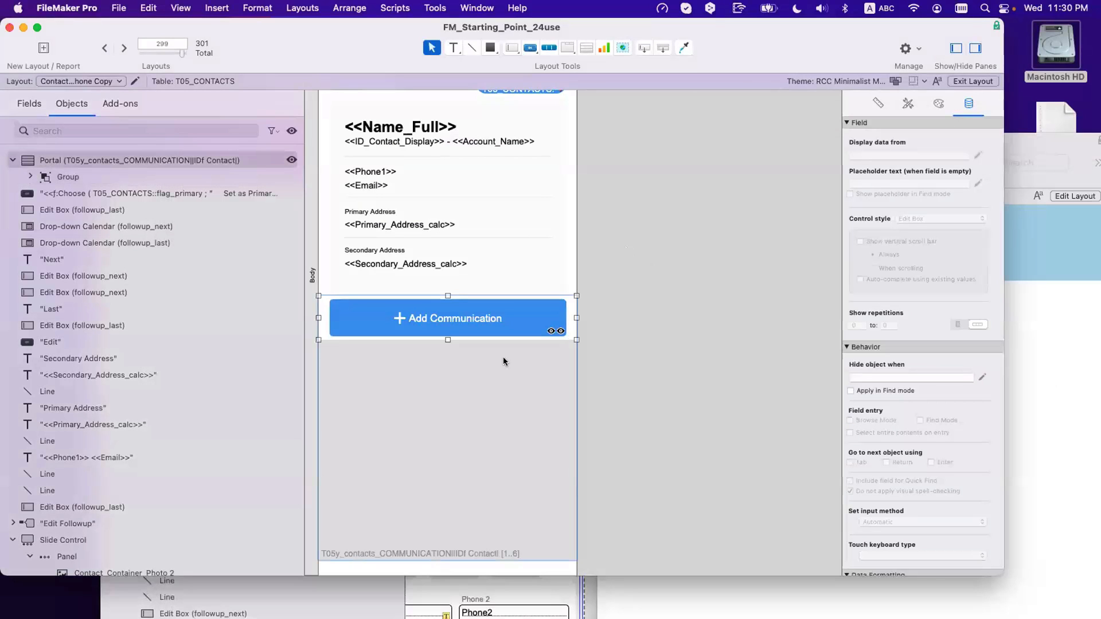
pyautogui.click(491, 321)
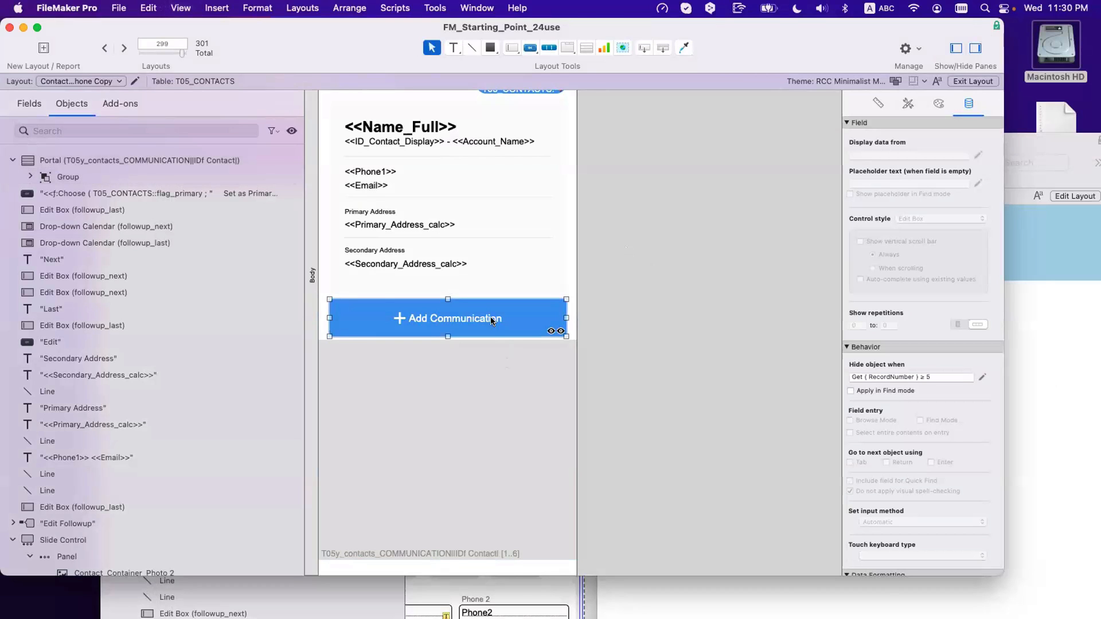
pyautogui.scroll(-4, 490, 319)
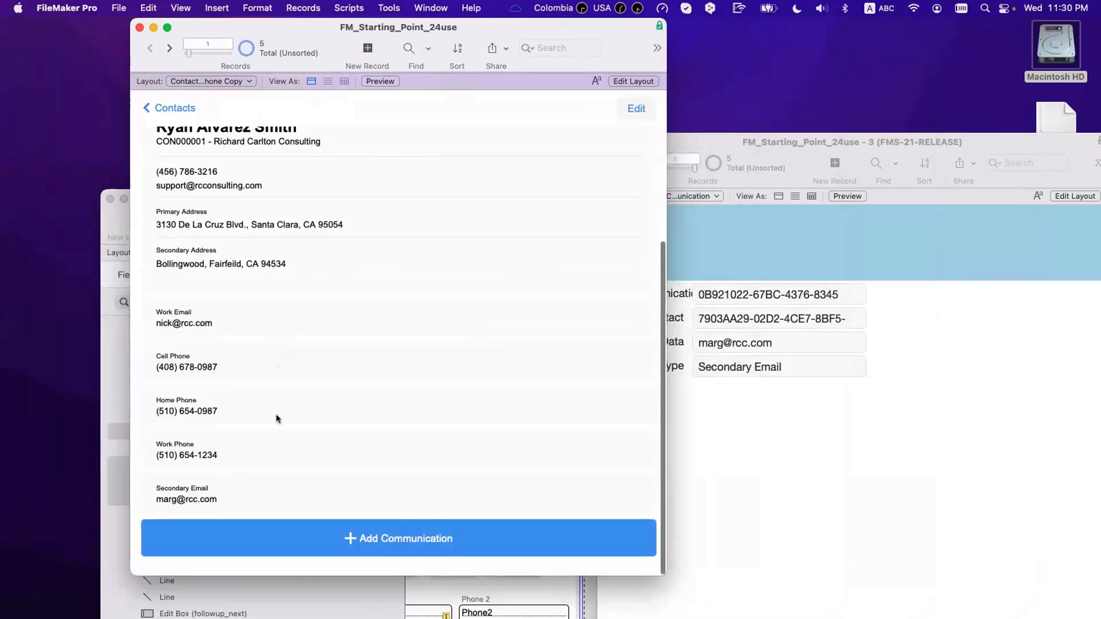
pyautogui.press('super+l')
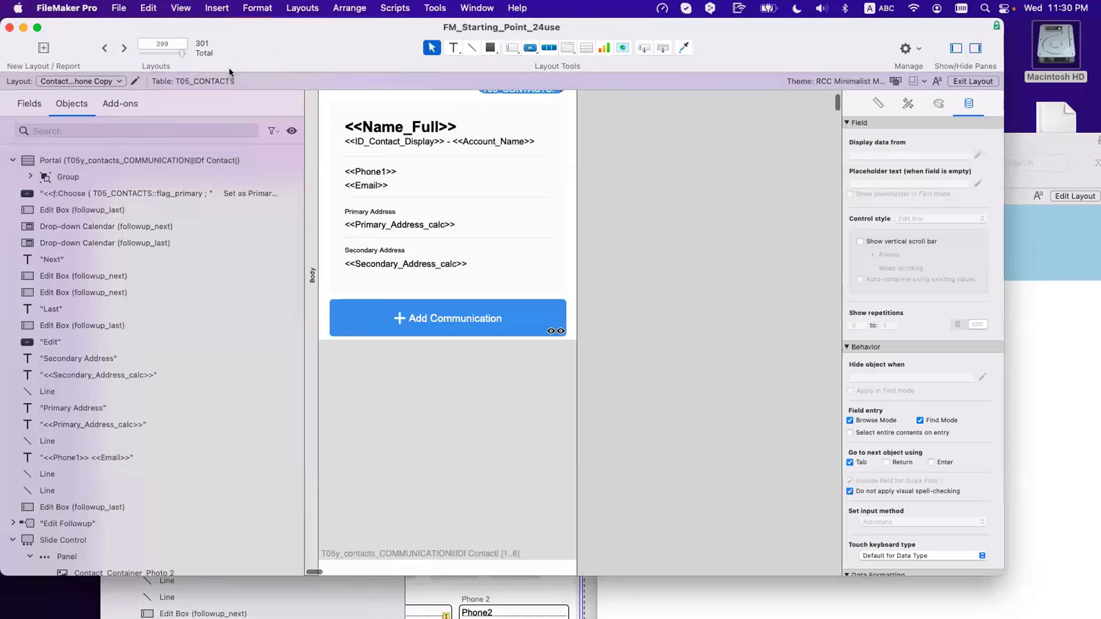
# Step: Place a {{RecordNumber}} text in the portal row and view rows numbered 1–5 in Browse mode
pyautogui.press('t')
pyautogui.click(590, 162)
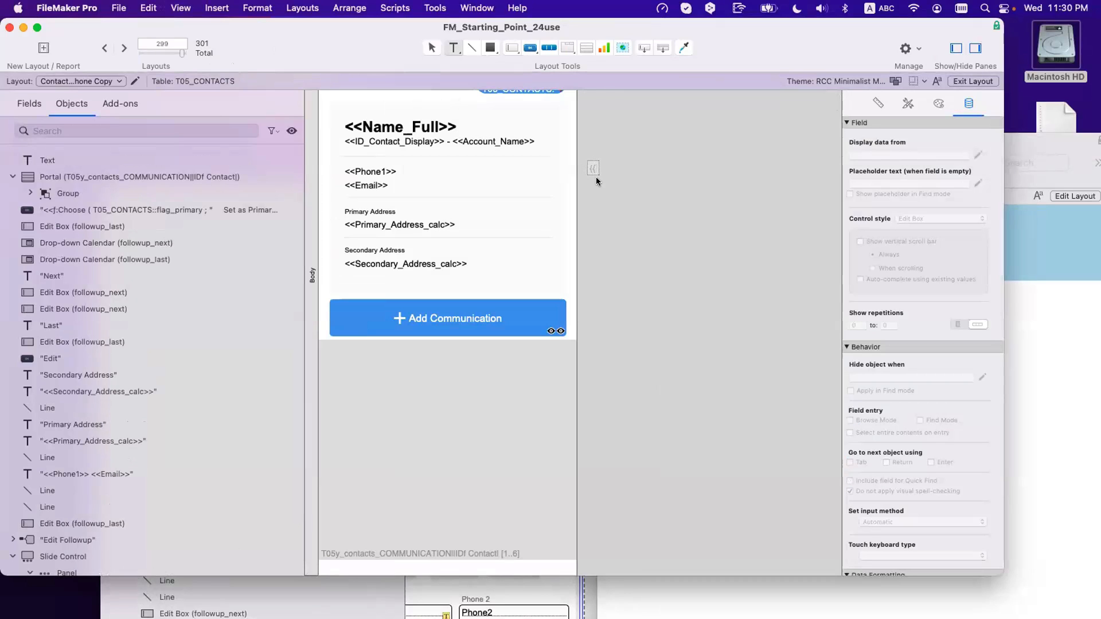
pyautogui.write('{{RecordNumber}}')
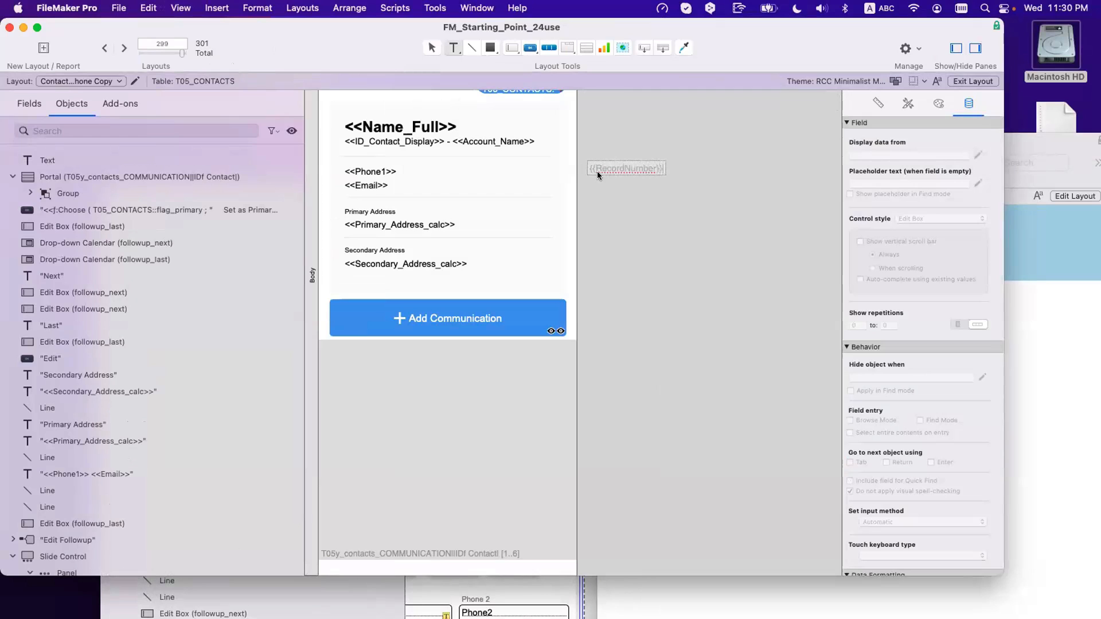
pyautogui.moveTo(630, 169); pyautogui.dragTo(432, 313)
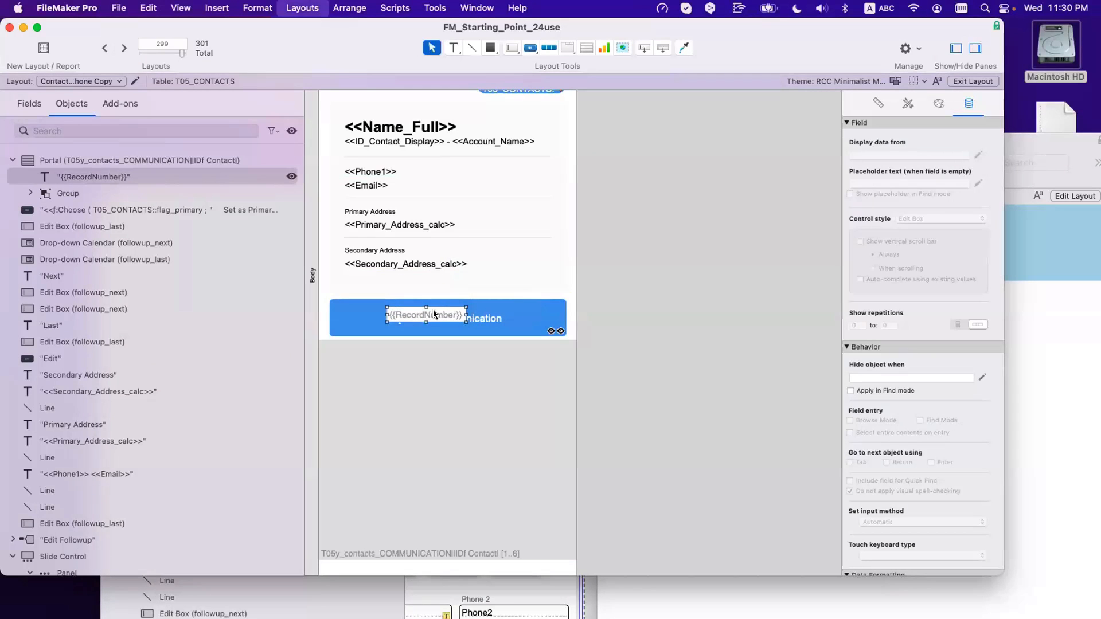
pyautogui.press('super+b')
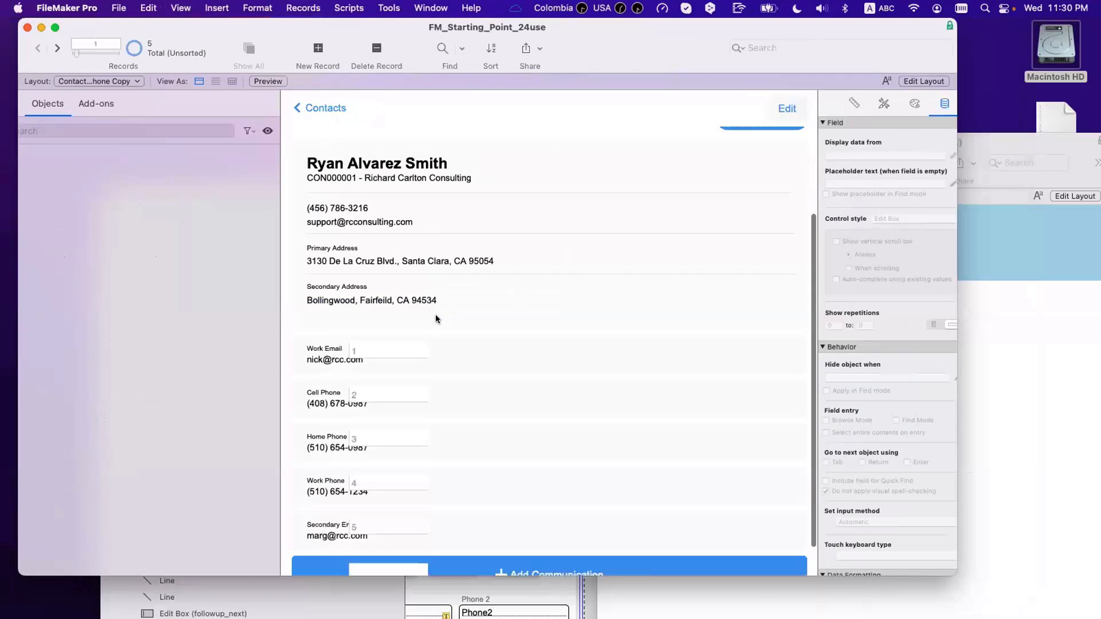
pyautogui.scroll(-2, 408, 335)
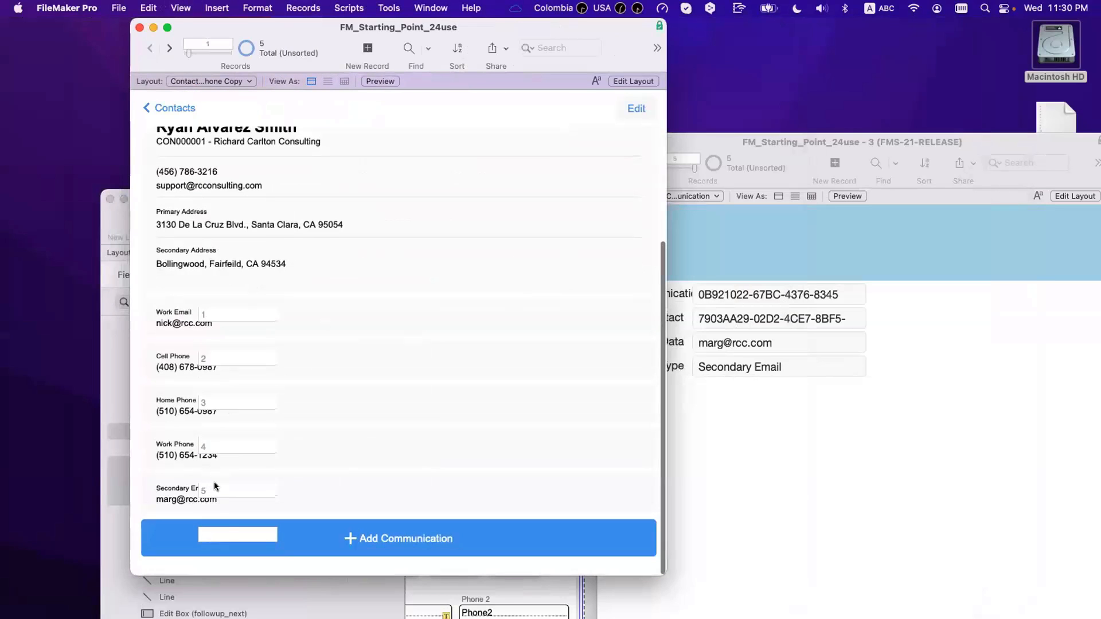
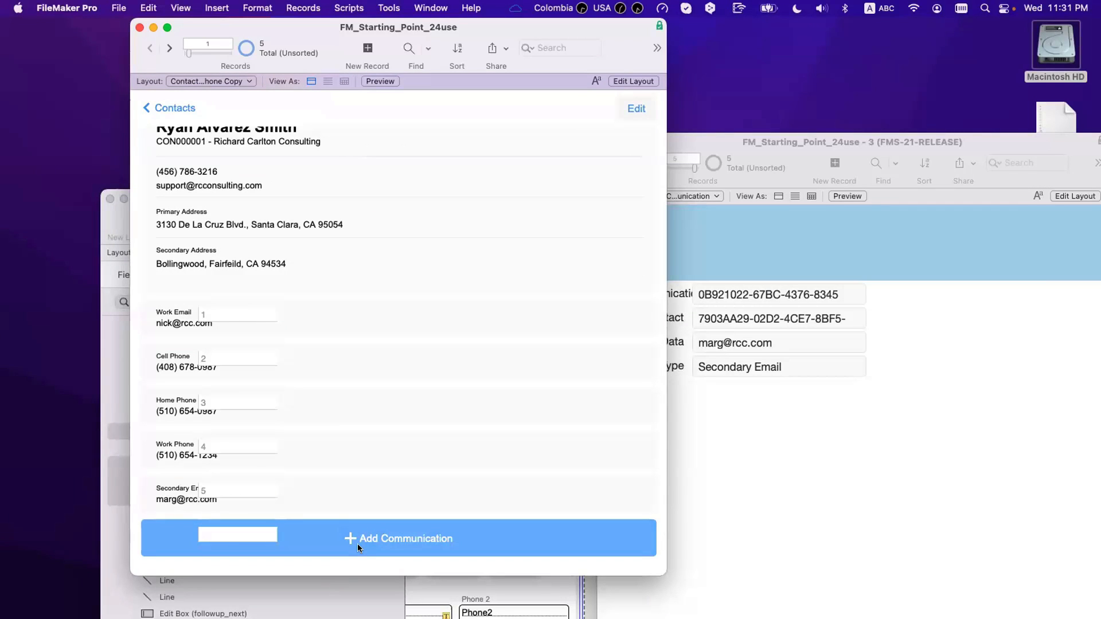
# Step: Delete the {{RecordNumber}} label from the communication portal row
pyautogui.press('super+l')
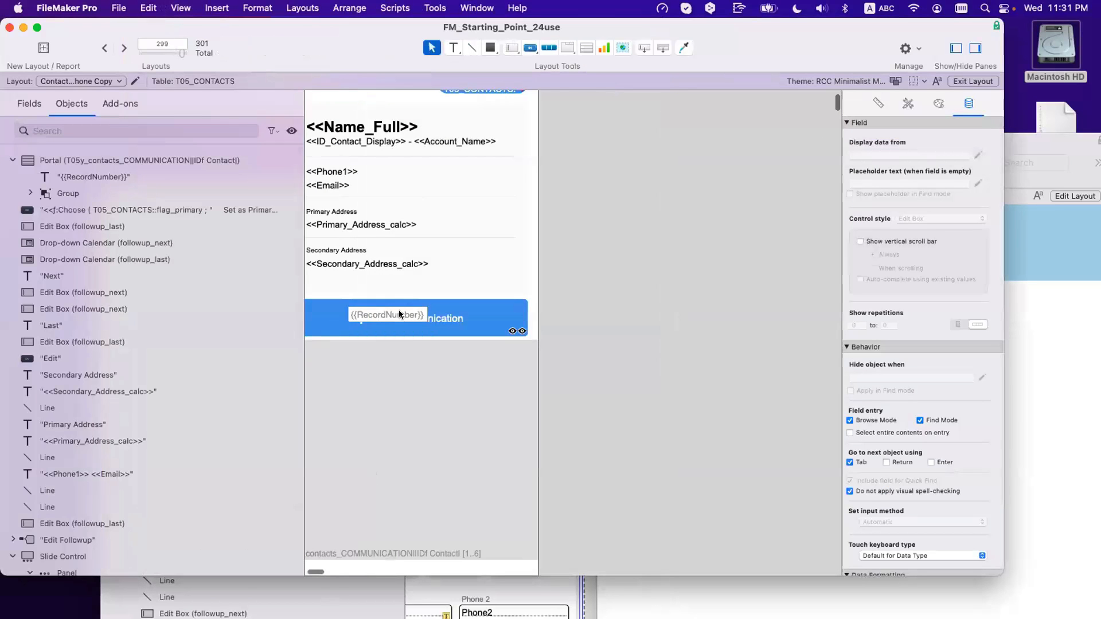
pyautogui.click(399, 314)
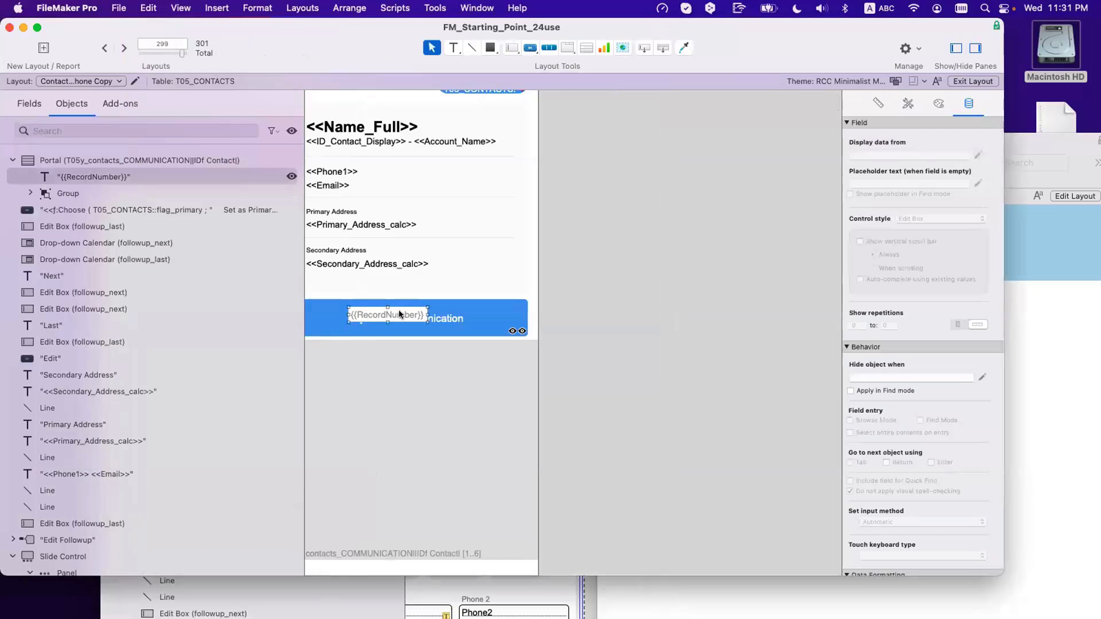
pyautogui.press('BackSpace')
# Step: Review the Add Communication button's hide calculation unchanged, then preview the record in Browse mode
pyautogui.click(514, 319)
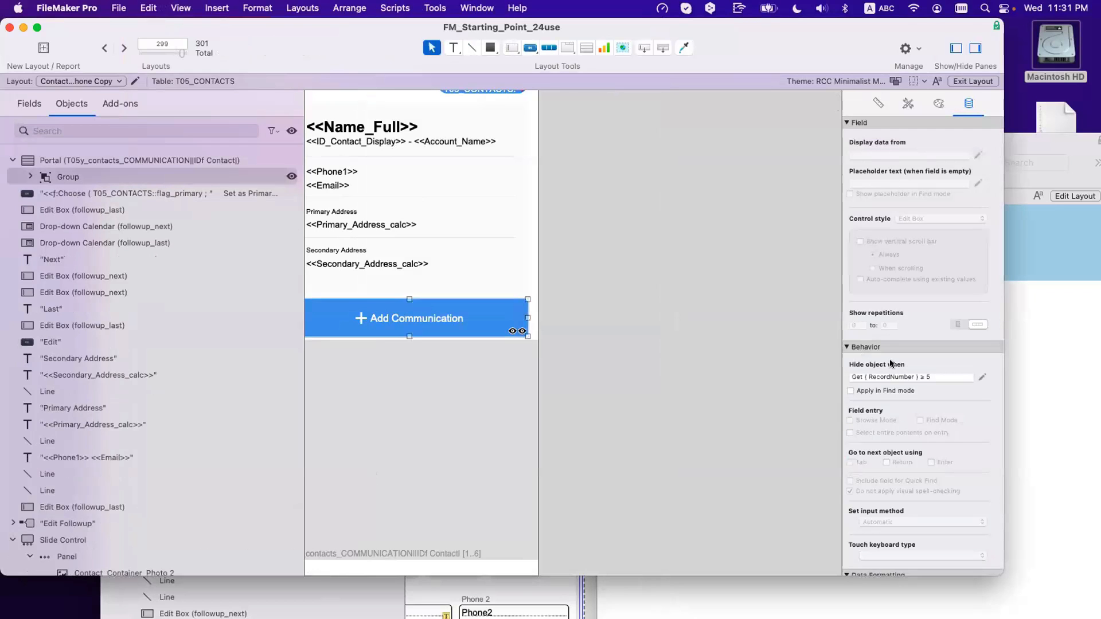
pyautogui.click(983, 377)
pyautogui.press('Escape')
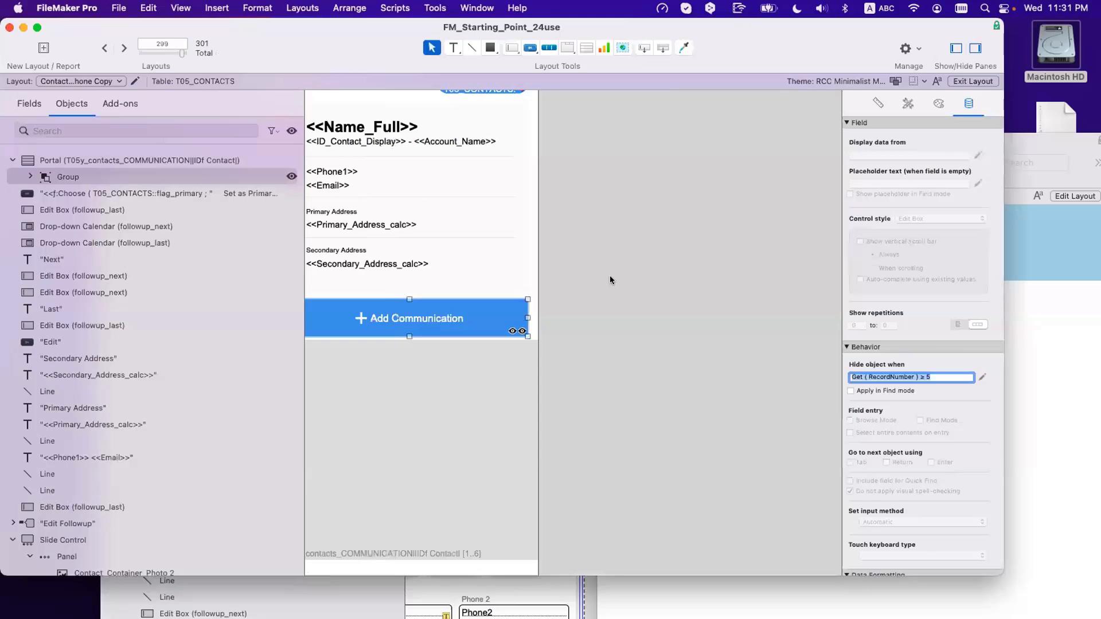
pyautogui.click(611, 280)
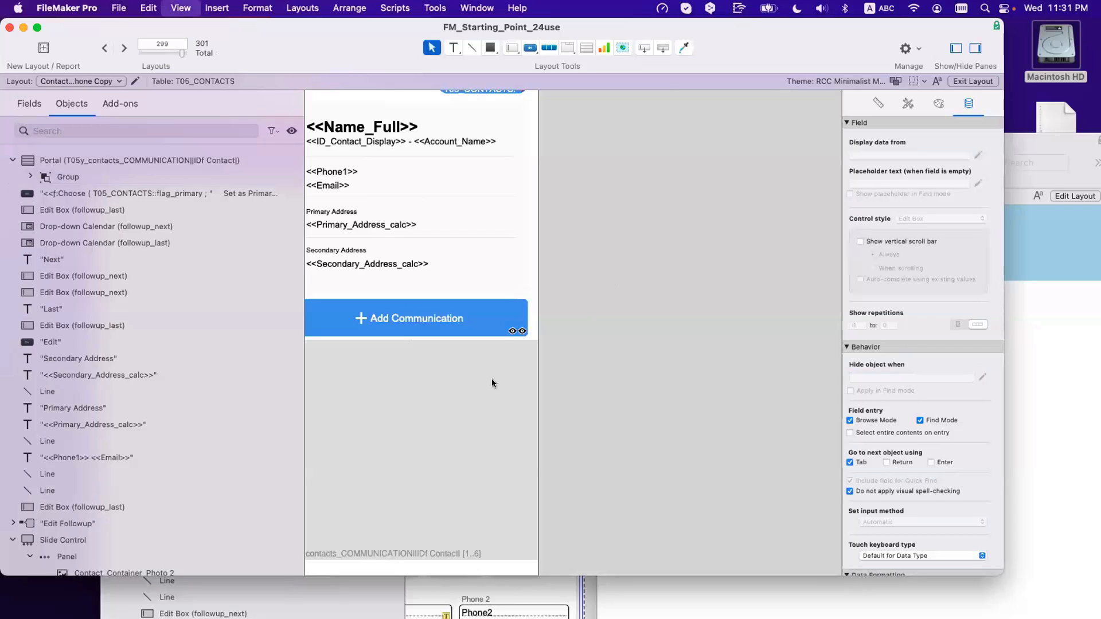
pyautogui.press('super+b')
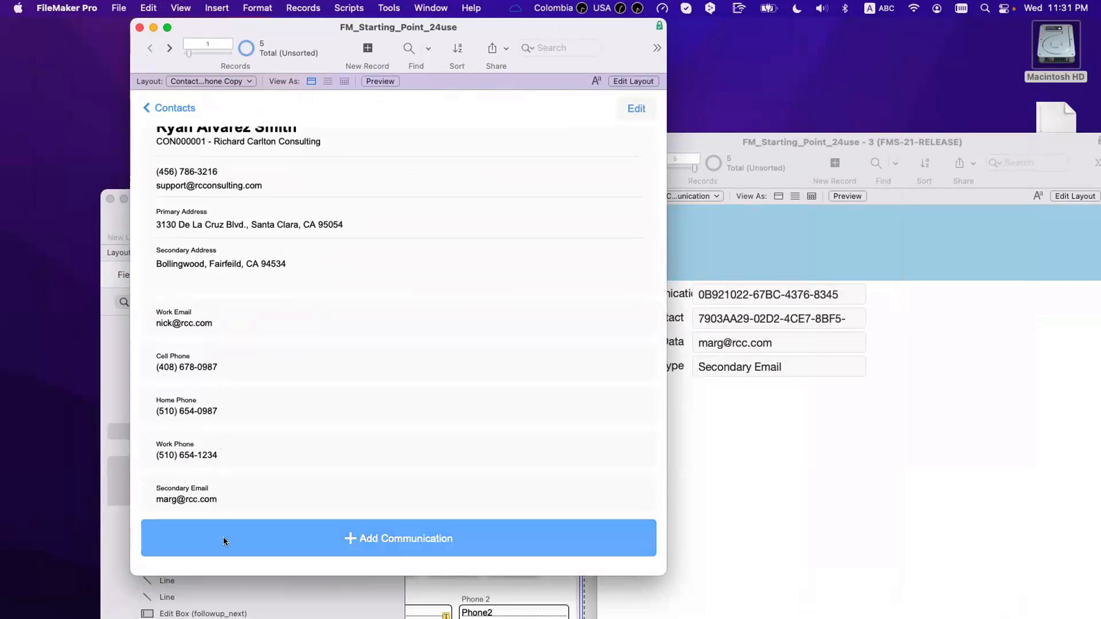
pyautogui.press('super+l')
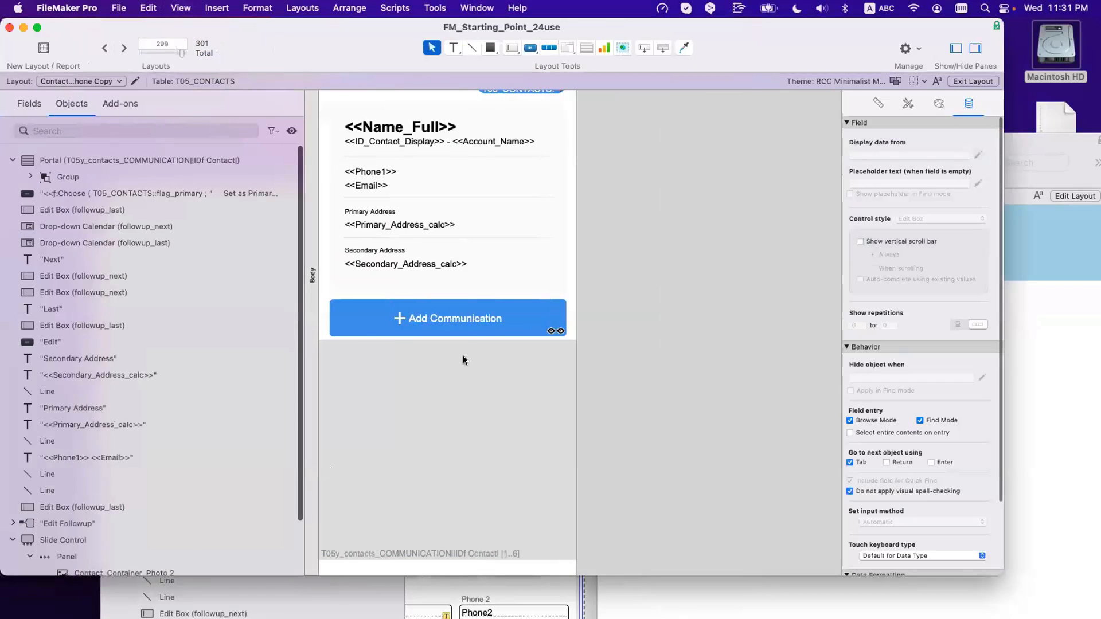
# Step: Ungroup the Add Communication button, accepting the loss of its hide calculation
pyautogui.click(465, 326)
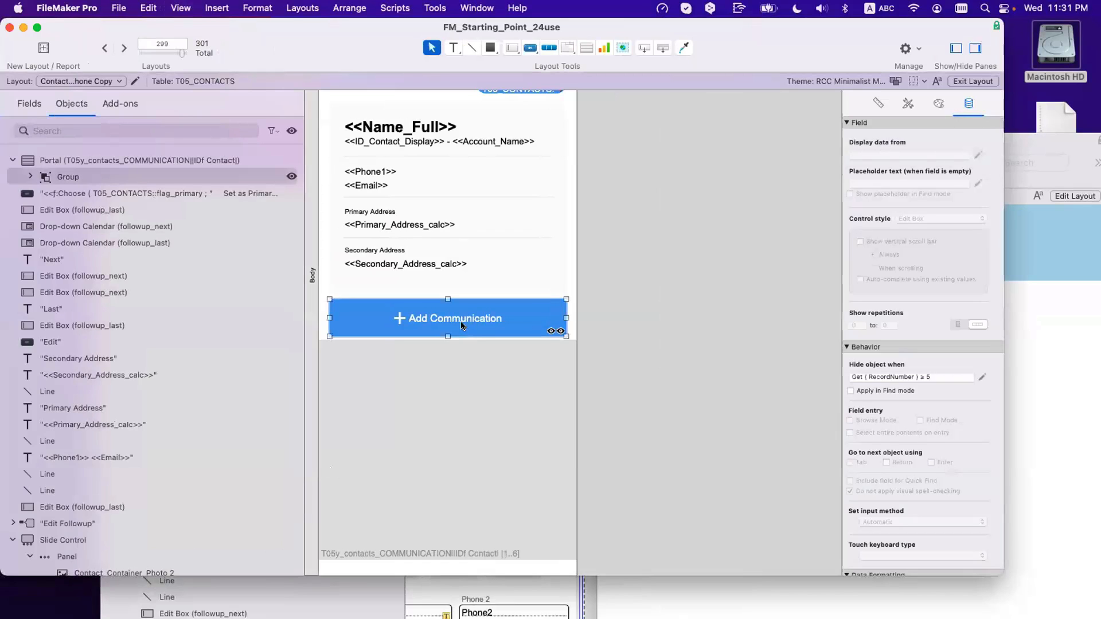
pyautogui.press('super+shift+r')
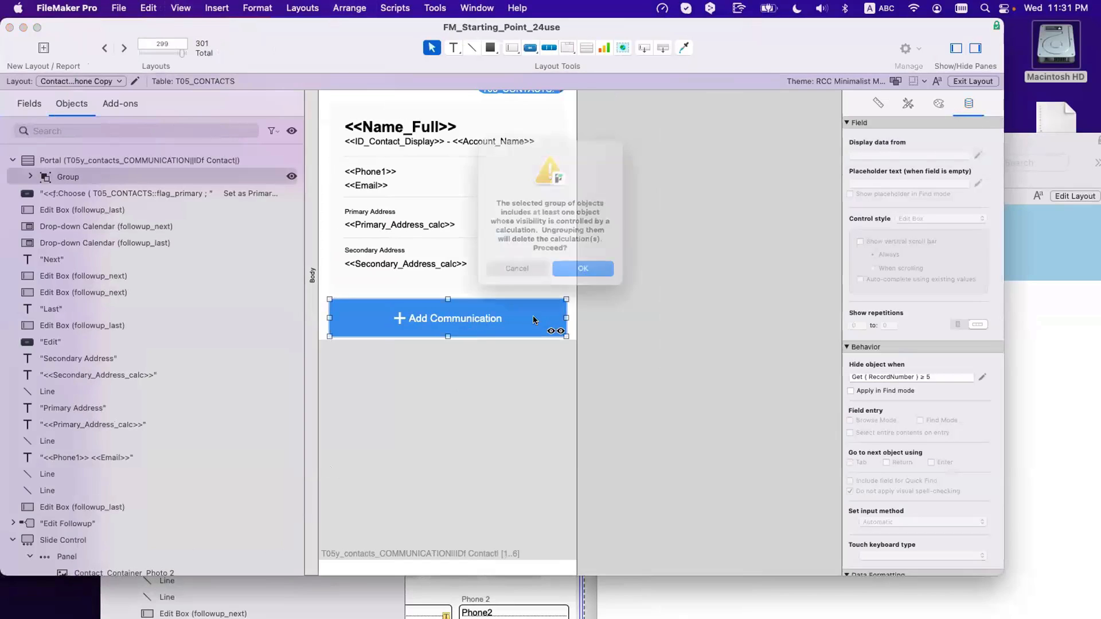
pyautogui.click(585, 281)
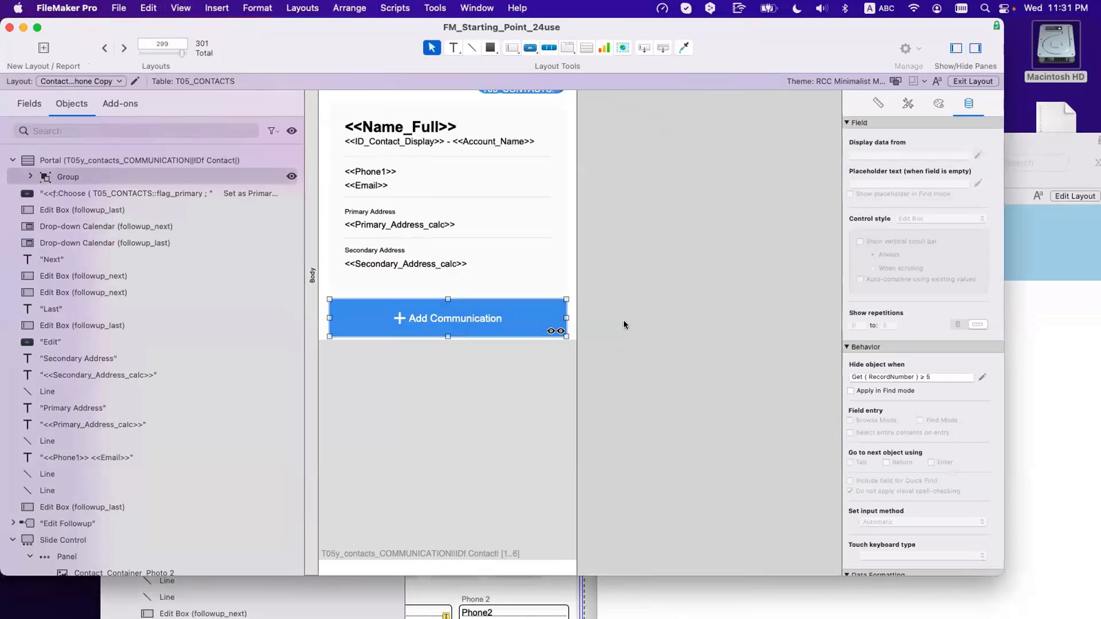
# Step: Set the communication portal to 5 rows and preview the record in Browse mode
pyautogui.doubleClick(472, 382)
pyautogui.write('5')
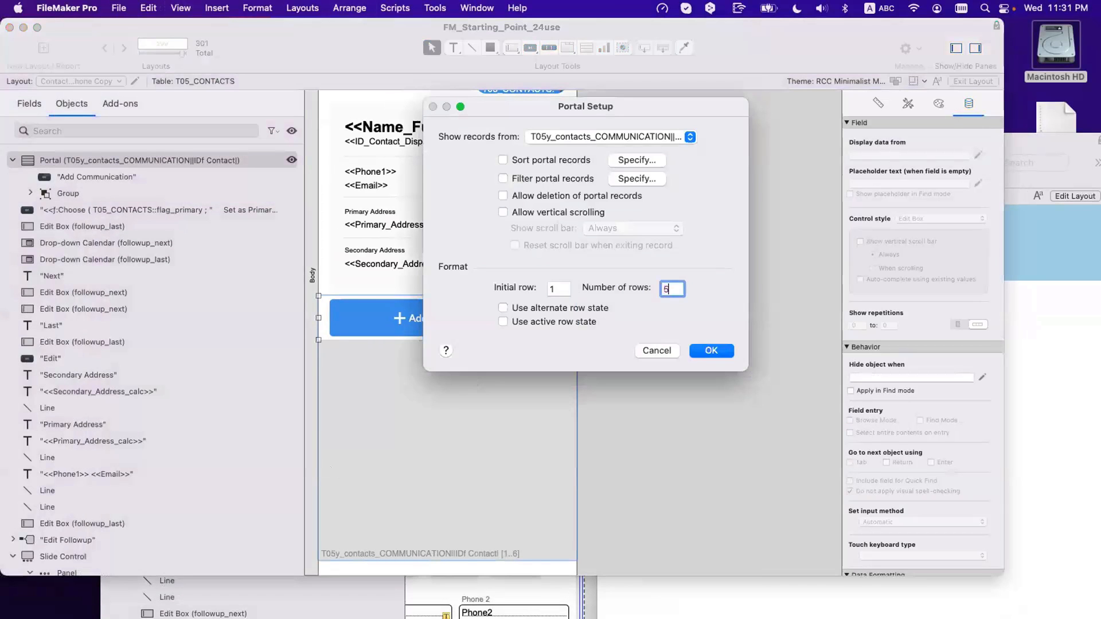
pyautogui.press('Return')
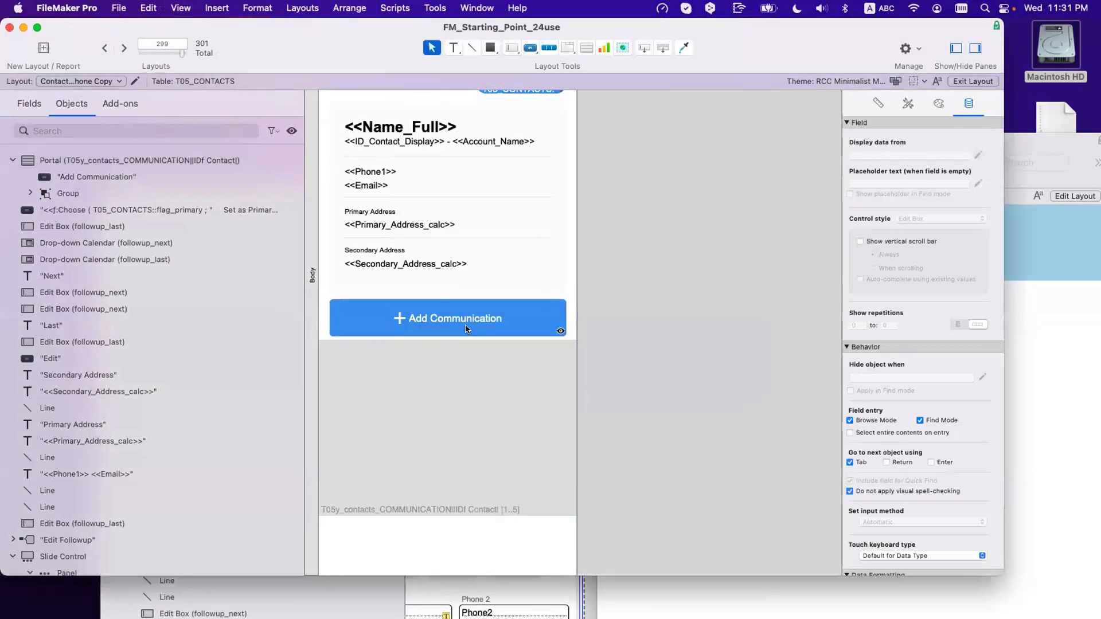
pyautogui.press('super+b')
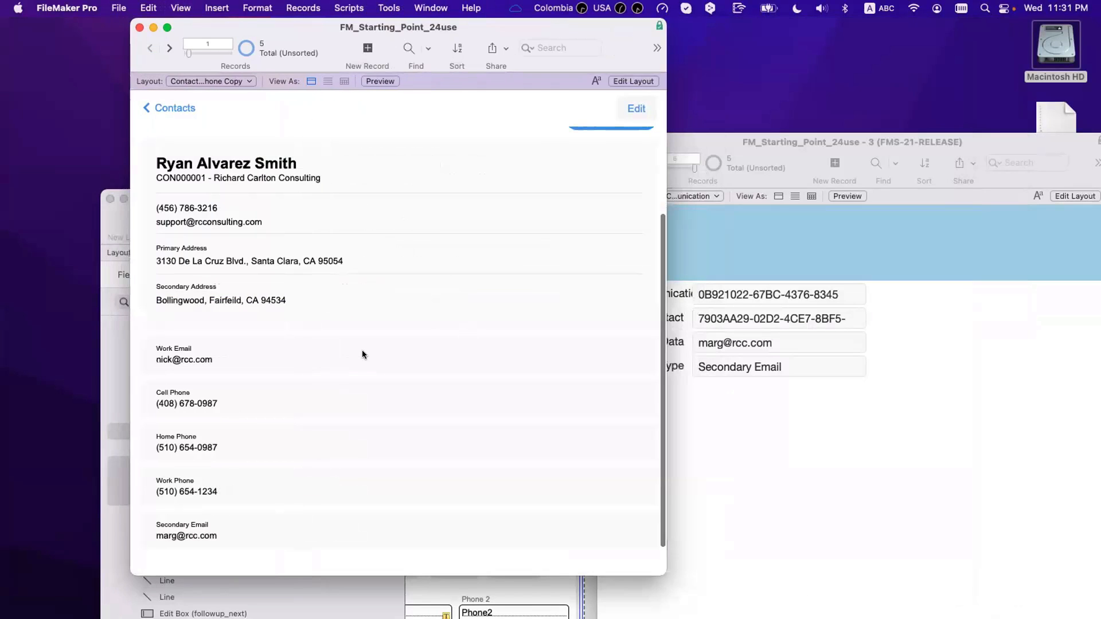
pyautogui.scroll(-2, 344, 525)
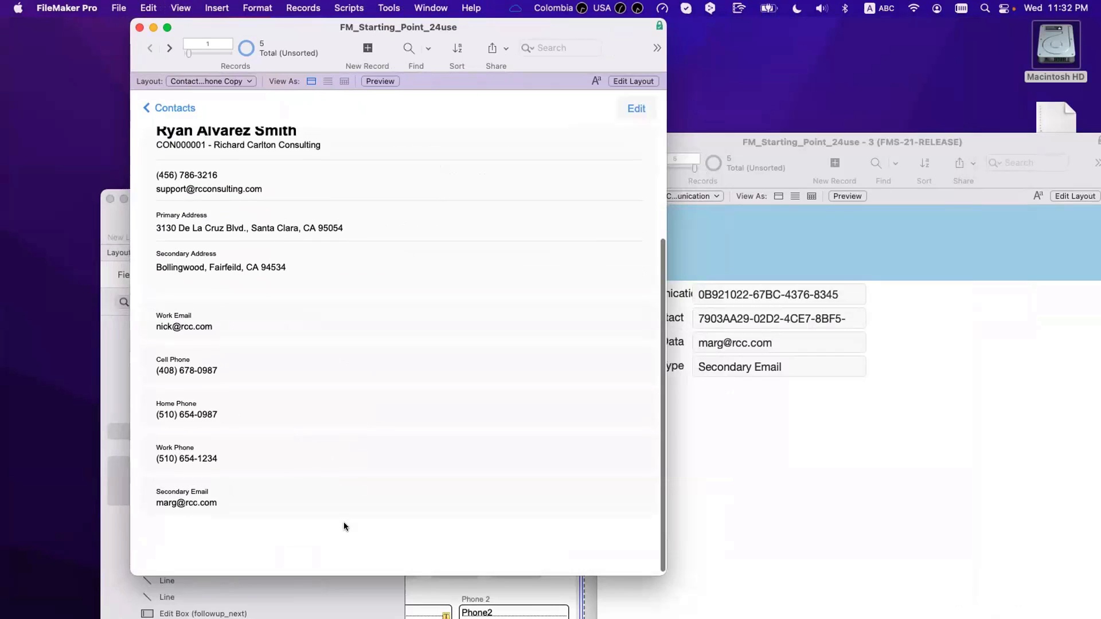
pyautogui.scroll(1, 346, 502)
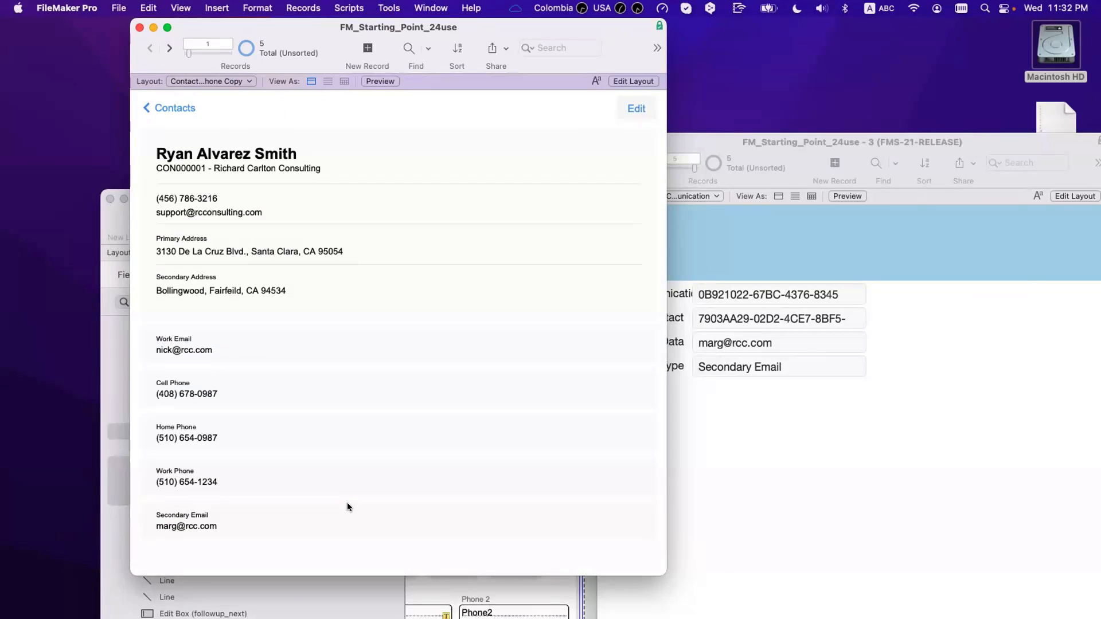
pyautogui.press('super+l')
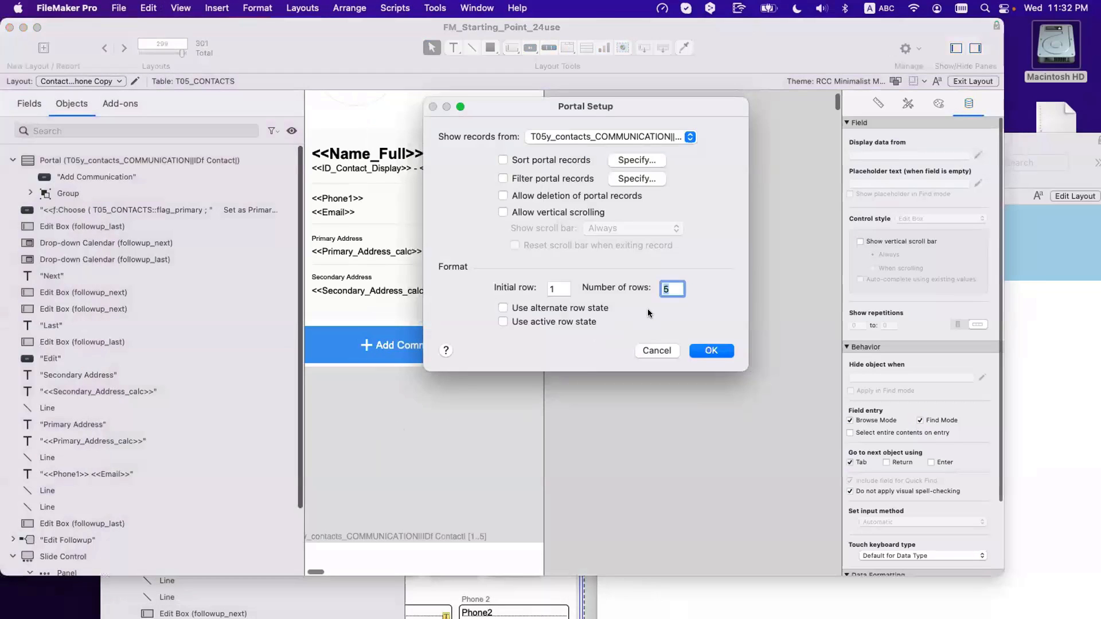
# Step: Drop a copy of the Add Communication button below the portal
pyautogui.click(657, 350)
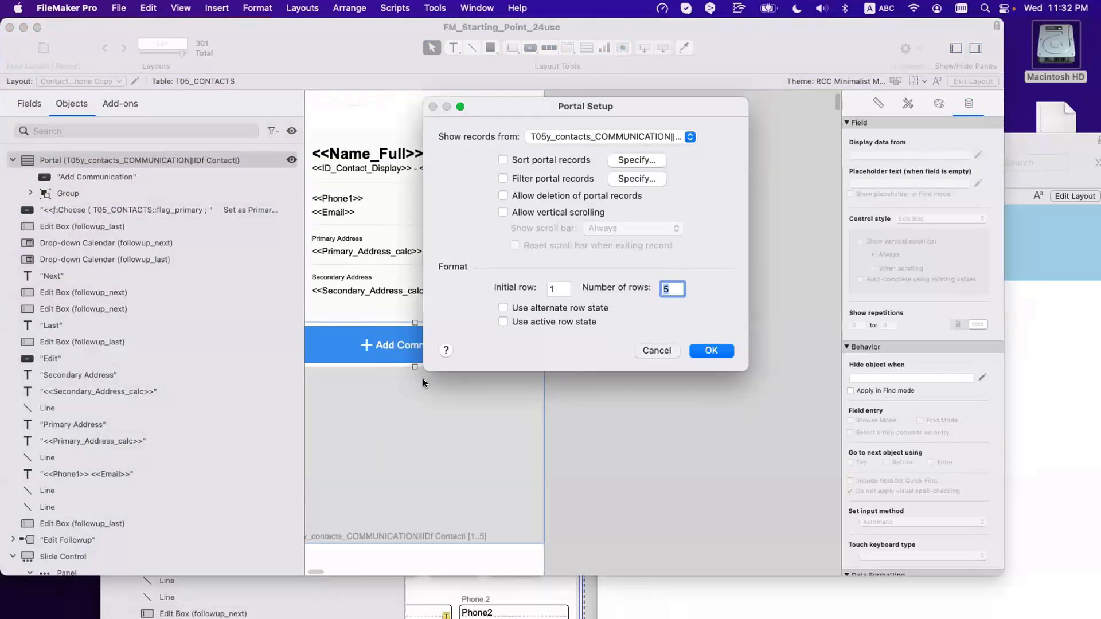
pyautogui.click(461, 360)
pyautogui.scroll(-2, 455, 364)
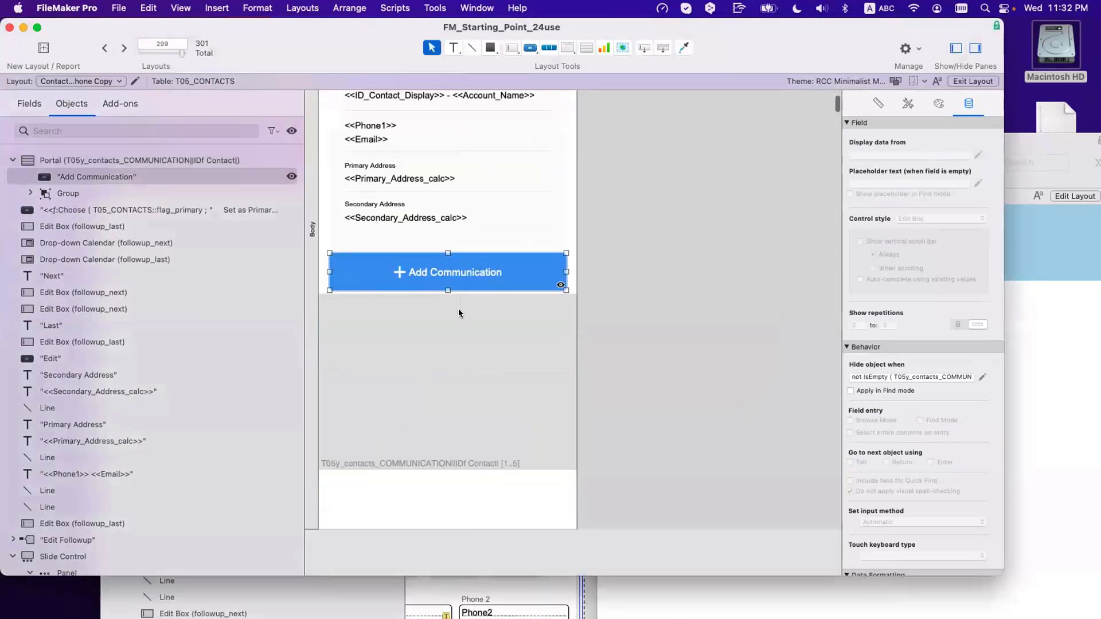
pyautogui.moveTo(448, 270); pyautogui.dragTo(456, 513)
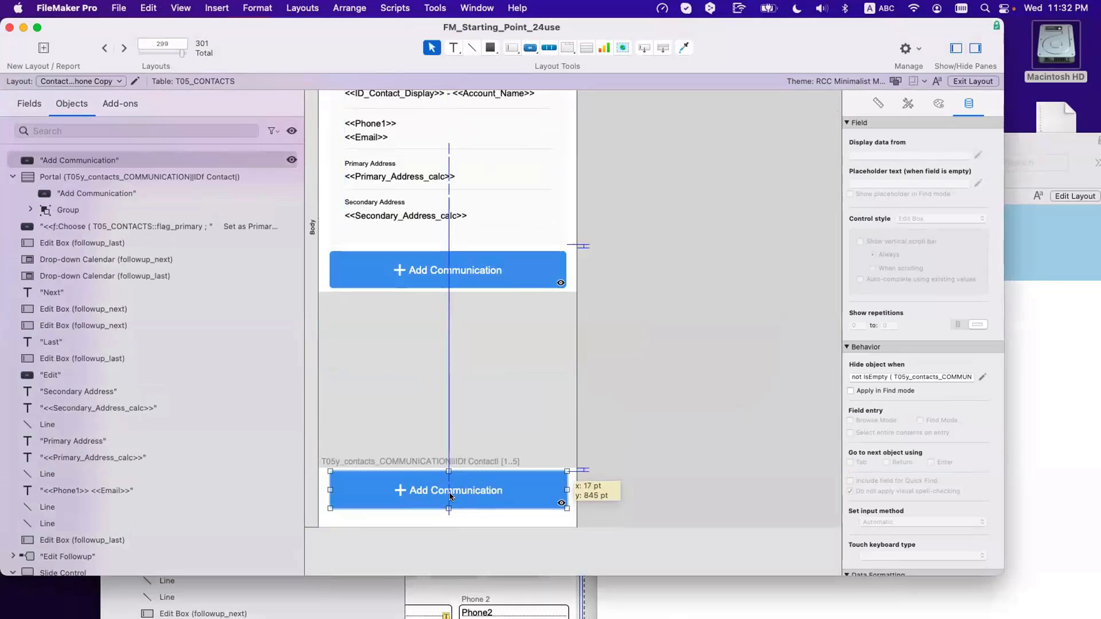
pyautogui.moveTo(450, 493); pyautogui.dragTo(449, 494)
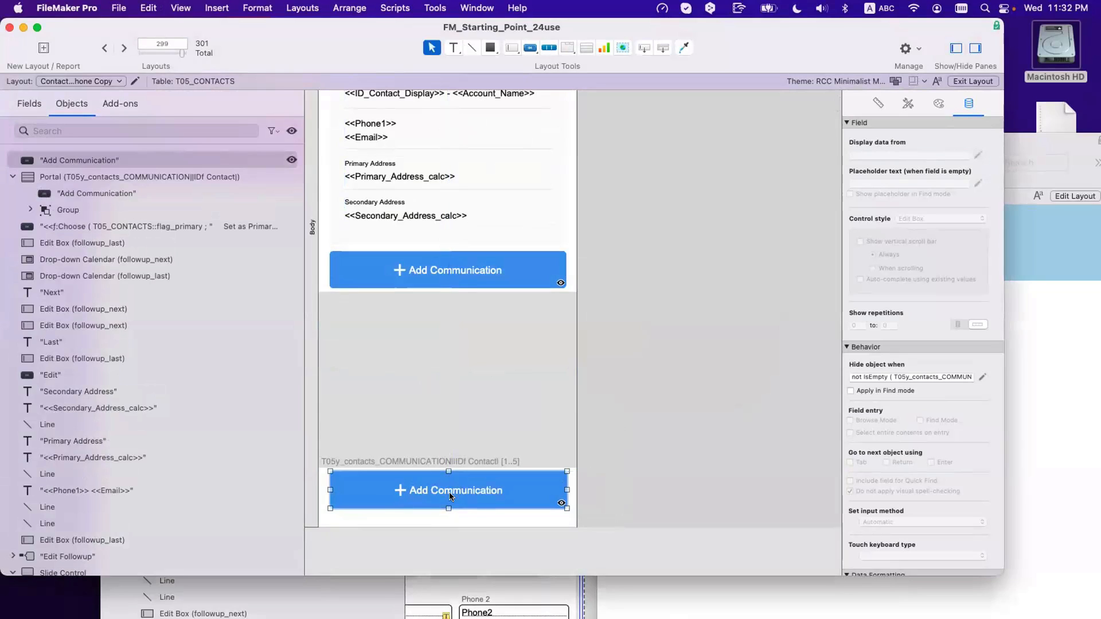
# Step: Give the copied button a transparent fill and a 0 corner radius
pyautogui.click(930, 102)
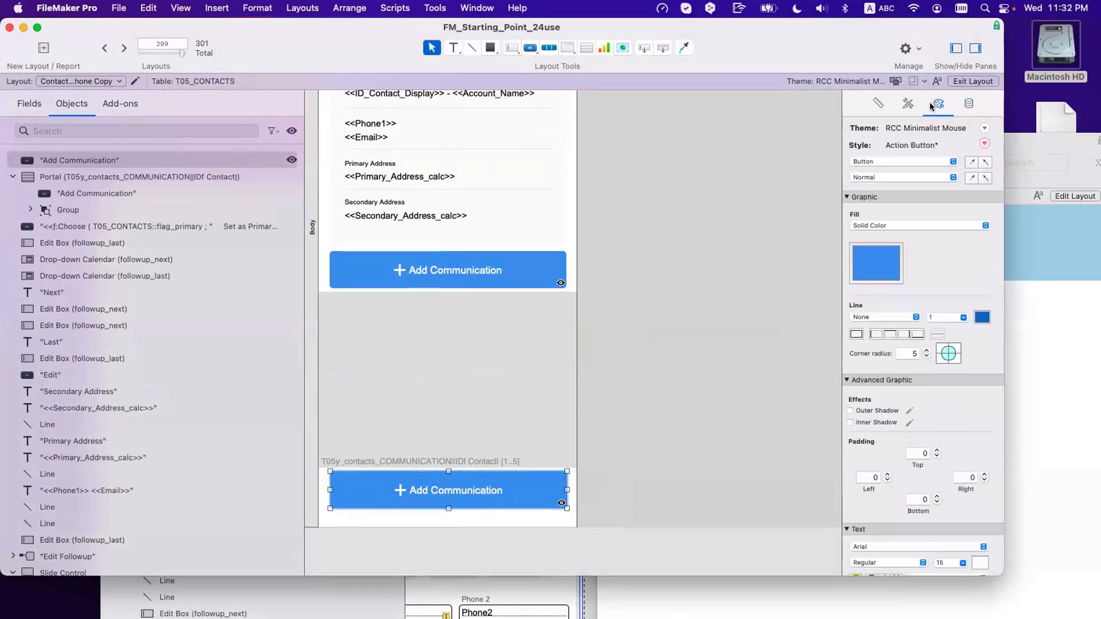
pyautogui.click(854, 274)
pyautogui.click(855, 352)
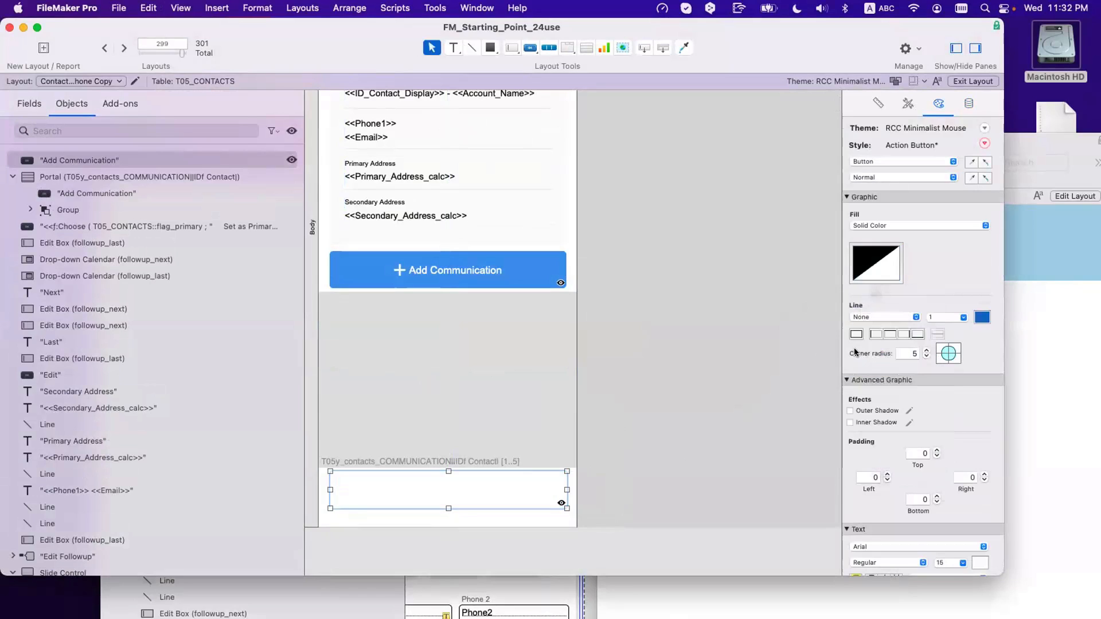
pyautogui.click(925, 356)
pyautogui.click(920, 356)
pyautogui.click(651, 405)
# Step: Align the copy with the portal edge and resize it to 375 × 54 pt
pyautogui.click(448, 485)
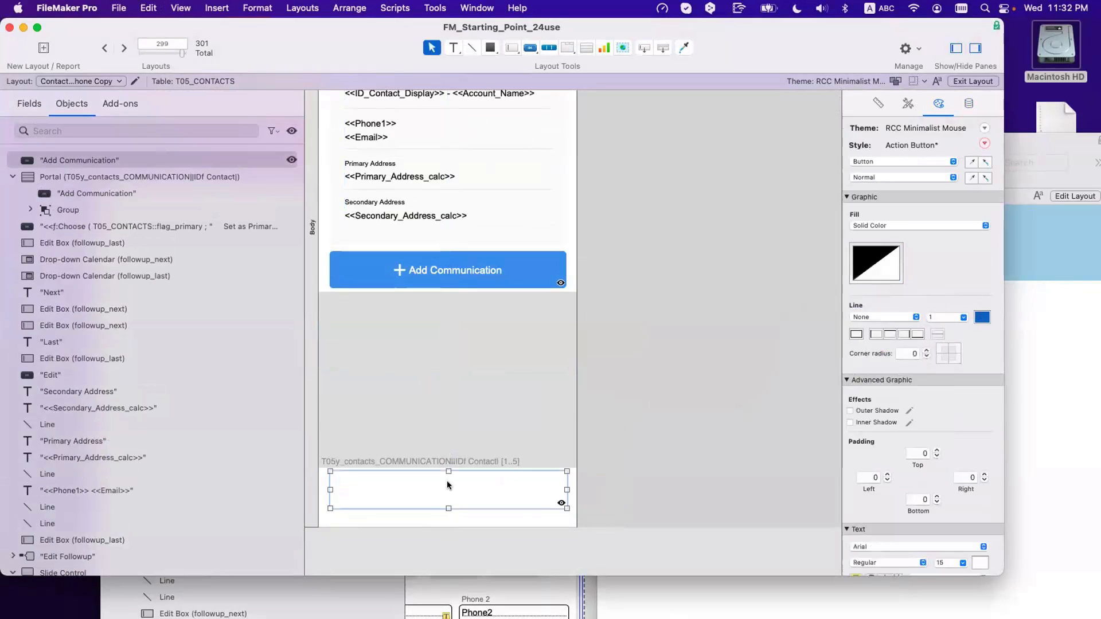
pyautogui.moveTo(448, 485); pyautogui.dragTo(437, 481)
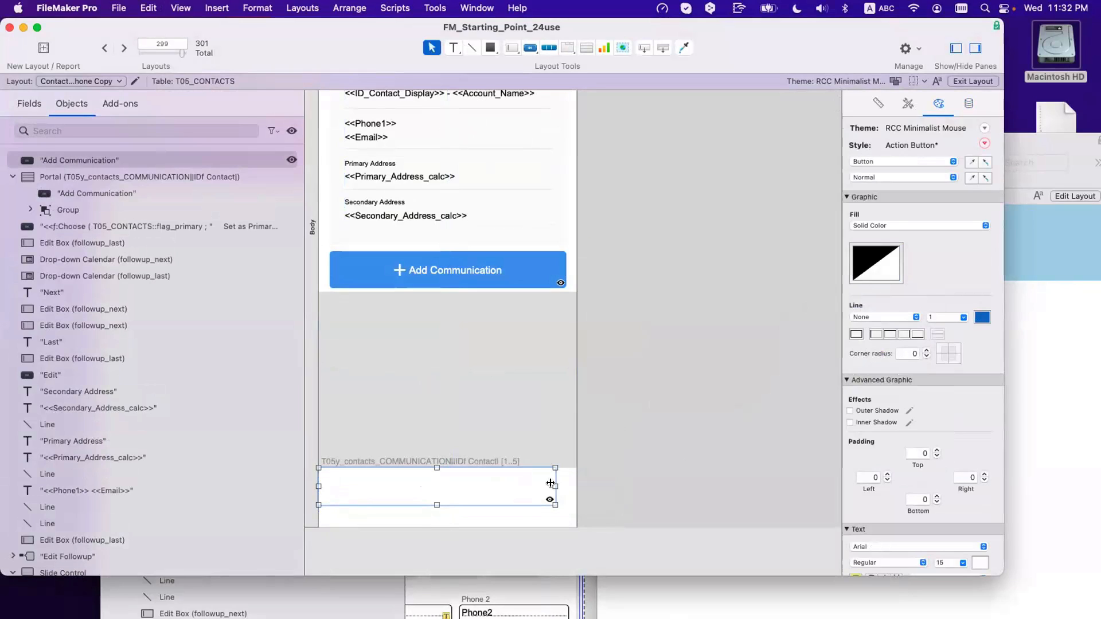
pyautogui.moveTo(551, 484); pyautogui.dragTo(575, 485)
pyautogui.click(639, 485)
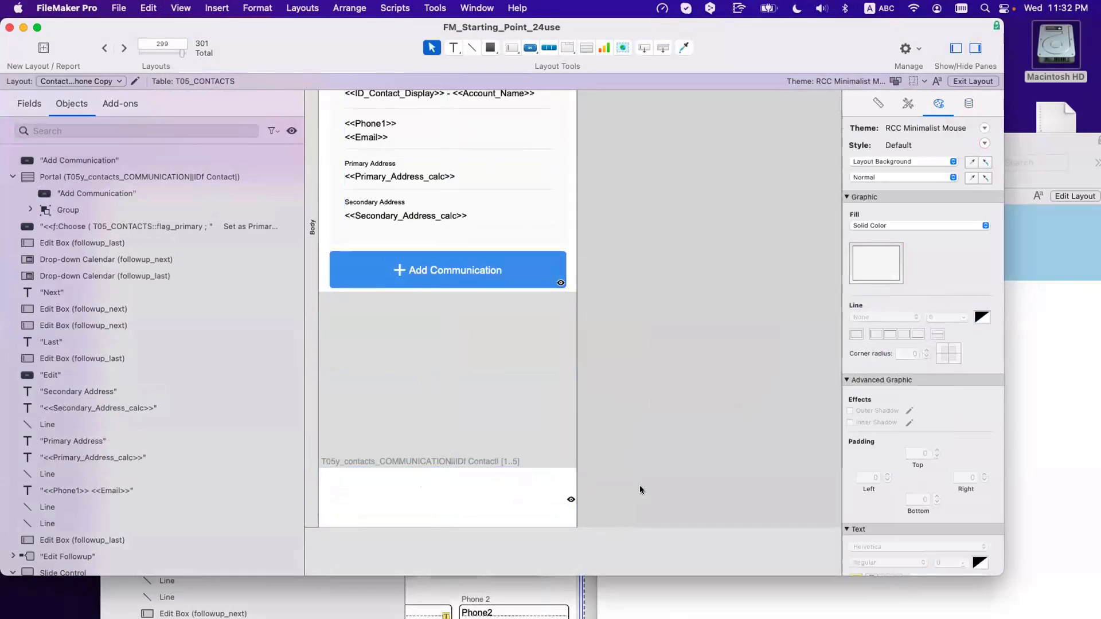
pyautogui.click(498, 486)
pyautogui.moveTo(447, 505); pyautogui.dragTo(448, 506)
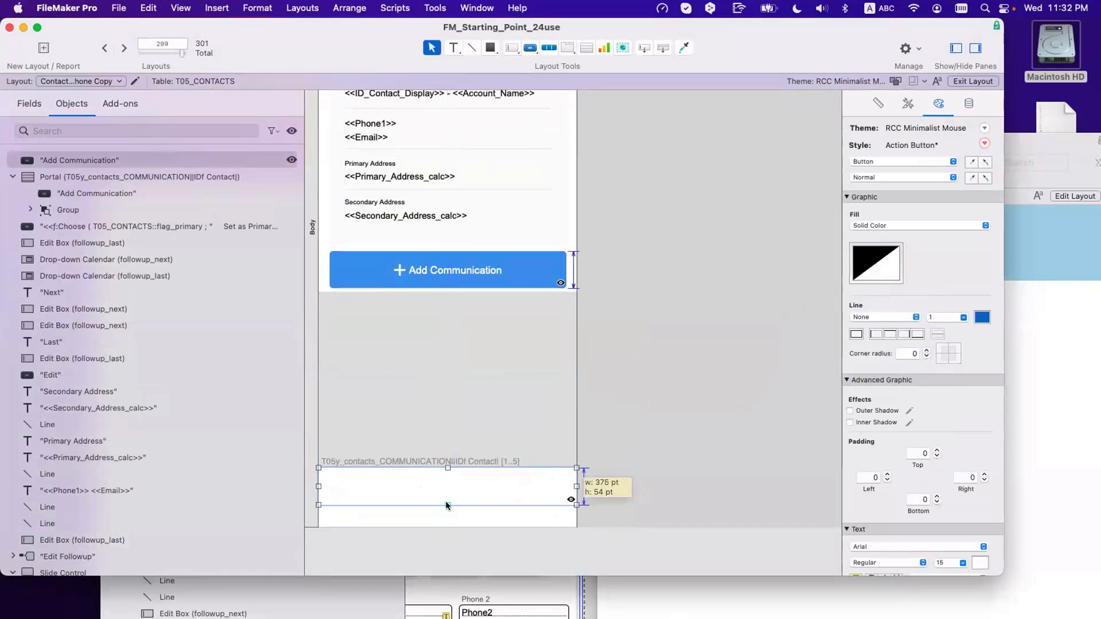
pyautogui.click(968, 103)
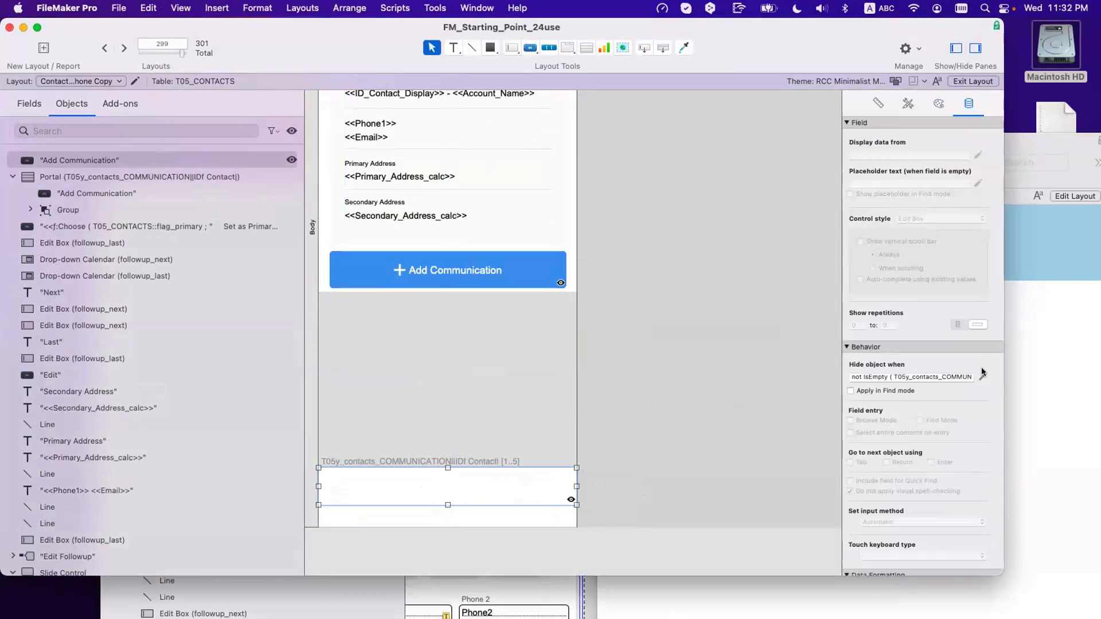
# Step: Enter the hide formula Count ( T05y_contacts_COMMUNICATION::__ID Communication ) < 5 for the copied button
pyautogui.click(982, 374)
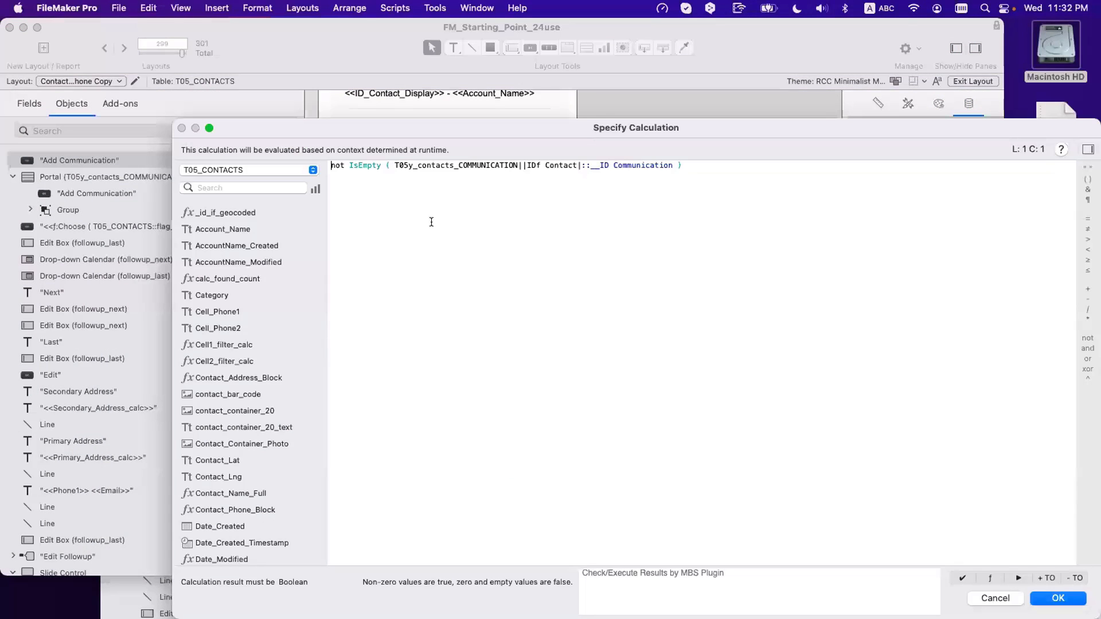
pyautogui.press('super+a')
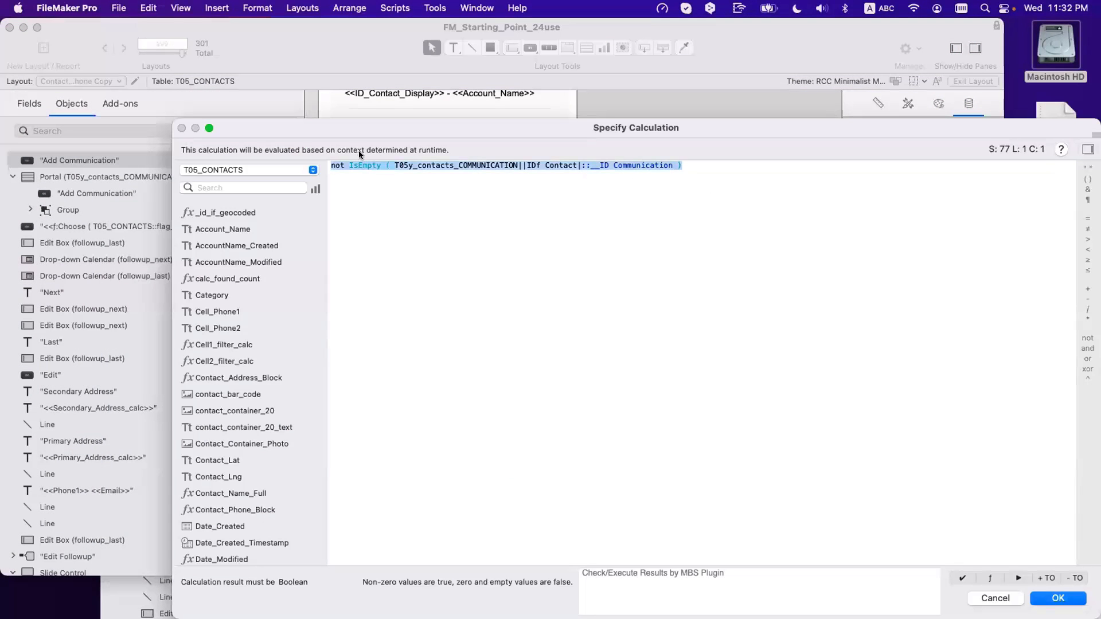
pyautogui.write('count')
pyautogui.press('Return')
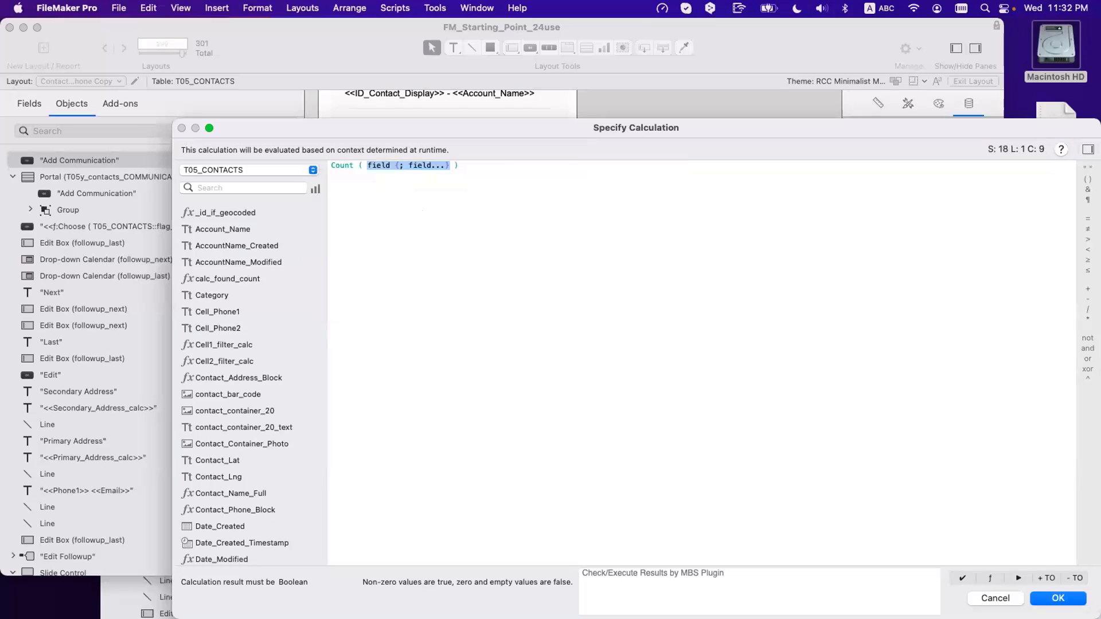
pyautogui.write('t ( T05')
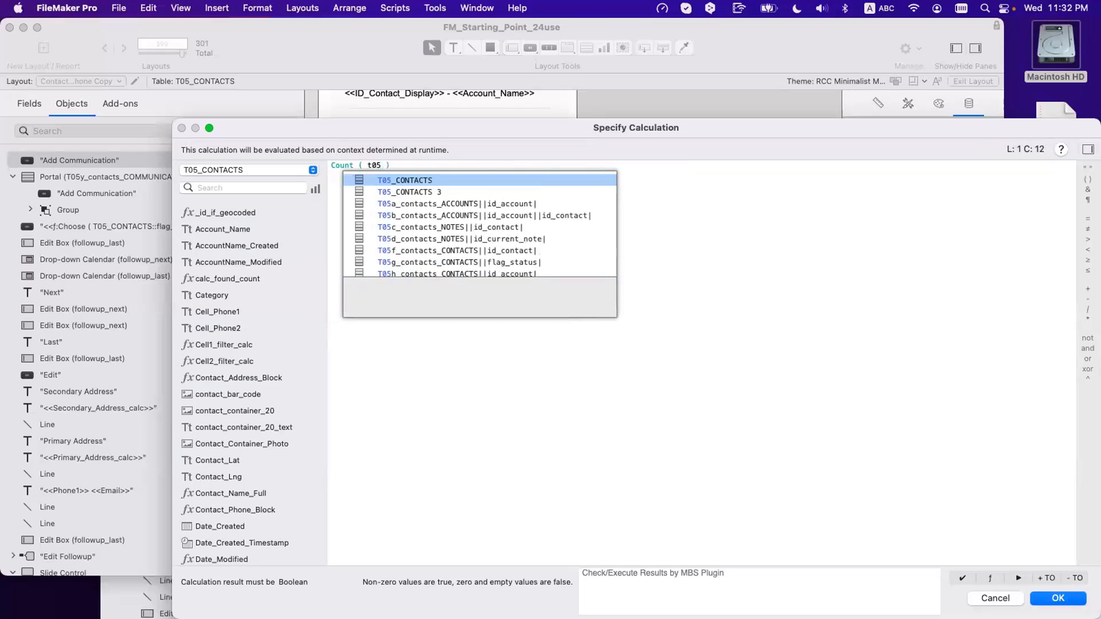
pyautogui.write('y')
pyautogui.press('Return')
pyautogui.press('Return')
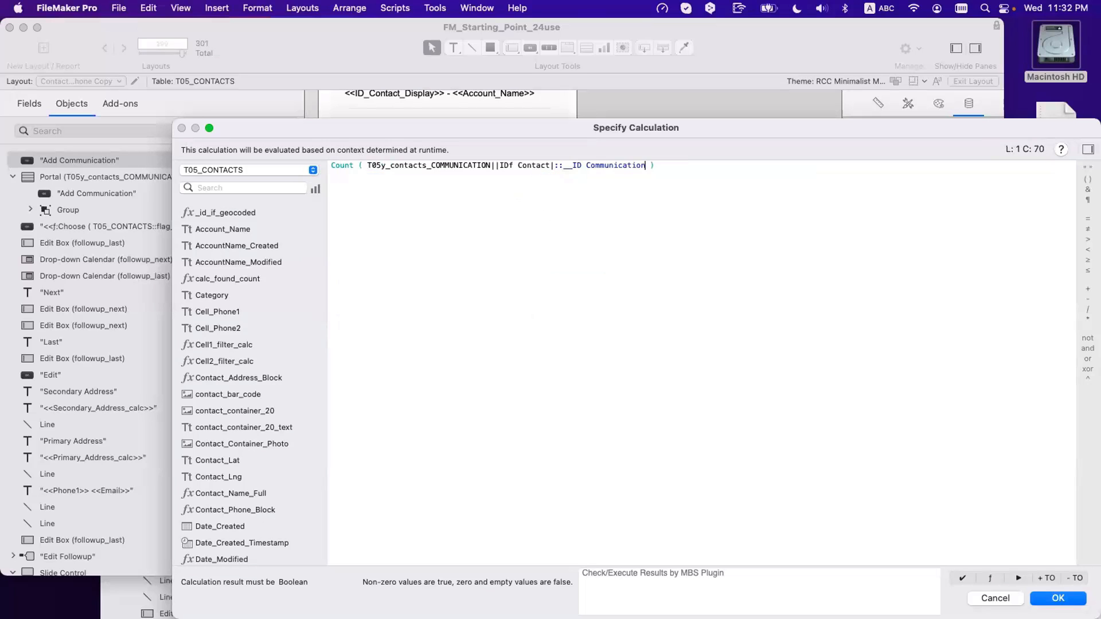
pyautogui.press('Up')
pyautogui.press('Down')
pyautogui.write('< 5')
pyautogui.press('Return')
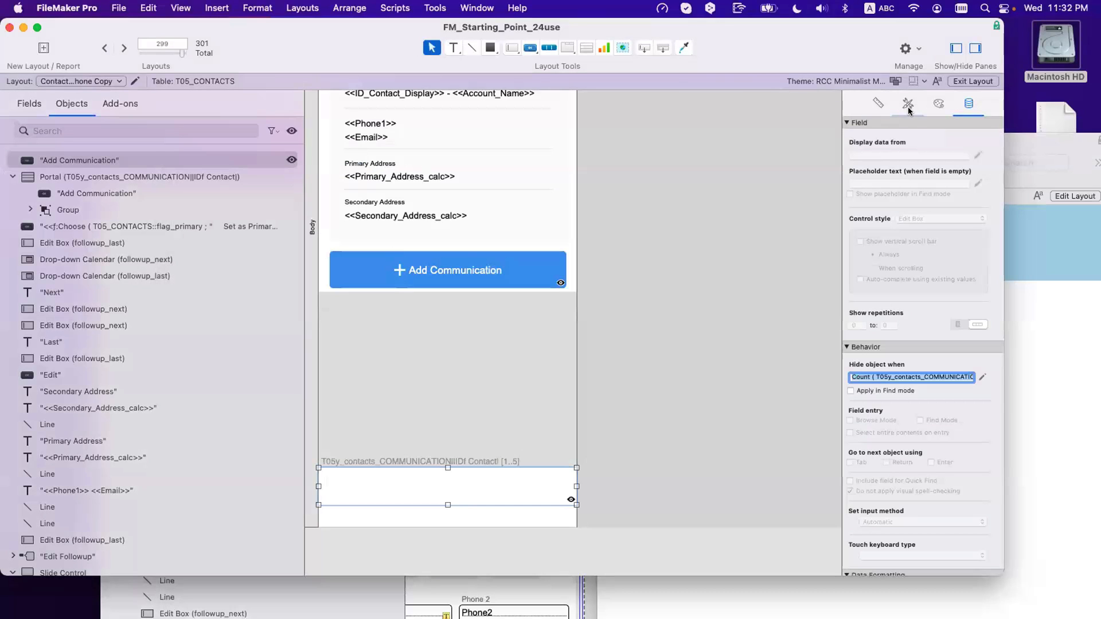
# Step: Change the copied button's label to 'Show More'
pyautogui.click(455, 309)
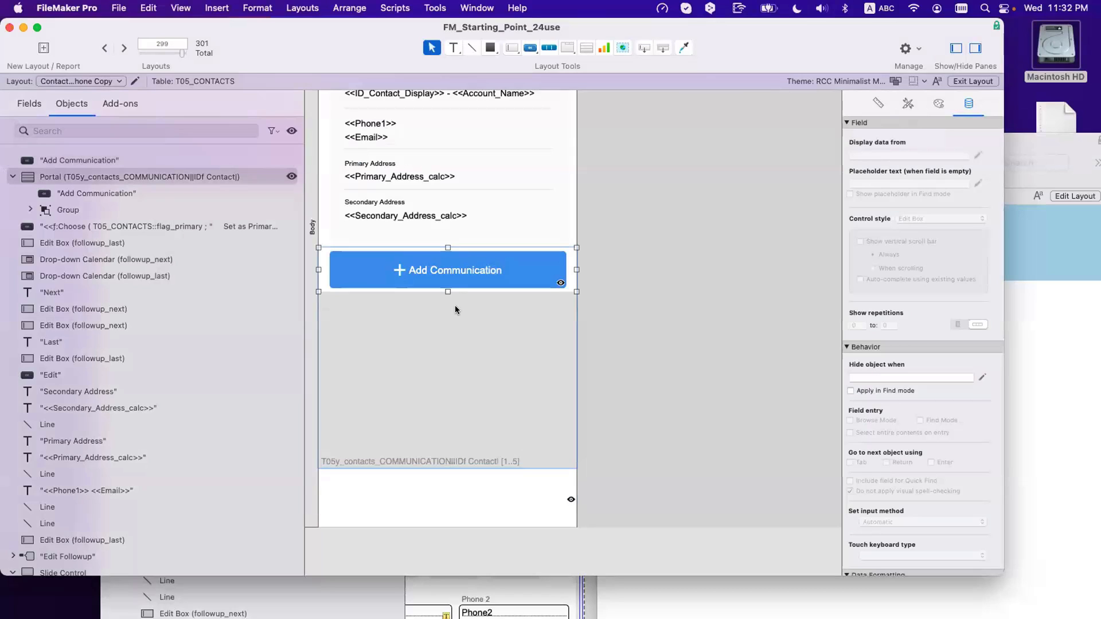
pyautogui.click(452, 495)
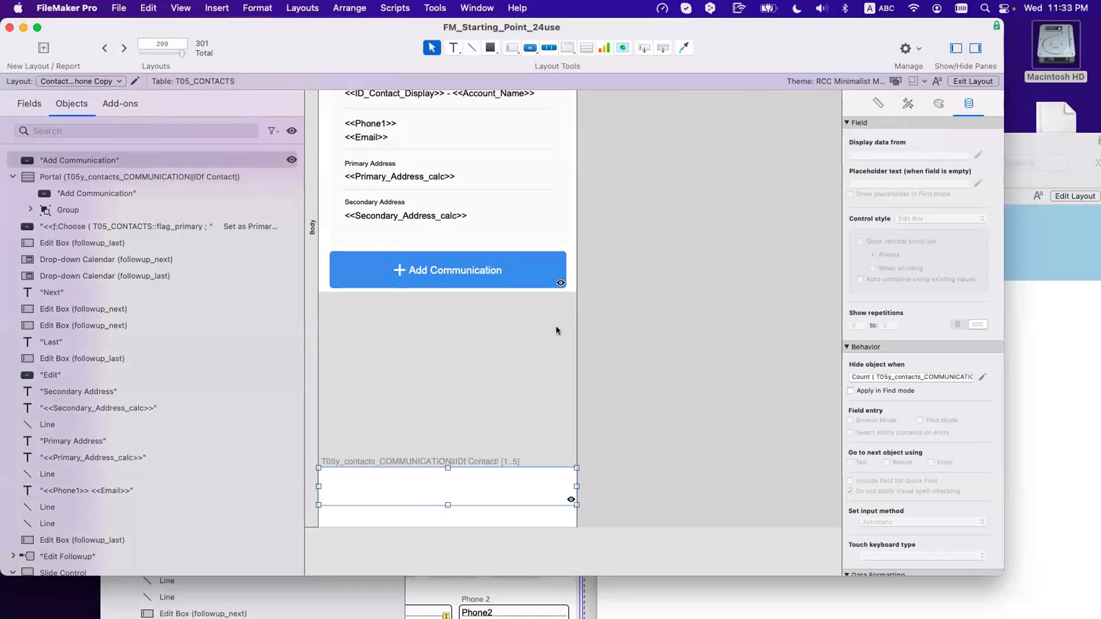
pyautogui.doubleClick(487, 466)
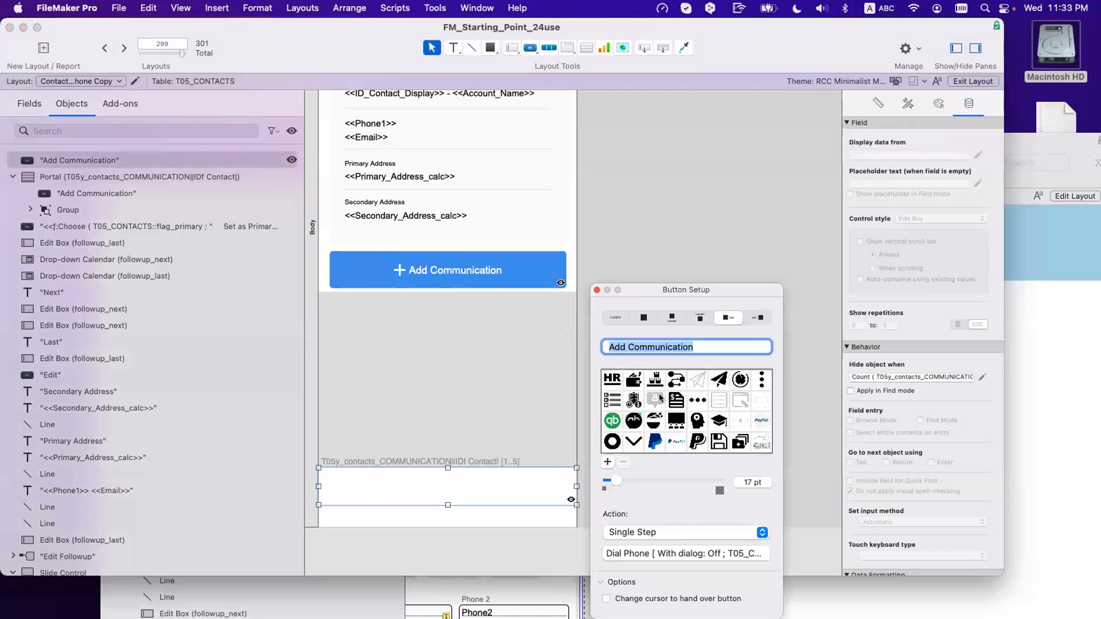
pyautogui.click(695, 343)
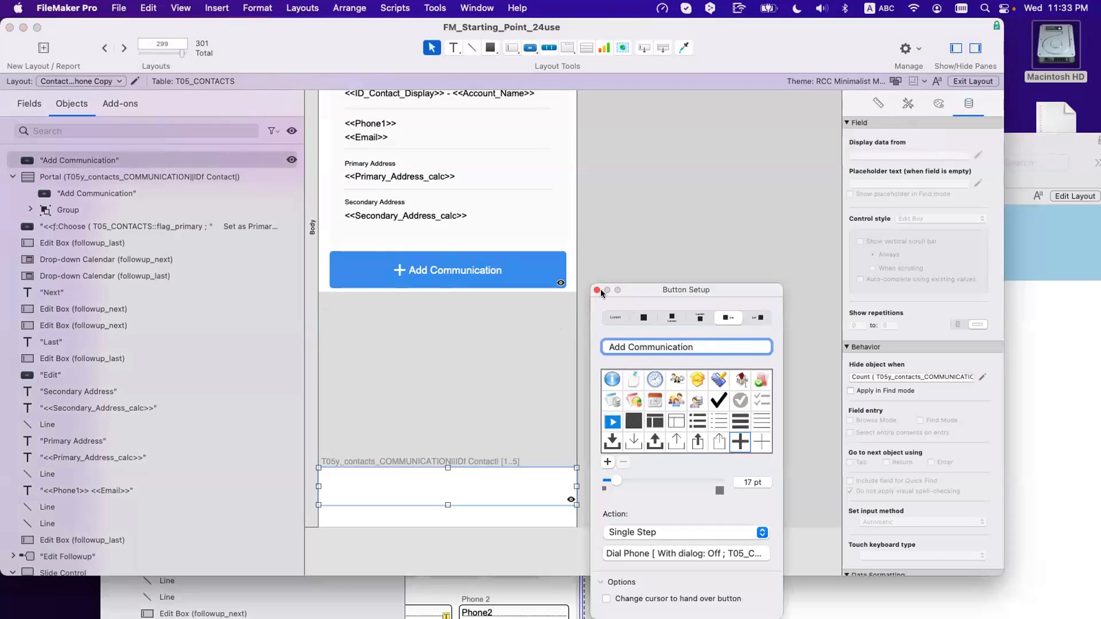
pyautogui.doubleClick(629, 344)
pyautogui.tripleClick(629, 340)
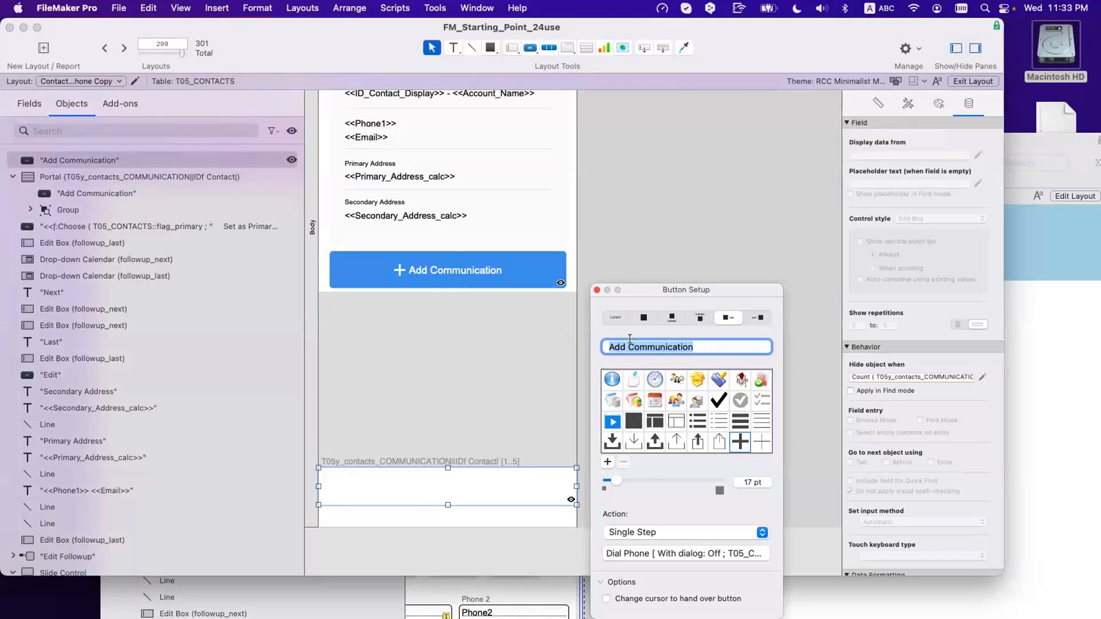
pyautogui.write('Show ')
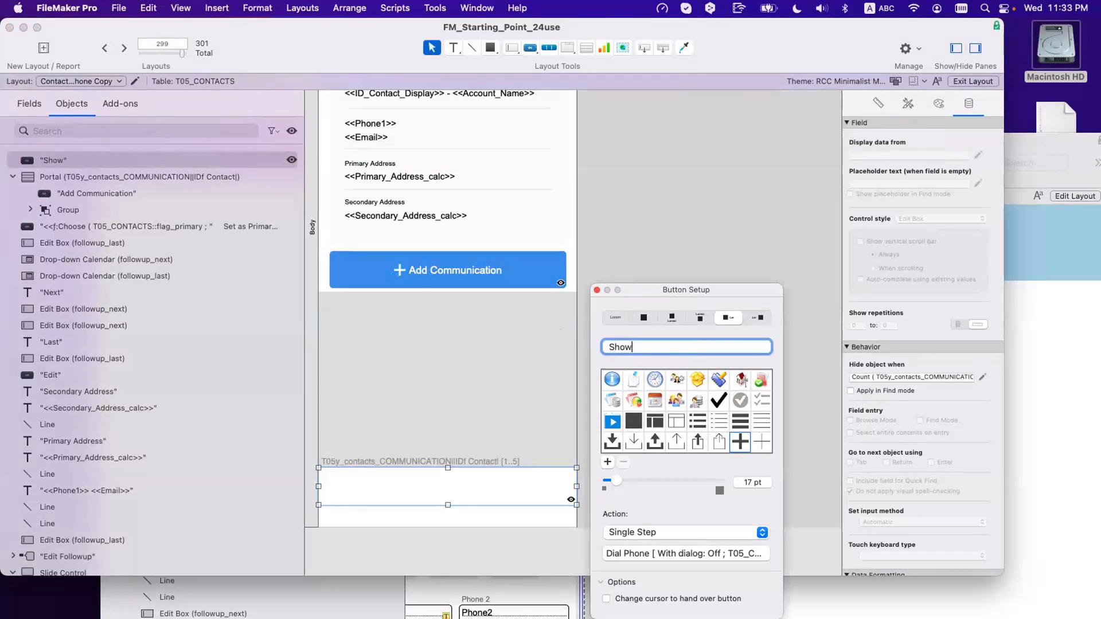
pyautogui.write('More')
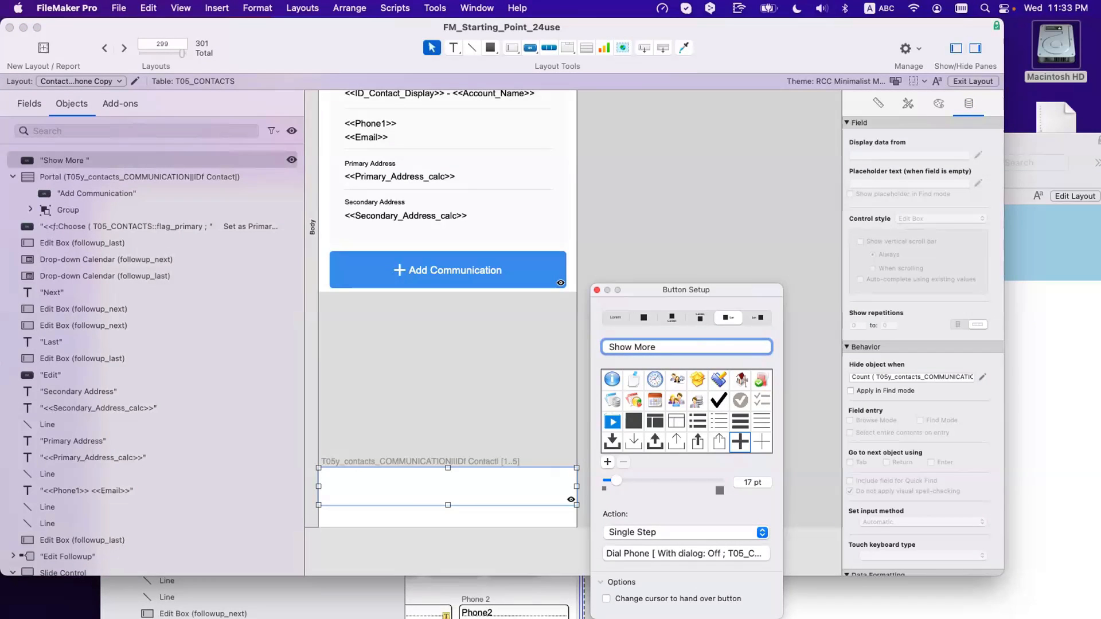
pyautogui.press('BackSpace')
# Step: Choose a right-pointing chevron icon for the Show More button
pyautogui.scroll(-3, 701, 439)
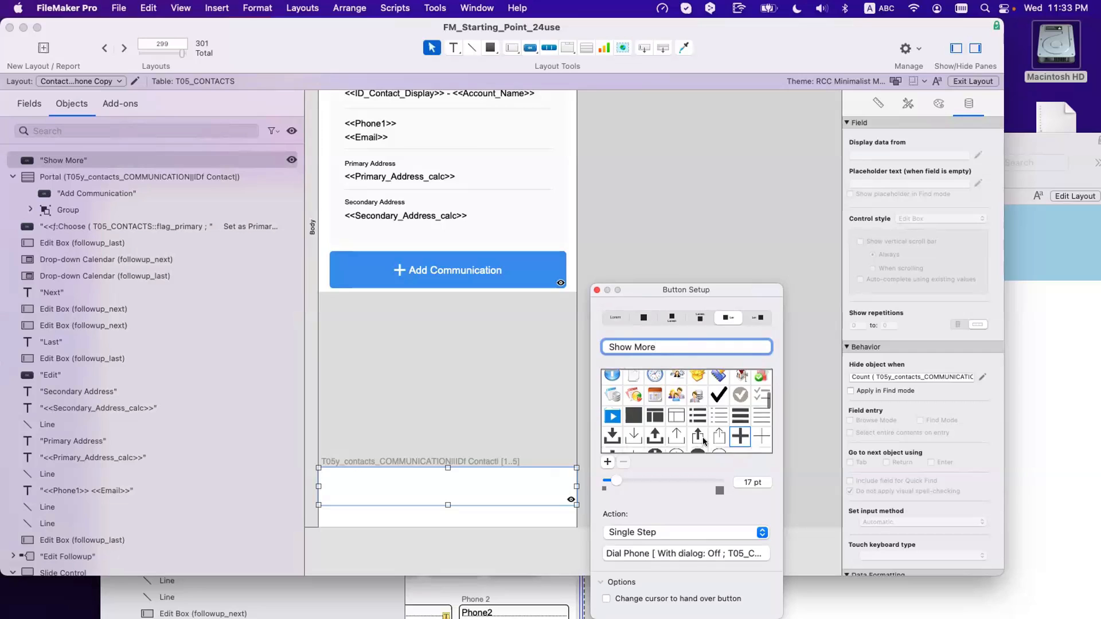
pyautogui.scroll(-5, 701, 439)
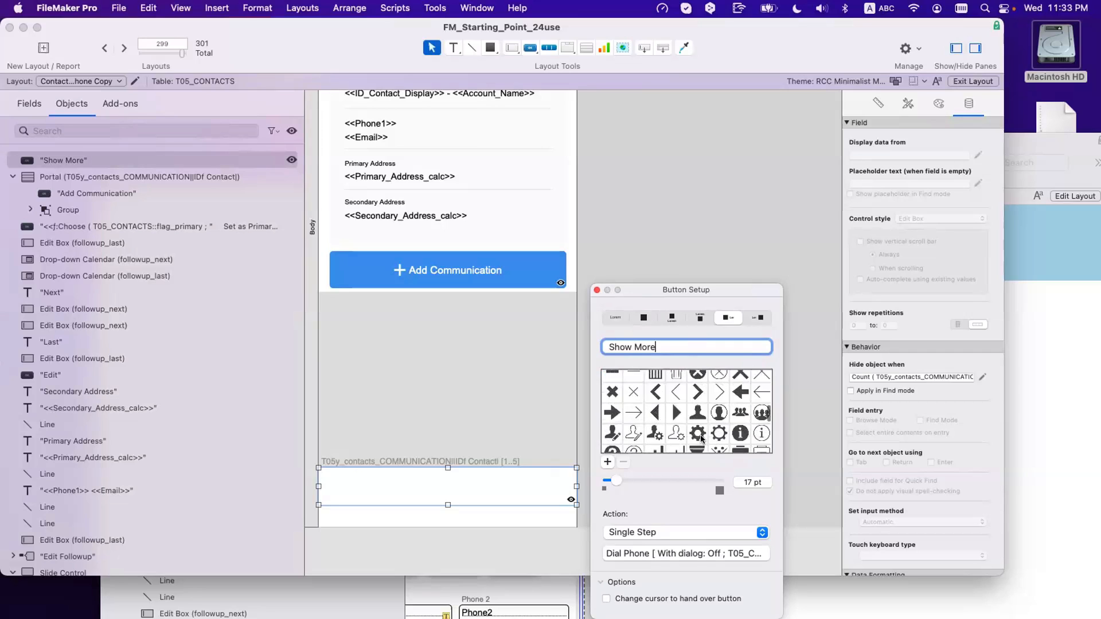
pyautogui.scroll(2, 700, 438)
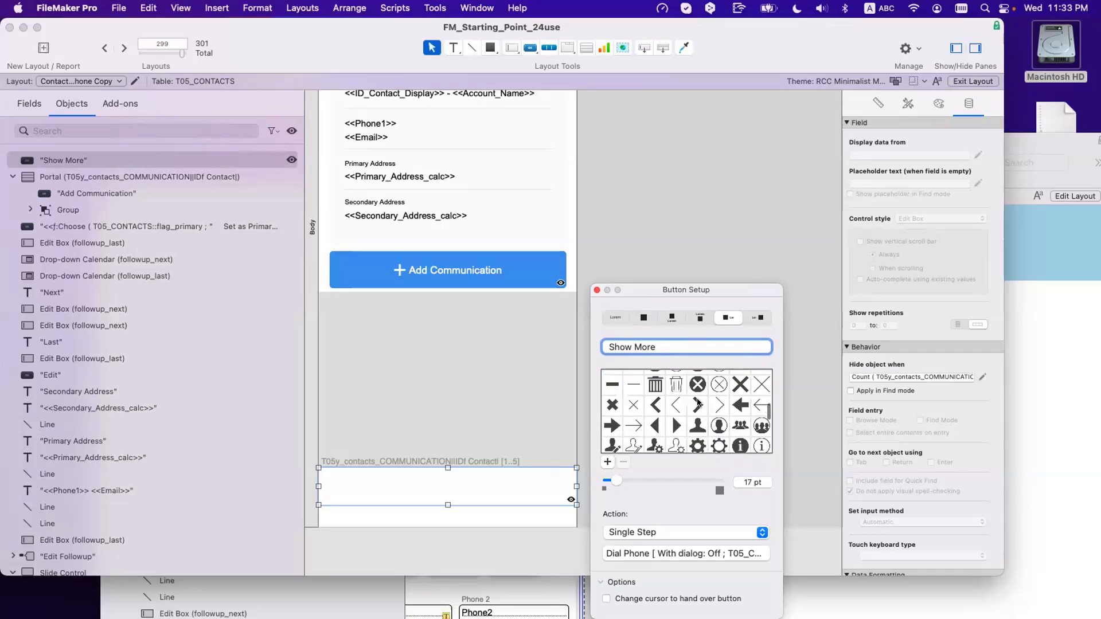
pyautogui.click(698, 404)
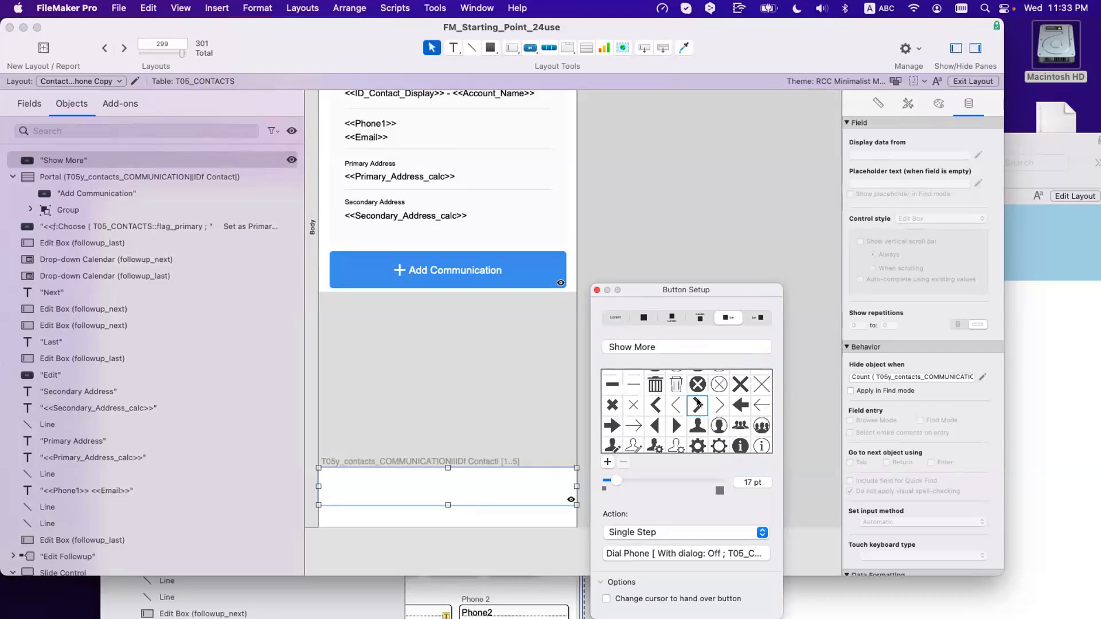
pyautogui.click(868, 198)
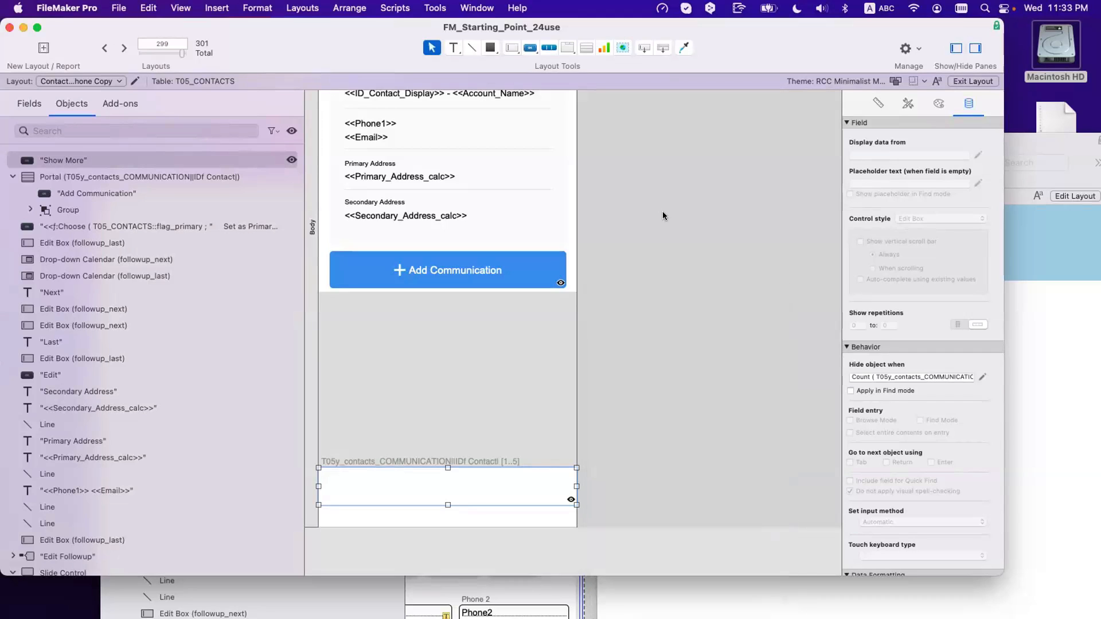
pyautogui.scroll(-1, 613, 262)
pyautogui.scroll(8, 613, 261)
pyautogui.scroll(-6, 613, 262)
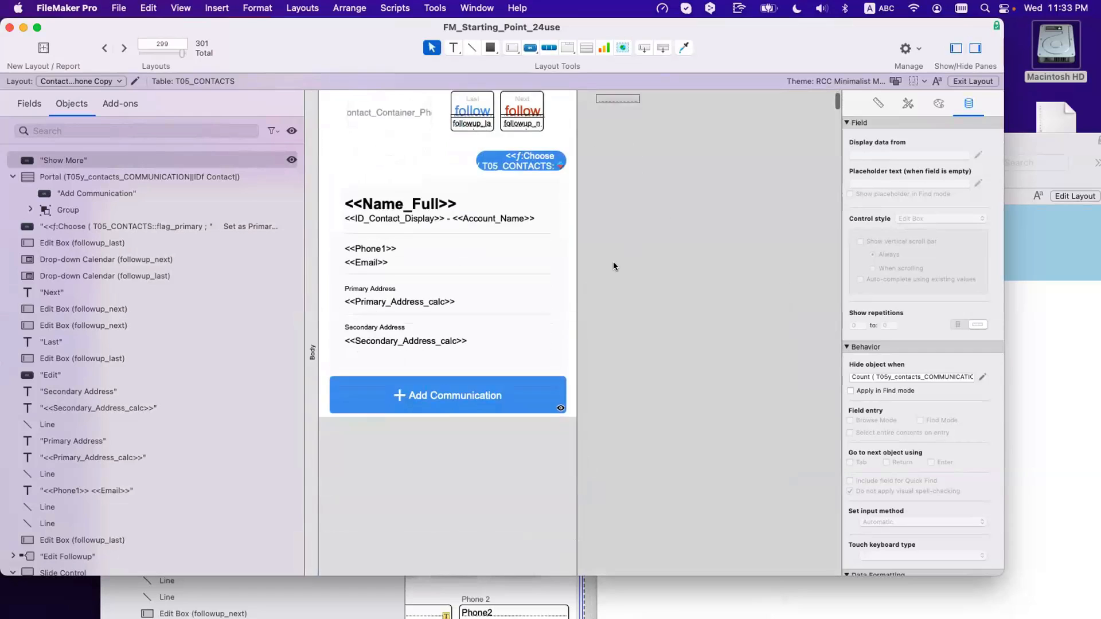
# Step: Position the chevron after the label text and shrink it to 8 pt
pyautogui.click(907, 103)
pyautogui.click(897, 181)
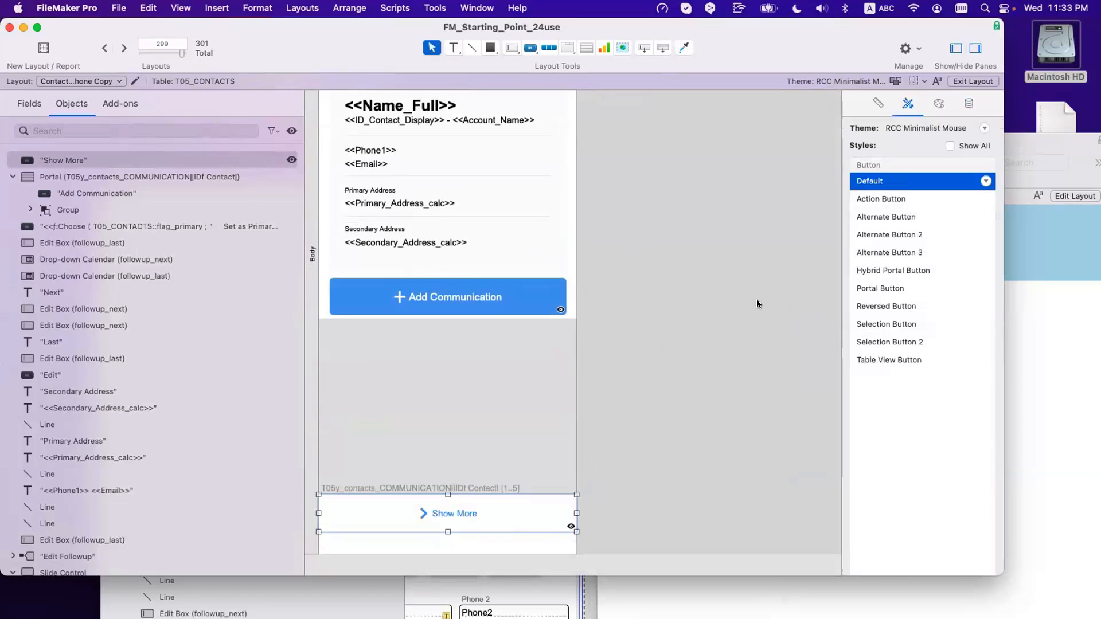
pyautogui.click(700, 447)
pyautogui.click(455, 514)
pyautogui.doubleClick(462, 519)
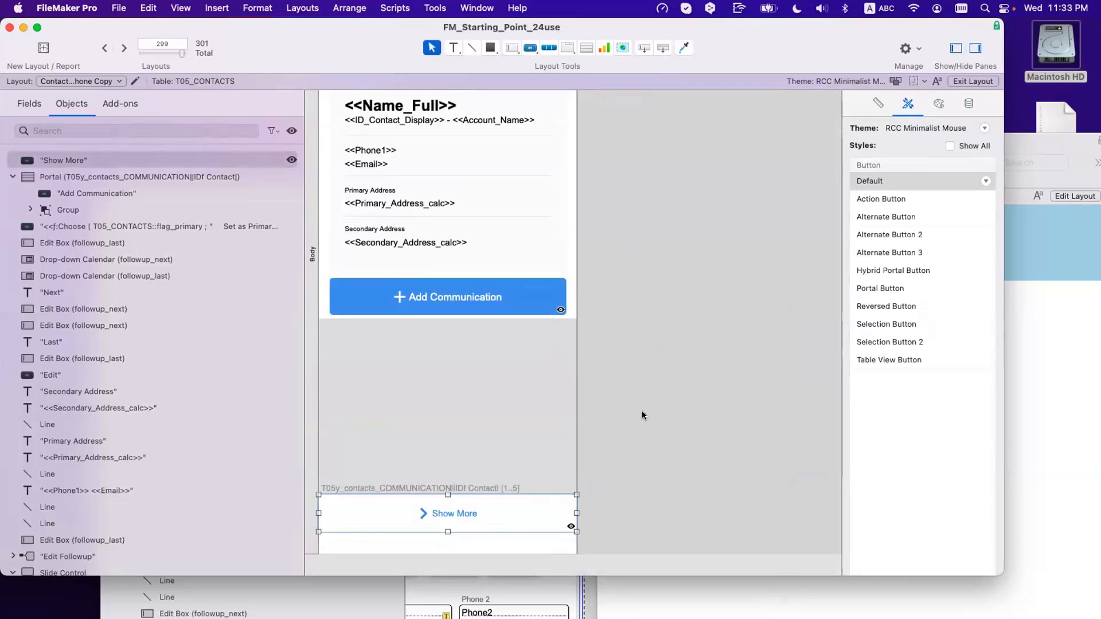
pyautogui.click(756, 318)
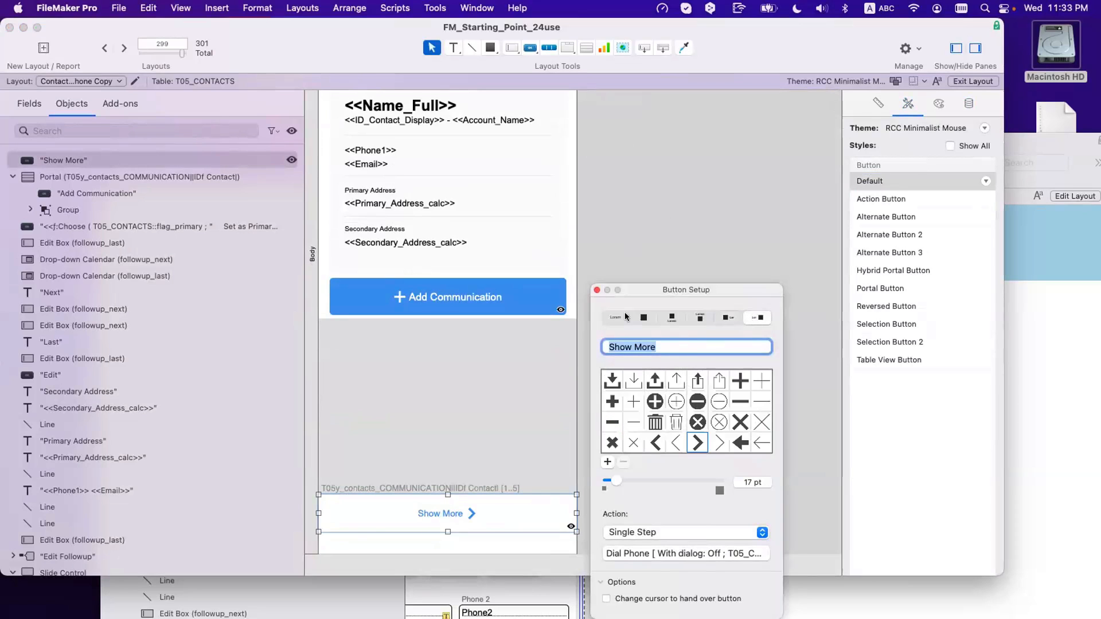
pyautogui.click(442, 523)
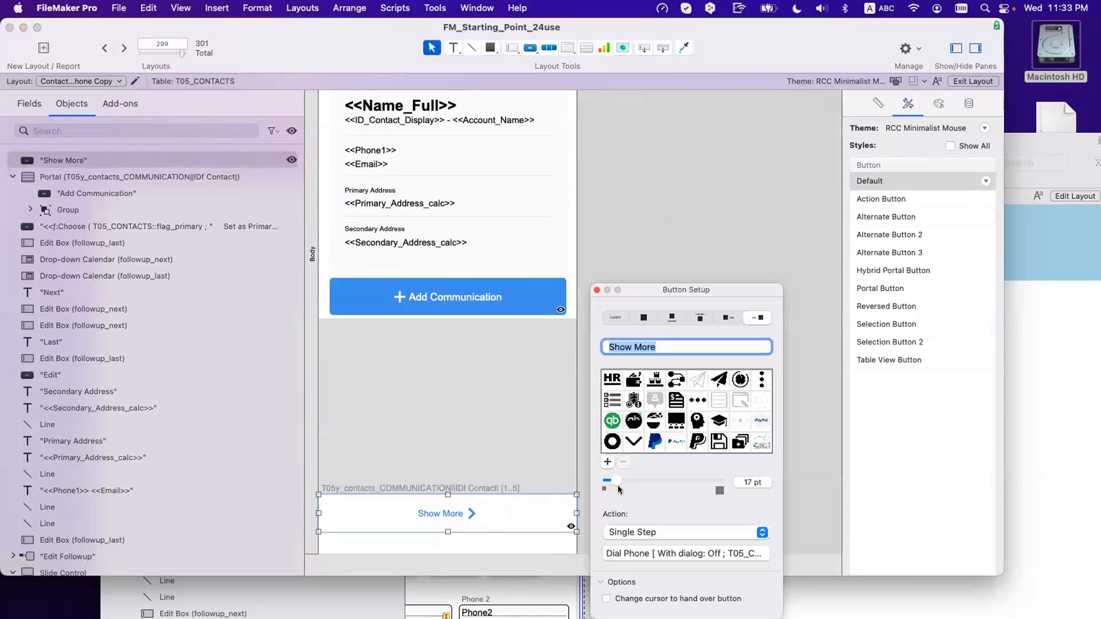
pyautogui.moveTo(608, 480); pyautogui.dragTo(600, 482)
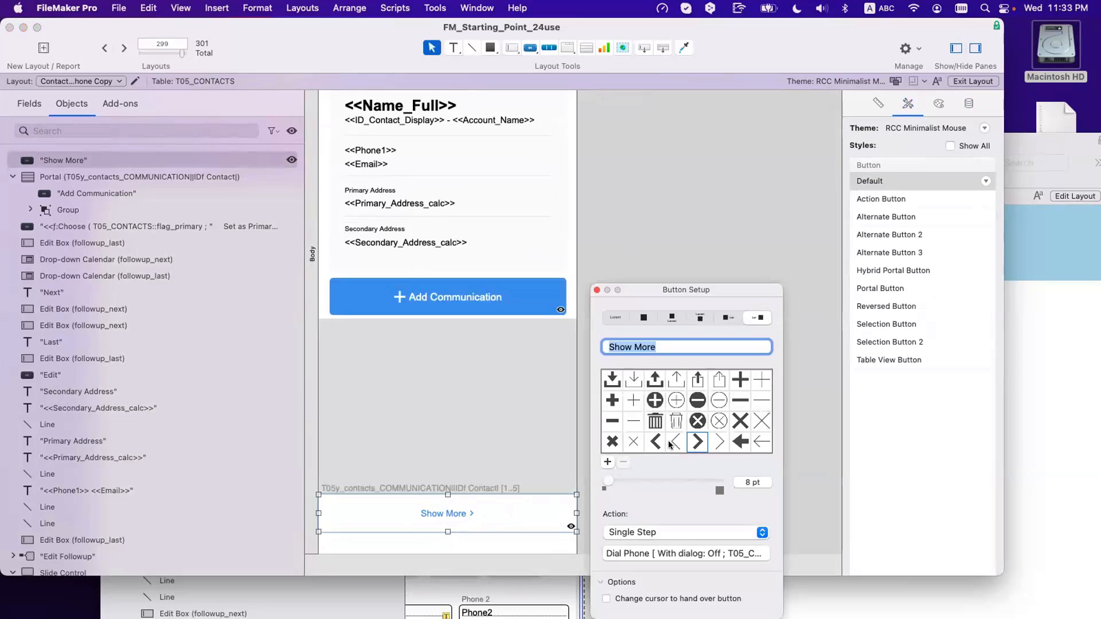
pyautogui.click(597, 290)
# Step: Set the Show More label's font size to 15 pt
pyautogui.click(939, 102)
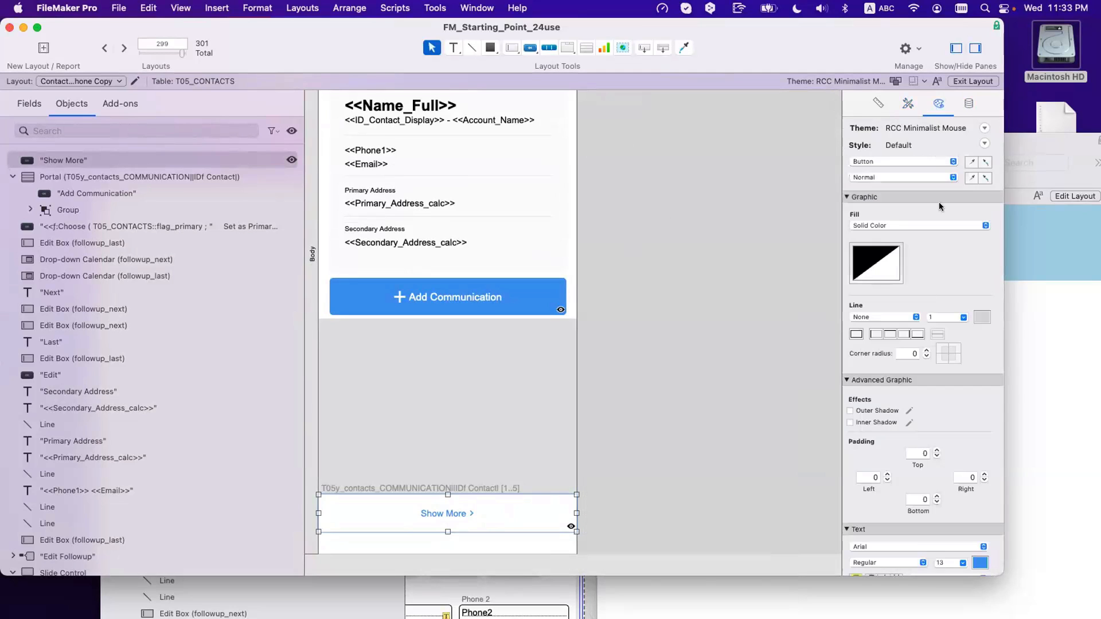
pyautogui.click(943, 561)
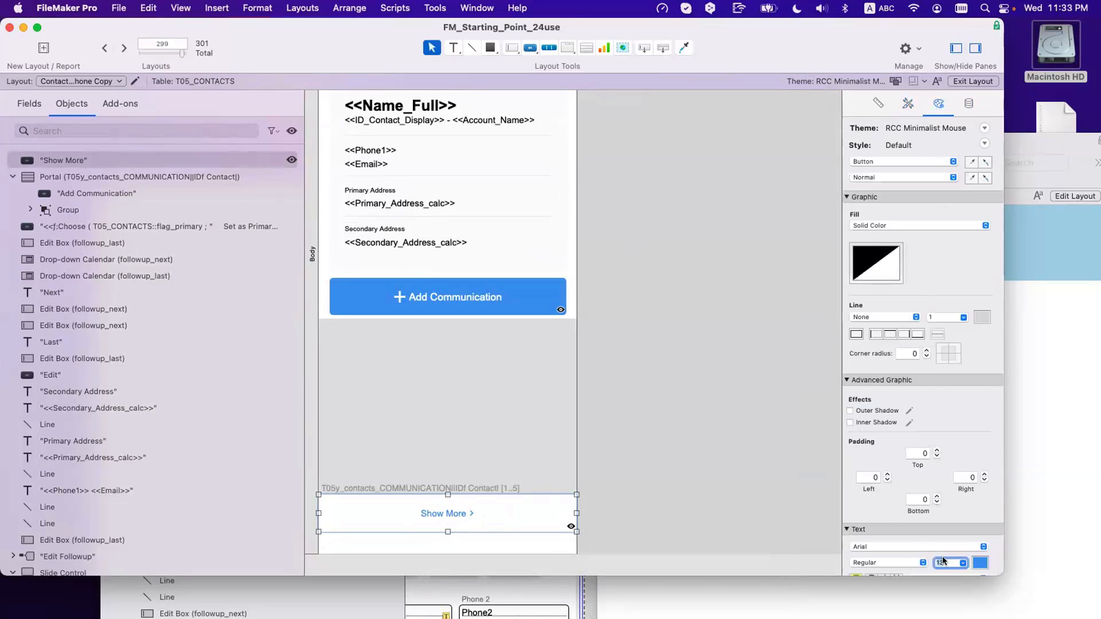
pyautogui.write('15')
pyautogui.press('Return')
# Step: Check the resized Show More button, then preview it in Browse mode below the communication rows
pyautogui.click(700, 431)
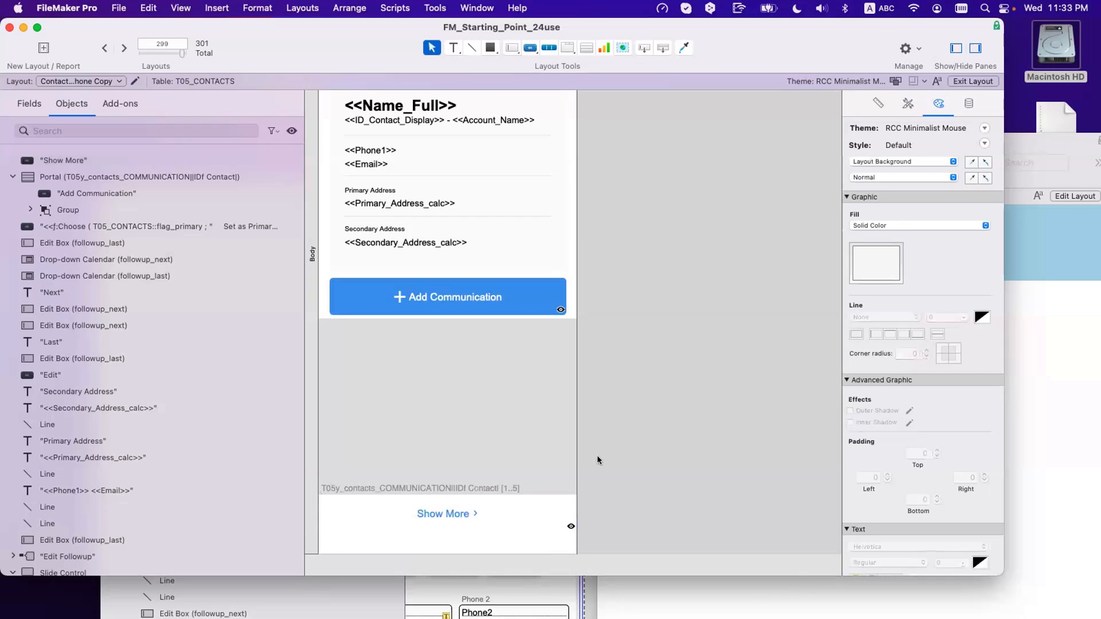
pyautogui.click(484, 505)
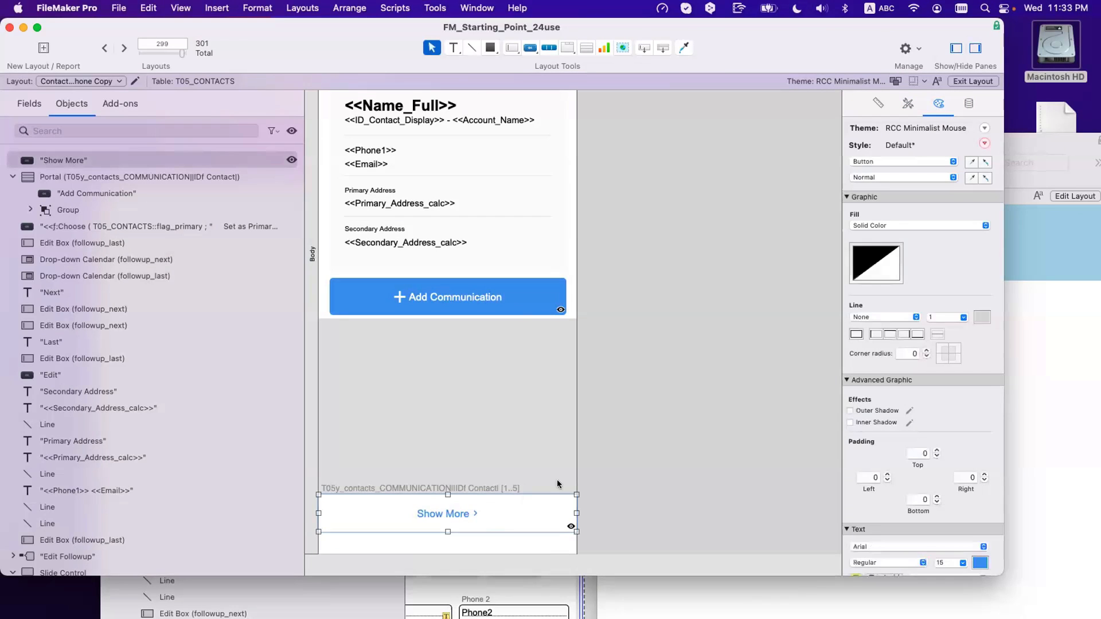
pyautogui.click(603, 465)
pyautogui.click(469, 511)
pyautogui.press('super+b')
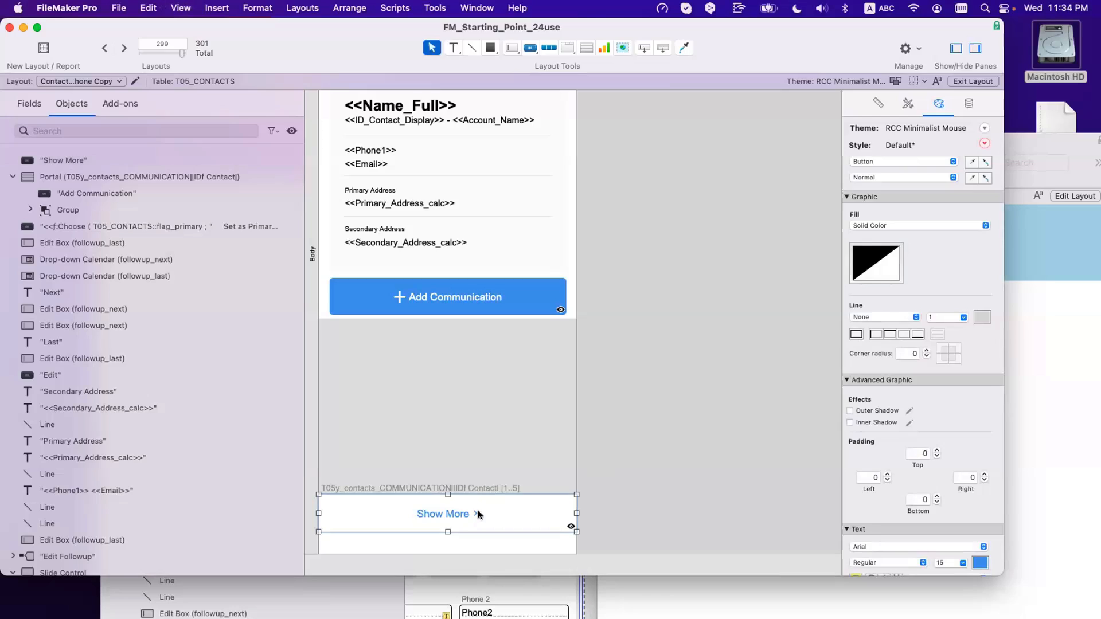
pyautogui.scroll(-2, 465, 484)
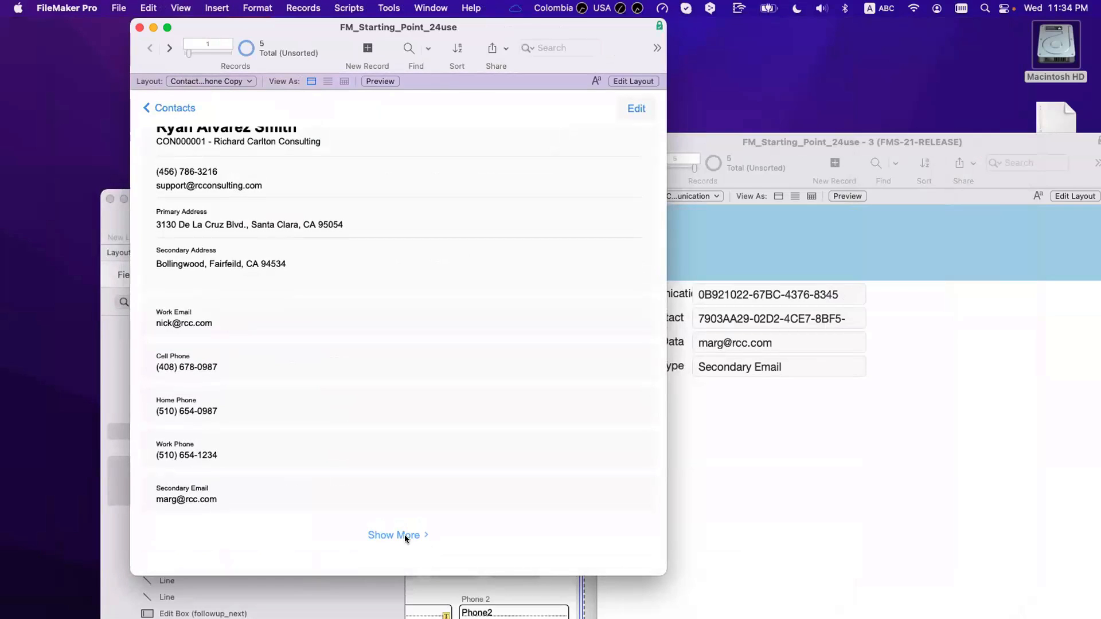
# Step: Change the Show More hide condition's threshold to < 6 and test it in Browse mode
pyautogui.press('super+l')
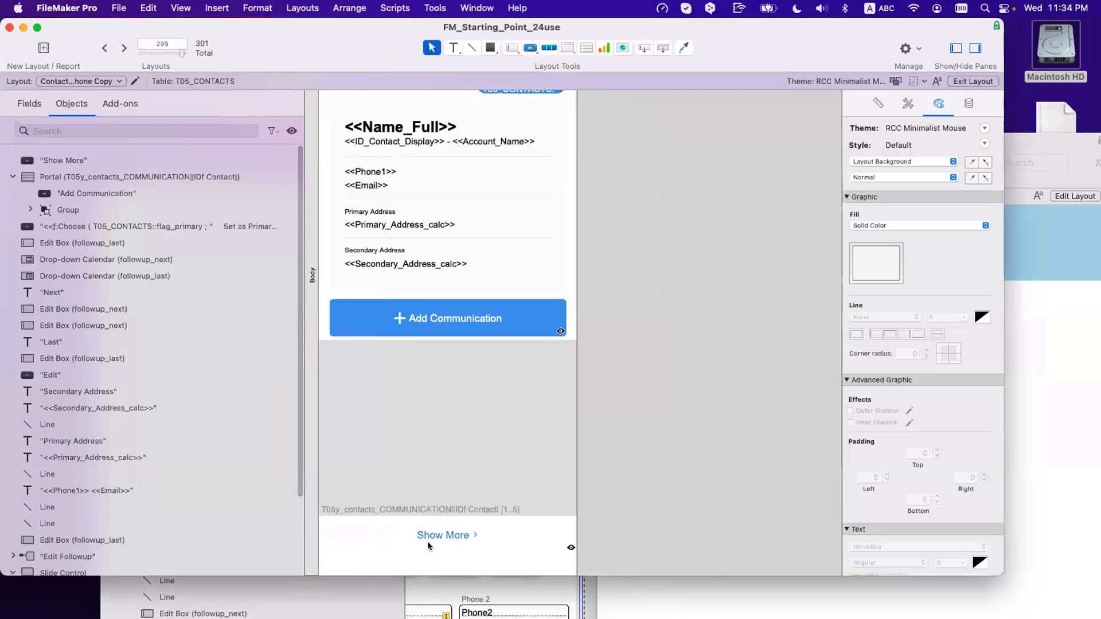
pyautogui.click(442, 535)
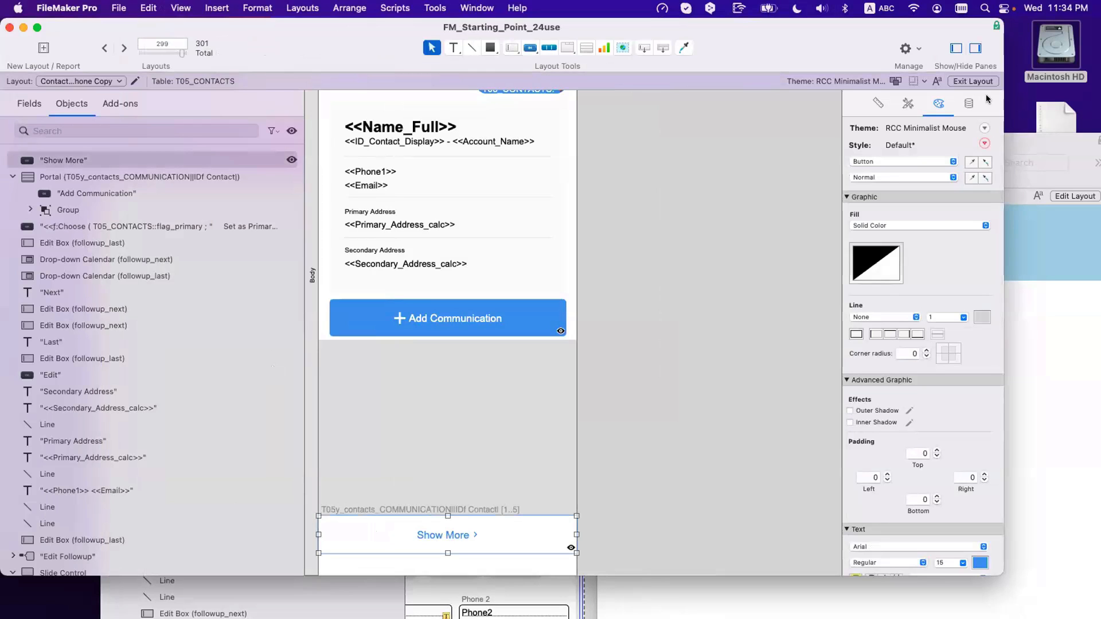
pyautogui.click(968, 103)
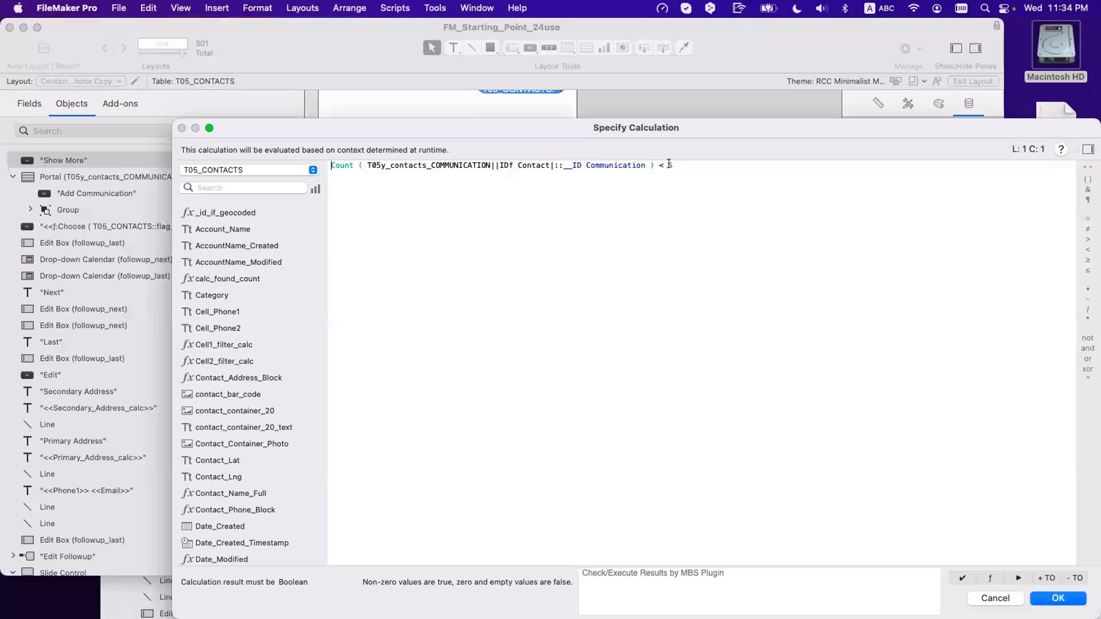
pyautogui.moveTo(673, 165); pyautogui.dragTo(665, 164)
pyautogui.write('6')
pyautogui.press('Return')
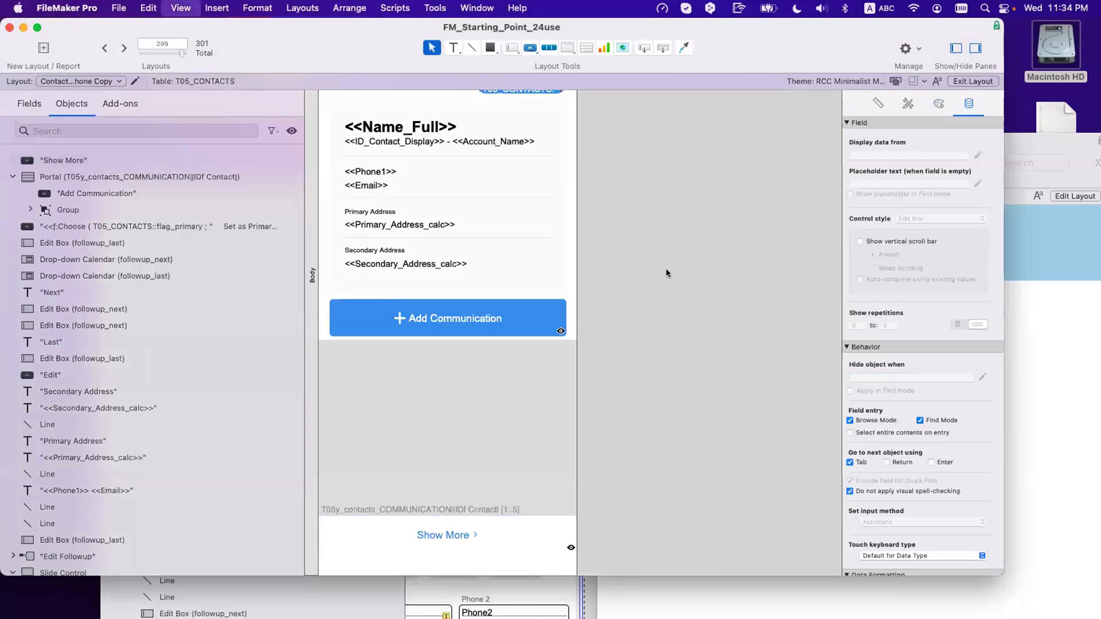
pyautogui.press('super+b')
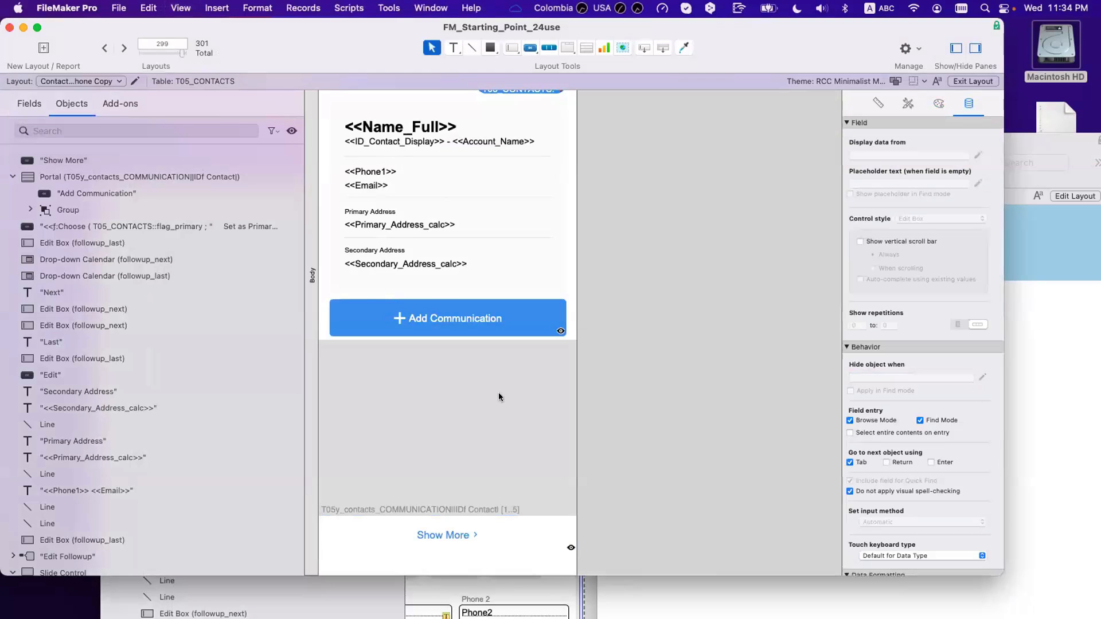
pyautogui.press('super+l')
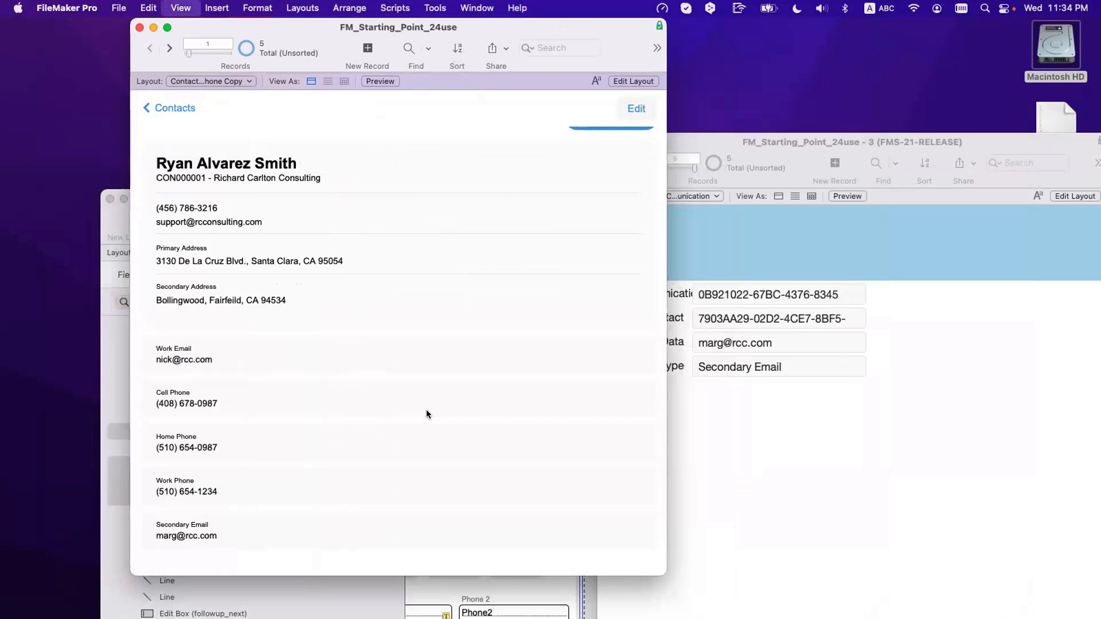
# Step: Restore the hide condition threshold to < 5 and save the layout
pyautogui.scroll(-2, 439, 411)
pyautogui.hscroll(1, 438, 411)
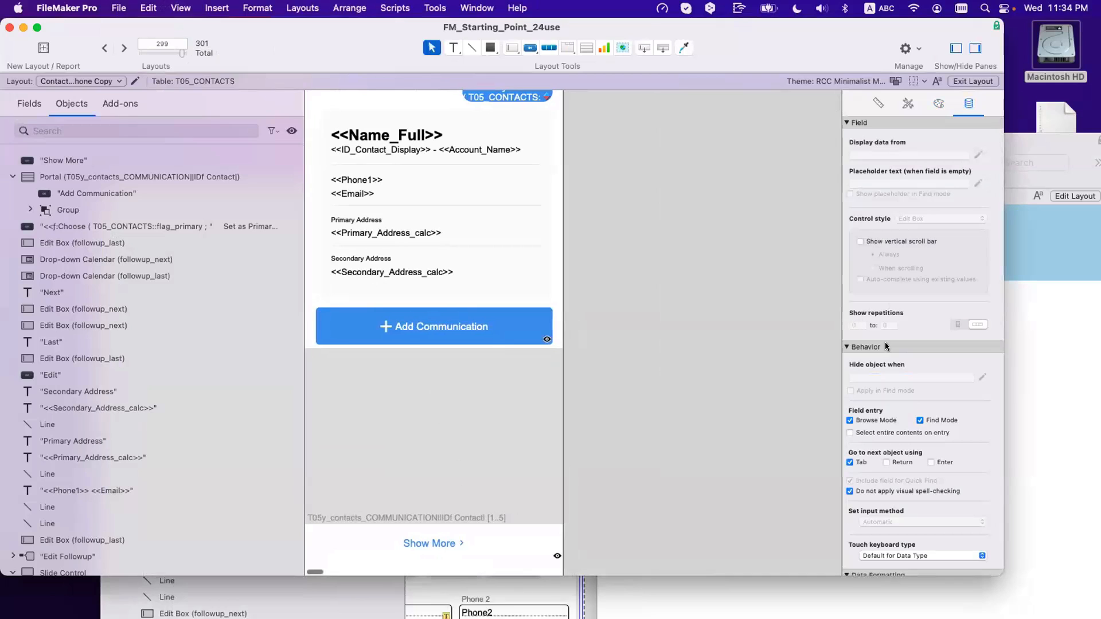
pyautogui.click(457, 549)
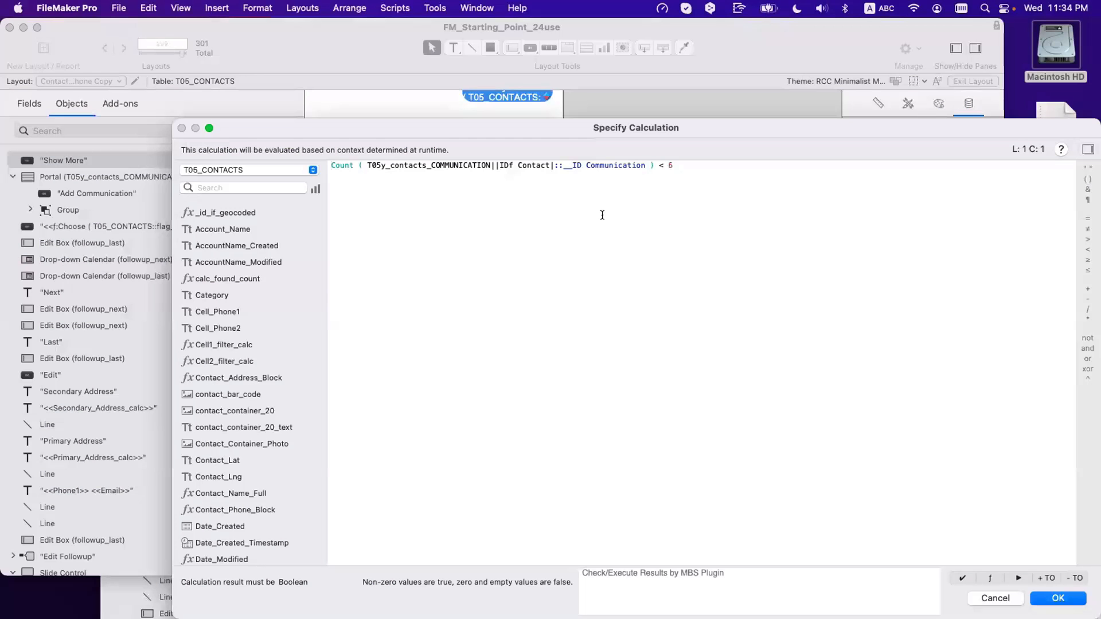
pyautogui.click(602, 215)
pyautogui.press('BackSpace')
pyautogui.write('5')
pyautogui.press('Return')
pyautogui.click(646, 257)
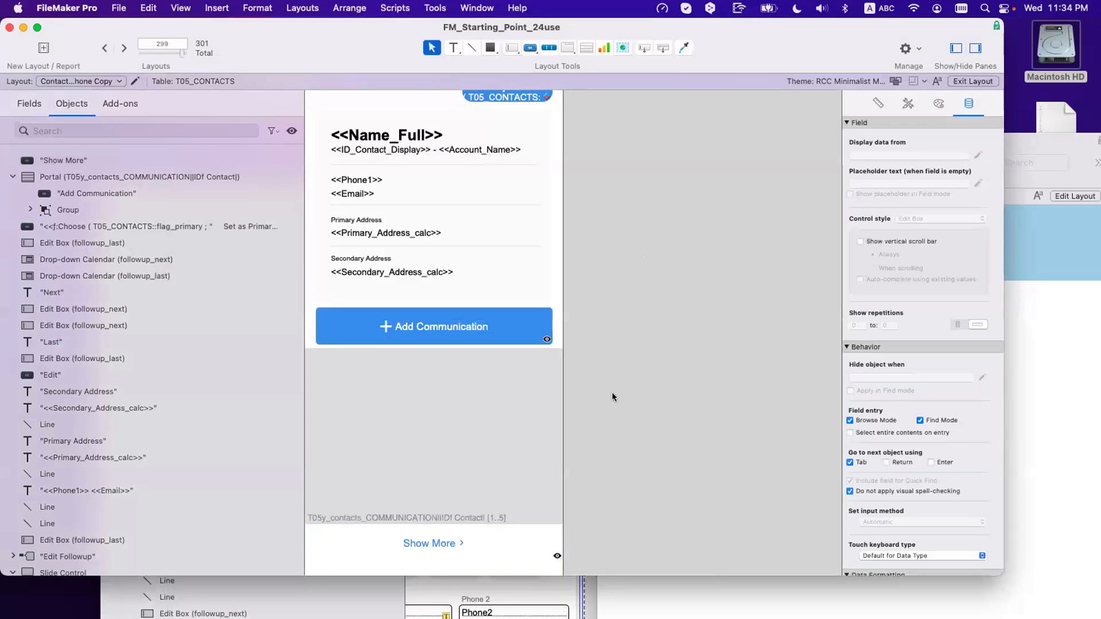
pyautogui.press('super+s')
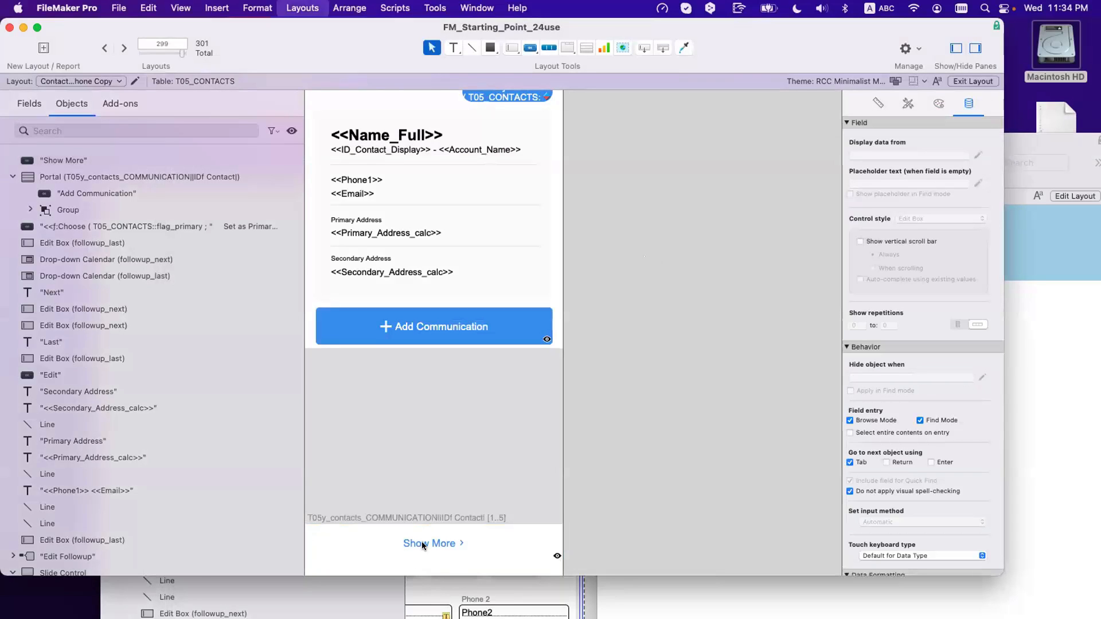
# Step: Check the Show More button in Browse mode beneath the five communication entries
pyautogui.click(421, 544)
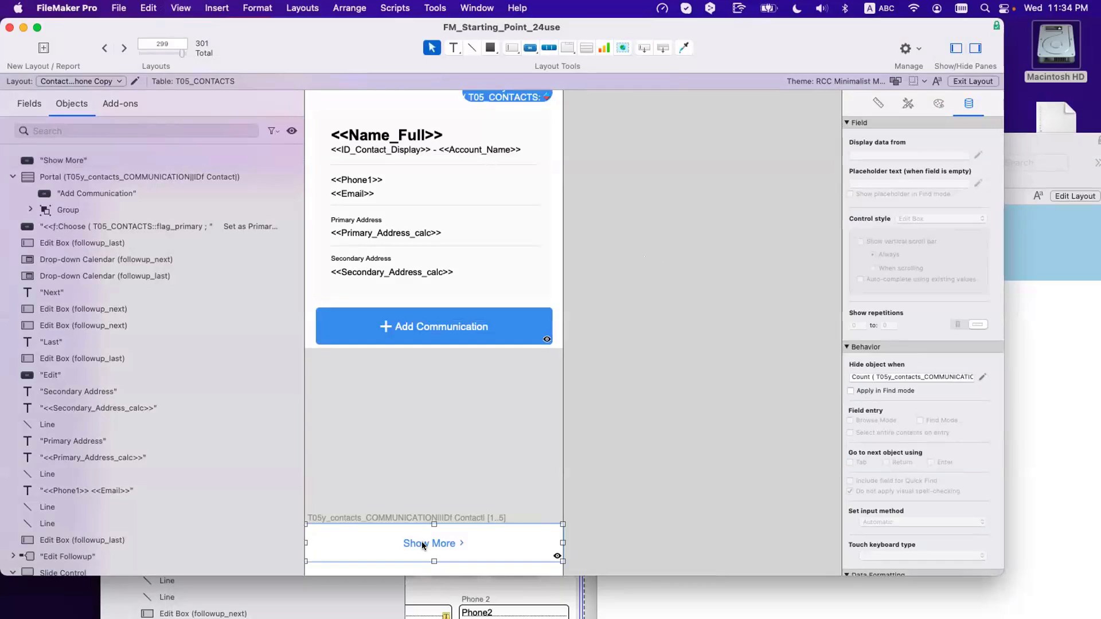
pyautogui.press('super+b')
pyautogui.scroll(-2, 425, 536)
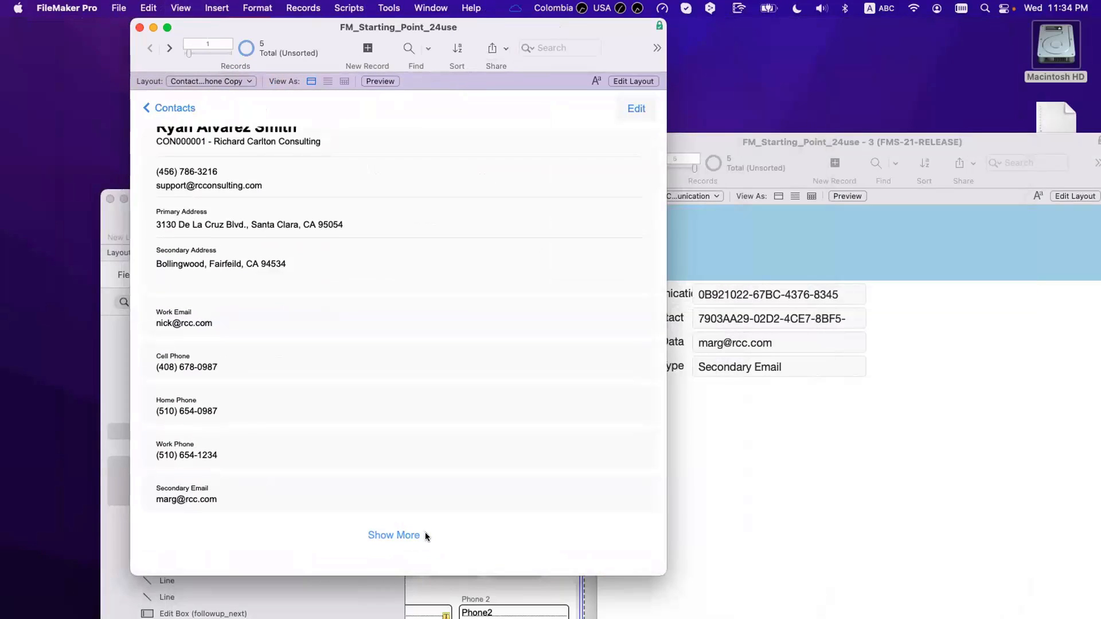
pyautogui.press('super+l')
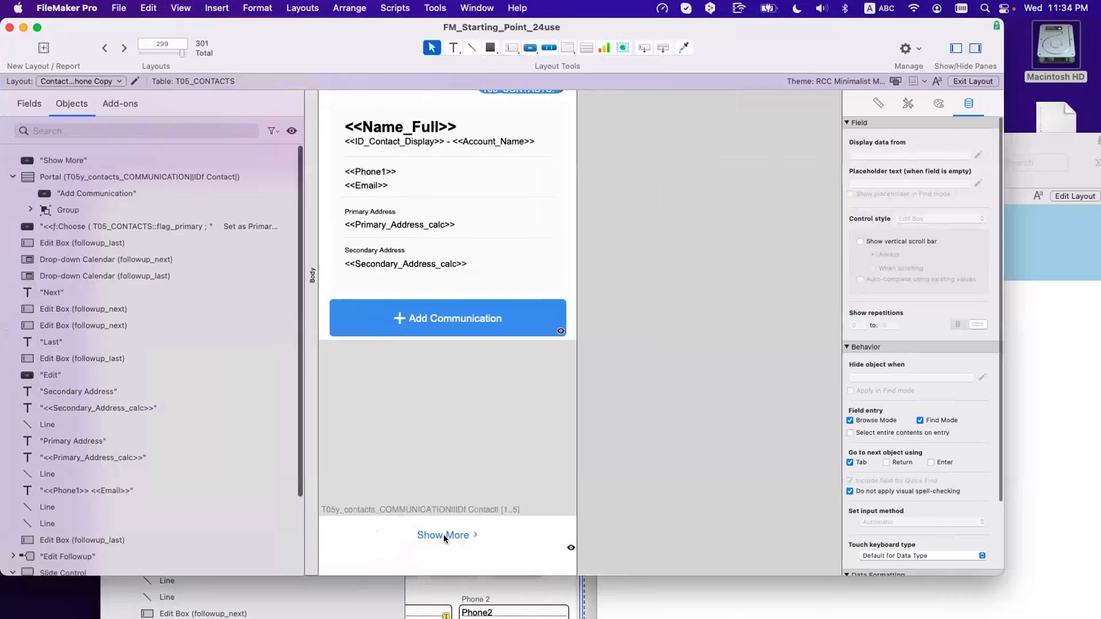
# Step: Insert 'or Add' so the button label reads 'Show or Add More', then preview in Browse mode
pyautogui.doubleClick(443, 534)
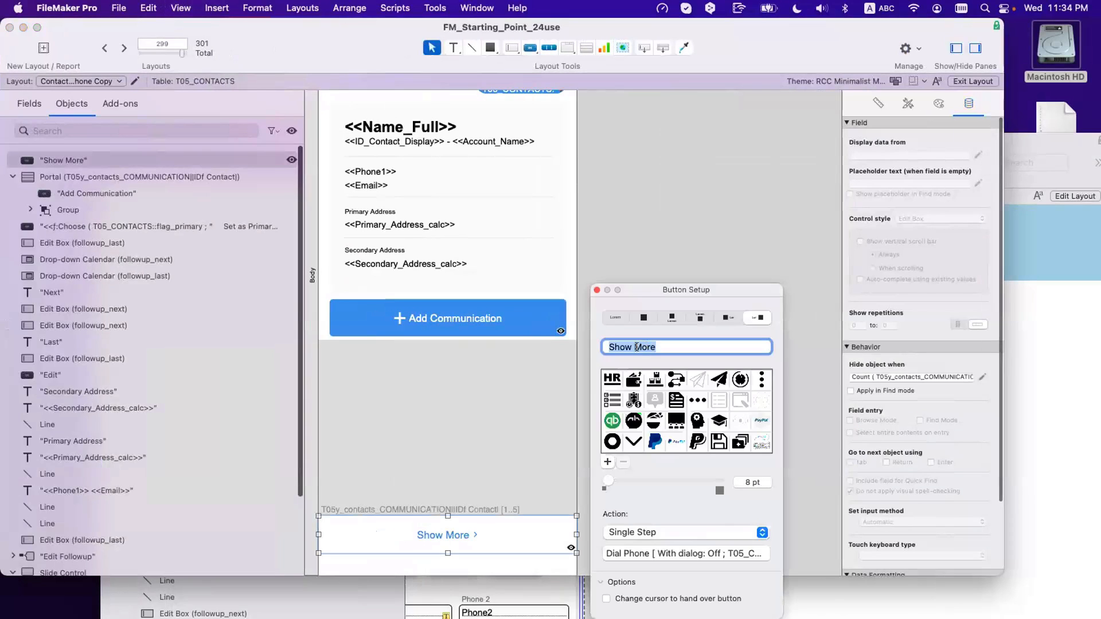
pyautogui.click(633, 346)
pyautogui.write('or ')
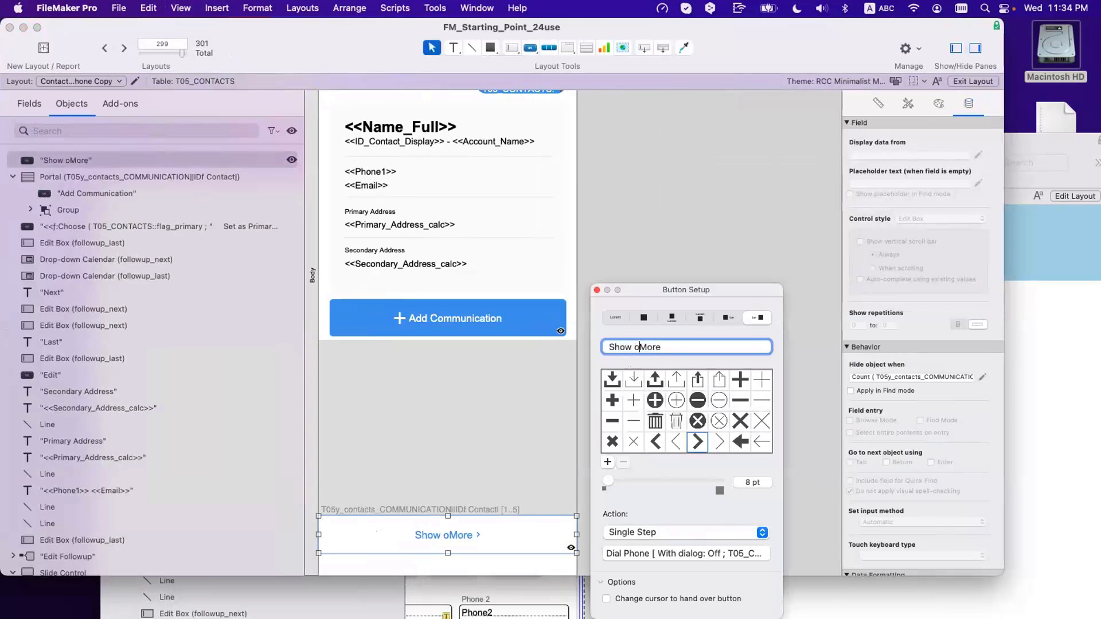
pyautogui.write('Add')
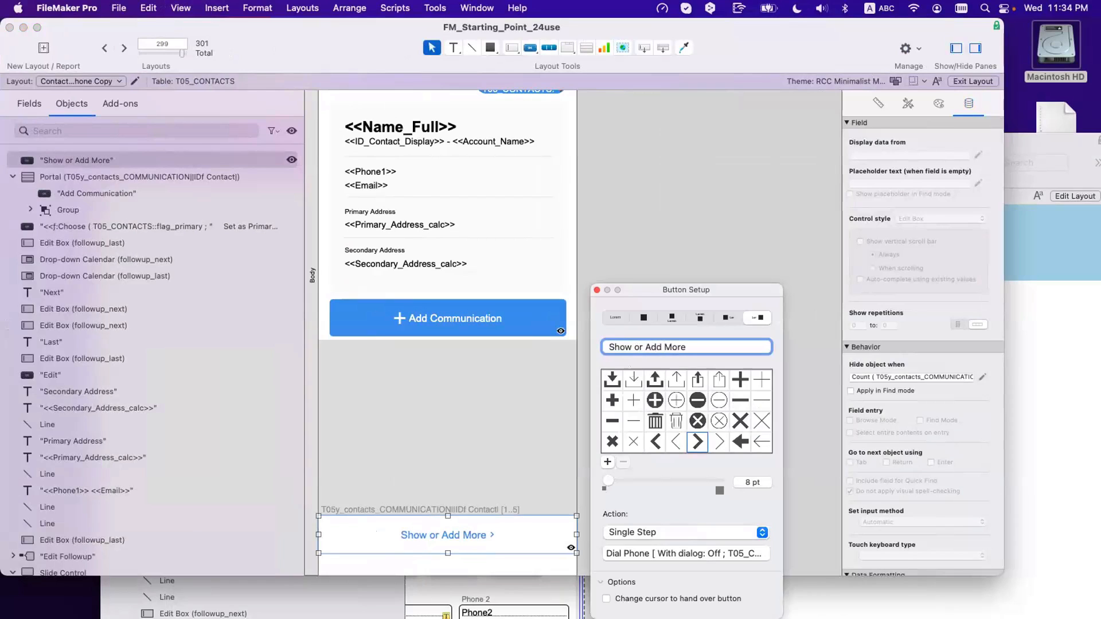
pyautogui.press('super+a')
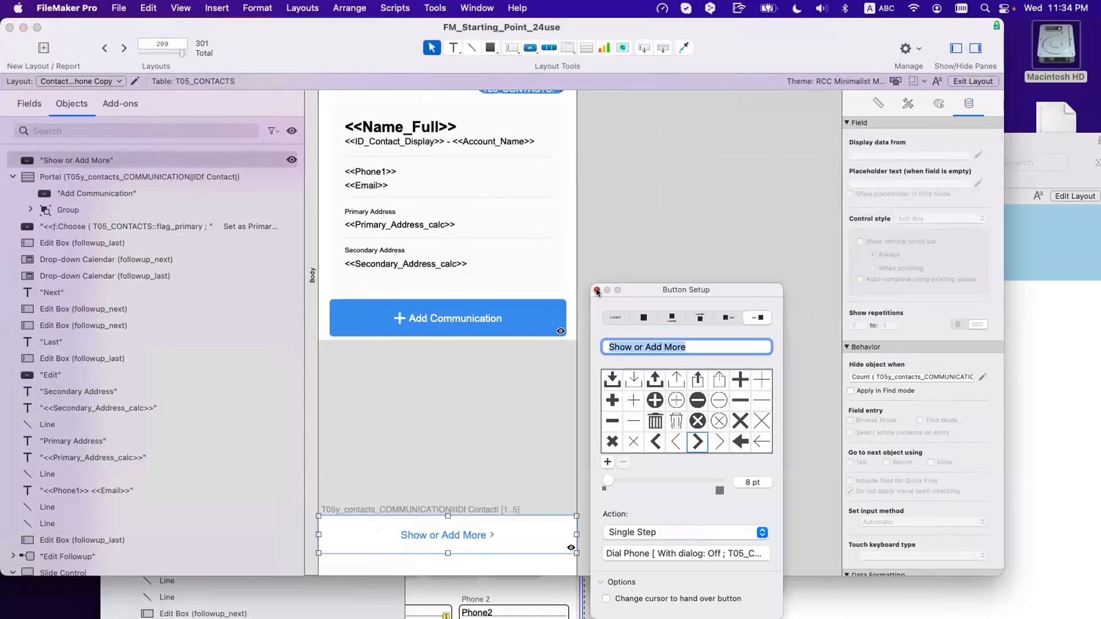
pyautogui.click(596, 291)
pyautogui.click(454, 534)
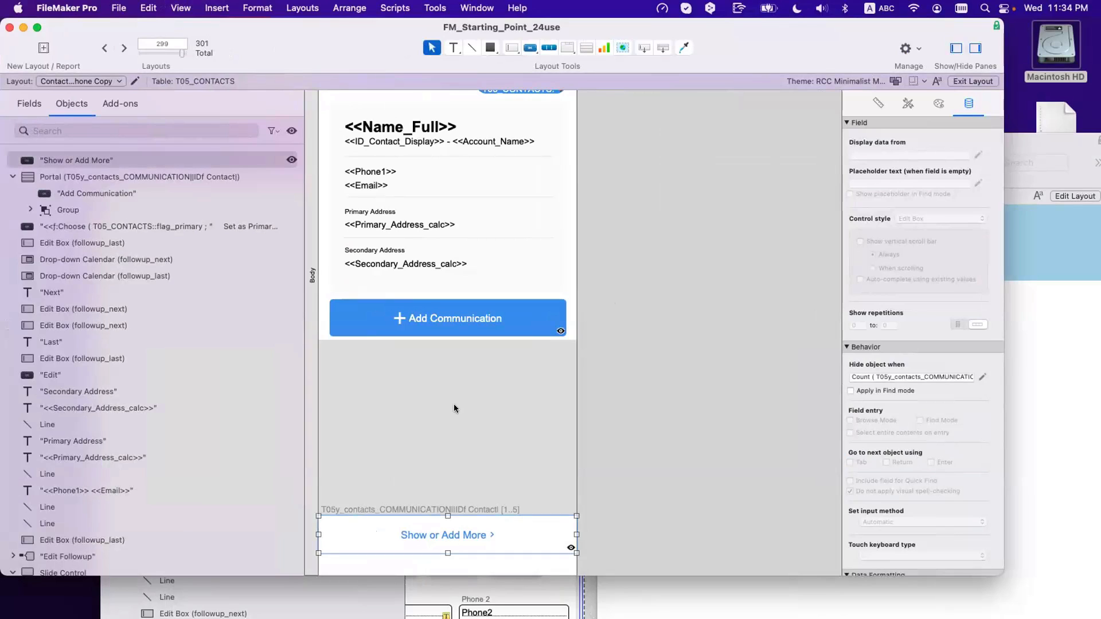
pyautogui.press('super+b')
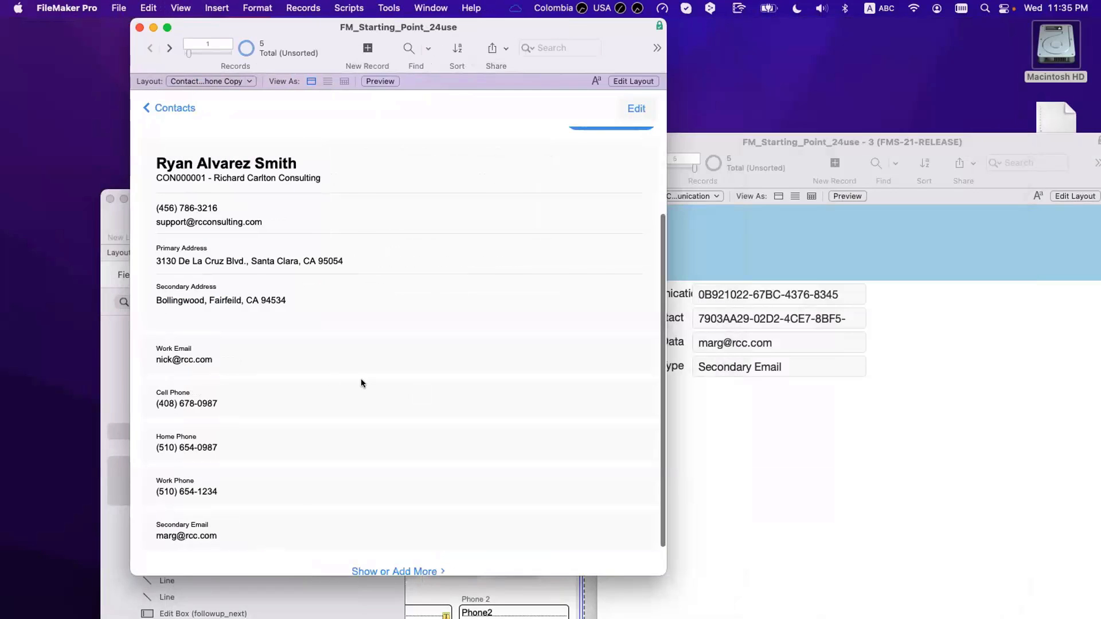
pyautogui.scroll(-2, 250, 500)
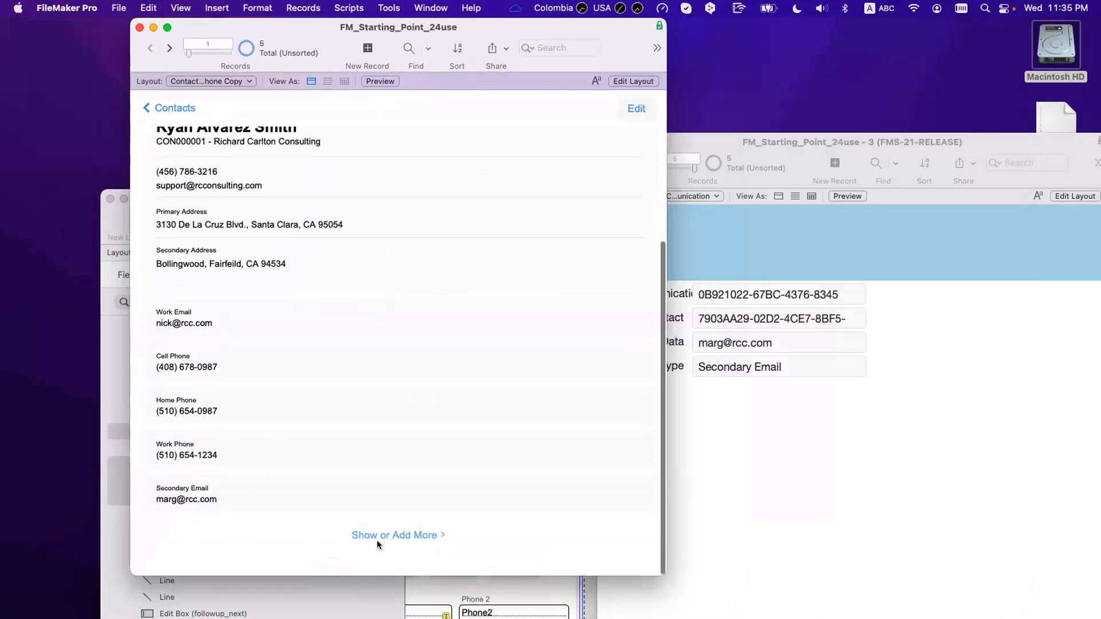
pyautogui.click(796, 359)
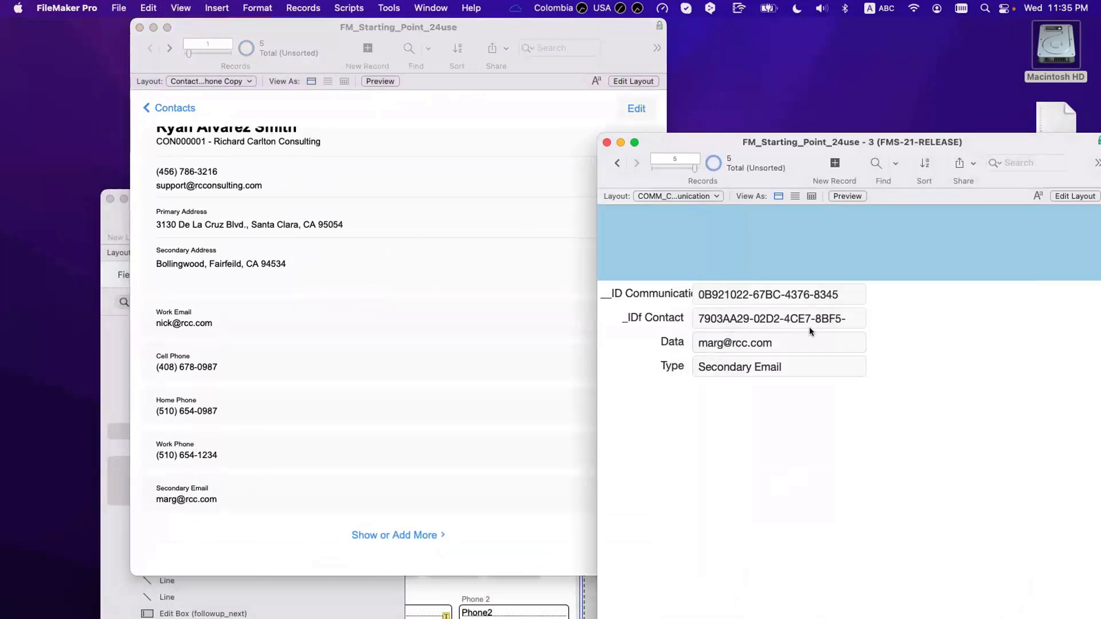
pyautogui.click(813, 321)
pyautogui.press('super+a')
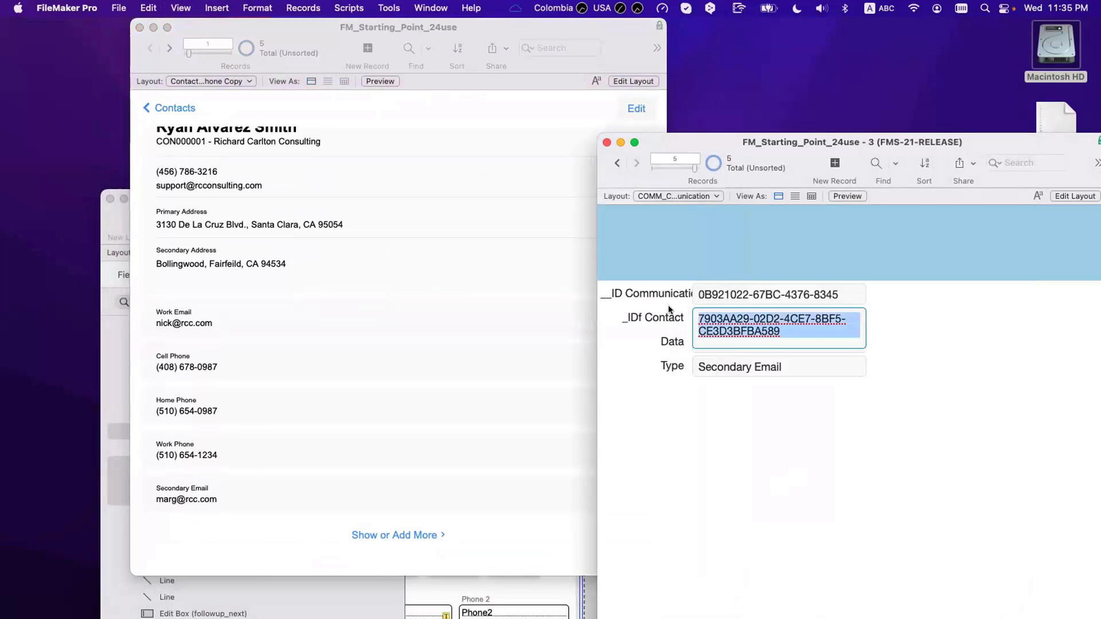
pyautogui.press('super+c')
pyautogui.press('super+x')
pyautogui.click(830, 454)
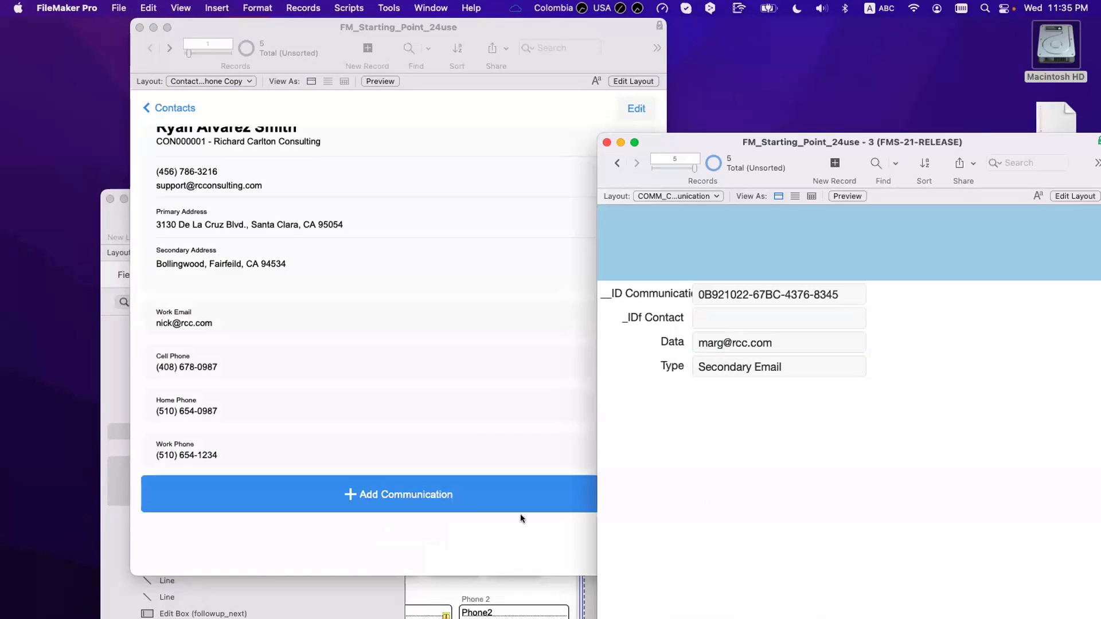
pyautogui.click(480, 517)
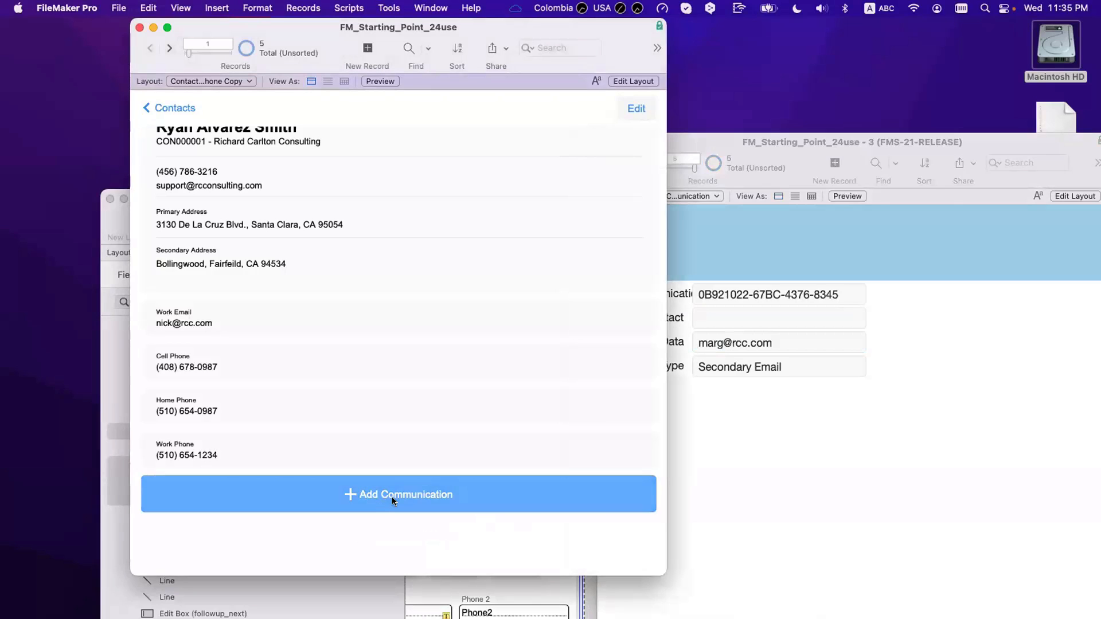
pyautogui.click(731, 312)
pyautogui.click(731, 311)
pyautogui.press('super+v')
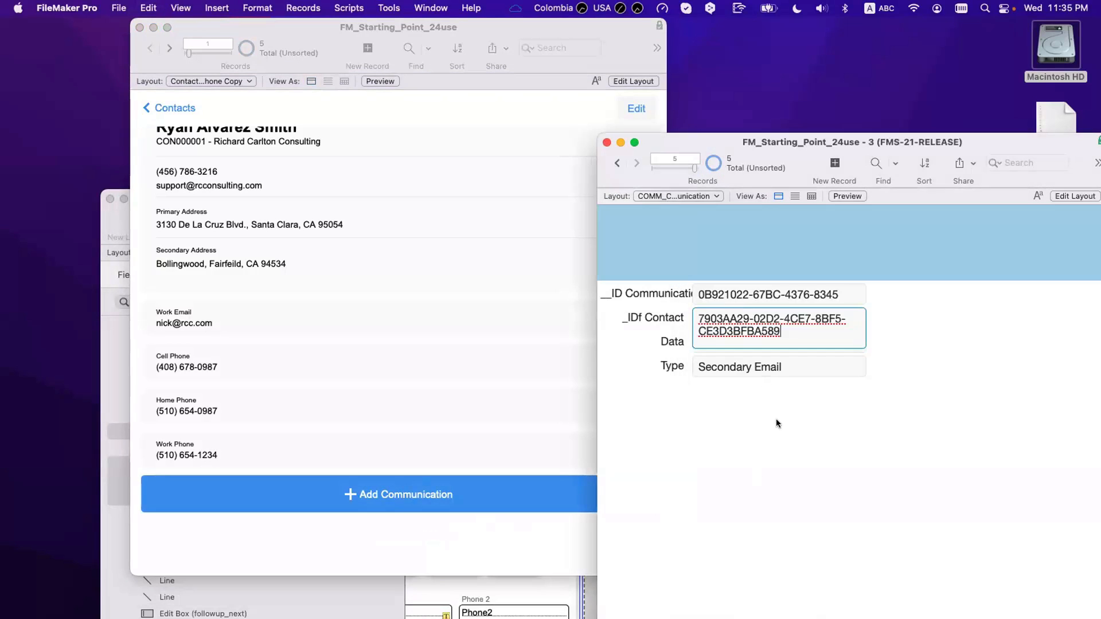
pyautogui.click(775, 423)
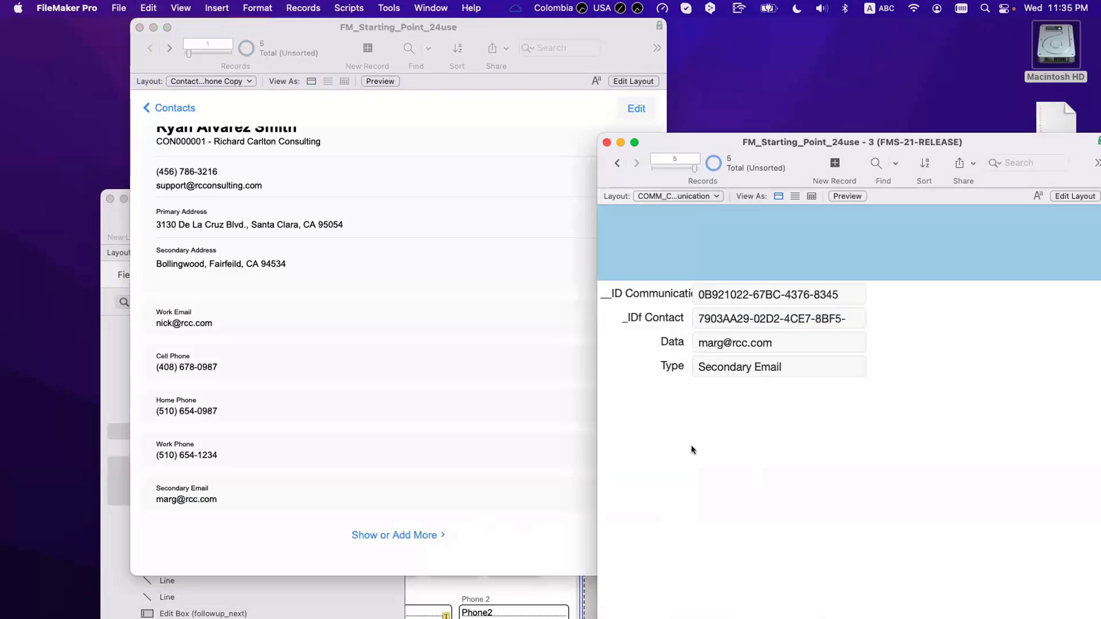
pyautogui.click(491, 523)
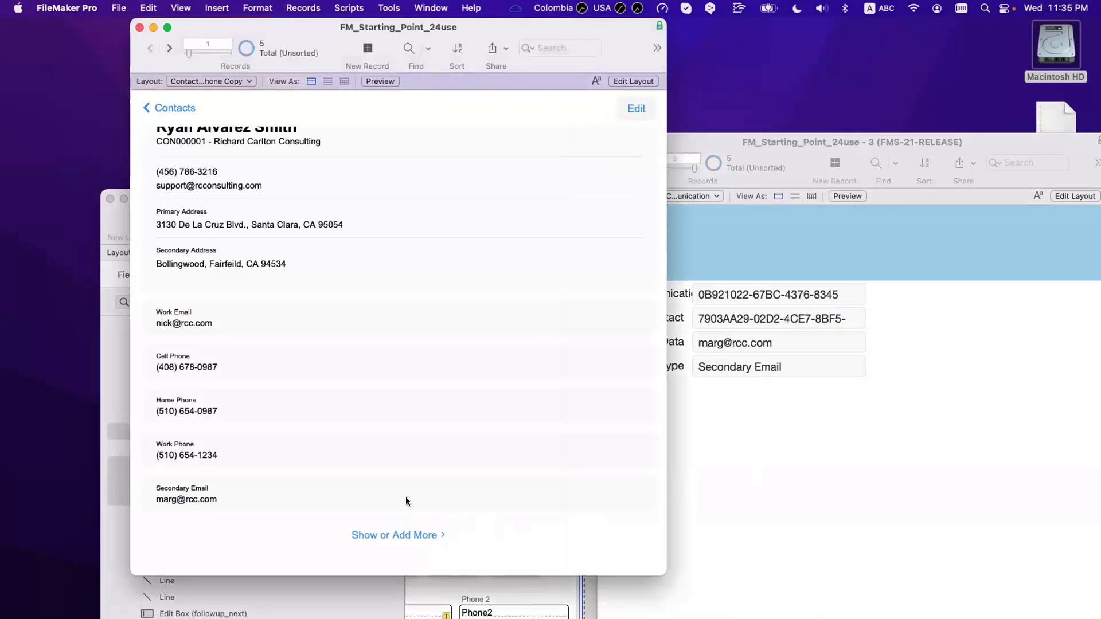
pyautogui.scroll(-2, 406, 502)
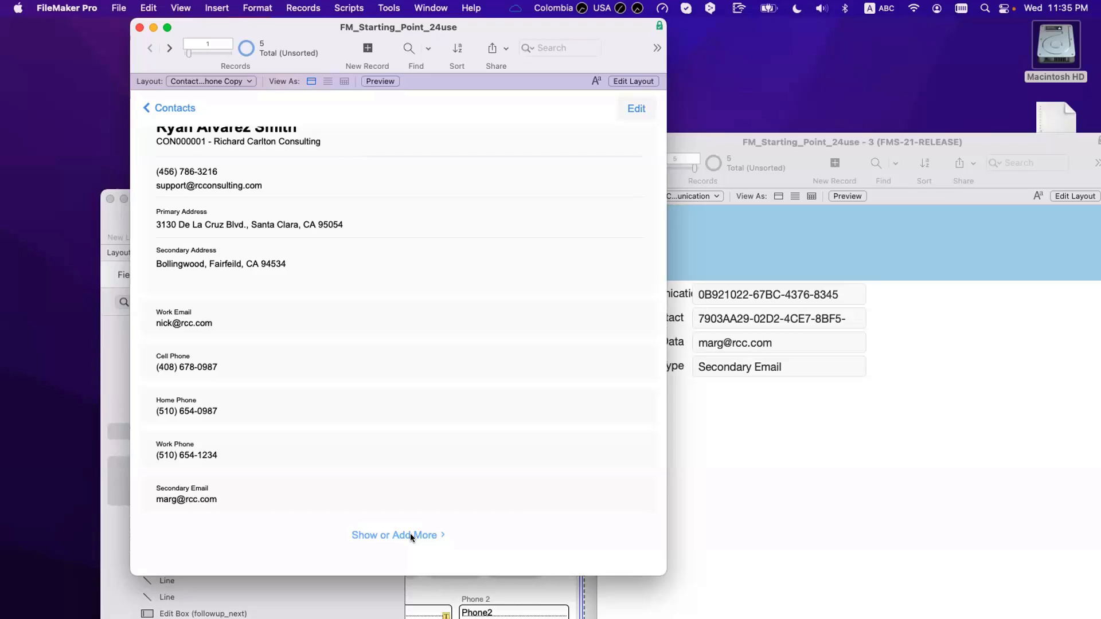
pyautogui.scroll(1, 427, 522)
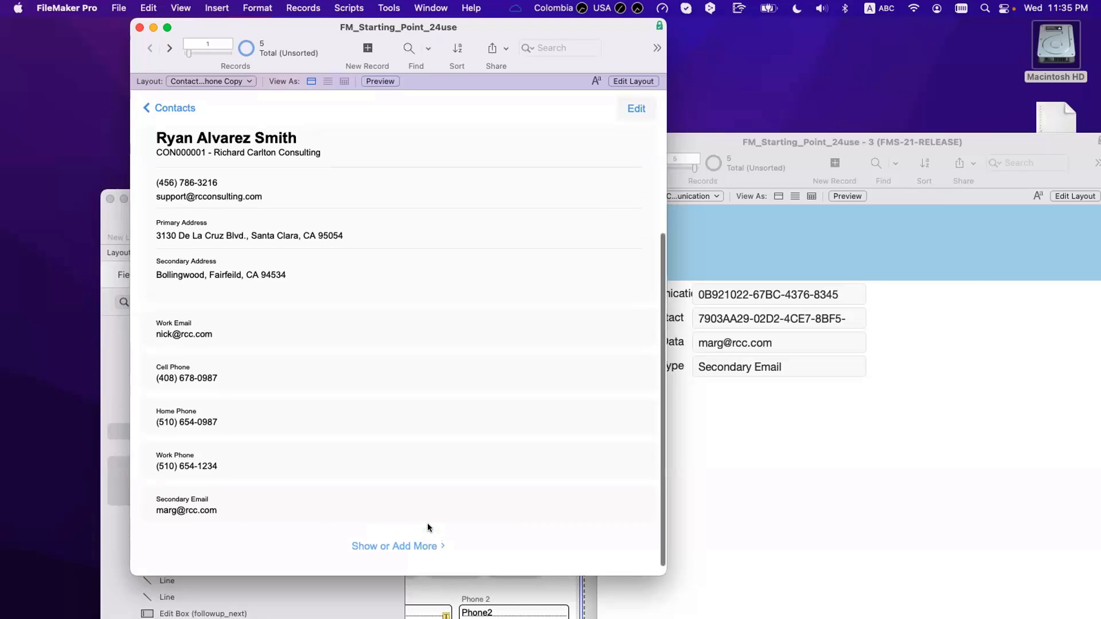
pyautogui.scroll(-1, 425, 523)
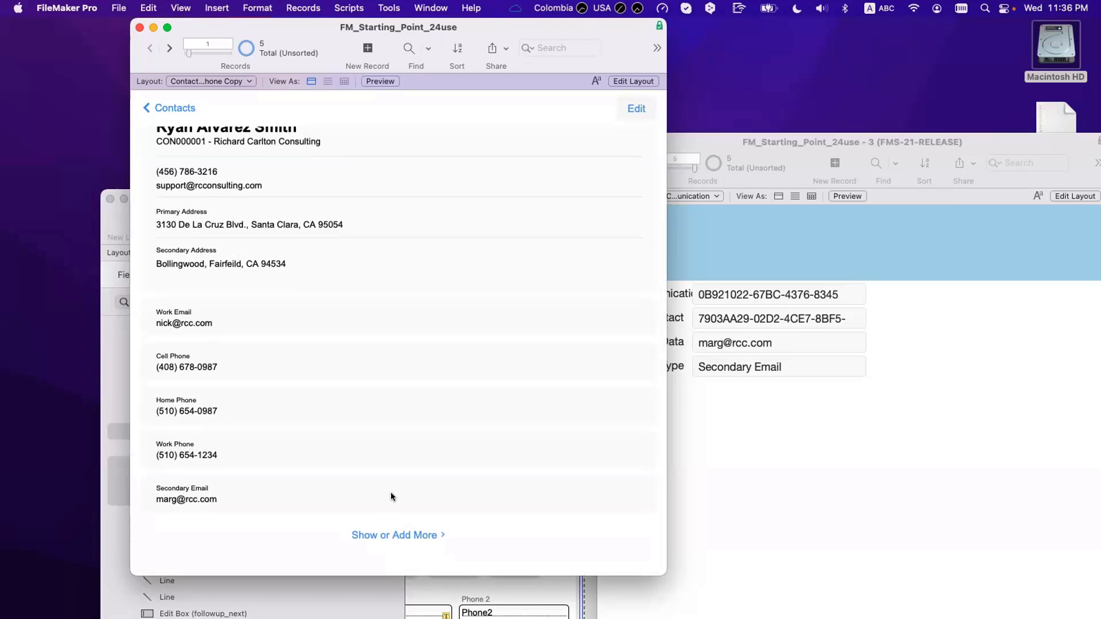
pyautogui.scroll(2, 366, 498)
# Step: Copy the Secondary Email record's _IDf Contact value, then clear it and commit the record
pyautogui.click(795, 338)
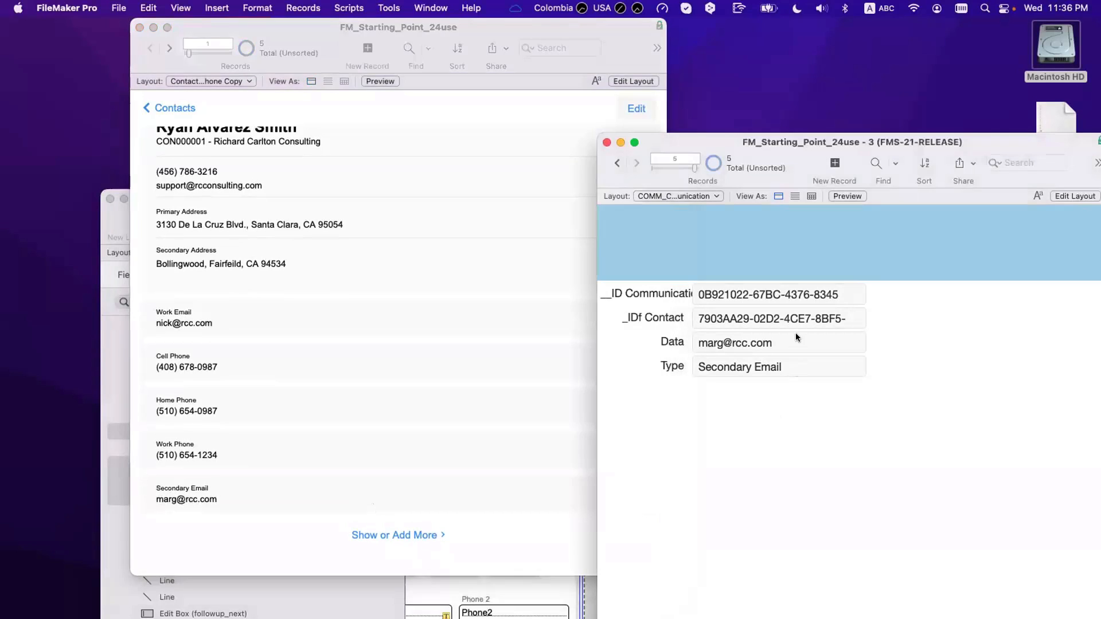
pyautogui.click(739, 318)
pyautogui.press('super+a')
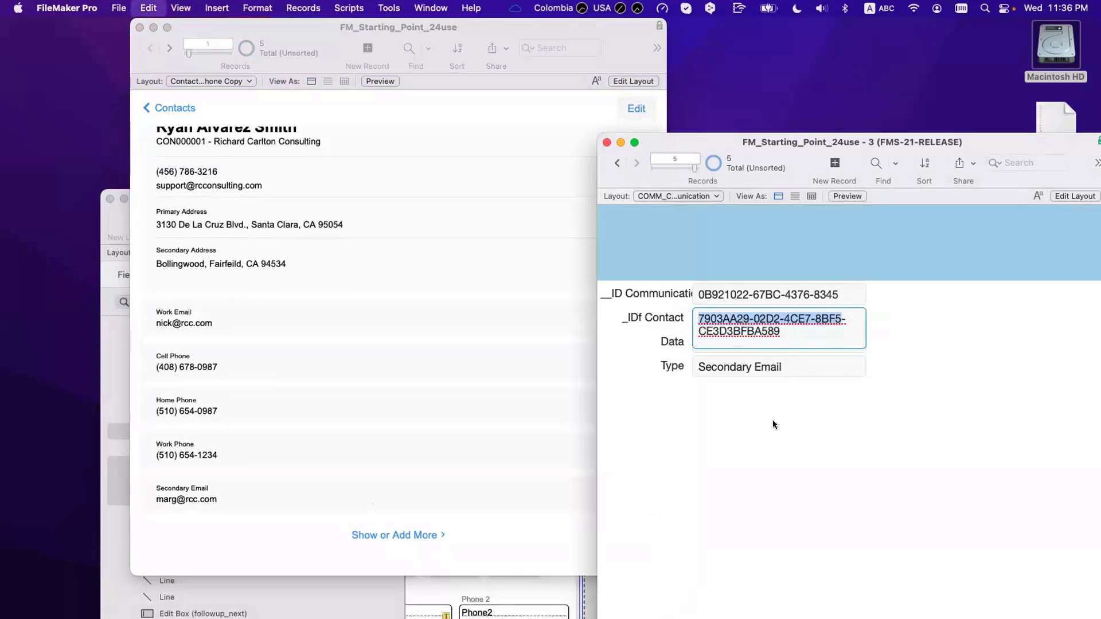
pyautogui.press('BackSpace')
pyautogui.press('super+z')
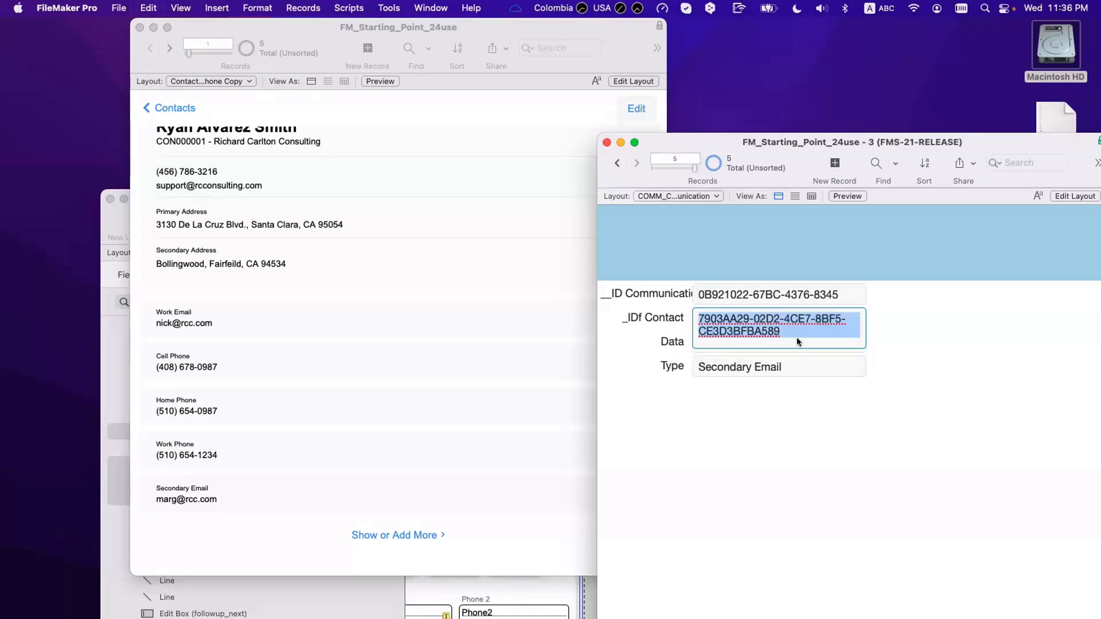
pyautogui.press('BackSpace')
pyautogui.press('Return')
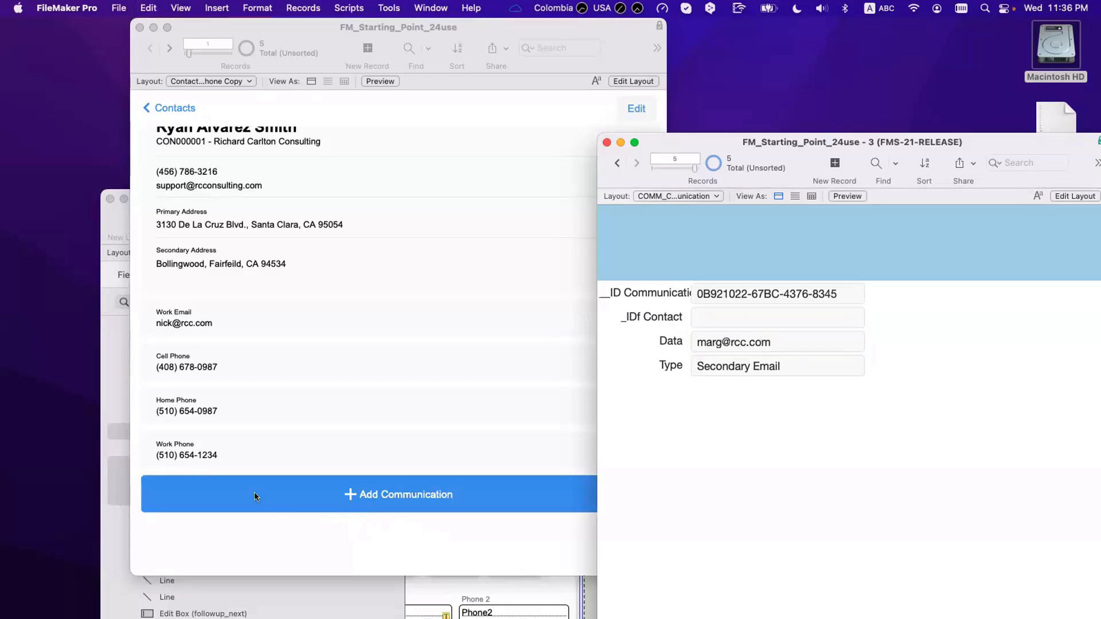
pyautogui.click(259, 491)
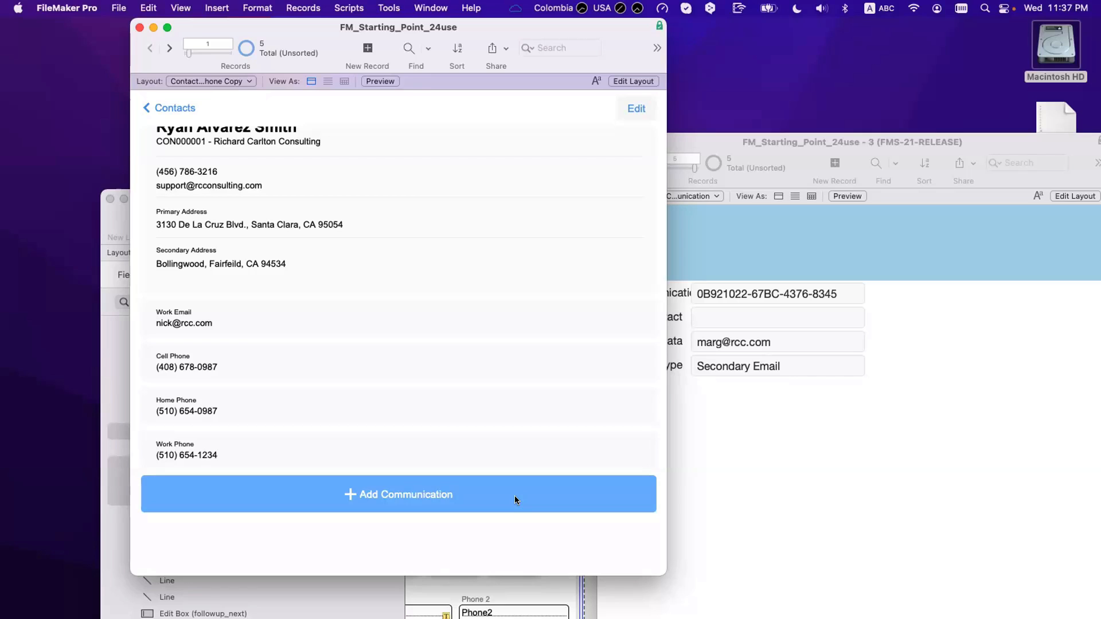
pyautogui.press('super+l')
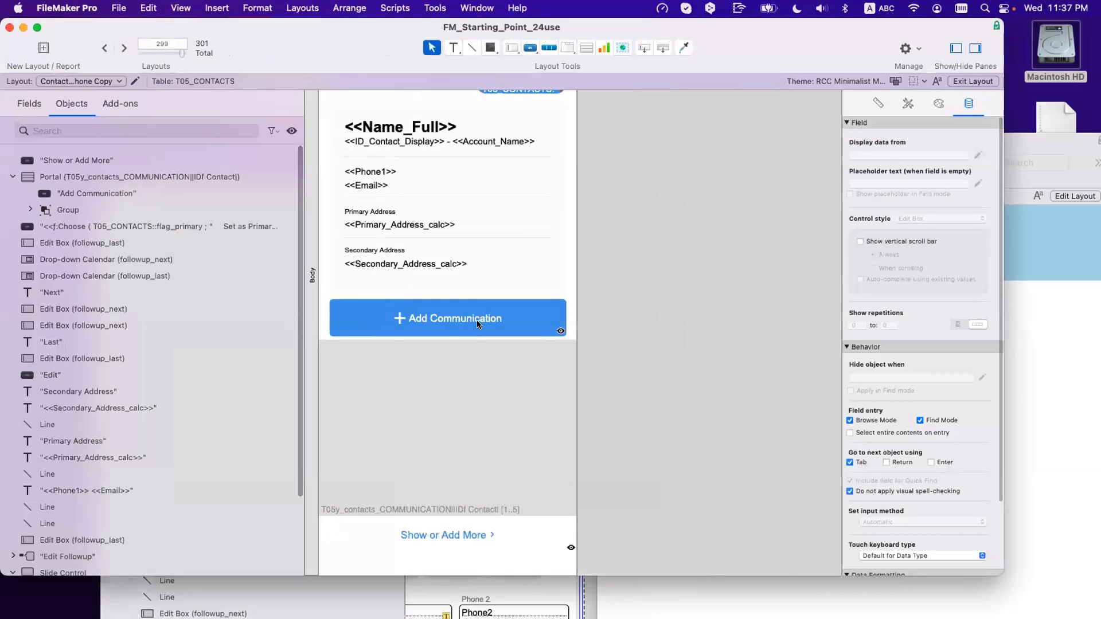
pyautogui.click(476, 321)
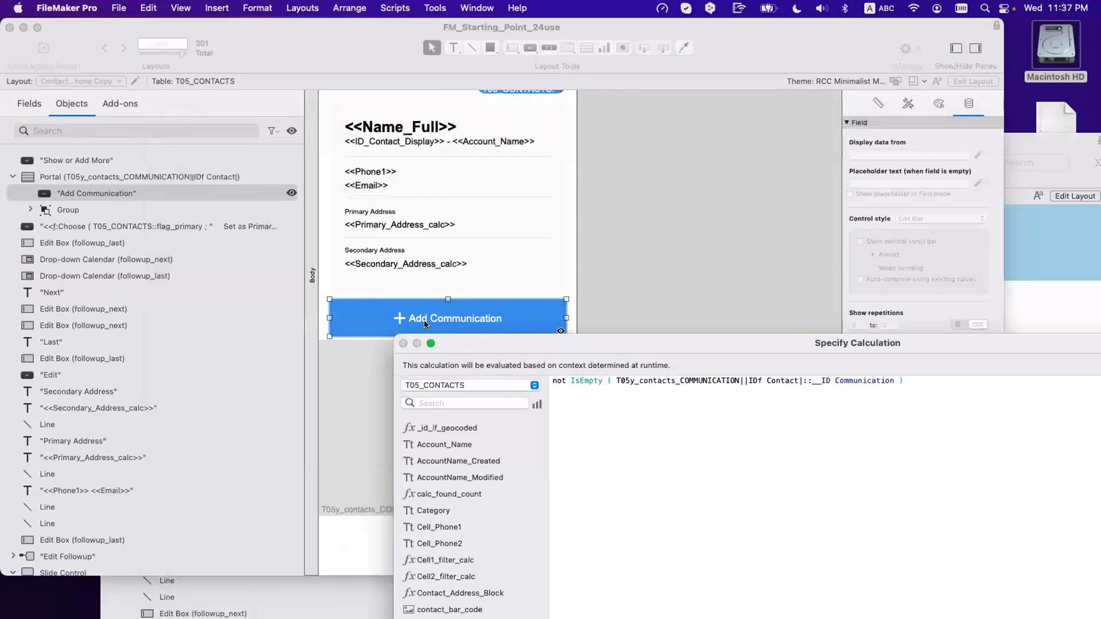
pyautogui.press('Escape')
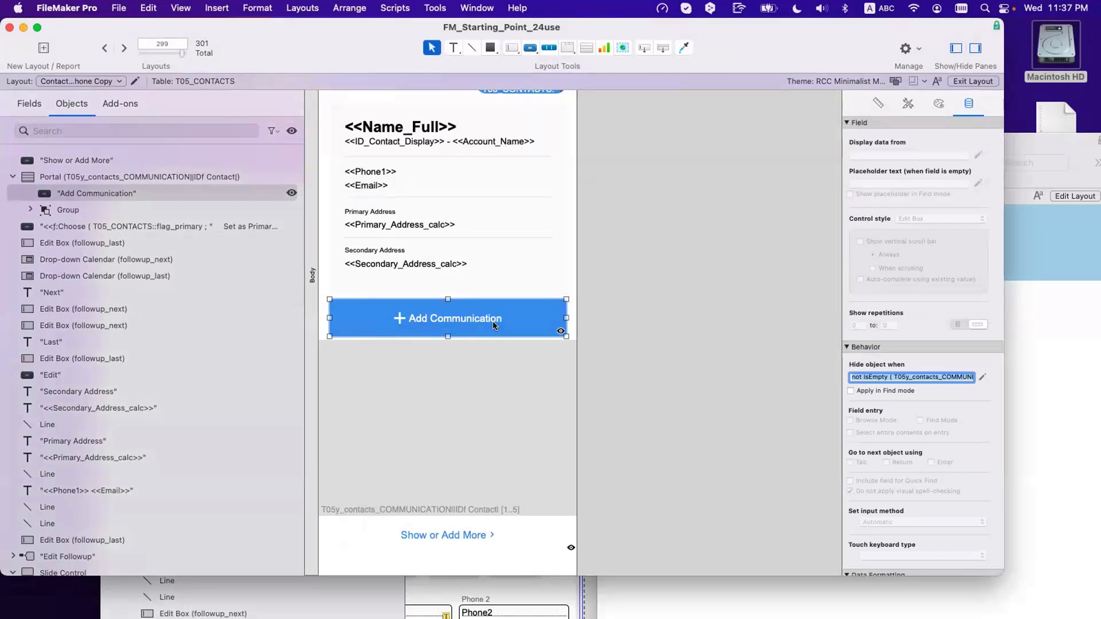
pyautogui.hscroll(2, 494, 325)
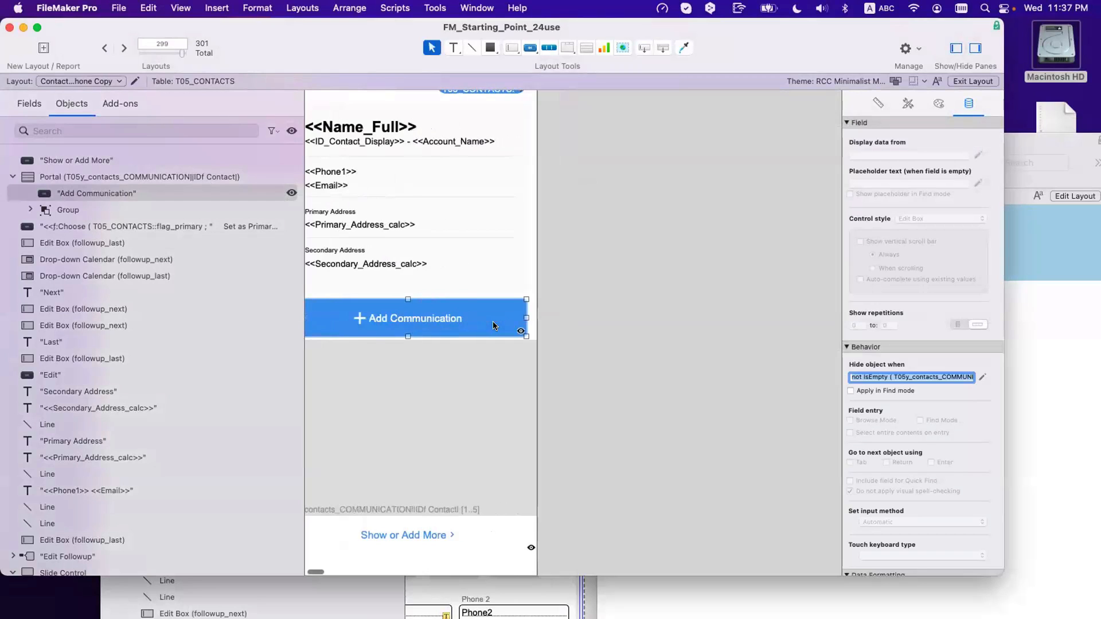
pyautogui.hscroll(-2, 497, 325)
pyautogui.click(502, 324)
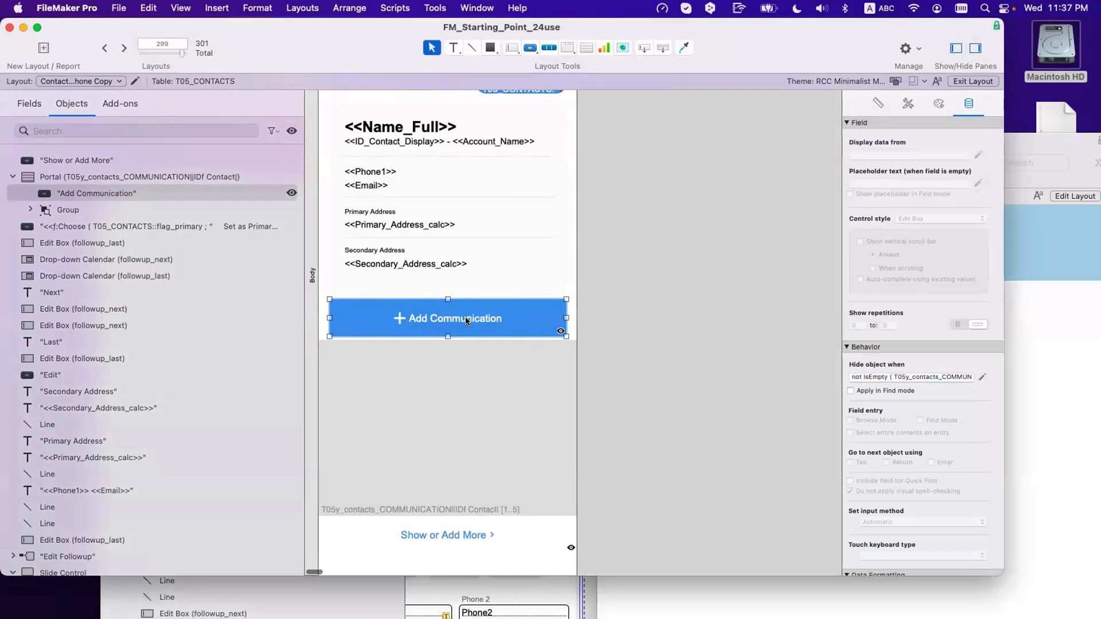
pyautogui.click(446, 440)
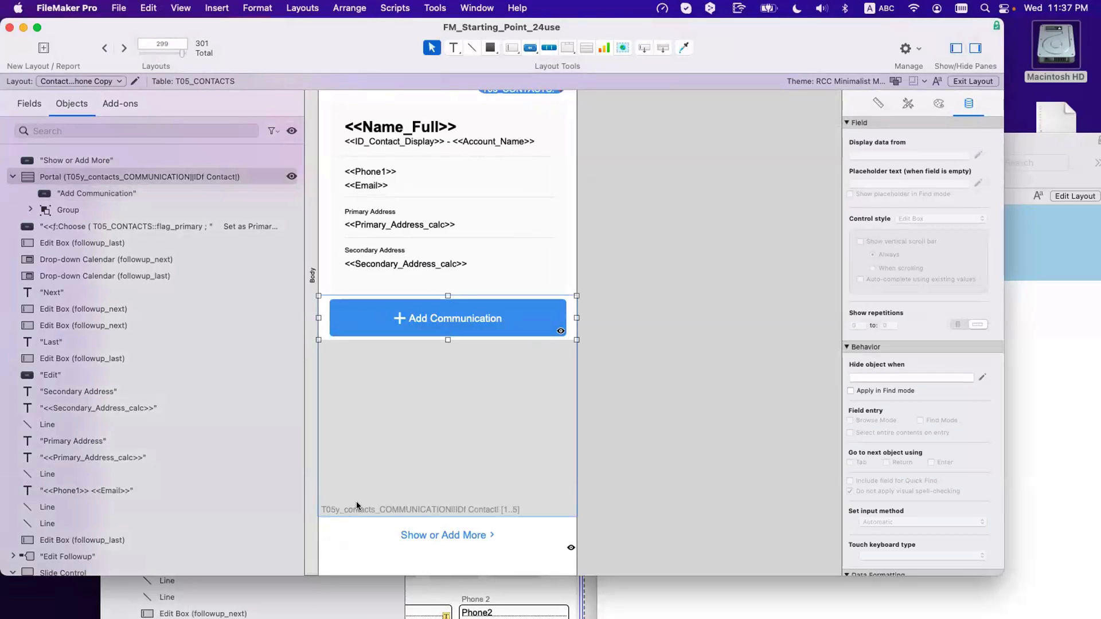
pyautogui.scroll(-1, 356, 501)
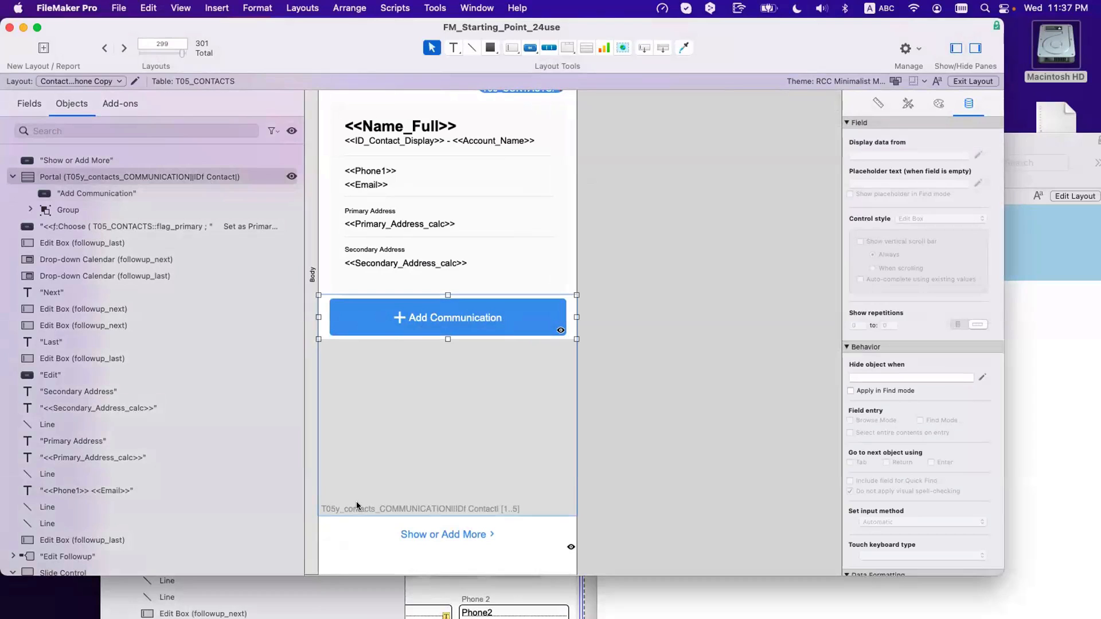
pyautogui.click(461, 309)
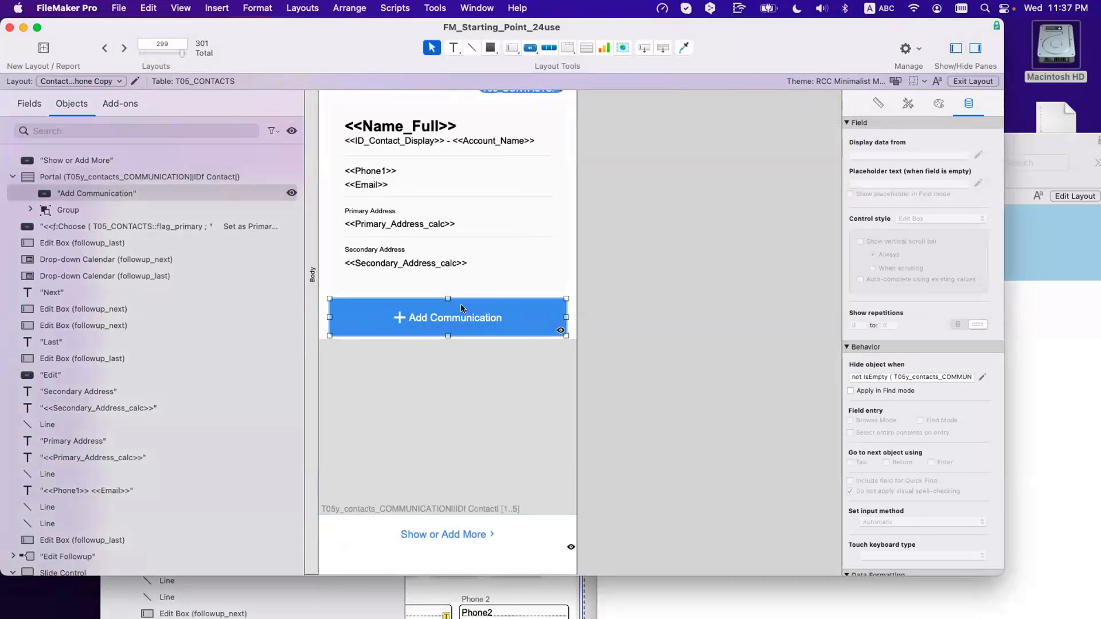
pyautogui.press('super+b')
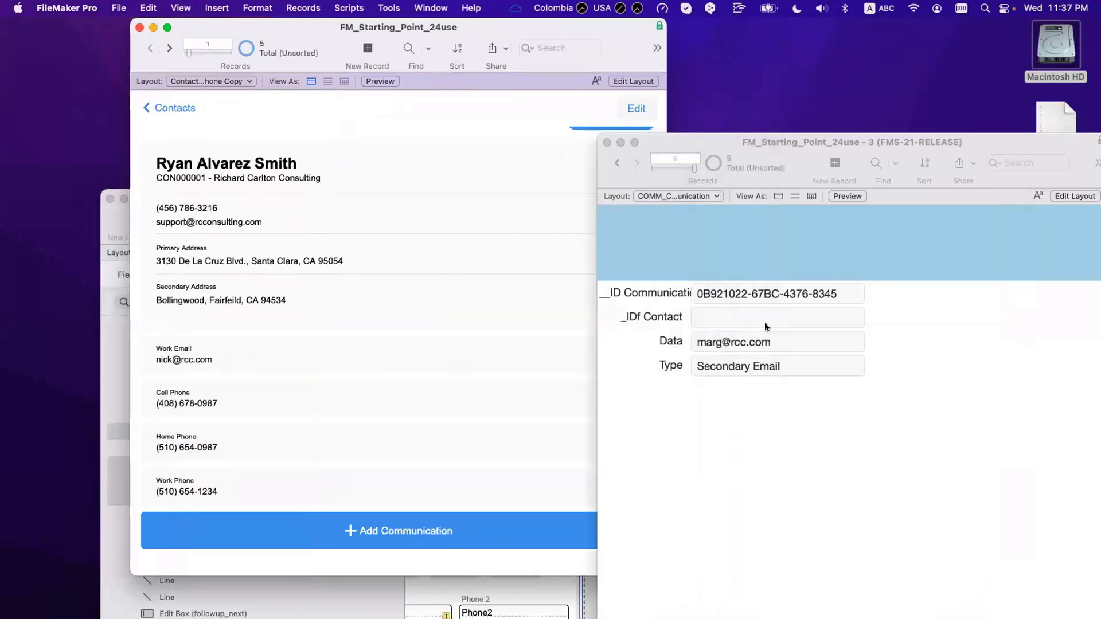
# Step: Clear the _IDf Contact value from the Work Phone and Home Phone records, committing each
pyautogui.click(765, 328)
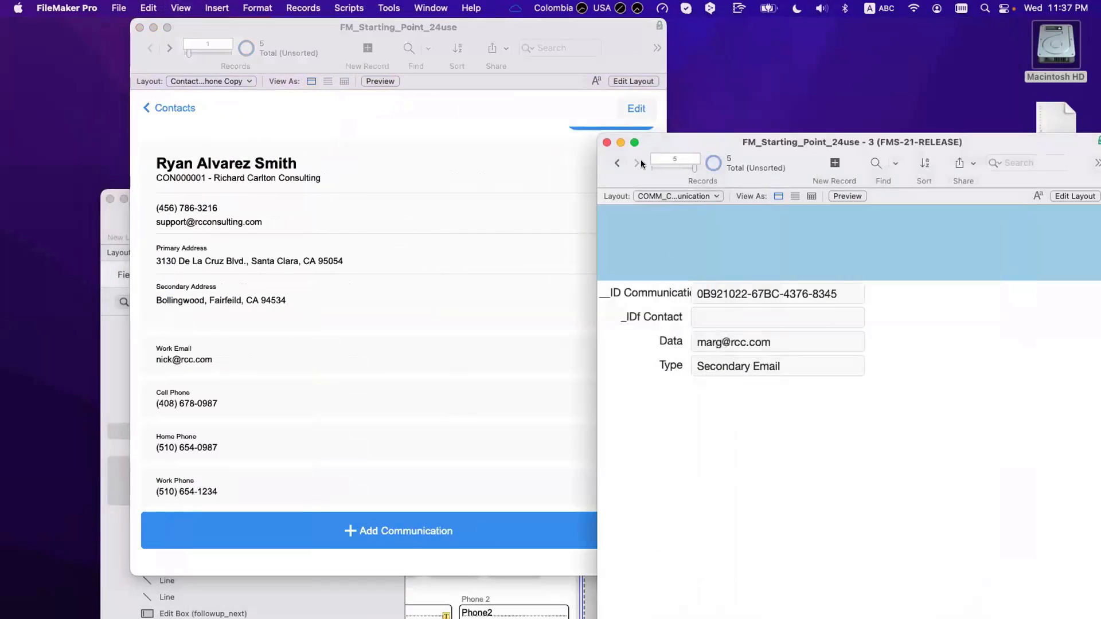
pyautogui.click(617, 163)
pyautogui.click(774, 319)
pyautogui.press('super+a')
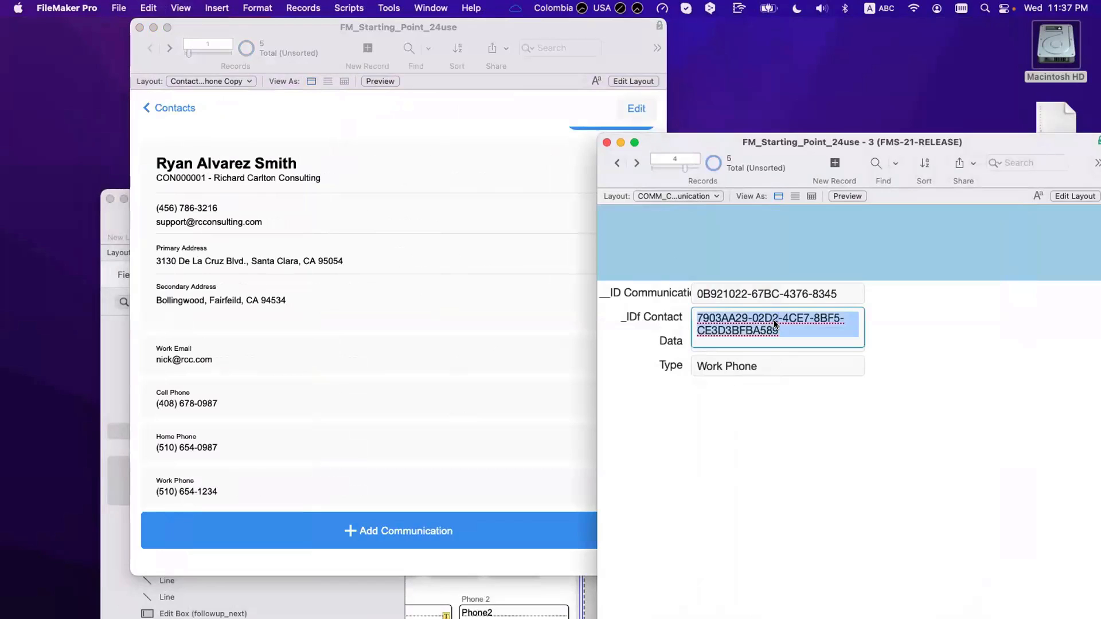
pyautogui.press('BackSpace')
pyautogui.click(845, 403)
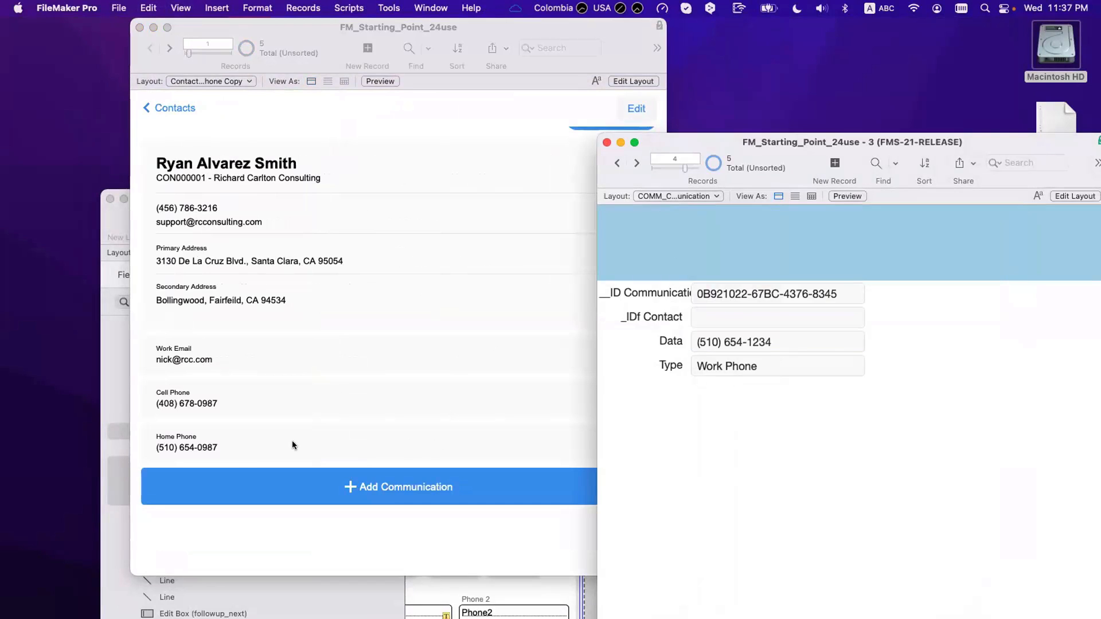
pyautogui.click(618, 163)
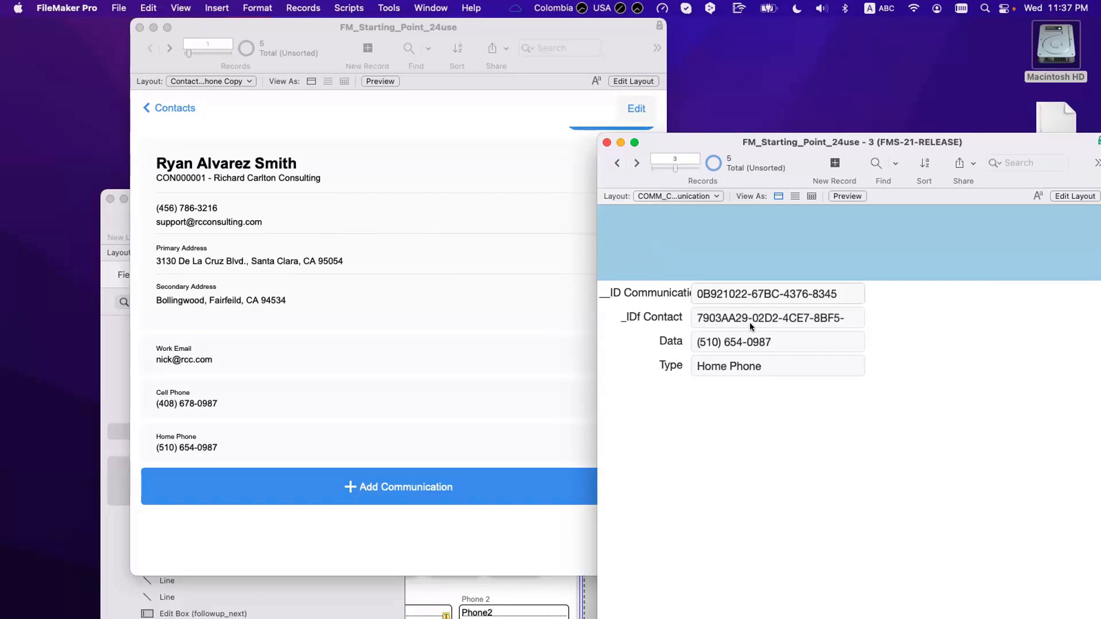
pyautogui.click(750, 324)
pyautogui.press('super+a')
pyautogui.press('BackSpace')
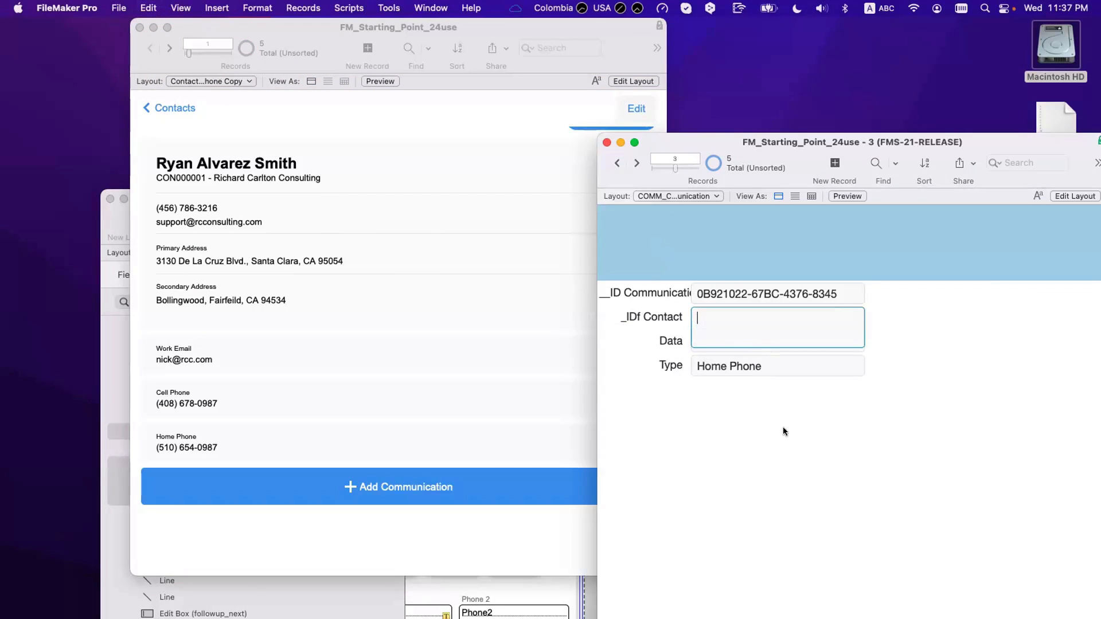
pyautogui.click(783, 427)
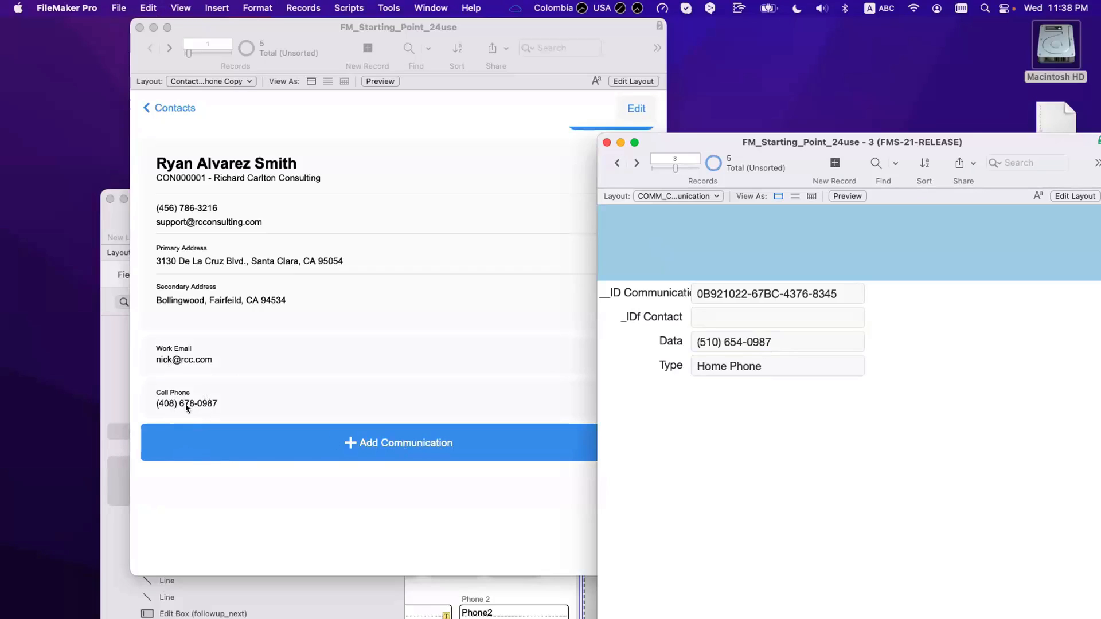
# Step: Paste the copied contact UUID back into the Home Phone, Work Phone and Secondary Email records
pyautogui.click(710, 327)
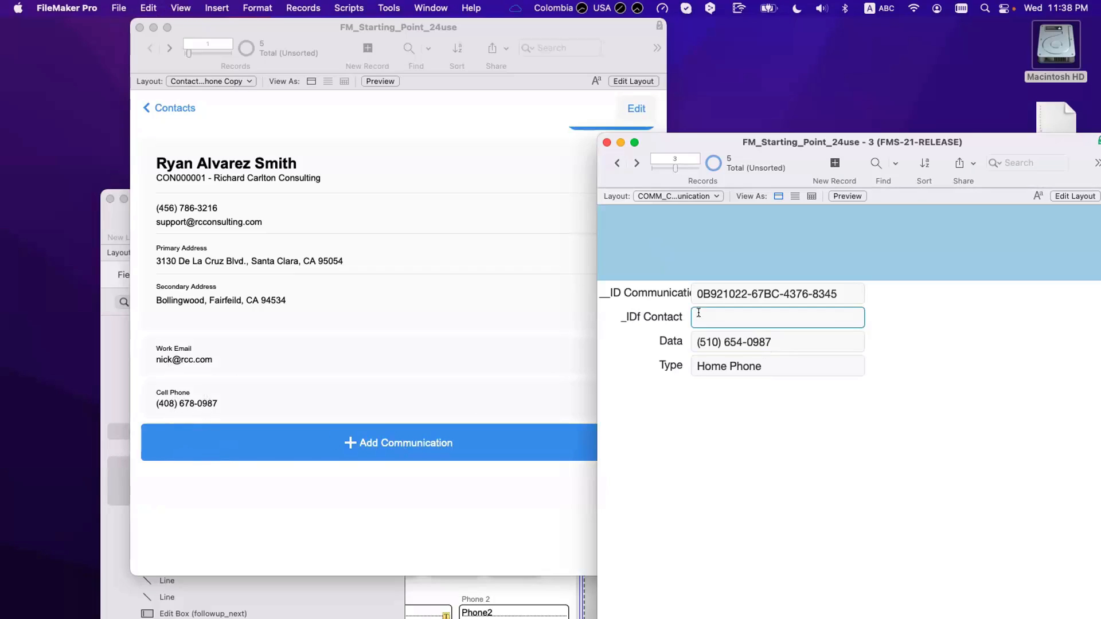
pyautogui.write('7602AA09-0D2D-4C67-8BF5-CE3D2BFA9A88')
pyautogui.click(636, 163)
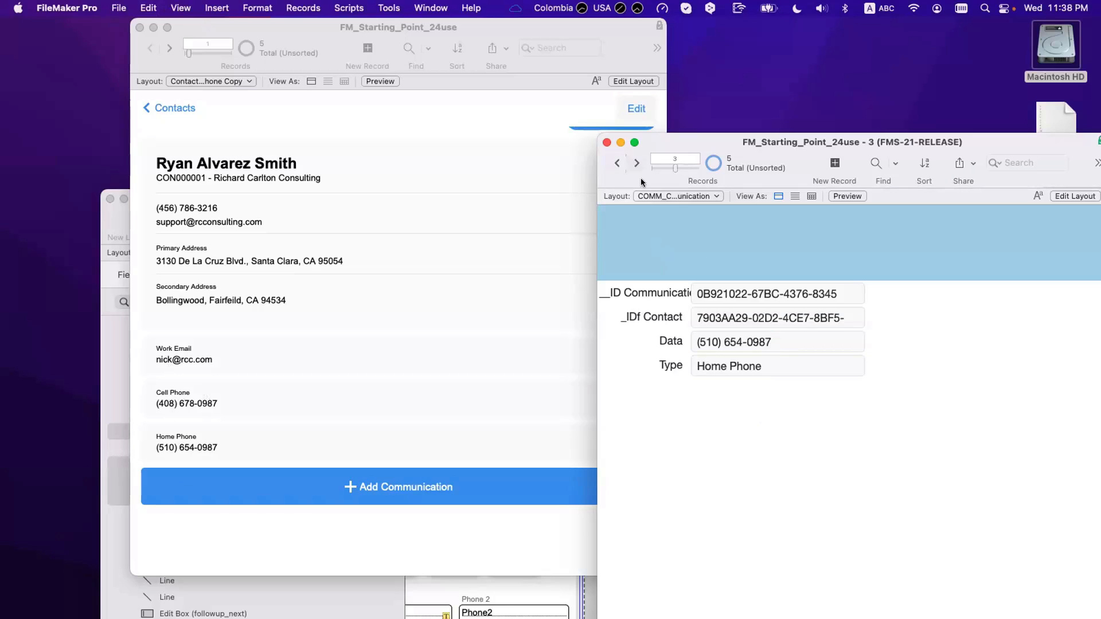
pyautogui.click(736, 318)
pyautogui.write('7903AA29-02D2-4CE7-8BF5-CE033BFBA589')
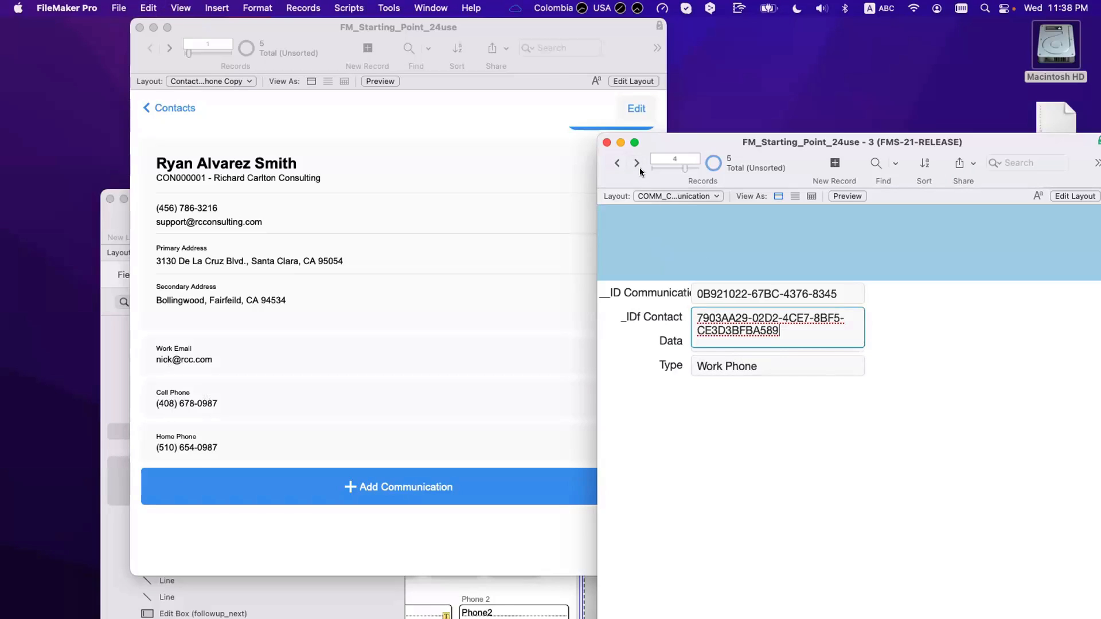
pyautogui.click(637, 165)
pyautogui.click(720, 317)
pyautogui.write('v')
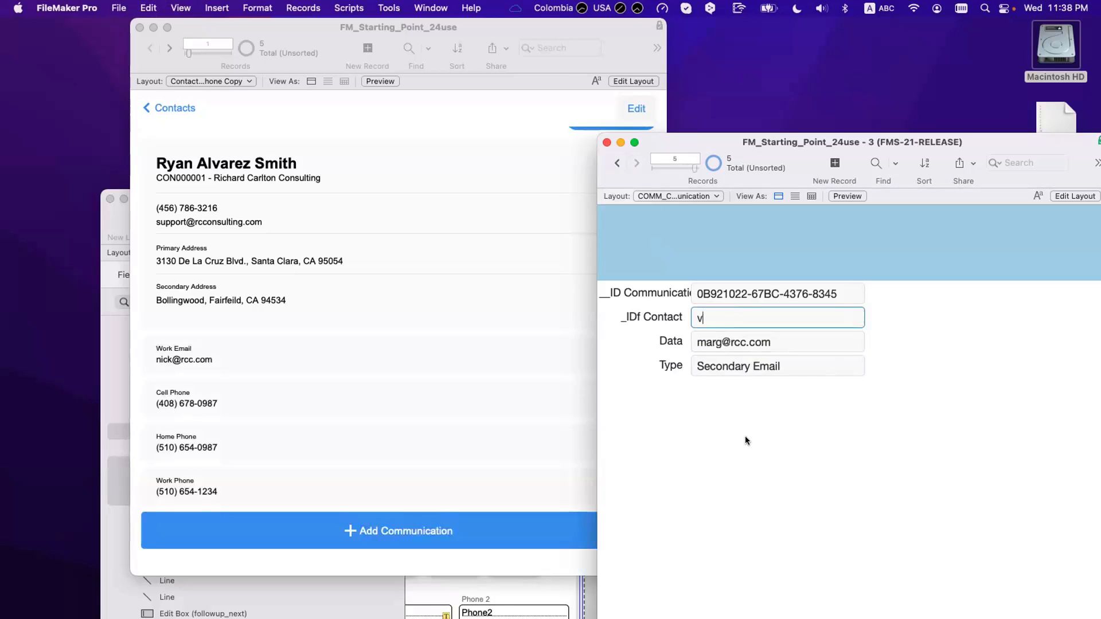
pyautogui.click(744, 437)
pyautogui.click(711, 318)
pyautogui.press('super+a')
pyautogui.press('super+v')
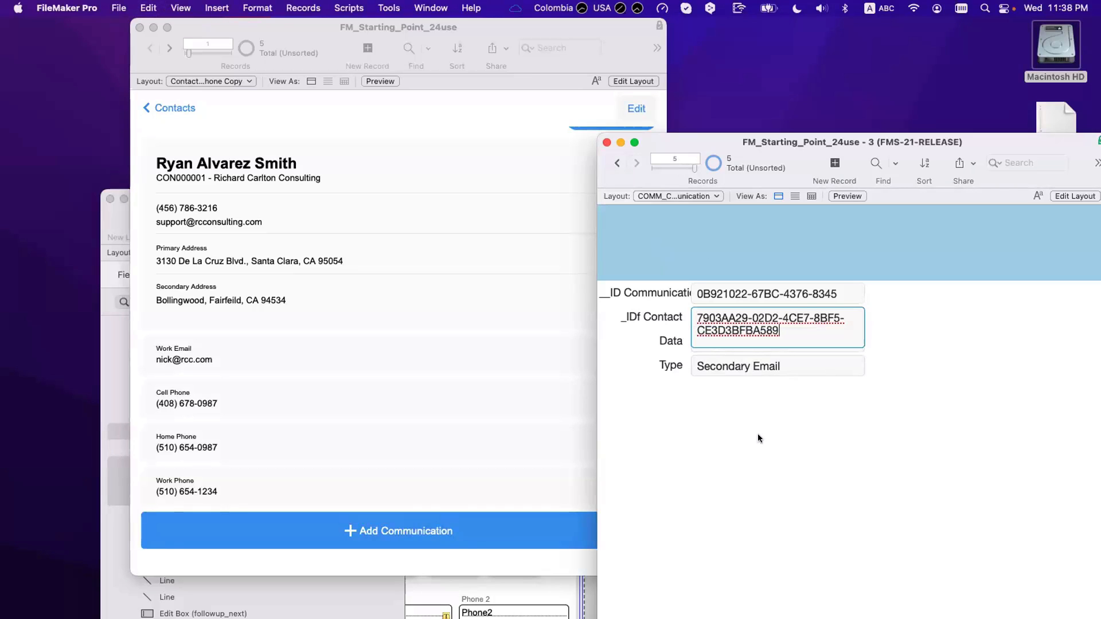
pyautogui.click(758, 433)
# Step: Drag the Communication window to the right and activate the contact card window
pyautogui.scroll(-2, 511, 431)
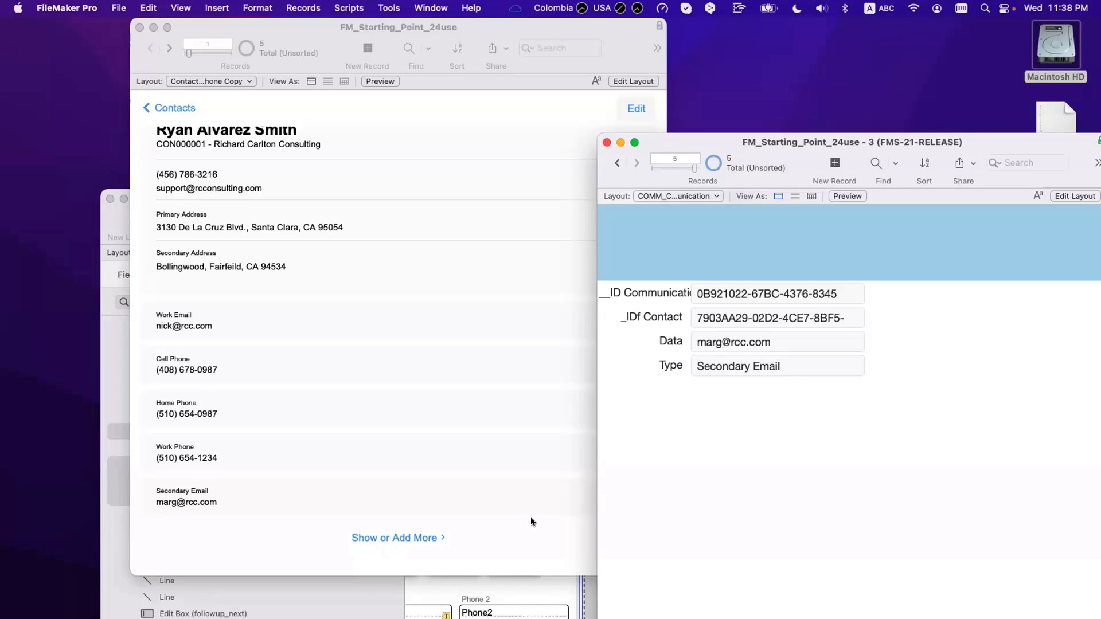
pyautogui.scroll(2, 531, 515)
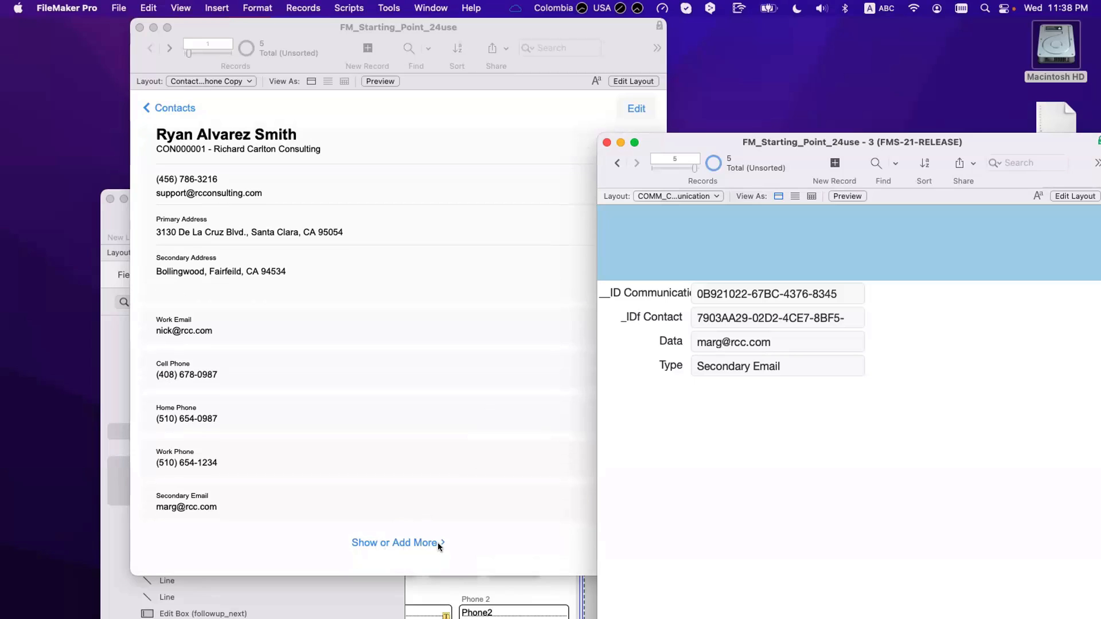
pyautogui.moveTo(682, 142); pyautogui.dragTo(804, 101)
pyautogui.click(445, 409)
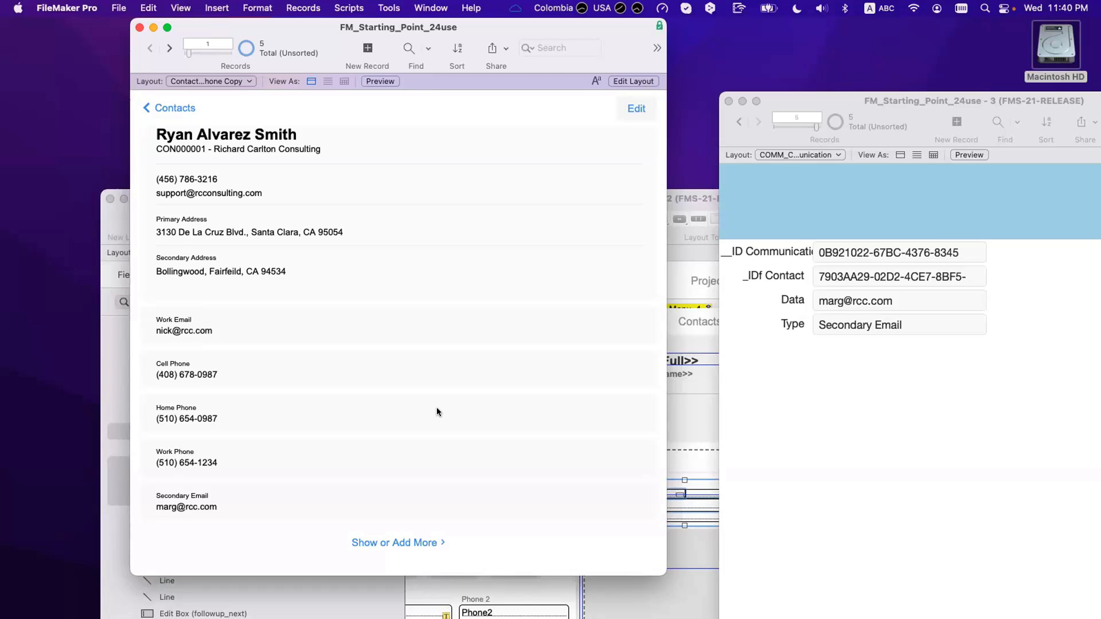
pyautogui.scroll(-1, 339, 317)
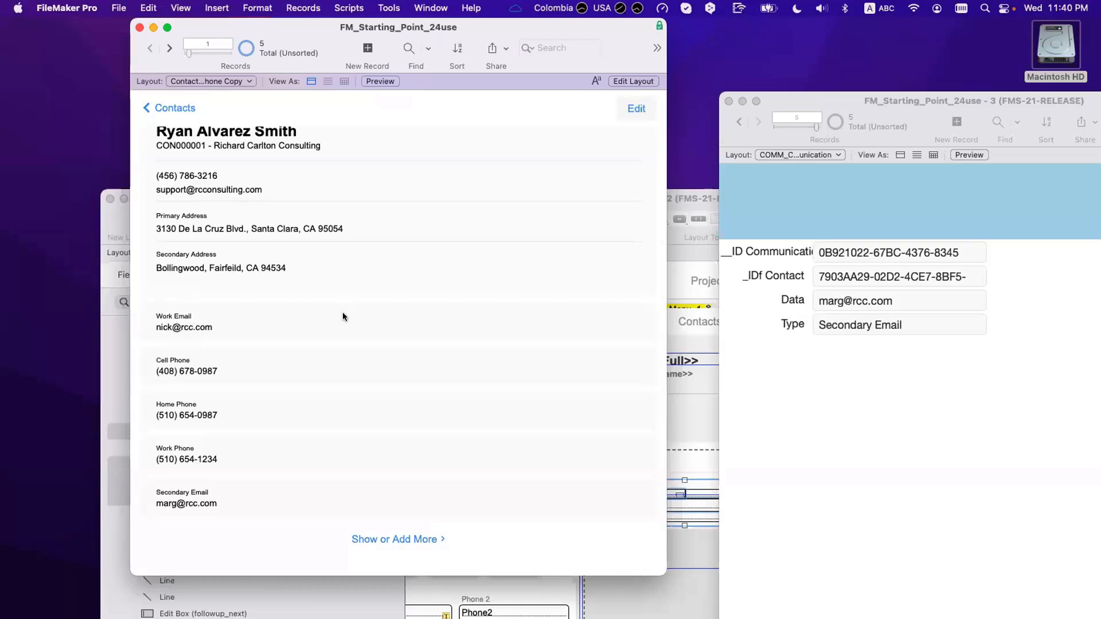
pyautogui.scroll(-2, 342, 316)
pyautogui.scroll(4, 343, 316)
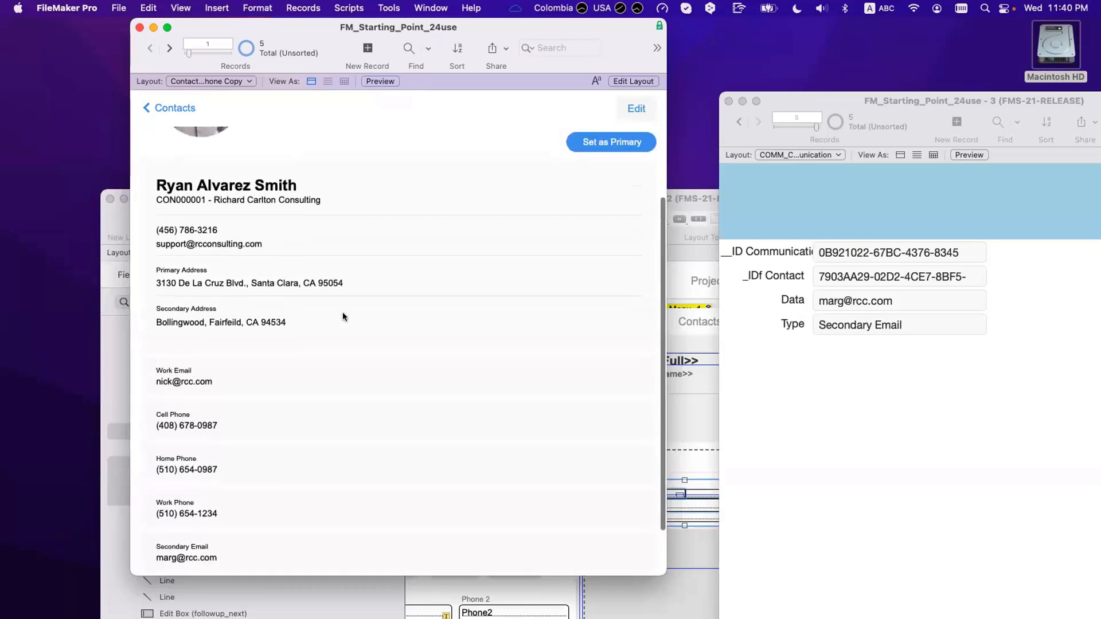
pyautogui.scroll(-2, 343, 313)
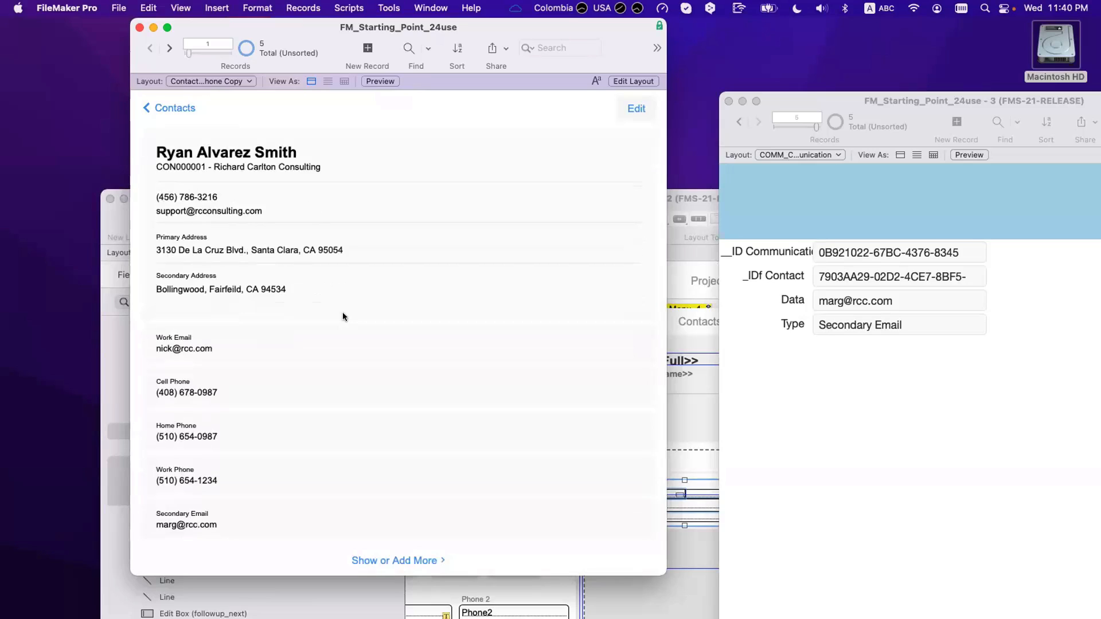
pyautogui.scroll(1, 331, 329)
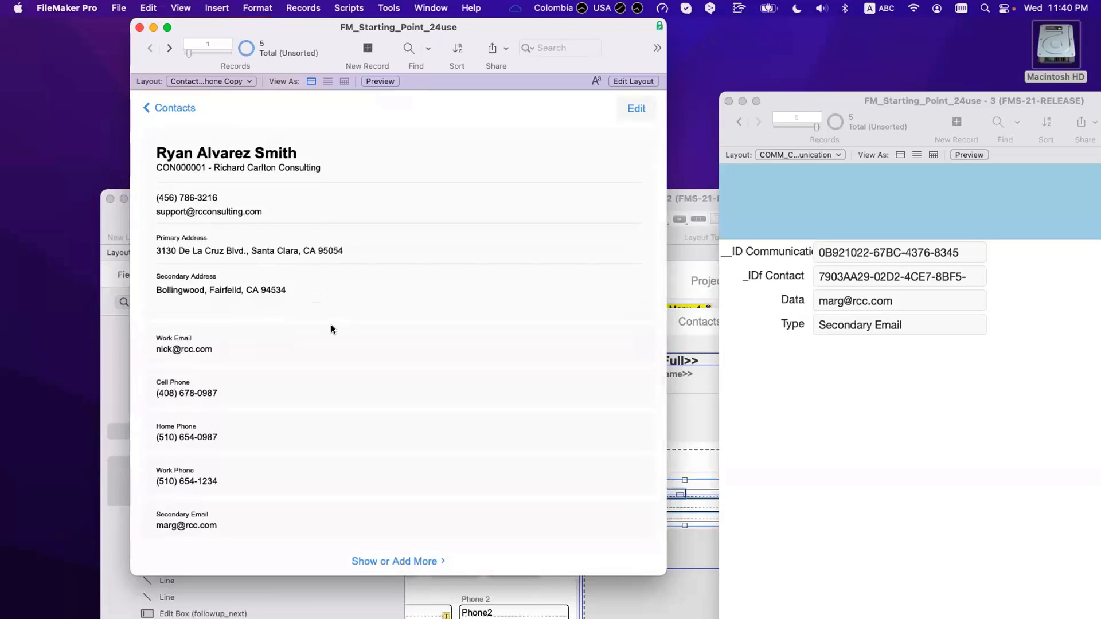
pyautogui.scroll(-1, 335, 313)
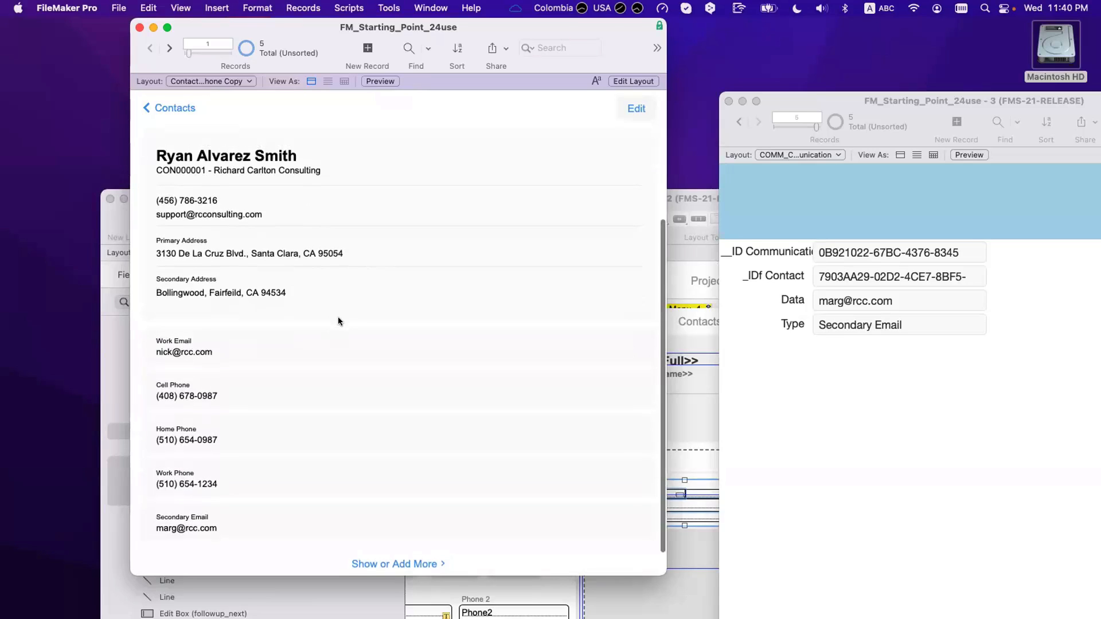
pyautogui.scroll(-2, 338, 316)
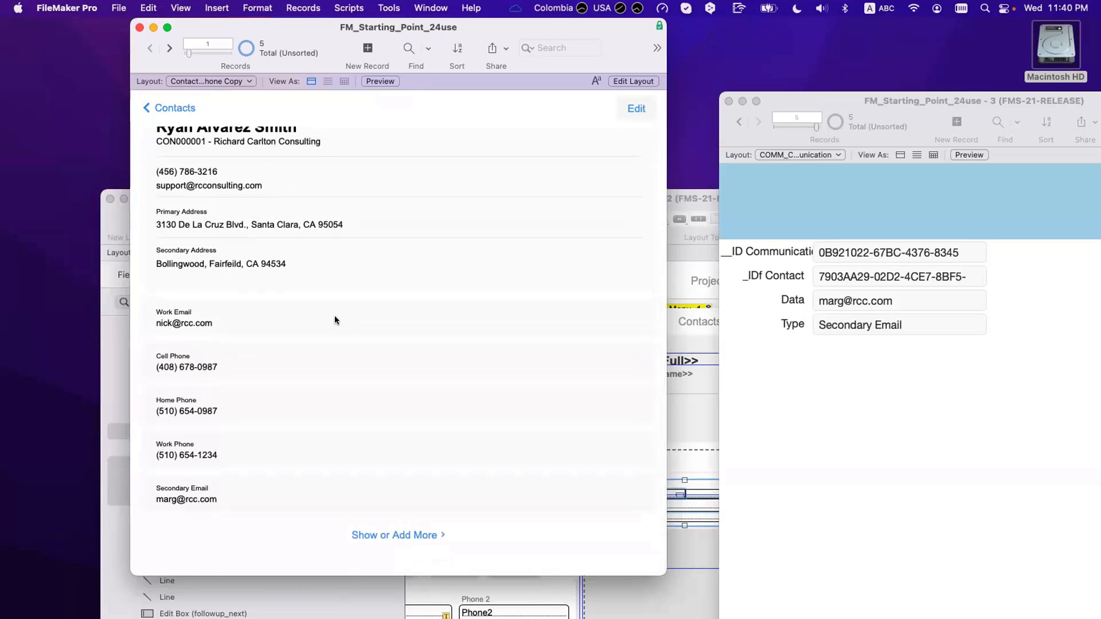
pyautogui.scroll(5, 335, 319)
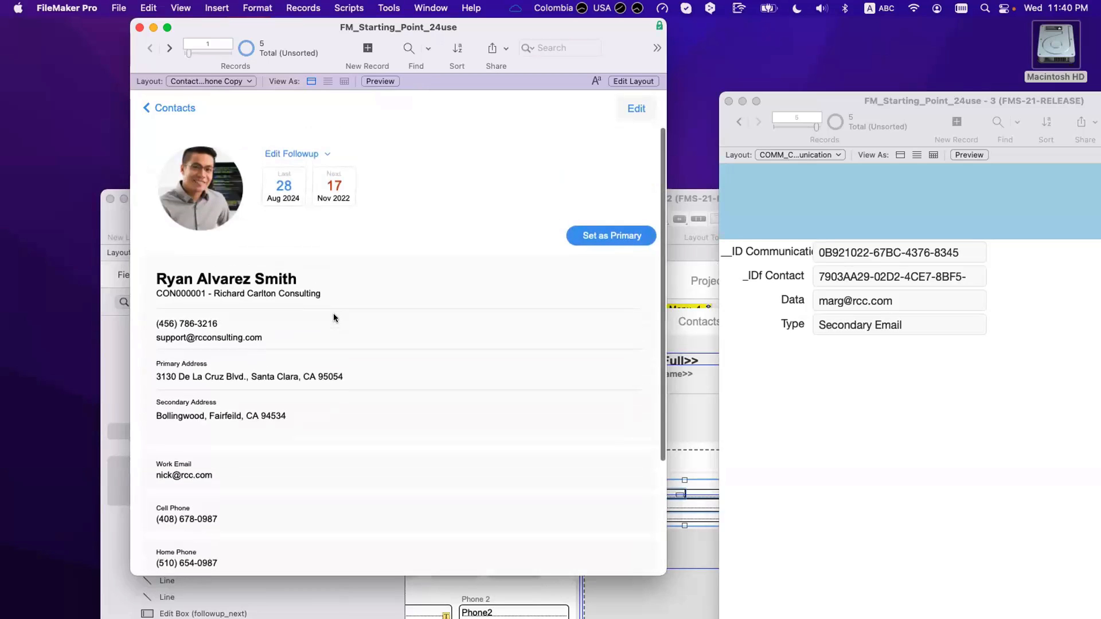
pyautogui.scroll(-5, 334, 318)
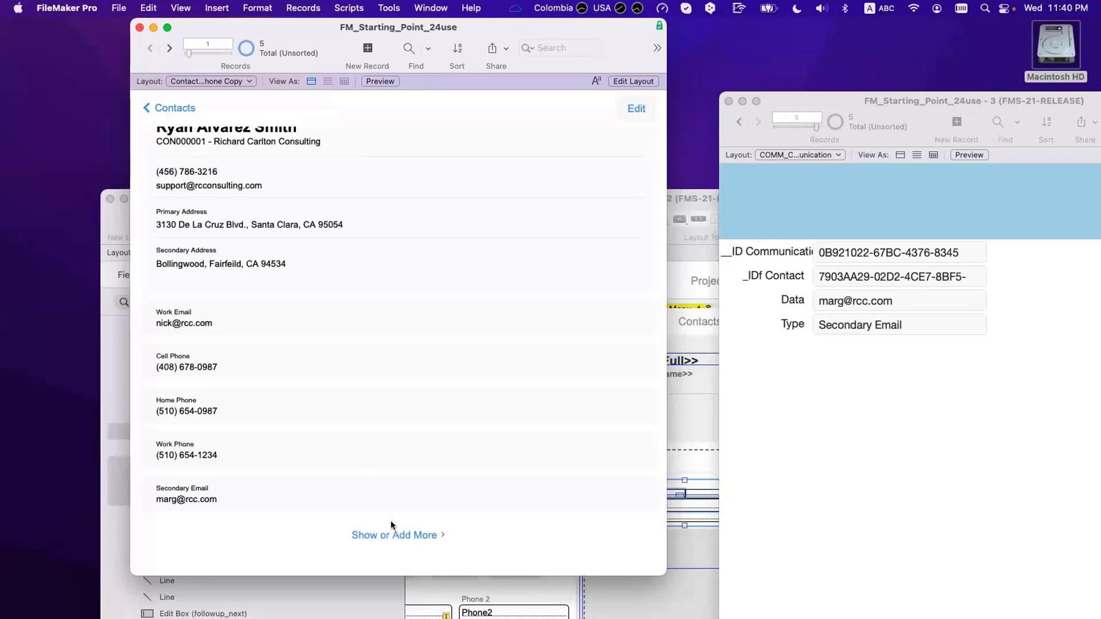
# Step: In Layout mode, select the Show or Add More button and resize it
pyautogui.press('super+l')
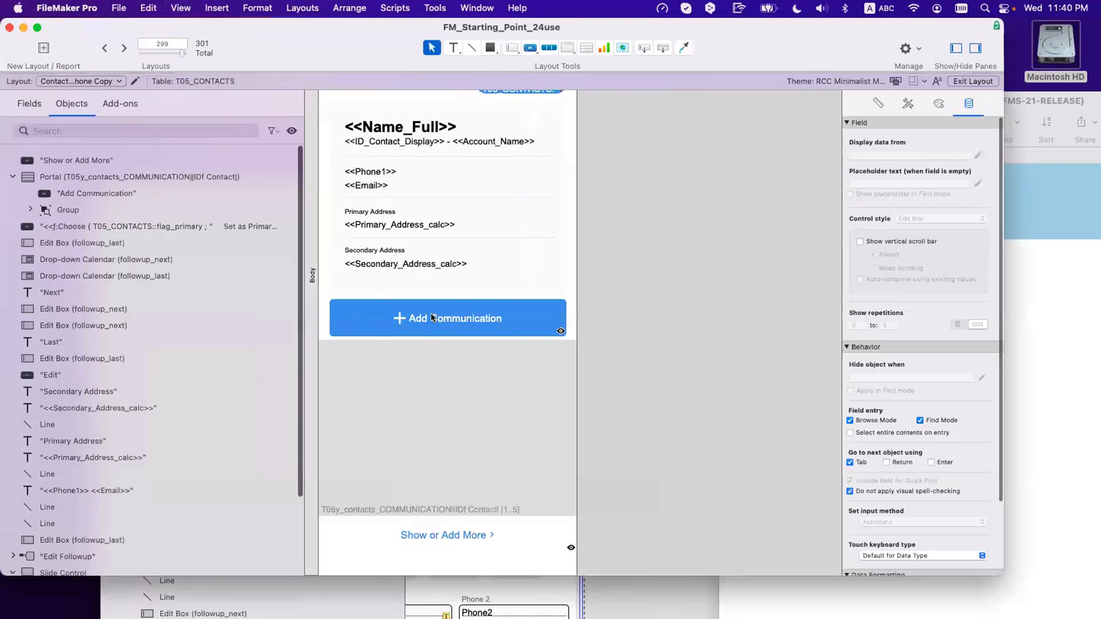
pyautogui.click(431, 317)
pyautogui.click(939, 103)
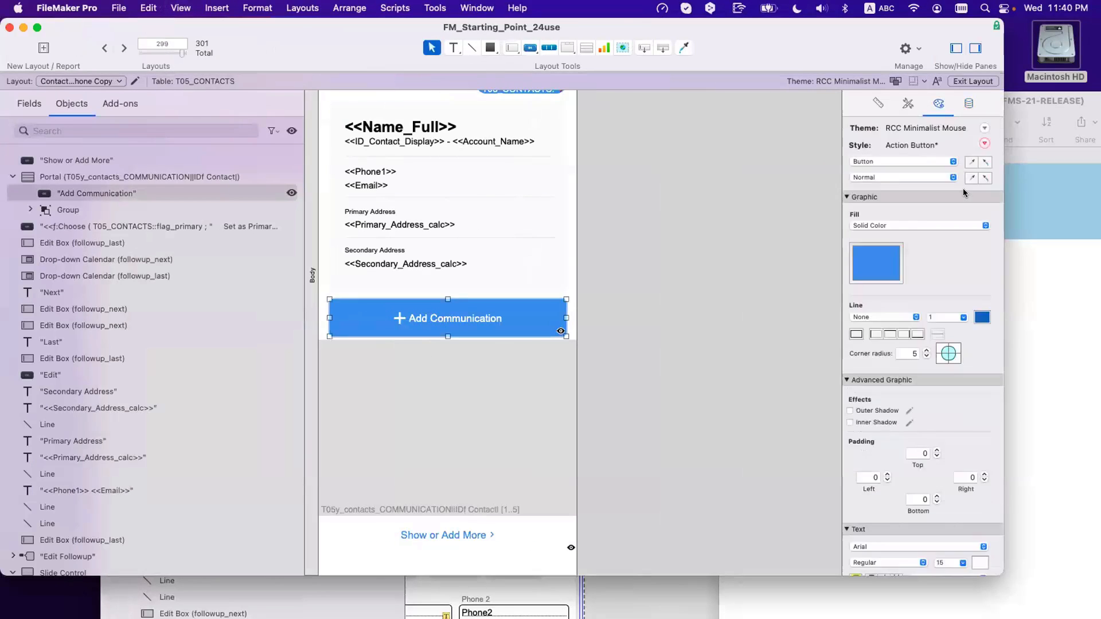
pyautogui.click(452, 536)
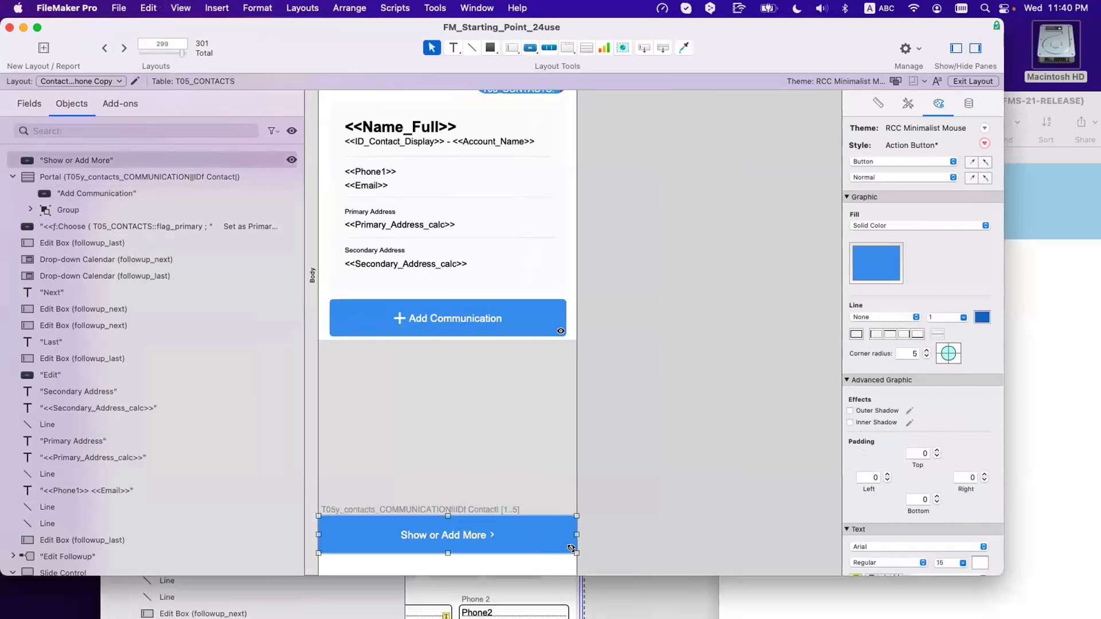
pyautogui.moveTo(574, 549); pyautogui.dragTo(458, 535)
# Step: Resize both buttons to largest width and height, align right, nudge Show or Add More down
pyautogui.keyDown('shift'); pyautogui.click(453, 315); pyautogui.keyUp('shift')
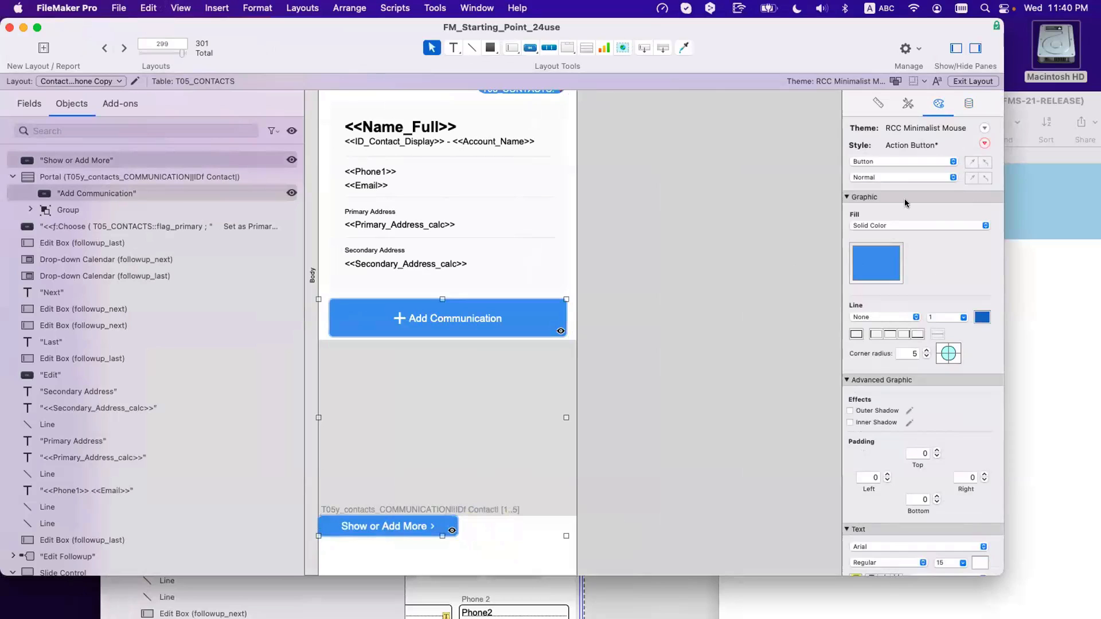
pyautogui.click(878, 103)
pyautogui.click(940, 417)
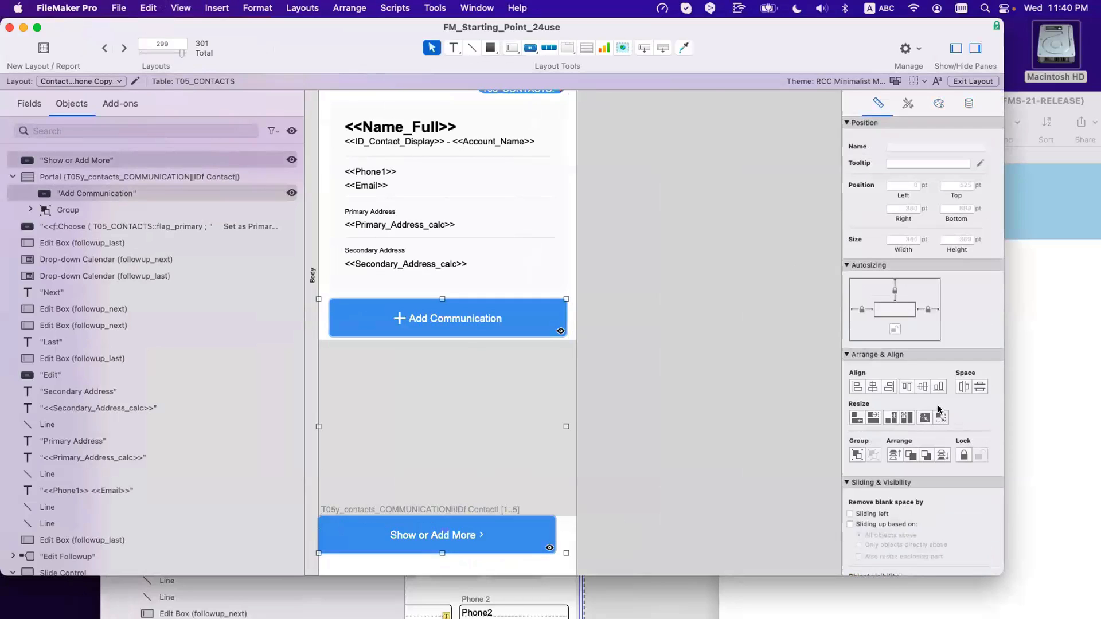
pyautogui.click(888, 388)
pyautogui.click(786, 491)
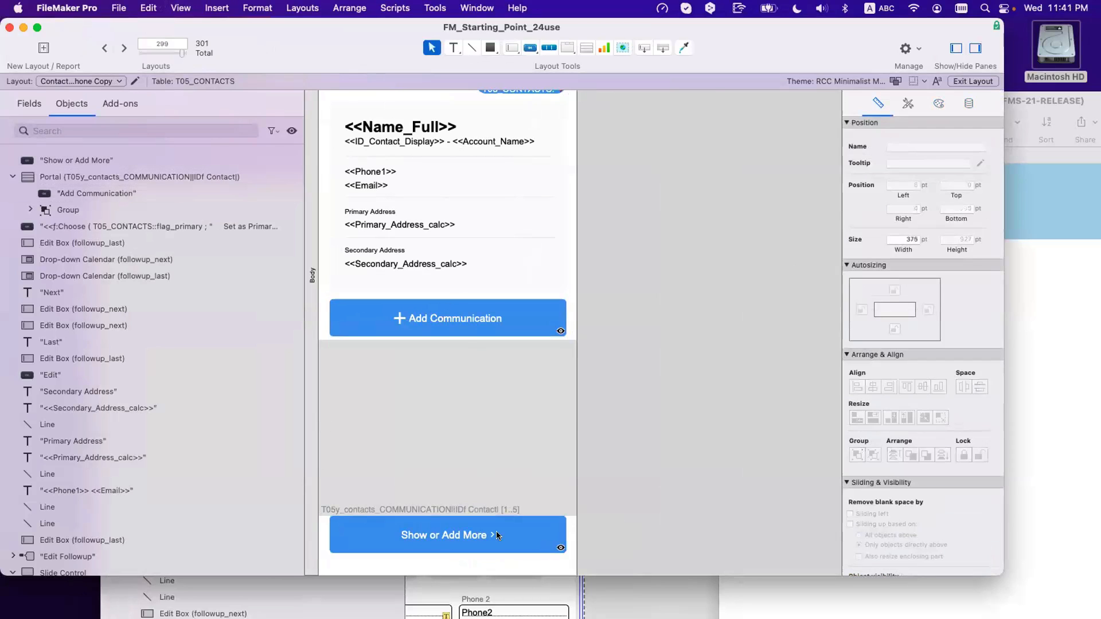
pyautogui.moveTo(497, 531); pyautogui.dragTo(496, 535)
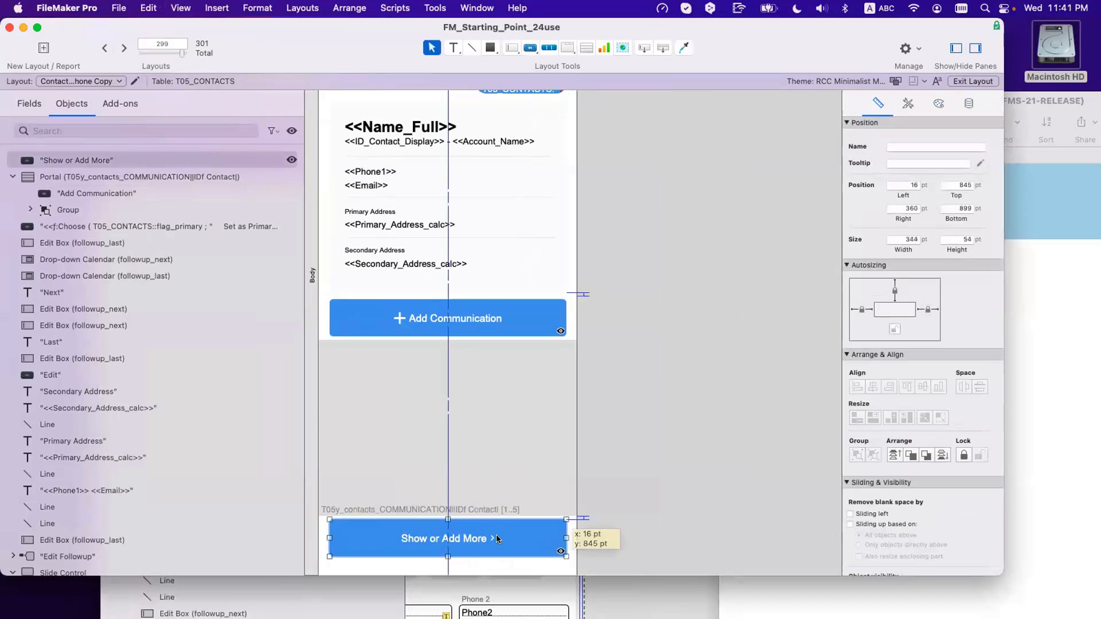
pyautogui.click(656, 491)
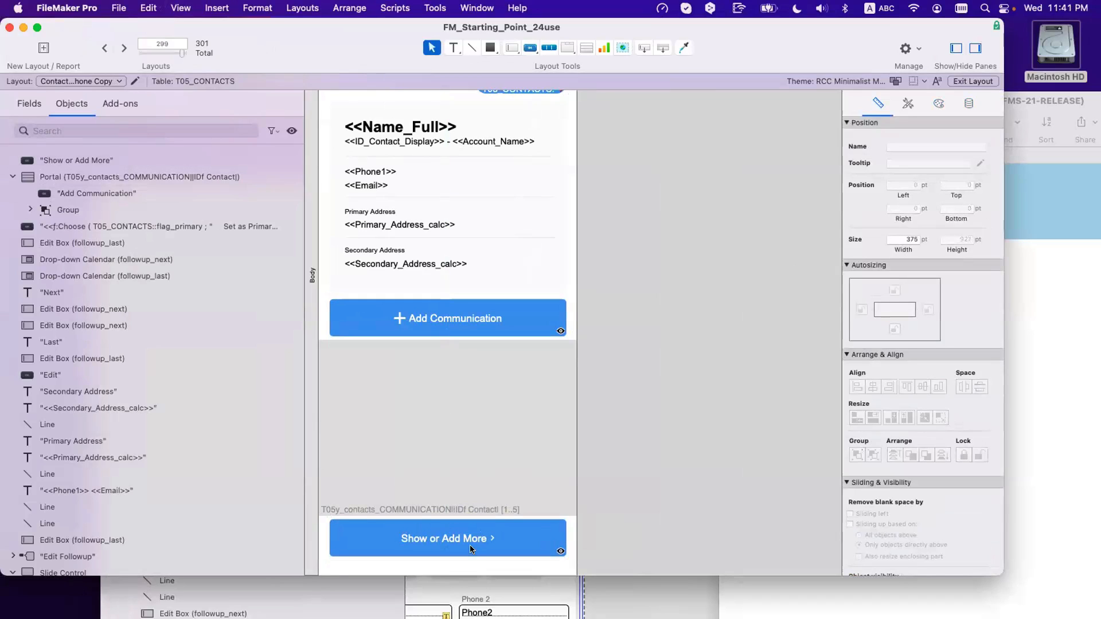
pyautogui.press('super+b')
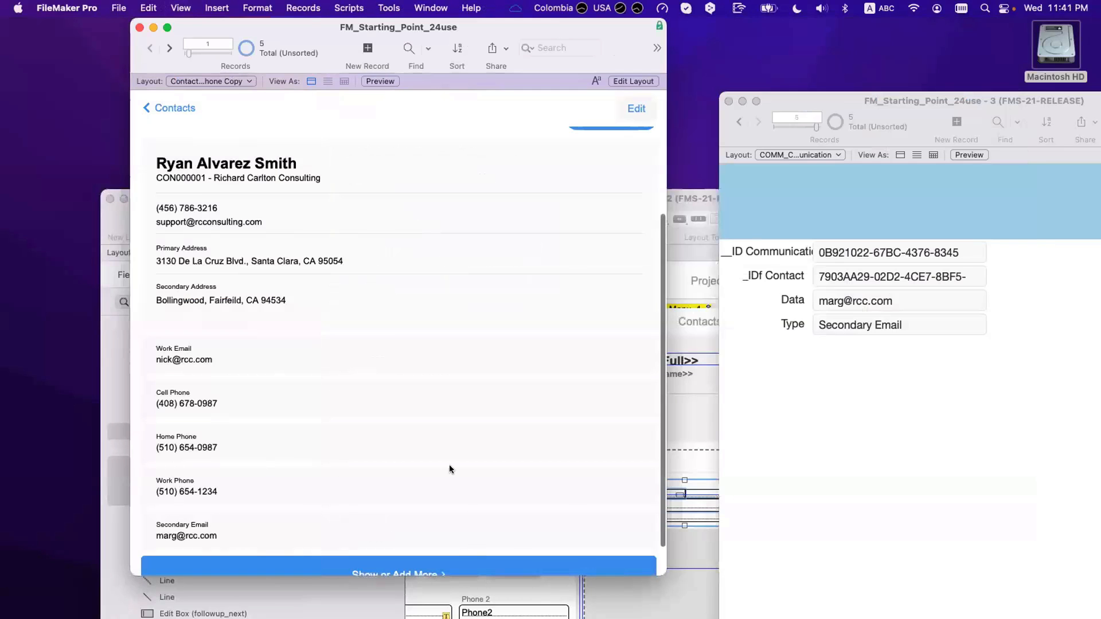
pyautogui.scroll(-2, 449, 464)
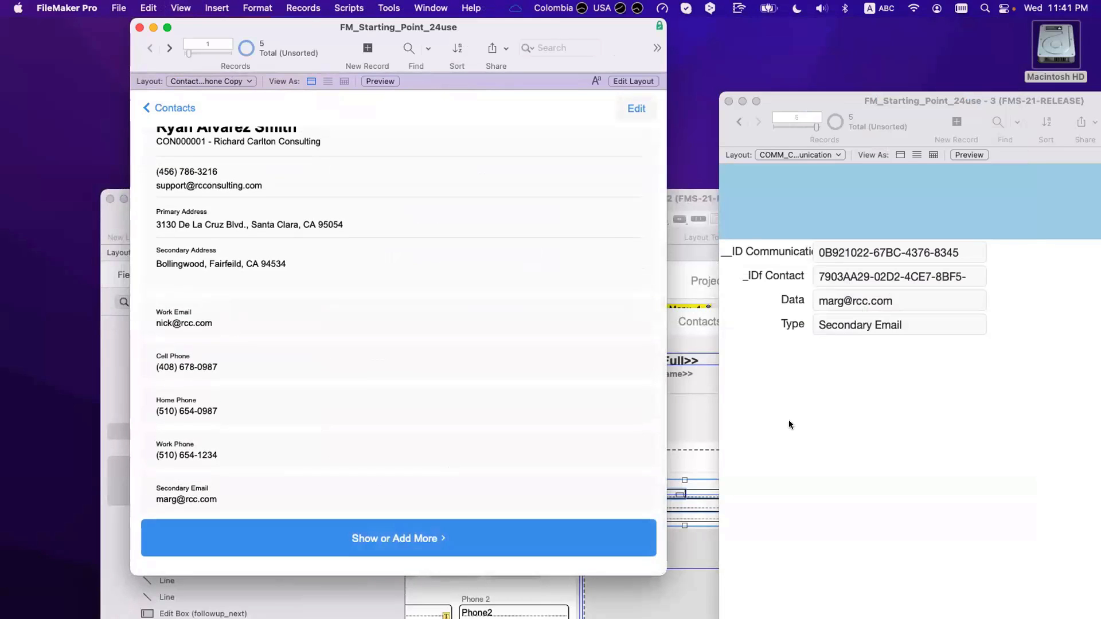
pyautogui.click(944, 281)
pyautogui.press('super+a')
pyautogui.press('super+c')
pyautogui.press('BackSpace')
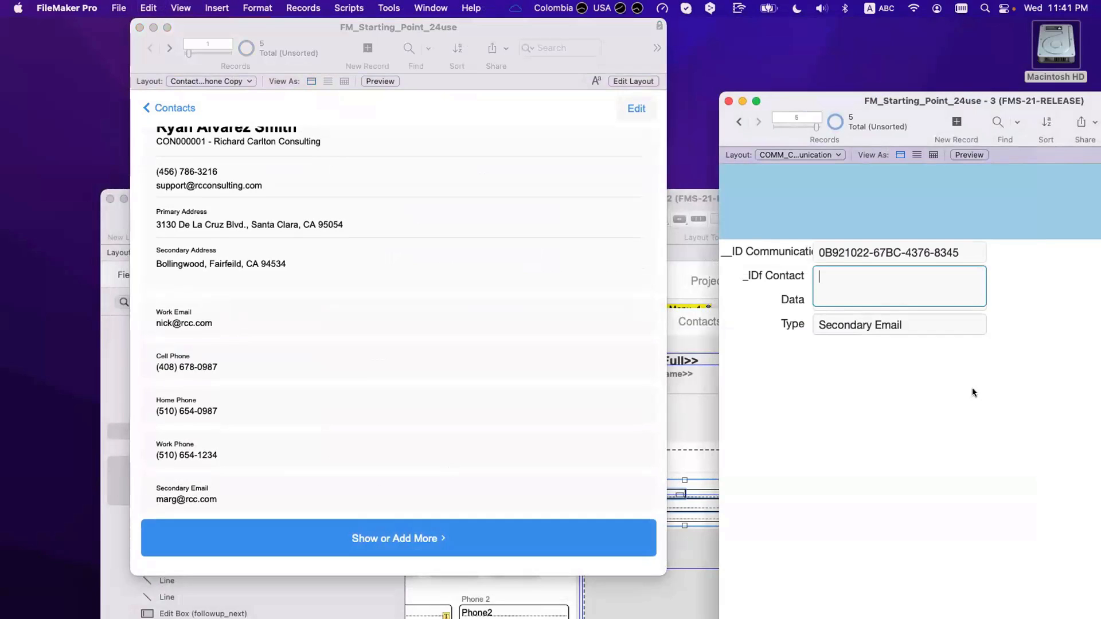
pyautogui.click(972, 388)
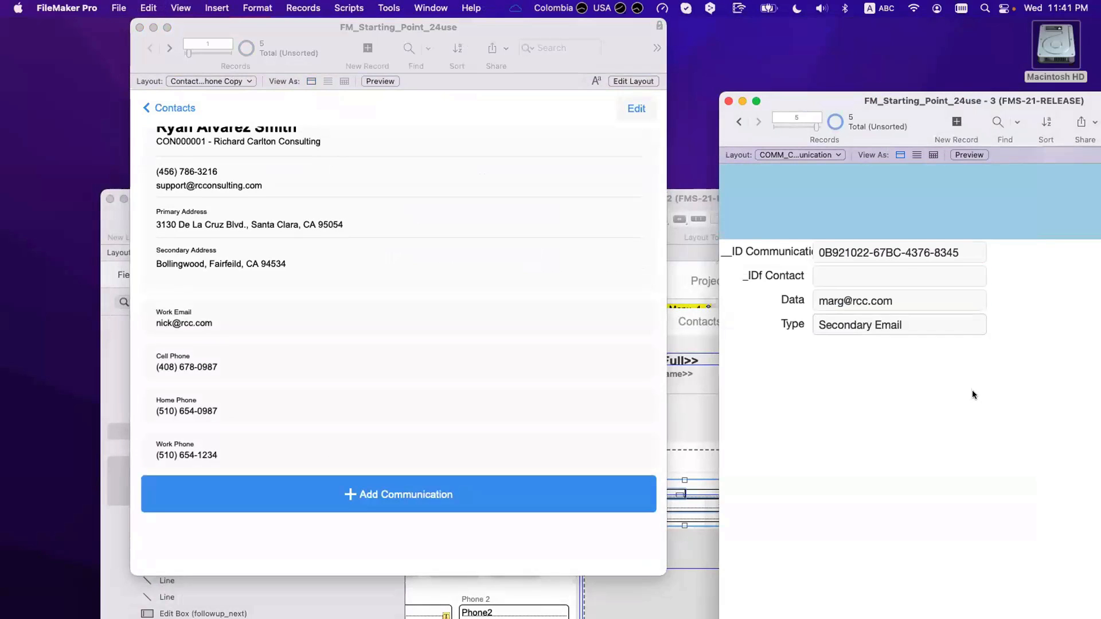
pyautogui.click(899, 272)
pyautogui.press('super+v')
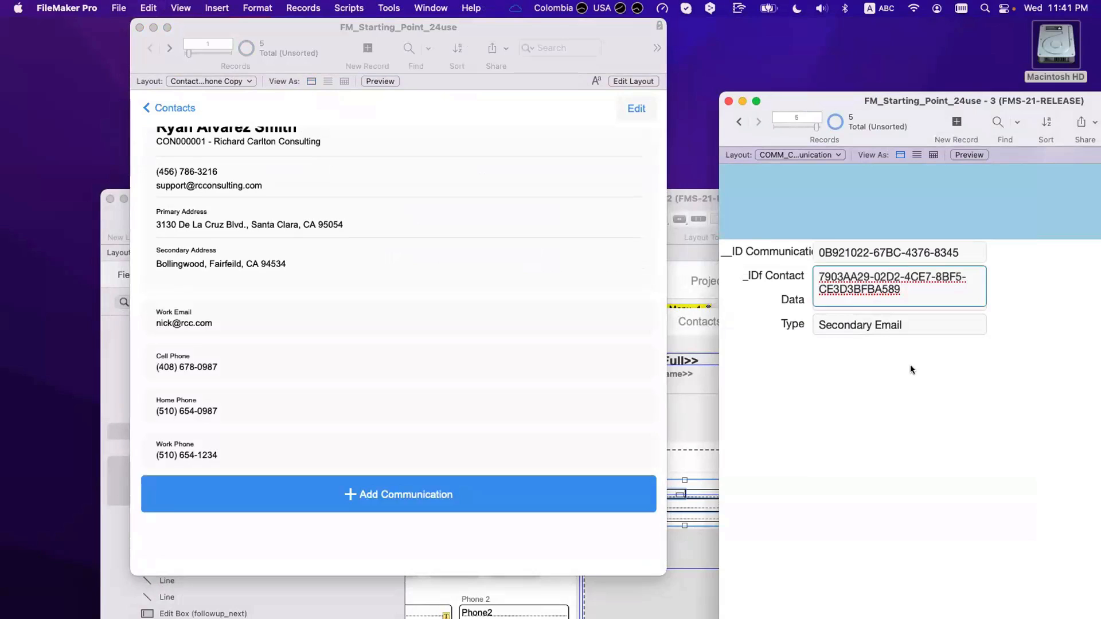
pyautogui.click(911, 367)
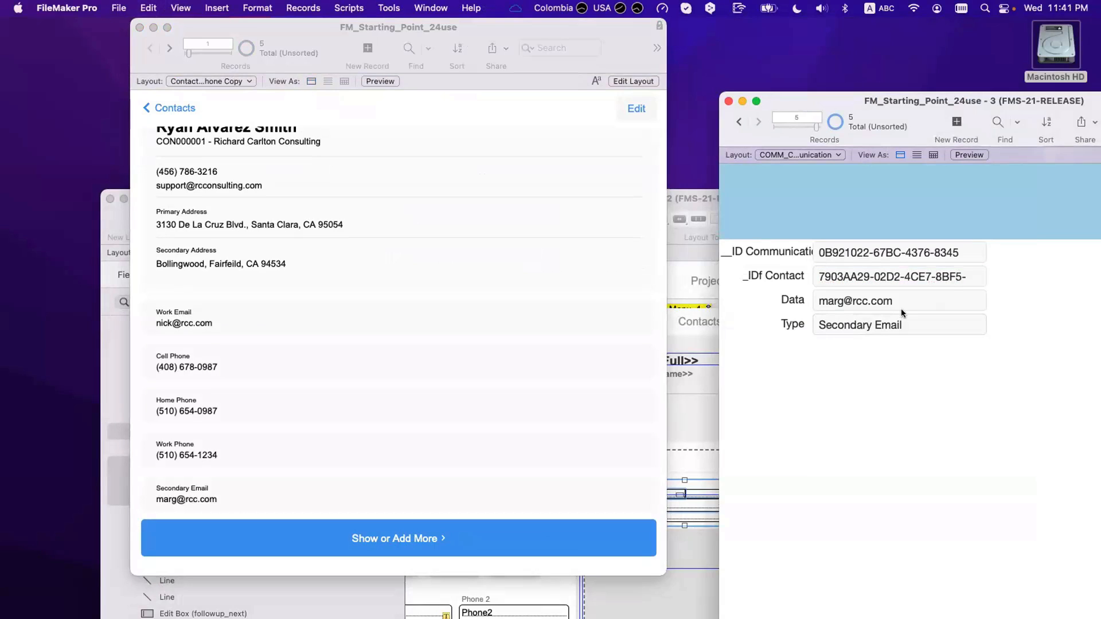
pyautogui.click(895, 277)
pyautogui.press('super+c')
pyautogui.press('BackSpace')
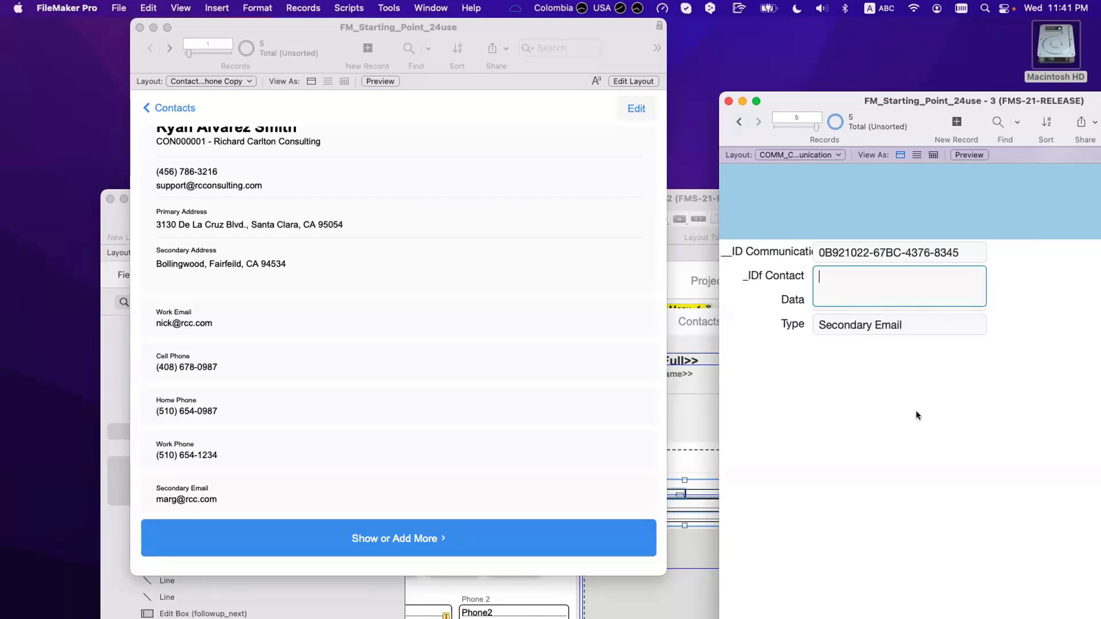
pyautogui.click(916, 411)
pyautogui.click(879, 274)
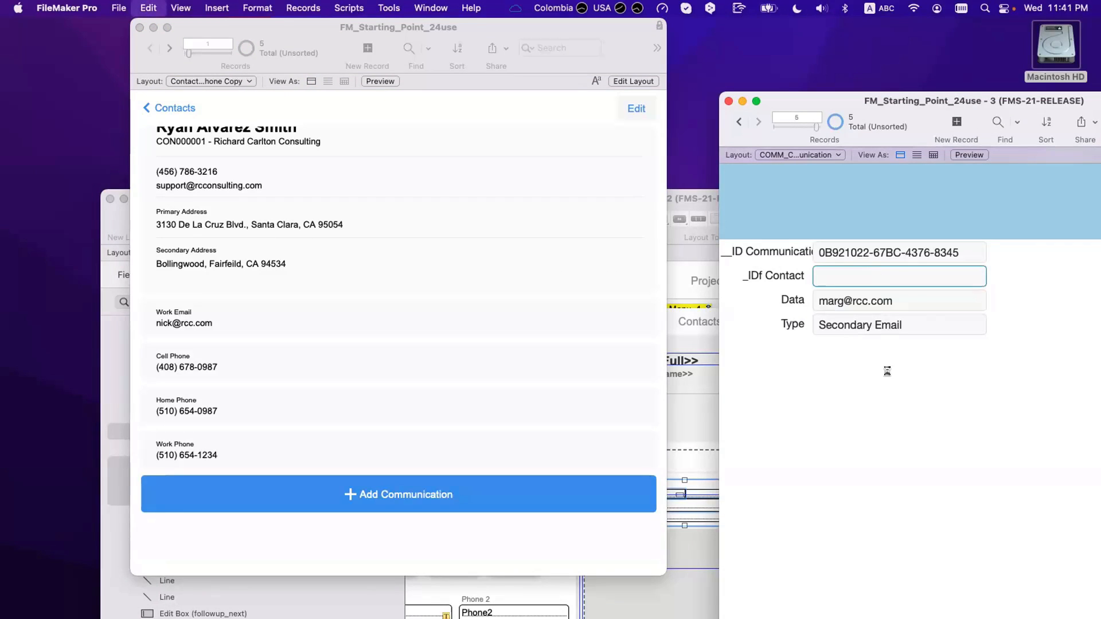
pyautogui.press('super+v')
pyautogui.click(884, 372)
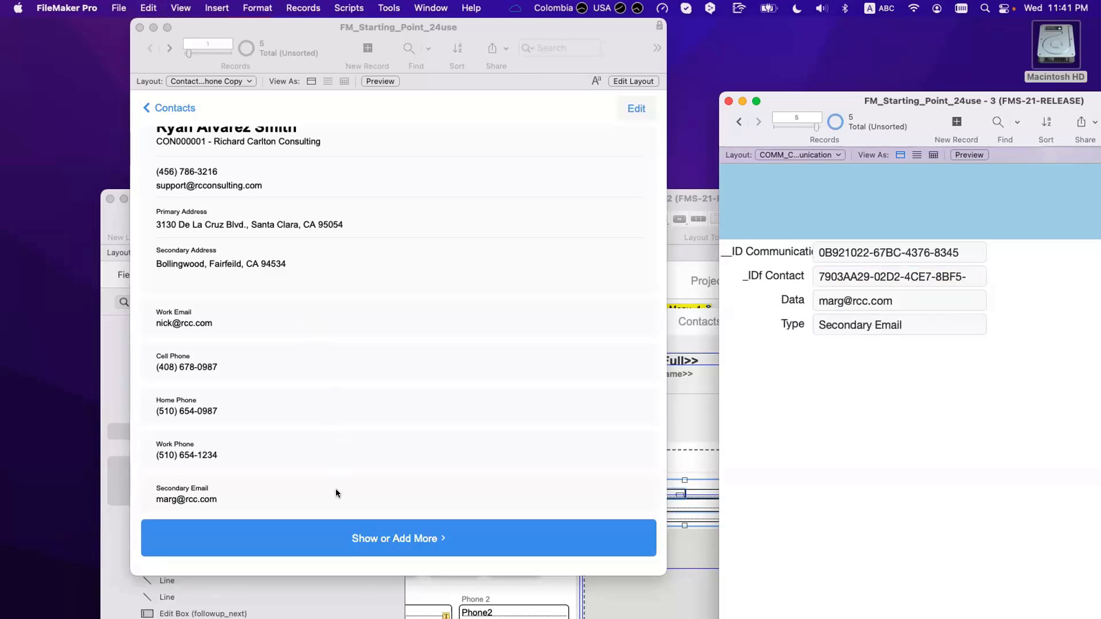
pyautogui.press('super+shift+l')
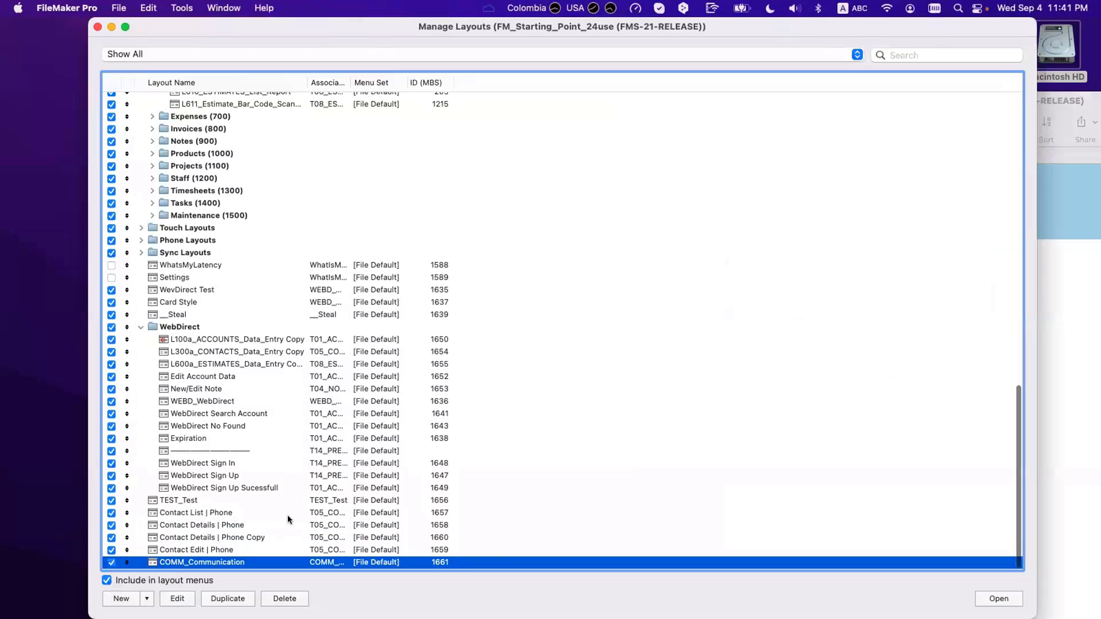
# Step: Duplicate the Contact Edit | Phone layout and rename it 'Add More Communication | Phone'
pyautogui.click(225, 552)
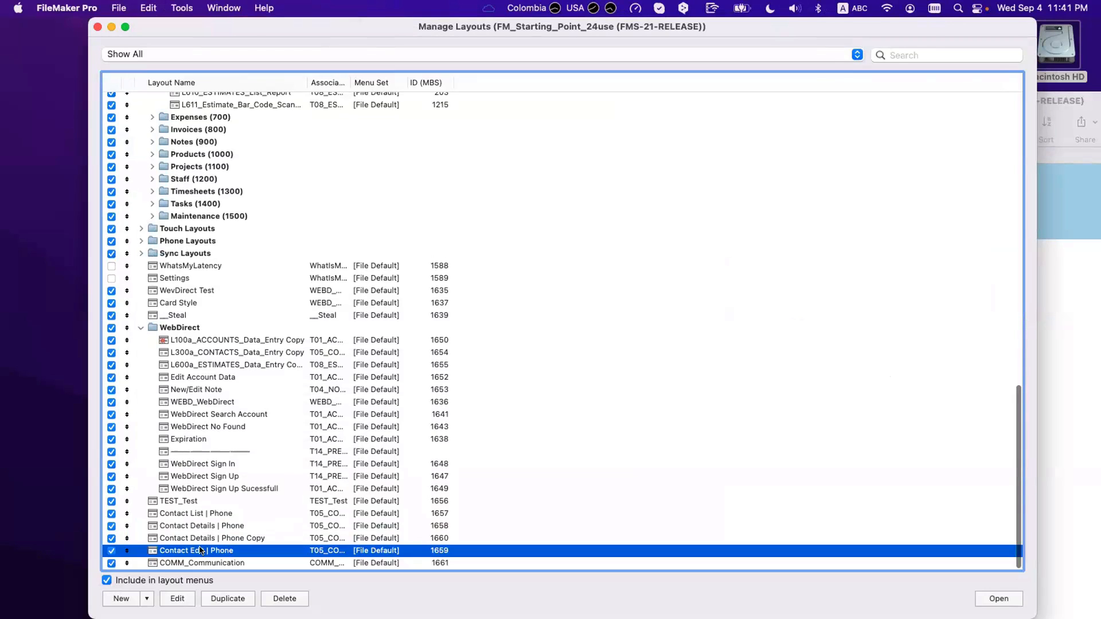
pyautogui.click(227, 601)
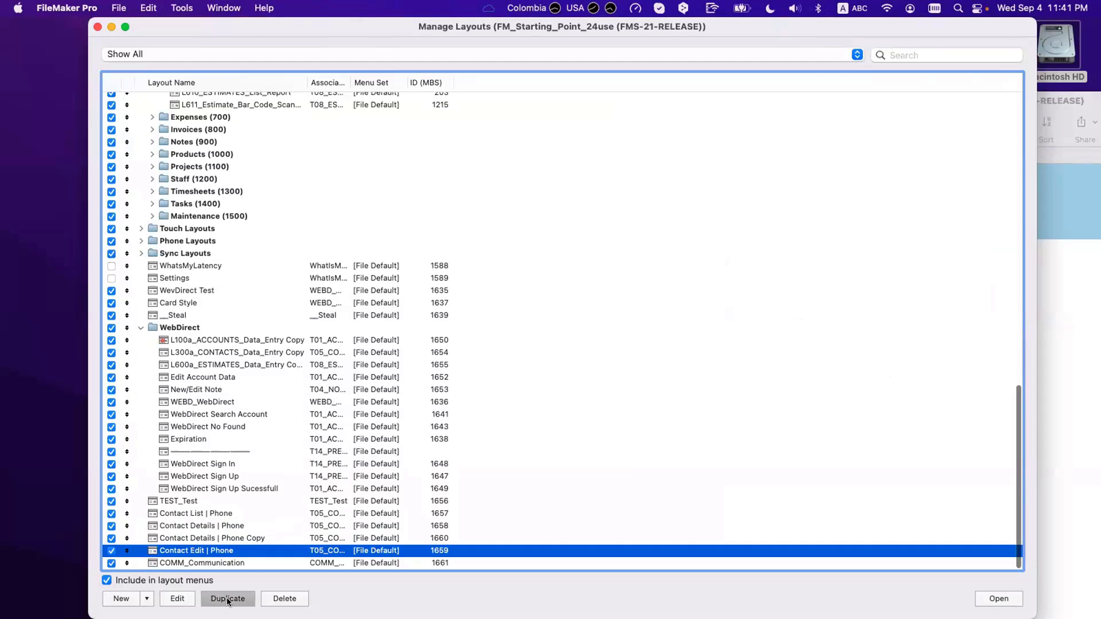
pyautogui.scroll(-1, 205, 556)
pyautogui.doubleClick(205, 555)
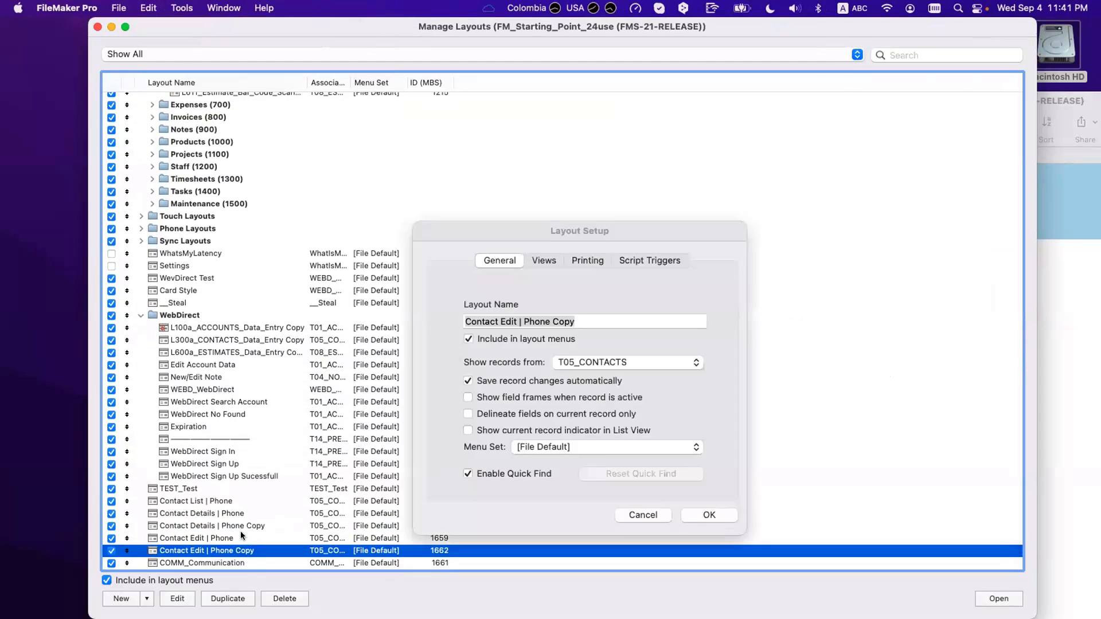
pyautogui.moveTo(510, 324); pyautogui.dragTo(466, 320)
pyautogui.write('Add Mor')
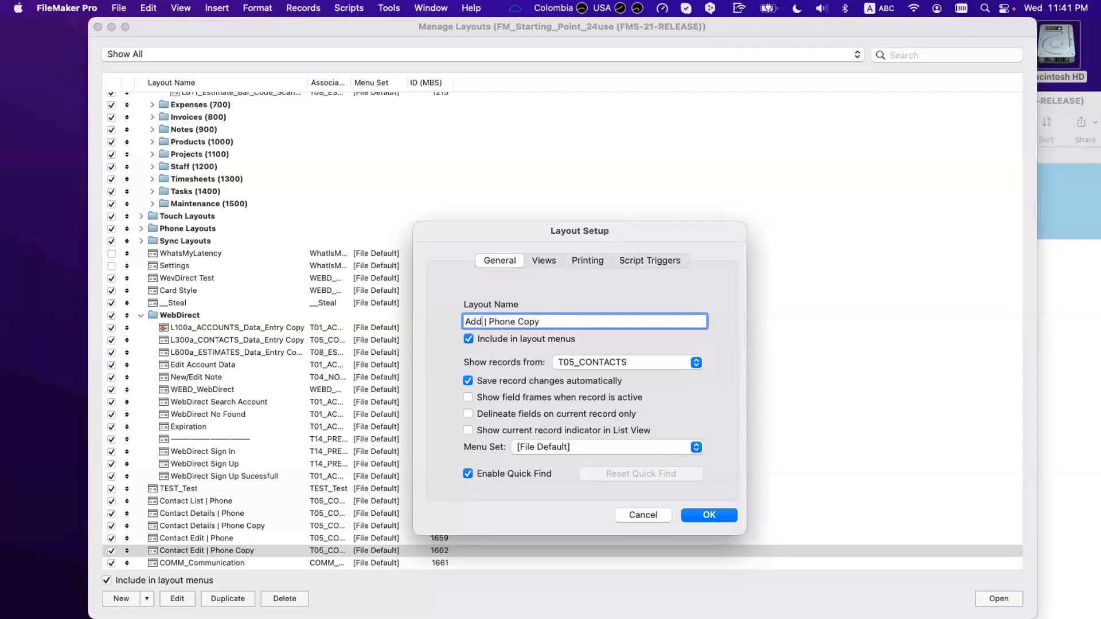
pyautogui.write('e Communication')
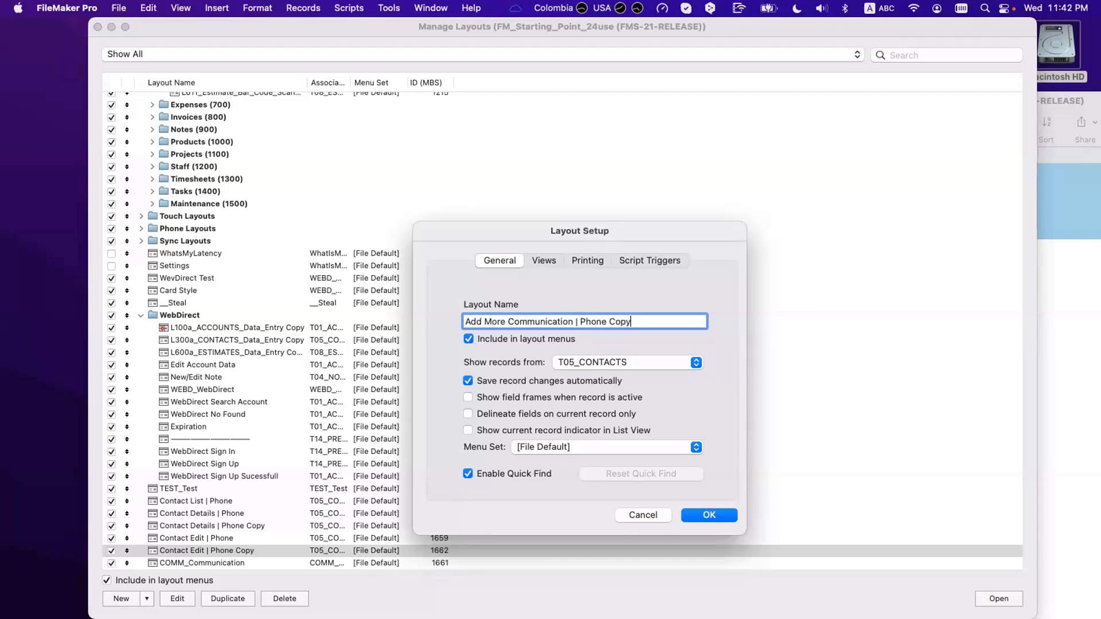
pyautogui.press('BackSpace')
pyautogui.press('BackSpace')
pyautogui.press('BackSpace')
pyautogui.press('BackSpace')
pyautogui.press('BackSpace')
pyautogui.press('Return')
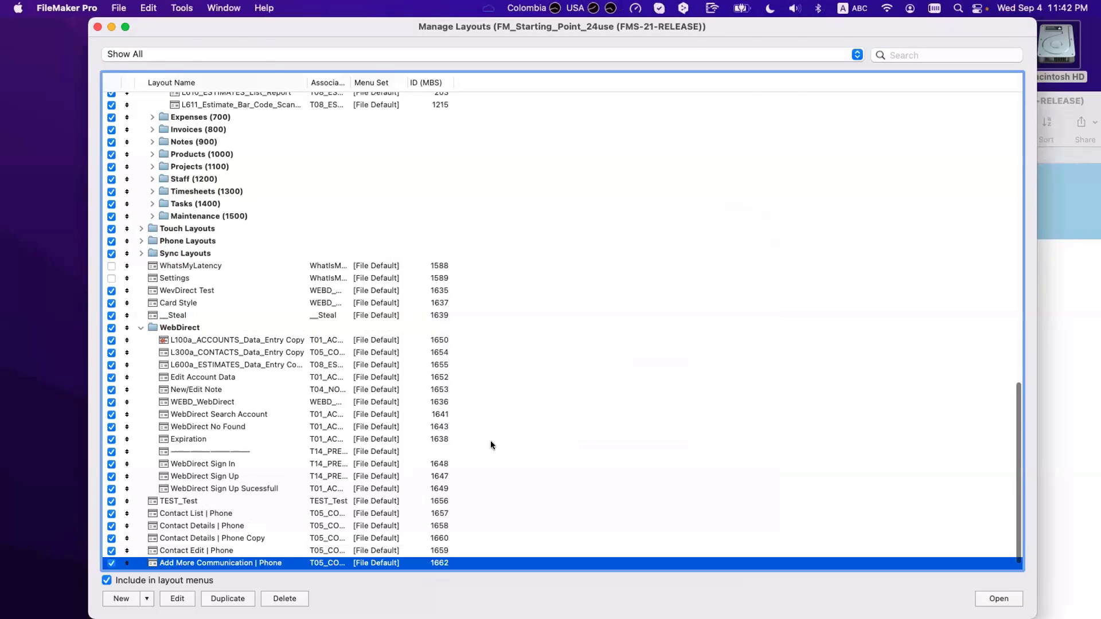
# Step: Set the new layout's Show records from table to COMM_Communication
pyautogui.doubleClick(252, 563)
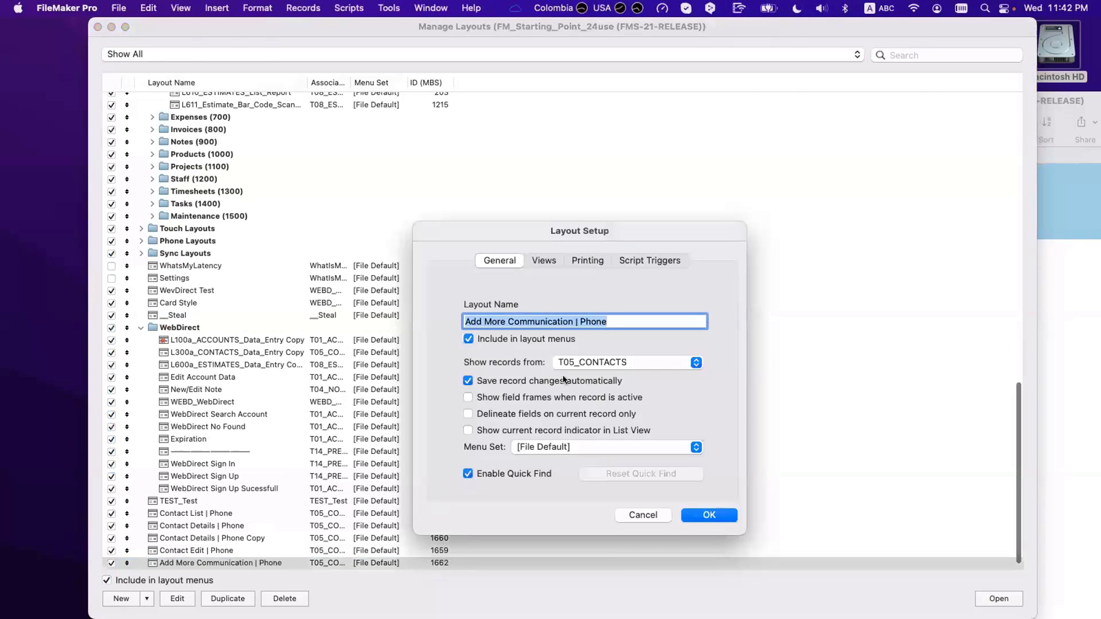
pyautogui.click(575, 360)
pyautogui.press('c')
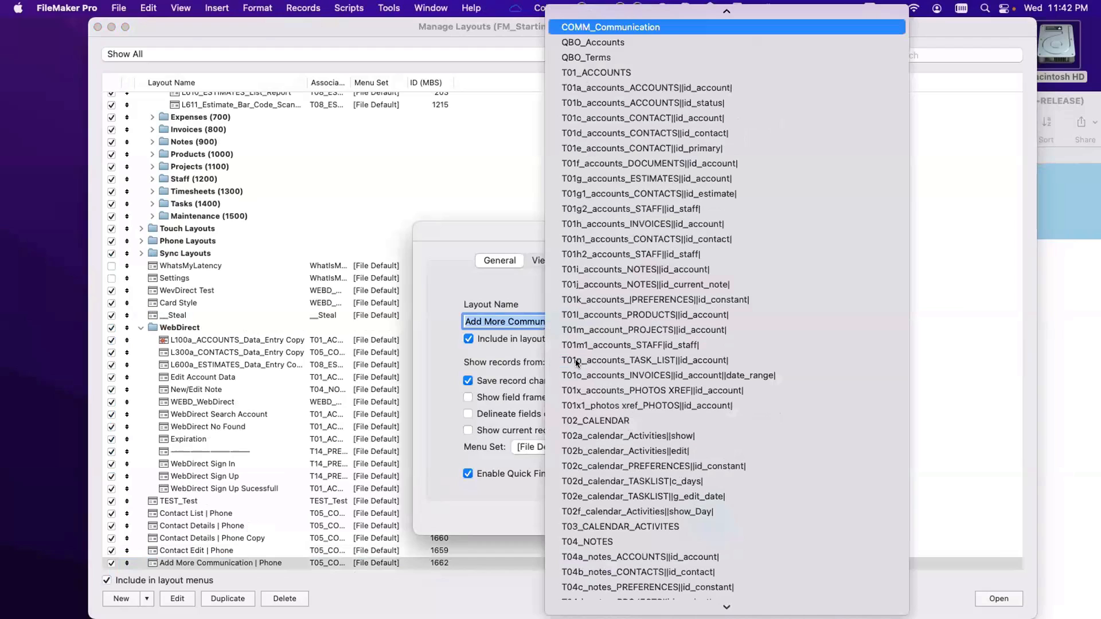
pyautogui.press('Return')
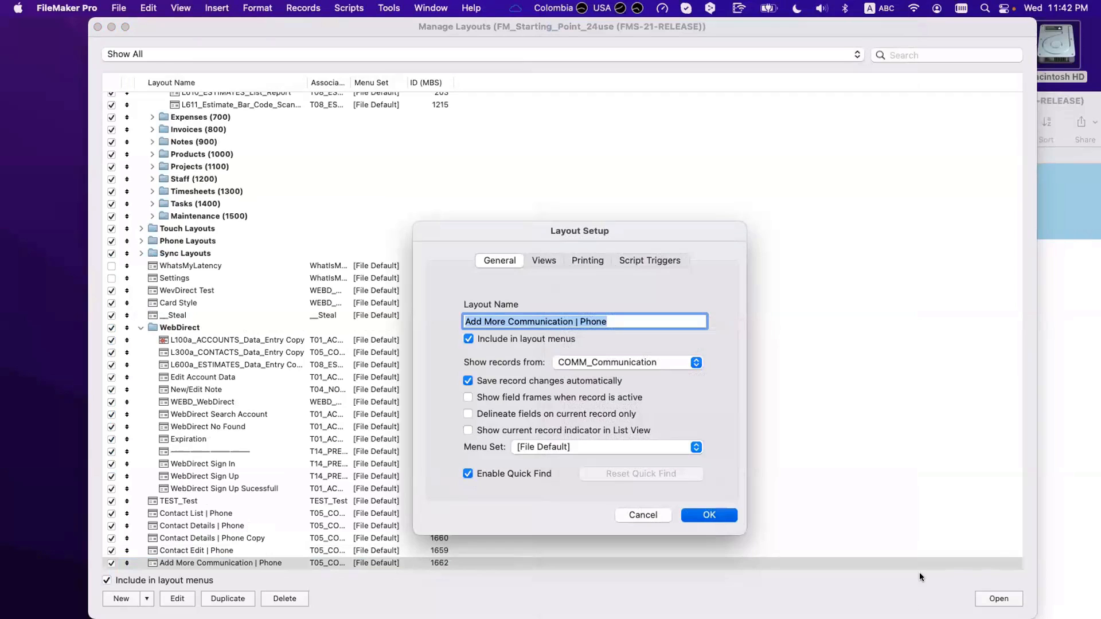
pyautogui.press('Return')
pyautogui.press('Return')
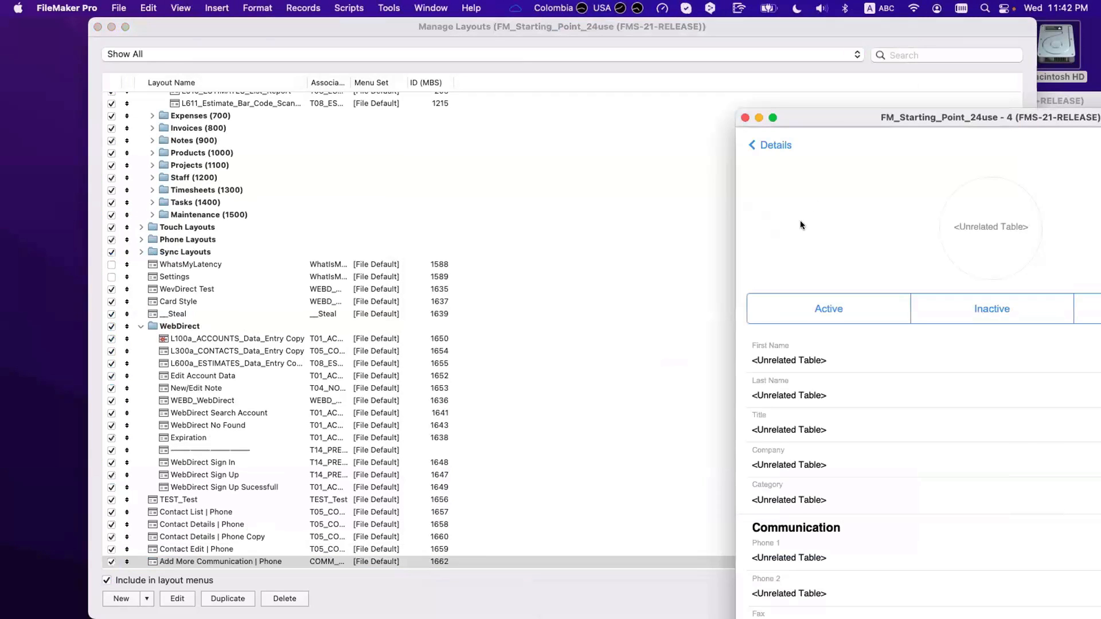
# Step: In Layout mode, select all objects on the layout and delete them, confirming the panel deletion
pyautogui.moveTo(832, 121); pyautogui.dragTo(348, 99)
pyautogui.press('super+l')
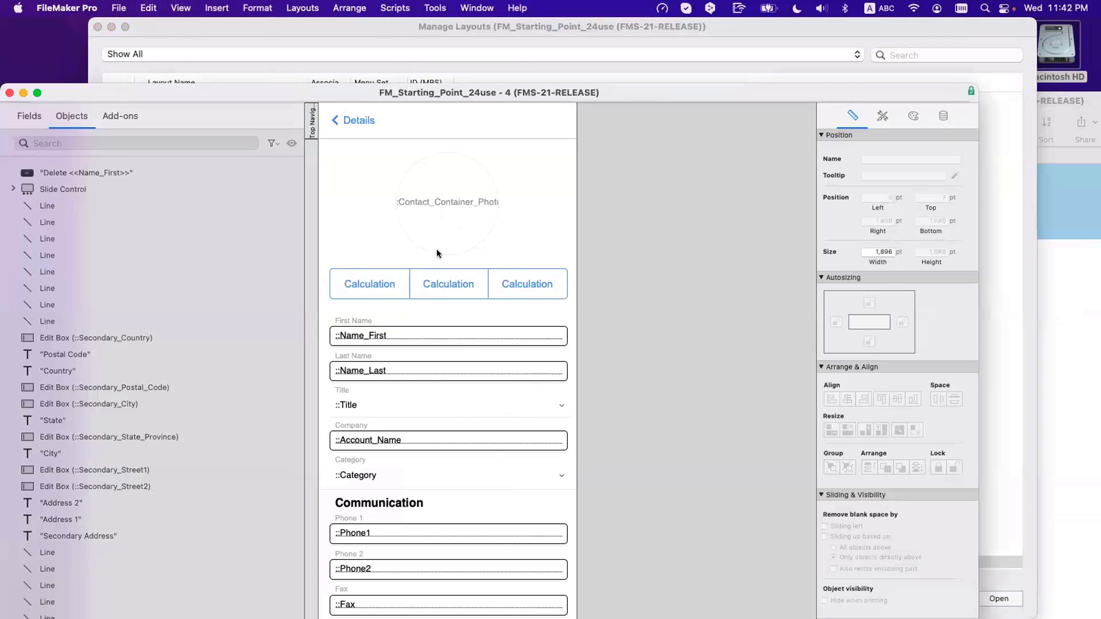
pyautogui.click(437, 251)
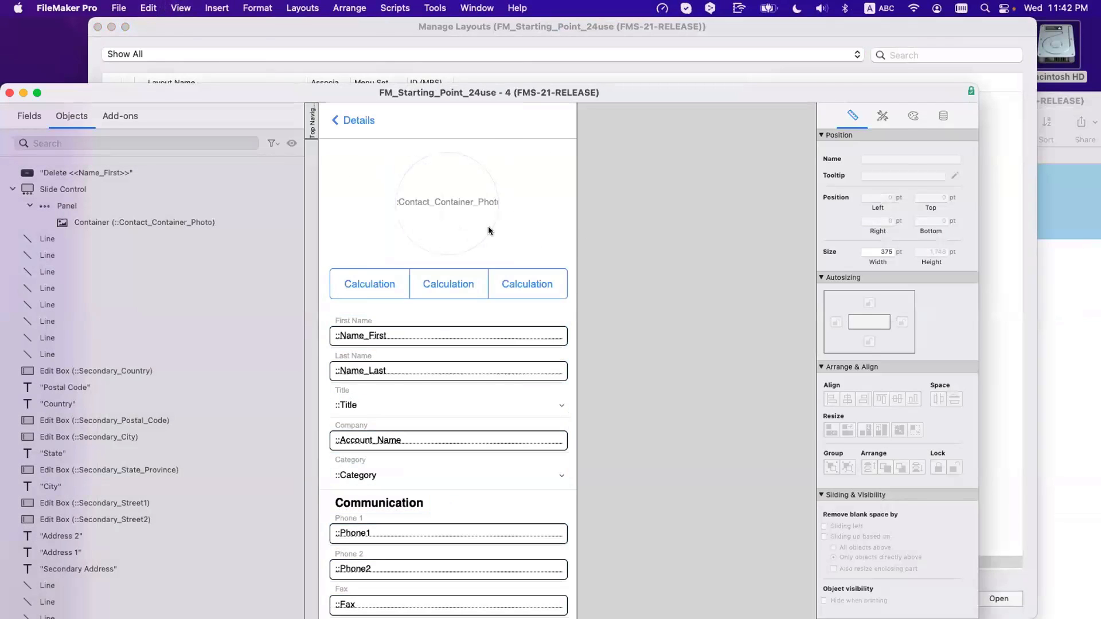
pyautogui.press('super+a')
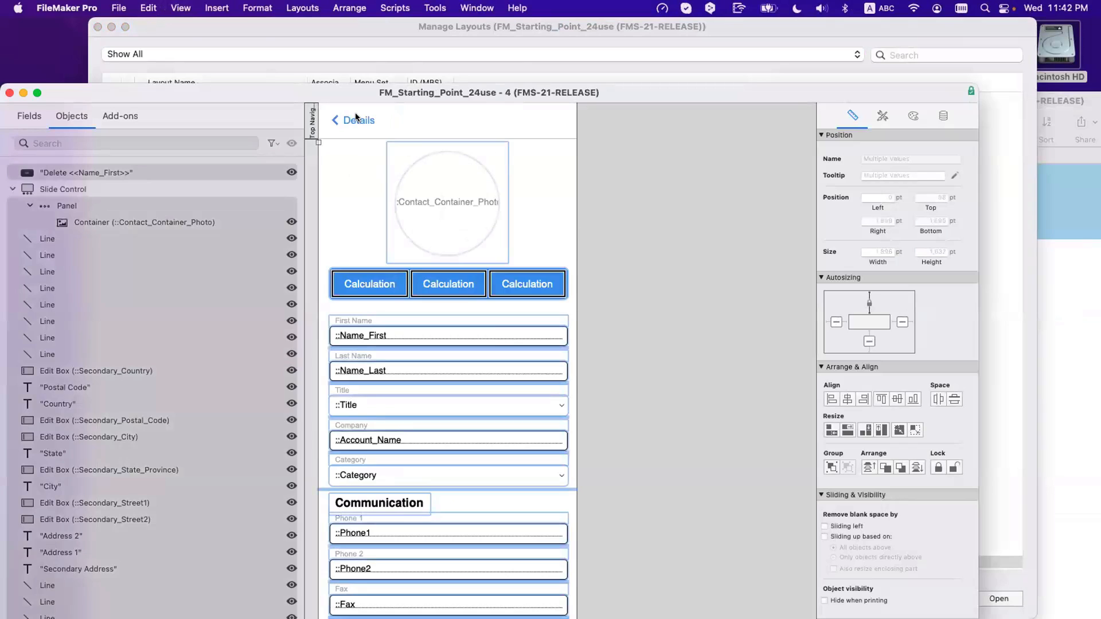
pyautogui.press('Delete')
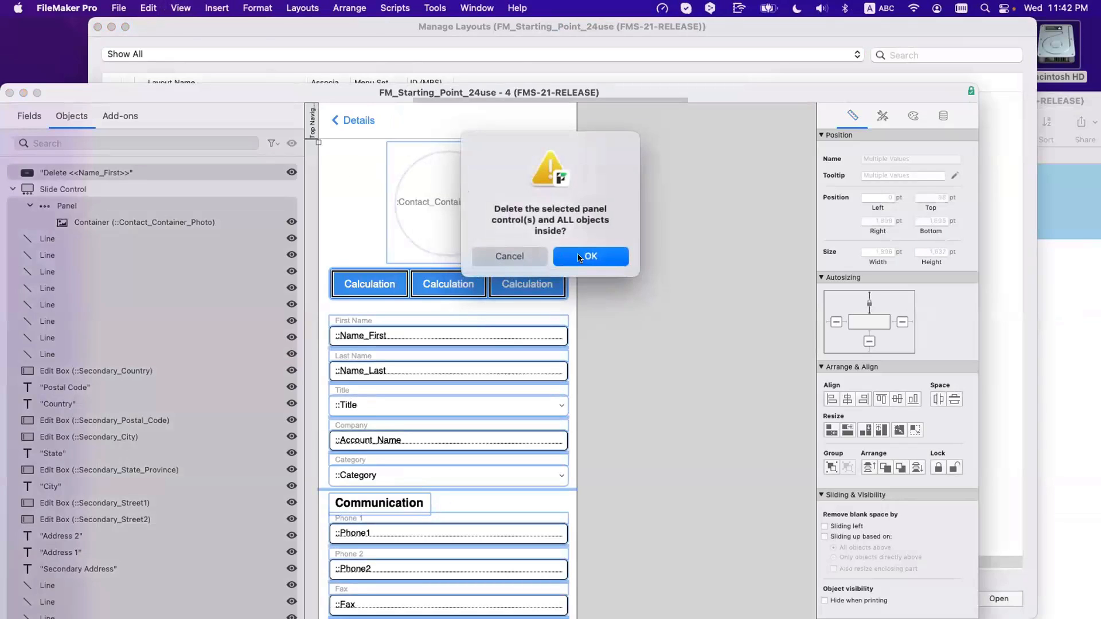
pyautogui.click(579, 257)
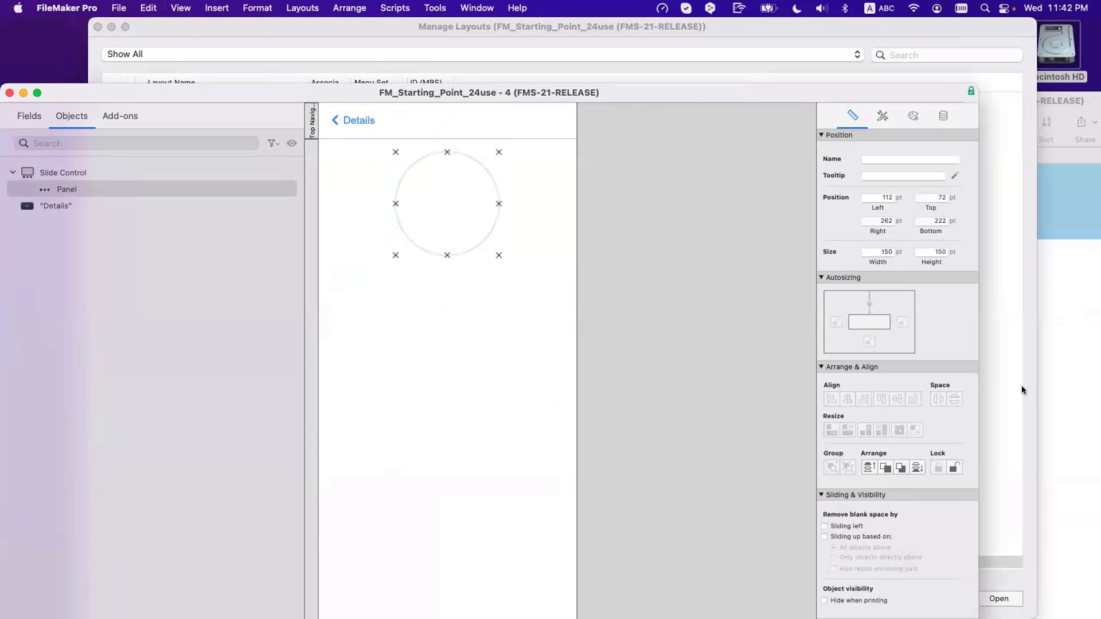
# Step: Unlock and delete the leftover panel control, then drag the Body boundary up to a short strip
pyautogui.click(960, 466)
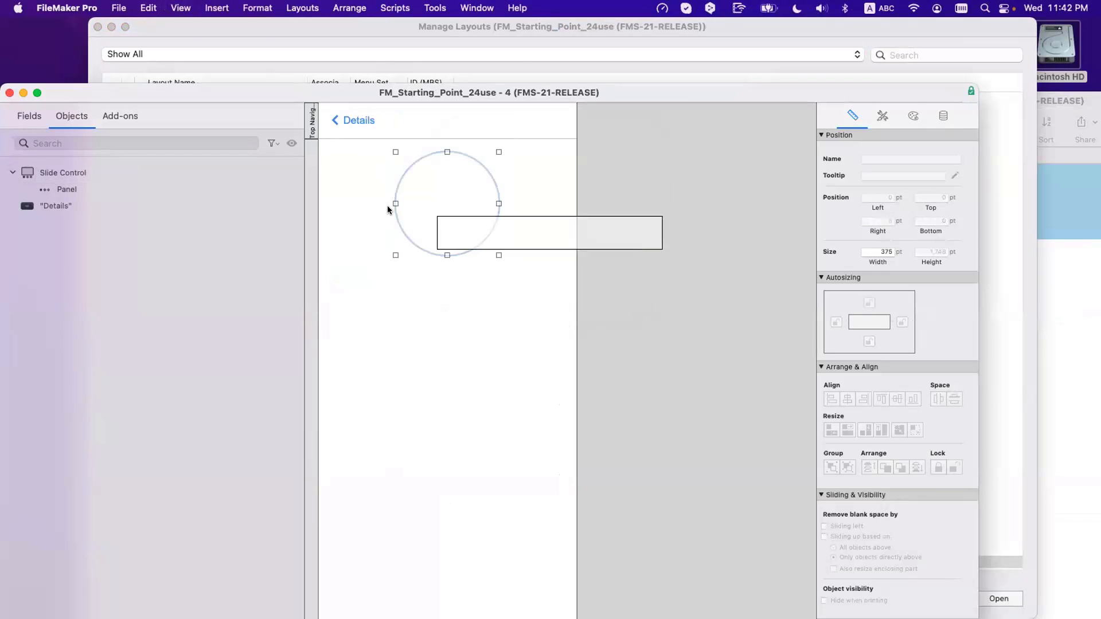
pyautogui.press('Delete')
pyautogui.scroll(-5, 425, 215)
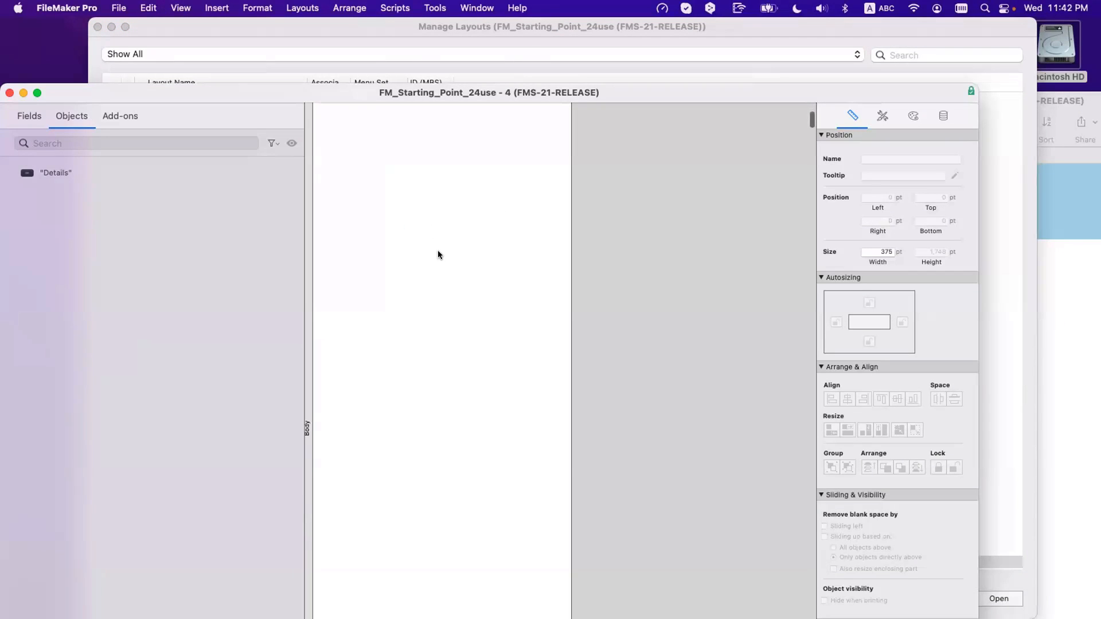
pyautogui.scroll(-3, 424, 315)
pyautogui.moveTo(403, 405); pyautogui.dragTo(413, 183)
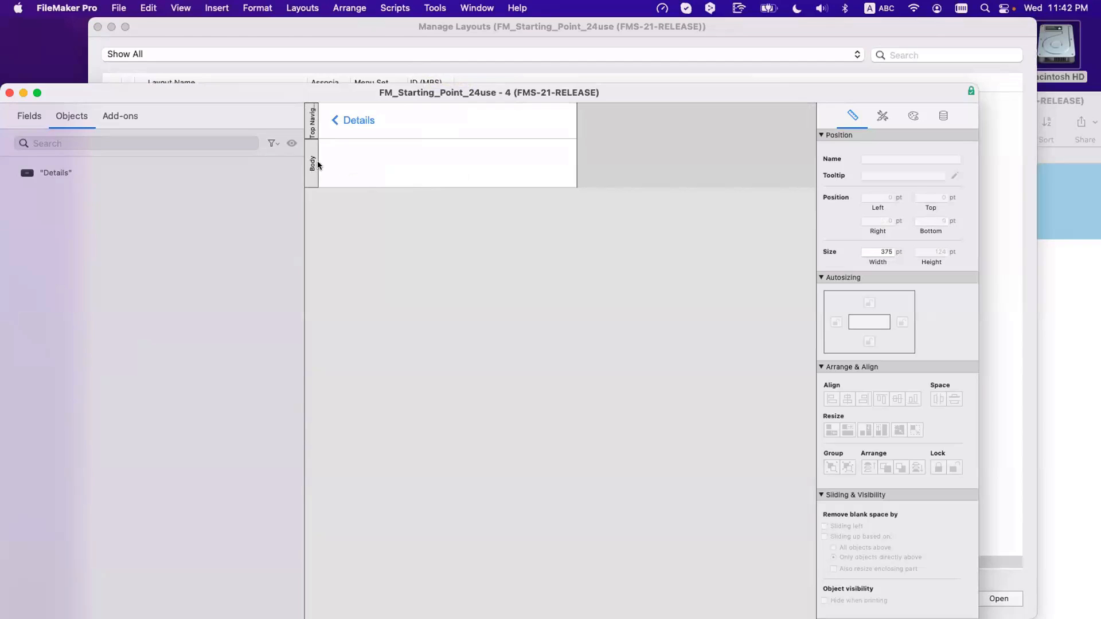
pyautogui.moveTo(332, 89); pyautogui.dragTo(486, 348)
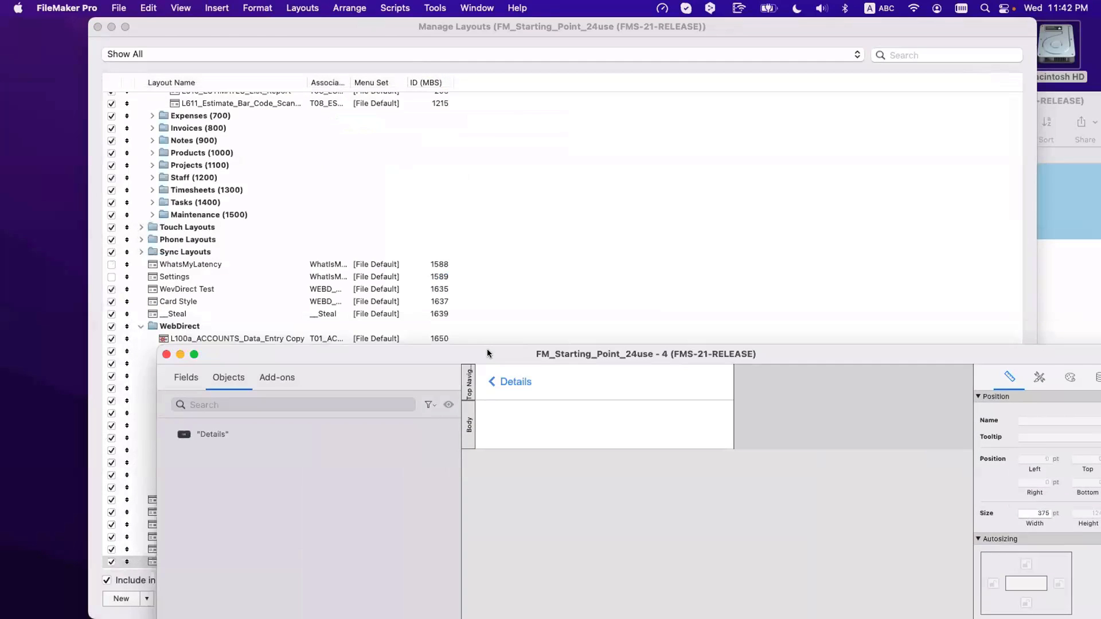
# Step: Close Manage Layouts and rearrange the layout and contact windows
pyautogui.click(97, 27)
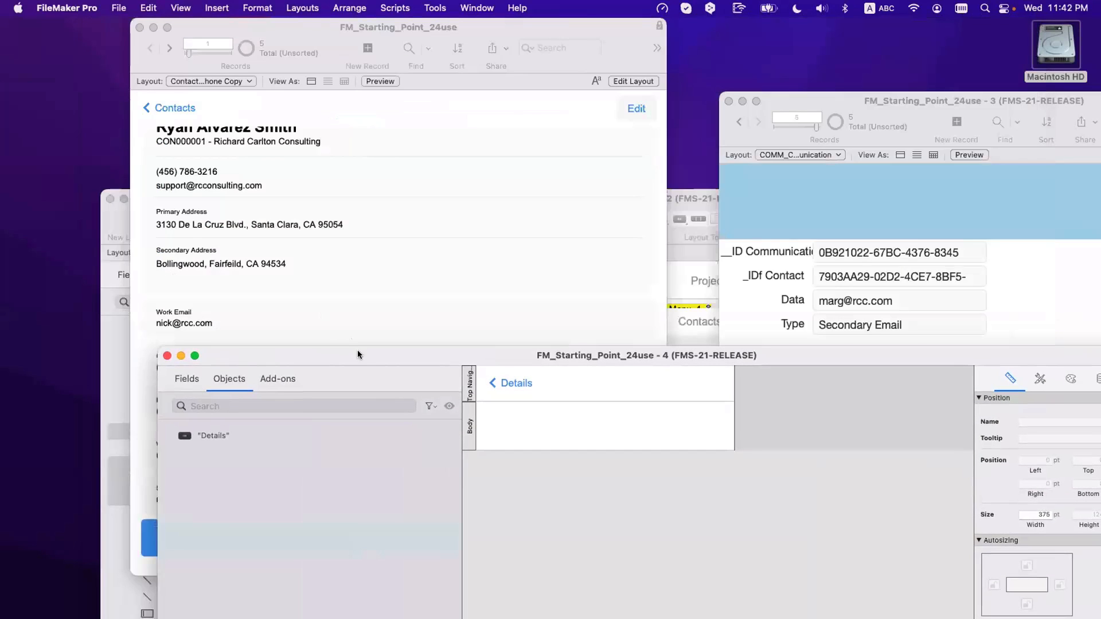
pyautogui.moveTo(357, 350); pyautogui.dragTo(514, 155)
pyautogui.click(230, 378)
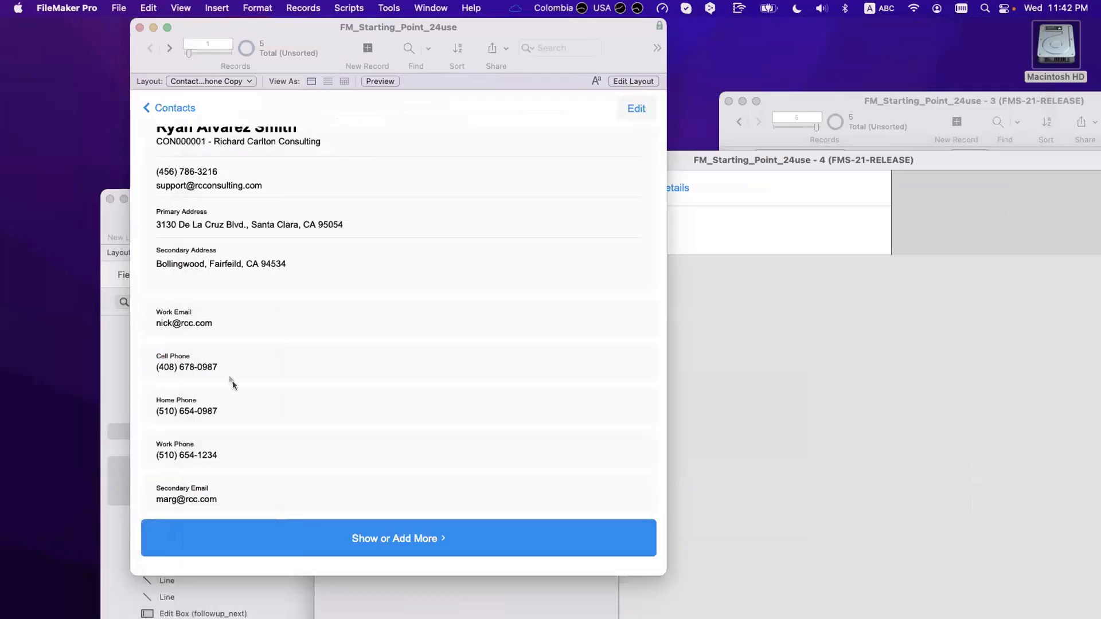
pyautogui.click(732, 390)
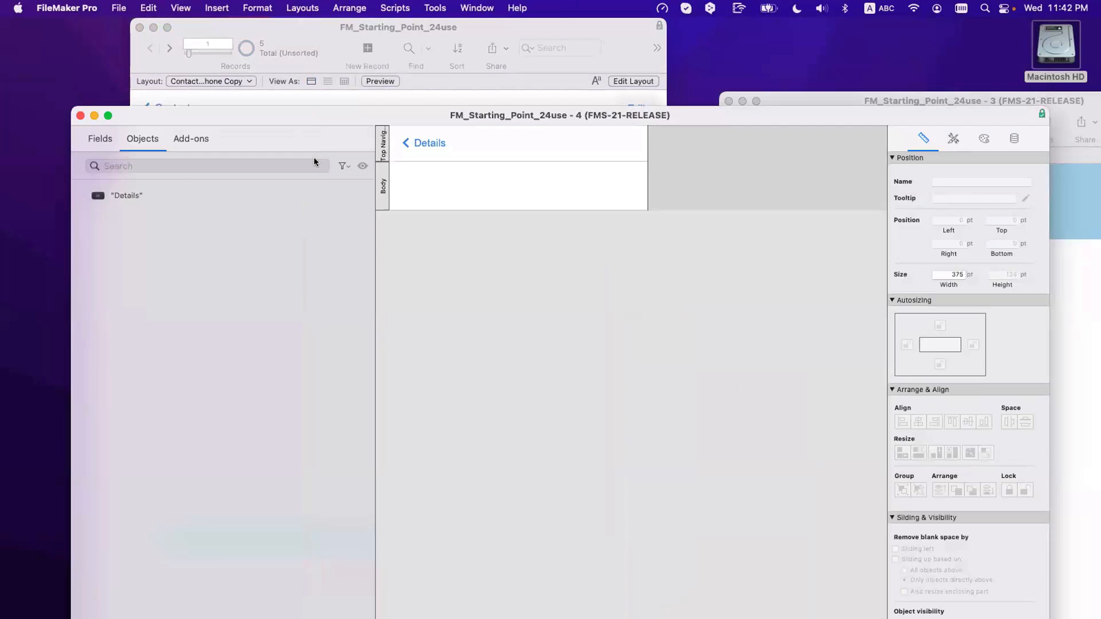
# Step: Open a new window on the Contact Edit | Phone layout and select the Name_First field
pyautogui.click(466, 7)
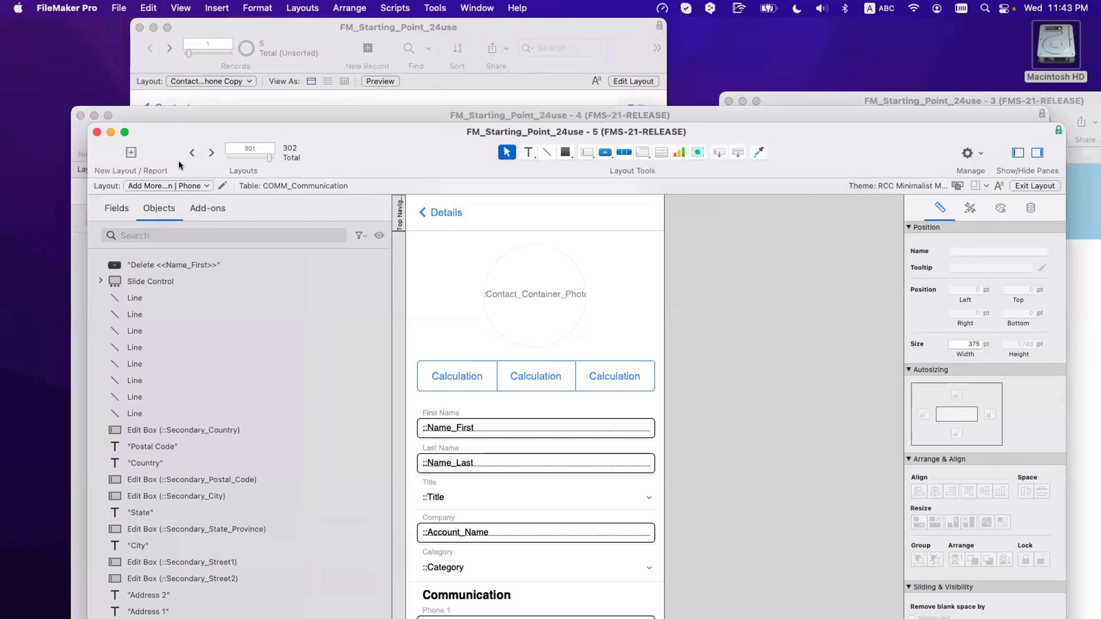
pyautogui.click(192, 153)
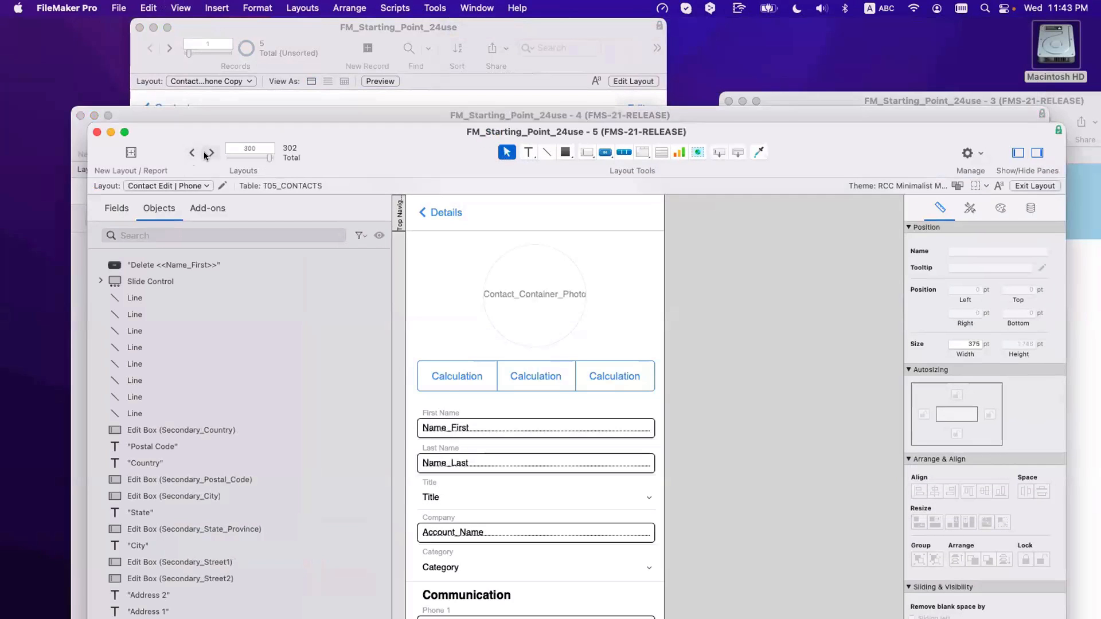
pyautogui.click(208, 153)
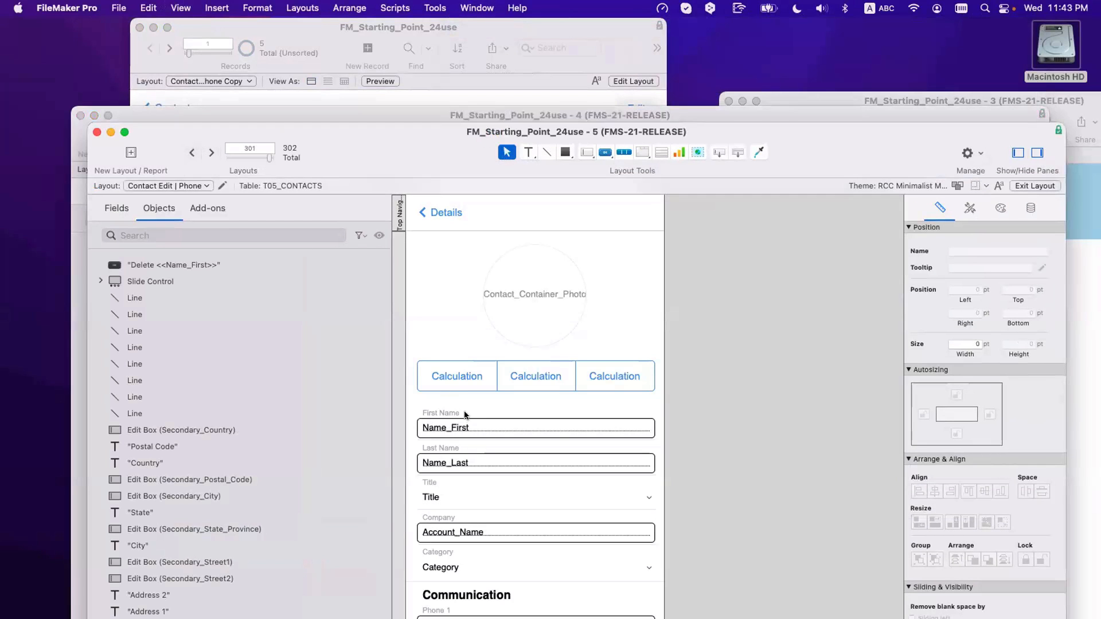
pyautogui.click(195, 154)
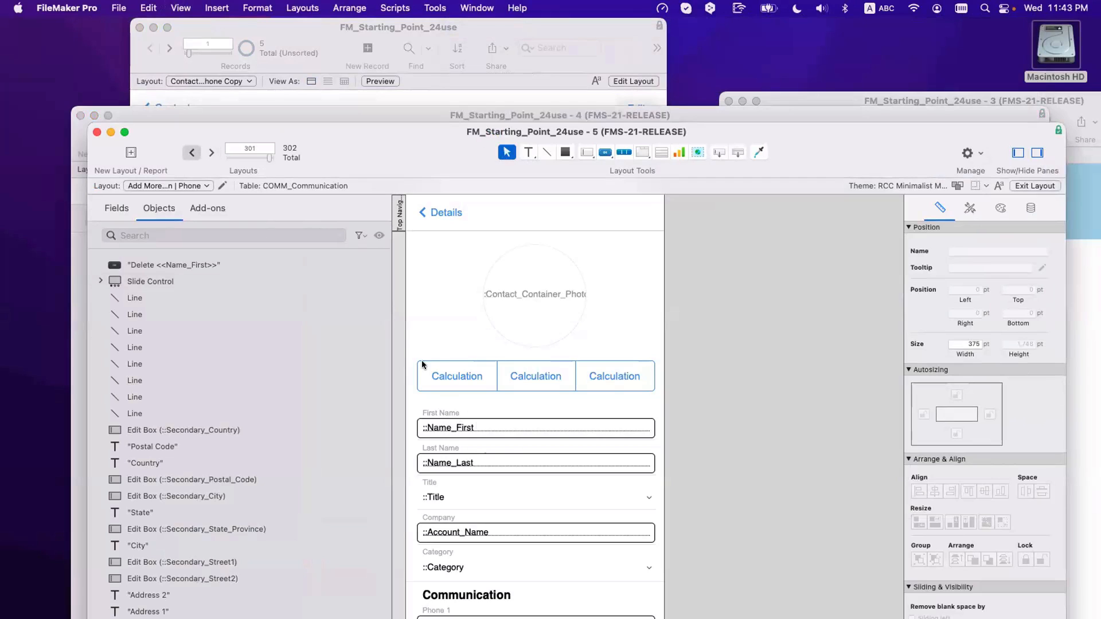
pyautogui.click(450, 434)
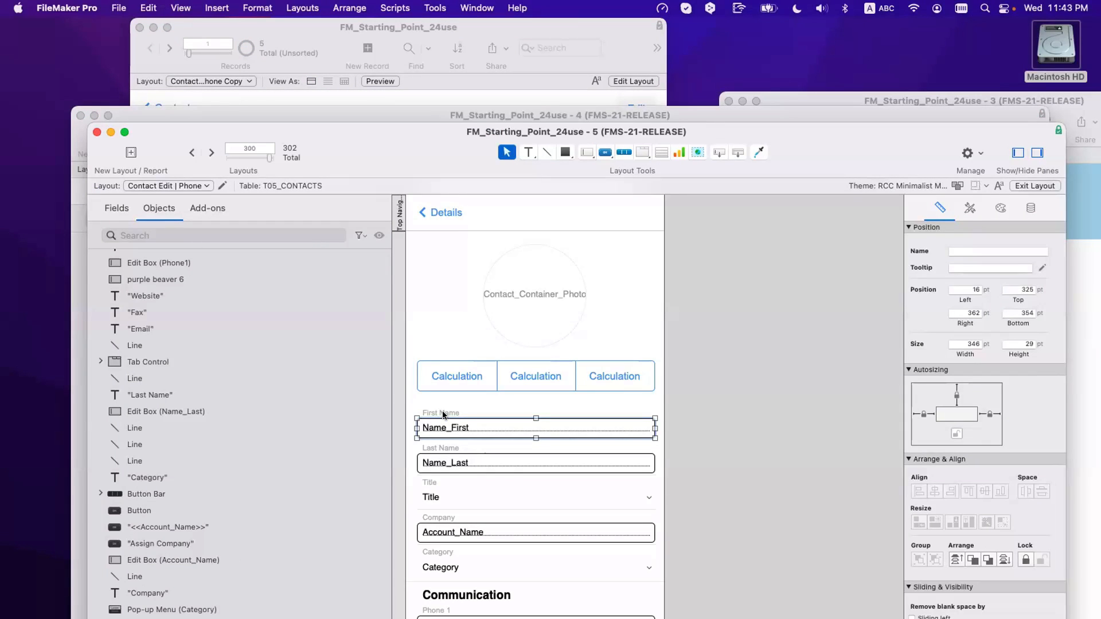
pyautogui.moveTo(416, 177); pyautogui.dragTo(593, 561)
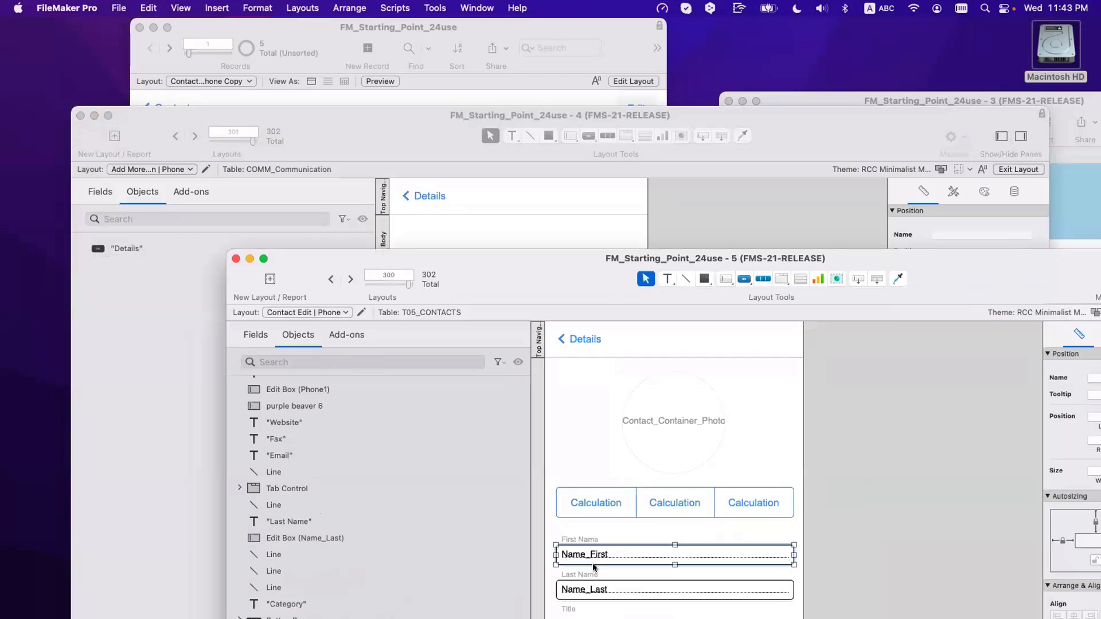
# Step: Copy the Name_First field box and its line into the Add More Communication layout, narrowing the box
pyautogui.keyDown('shift'); pyautogui.click(593, 564); pyautogui.keyUp('shift')
pyautogui.press('super+c')
pyautogui.click(481, 229)
pyautogui.press('super+v')
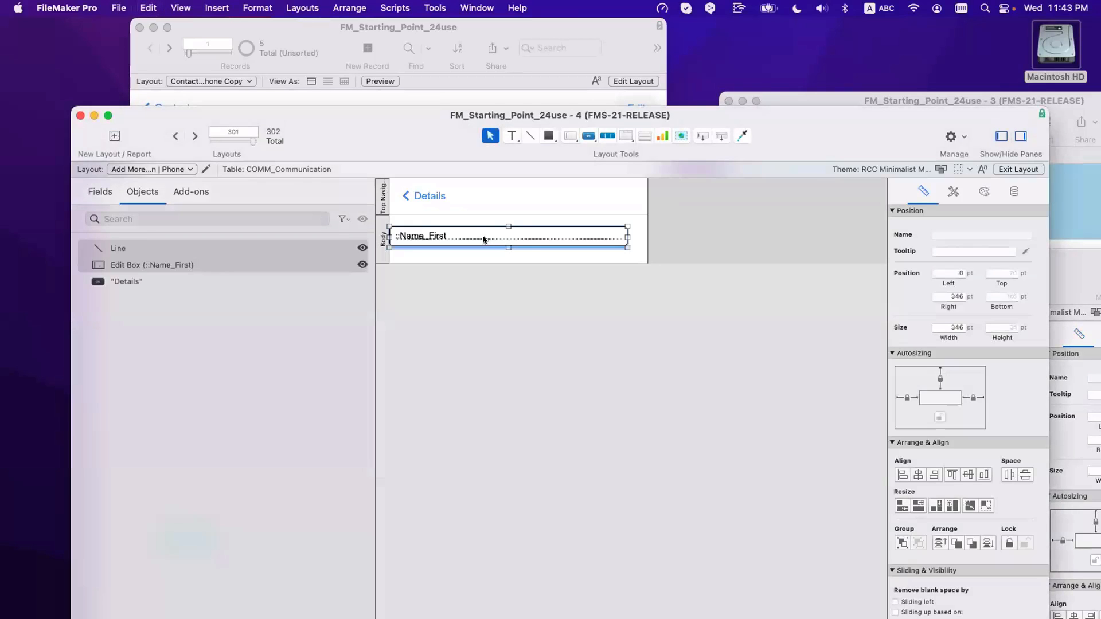
pyautogui.moveTo(483, 234)
pyautogui.mouseDown()
pyautogui.moveTo(511, 234)
pyautogui.moveTo(498, 232)
pyautogui.mouseUp()
pyautogui.click(495, 271)
pyautogui.click(401, 232)
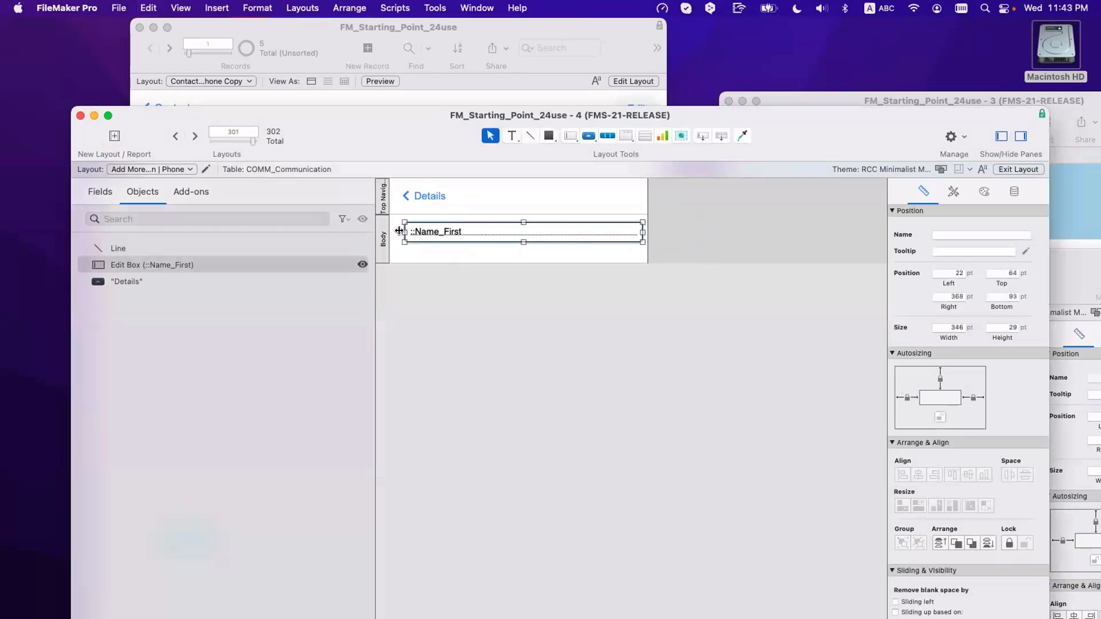
pyautogui.moveTo(398, 231); pyautogui.dragTo(484, 256)
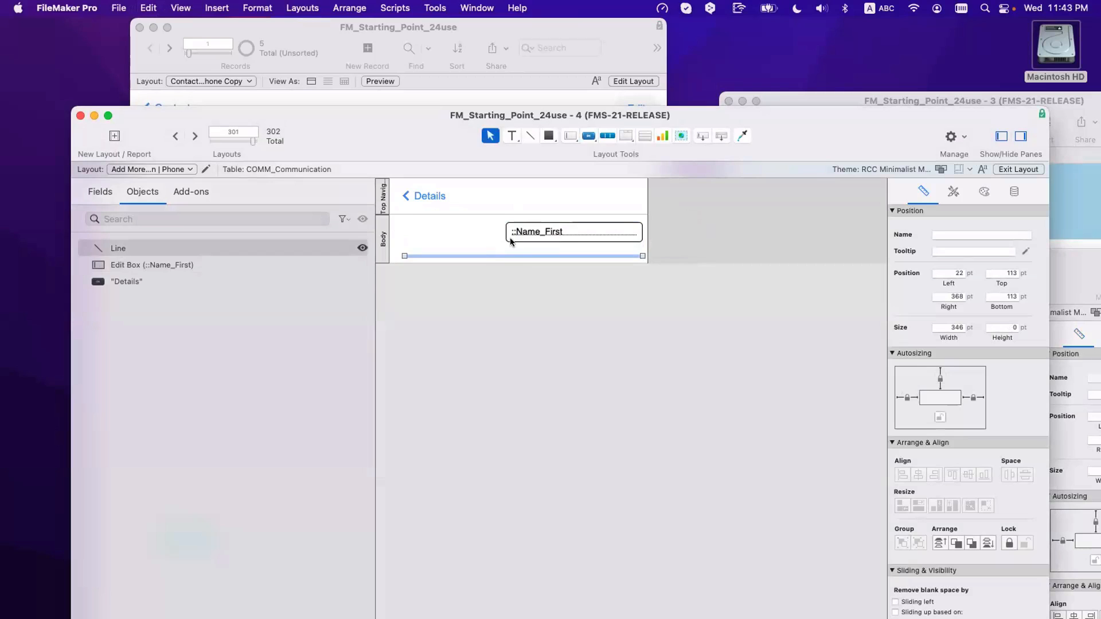
# Step: Make the pasted field box display the COMM_Communication Data field
pyautogui.doubleClick(511, 241)
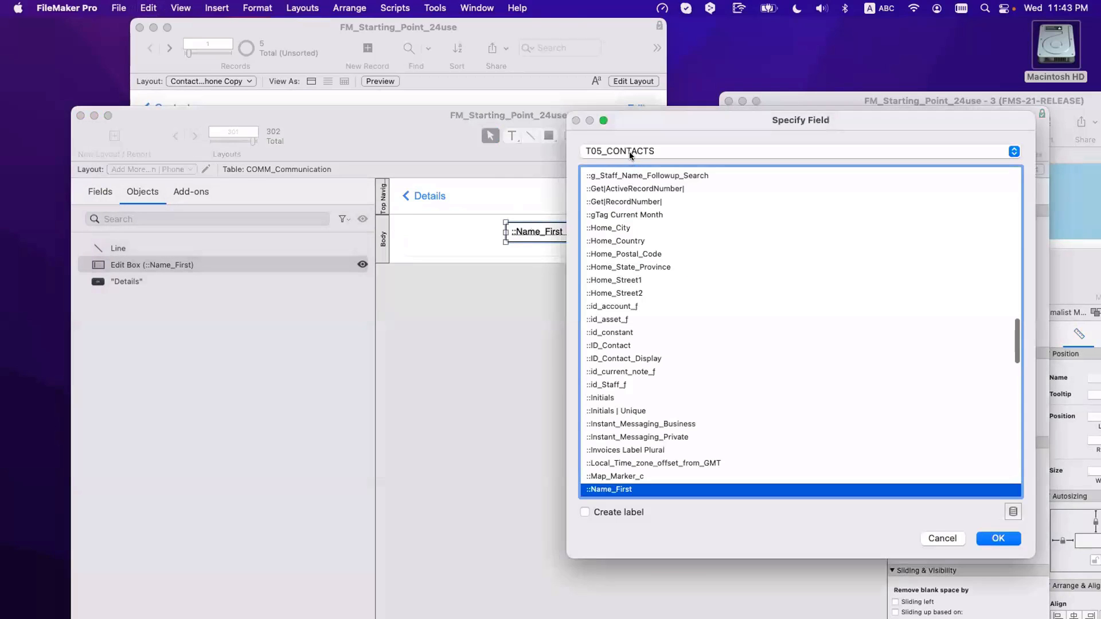
pyautogui.click(630, 151)
pyautogui.click(642, 14)
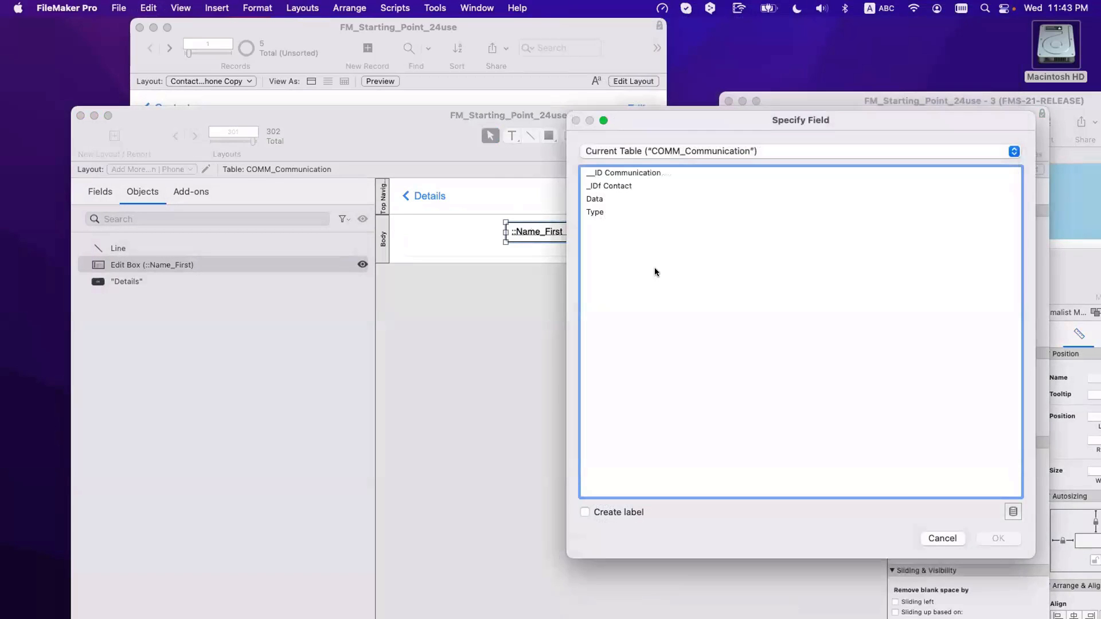
pyautogui.doubleClick(606, 199)
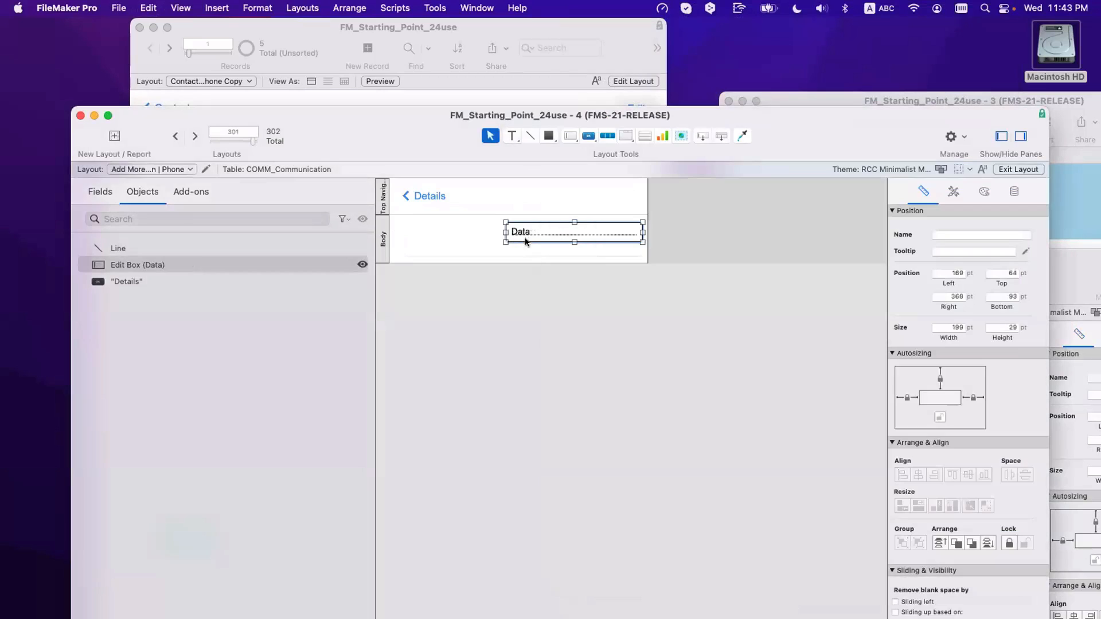
# Step: Duplicate the Data box as an unlabelled Type field box, placed left and 138 pt wide
pyautogui.moveTo(535, 230); pyautogui.dragTo(499, 238)
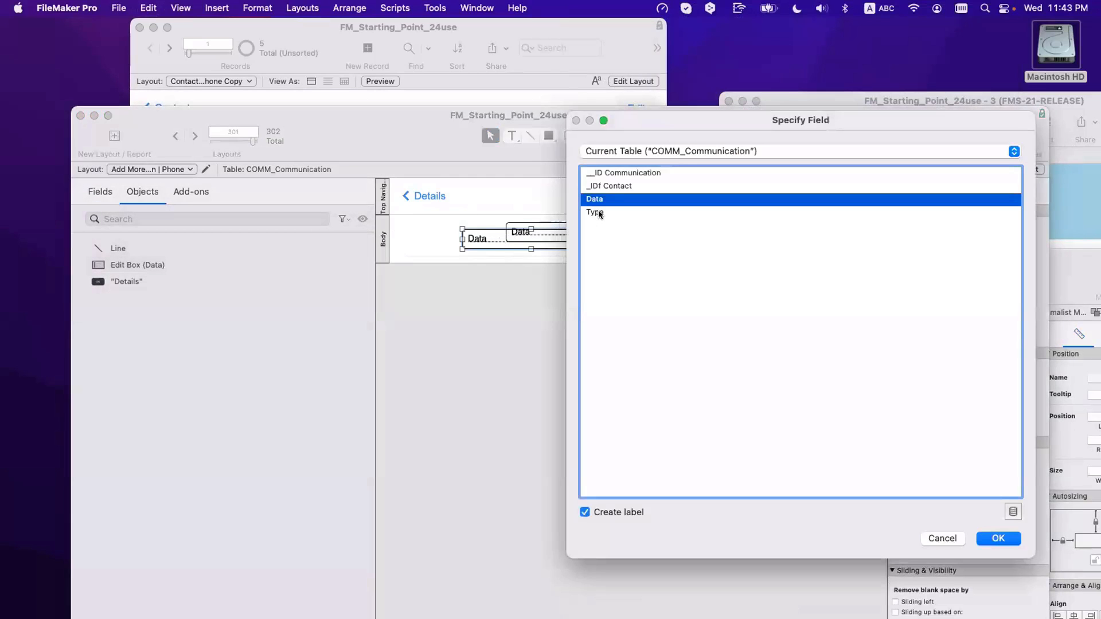
pyautogui.click(600, 213)
pyautogui.click(622, 510)
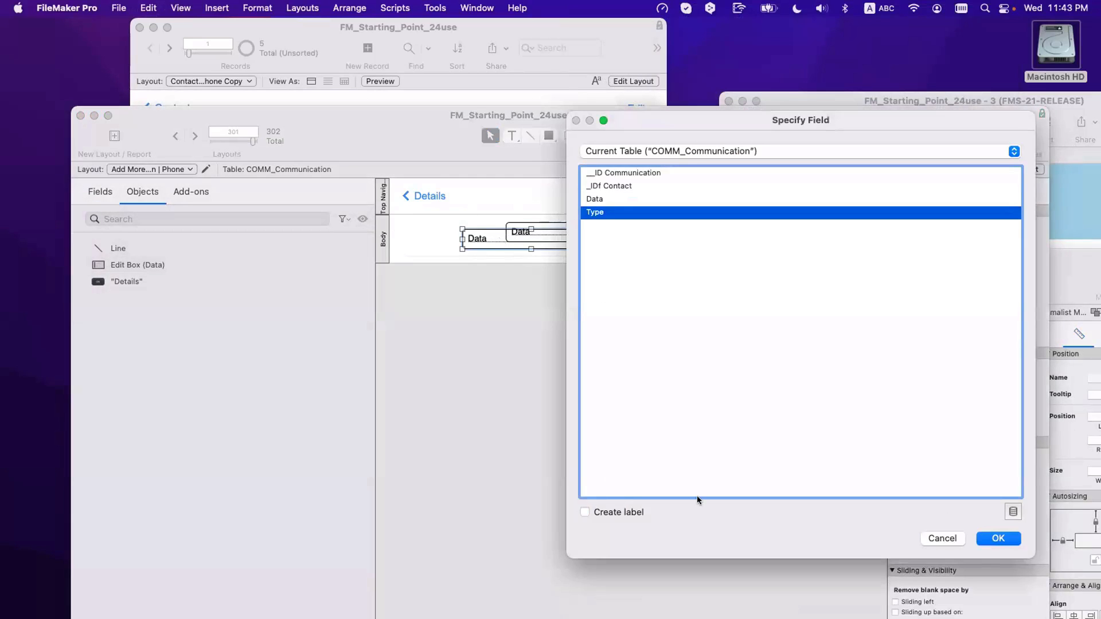
pyautogui.click(1011, 538)
pyautogui.moveTo(484, 239); pyautogui.dragTo(420, 235)
pyautogui.moveTo(541, 232); pyautogui.dragTo(495, 229)
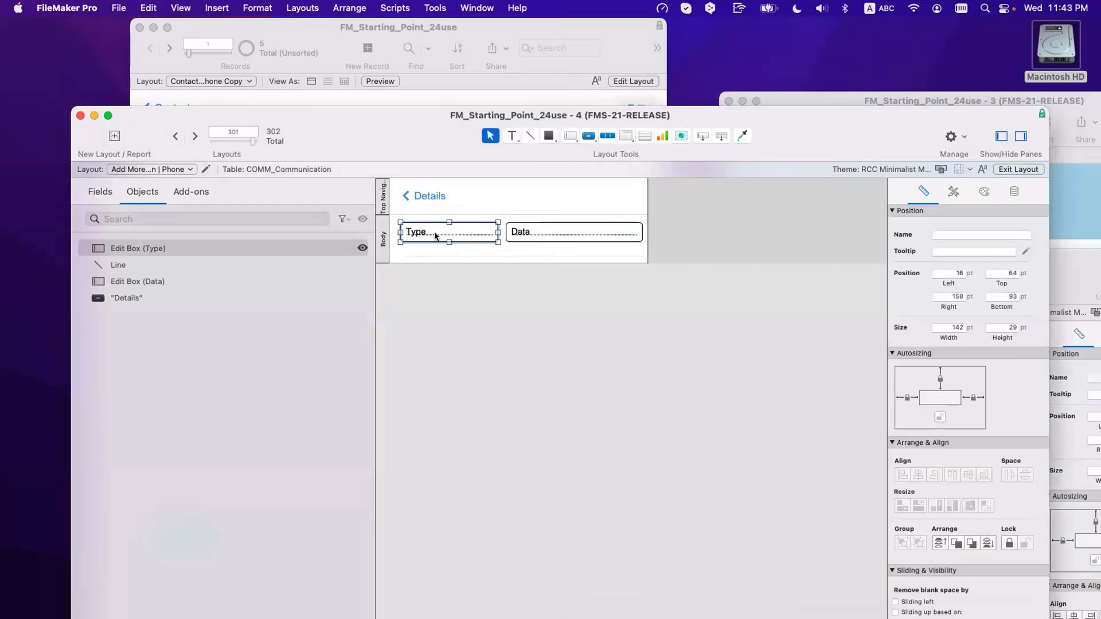
# Step: Narrow the Data and Type fields further and move Data left beside Type
pyautogui.click(543, 235)
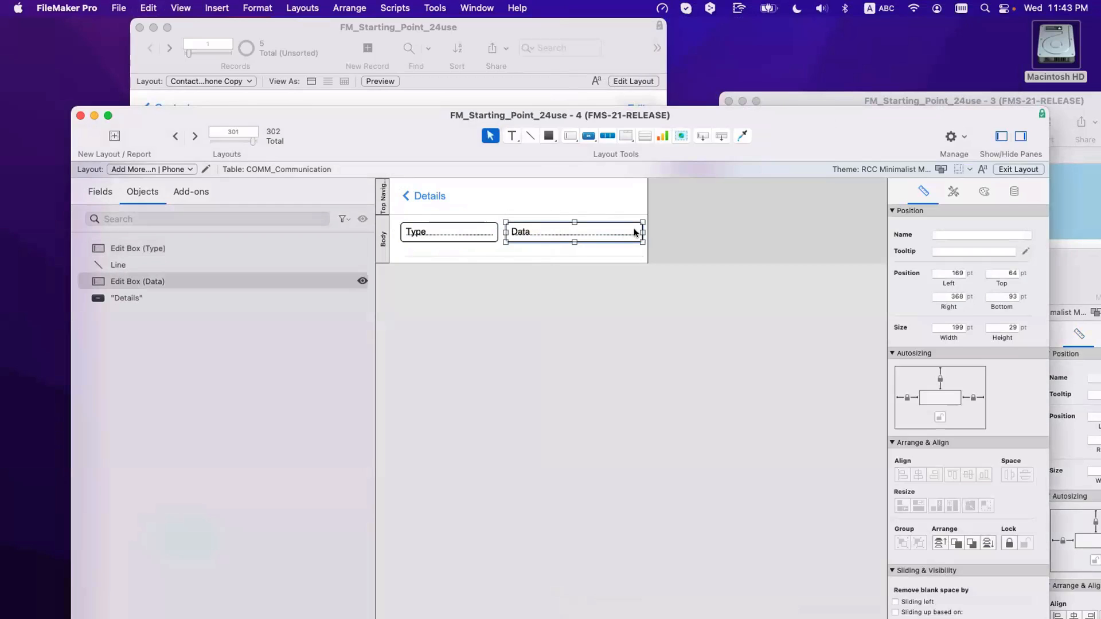
pyautogui.moveTo(641, 232); pyautogui.dragTo(616, 232)
pyautogui.click(464, 233)
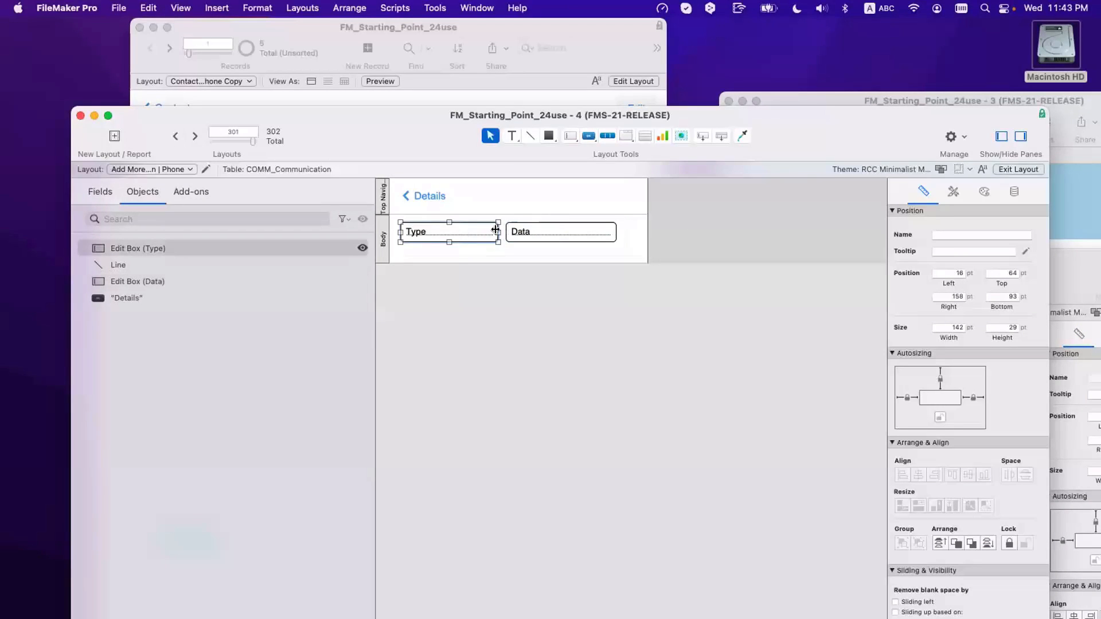
pyautogui.moveTo(496, 232)
pyautogui.mouseDown()
pyautogui.moveTo(479, 232)
pyautogui.moveTo(491, 231)
pyautogui.mouseUp()
pyautogui.click(522, 229)
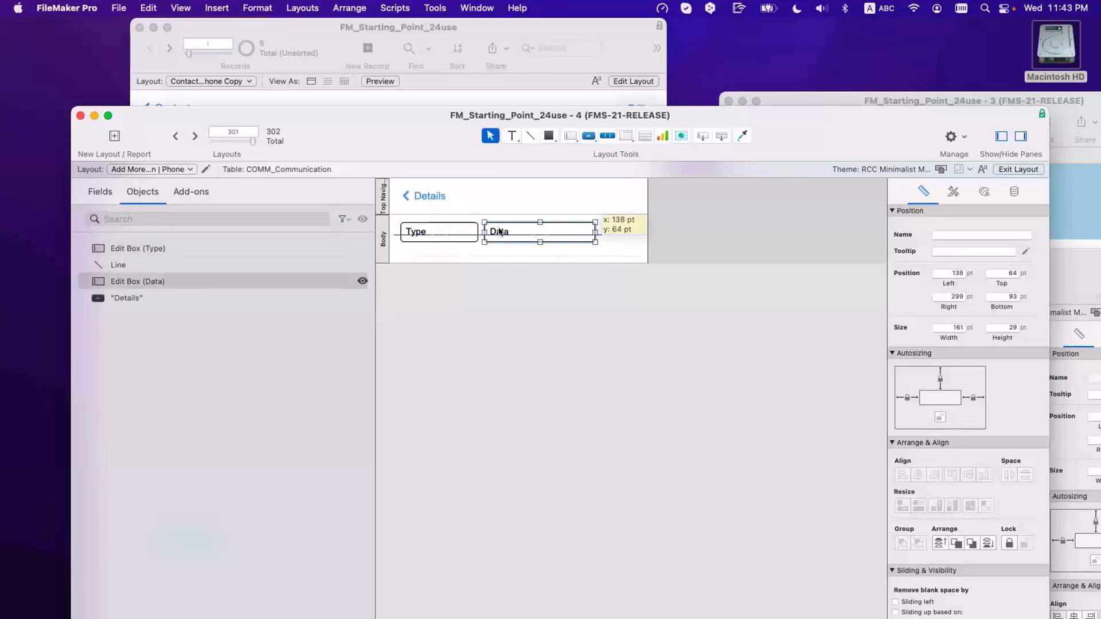
pyautogui.click(611, 228)
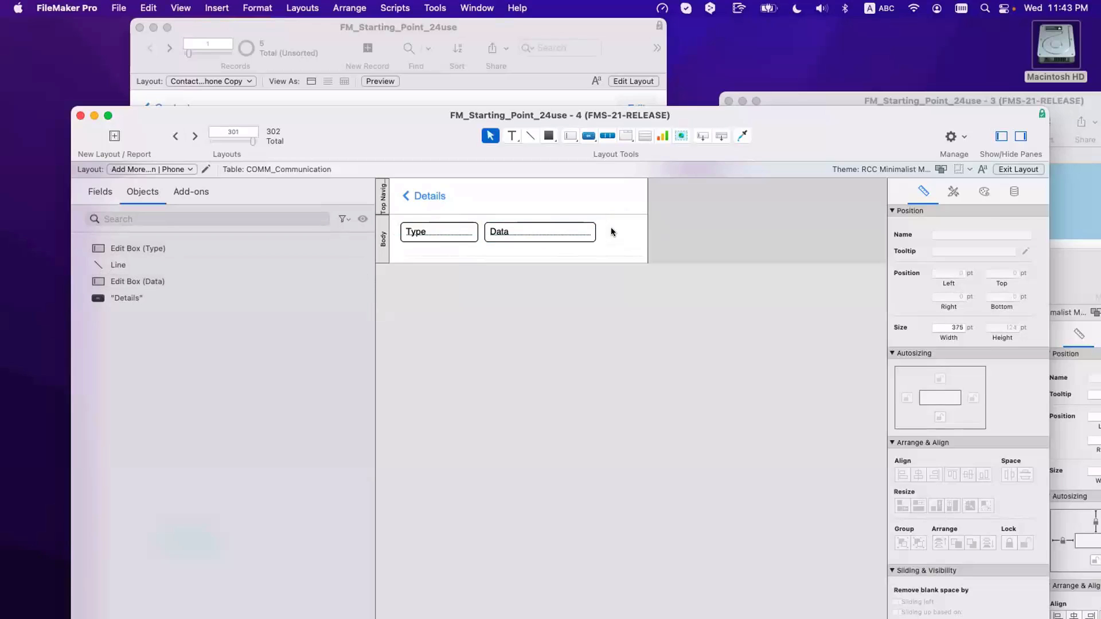
pyautogui.click(590, 140)
# Step: Draw an icon-only button with the circled-X icon right of the Data field
pyautogui.moveTo(614, 223); pyautogui.dragTo(640, 245)
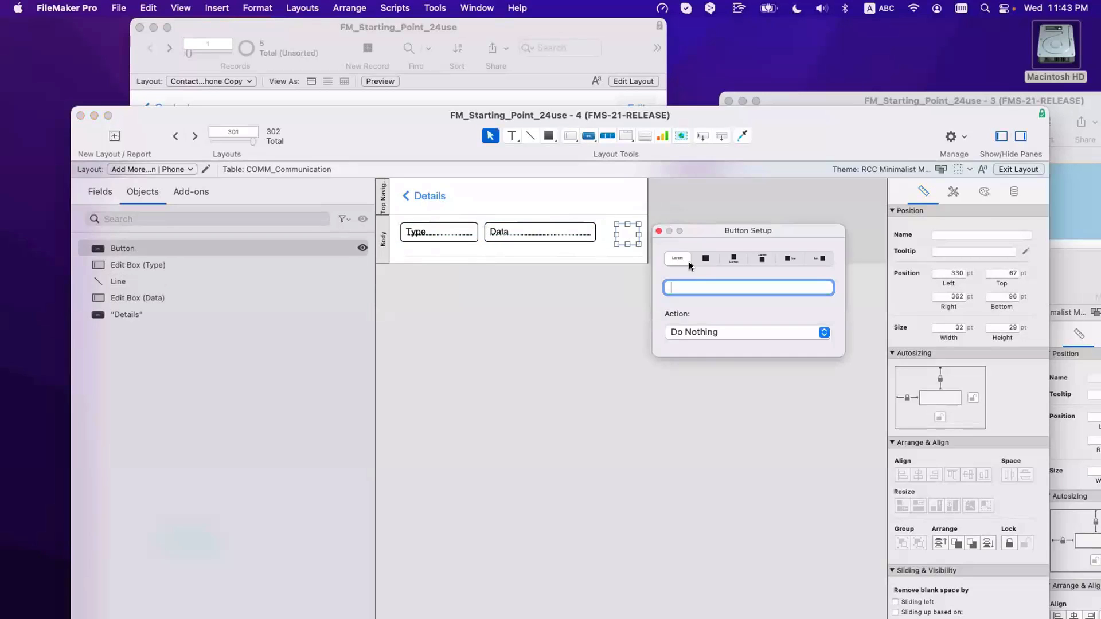
pyautogui.click(705, 258)
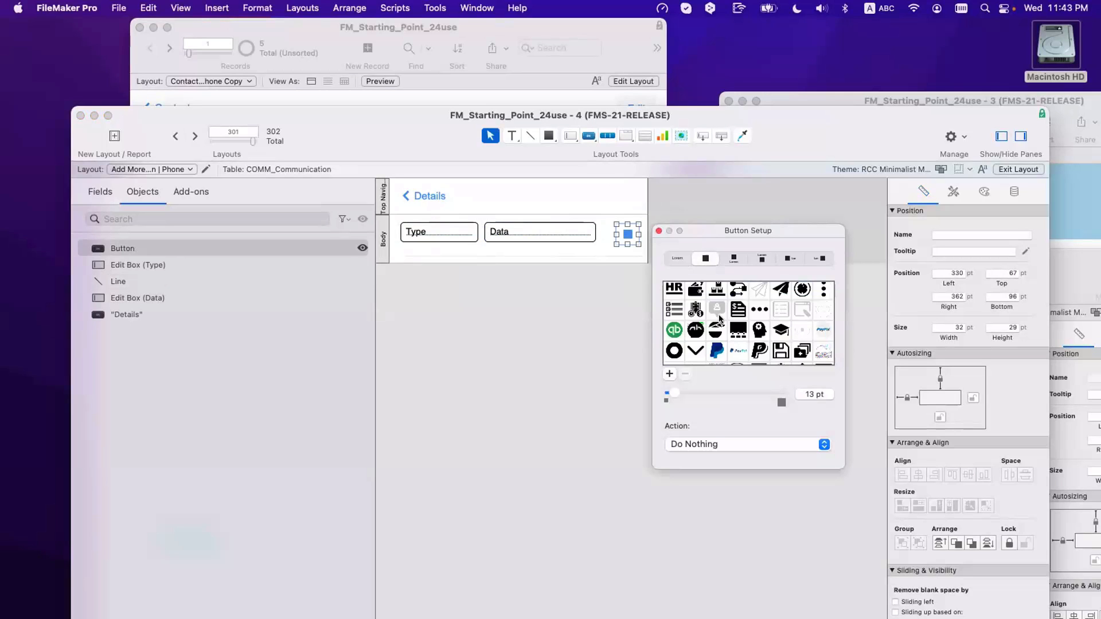
pyautogui.scroll(-10, 719, 318)
pyautogui.scroll(-8, 720, 319)
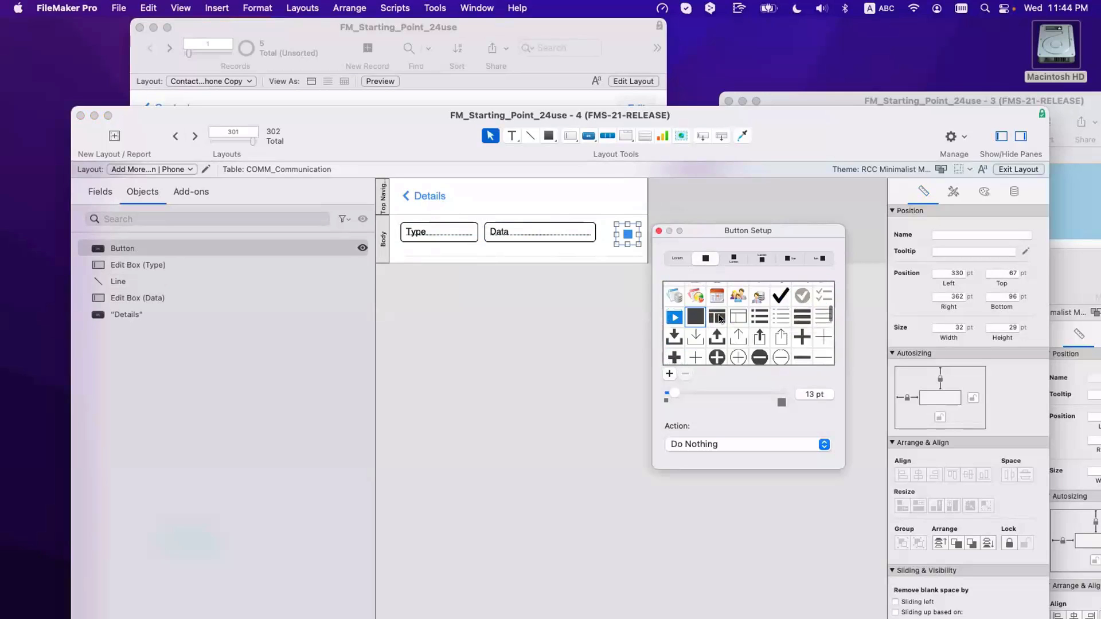
pyautogui.click(758, 359)
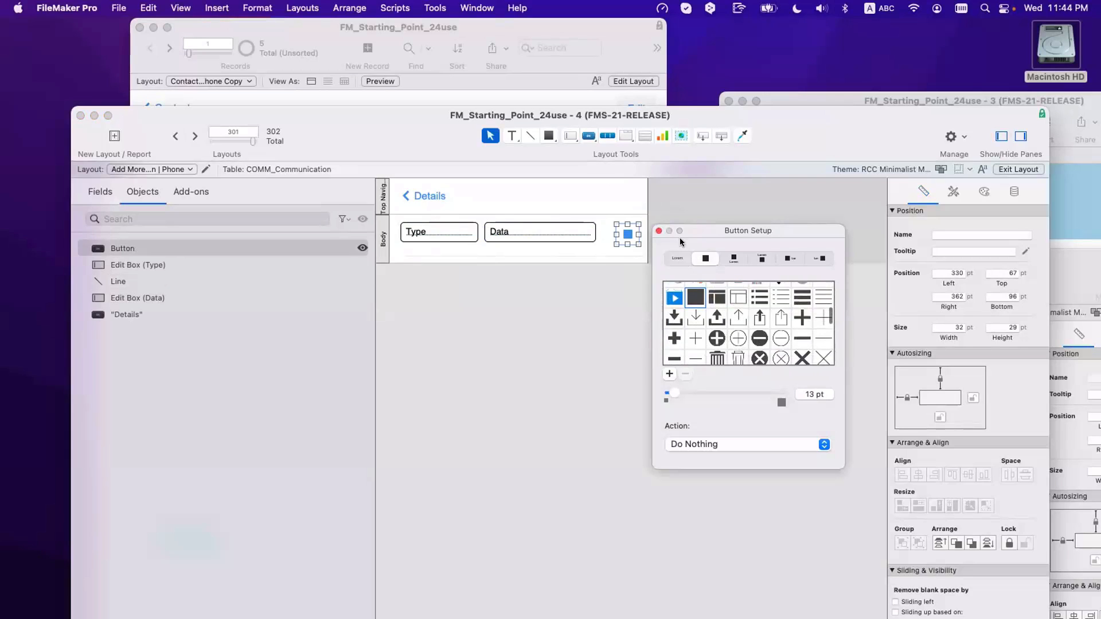
pyautogui.click(658, 230)
# Step: In the Inspector's Appearance settings, colour the button's icon red for the Normal state
pyautogui.click(953, 192)
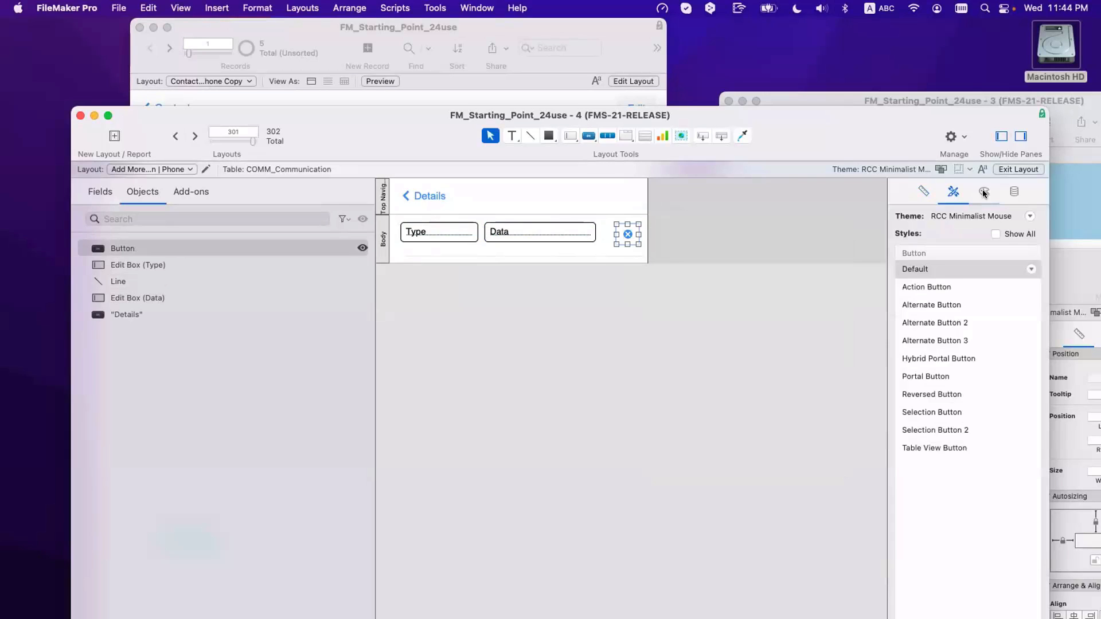
pyautogui.click(983, 191)
pyautogui.click(927, 249)
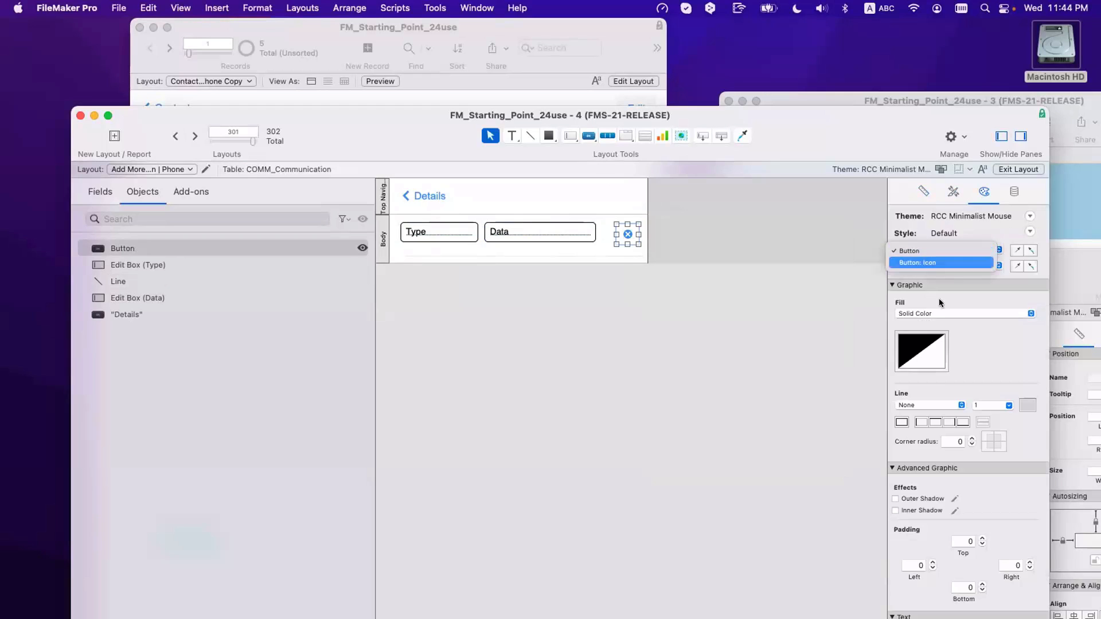
pyautogui.click(929, 263)
pyautogui.click(922, 351)
pyautogui.click(925, 429)
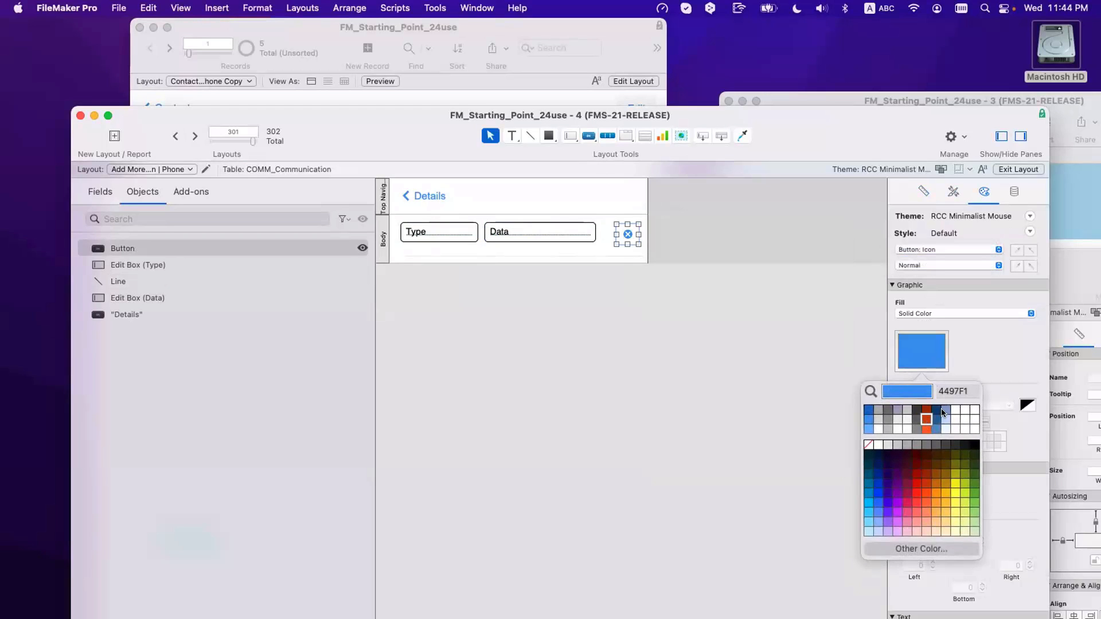
# Step: Colour the icon red for the Hover state and dark red for the Pressed state
pyautogui.click(962, 265)
pyautogui.click(962, 274)
pyautogui.click(919, 343)
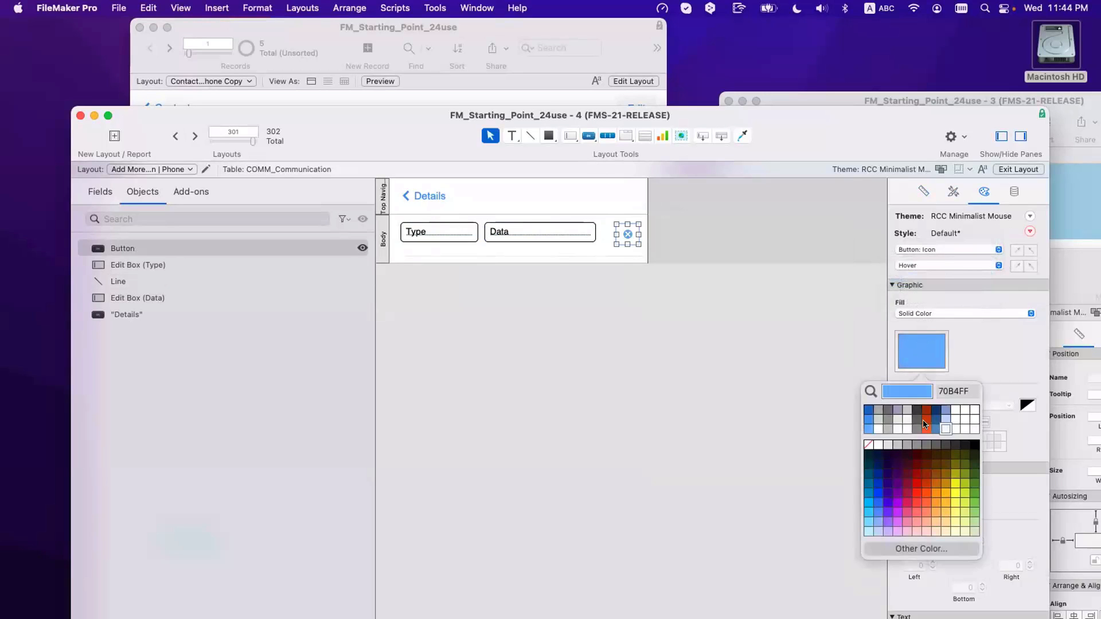
pyautogui.click(926, 425)
pyautogui.click(919, 266)
pyautogui.click(919, 278)
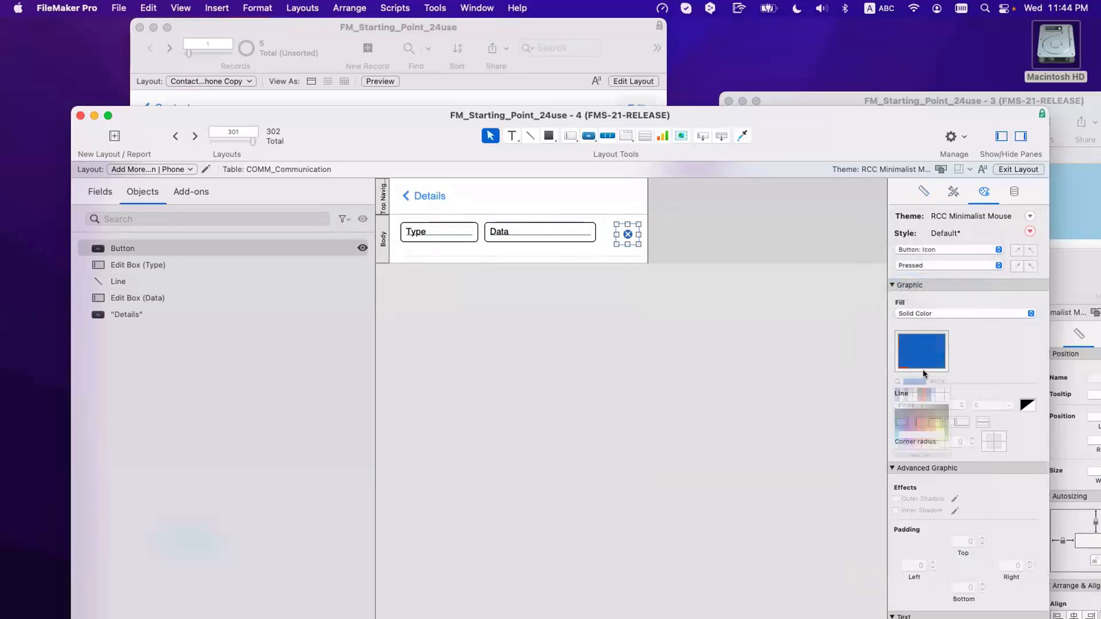
pyautogui.click(923, 367)
pyautogui.click(928, 405)
# Step: View the In Focus fill colour choices without changing them, then reselect the red X button
pyautogui.click(913, 267)
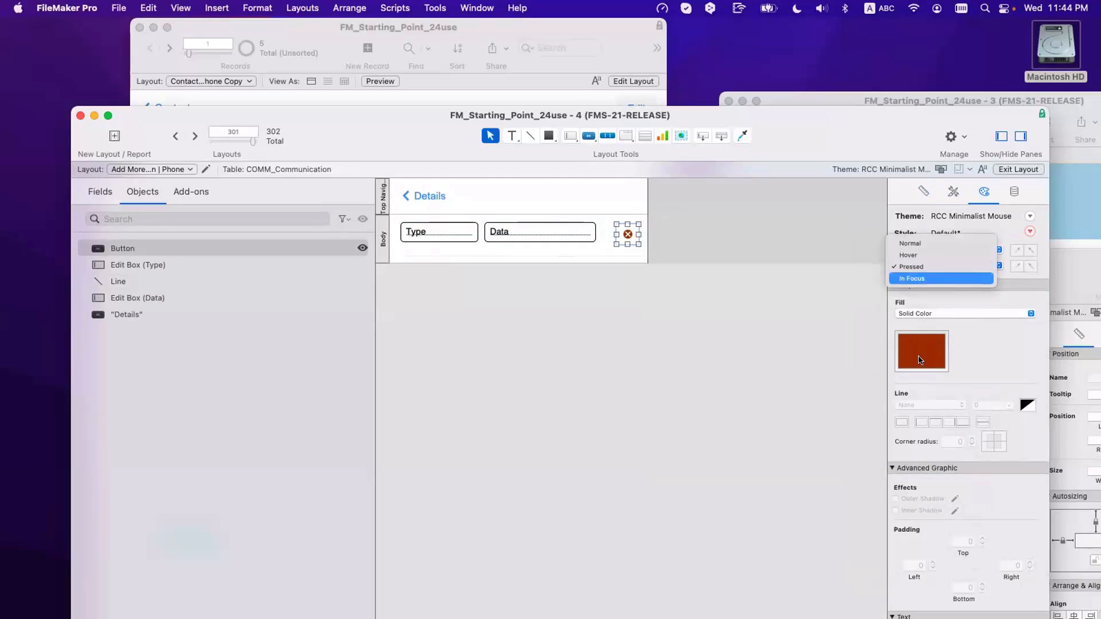
pyautogui.click(914, 275)
pyautogui.click(920, 355)
pyautogui.click(717, 331)
pyautogui.click(641, 267)
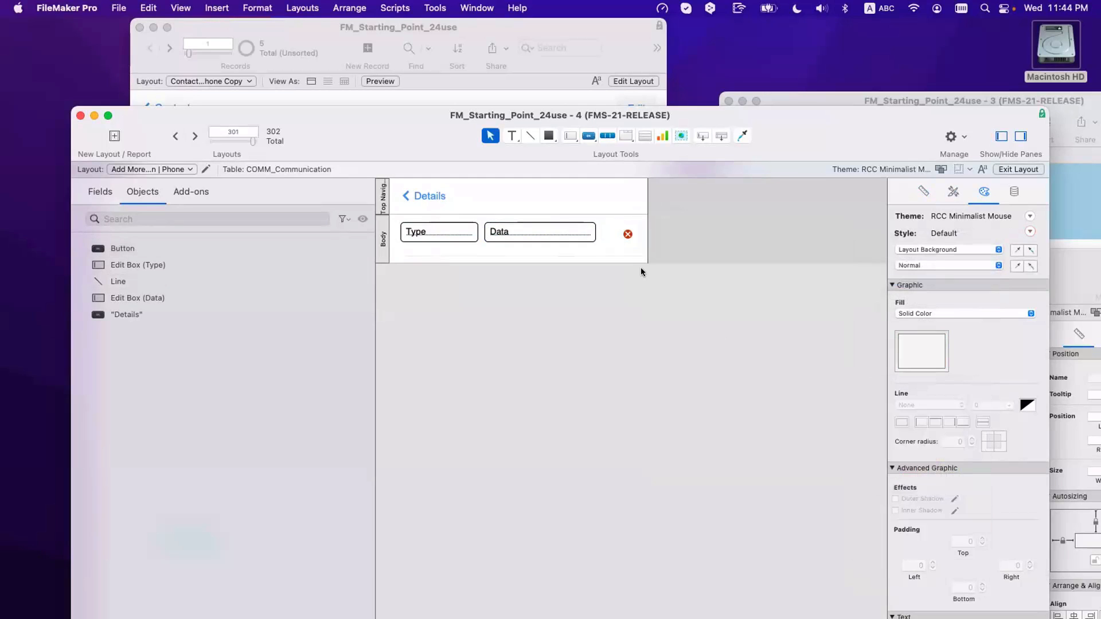
pyautogui.click(626, 235)
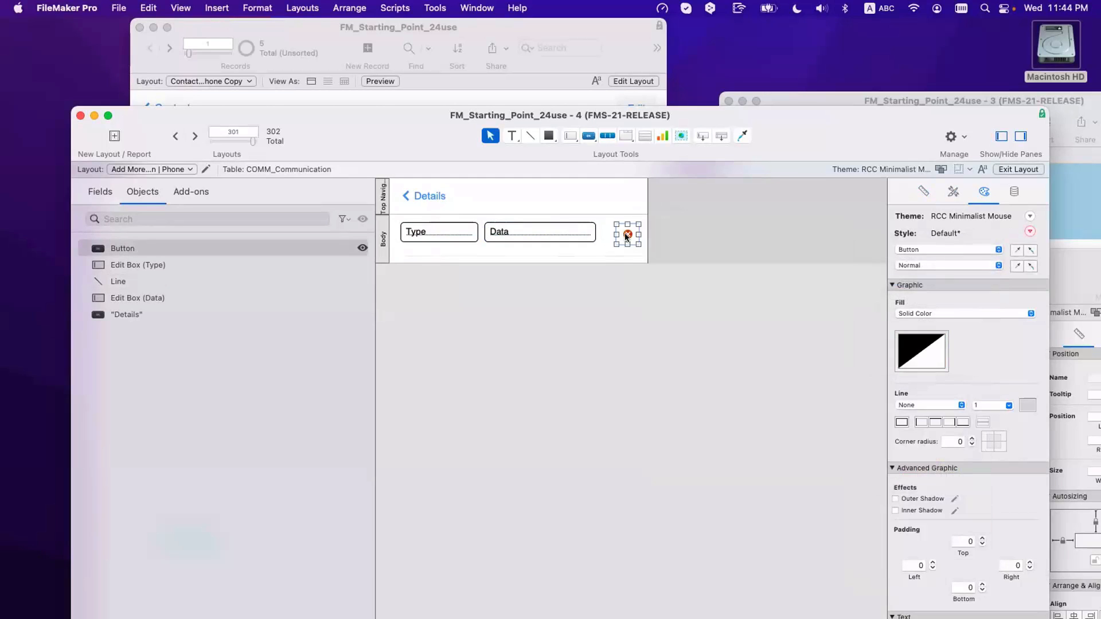
# Step: Enlarge the red X button's icon to 17 pt and place it at the row's right end
pyautogui.doubleClick(626, 236)
pyautogui.write('17')
pyautogui.press('Return')
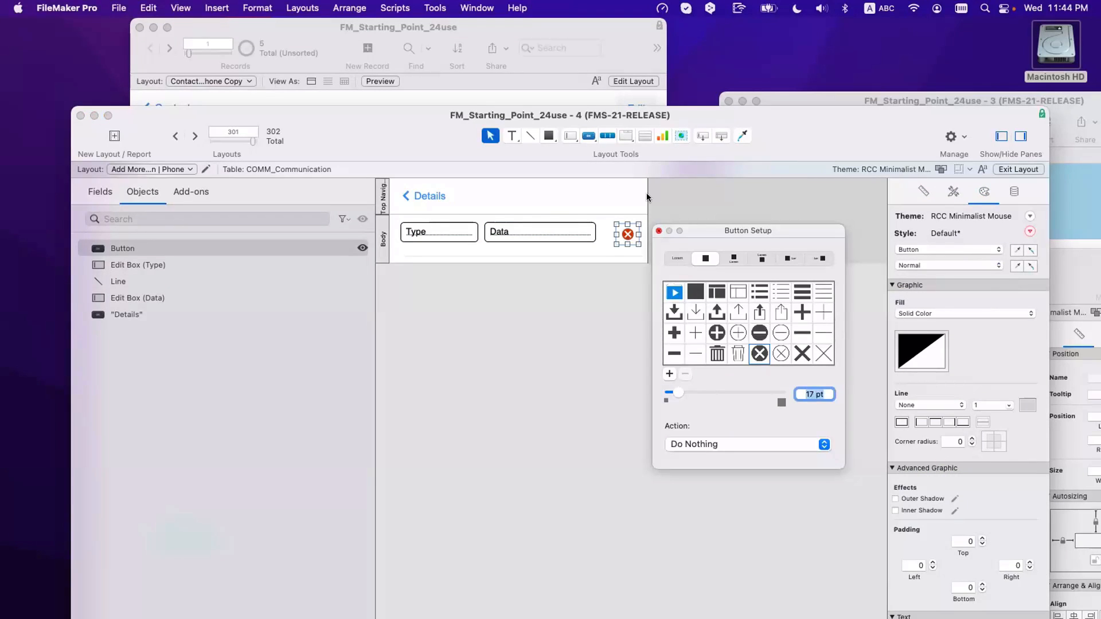
pyautogui.click(658, 231)
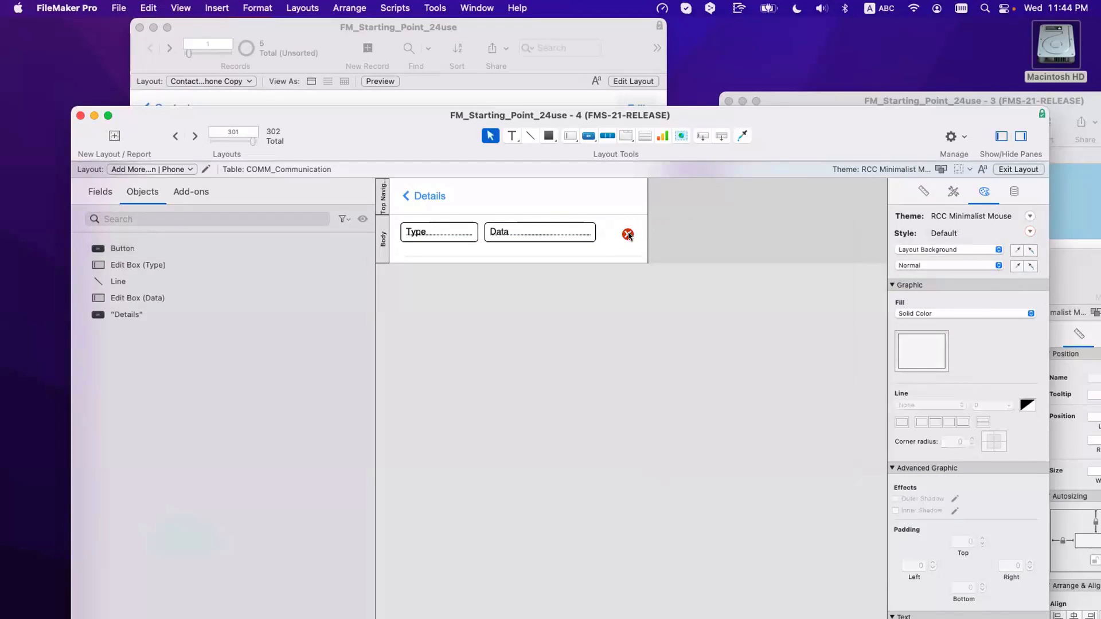
pyautogui.moveTo(627, 234); pyautogui.dragTo(631, 232)
pyautogui.click(668, 240)
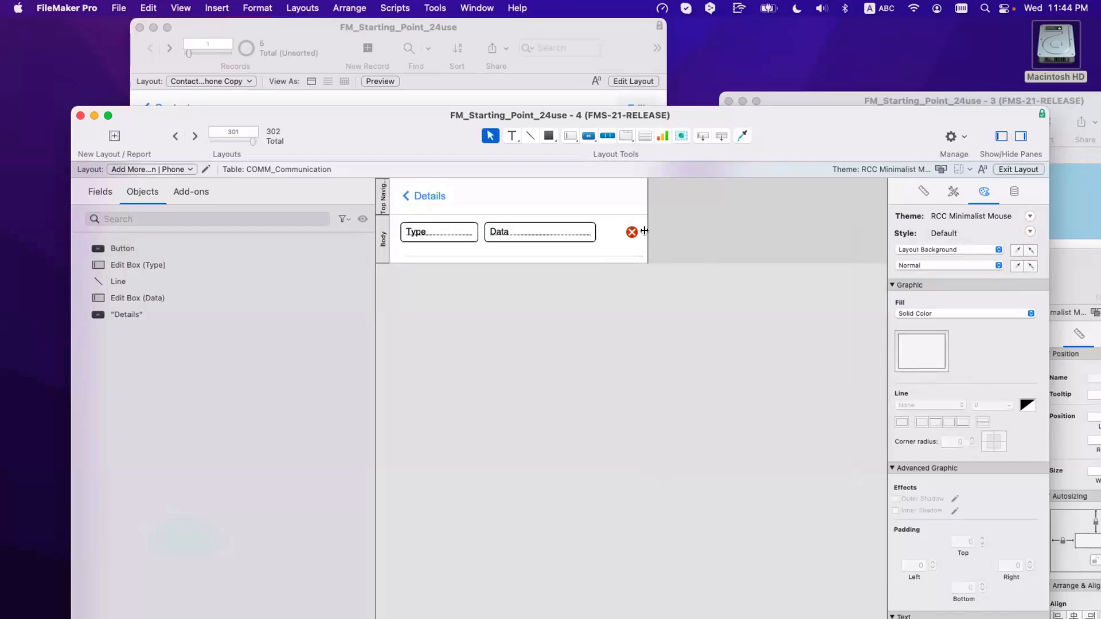
# Step: Move the separator line up to shorten the body part
pyautogui.moveTo(522, 254); pyautogui.dragTo(504, 245)
pyautogui.click(515, 264)
pyautogui.click(511, 246)
pyautogui.click(538, 285)
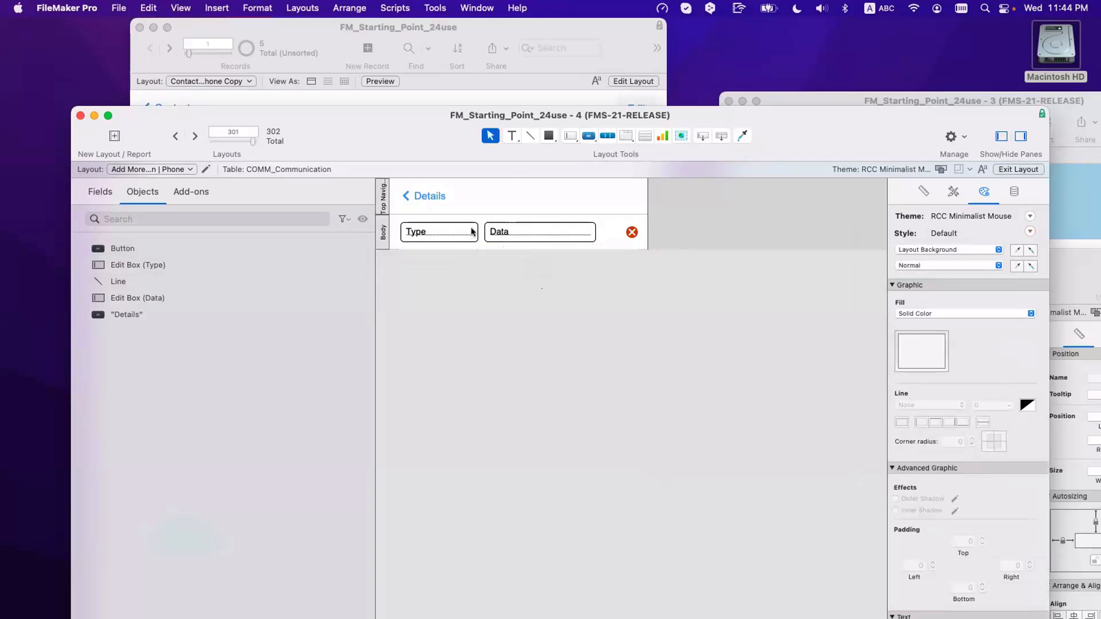
# Step: Widen the Data field to 189 pt so it reaches the red X button
pyautogui.click(580, 231)
pyautogui.moveTo(595, 231); pyautogui.dragTo(618, 229)
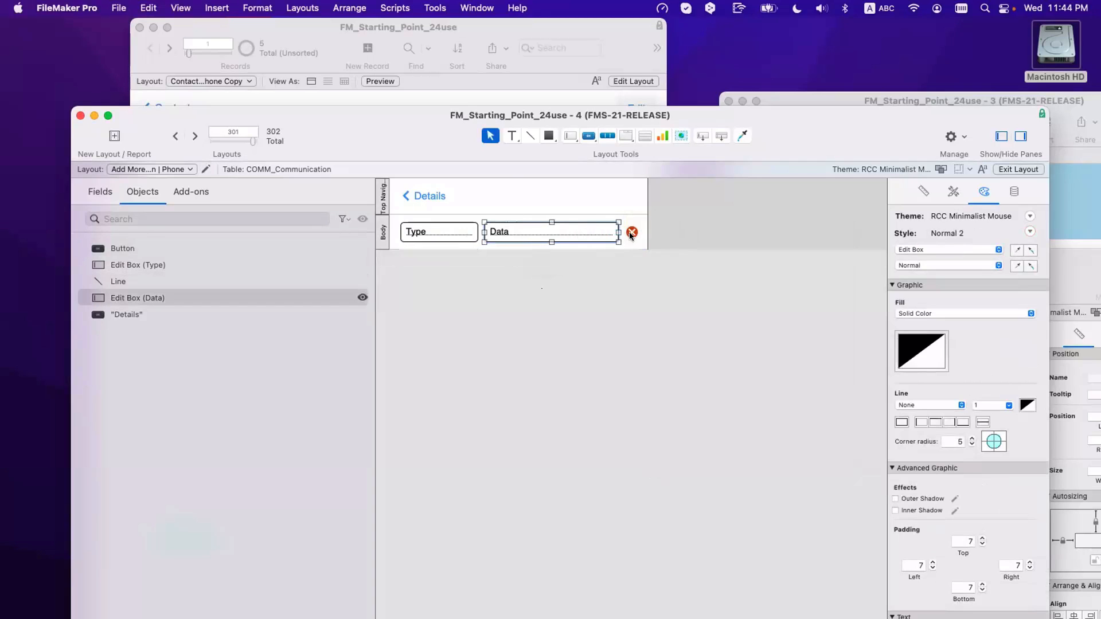
pyautogui.click(628, 231)
pyautogui.click(645, 282)
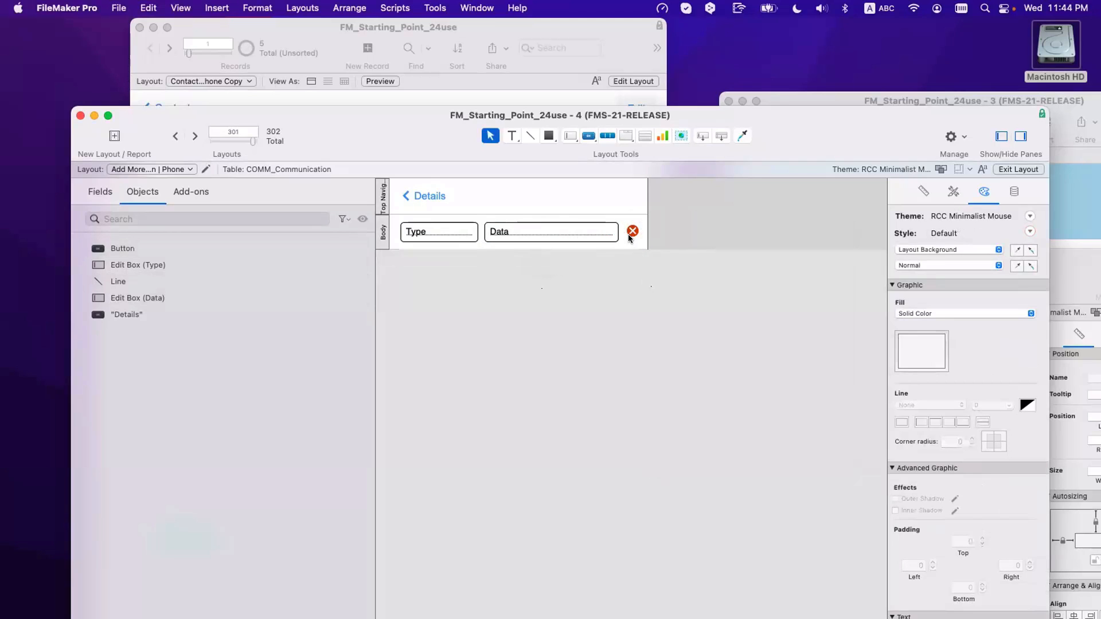
# Step: Try moving the X button left of the Type and Data fields, then undo both moves
pyautogui.moveTo(628, 234); pyautogui.dragTo(393, 232)
pyautogui.click(451, 233)
pyautogui.keyDown('shift'); pyautogui.click(512, 232); pyautogui.keyUp('shift')
pyautogui.moveTo(513, 232); pyautogui.dragTo(534, 232)
pyautogui.moveTo(400, 232); pyautogui.dragTo(405, 232)
pyautogui.click(411, 268)
pyautogui.press('super+z')
pyautogui.press('super+z')
pyautogui.press('super+z')
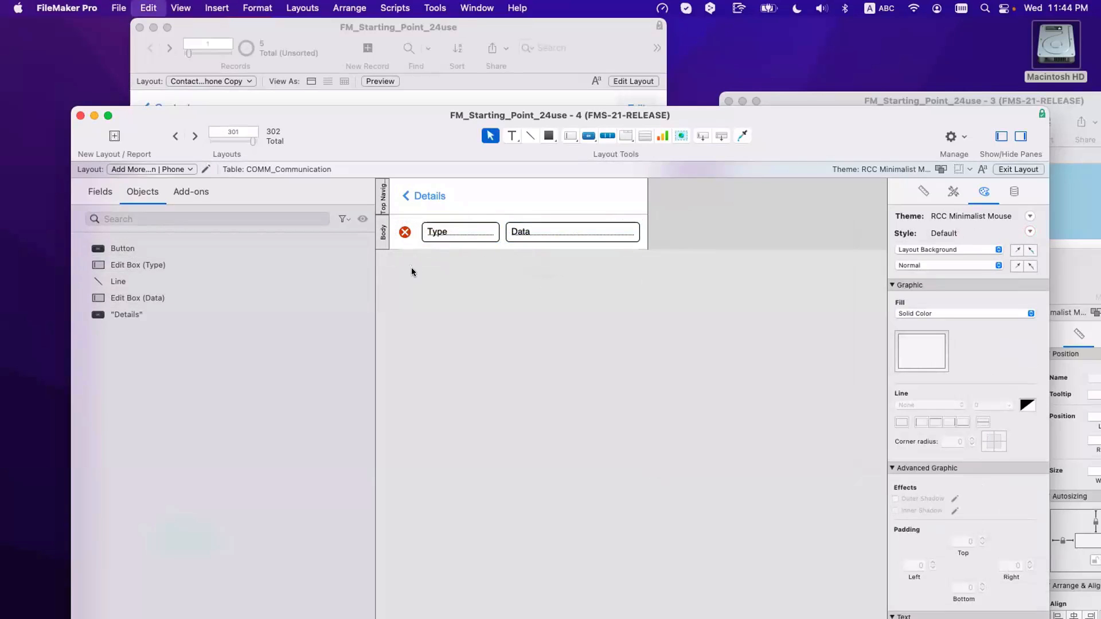
pyautogui.press('super+z')
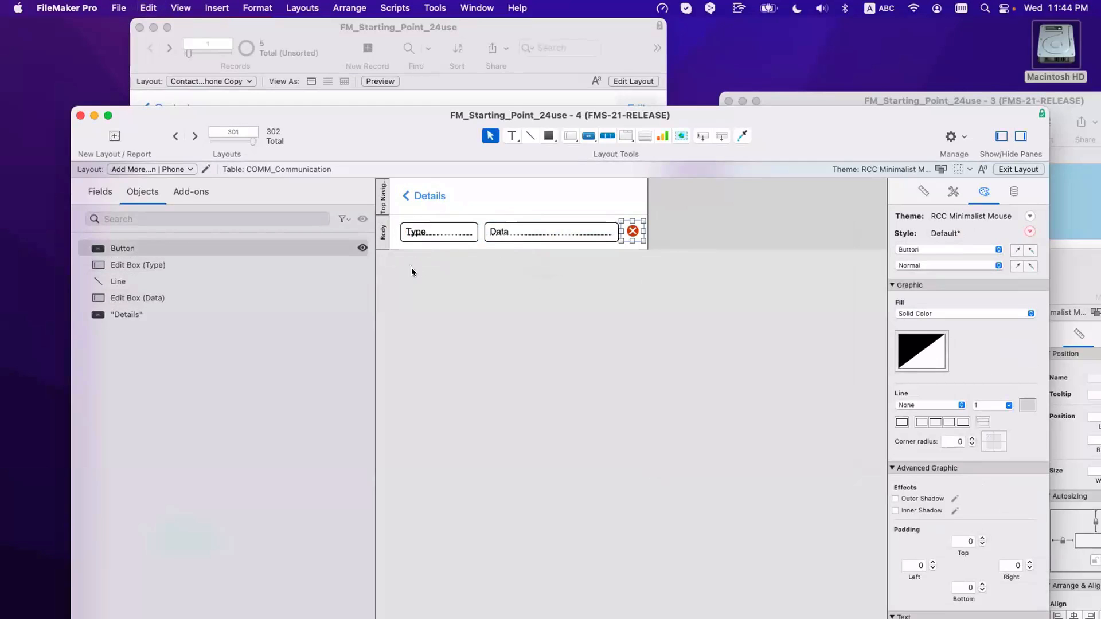
pyautogui.click(432, 276)
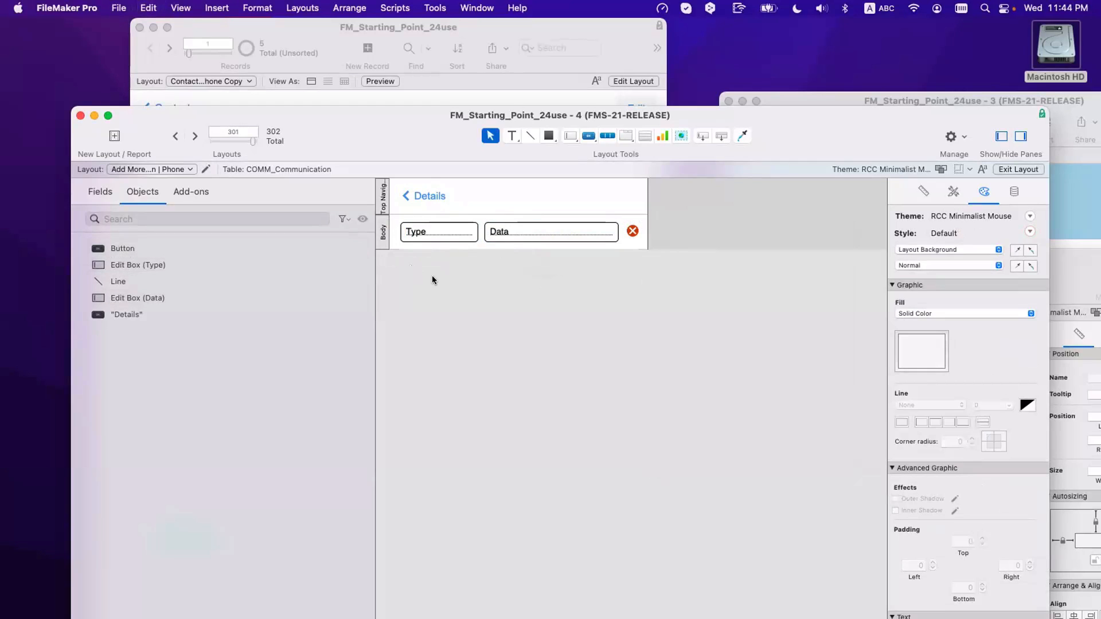
# Step: Relabel the Details button 'Close' and give it a heavy X icon
pyautogui.click(425, 195)
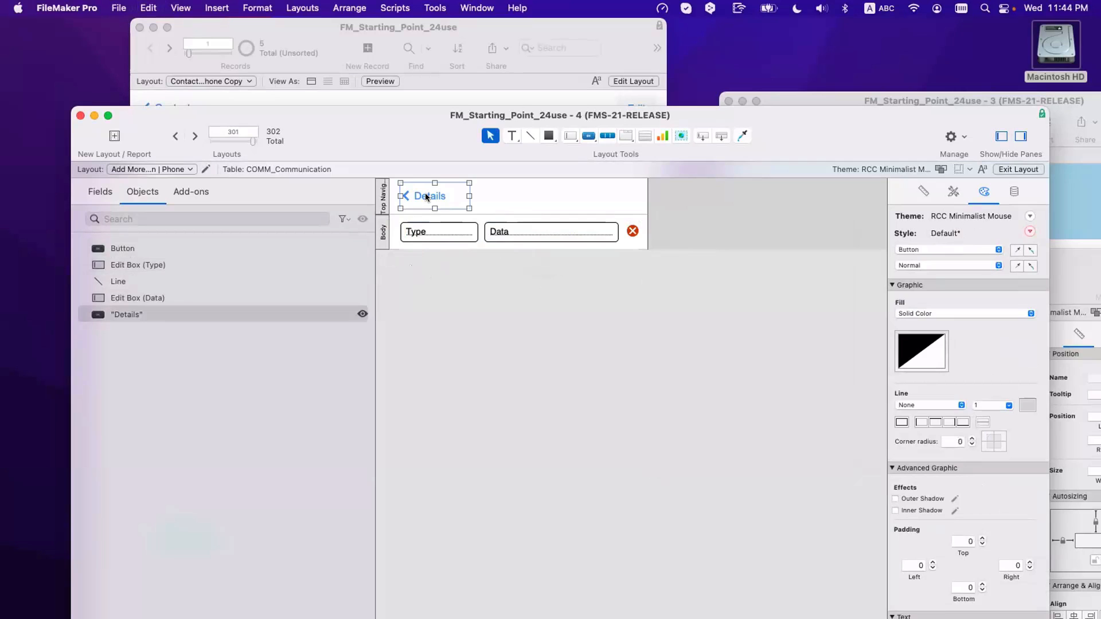
pyautogui.doubleClick(425, 195)
pyautogui.write('Close')
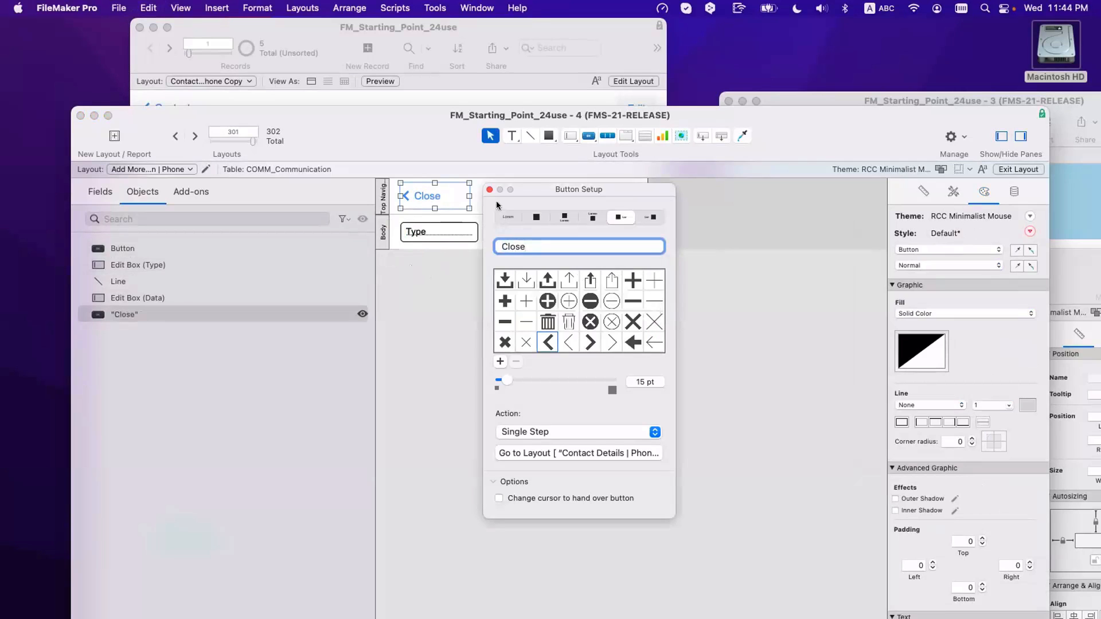
pyautogui.scroll(-2, 584, 338)
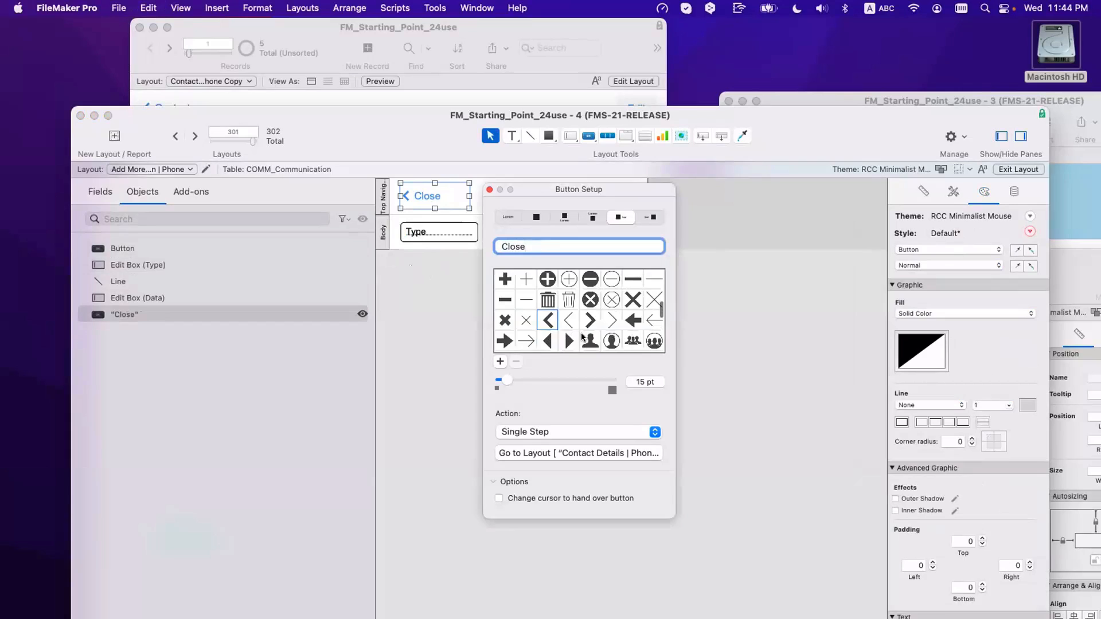
pyautogui.click(633, 293)
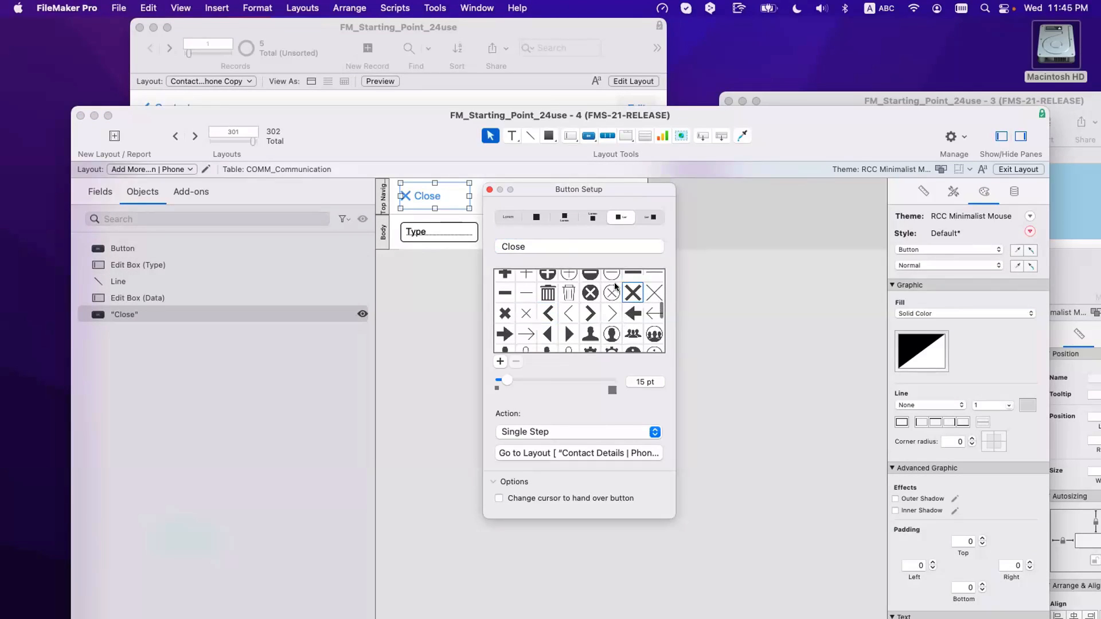
pyautogui.click(490, 189)
# Step: Resize the Close button, widening it leftward from 69 to 73 pt
pyautogui.moveTo(469, 196); pyautogui.dragTo(620, 197)
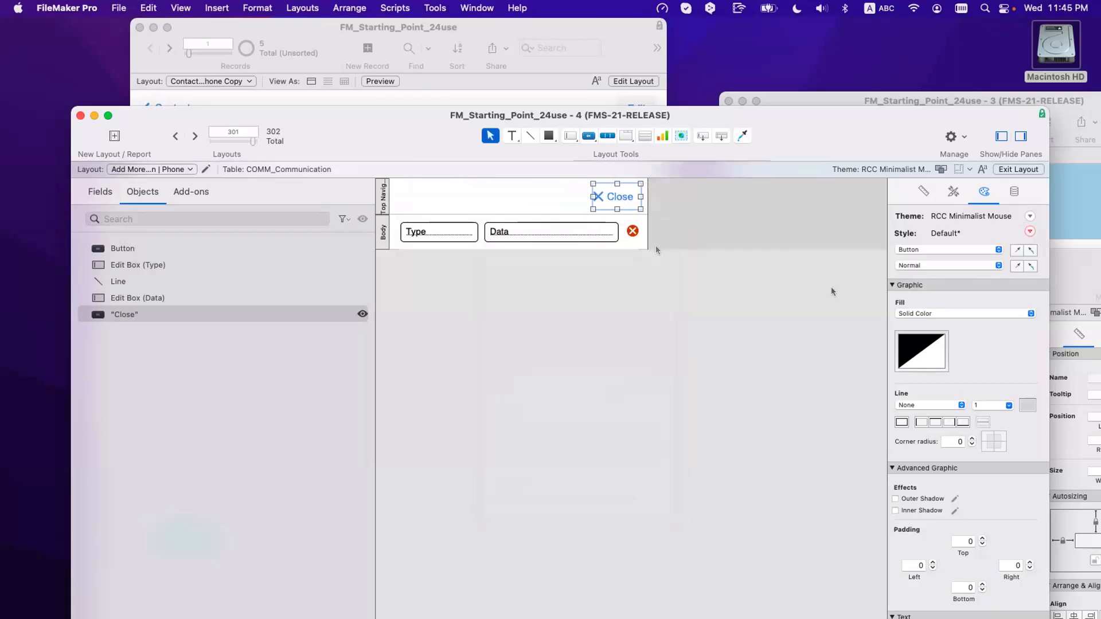
pyautogui.click(924, 191)
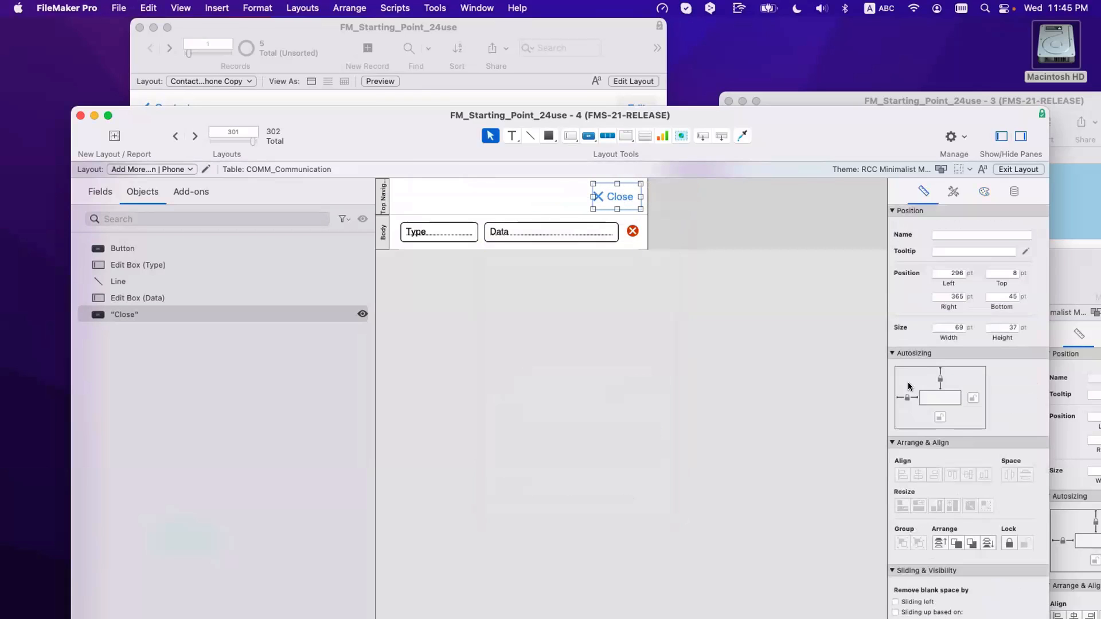
pyautogui.doubleClick(619, 197)
pyautogui.click(660, 190)
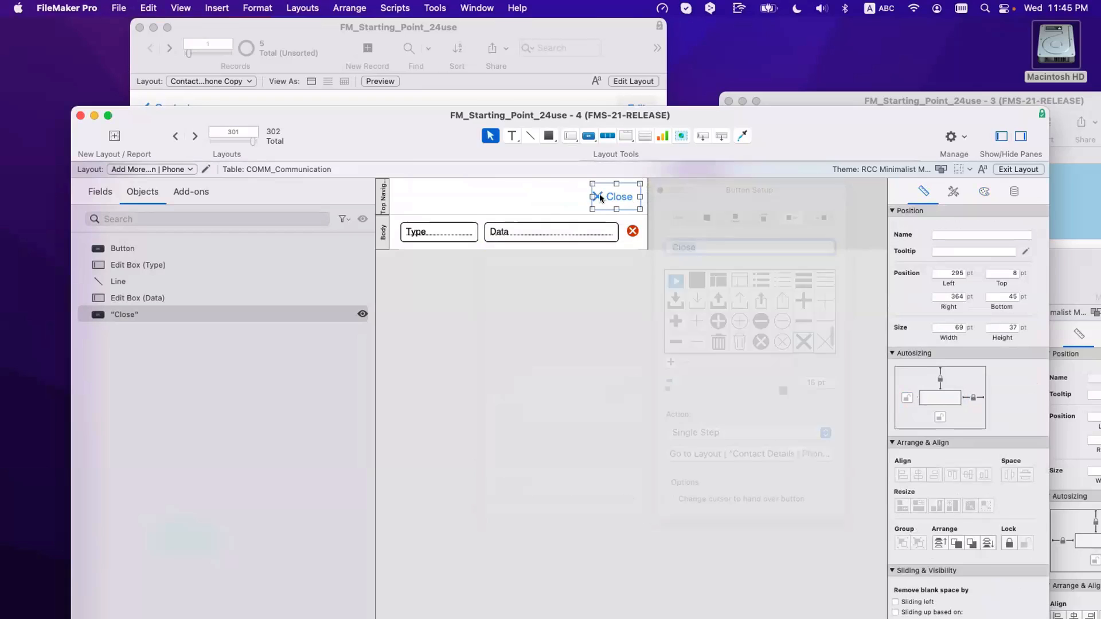
pyautogui.moveTo(592, 197); pyautogui.dragTo(589, 197)
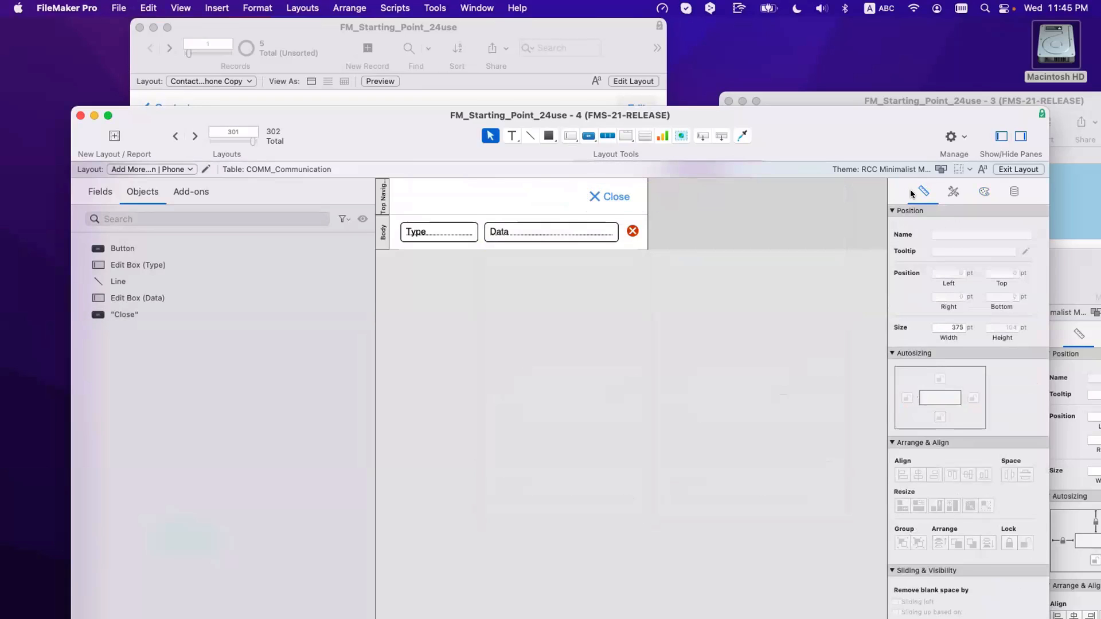
# Step: Center the Close label within its button
pyautogui.click(984, 191)
pyautogui.scroll(-5, 948, 401)
pyautogui.click(925, 474)
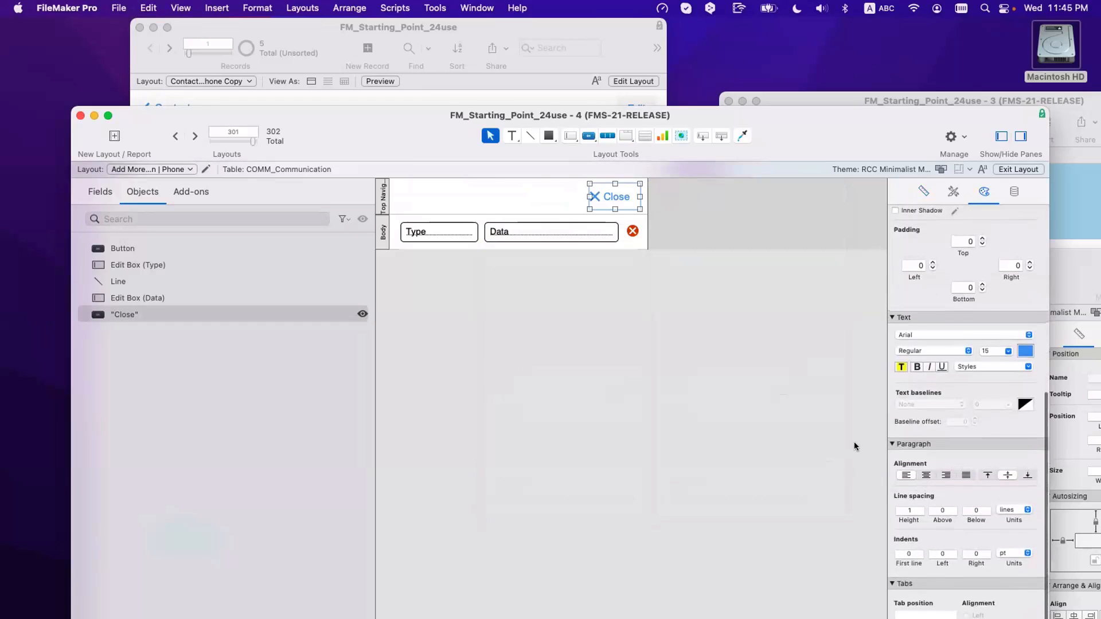
pyautogui.click(747, 297)
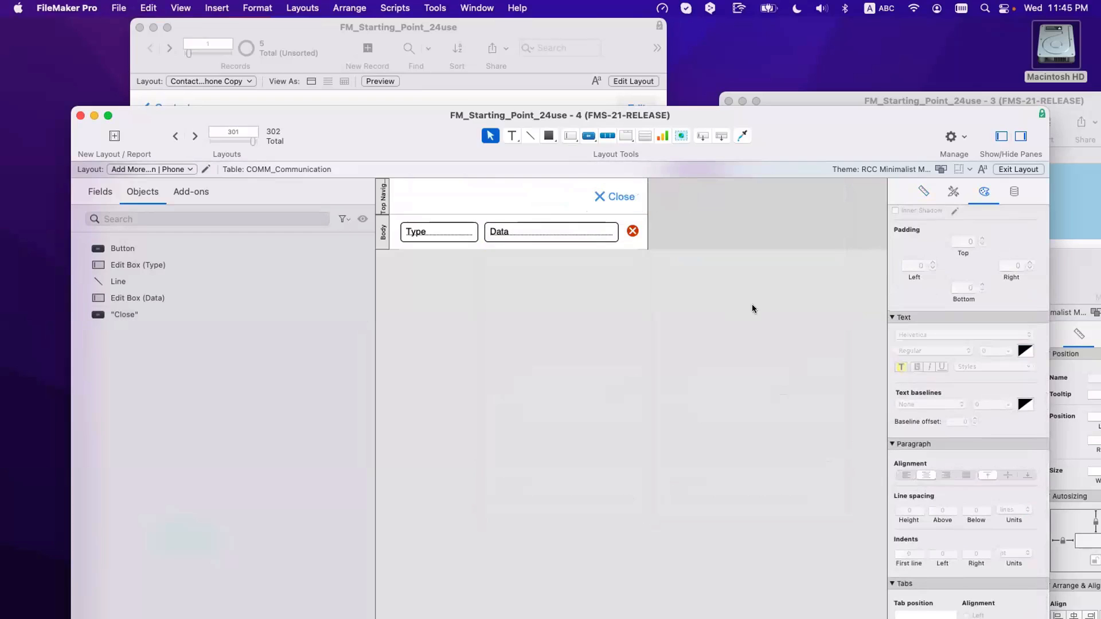
pyautogui.click(614, 200)
# Step: Make the red X button run the single step Delete Record/Request
pyautogui.click(632, 230)
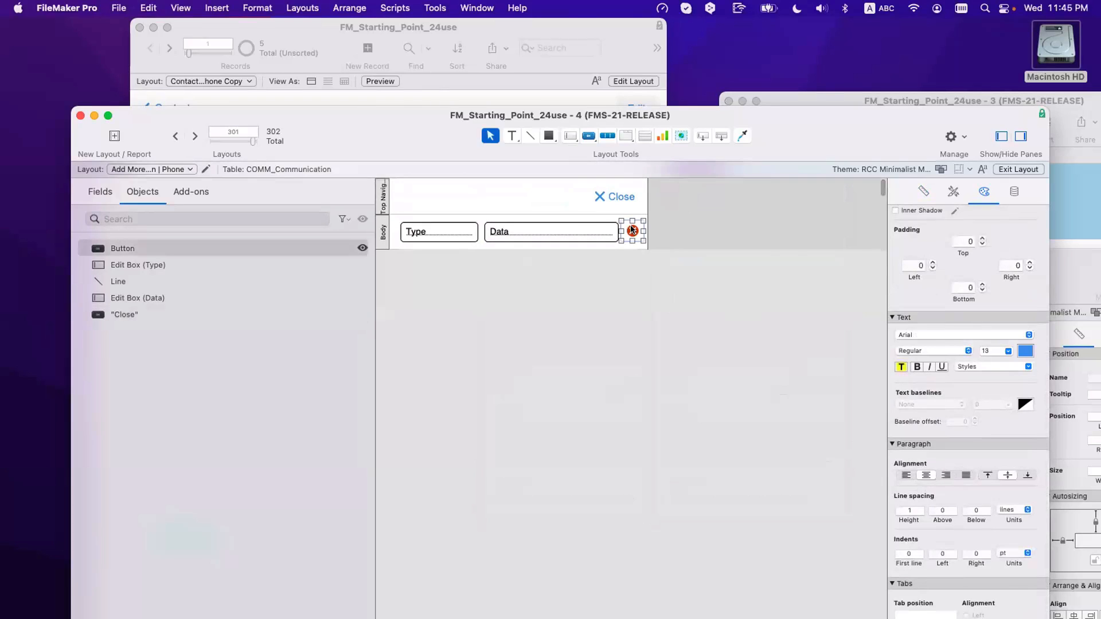
pyautogui.click(718, 440)
pyautogui.click(707, 440)
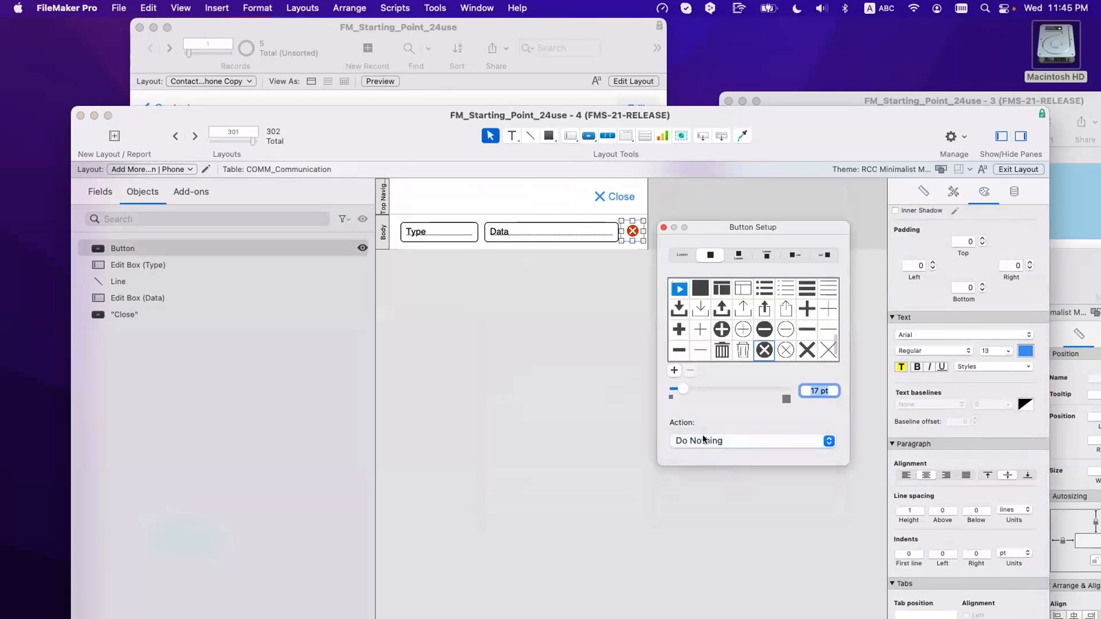
pyautogui.click(709, 441)
pyautogui.click(713, 462)
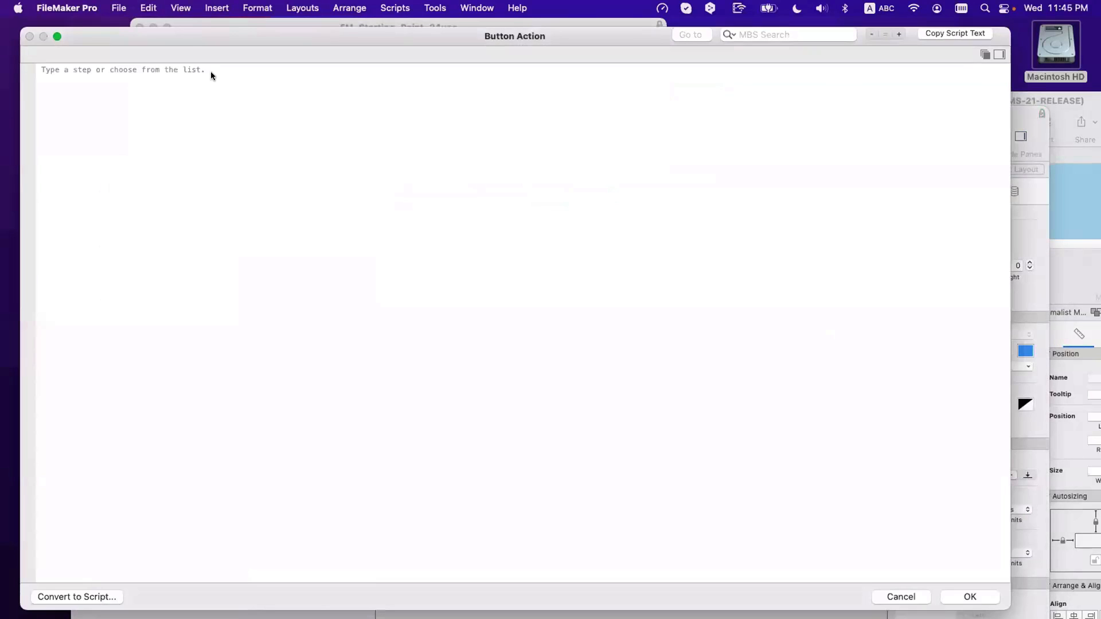
pyautogui.click(211, 68)
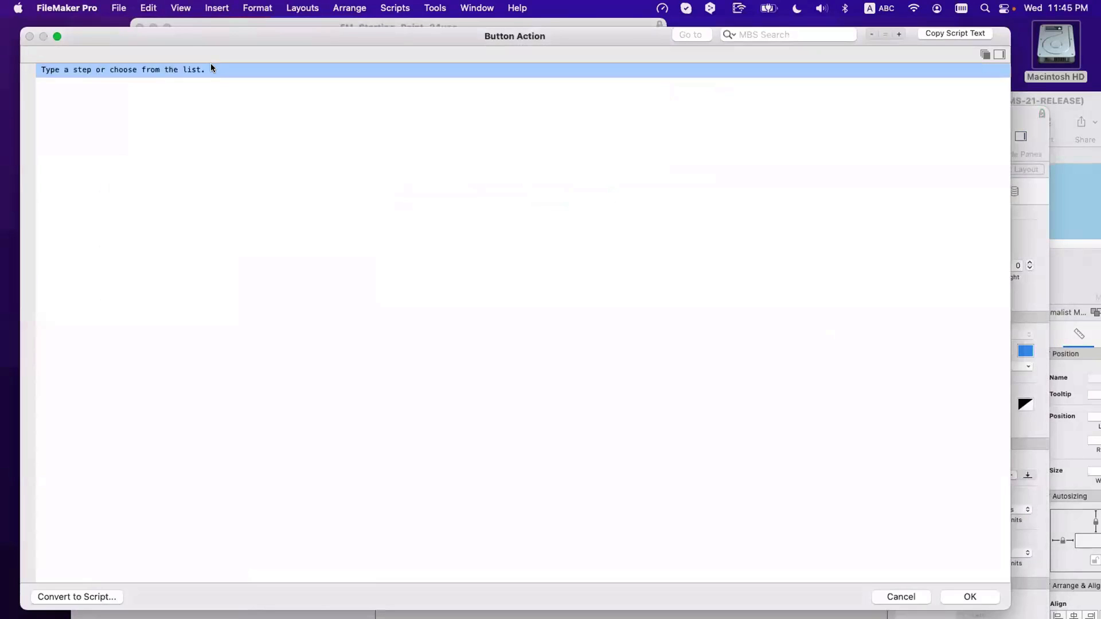
pyautogui.write('dele')
pyautogui.press('Down')
pyautogui.press('Down')
pyautogui.press('Down')
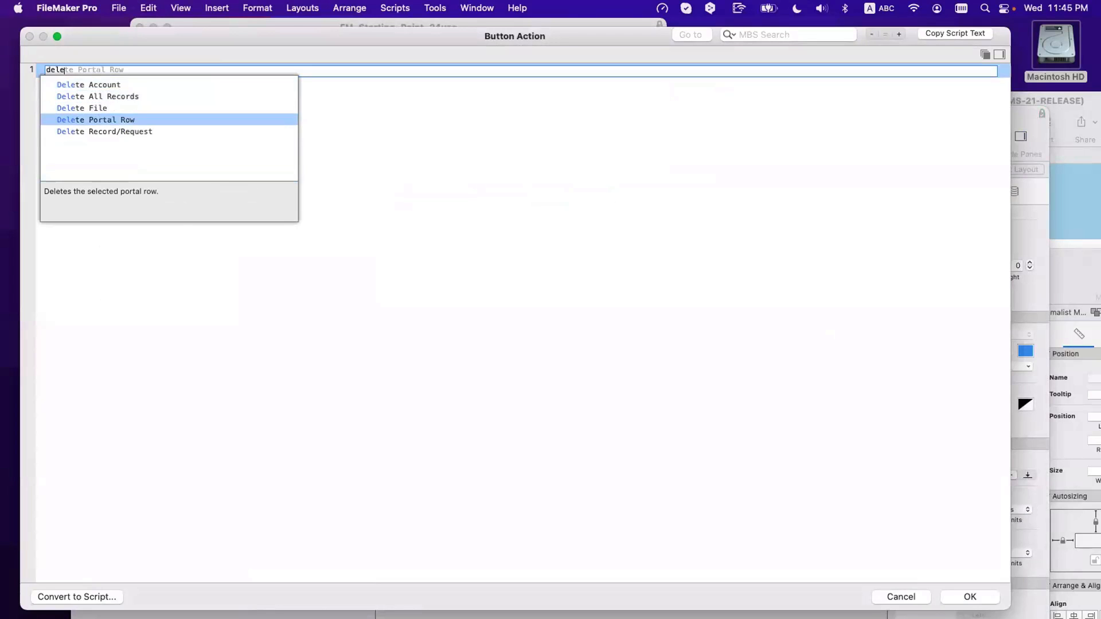
pyautogui.press('Down')
pyautogui.press('Return')
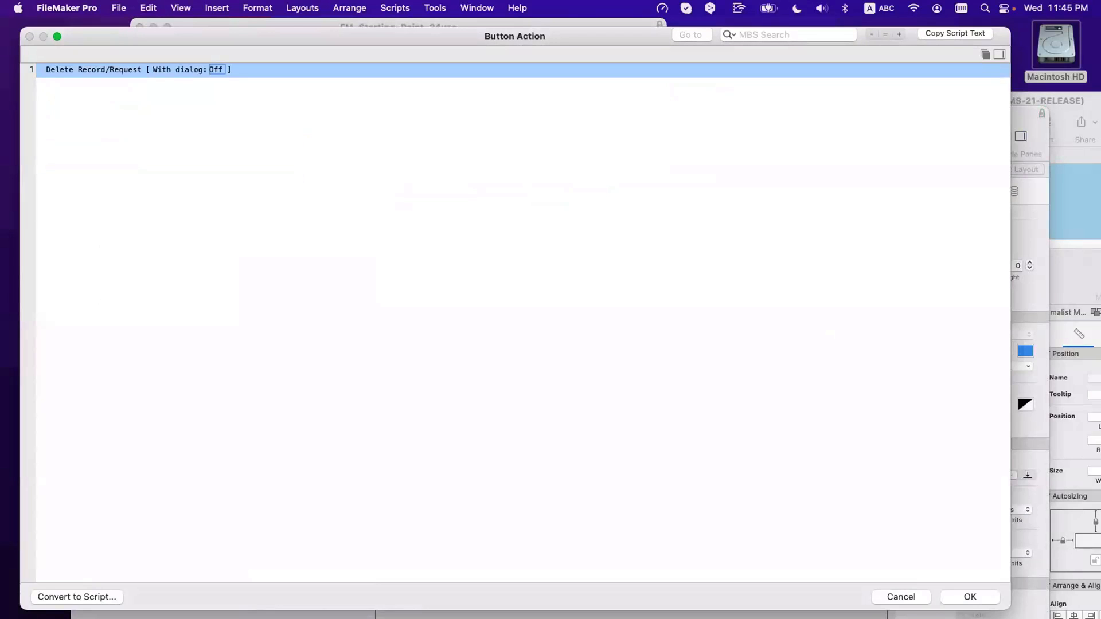
pyautogui.press('Return')
pyautogui.click(552, 289)
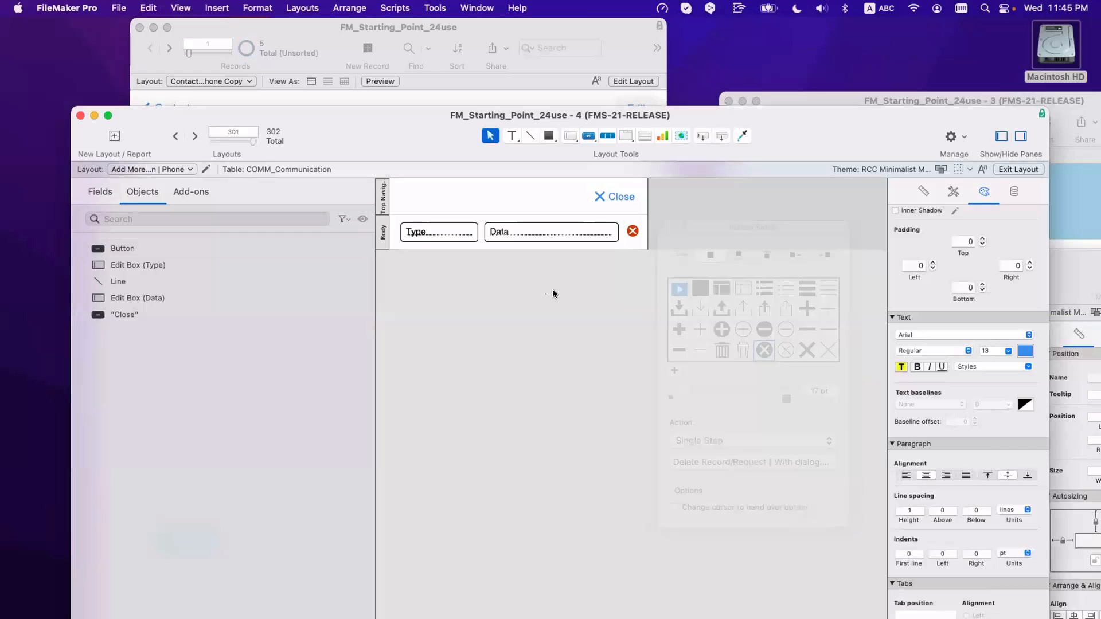
# Step: Open the Type field's control style choices in the Inspector's Data settings
pyautogui.click(453, 228)
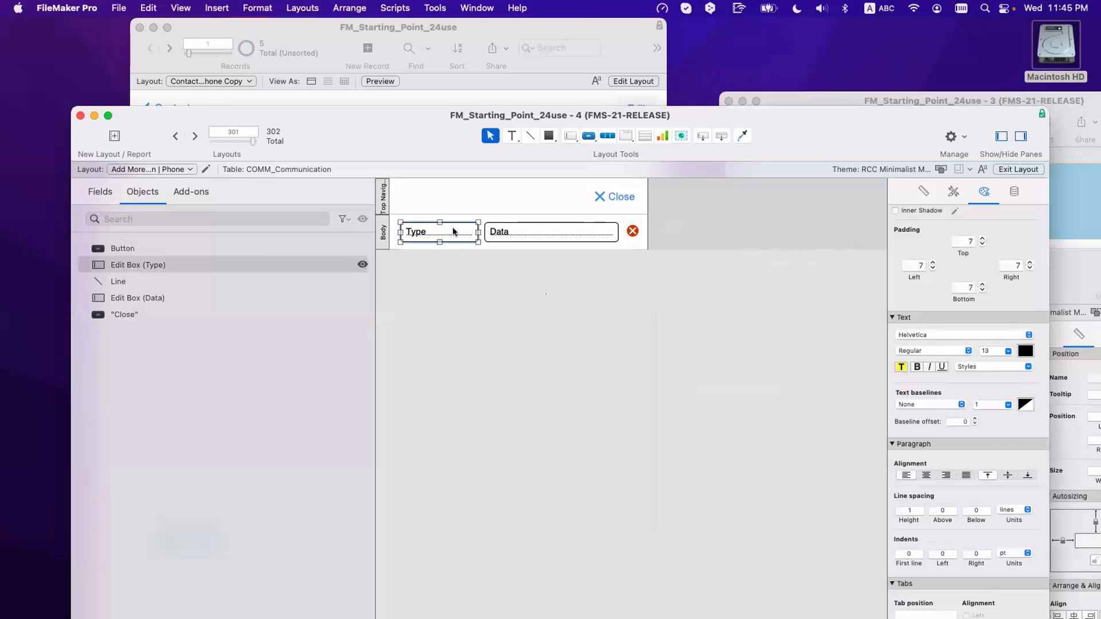
pyautogui.hscroll(2, 452, 227)
pyautogui.click(1013, 192)
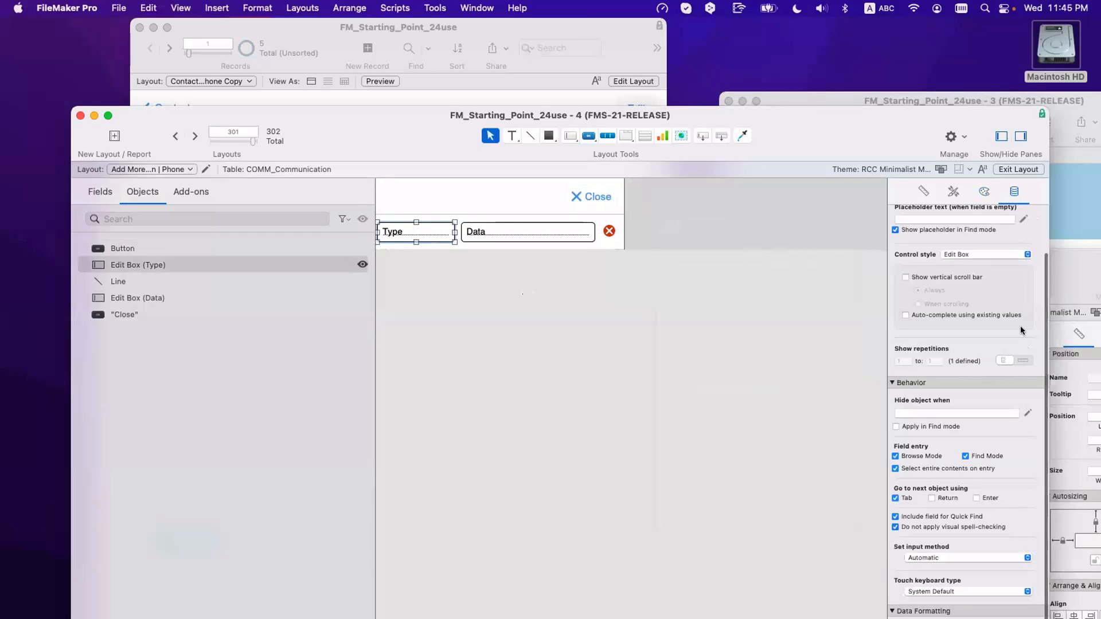
pyautogui.click(1004, 254)
# Step: Make Type a pop-up menu and start a new value list named 'COMM_Communication | Types'
pyautogui.click(1007, 279)
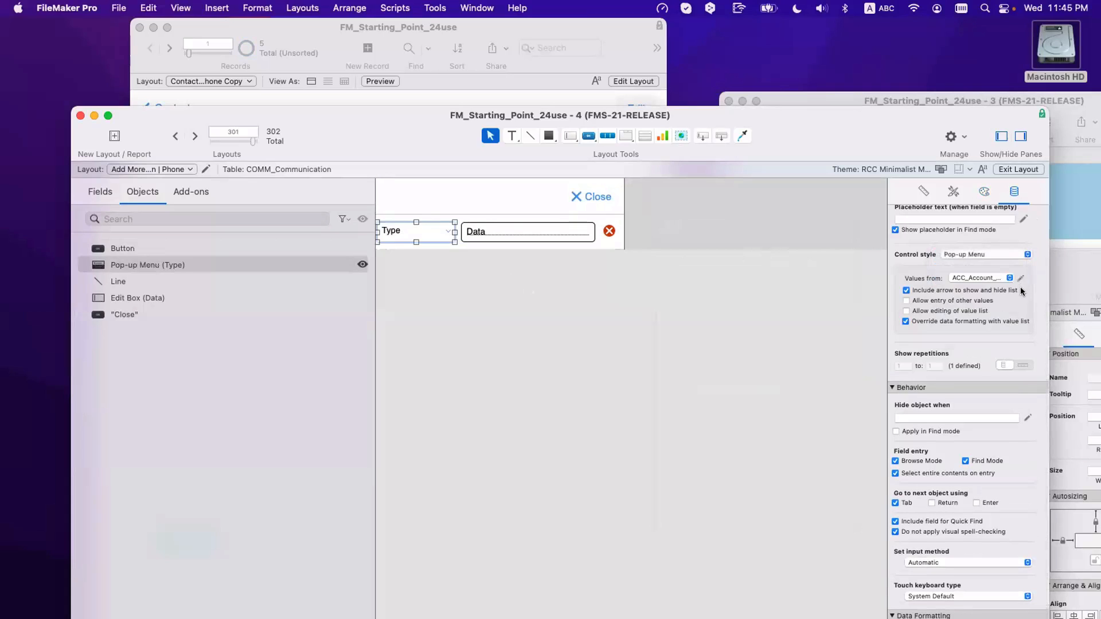
pyautogui.click(1018, 280)
pyautogui.click(222, 602)
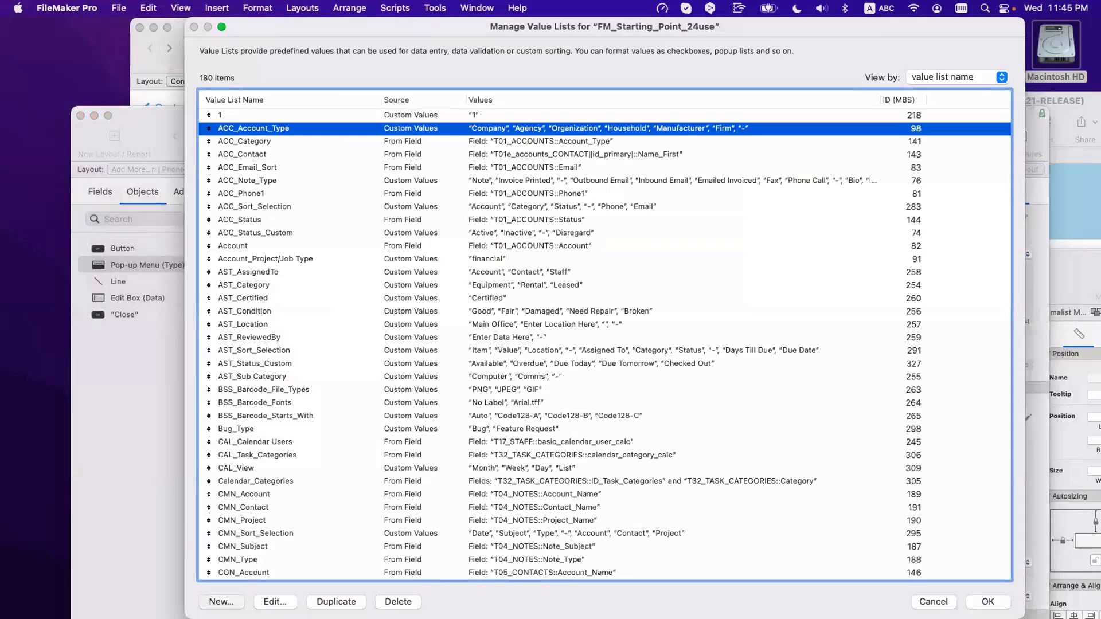
pyautogui.write('COO')
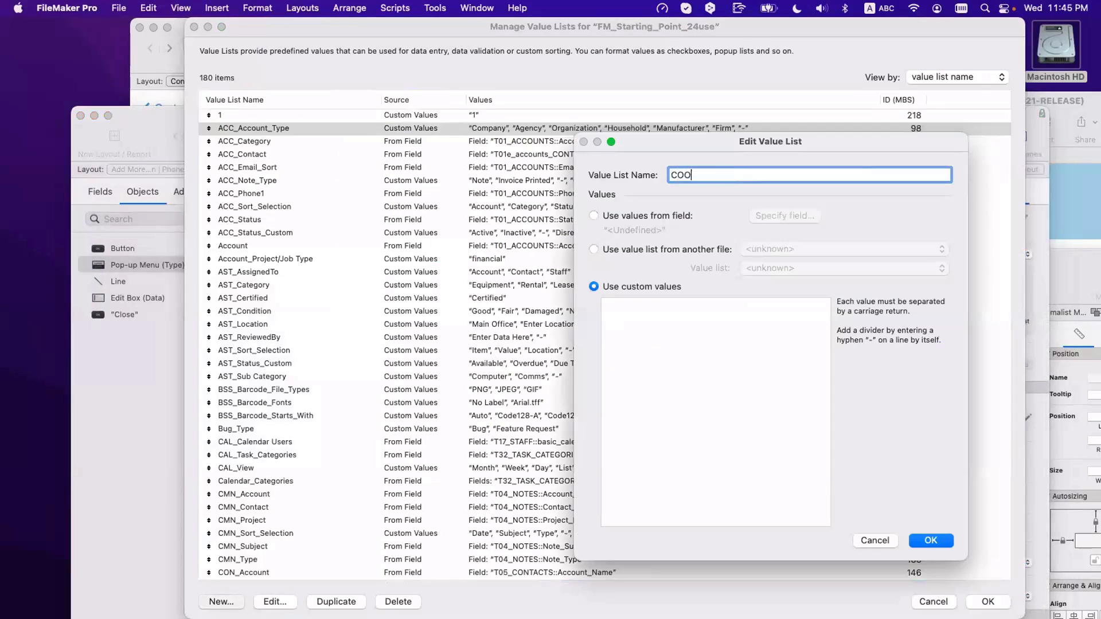
pyautogui.press('BackSpace')
pyautogui.write('MM_COm')
pyautogui.press('BackSpace')
pyautogui.press('BackSpace')
pyautogui.press('BackSpace')
pyautogui.write('ommunication | Types')
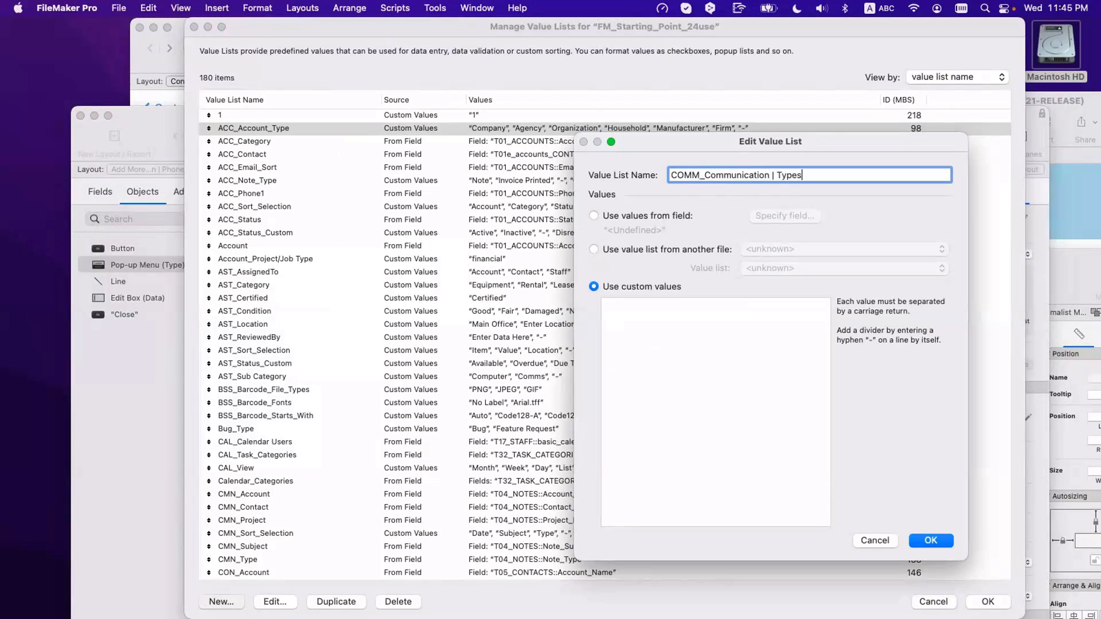
# Step: Enter values Email, Work Email, Personal Email, a '-' divider, Cell Phone and Work Phone
pyautogui.click(631, 375)
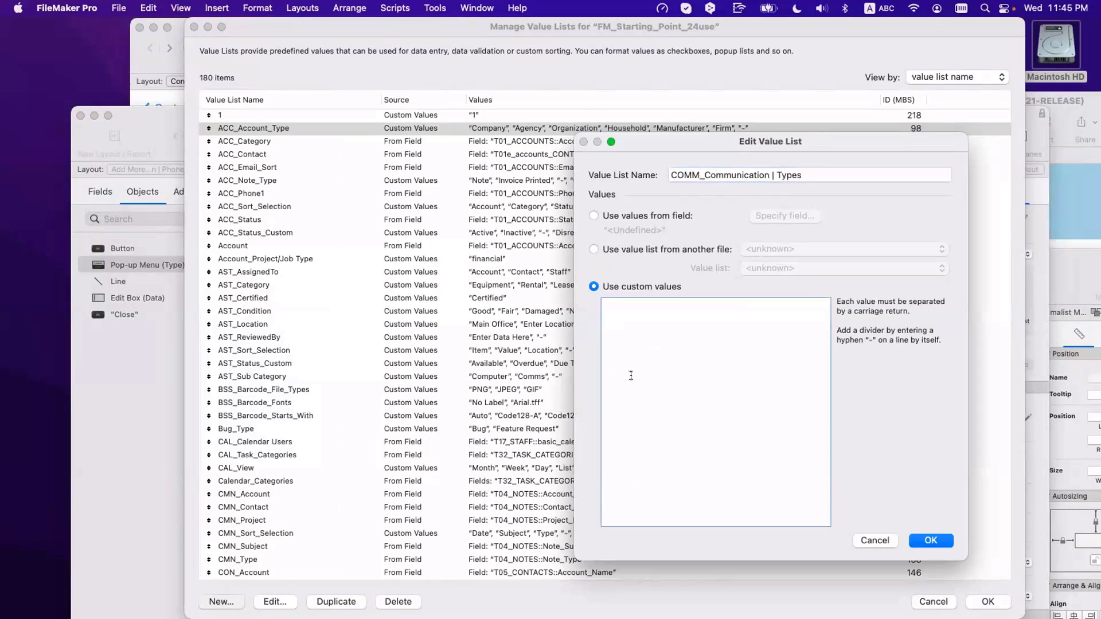
pyautogui.write('Email ')
pyautogui.write('Cell Phone ')
pyautogui.write('Work Phone')
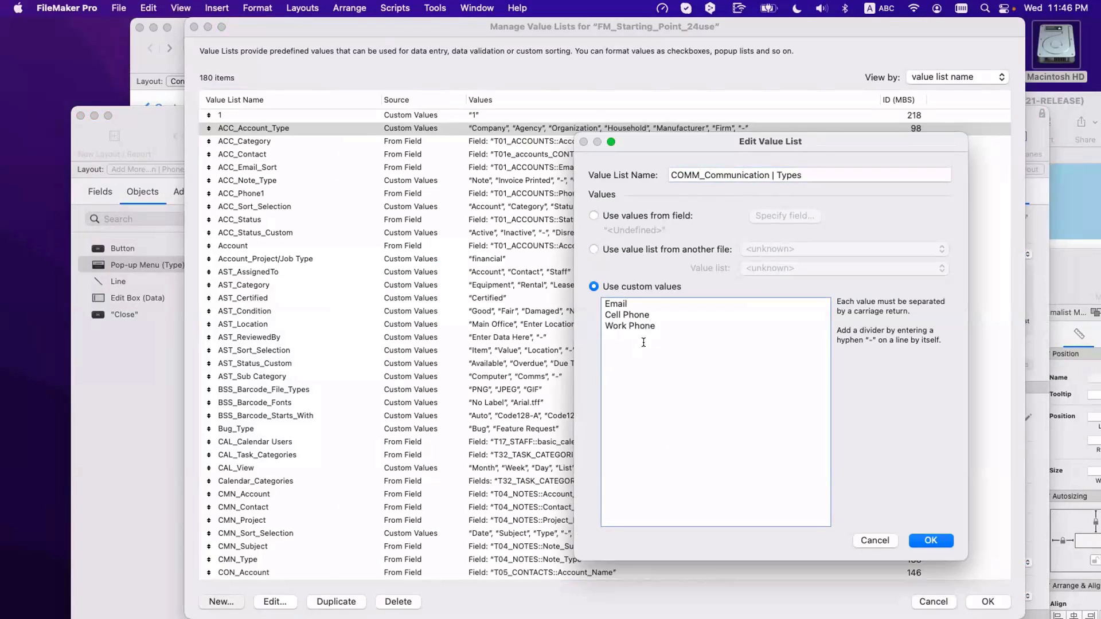
pyautogui.click(636, 302)
pyautogui.press('Return')
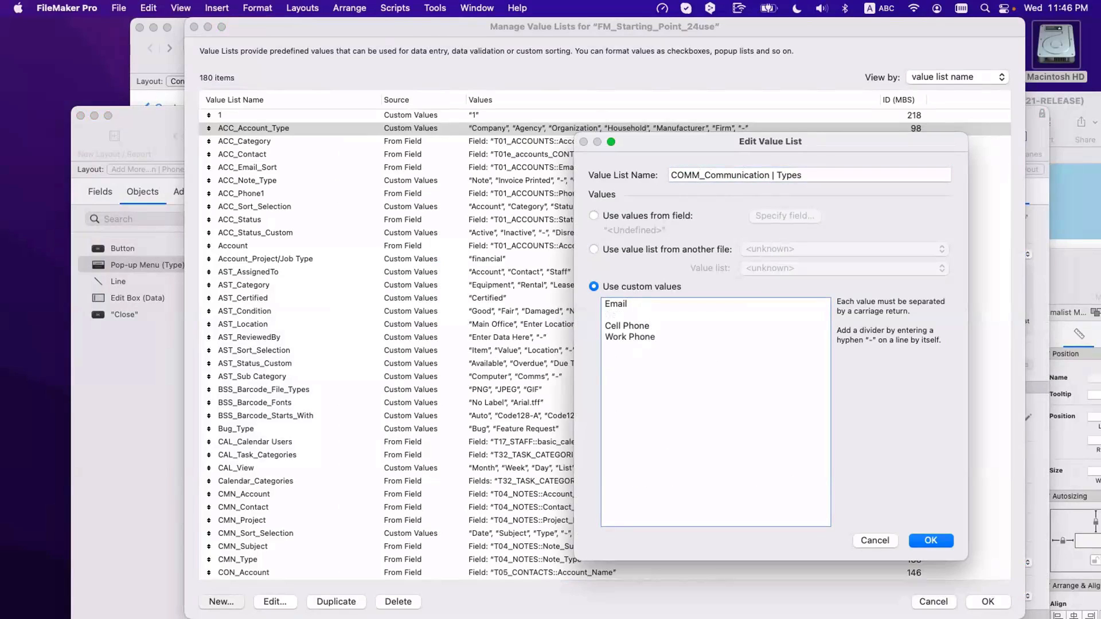
pyautogui.write('Work Email')
pyautogui.press('Return')
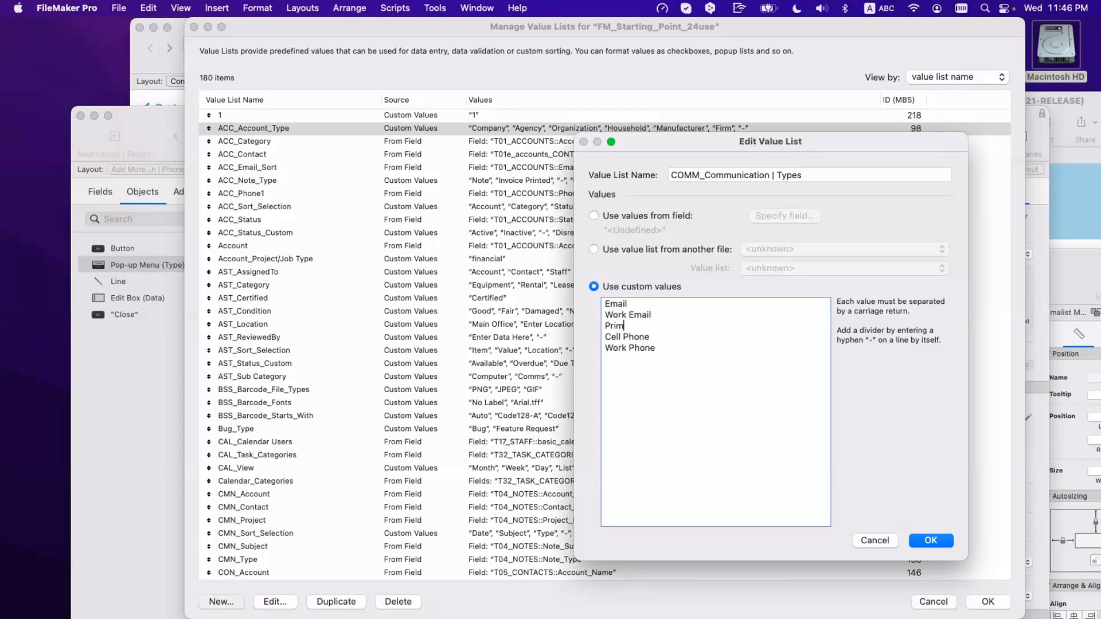
pyautogui.press('BackSpace')
pyautogui.press('BackSpace')
pyautogui.press('BackSpace')
pyautogui.press('BackSpace')
pyautogui.write('personal')
pyautogui.press('BackSpace')
pyautogui.press('BackSpace')
pyautogui.press('BackSpace')
pyautogui.press('BackSpace')
pyautogui.write('Personal Email')
pyautogui.press('Return')
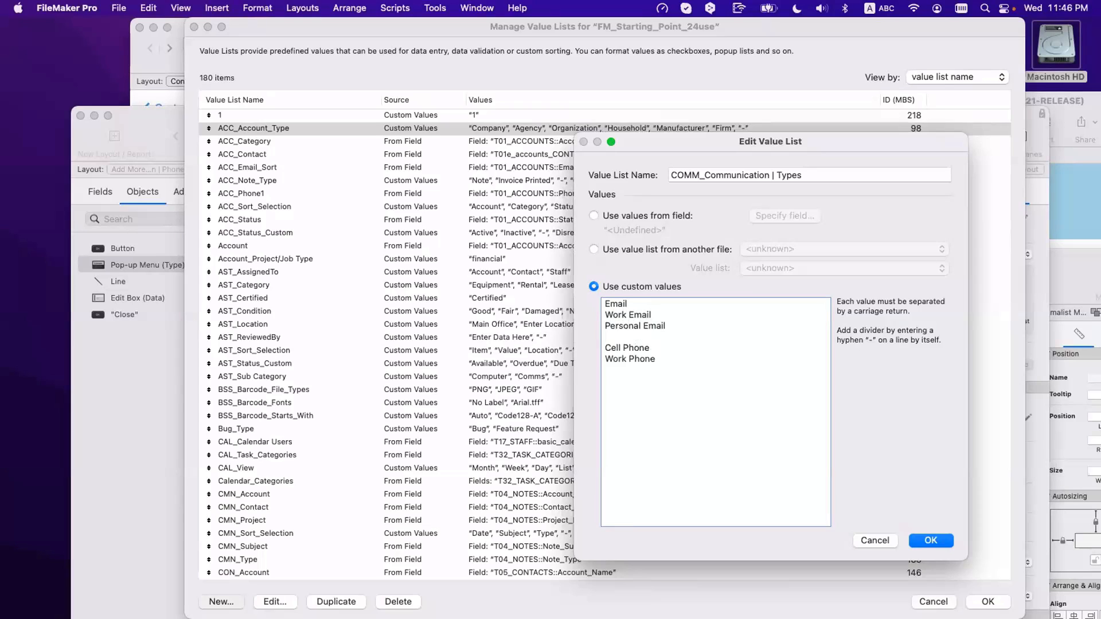
pyautogui.write('-')
# Step: Add Home Phone and WebSite values and save the value list
pyautogui.click(659, 358)
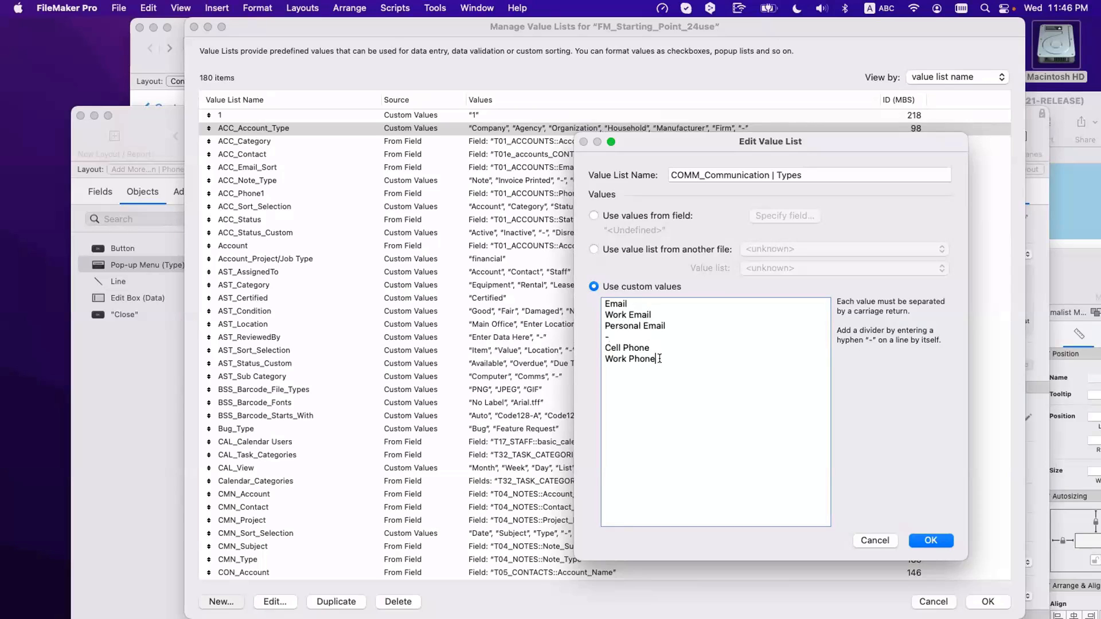
pyautogui.write('Home Pho')
pyautogui.write('WebSite')
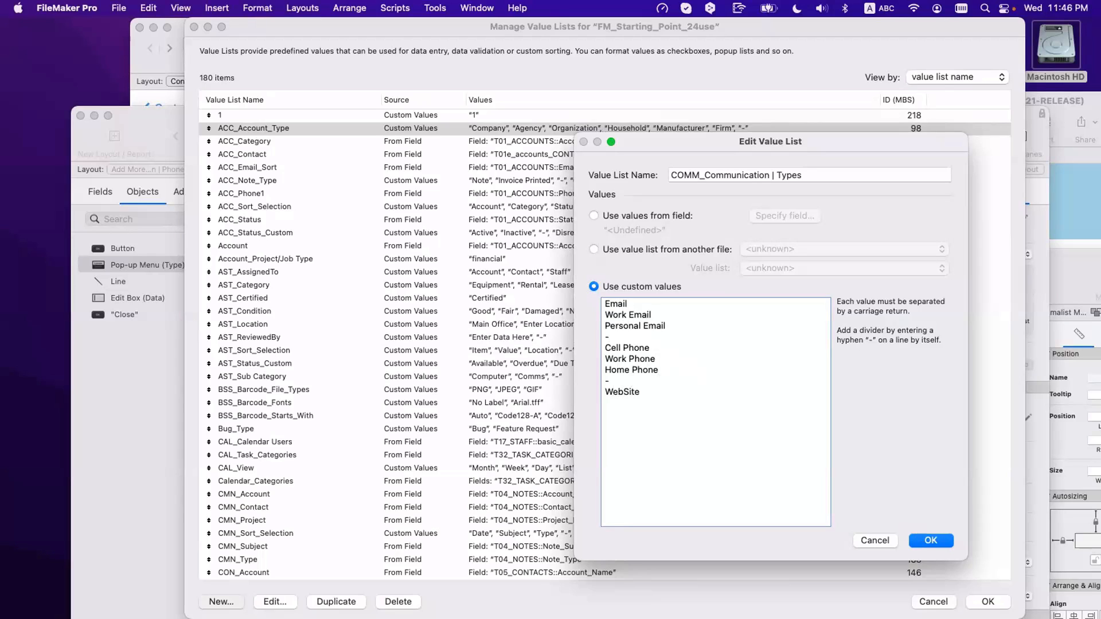
pyautogui.click(930, 540)
# Step: Turn off the Type pop-up menu's 'Include arrow to show and hide list' option
pyautogui.click(991, 601)
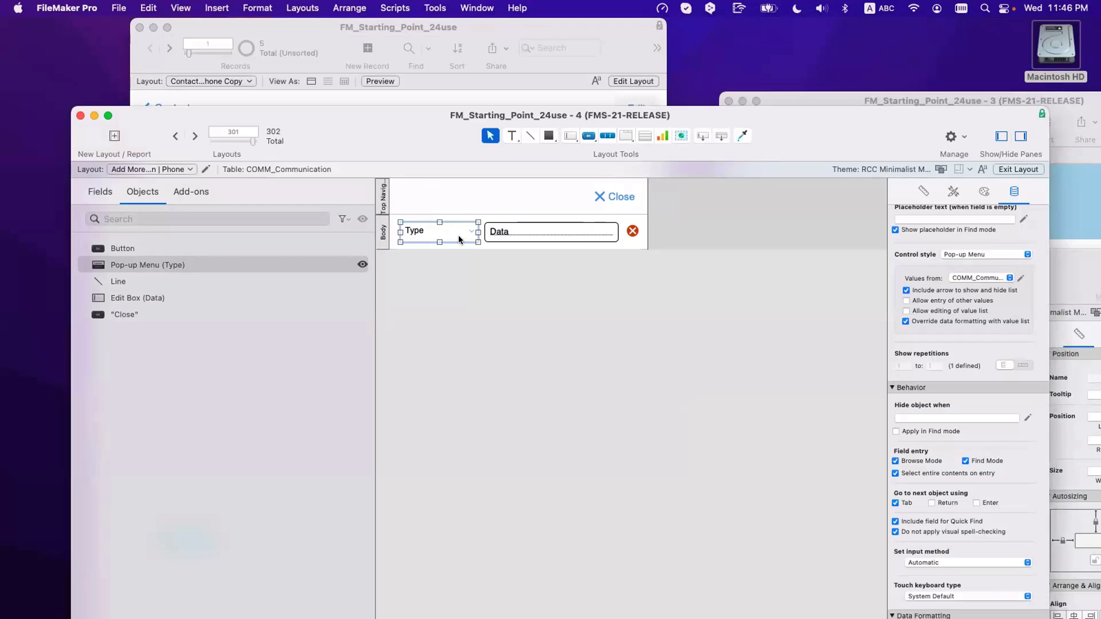
pyautogui.click(518, 230)
pyautogui.click(984, 191)
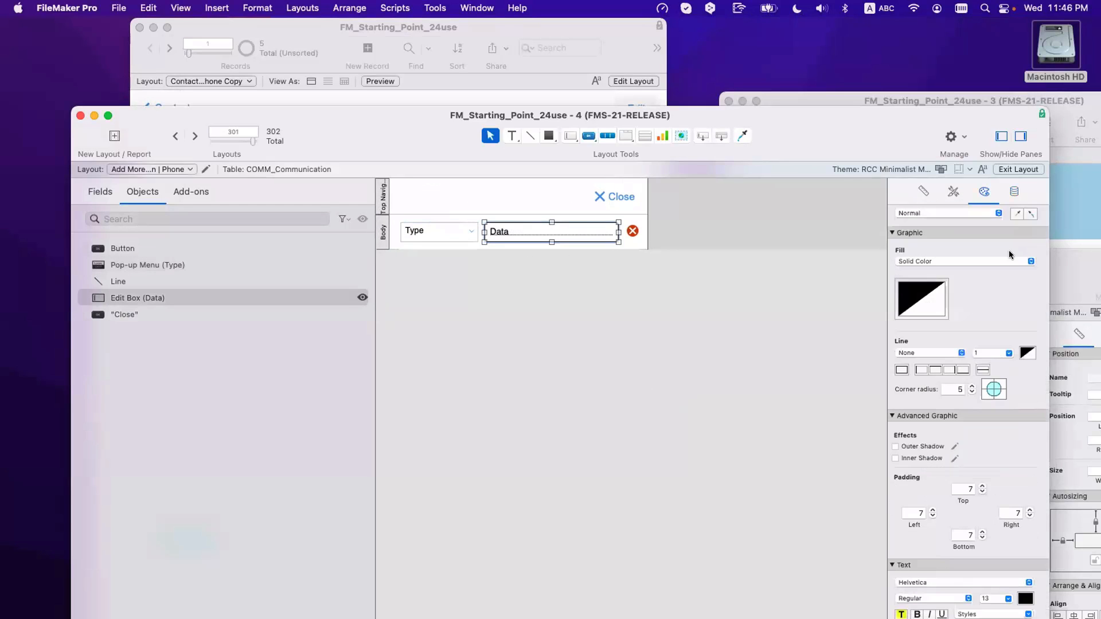
pyautogui.click(416, 229)
pyautogui.click(621, 324)
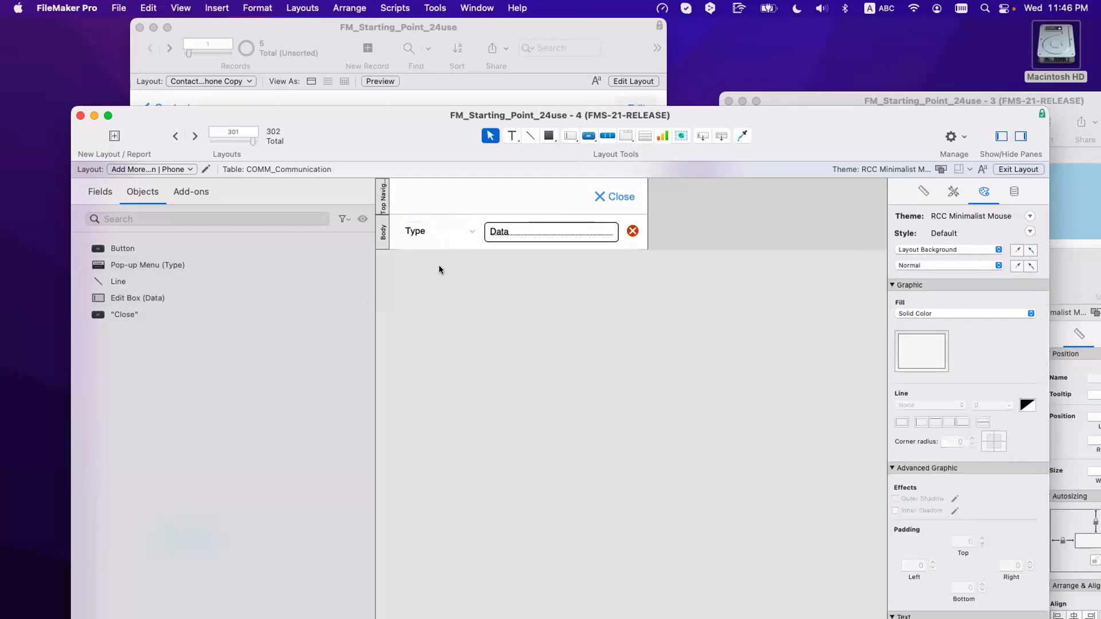
pyautogui.click(436, 228)
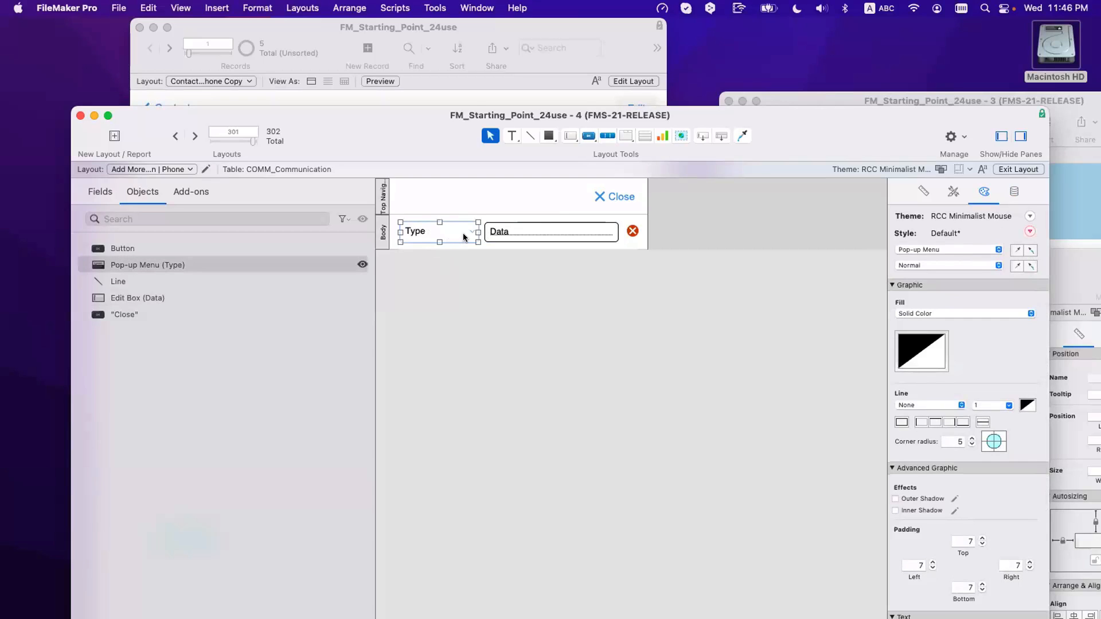
pyautogui.click(1013, 192)
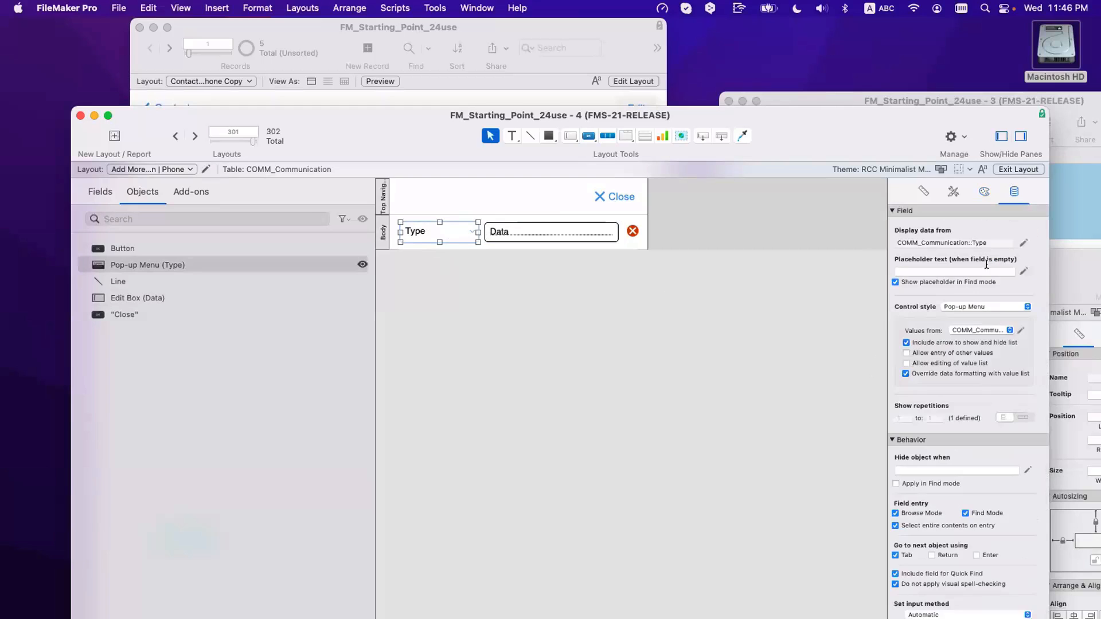
pyautogui.click(945, 343)
# Step: Widen the Type menu to 138 pt and narrow the Data field from its left
pyautogui.click(500, 235)
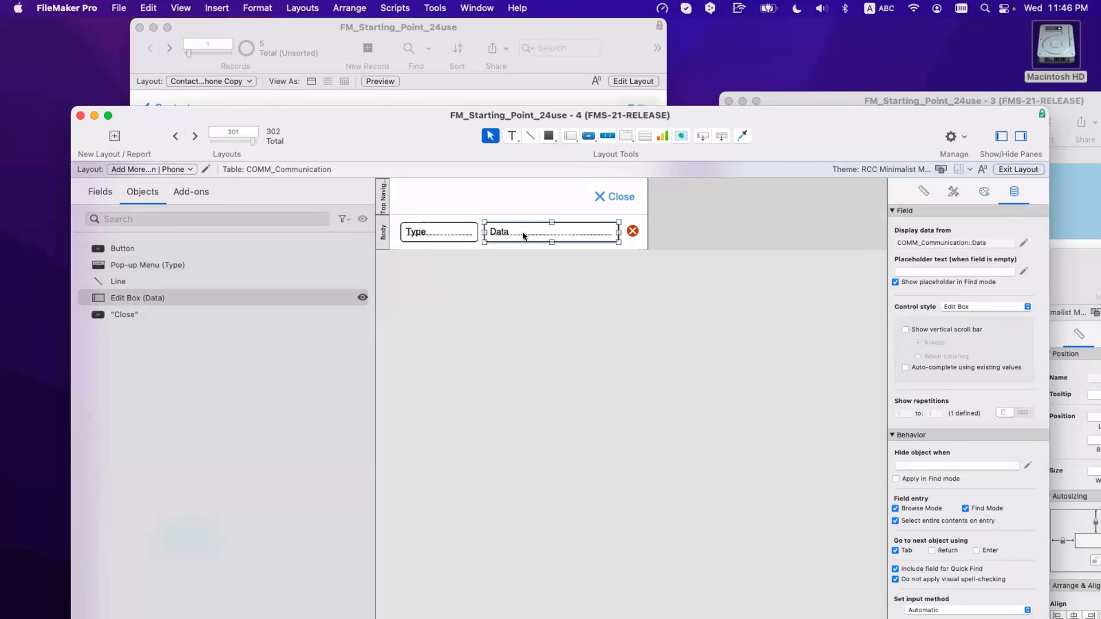
pyautogui.click(924, 192)
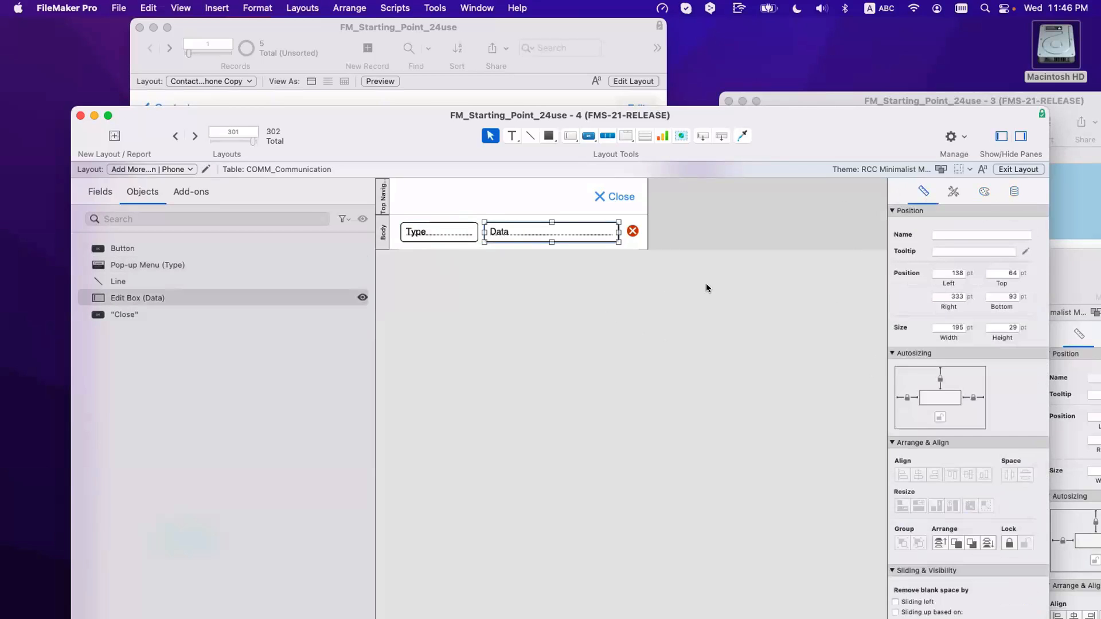
pyautogui.moveTo(484, 232); pyautogui.dragTo(492, 230)
pyautogui.click(472, 232)
pyautogui.click(527, 232)
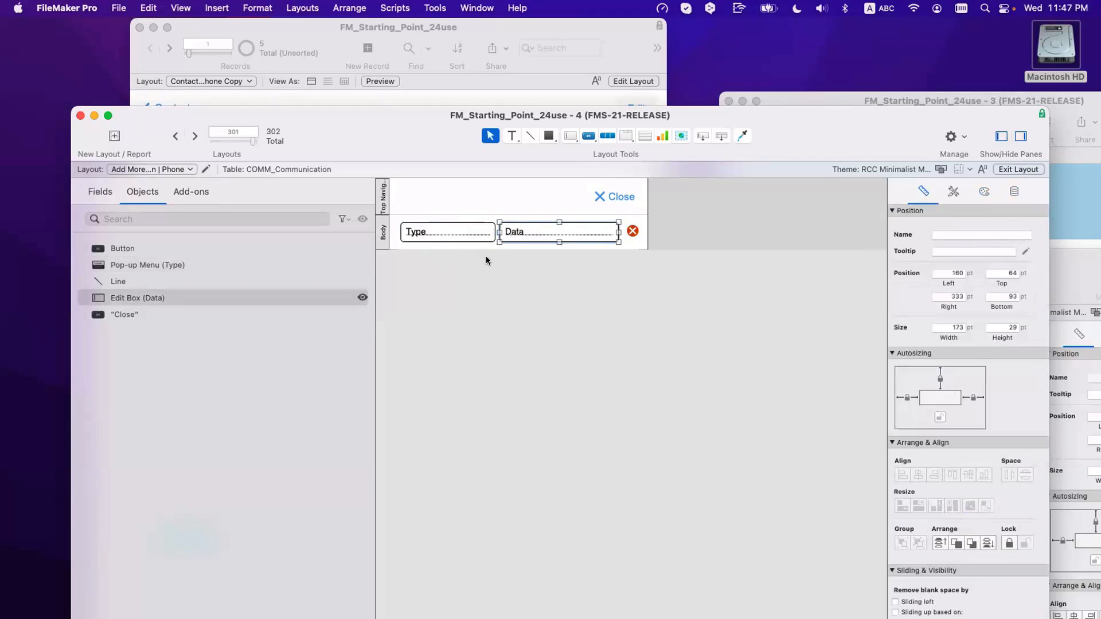
pyautogui.click(477, 228)
pyautogui.click(642, 238)
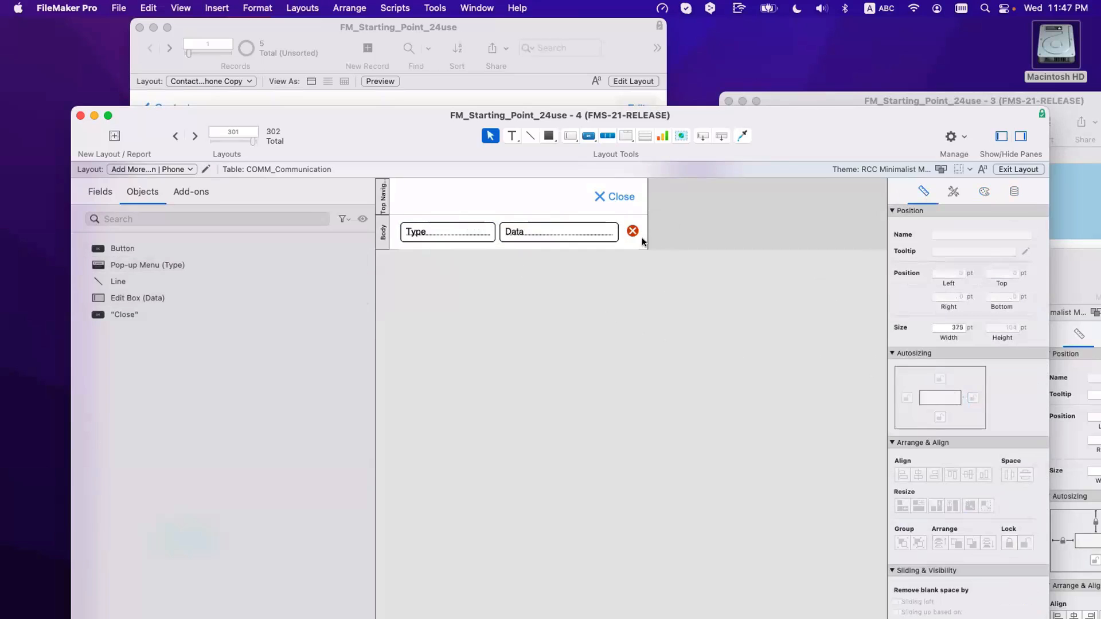
# Step: Anchor the delete button to the right instead of the left, and save the layout
pyautogui.click(634, 234)
pyautogui.click(642, 239)
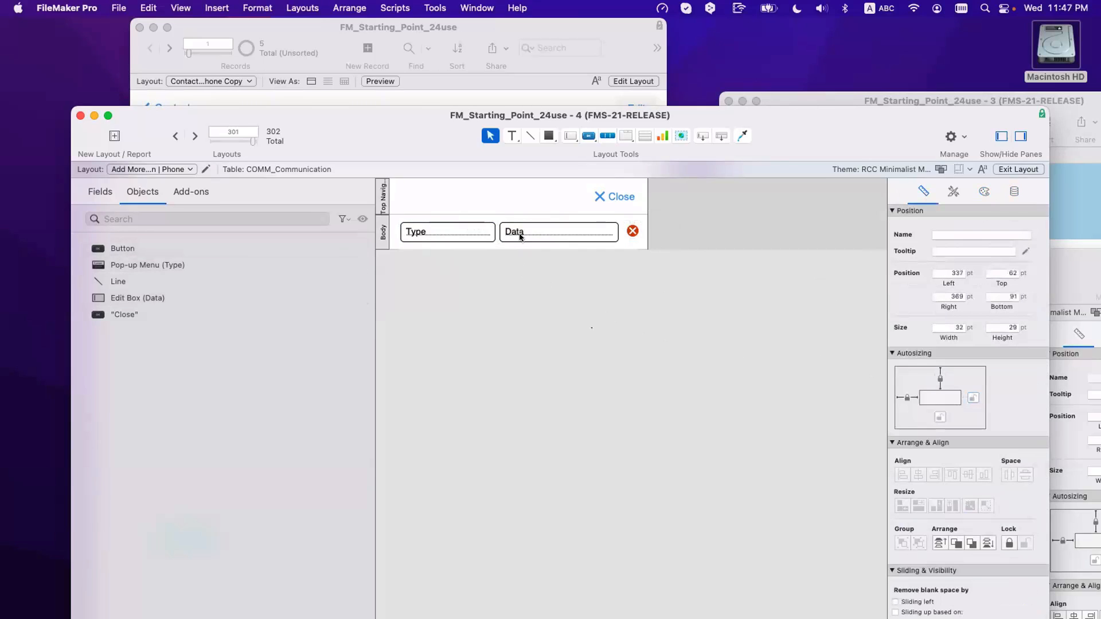
pyautogui.click(633, 232)
pyautogui.click(910, 399)
pyautogui.click(975, 399)
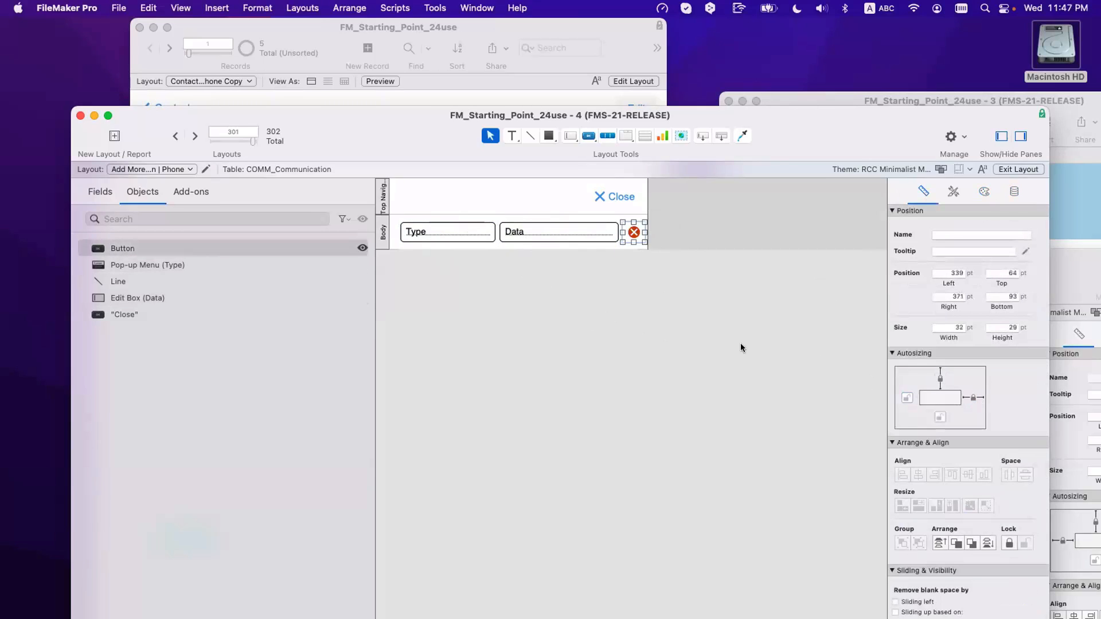
pyautogui.click(568, 271)
pyautogui.click(548, 248)
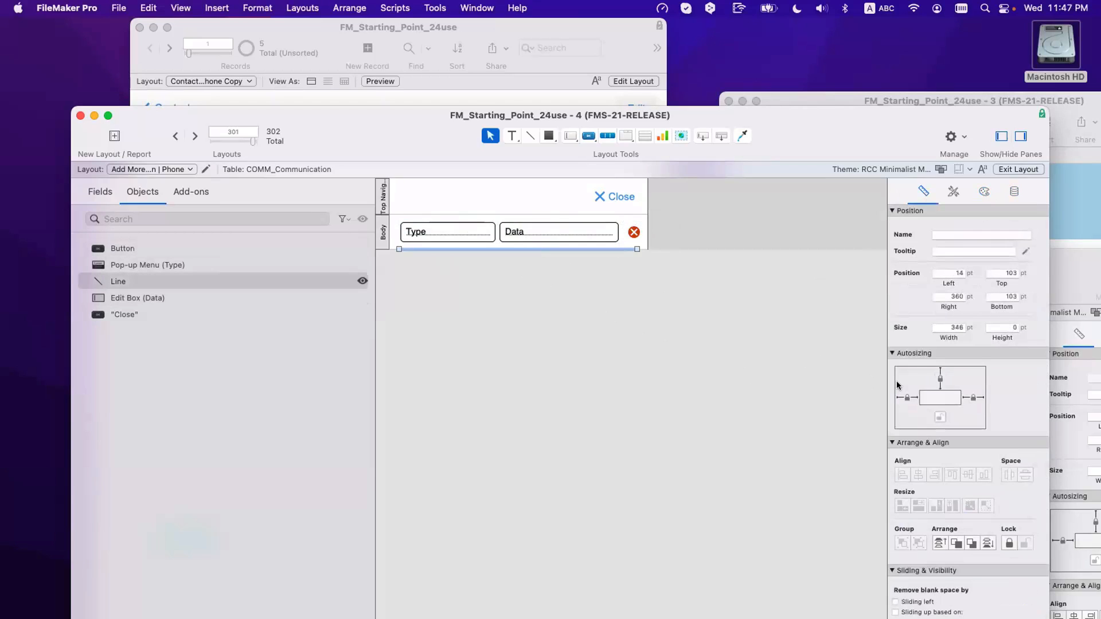
pyautogui.click(516, 287)
pyautogui.press('super+s')
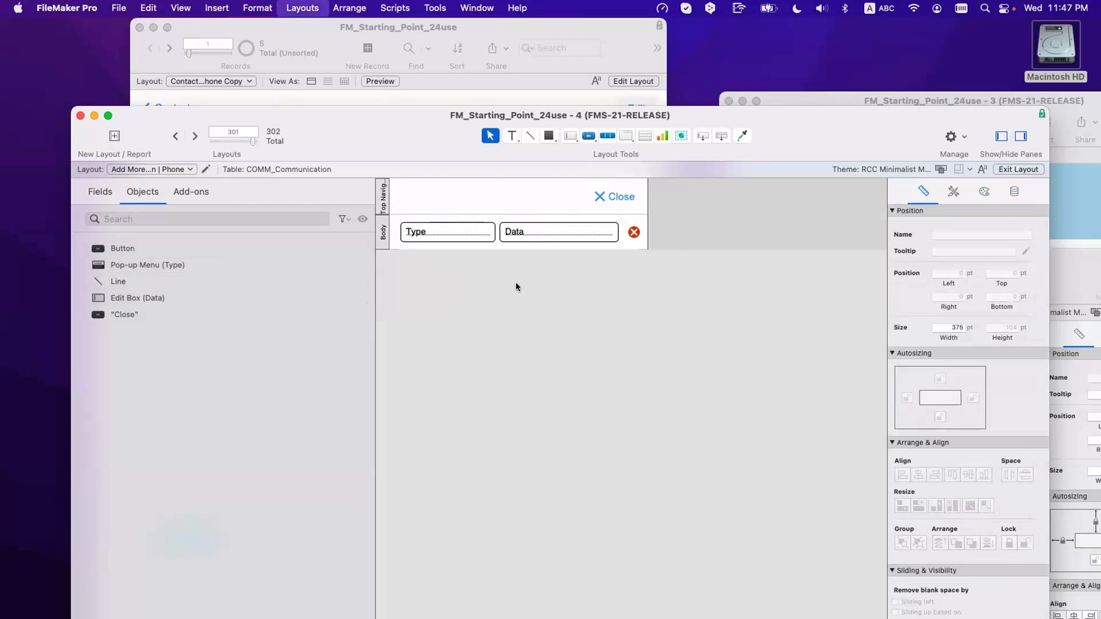
# Step: In Layout Setup, allow only List View and make it the default view
pyautogui.press('super+b')
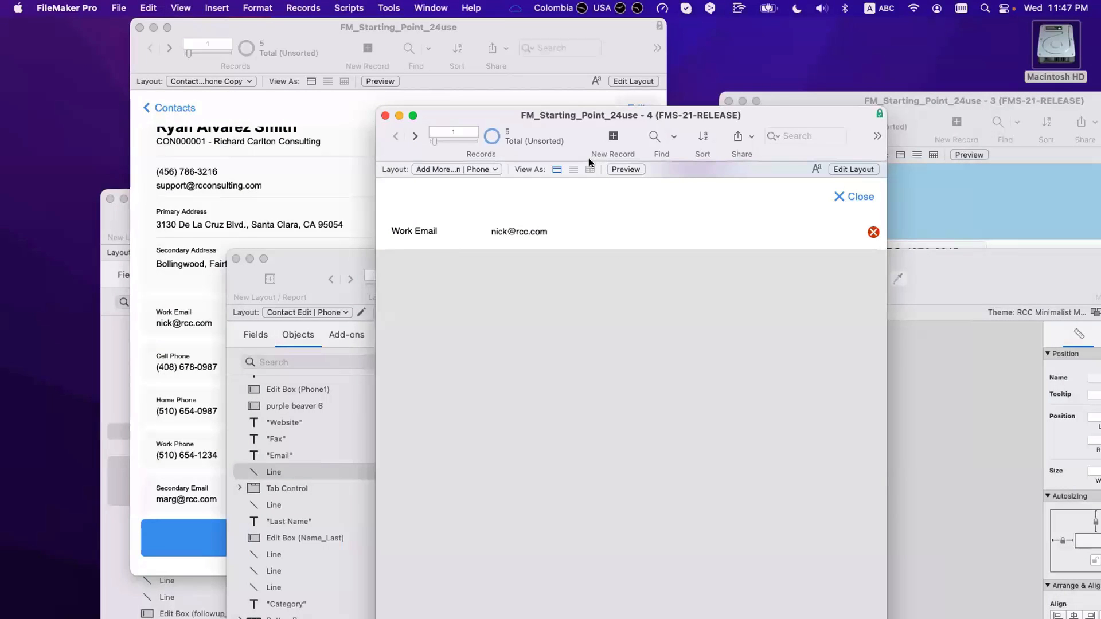
pyautogui.press('super+l')
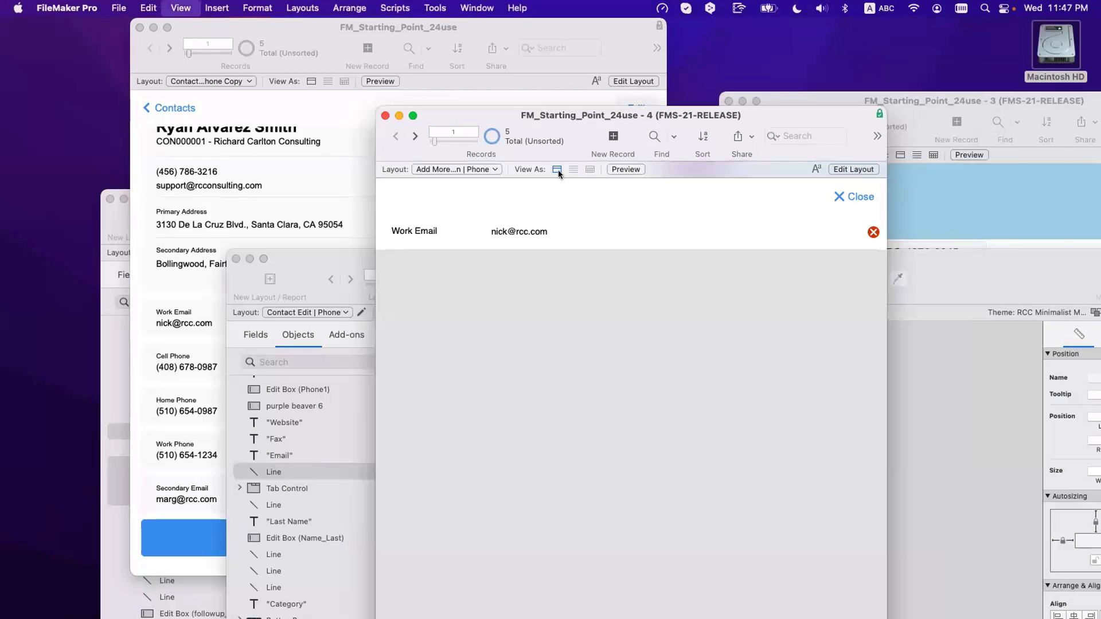
pyautogui.click(206, 169)
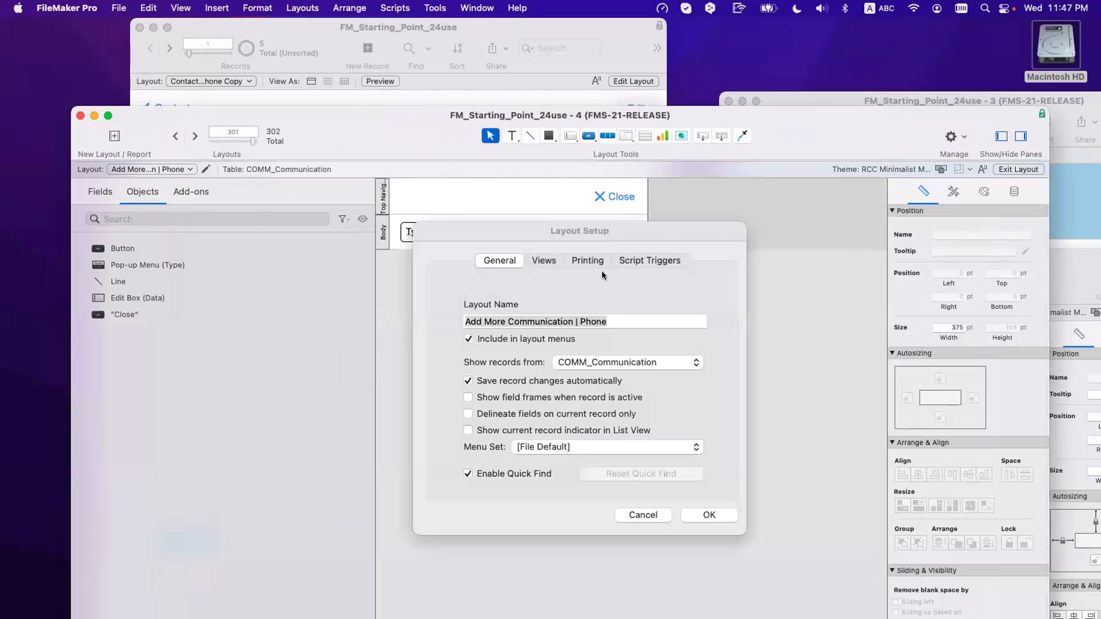
pyautogui.click(542, 260)
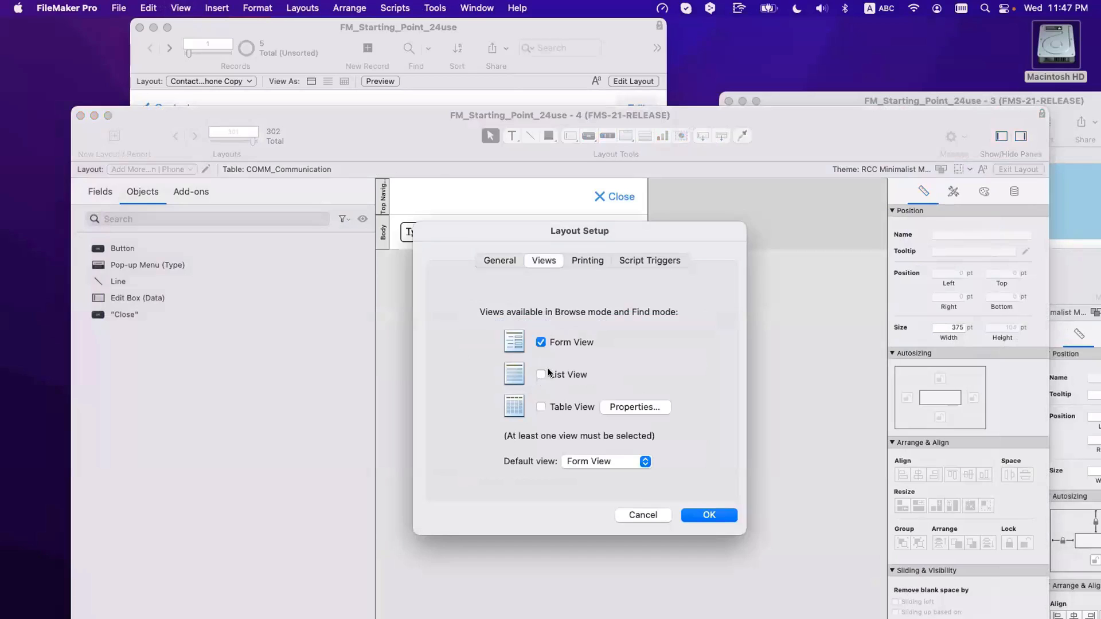
pyautogui.click(544, 374)
pyautogui.click(550, 341)
pyautogui.click(610, 460)
pyautogui.click(591, 477)
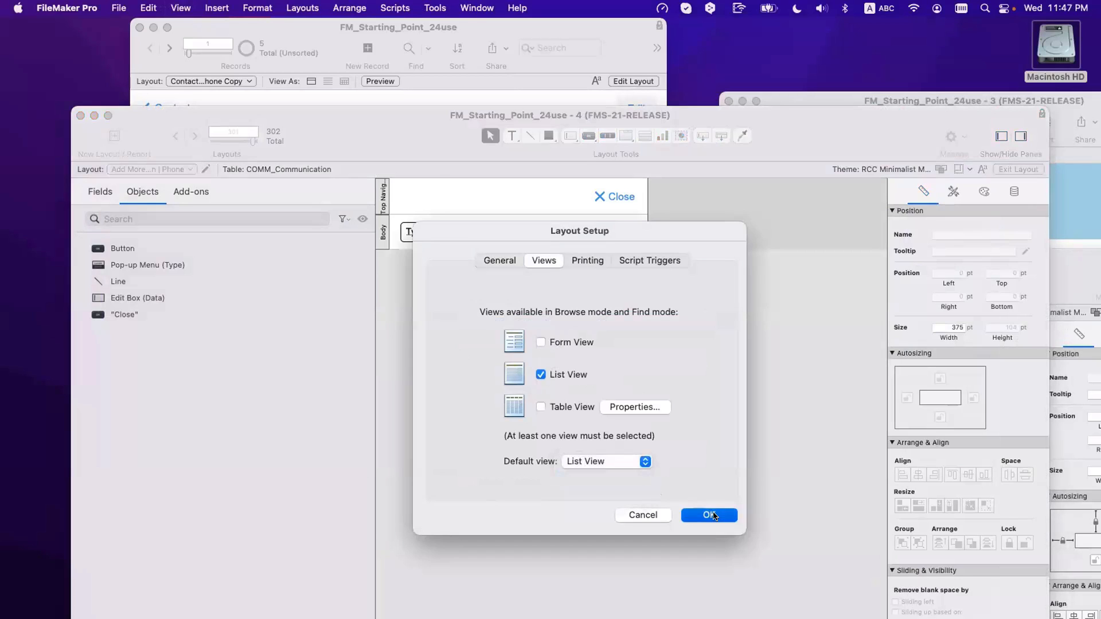
pyautogui.click(709, 515)
# Step: Preview the five communication rows in Browse mode, checking the Work Phone type menu
pyautogui.press('super+b')
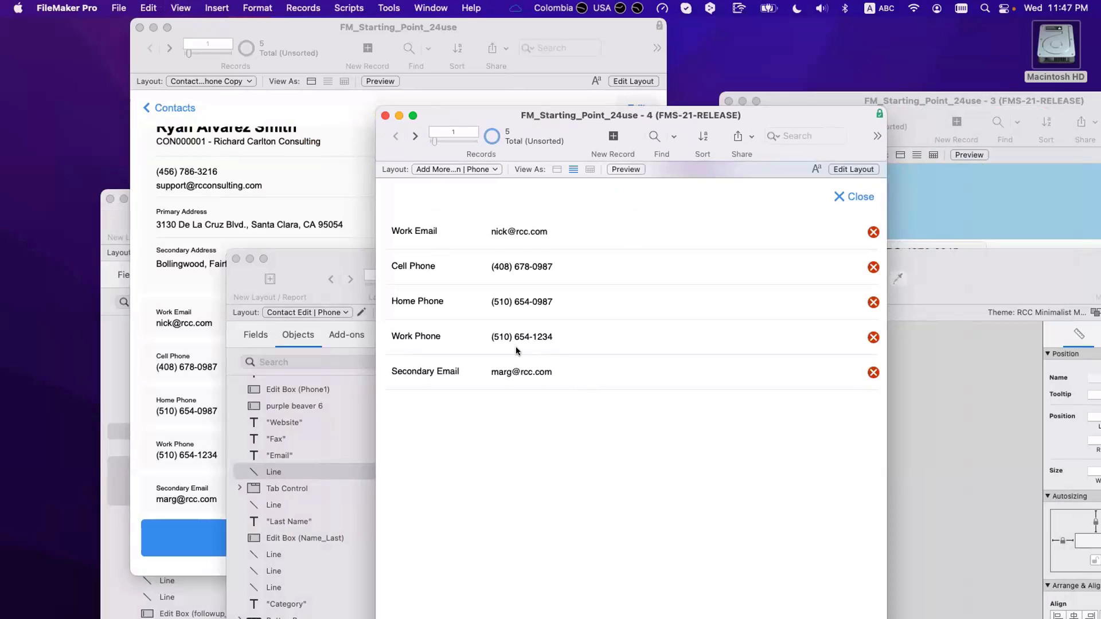
pyautogui.click(436, 339)
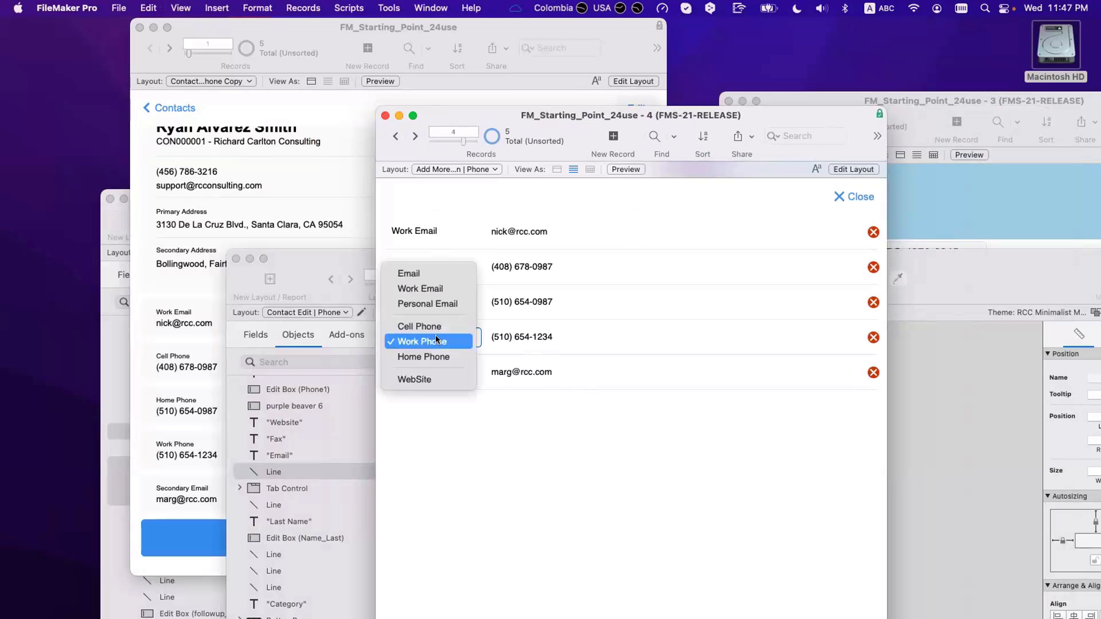
pyautogui.click(436, 337)
pyautogui.press('super+l')
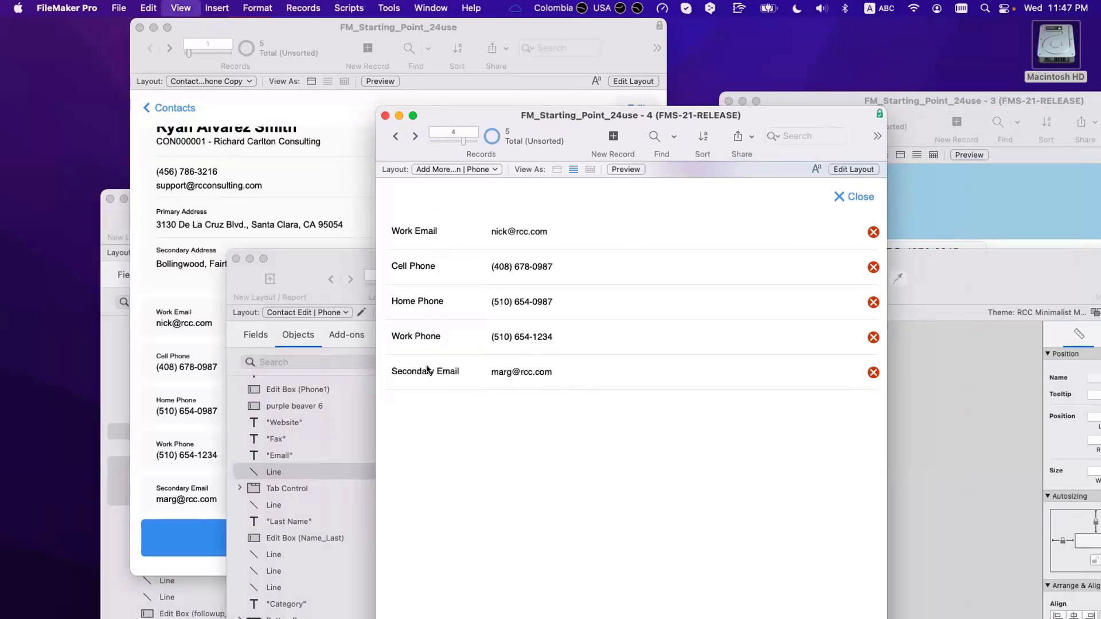
# Step: Make the Type pop-up menu's text colour blue
pyautogui.press('Tab')
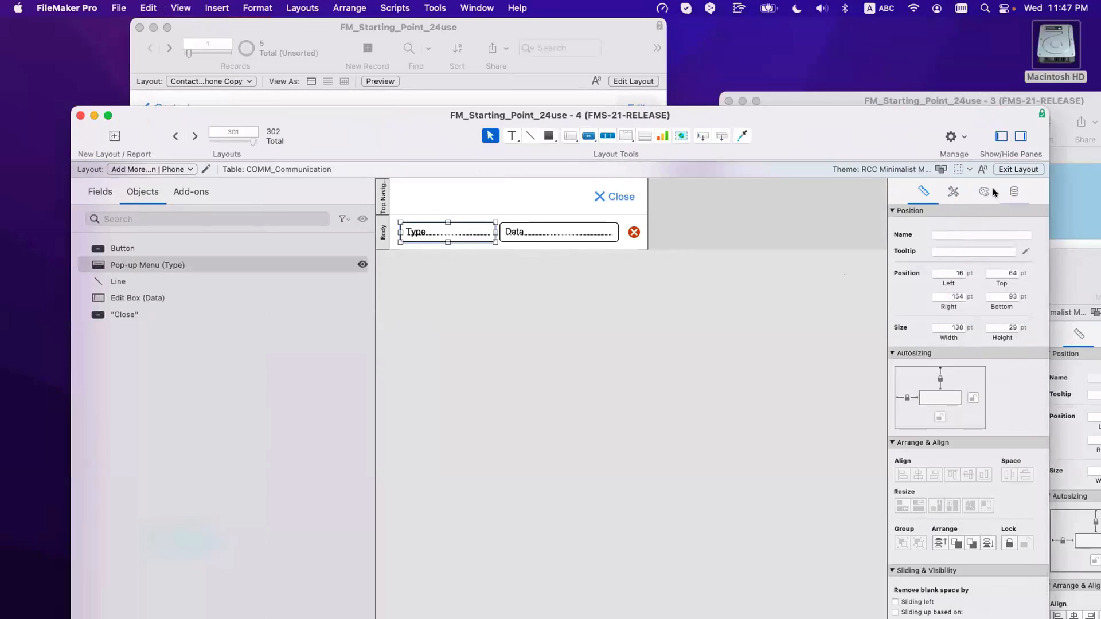
pyautogui.click(983, 191)
pyautogui.scroll(-5, 963, 441)
pyautogui.scroll(-1, 963, 444)
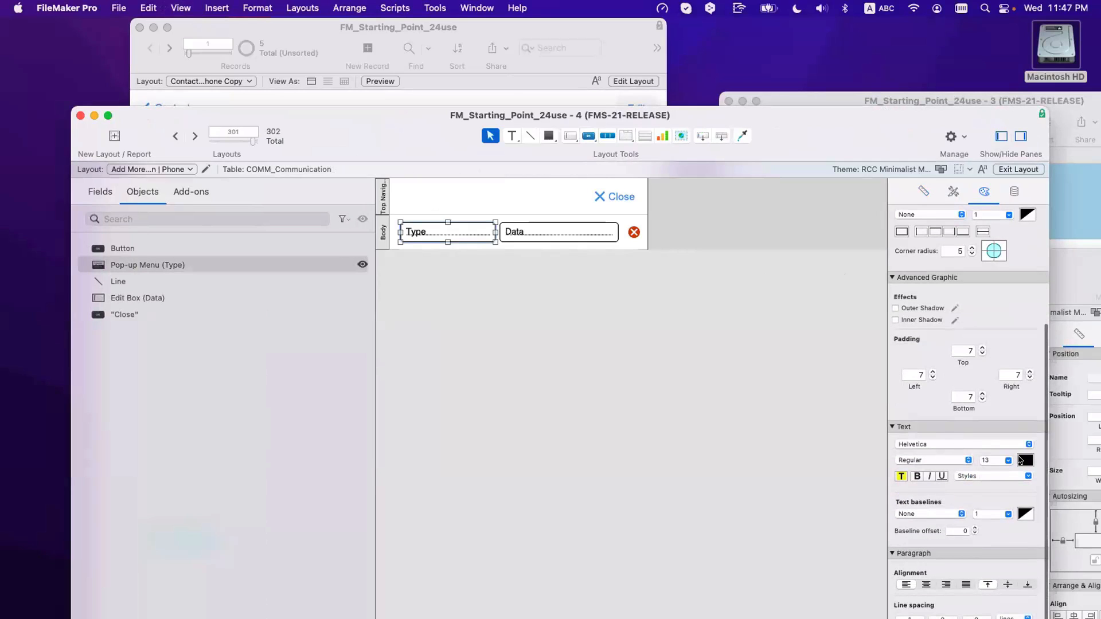
pyautogui.click(1025, 461)
pyautogui.click(968, 303)
pyautogui.click(652, 344)
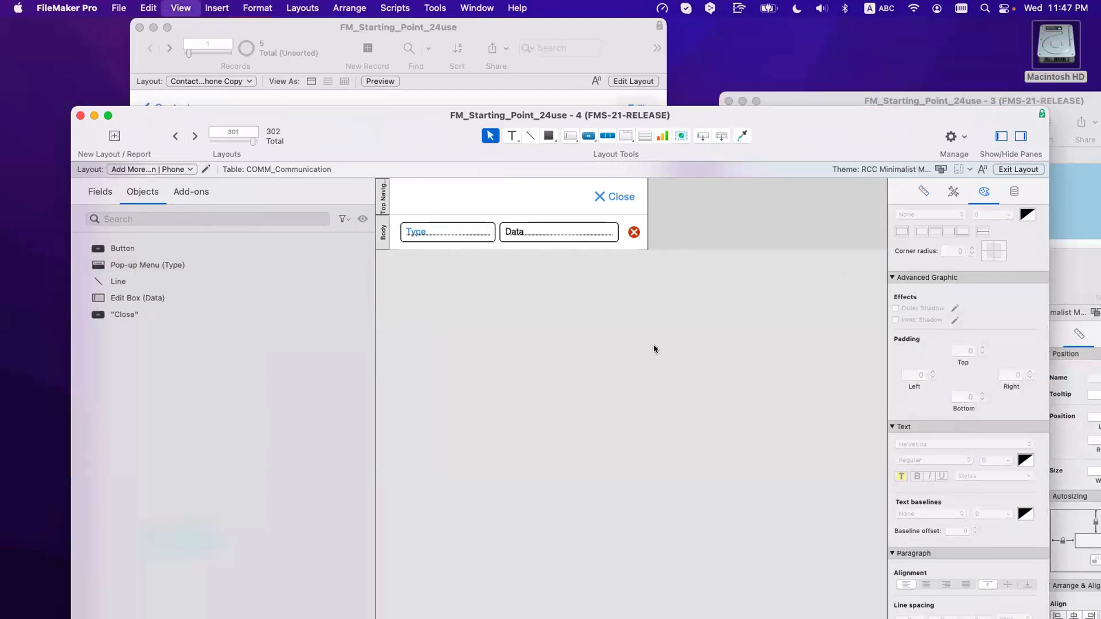
# Step: In Browse mode, test the Type menus, keeping Work Email, Cell Phone, Home Phone and Work Phone
pyautogui.press('super+b')
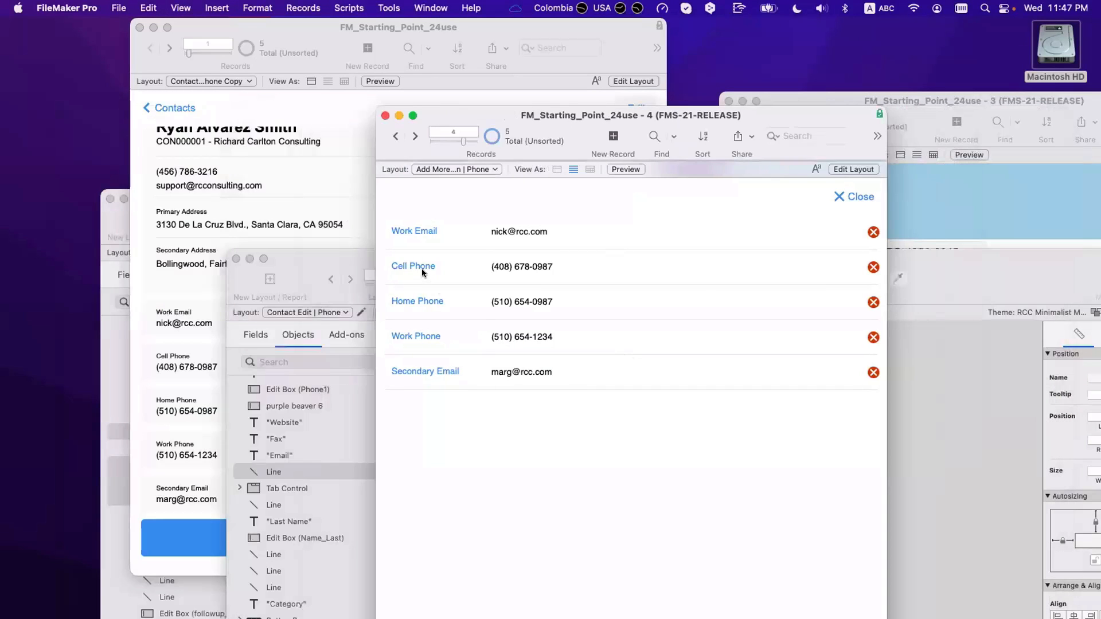
pyautogui.click(422, 270)
pyautogui.click(423, 272)
pyautogui.click(424, 301)
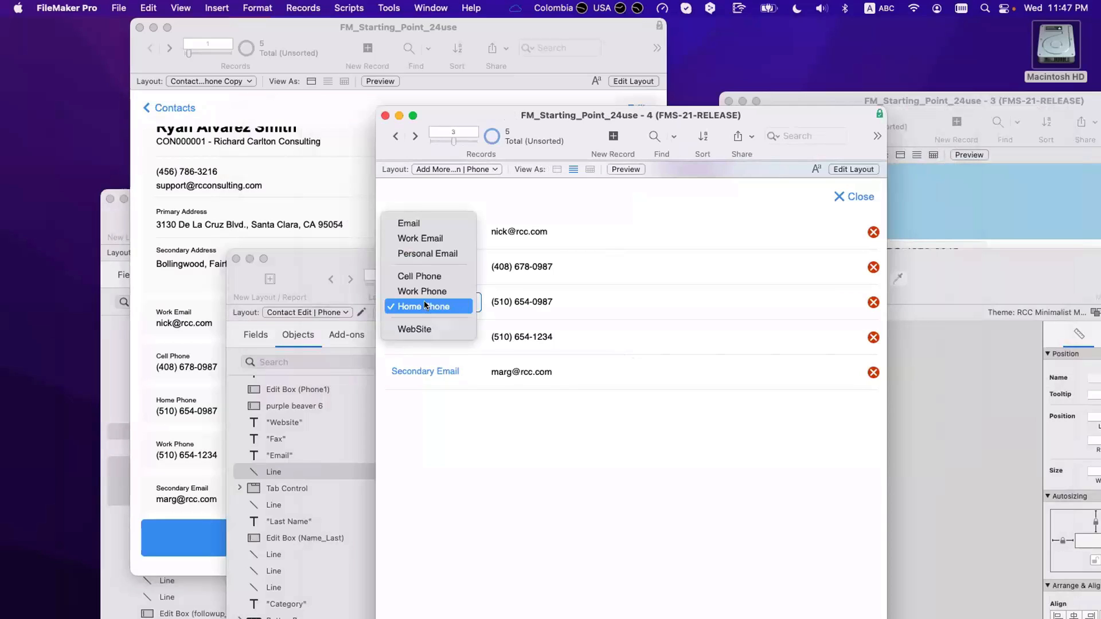
pyautogui.click(424, 301)
pyautogui.click(422, 337)
pyautogui.click(422, 341)
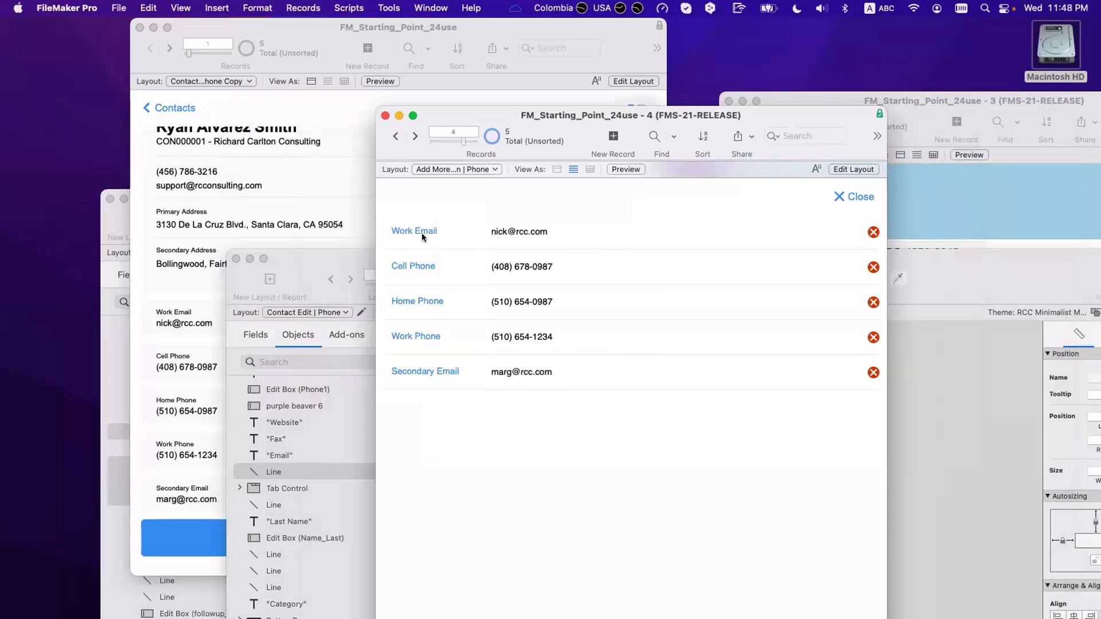
pyautogui.click(422, 231)
pyautogui.click(422, 235)
pyautogui.click(421, 265)
pyautogui.click(421, 266)
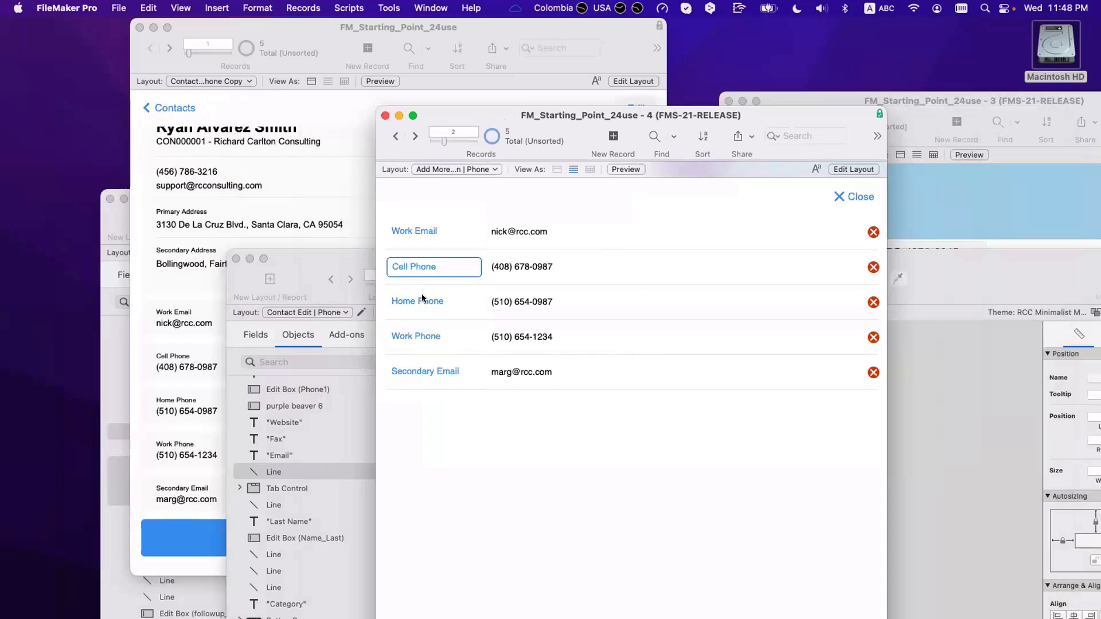
pyautogui.click(424, 301)
pyautogui.click(434, 307)
pyautogui.click(425, 336)
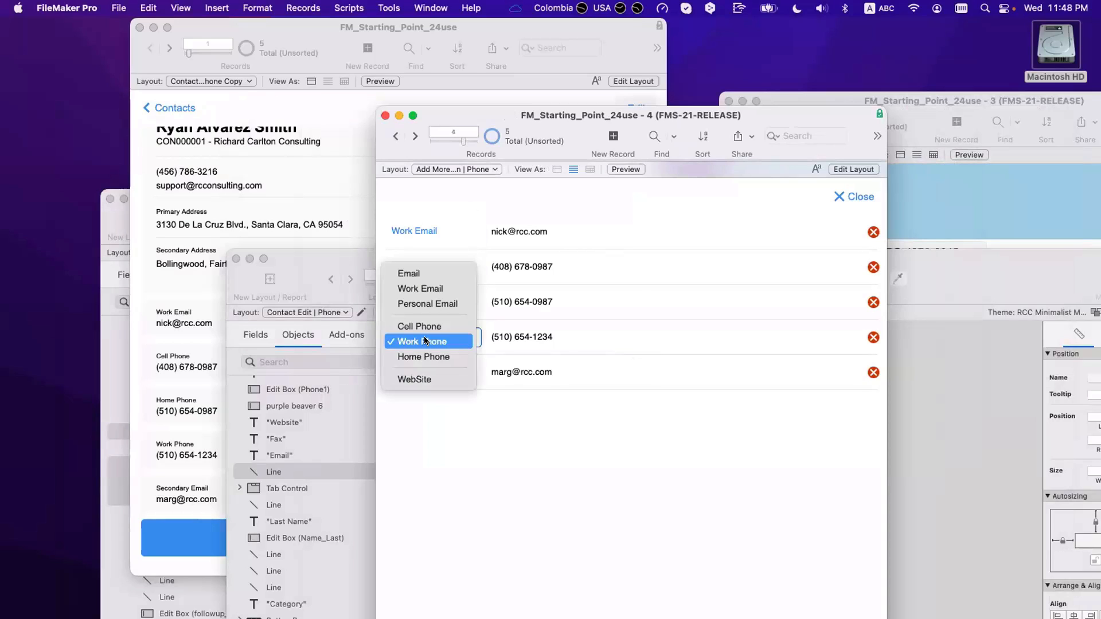
pyautogui.click(424, 341)
# Step: Change the last entry's type from Secondary Email to Personal Email and commit the record
pyautogui.click(424, 370)
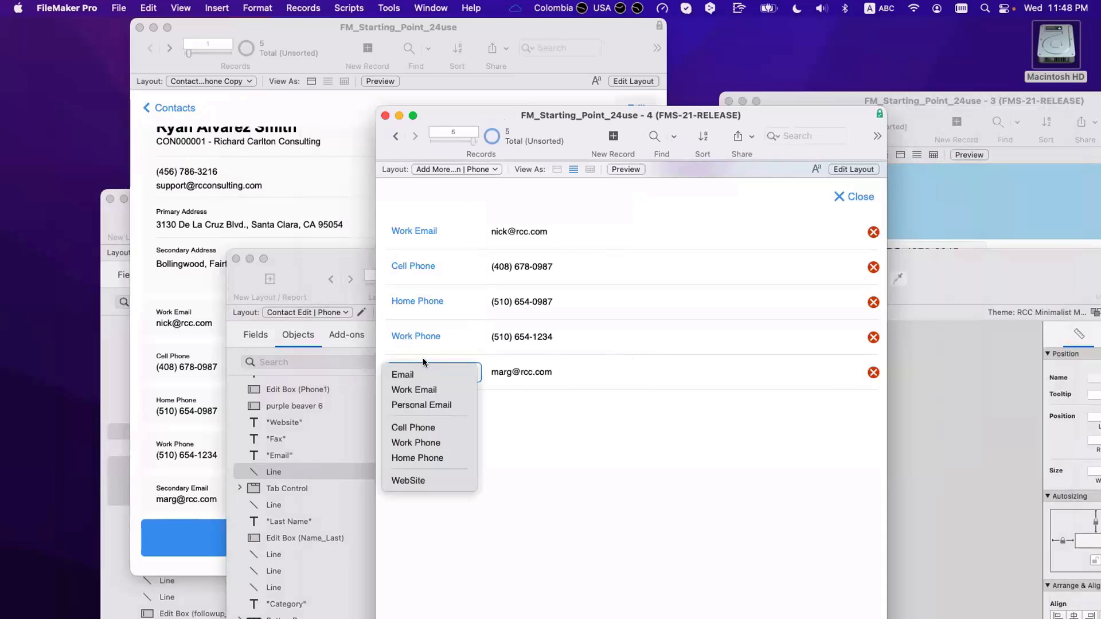
pyautogui.click(453, 404)
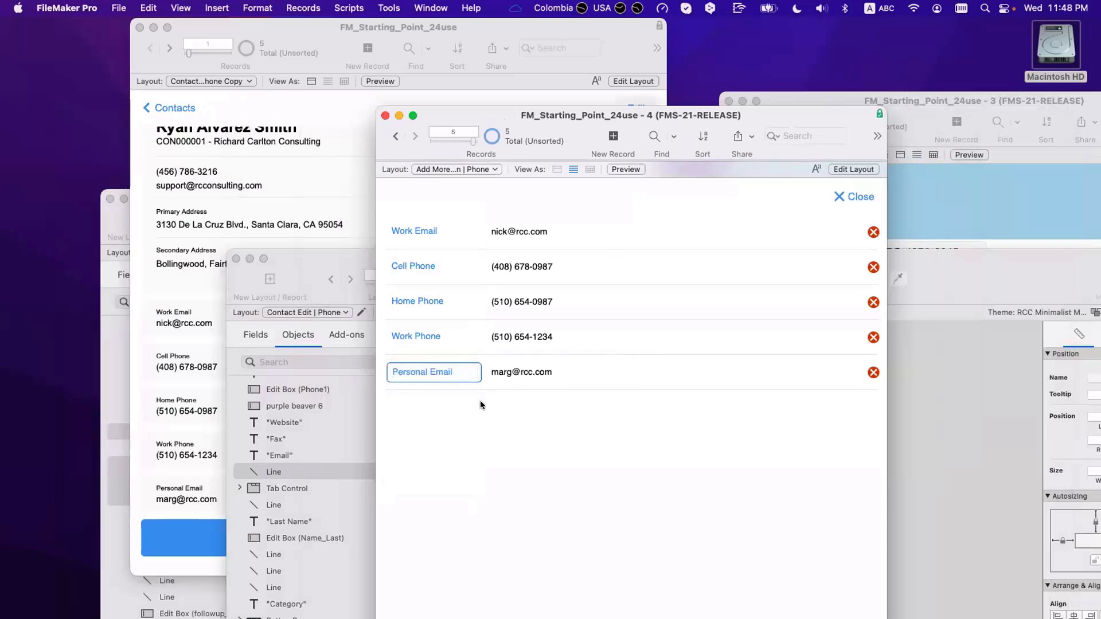
pyautogui.click(480, 402)
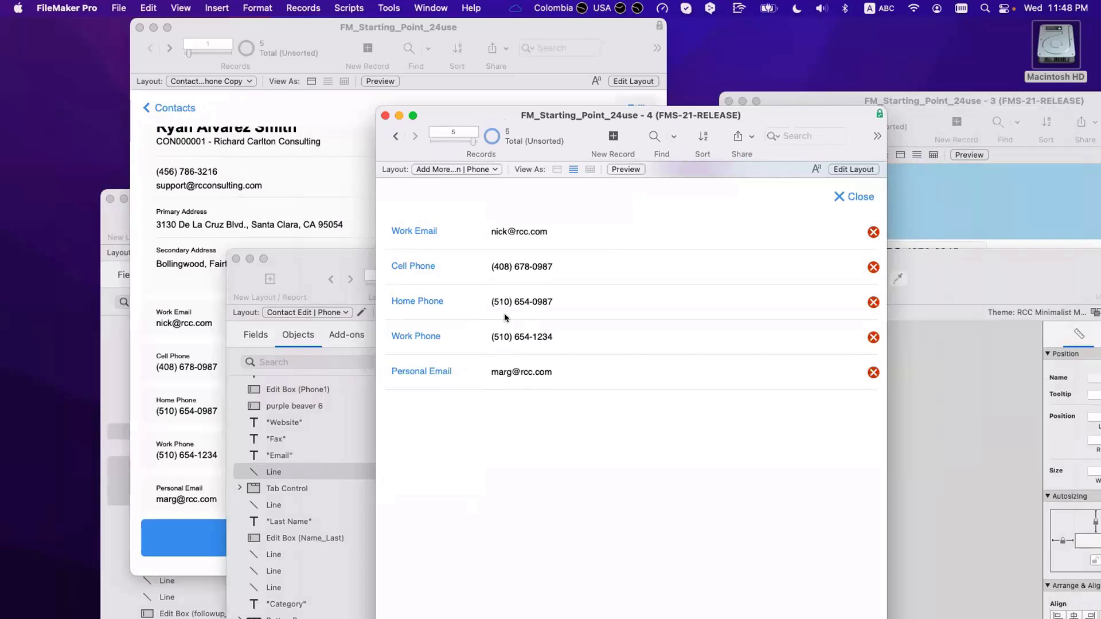
# Step: In Layout mode, insert a Trailing Grand Summary part beneath the Body of the communication layout
pyautogui.press('super+l')
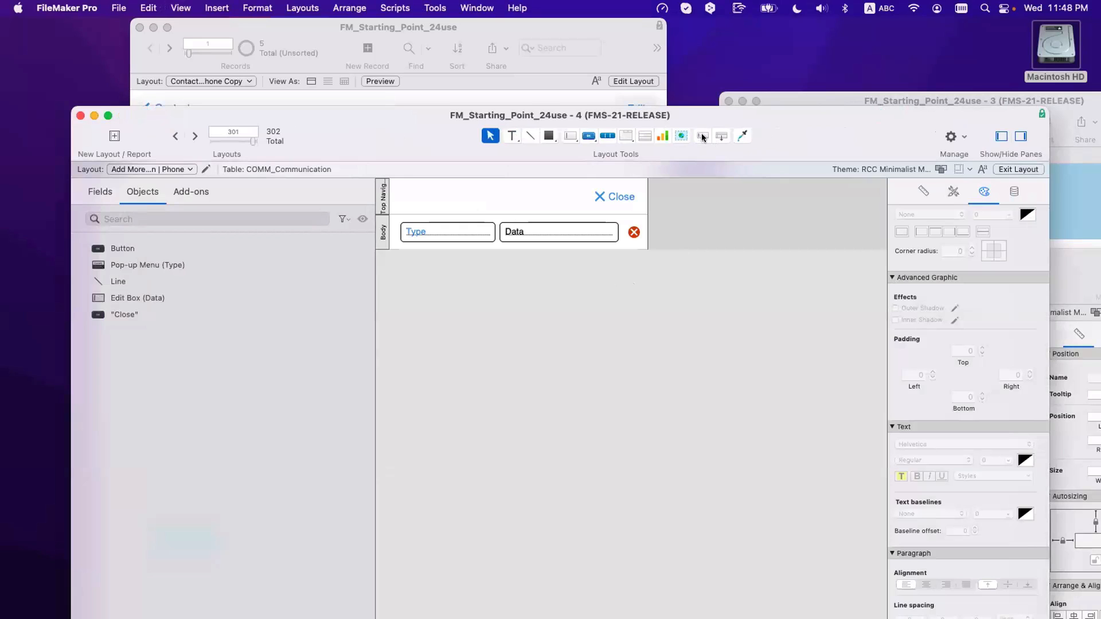
pyautogui.moveTo(720, 137); pyautogui.dragTo(686, 279)
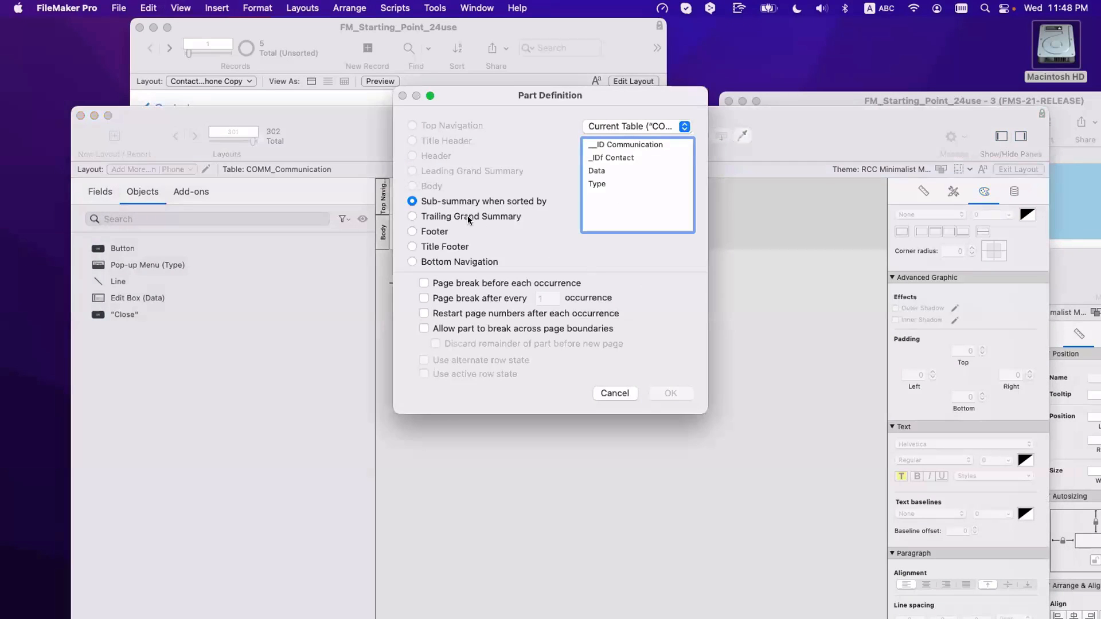
pyautogui.click(475, 216)
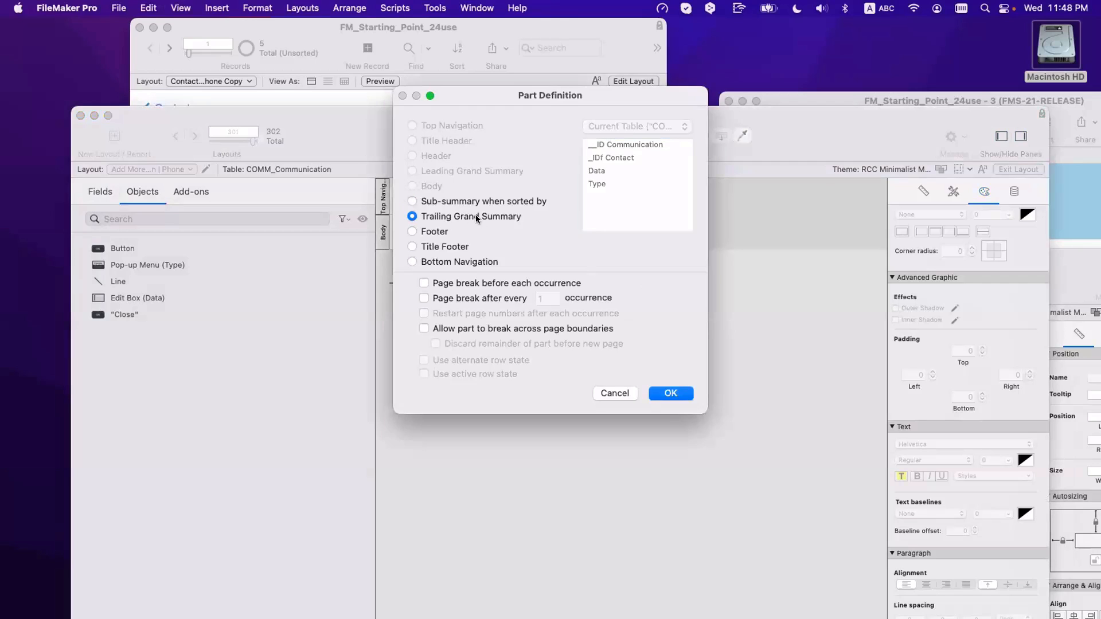
pyautogui.click(670, 393)
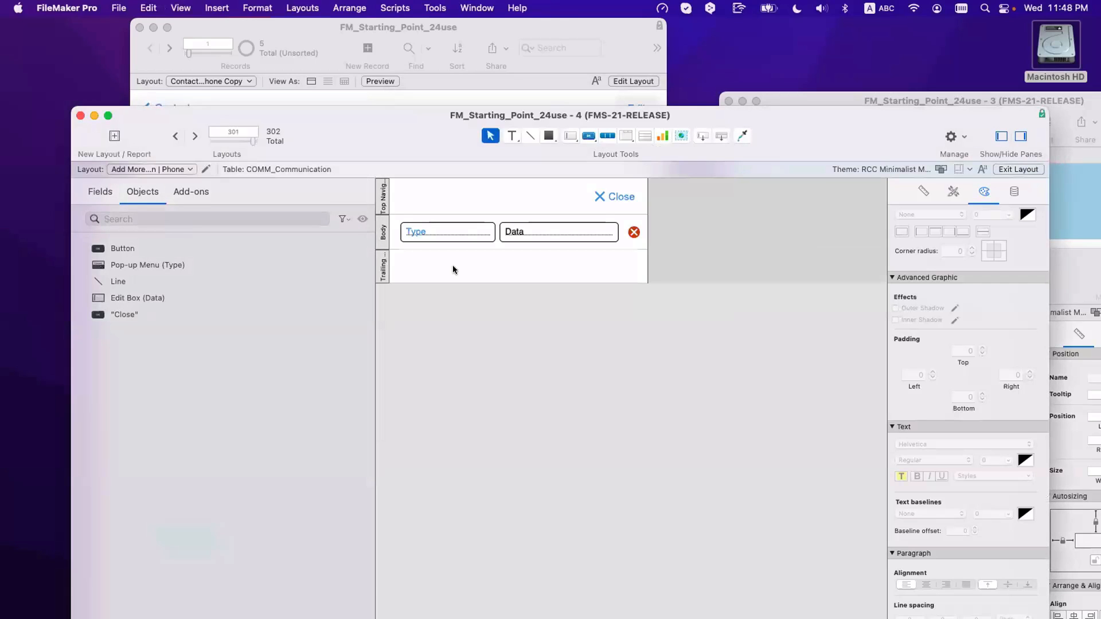
# Step: Make the trailing grand summary 64 pt tall, then copy the Add Communication button from Contact Details
pyautogui.moveTo(451, 280); pyautogui.dragTo(453, 290)
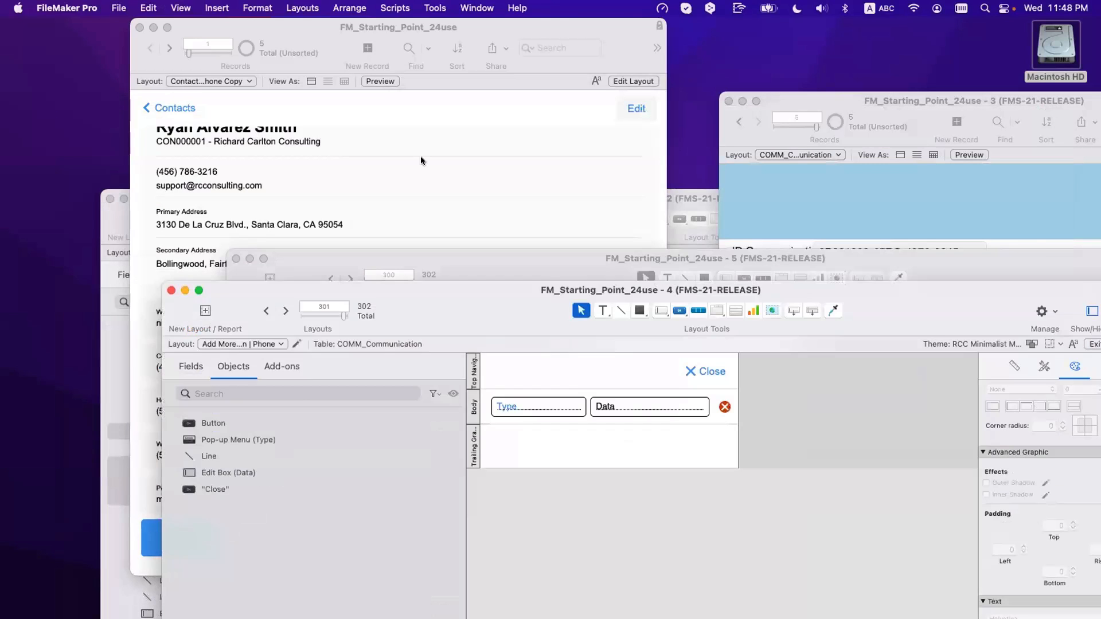
pyautogui.click(420, 160)
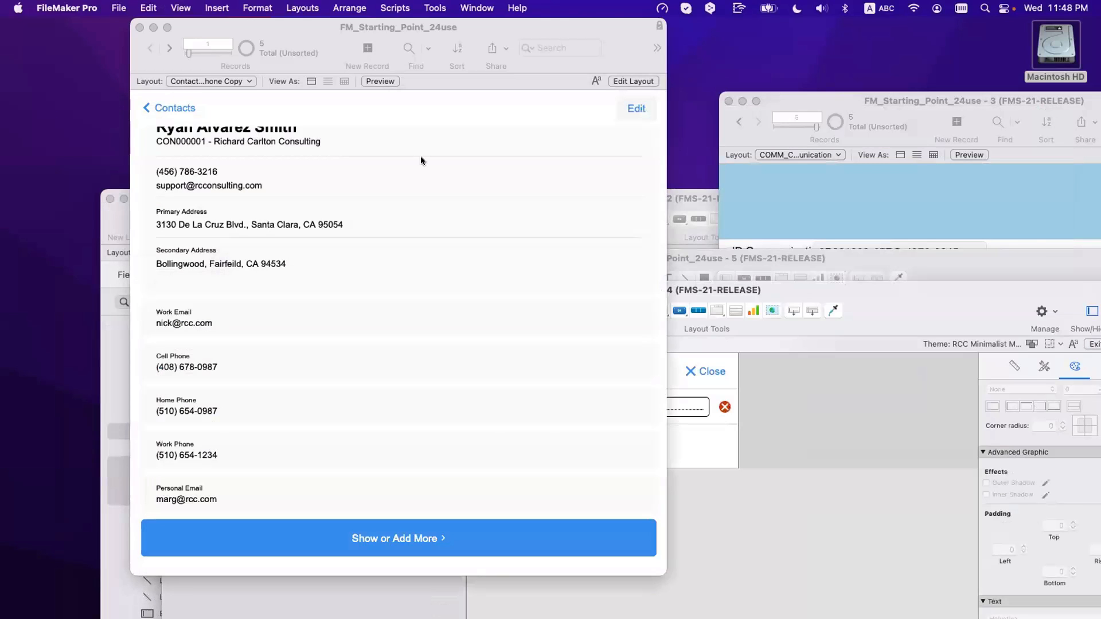
pyautogui.press('super+l')
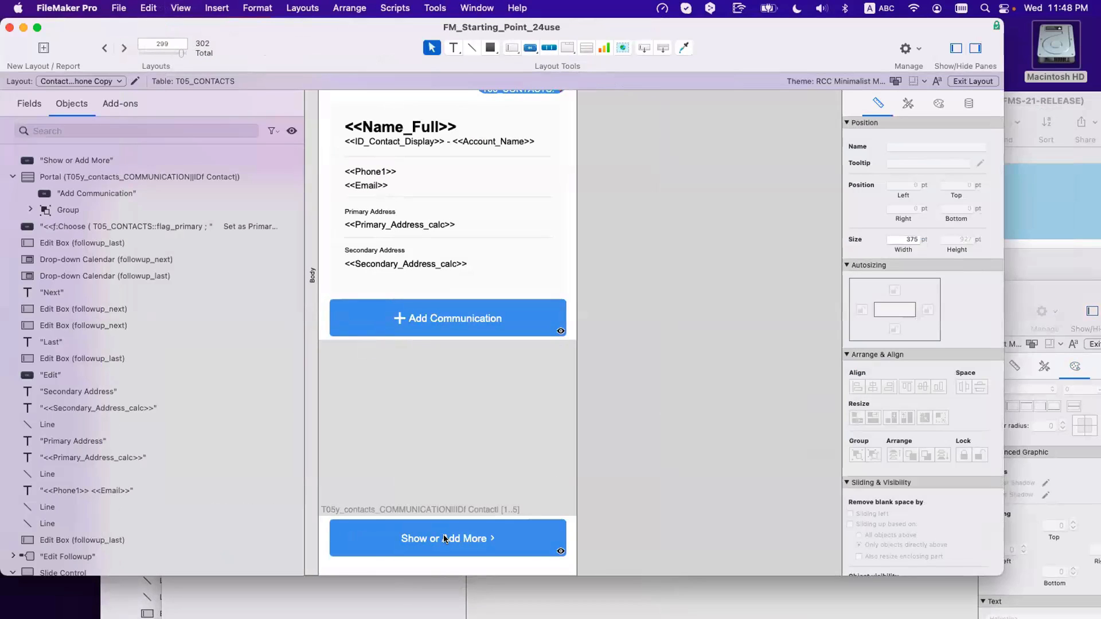
pyautogui.click(444, 535)
pyautogui.click(450, 314)
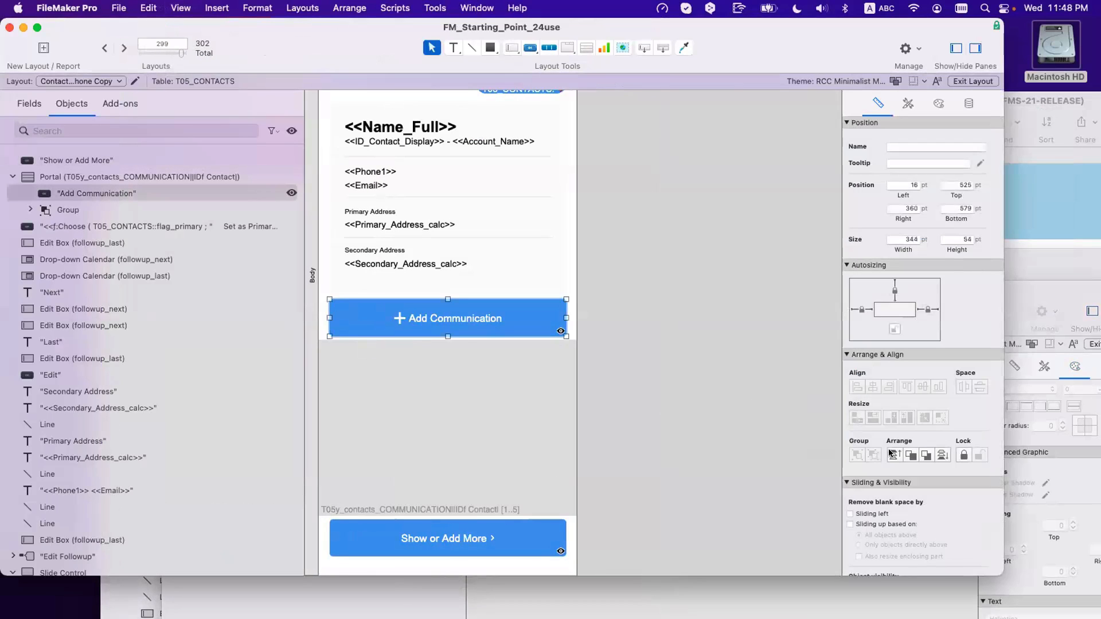
pyautogui.press('super+c')
# Step: Paste the Add Communication button into the trailing grand summary and view the records in Browse mode
pyautogui.moveTo(720, 43); pyautogui.dragTo(597, 53)
pyautogui.click(917, 314)
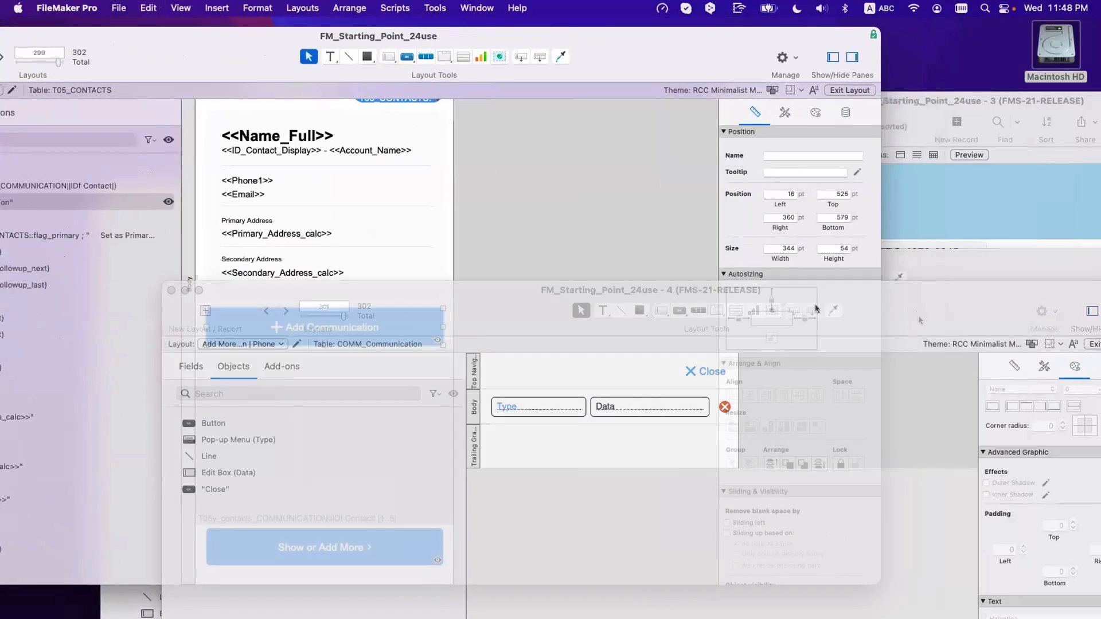
pyautogui.press('super+v')
pyautogui.moveTo(625, 458); pyautogui.dragTo(565, 450)
pyautogui.press('super+z')
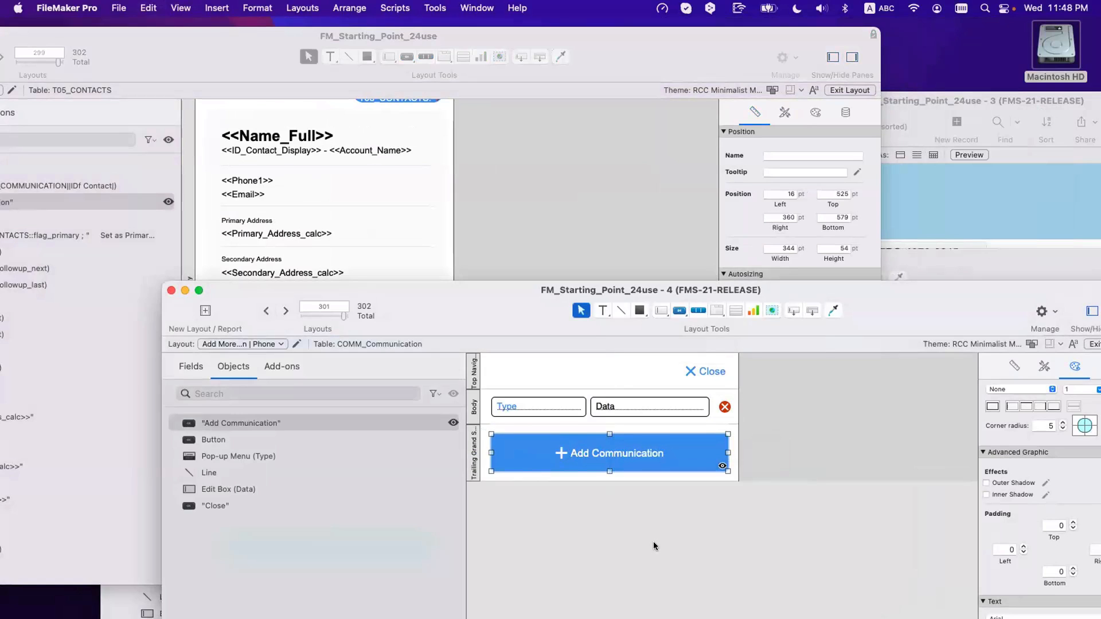
pyautogui.click(652, 541)
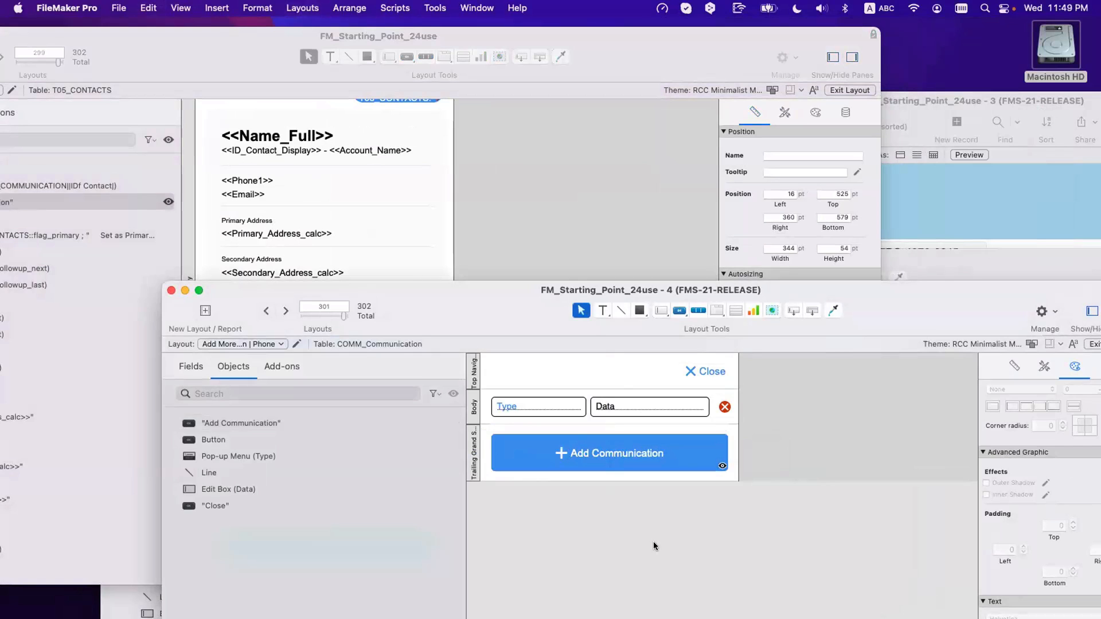
pyautogui.press('super+b')
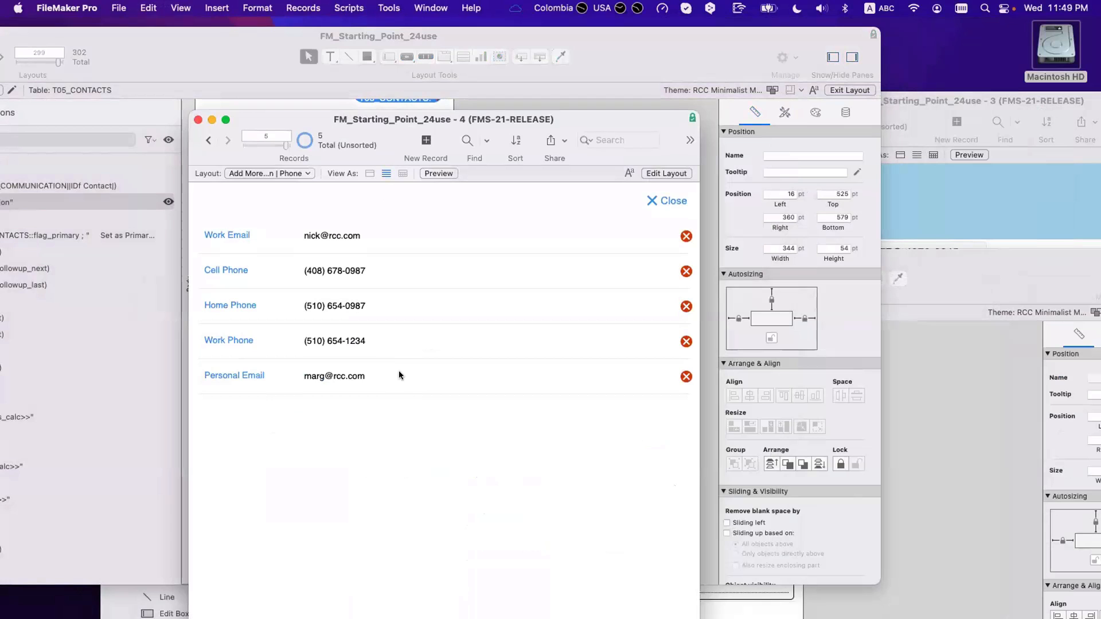
# Step: Clear the Add Communication button's Hide object when formula, then browse the five communication records
pyautogui.press('super+l')
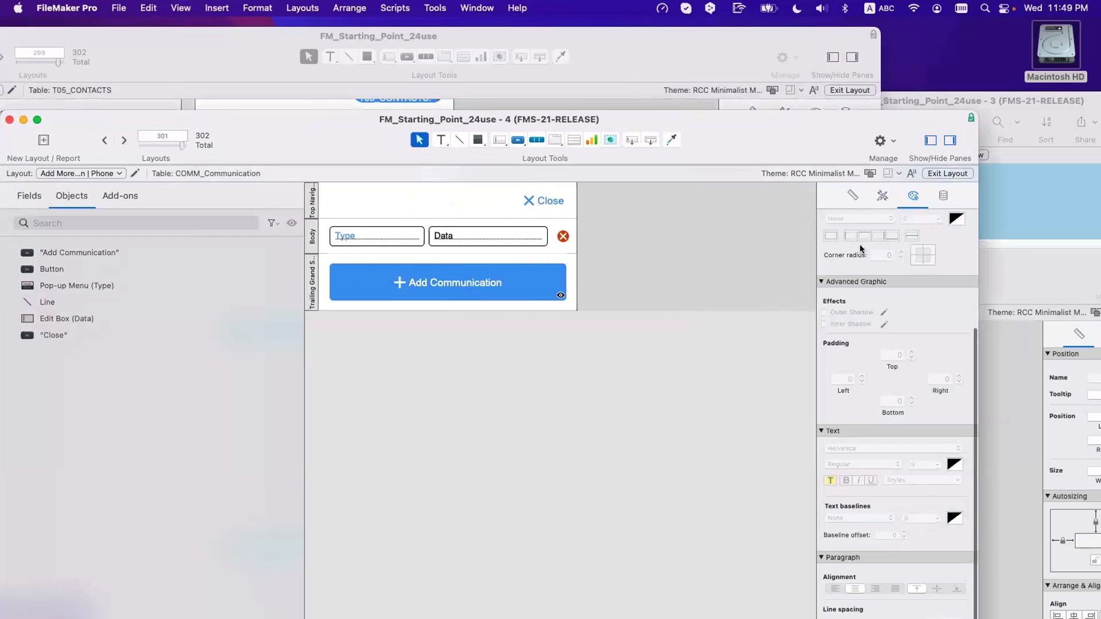
pyautogui.click(943, 196)
pyautogui.doubleClick(900, 418)
pyautogui.press('super+a')
pyautogui.press('BackSpace')
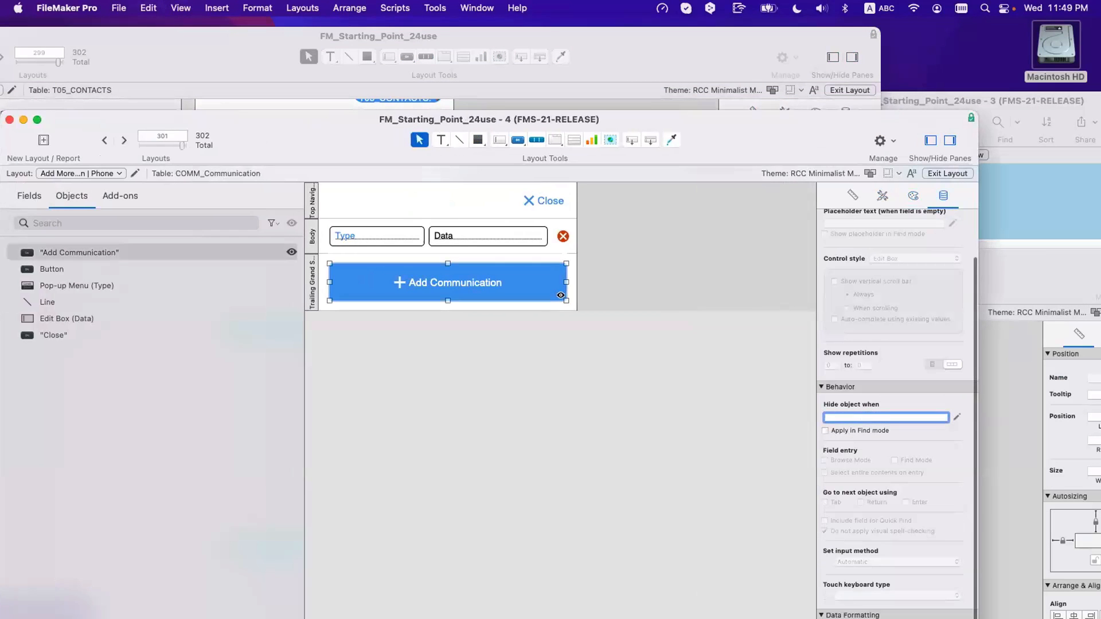
pyautogui.click(552, 439)
pyautogui.click(552, 439)
pyautogui.press('super+b')
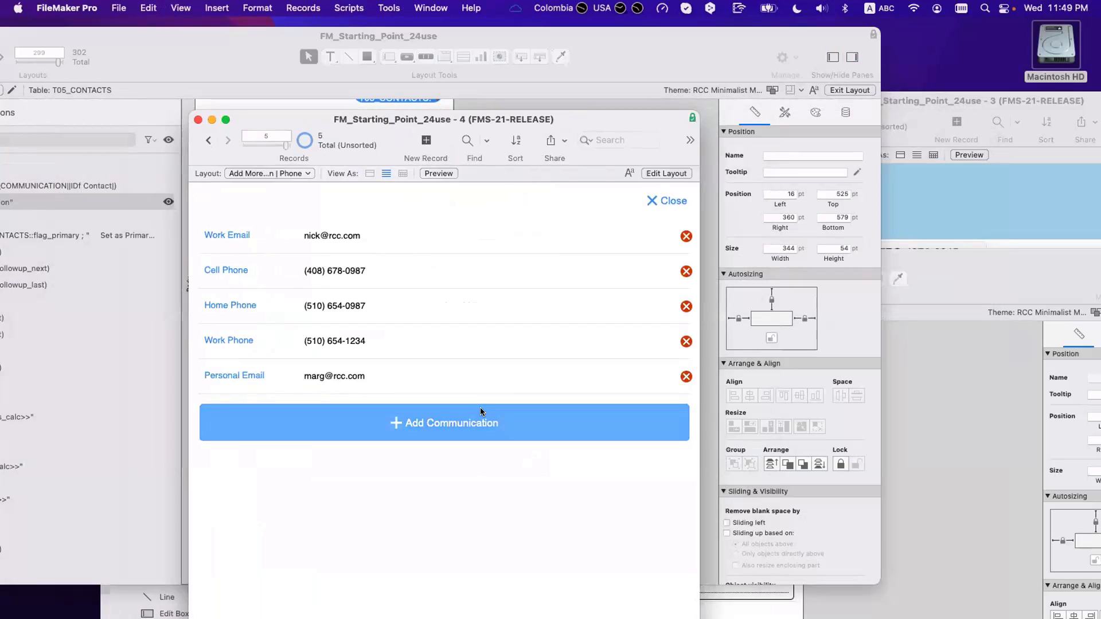
pyautogui.click(425, 142)
pyautogui.click(425, 142)
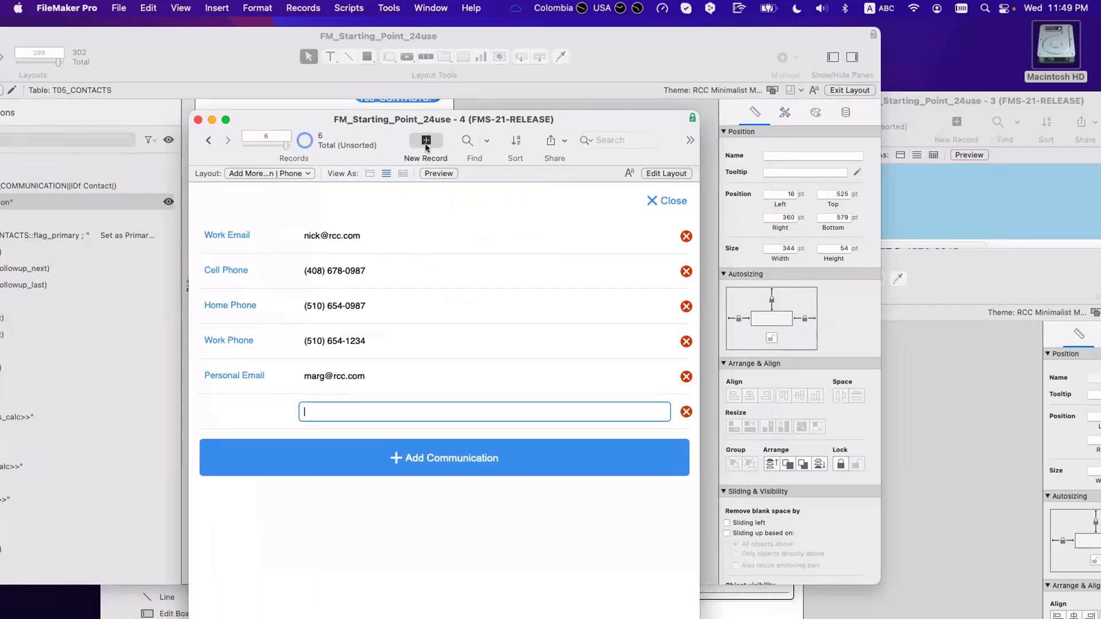
pyautogui.click(426, 142)
pyautogui.click(425, 142)
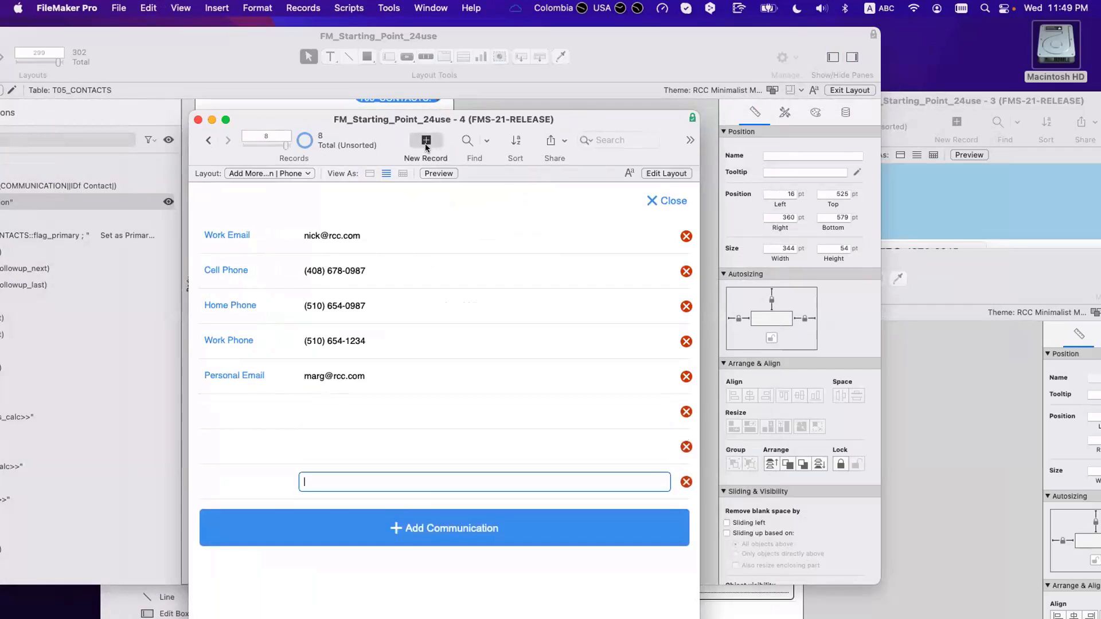
pyautogui.click(425, 143)
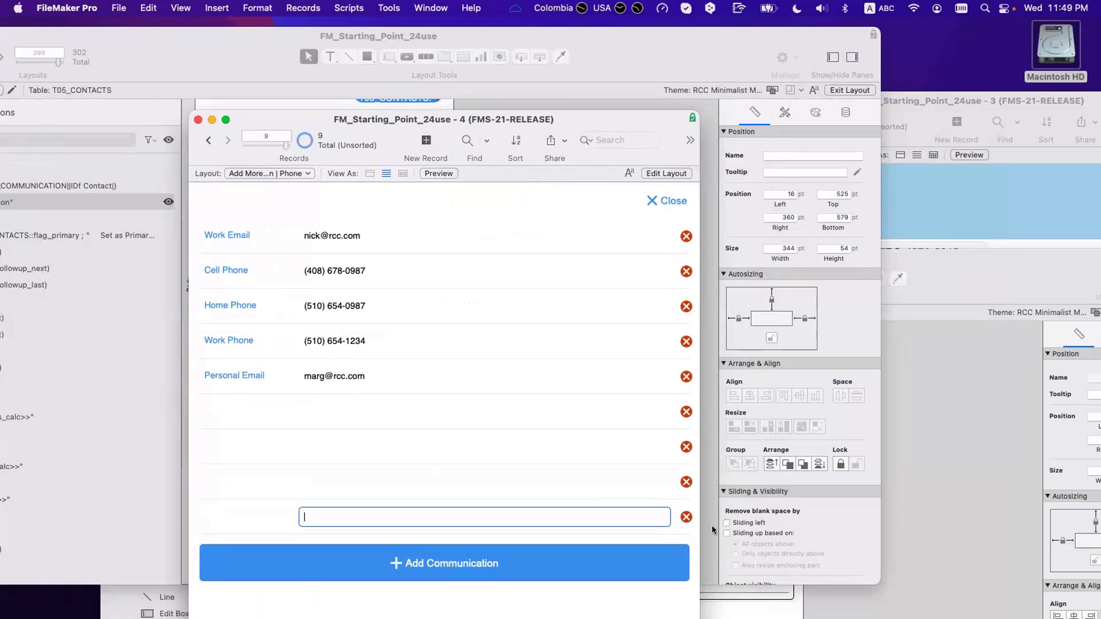
pyautogui.click(688, 518)
pyautogui.click(522, 243)
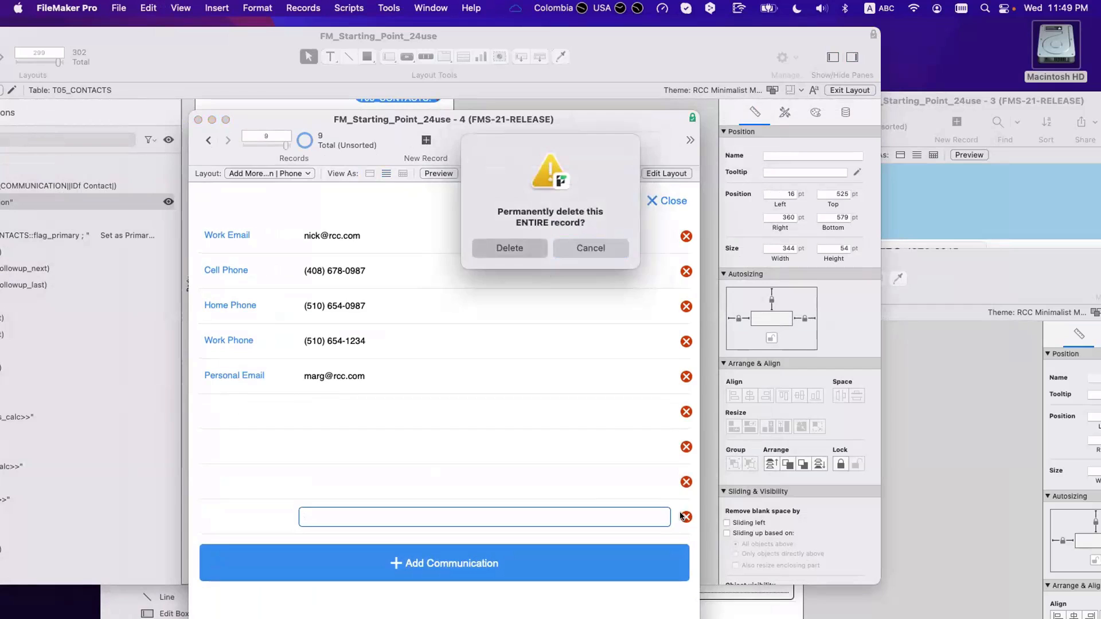
pyautogui.click(687, 483)
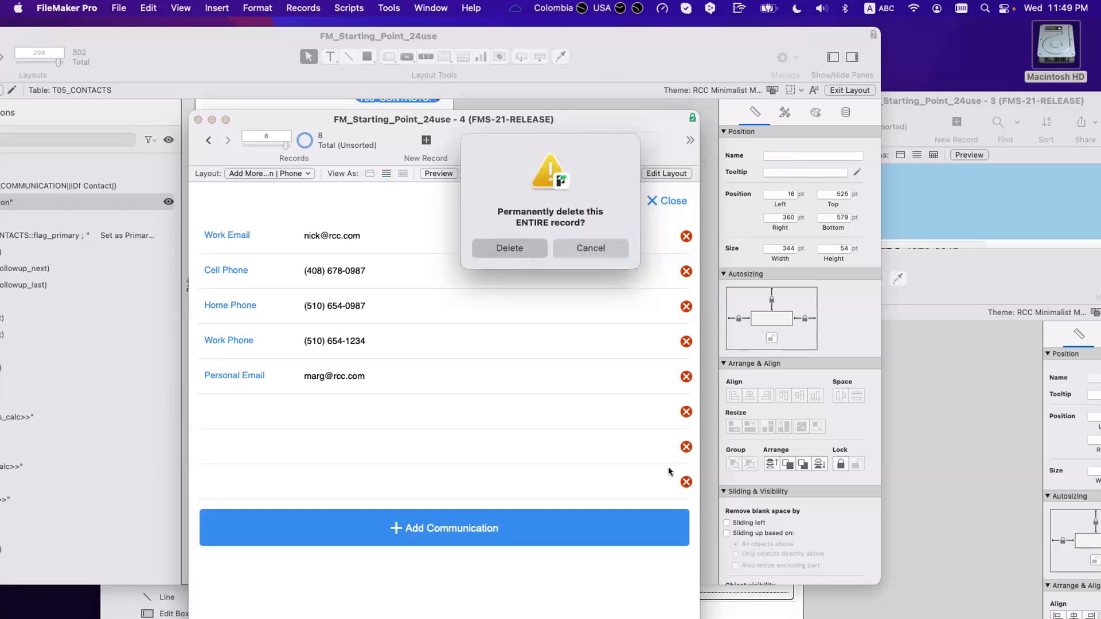
pyautogui.press('Return')
pyautogui.click(686, 449)
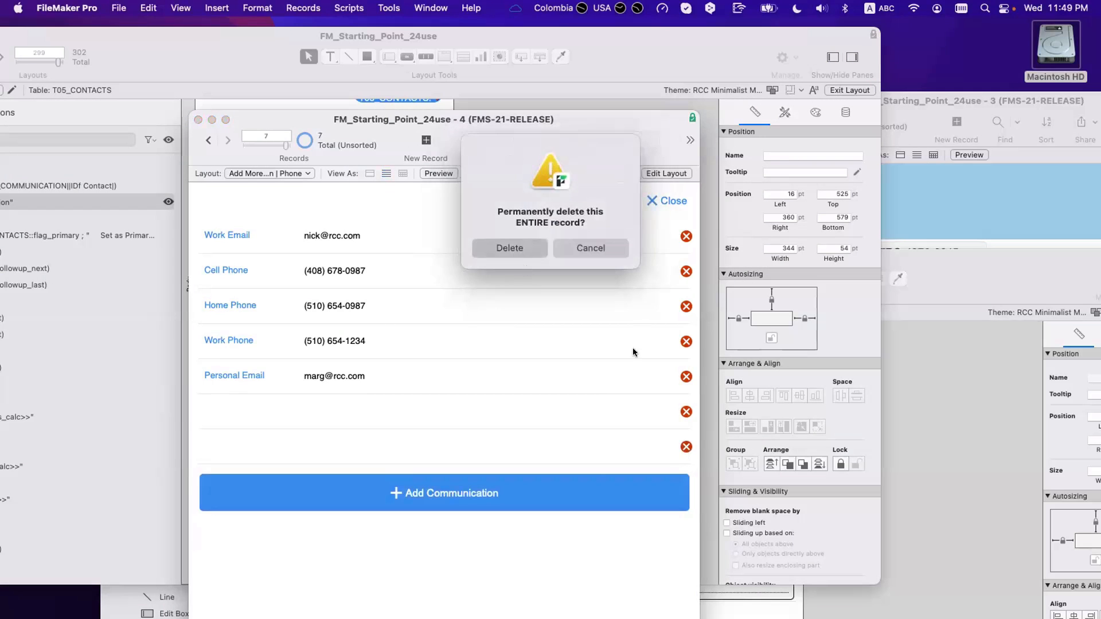
pyautogui.press('Return')
pyautogui.click(686, 412)
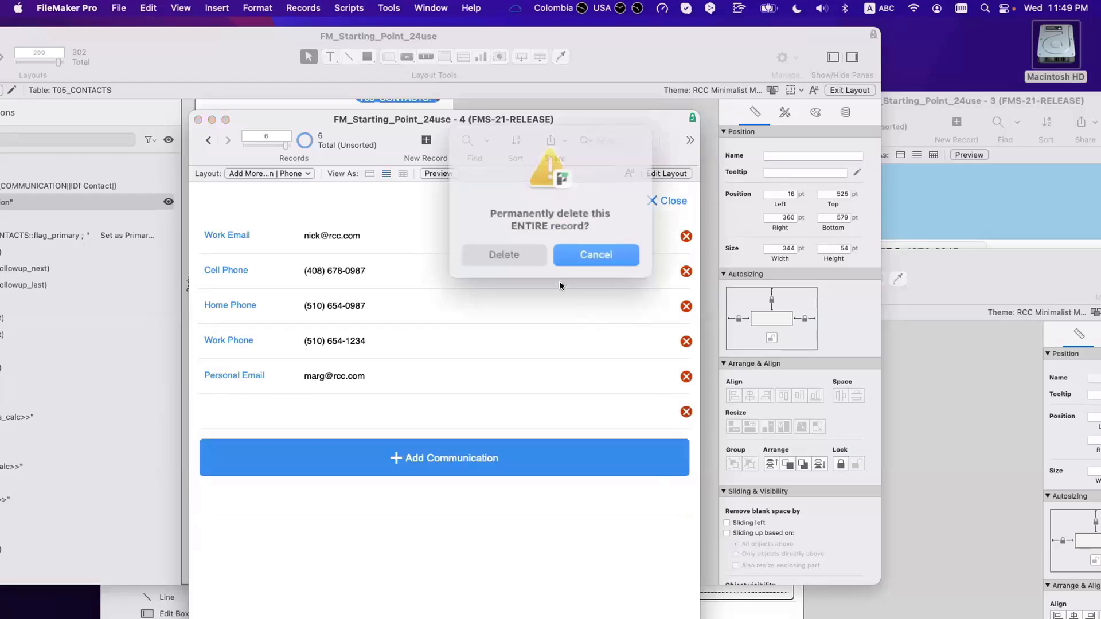
pyautogui.click(530, 248)
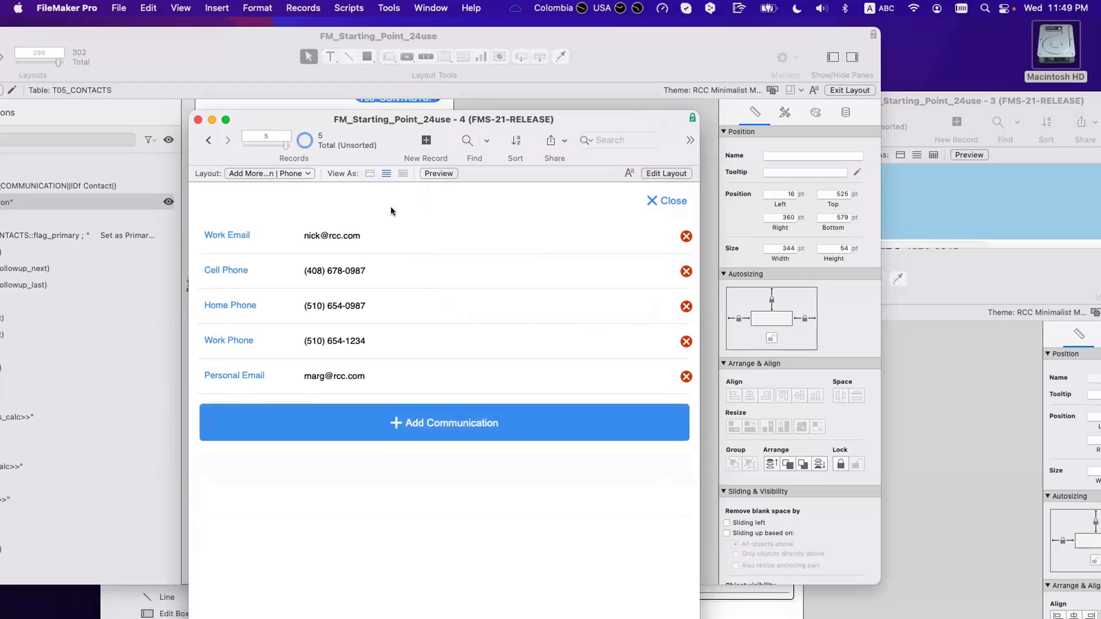
# Step: Inspect the Show or Add More button's current action on the contact layout
pyautogui.moveTo(354, 119); pyautogui.dragTo(635, 138)
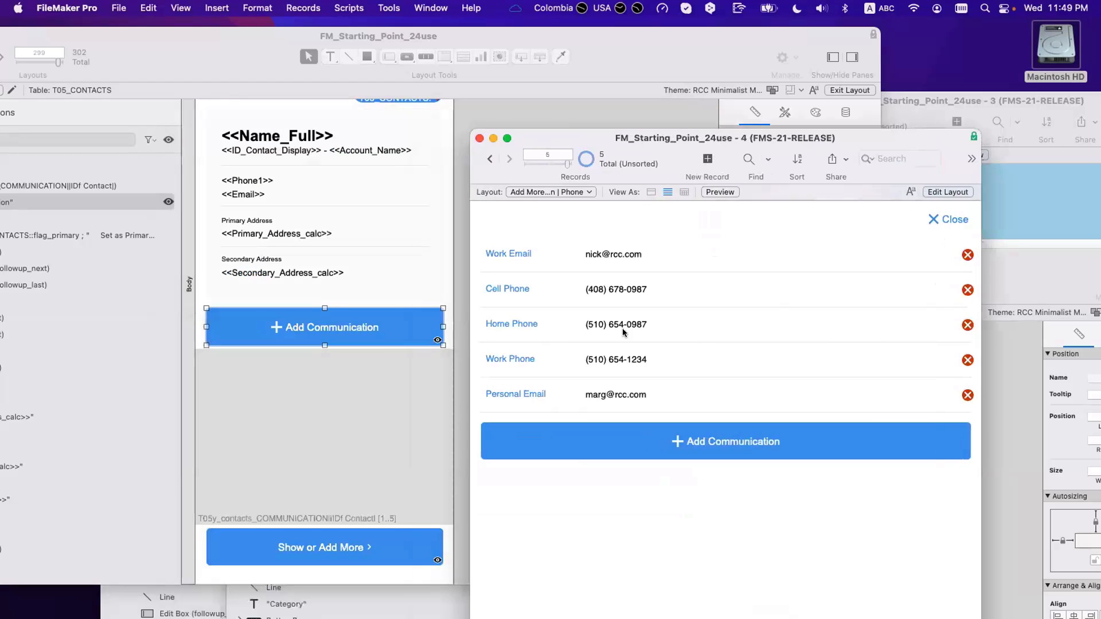
pyautogui.click(356, 427)
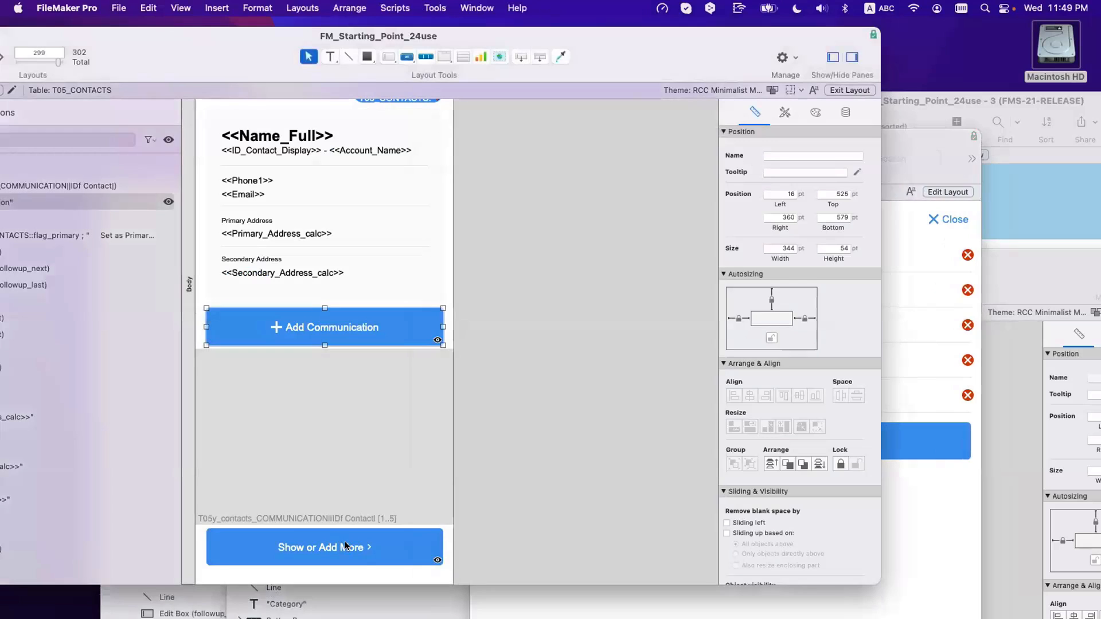
pyautogui.click(347, 546)
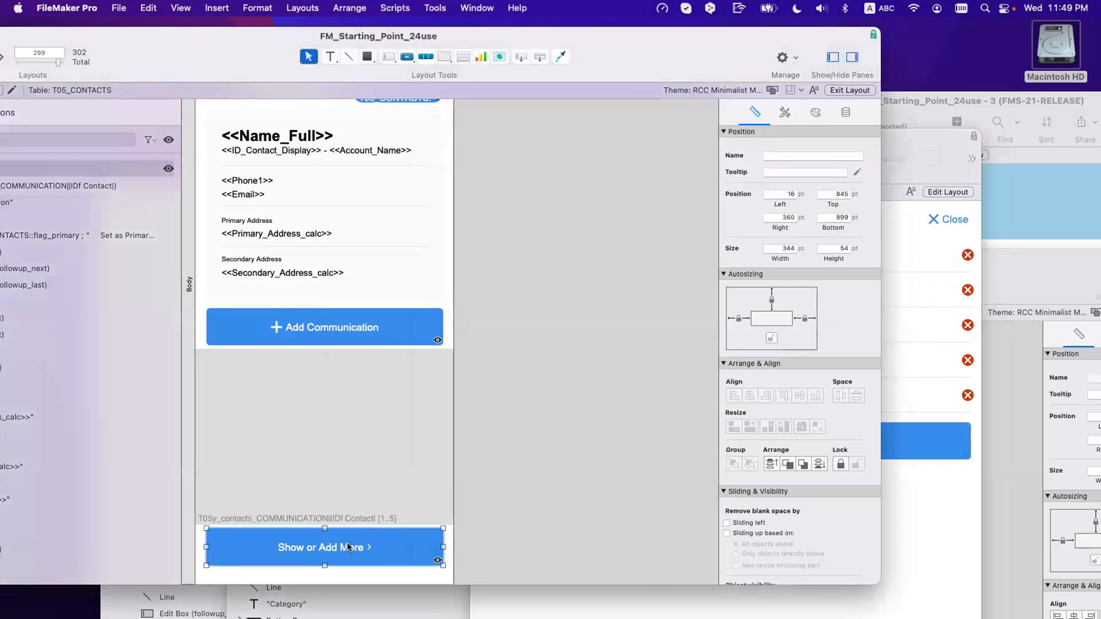
pyautogui.doubleClick(347, 545)
pyautogui.click(900, 523)
# Step: Put the communication window in Layout mode and open Button Setup for its Close button
pyautogui.click(925, 519)
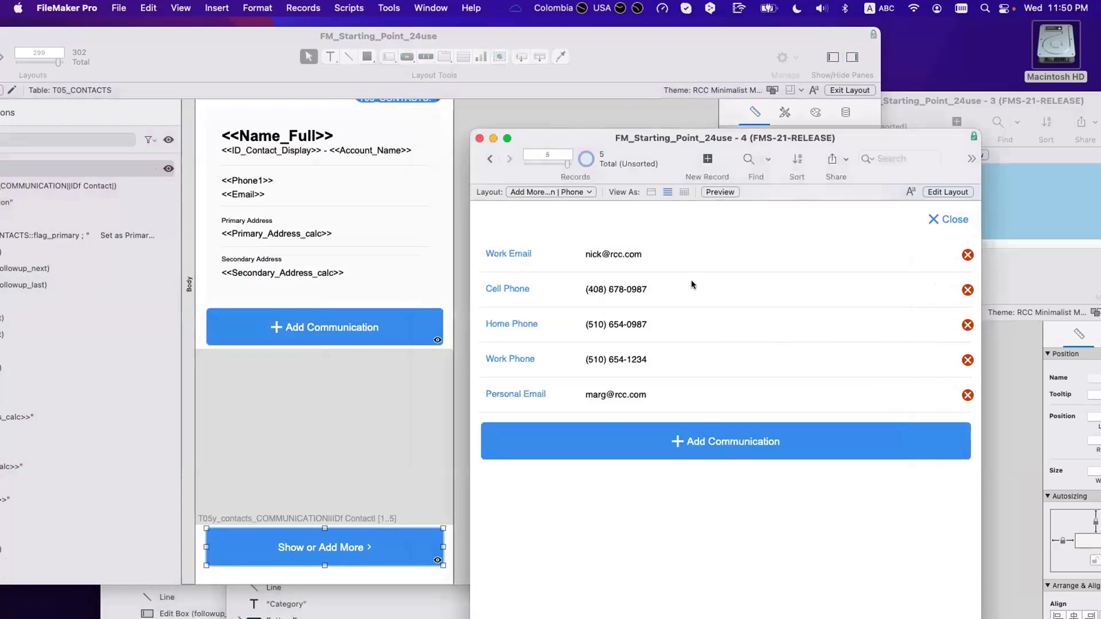
pyautogui.press('super+l')
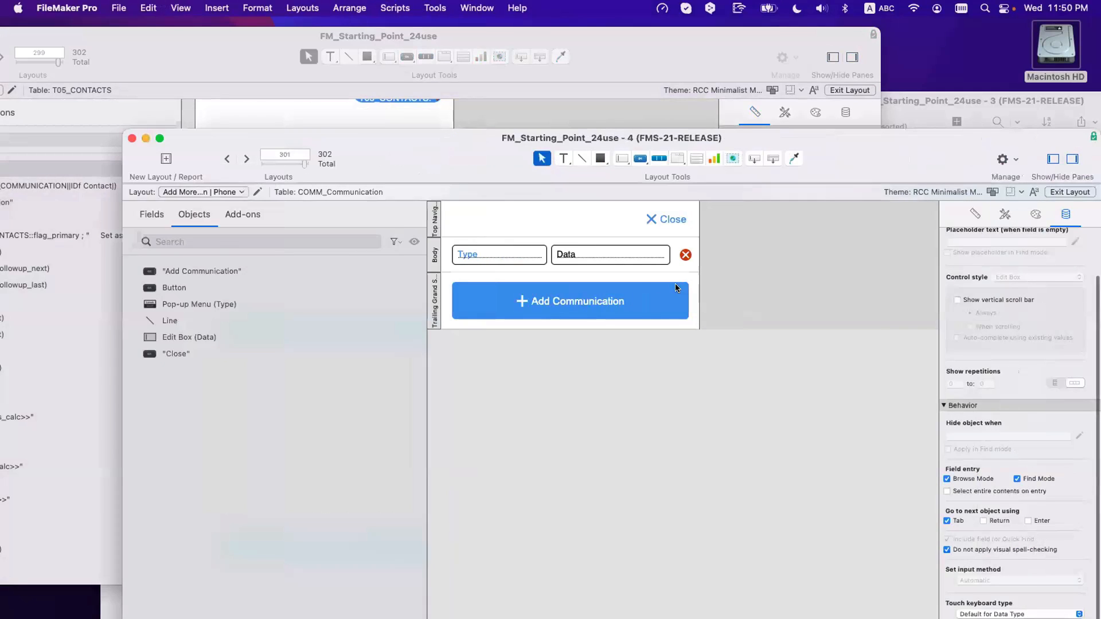
pyautogui.moveTo(507, 149); pyautogui.dragTo(462, 379)
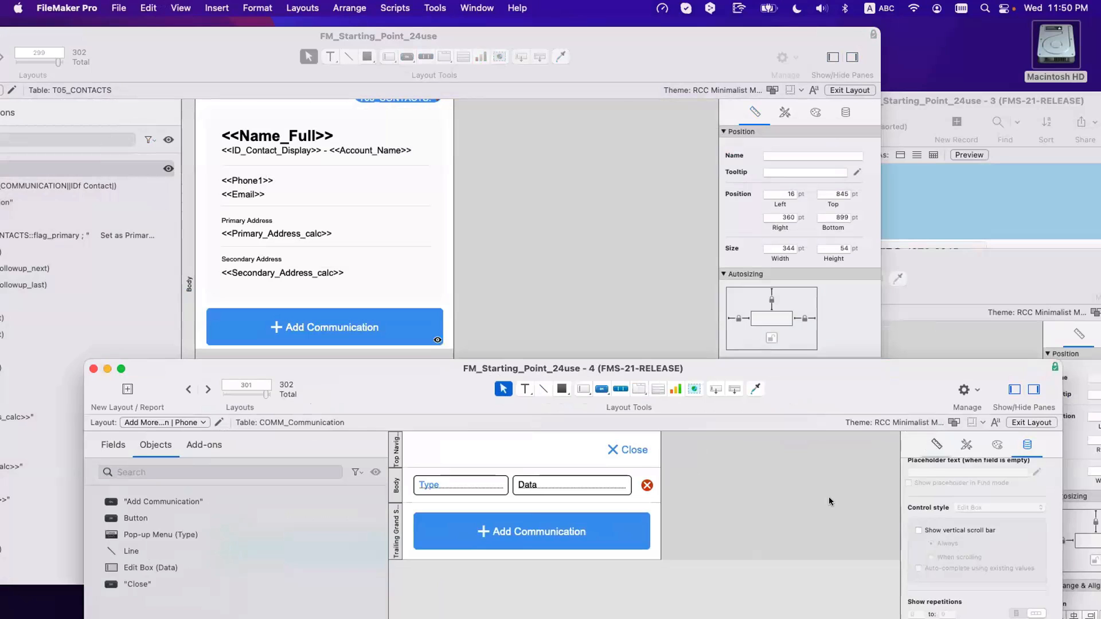
pyautogui.click(575, 250)
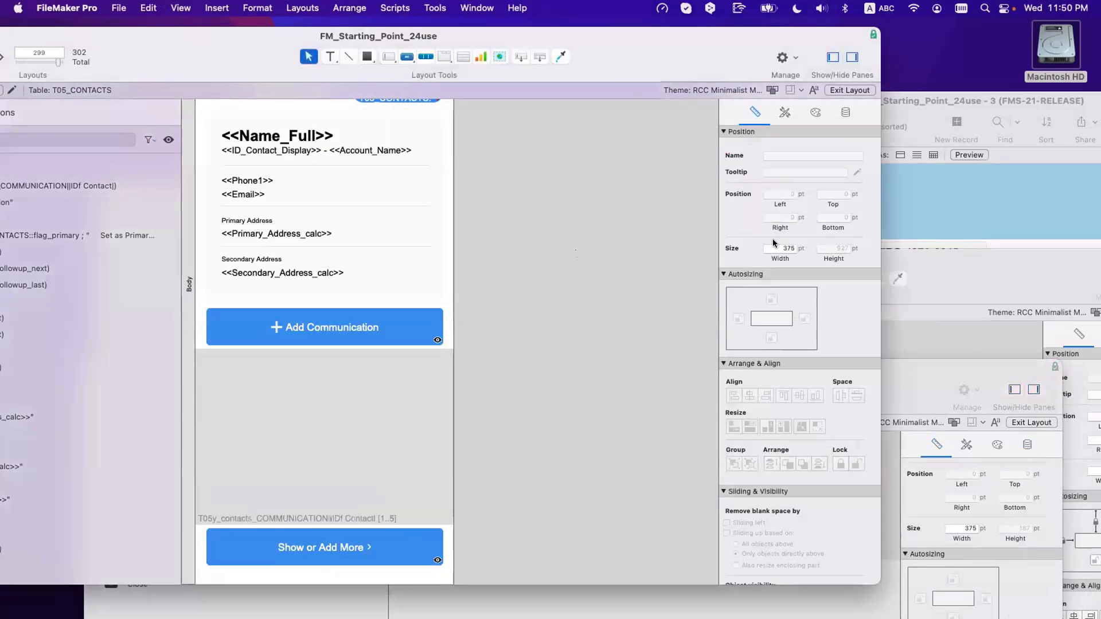
pyautogui.moveTo(883, 382); pyautogui.dragTo(844, 273)
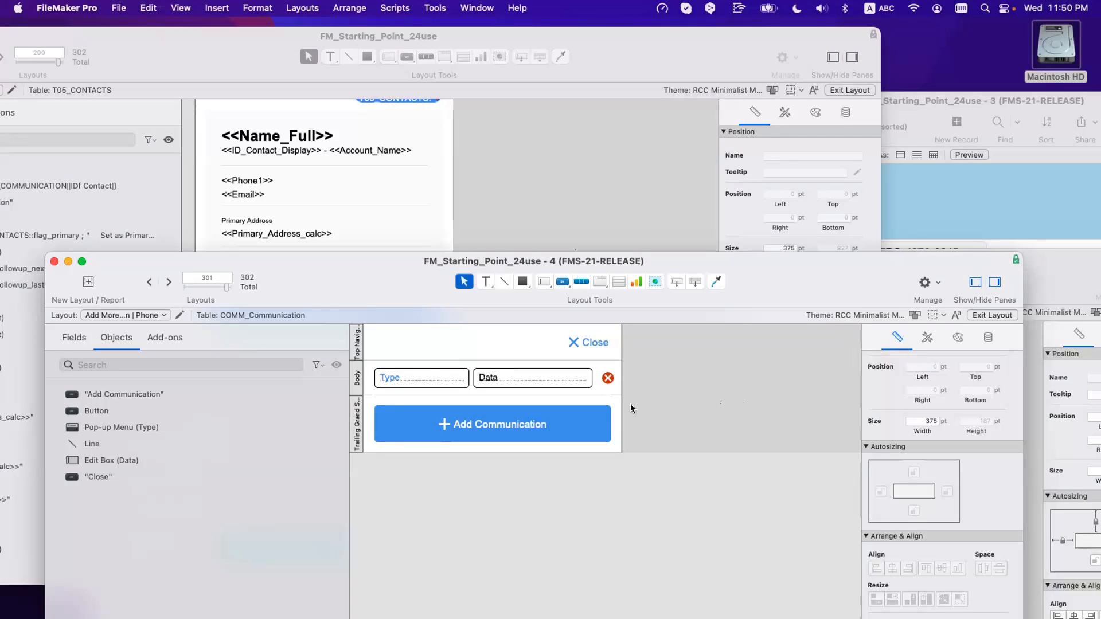
pyautogui.doubleClick(589, 339)
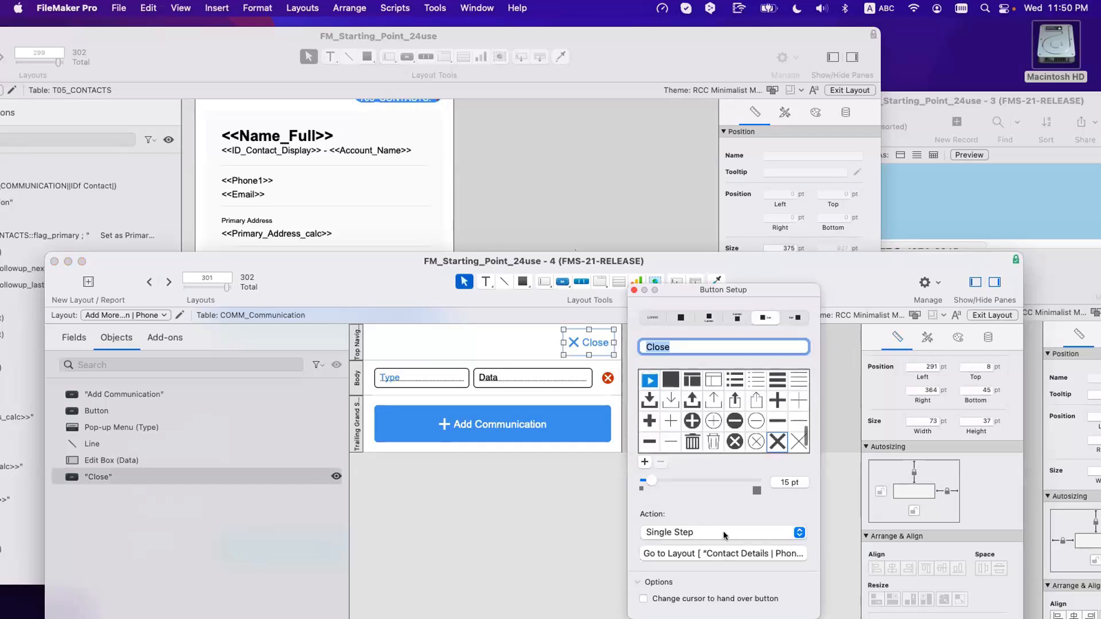
# Step: Replace the Close button's Go to Layout step with Close Window [Current Window] and save
pyautogui.click(724, 533)
pyautogui.click(724, 533)
pyautogui.click(711, 554)
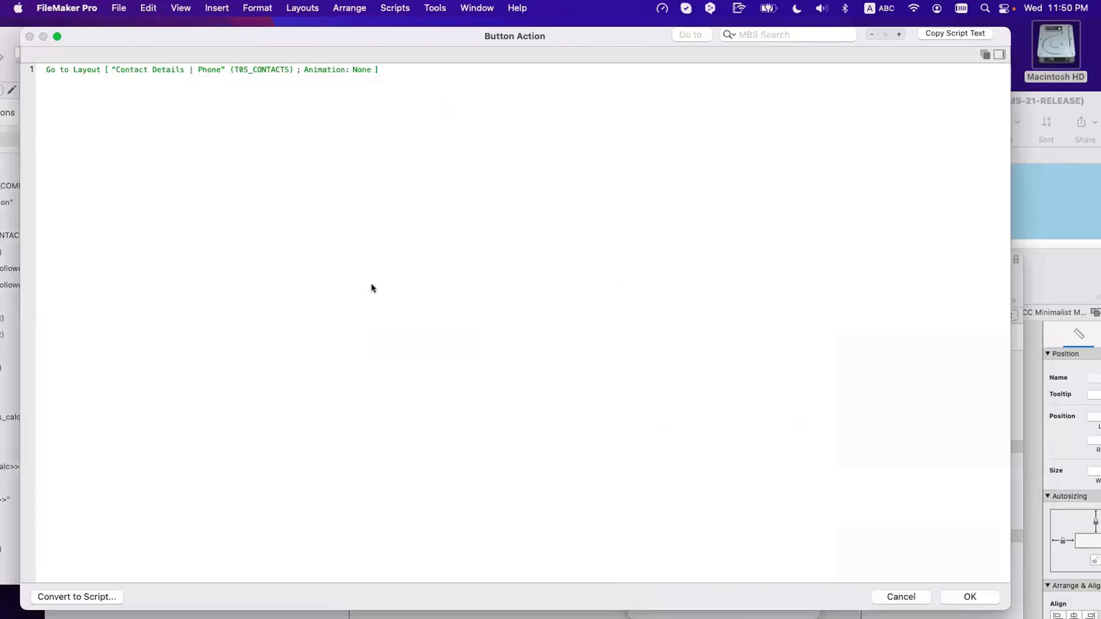
pyautogui.click(157, 69)
pyautogui.press('Escape')
pyautogui.press('Delete')
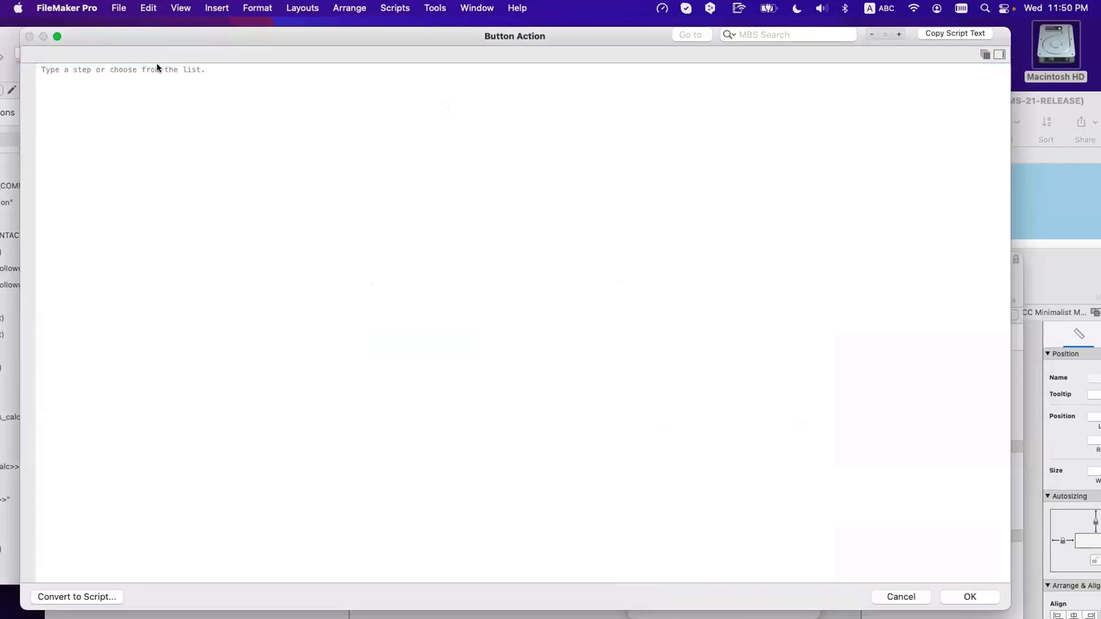
pyautogui.write('clo')
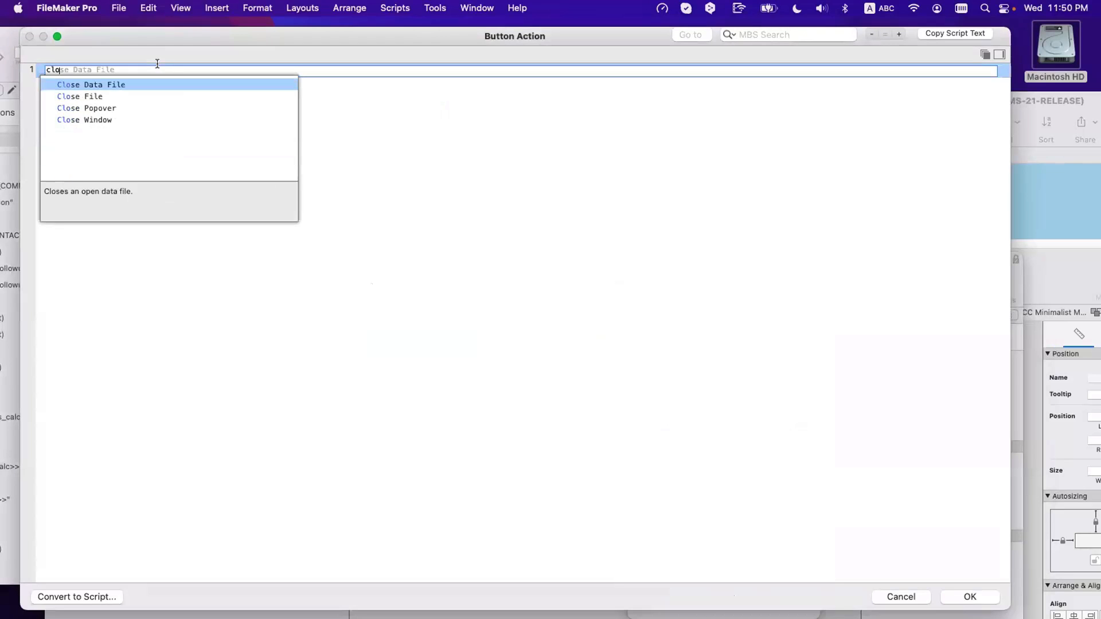
pyautogui.press('Down')
pyautogui.press('Down')
pyautogui.press('Down')
pyautogui.press('Return')
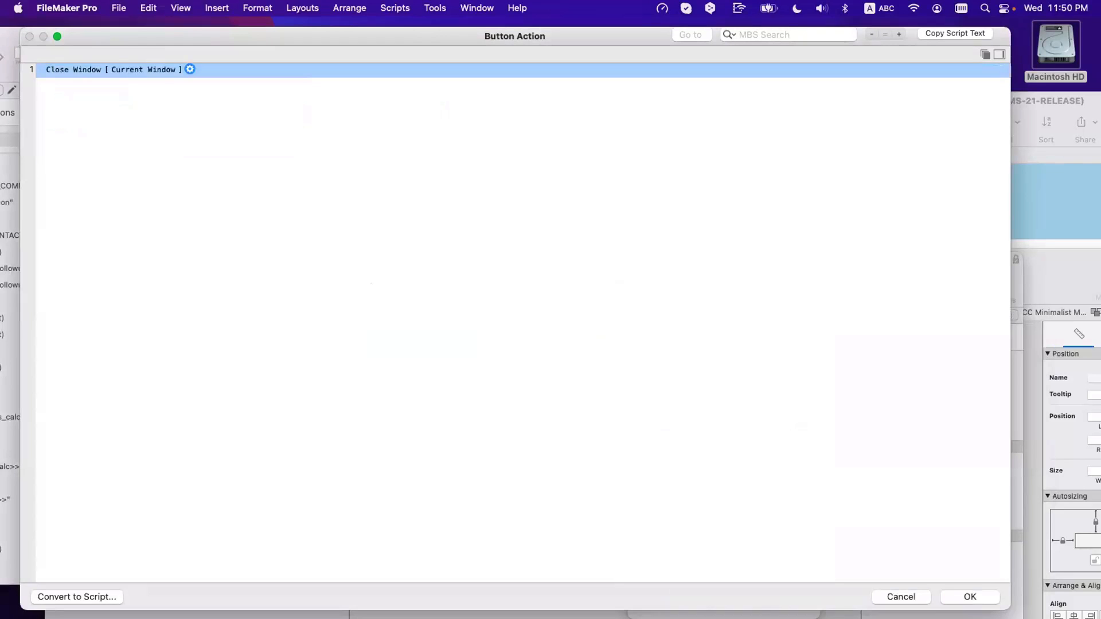
pyautogui.press('Return')
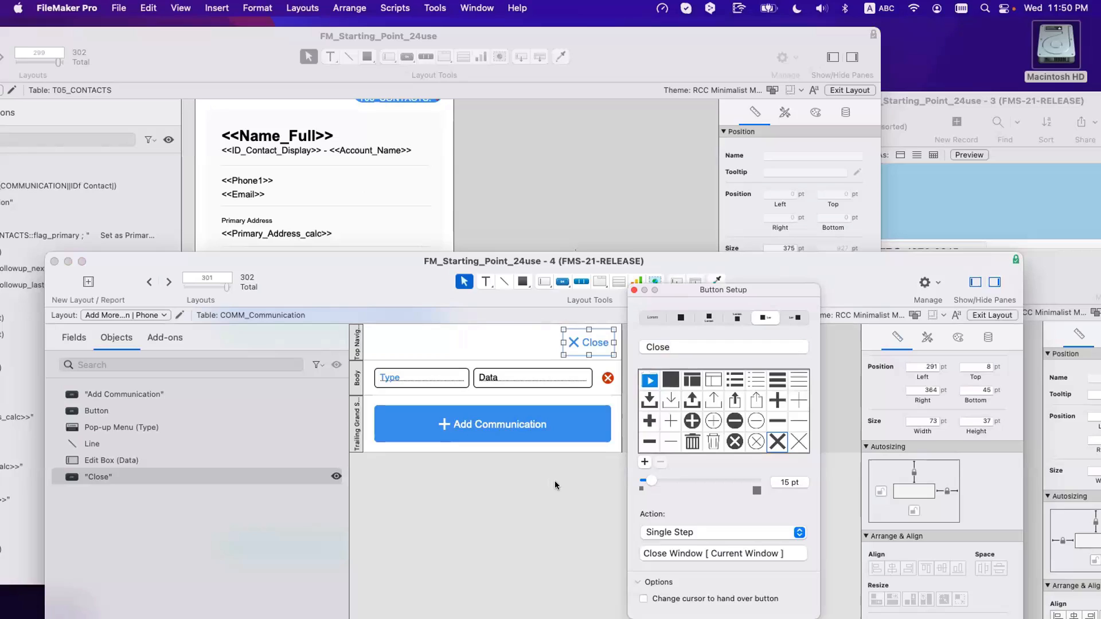
pyautogui.click(553, 481)
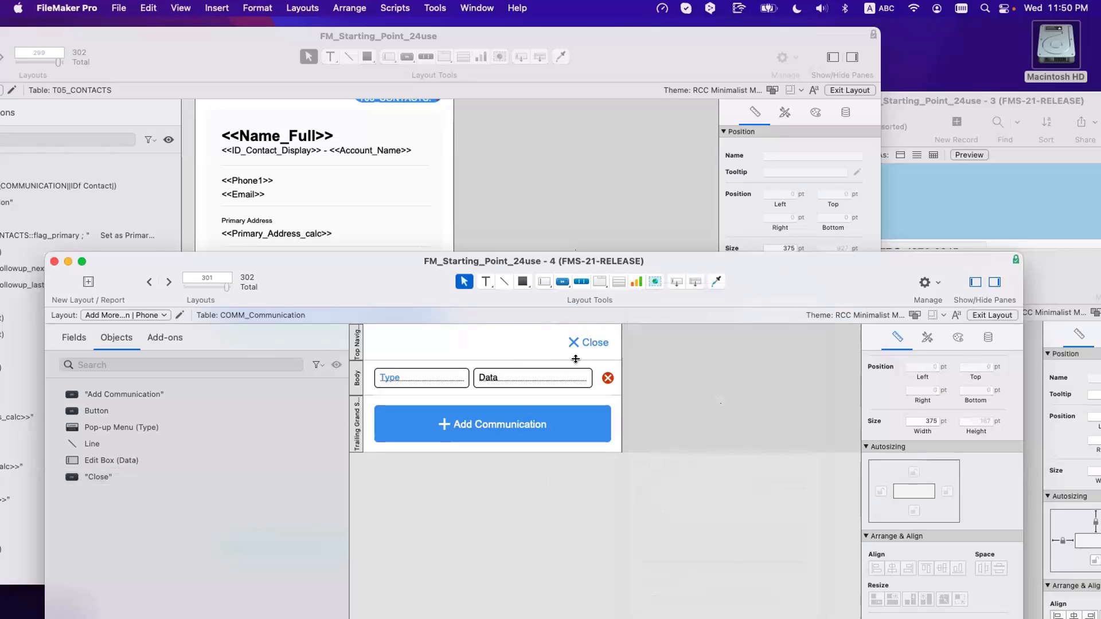
pyautogui.press('super+s')
# Step: Delete the Dial Phone step from the Show or Add More button's action
pyautogui.moveTo(405, 277); pyautogui.dragTo(608, 388)
pyautogui.click(587, 262)
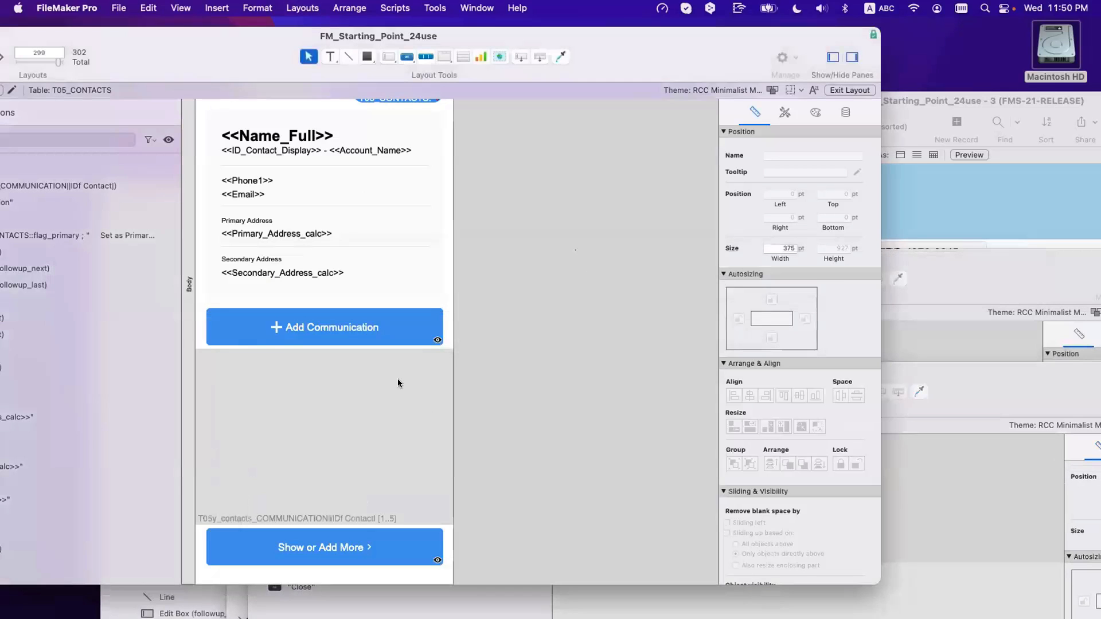
pyautogui.doubleClick(294, 551)
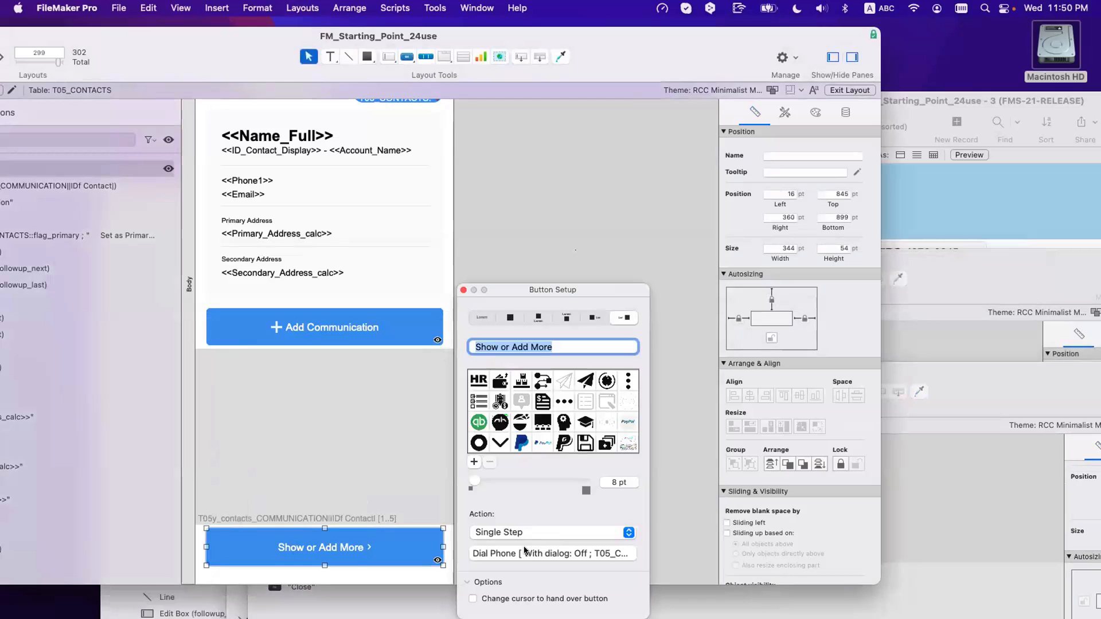
pyautogui.click(526, 554)
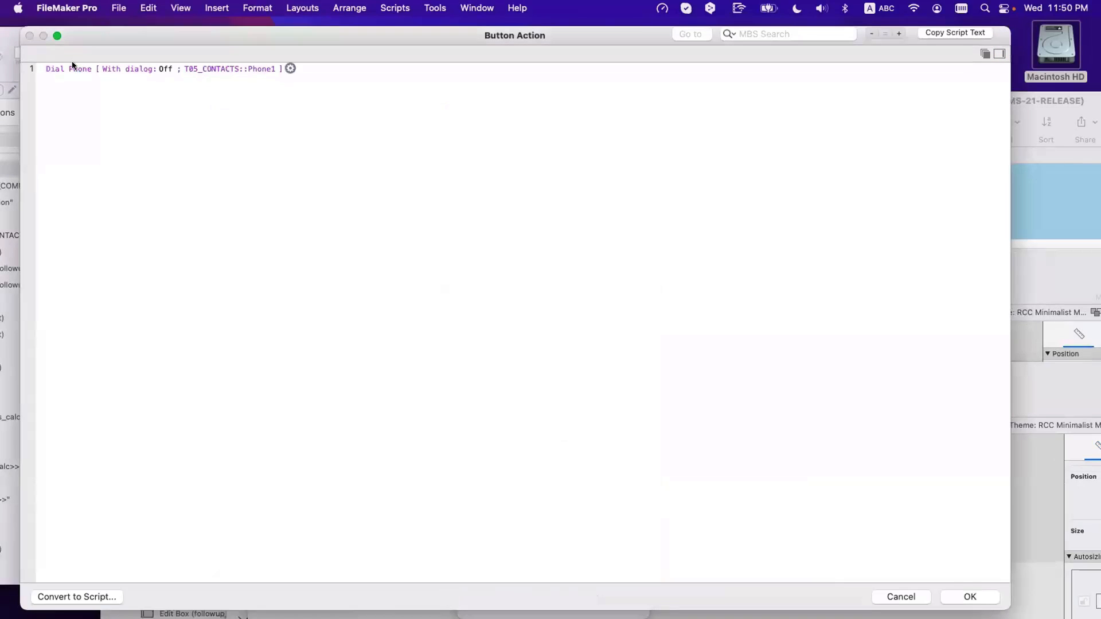
pyautogui.press('BackSpace')
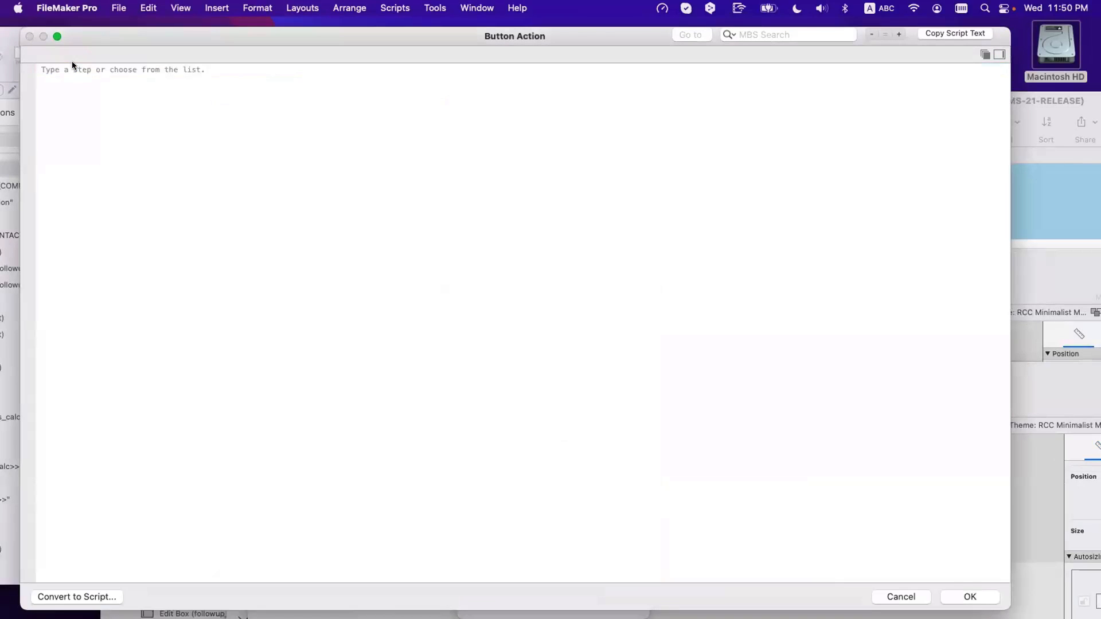
# Step: Add Go to Related Record using T05y_contacts_COMMUNICATION and the Add More Communication | Phone layout
pyautogui.write('gtrr')
pyautogui.press('Return')
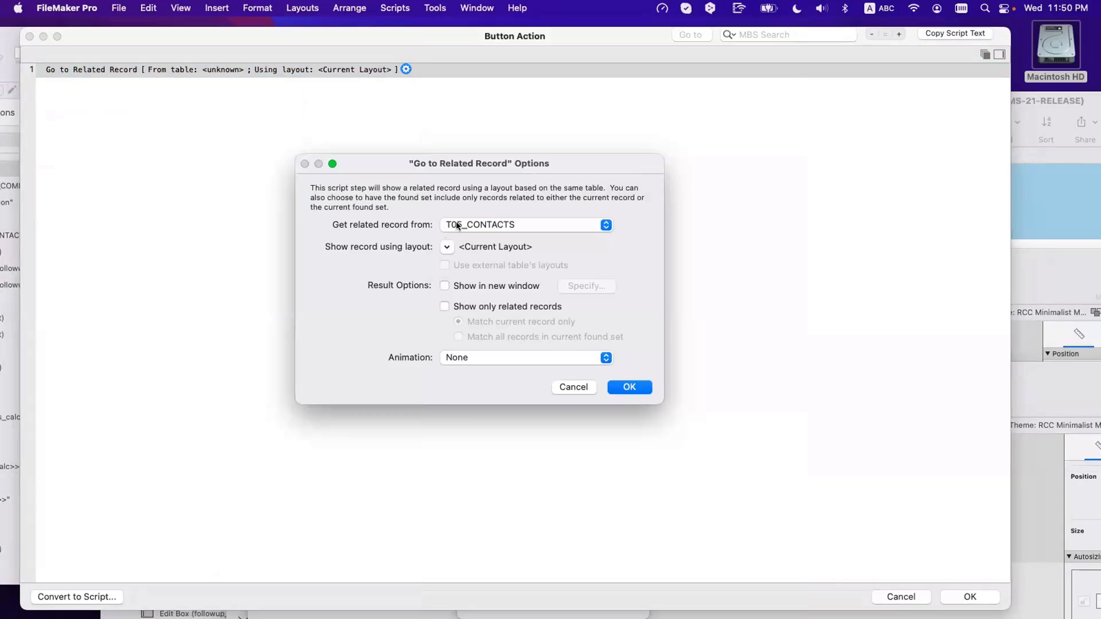
pyautogui.click(457, 225)
pyautogui.scroll(-5, 474, 397)
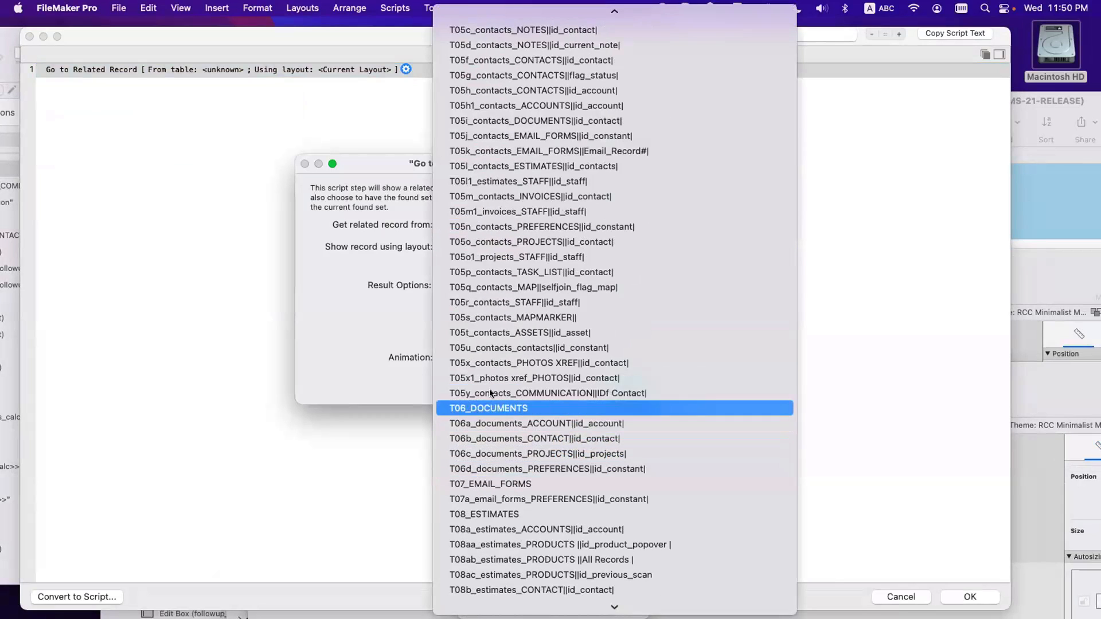
pyautogui.click(488, 392)
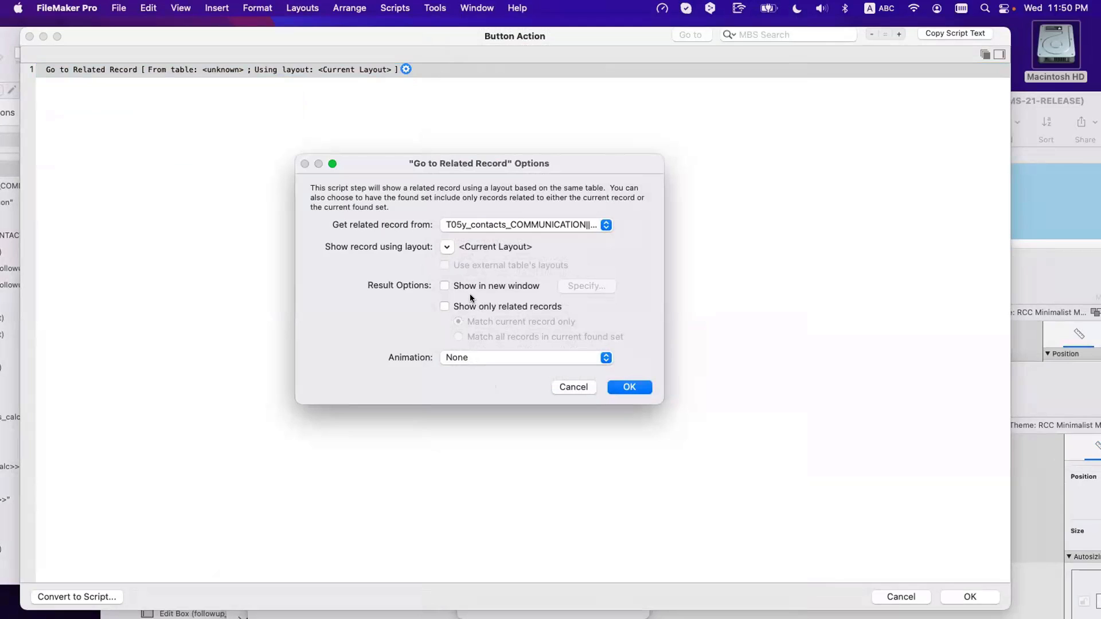
pyautogui.click(445, 246)
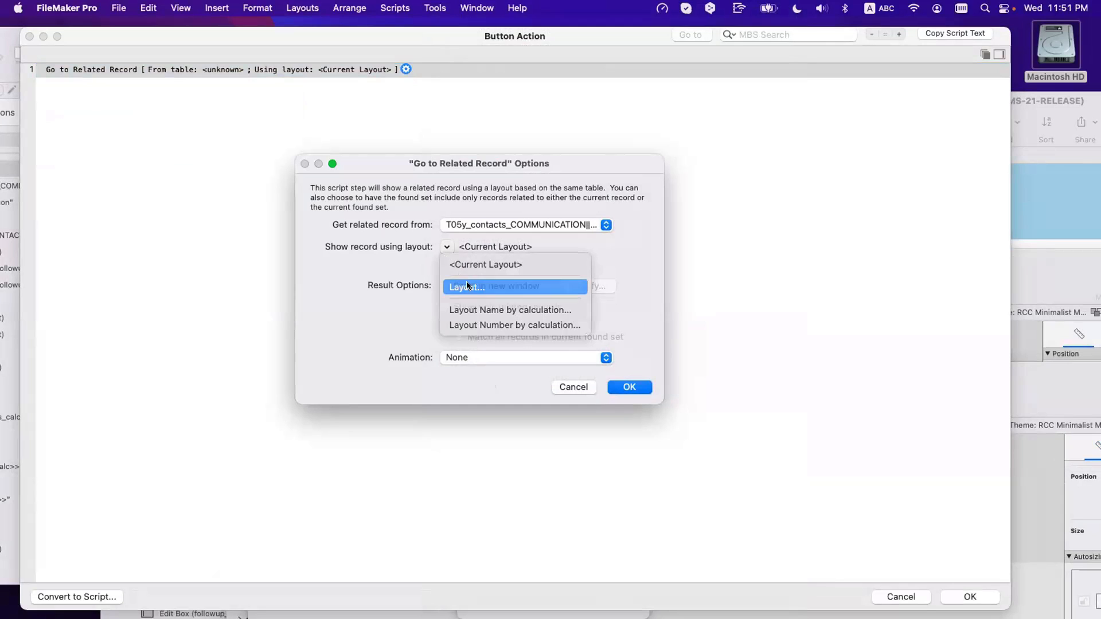
pyautogui.click(466, 285)
pyautogui.scroll(-10, 489, 351)
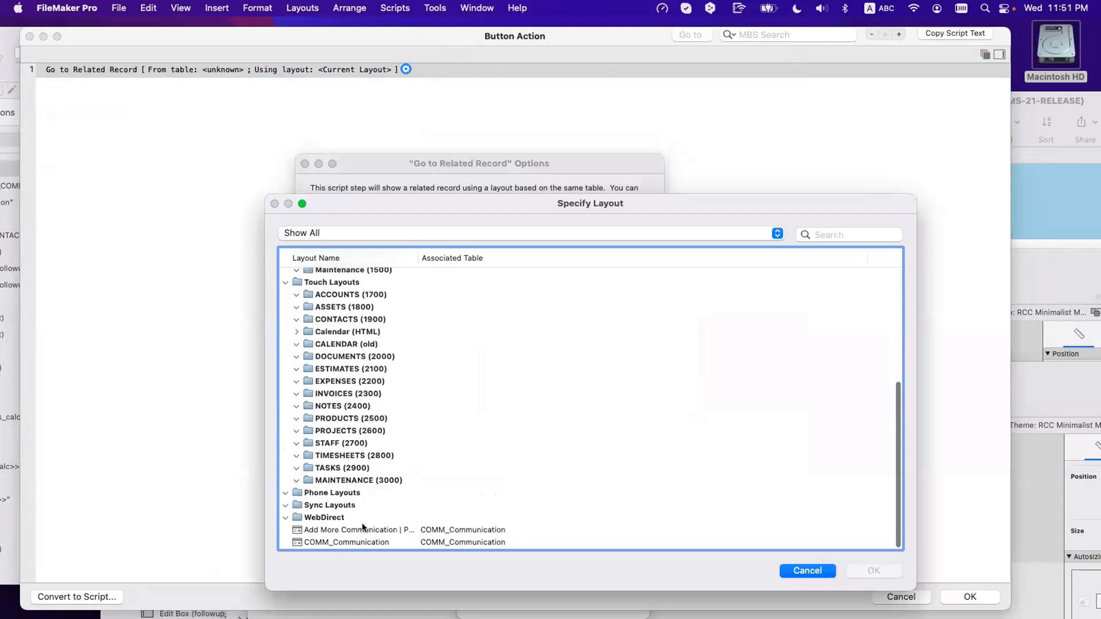
pyautogui.click(362, 529)
pyautogui.press('Return')
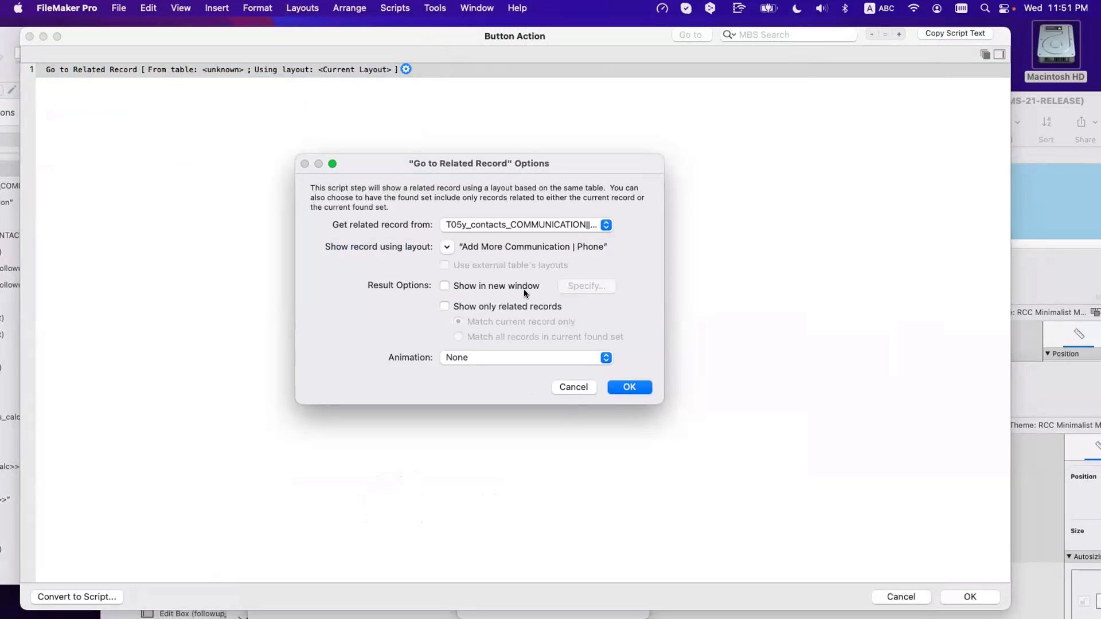
# Step: Show only related records in a new Card window, without close option or dimmed parent
pyautogui.click(508, 306)
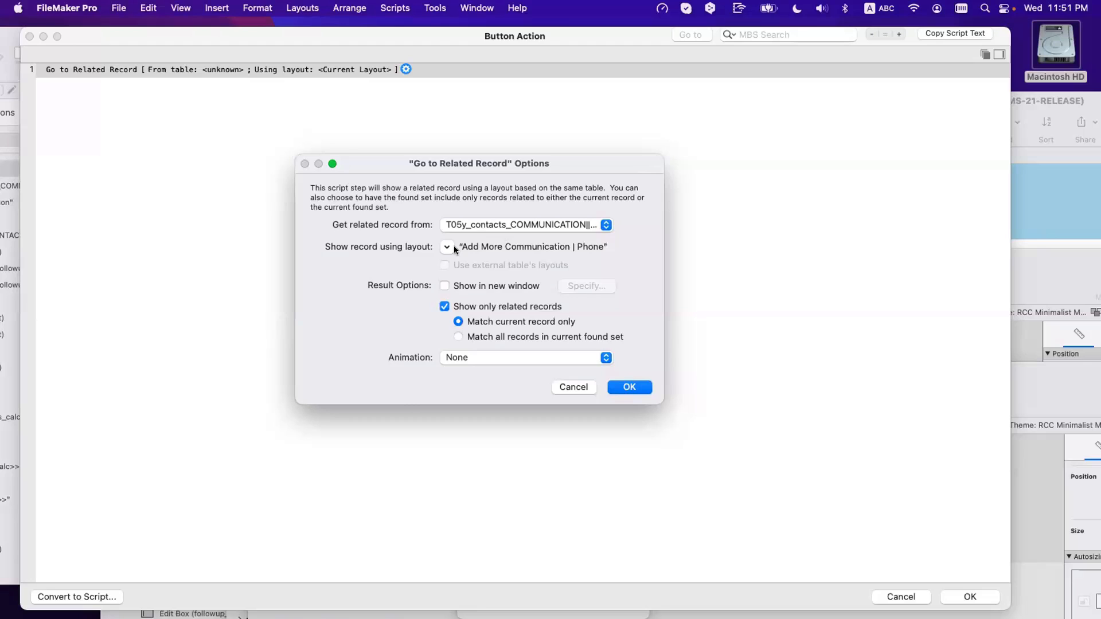
pyautogui.click(479, 284)
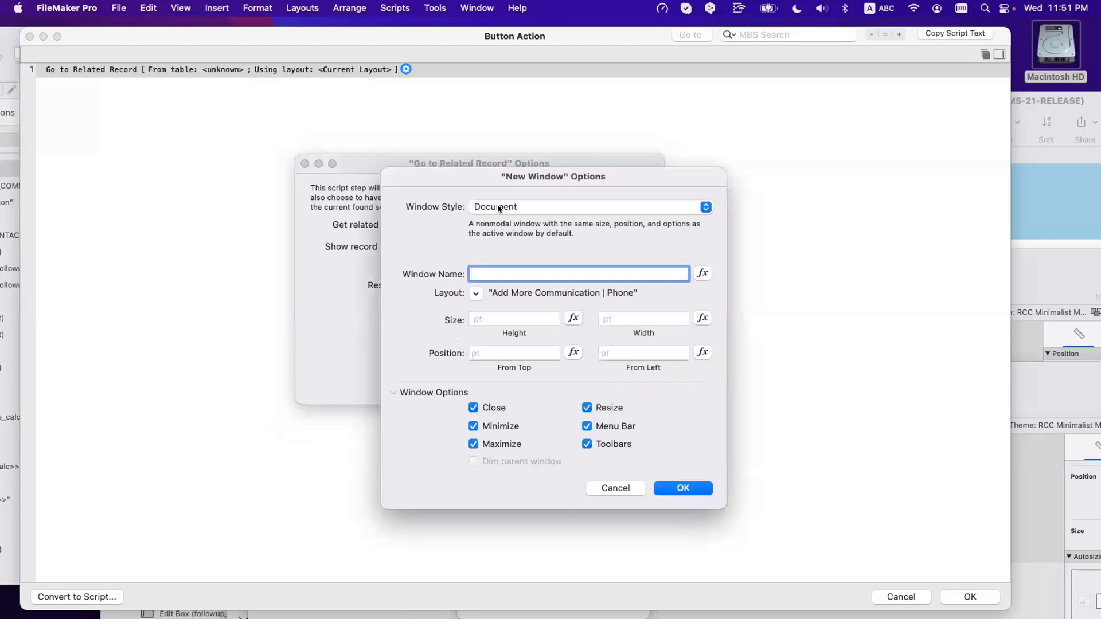
pyautogui.click(497, 205)
pyautogui.click(500, 254)
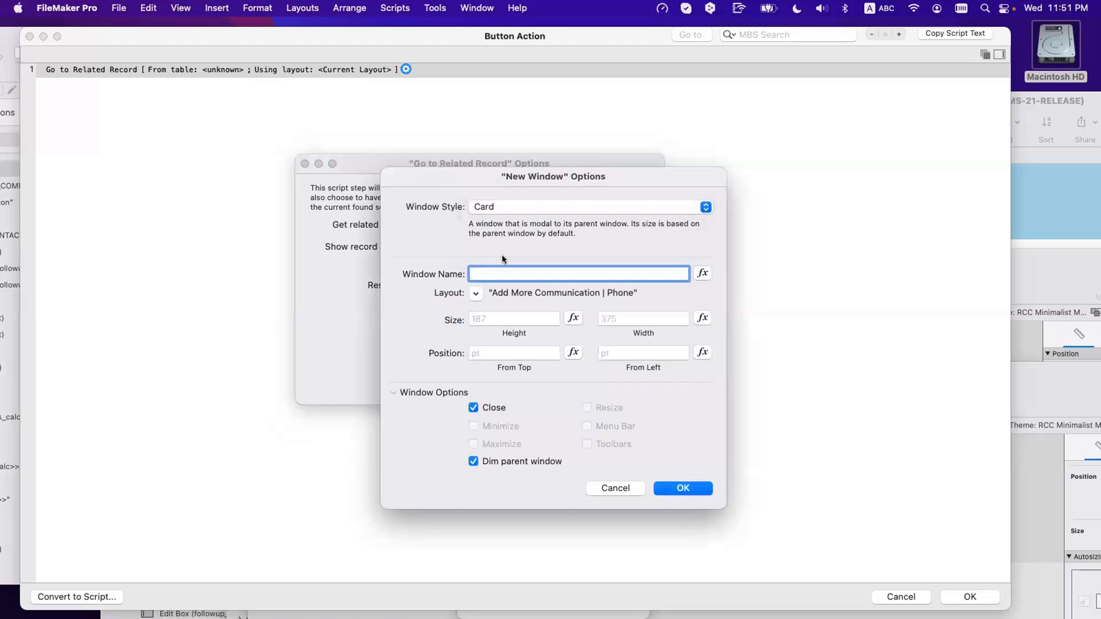
pyautogui.click(486, 408)
pyautogui.click(558, 465)
pyautogui.click(684, 488)
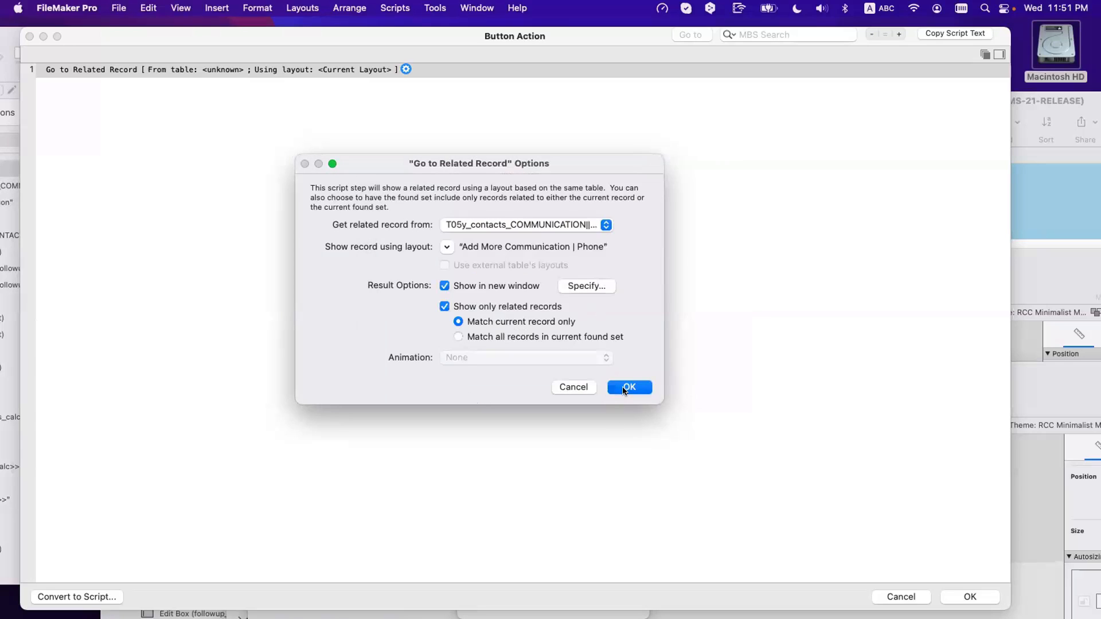
pyautogui.click(628, 387)
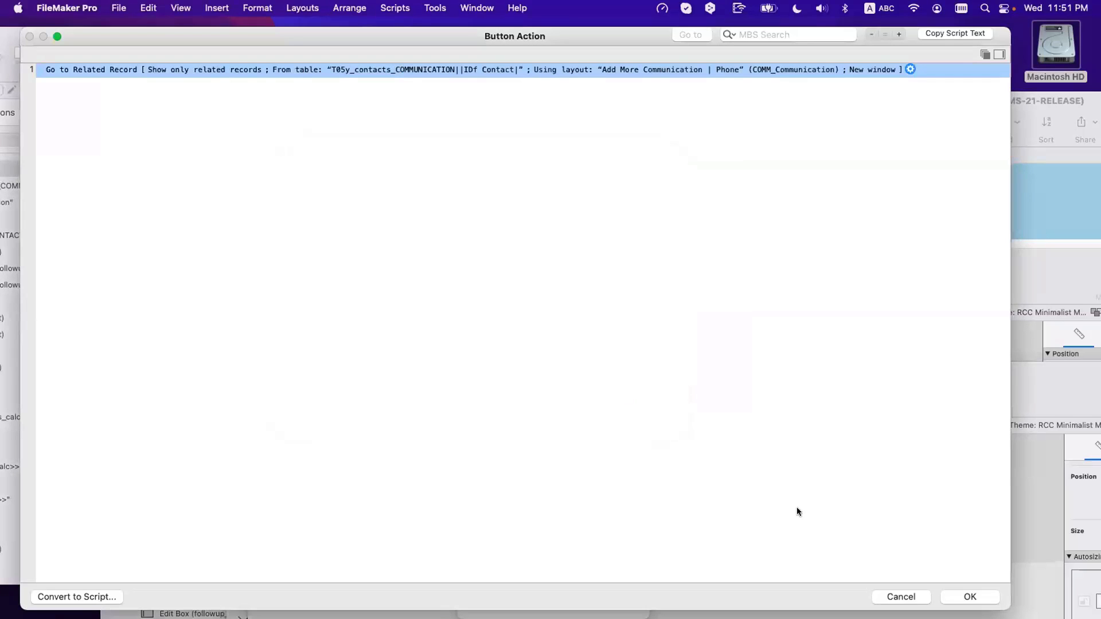
# Step: Confirm the Show or Add More button's new action and close Button Setup
pyautogui.click(944, 594)
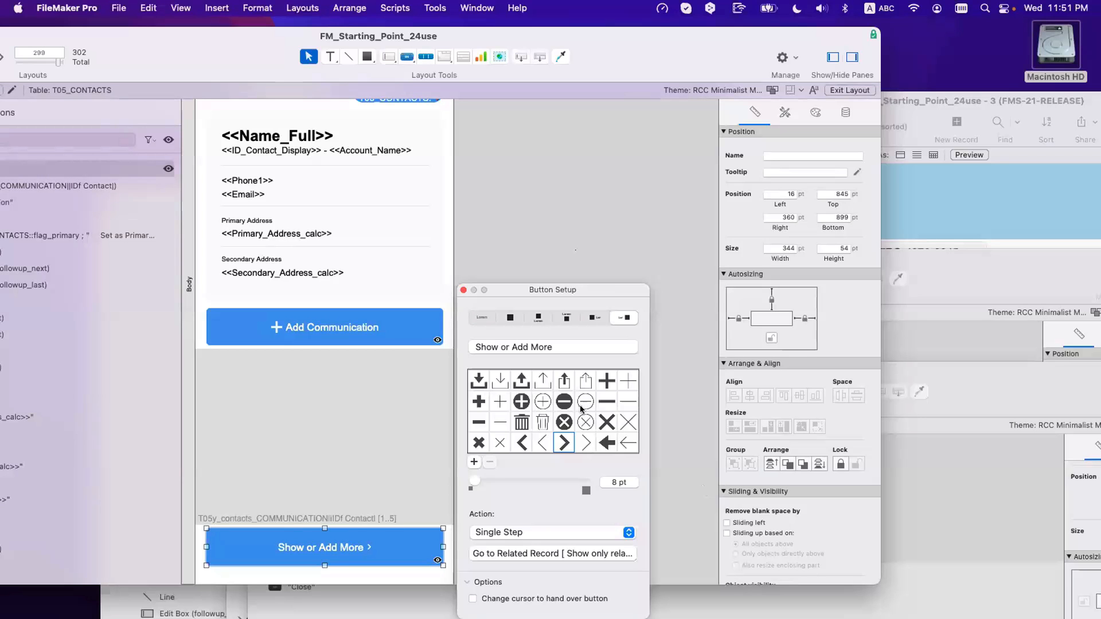
pyautogui.click(464, 289)
pyautogui.click(474, 300)
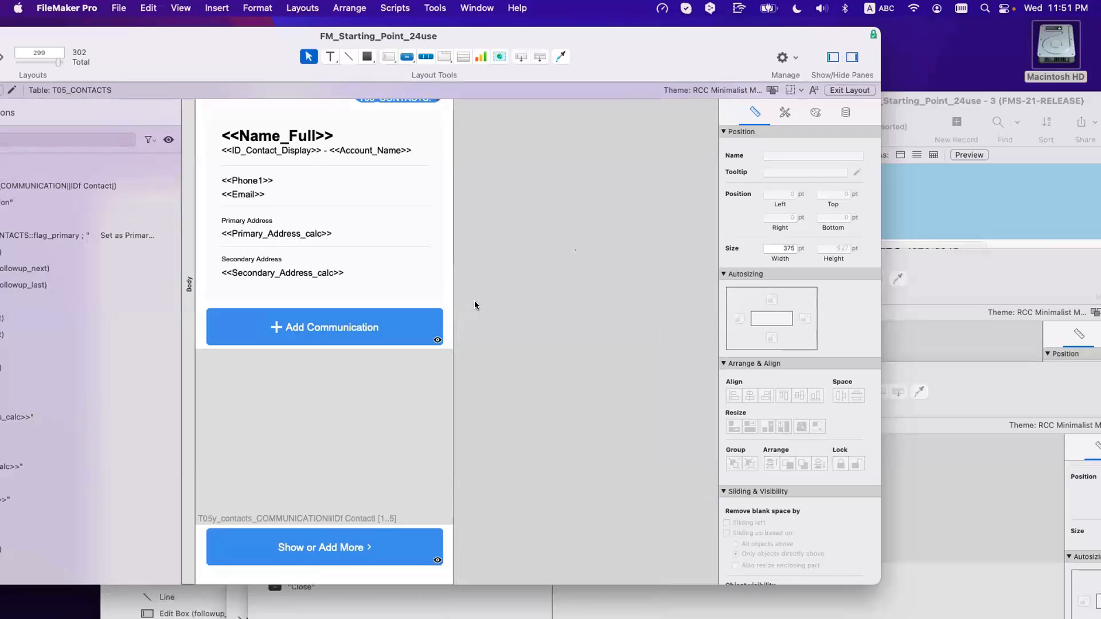
# Step: In Browse mode, verify Show or Add More opens the communications card and Close dismisses it
pyautogui.press('super+b')
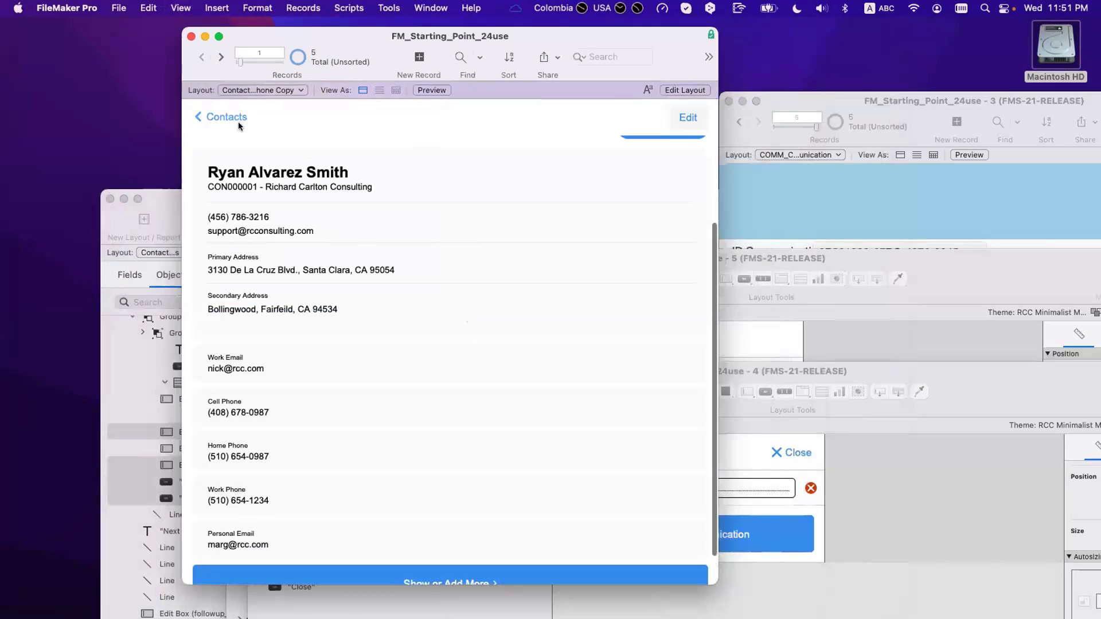
pyautogui.press('b')
pyautogui.click(510, 256)
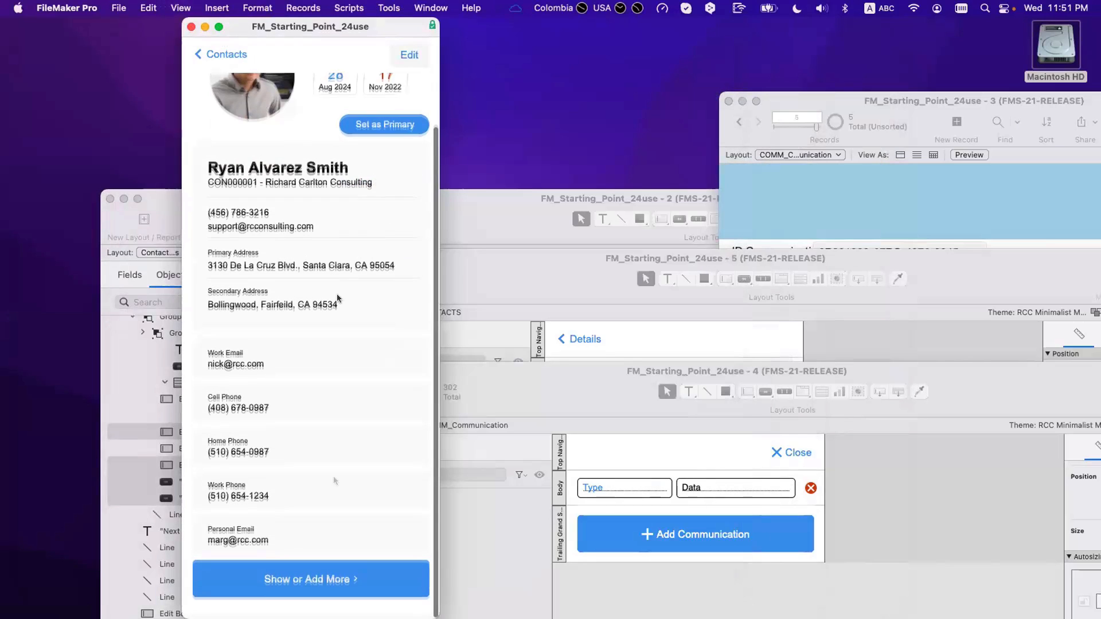
pyautogui.click(323, 579)
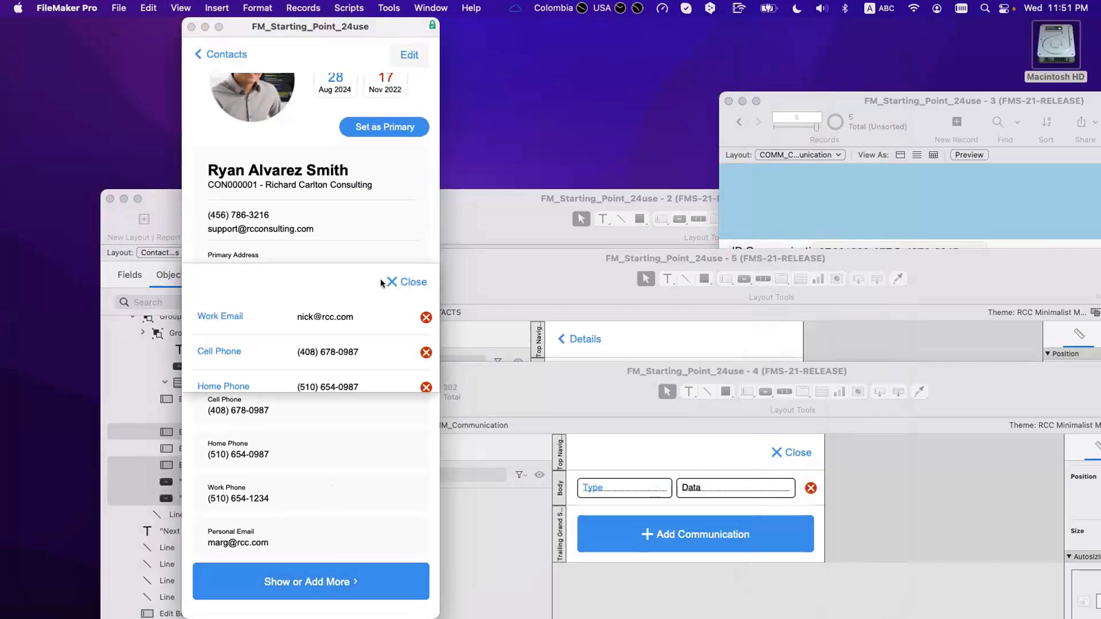
pyautogui.click(401, 282)
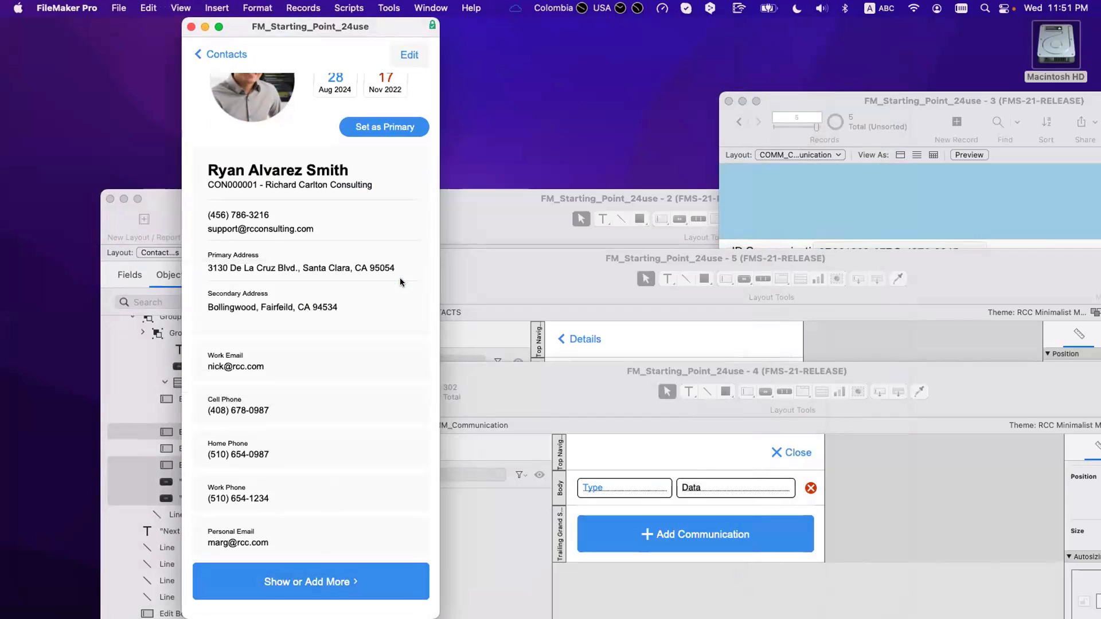
pyautogui.press('super+l')
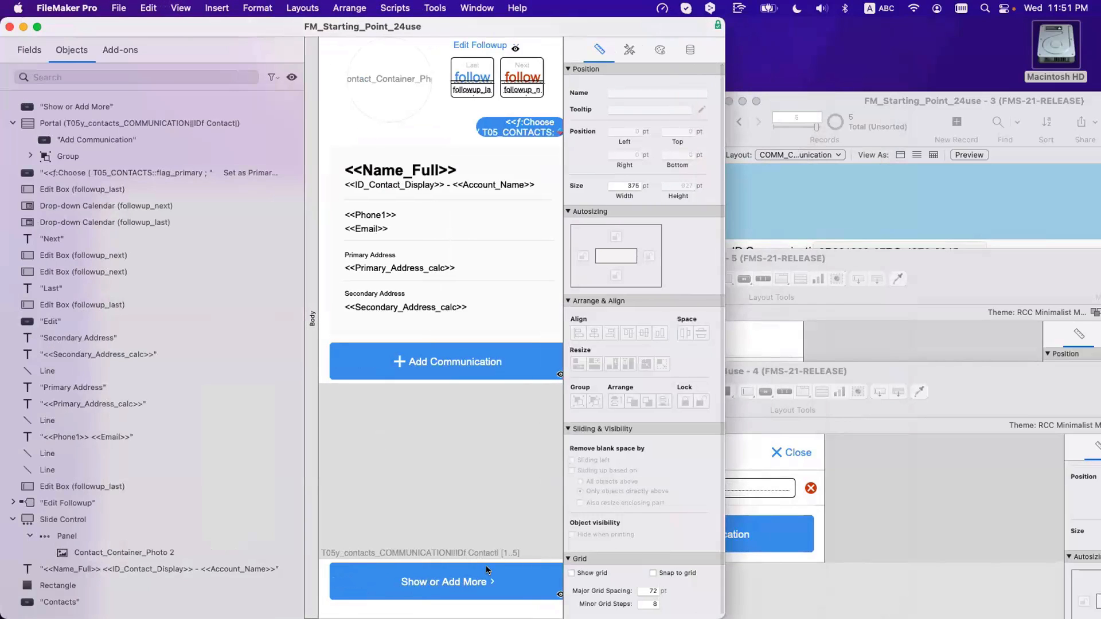
# Step: Set the Show or Add More card window's height to Get ( WindowContentHeight ) in Go to Related Record
pyautogui.doubleClick(486, 565)
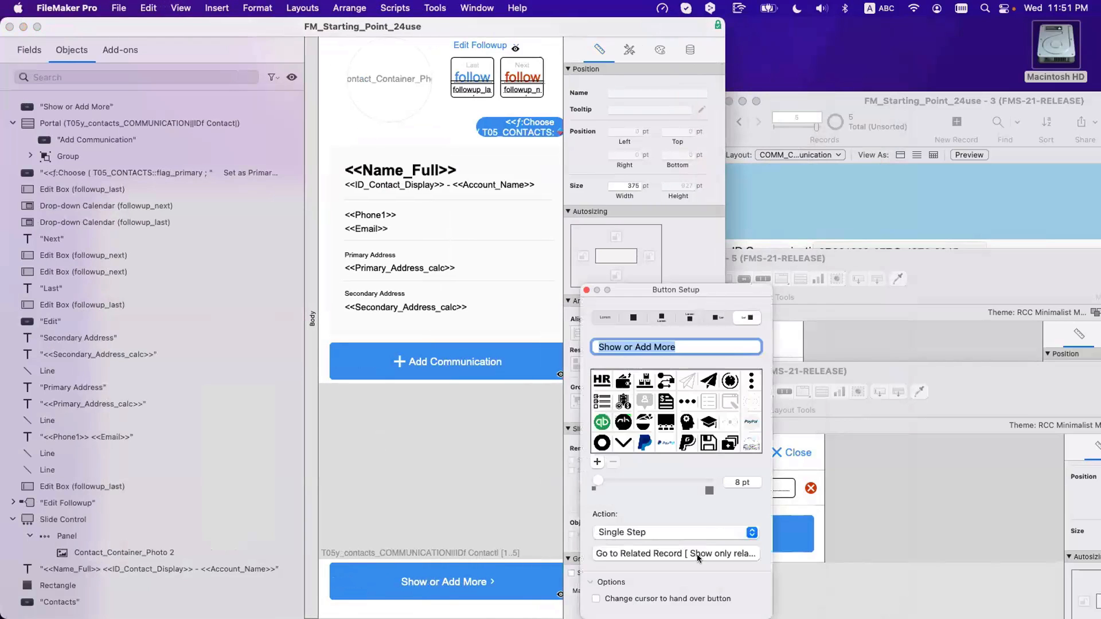
pyautogui.click(742, 553)
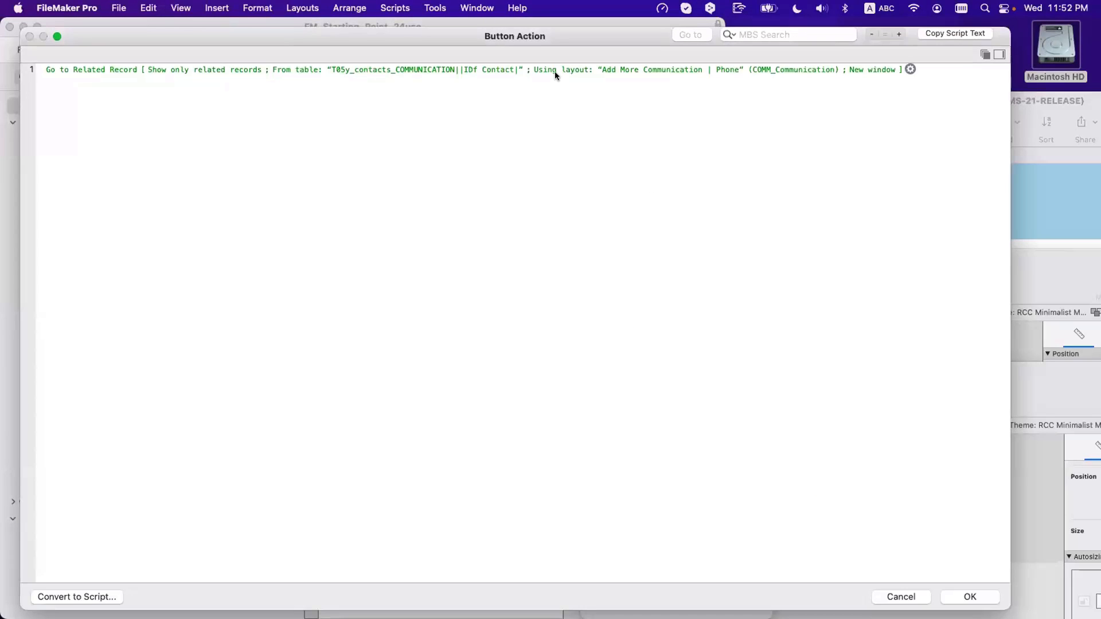
pyautogui.doubleClick(554, 71)
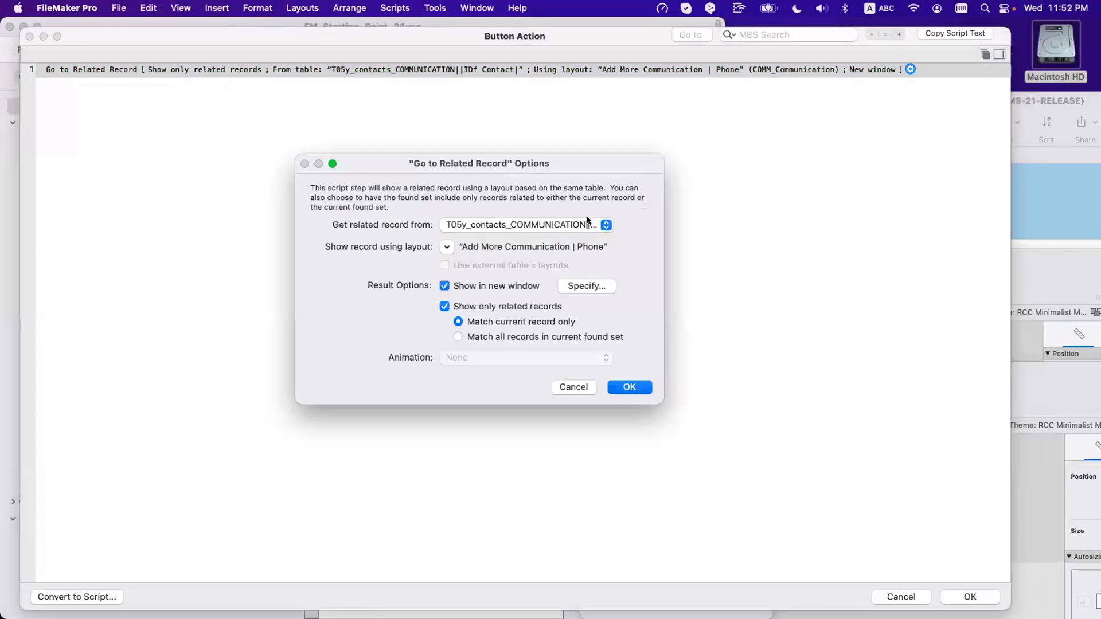
pyautogui.click(591, 284)
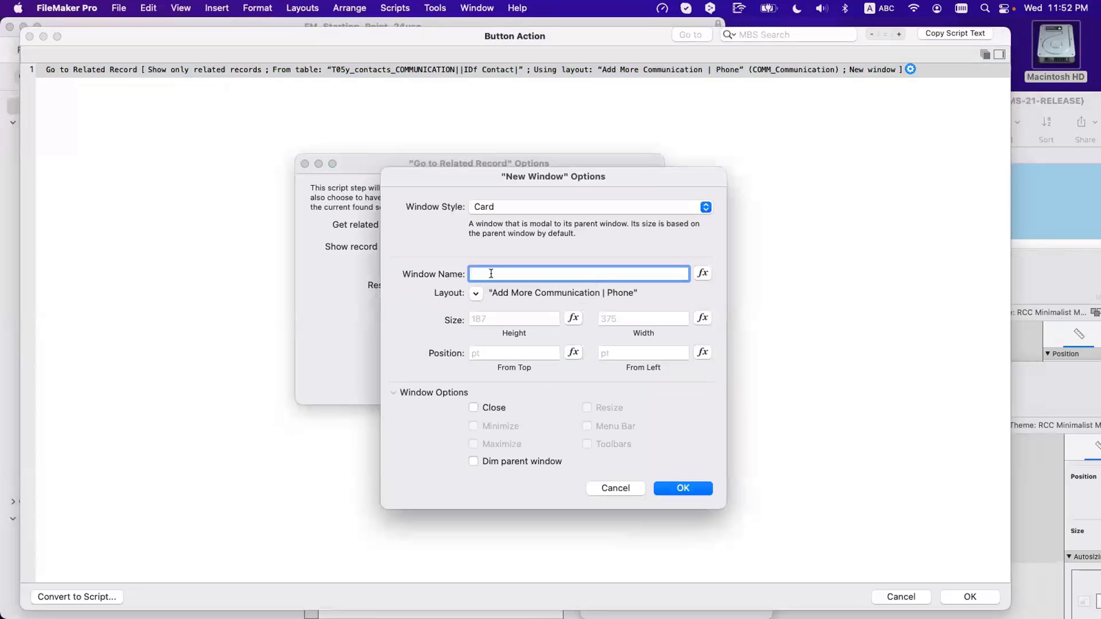
pyautogui.click(629, 315)
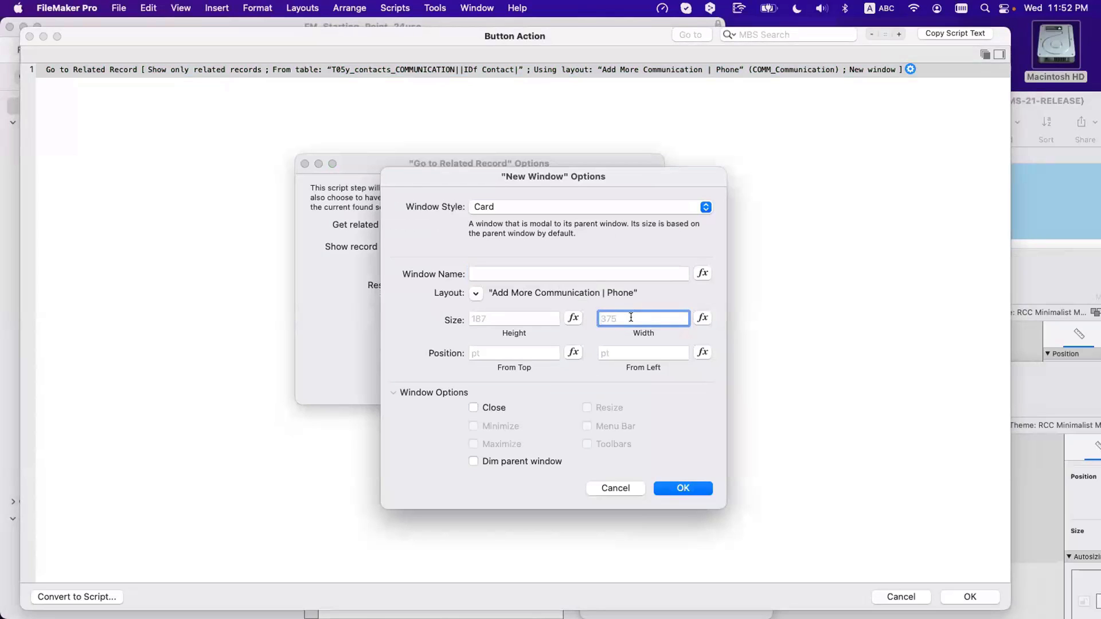
pyautogui.click(566, 321)
pyautogui.write('get')
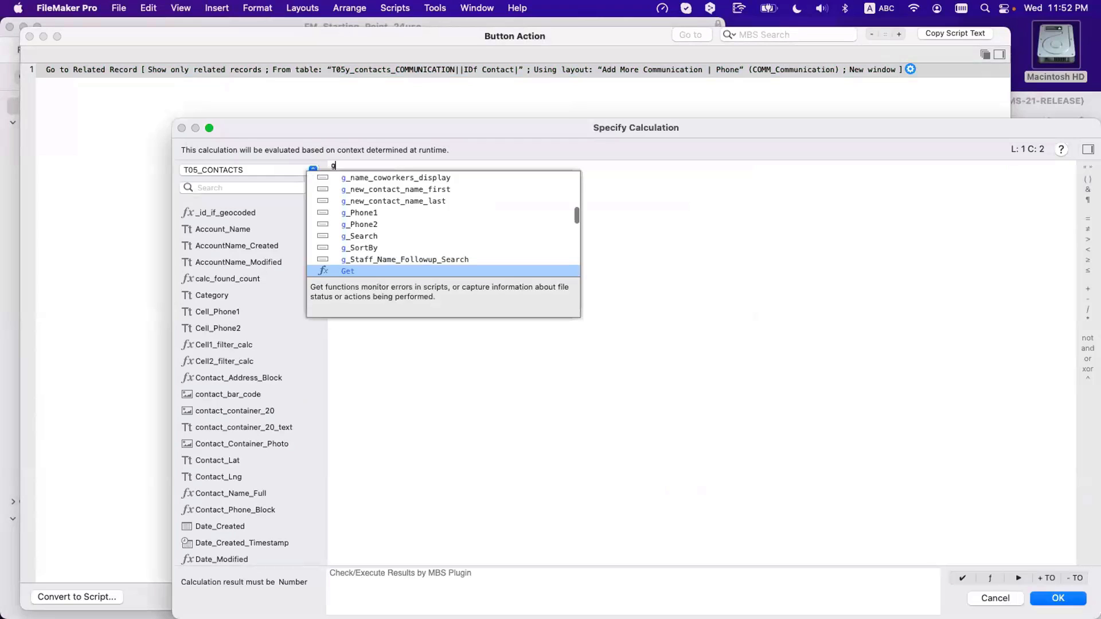
pyautogui.press('Return')
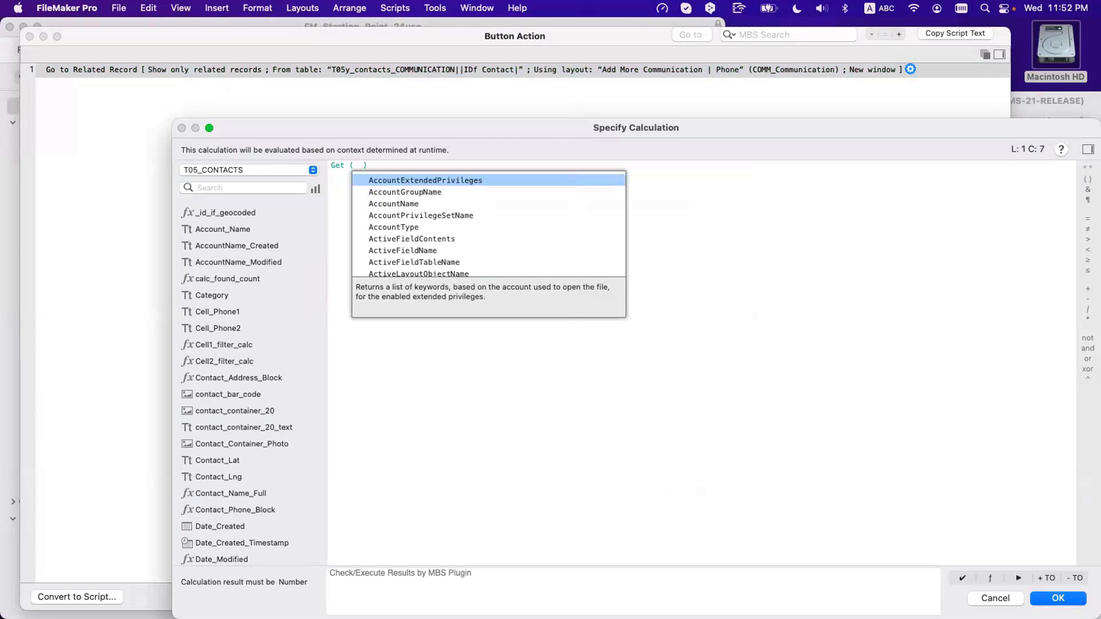
pyautogui.write('wind')
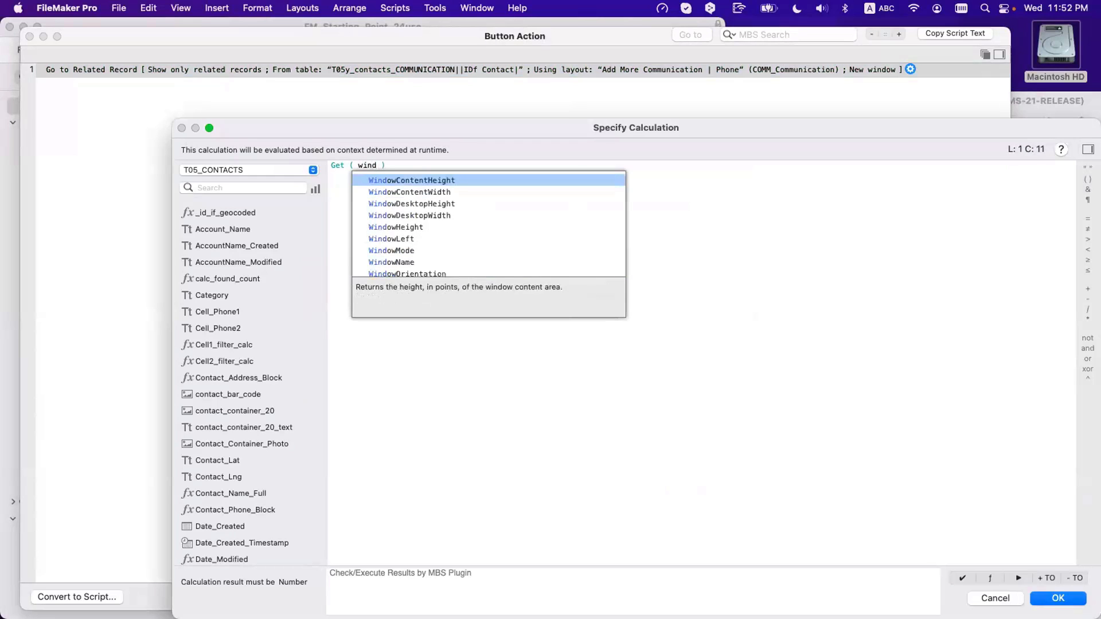
pyautogui.press('Return')
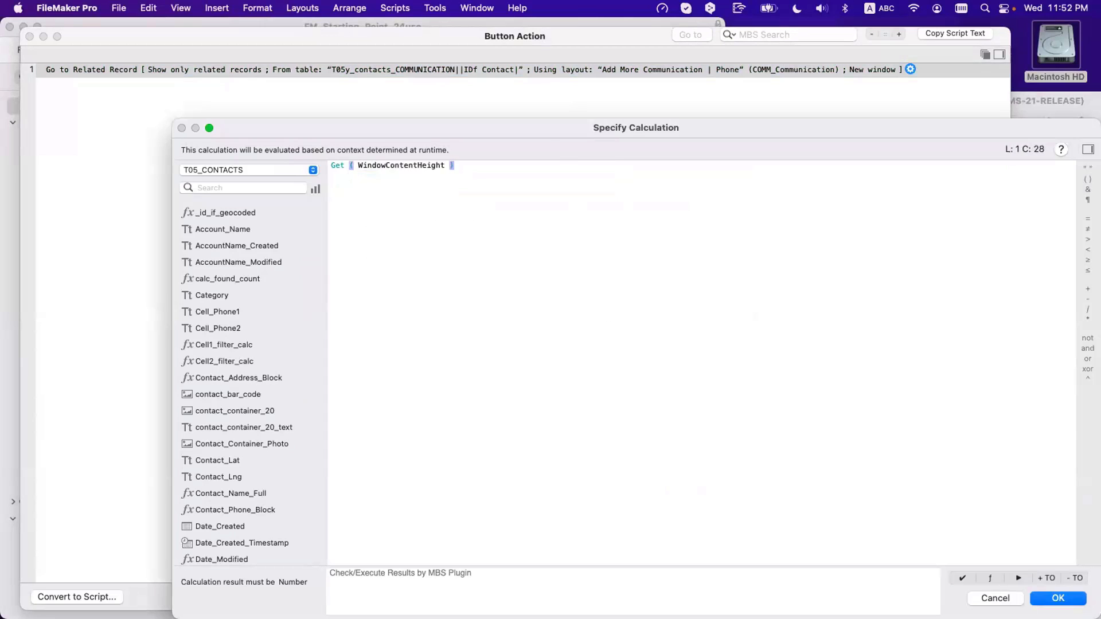
pyautogui.press('Return')
pyautogui.press('Return')
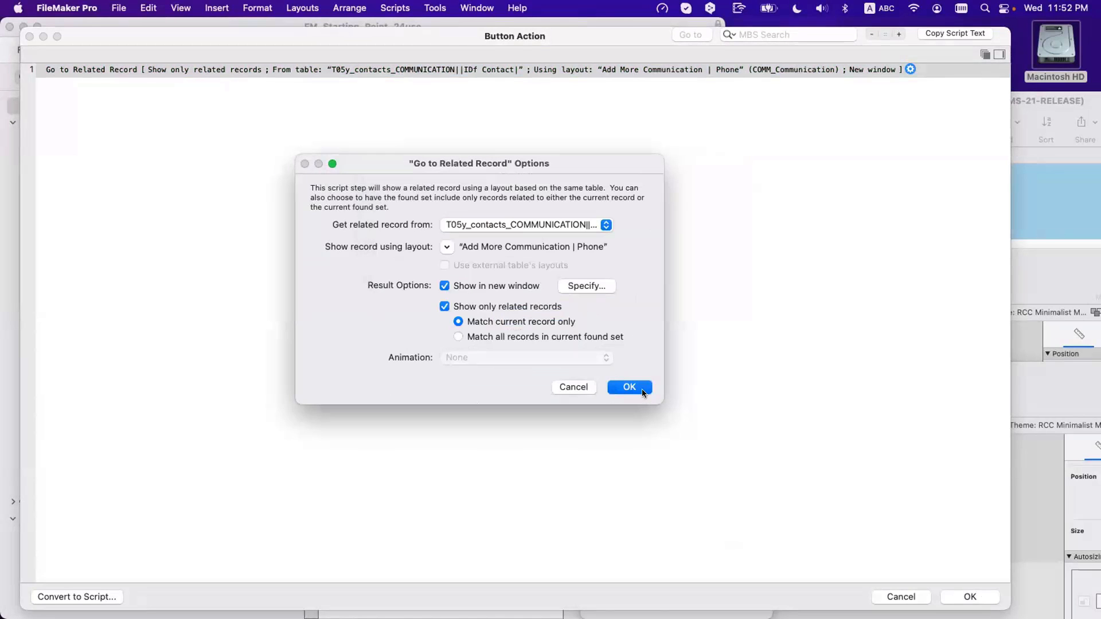
pyautogui.click(638, 387)
pyautogui.press('Return')
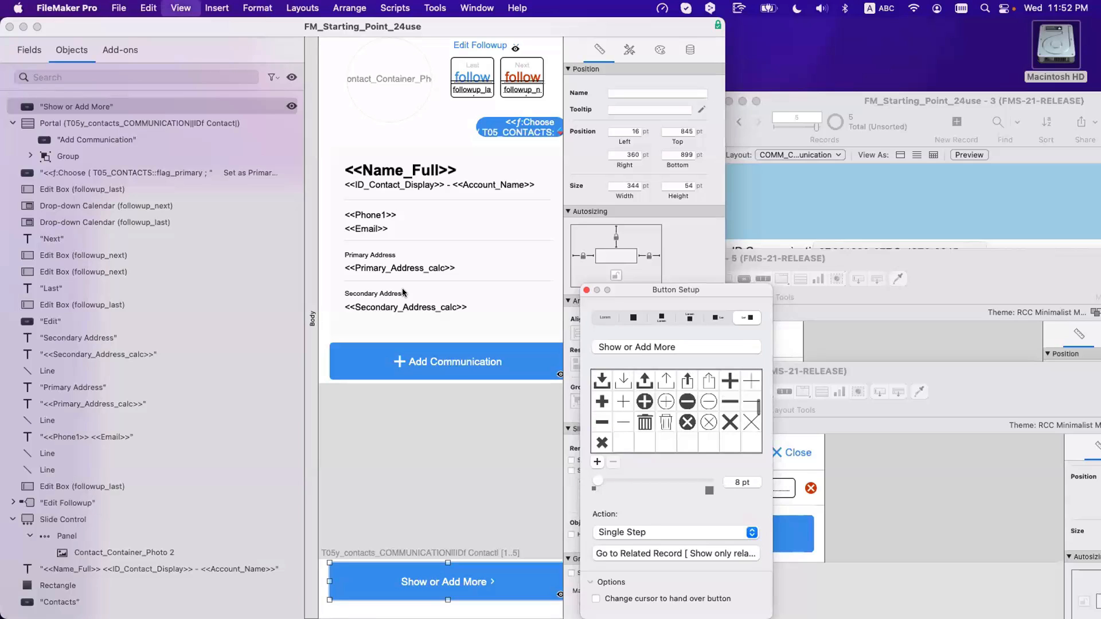
# Step: In Browse mode, open and close the communications card from Show or Add More
pyautogui.press('super+b')
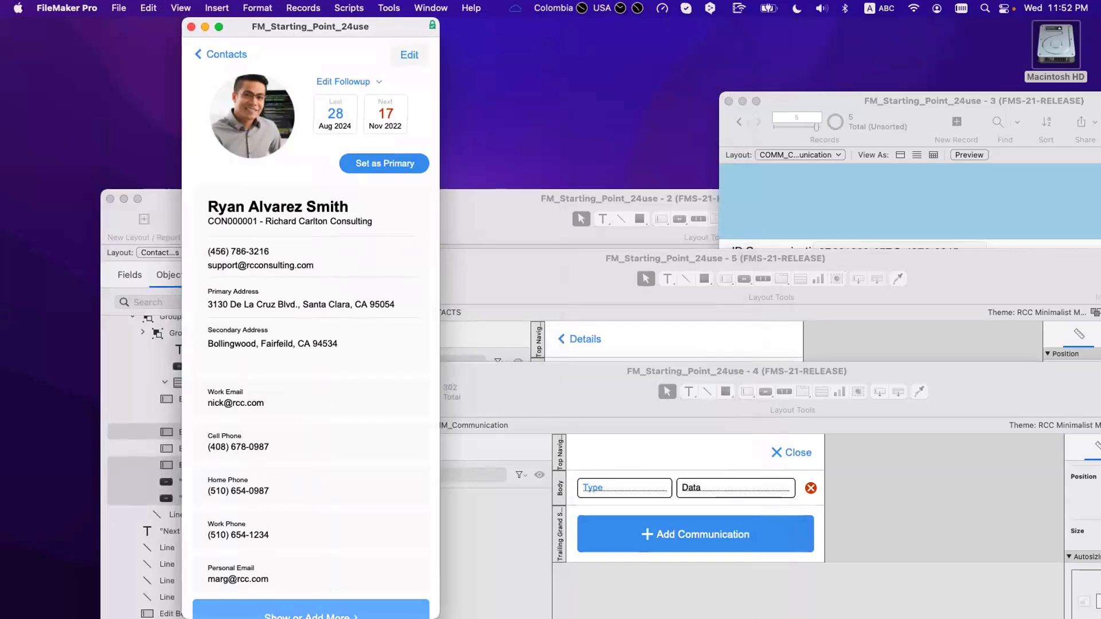
pyautogui.click(309, 612)
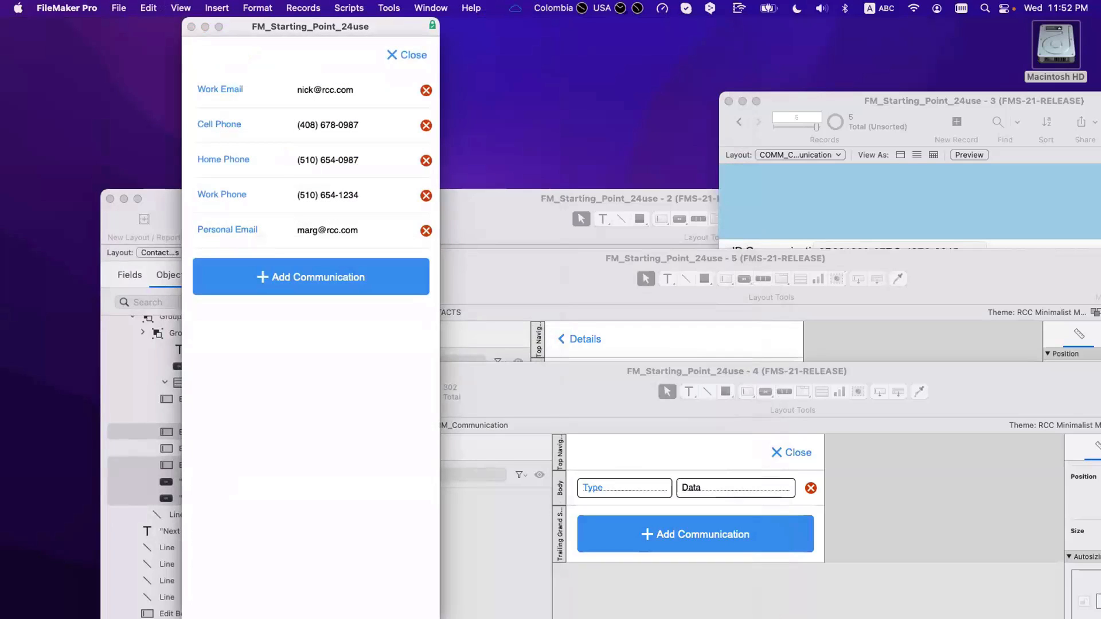
pyautogui.click(392, 54)
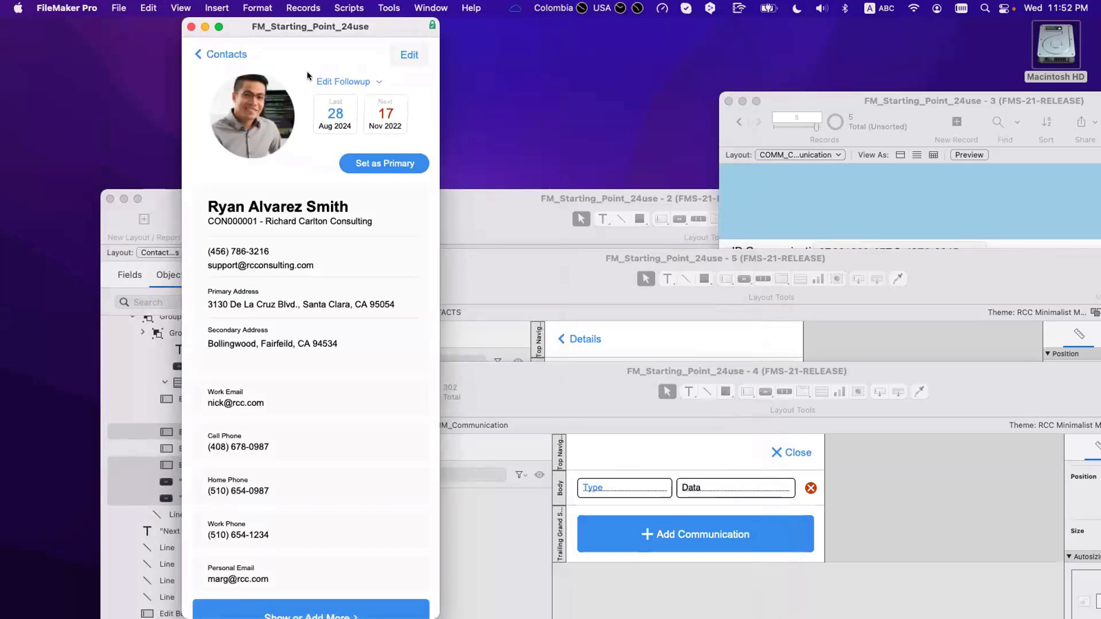
# Step: Make the contact window shorter and confirm the communications card still opens and closes
pyautogui.moveTo(435, 611); pyautogui.dragTo(436, 572)
pyautogui.scroll(-3, 337, 494)
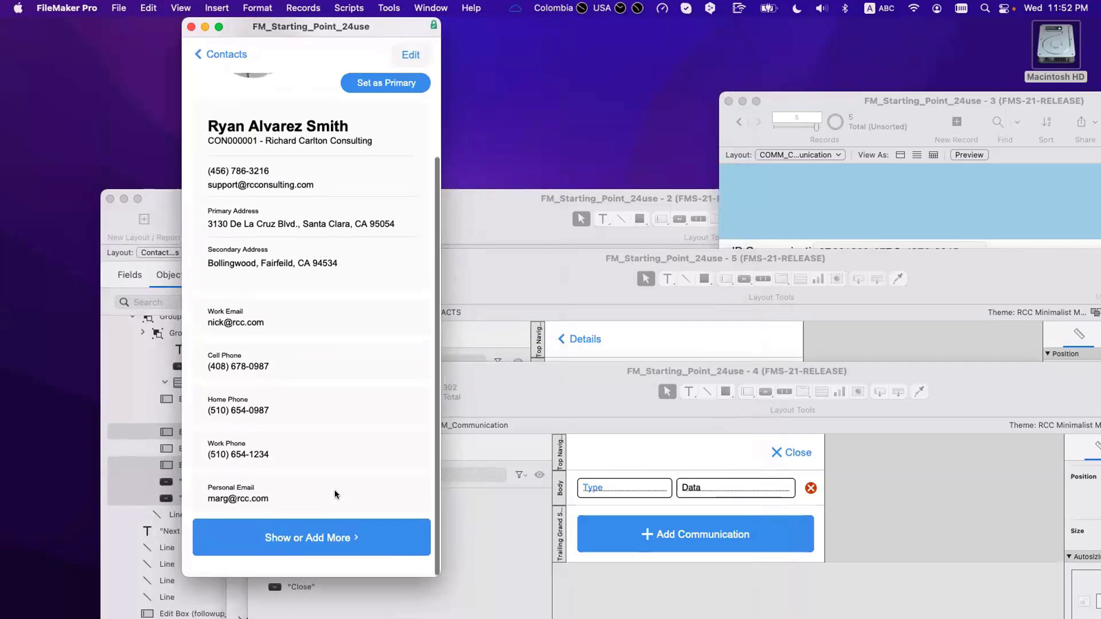
pyautogui.scroll(4, 336, 493)
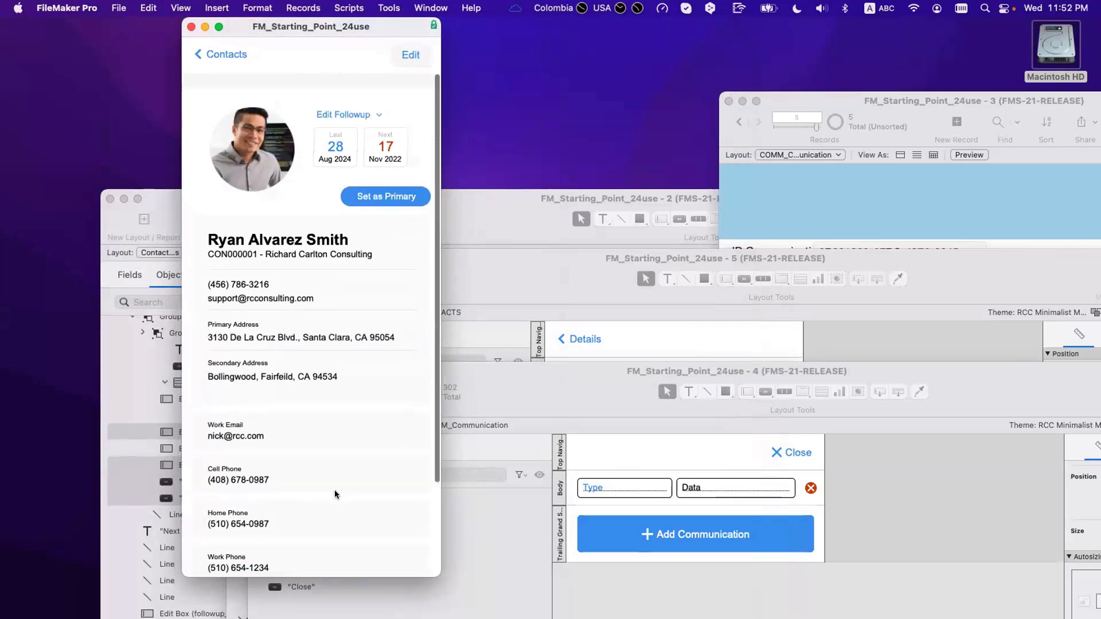
pyautogui.moveTo(321, 577); pyautogui.dragTo(319, 487)
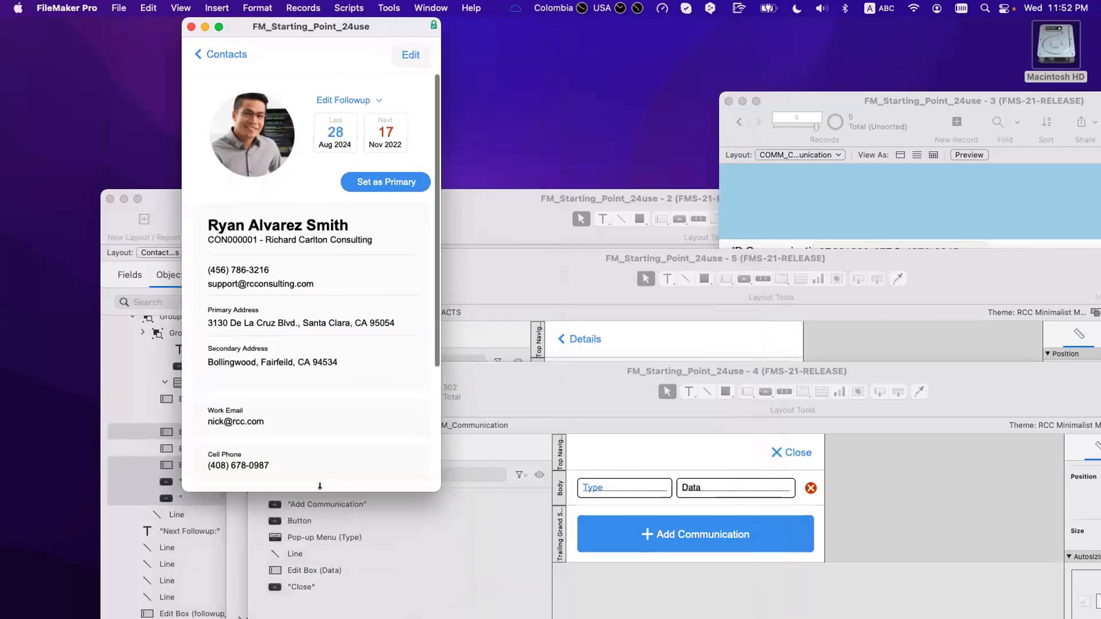
pyautogui.scroll(-5, 311, 341)
pyautogui.scroll(5, 312, 341)
pyautogui.scroll(-5, 311, 341)
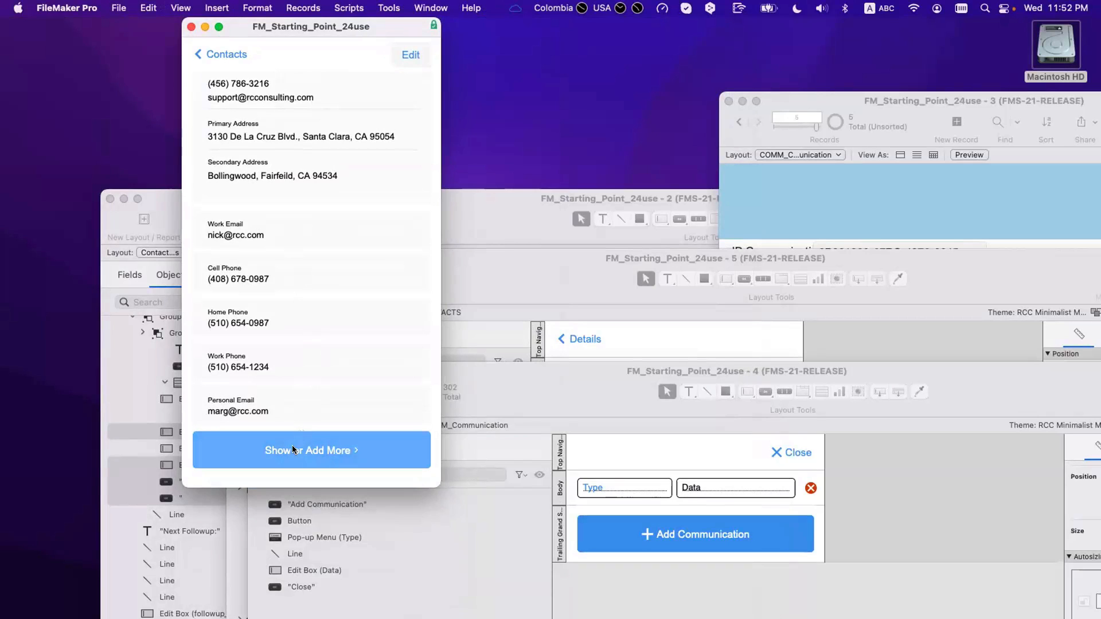
pyautogui.click(332, 454)
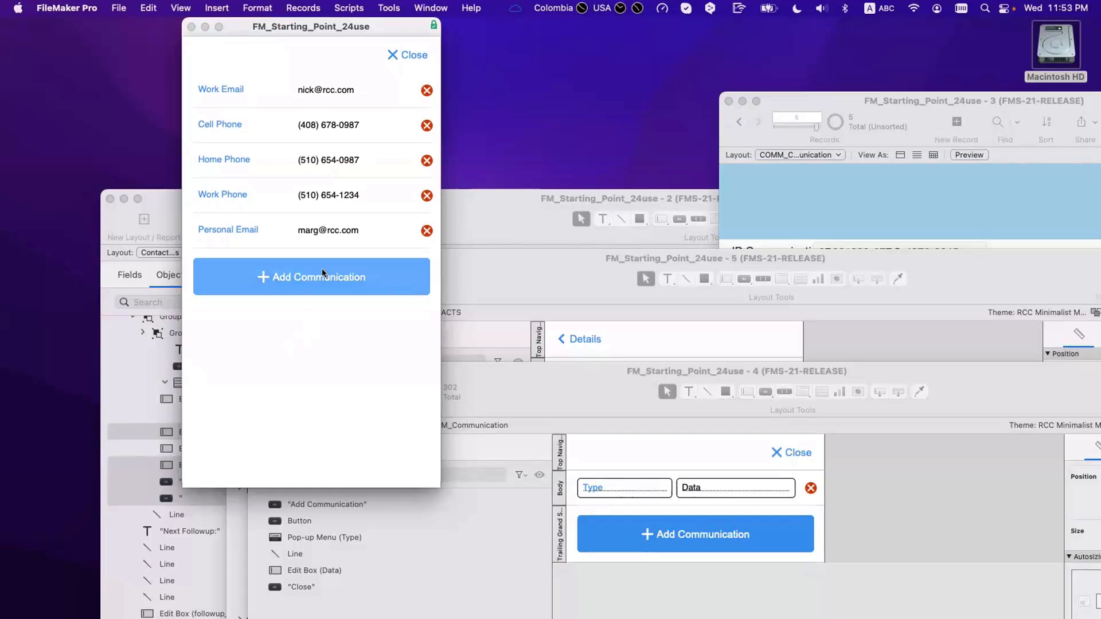
pyautogui.click(408, 55)
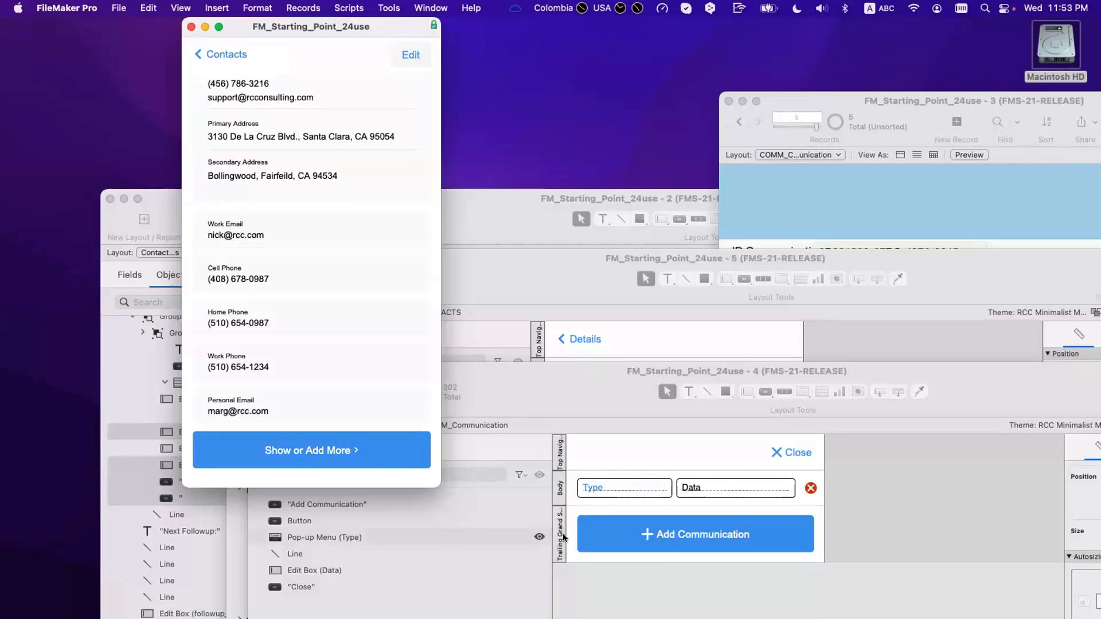
pyautogui.click(684, 539)
# Step: Replace the Add Communication button's Dial Phone step with New Record/Request and close Button Setup
pyautogui.doubleClick(683, 539)
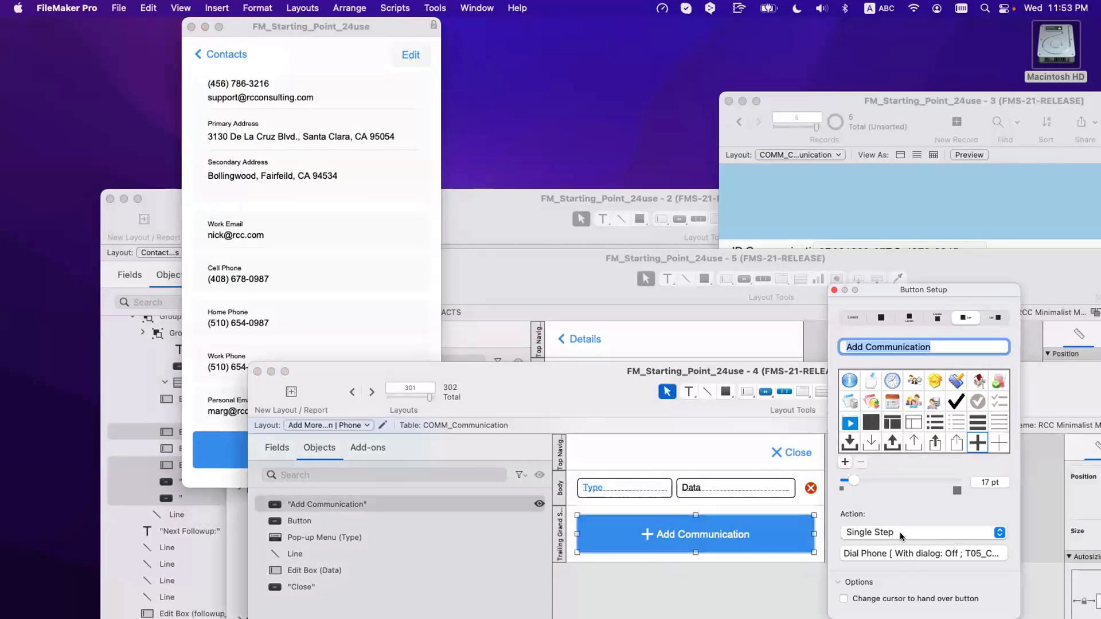
pyautogui.click(899, 532)
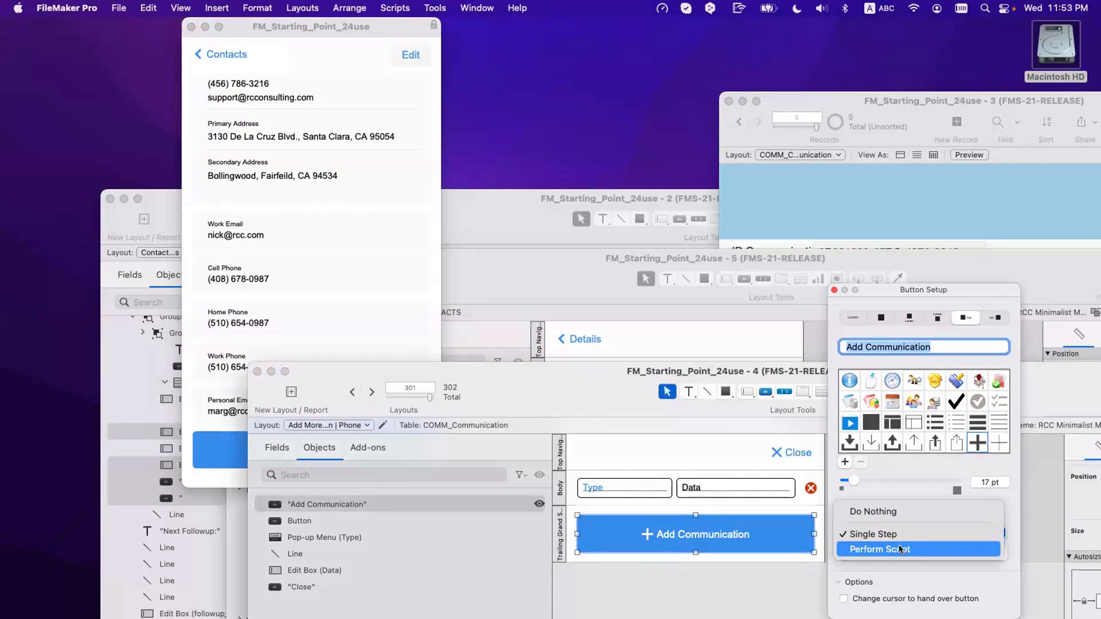
pyautogui.press('Escape')
pyautogui.click(895, 553)
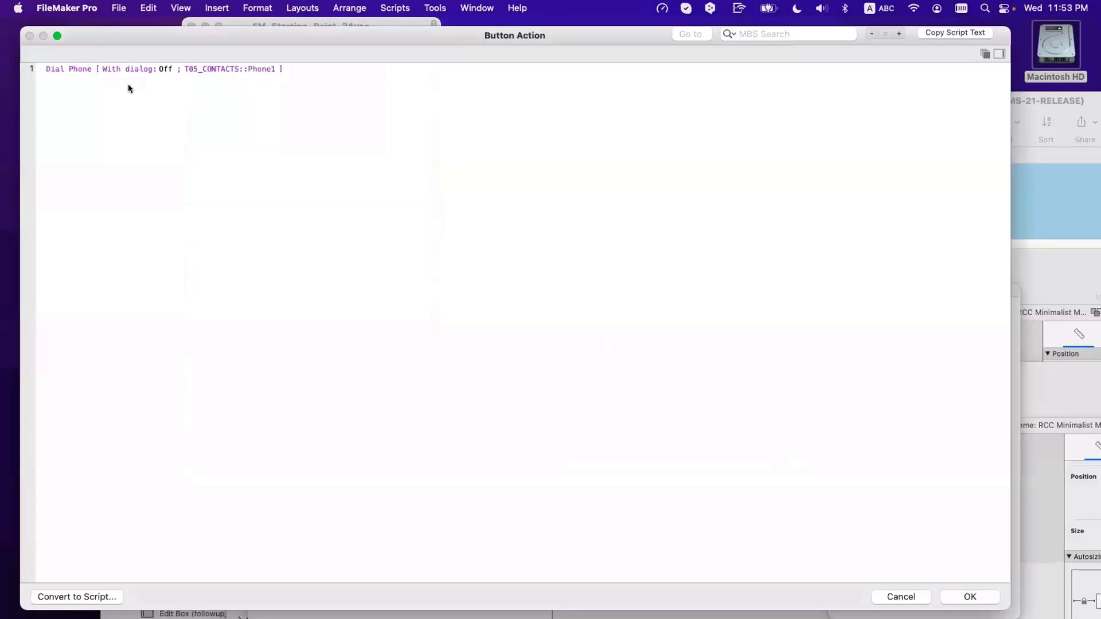
pyautogui.click(123, 67)
pyautogui.press('BackSpace')
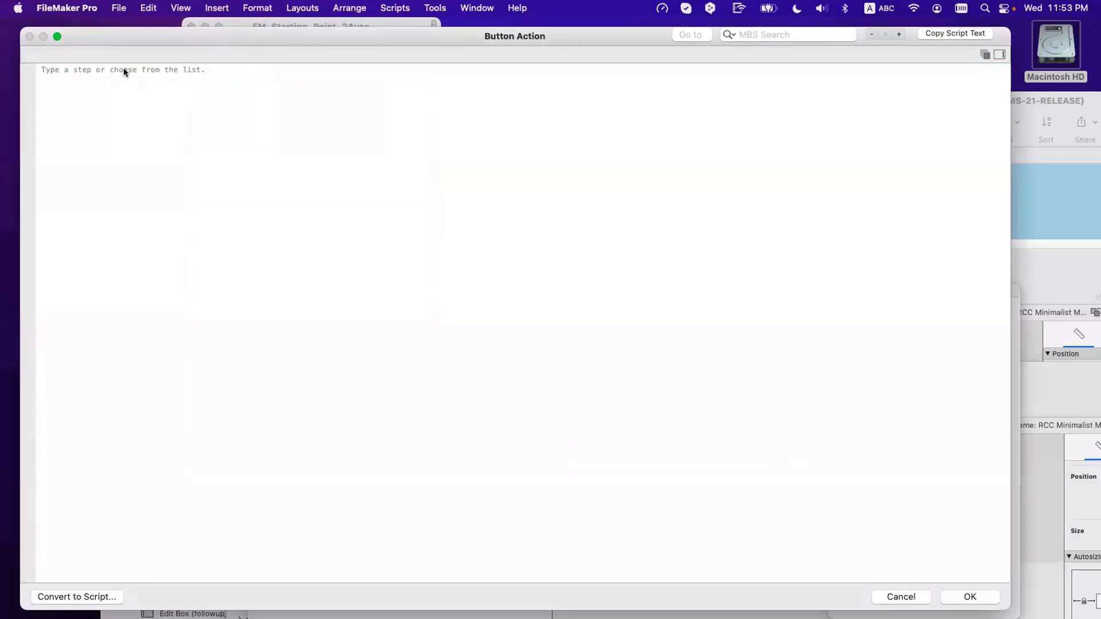
pyautogui.write('new')
pyautogui.press('Down')
pyautogui.press('Return')
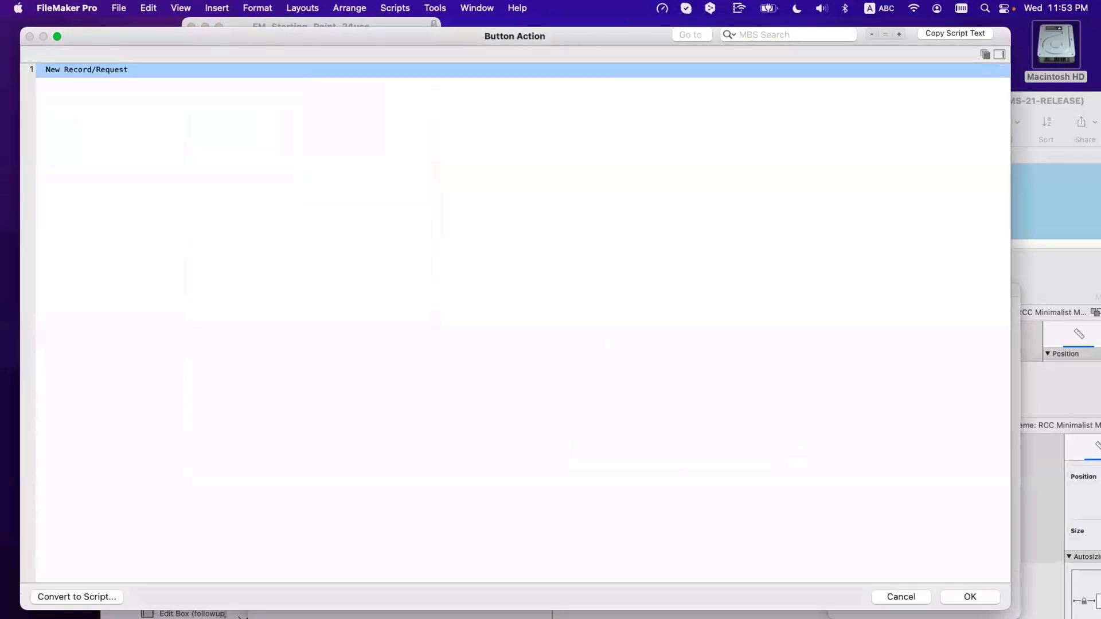
pyautogui.press('Return')
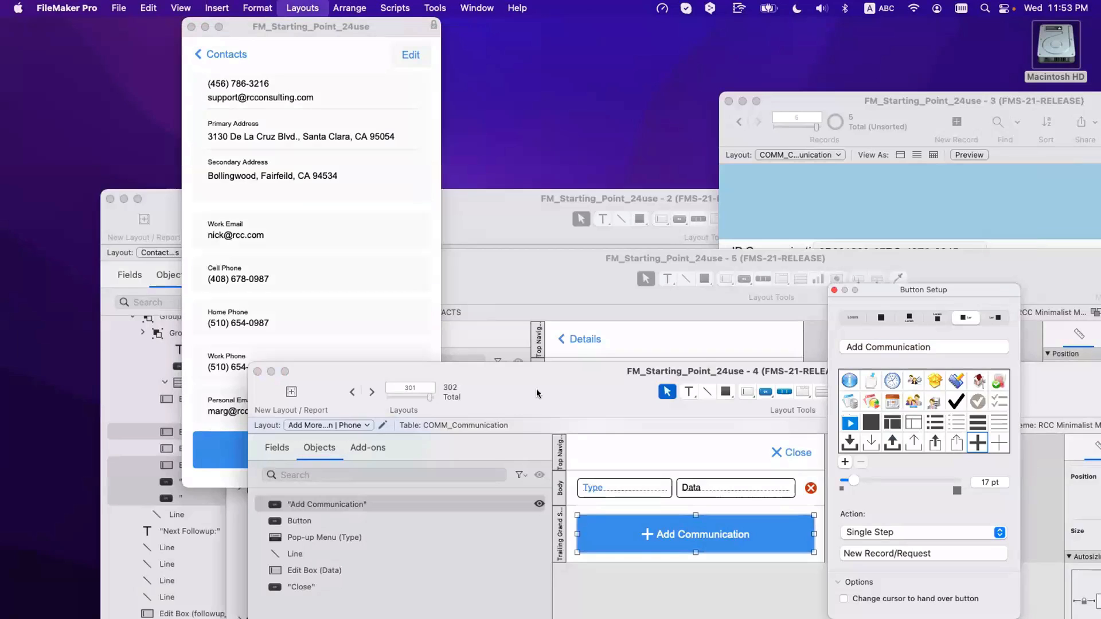
pyautogui.click(537, 393)
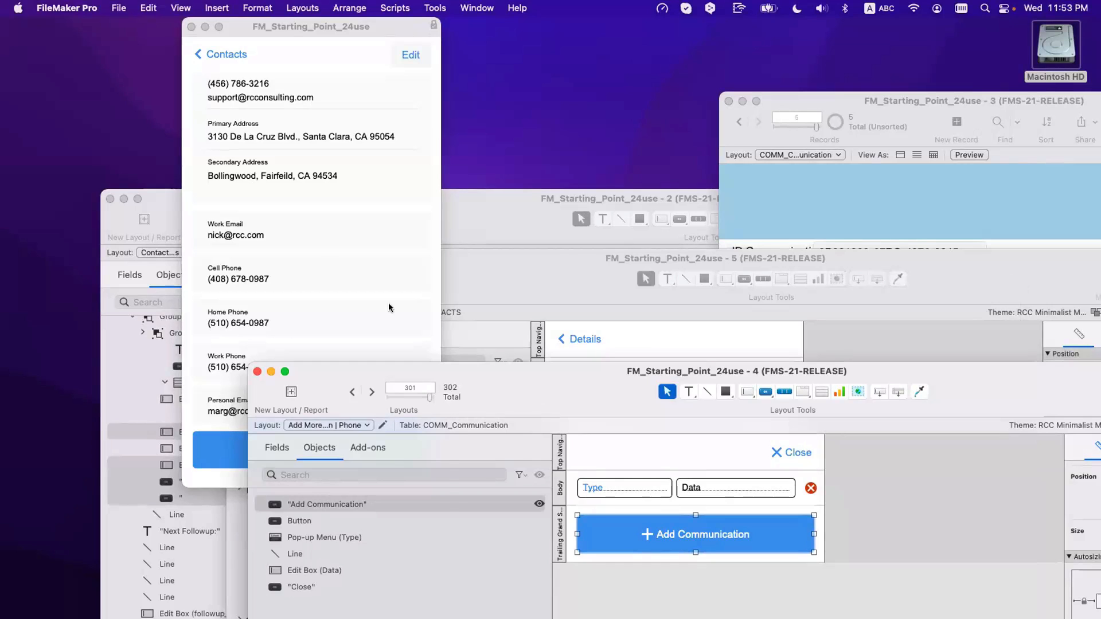
# Step: Return to the contacts list and open the first contact's summary view
pyautogui.click(314, 251)
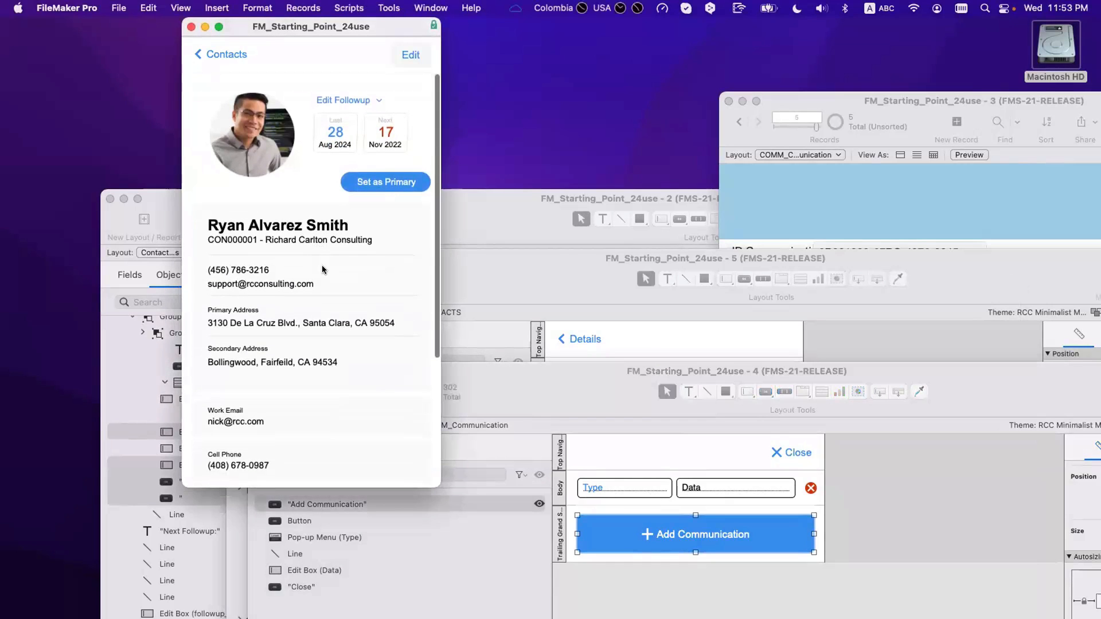
pyautogui.click(410, 56)
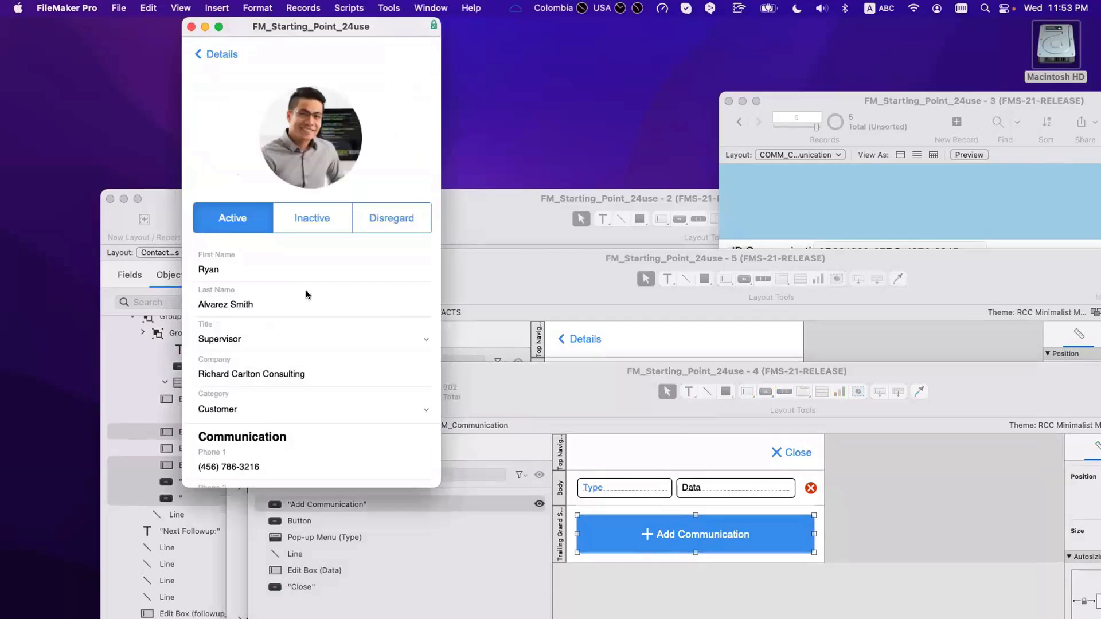
pyautogui.scroll(-10, 309, 304)
pyautogui.scroll(10, 309, 312)
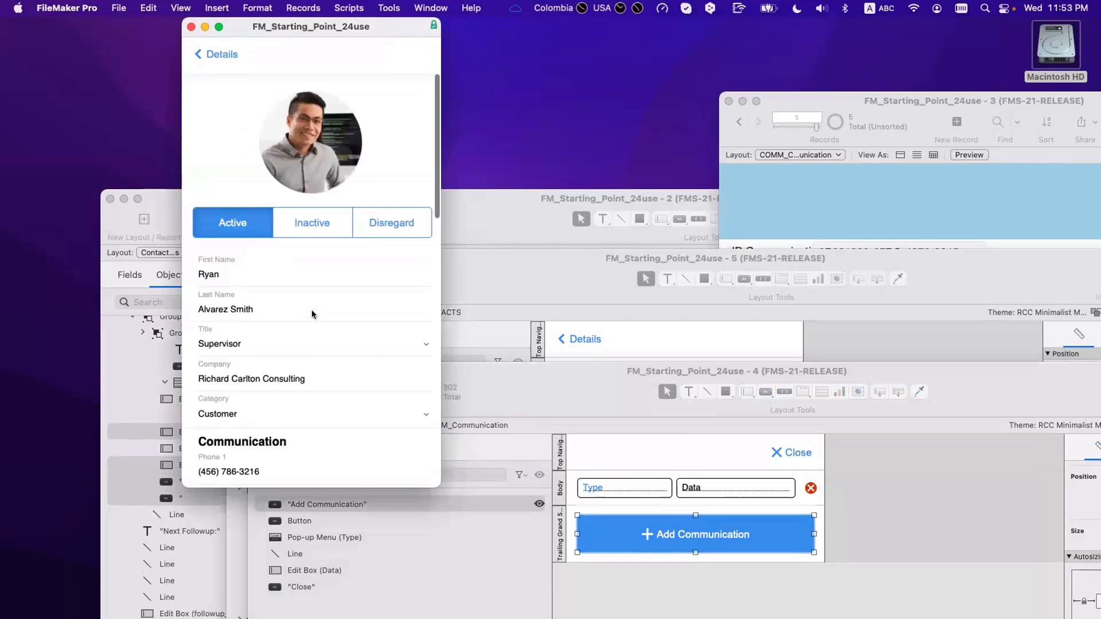
pyautogui.click(225, 57)
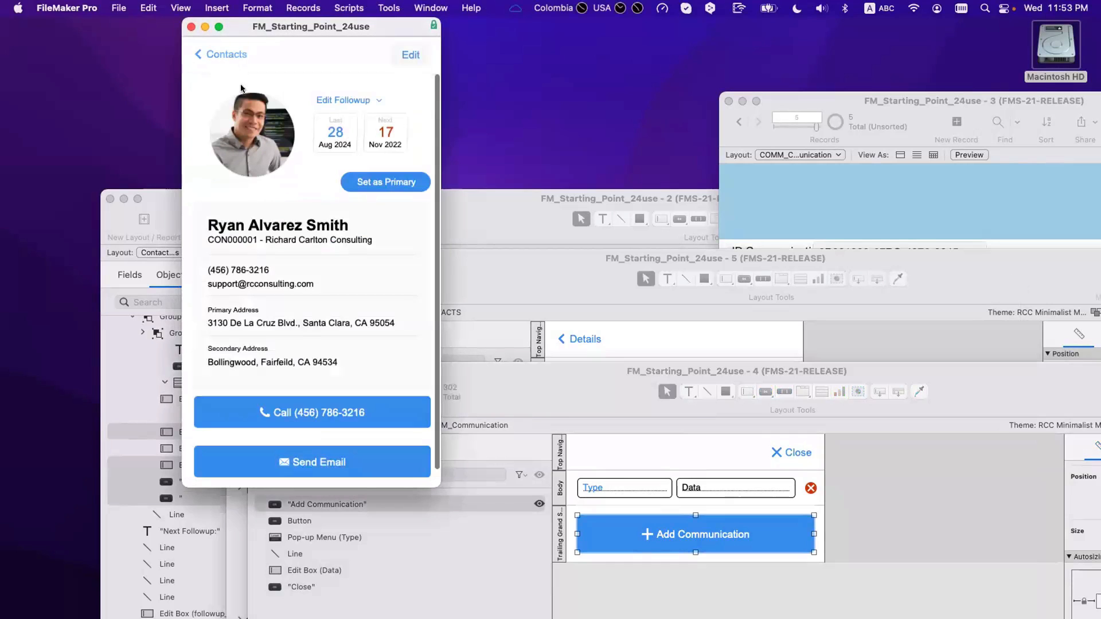
pyautogui.click(219, 53)
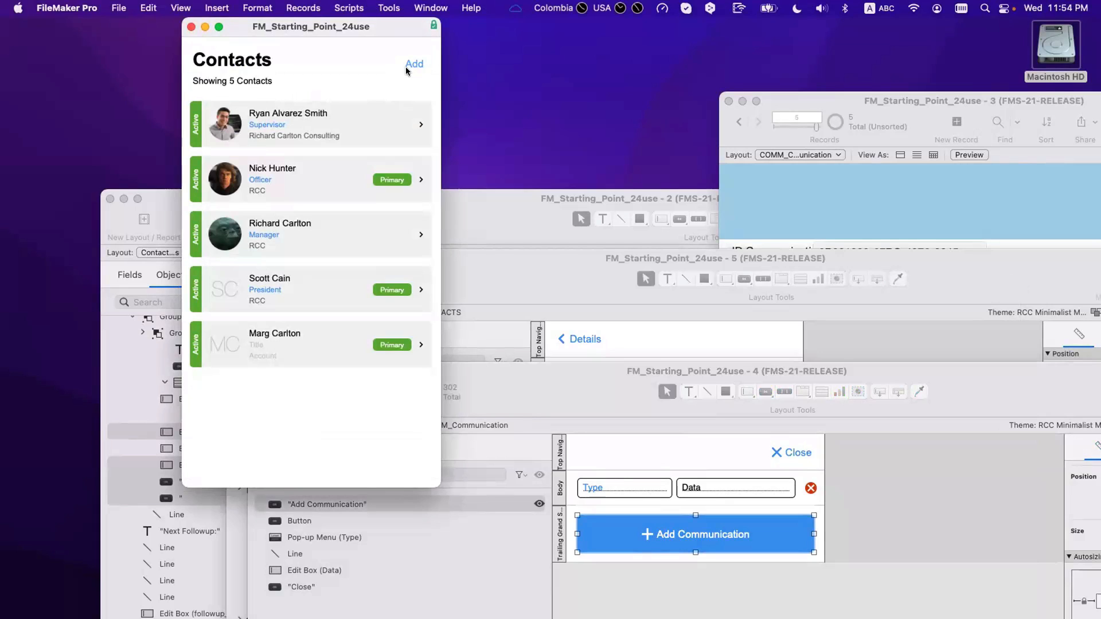
pyautogui.click(358, 141)
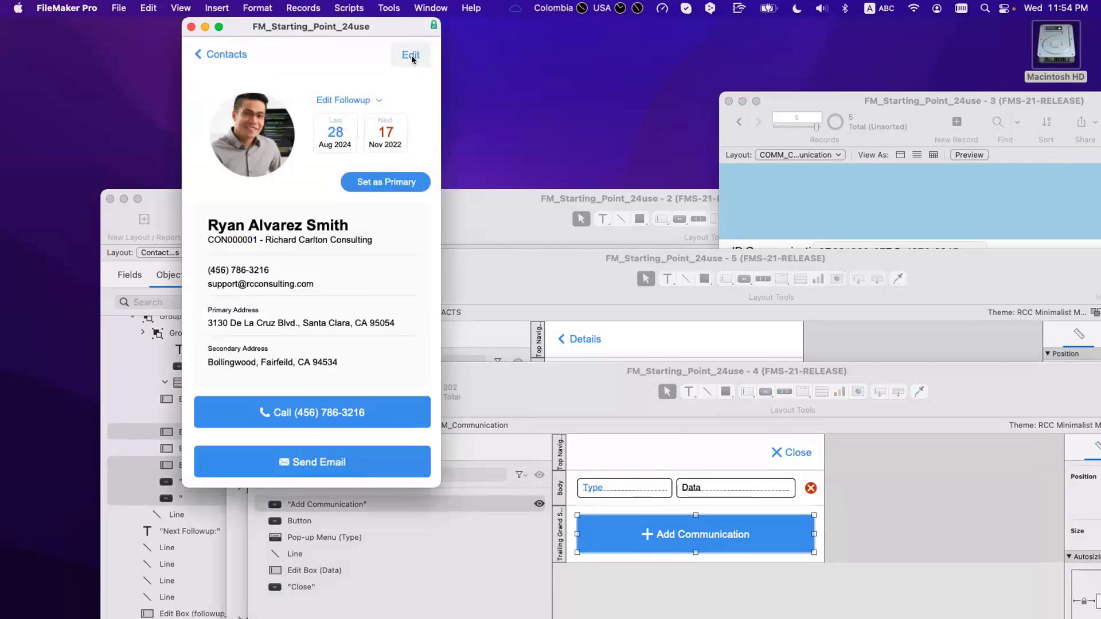
pyautogui.click(388, 69)
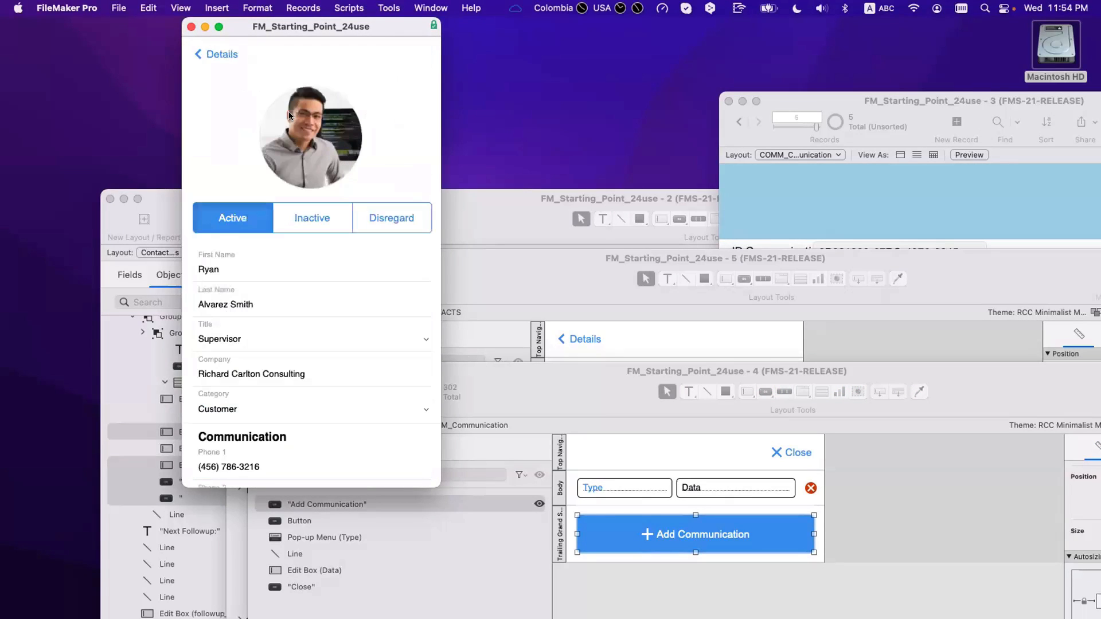
pyautogui.click(221, 55)
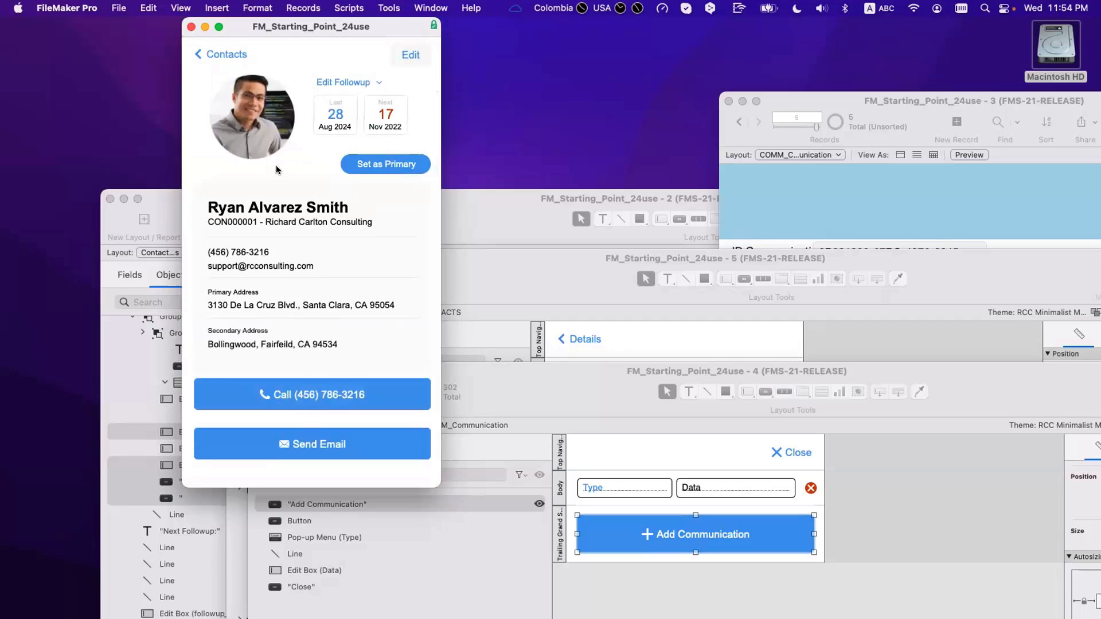
# Step: Switch the contact to the Contact Details | Phone Copy layout and scroll to its communication entries
pyautogui.press('super+alt+s')
pyautogui.click(241, 86)
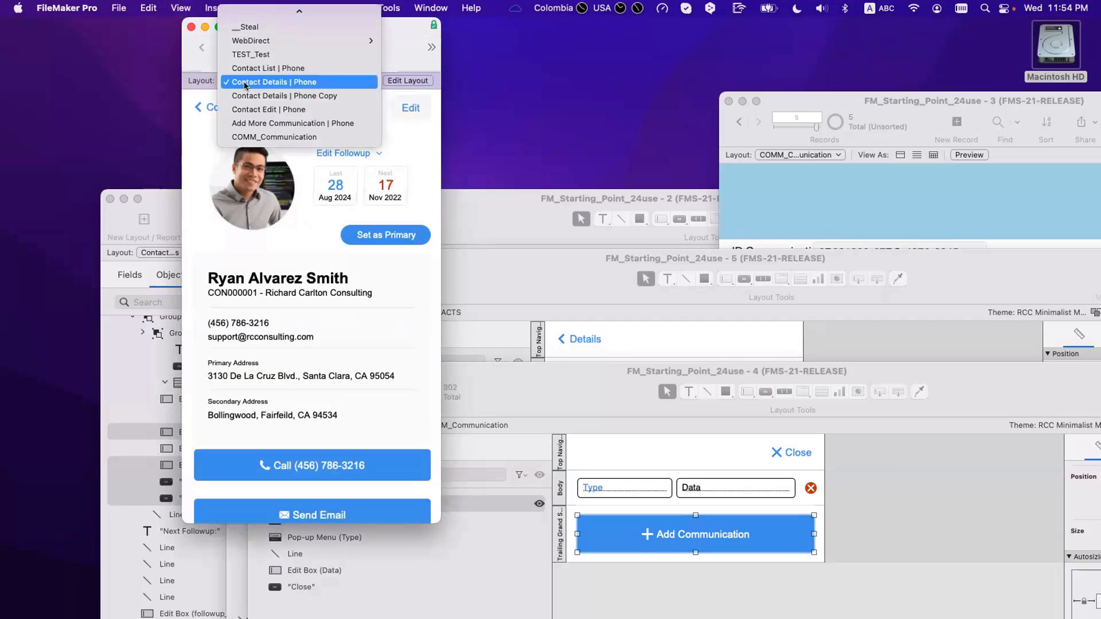
pyautogui.click(245, 95)
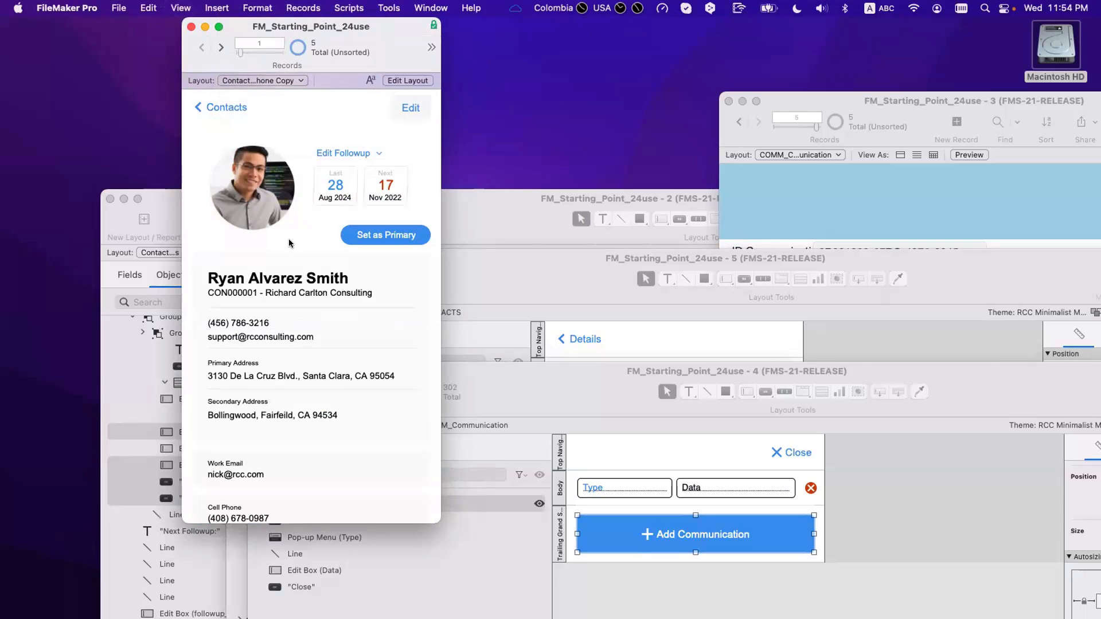
pyautogui.press('alt+super+s')
pyautogui.scroll(-5, 291, 252)
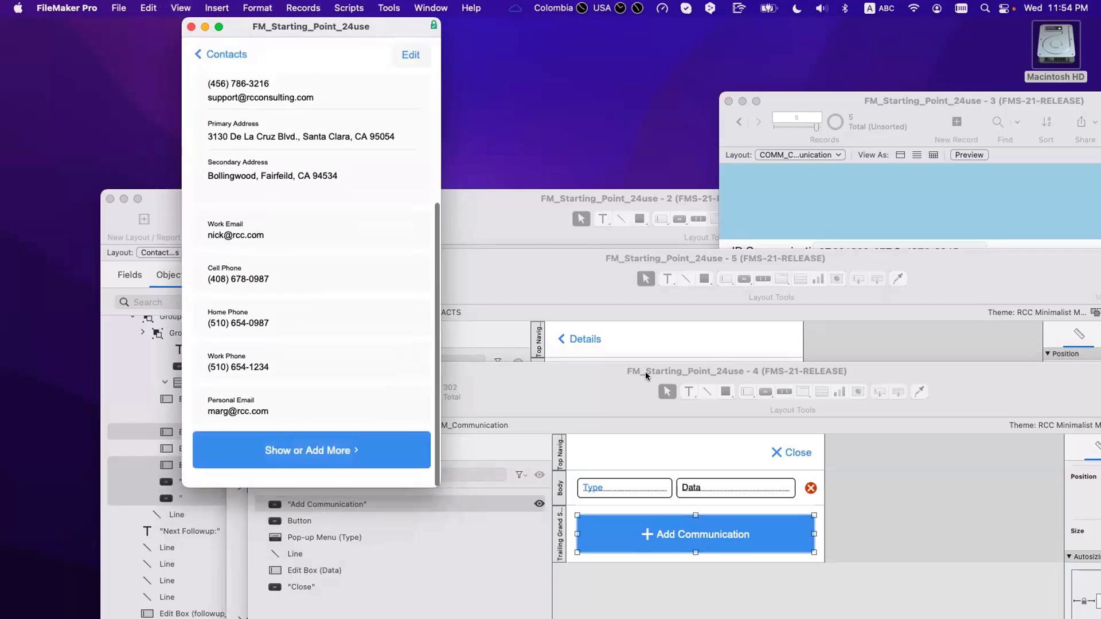
# Step: Cut the communication record's _IDf Contact value, commit, then paste it back and commit again
pyautogui.click(762, 247)
pyautogui.click(889, 278)
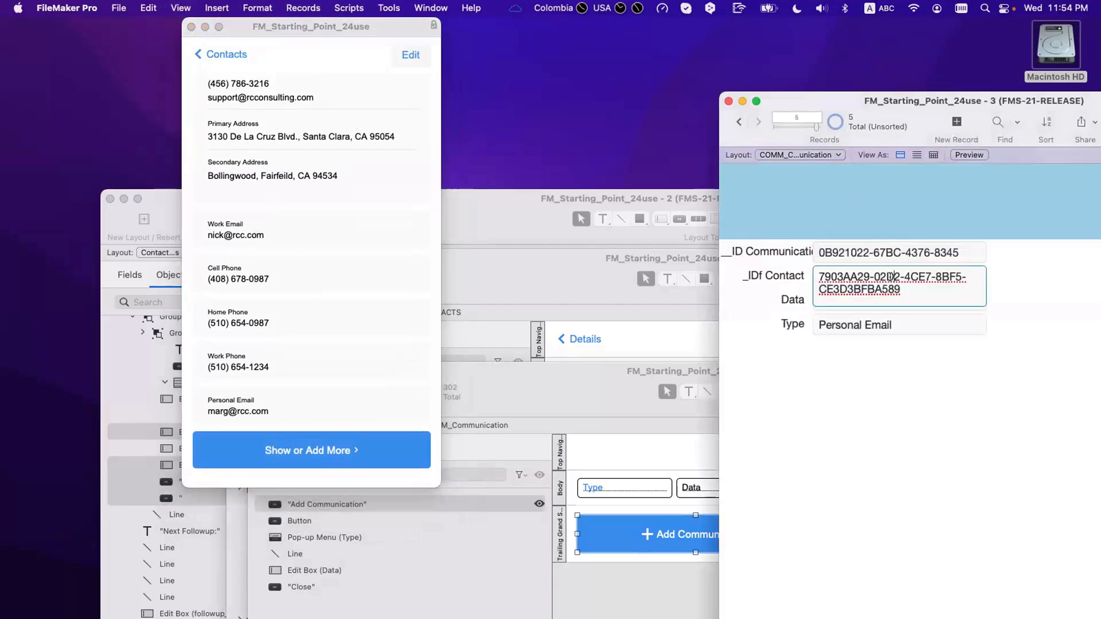
pyautogui.tripleClick(890, 281)
pyautogui.press('super+x')
pyautogui.click(979, 431)
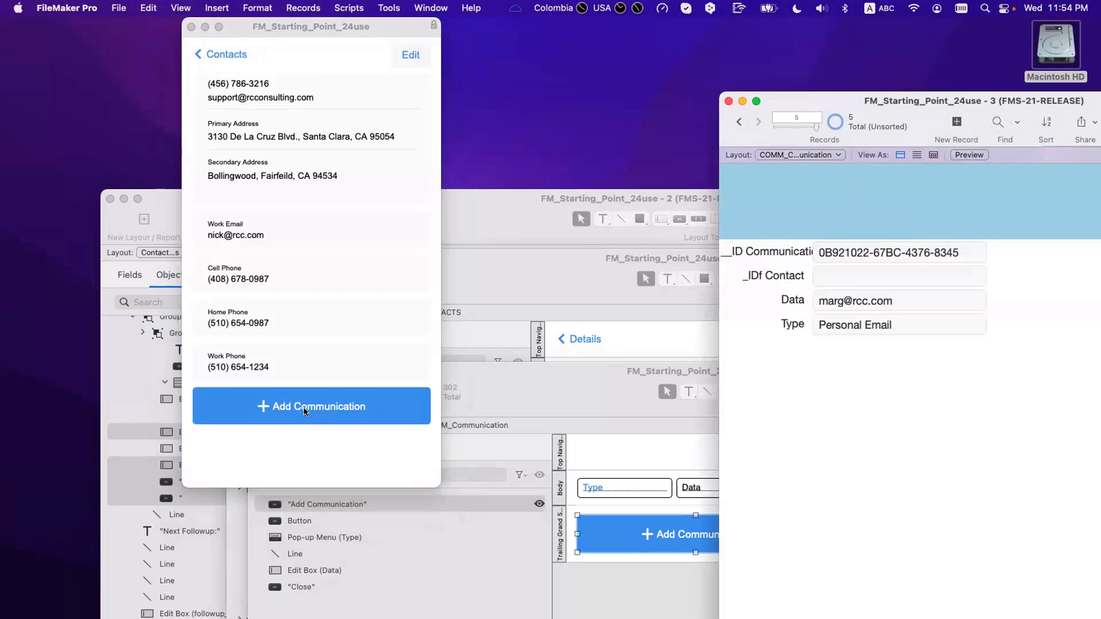
pyautogui.click(887, 276)
pyautogui.press('super+v')
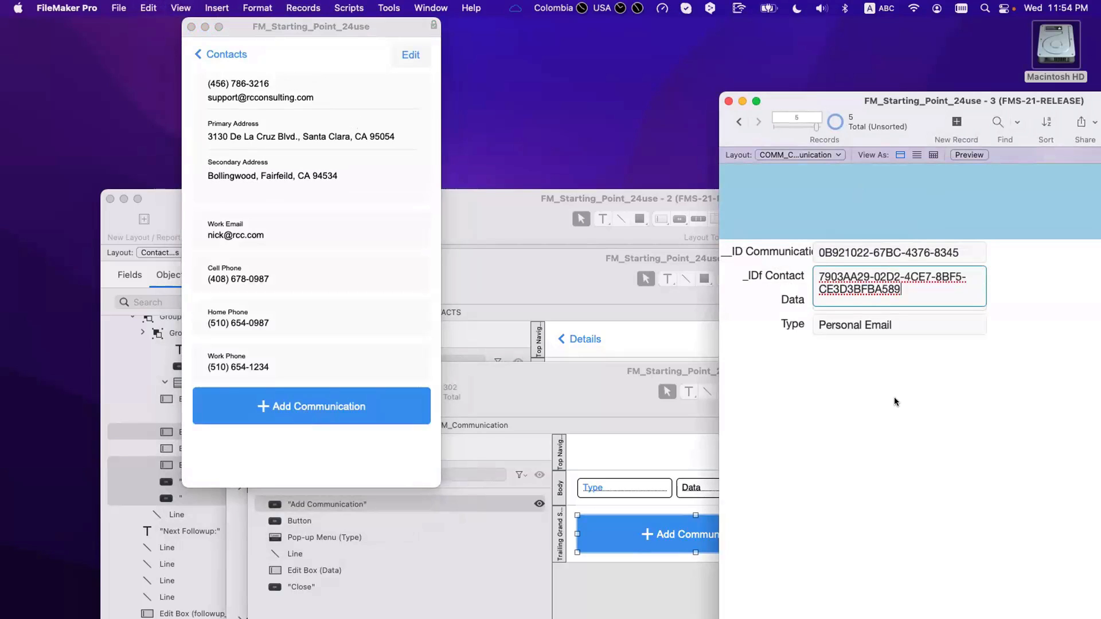
pyautogui.click(893, 397)
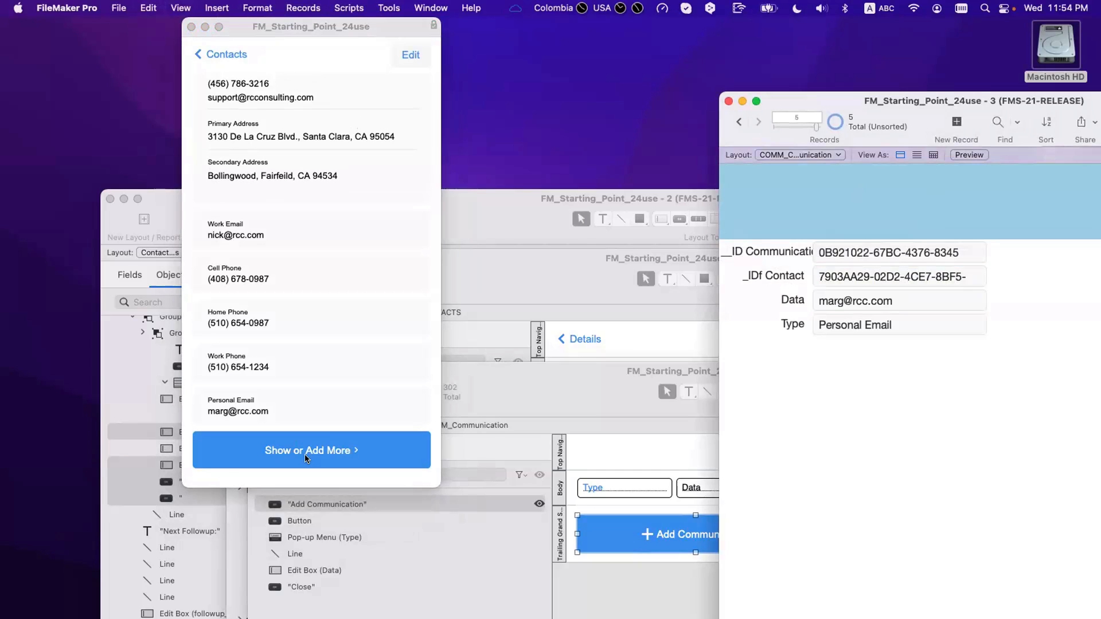
pyautogui.scroll(-1, 303, 458)
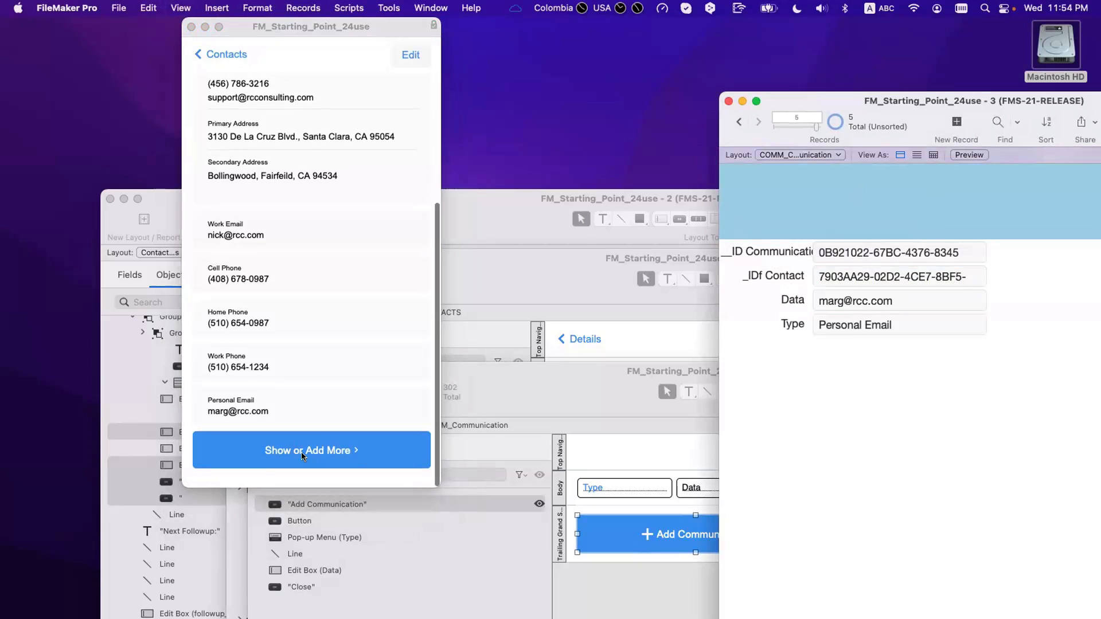
# Step: Add a new Email-type communication row to the contact, leaving its data blank
pyautogui.click(308, 448)
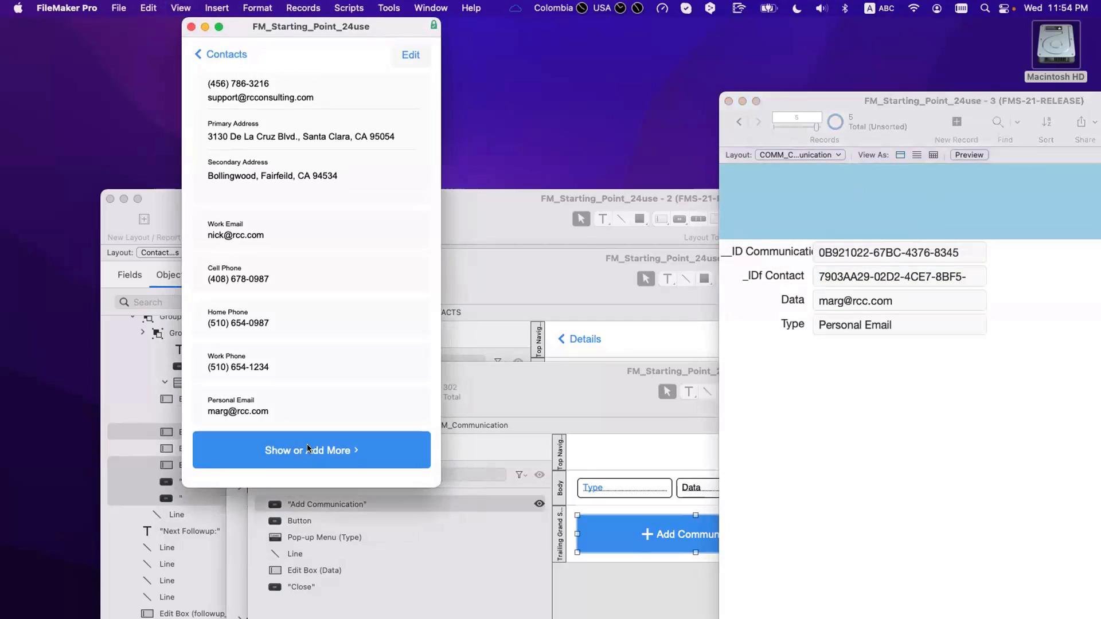
pyautogui.click(317, 457)
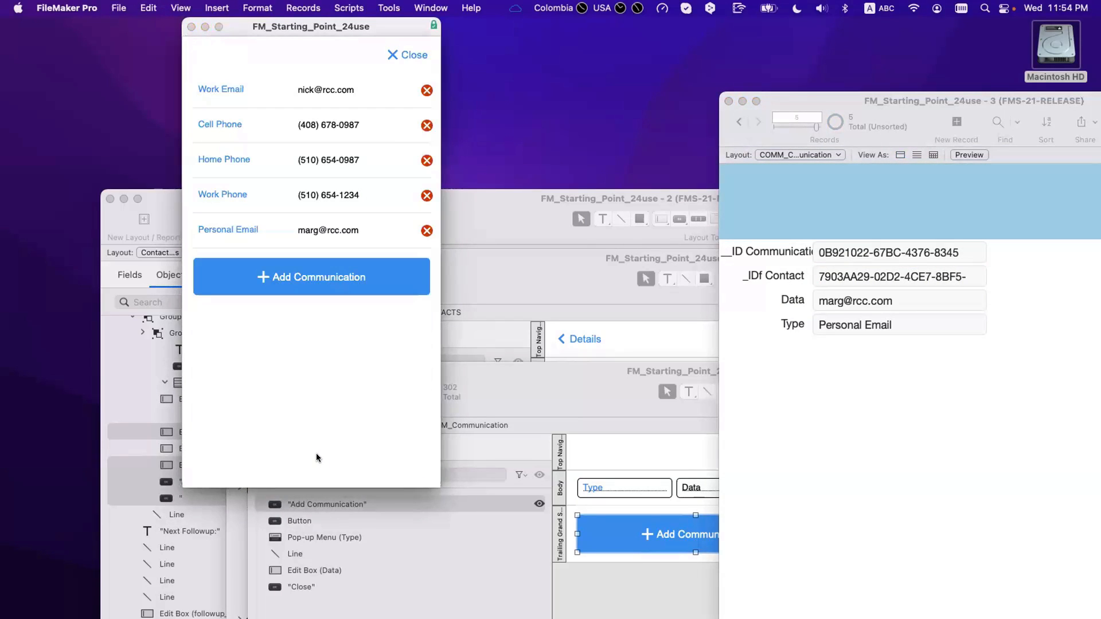
pyautogui.click(322, 277)
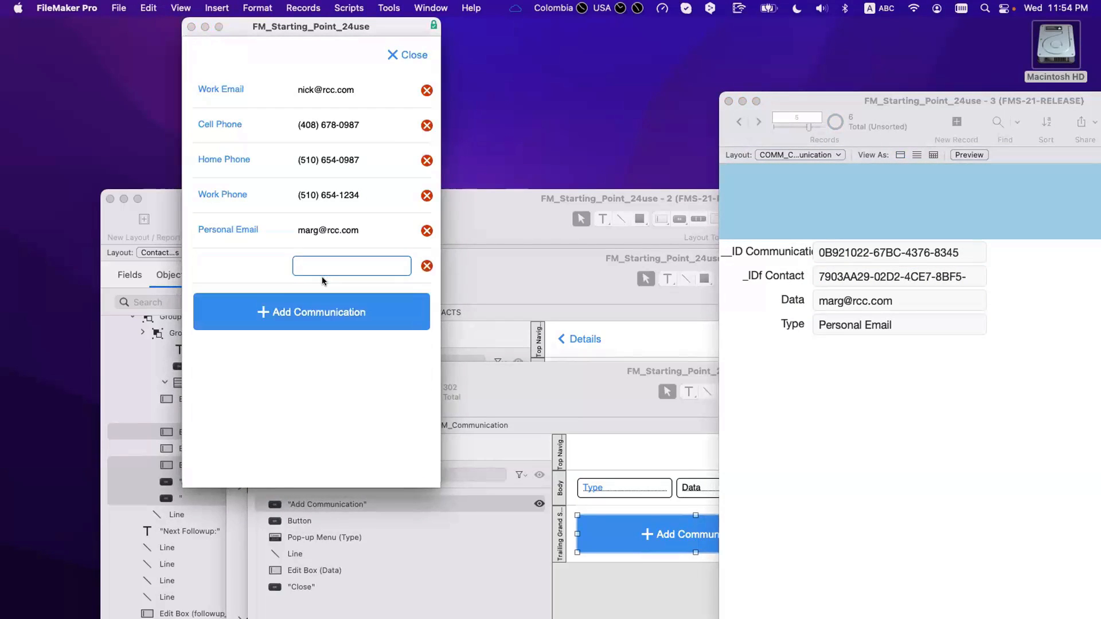
pyautogui.click(247, 266)
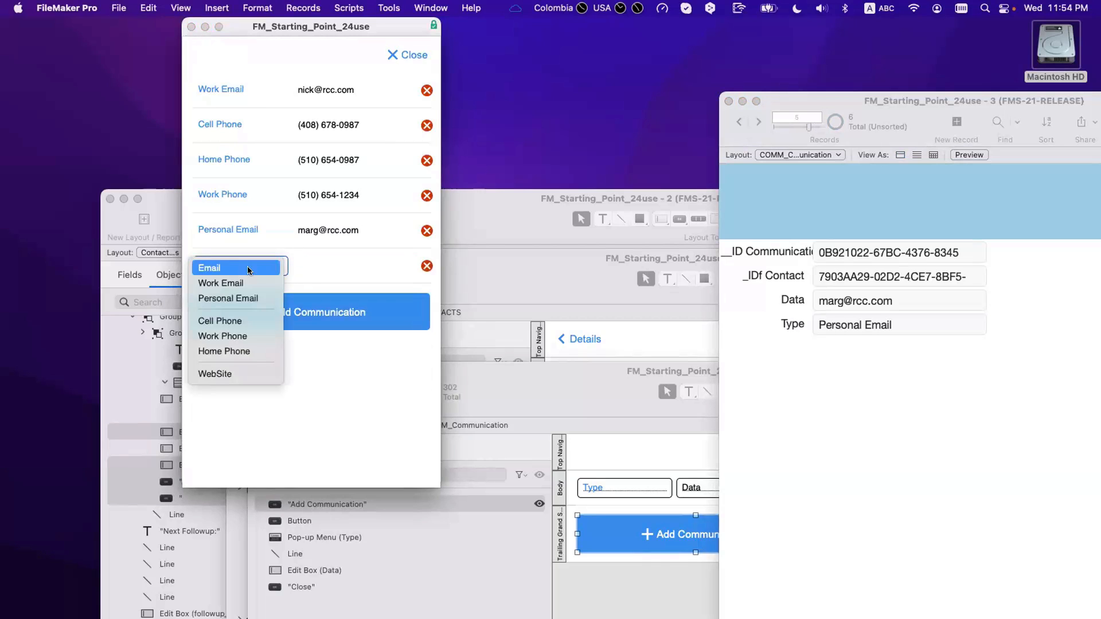
pyautogui.click(246, 267)
pyautogui.press('Tab')
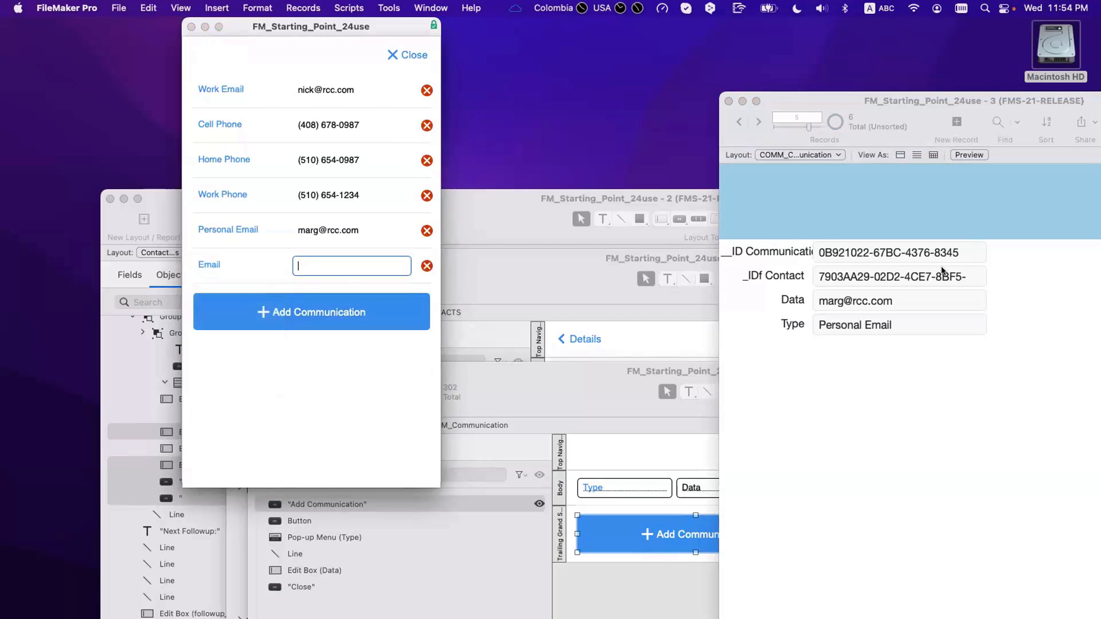
pyautogui.moveTo(544, 386); pyautogui.dragTo(530, 381)
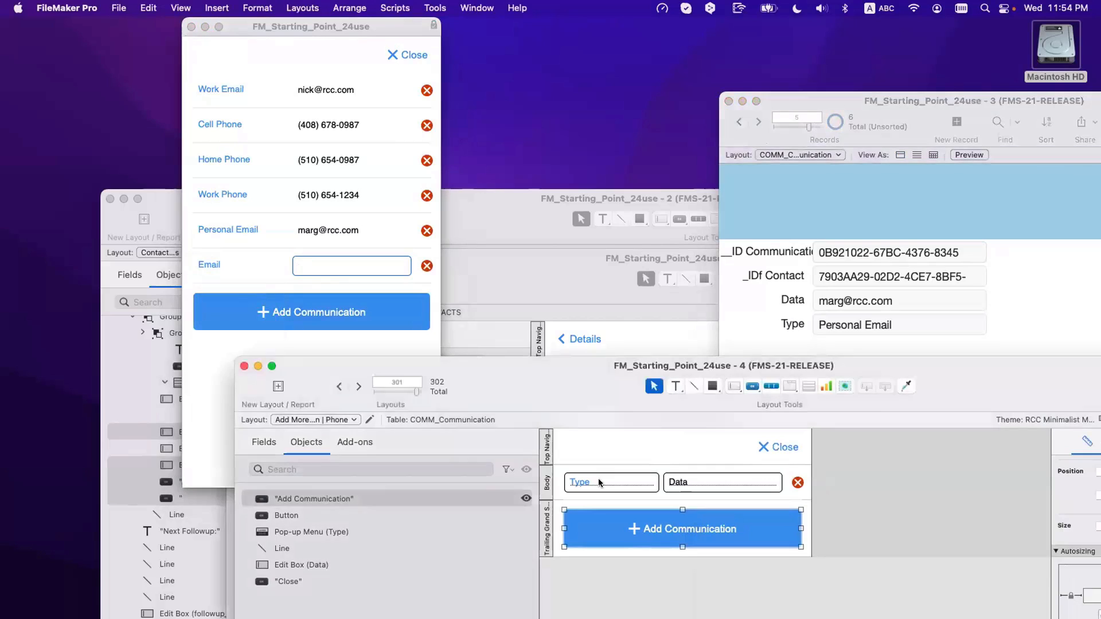
pyautogui.click(597, 478)
# Step: Enter 'Choose Type...' as the Type pop-up's placeholder text in the Inspector Data settings
pyautogui.moveTo(378, 366); pyautogui.dragTo(144, 302)
pyautogui.click(943, 379)
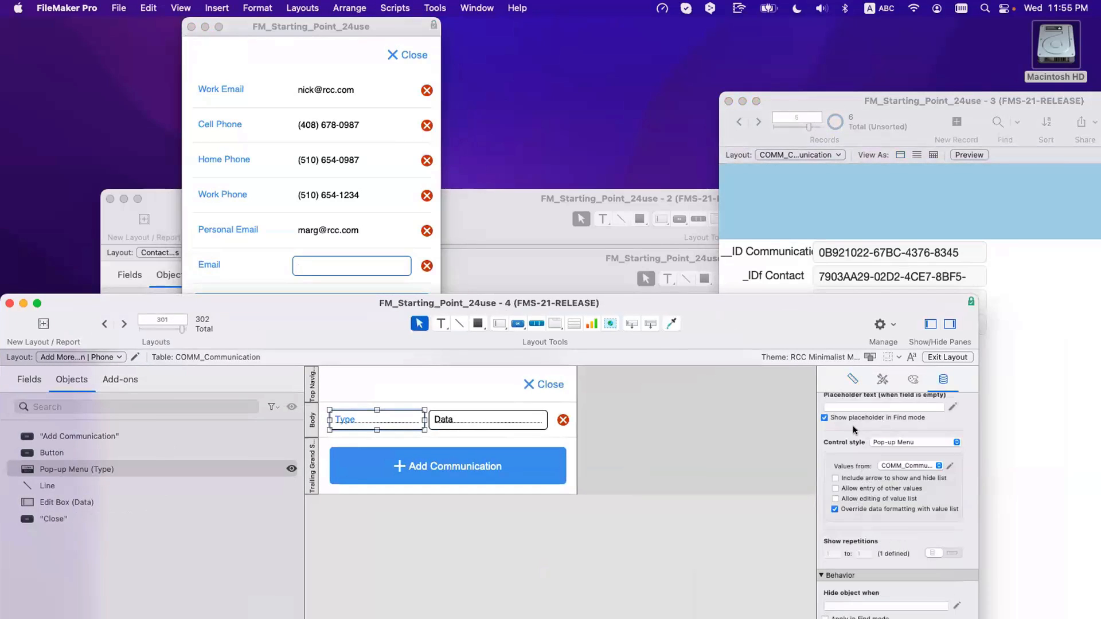
pyautogui.click(844, 408)
pyautogui.write('Choos')
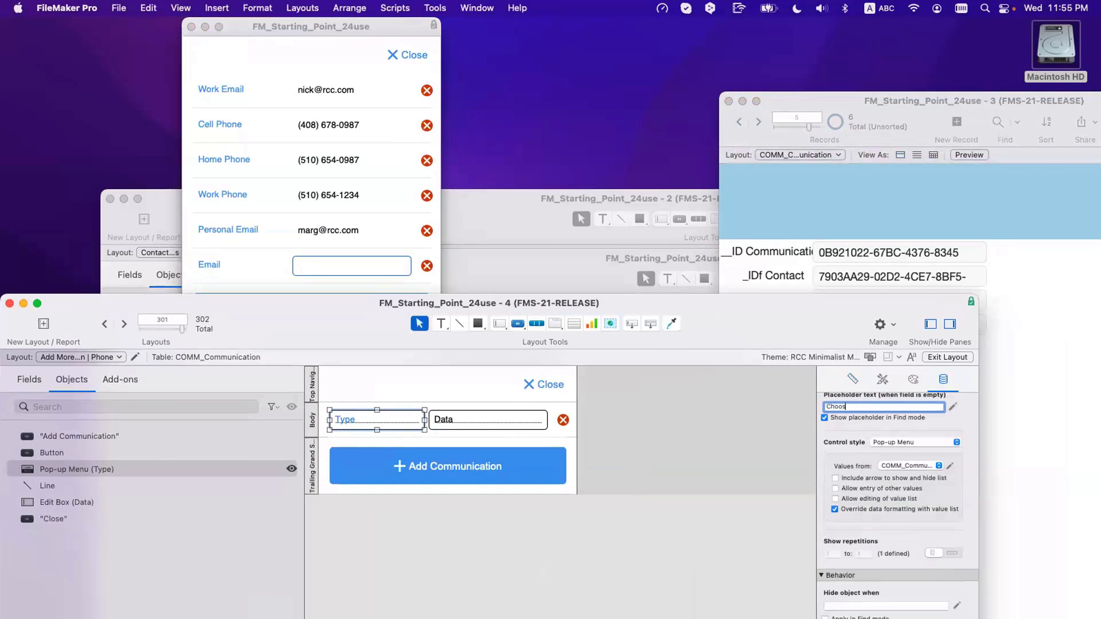
pyautogui.write('e Type...')
pyautogui.press('Return')
# Step: Check the new row's Type choices in the contact card without changing them
pyautogui.click(322, 278)
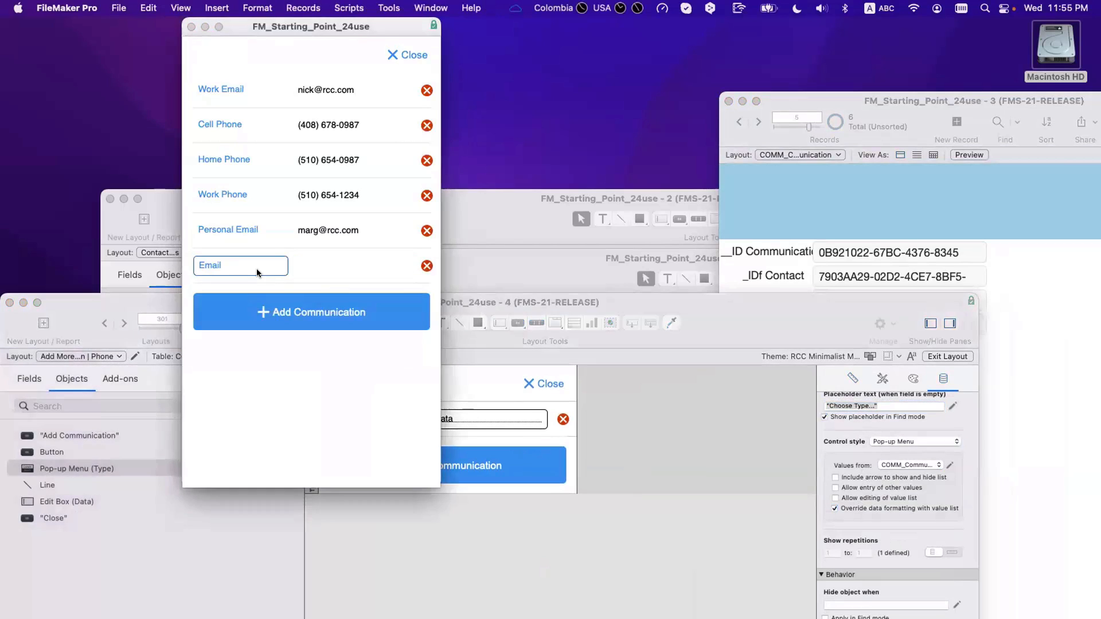
pyautogui.click(256, 268)
pyautogui.click(291, 237)
pyautogui.click(304, 359)
pyautogui.click(669, 452)
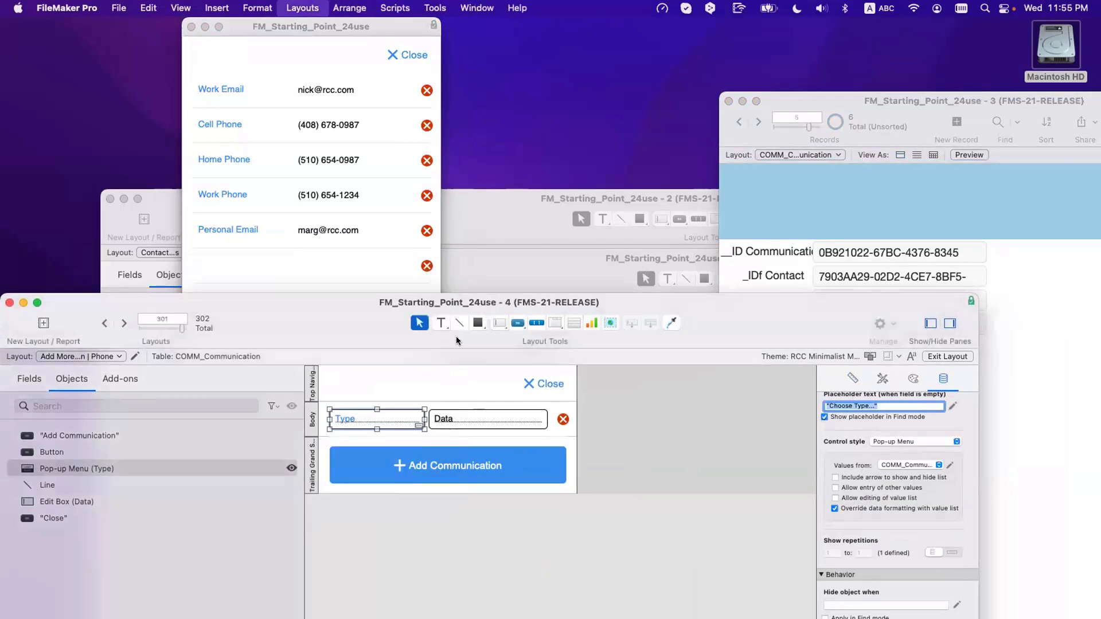
pyautogui.click(257, 236)
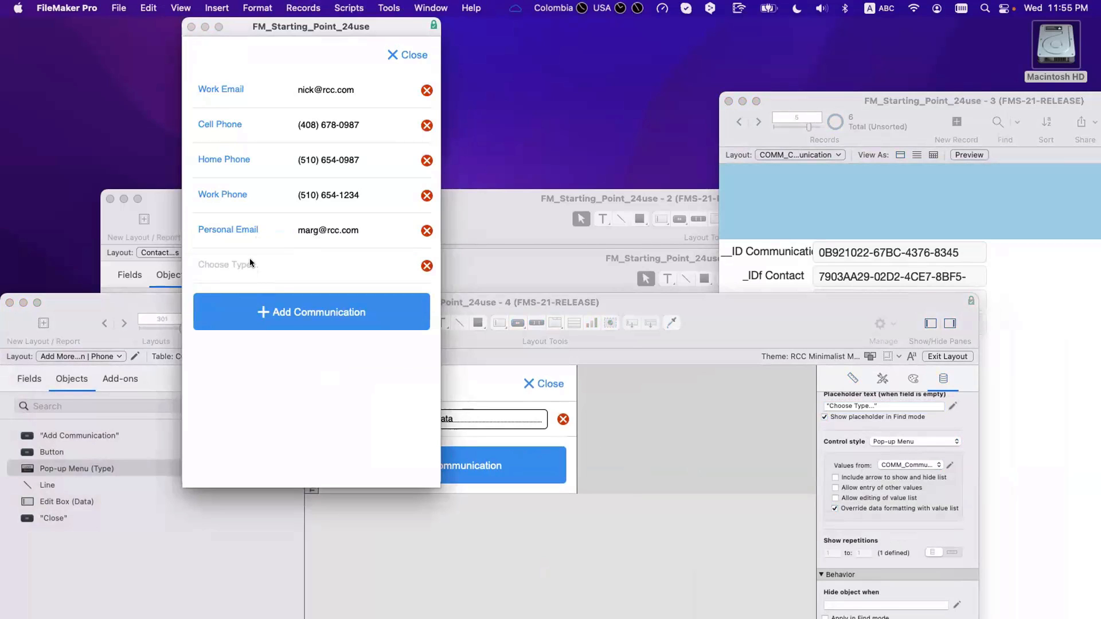
pyautogui.click(250, 258)
pyautogui.click(309, 412)
# Step: Give the Data edit box a placeholder calculation of "Data"
pyautogui.click(533, 422)
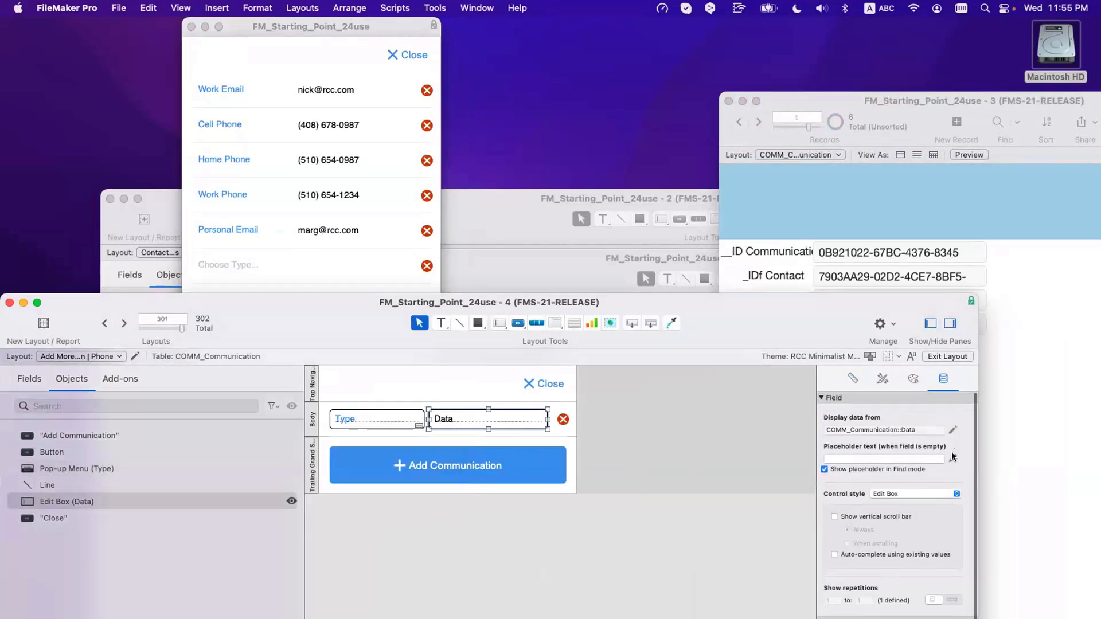
pyautogui.click(951, 454)
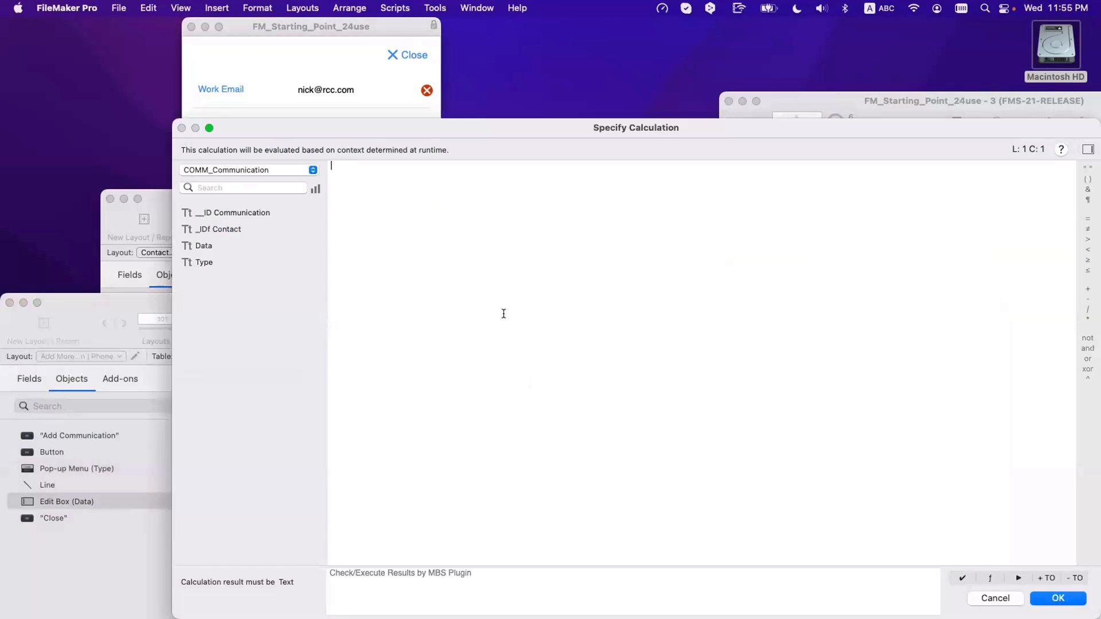
pyautogui.write('Data"')
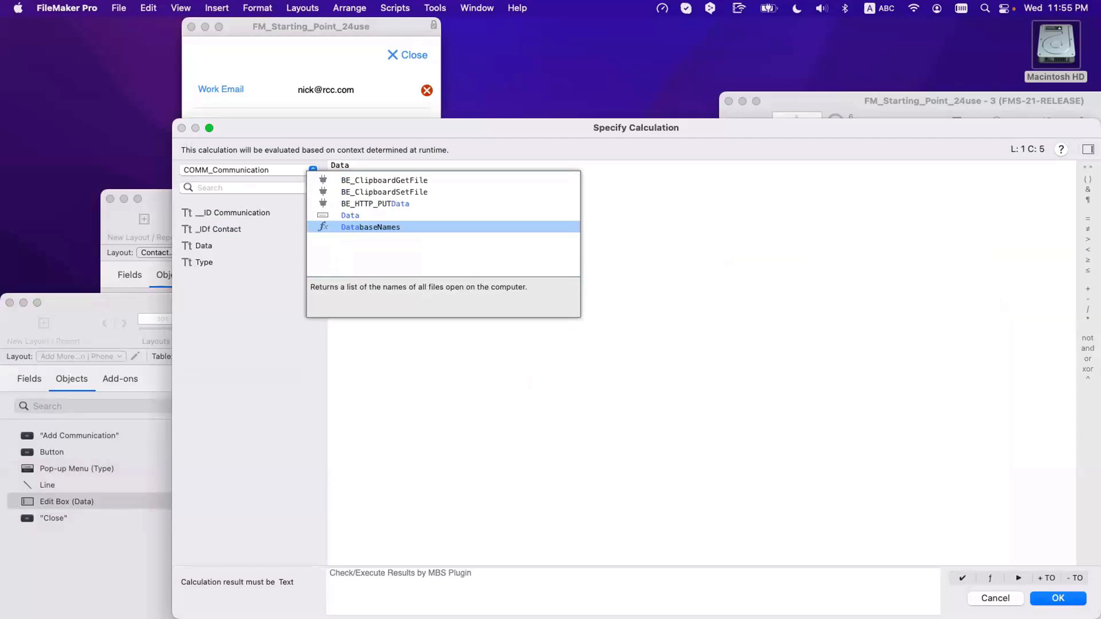
pyautogui.press('super+Left')
pyautogui.write('"')
pyautogui.press('Return')
# Step: Revise the Data edit box placeholder to read "Enter Data"
pyautogui.click(668, 443)
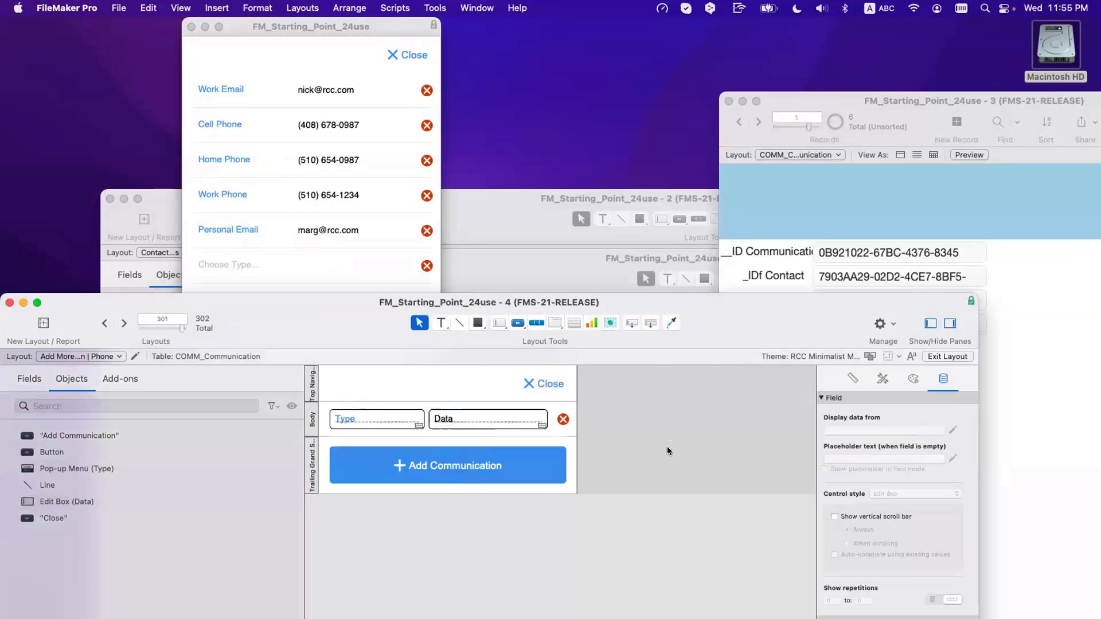
pyautogui.click(514, 424)
pyautogui.click(828, 458)
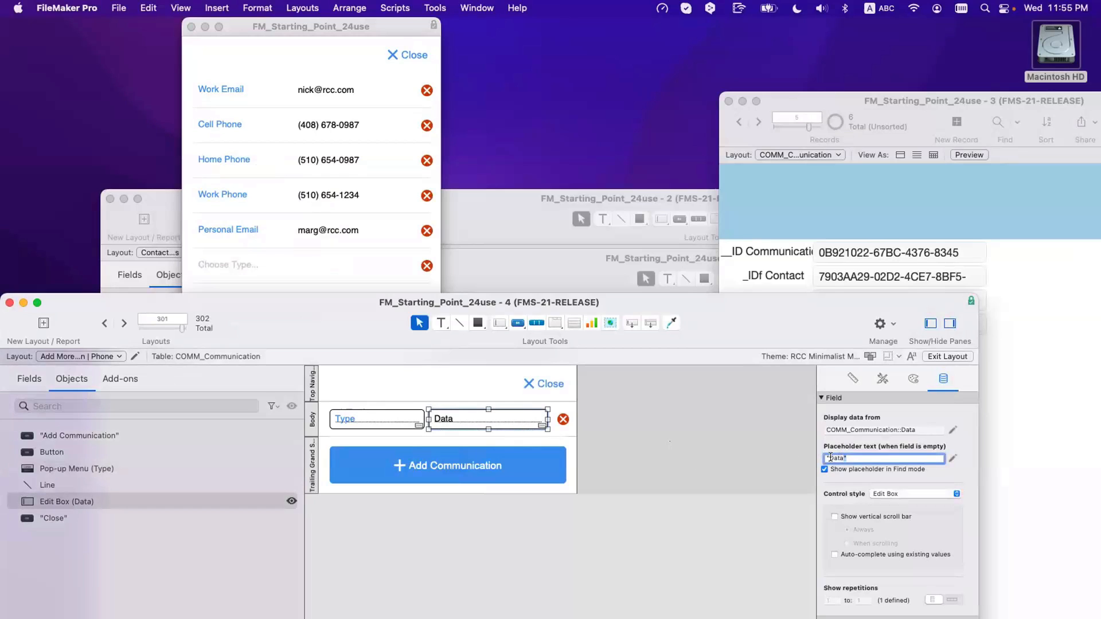
pyautogui.click(825, 469)
pyautogui.write('Enter')
pyautogui.click(673, 456)
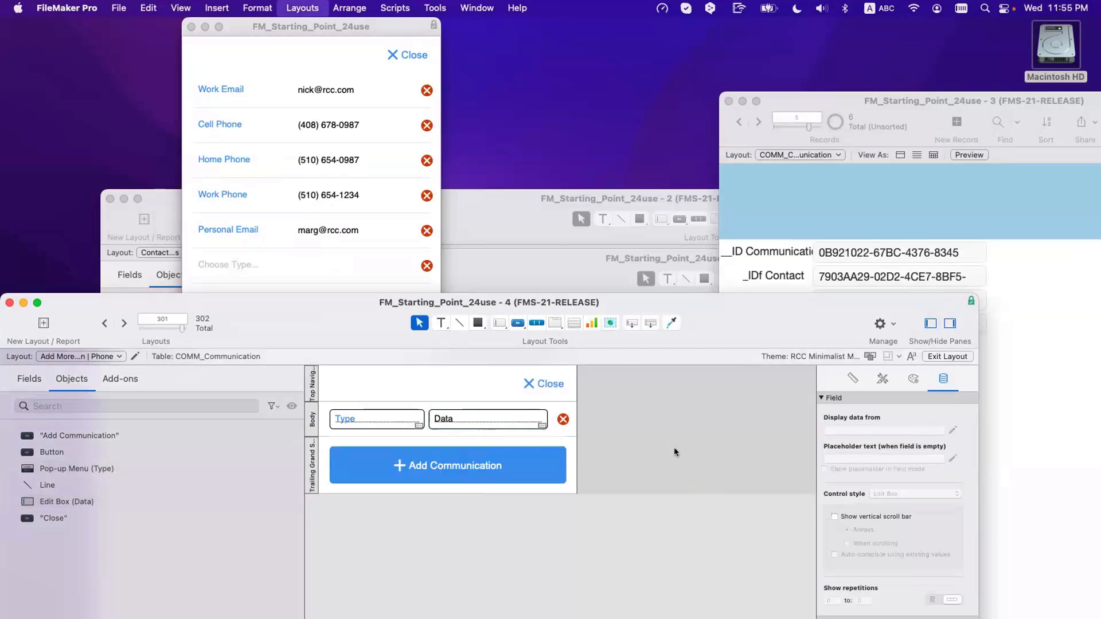
pyautogui.press('super+b')
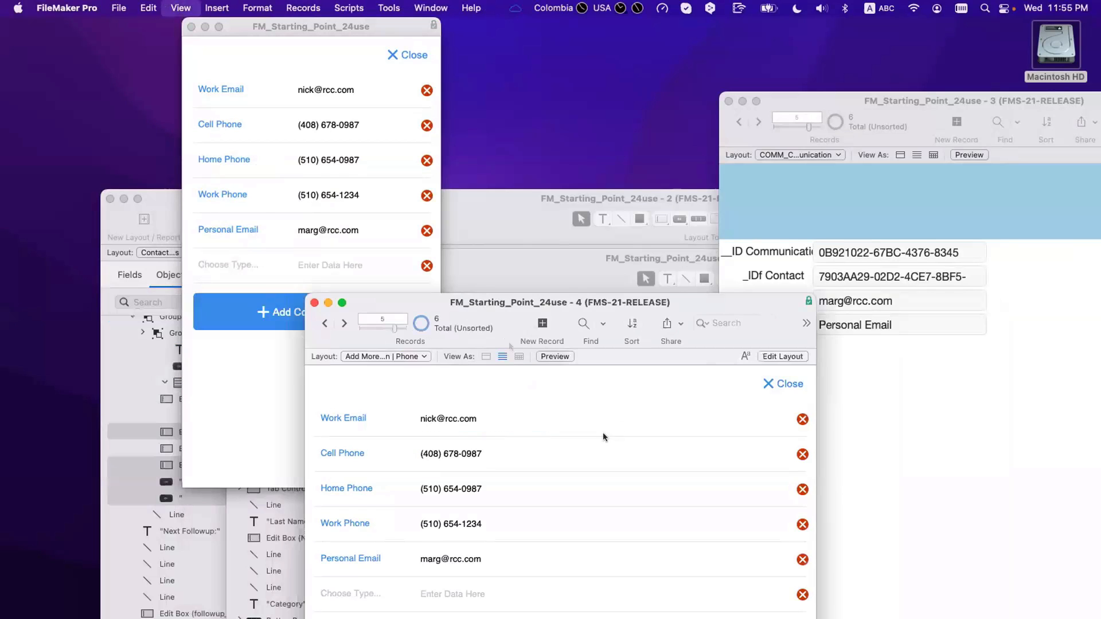
pyautogui.moveTo(449, 304); pyautogui.dragTo(776, 382)
pyautogui.click(328, 360)
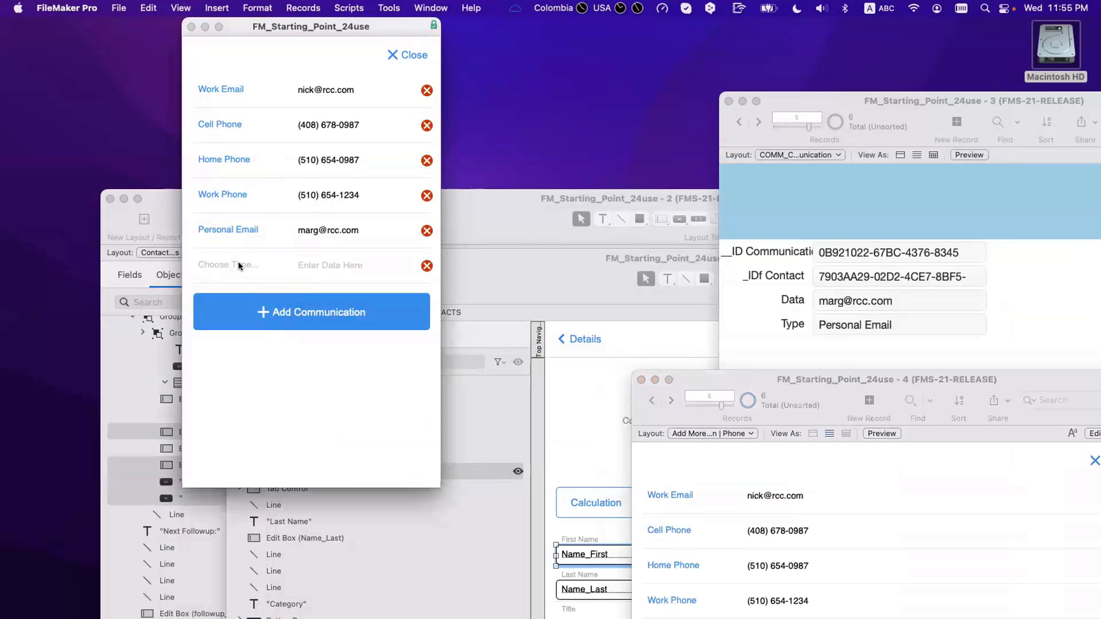
pyautogui.click(238, 263)
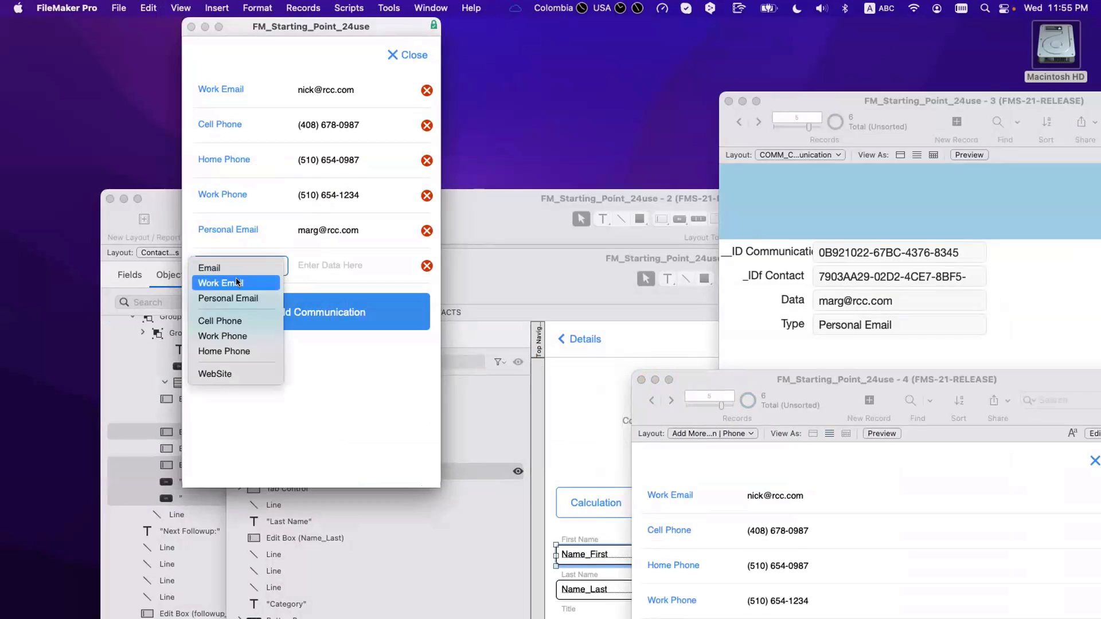
pyautogui.click(221, 321)
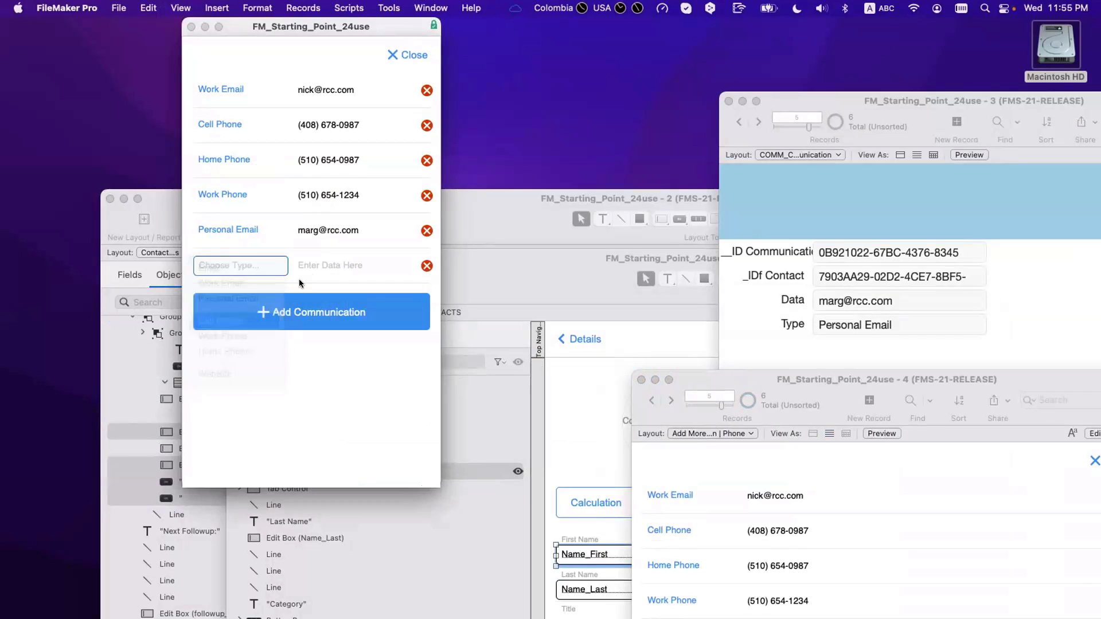
pyautogui.click(327, 262)
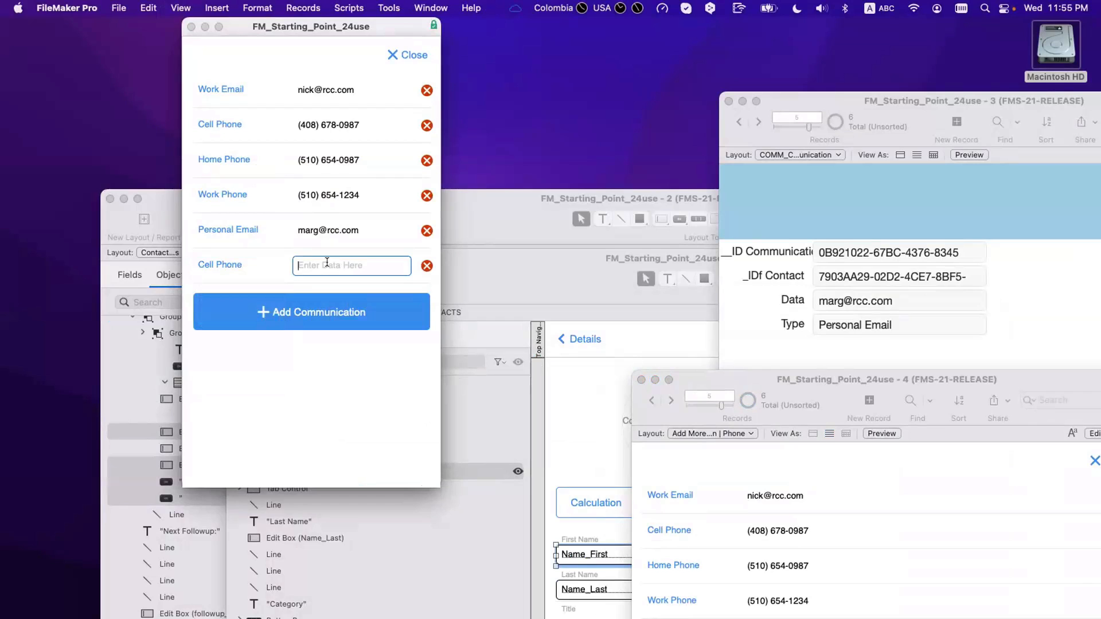
pyautogui.click(335, 368)
# Step: Append a batch of blank communication rows below the new Cell Phone entry
pyautogui.click(291, 303)
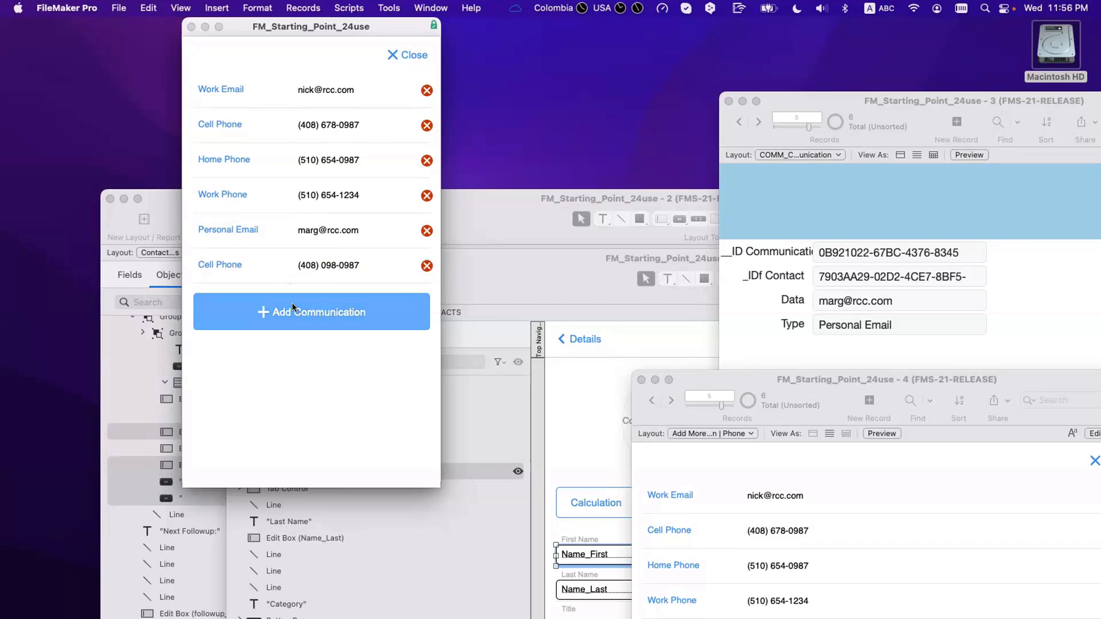
pyautogui.click(295, 303)
pyautogui.click(294, 348)
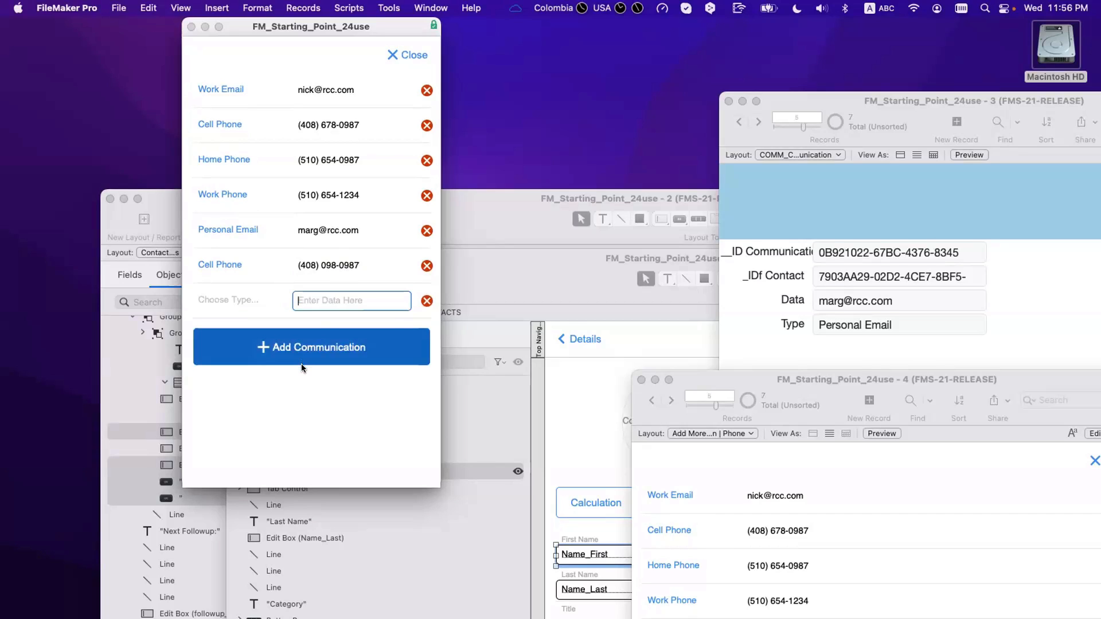
pyautogui.click(301, 365)
pyautogui.click(306, 397)
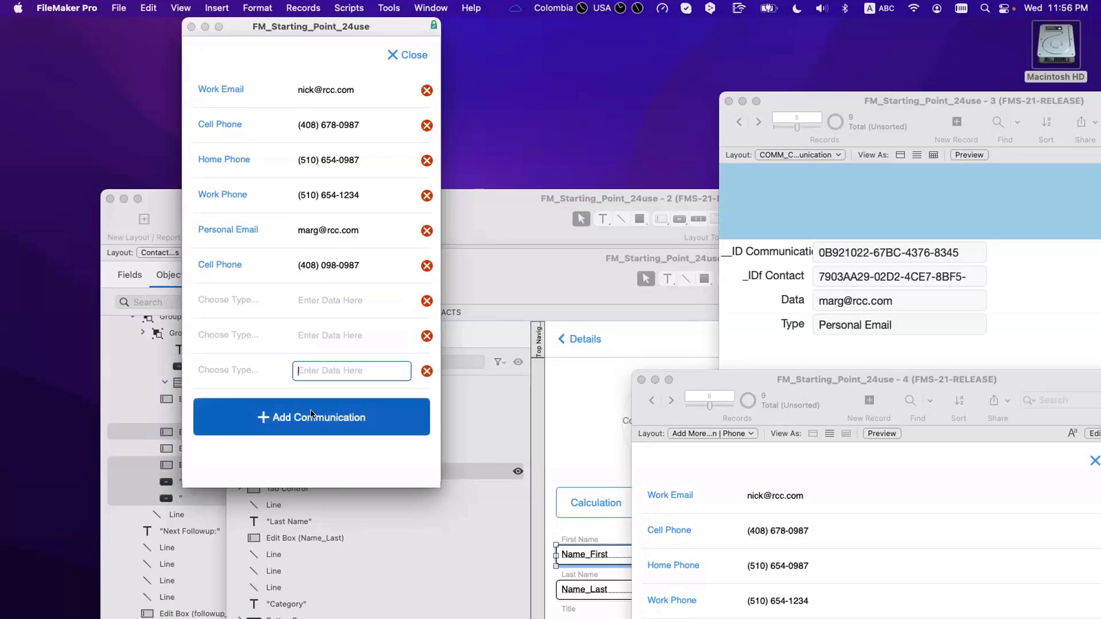
pyautogui.click(313, 424)
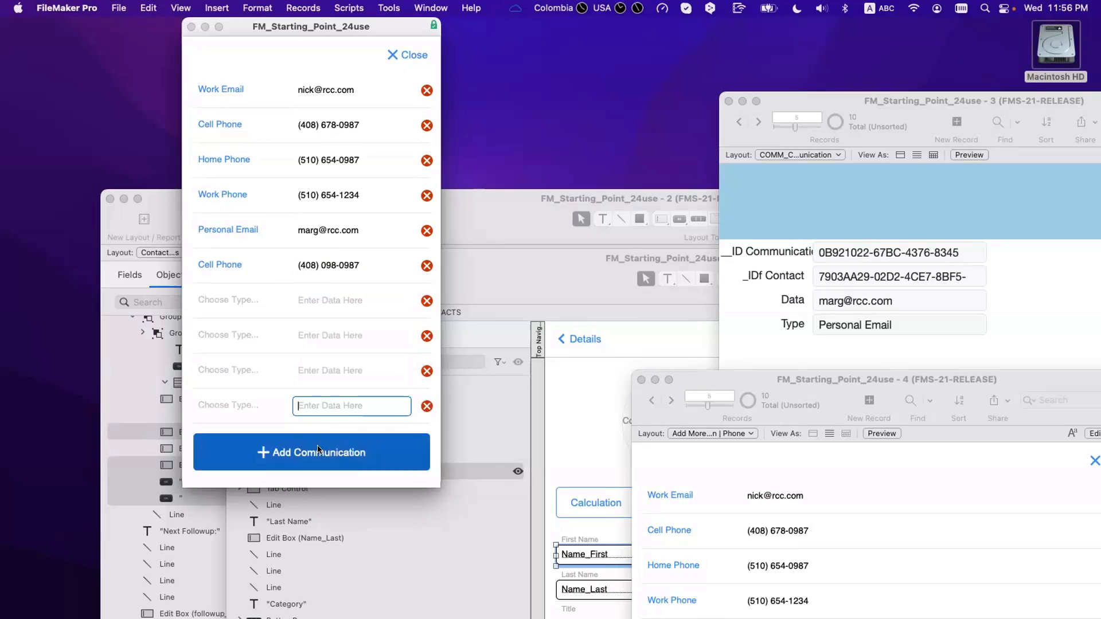
pyautogui.click(317, 450)
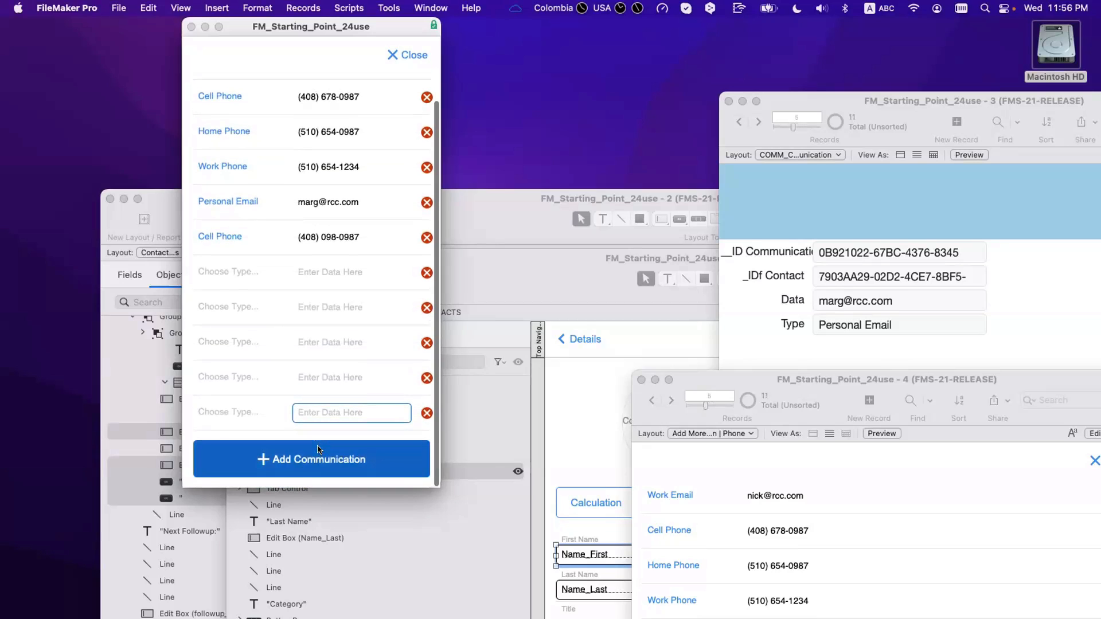
pyautogui.click(318, 450)
pyautogui.click(320, 449)
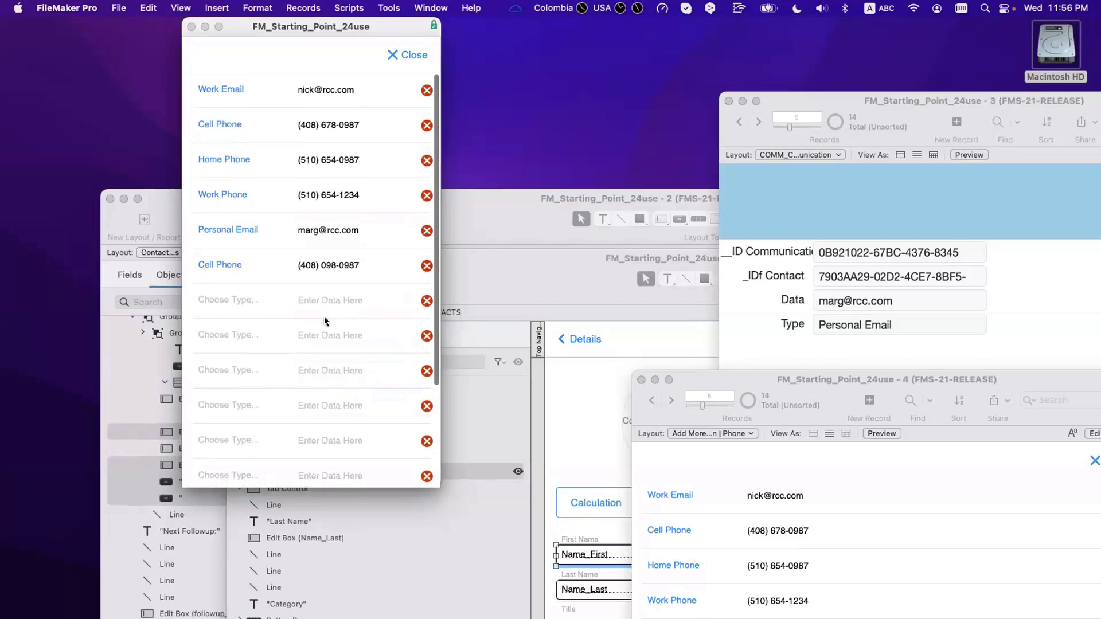
pyautogui.scroll(-1, 324, 321)
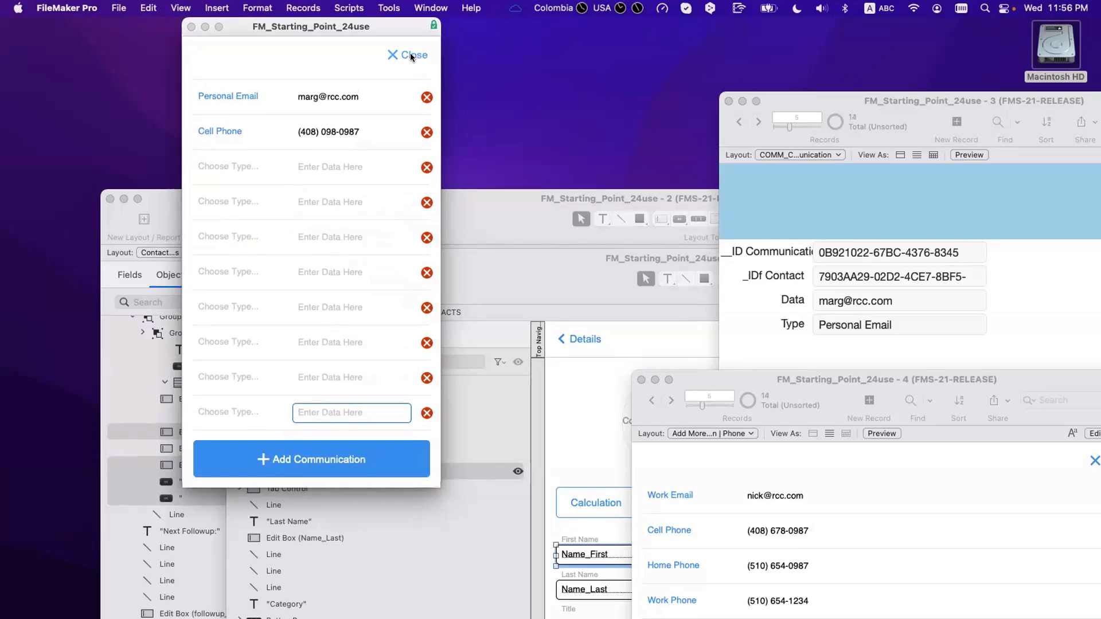
# Step: Type the blank rows Personal Email, Personal Email, WebSite, Personal Email, Work Email, Work Email, Personal Email, Cell Phone
pyautogui.click(229, 164)
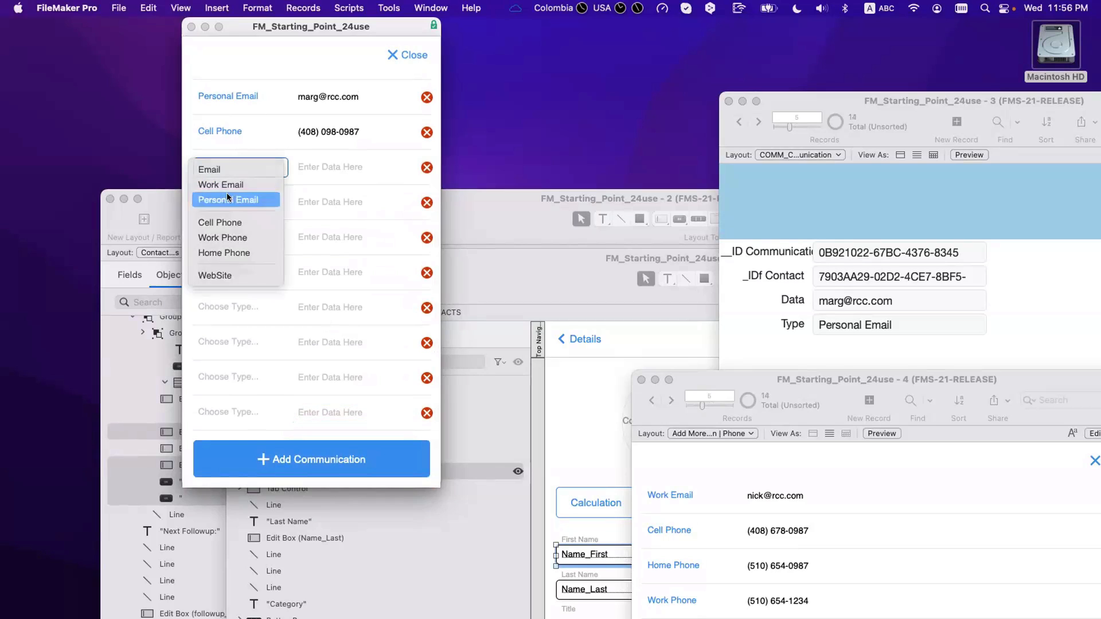
pyautogui.click(227, 198)
pyautogui.click(223, 202)
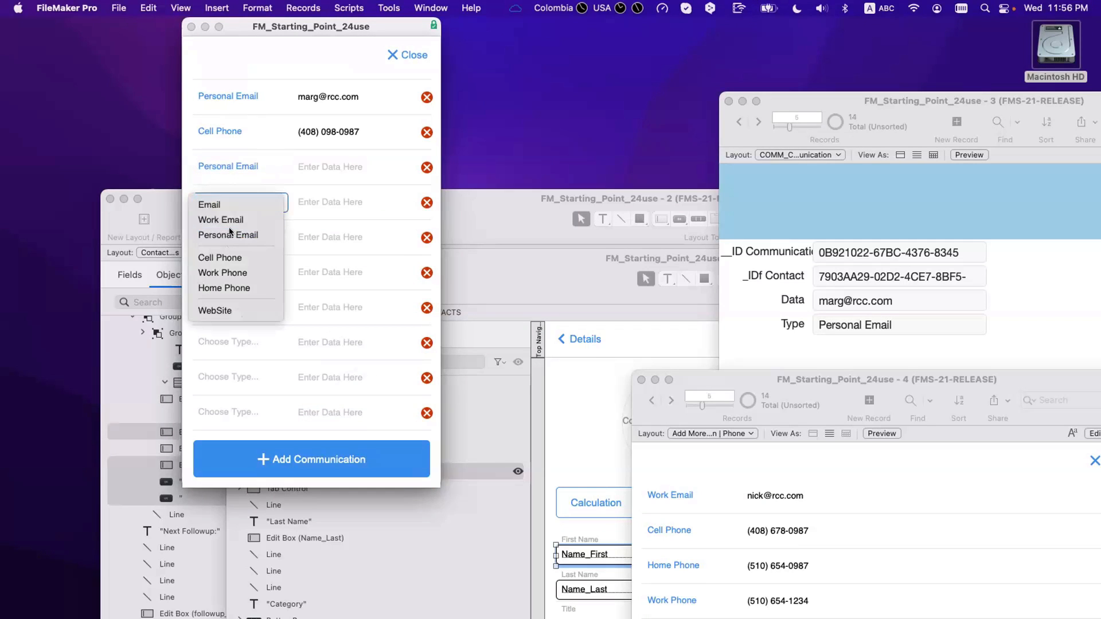
pyautogui.click(231, 235)
pyautogui.click(234, 239)
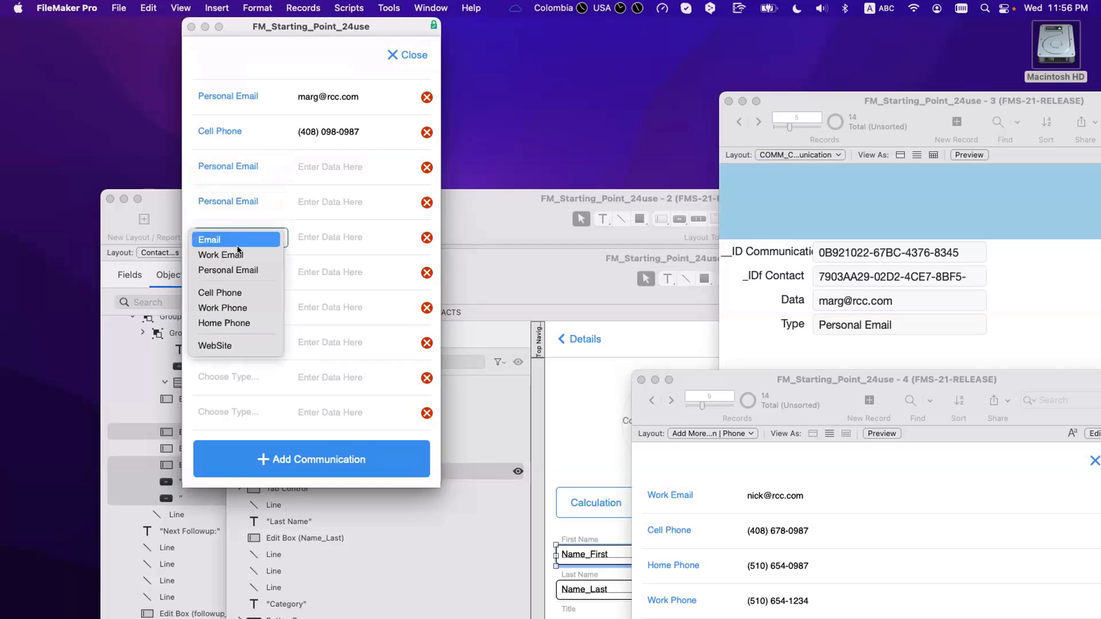
pyautogui.click(229, 343)
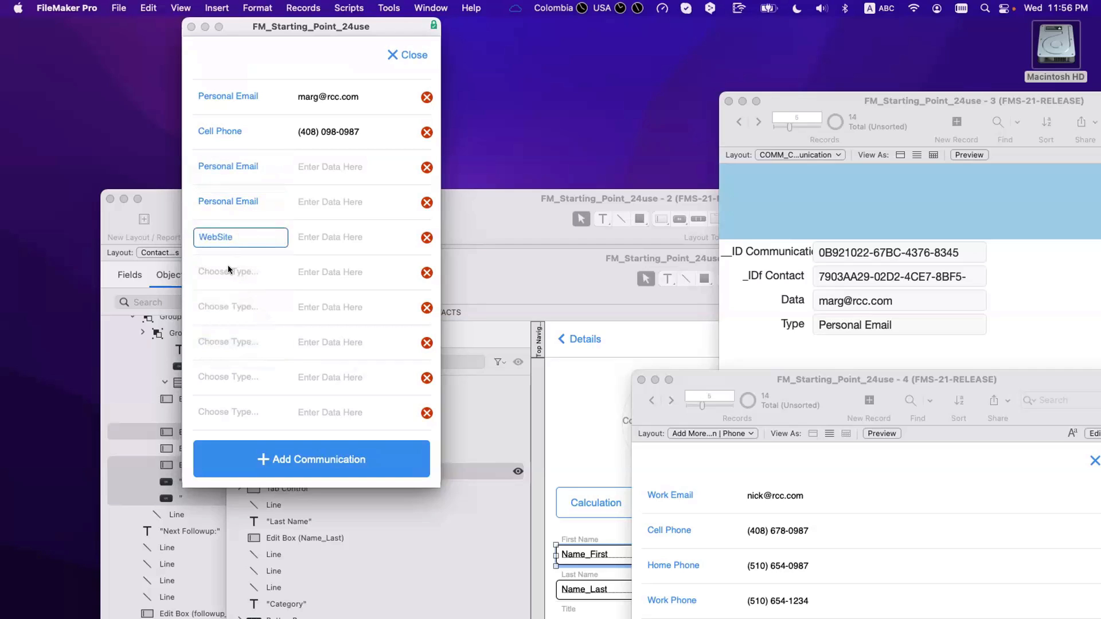
pyautogui.click(228, 270)
pyautogui.click(228, 305)
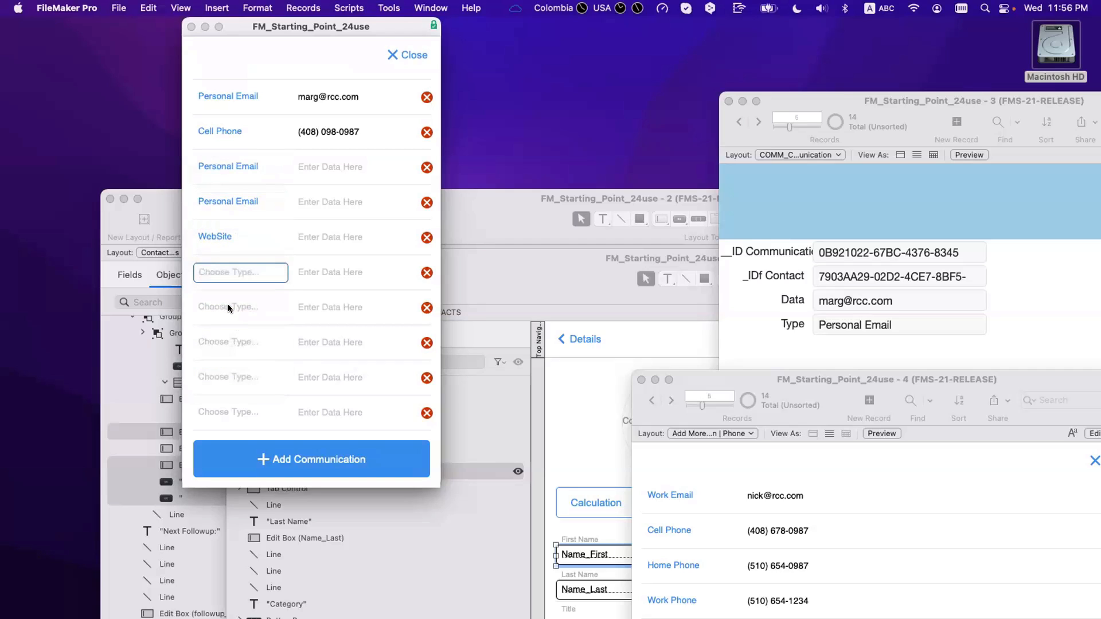
pyautogui.click(228, 306)
pyautogui.click(229, 339)
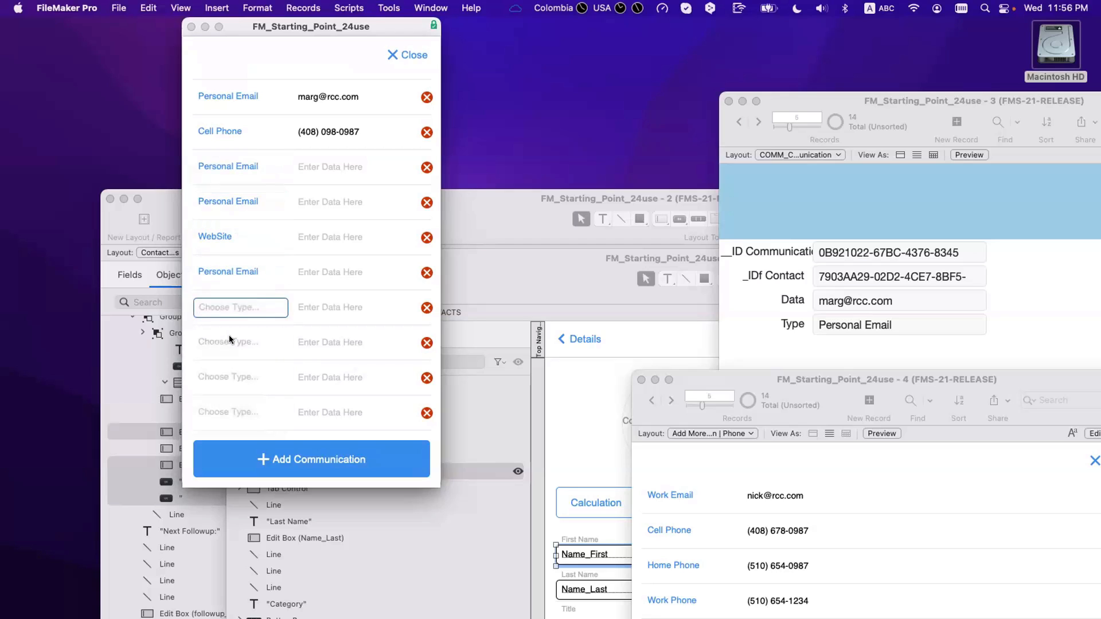
pyautogui.click(229, 341)
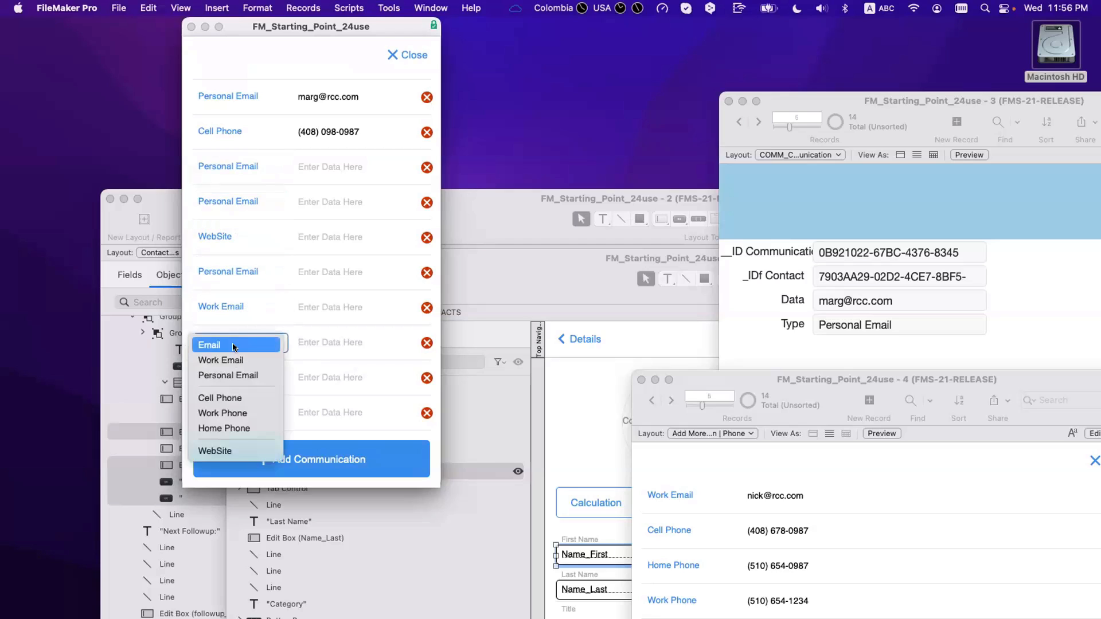
pyautogui.click(229, 373)
pyautogui.click(228, 373)
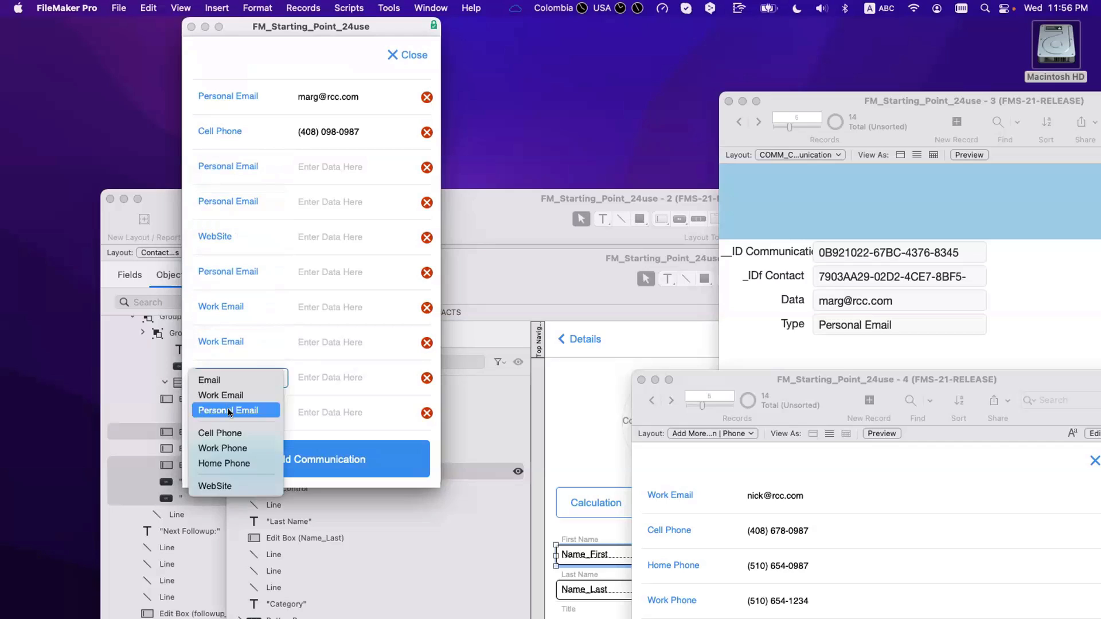
pyautogui.click(232, 414)
pyautogui.click(236, 408)
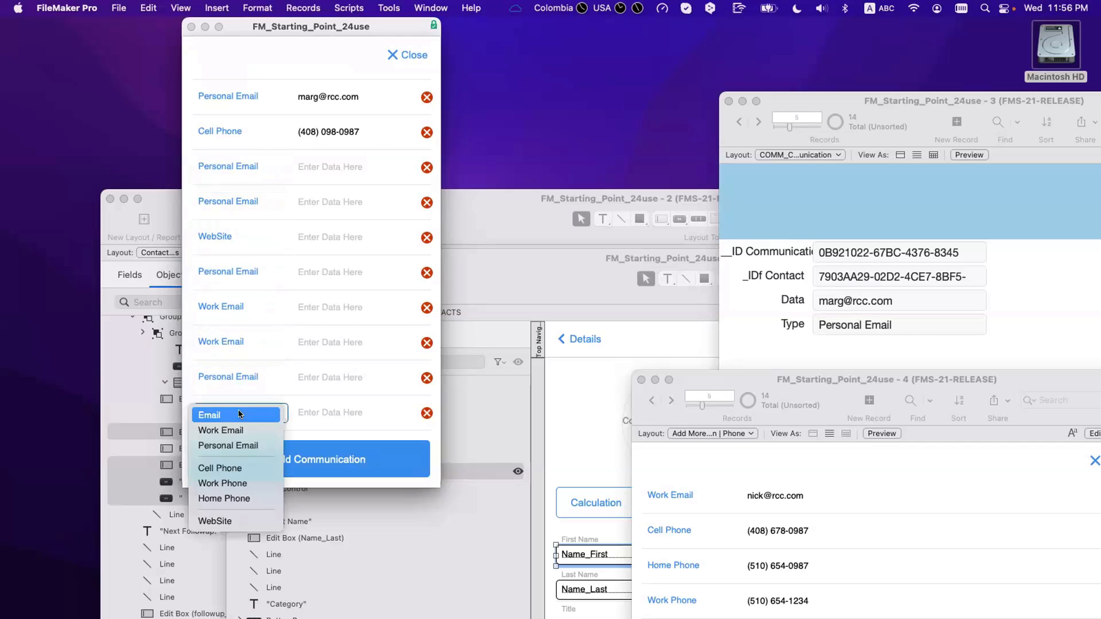
pyautogui.click(250, 462)
pyautogui.scroll(5, 316, 395)
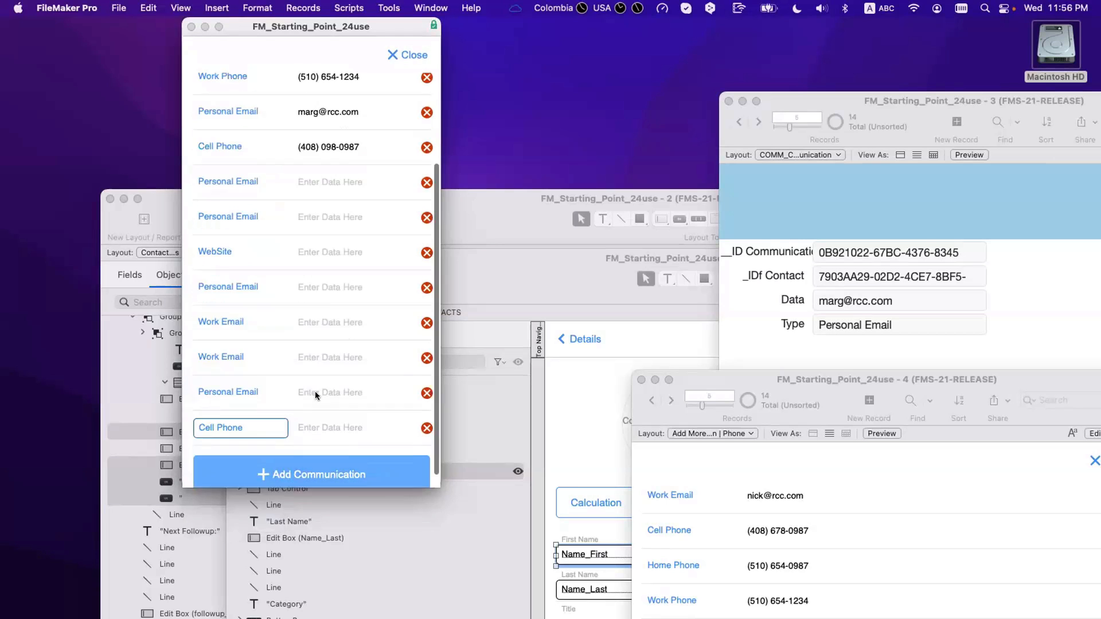
# Step: Close the communications list, reopen it, and close it again to return to the contact card
pyautogui.click(406, 54)
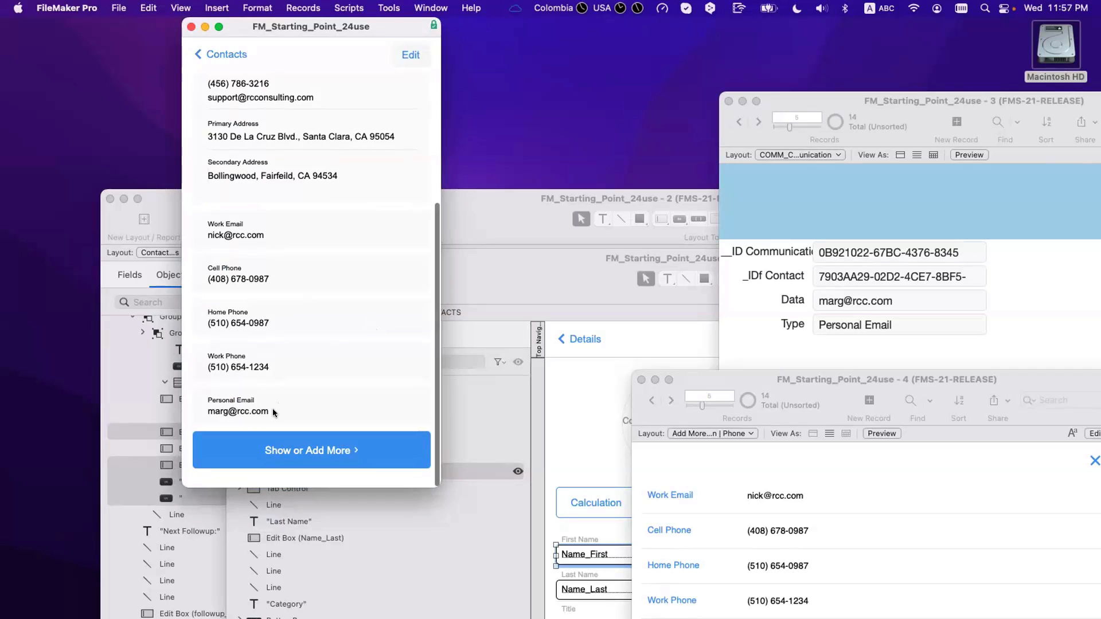
pyautogui.click(289, 448)
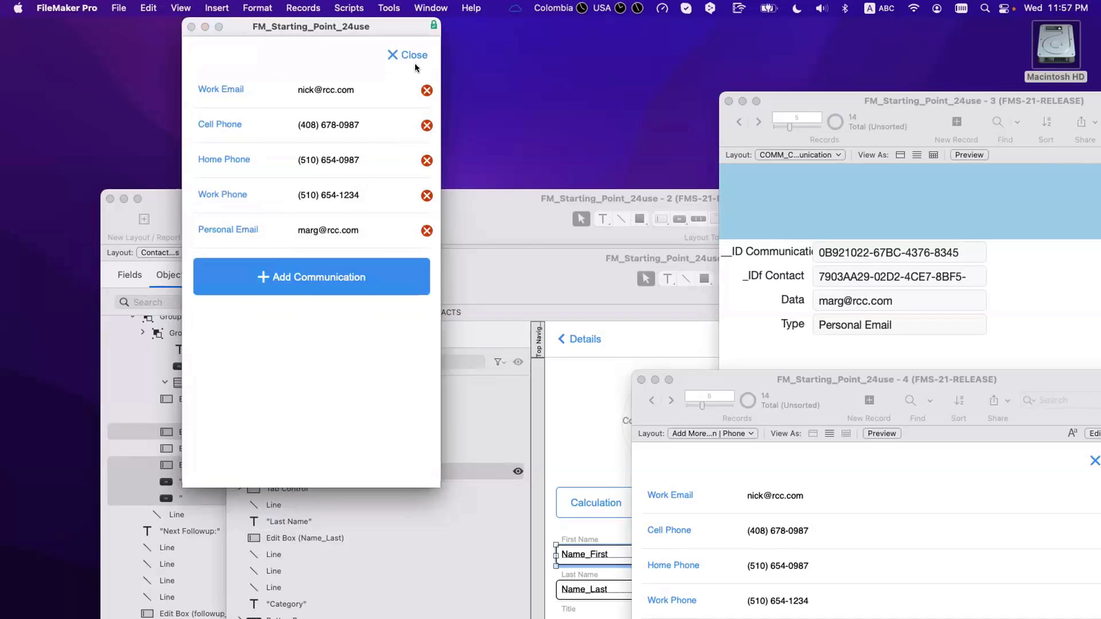
pyautogui.click(411, 55)
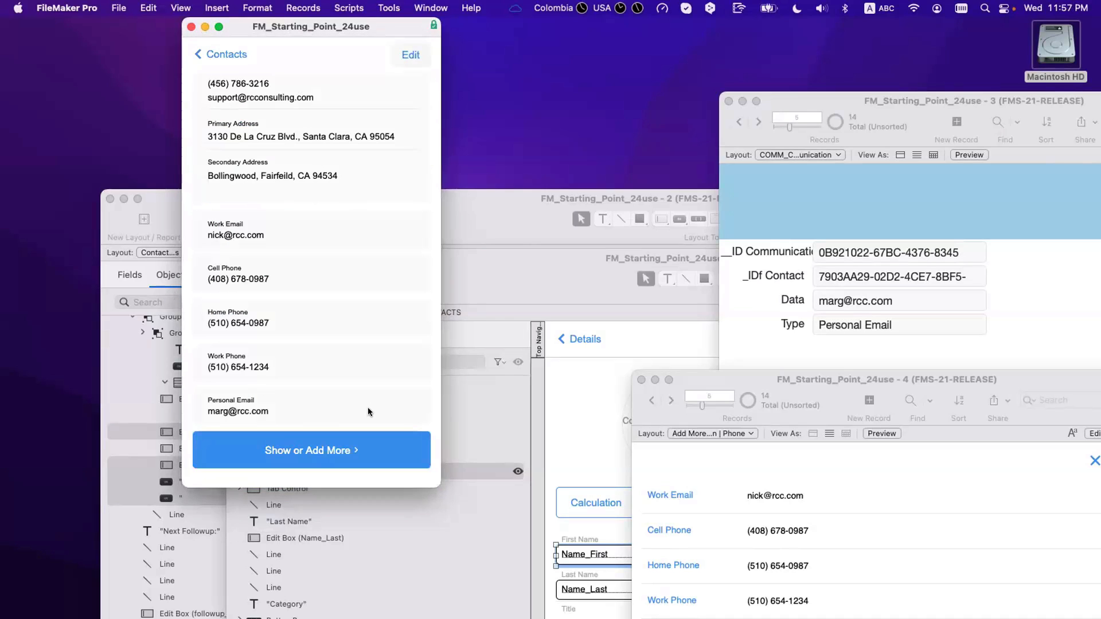
pyautogui.click(784, 215)
# Step: Go to communication record 14 and find all records sharing its empty _IDf Contact
pyautogui.moveTo(860, 97); pyautogui.dragTo(588, 76)
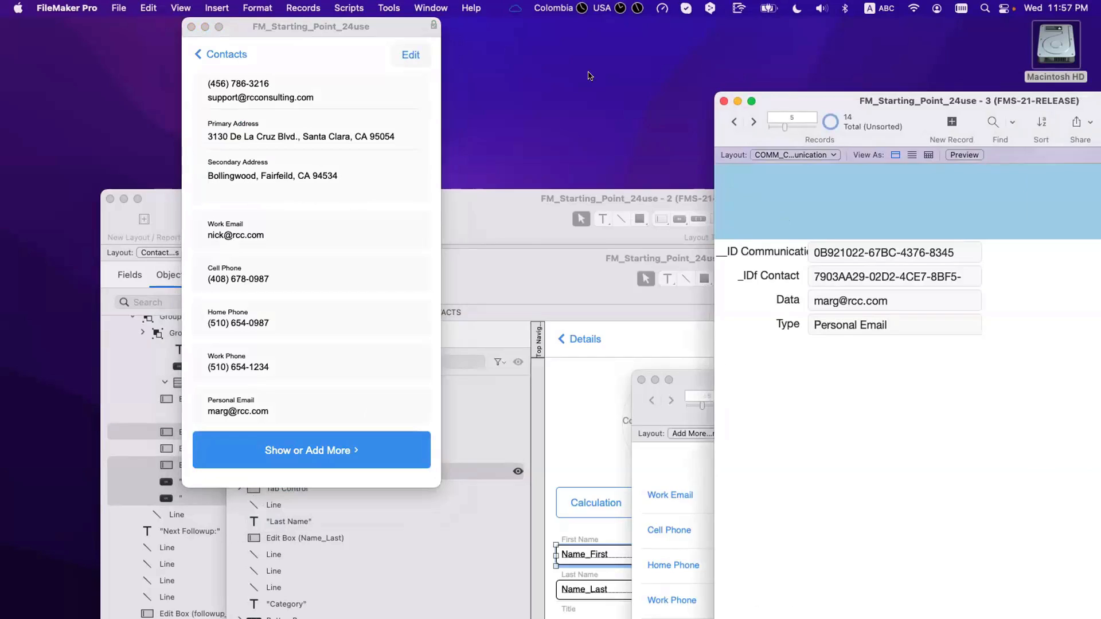
pyautogui.moveTo(519, 102); pyautogui.dragTo(546, 103)
pyautogui.click(609, 254)
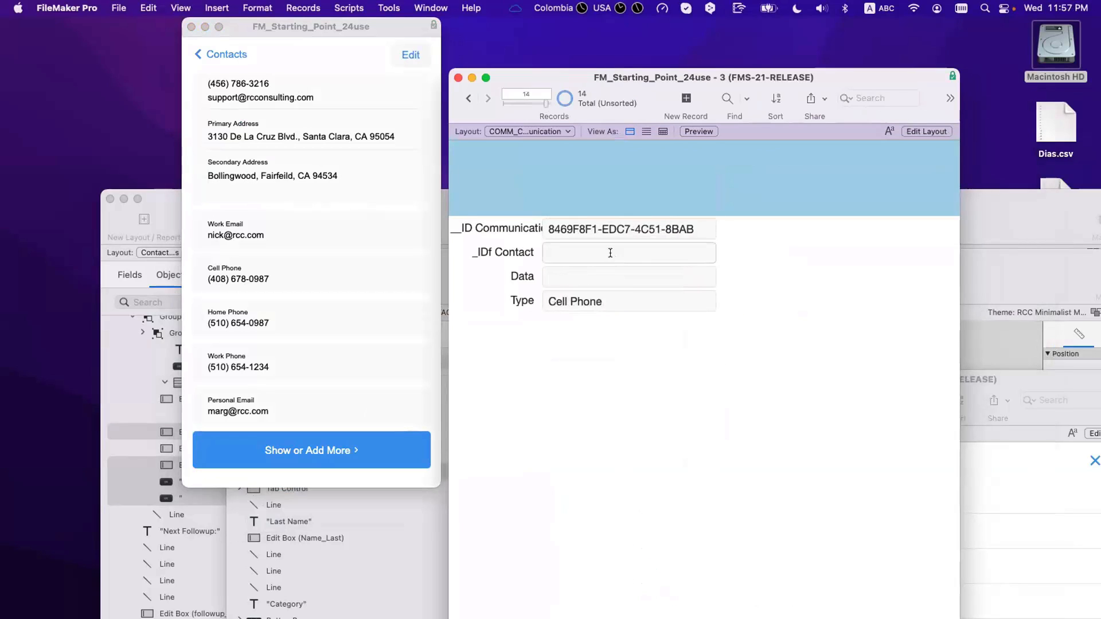
pyautogui.click(610, 253)
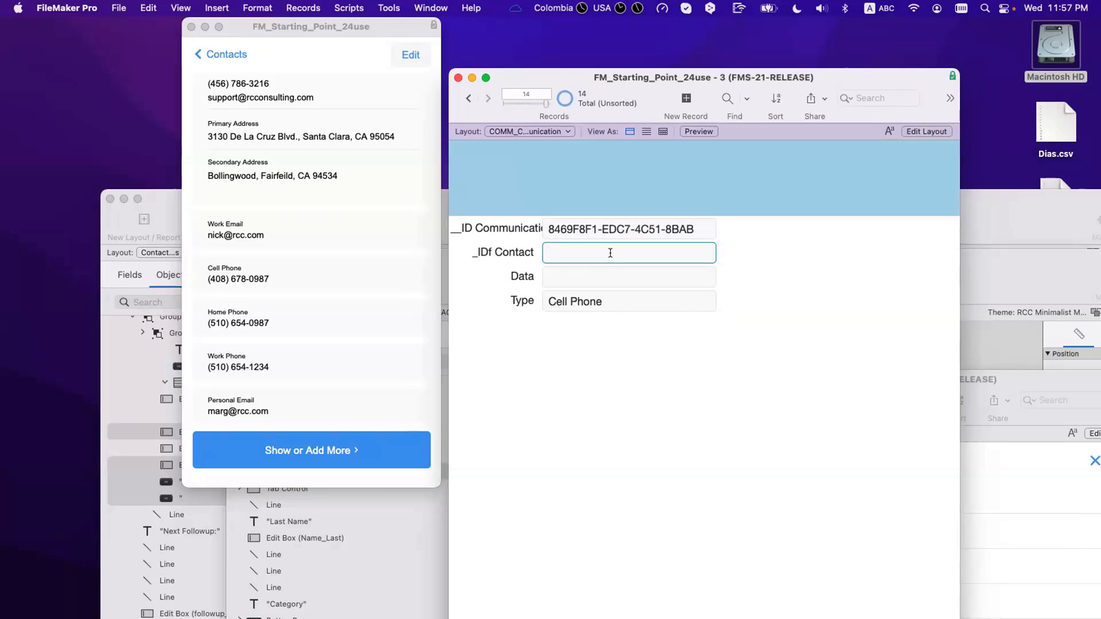
pyautogui.rightClick(611, 251)
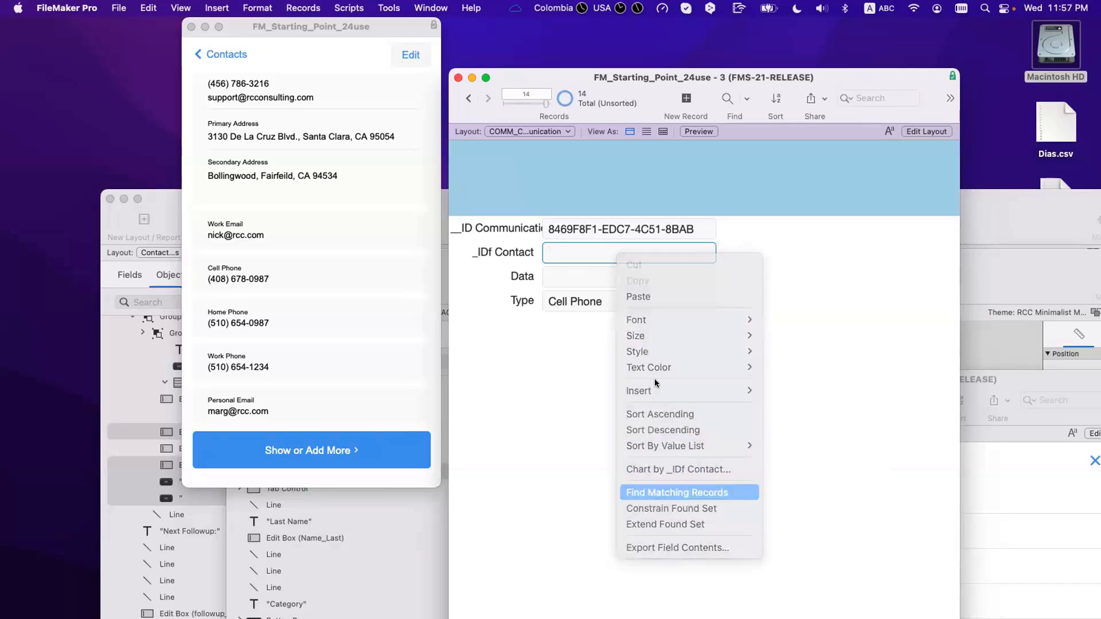
pyautogui.press('Return')
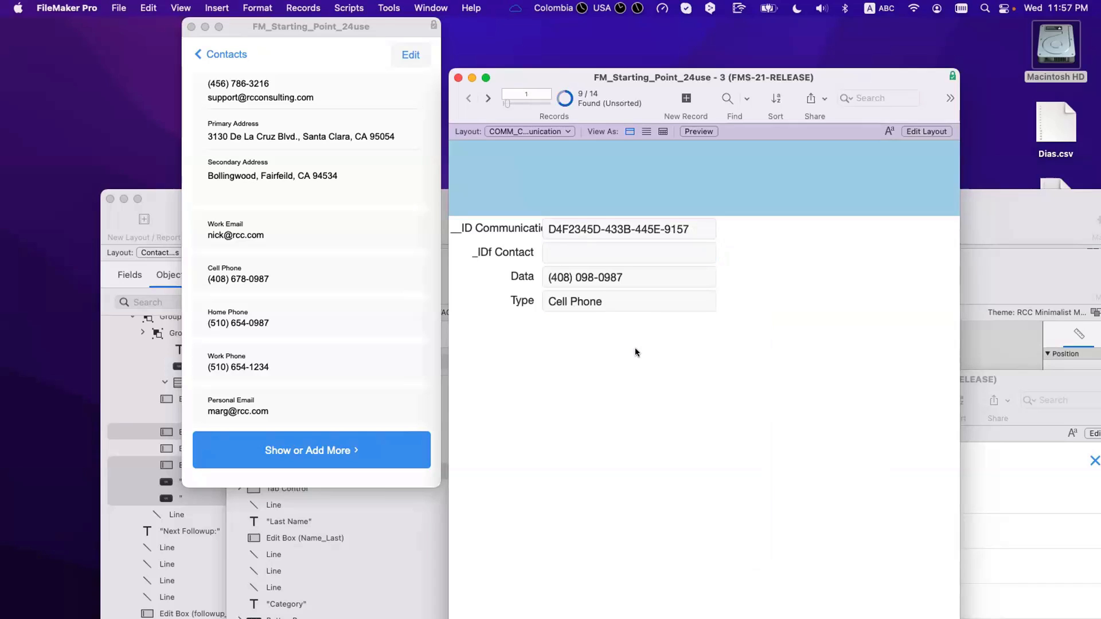
# Step: Delete all 9 found communication records
pyautogui.click(361, 7)
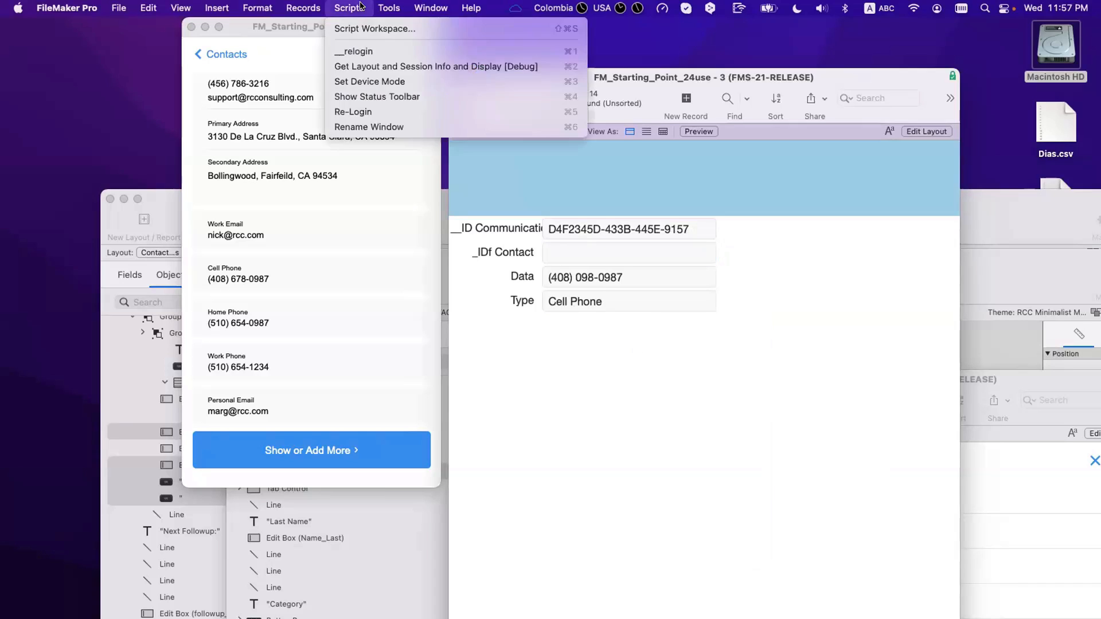
pyautogui.moveTo(315, 8)
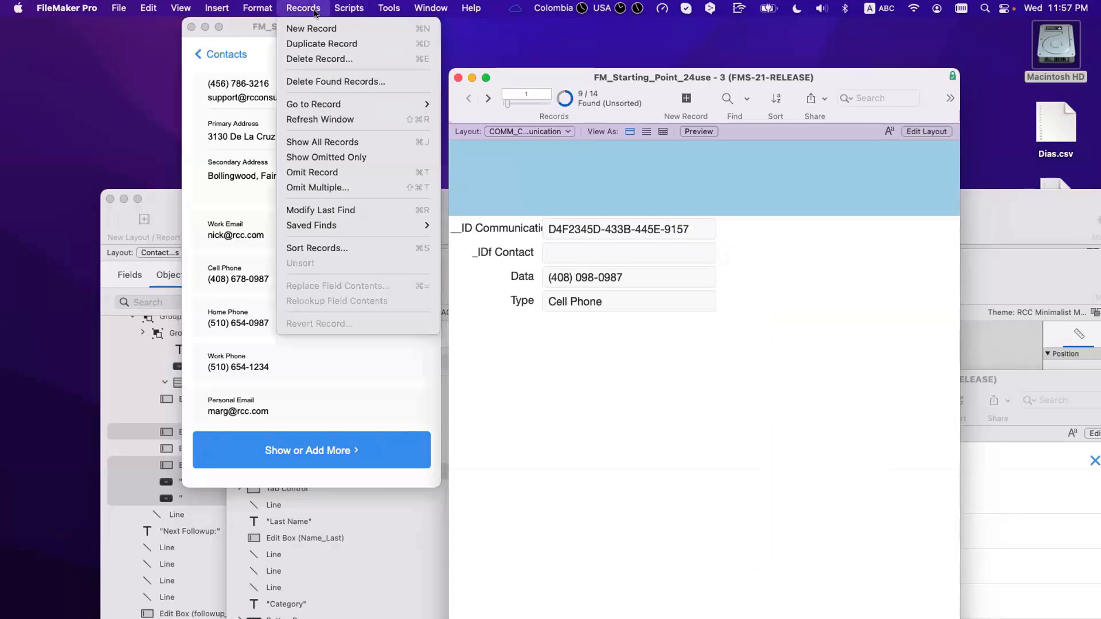
pyautogui.click(326, 81)
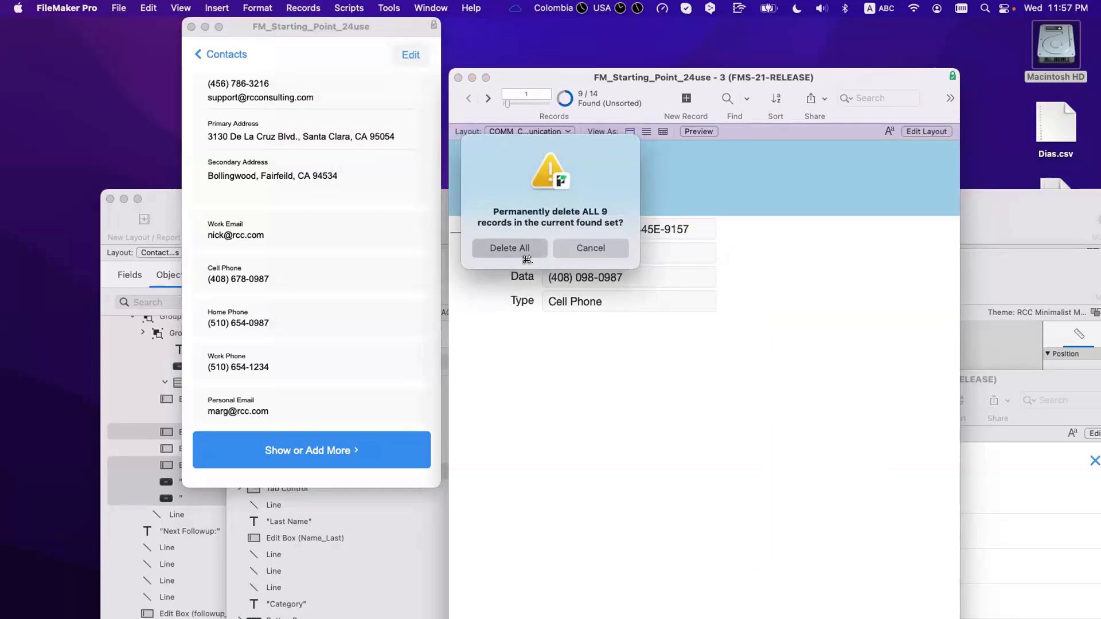
pyautogui.click(510, 248)
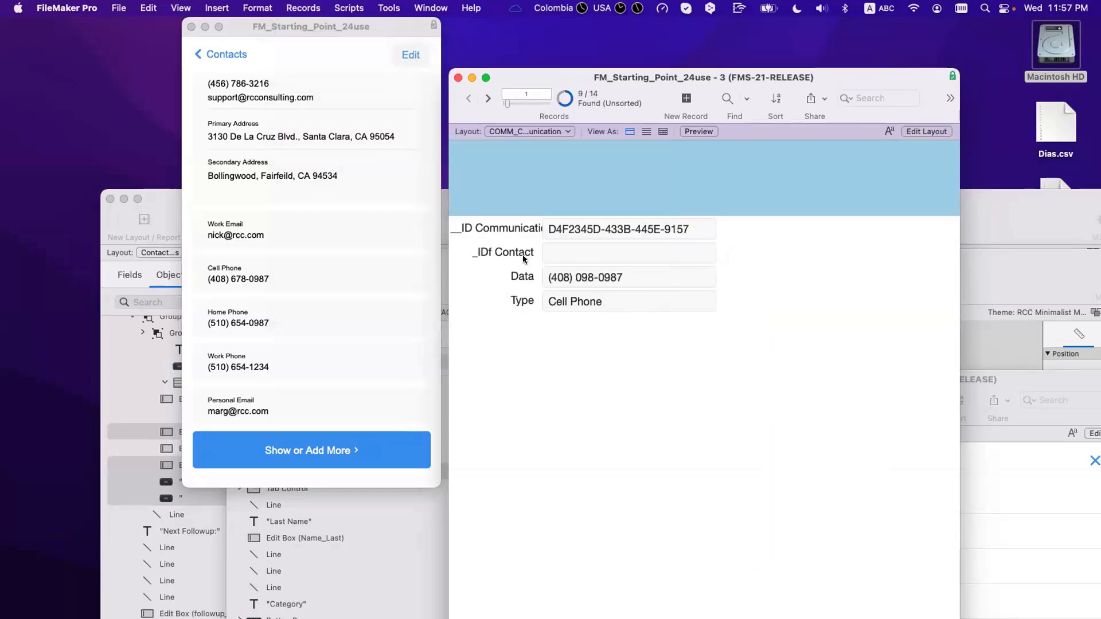
# Step: Open the contact's details for editing and bring up the Script Workspace
pyautogui.click(411, 55)
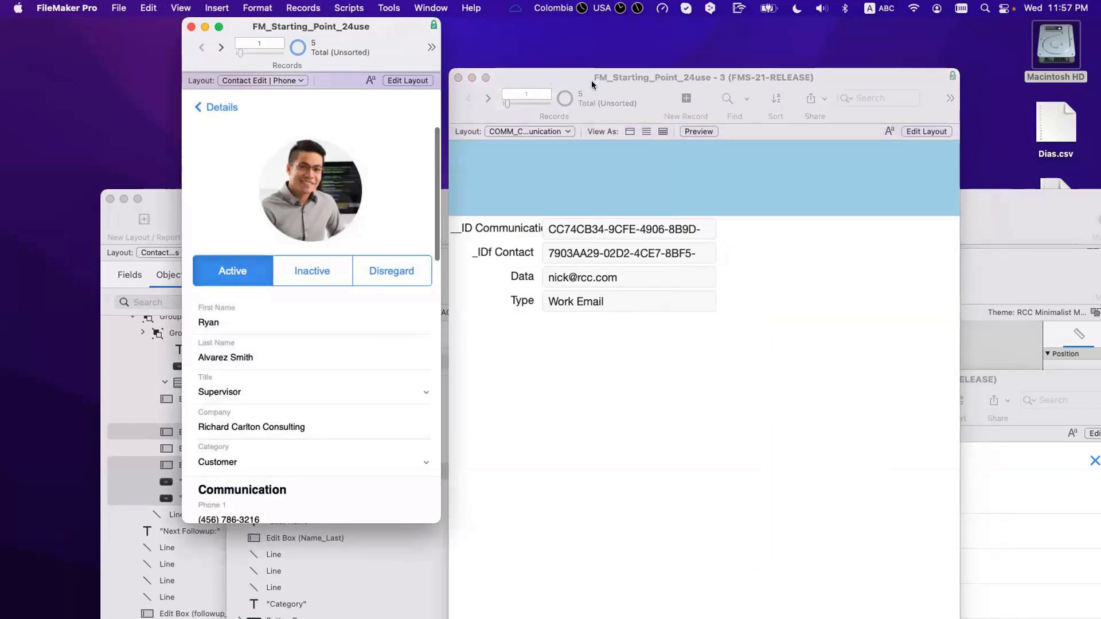
pyautogui.moveTo(590, 81); pyautogui.dragTo(726, 90)
pyautogui.click(387, 155)
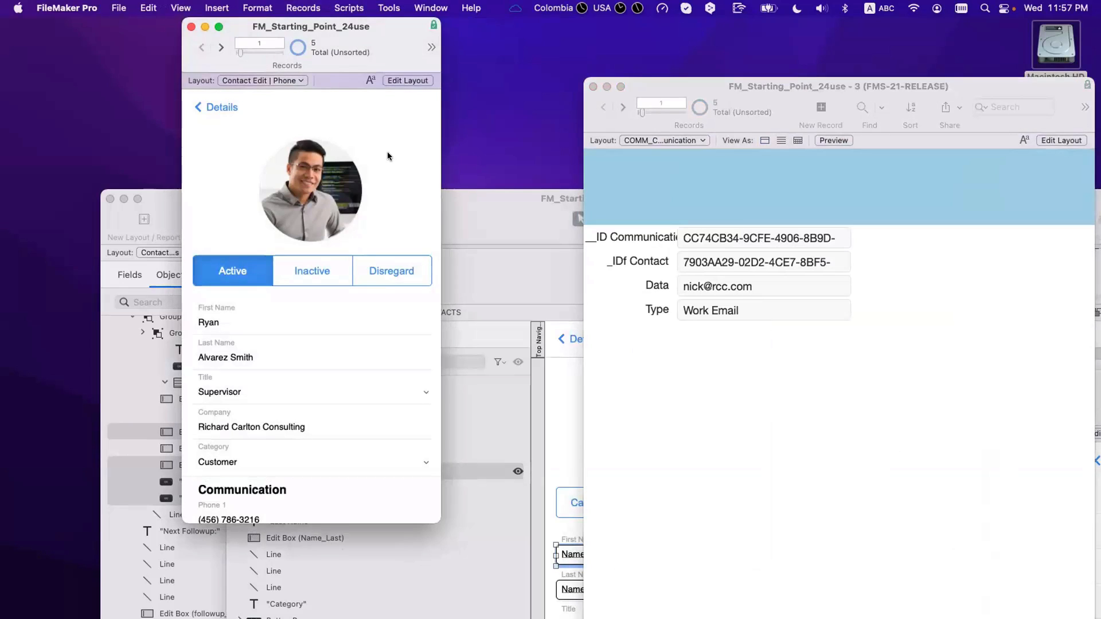
pyautogui.press('shift+super+s')
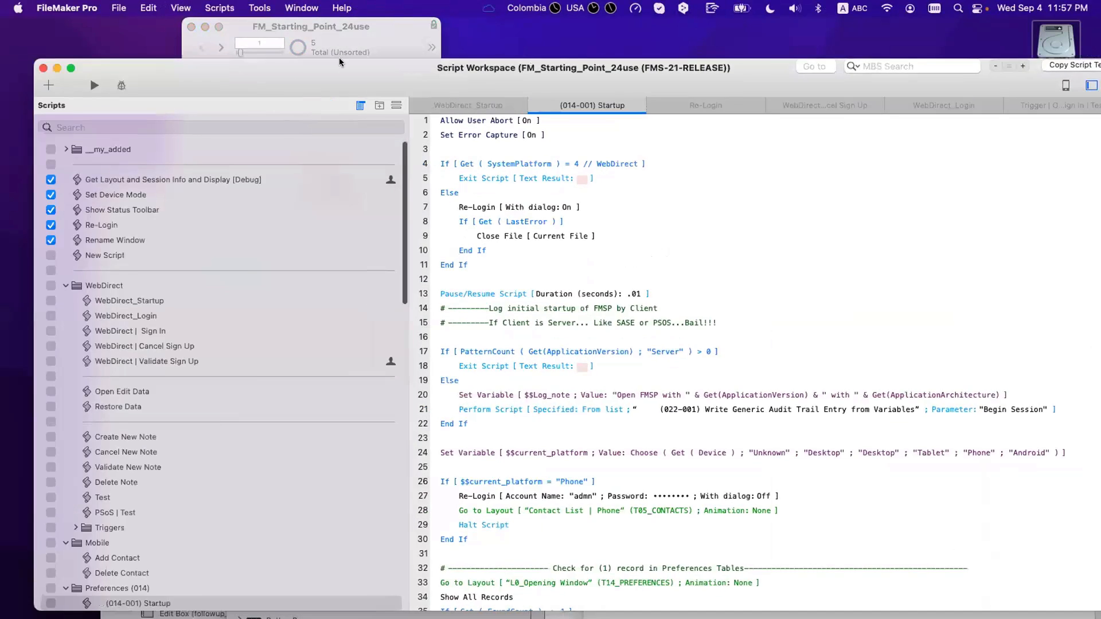
# Step: Review the (014-002) Close and Delete Contact scripts, then create a new script below Delete Contact
pyautogui.scroll(-4, 326, 213)
pyautogui.scroll(10, 324, 236)
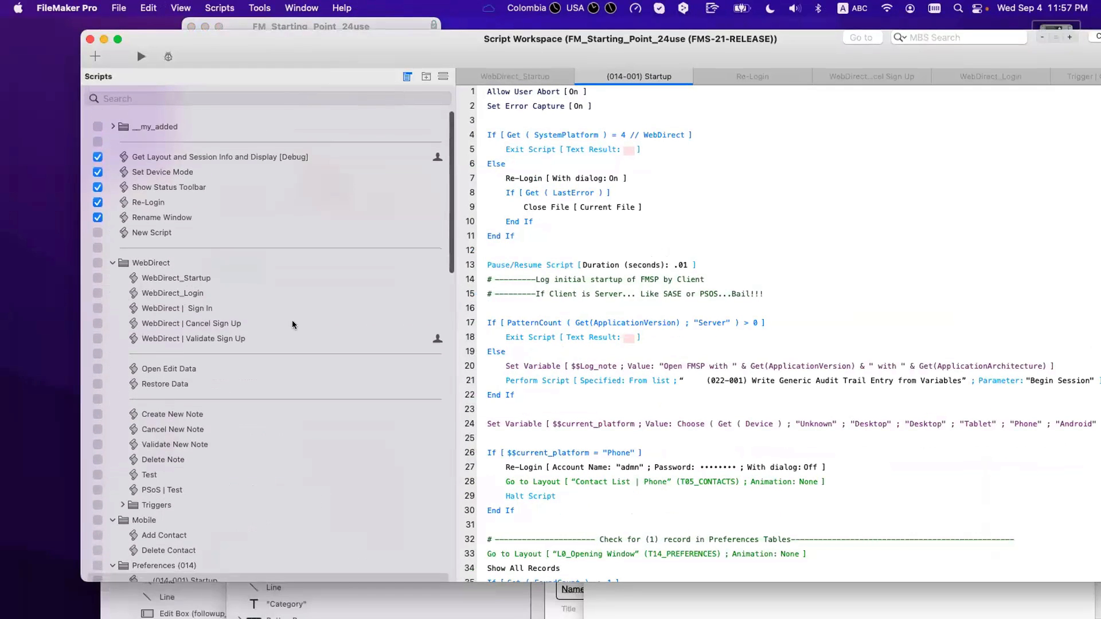
pyautogui.scroll(-4, 292, 355)
pyautogui.scroll(-1, 293, 371)
pyautogui.click(207, 464)
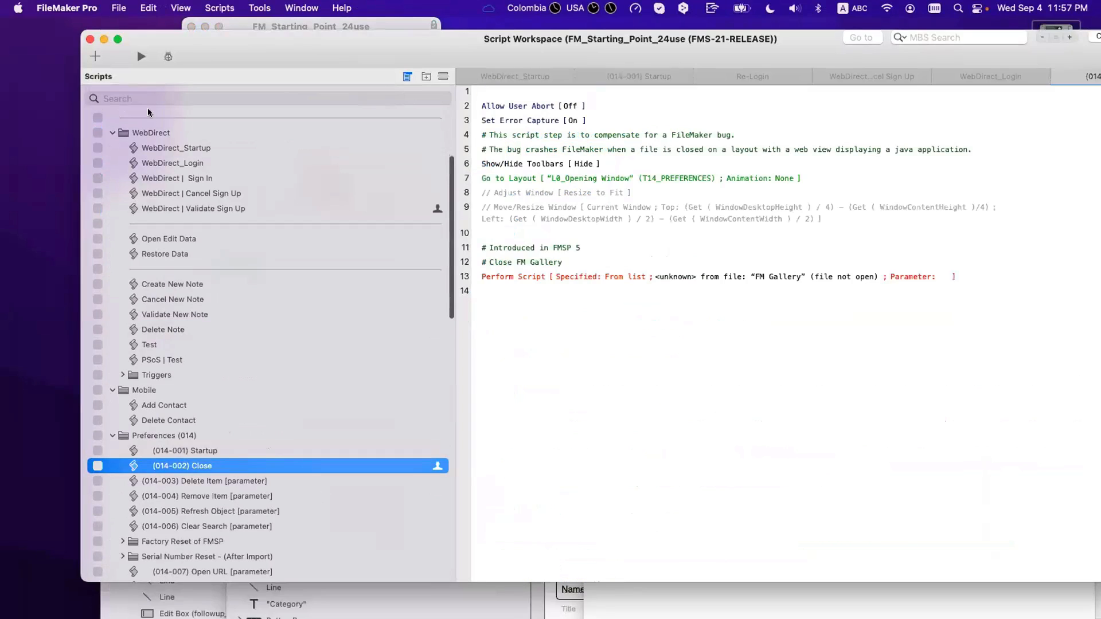
pyautogui.click(180, 418)
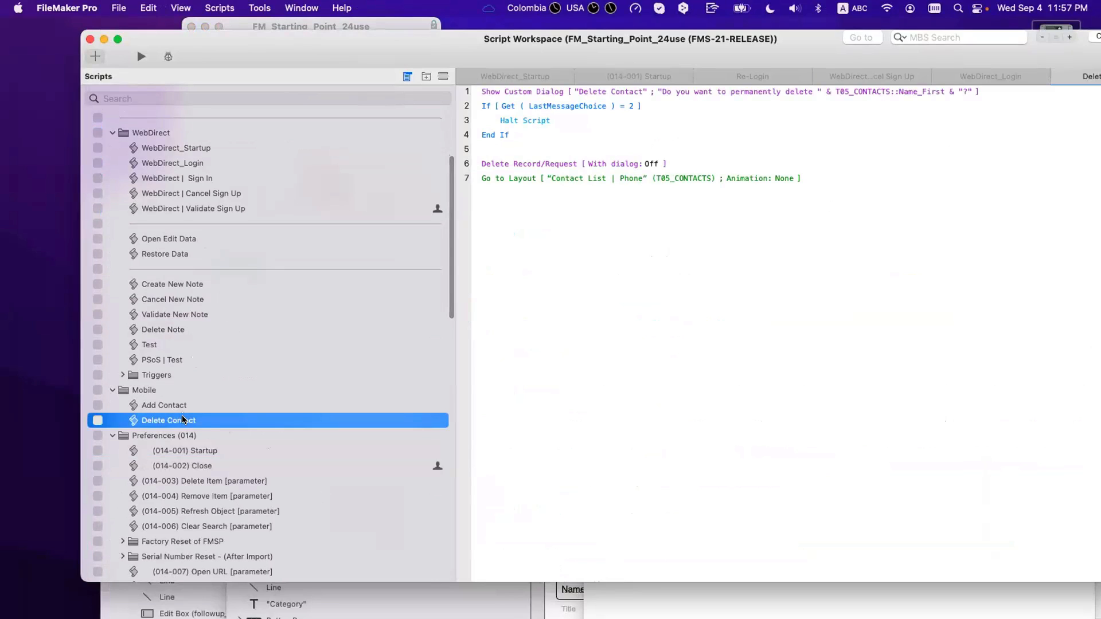
pyautogui.press('super+n')
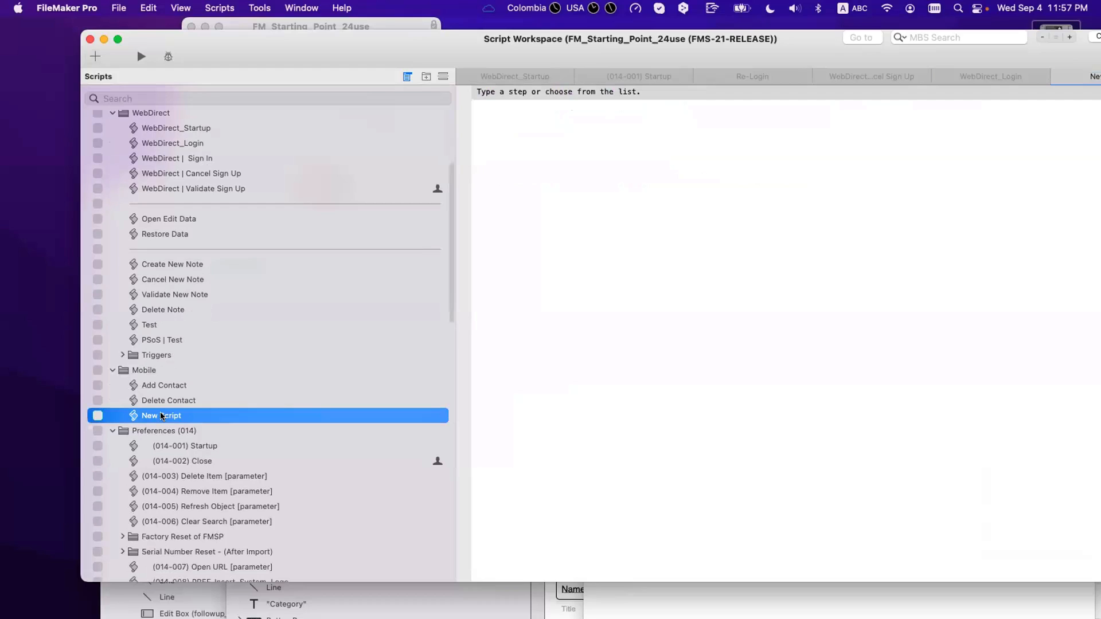
# Step: Rename the new script to 'Trigger | OnRecordLoad | Contacts'
pyautogui.doubleClick(163, 416)
pyautogui.write('Trigger | O')
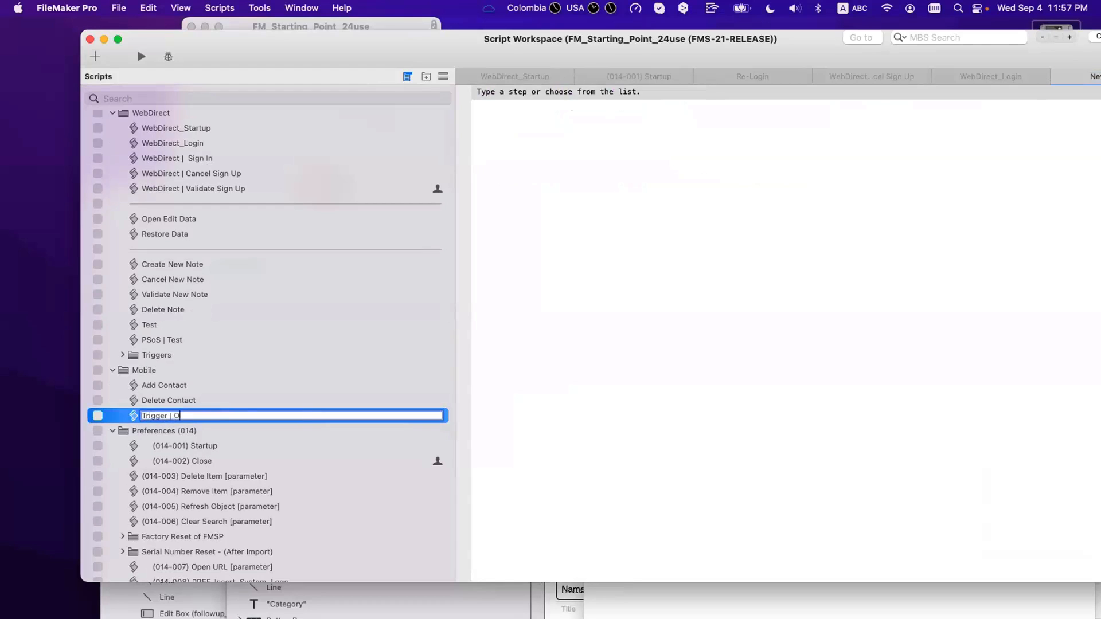
pyautogui.write('nERecor')
pyautogui.press('BackSpace')
pyautogui.press('BackSpace')
pyautogui.press('BackSpace')
pyautogui.press('BackSpace')
pyautogui.write('cordLoad | Contacys')
# Step: Add a Set Variable step named $$current_contact_ID to the script
pyautogui.click(501, 92)
pyautogui.write('set variable')
pyautogui.press('Return')
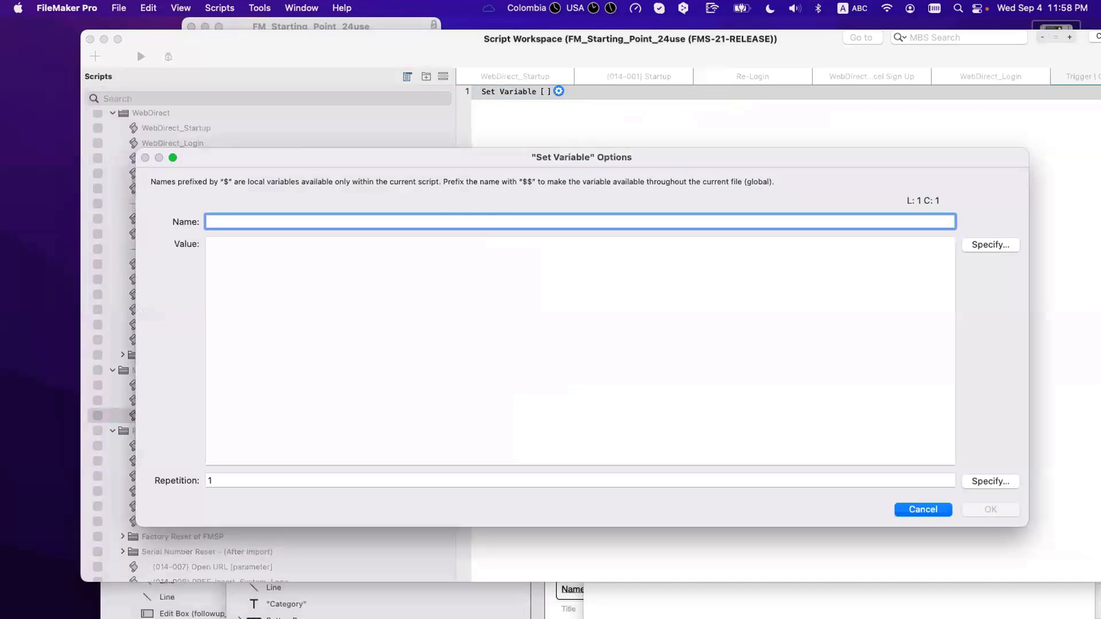
pyautogui.write('$$cur')
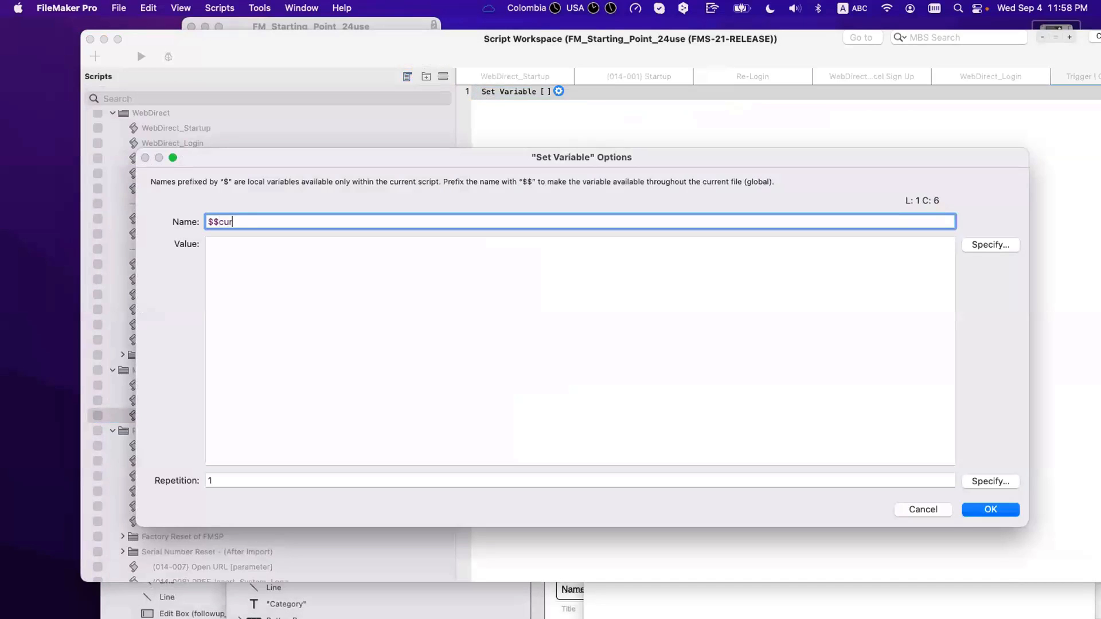
pyautogui.write('rent_contavc')
pyautogui.press('BackSpace')
pyautogui.write('ct_IS')
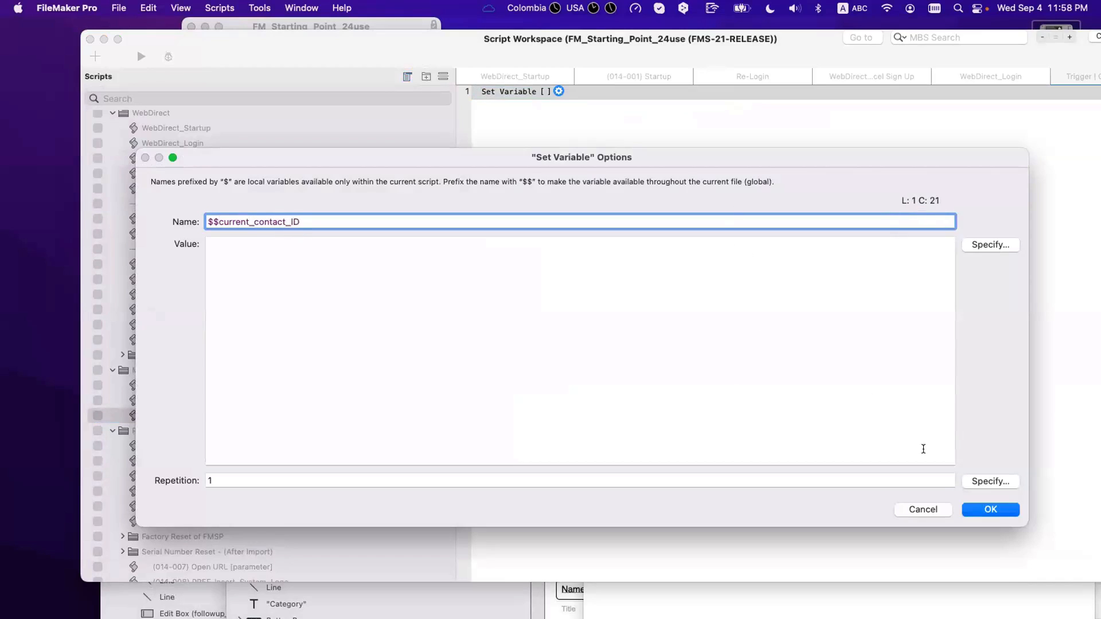
pyautogui.click(976, 508)
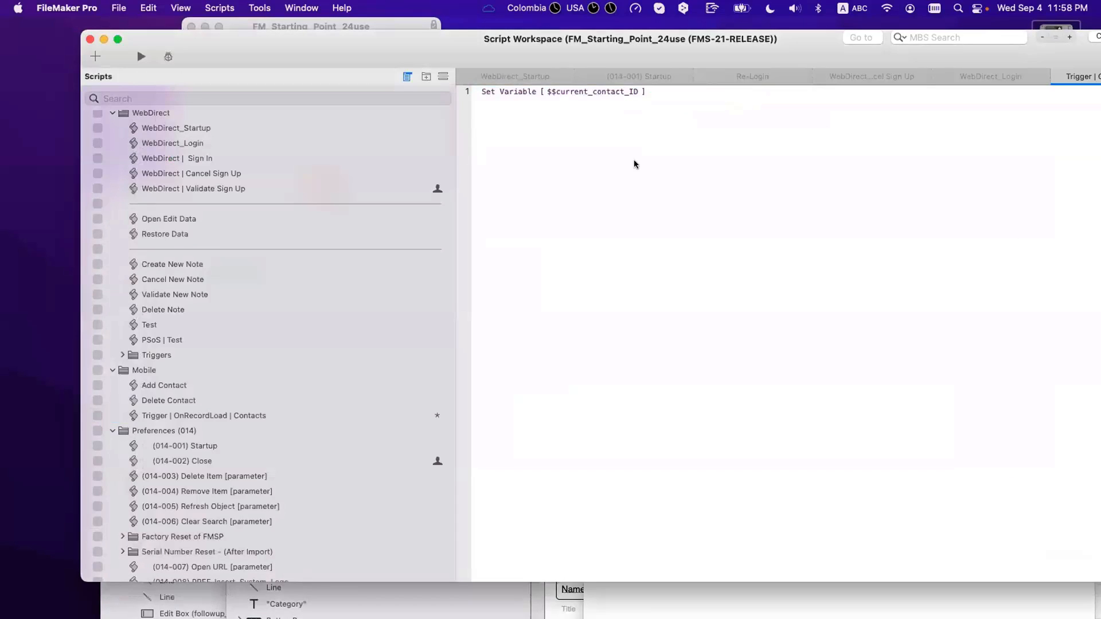
# Step: Set the variable's value to T05_CONTACTS::ID_Contact
pyautogui.click(653, 91)
pyautogui.click(968, 248)
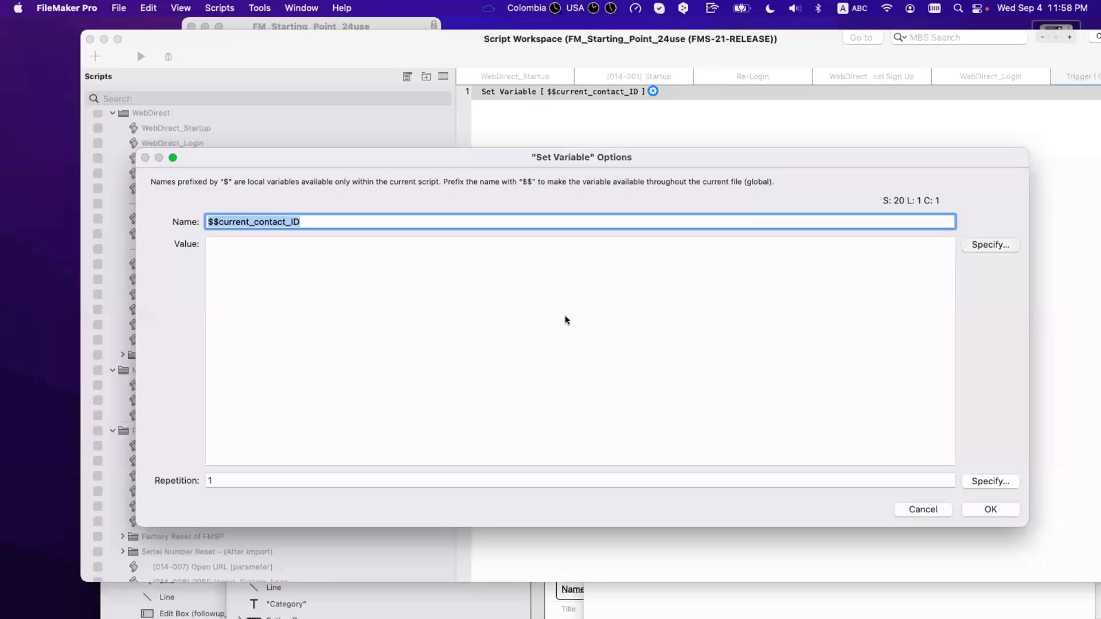
pyautogui.write('ID_c')
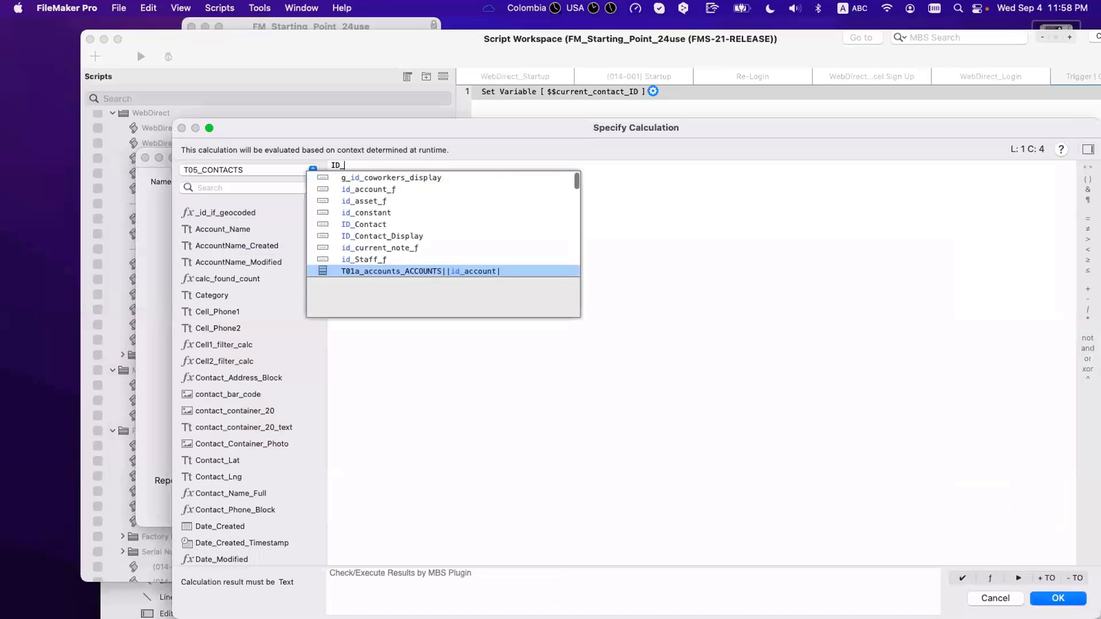
pyautogui.press('Up')
pyautogui.press('Up')
pyautogui.press('Up')
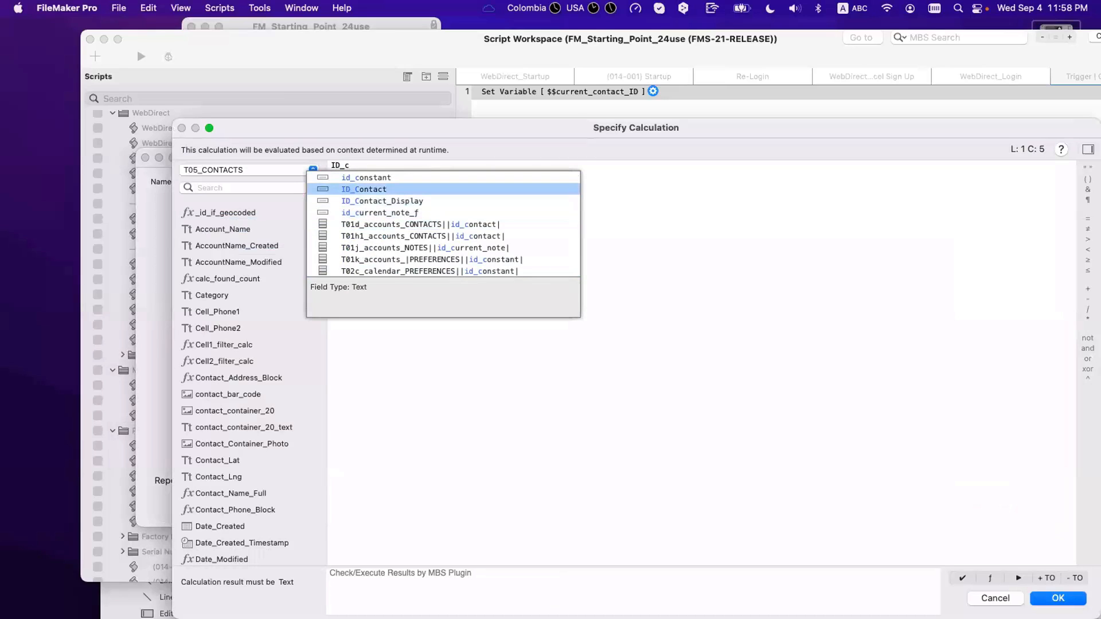
pyautogui.press('Return')
pyautogui.press('Return')
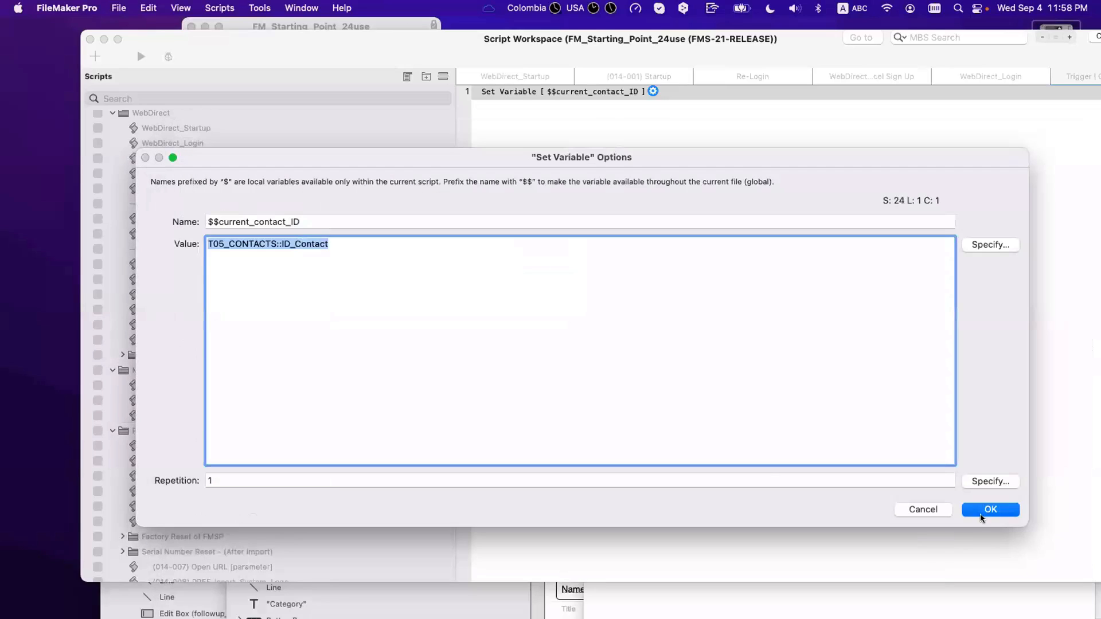
pyautogui.click(985, 509)
# Step: Save the script, recheck the Set Variable options, and move the workspace aside
pyautogui.press('super+s')
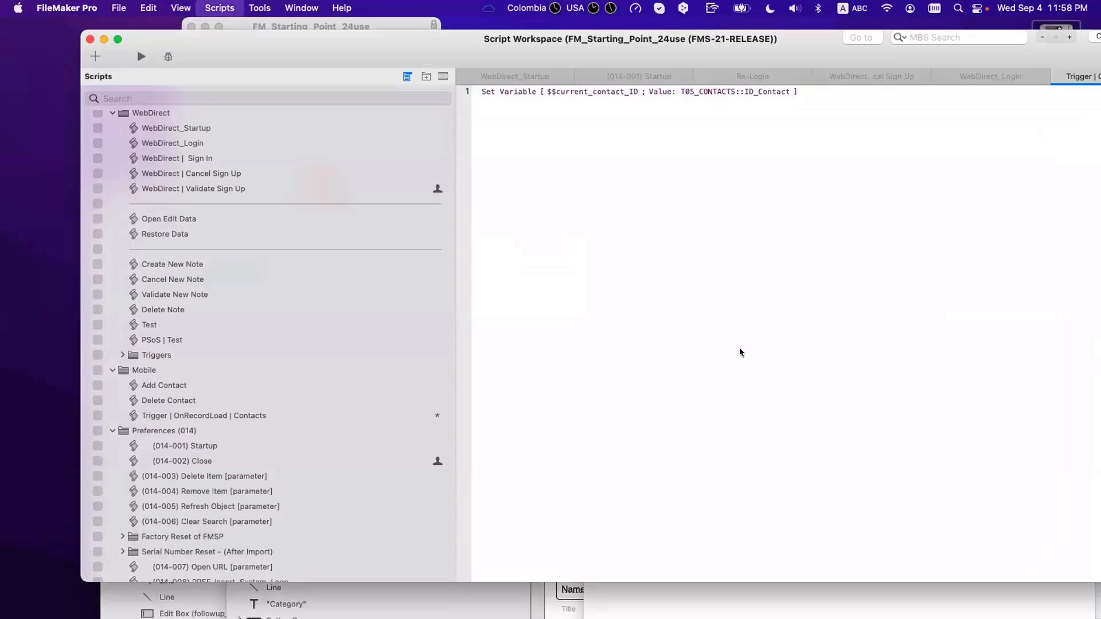
pyautogui.click(554, 93)
pyautogui.doubleClick(555, 93)
pyautogui.press('Escape')
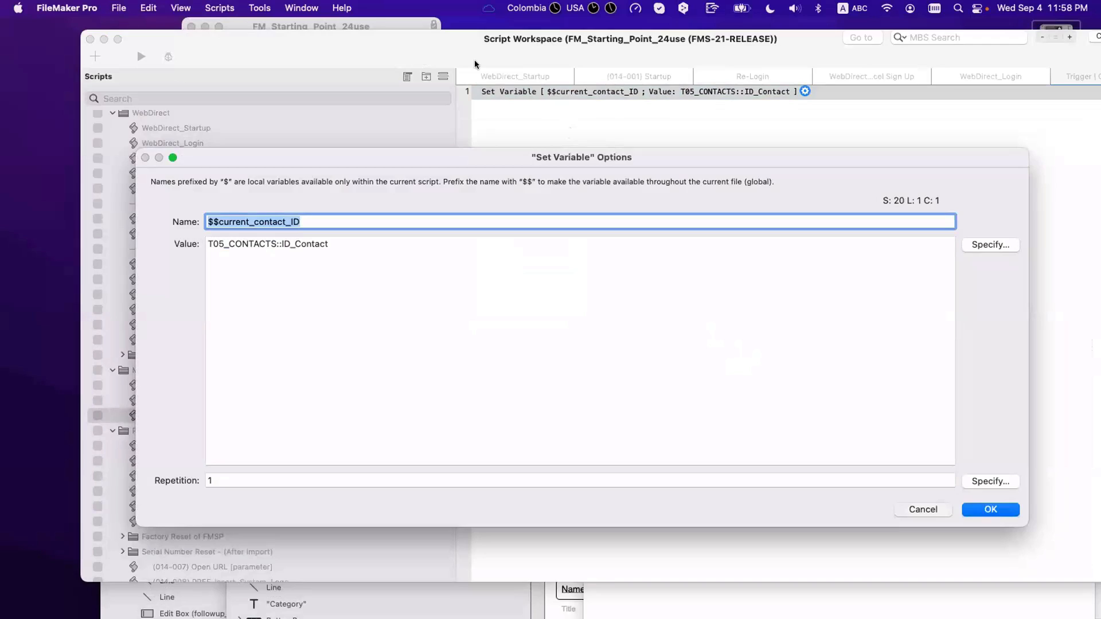
pyautogui.moveTo(171, 41); pyautogui.dragTo(515, 273)
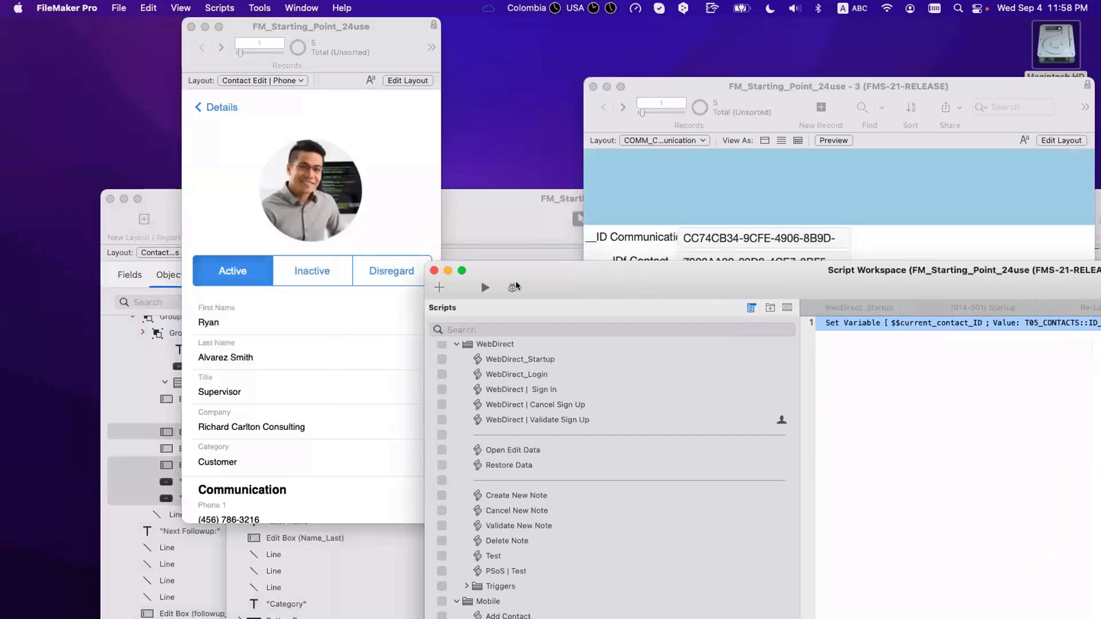
# Step: Close the script workspace and clear away the extra layout windows
pyautogui.click(434, 270)
pyautogui.press('super+l')
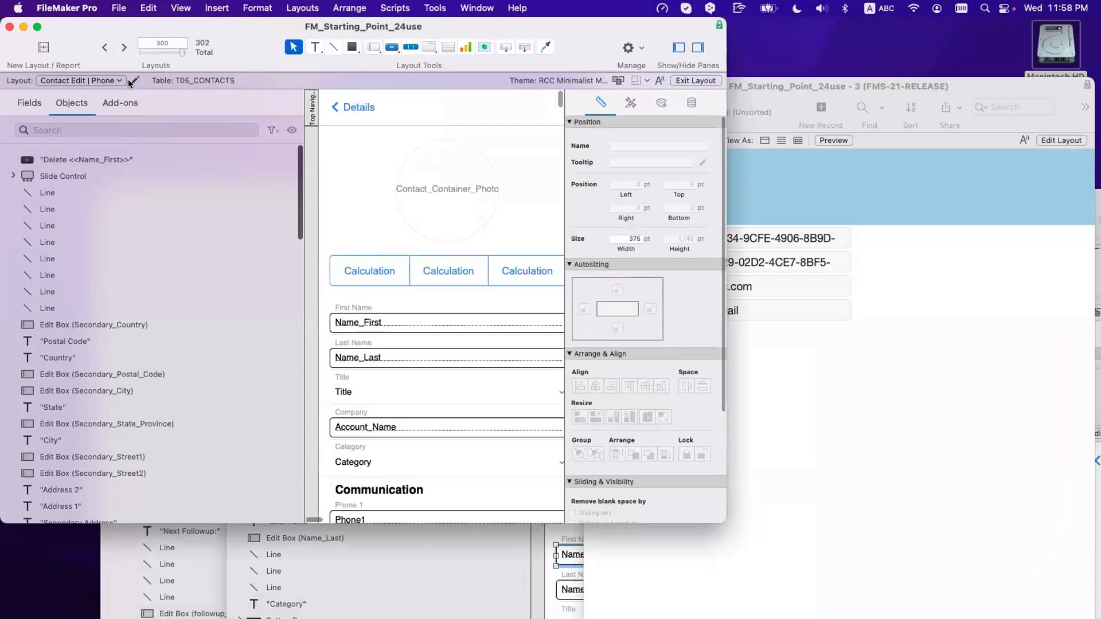
pyautogui.click(565, 266)
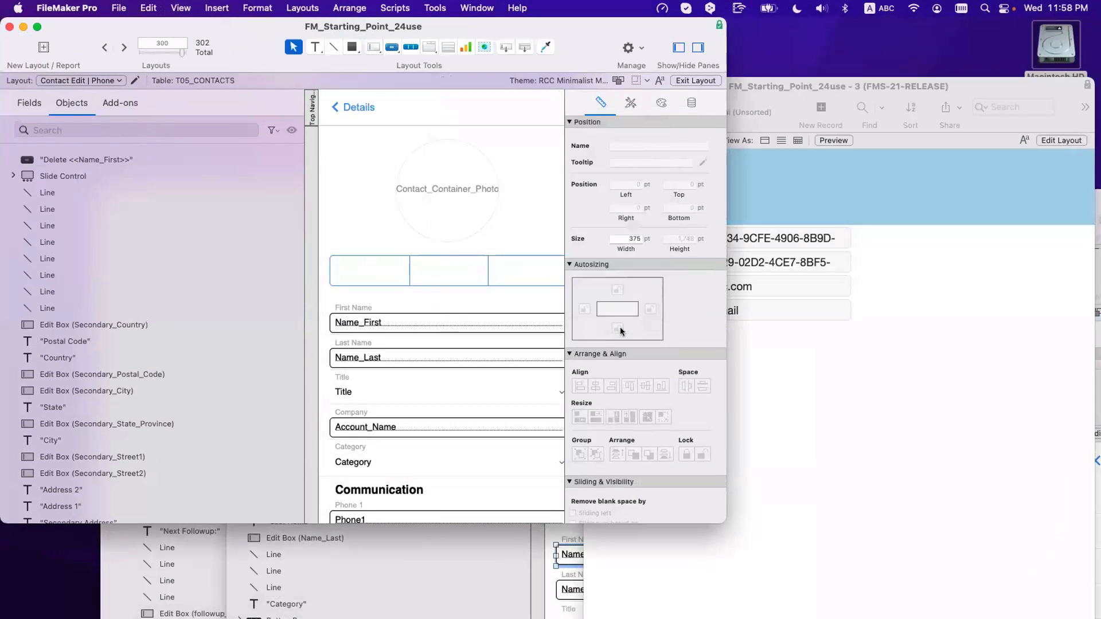
pyautogui.moveTo(805, 132); pyautogui.dragTo(1099, 315)
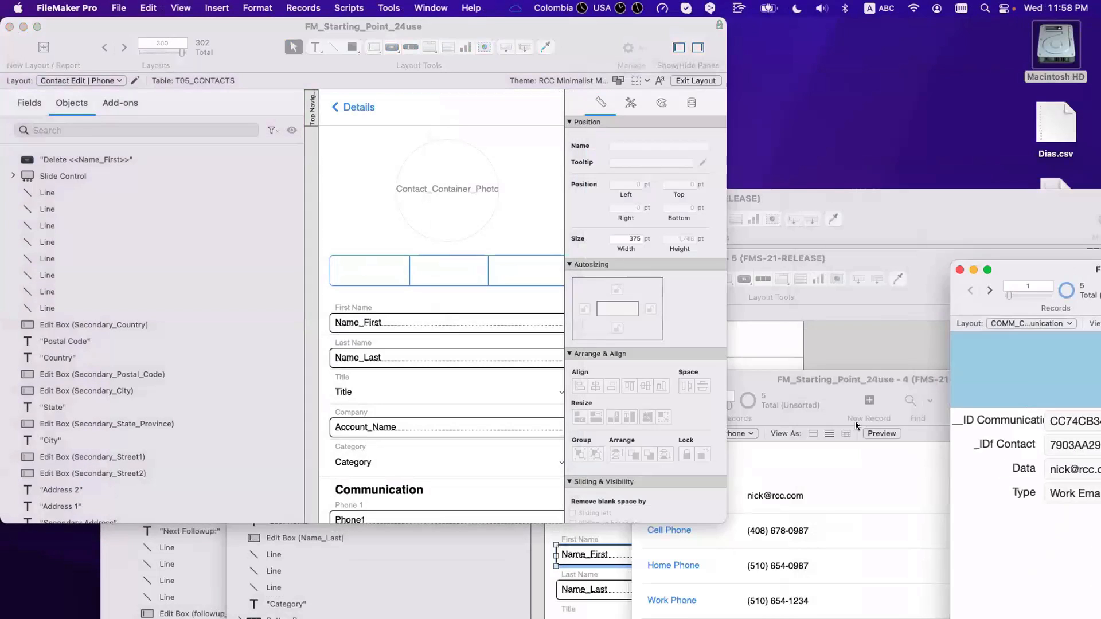
pyautogui.click(820, 360)
pyautogui.moveTo(455, 275); pyautogui.dragTo(490, 300)
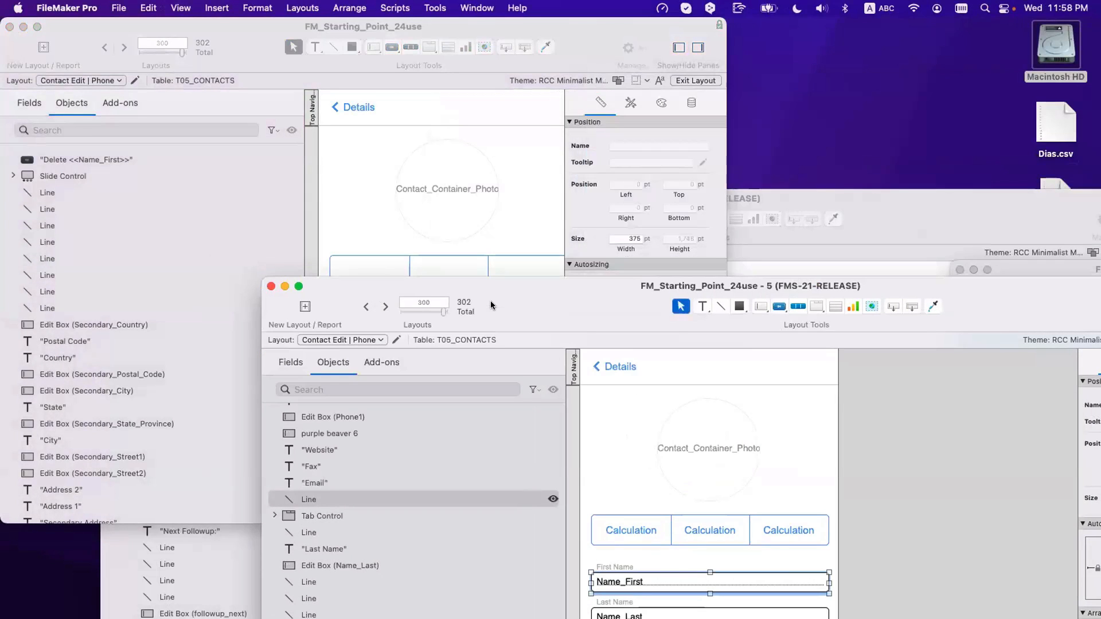
pyautogui.press('super+w')
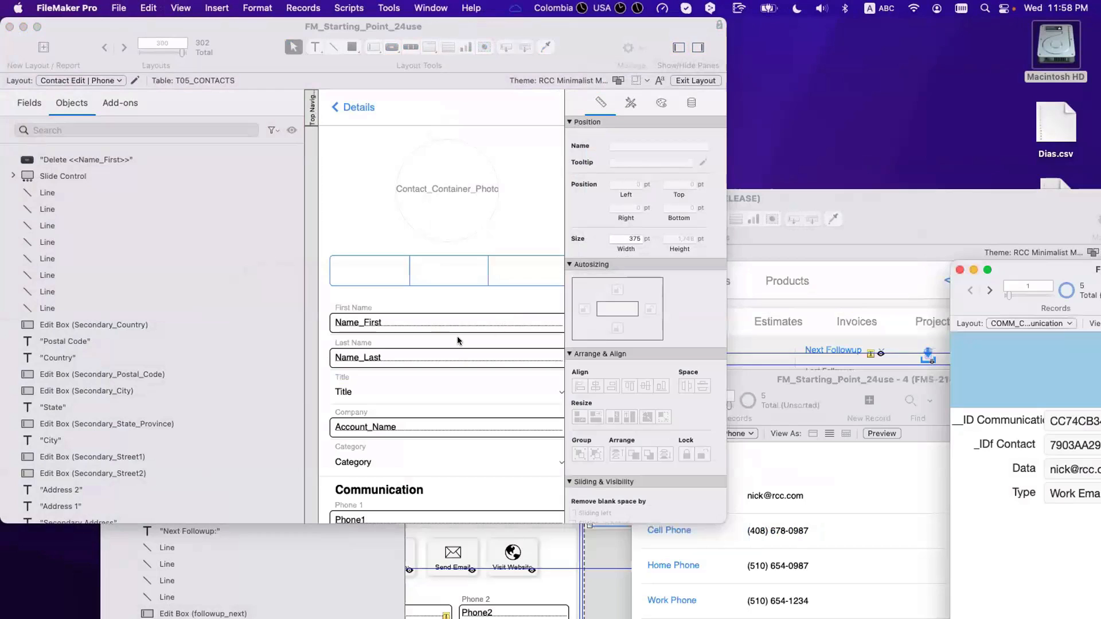
# Step: Navigate to the Contact Details | Phone Copy layout and open its Script Triggers settings
pyautogui.click(105, 47)
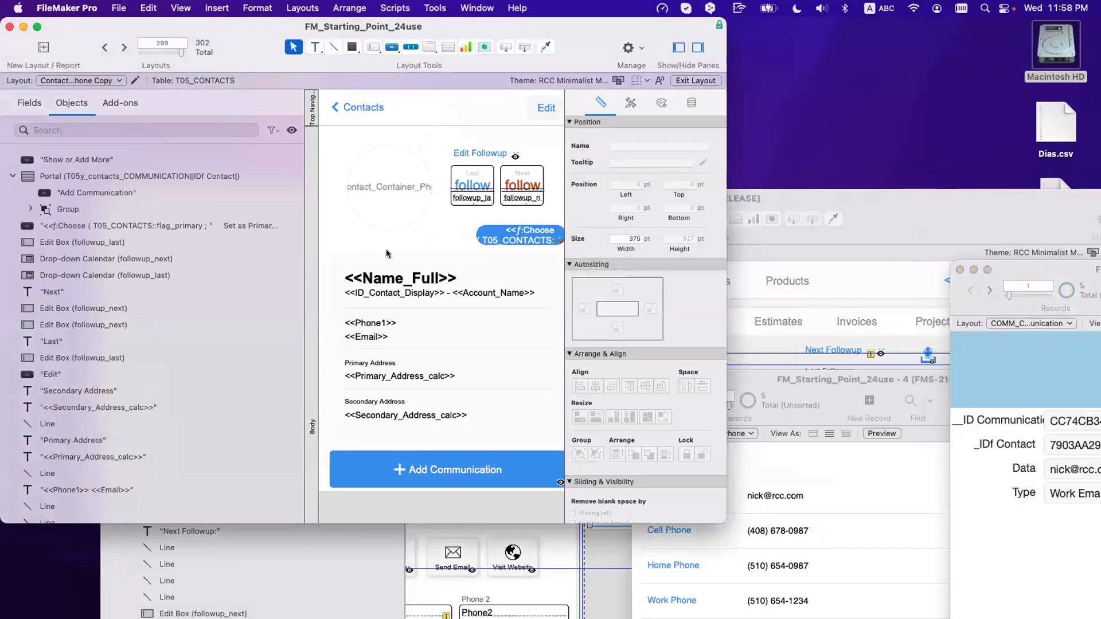
pyautogui.scroll(2, 367, 254)
pyautogui.click(124, 47)
pyautogui.click(105, 47)
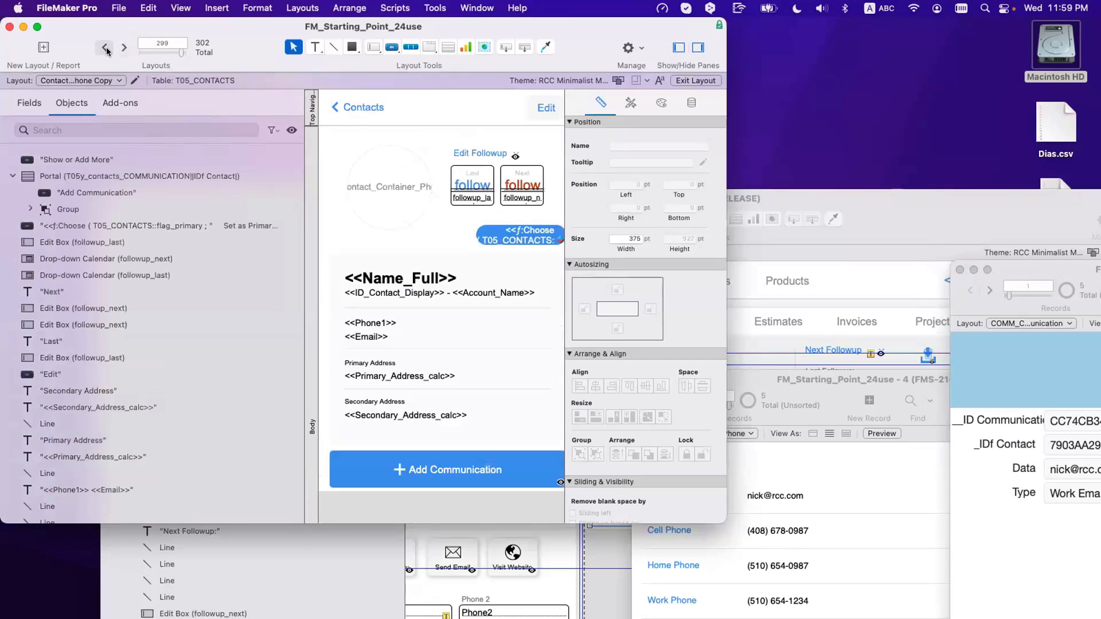
pyautogui.click(105, 48)
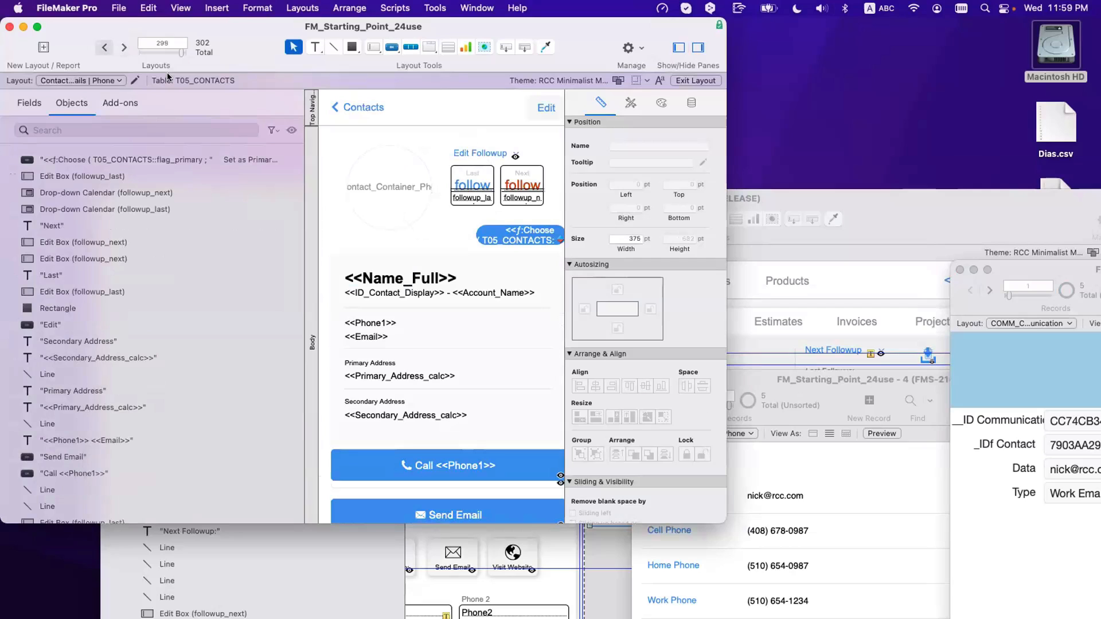
pyautogui.moveTo(731, 513); pyautogui.dragTo(924, 617)
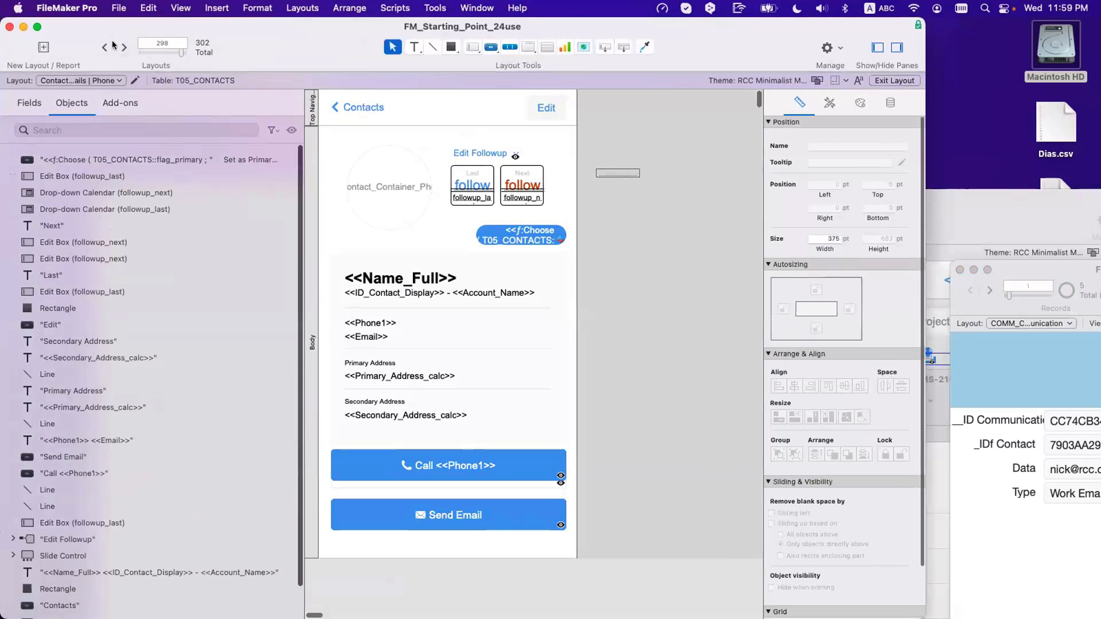
pyautogui.click(124, 48)
pyautogui.scroll(-5, 511, 313)
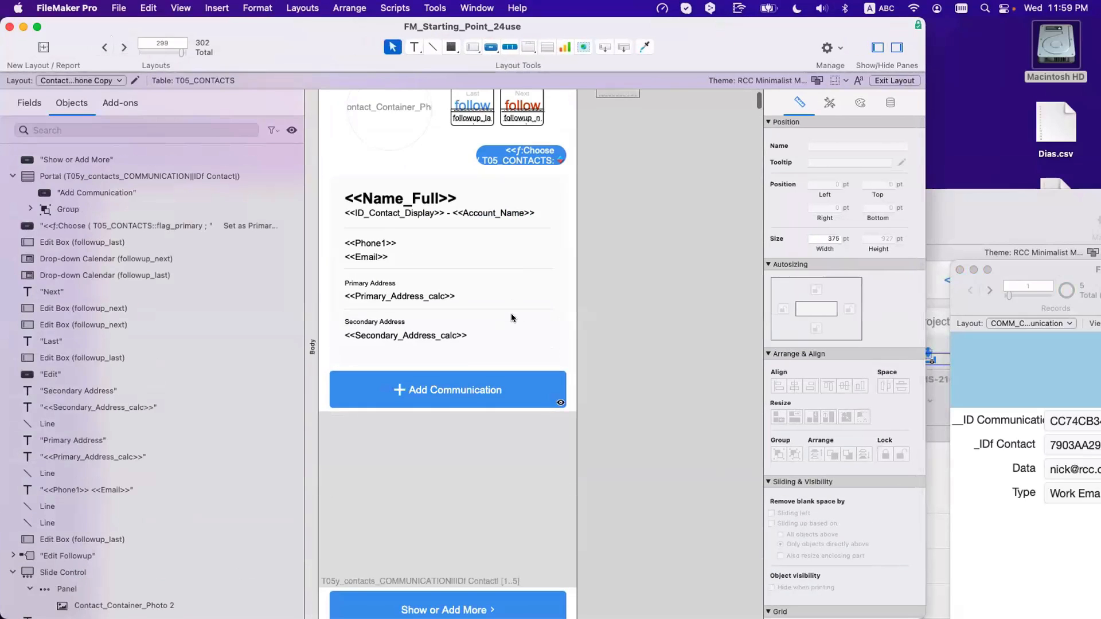
pyautogui.scroll(-2, 493, 402)
pyautogui.scroll(10, 466, 389)
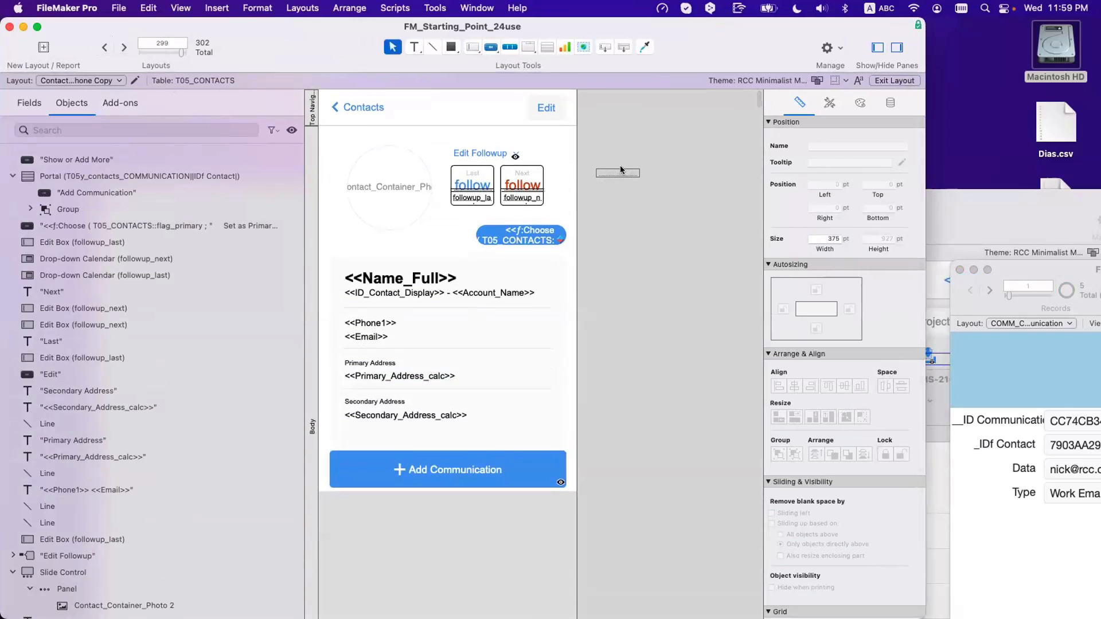
pyautogui.click(655, 260)
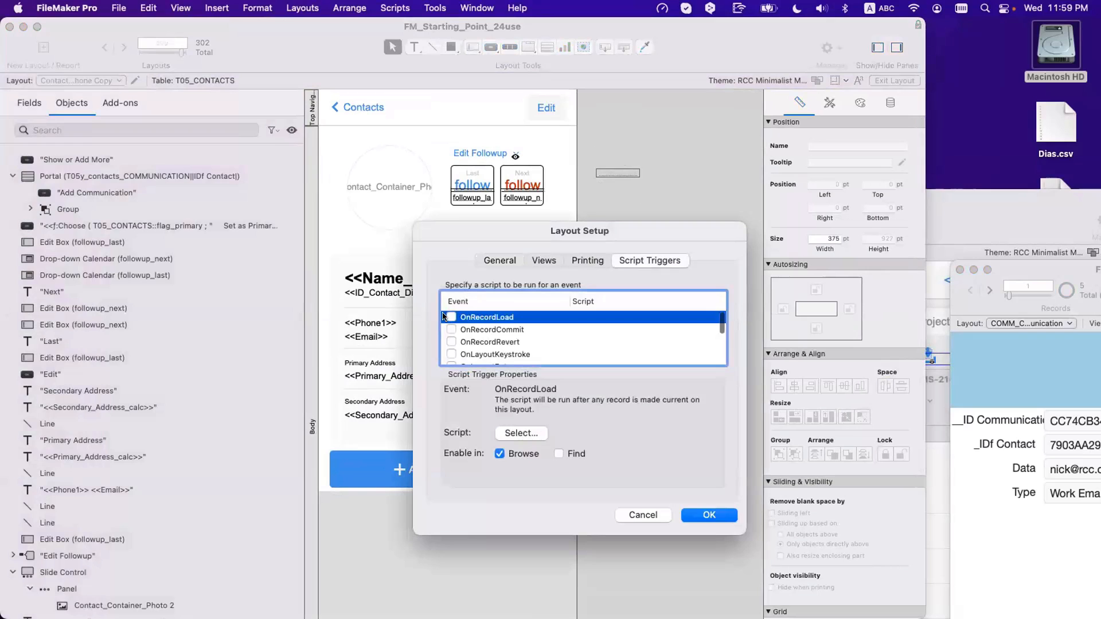
# Step: Assign Trigger | OnRecordLoad | Contacts to the layout's OnRecordLoad event, then return to Browse mode
pyautogui.click(449, 317)
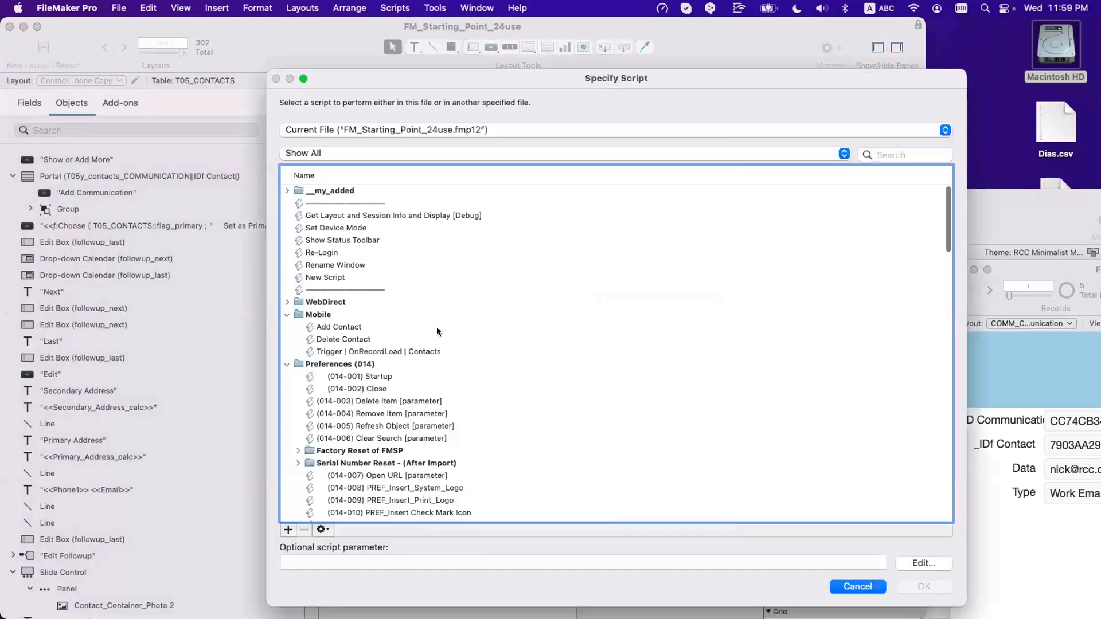
pyautogui.doubleClick(416, 351)
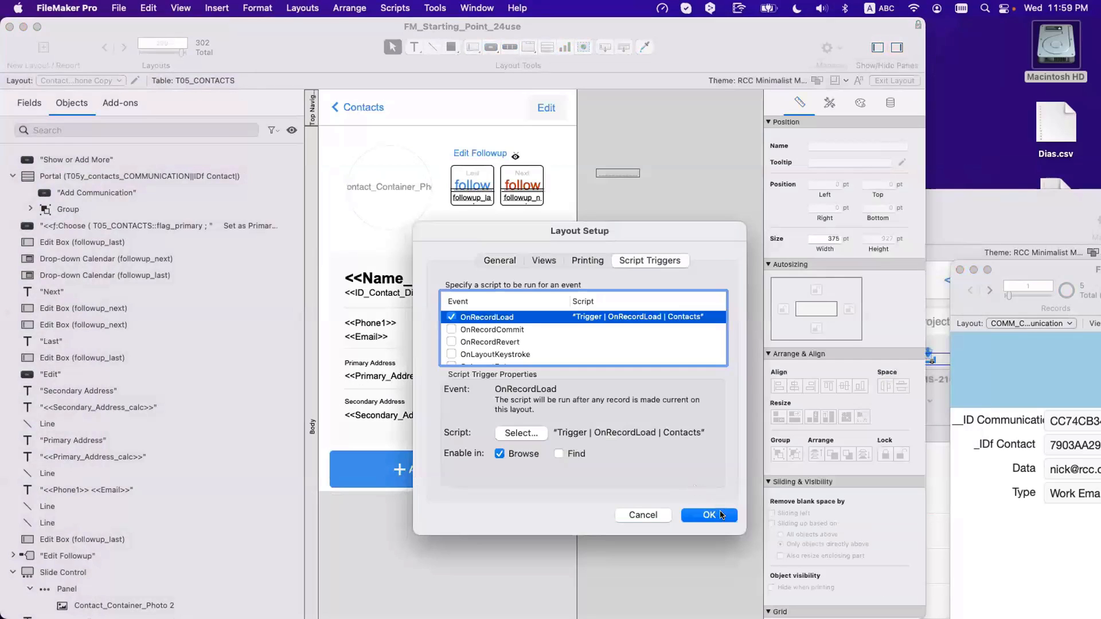
pyautogui.click(719, 511)
pyautogui.press('super+b')
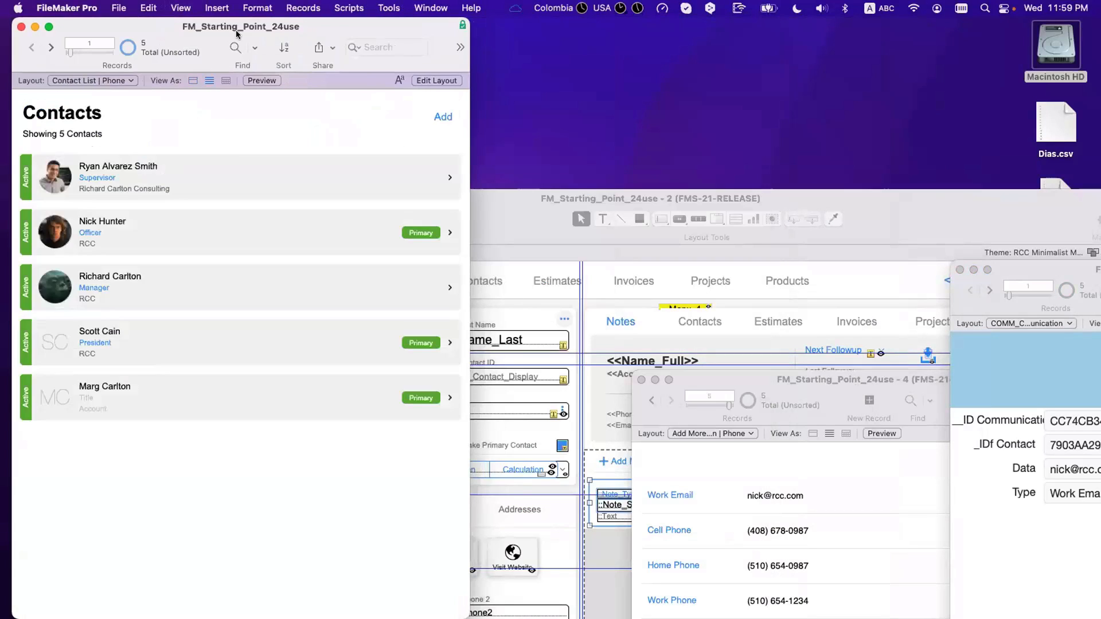
# Step: Show current variables in the Data Viewer beside the contacts list
pyautogui.click(389, 7)
pyautogui.click(409, 28)
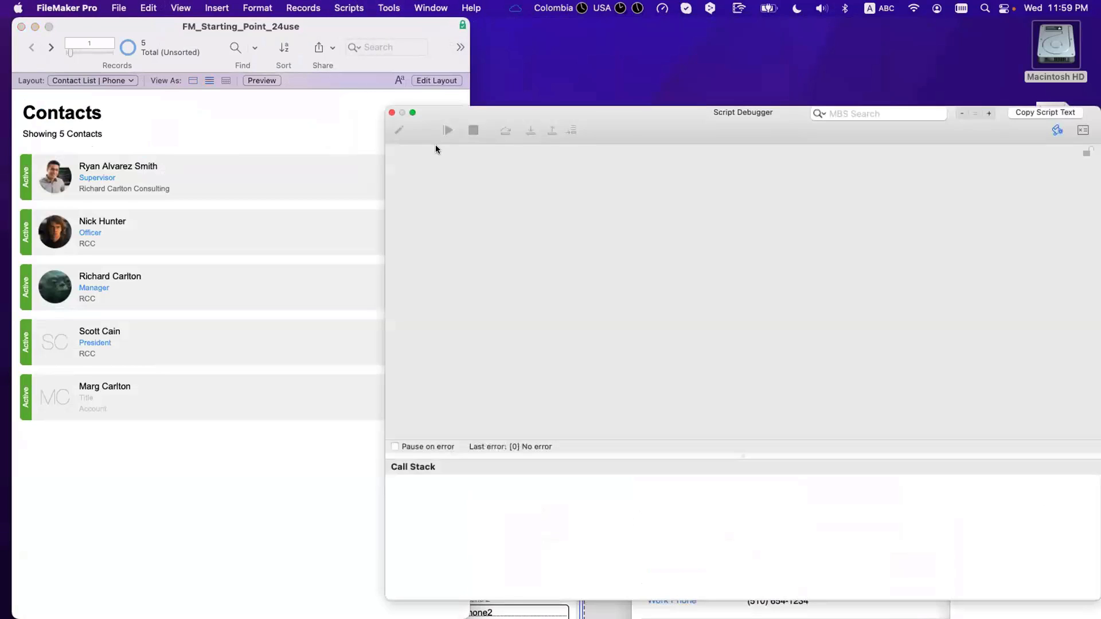
pyautogui.click(389, 112)
pyautogui.click(390, 8)
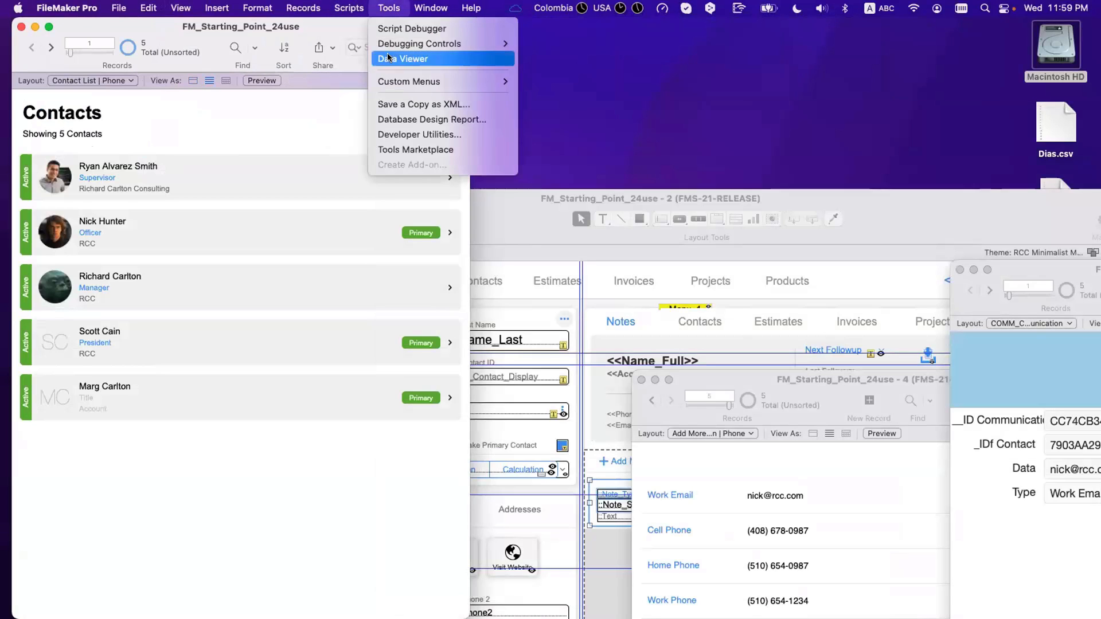
pyautogui.click(389, 58)
pyautogui.click(678, 103)
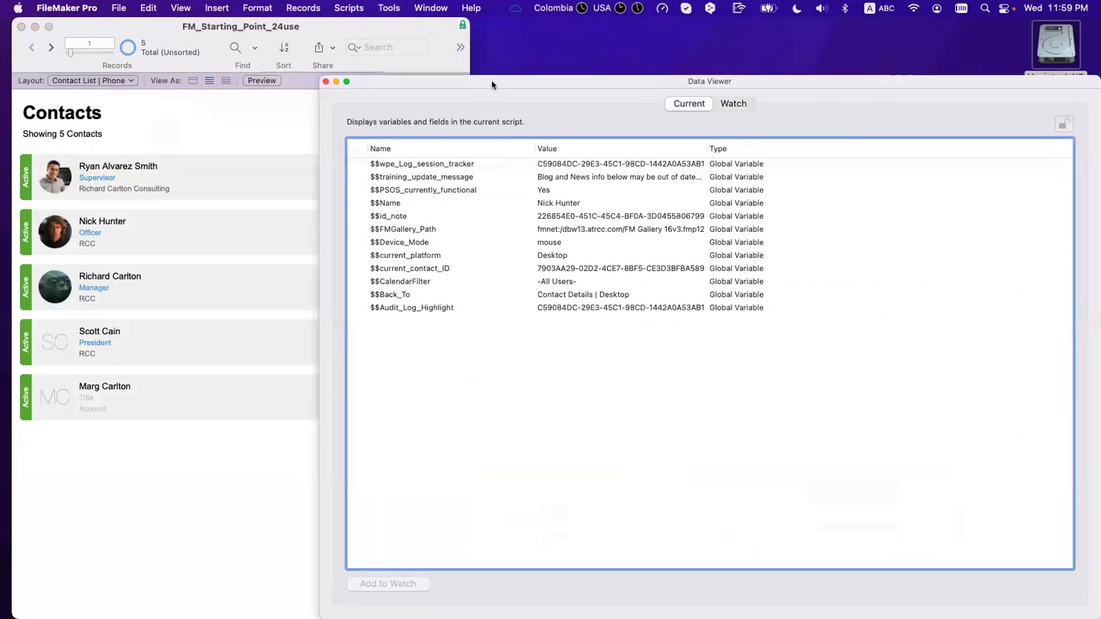
pyautogui.moveTo(491, 80); pyautogui.dragTo(699, 48)
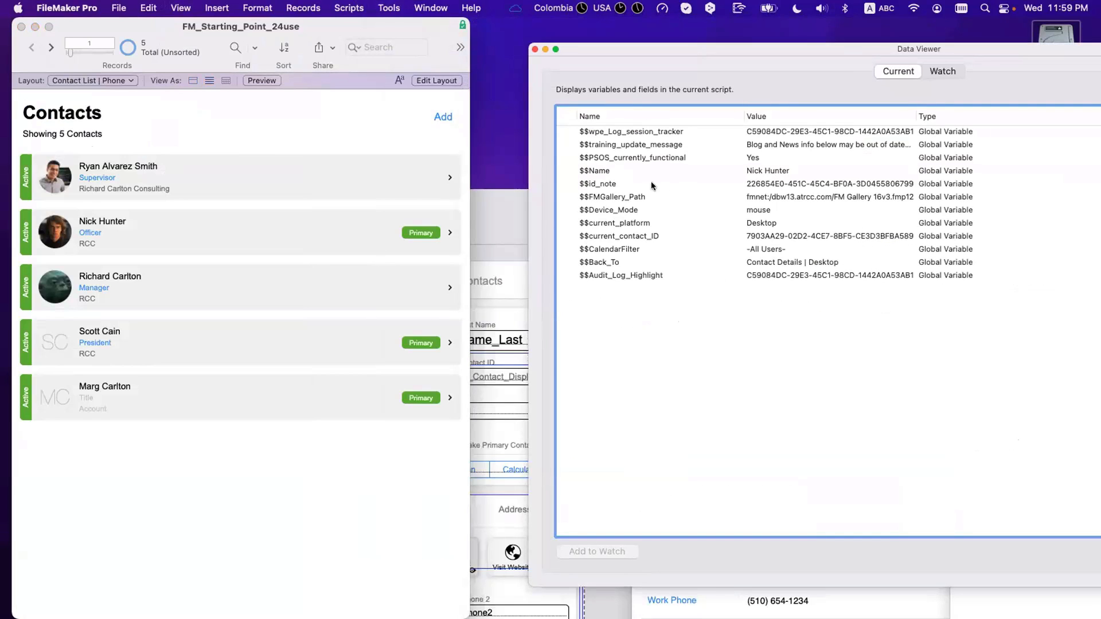
pyautogui.click(273, 175)
pyautogui.click(273, 176)
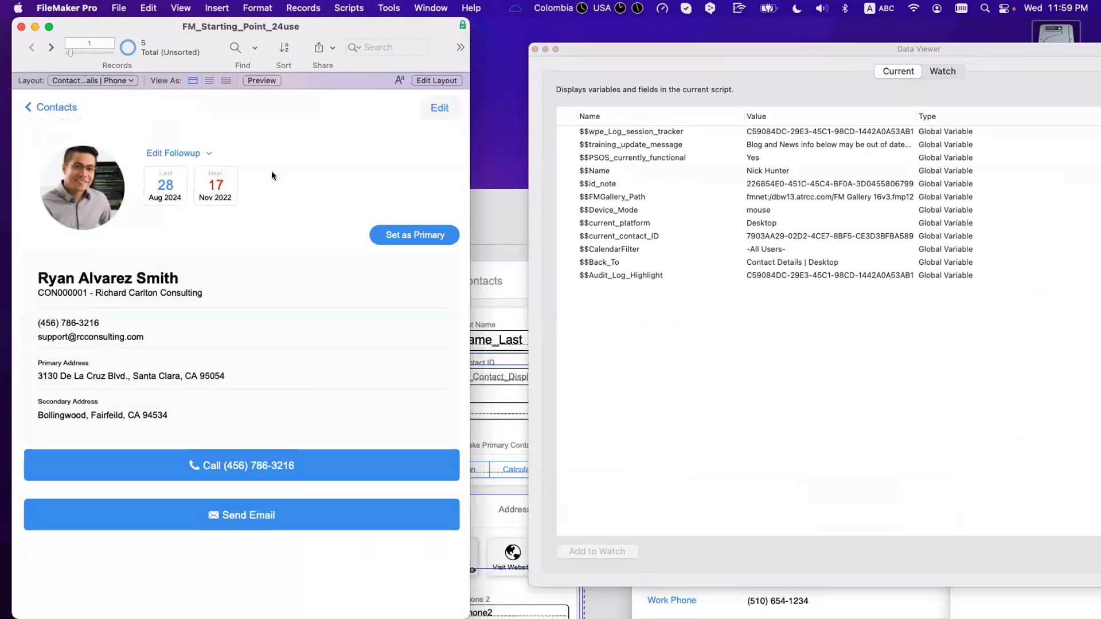
pyautogui.click(74, 110)
# Step: Change the row button's Go to Layout target to Contact Details | Phone Copy and return to Browse
pyautogui.press('super+l')
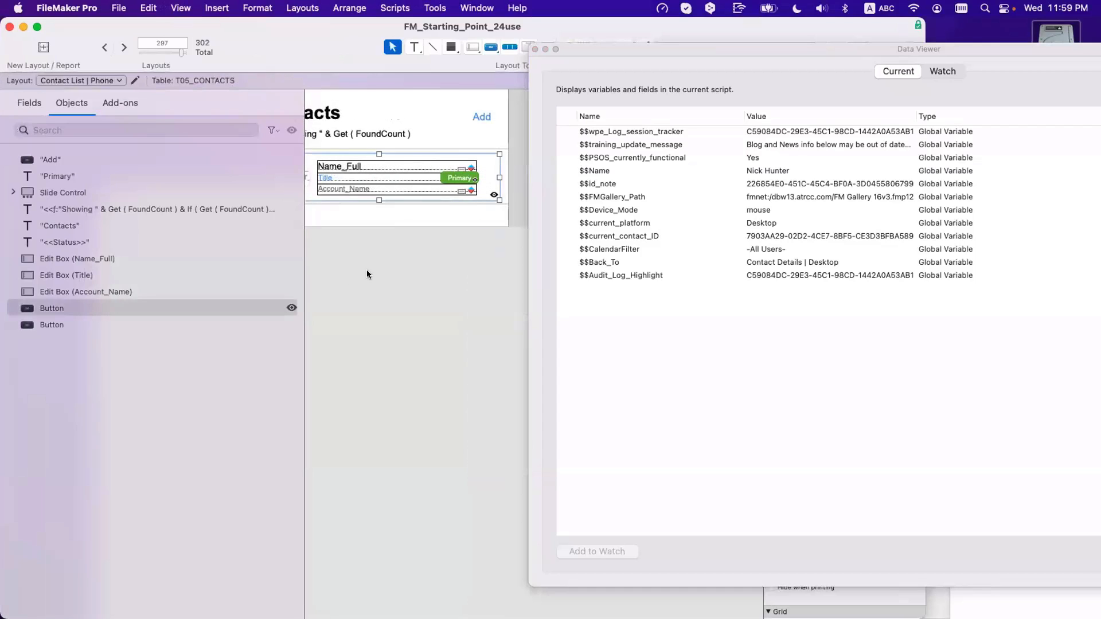
pyautogui.click(487, 175)
pyautogui.doubleClick(489, 176)
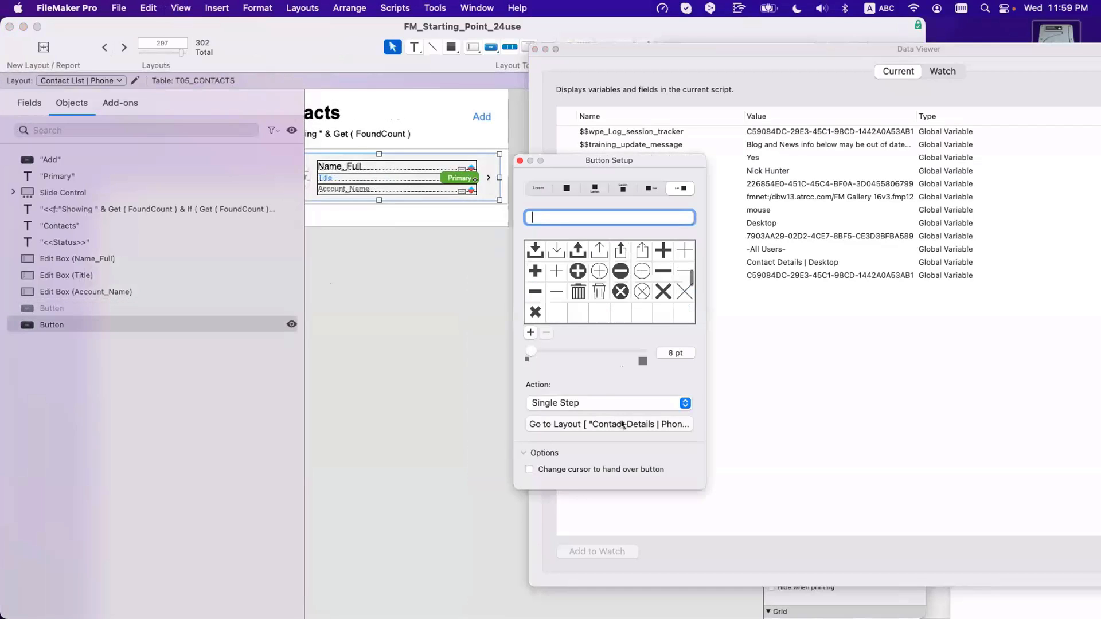
pyautogui.click(609, 423)
pyautogui.click(243, 71)
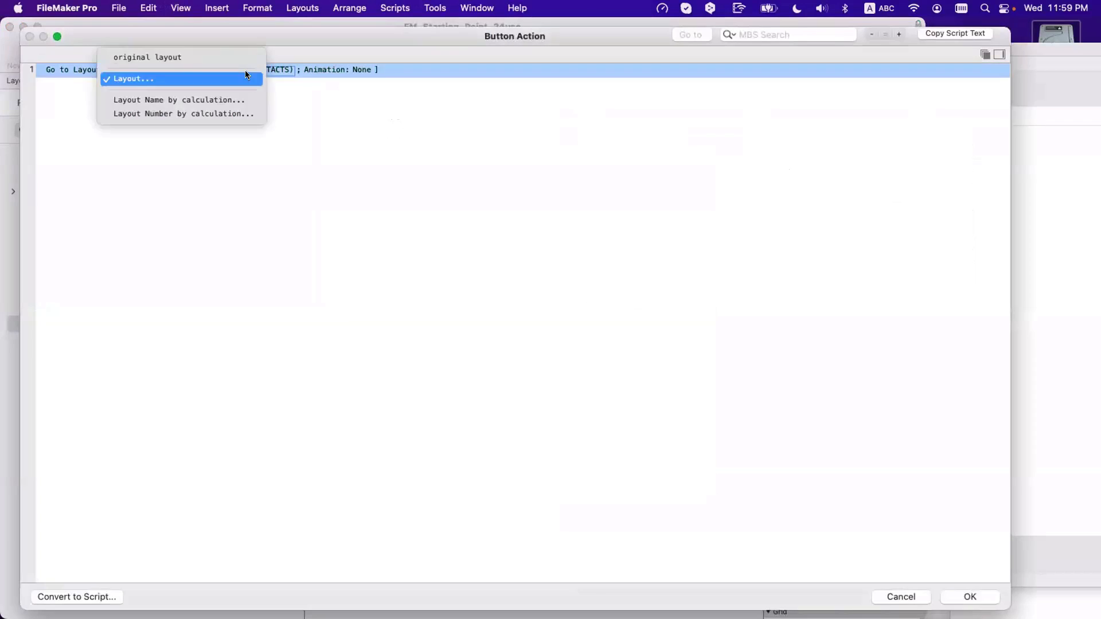
pyautogui.click(239, 76)
pyautogui.scroll(-1, 434, 402)
pyautogui.press('Return')
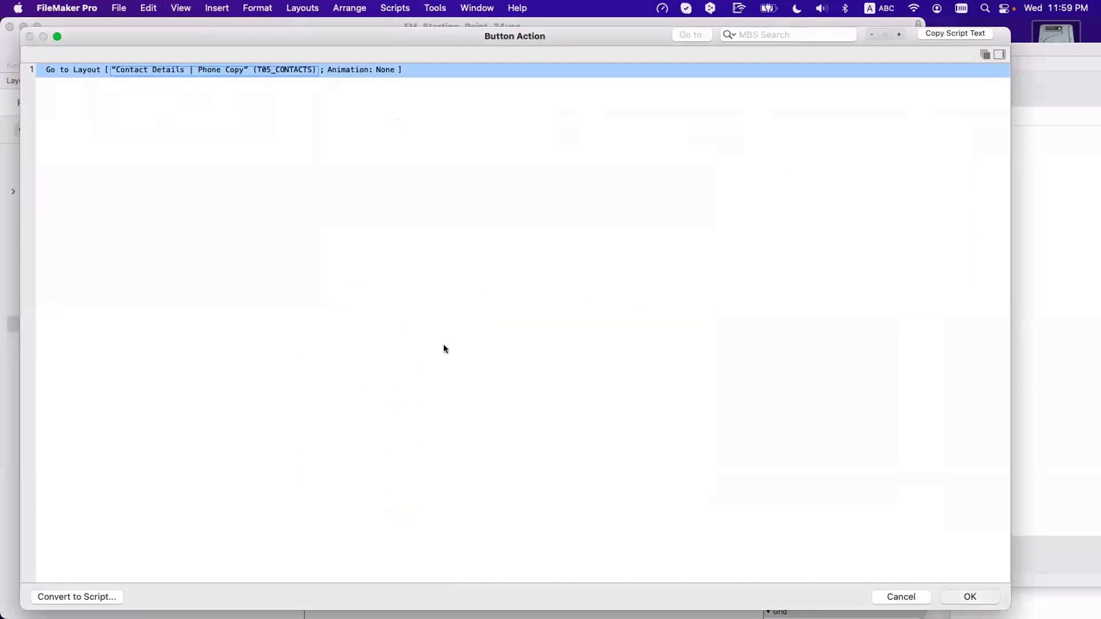
pyautogui.press('Return')
pyautogui.press('super+b')
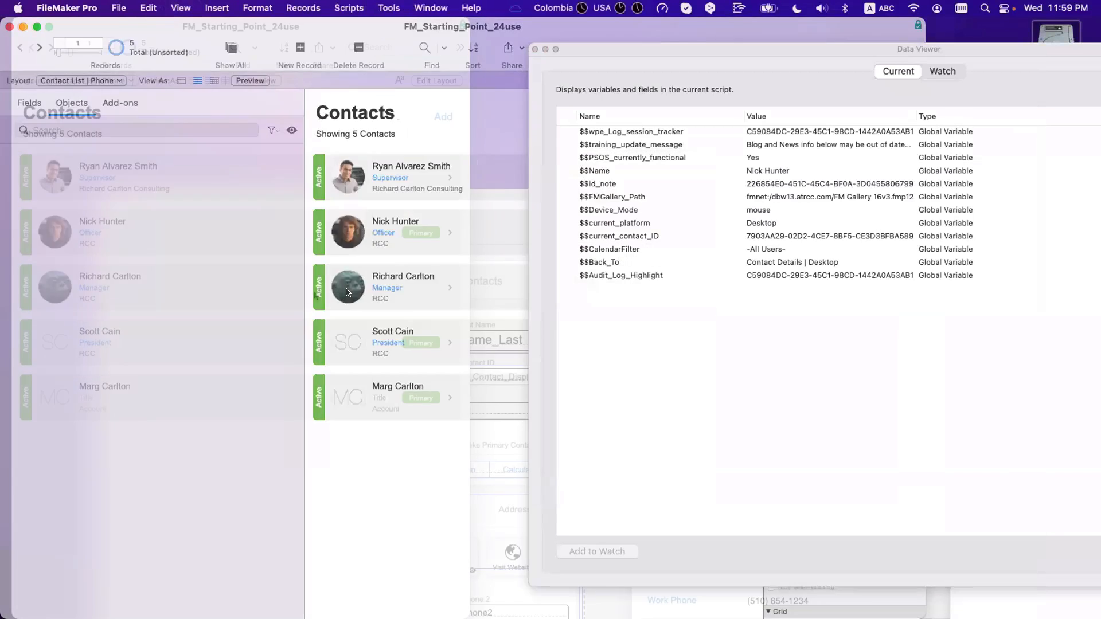
# Step: Open the first, second and third contacts, watching $$current_contact_ID update in Data Viewer
pyautogui.click(238, 180)
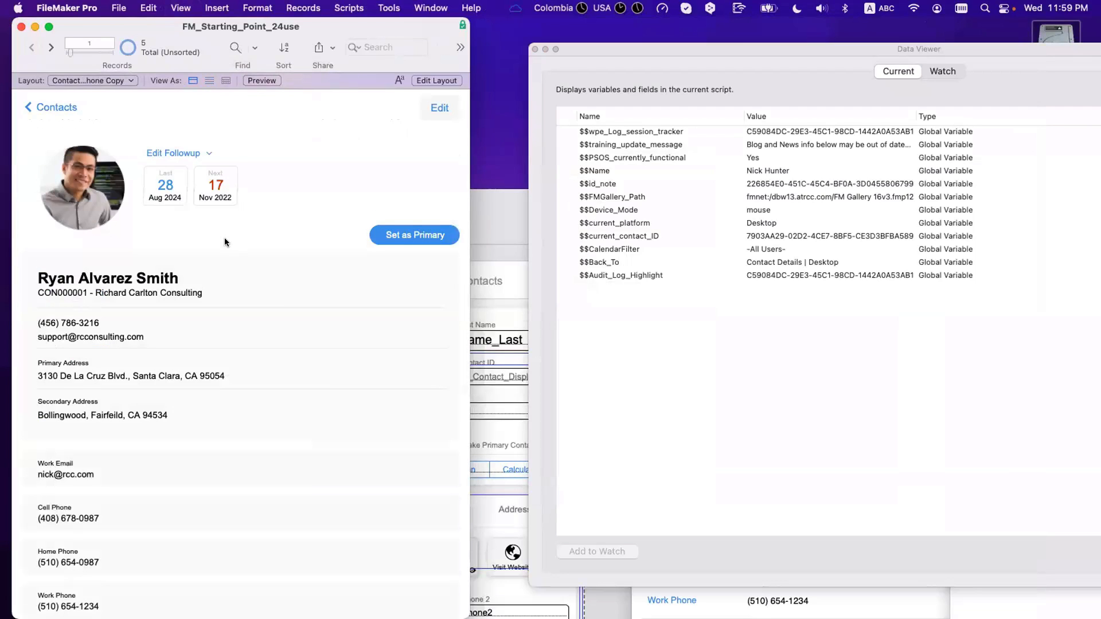
pyautogui.scroll(-5, 225, 237)
pyautogui.click(675, 236)
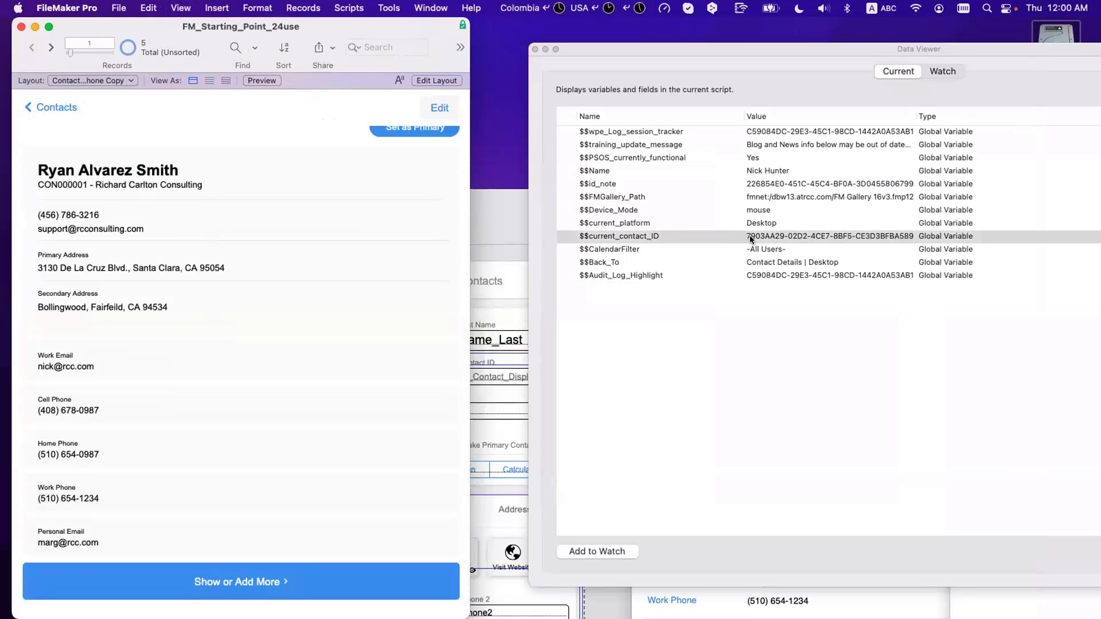
pyautogui.scroll(5, 259, 133)
pyautogui.click(75, 109)
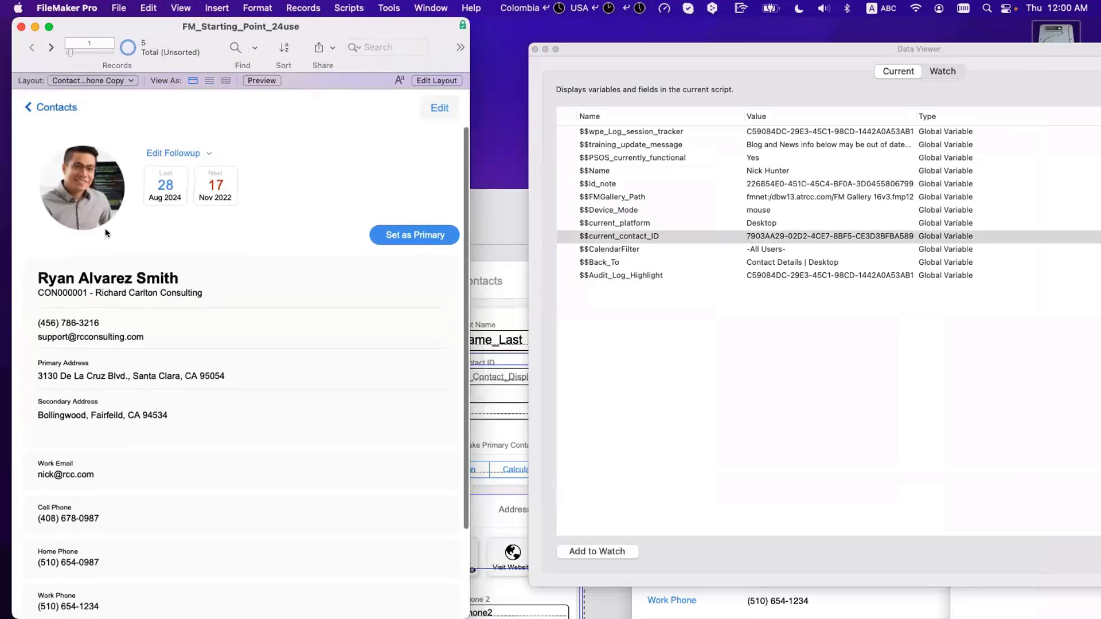
pyautogui.click(118, 234)
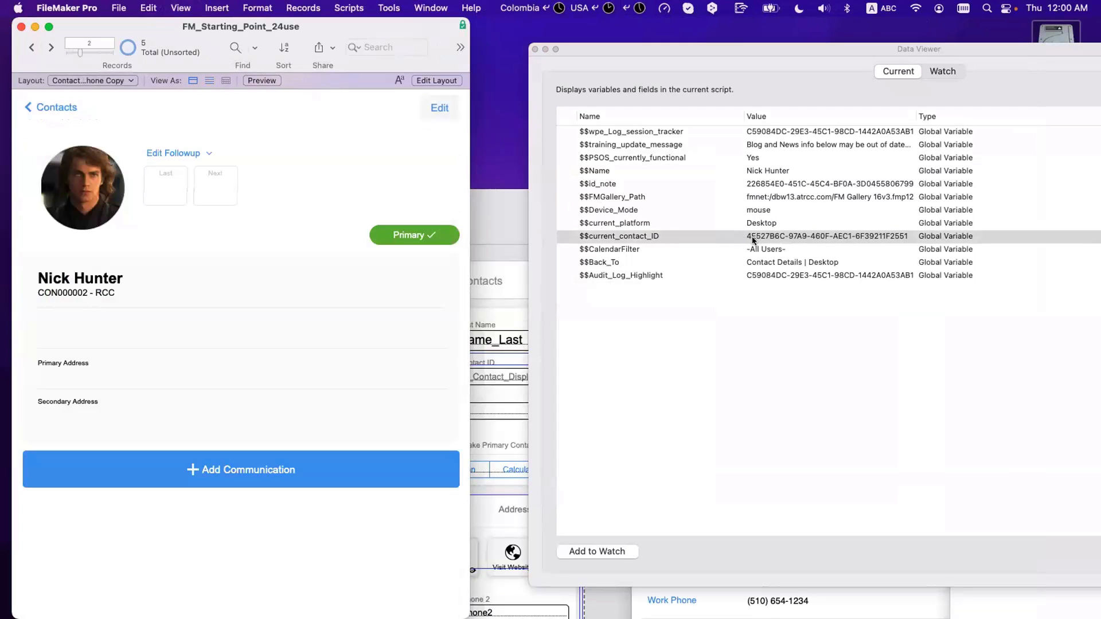
pyautogui.click(71, 107)
pyautogui.click(118, 287)
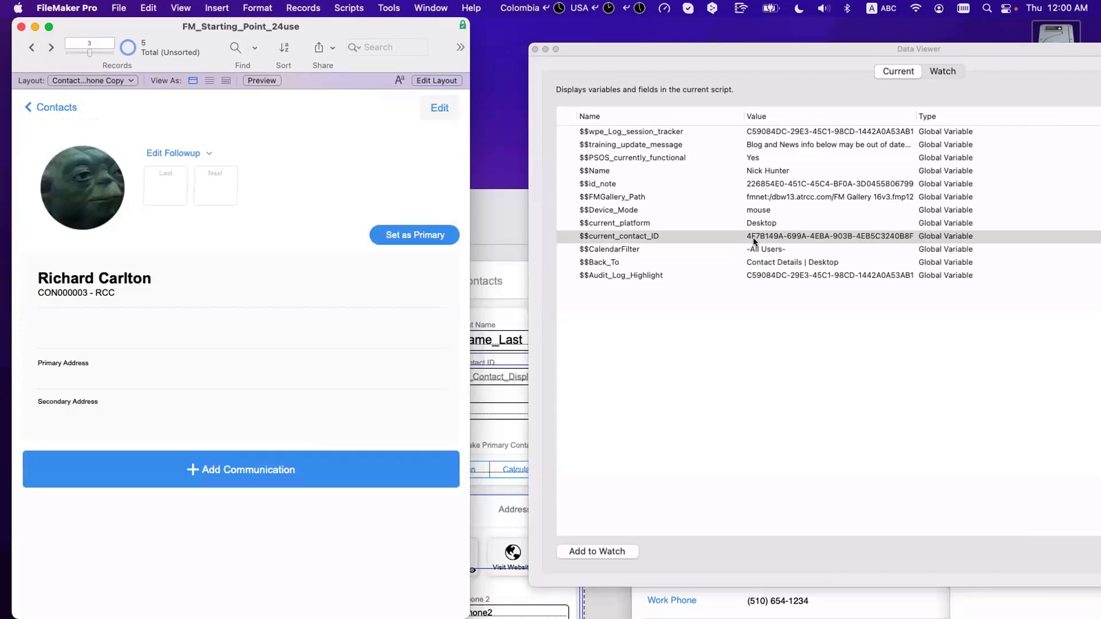
pyautogui.click(70, 109)
pyautogui.click(102, 173)
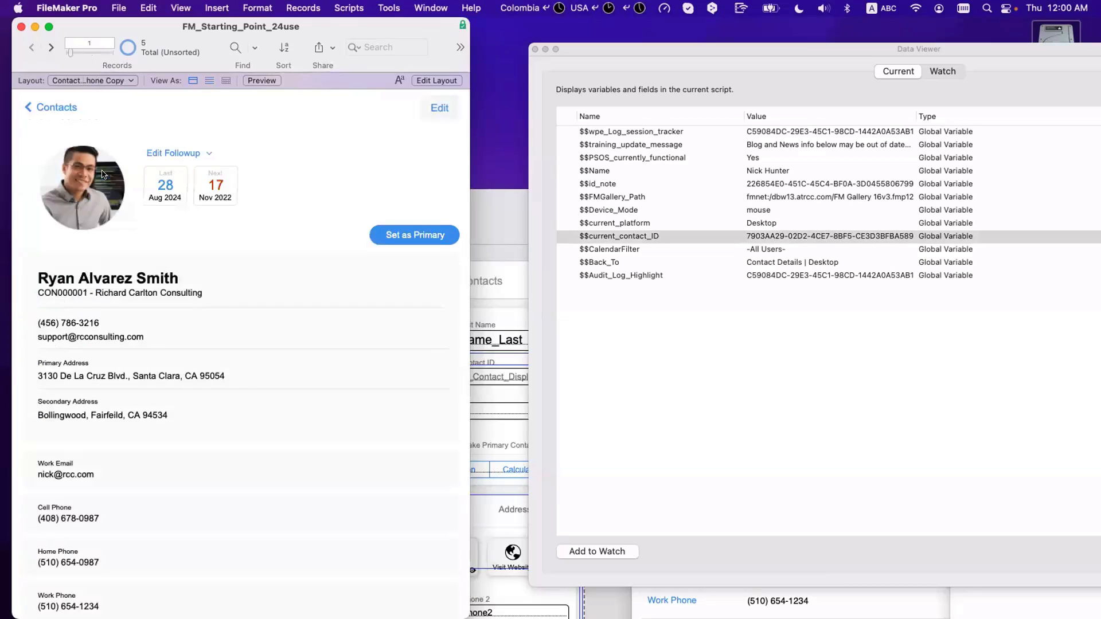
pyautogui.click(67, 112)
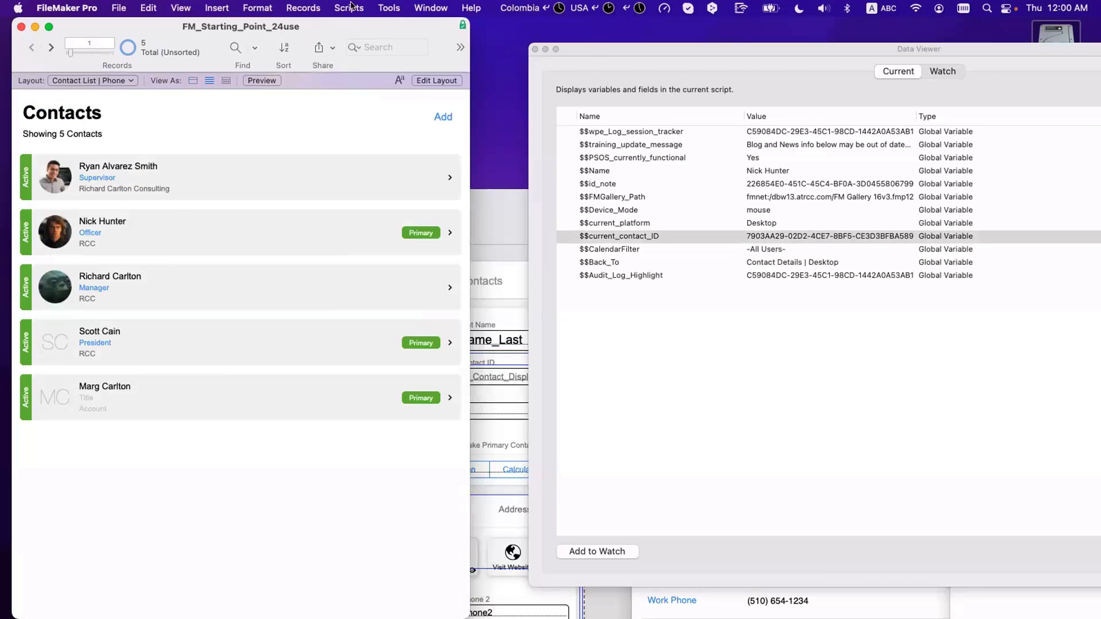
# Step: With Script Debugger on, open the first contact, step through the trigger, then close the debugger
pyautogui.click(350, 6)
pyautogui.click(395, 28)
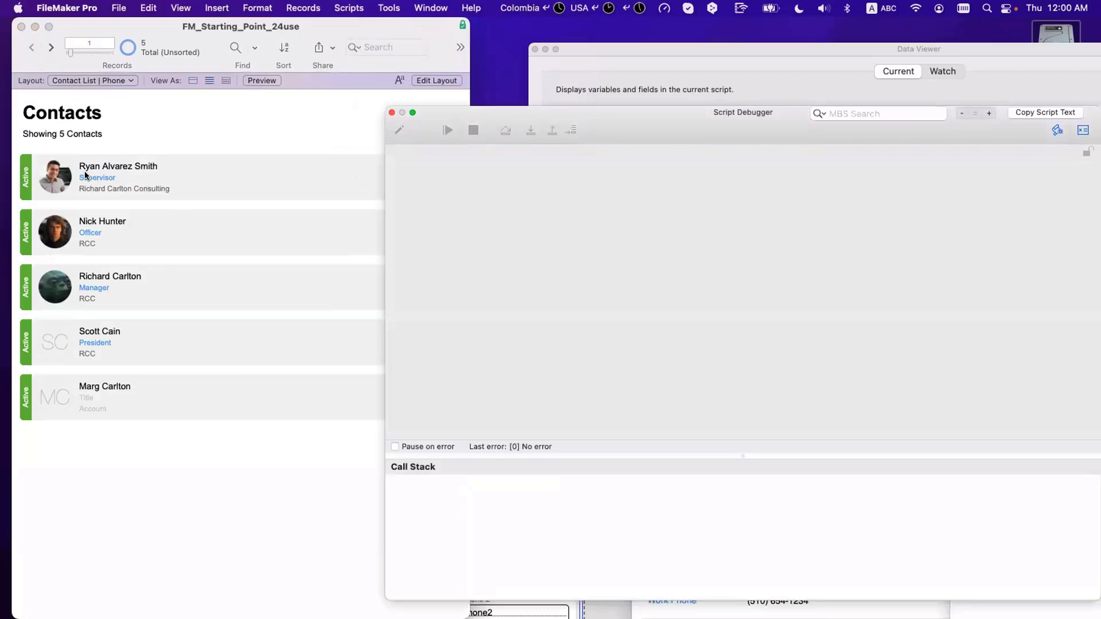
pyautogui.click(85, 173)
pyautogui.click(531, 131)
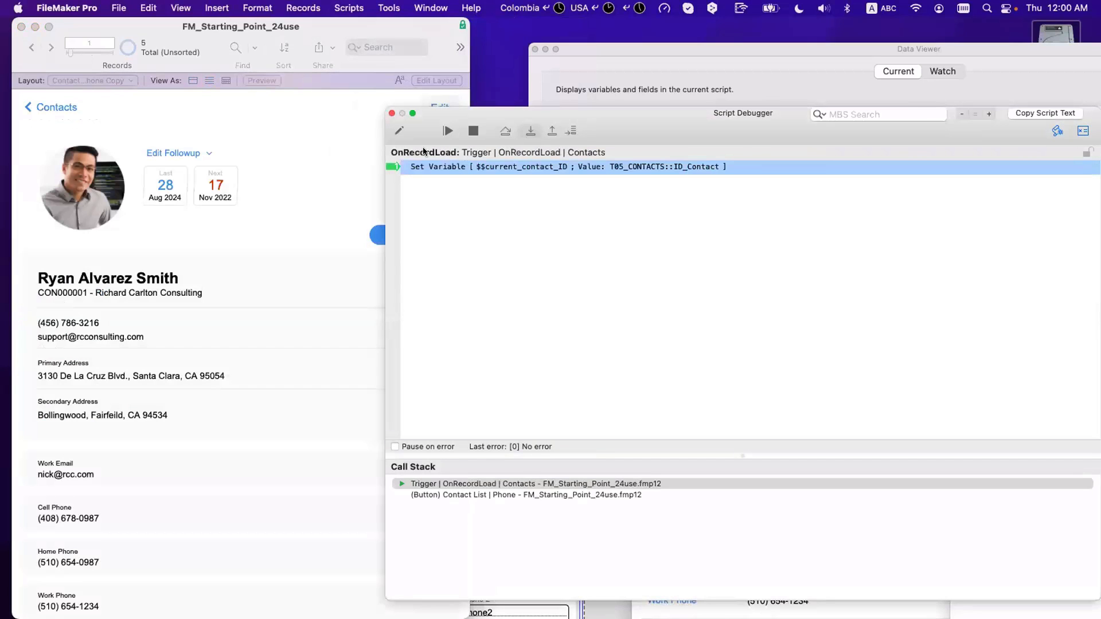
pyautogui.click(531, 132)
pyautogui.click(390, 114)
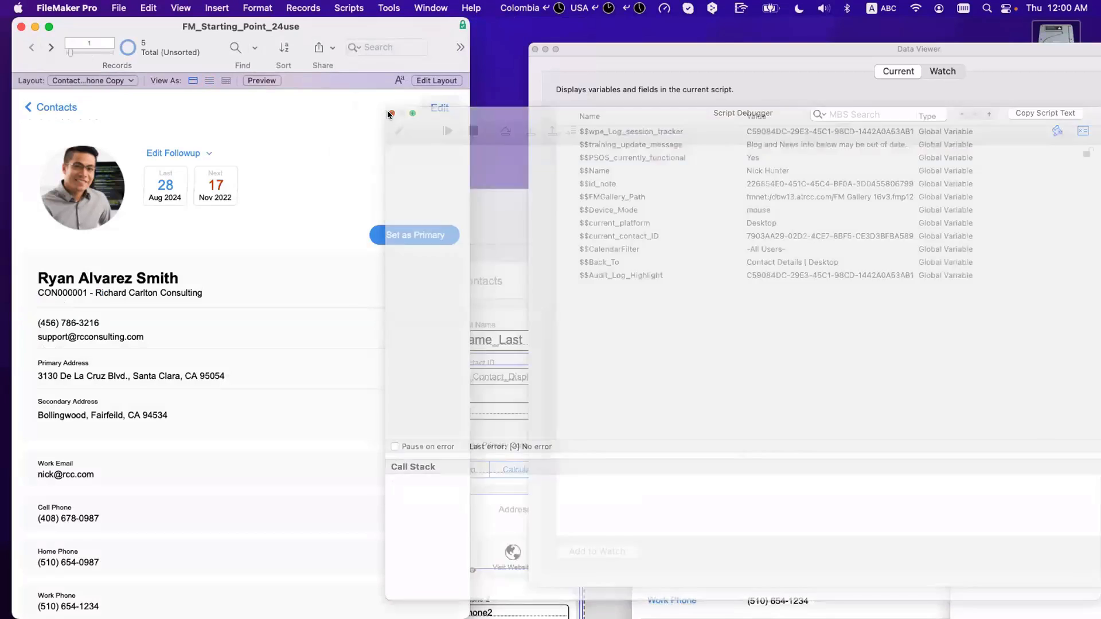
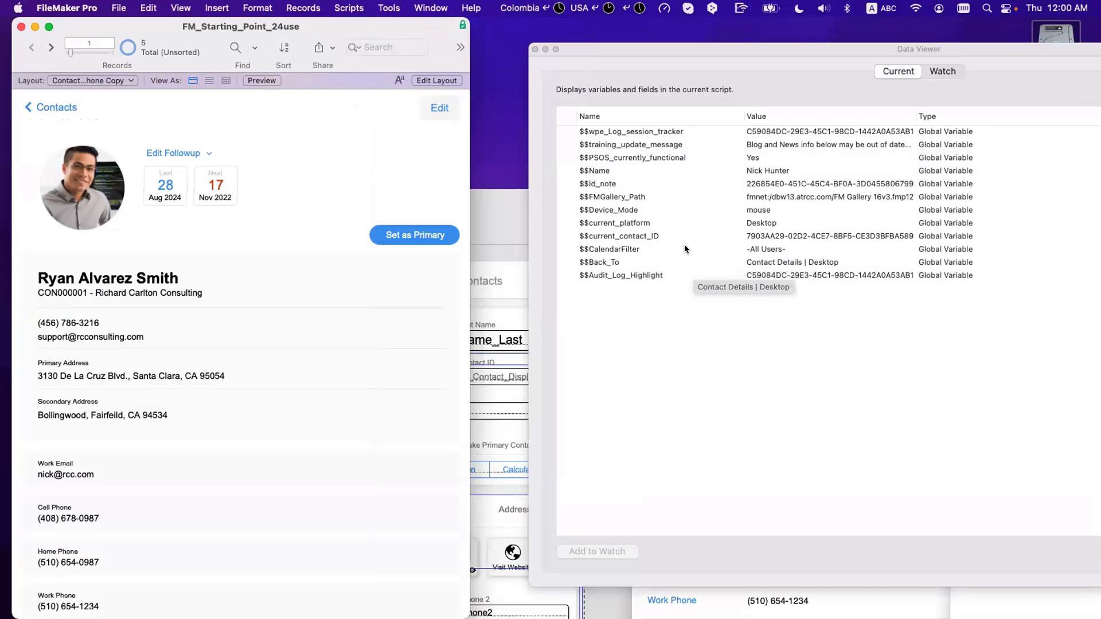
# Step: Check $$current_contact_ID, center the communication window, and commit its _IDf Contact value
pyautogui.click(652, 235)
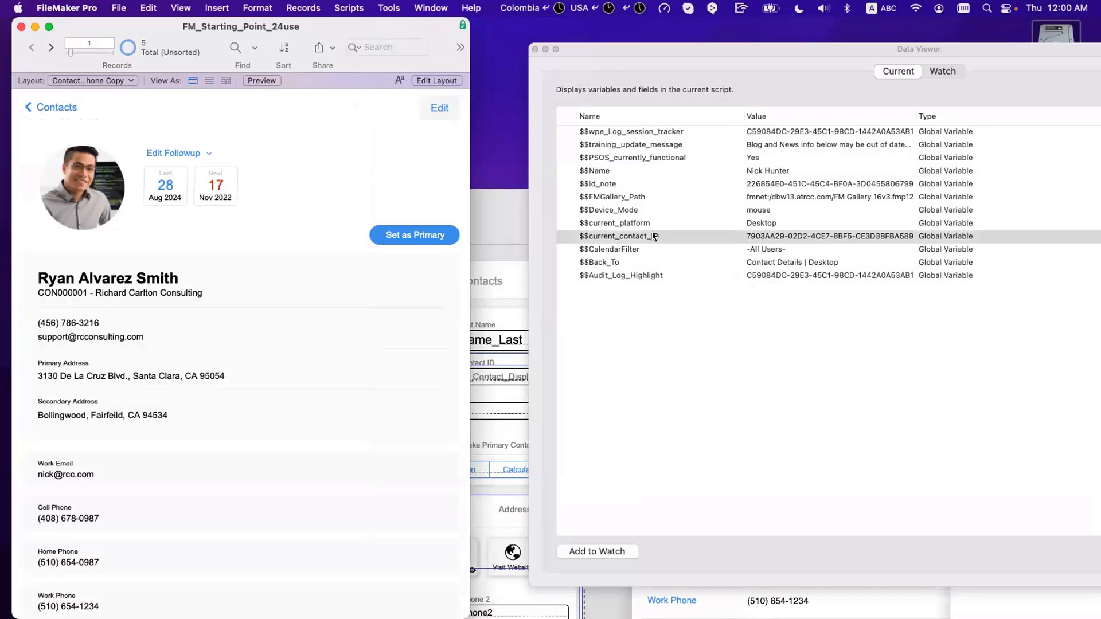
pyautogui.click(533, 49)
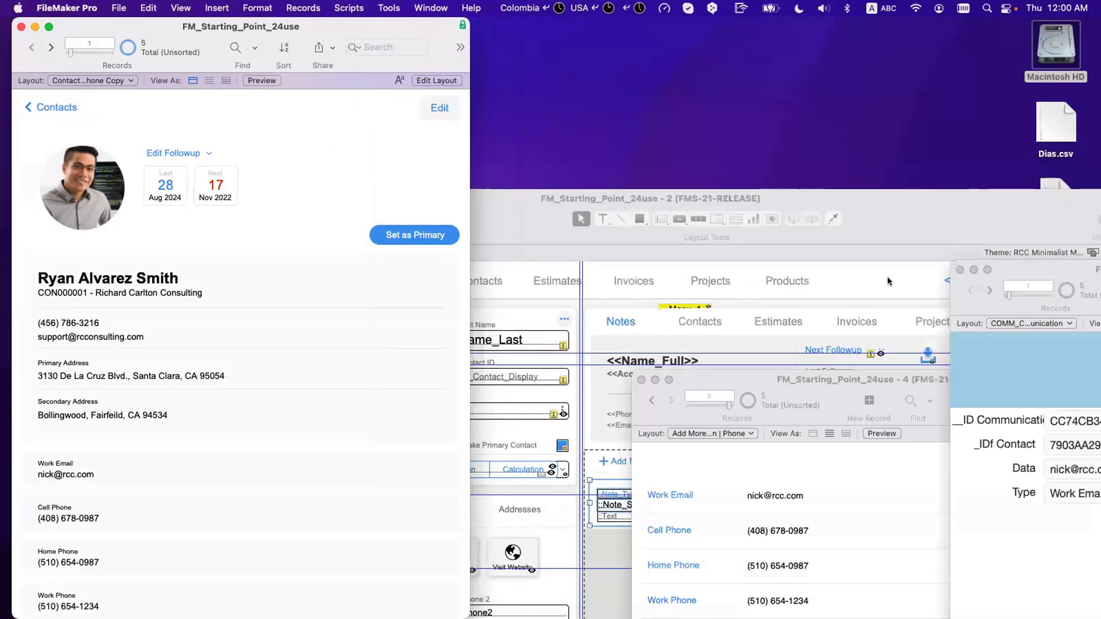
pyautogui.moveTo(1068, 270); pyautogui.dragTo(367, 187)
pyautogui.click(363, 364)
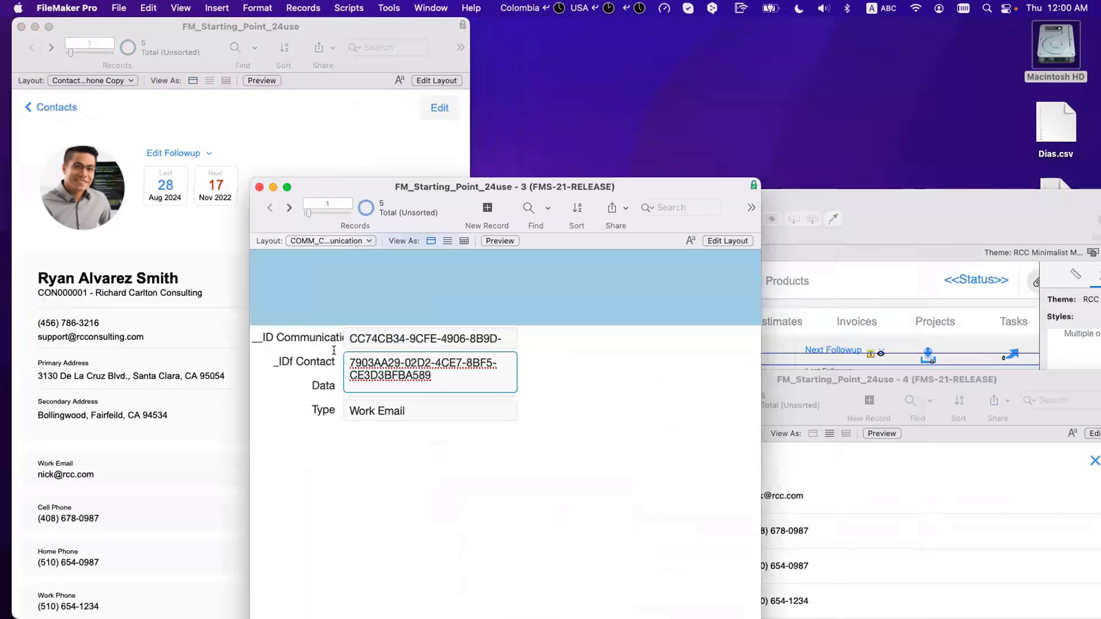
pyautogui.press('super+a')
pyautogui.click(338, 314)
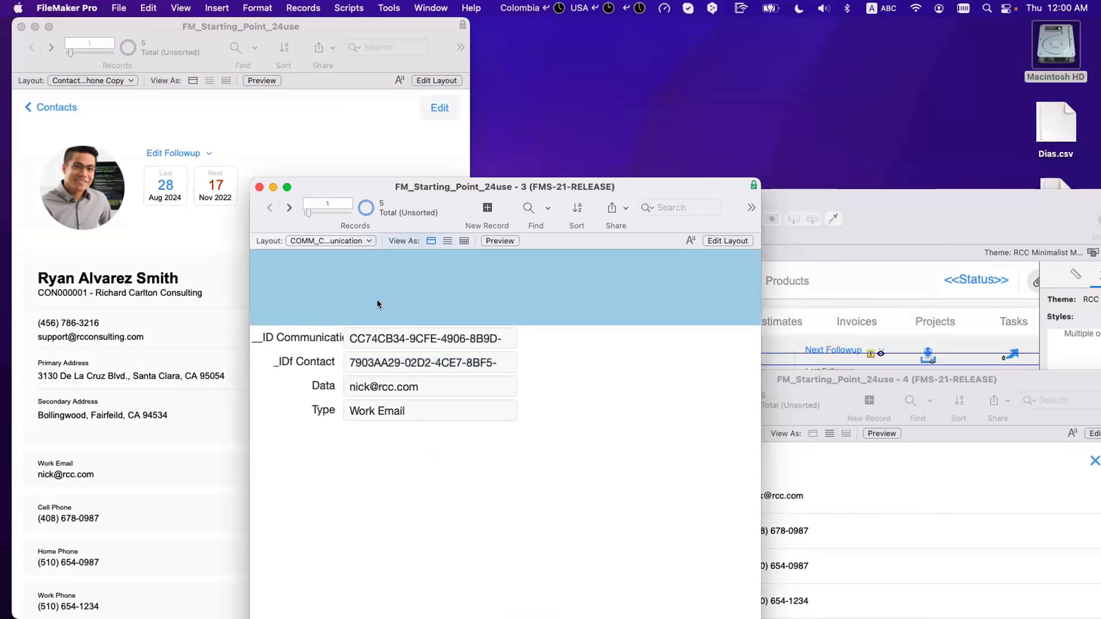
# Step: Create a new blank communication record, recheck the variable, and open Manage Database
pyautogui.click(474, 214)
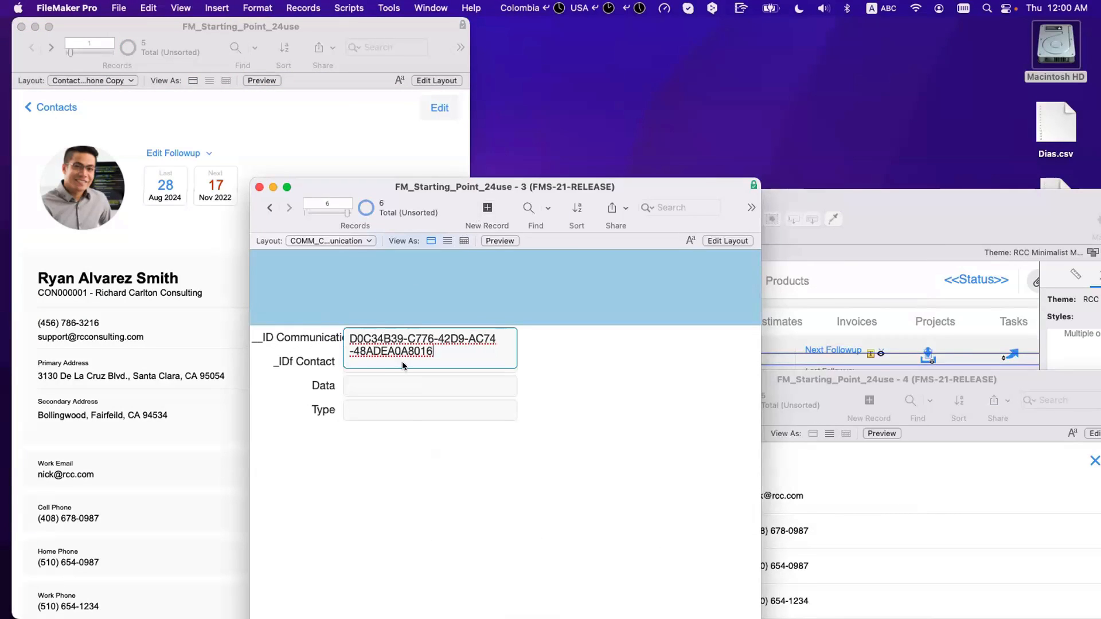
pyautogui.click(356, 366)
pyautogui.click(358, 7)
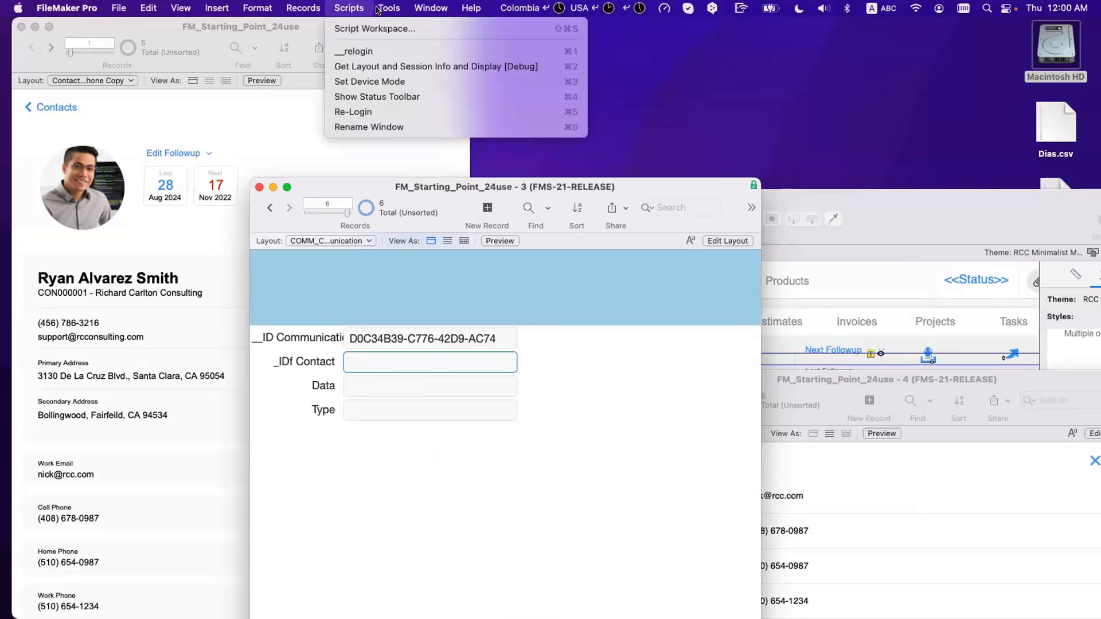
pyautogui.click(387, 58)
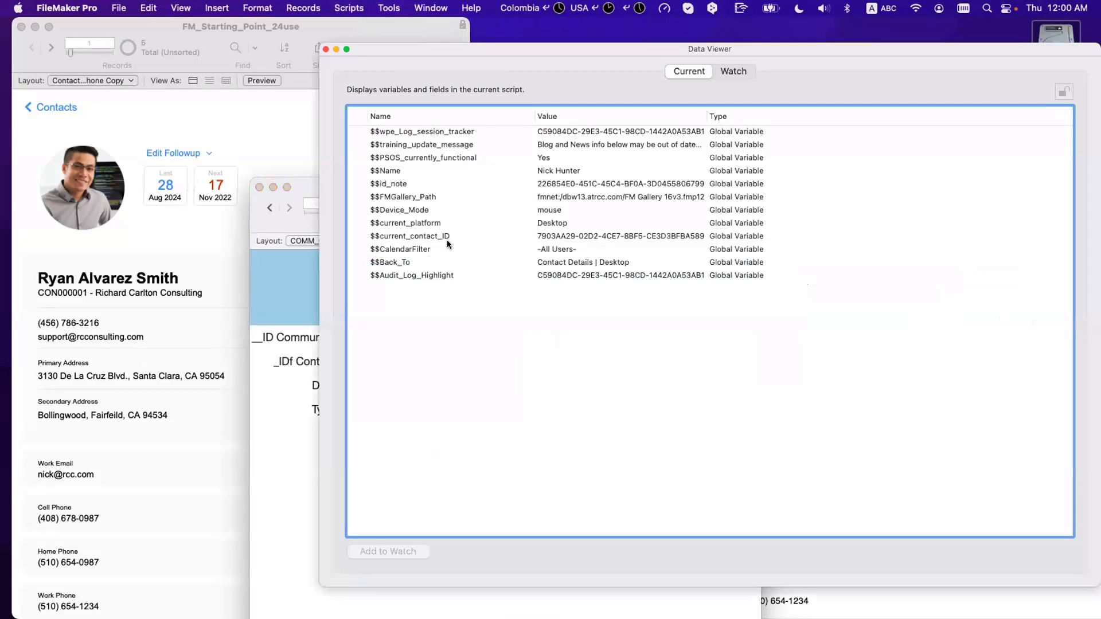
pyautogui.press('super+w')
pyautogui.press('super+shift+d')
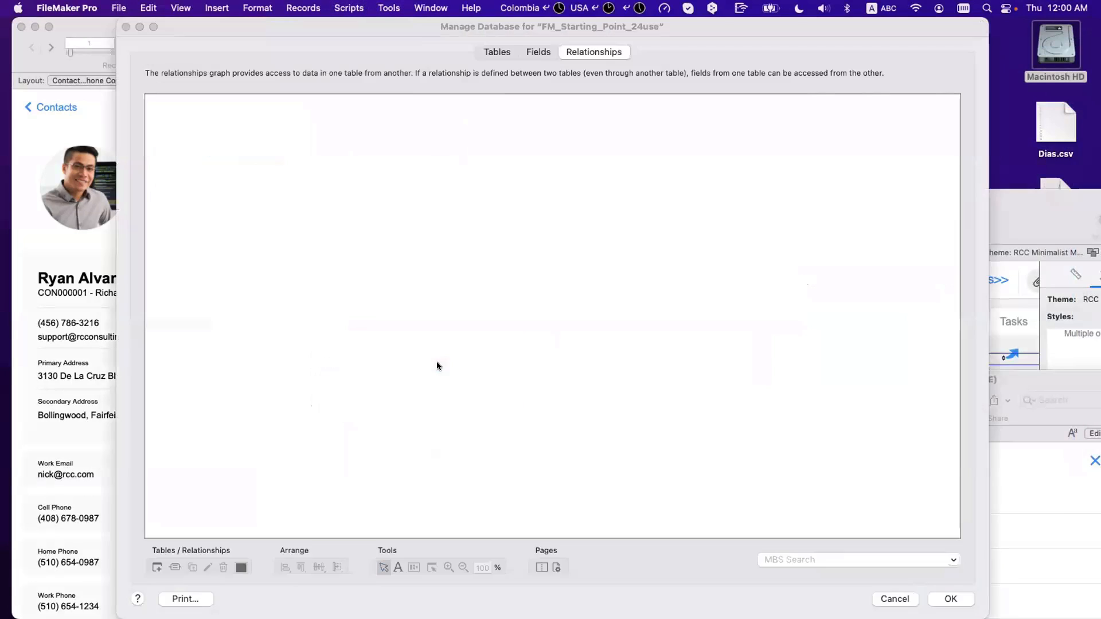
# Step: Give _IDf Contact an auto-enter calculated value of $$current_contact_ID and close Manage Database
pyautogui.click(538, 52)
pyautogui.click(195, 122)
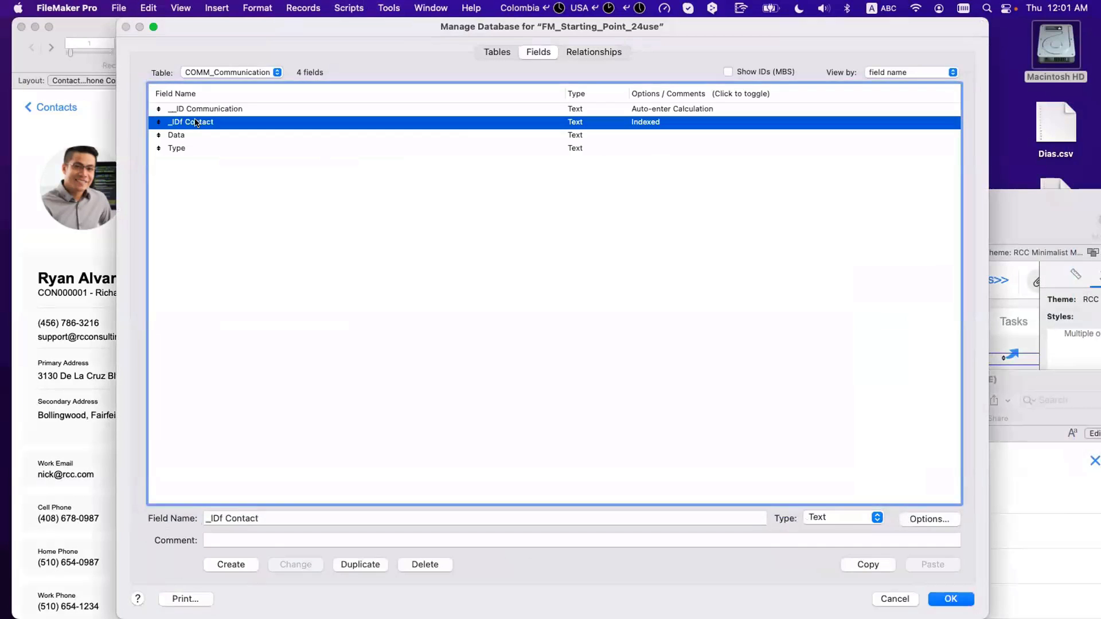
pyautogui.doubleClick(195, 122)
pyautogui.click(644, 406)
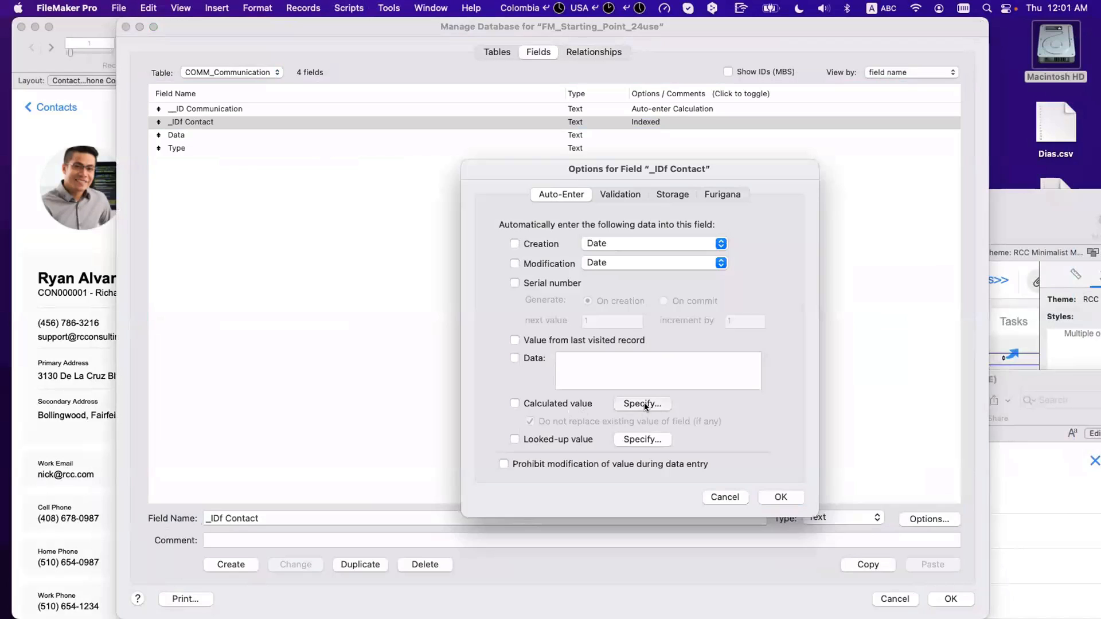
pyautogui.write('$$current_contact_ID')
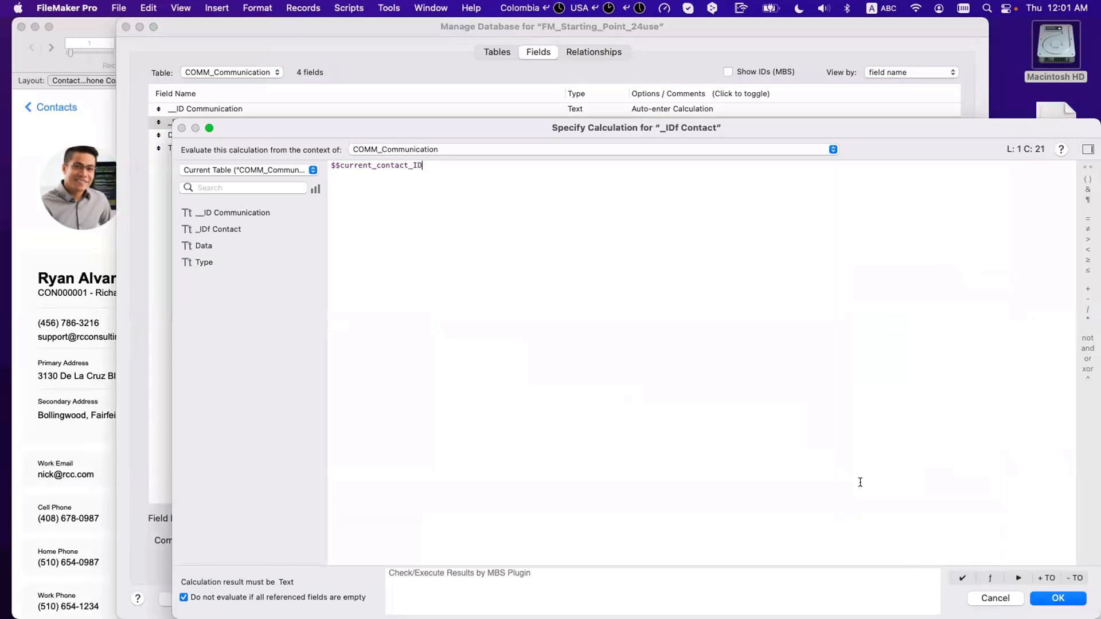
pyautogui.press('Return')
pyautogui.click(781, 497)
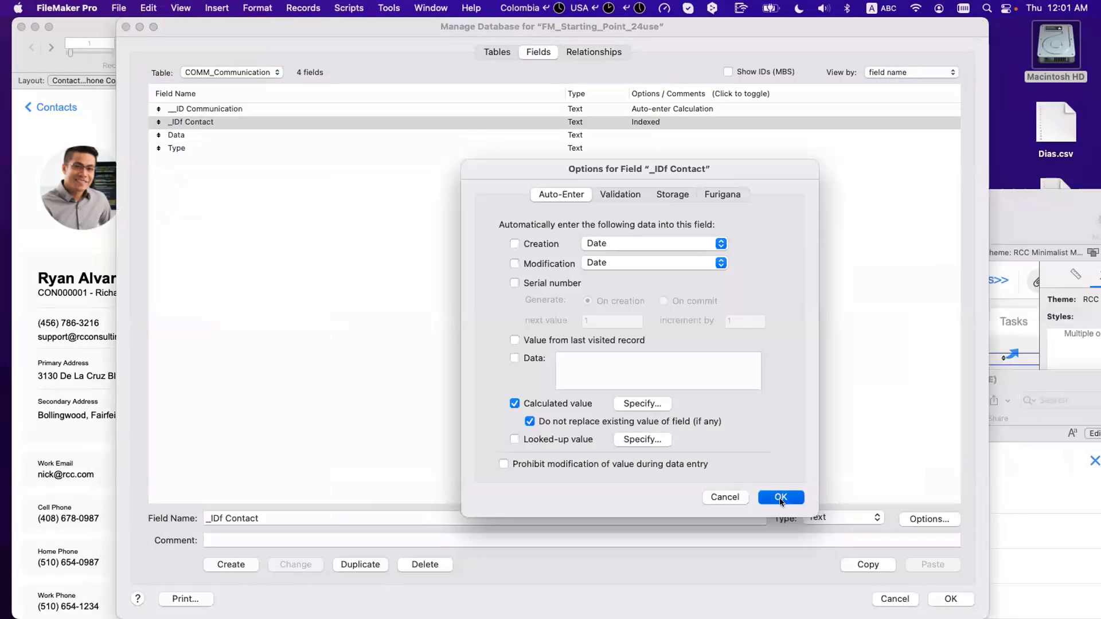
pyautogui.click(937, 599)
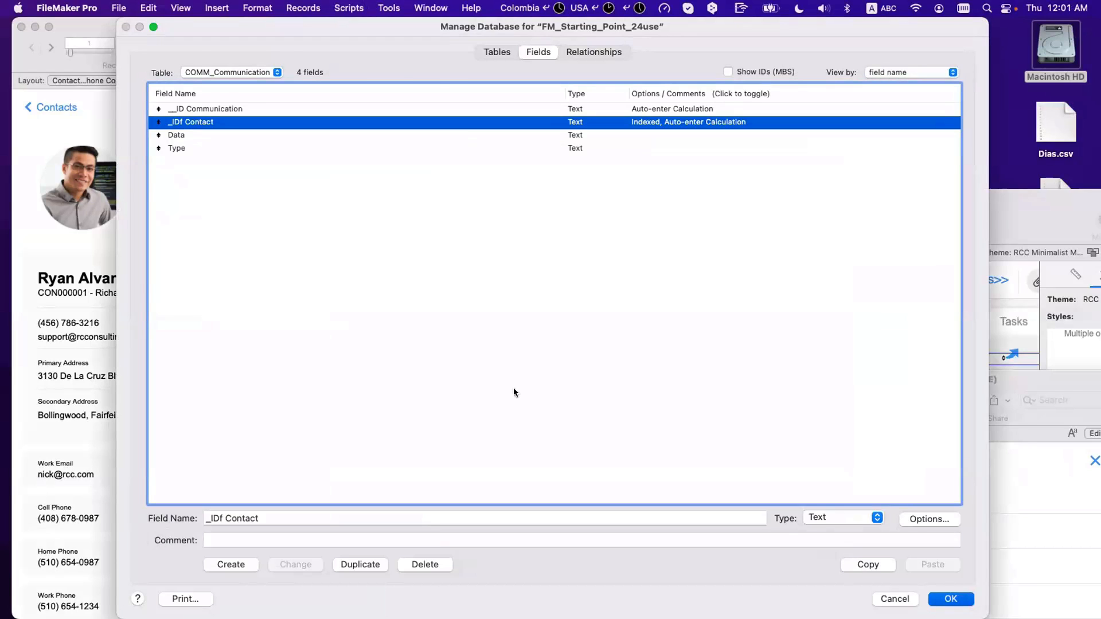
pyautogui.press('Return')
pyautogui.click(576, 380)
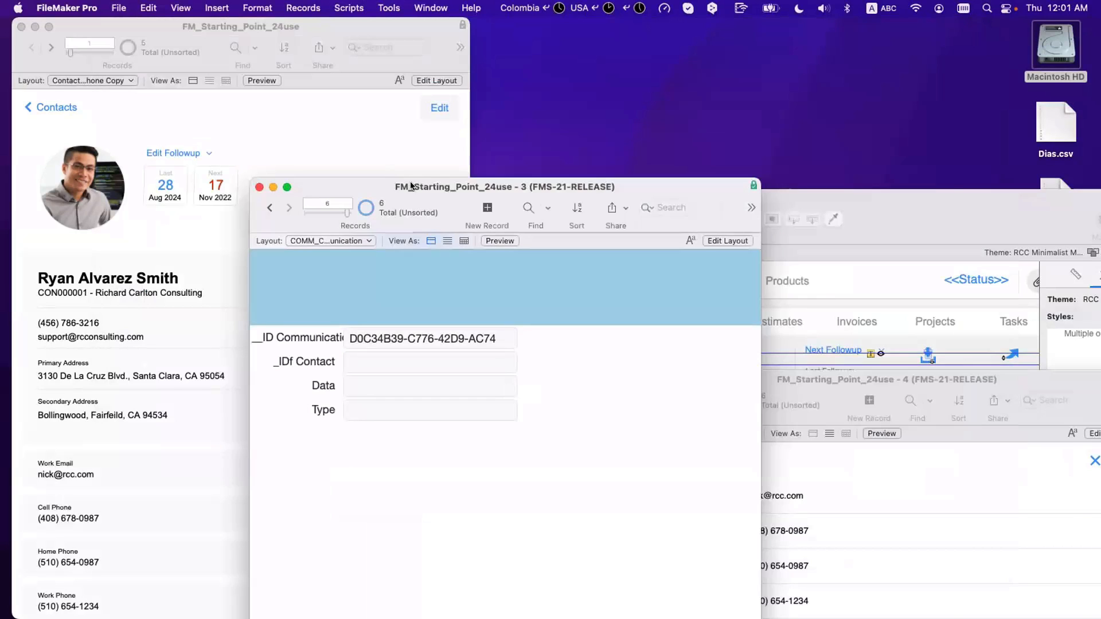
# Step: Rearrange the windows and check $$current_contact_ID in the Data Viewer
pyautogui.moveTo(412, 187); pyautogui.dragTo(710, 197)
pyautogui.click(388, 164)
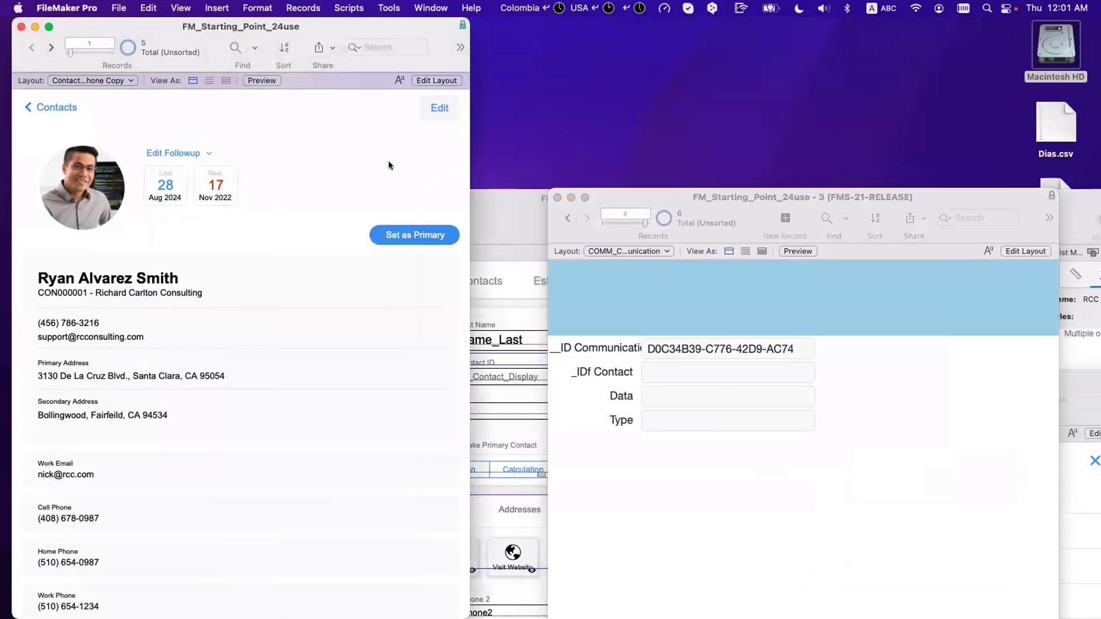
pyautogui.click(348, 8)
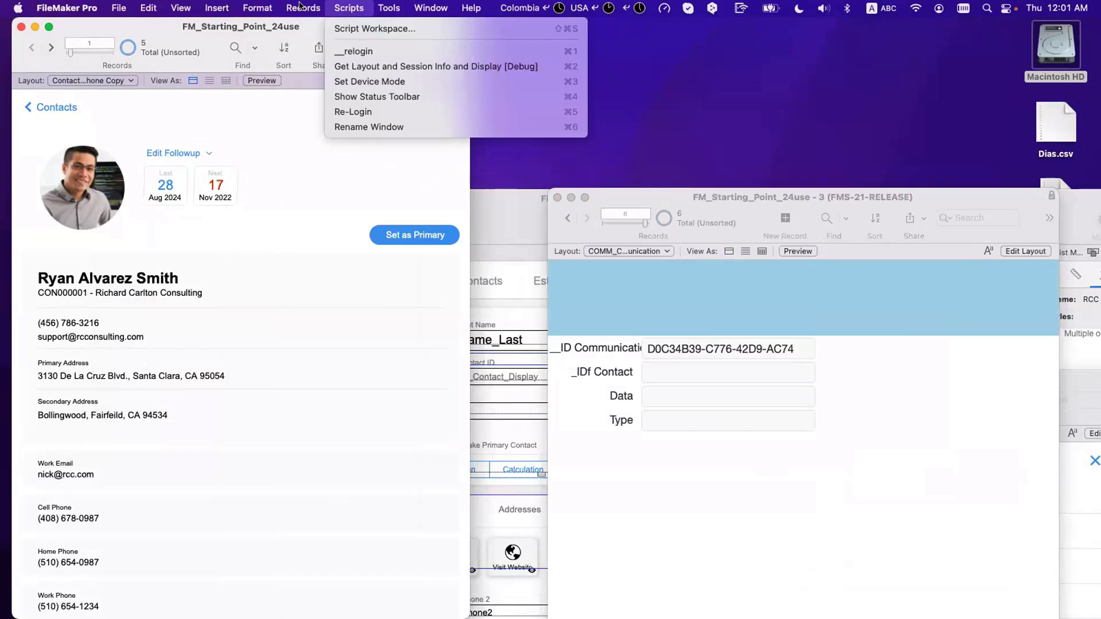
pyautogui.moveTo(389, 8)
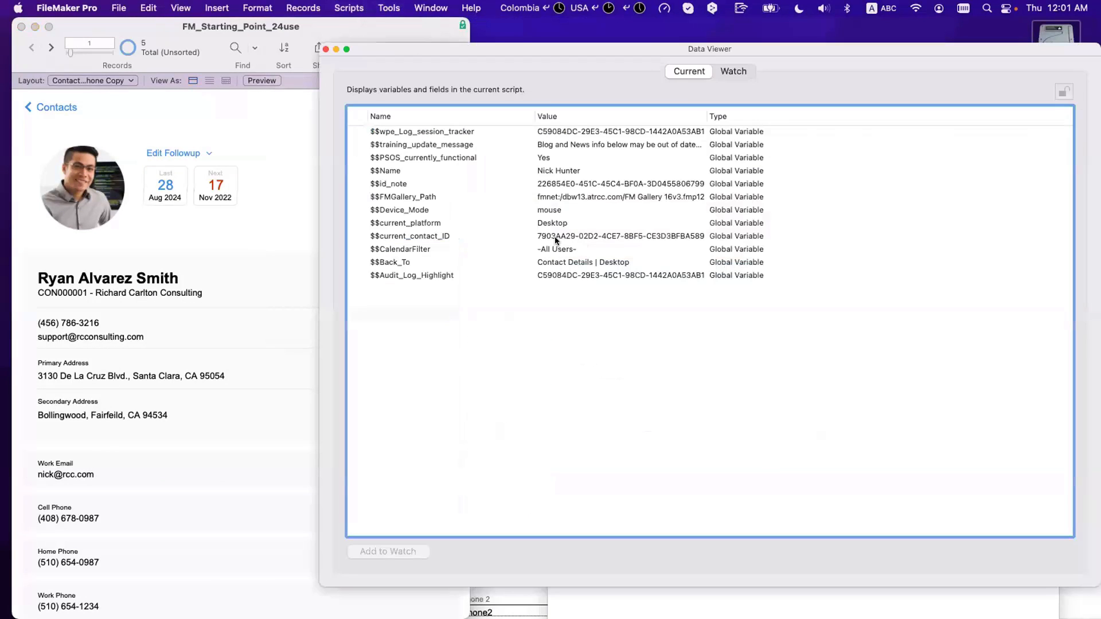
pyautogui.click(500, 236)
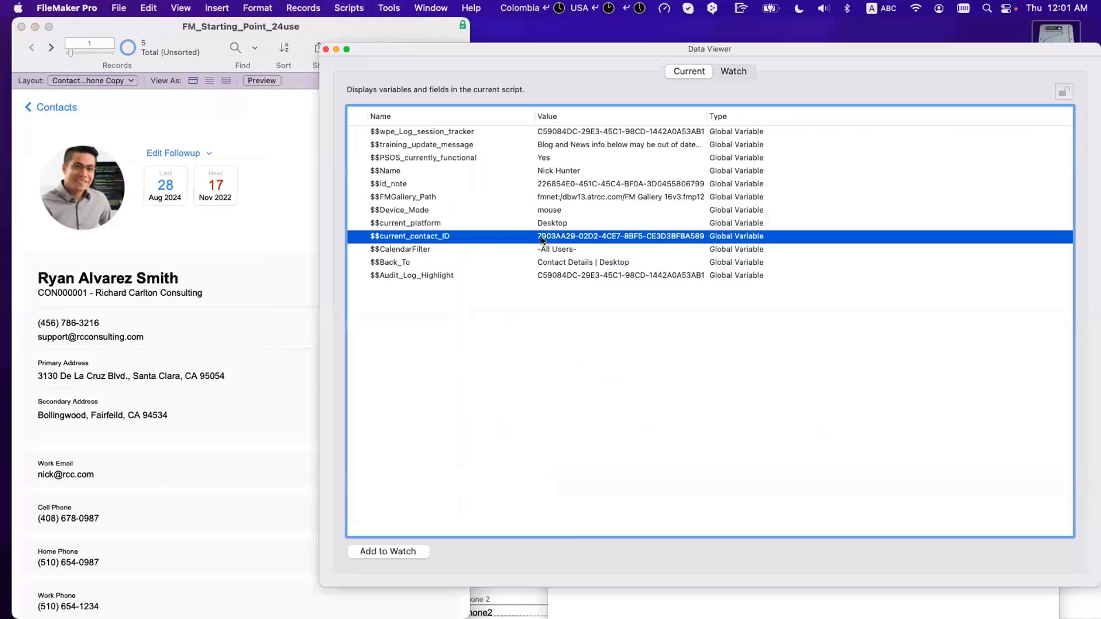
pyautogui.click(325, 48)
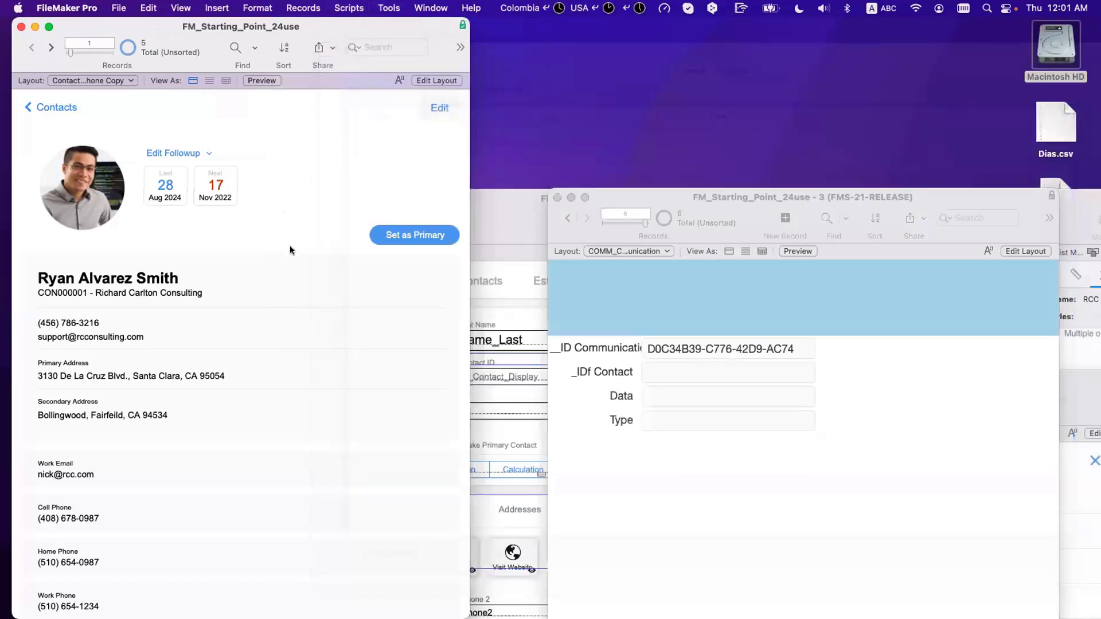
pyautogui.scroll(-3, 273, 551)
# Step: Open the communications card, add a new row, and view the resulting communication record
pyautogui.click(274, 575)
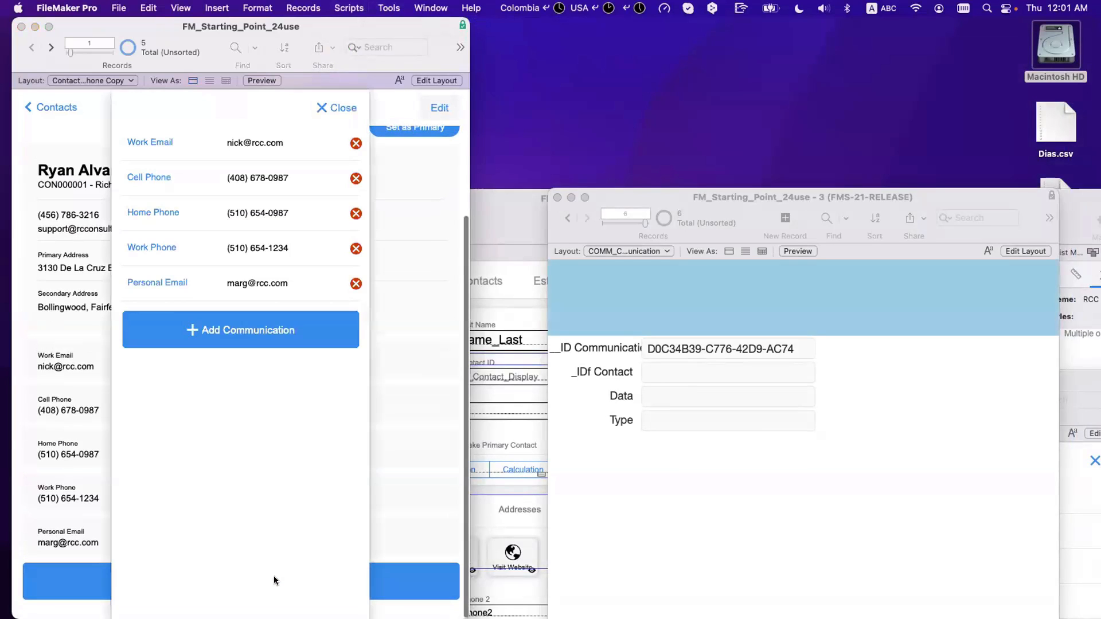
pyautogui.click(249, 334)
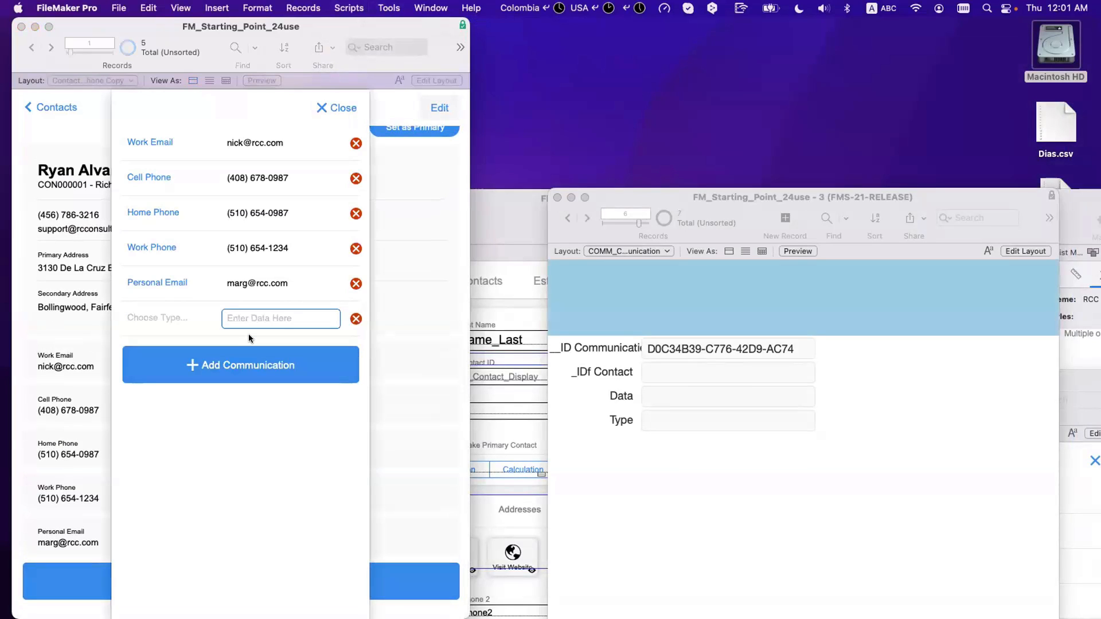
pyautogui.click(203, 323)
pyautogui.click(232, 303)
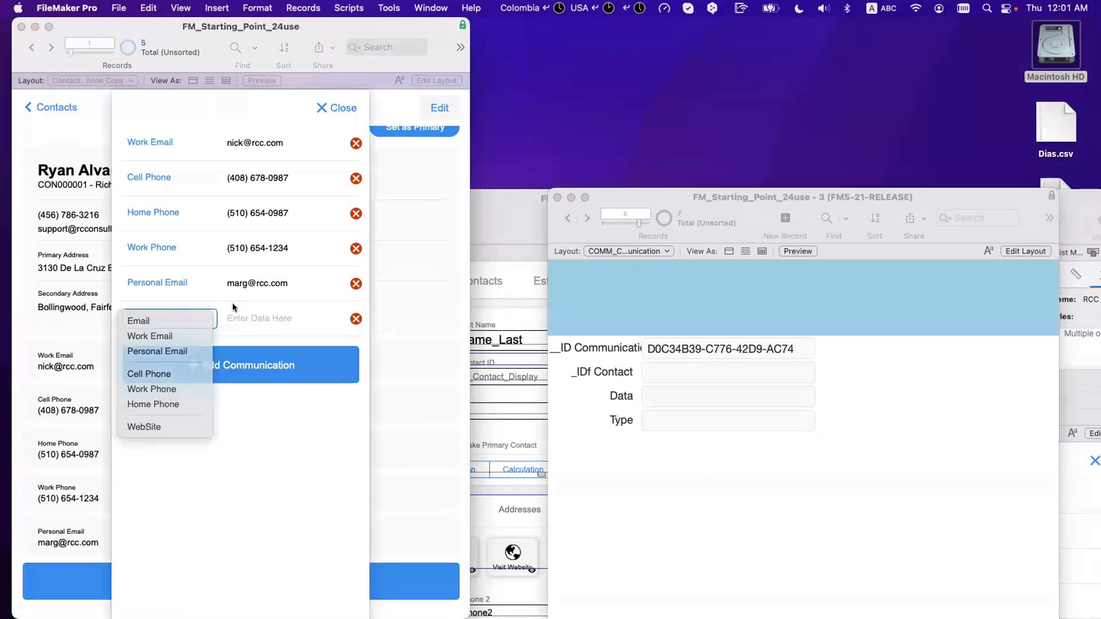
pyautogui.click(766, 498)
pyautogui.click(587, 218)
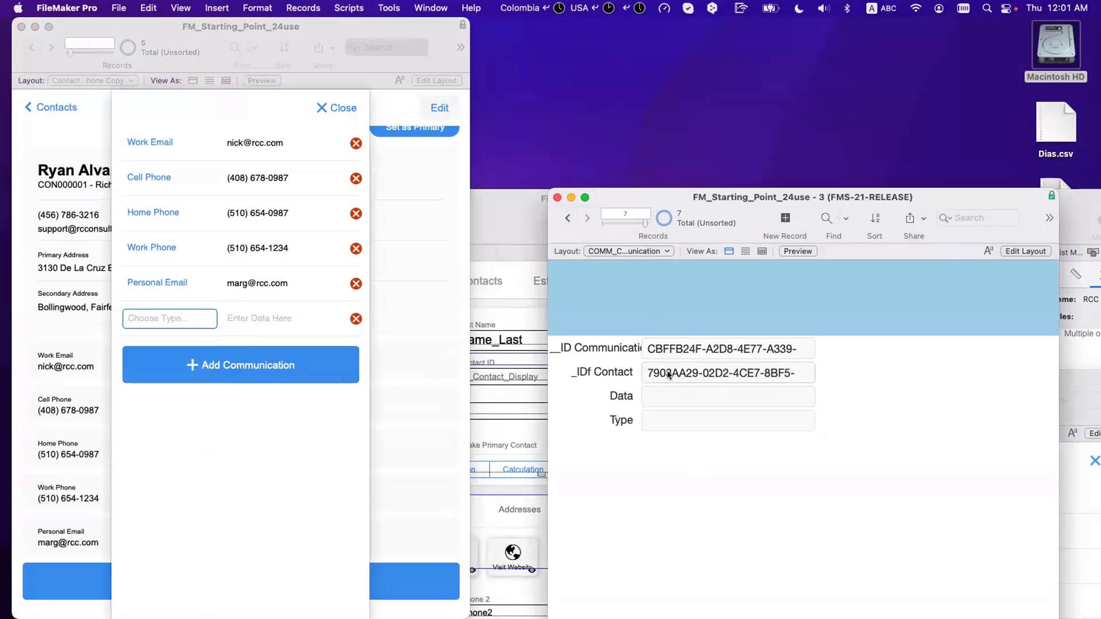
# Step: Set the new row's type to Personal Email with data 'wewewe'
pyautogui.click(190, 320)
pyautogui.click(191, 321)
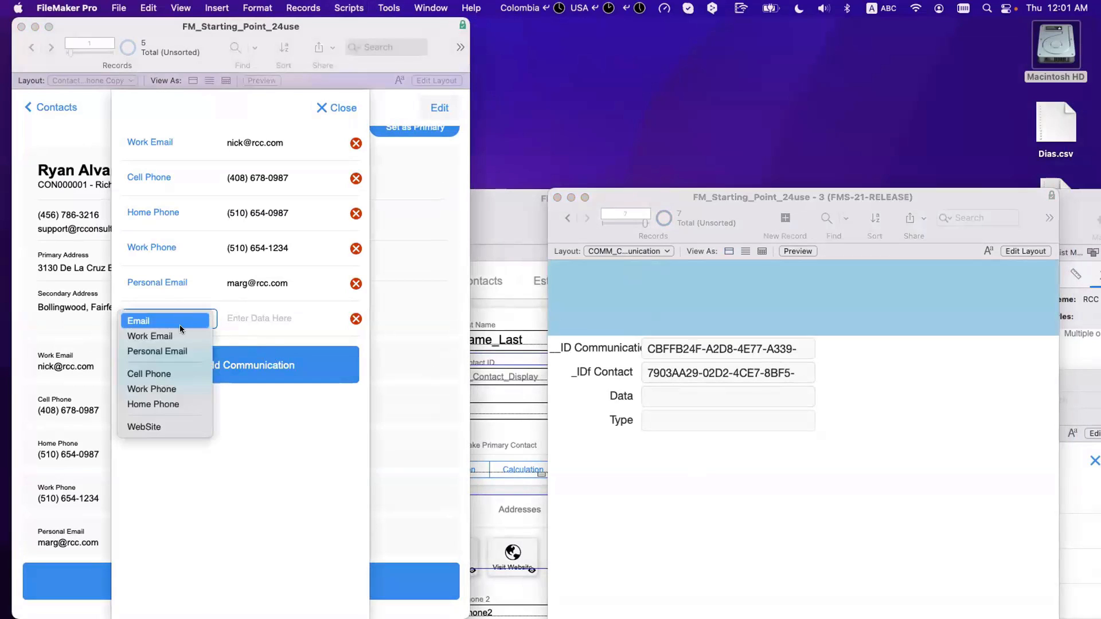
pyautogui.click(178, 331)
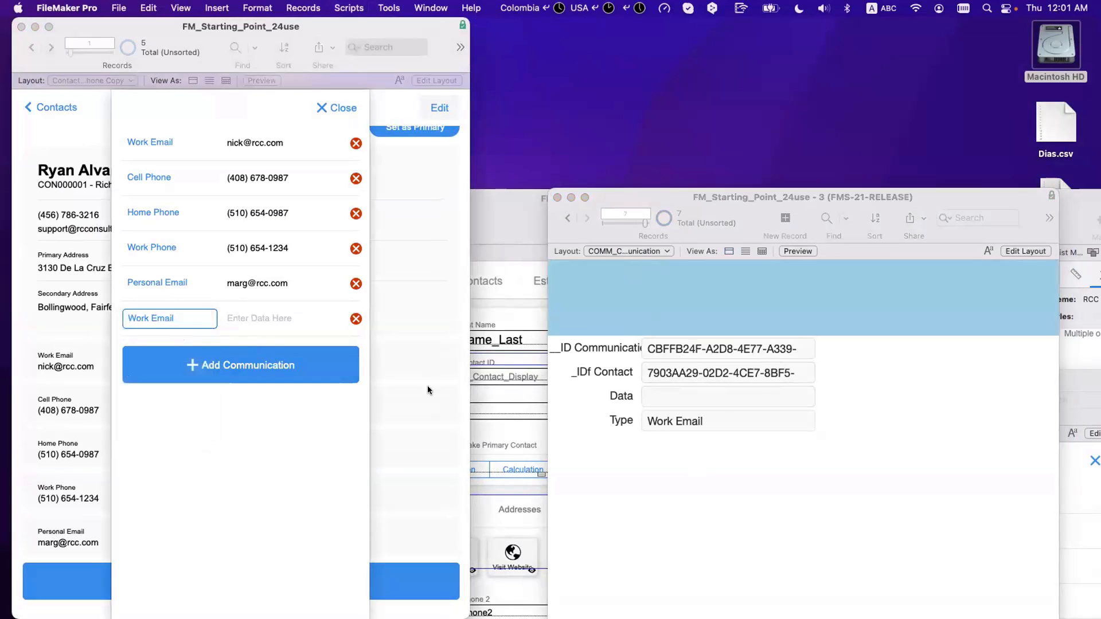
pyautogui.click(152, 318)
pyautogui.click(164, 335)
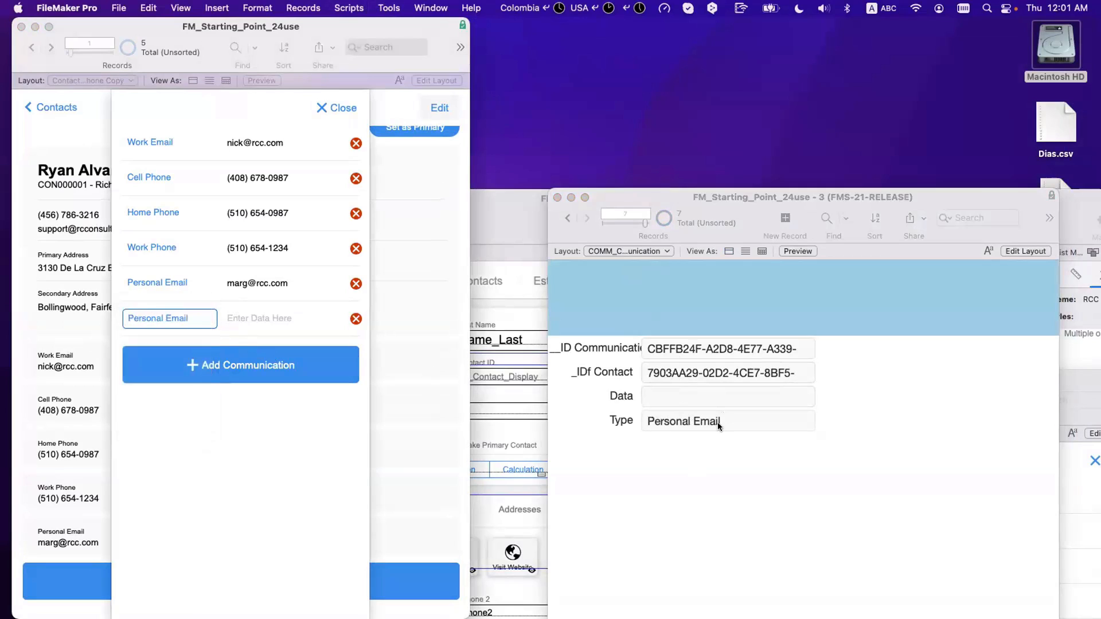
pyautogui.click(311, 320)
pyautogui.write('wewewe')
pyautogui.click(294, 421)
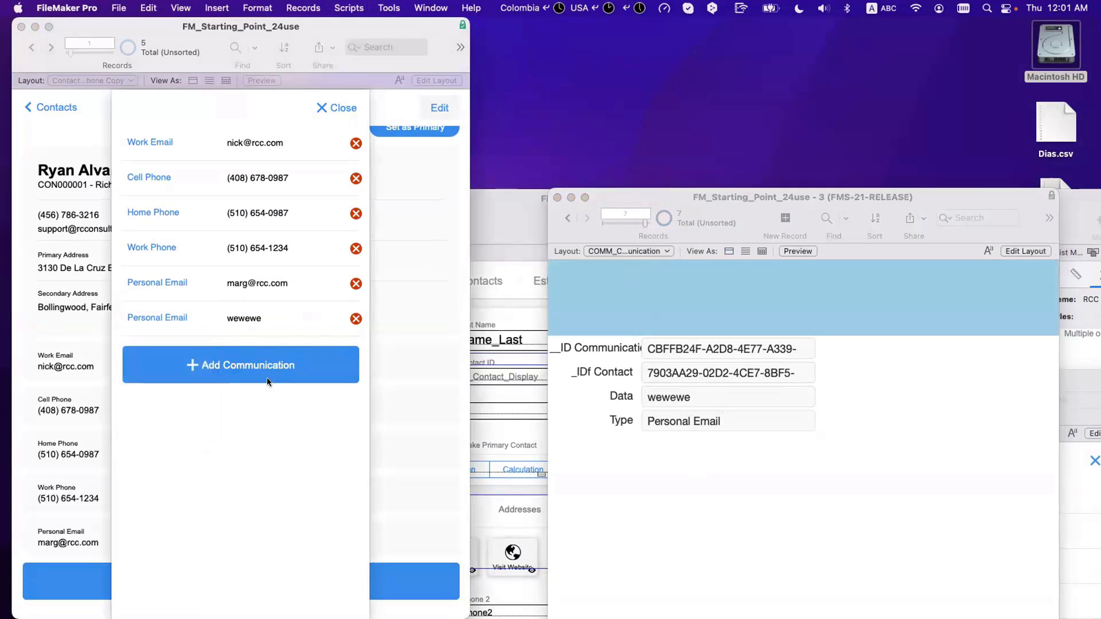
# Step: Add another communication row of type Work Email with data 'erererr'
pyautogui.click(266, 368)
pyautogui.click(173, 349)
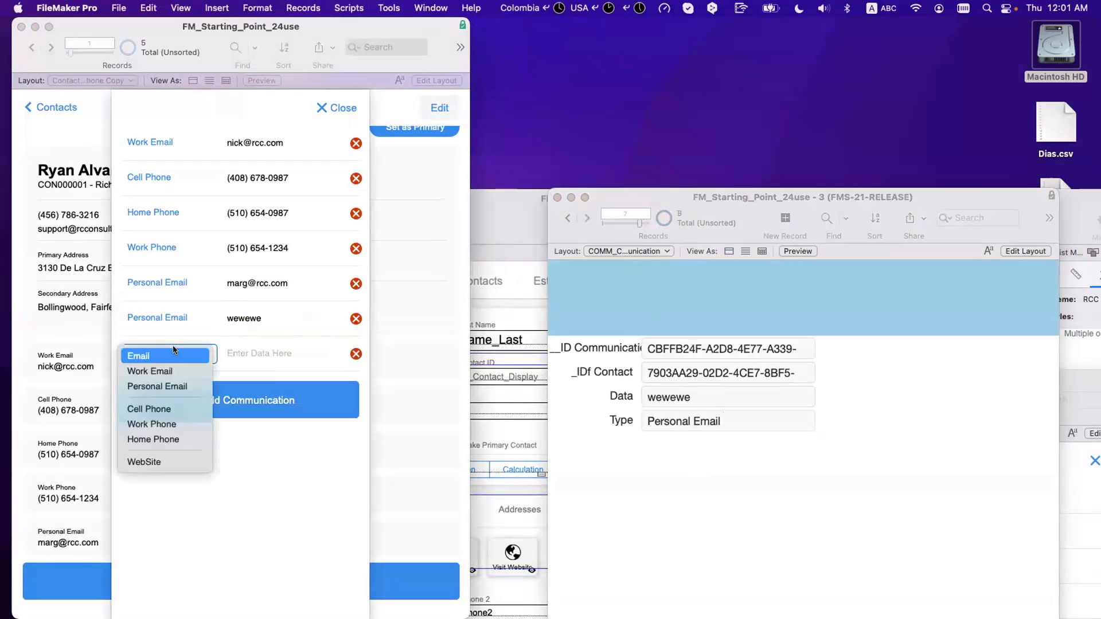
pyautogui.click(178, 370)
pyautogui.click(268, 355)
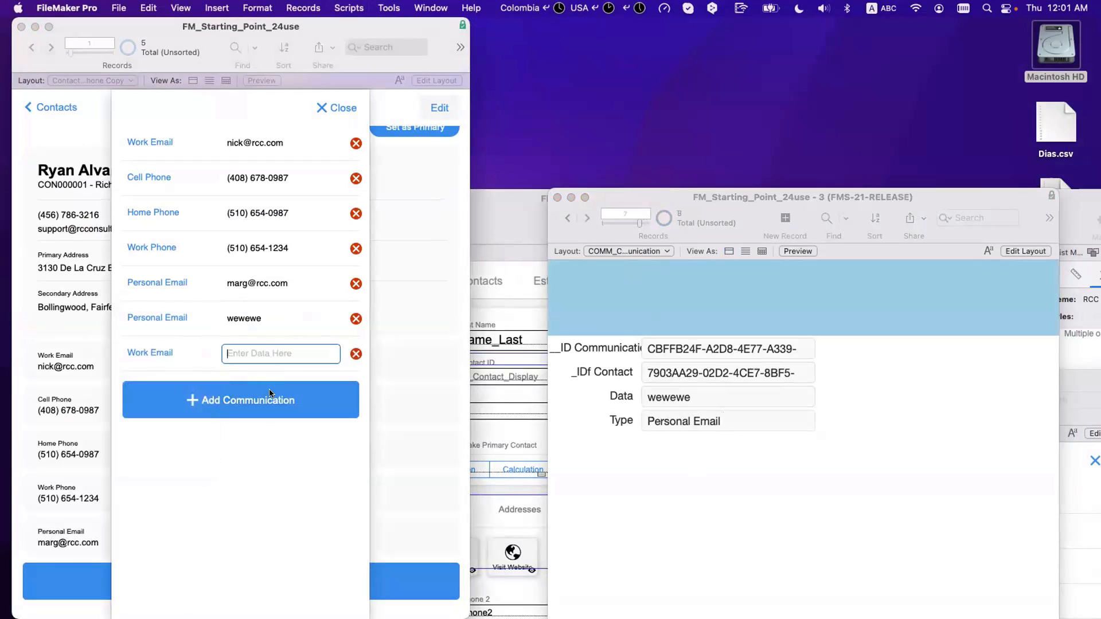
pyautogui.write('erererr')
pyautogui.press('Return')
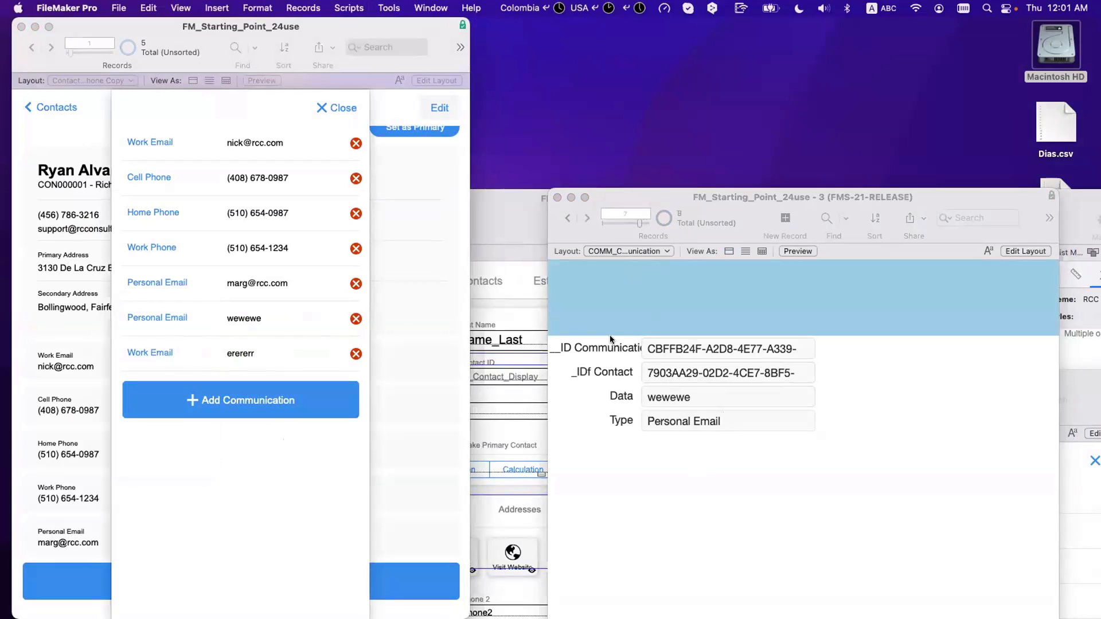
# Step: Step to the next communication record and compare its contact ID with $$current_contact_ID
pyautogui.click(587, 218)
pyautogui.click(587, 218)
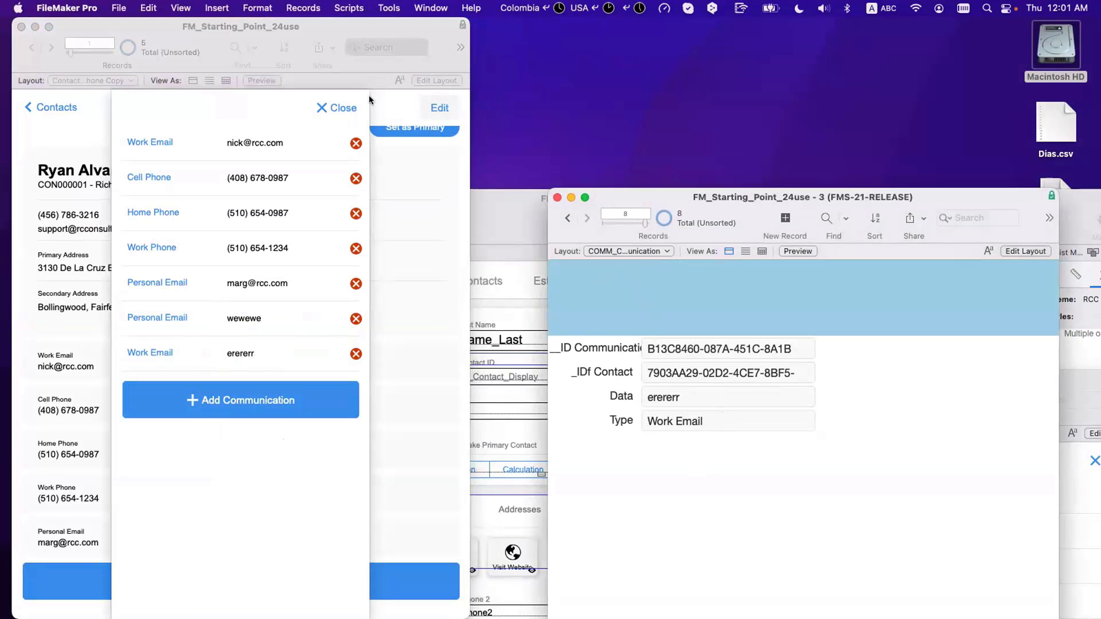
pyautogui.click(359, 7)
pyautogui.moveTo(303, 7)
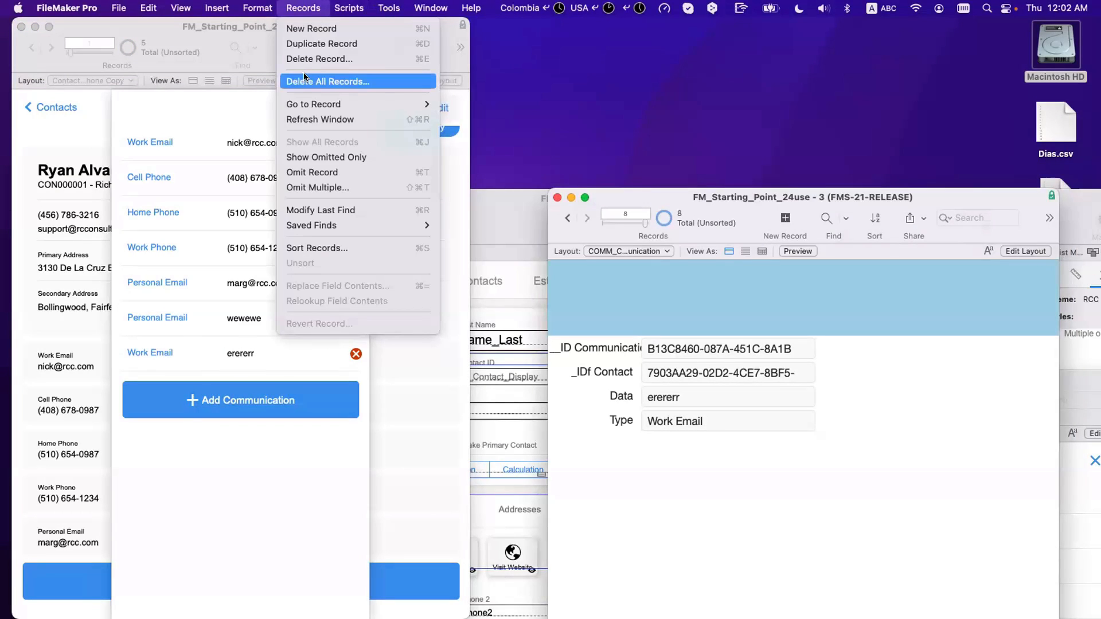
pyautogui.moveTo(388, 8)
pyautogui.click(394, 59)
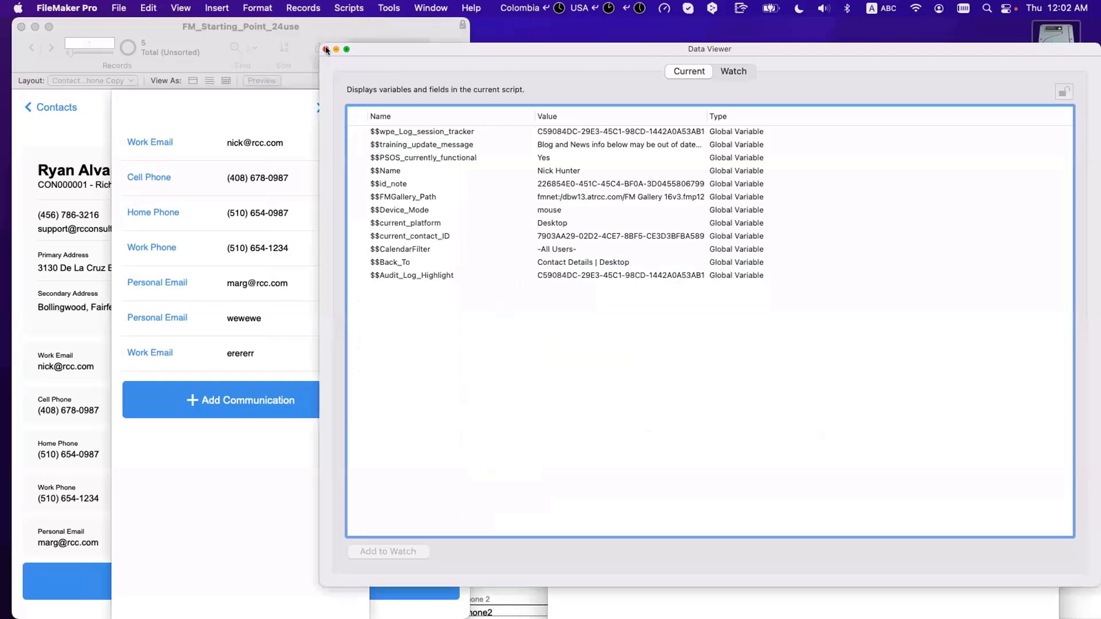
pyautogui.click(326, 50)
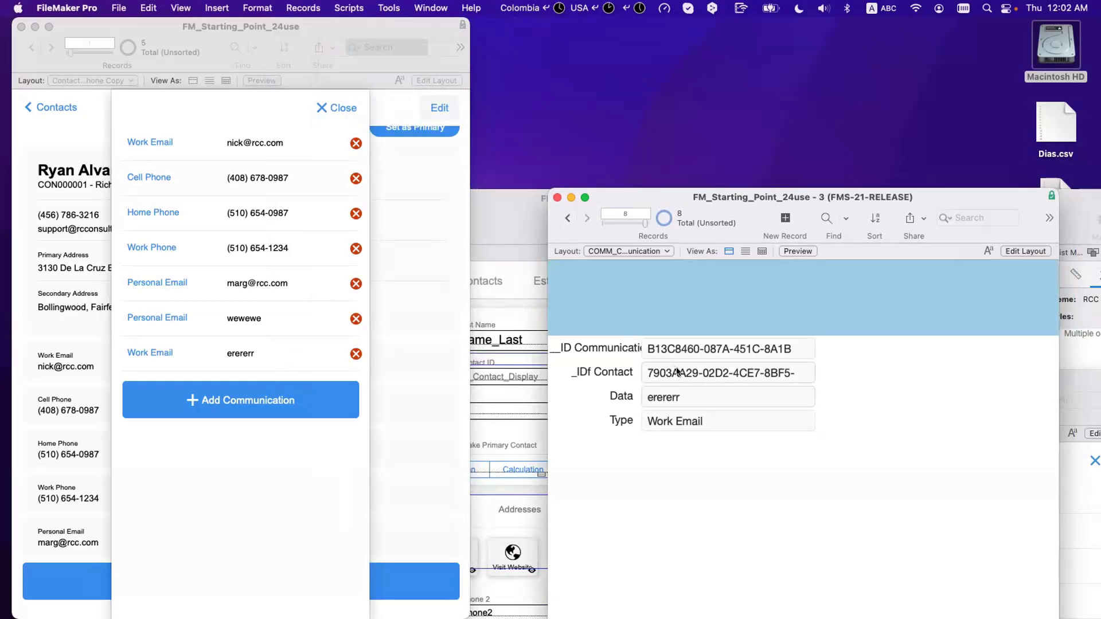
pyautogui.click(678, 374)
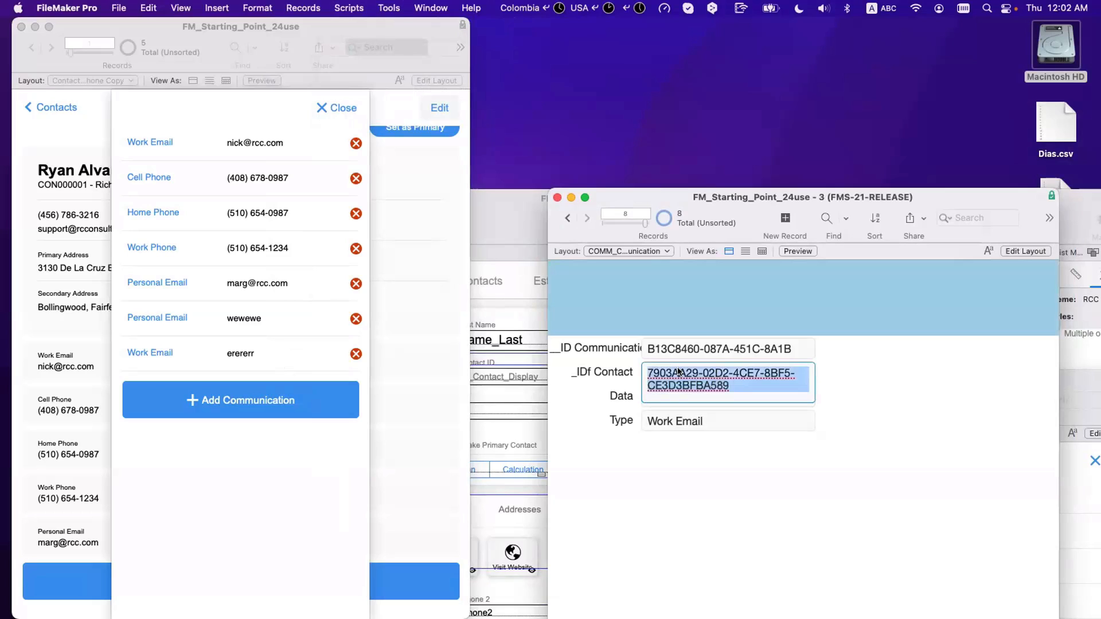
pyautogui.click(389, 7)
pyautogui.click(393, 59)
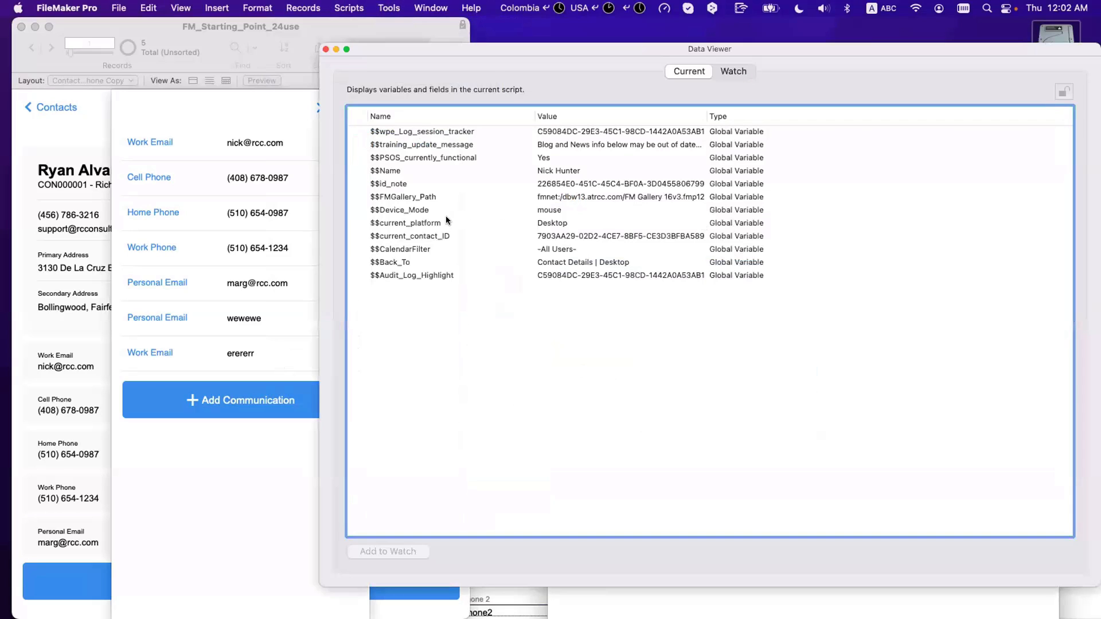
pyautogui.click(326, 49)
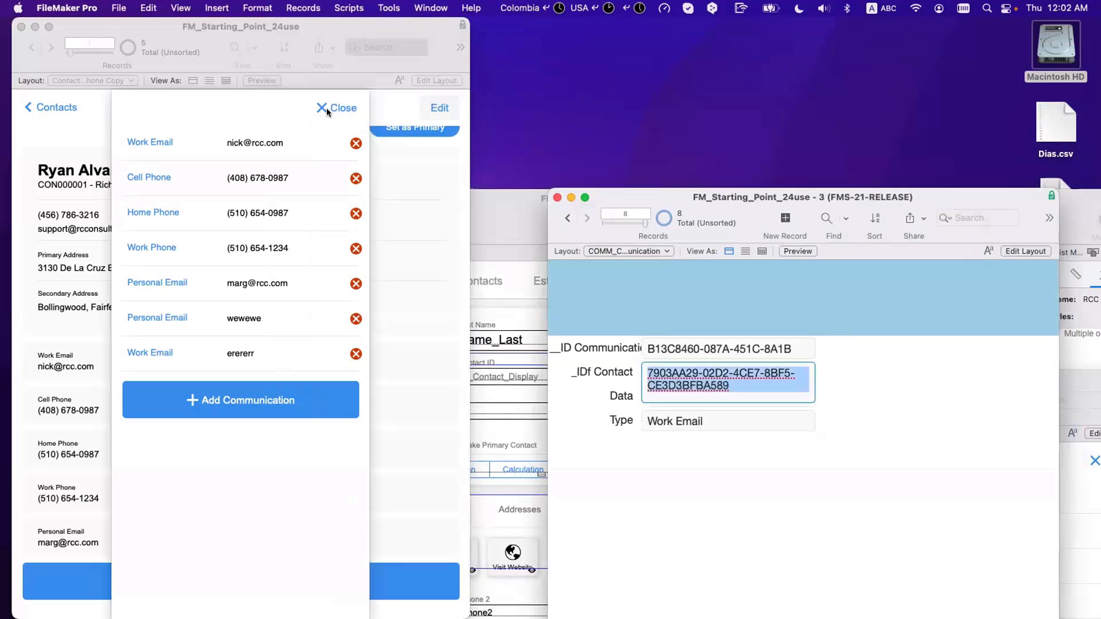
# Step: Close the communications card and put the contact window in Layout mode
pyautogui.click(328, 109)
pyautogui.click(329, 107)
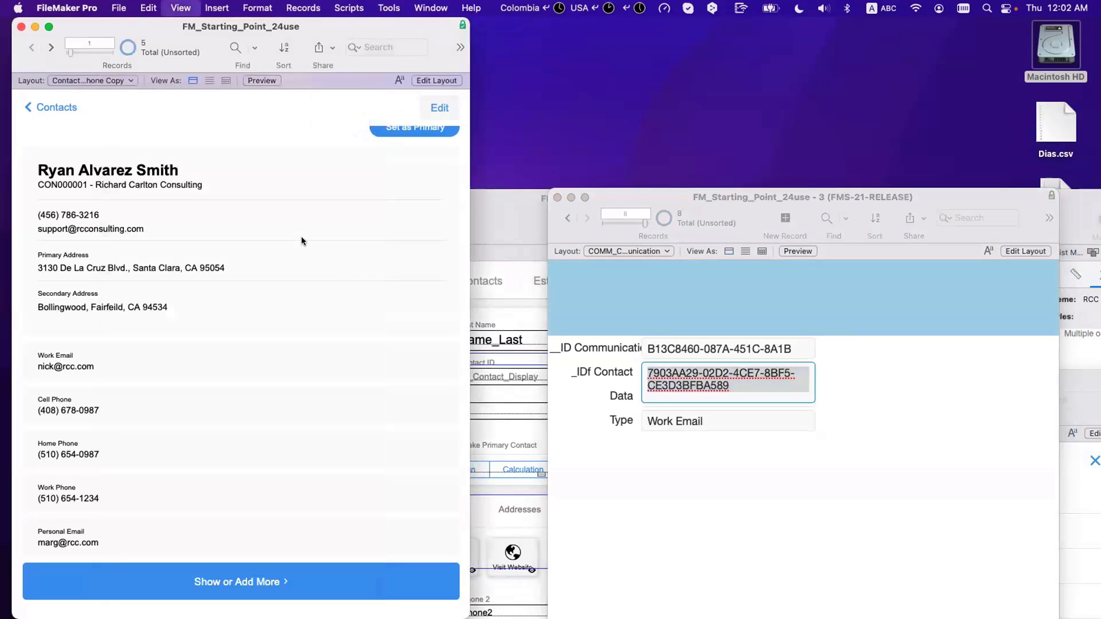
pyautogui.press('super+l')
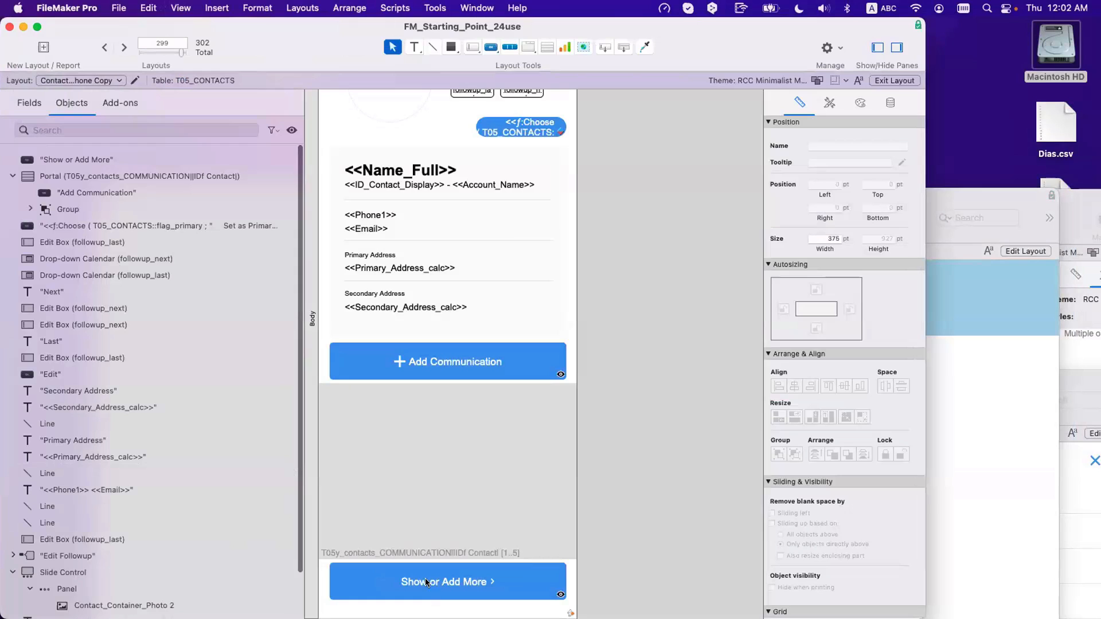
# Step: Set the Show or Add More button's card window width to Get(WindowContentWidth), then browse
pyautogui.doubleClick(426, 582)
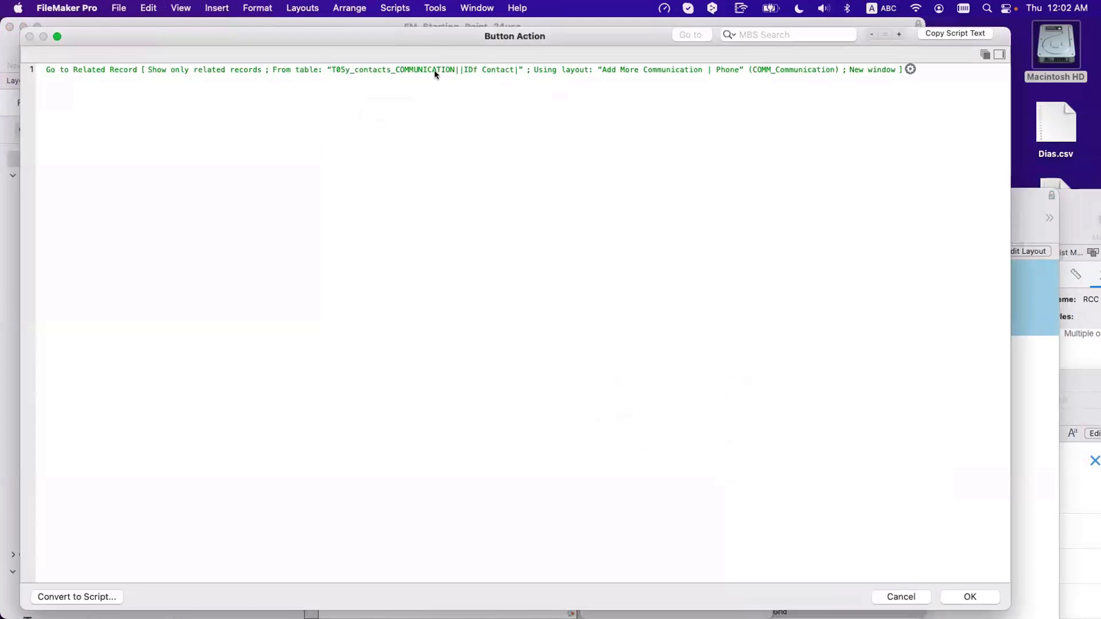
pyautogui.click(435, 70)
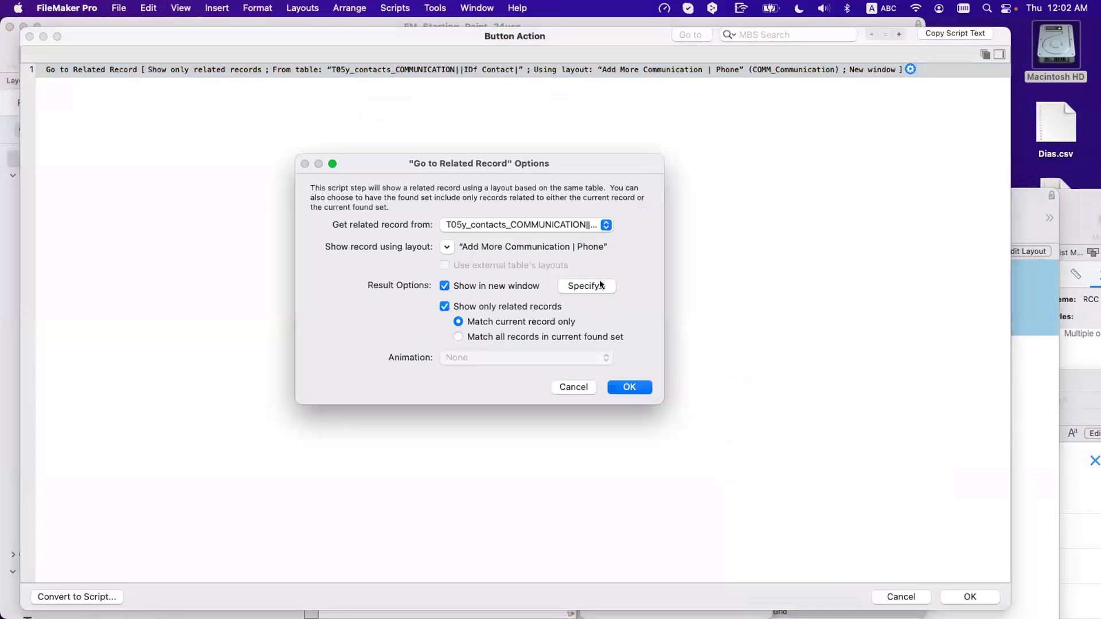
pyautogui.click(584, 354)
pyautogui.click(702, 318)
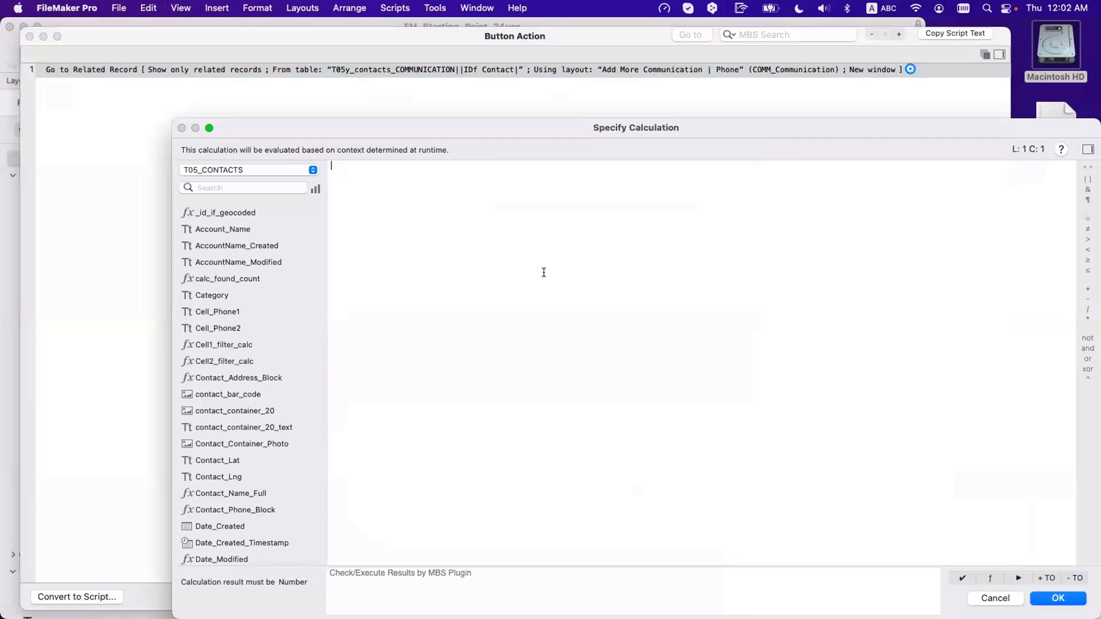
pyautogui.write('get')
pyautogui.press('Return')
pyautogui.write('wind')
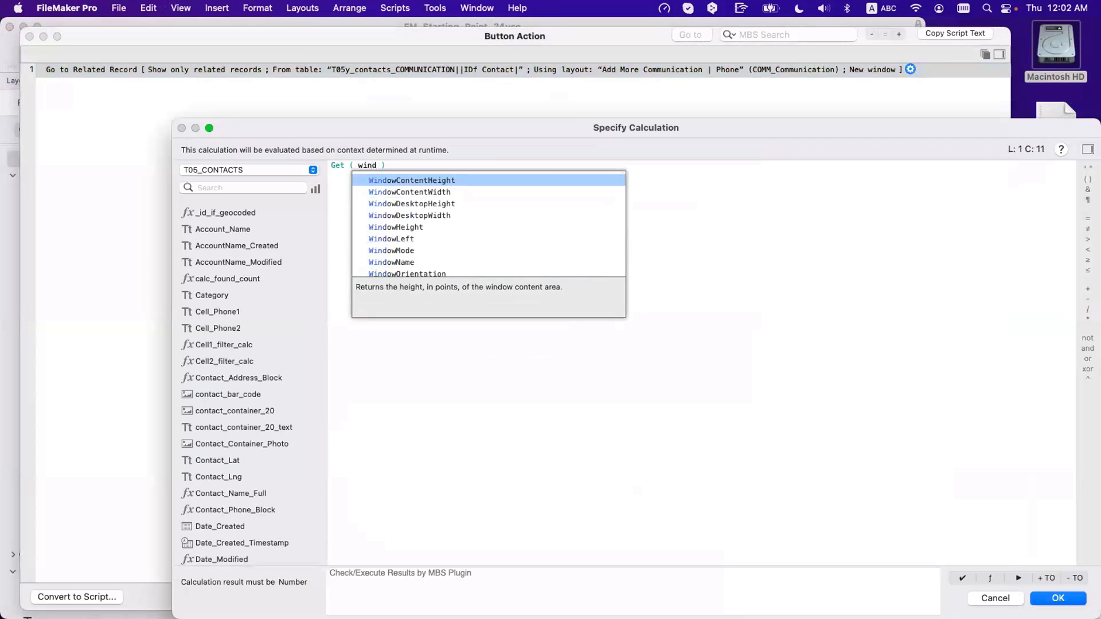
pyautogui.press('Down')
pyautogui.press('Return')
pyautogui.press('KP_Enter')
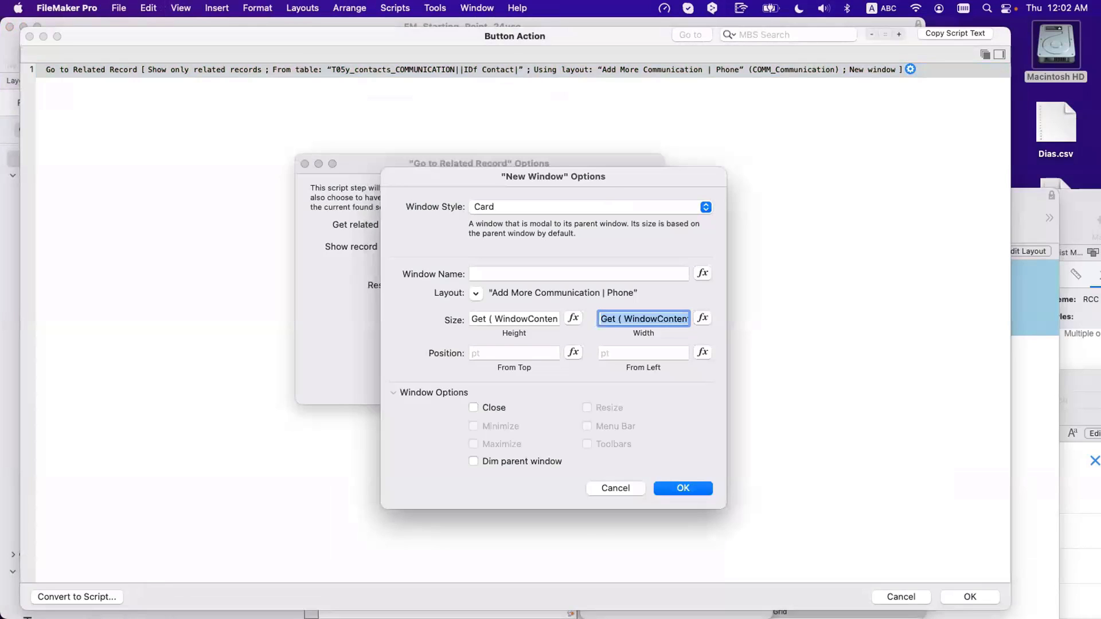
pyautogui.press('Return')
pyautogui.press('Return')
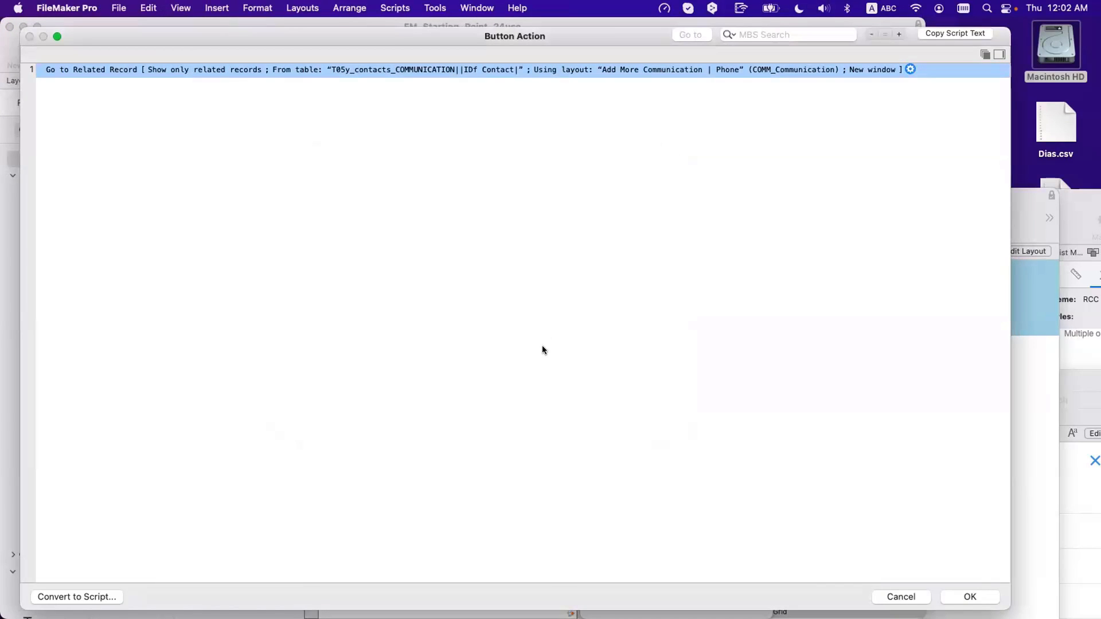
pyautogui.click(969, 597)
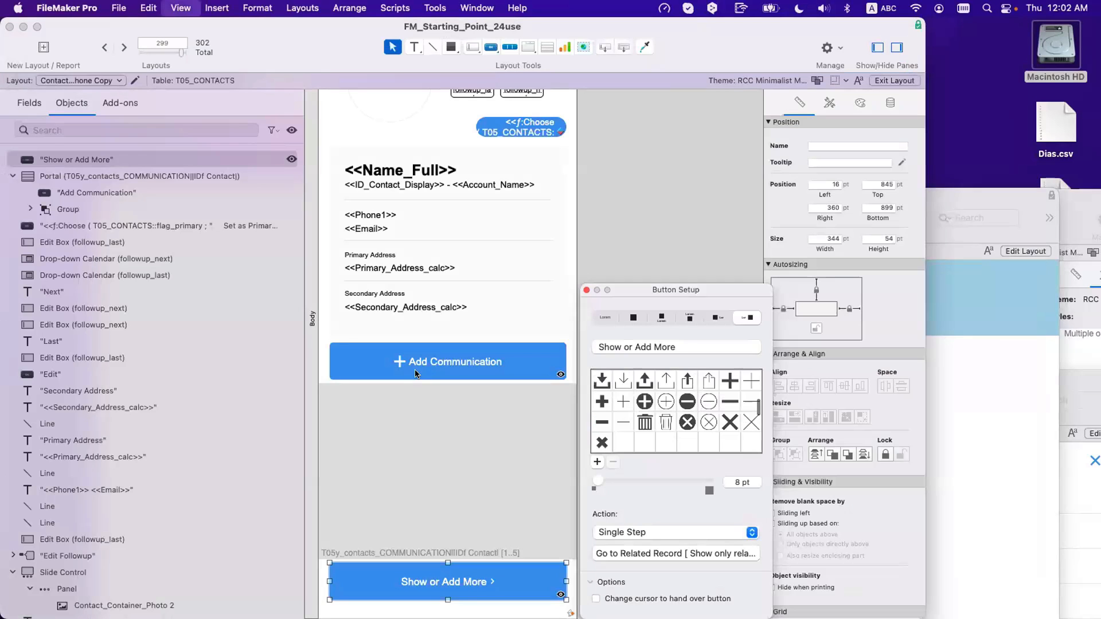
pyautogui.press('super+b')
pyautogui.scroll(-3, 196, 195)
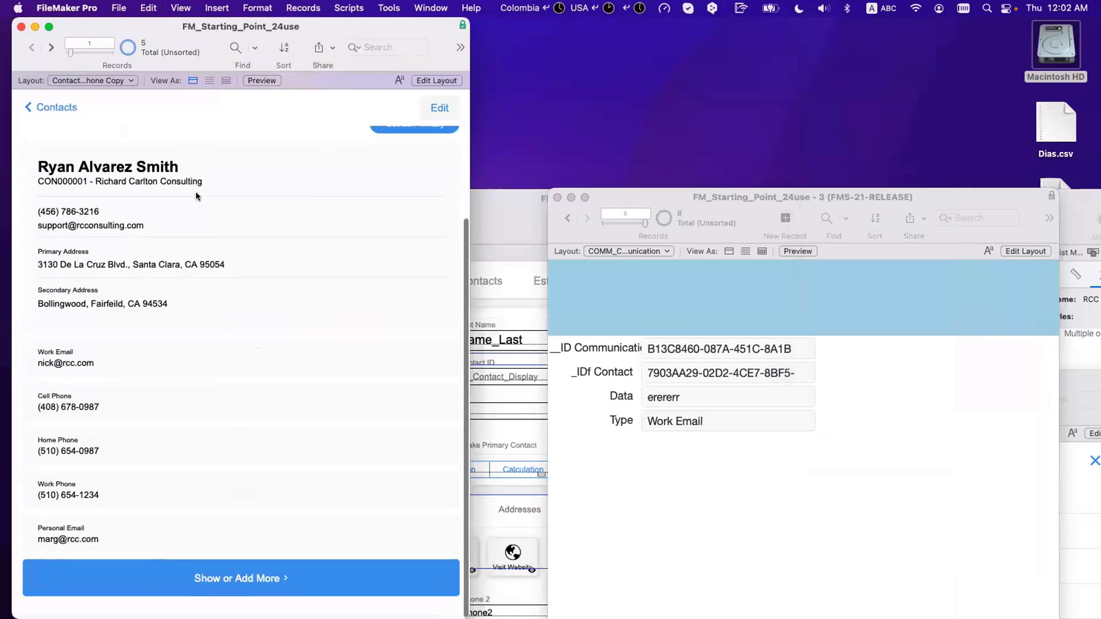
# Step: Add two communication rows on the card, both typed Work Email, then close it
pyautogui.click(256, 580)
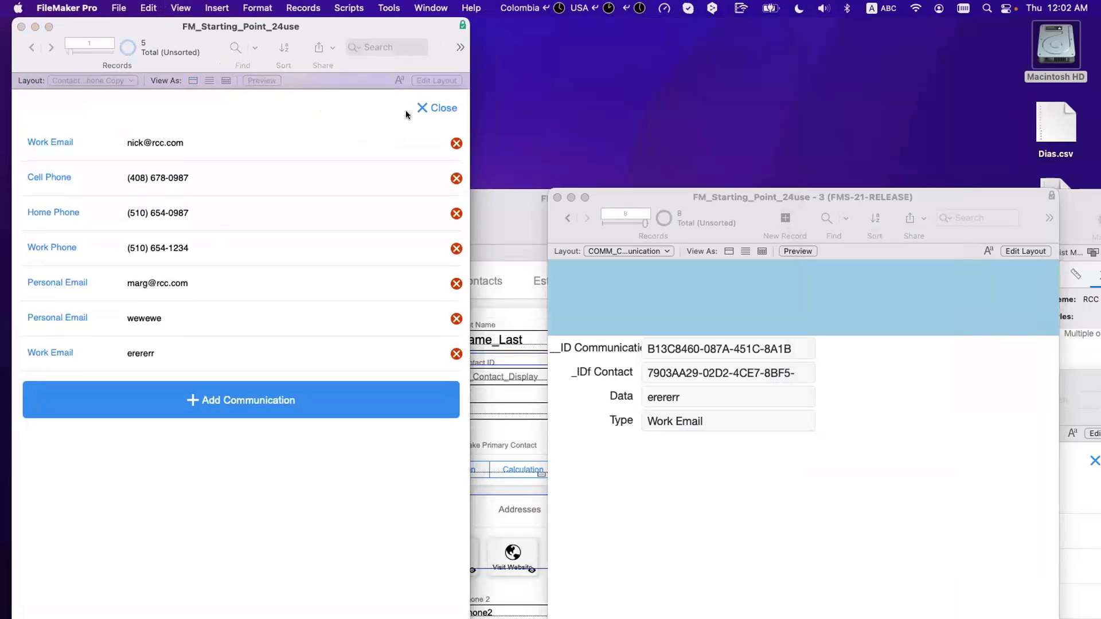
pyautogui.click(420, 107)
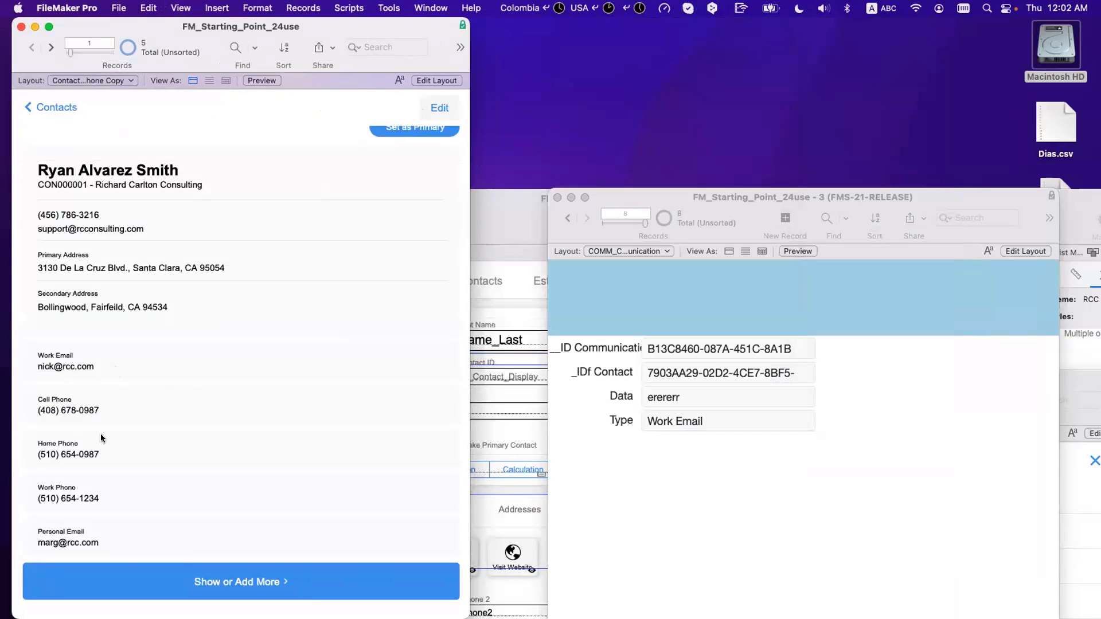
pyautogui.click(158, 564)
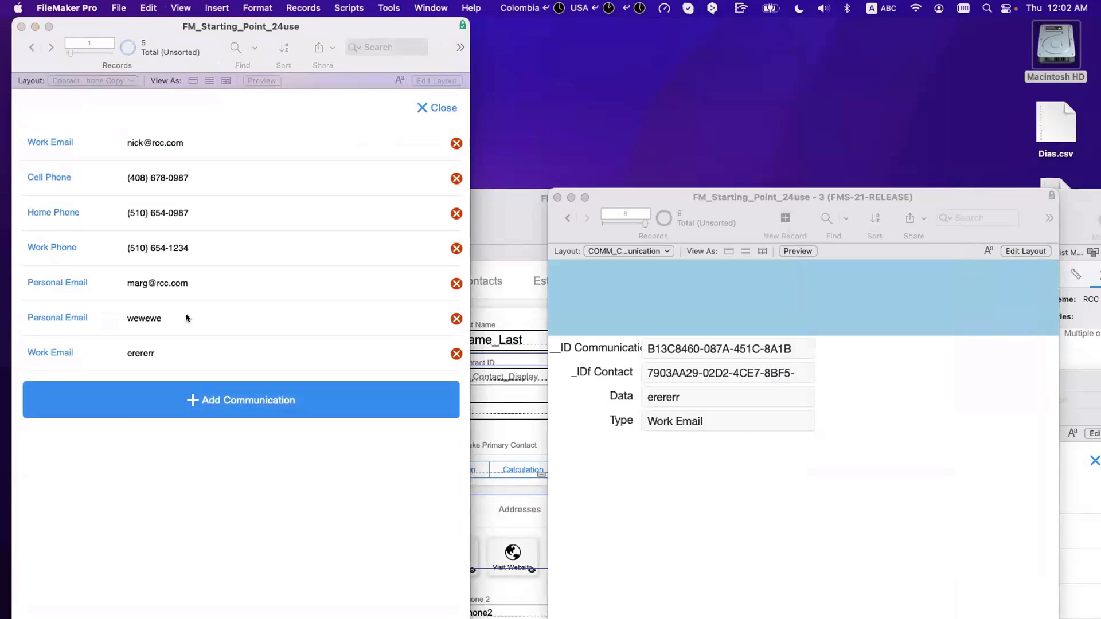
pyautogui.click(221, 408)
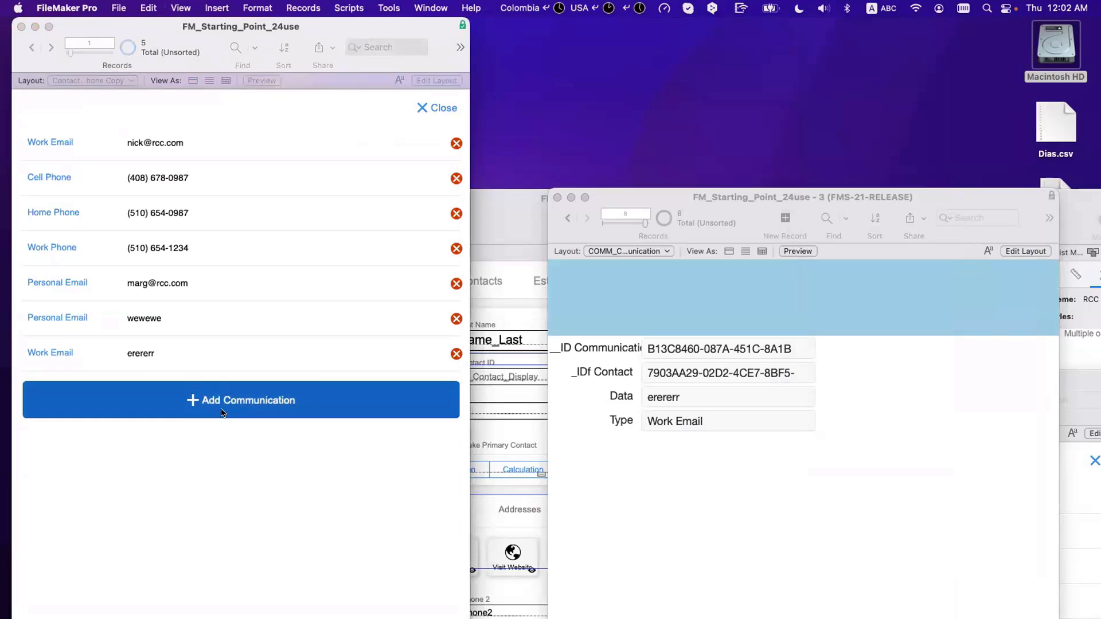
pyautogui.click(97, 387)
pyautogui.click(89, 407)
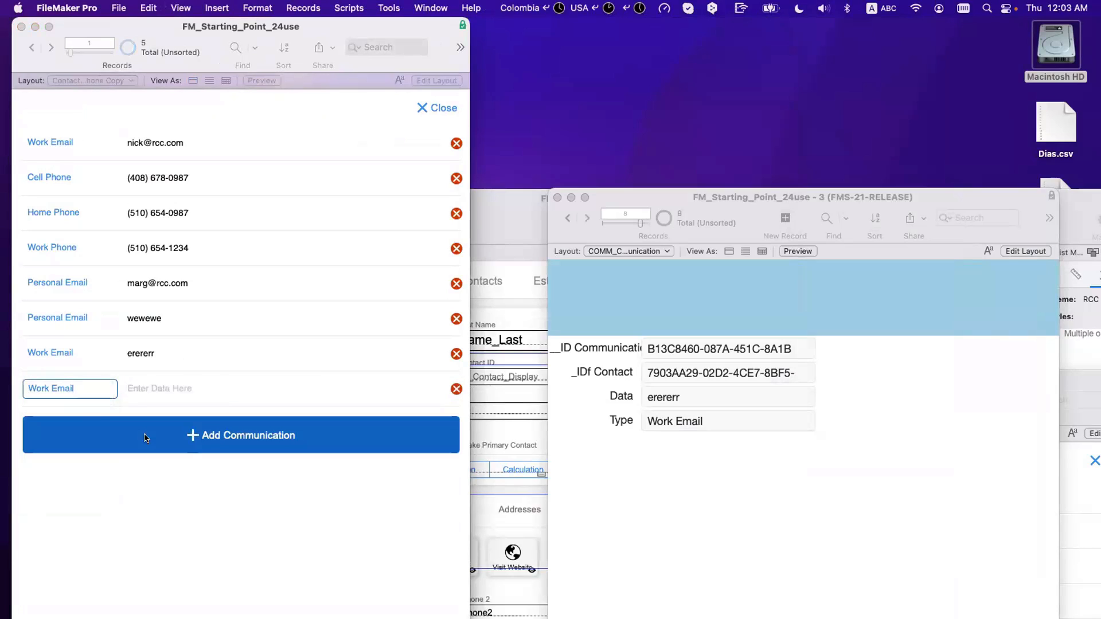
pyautogui.click(71, 418)
pyautogui.click(74, 423)
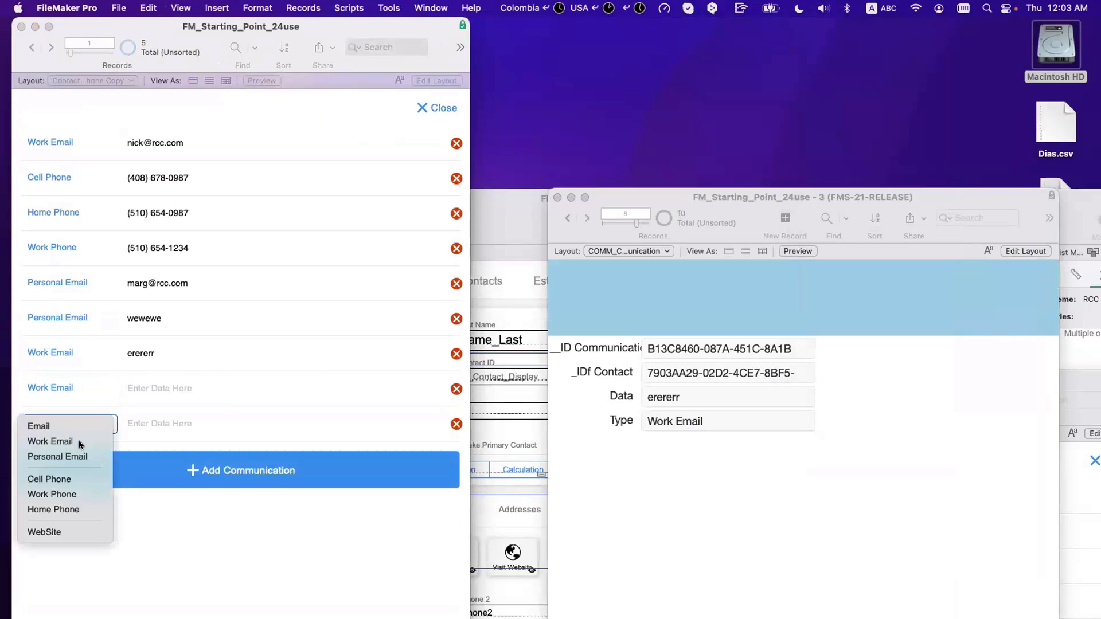
pyautogui.click(80, 442)
pyautogui.click(436, 107)
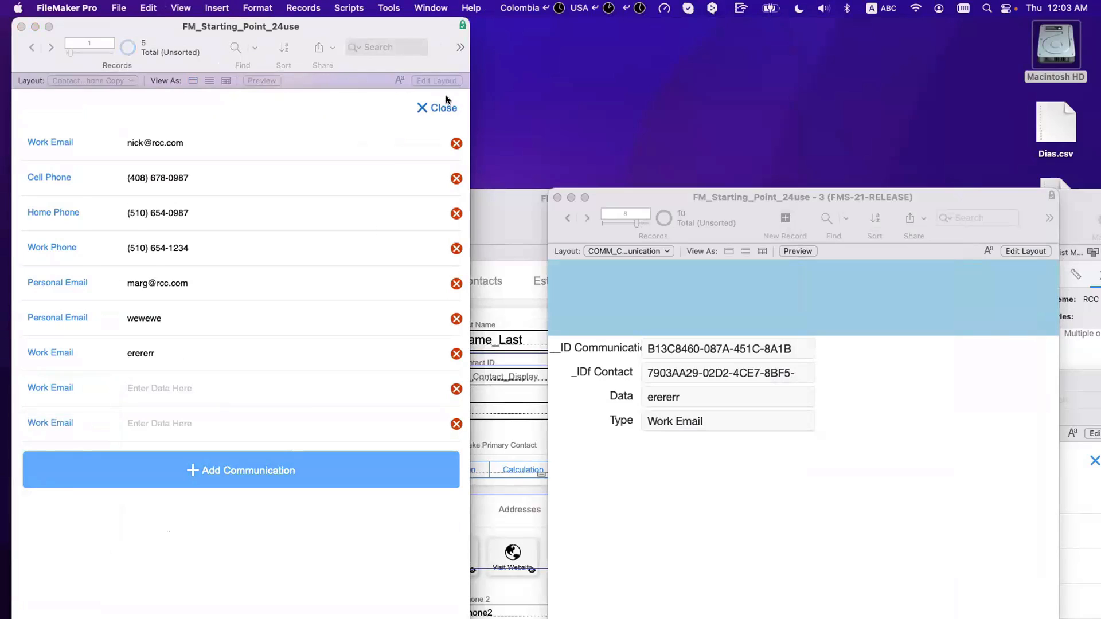
# Step: Reopen and close the card twice, widen the contact window, and enter Layout mode
pyautogui.click(201, 581)
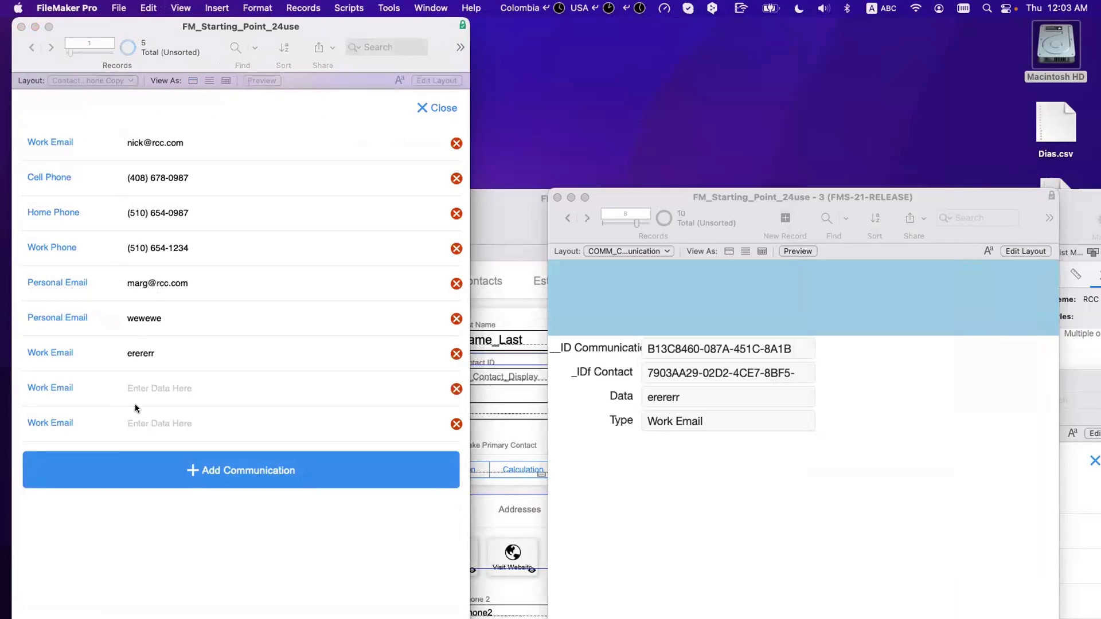
pyautogui.click(424, 107)
pyautogui.click(268, 571)
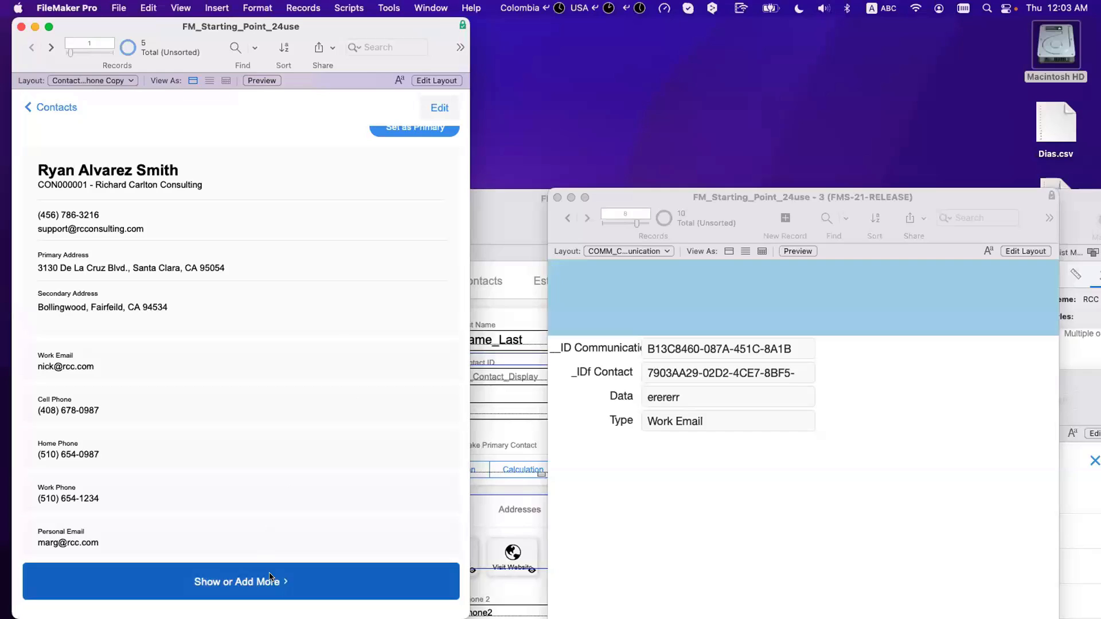
pyautogui.click(441, 108)
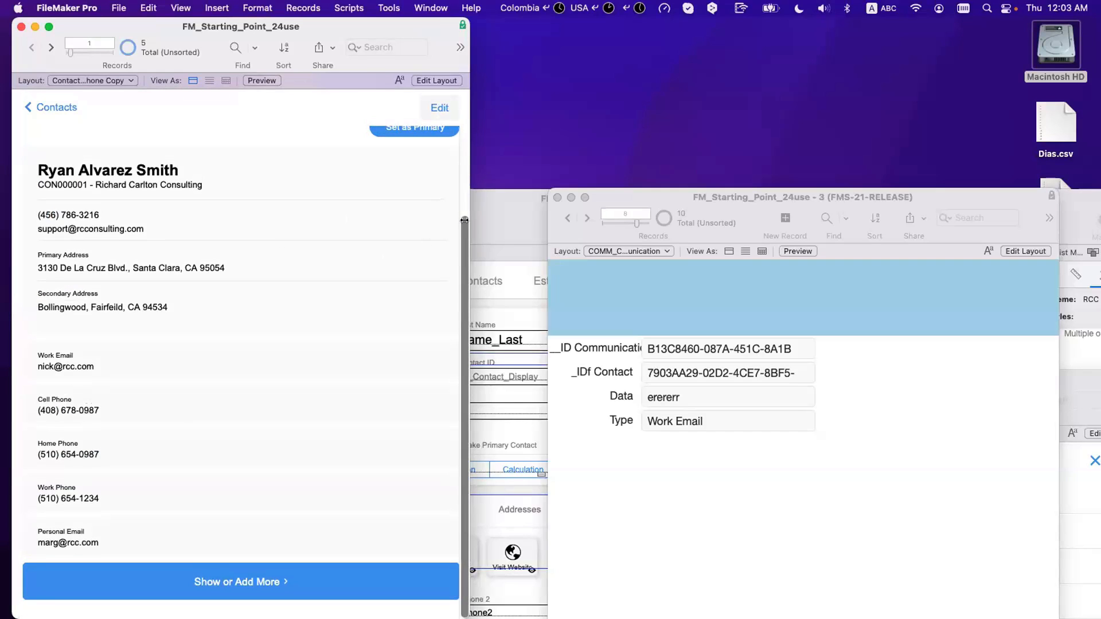
pyautogui.moveTo(469, 223); pyautogui.dragTo(594, 223)
pyautogui.press('super+l')
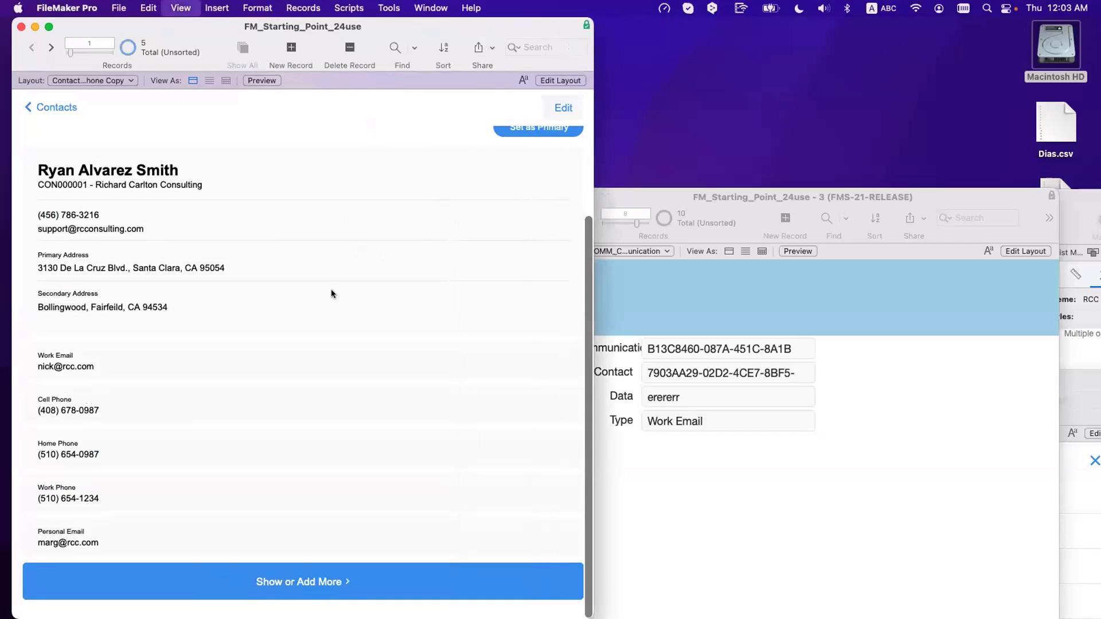
# Step: Drag out a layout calculation box beside the layout, then cancel its empty formula
pyautogui.scroll(-3, 689, 272)
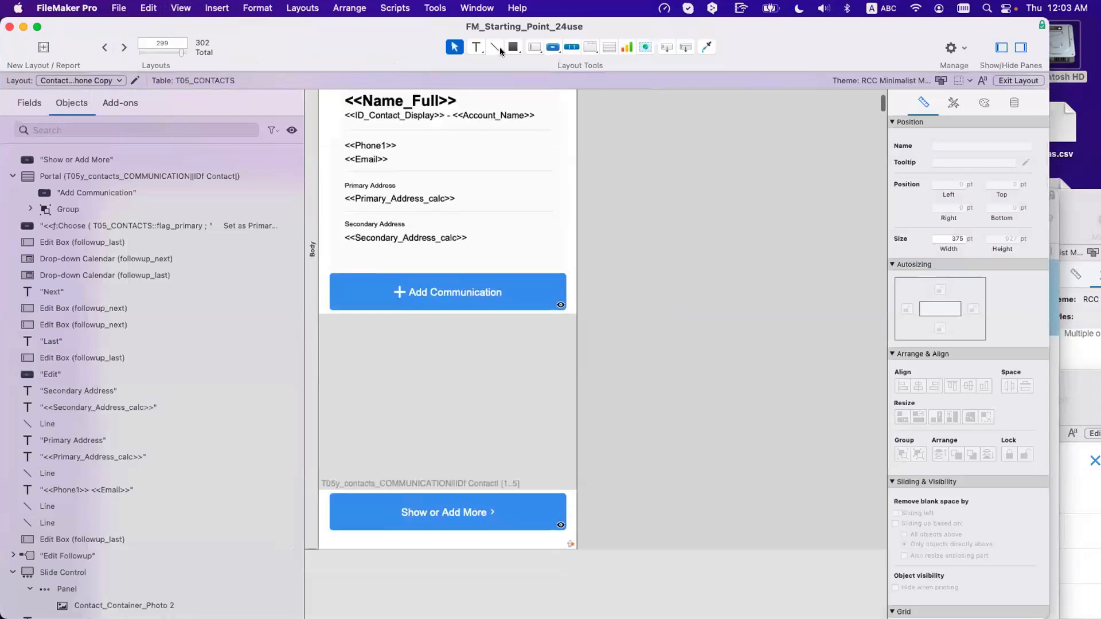
pyautogui.click(476, 47)
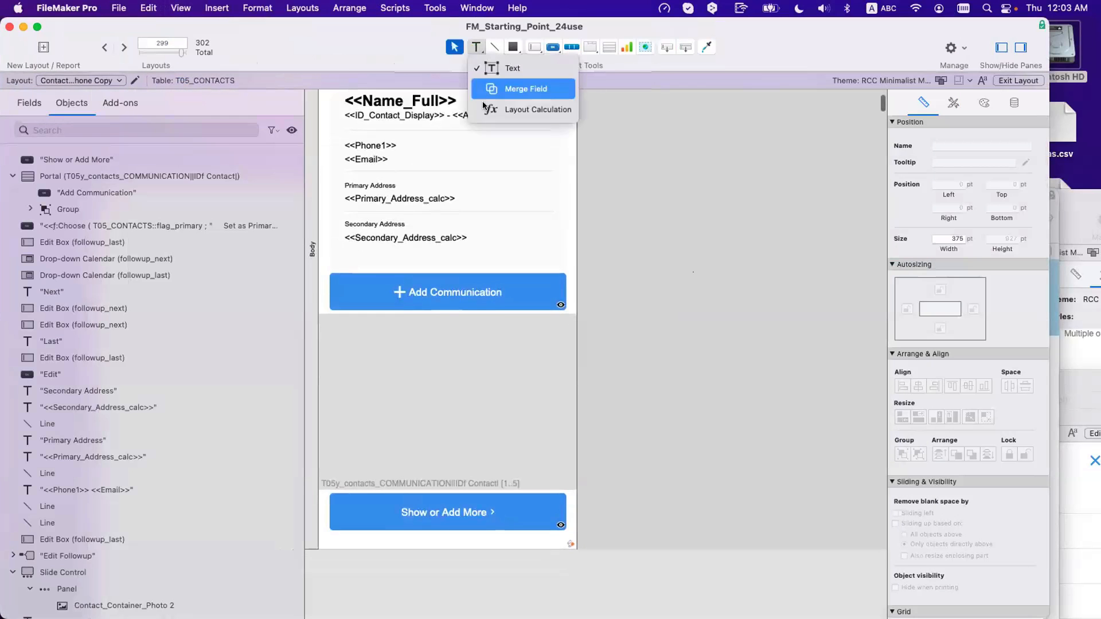
pyautogui.click(548, 165)
pyautogui.moveTo(616, 167)
pyautogui.mouseDown()
pyautogui.moveTo(644, 195)
pyautogui.moveTo(787, 270)
pyautogui.mouseUp()
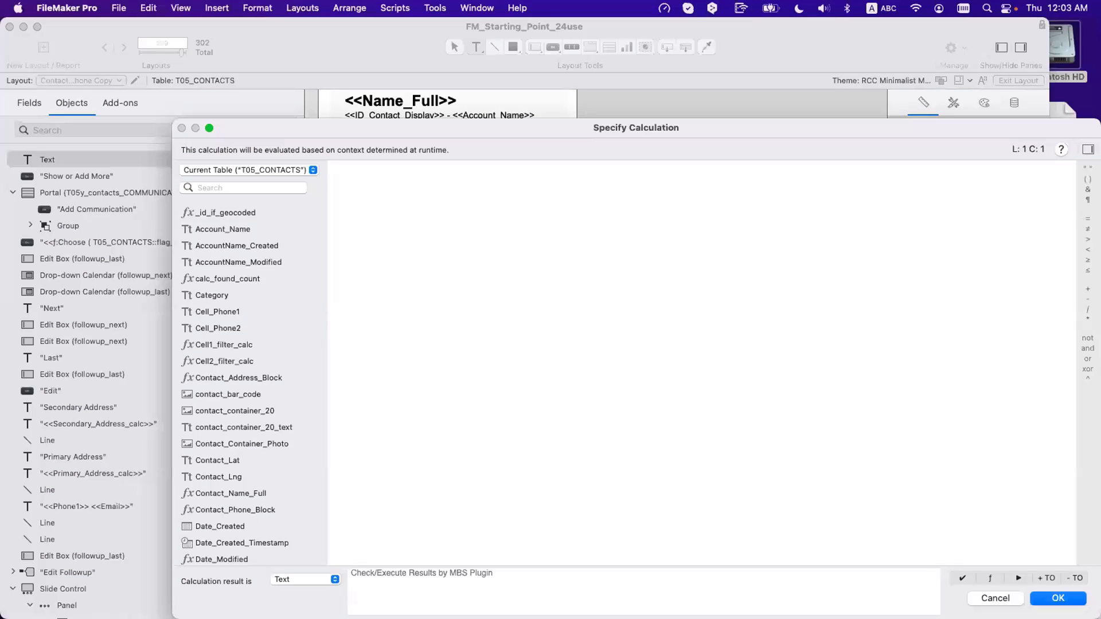
pyautogui.press('Escape')
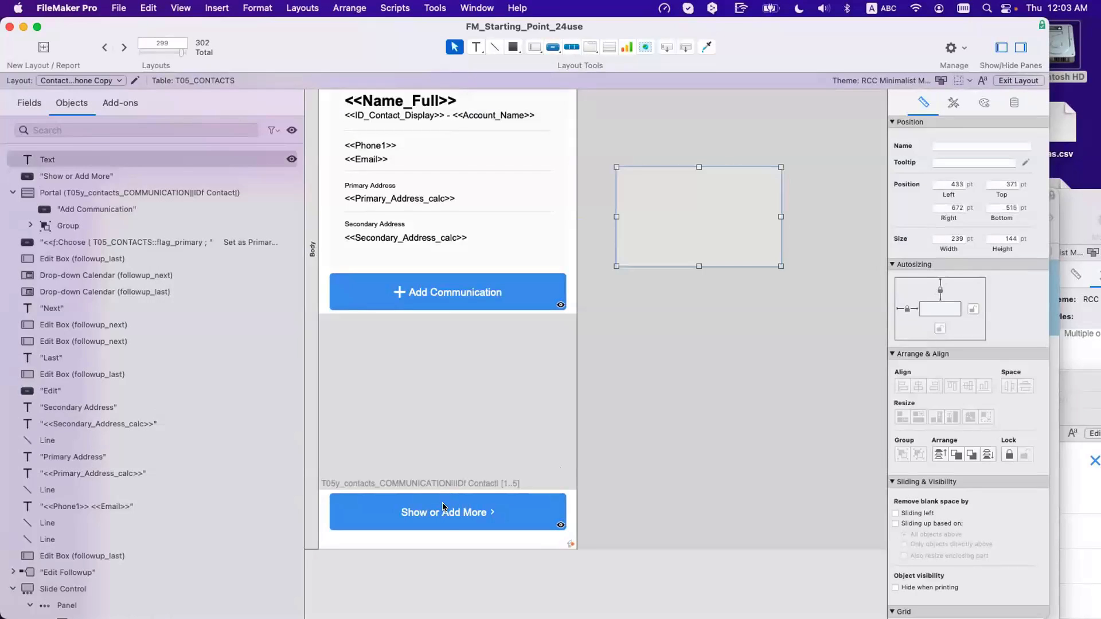
# Step: Review the Show or Add More button setup, then delete the empty text box
pyautogui.click(443, 507)
pyautogui.doubleClick(443, 507)
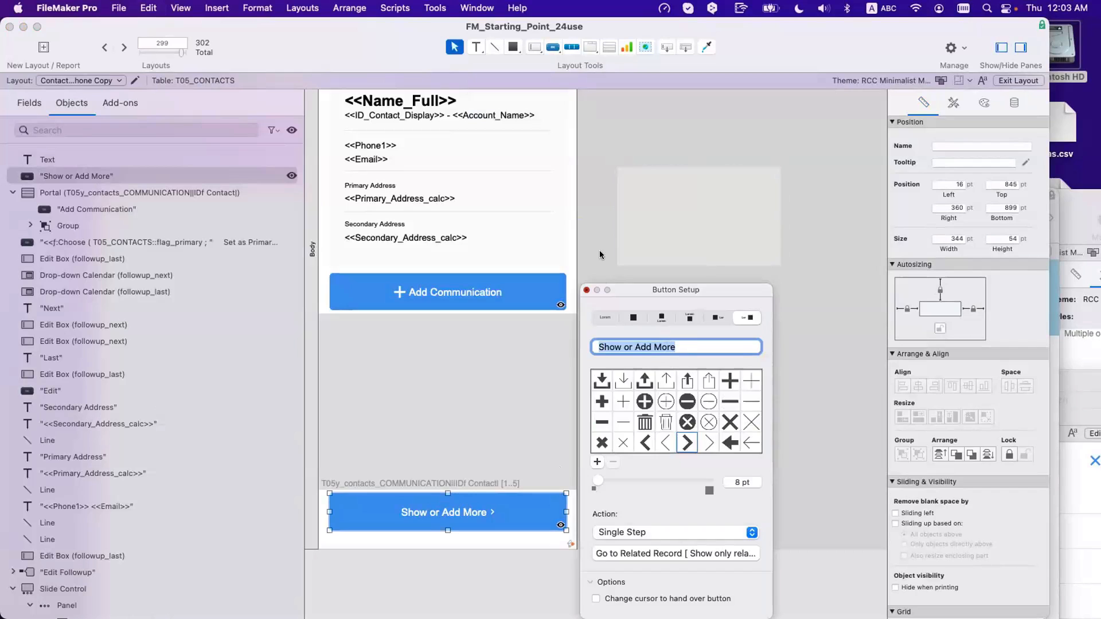
pyautogui.click(641, 225)
pyautogui.rightClick(642, 226)
pyautogui.click(616, 268)
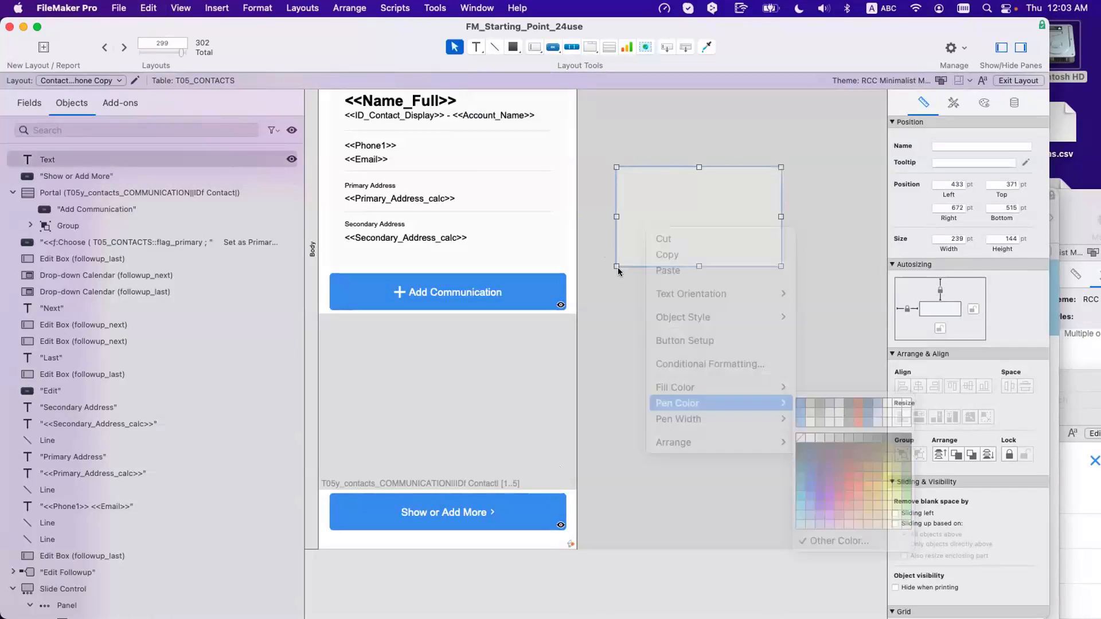
pyautogui.click(615, 269)
pyautogui.click(631, 247)
pyautogui.press('BackSpace')
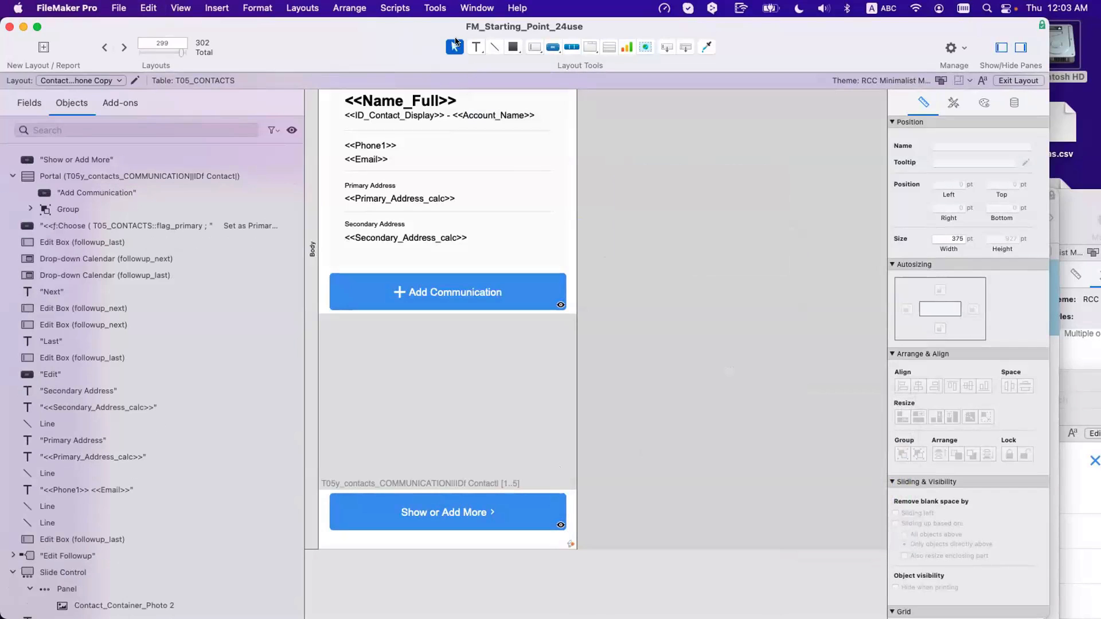
# Step: Draw a new layout calculation box and begin the formula "Show or Add More (" cou
pyautogui.click(476, 46)
pyautogui.click(486, 108)
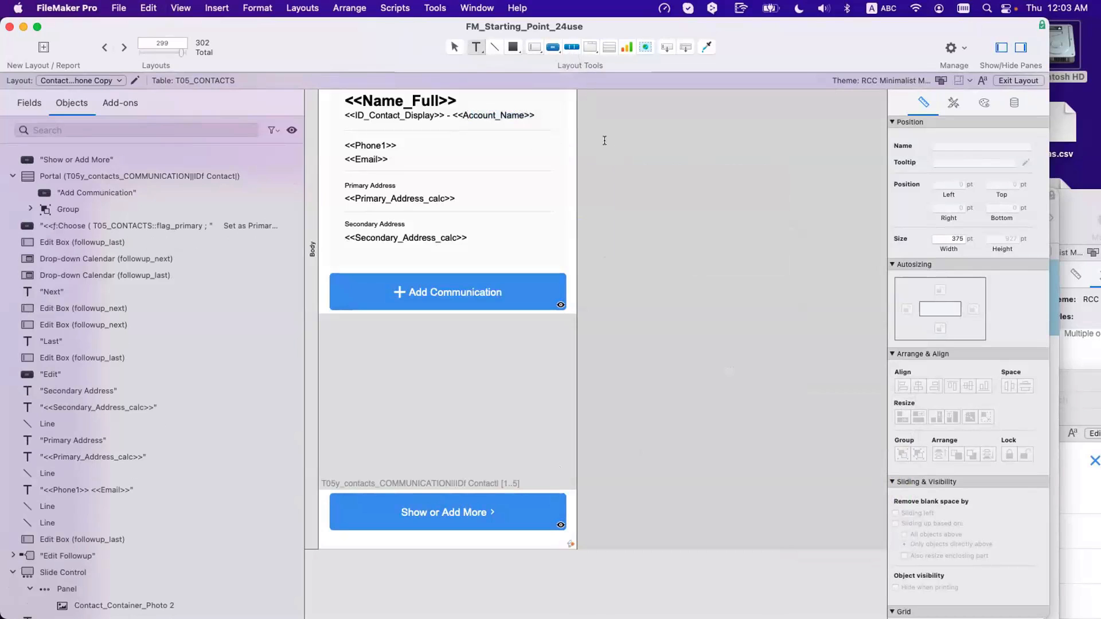
pyautogui.moveTo(607, 142); pyautogui.dragTo(806, 341)
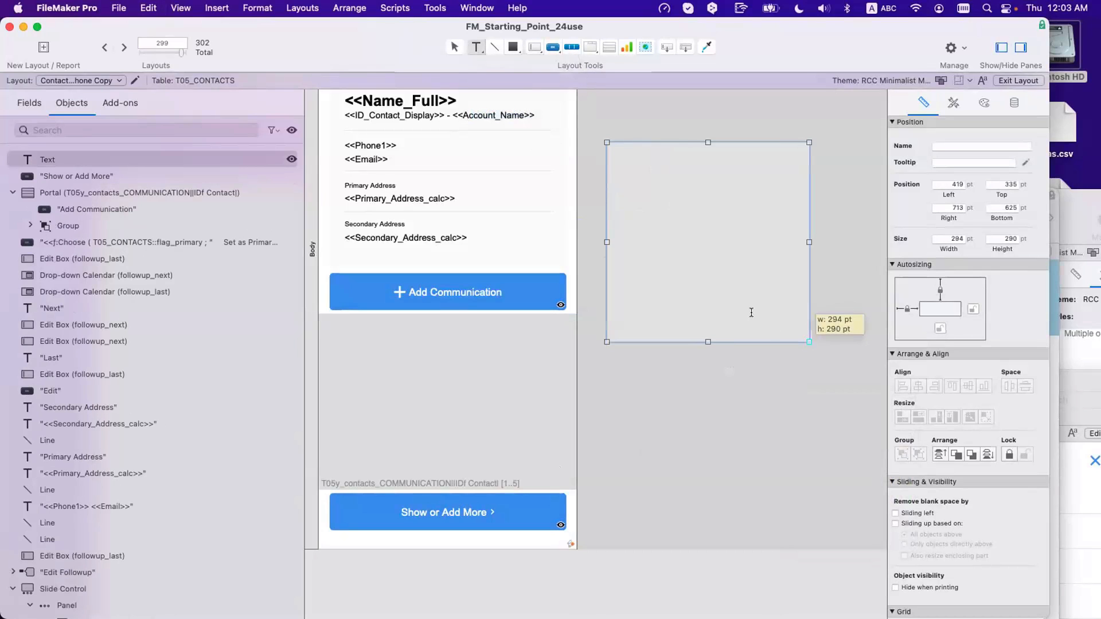
pyautogui.write('"Show or Add More')
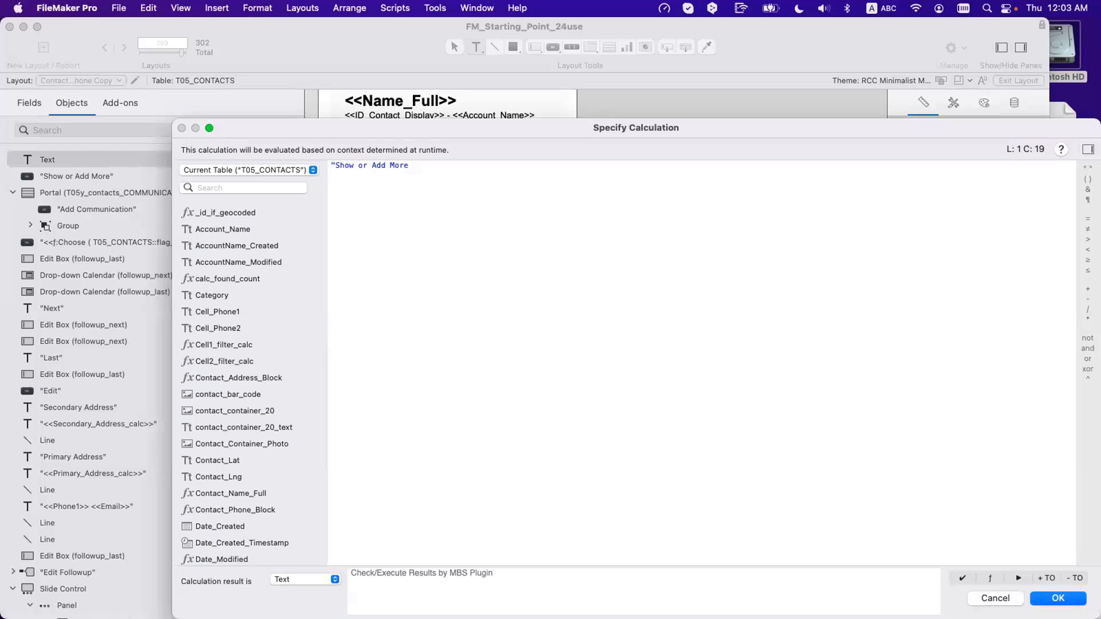
pyautogui.write(' (" cou')
# Step: Complete the formula as "Show or Add More (" & Count(T05y_contacts_COMMUNICATION::__ID Communication) & ")"
pyautogui.press('Return')
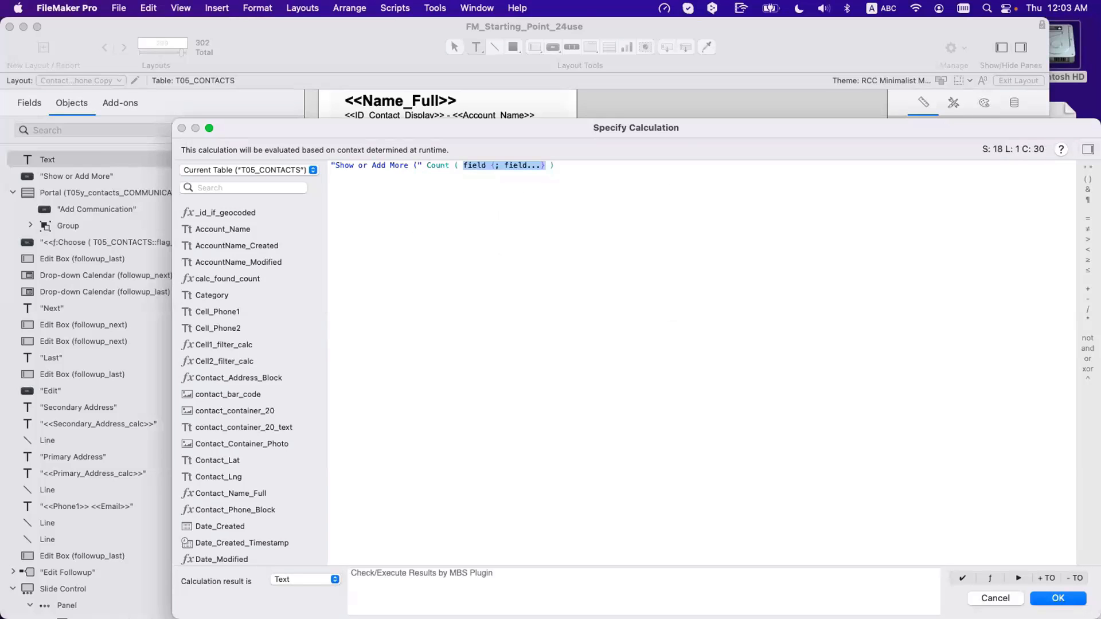
pyautogui.write('t05y')
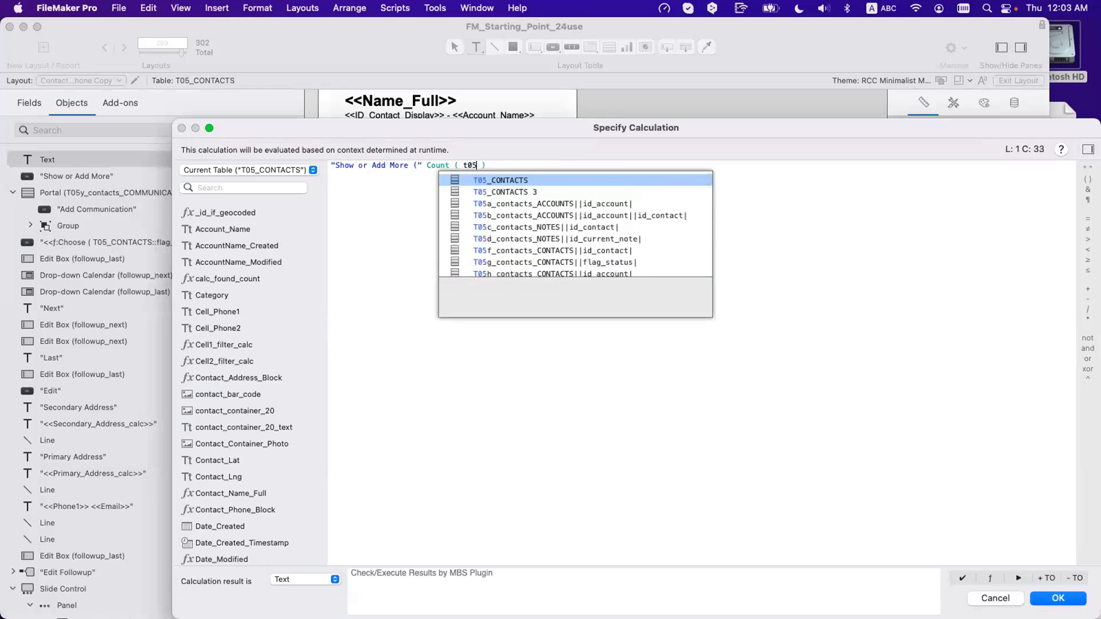
pyautogui.press('Return')
pyautogui.press('Return')
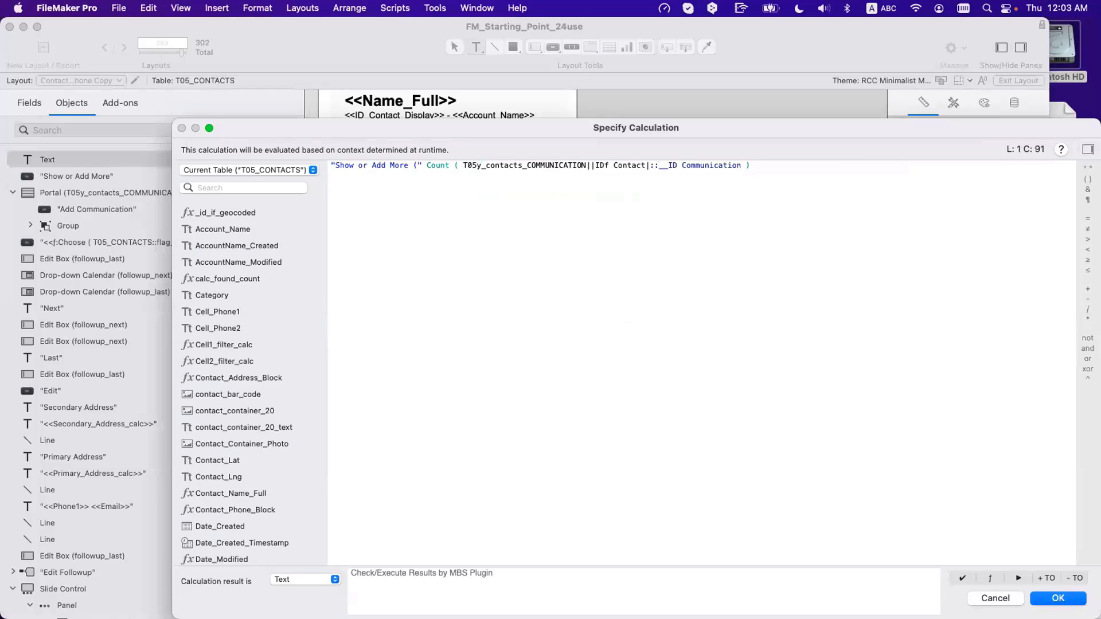
pyautogui.press('Right')
pyautogui.press('Right')
pyautogui.write('& ")"')
pyautogui.press('Return')
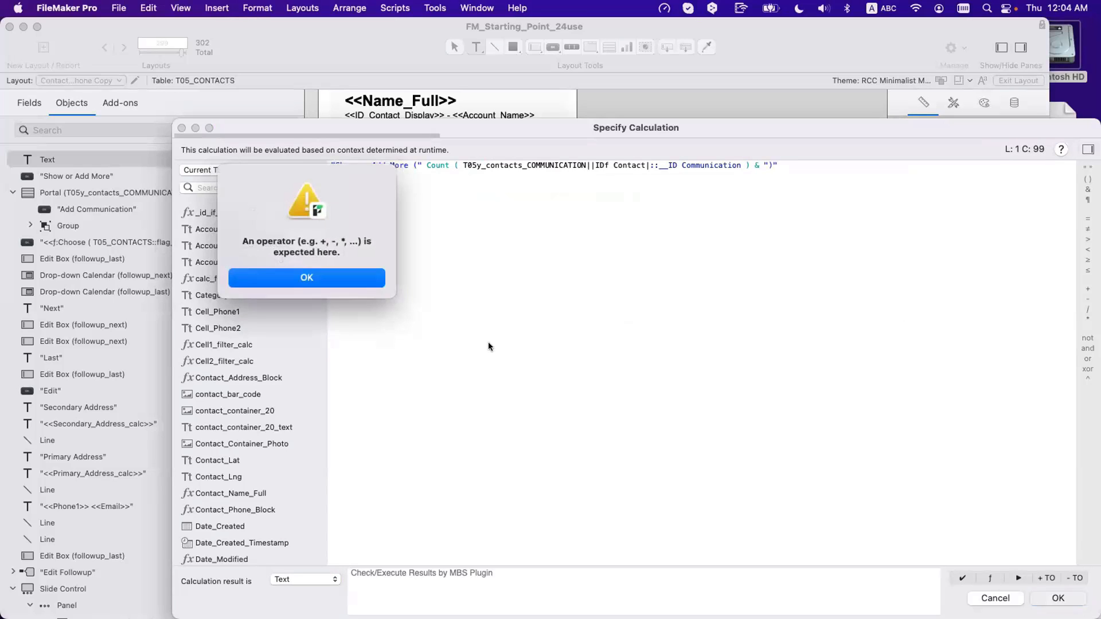
pyautogui.click(314, 277)
pyautogui.click(427, 239)
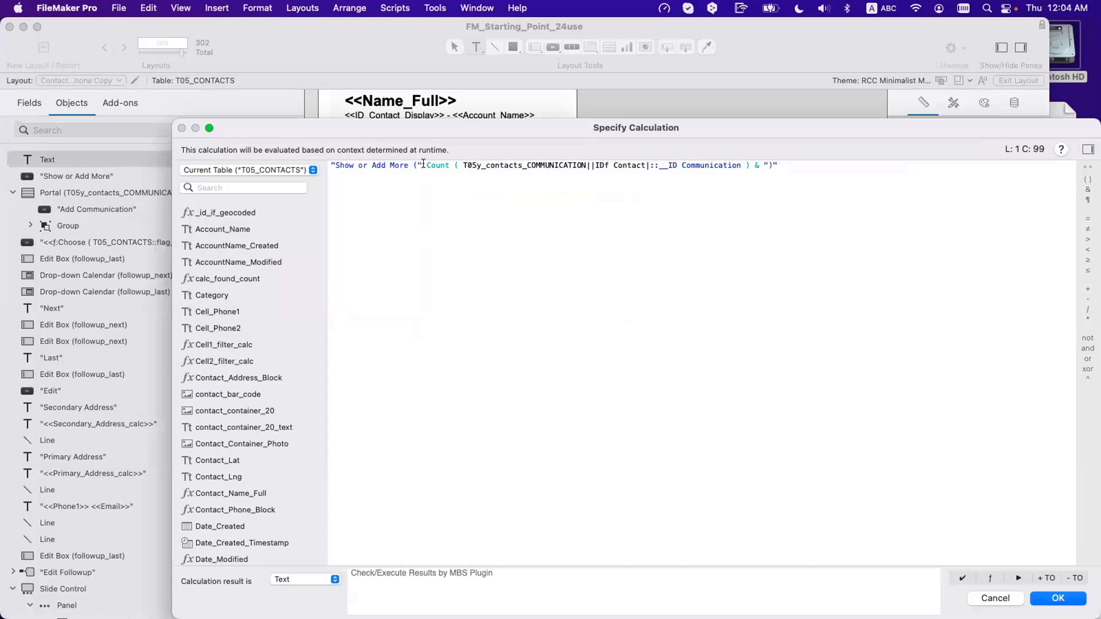
pyautogui.write('&')
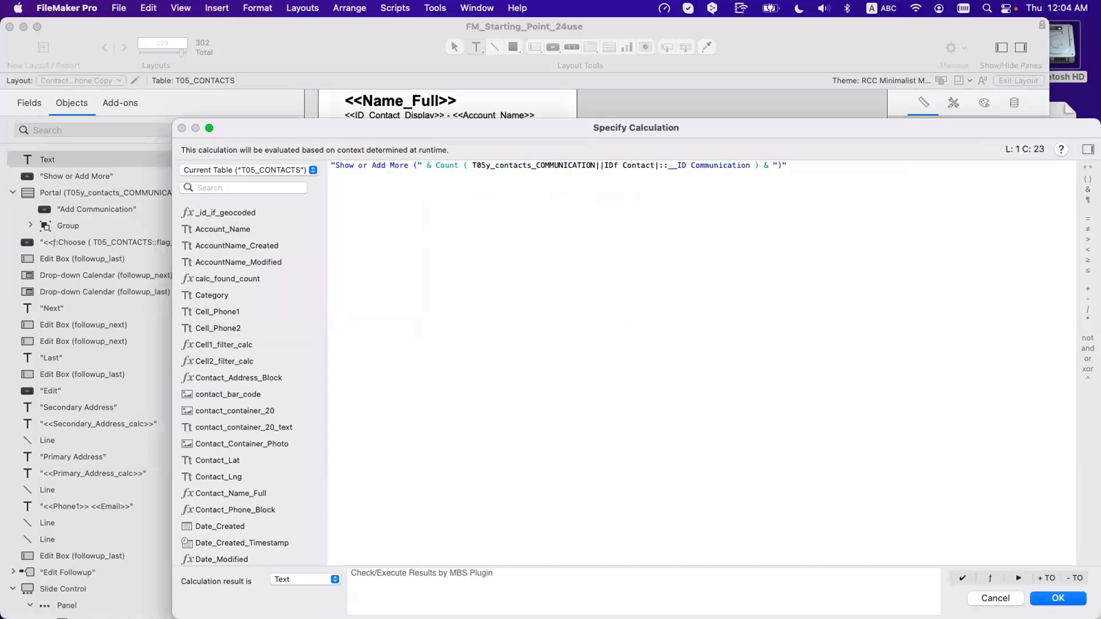
pyautogui.press('Return')
pyautogui.click(745, 354)
# Step: Copy the count formula and paste it as the Show or Add More button's label
pyautogui.doubleClick(697, 221)
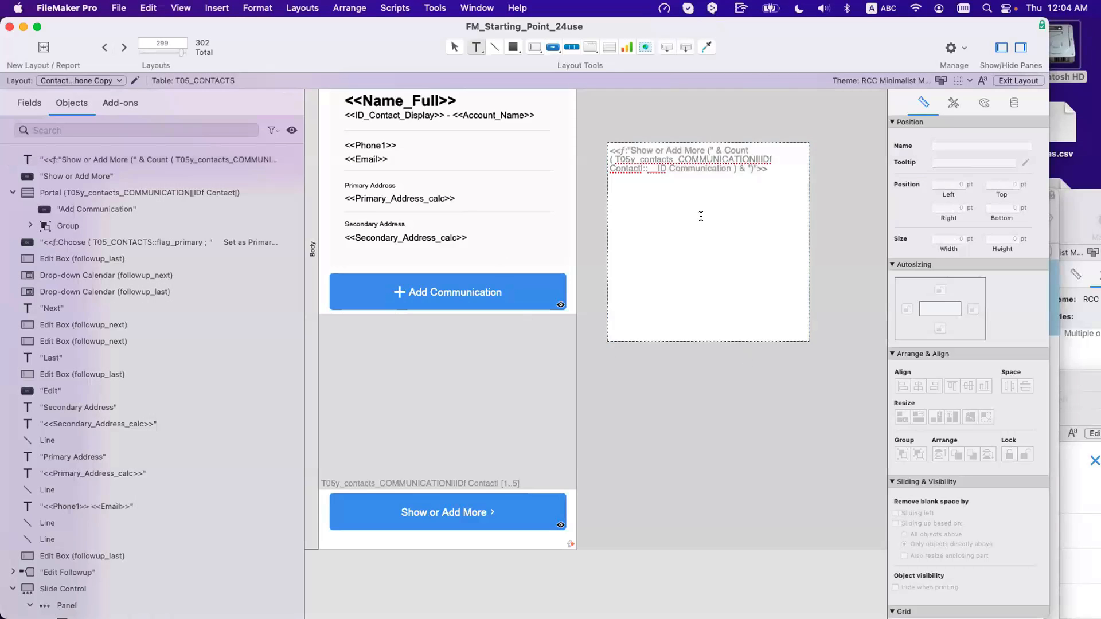
pyautogui.moveTo(730, 202); pyautogui.dragTo(586, 121)
pyautogui.click(735, 452)
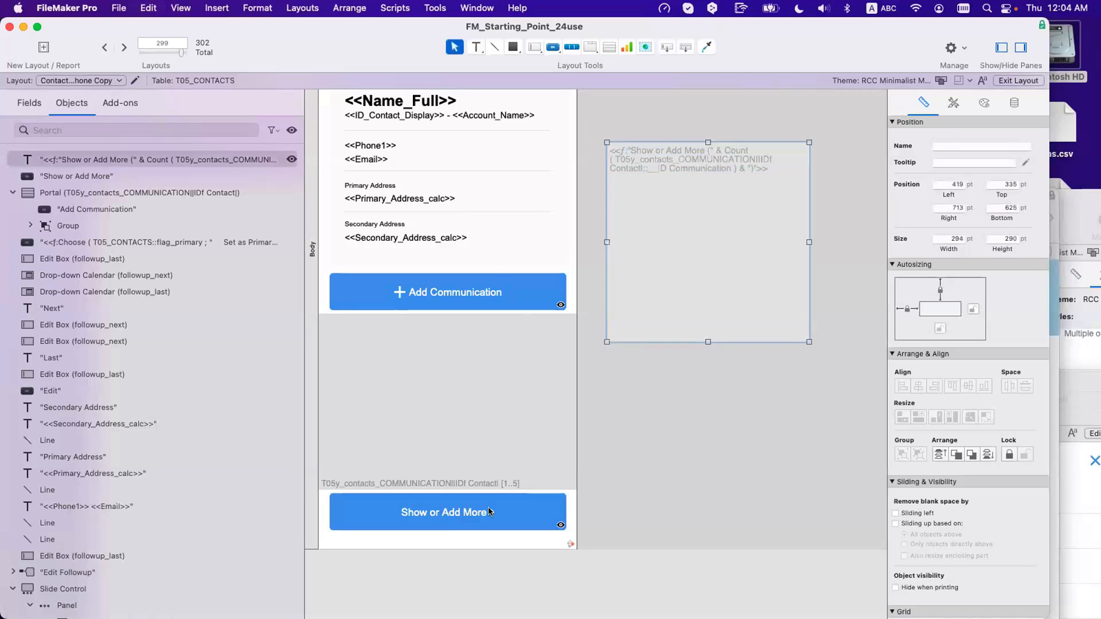
pyautogui.click(489, 511)
pyautogui.doubleClick(490, 495)
pyautogui.press('super+v')
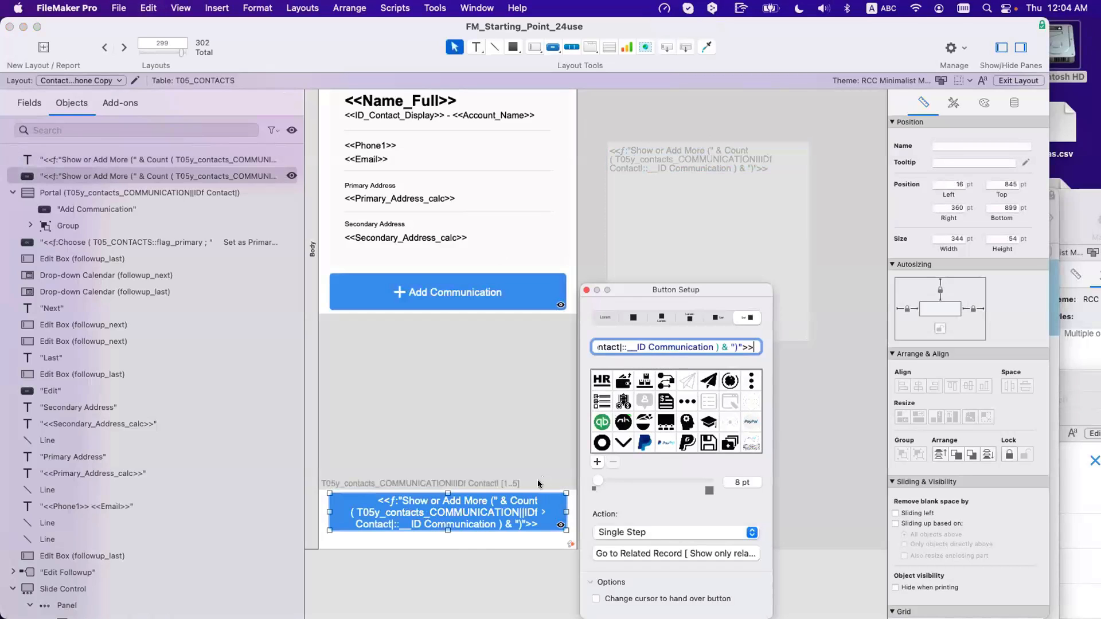
pyautogui.click(490, 360)
# Step: Delete the leftover calculation box and browse to see 'Show or Add More (9)'
pyautogui.click(494, 294)
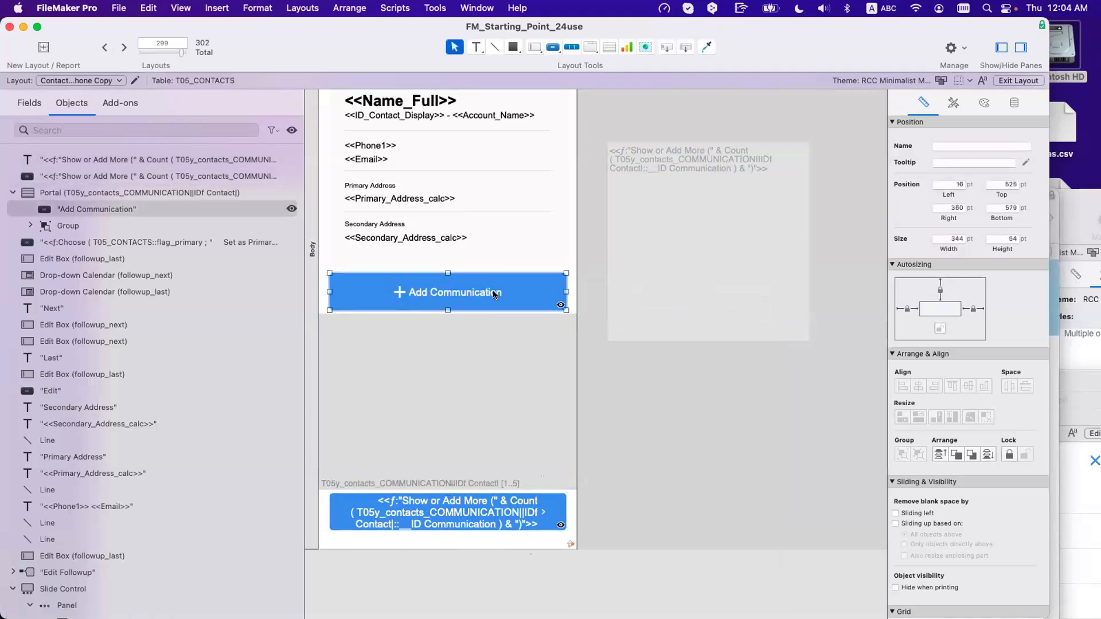
pyautogui.click(508, 507)
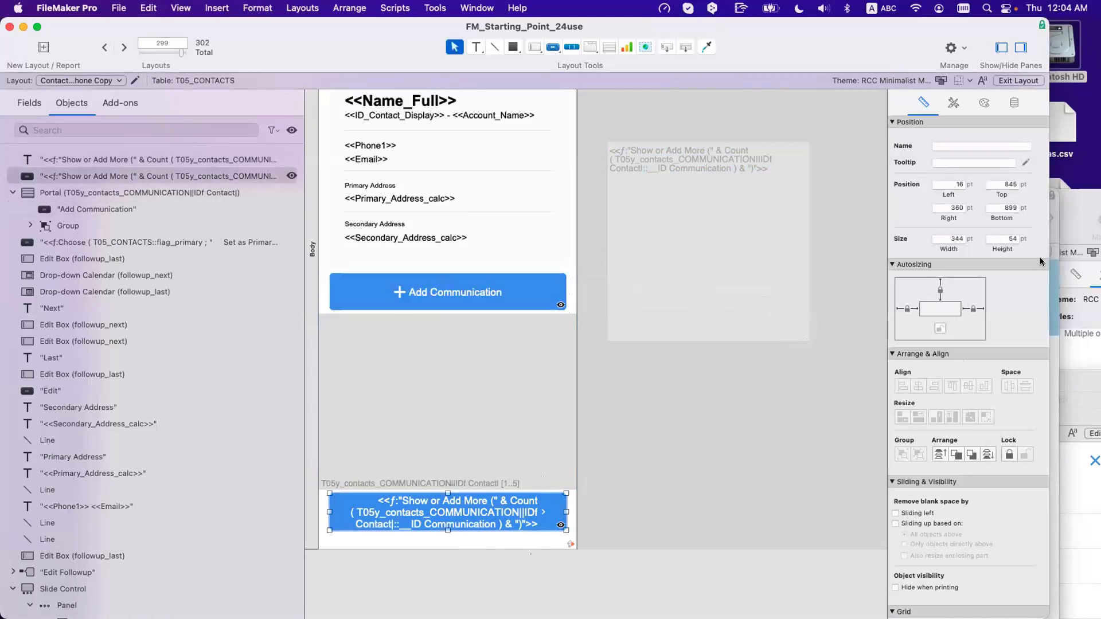
pyautogui.click(738, 367)
pyautogui.click(721, 286)
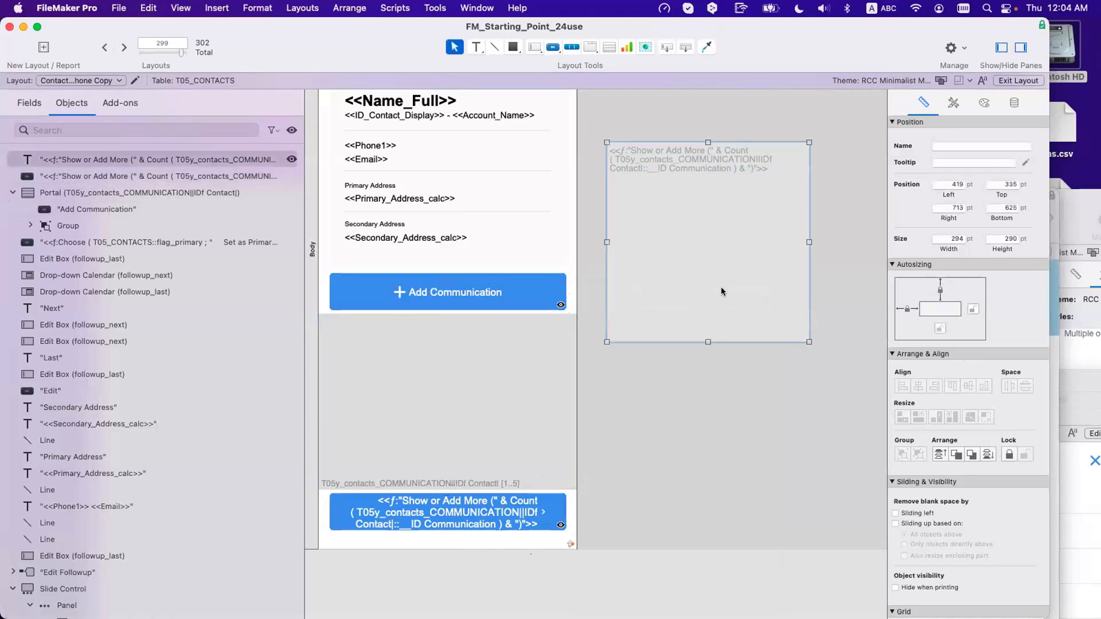
pyautogui.press('Delete')
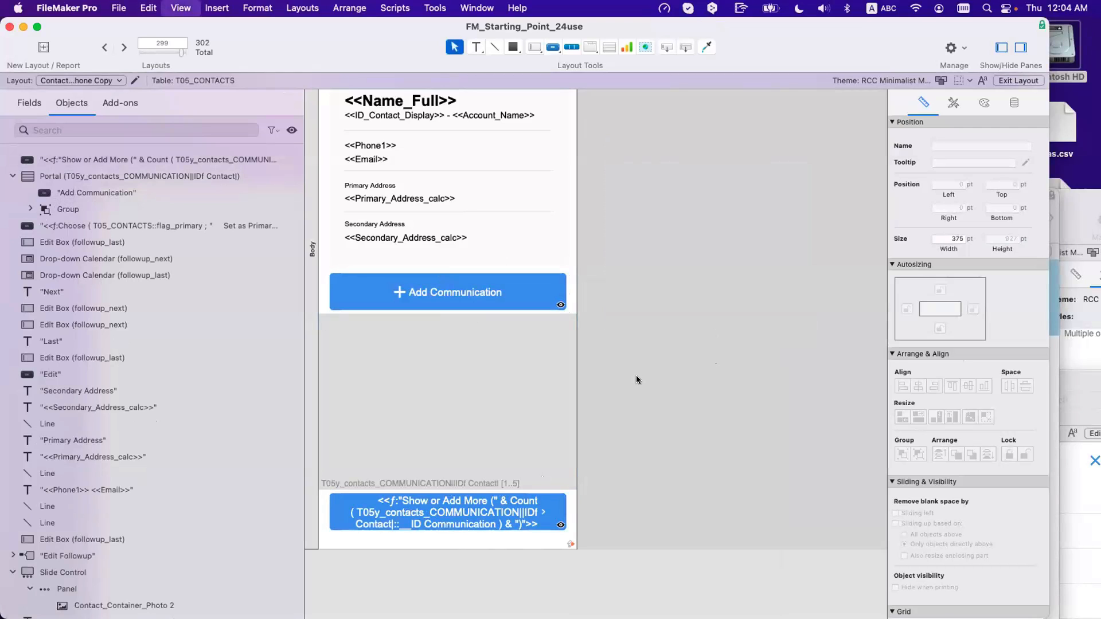
pyautogui.press('super+b')
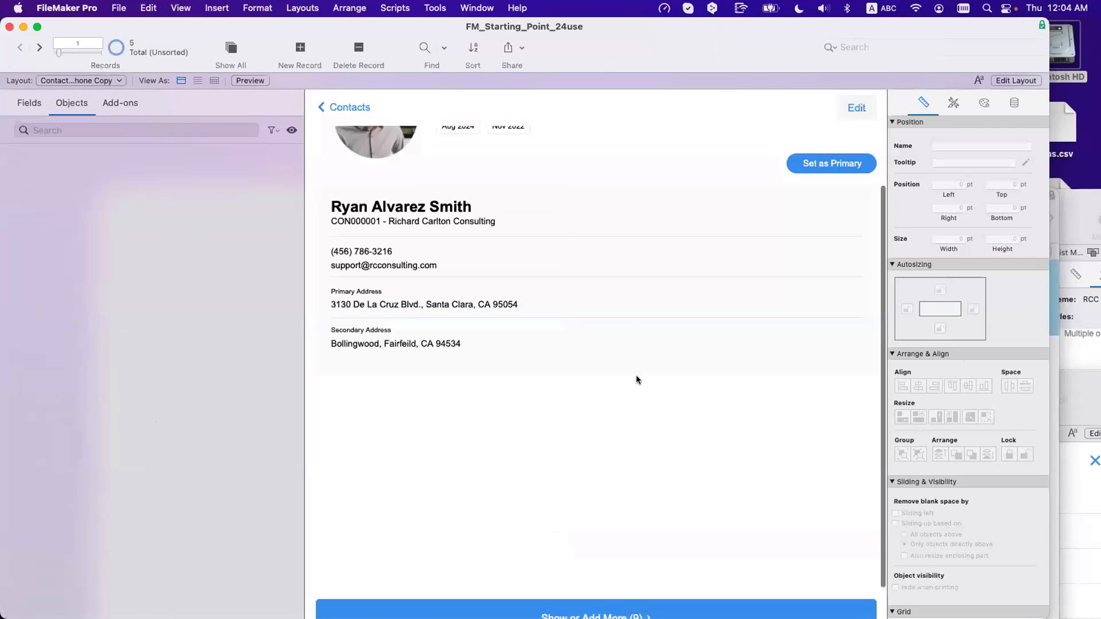
# Step: Check that Show or Add More (9) opens the communication list, then close it
pyautogui.scroll(1, 496, 401)
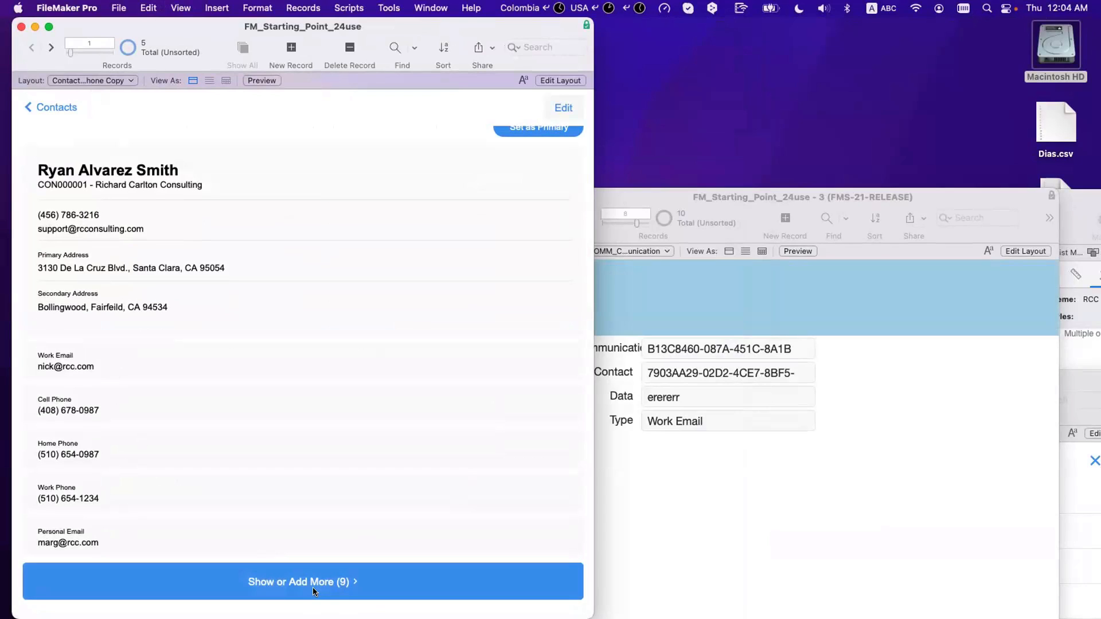
pyautogui.click(343, 581)
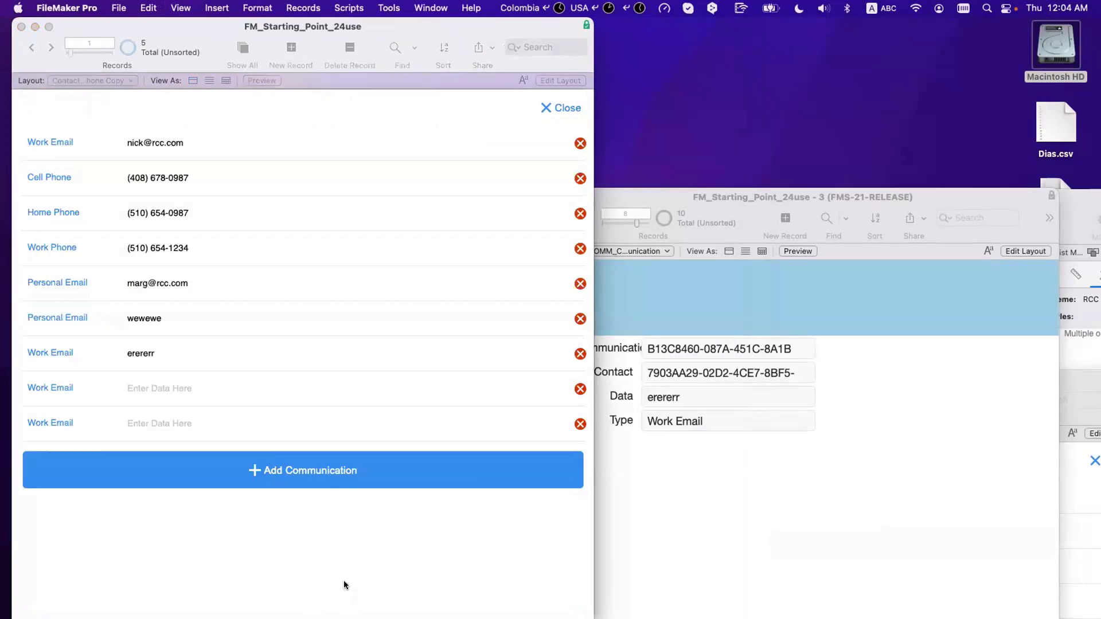
pyautogui.click(560, 108)
# Step: Hide the status toolbar, shrink the window to the phone layout, and move it right
pyautogui.press('alt+super+s')
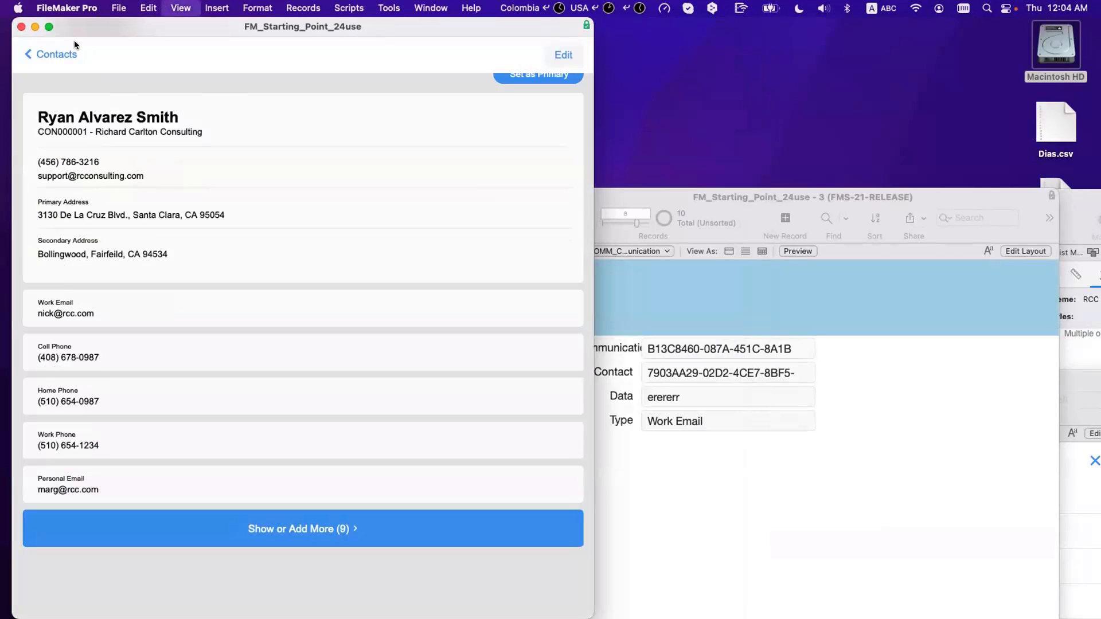
pyautogui.keyDown('alt'); pyautogui.click(49, 27); pyautogui.keyUp('alt')
pyautogui.moveTo(156, 26); pyautogui.dragTo(362, 28)
pyautogui.scroll(-1, 368, 279)
pyautogui.scroll(-3, 366, 294)
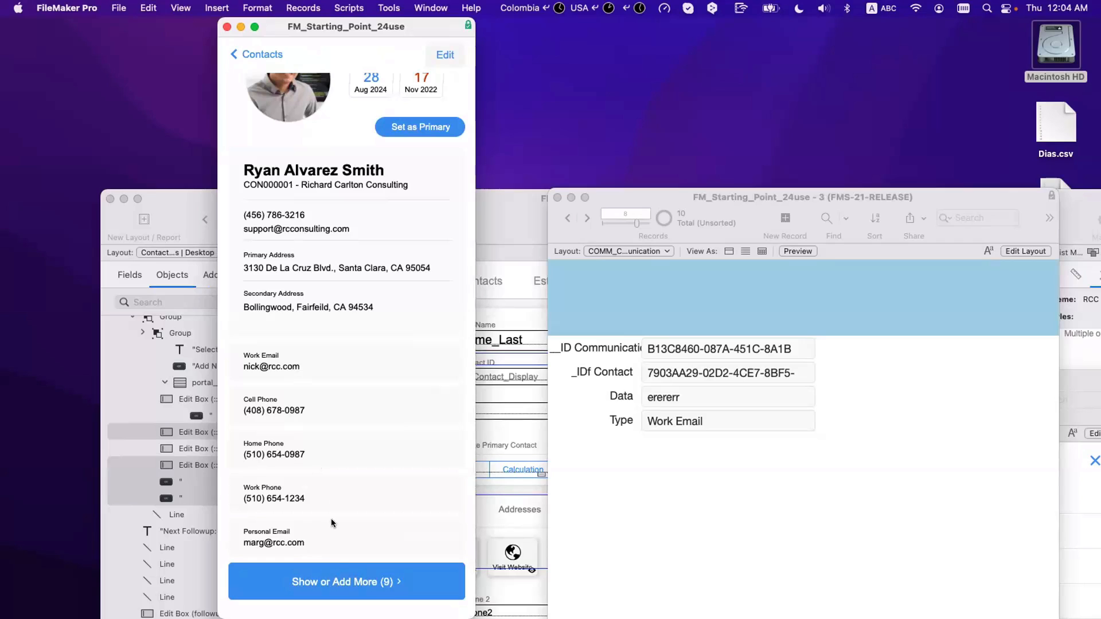
# Step: Open and close the communication list a few times, leaving it open
pyautogui.click(335, 580)
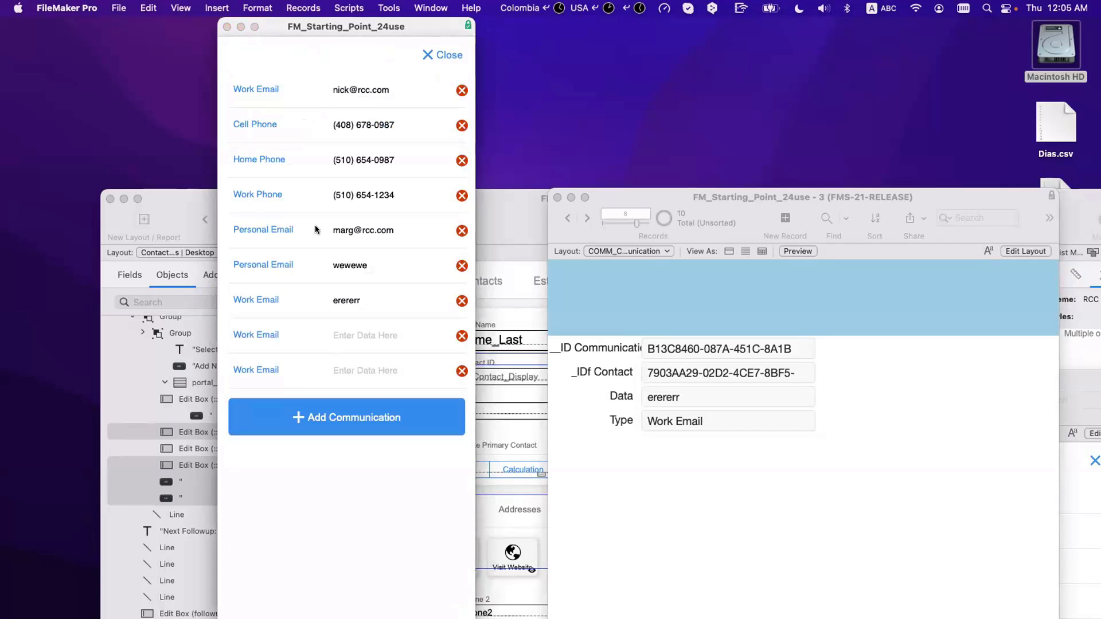
pyautogui.click(442, 55)
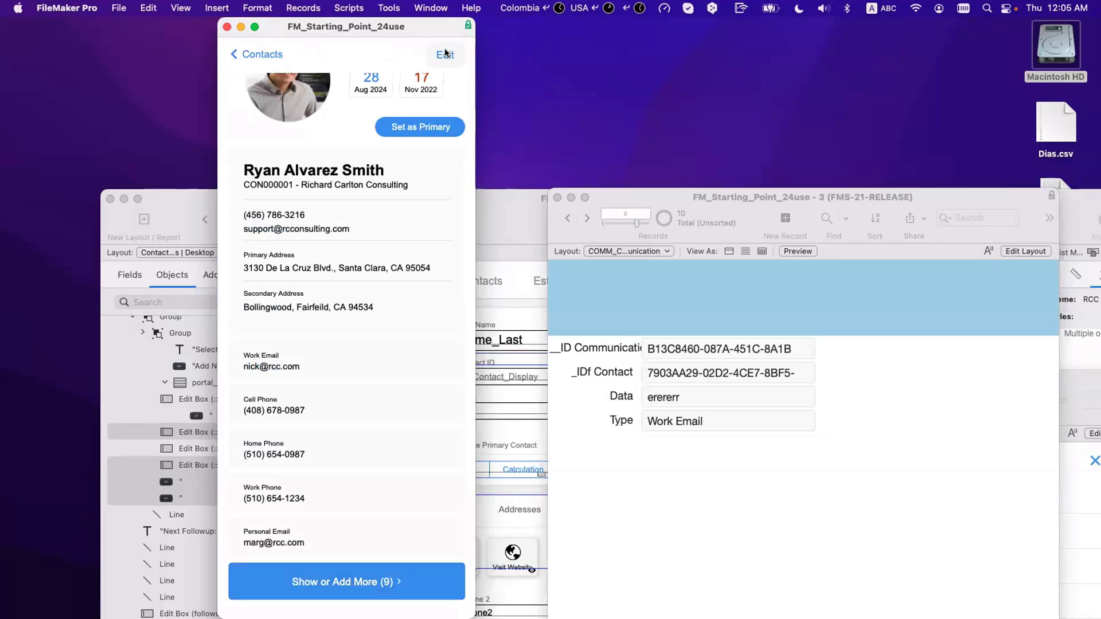
pyautogui.click(399, 583)
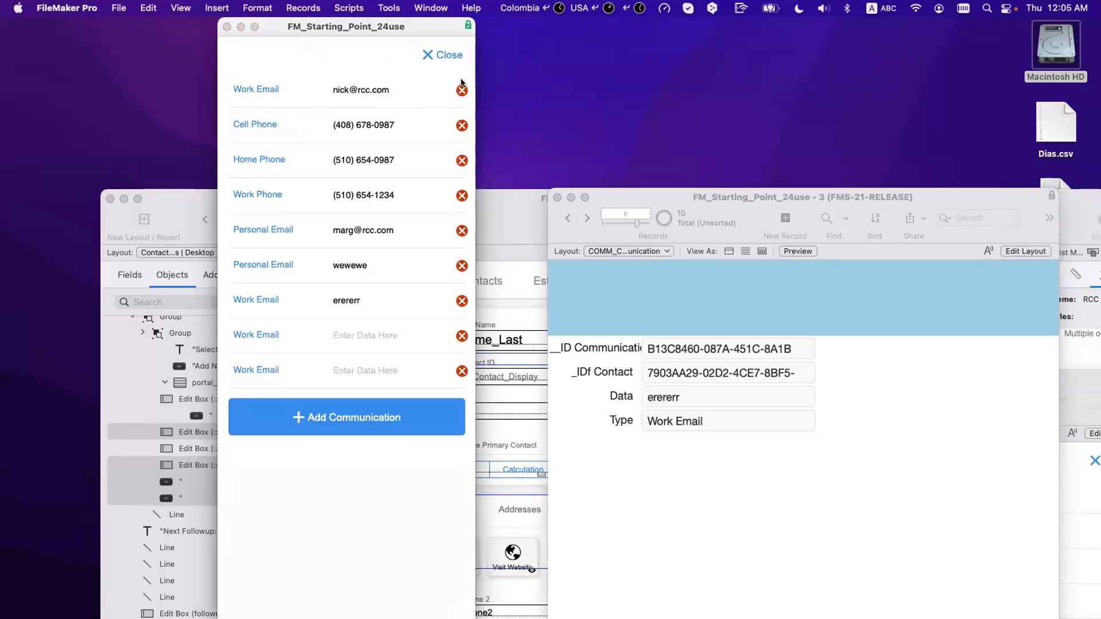
pyautogui.click(453, 56)
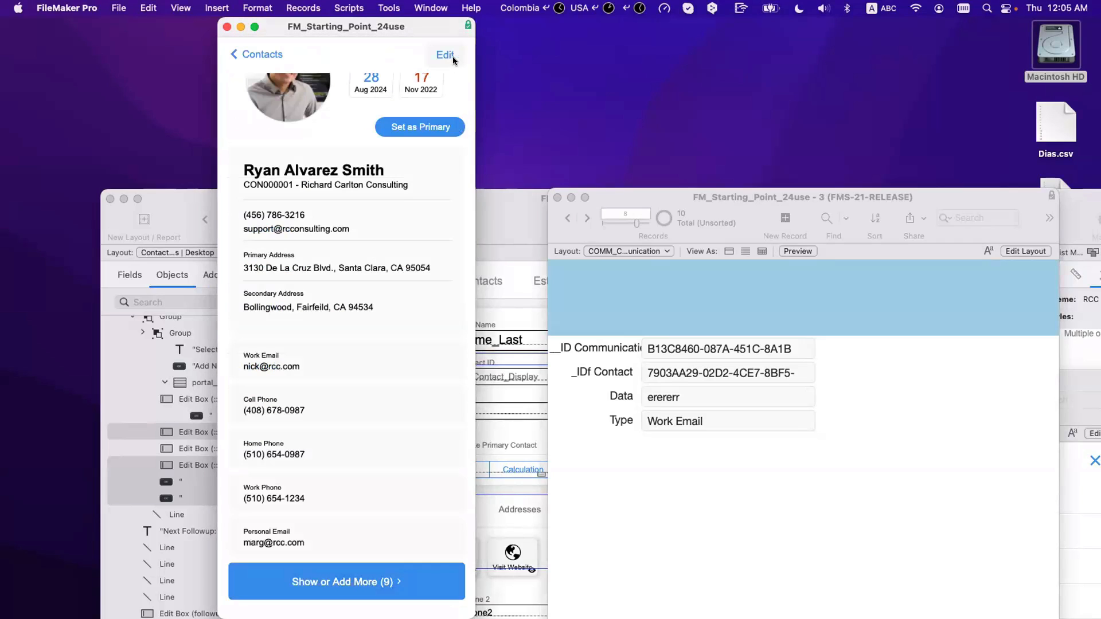
pyautogui.click(404, 571)
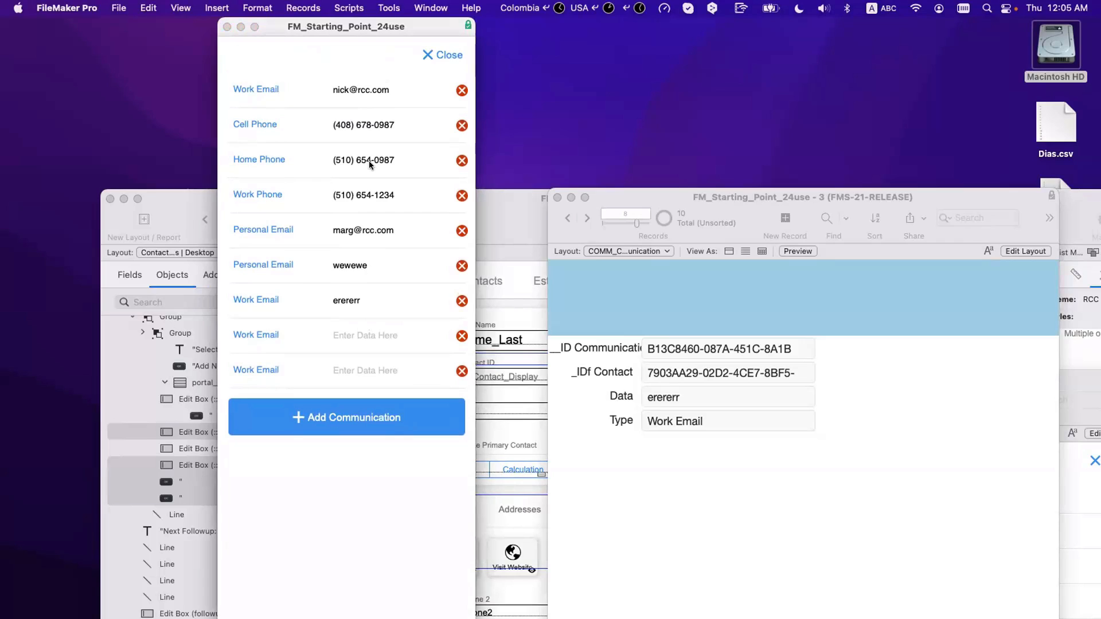
# Step: Add eight blank communication rows with Add Communication
pyautogui.click(351, 410)
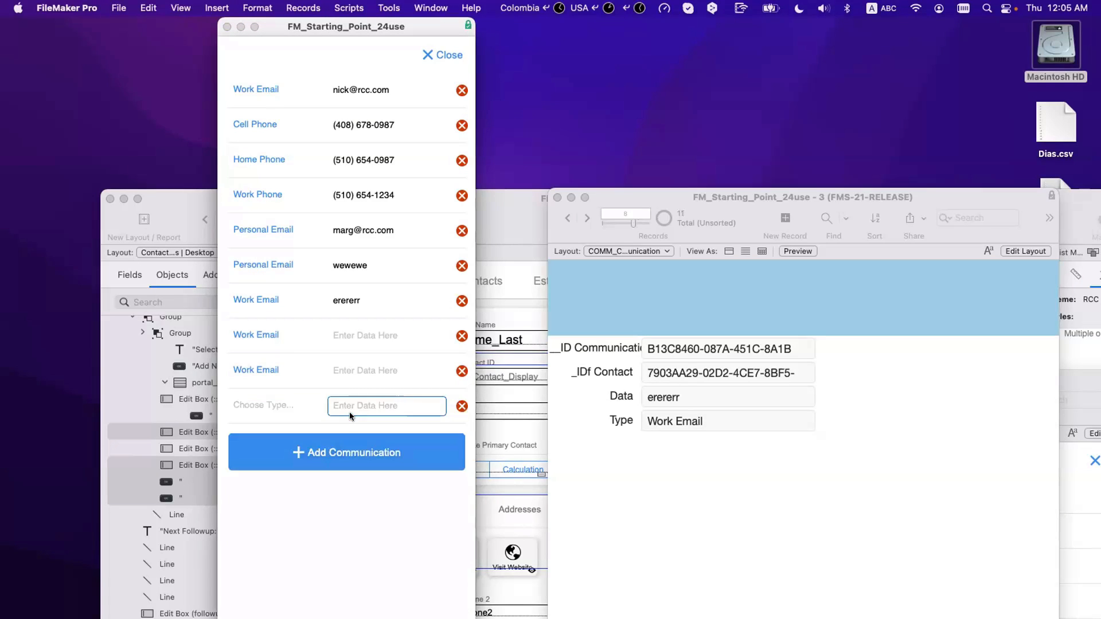
pyautogui.click(349, 452)
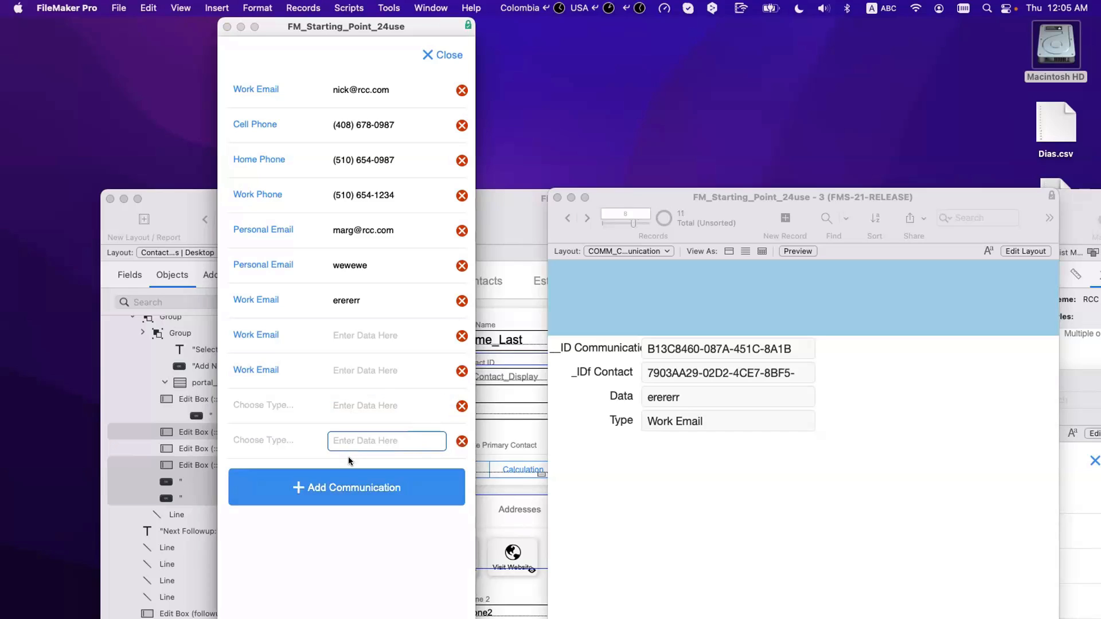
pyautogui.click(347, 490)
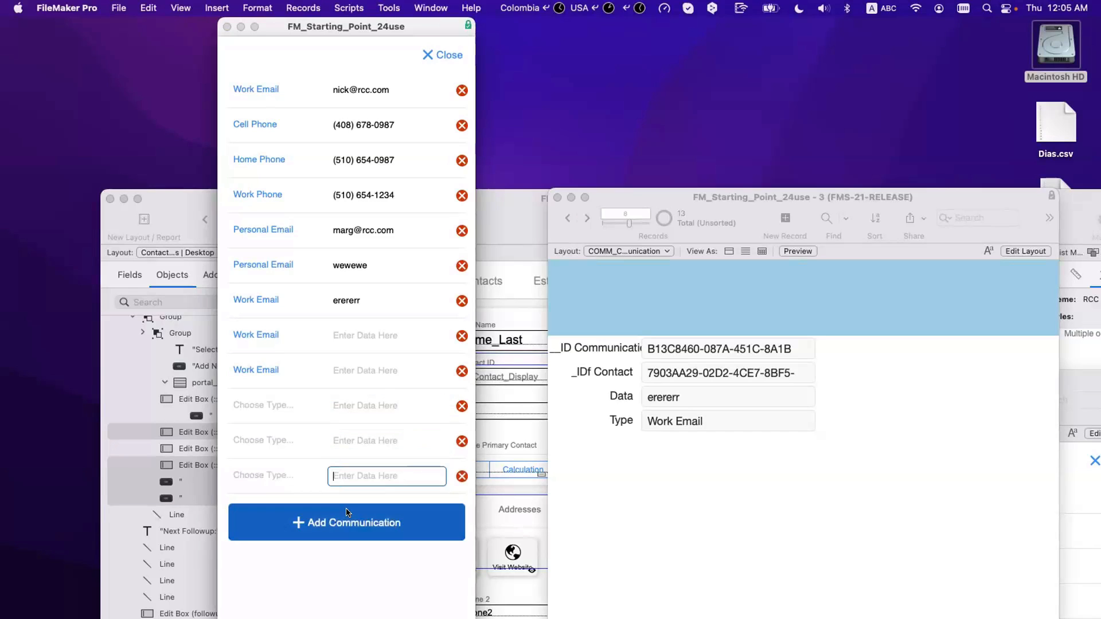
pyautogui.click(347, 512)
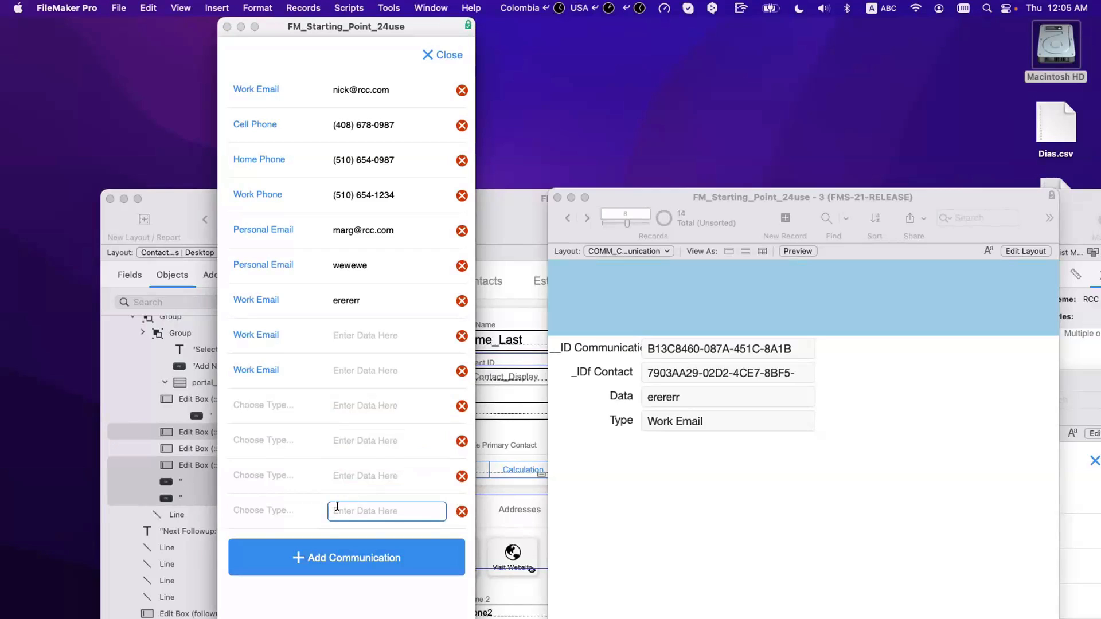
pyautogui.click(343, 559)
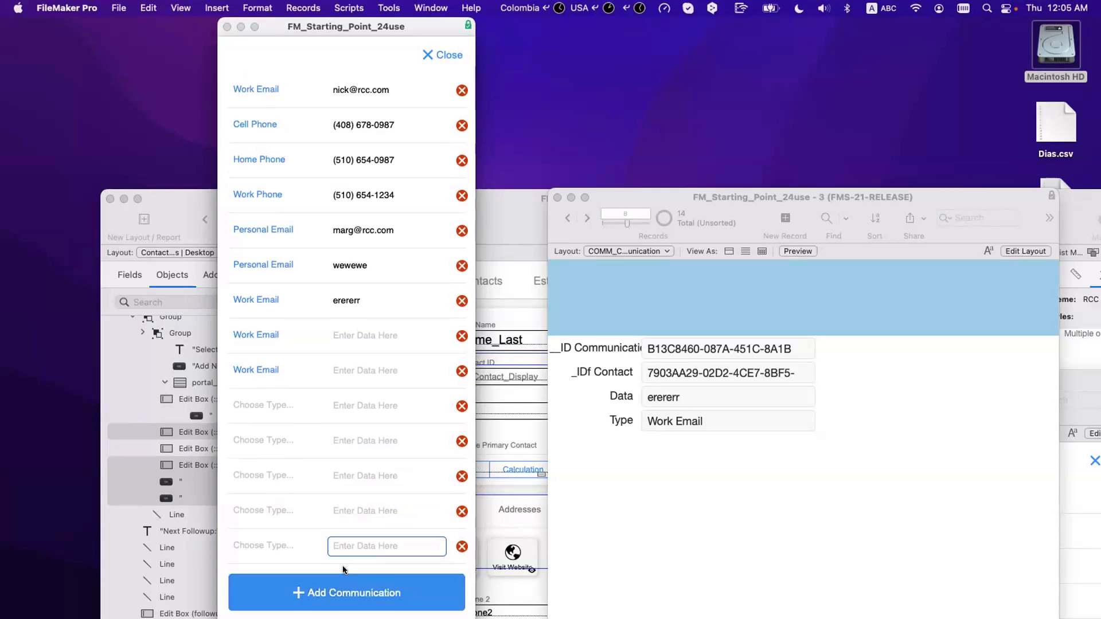
pyautogui.click(329, 583)
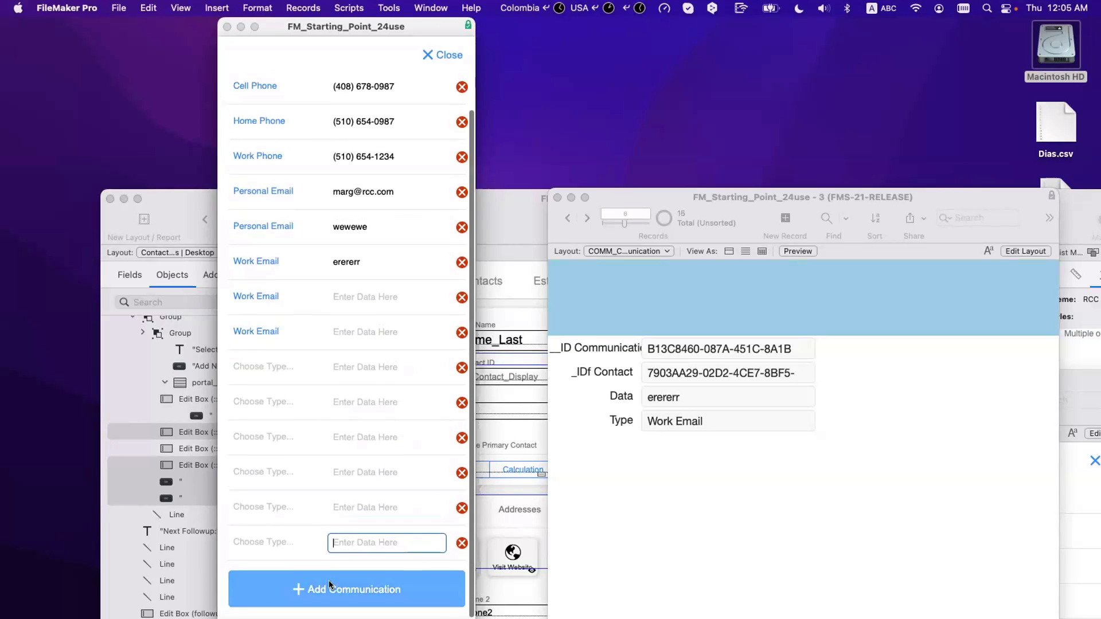
pyautogui.click(329, 584)
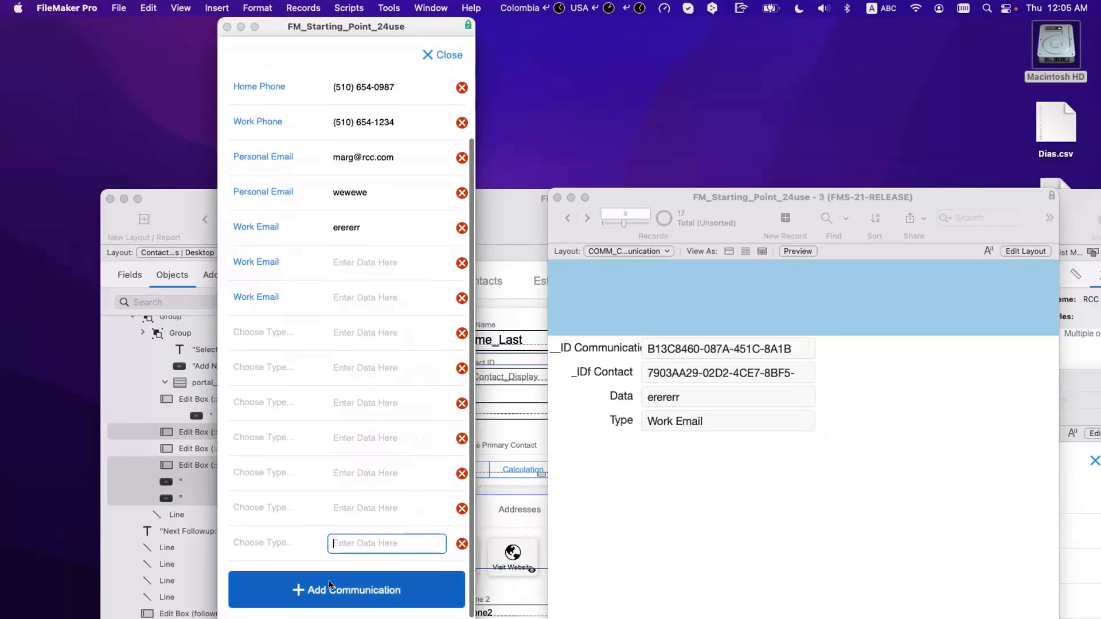
pyautogui.click(329, 582)
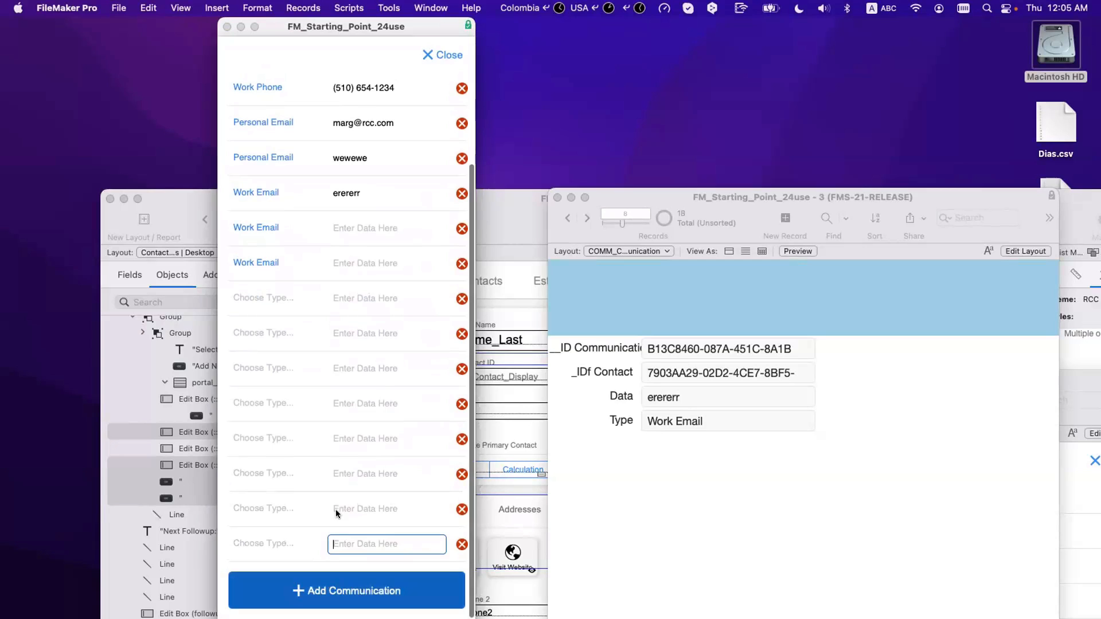
# Step: Scroll the portal to check the new blank rows, then close the list
pyautogui.scroll(3, 338, 460)
pyautogui.scroll(-5, 342, 469)
pyautogui.scroll(5, 343, 469)
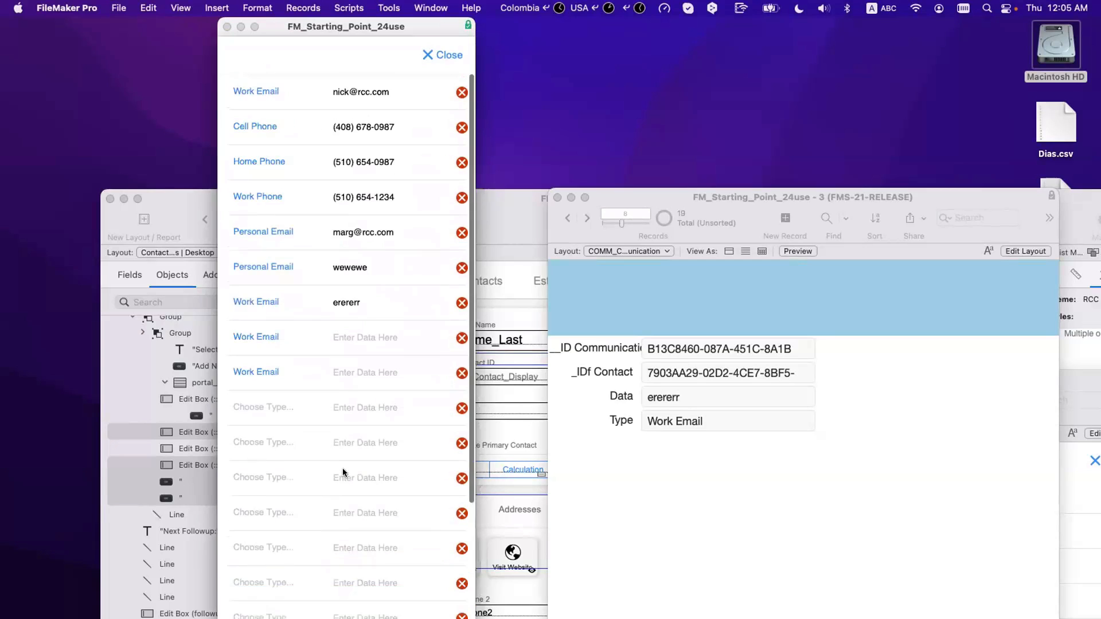
pyautogui.scroll(-5, 343, 469)
pyautogui.scroll(5, 343, 469)
pyautogui.scroll(-1, 342, 472)
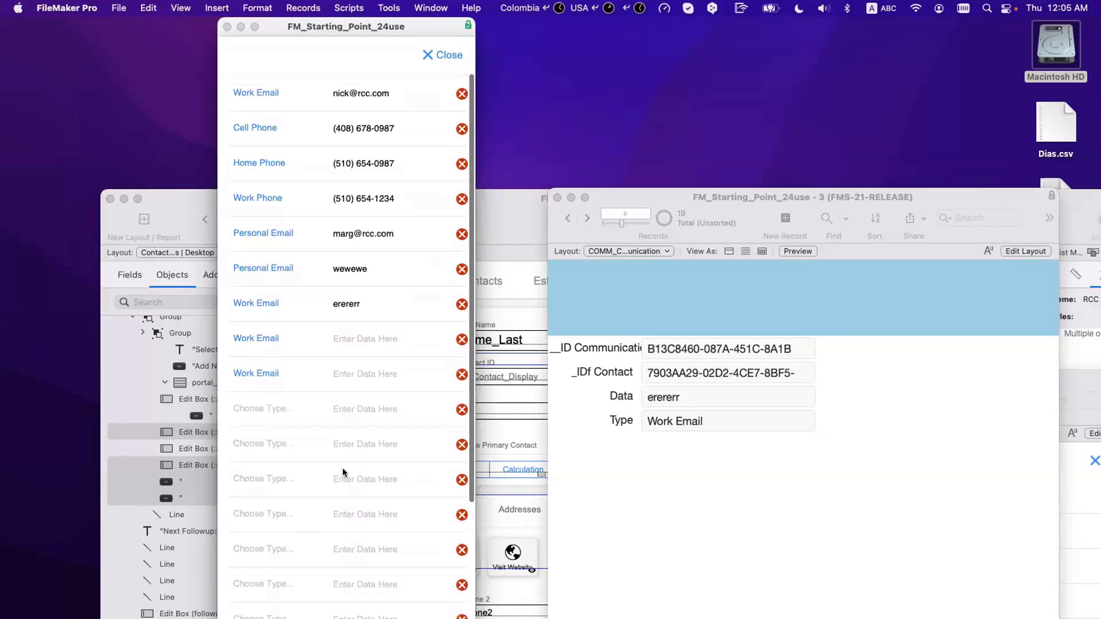
pyautogui.scroll(-3, 343, 473)
pyautogui.scroll(5, 342, 472)
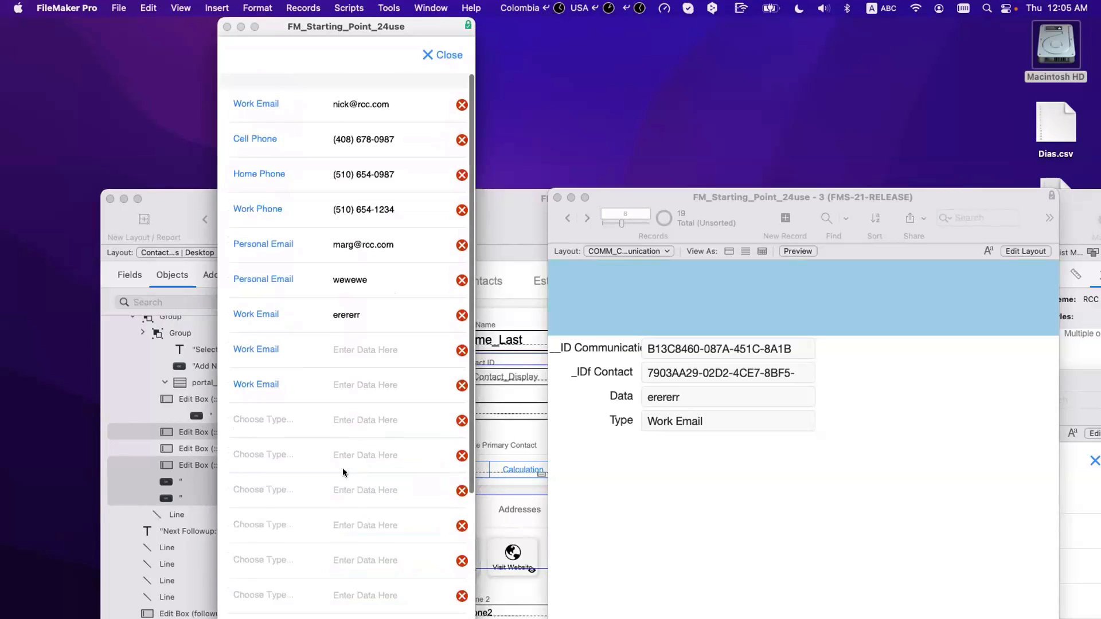
pyautogui.click(449, 54)
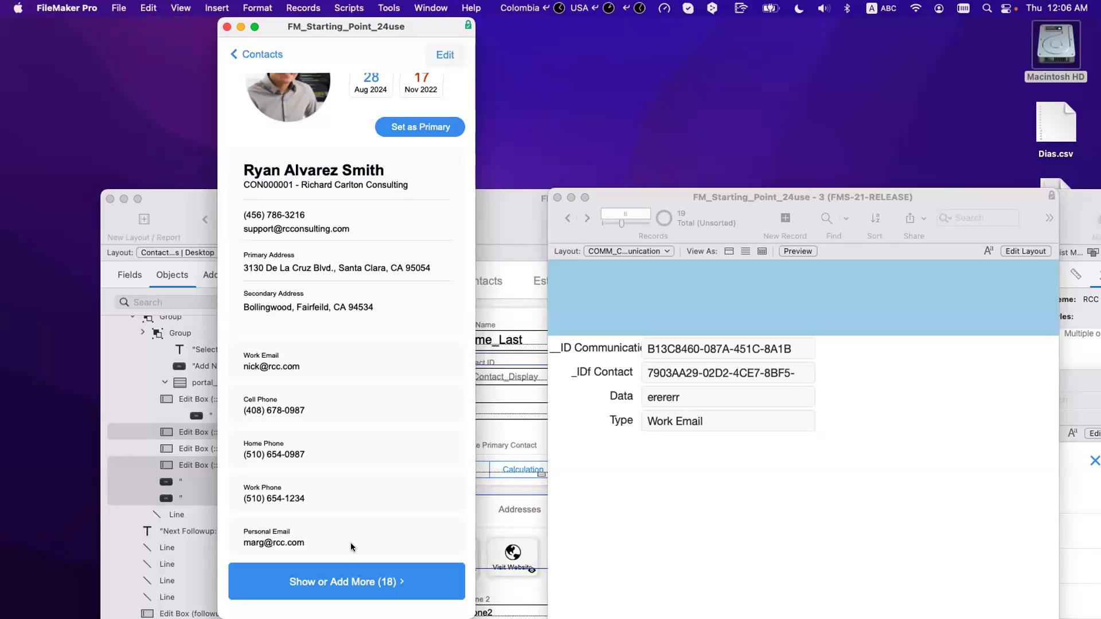
# Step: Open and close the list via Show or Add More (18) three times, ending with it open
pyautogui.scroll(2, 367, 586)
pyautogui.scroll(-2, 369, 589)
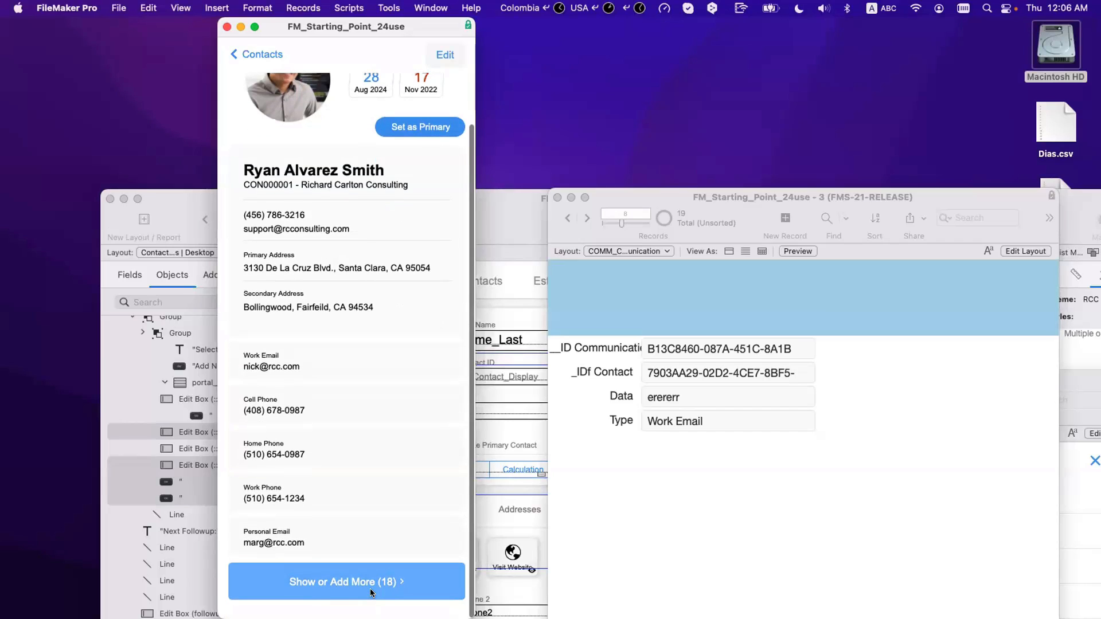
pyautogui.click(370, 588)
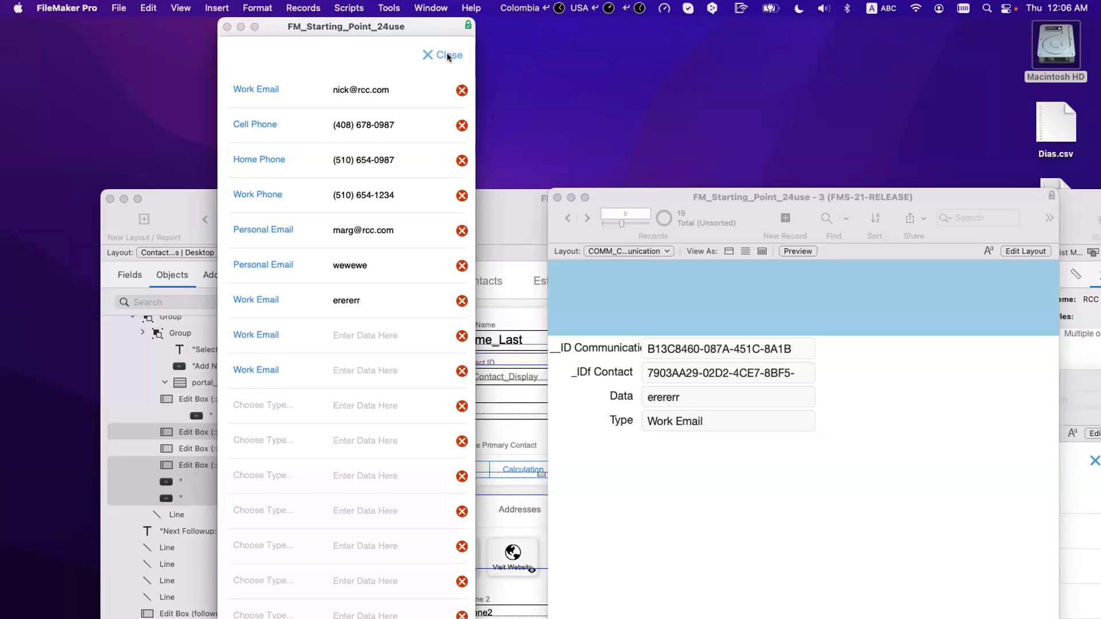
pyautogui.click(446, 54)
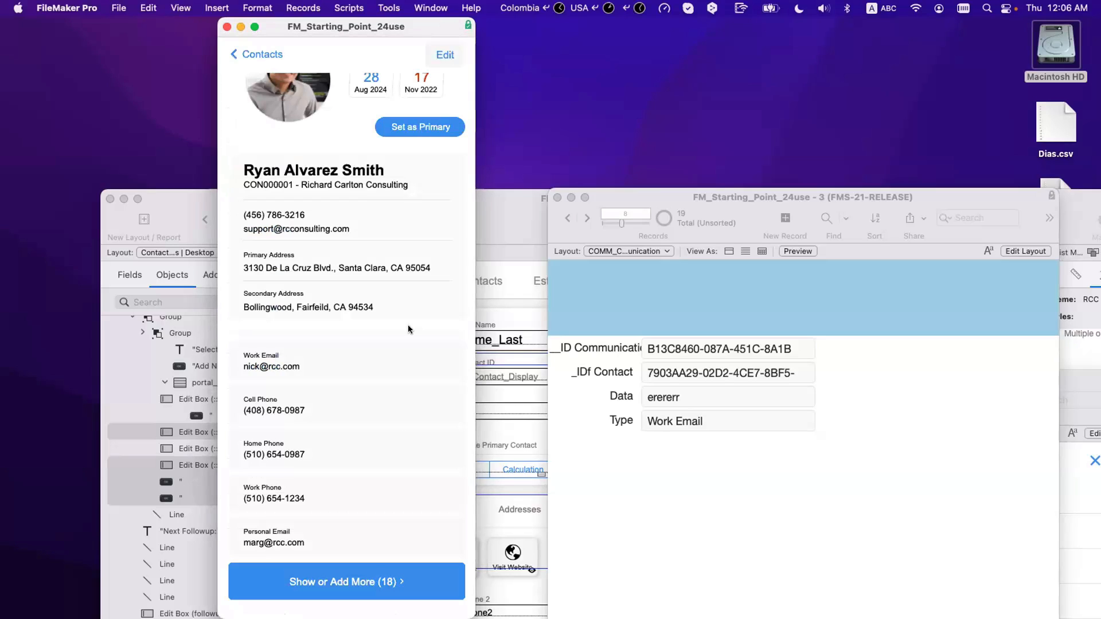
pyautogui.click(377, 575)
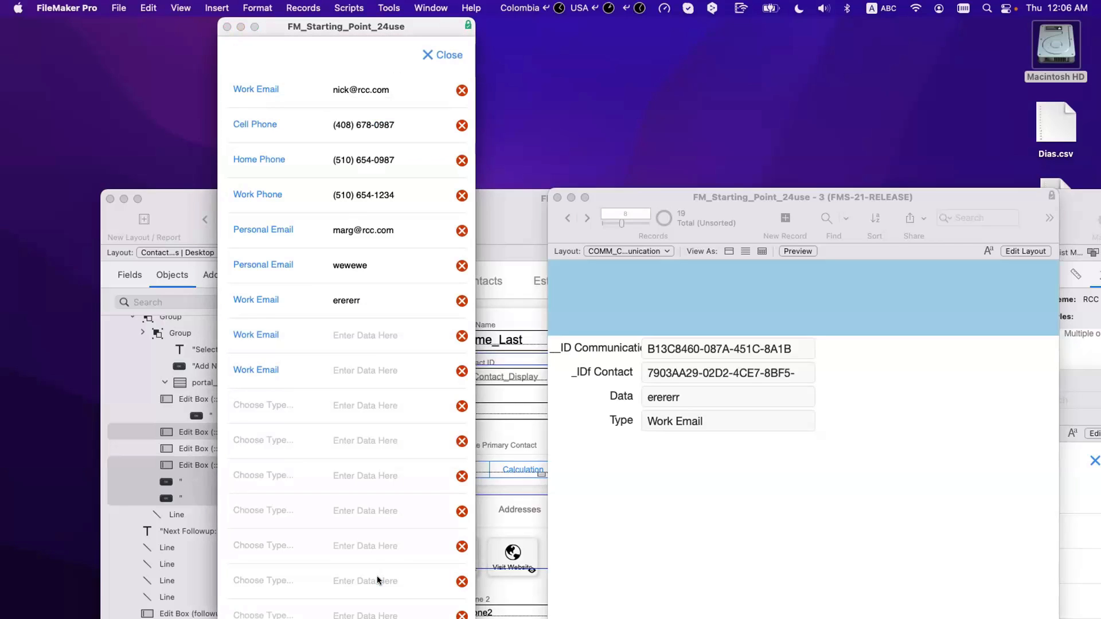
pyautogui.click(443, 53)
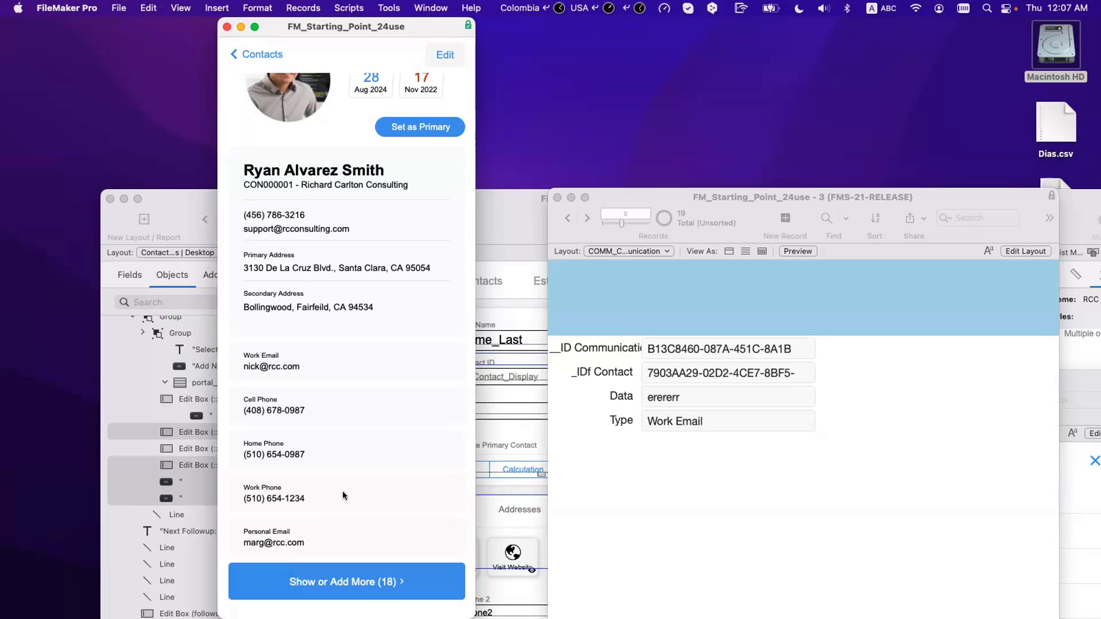
pyautogui.click(360, 574)
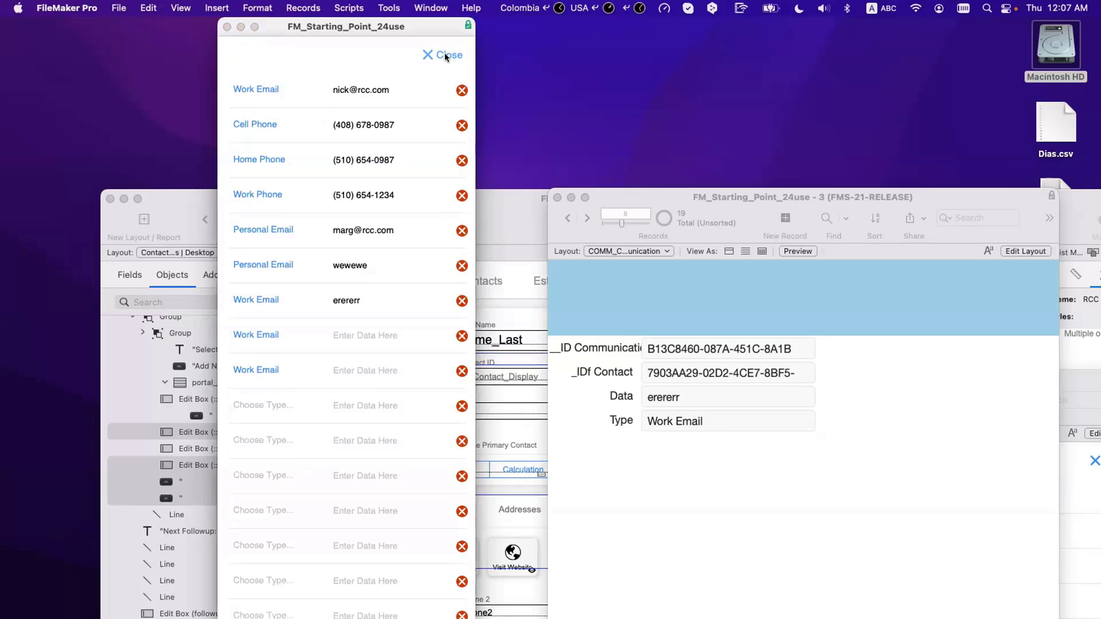
pyautogui.click(445, 54)
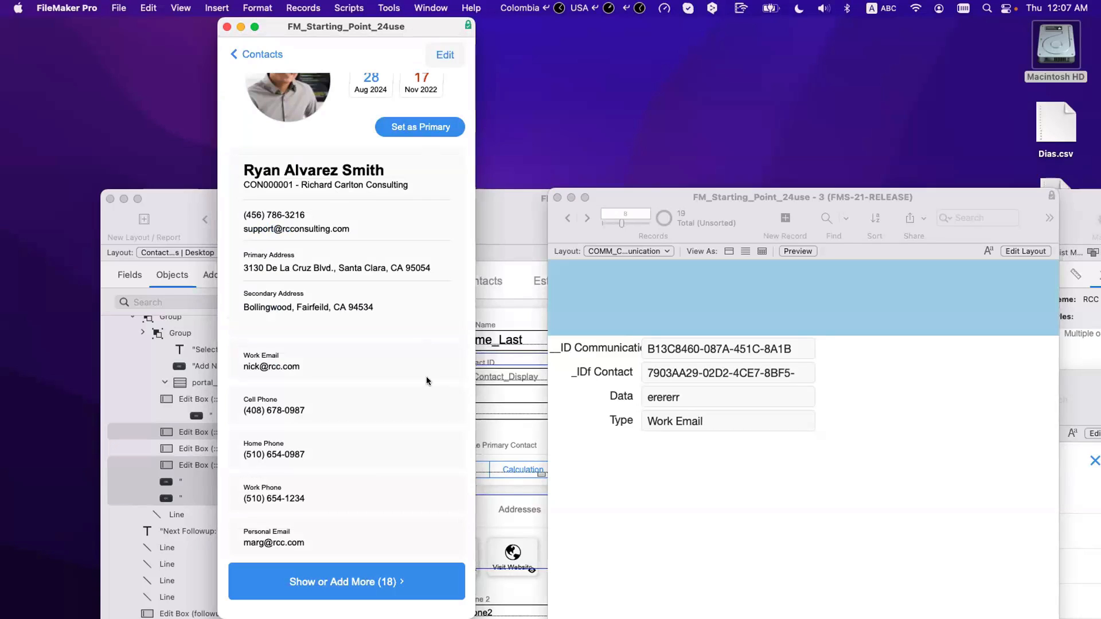
pyautogui.click(366, 583)
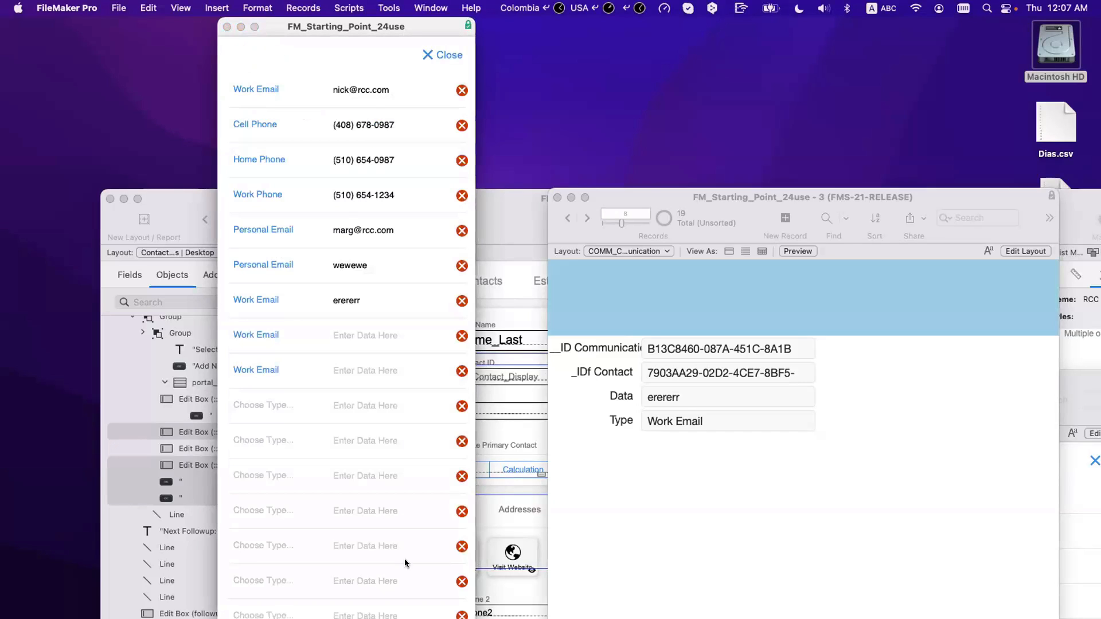
# Step: Close the list, reopen it to scroll through the entries, then close it again
pyautogui.click(448, 55)
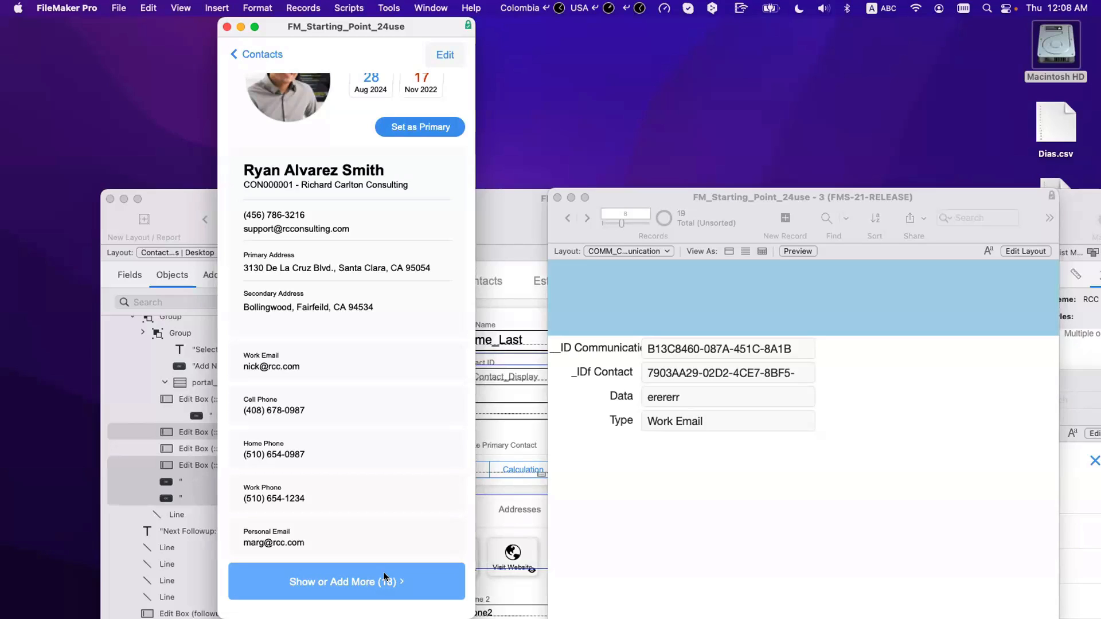
pyautogui.click(384, 576)
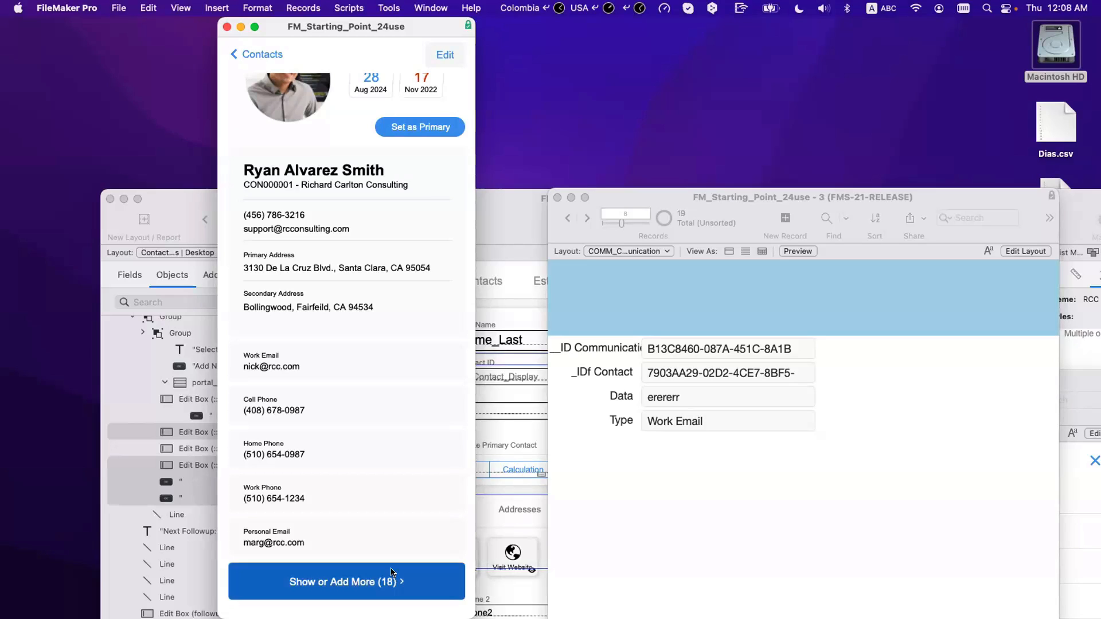
pyautogui.scroll(-5, 387, 553)
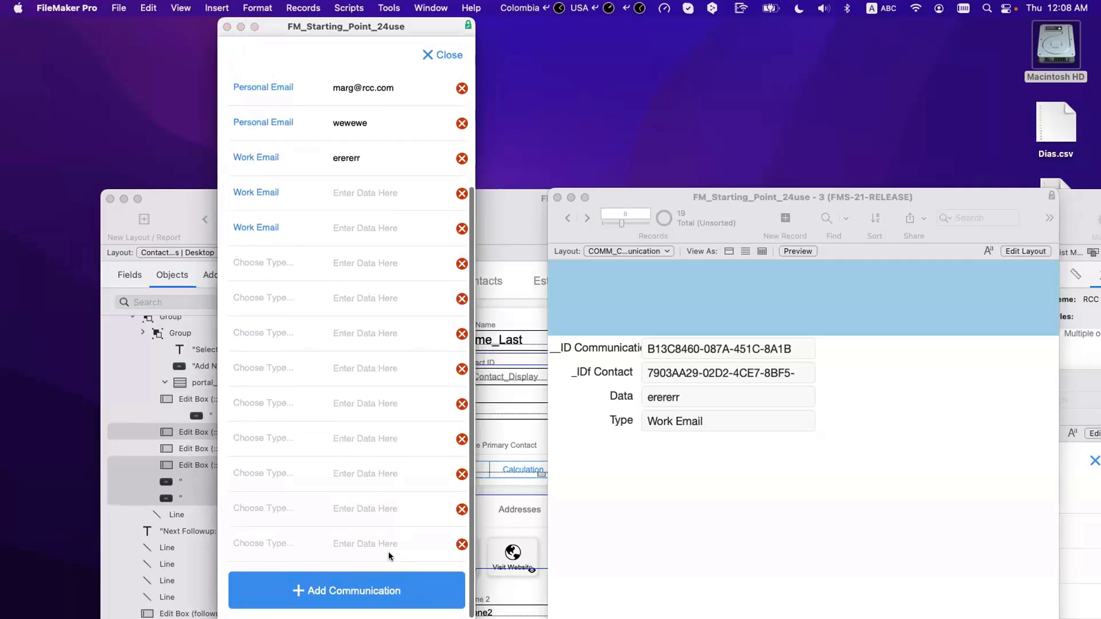
pyautogui.scroll(5, 387, 552)
pyautogui.click(446, 56)
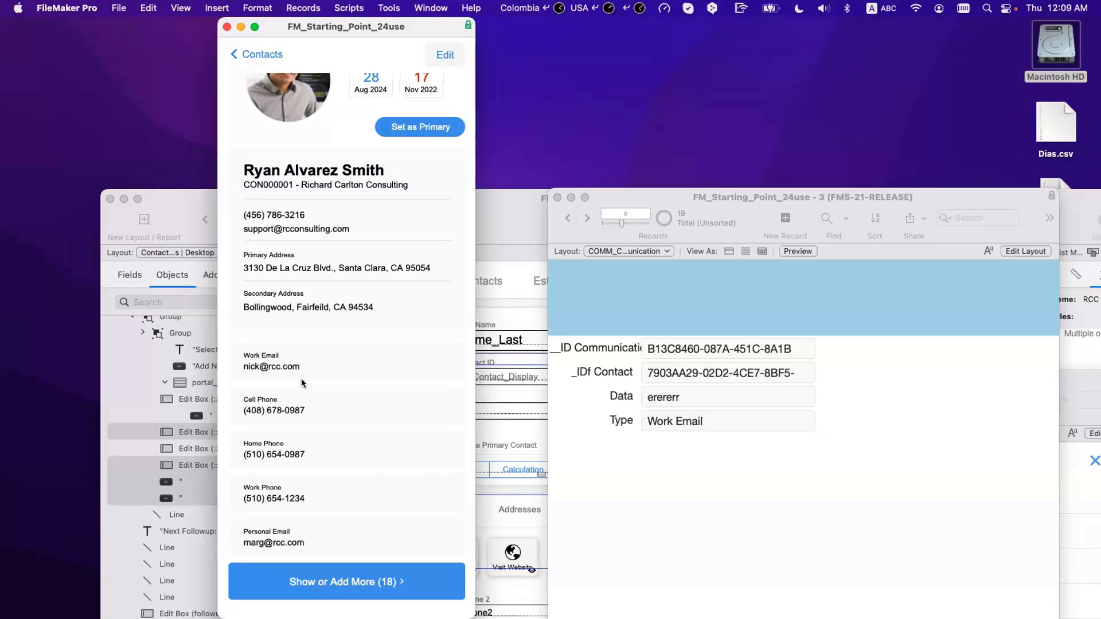
# Step: Clear the current communication record's _IDf Contact to unlink it, then check the previous record
pyautogui.click(673, 375)
pyautogui.scroll(-2, 361, 508)
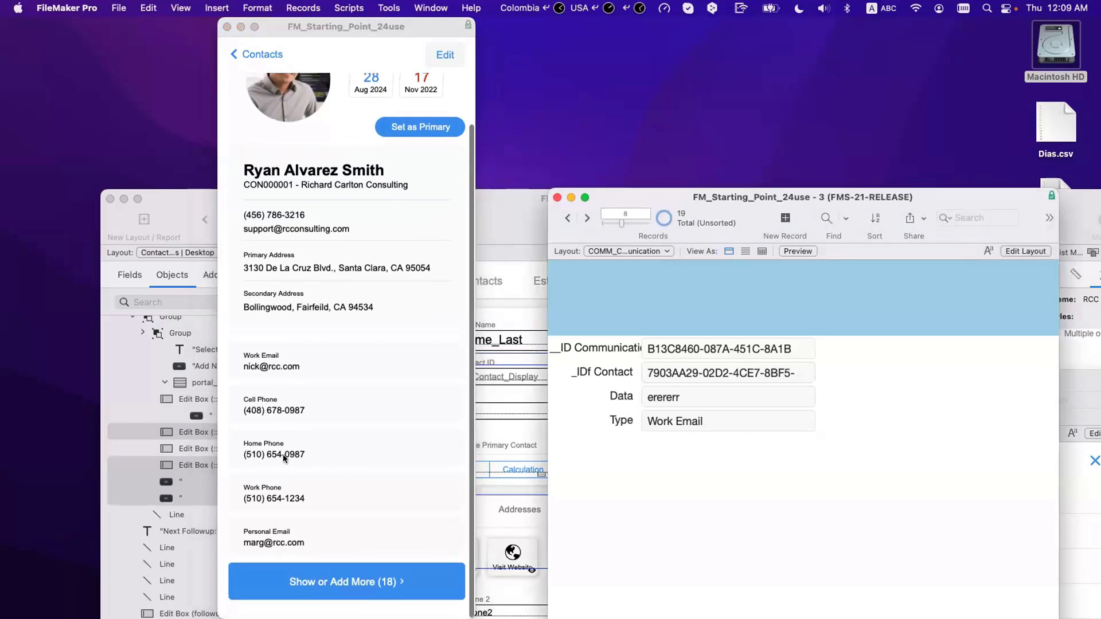
pyautogui.click(684, 372)
pyautogui.press('super+a')
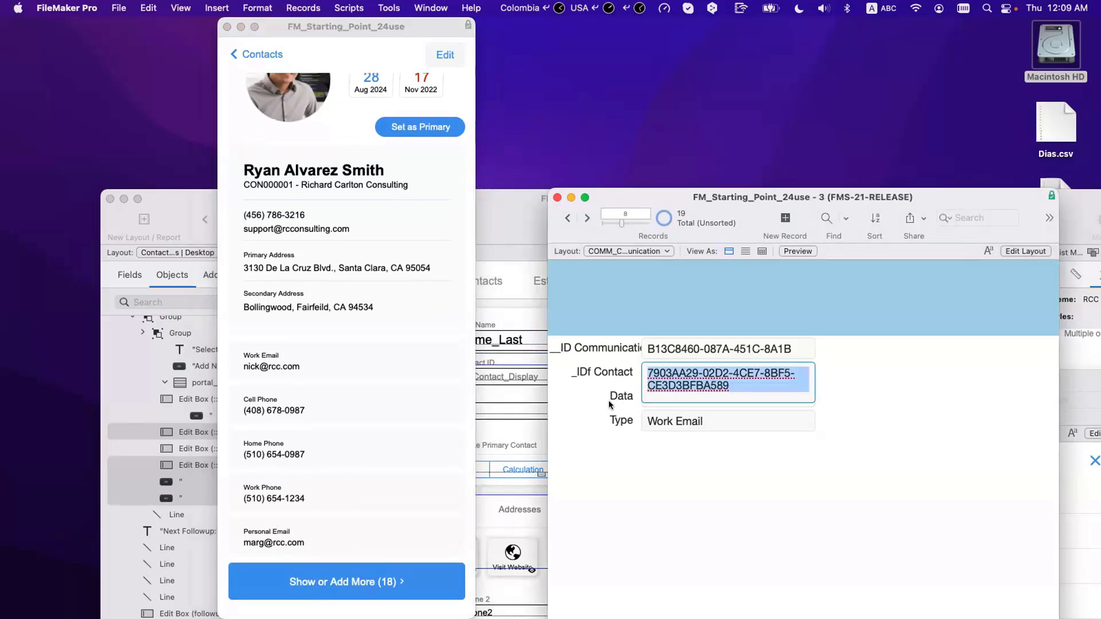
pyautogui.press('super+x')
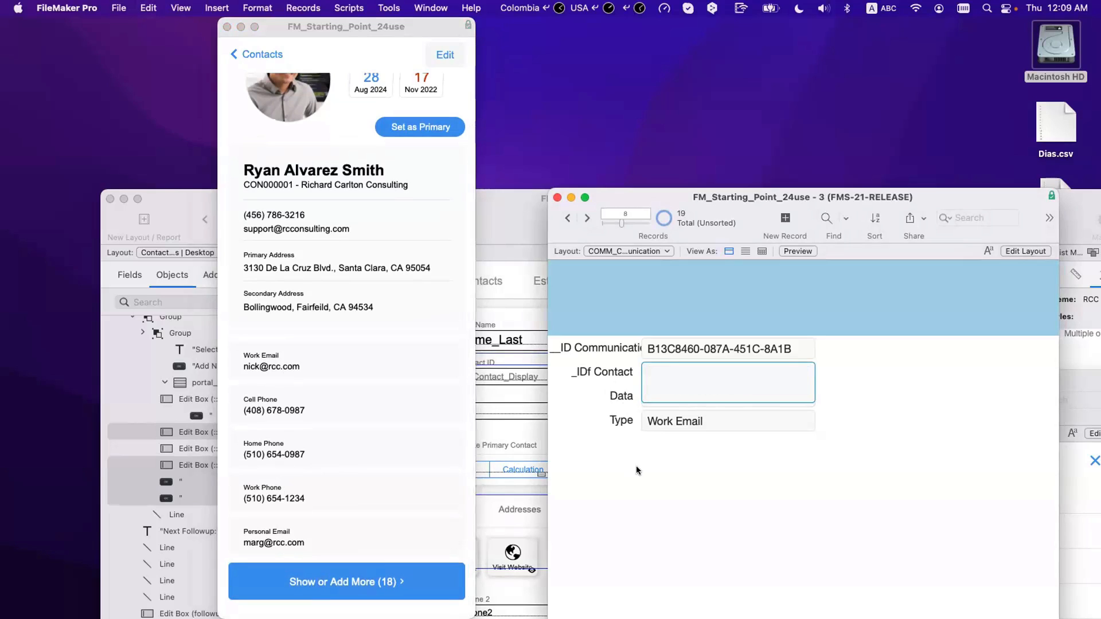
pyautogui.click(635, 465)
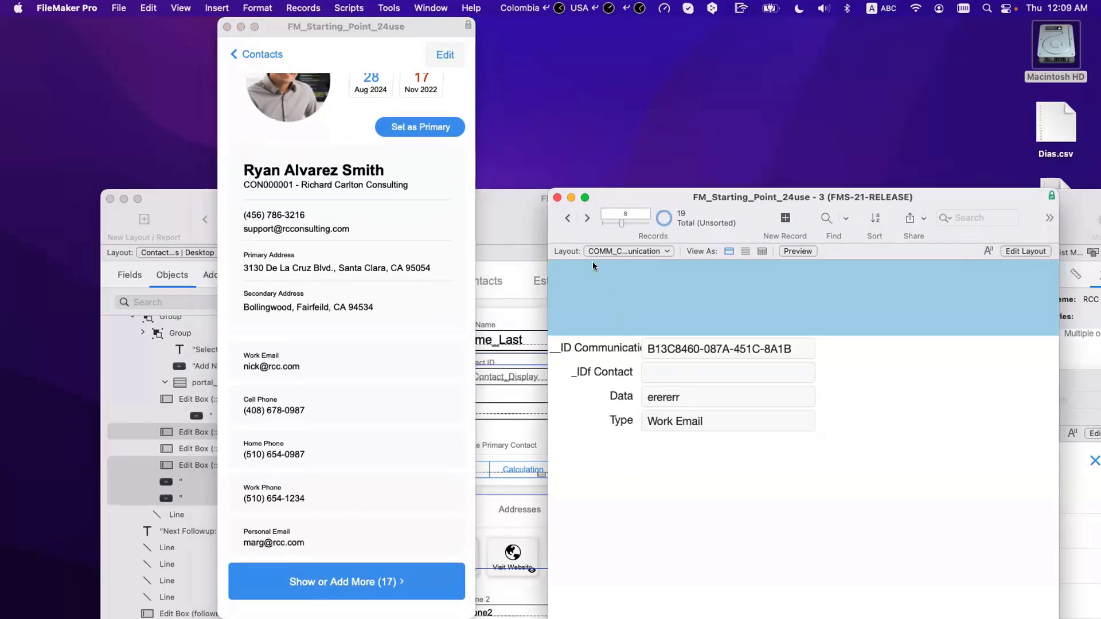
pyautogui.click(567, 217)
pyautogui.click(695, 369)
pyautogui.press('super+a')
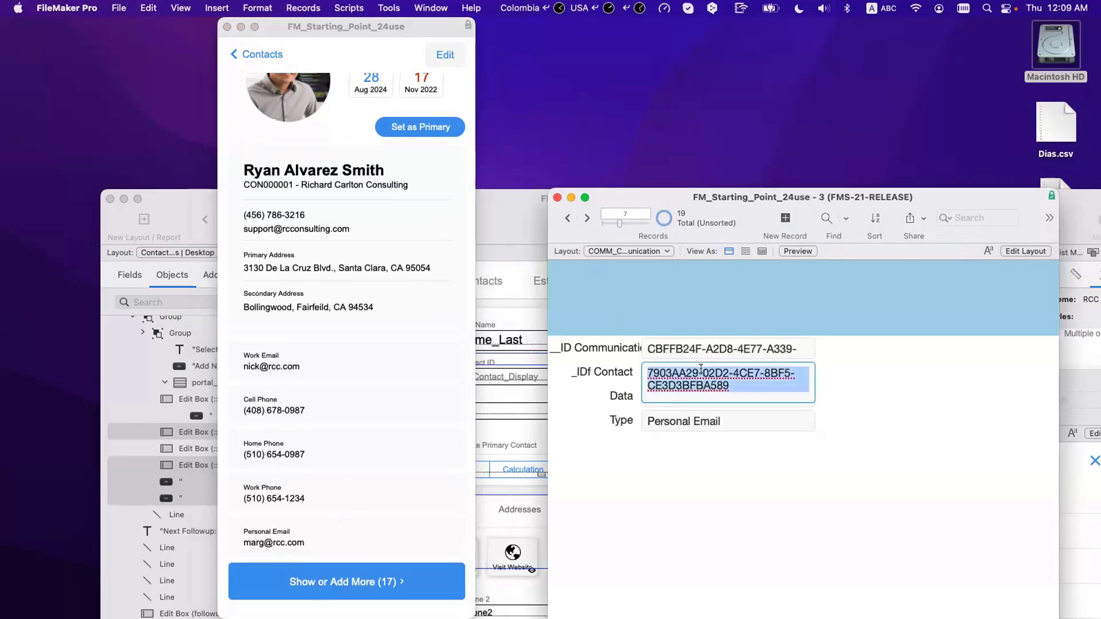
pyautogui.click(597, 273)
# Step: Clear _IDf Contact on the Work Email and Cell Phone records
pyautogui.moveTo(615, 222); pyautogui.dragTo(596, 224)
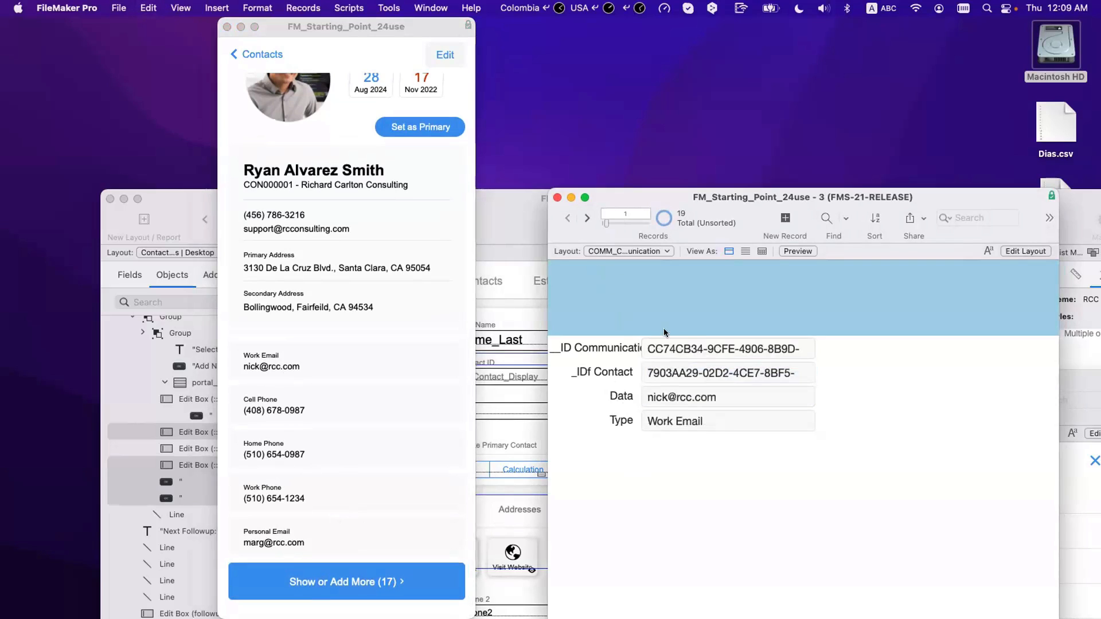
pyautogui.click(684, 369)
pyautogui.press('super+a')
pyautogui.press('BackSpace')
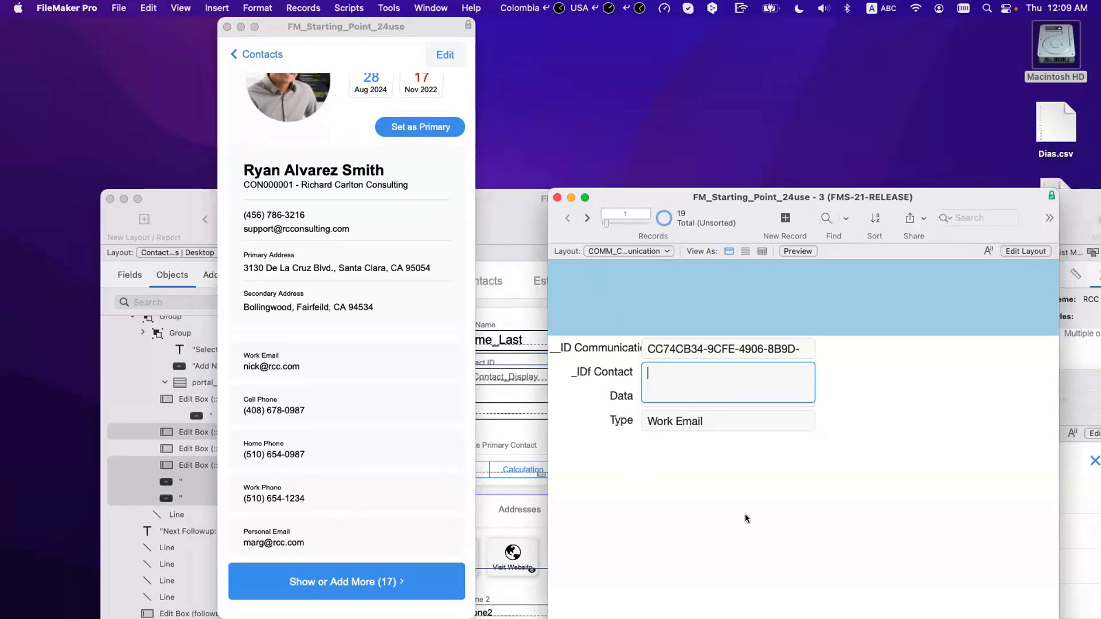
pyautogui.click(745, 513)
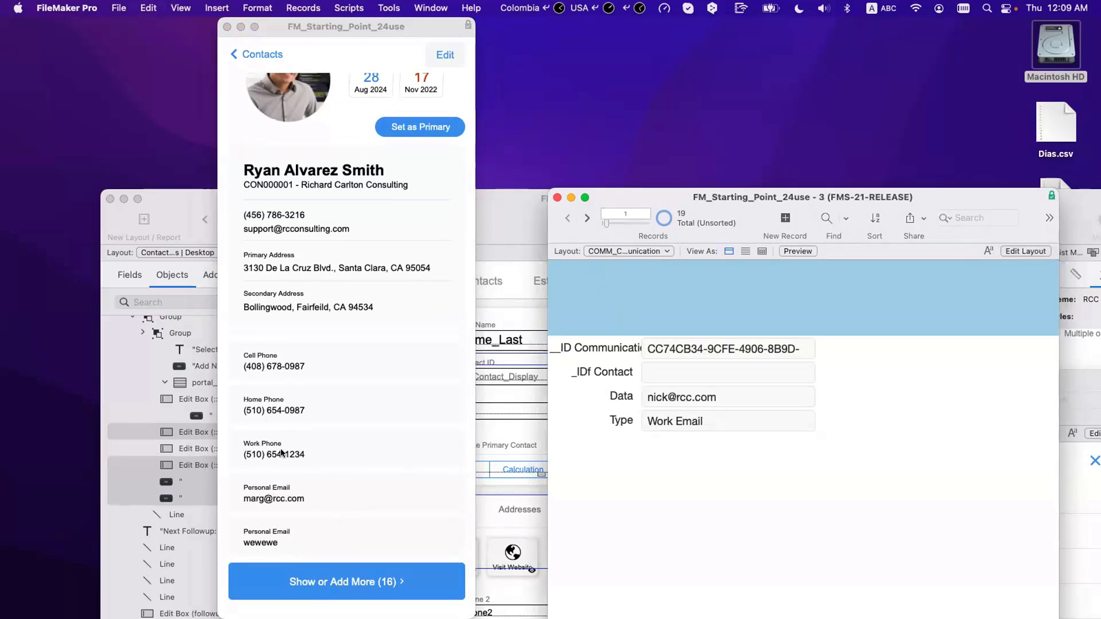
pyautogui.click(673, 370)
pyautogui.click(587, 220)
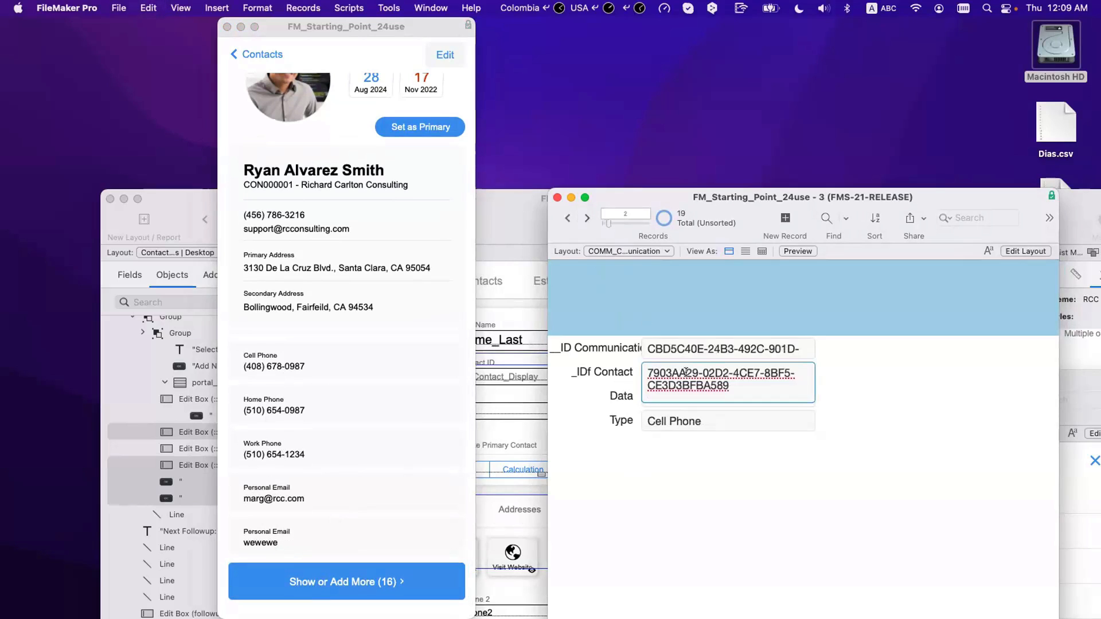
pyautogui.press('super+a')
pyautogui.press('super+x')
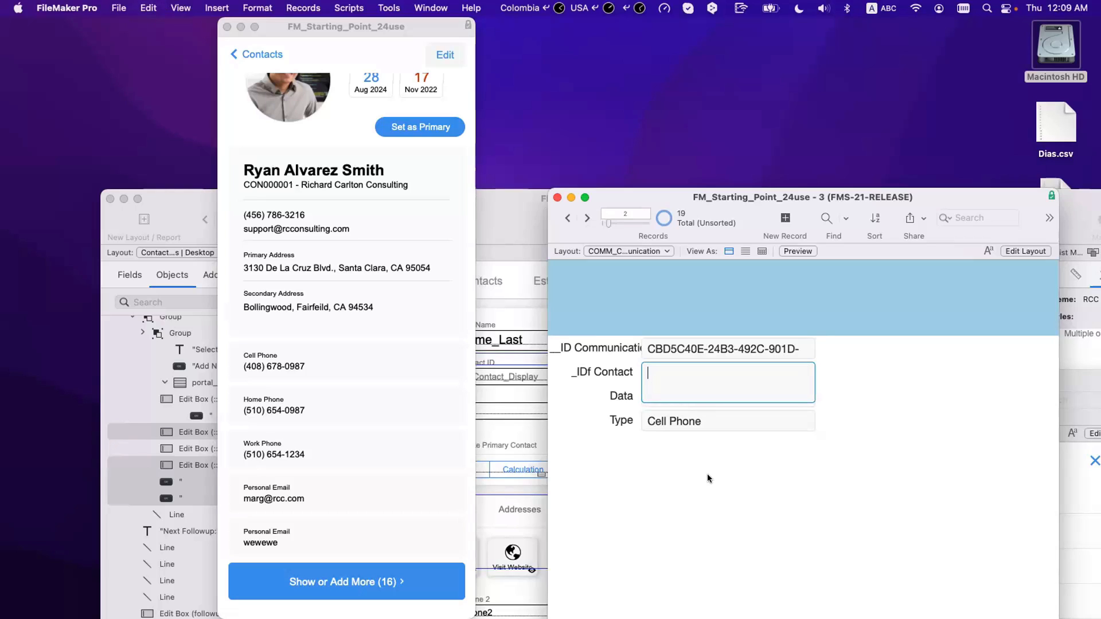
pyautogui.click(713, 492)
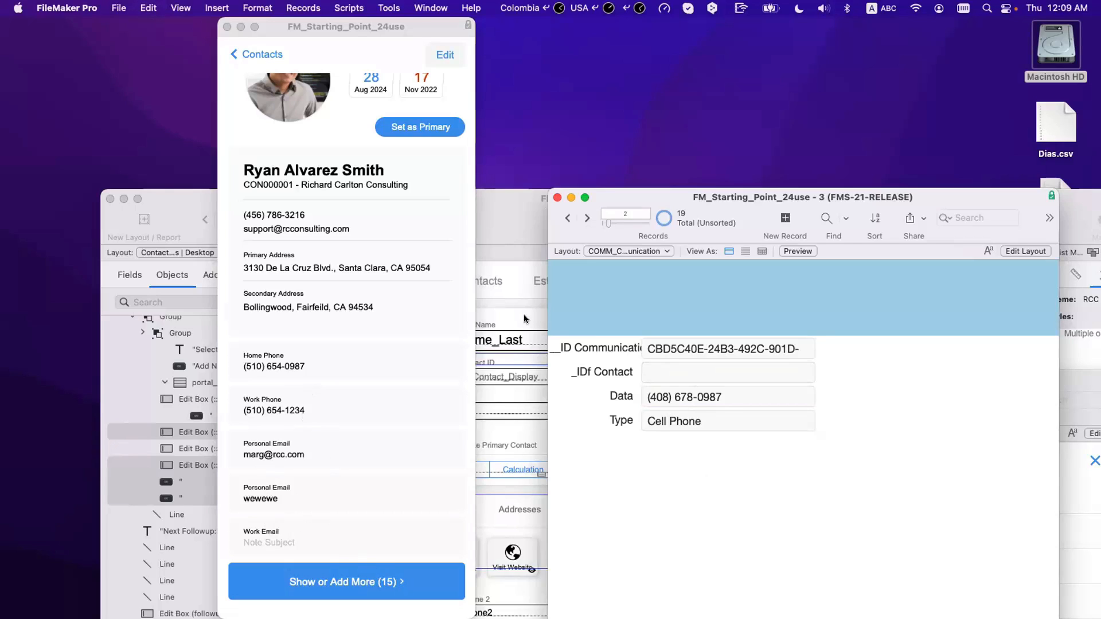
# Step: Unlink the Home Phone record from the contact and switch to table view
pyautogui.click(587, 218)
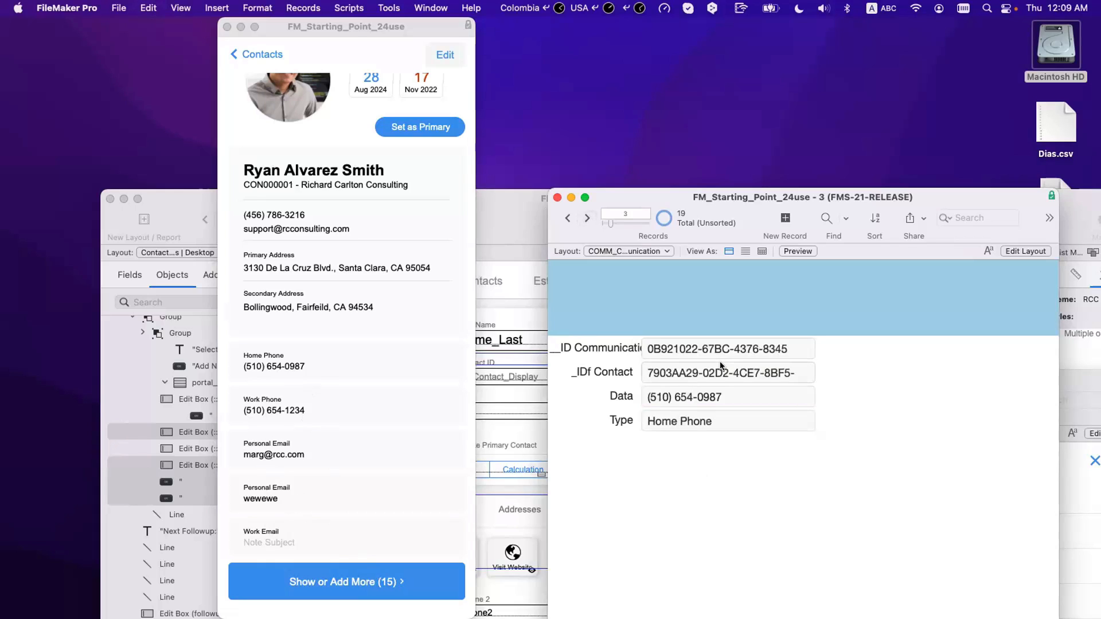
pyautogui.click(720, 368)
pyautogui.press('super+a')
pyautogui.press('super+x')
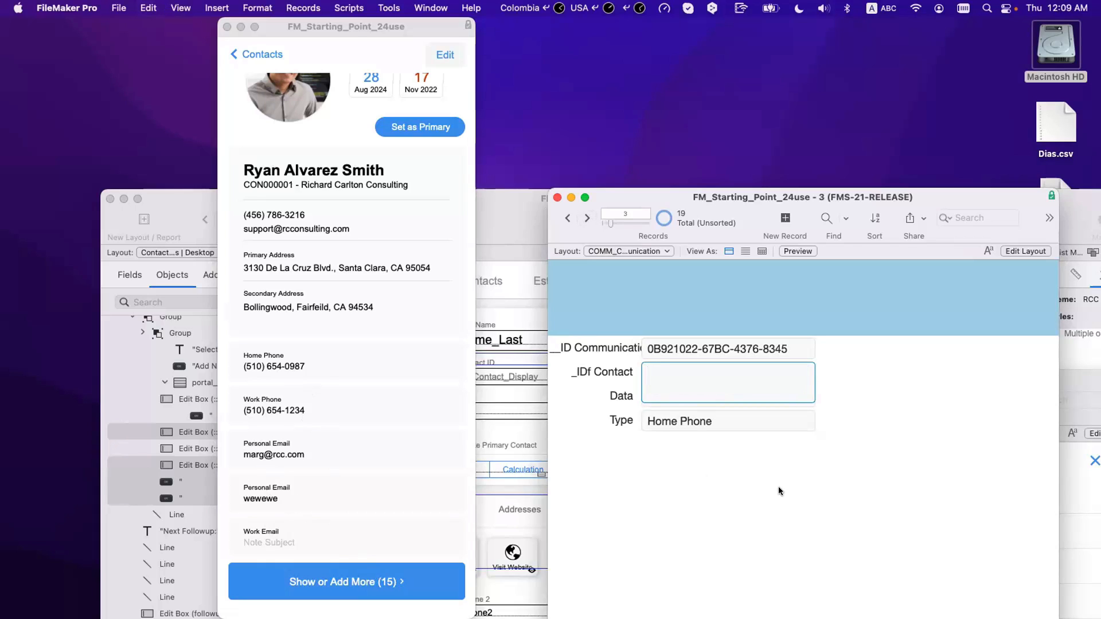
pyautogui.click(779, 487)
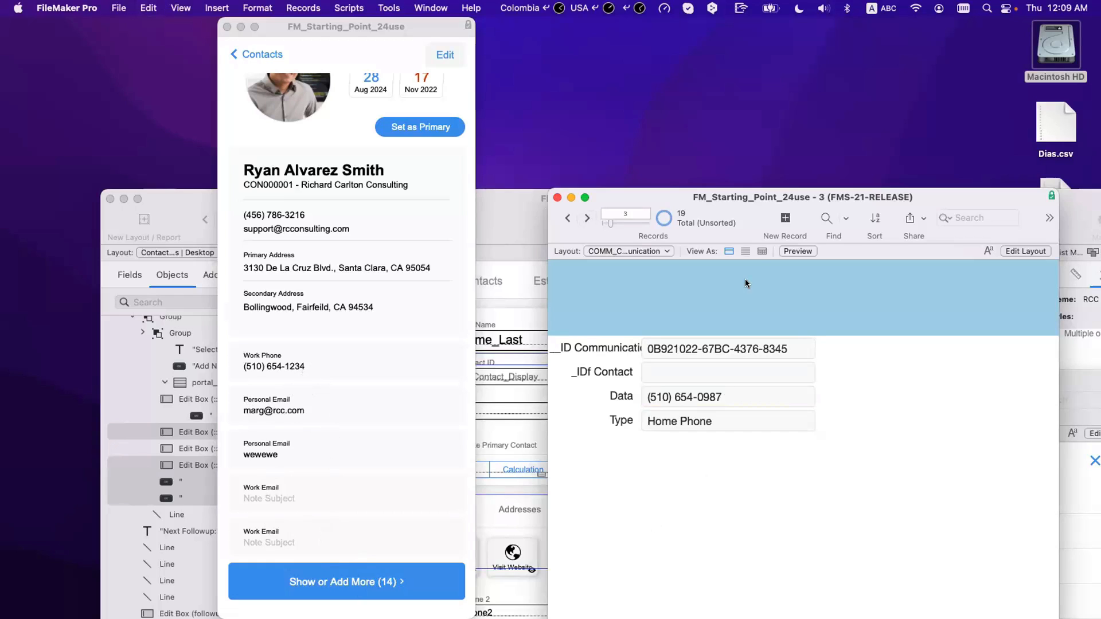
pyautogui.click(758, 251)
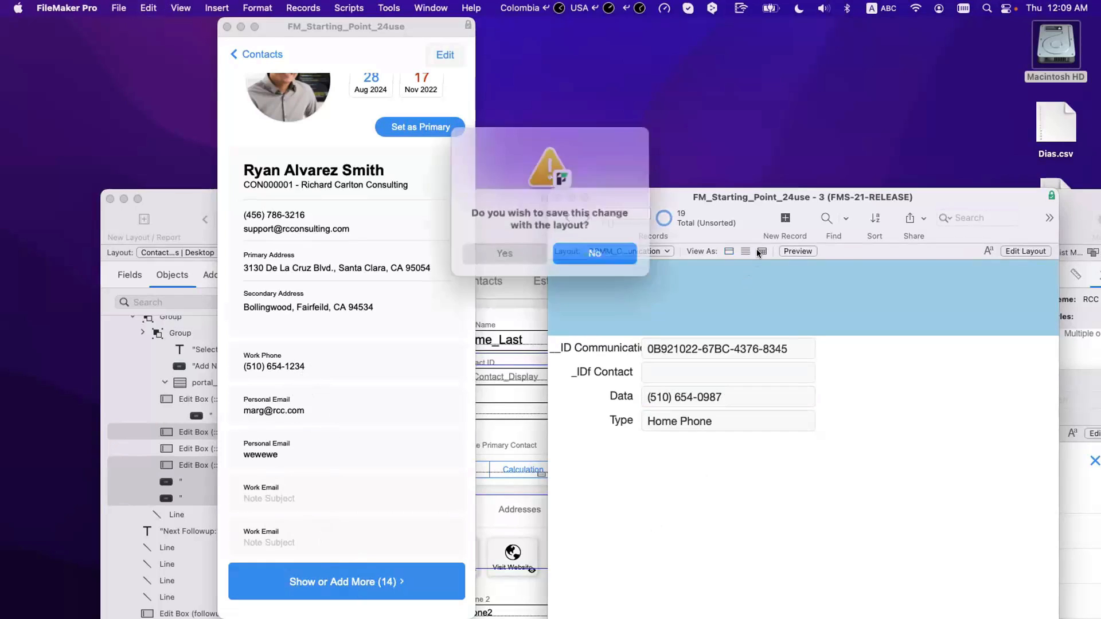
# Step: Save the table view, show only this contact's records, and enter 111111111 in a blank Data cell
pyautogui.click(511, 248)
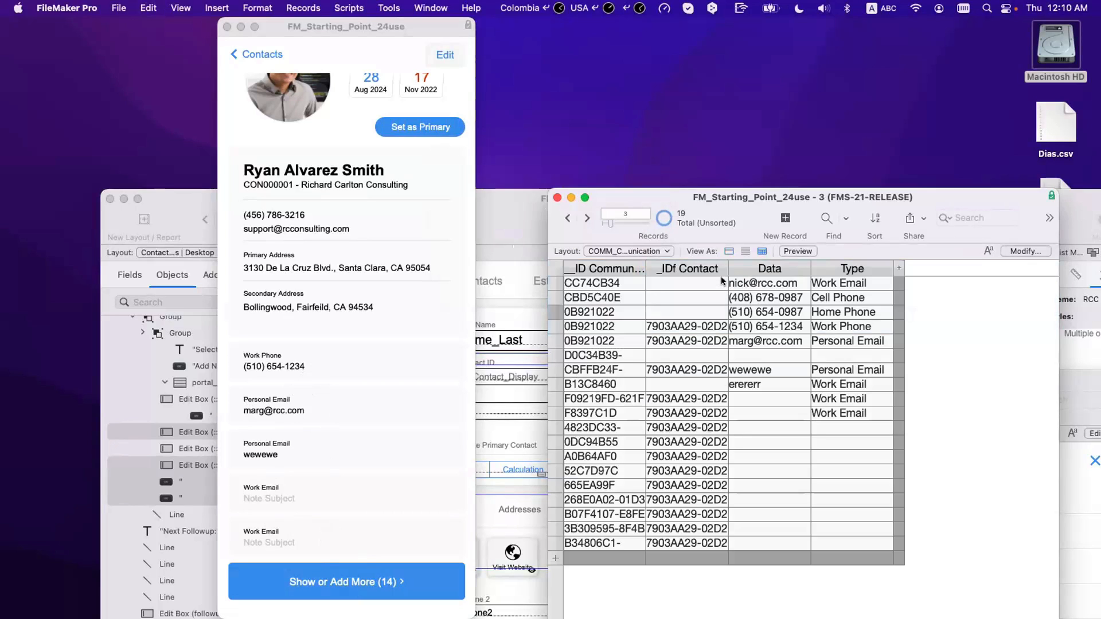
pyautogui.rightClick(691, 326)
pyautogui.click(731, 545)
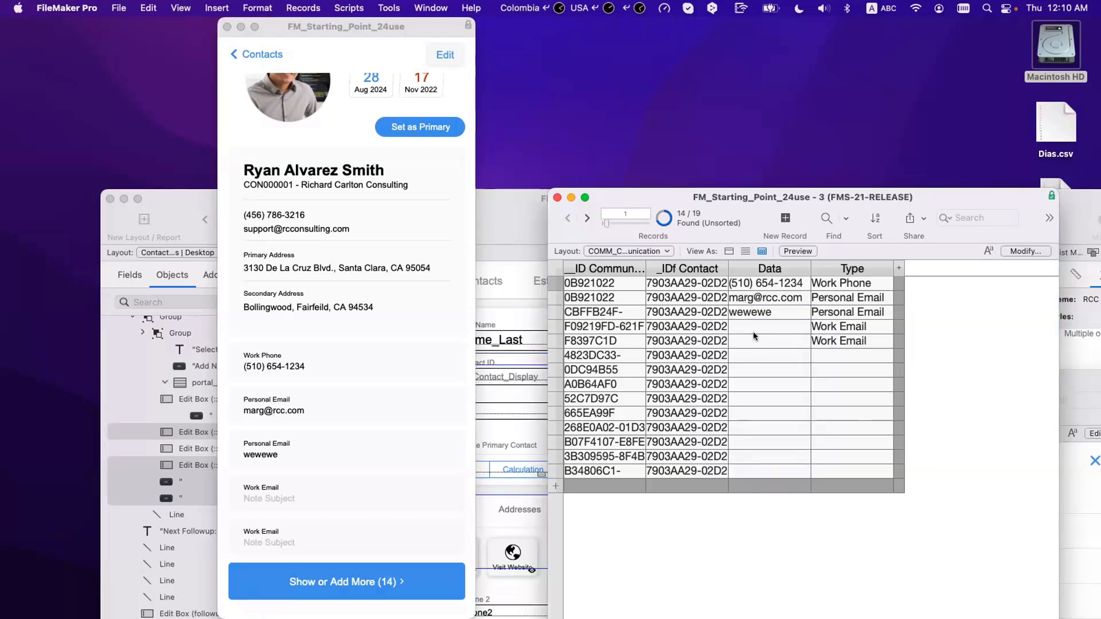
pyautogui.click(753, 354)
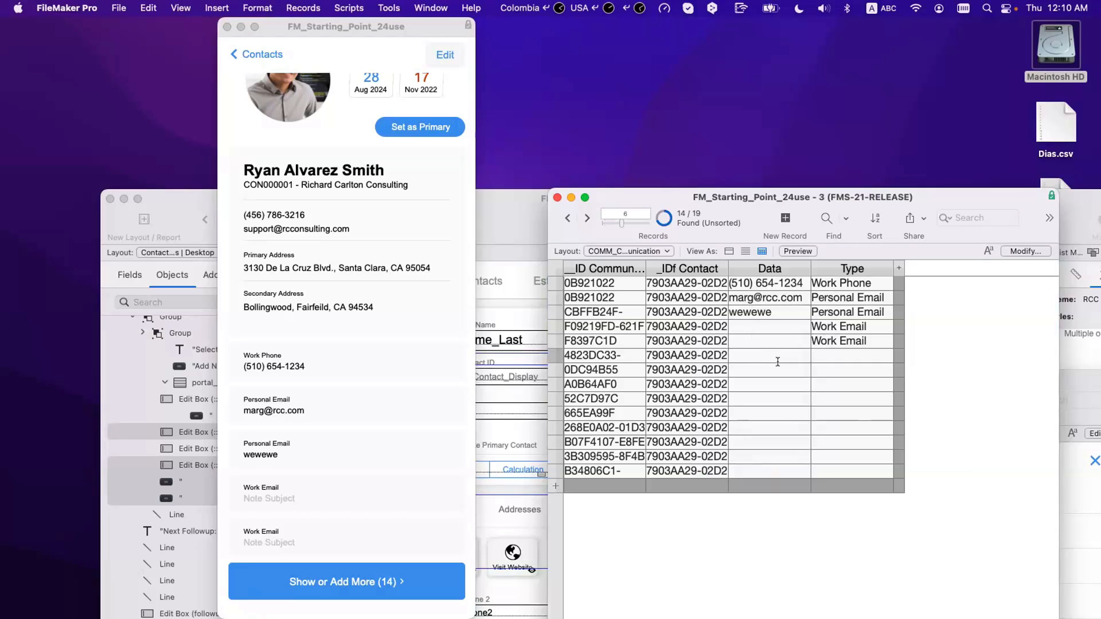
pyautogui.write('111111111')
# Step: Clear row 1's _IDf Contact to unlink the Work Phone entry
pyautogui.click(697, 282)
pyautogui.press('super+a')
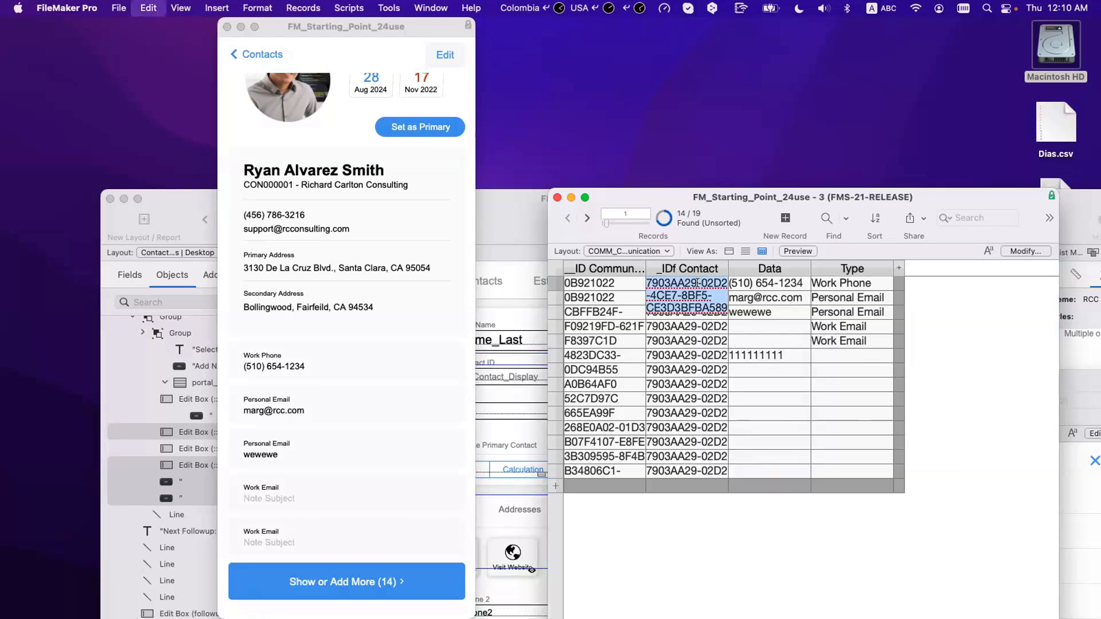
pyautogui.press('super+x')
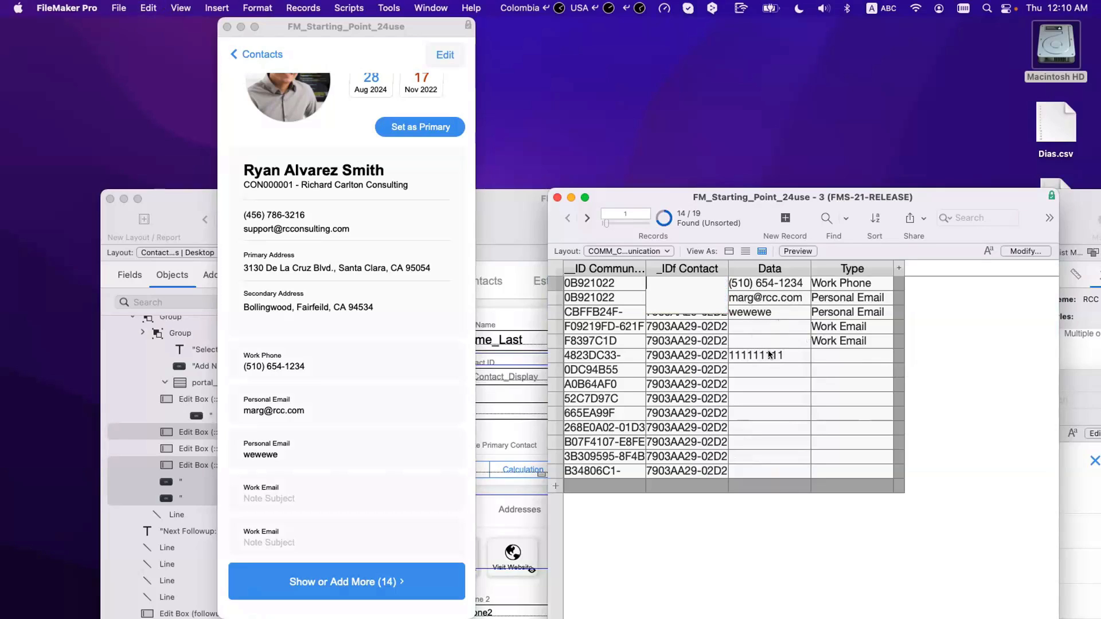
pyautogui.click(744, 546)
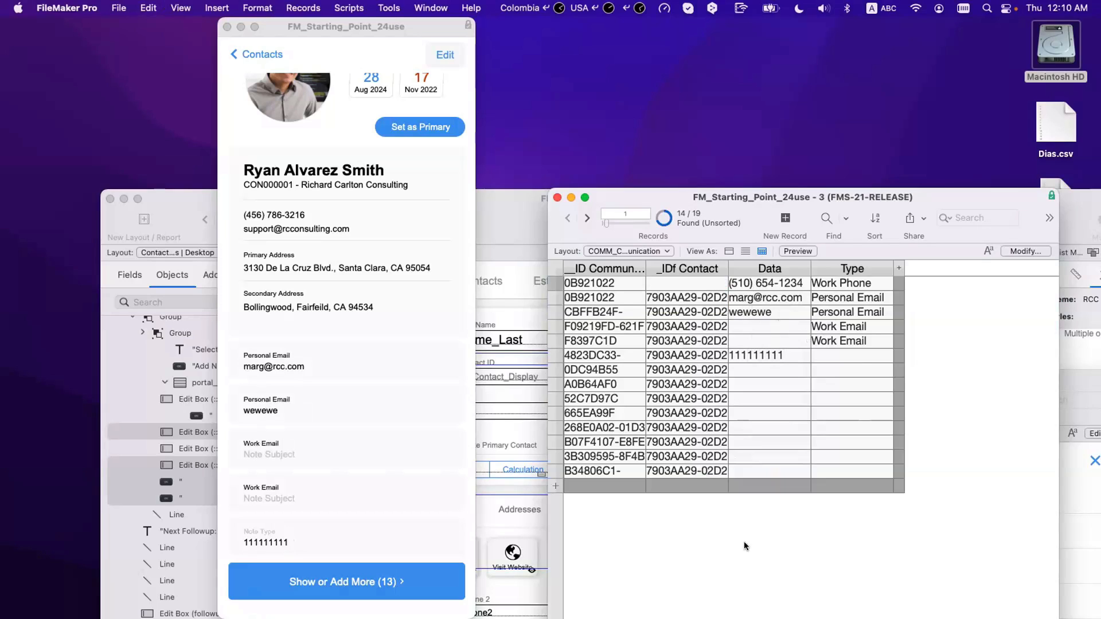
# Step: Find the contact's 13 records, copy its ID, and replace _IDf Contact with empty
pyautogui.rightClick(706, 297)
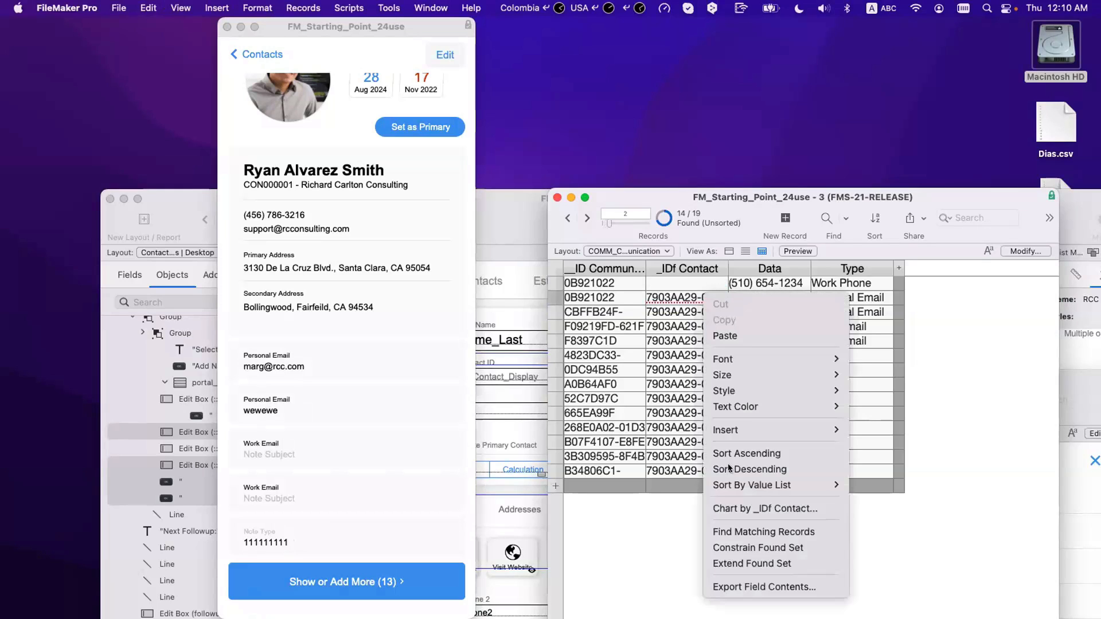
pyautogui.click(731, 531)
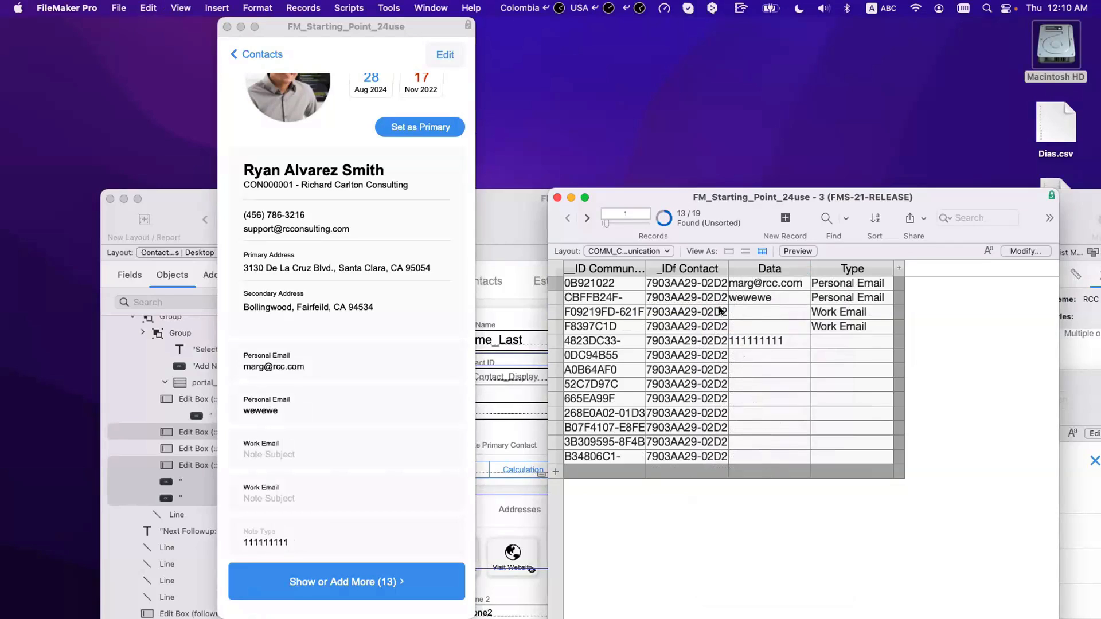
pyautogui.click(703, 285)
pyautogui.press('super+c')
pyautogui.press('super+a')
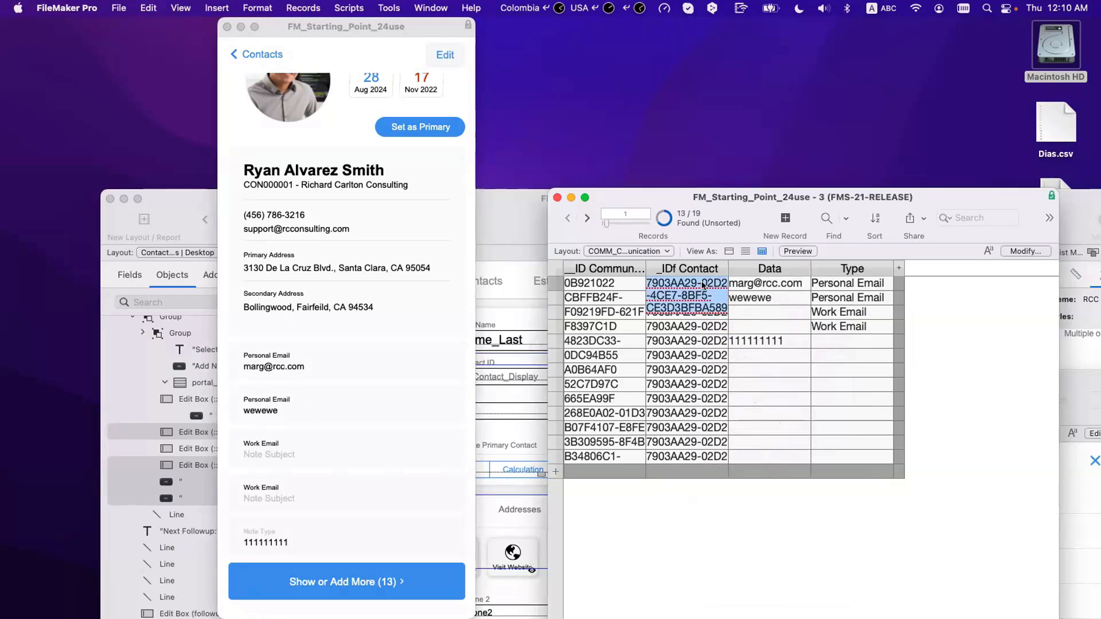
pyautogui.press('super+equal')
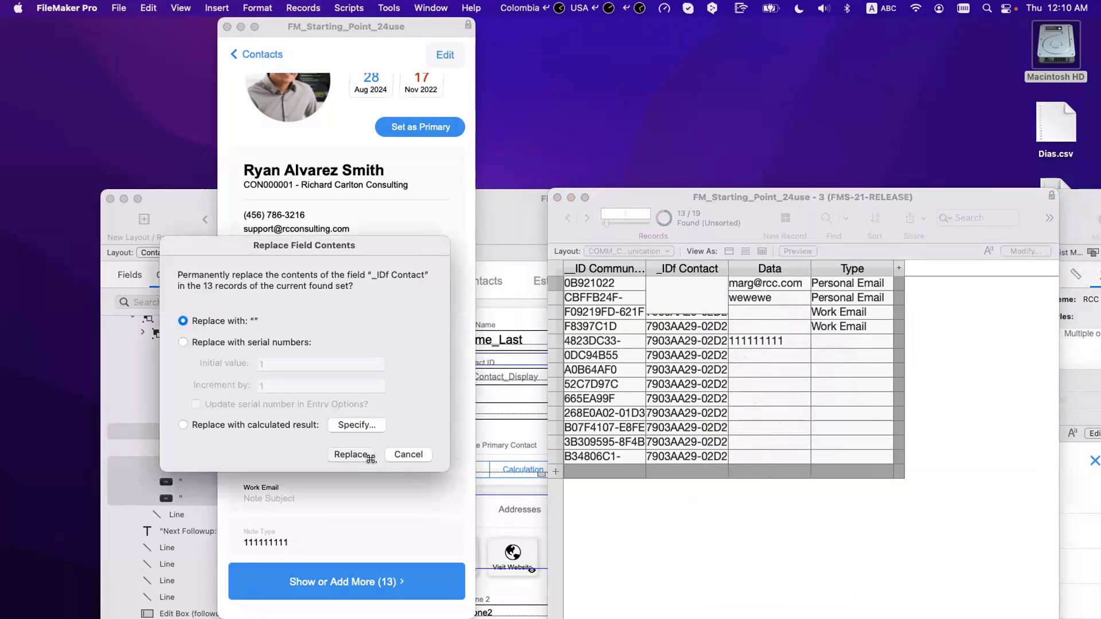
pyautogui.click(367, 455)
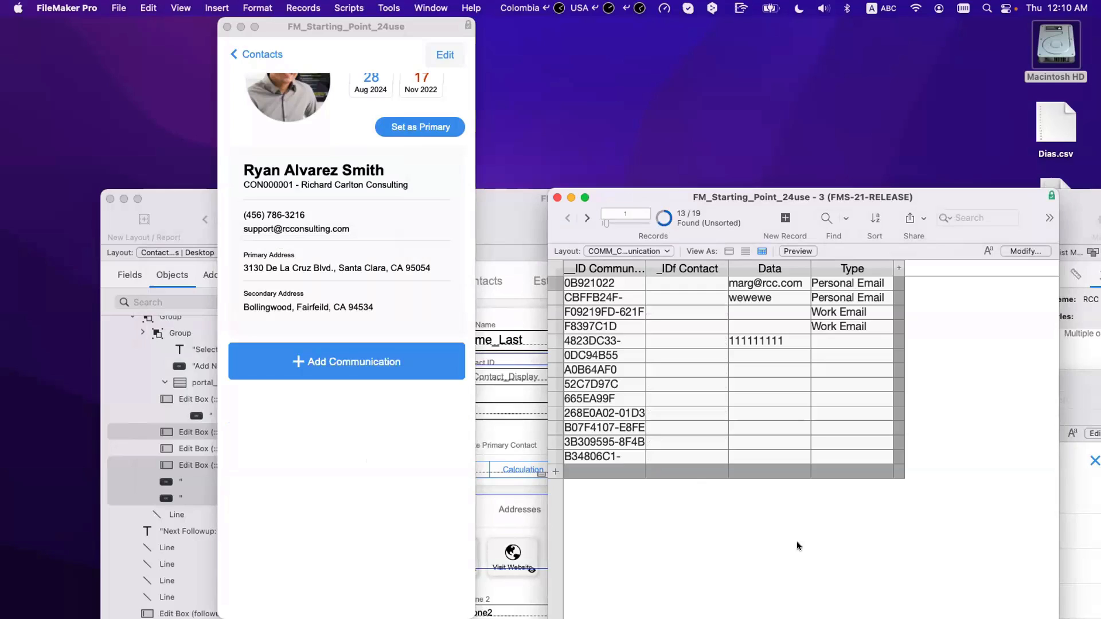
# Step: Paste the copied contact ID into rows 1 and 2, relinking both Personal Email entries
pyautogui.click(336, 360)
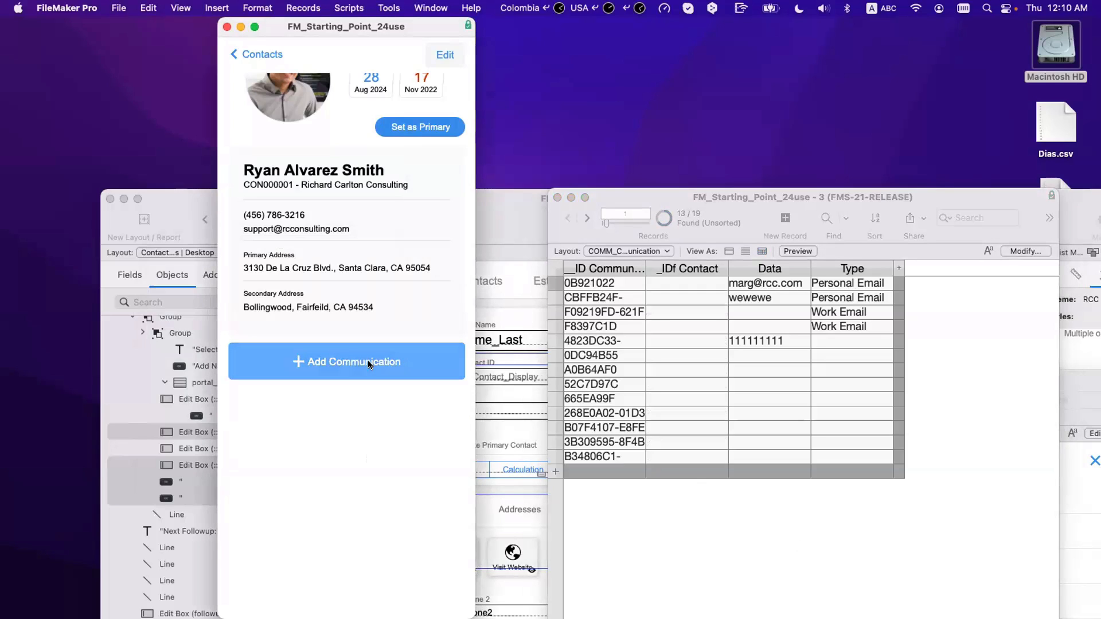
pyautogui.click(691, 283)
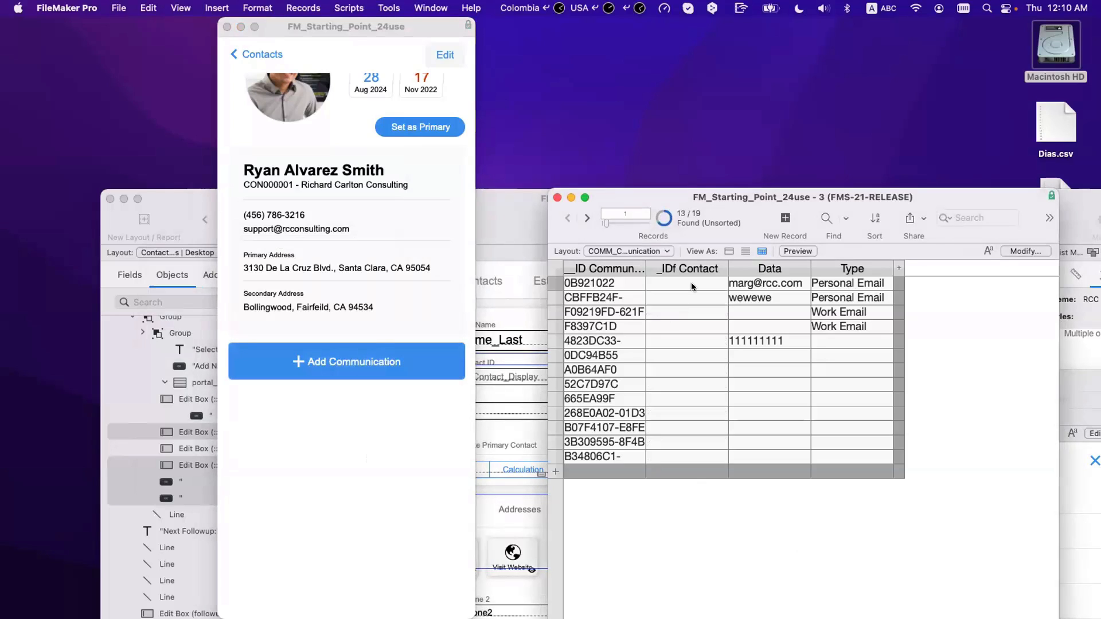
pyautogui.press('super+v')
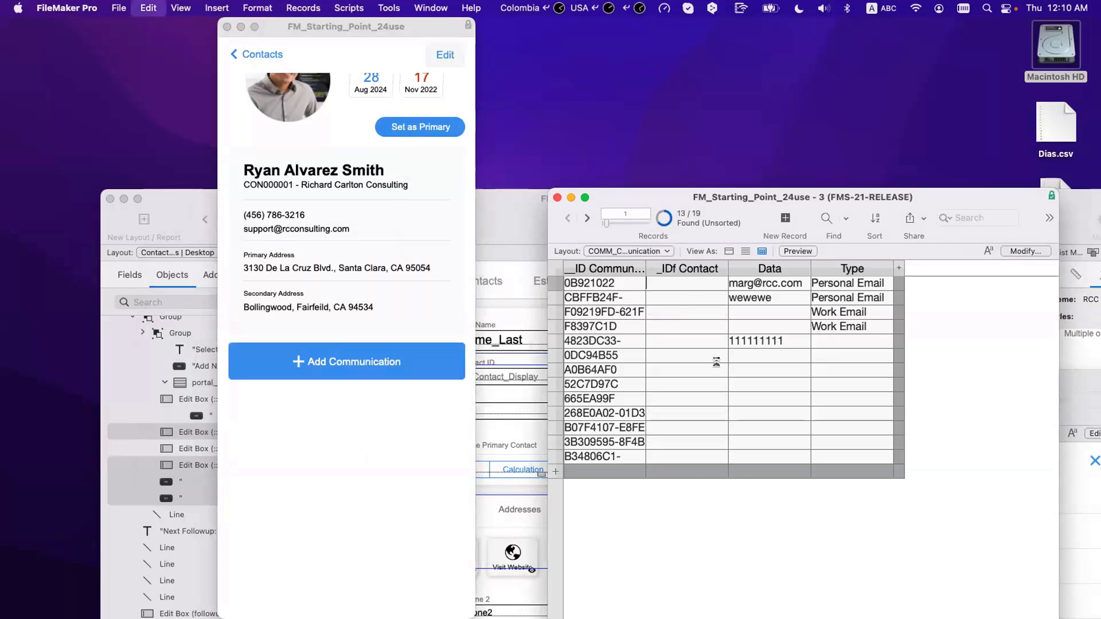
pyautogui.click(751, 499)
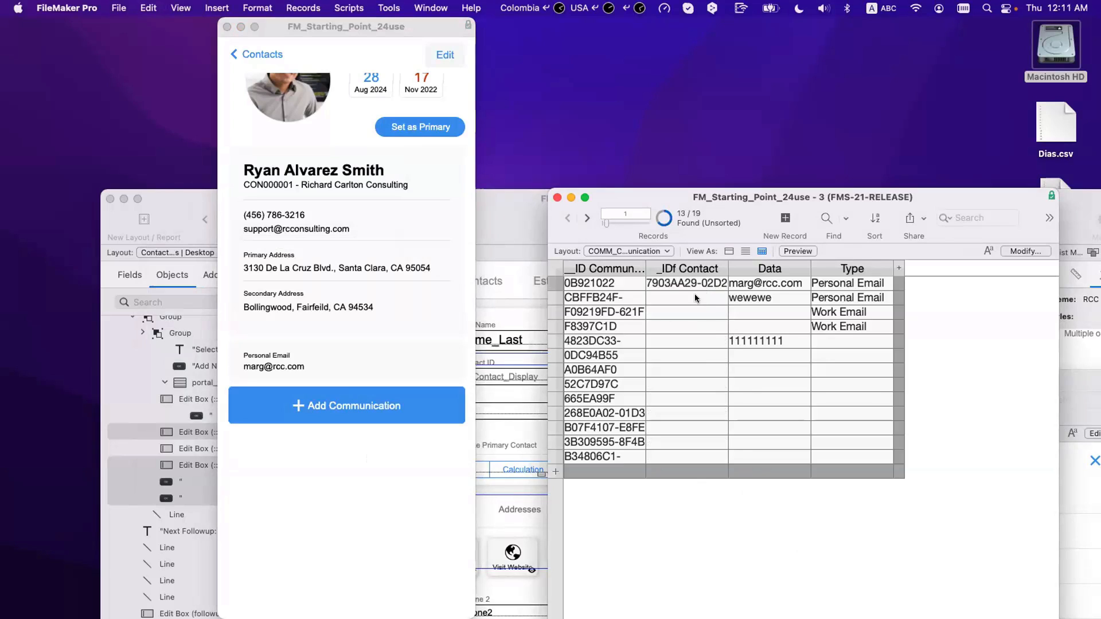
pyautogui.click(694, 293)
pyautogui.press('super+v')
pyautogui.click(754, 523)
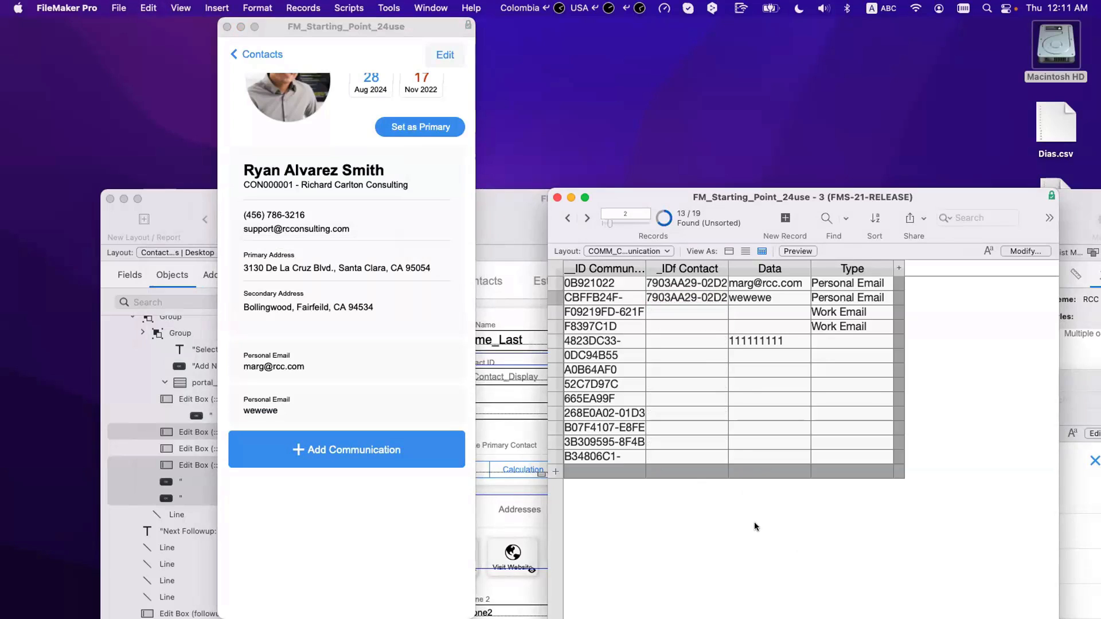
# Step: Paste the contact ID into rows 3 to 5, relinking the Work Email and 111111111 entries
pyautogui.click(666, 310)
pyautogui.press('super+v')
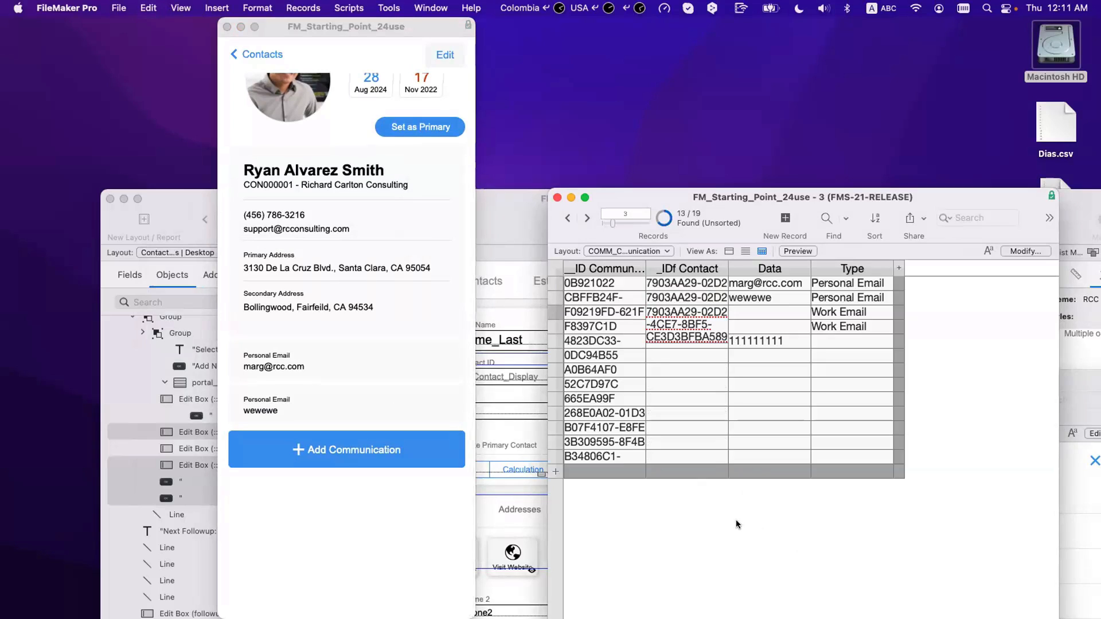
pyautogui.click(734, 520)
pyautogui.click(676, 321)
pyautogui.press('super+v')
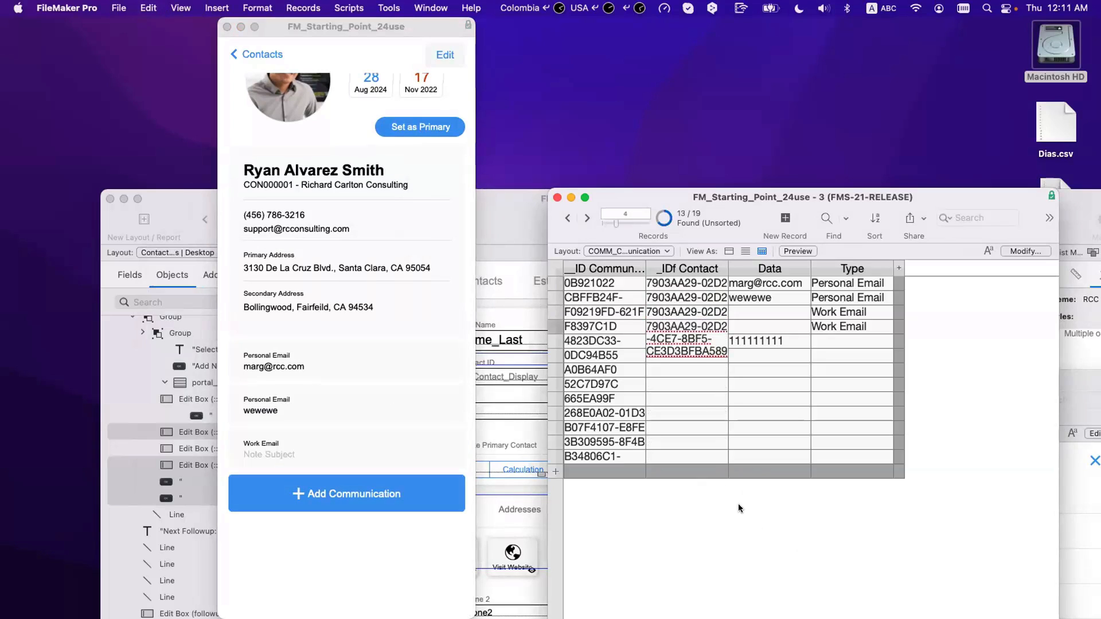
pyautogui.click(678, 343)
pyautogui.press('super+v')
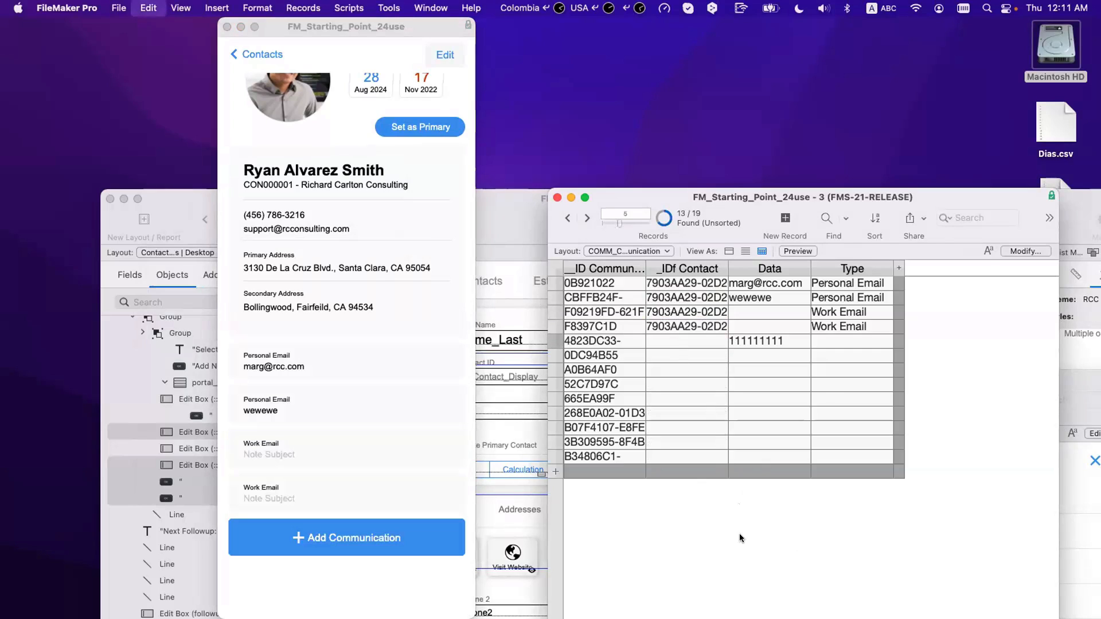
pyautogui.click(739, 533)
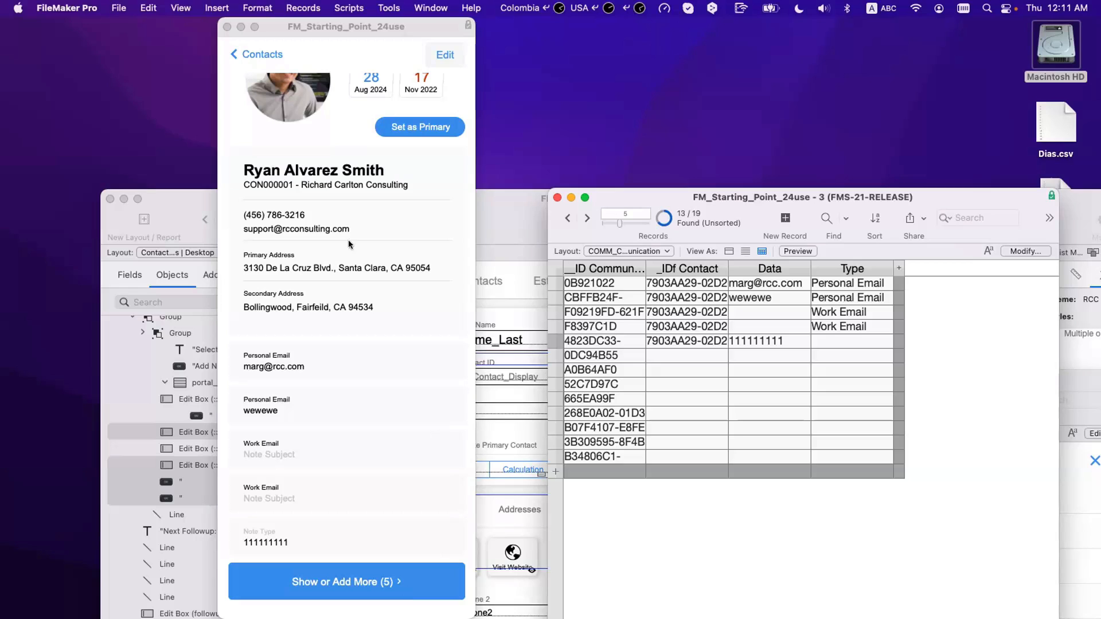
pyautogui.click(260, 56)
pyautogui.click(259, 56)
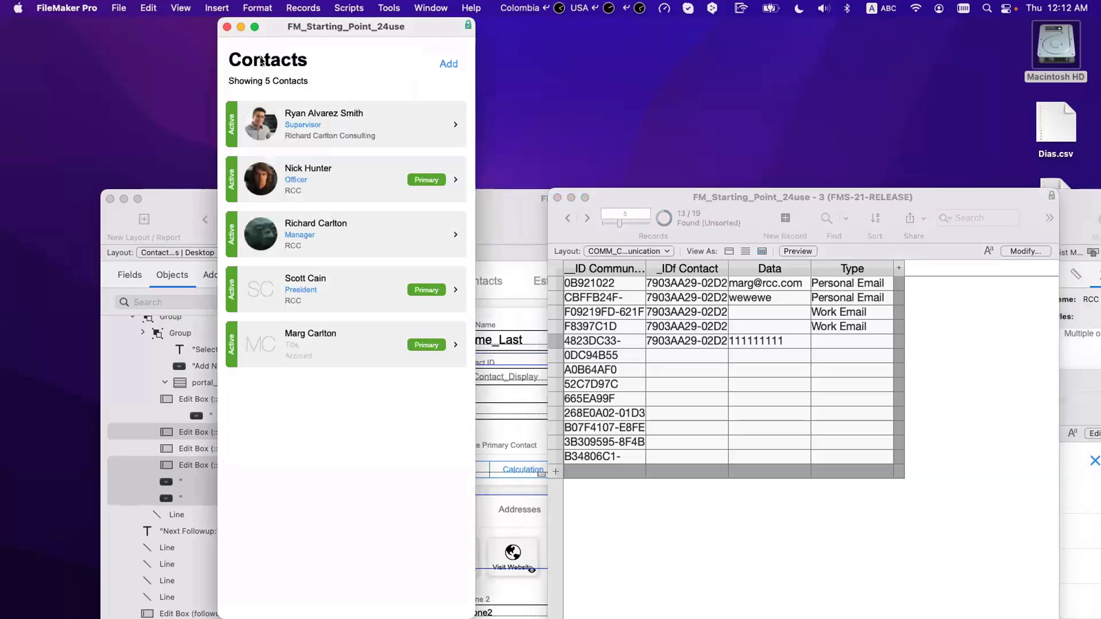
pyautogui.click(321, 136)
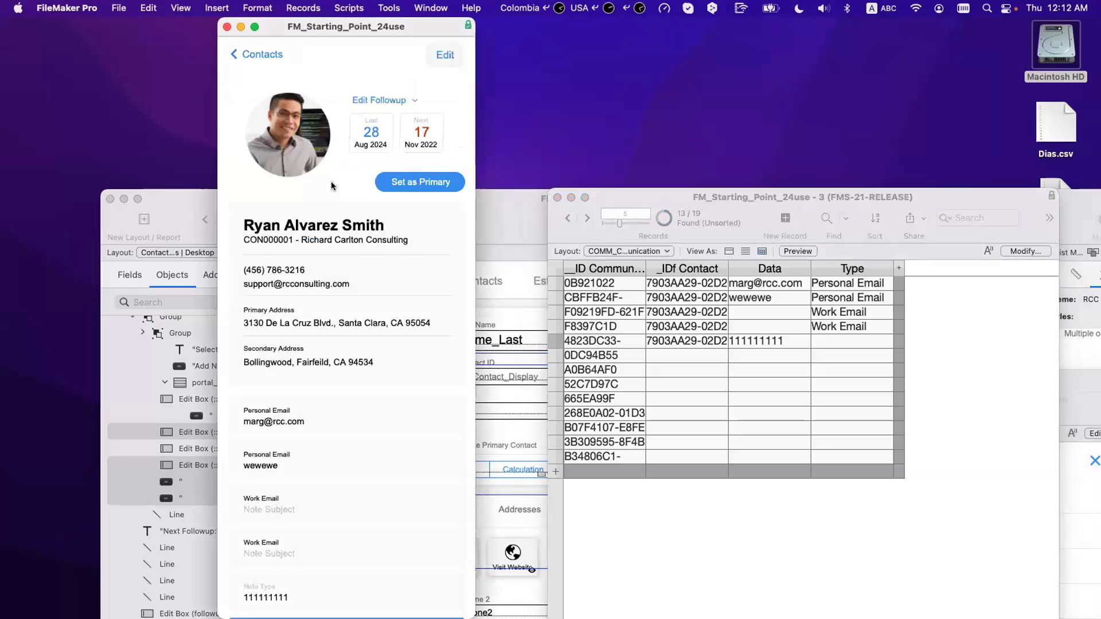
pyautogui.scroll(-3, 332, 181)
pyautogui.scroll(3, 339, 164)
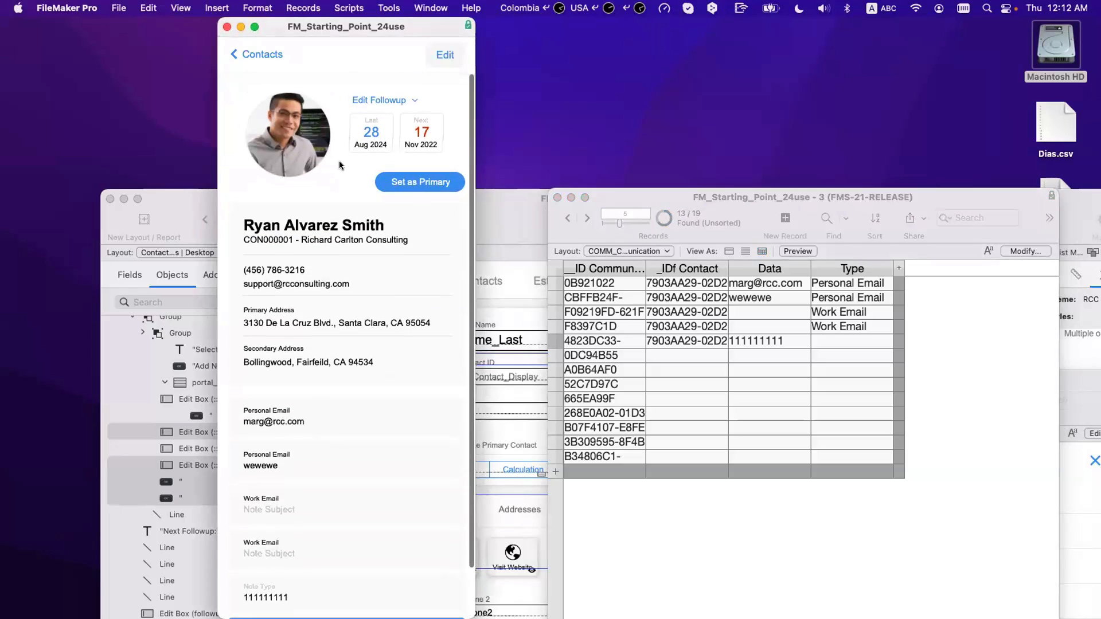
pyautogui.click(271, 57)
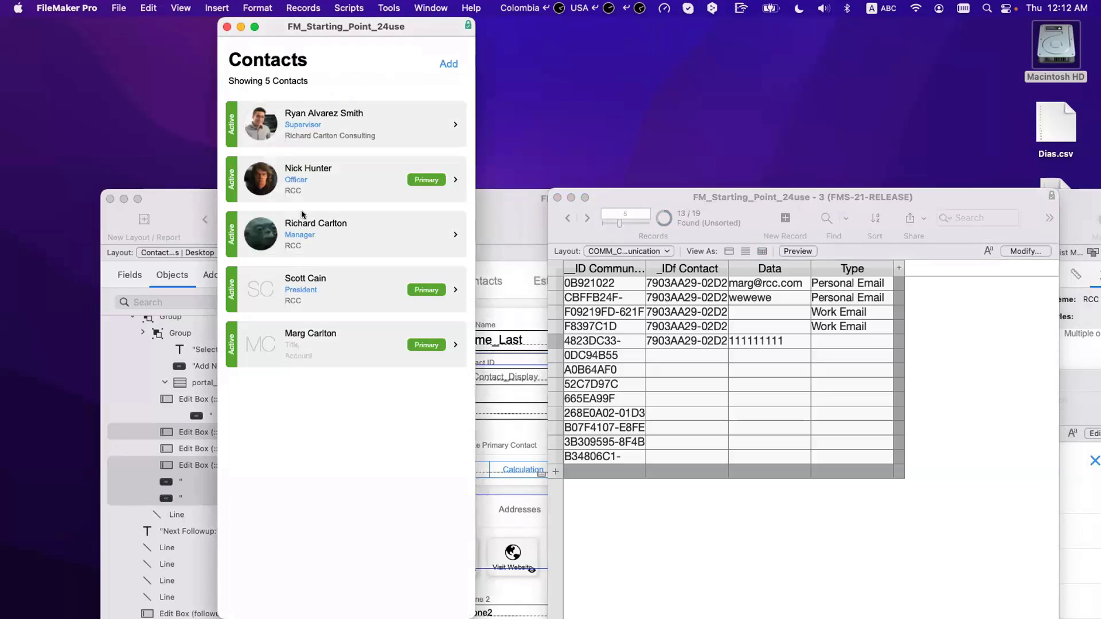
pyautogui.click(304, 130)
pyautogui.scroll(-2, 330, 344)
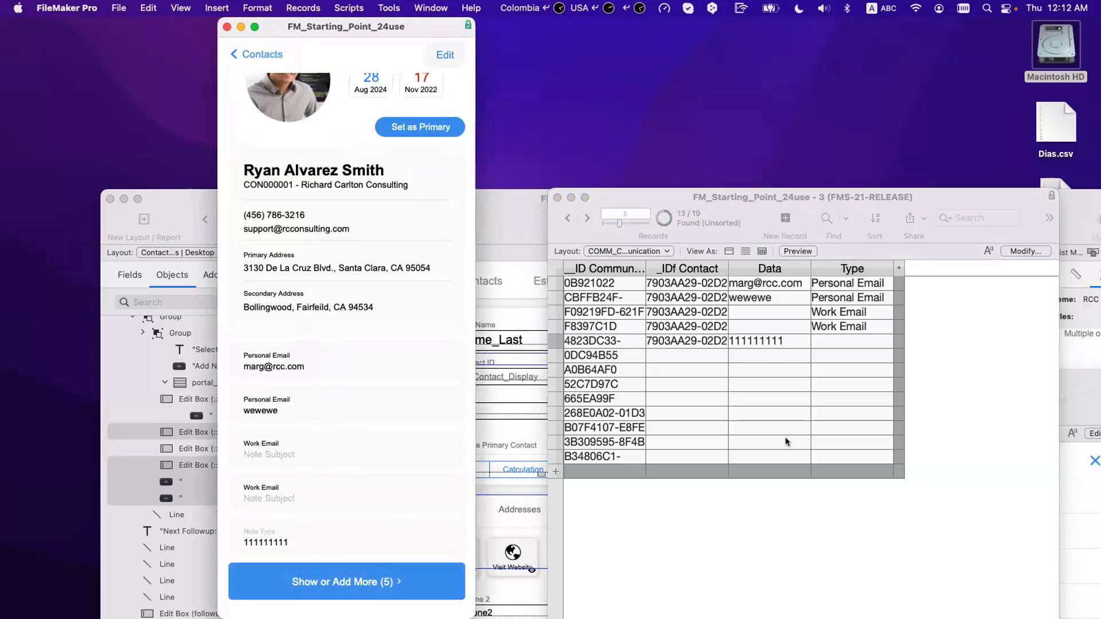
# Step: Clear row 5's contact ID to unlink the 111111111 entry, then rearrange the windows
pyautogui.click(715, 340)
pyautogui.click(715, 340)
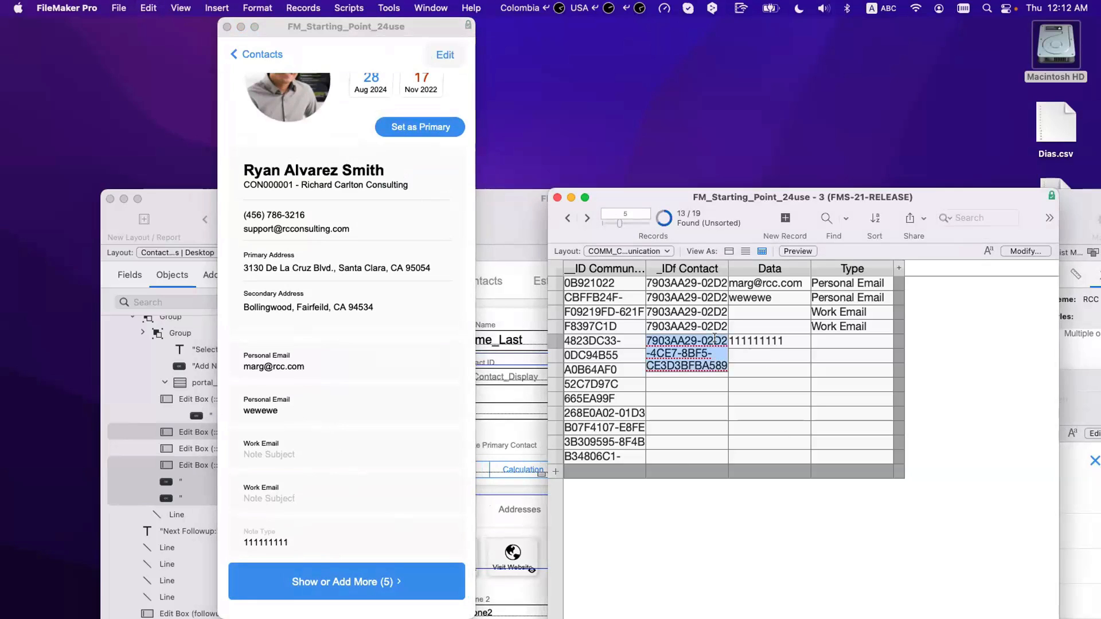
pyautogui.press('BackSpace')
pyautogui.press('Return')
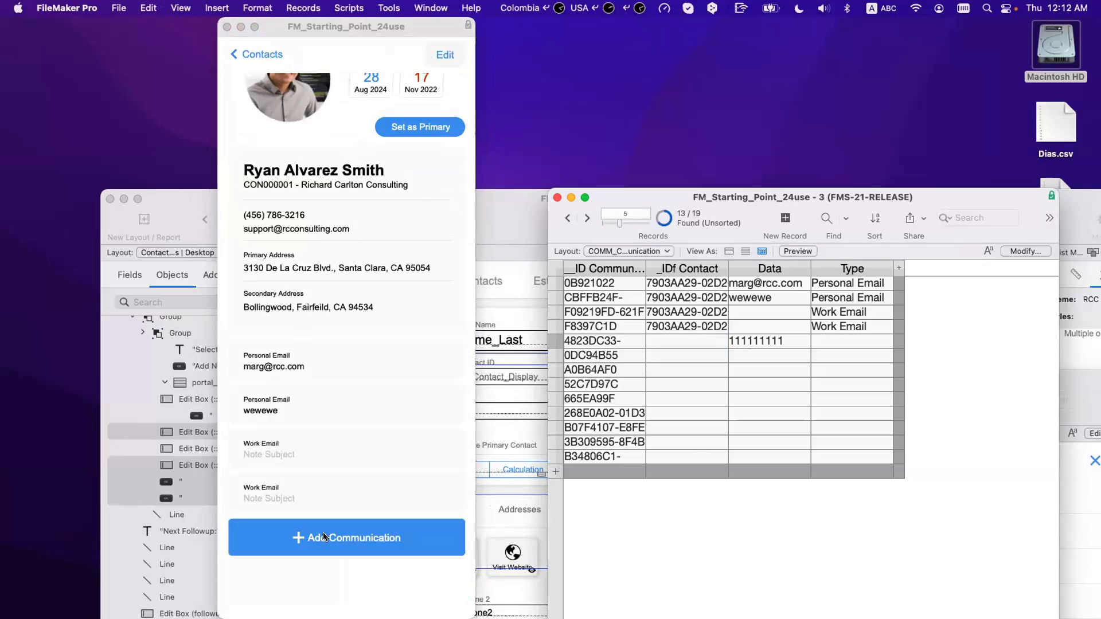
pyautogui.moveTo(771, 203); pyautogui.dragTo(841, 563)
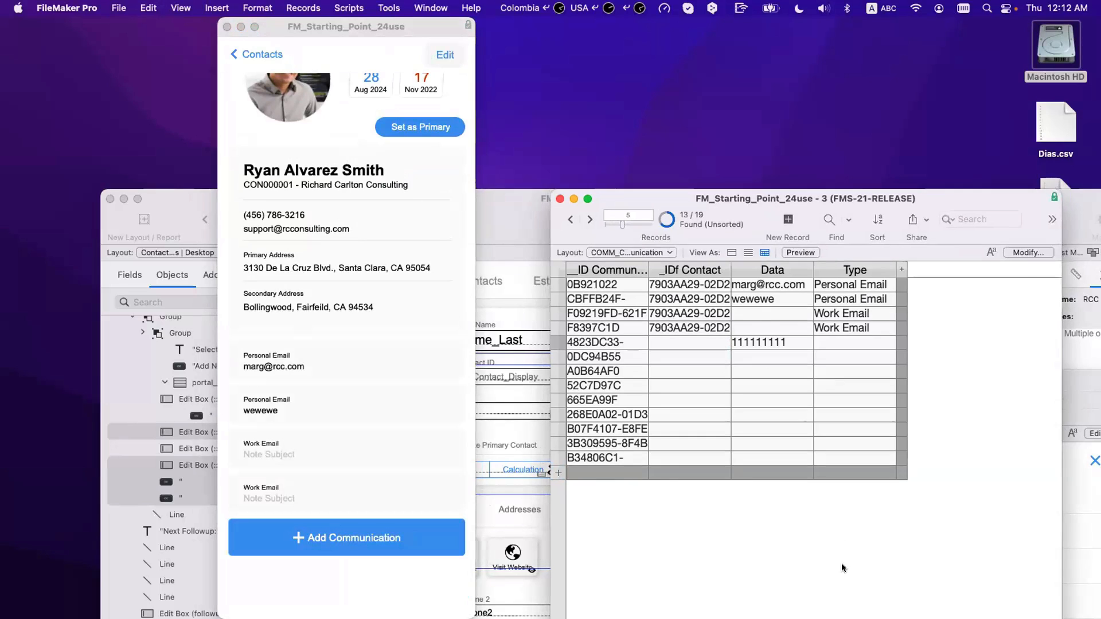
pyautogui.moveTo(799, 379); pyautogui.dragTo(635, 60)
pyautogui.scroll(-5, 636, 337)
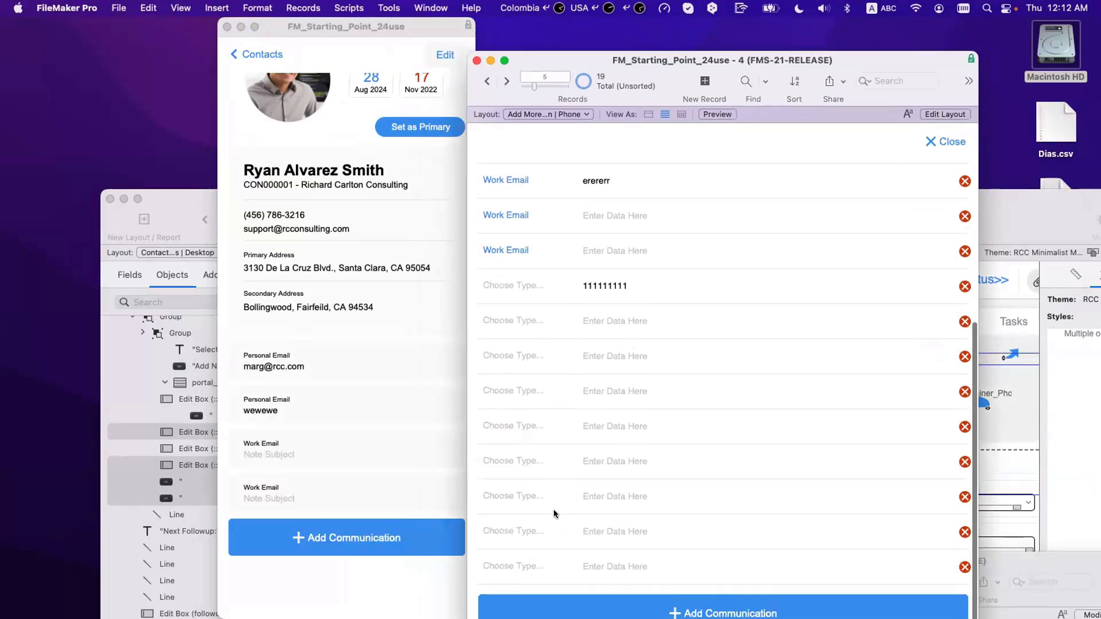
# Step: Dismiss the last row's type choices unchanged, then open Script Workspace from Contact Details
pyautogui.click(524, 569)
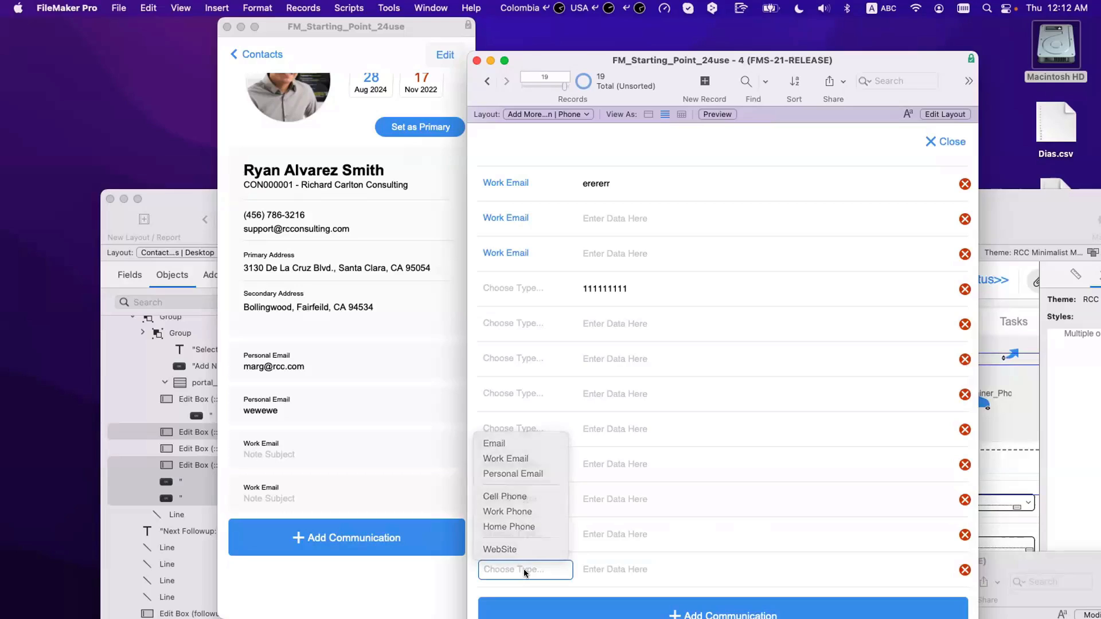
pyautogui.click(524, 568)
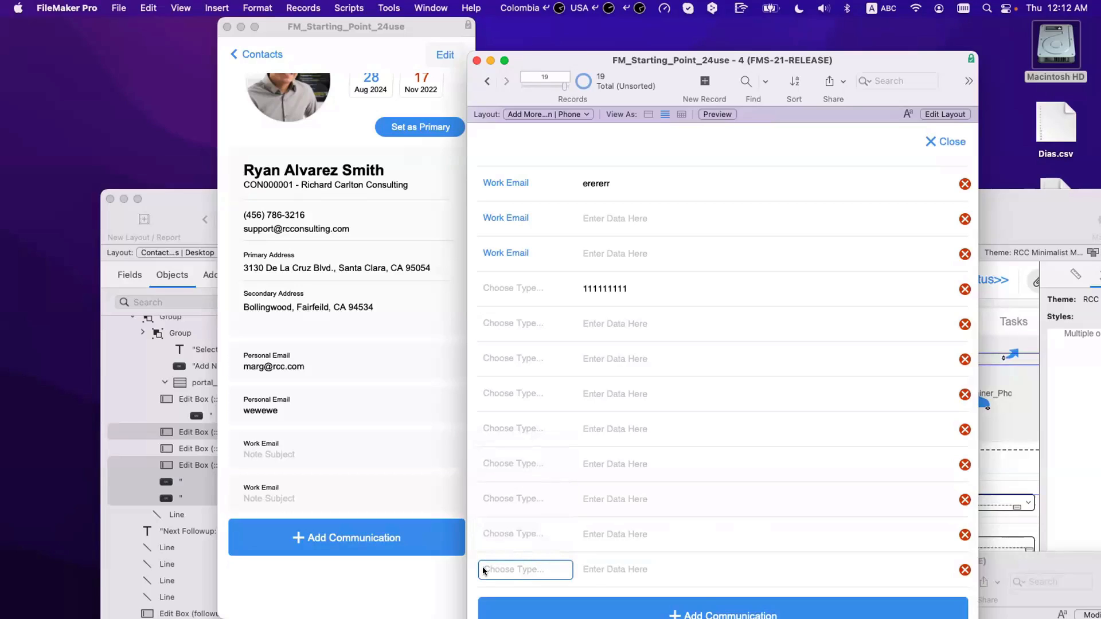
pyautogui.click(596, 571)
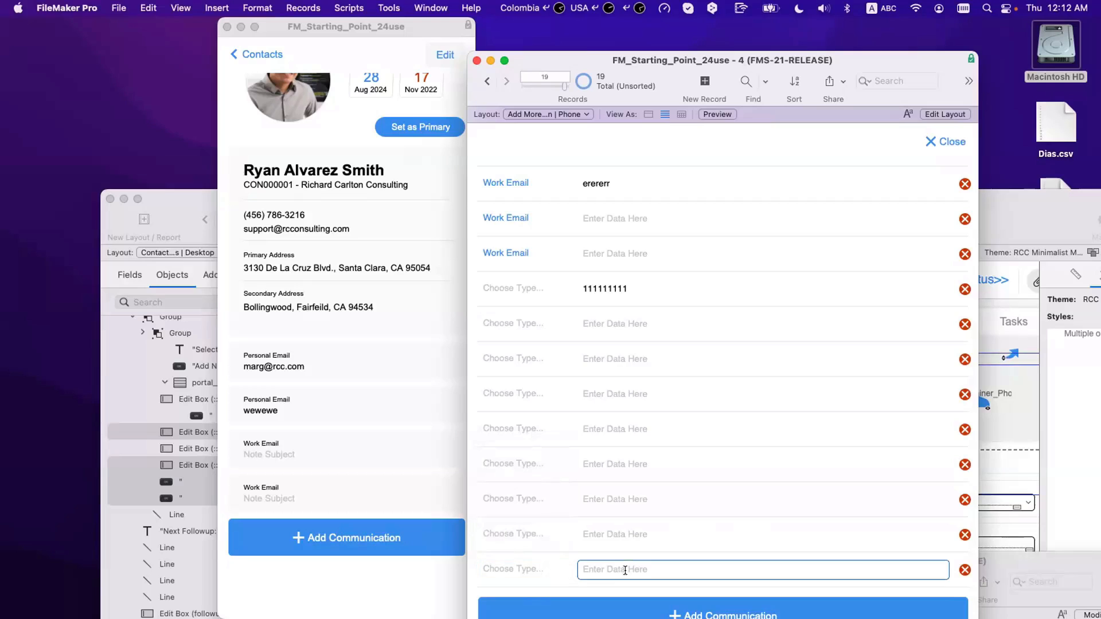
pyautogui.click(506, 571)
pyautogui.press('Escape')
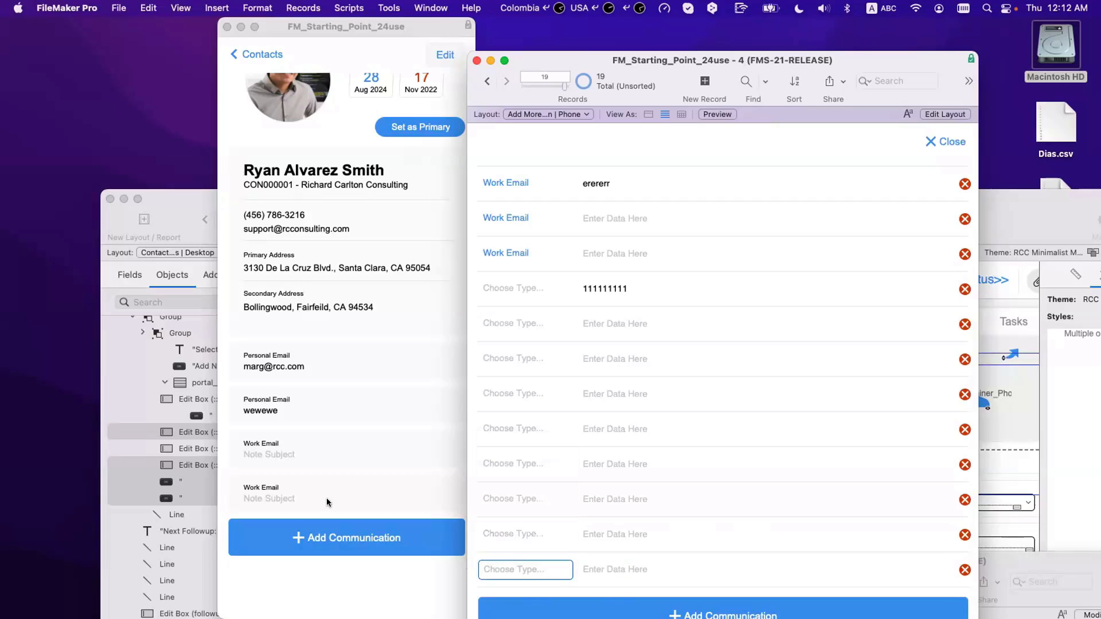
pyautogui.click(306, 496)
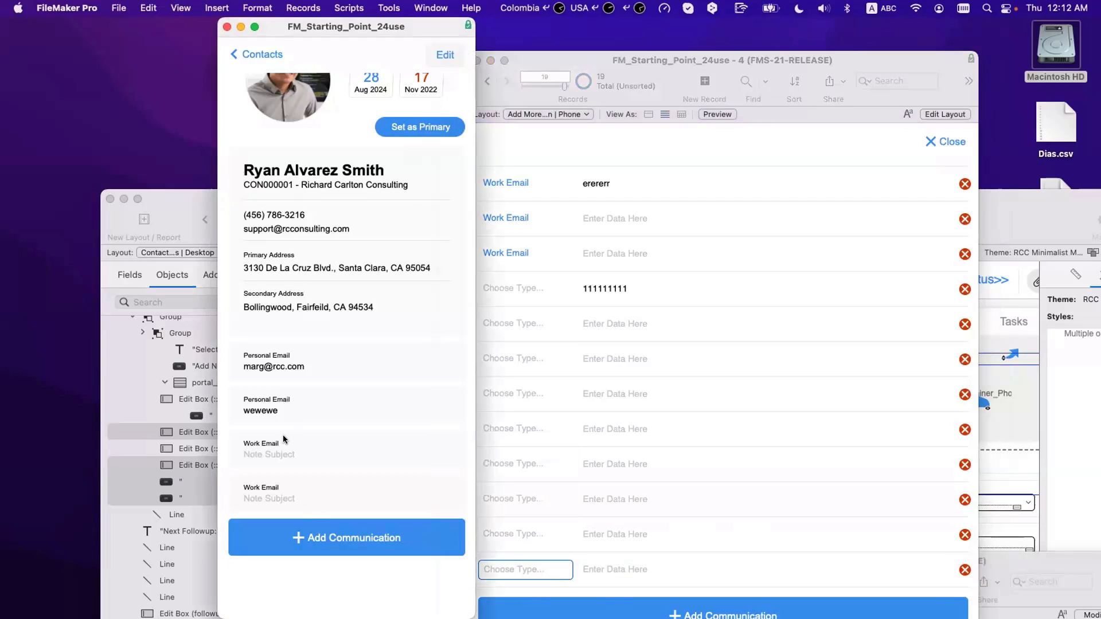
pyautogui.press('super+shift+s')
# Step: Create a new script named 'Add New Communication' below Delete Contact
pyautogui.scroll(-5, 123, 393)
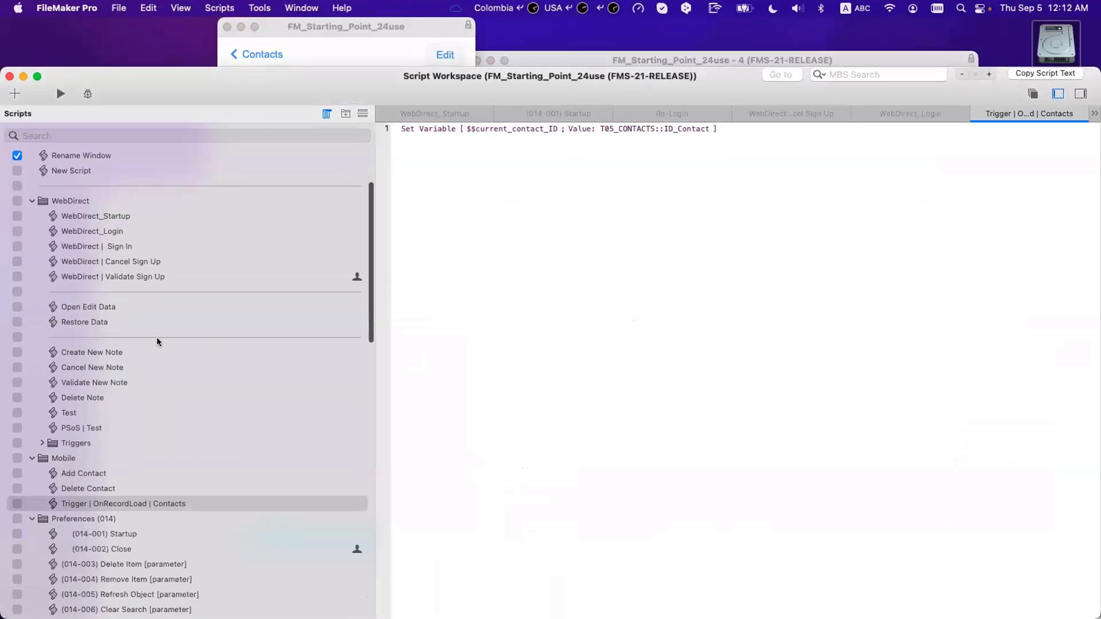
pyautogui.click(92, 474)
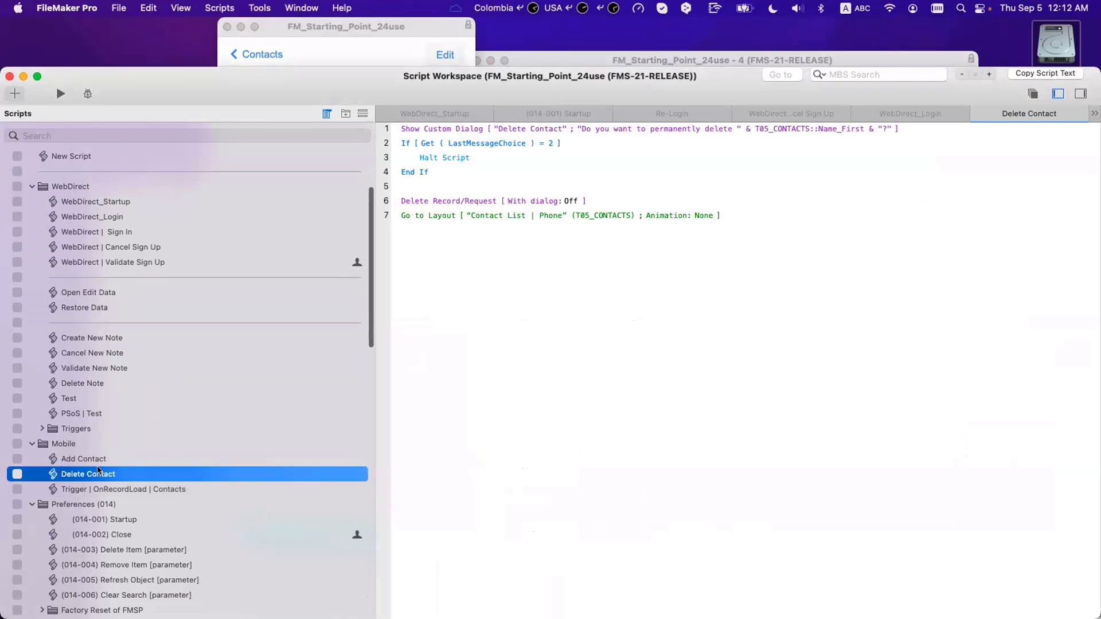
pyautogui.press('super+n')
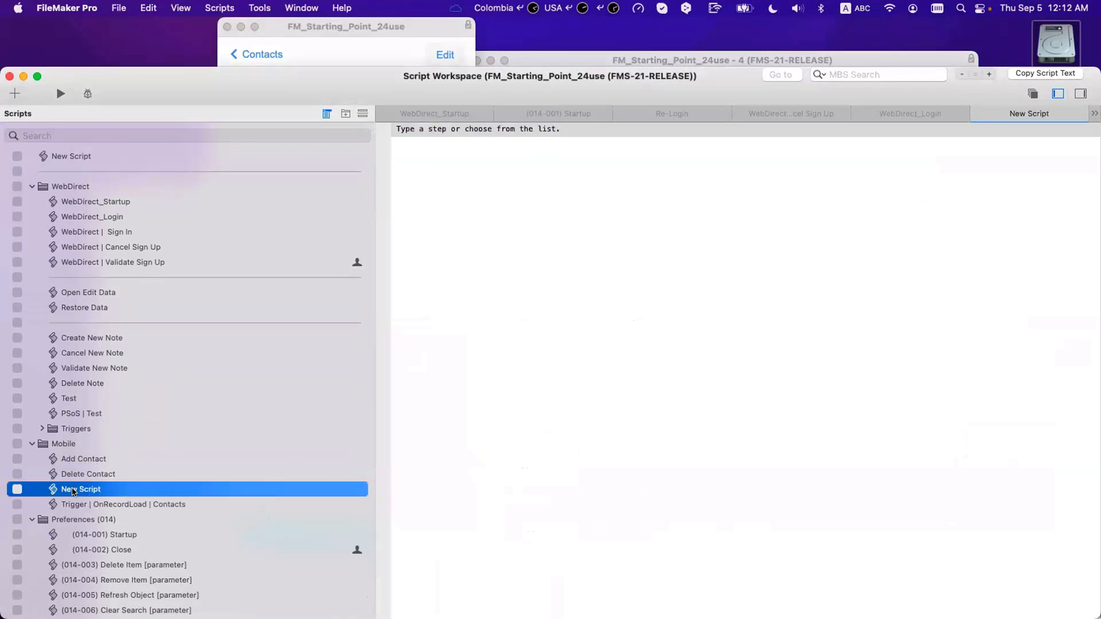
pyautogui.write('Add')
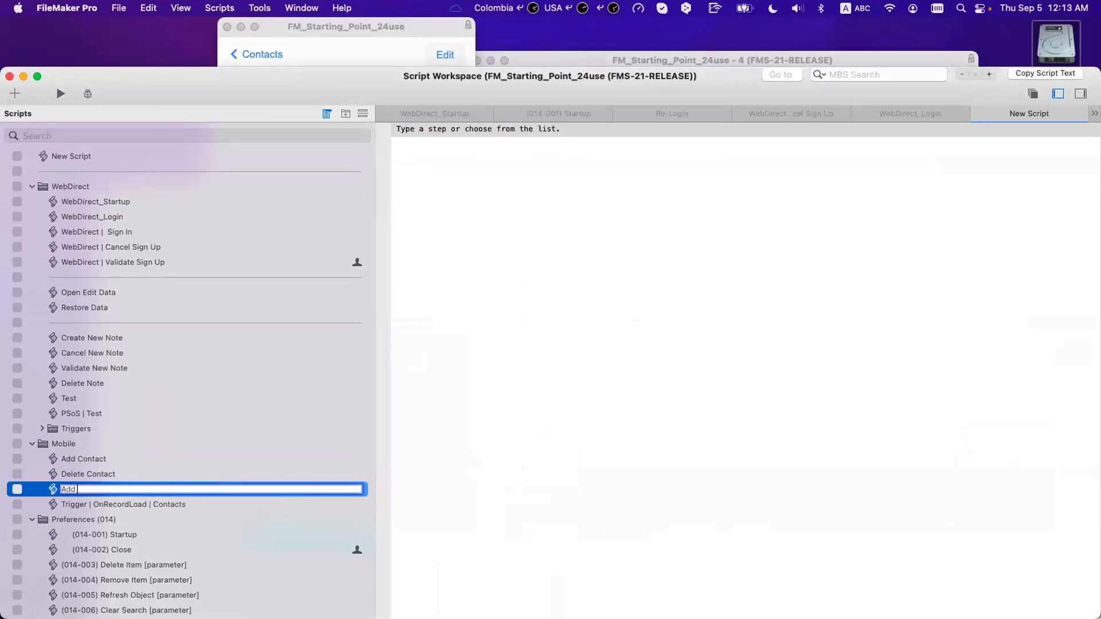
pyautogui.write(' New Communication')
pyautogui.click(451, 130)
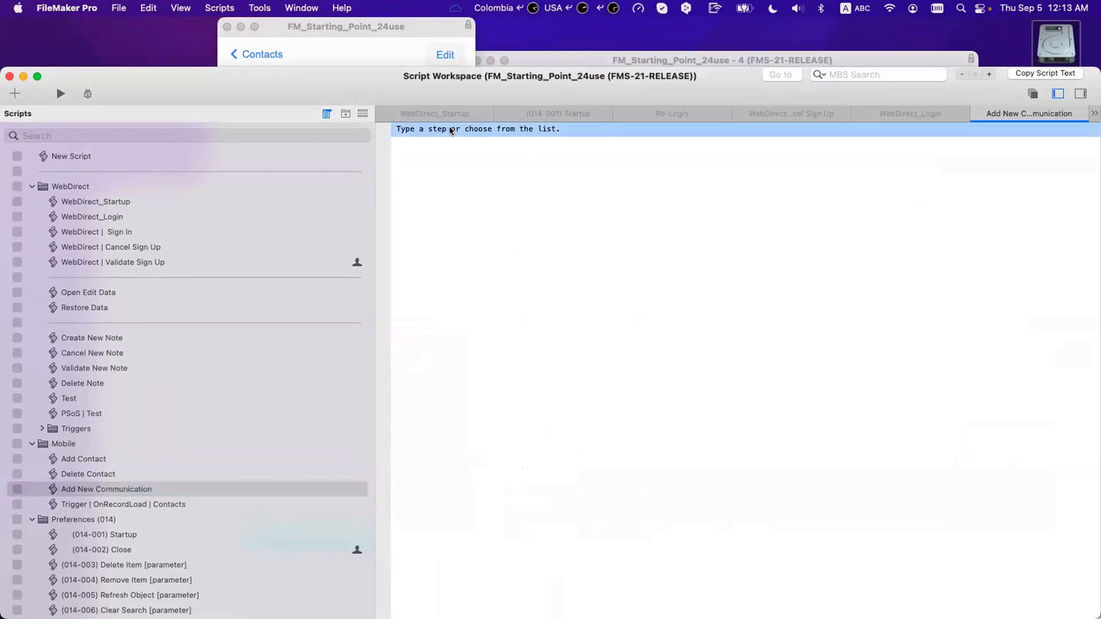
# Step: Add a New Window first step and open its Window Style choices
pyautogui.press('Return')
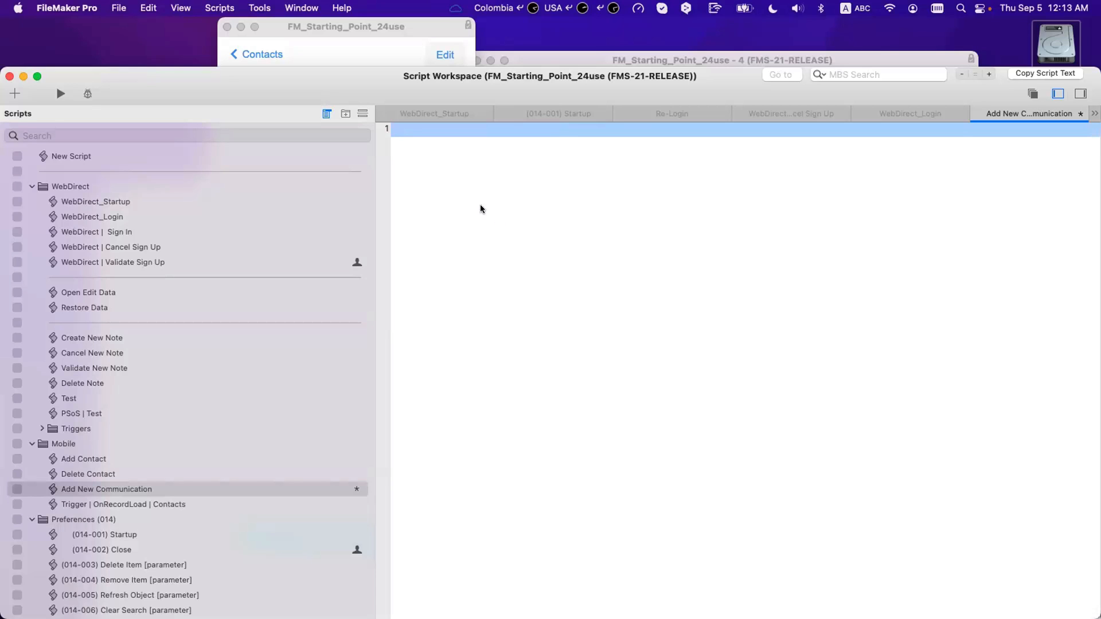
pyautogui.write('new')
pyautogui.press('Down')
pyautogui.press('Down')
pyautogui.press('Return')
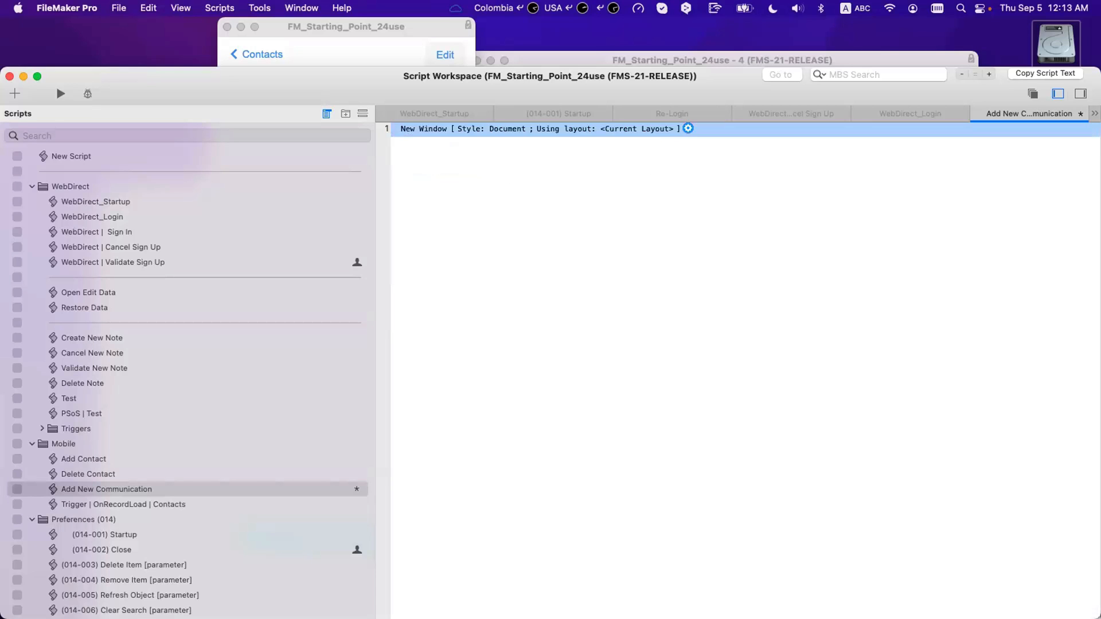
pyautogui.press('space')
pyautogui.click(505, 205)
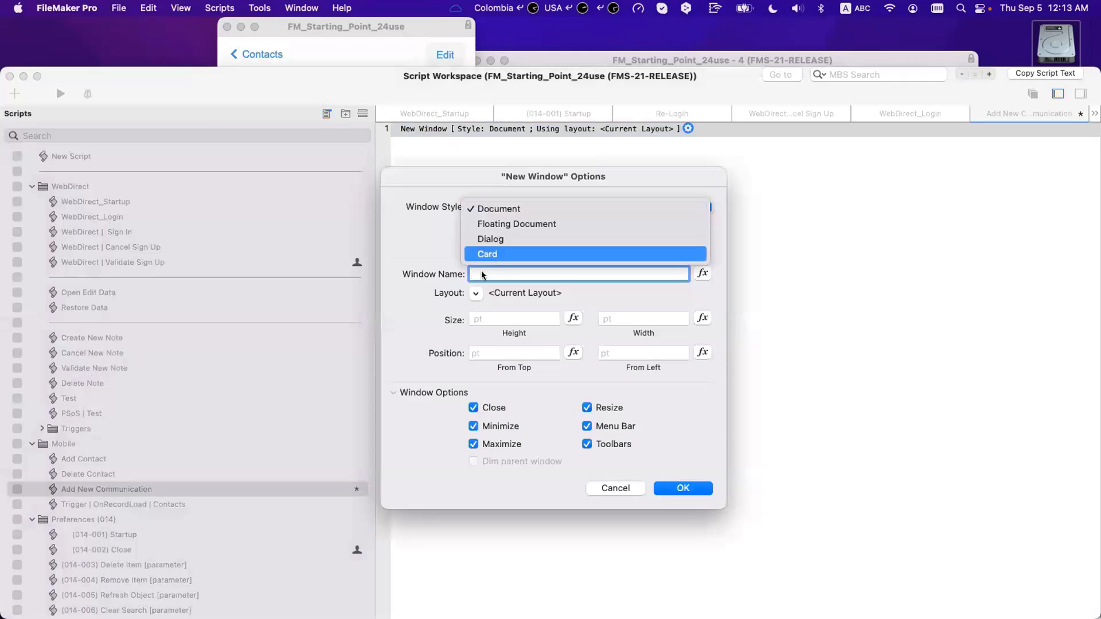
# Step: Make the new window a Card on the Add More Communication | Phone layout, without Close or Dim parent
pyautogui.click(493, 254)
pyautogui.click(476, 293)
pyautogui.click(509, 346)
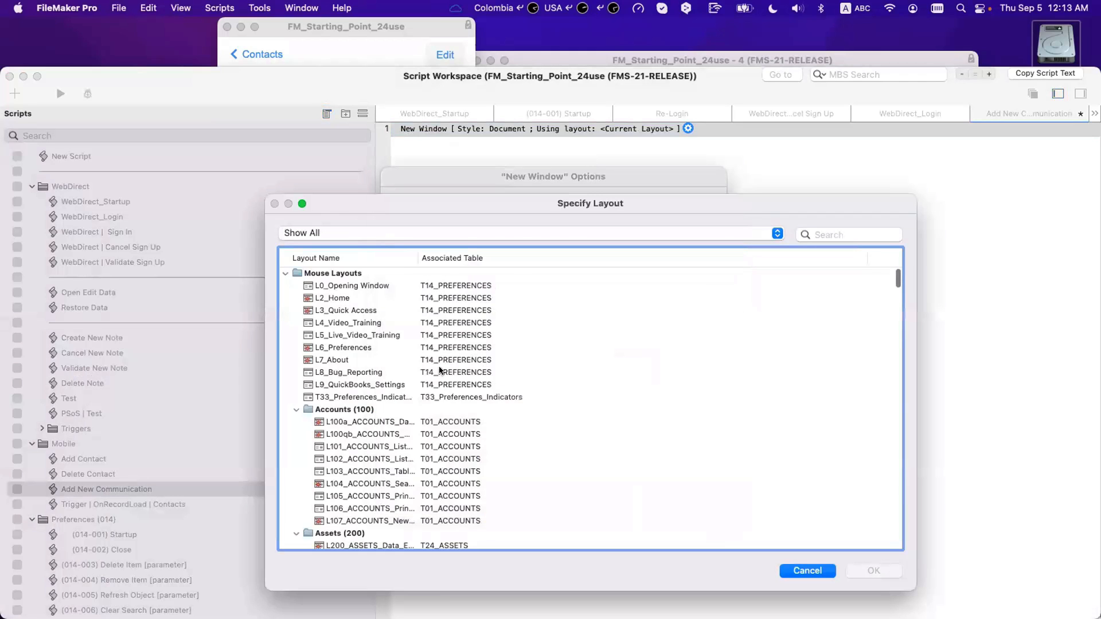
pyautogui.scroll(-20, 362, 535)
pyautogui.scroll(-2, 362, 535)
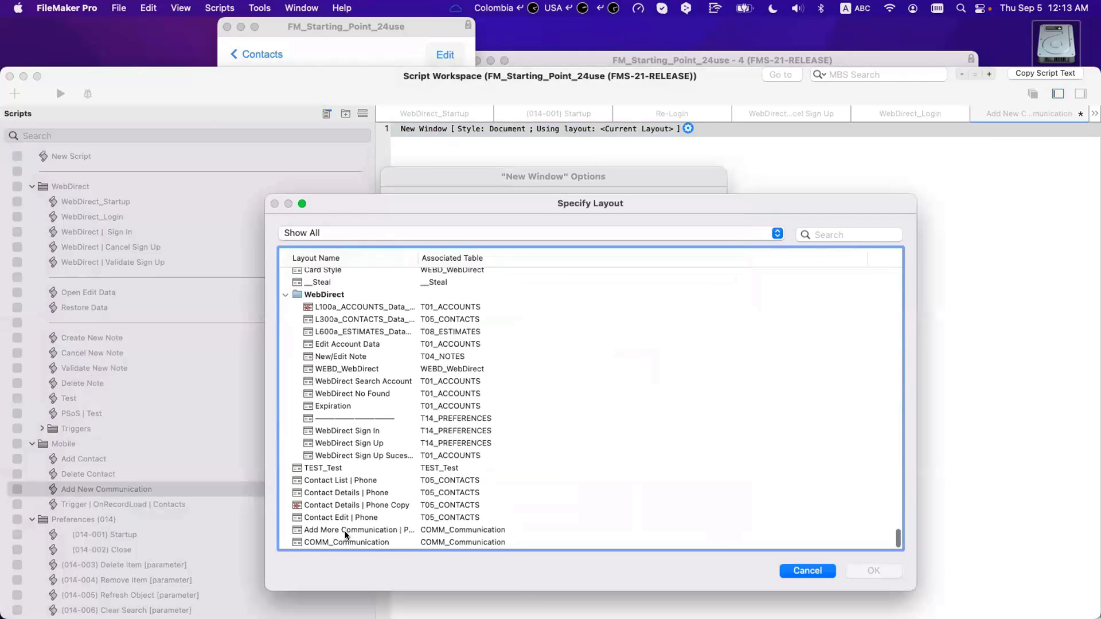
pyautogui.doubleClick(357, 537)
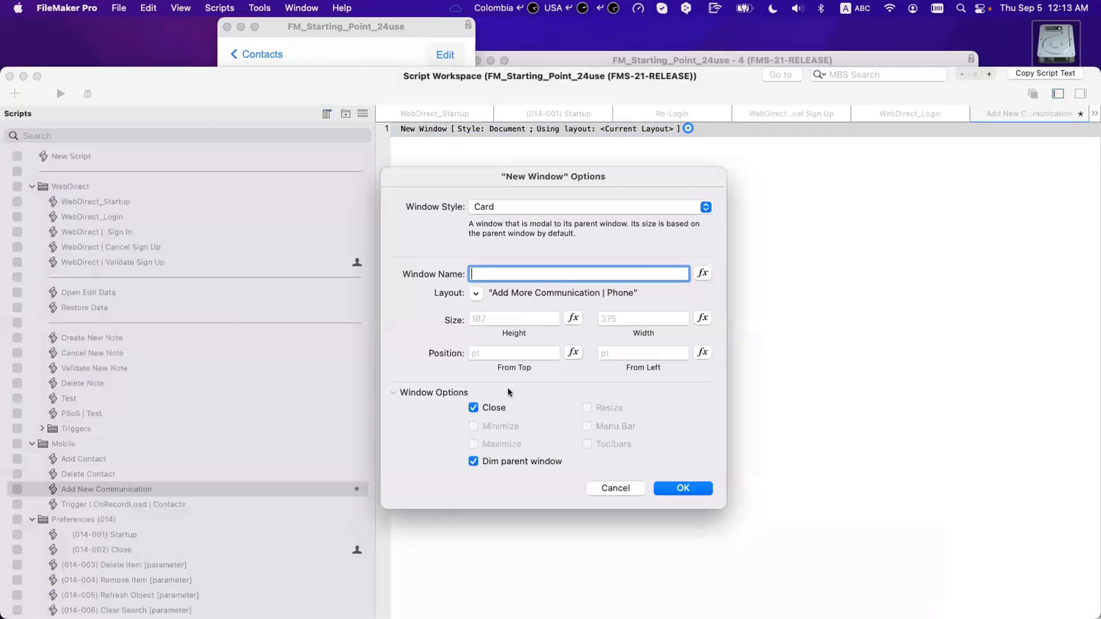
pyautogui.click(494, 408)
pyautogui.click(519, 461)
# Step: Set the card height to Get(WindowContentHeight)
pyautogui.click(572, 317)
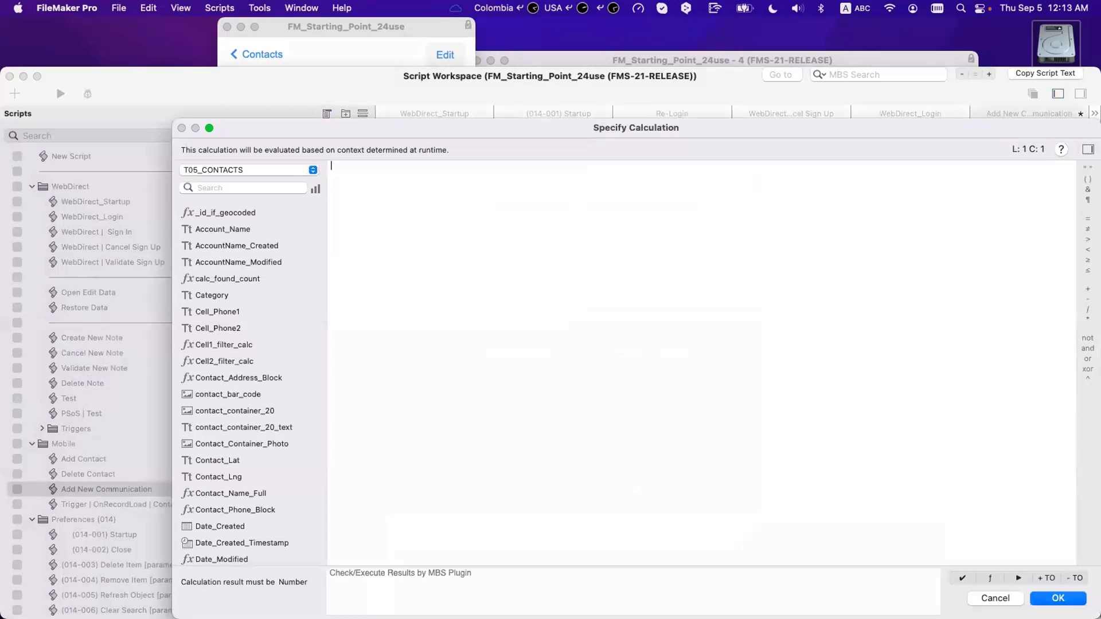
pyautogui.write('get')
pyautogui.press('Return')
pyautogui.write('win')
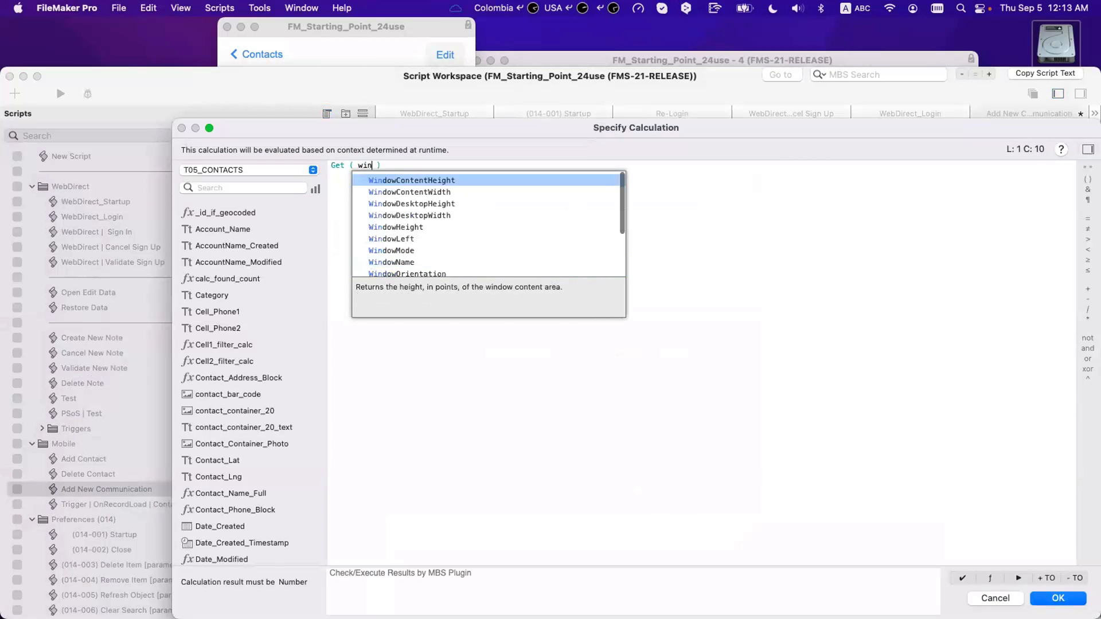
pyautogui.press('Return')
pyautogui.press('Return')
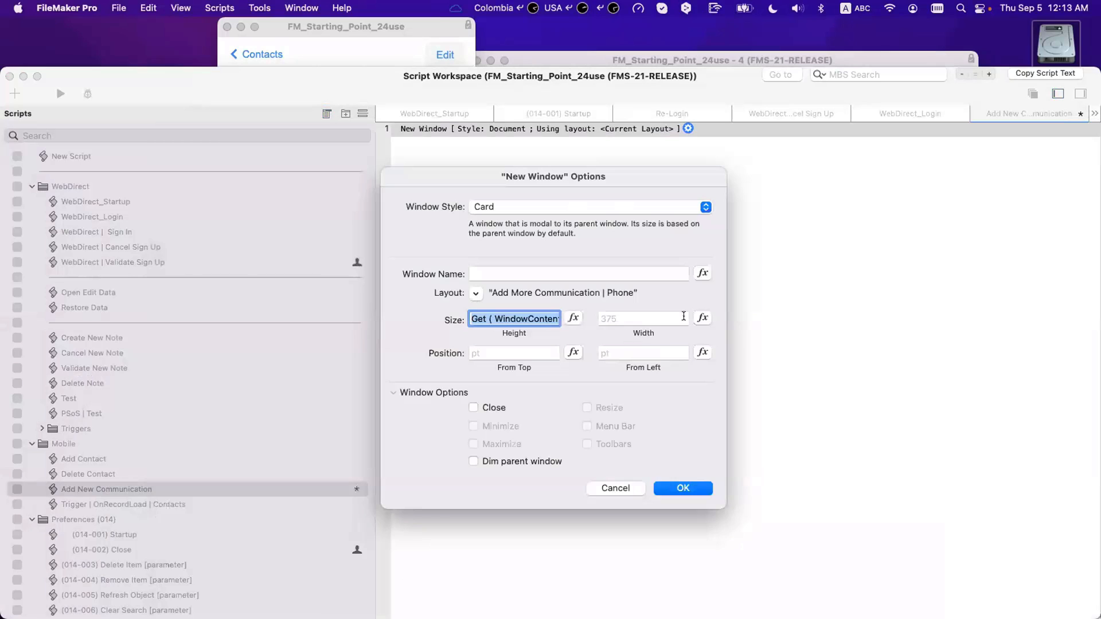
# Step: Set the card width to Get(WindowContentWidth) and confirm the New Window options
pyautogui.press('Tab')
pyautogui.press('Tab')
pyautogui.press('Tab')
pyautogui.press('space')
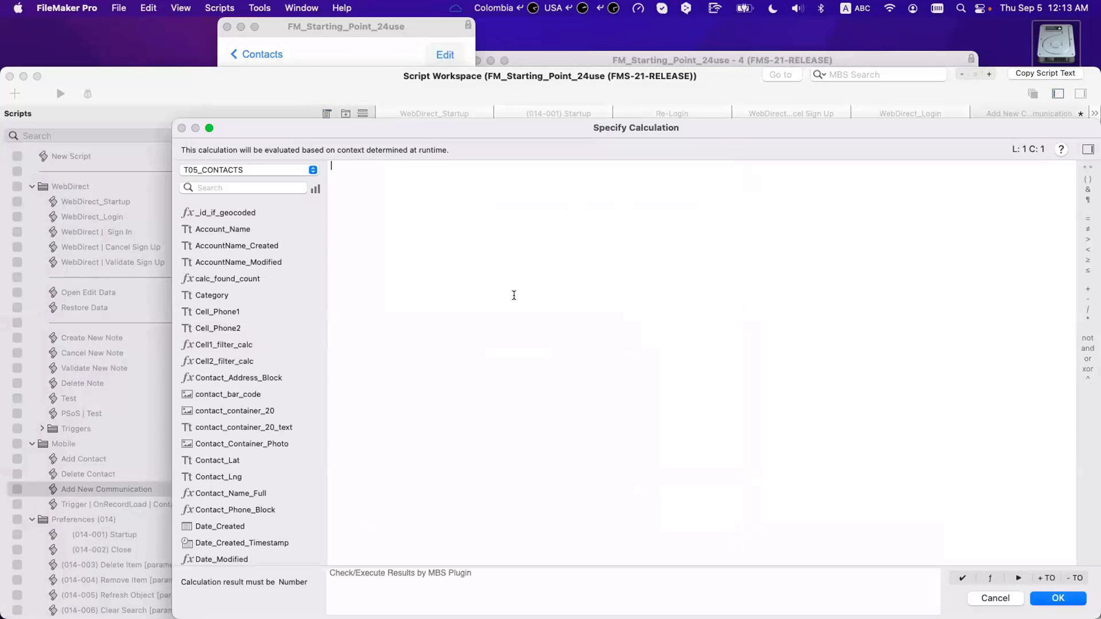
pyautogui.write('get')
pyautogui.press('Return')
pyautogui.write('win')
pyautogui.press('Escape')
pyautogui.write('d')
pyautogui.press('Down')
pyautogui.press('Return')
pyautogui.press('Return')
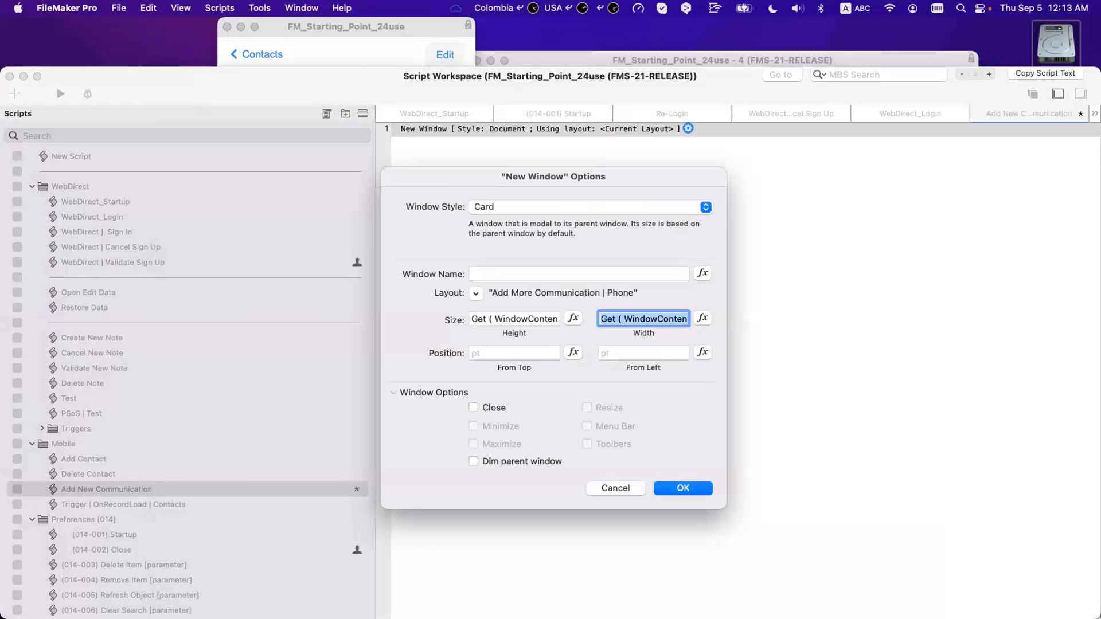
pyautogui.click(706, 489)
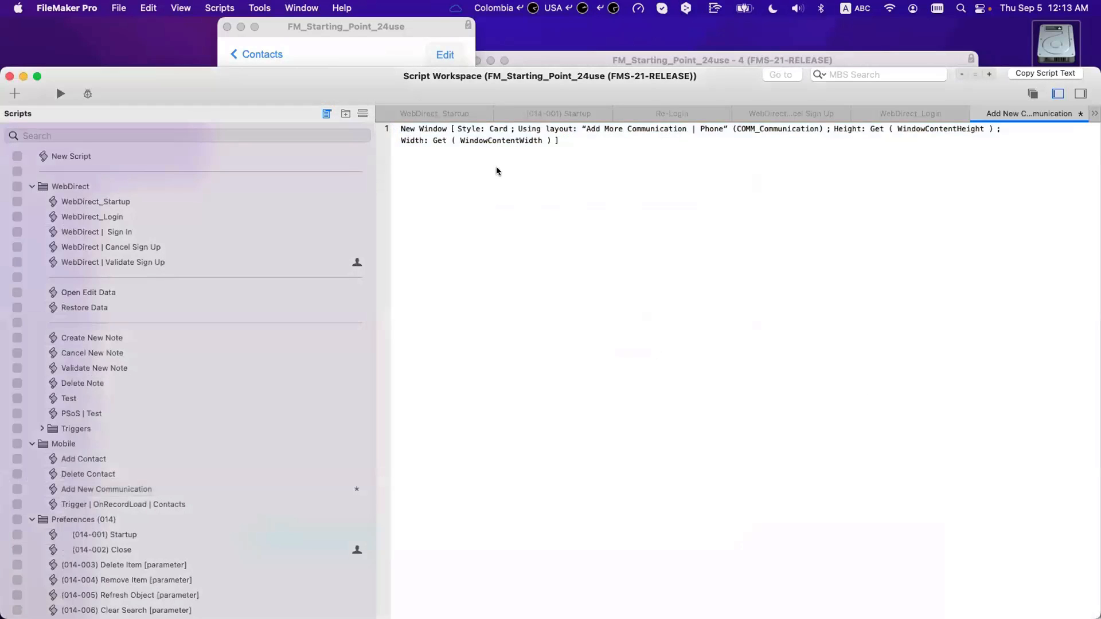
pyautogui.click(480, 142)
pyautogui.press('Return')
pyautogui.write('new')
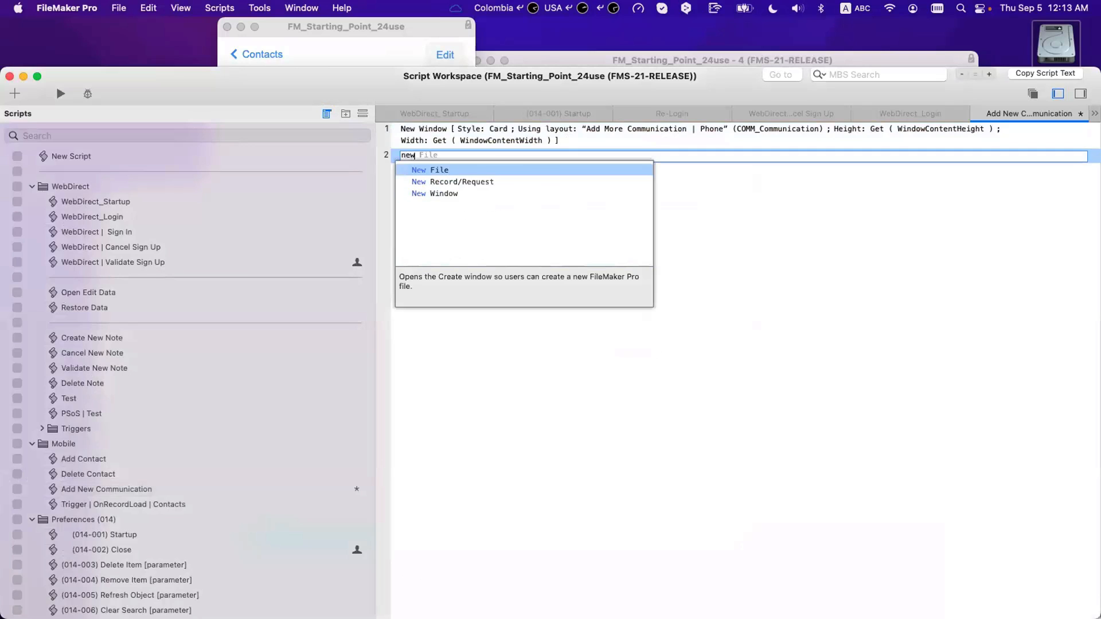
pyautogui.press('Down')
pyautogui.press('Return')
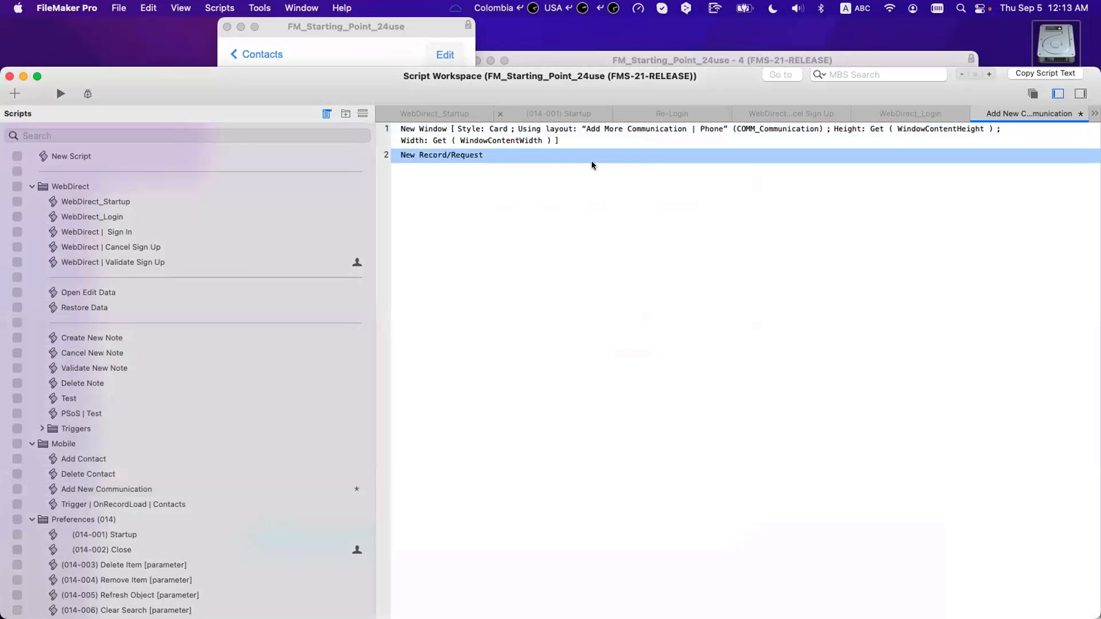
pyautogui.press('super+s')
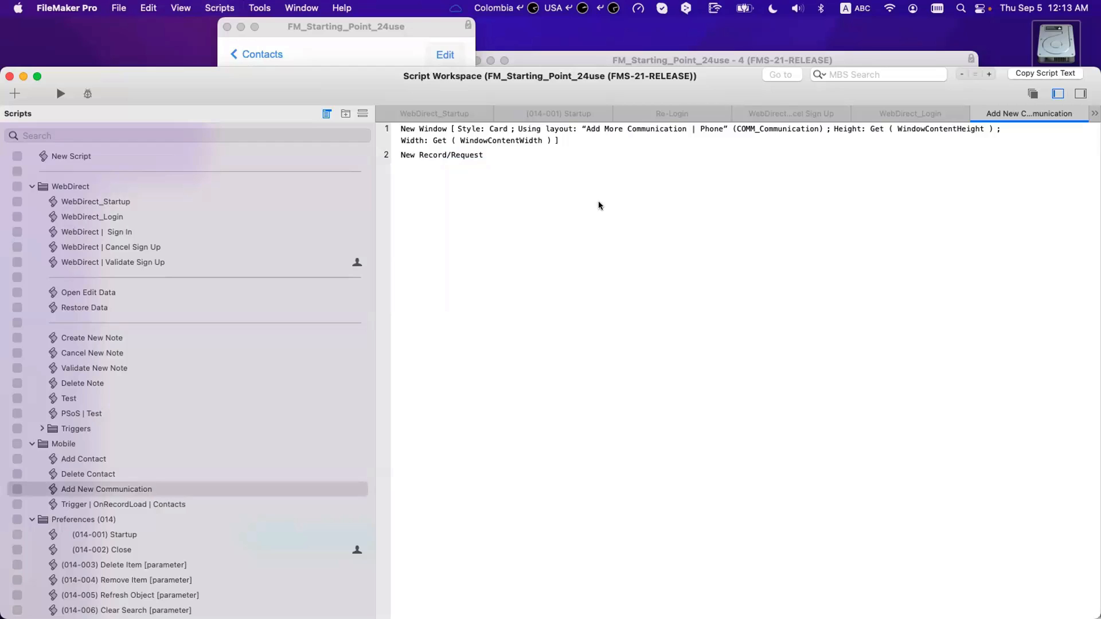
pyautogui.click(443, 138)
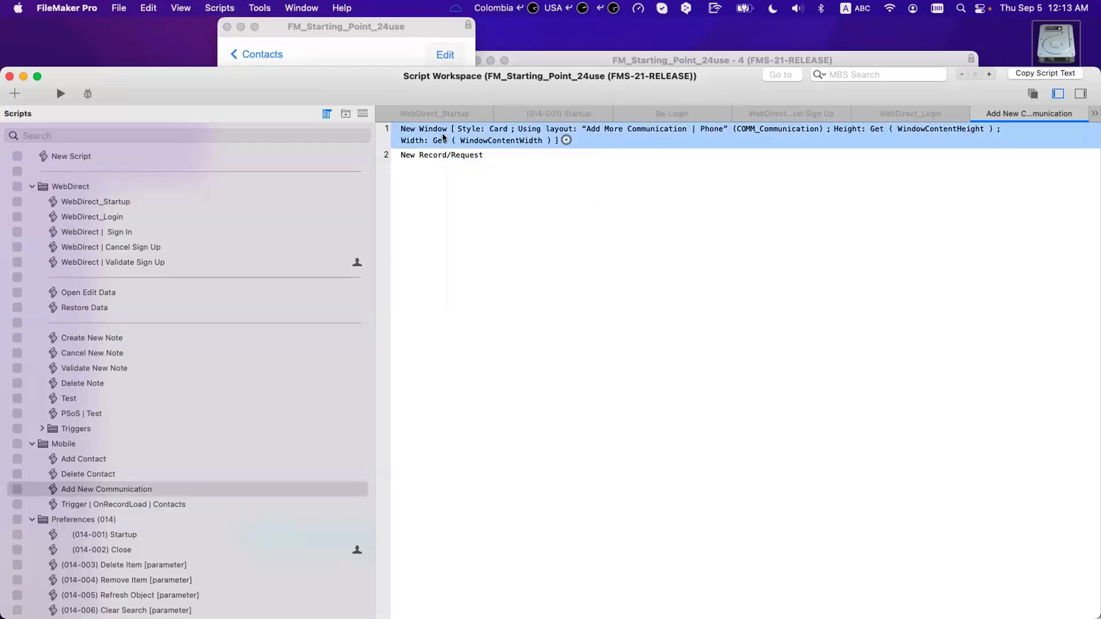
pyautogui.press('Return')
pyautogui.click(443, 138)
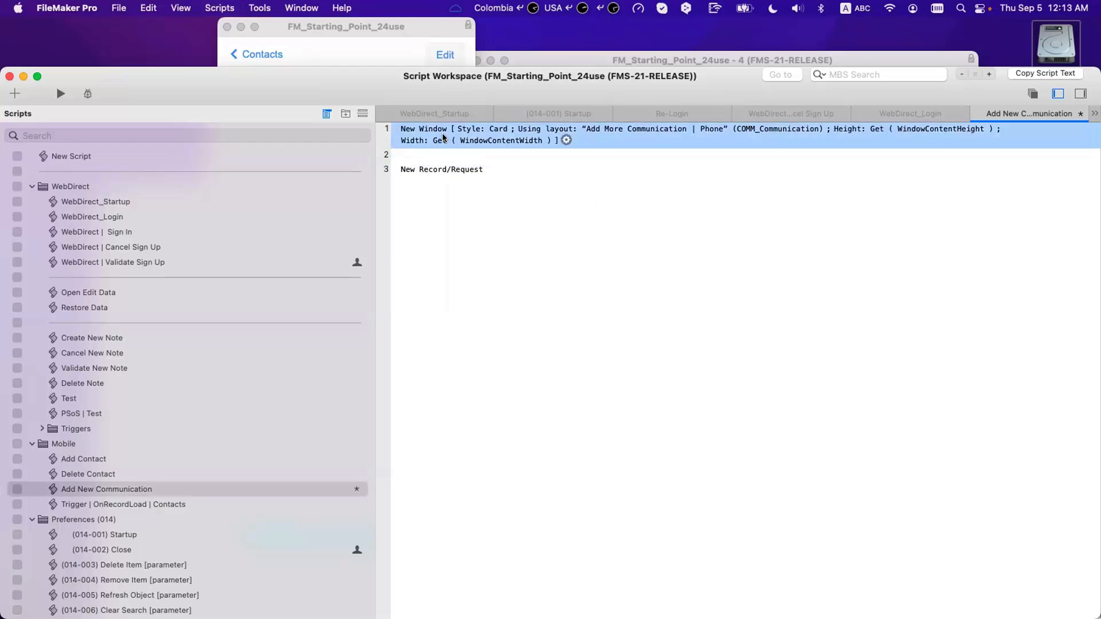
pyautogui.press('BackSpace')
pyautogui.write('gtr')
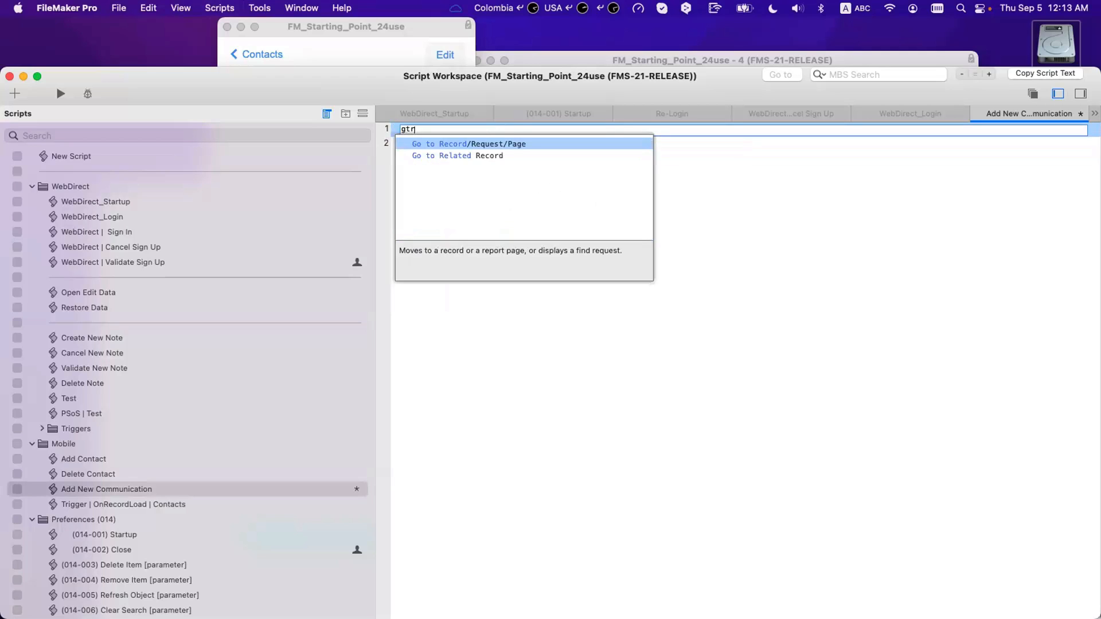
pyautogui.press('Escape')
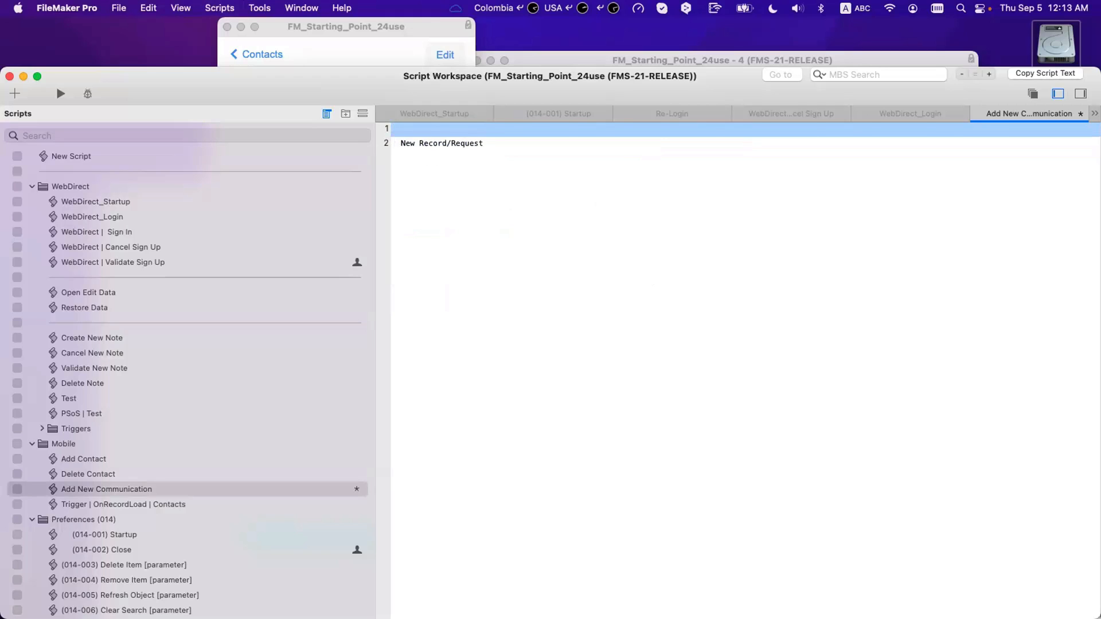
pyautogui.press('super+z')
pyautogui.press('Down')
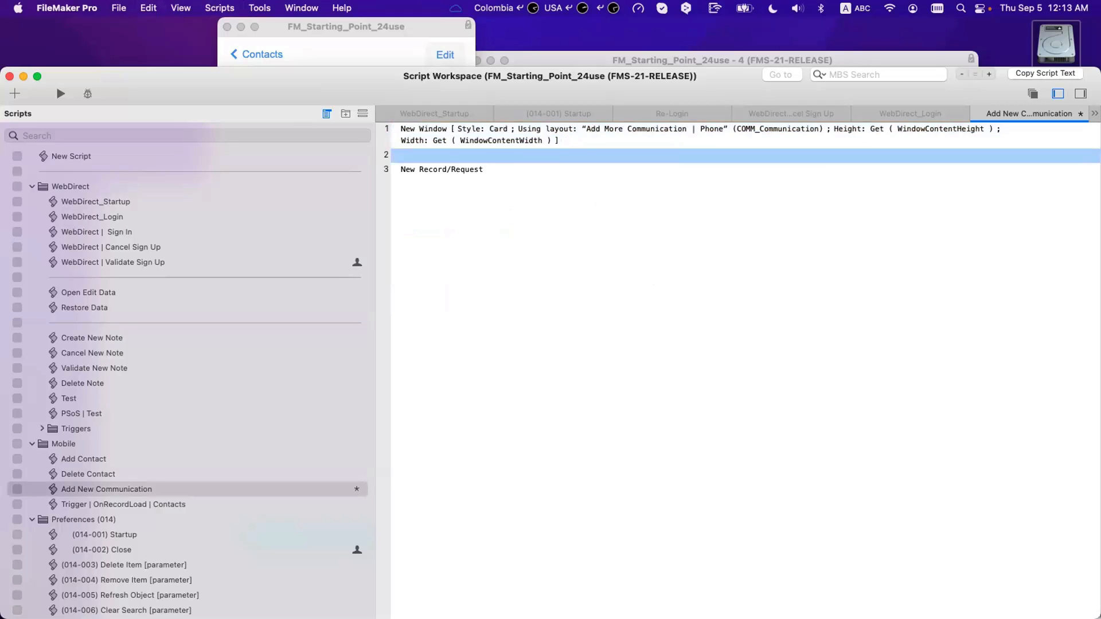
pyautogui.write('find')
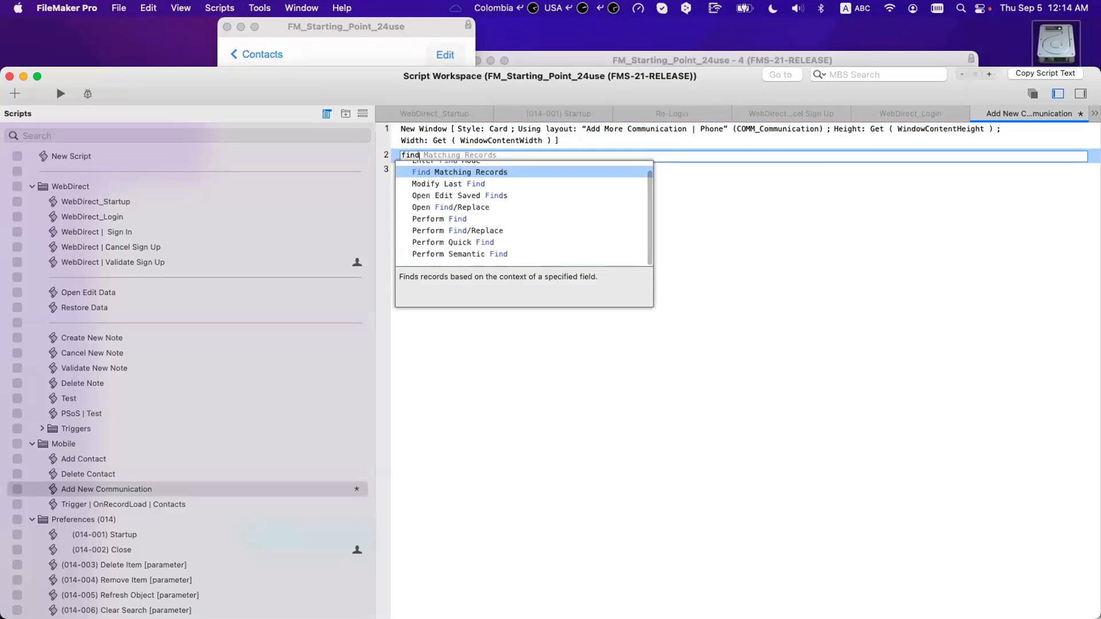
pyautogui.press('BackSpace')
pyautogui.press('BackSpace')
pyautogui.press('BackSpace')
pyautogui.press('BackSpace')
pyautogui.write('perf')
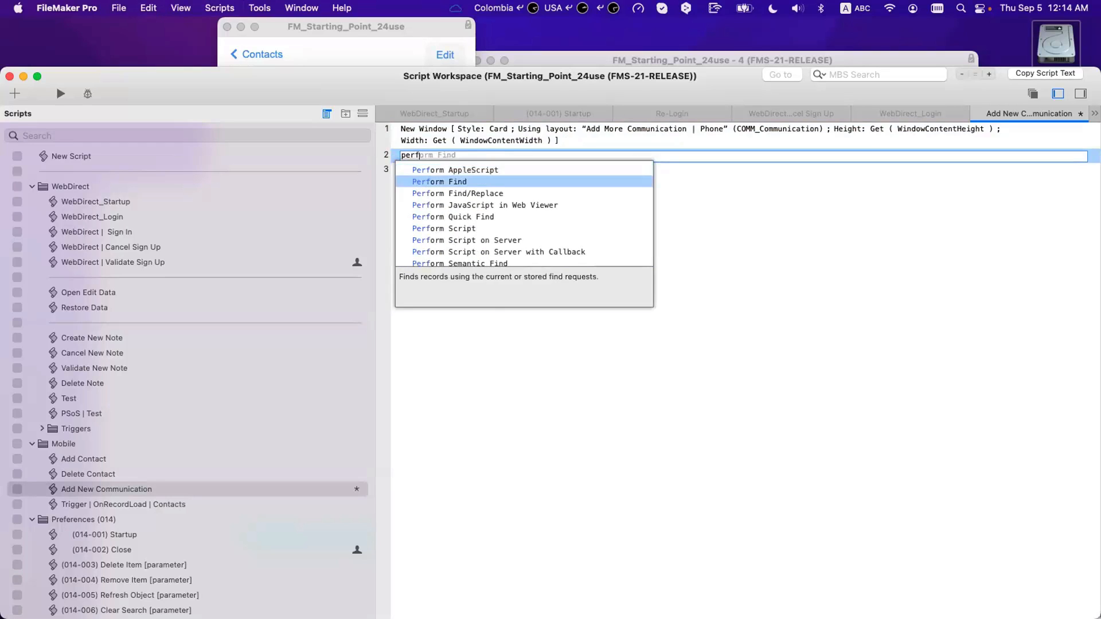
pyautogui.press('Return')
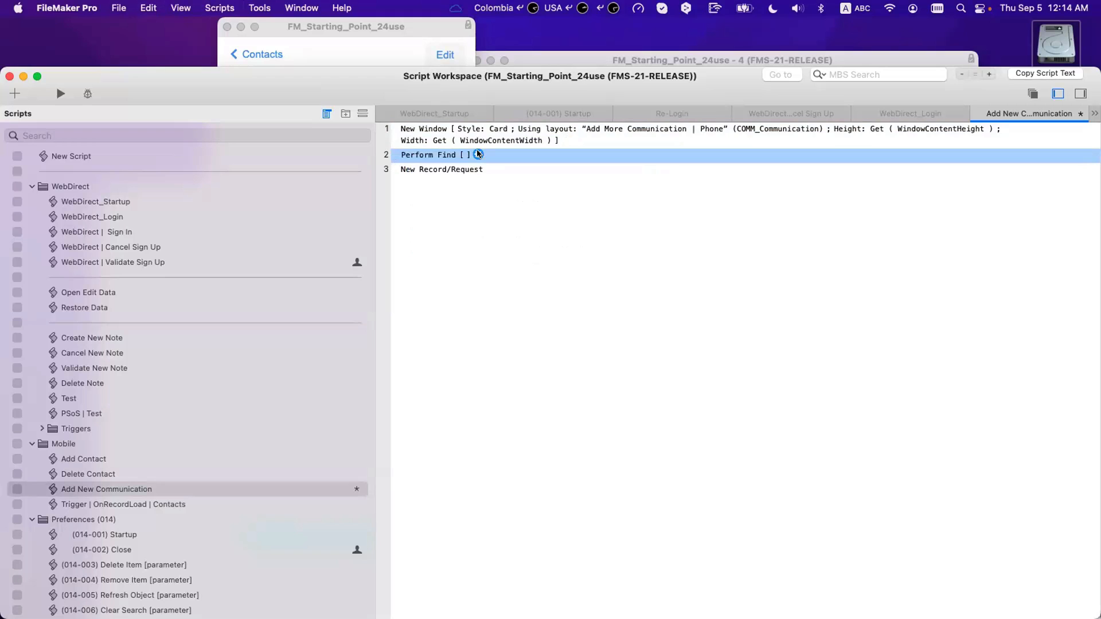
pyautogui.moveTo(443, 85); pyautogui.dragTo(667, 400)
pyautogui.click(403, 237)
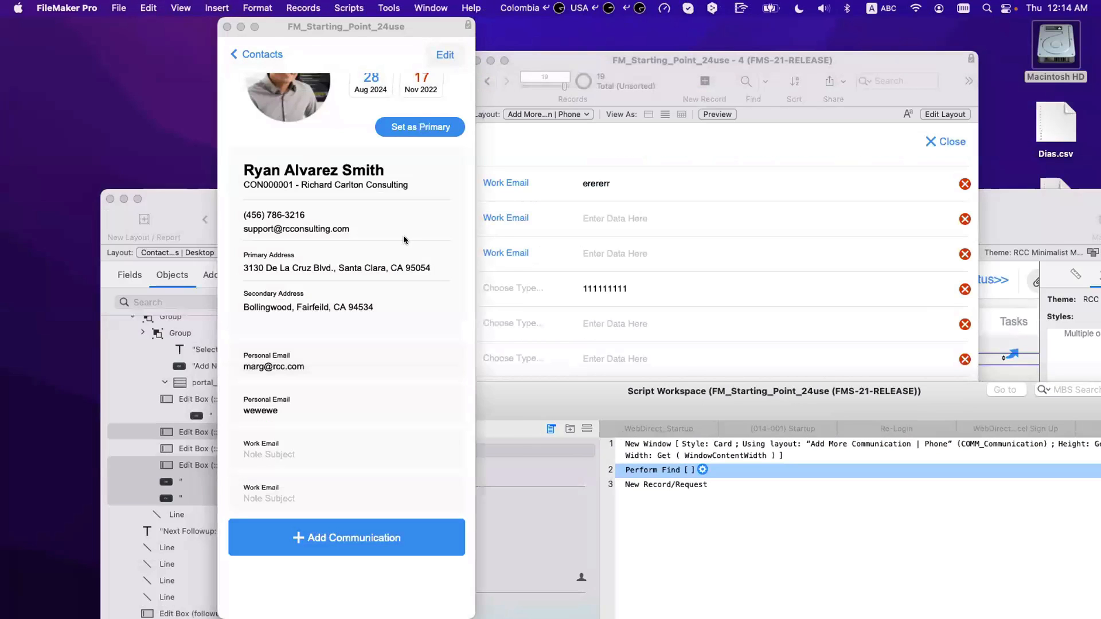
pyautogui.click(390, 7)
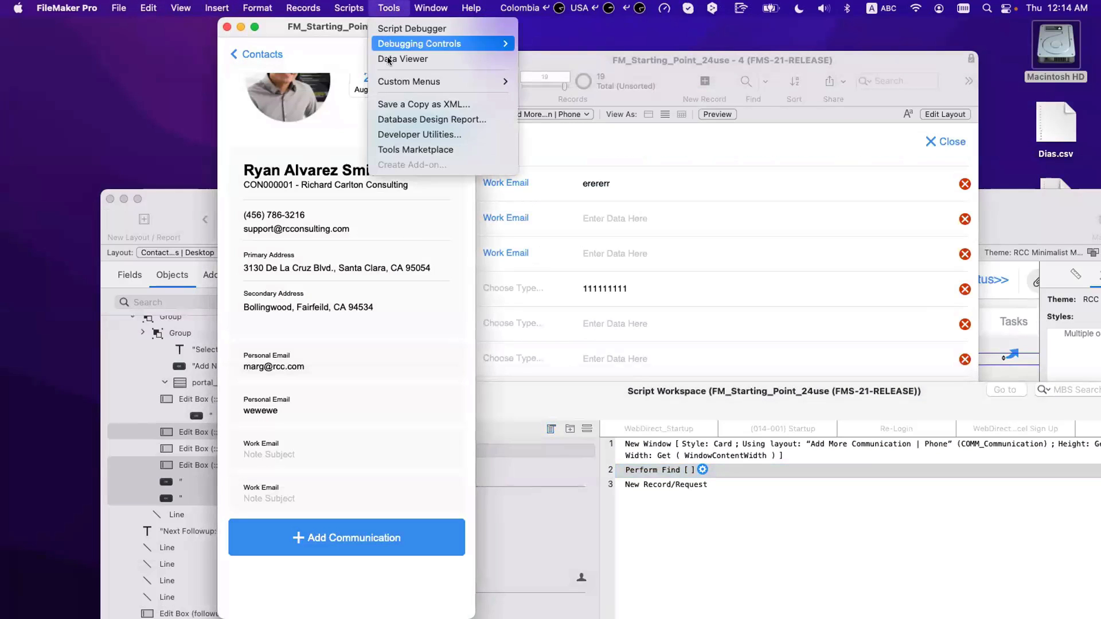
pyautogui.click(677, 470)
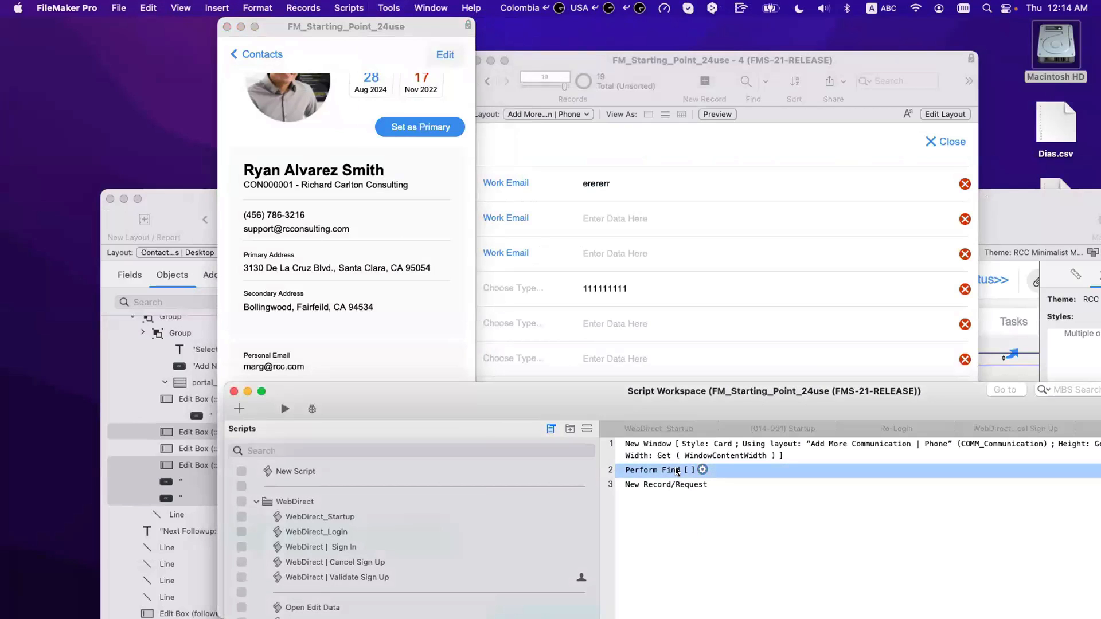
pyautogui.click(388, 86)
pyautogui.click(350, 8)
pyautogui.moveTo(389, 8)
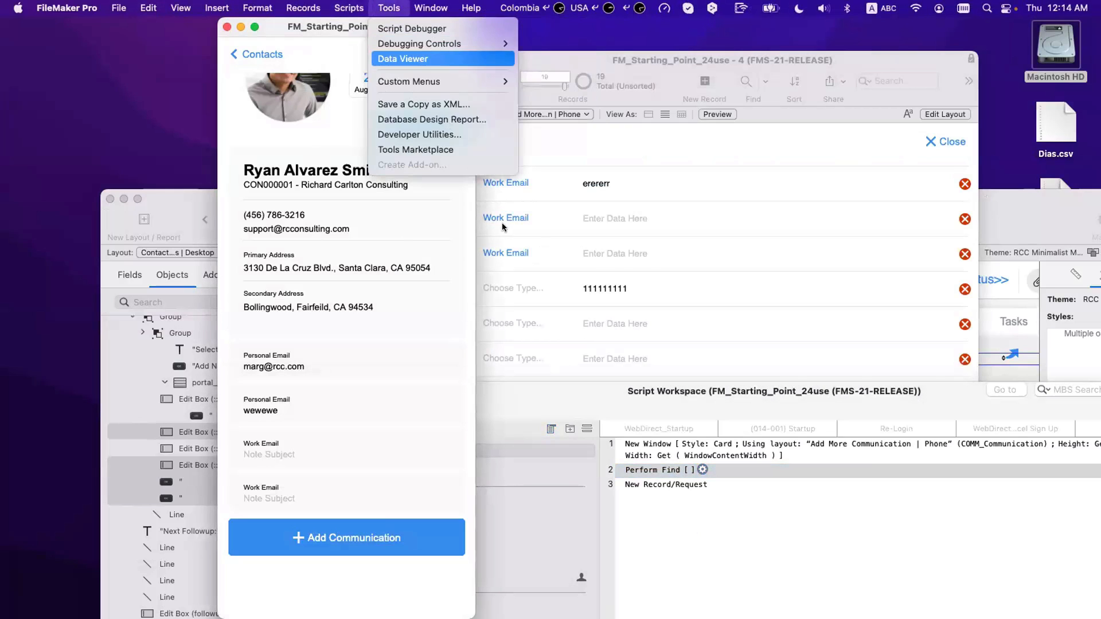
pyautogui.click(410, 55)
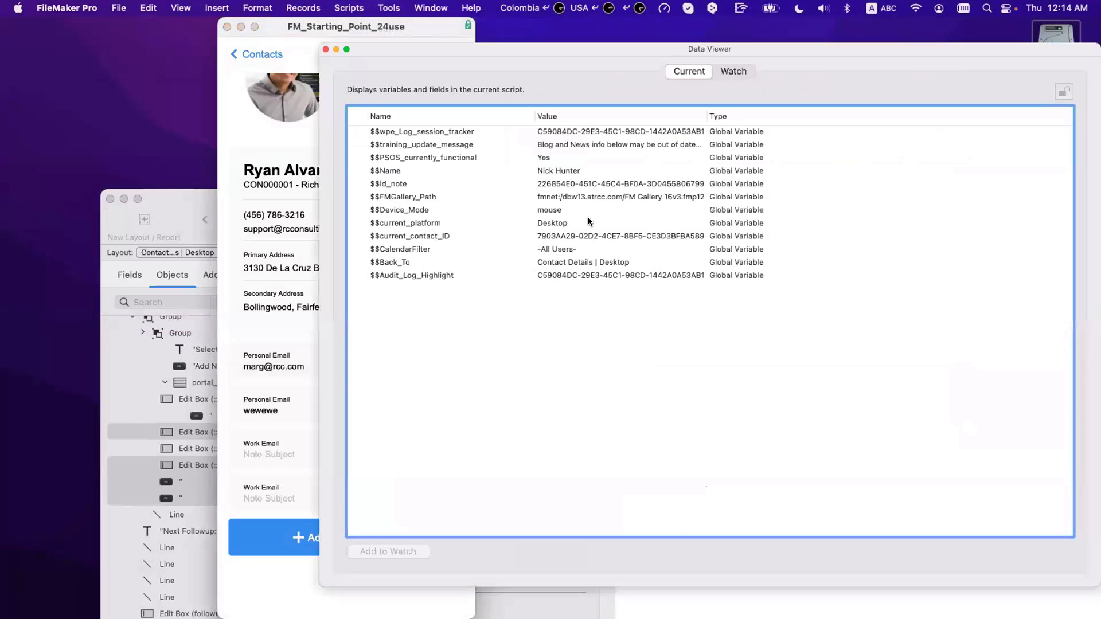
pyautogui.click(396, 223)
pyautogui.click(468, 238)
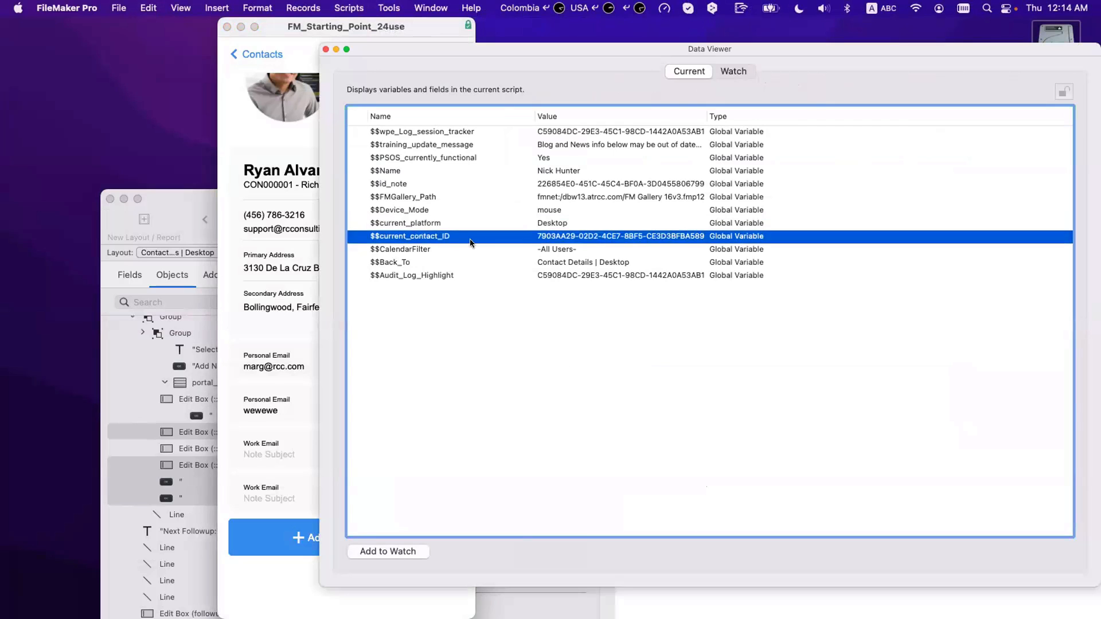
pyautogui.press('super+w')
pyautogui.click(786, 567)
pyautogui.doubleClick(677, 469)
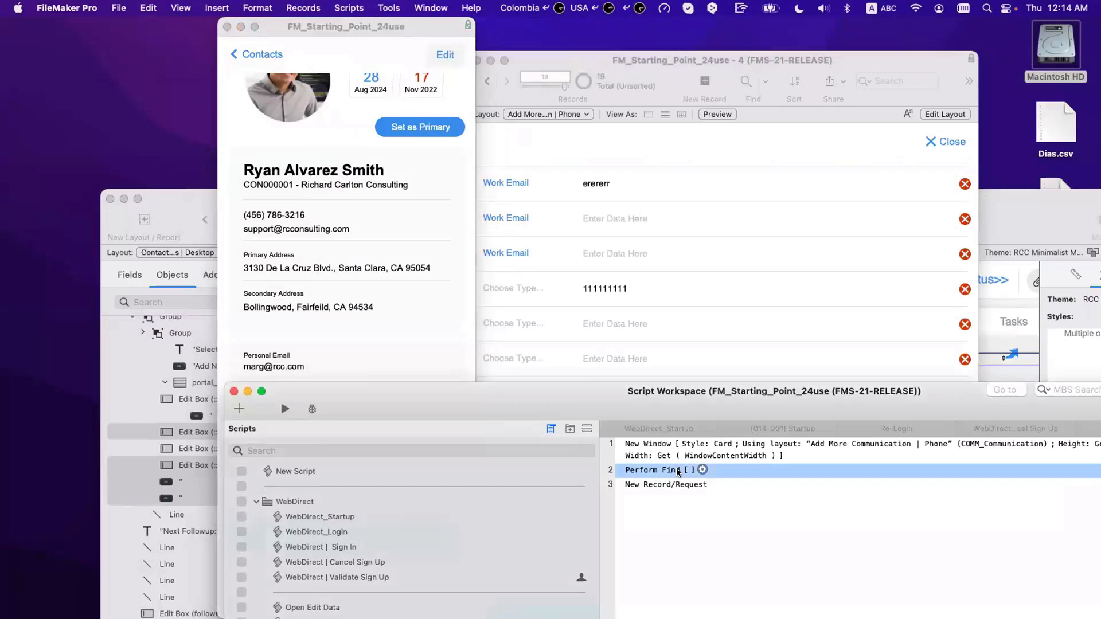
# Step: Set Perform Find to search COMM_Communication::_IDf Contact for $$current_contact_ID, then review the script steps
pyautogui.click(603, 409)
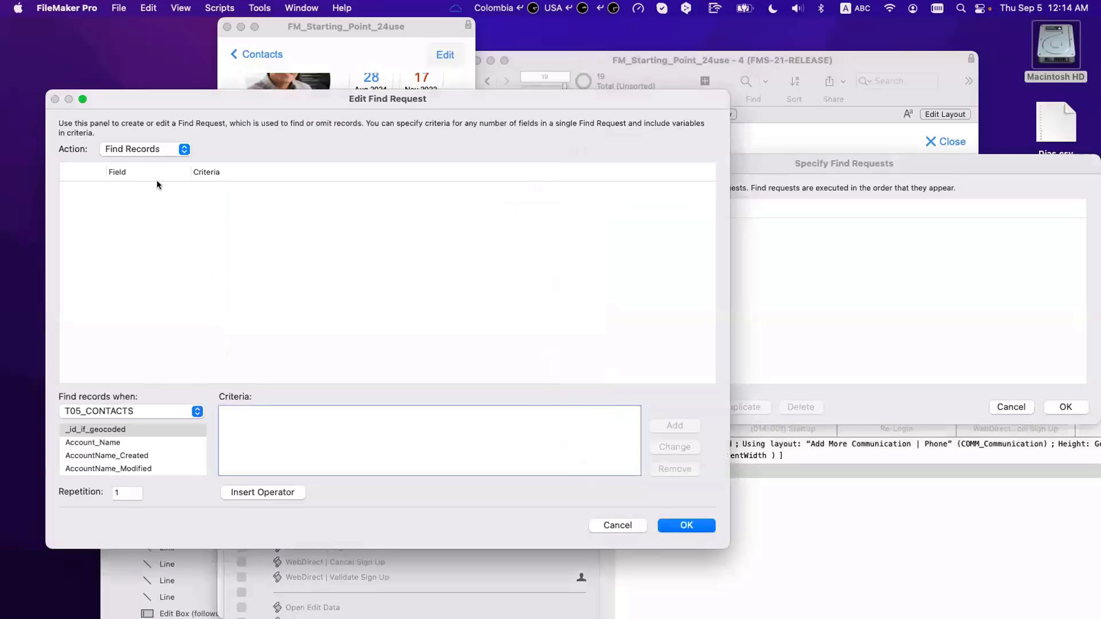
pyautogui.click(109, 412)
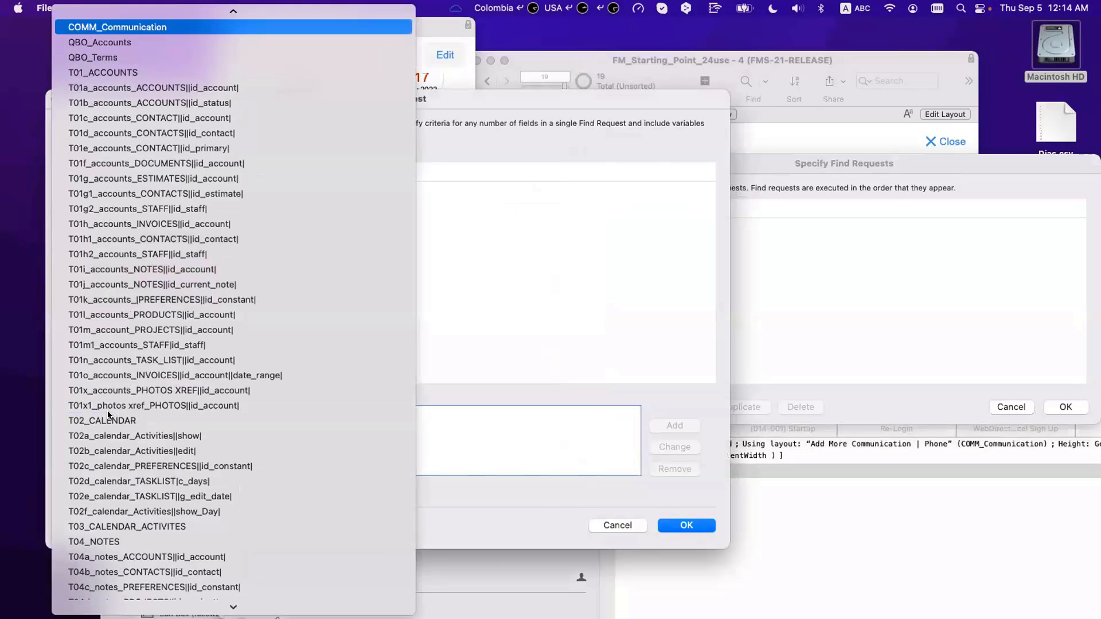
pyautogui.press('Return')
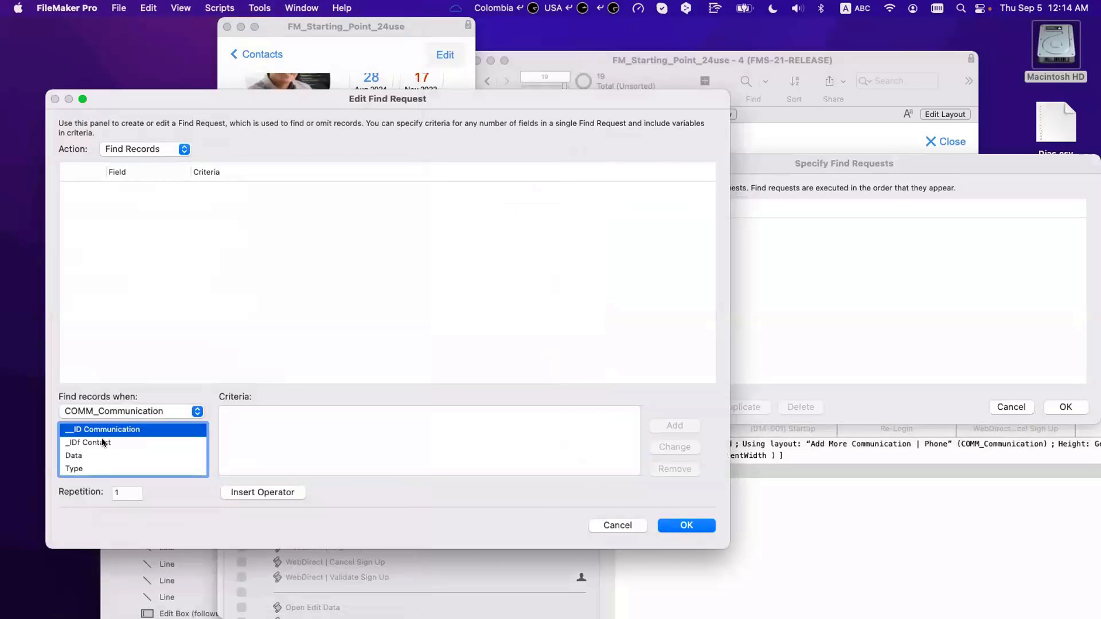
pyautogui.click(103, 442)
pyautogui.write('$$c')
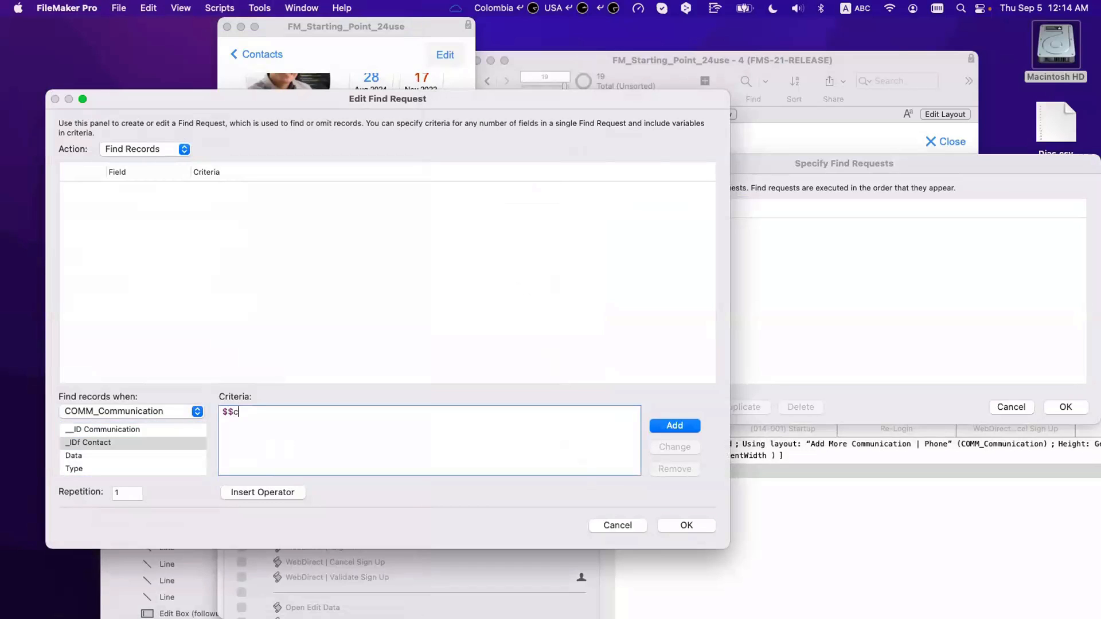
pyautogui.write('urren_contact_ID')
pyautogui.click(258, 412)
pyautogui.write('t')
pyautogui.click(666, 427)
pyautogui.click(680, 526)
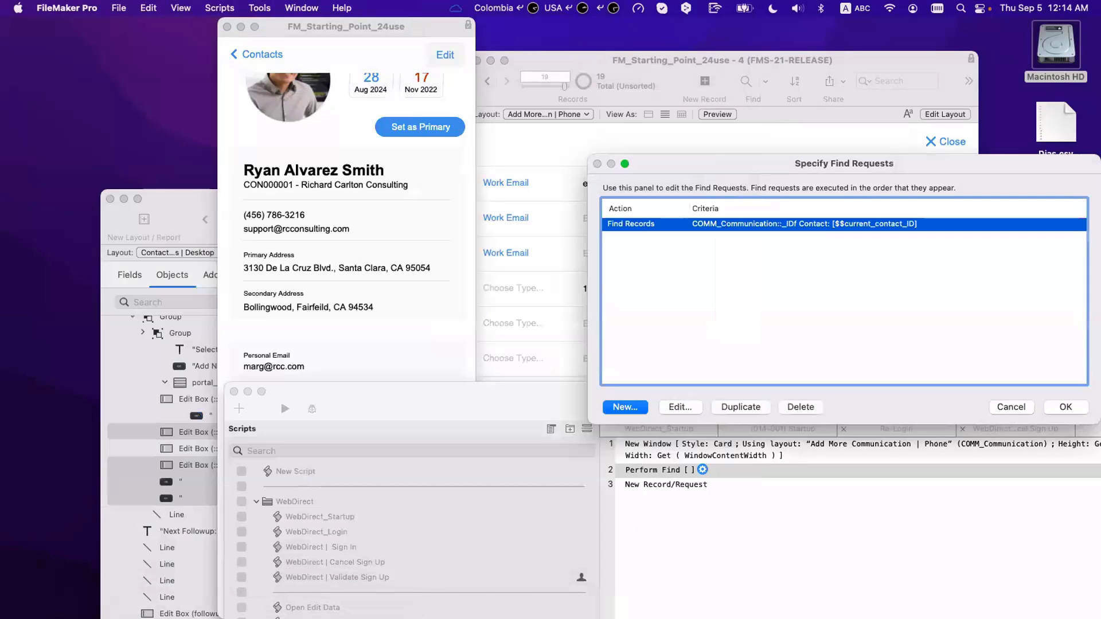
pyautogui.click(1083, 405)
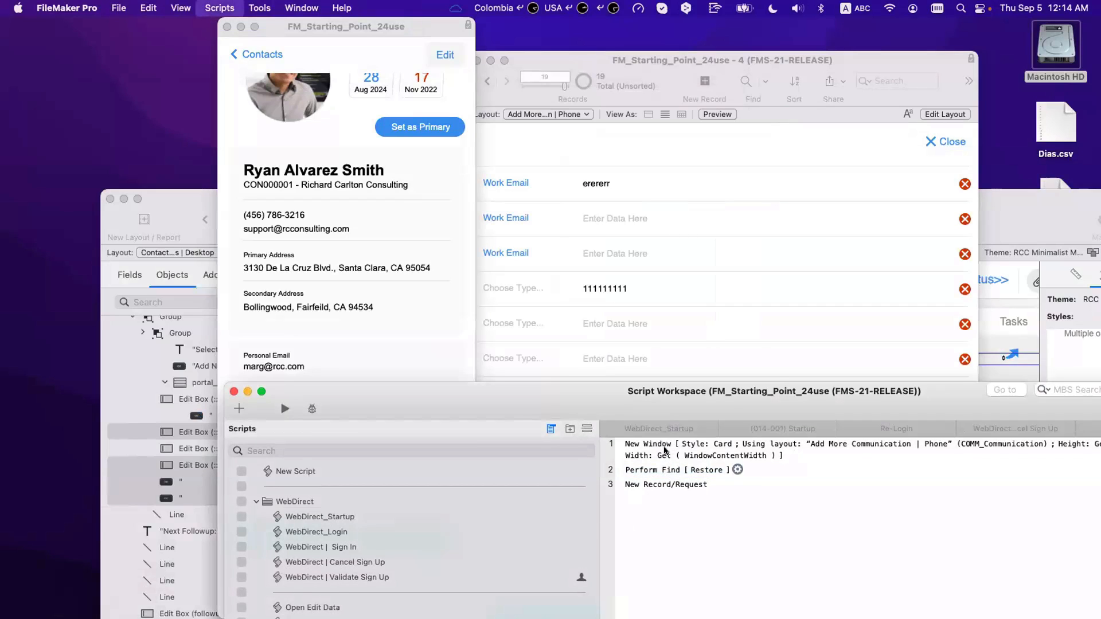
pyautogui.click(660, 462)
pyautogui.click(661, 485)
# Step: Move the script window aside and put the contact card into Layout mode
pyautogui.moveTo(621, 389); pyautogui.dragTo(710, 323)
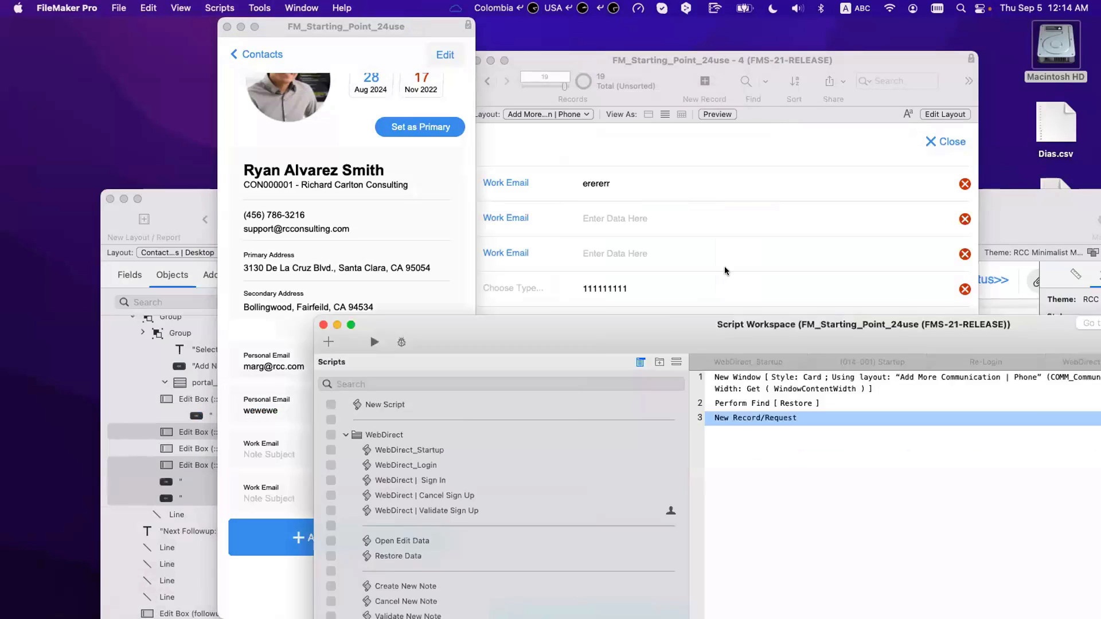
pyautogui.moveTo(725, 271); pyautogui.dragTo(728, 263)
pyautogui.click(326, 543)
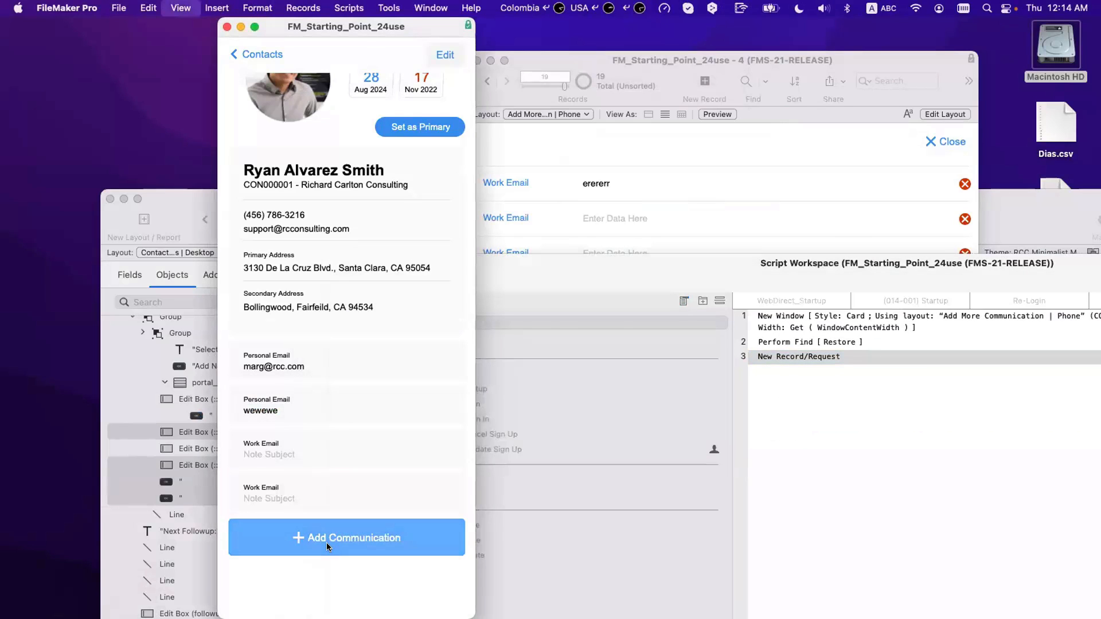
pyautogui.press('super+l')
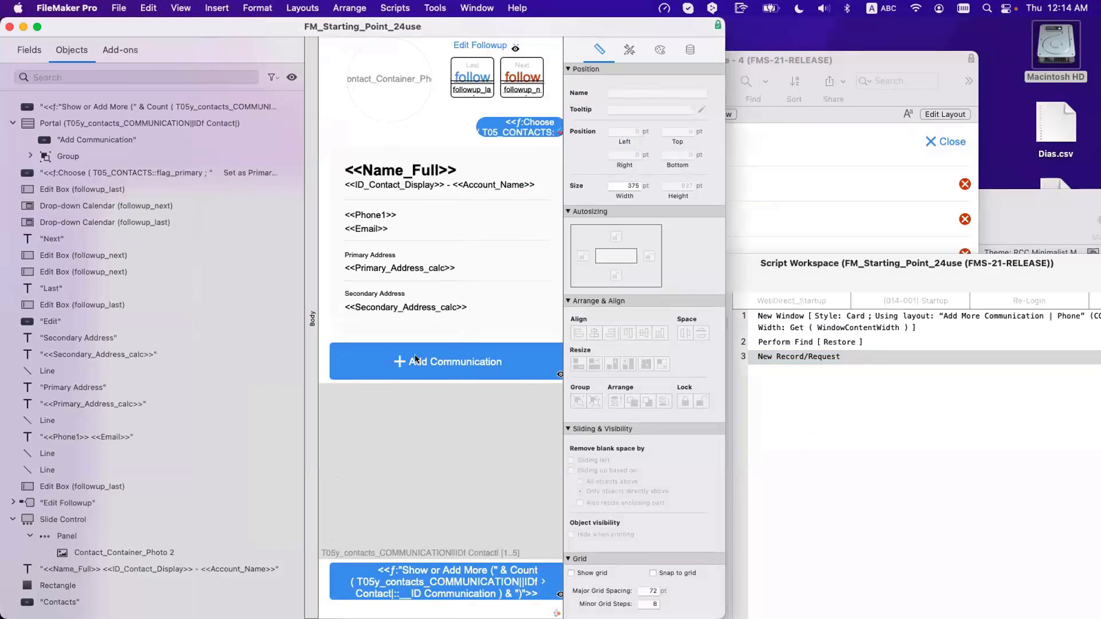
# Step: Make the Add Communication button Perform Script 'Add New Communication', then return to Browse mode
pyautogui.click(415, 359)
pyautogui.doubleClick(415, 359)
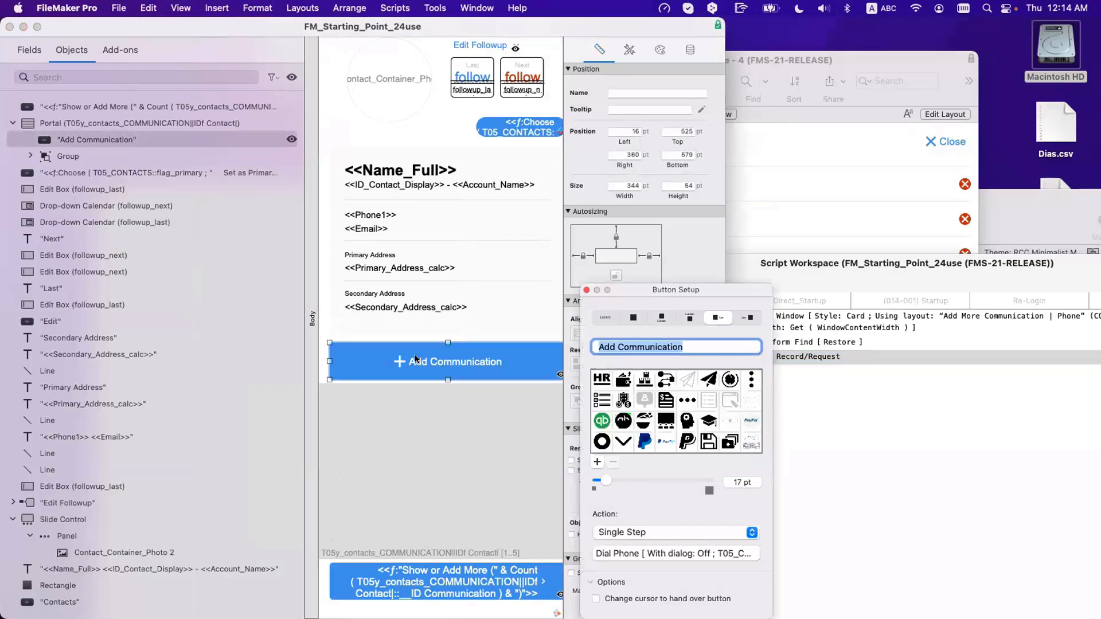
pyautogui.click(664, 538)
pyautogui.click(667, 550)
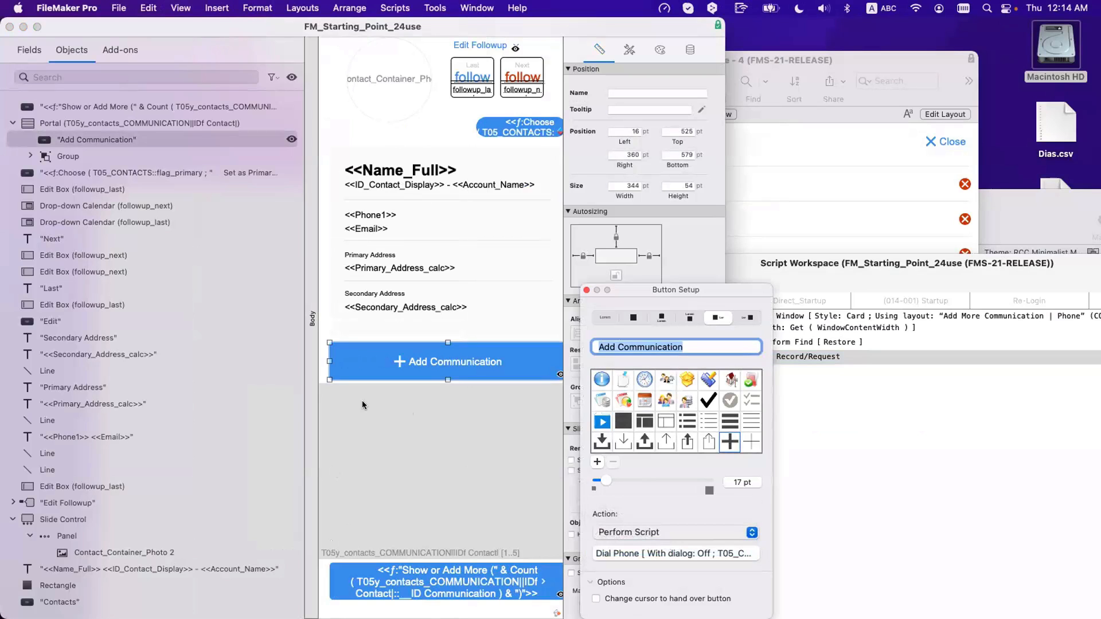
pyautogui.scroll(-5, 343, 392)
pyautogui.scroll(5, 343, 391)
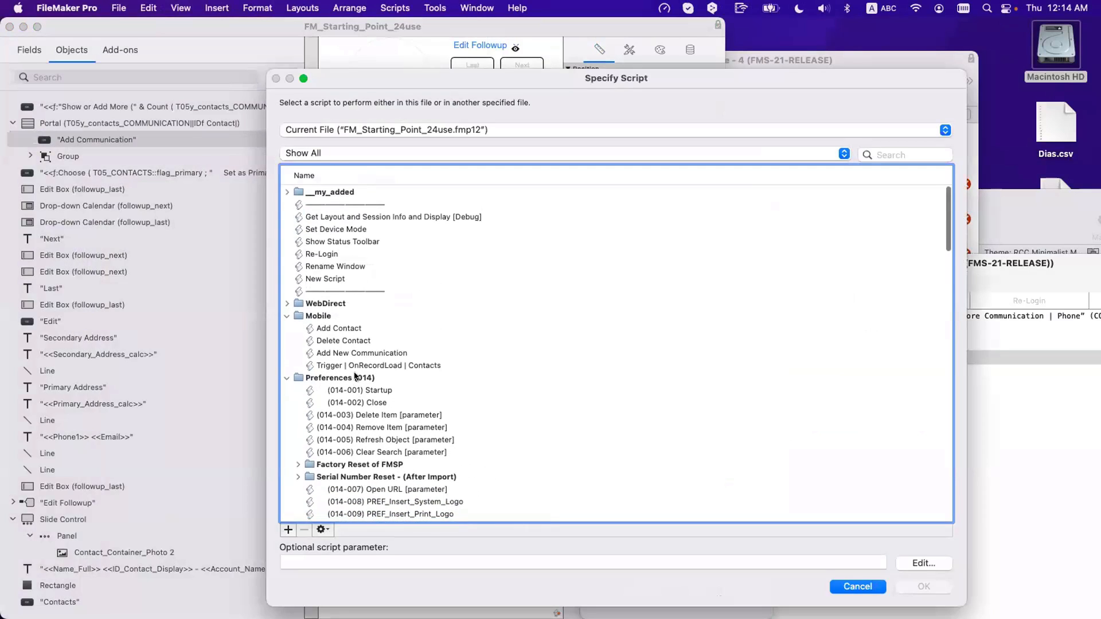
pyautogui.doubleClick(352, 351)
pyautogui.press('super+b')
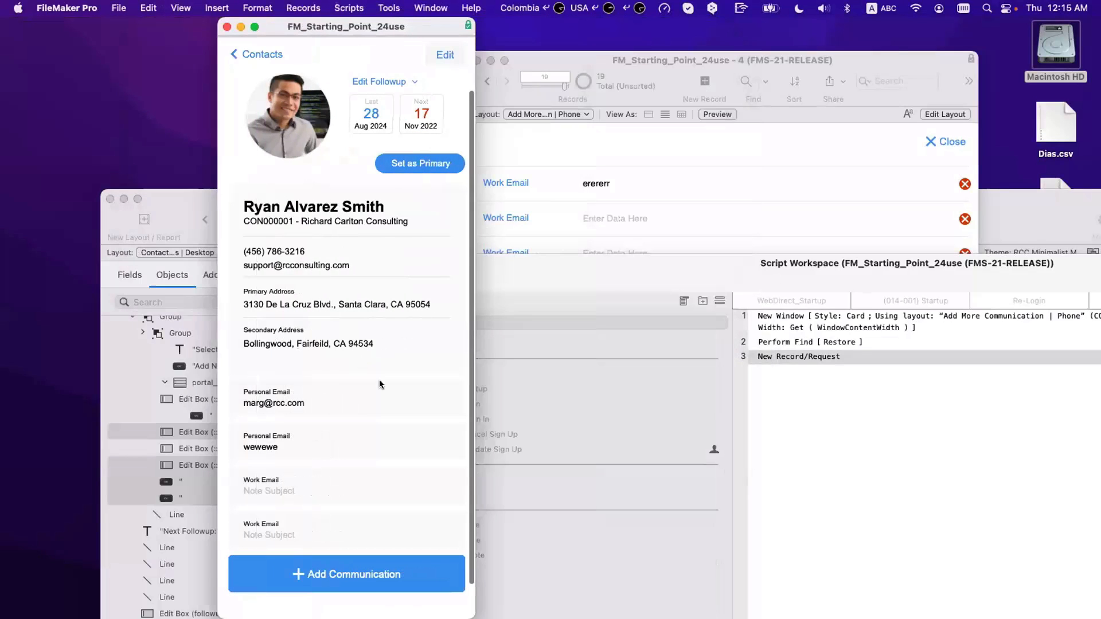
# Step: Look through the Add Contact, Delete Contact, Add New Communication and Trigger | OnRecordLoad | Contacts scripts
pyautogui.click(907, 408)
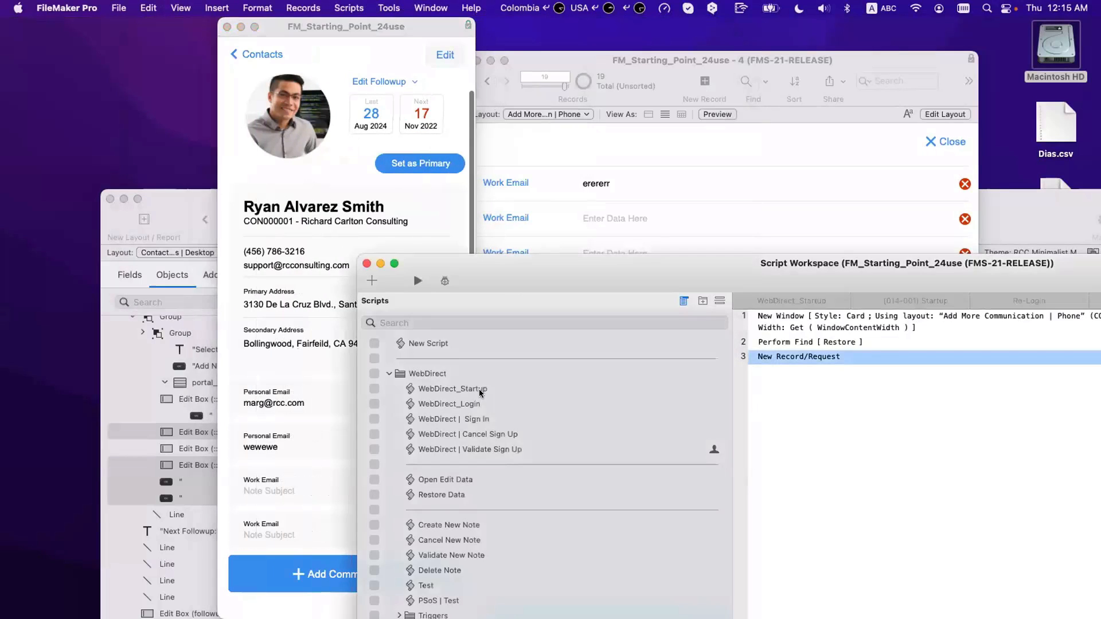
pyautogui.scroll(2, 476, 476)
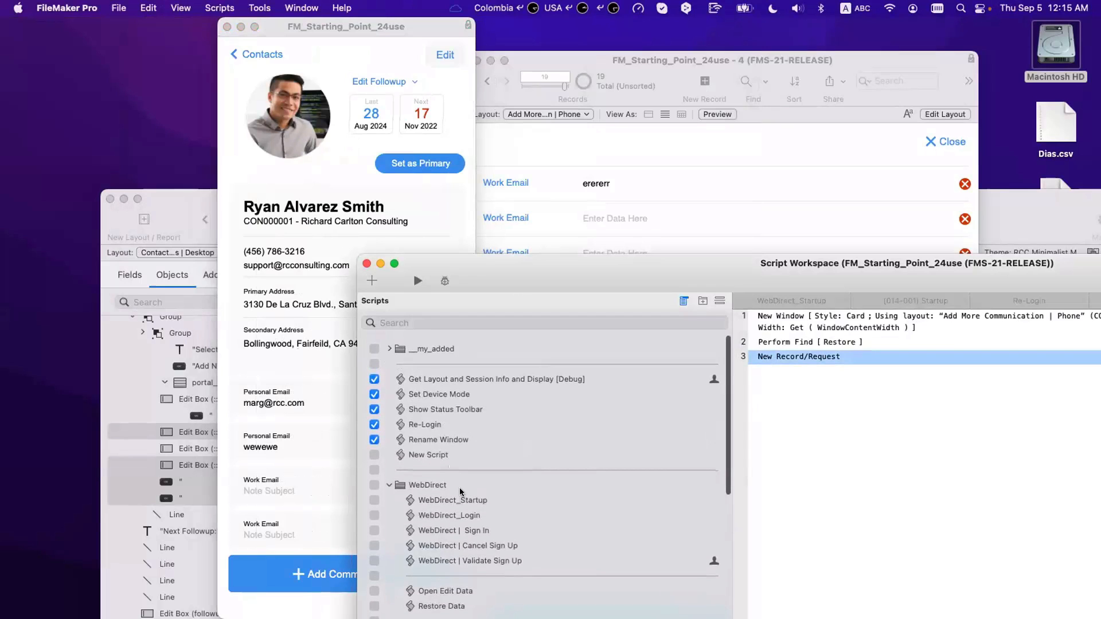
pyautogui.scroll(-10, 468, 497)
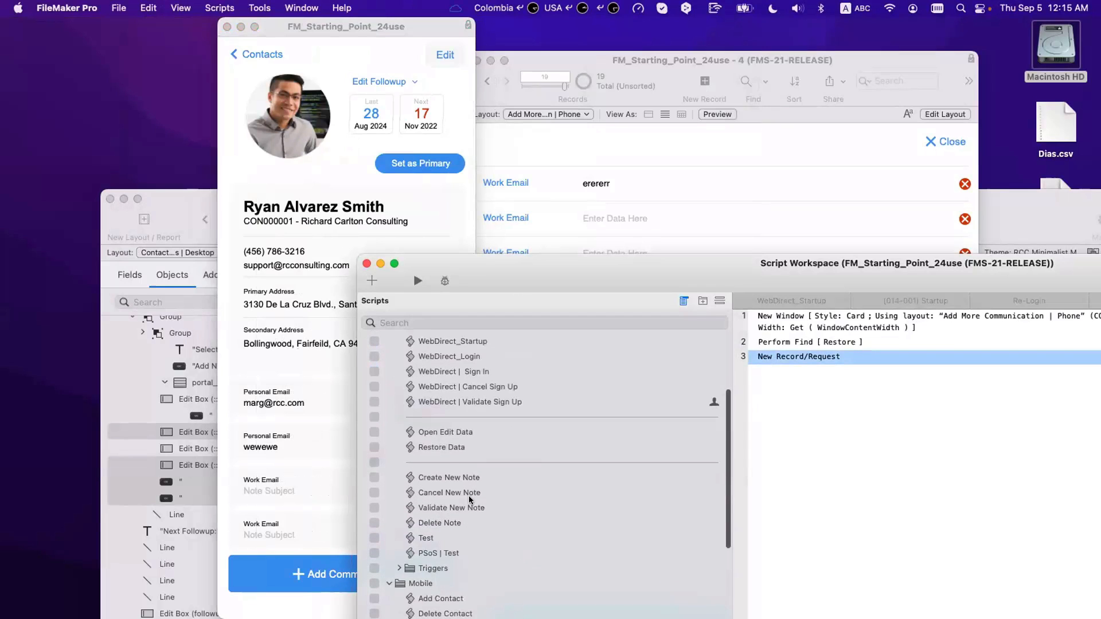
pyautogui.click(470, 503)
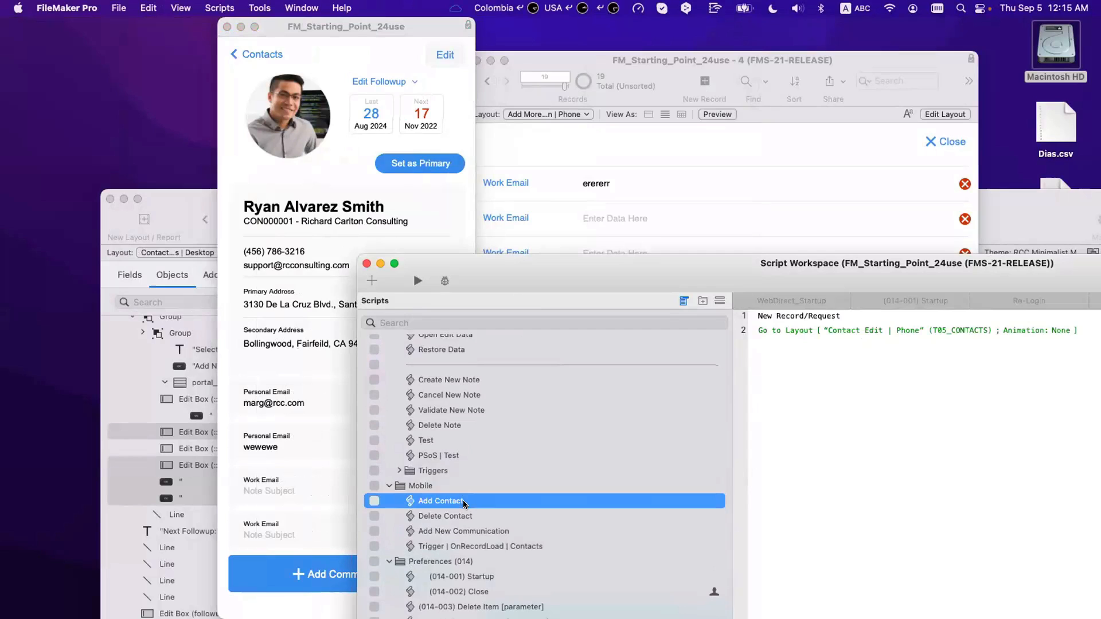
pyautogui.click(464, 516)
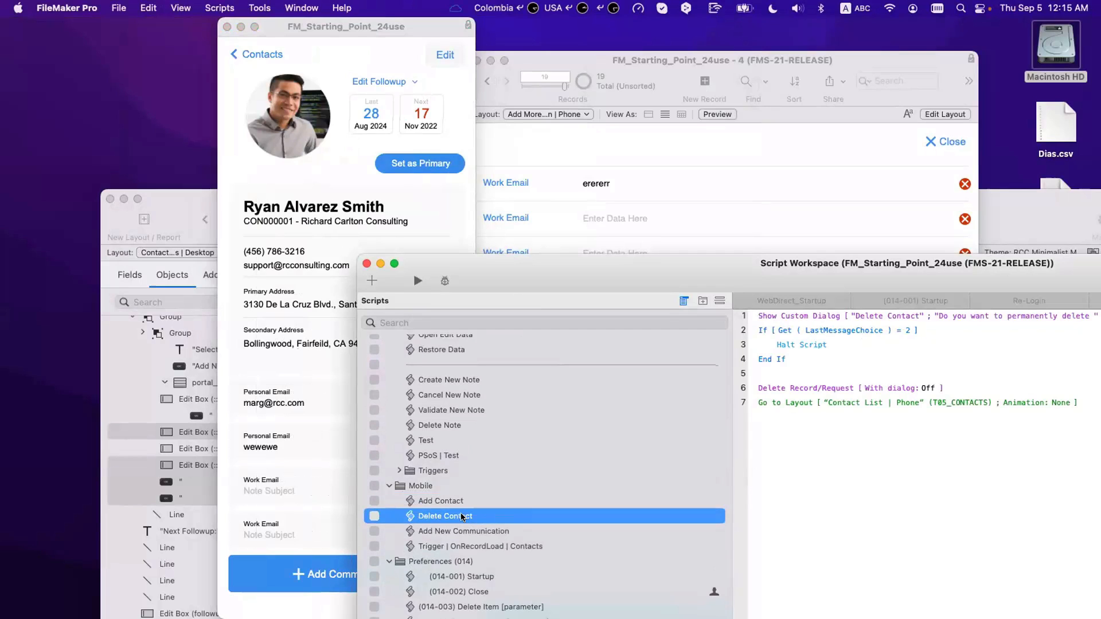
pyautogui.click(466, 532)
pyautogui.click(469, 547)
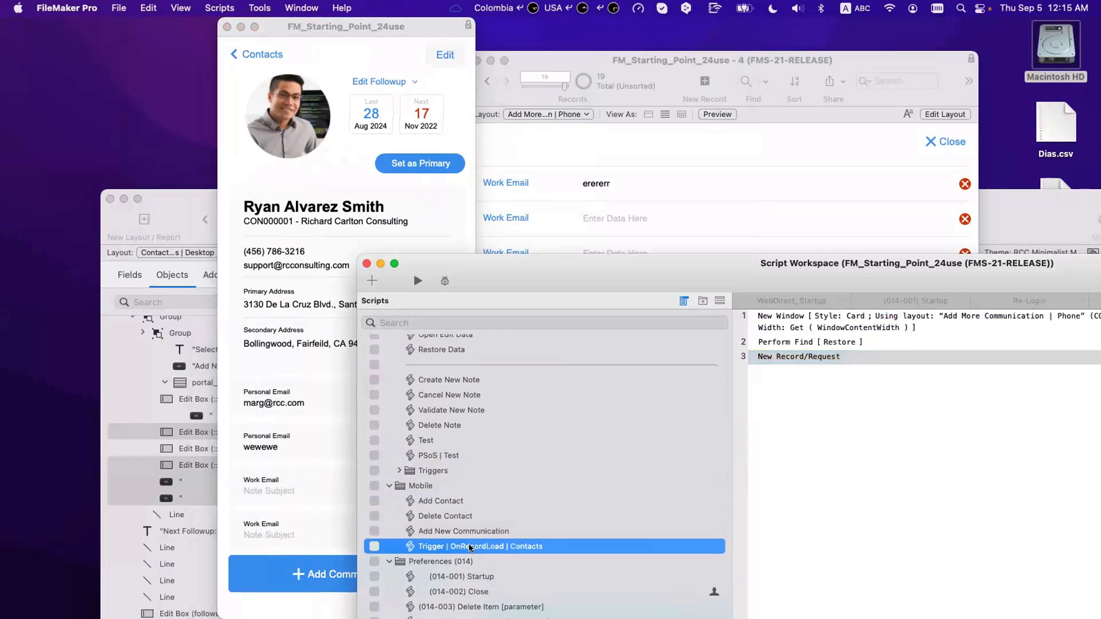
pyautogui.click(404, 390)
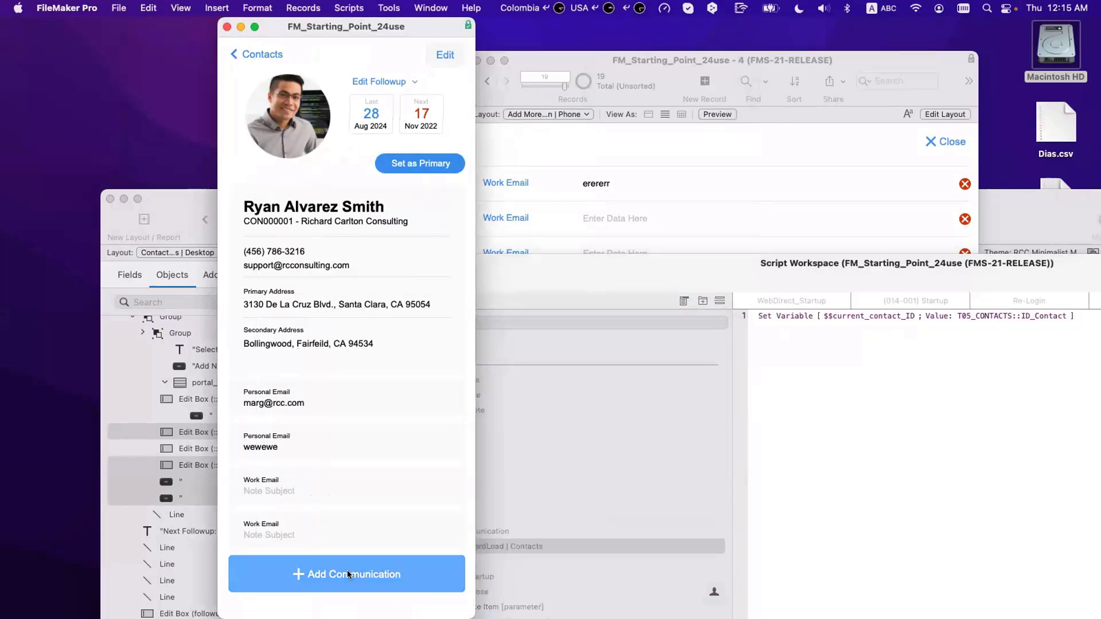
# Step: Test adding a Work Email communication 'dfdfdf' from the contact card
pyautogui.scroll(-2, 344, 572)
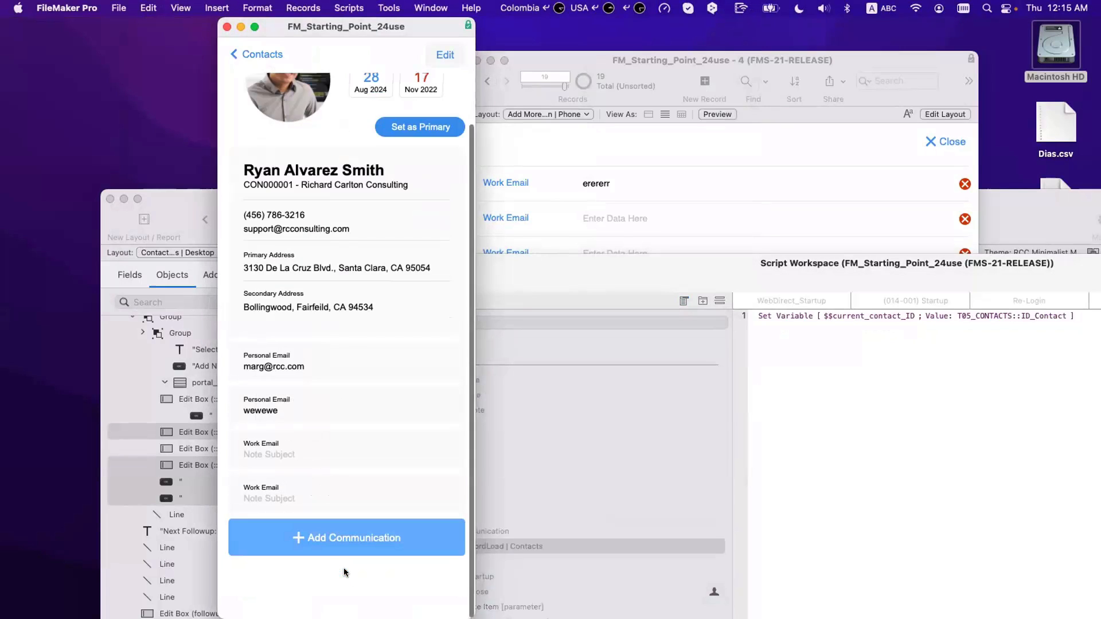
pyautogui.click(332, 543)
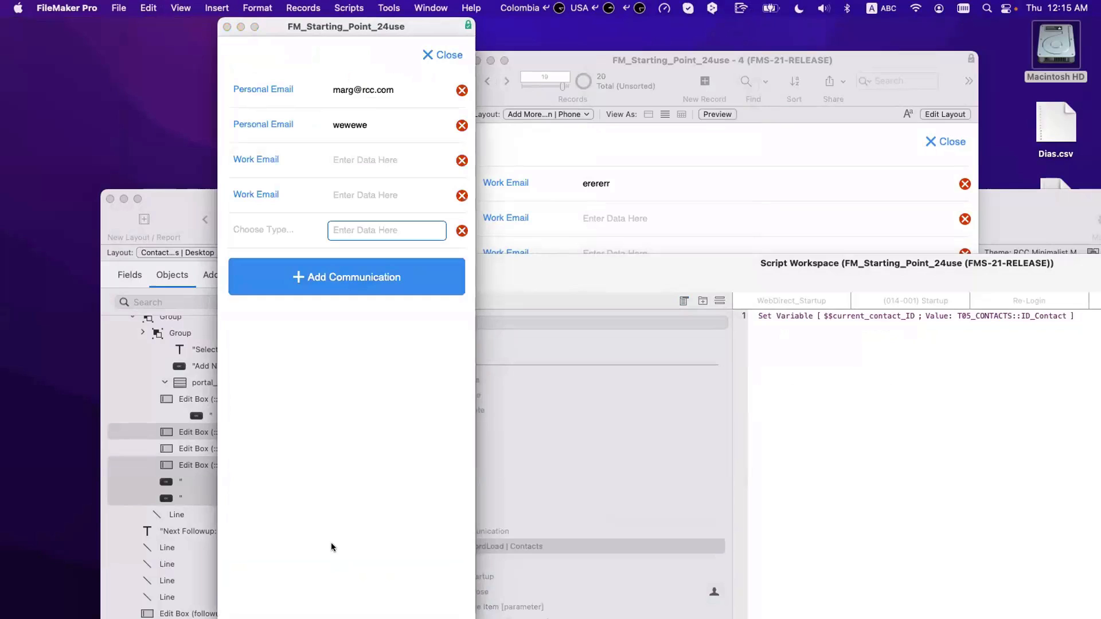
pyautogui.click(259, 232)
pyautogui.click(269, 247)
pyautogui.write('dfdfdf')
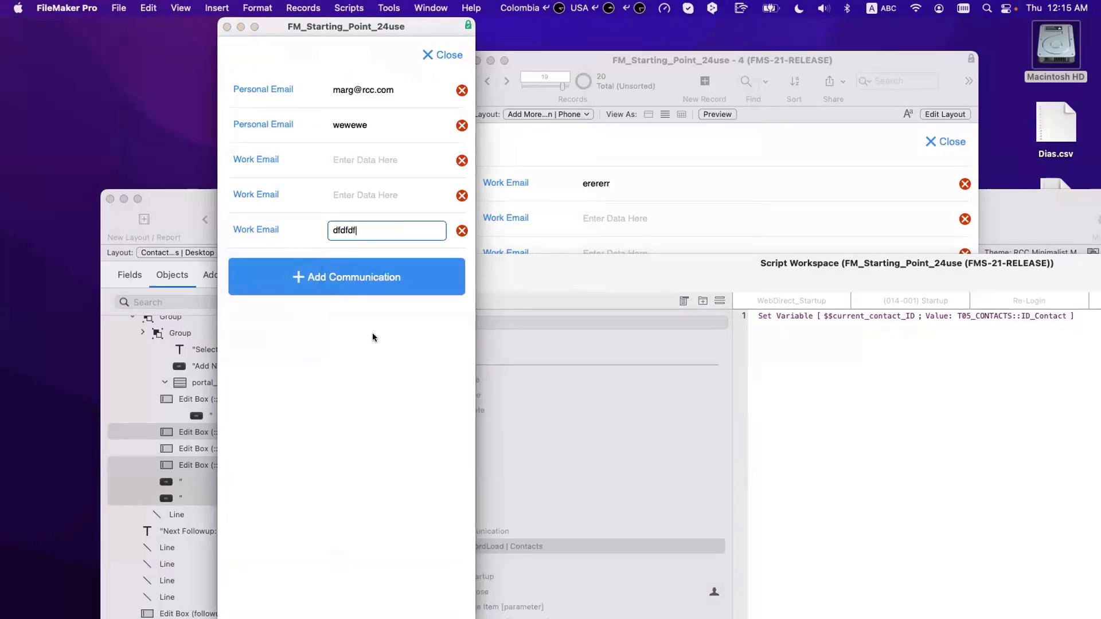
pyautogui.click(373, 333)
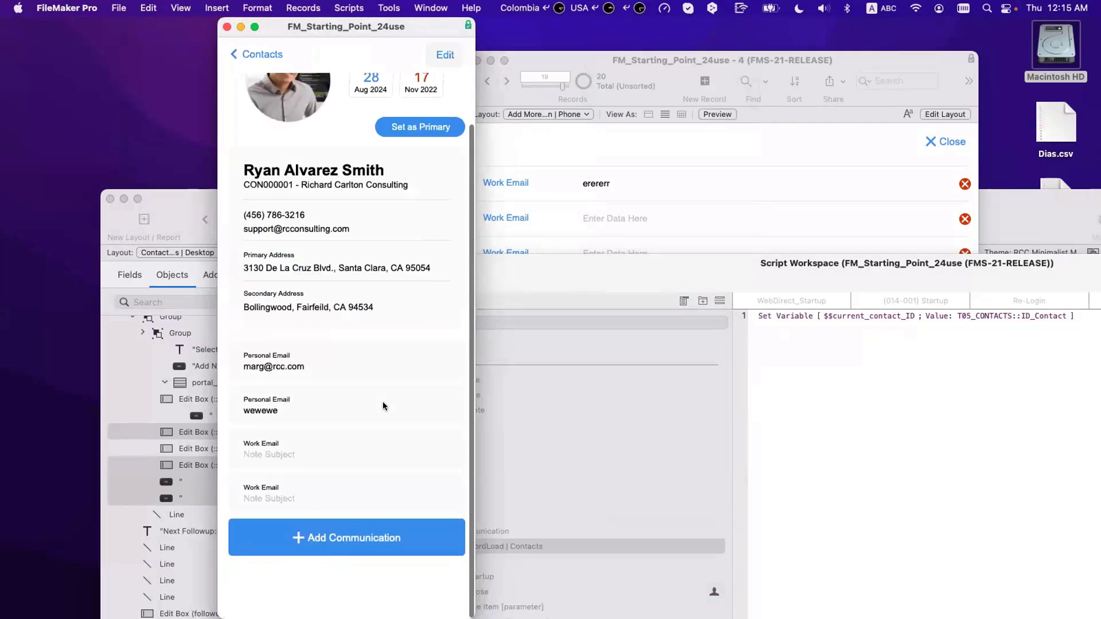
# Step: Add another Work Email row with 'erererererer' and '3434', then close the list
pyautogui.scroll(-2, 383, 402)
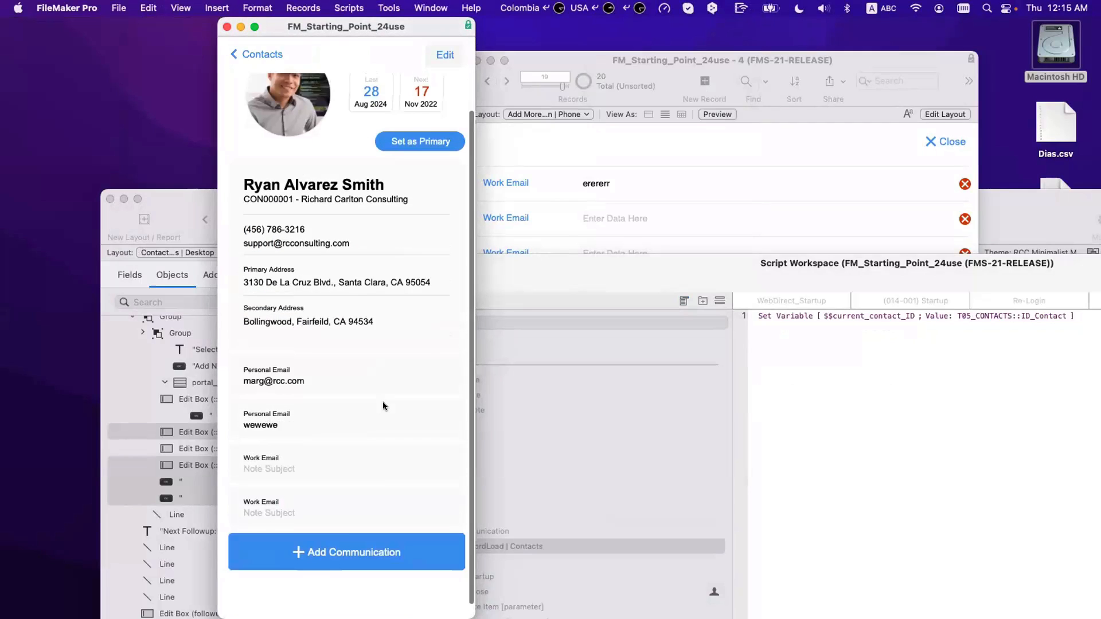
pyautogui.click(335, 542)
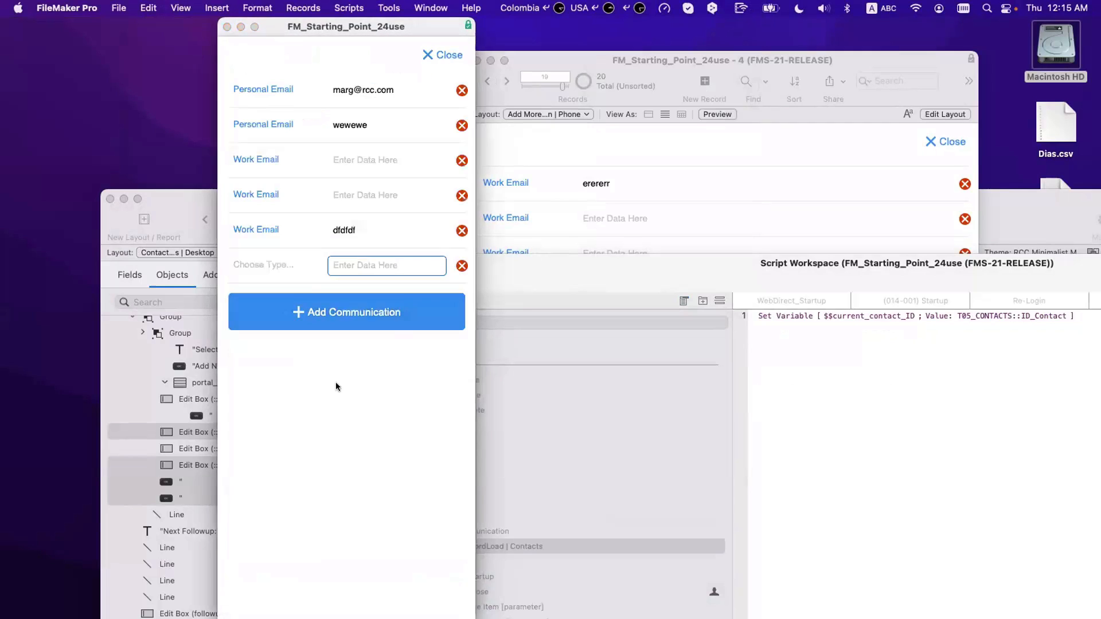
pyautogui.click(284, 270)
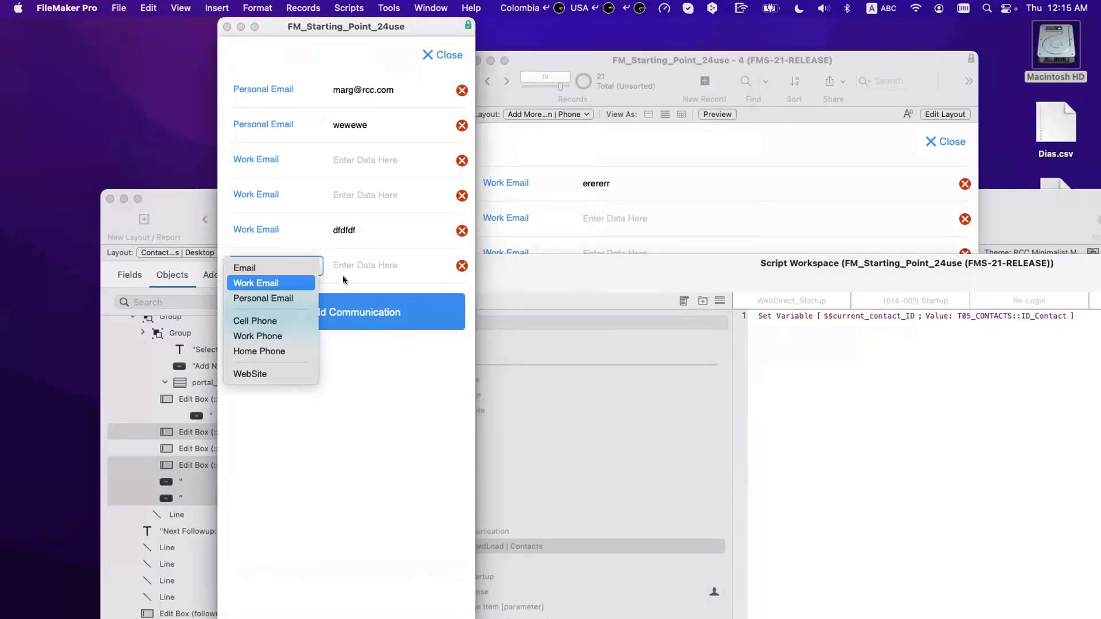
pyautogui.click(264, 283)
pyautogui.click(355, 265)
pyautogui.write('erererererer')
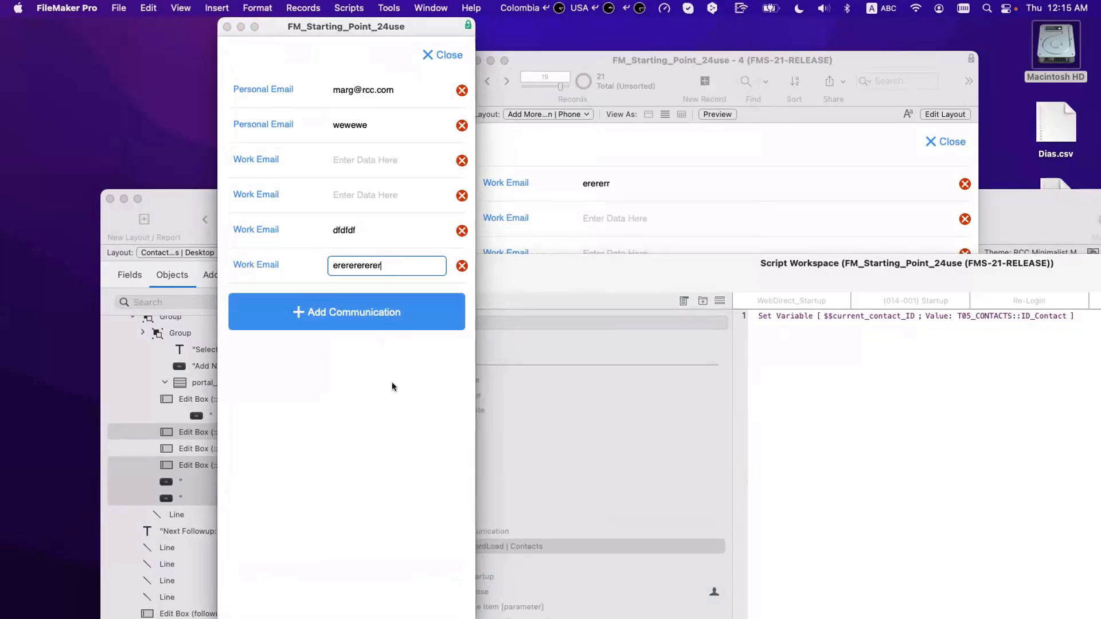
pyautogui.click(376, 196)
pyautogui.click(367, 161)
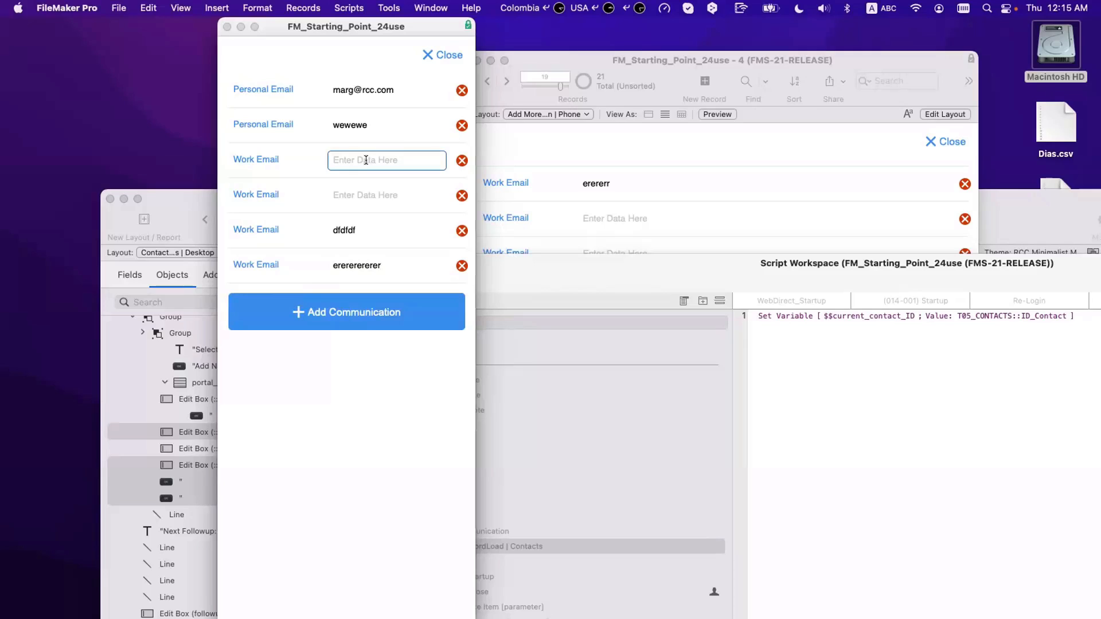
pyautogui.click(365, 199)
pyautogui.write('3434')
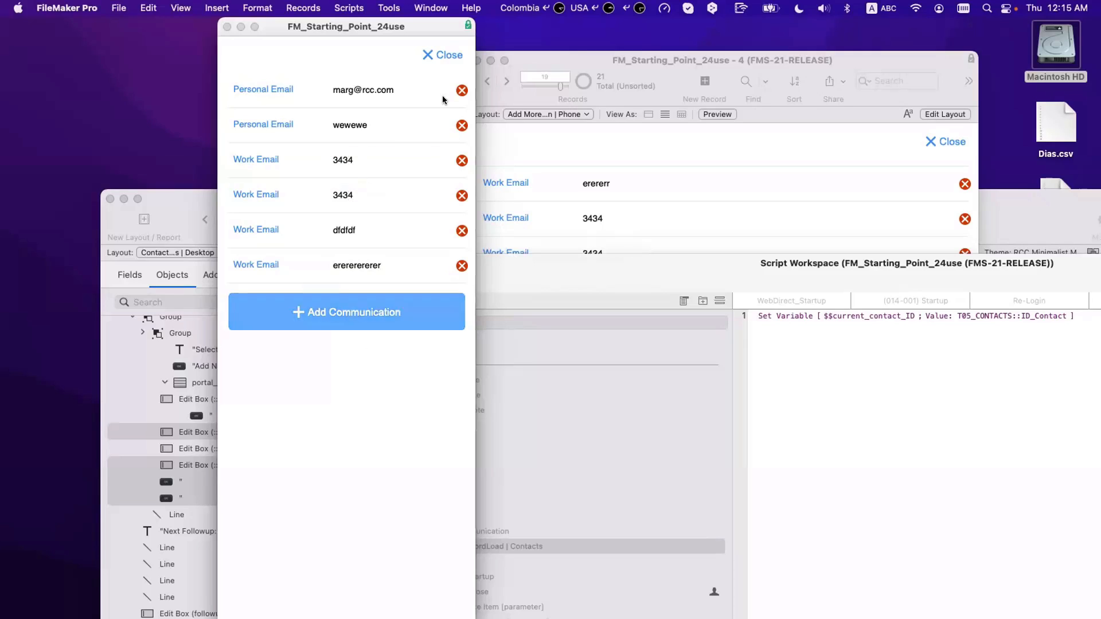
pyautogui.click(442, 53)
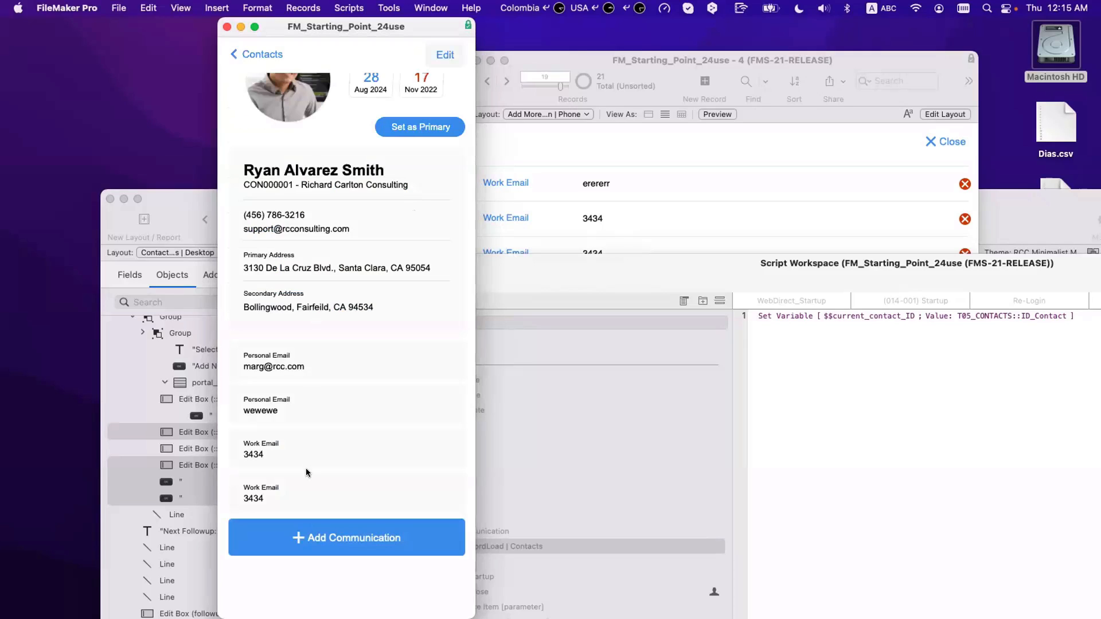
# Step: Add a Cell Phone communication '2222' and close the list
pyautogui.click(313, 547)
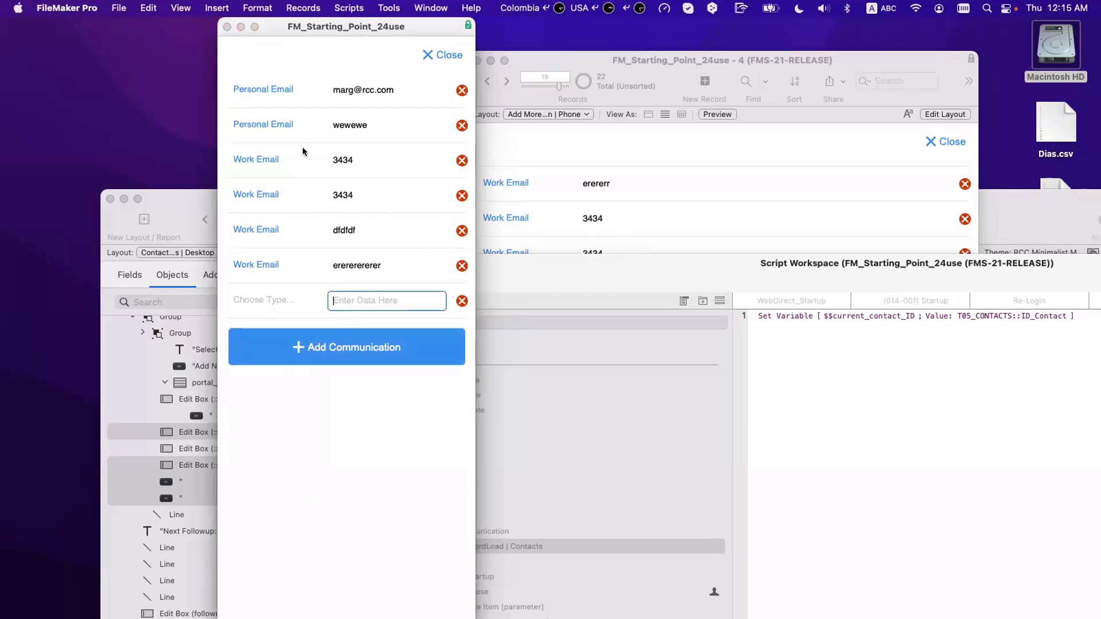
pyautogui.write('22222')
pyautogui.click(280, 302)
pyautogui.click(277, 355)
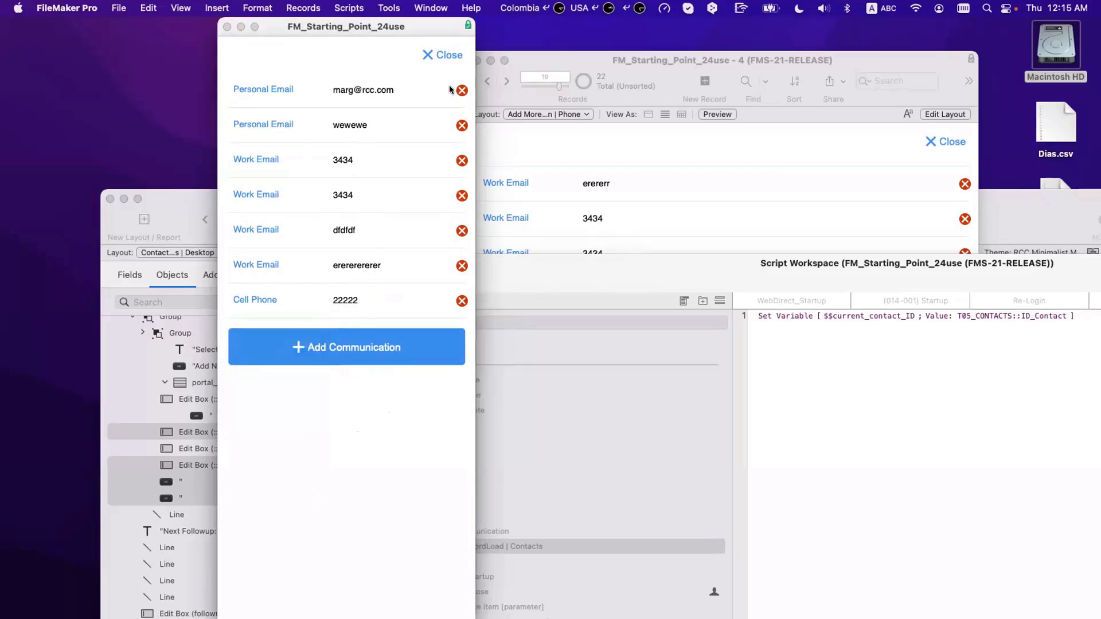
pyautogui.click(442, 54)
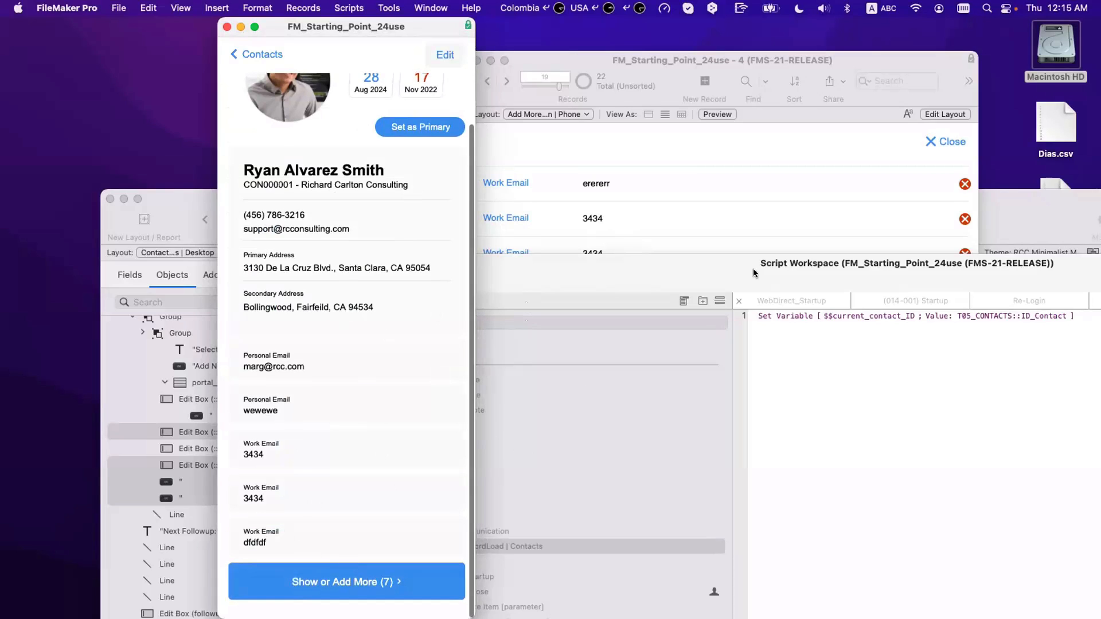
# Step: Delete all 22 communication records, then start a new communication from the contact card
pyautogui.moveTo(753, 269); pyautogui.dragTo(885, 551)
pyautogui.click(959, 332)
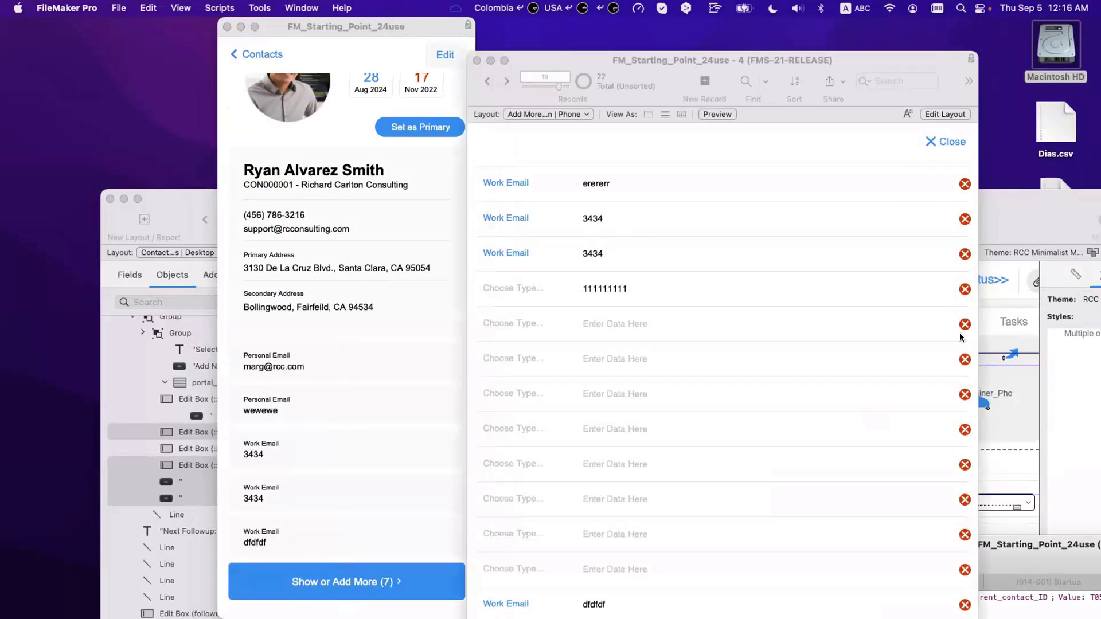
pyautogui.click(351, 7)
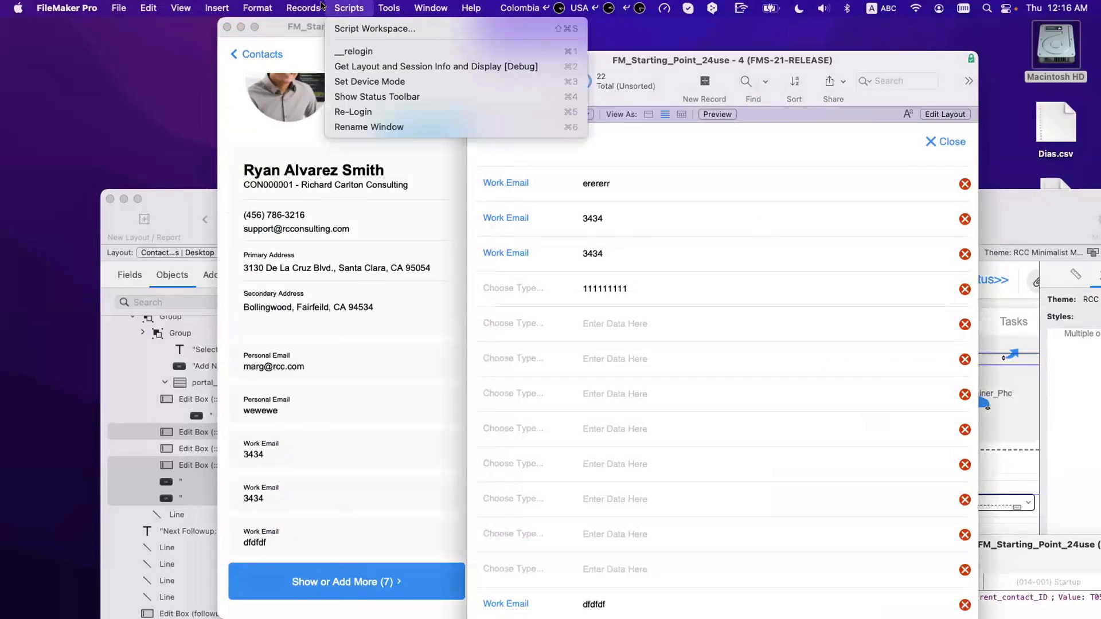
pyautogui.moveTo(307, 8)
pyautogui.click(323, 82)
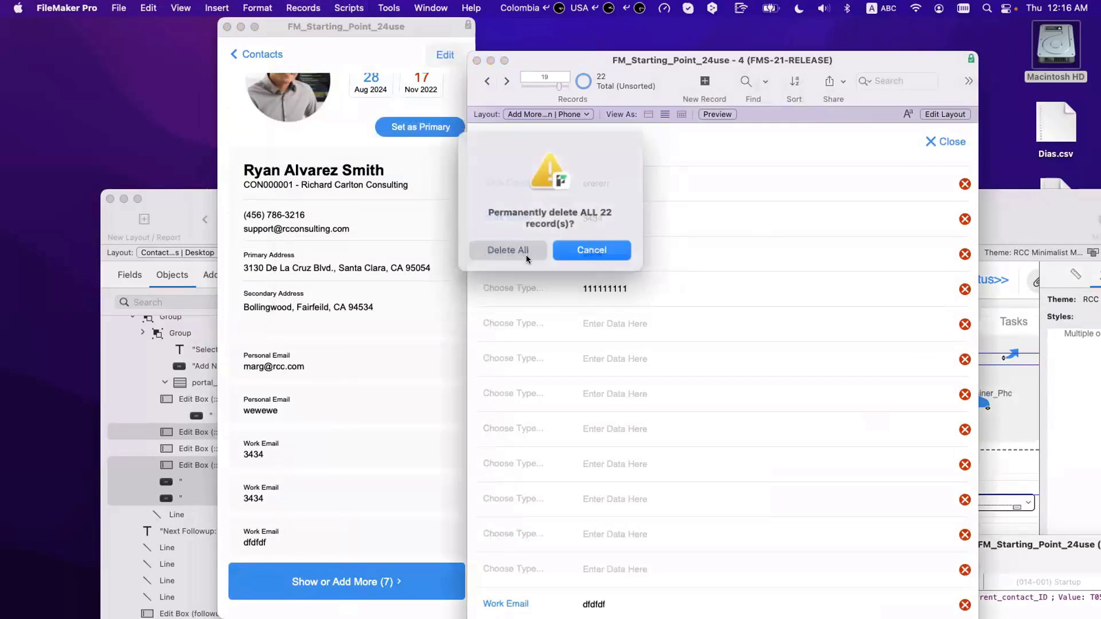
pyautogui.click(525, 250)
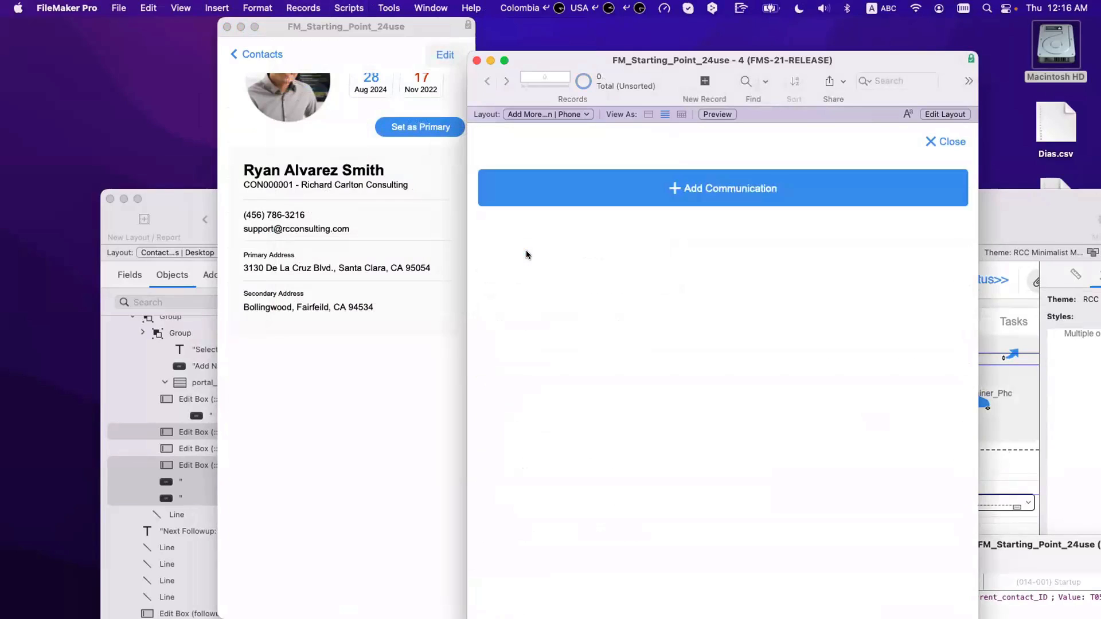
pyautogui.click(358, 422)
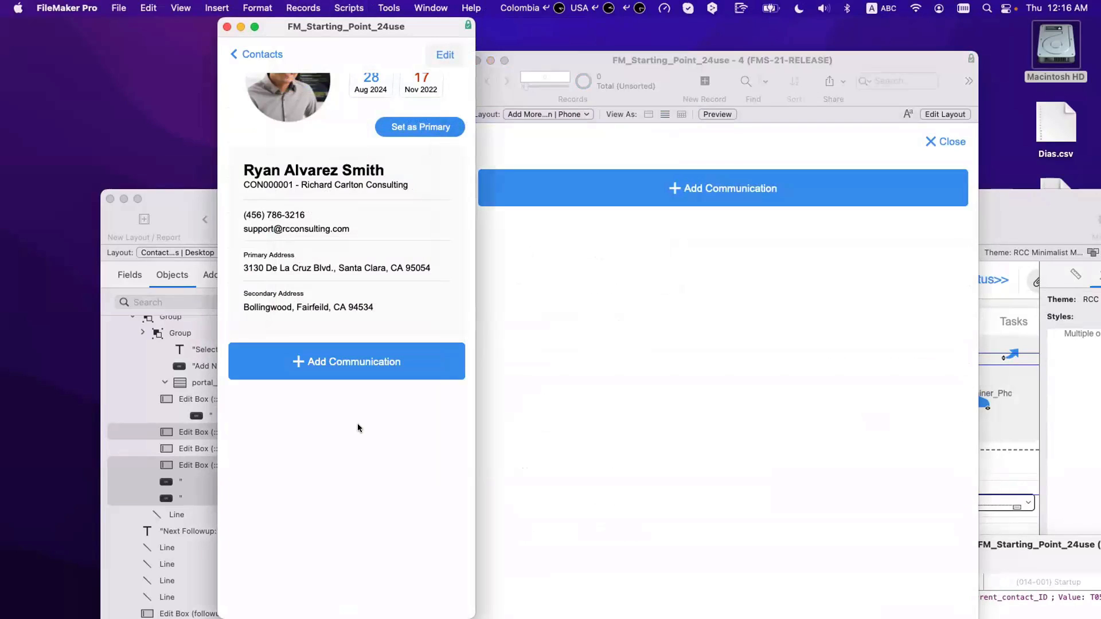
pyautogui.click(353, 367)
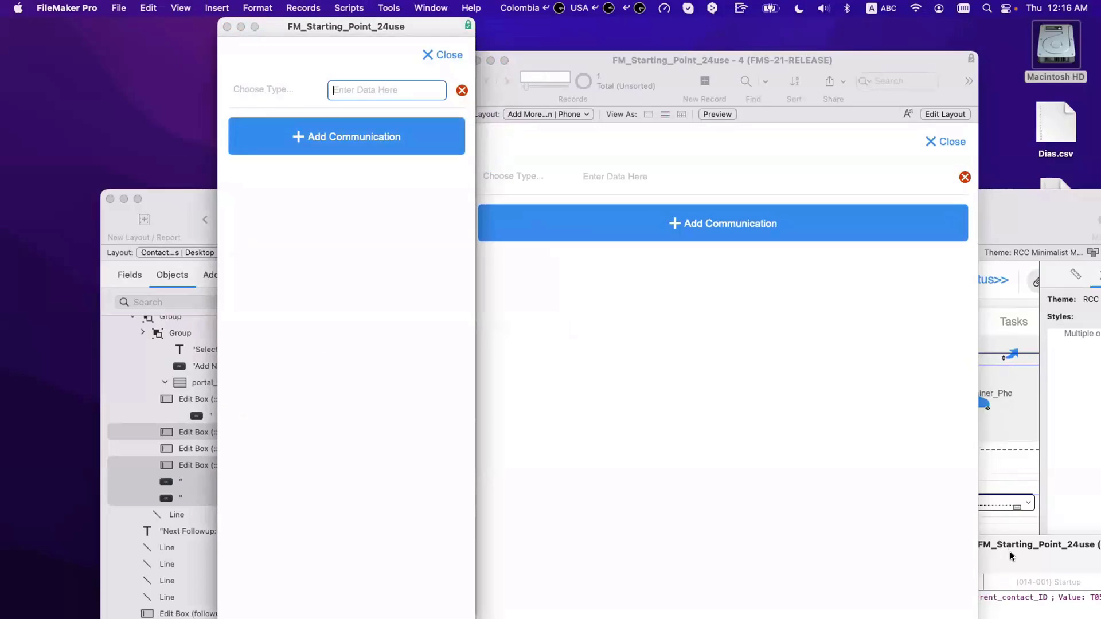
# Step: Open the Add New Communication script in the Script Workspace
pyautogui.moveTo(1008, 553); pyautogui.dragTo(819, 549)
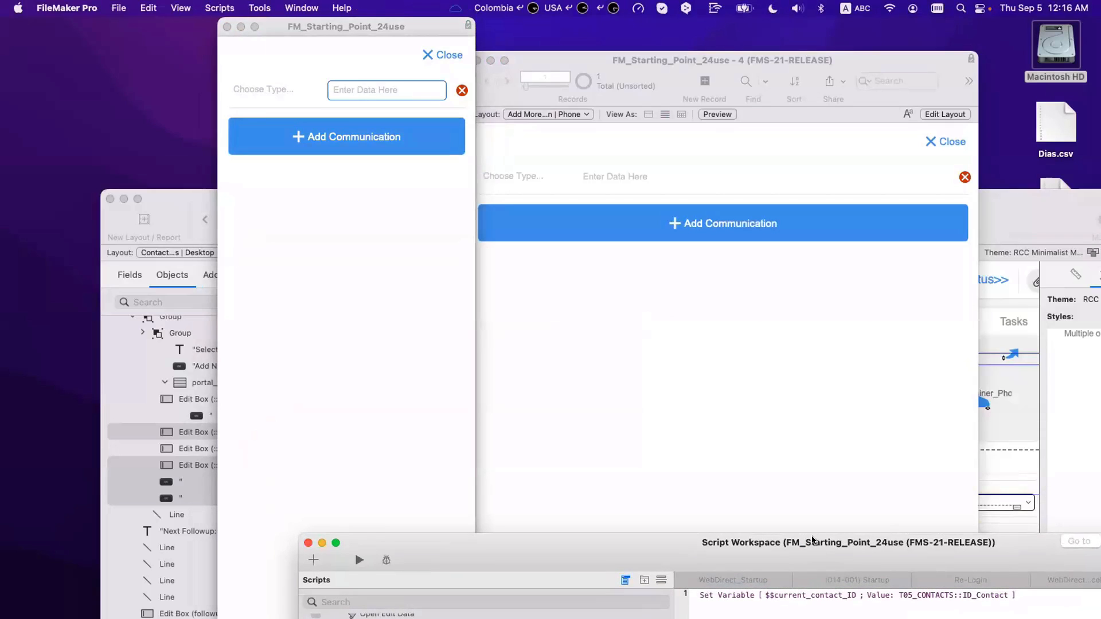
pyautogui.moveTo(704, 536); pyautogui.dragTo(690, 259)
pyautogui.scroll(6, 391, 382)
pyautogui.scroll(3, 395, 410)
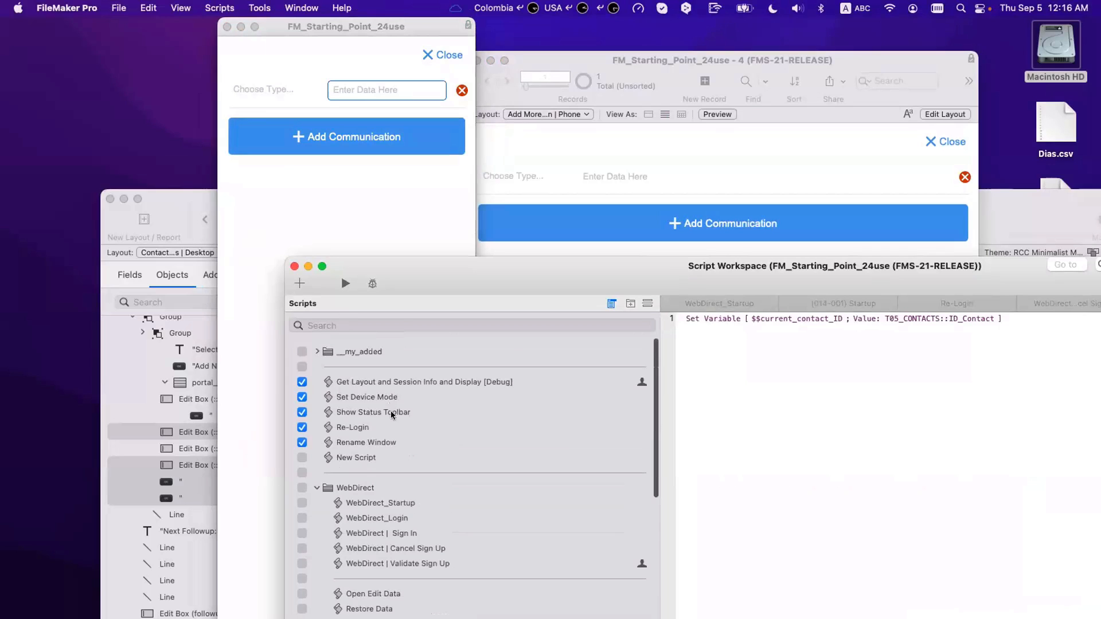
pyautogui.scroll(-8, 378, 479)
pyautogui.scroll(-3, 379, 480)
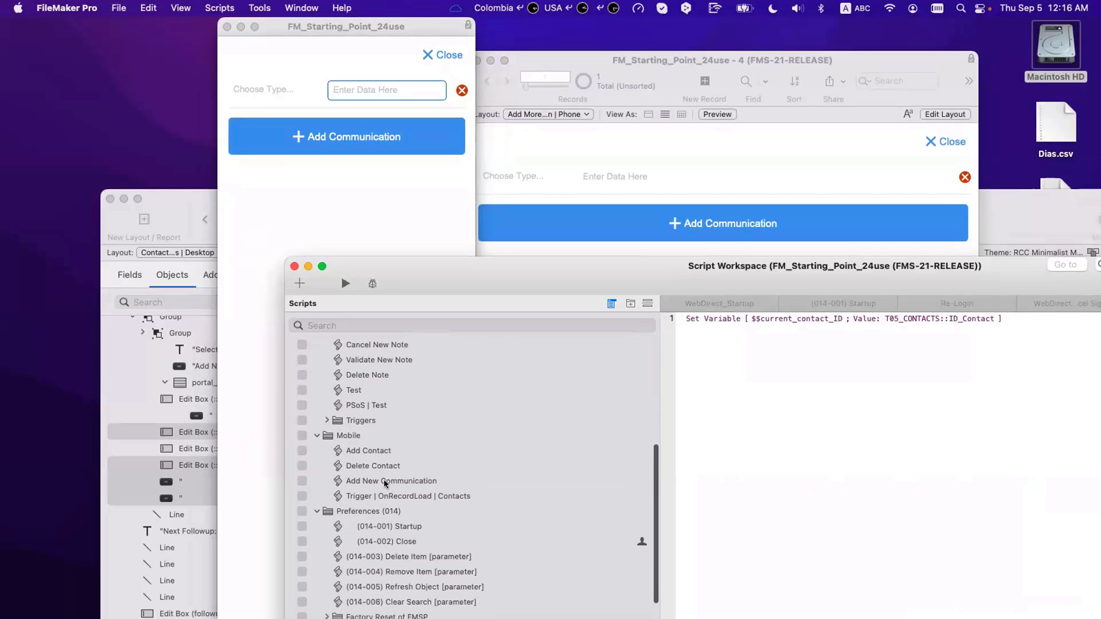
pyautogui.click(379, 481)
# Step: Insert Set Error Capture [On] above Perform Find, save the script, and delete the blank row
pyautogui.click(697, 347)
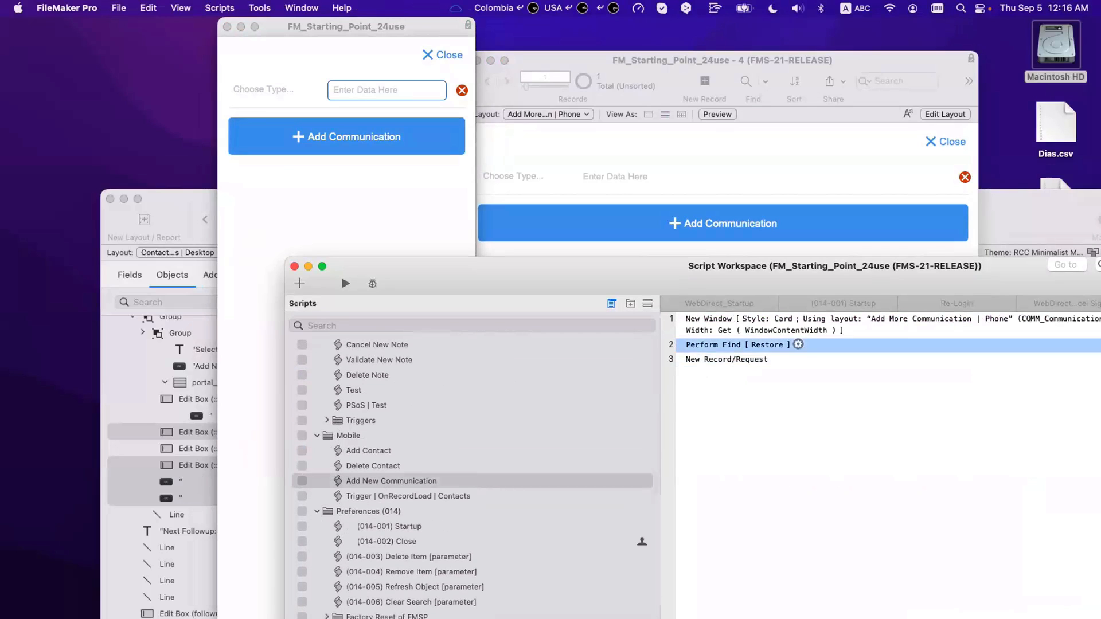
pyautogui.press('Return')
pyautogui.write('Set Error Capture')
pyautogui.press('Return')
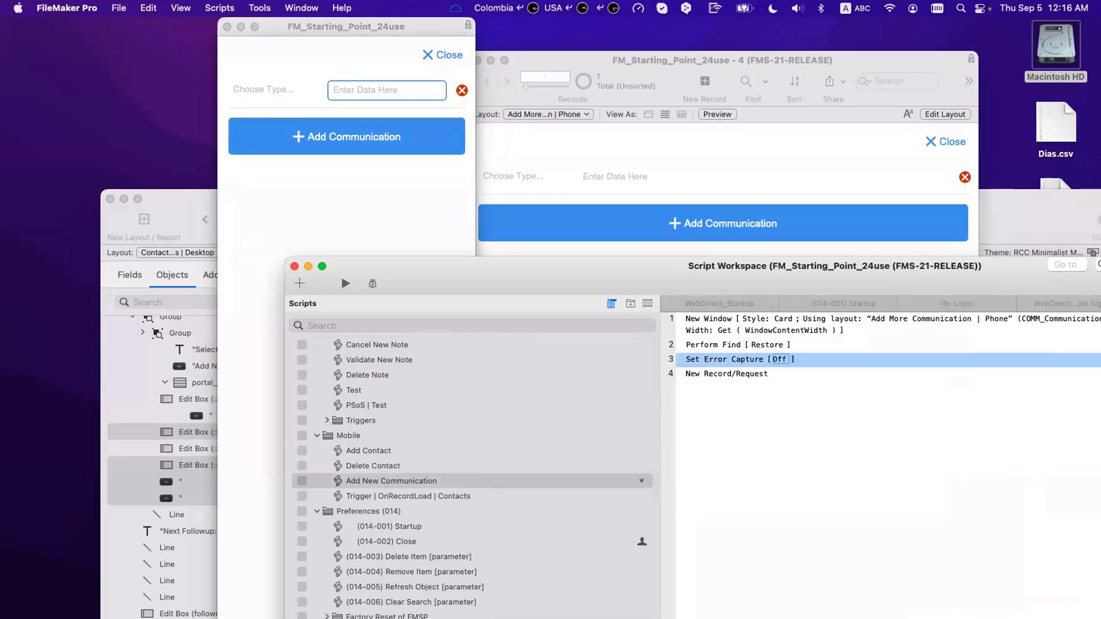
pyautogui.press('space')
pyautogui.moveTo(711, 358); pyautogui.dragTo(714, 340)
pyautogui.click(760, 447)
pyautogui.press('super+s')
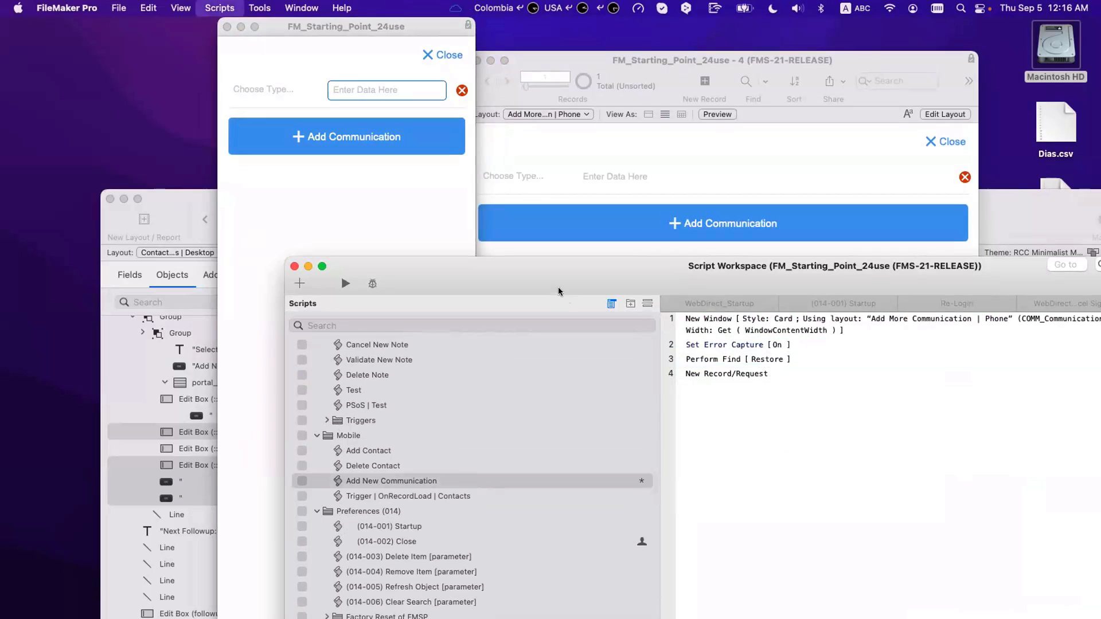
pyautogui.moveTo(559, 291); pyautogui.dragTo(797, 362)
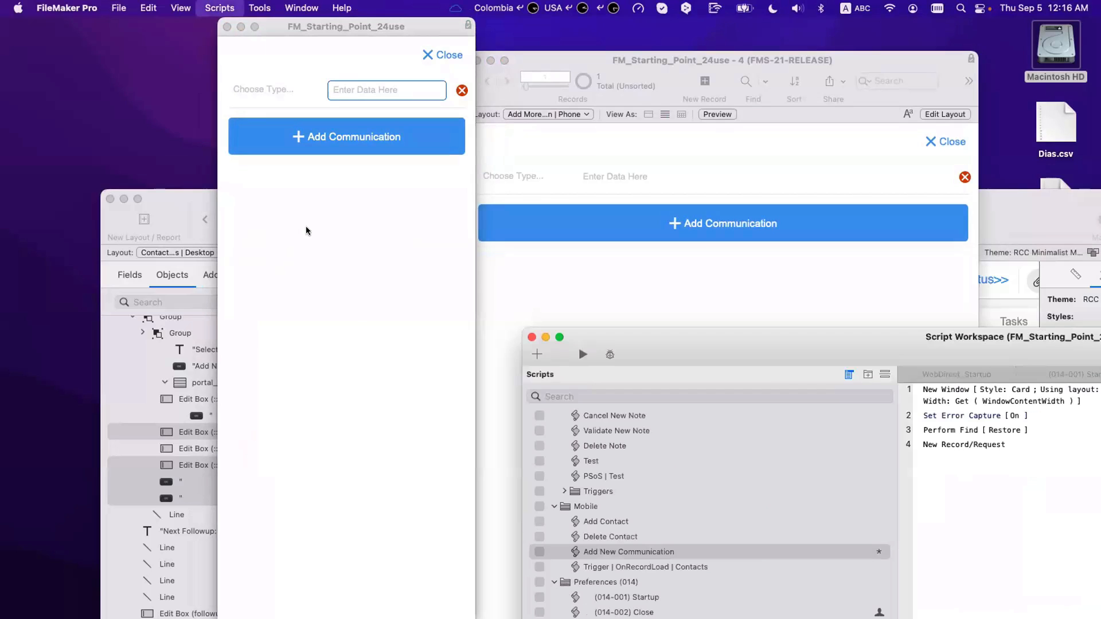
pyautogui.click(462, 90)
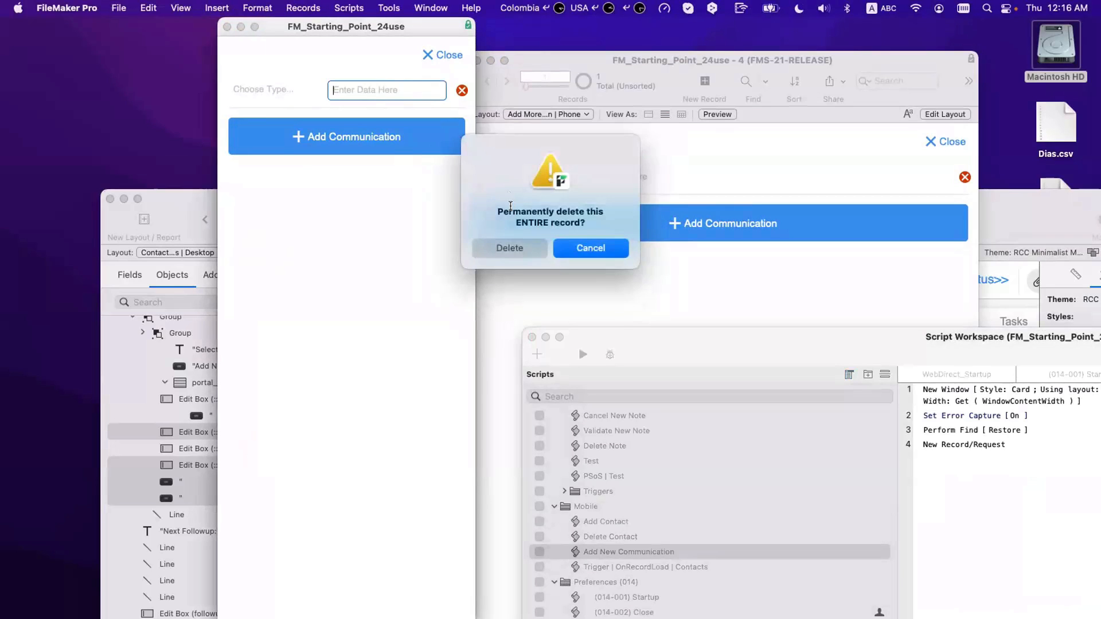
# Step: Delete the blank record and add a first communication with value wewewe
pyautogui.click(519, 249)
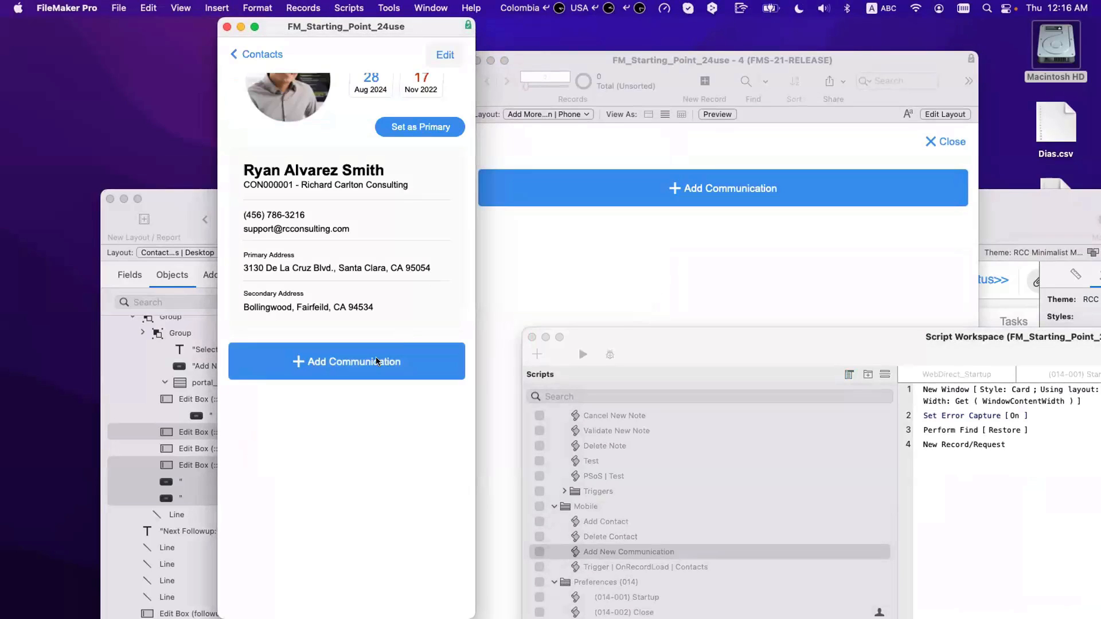
pyautogui.click(377, 362)
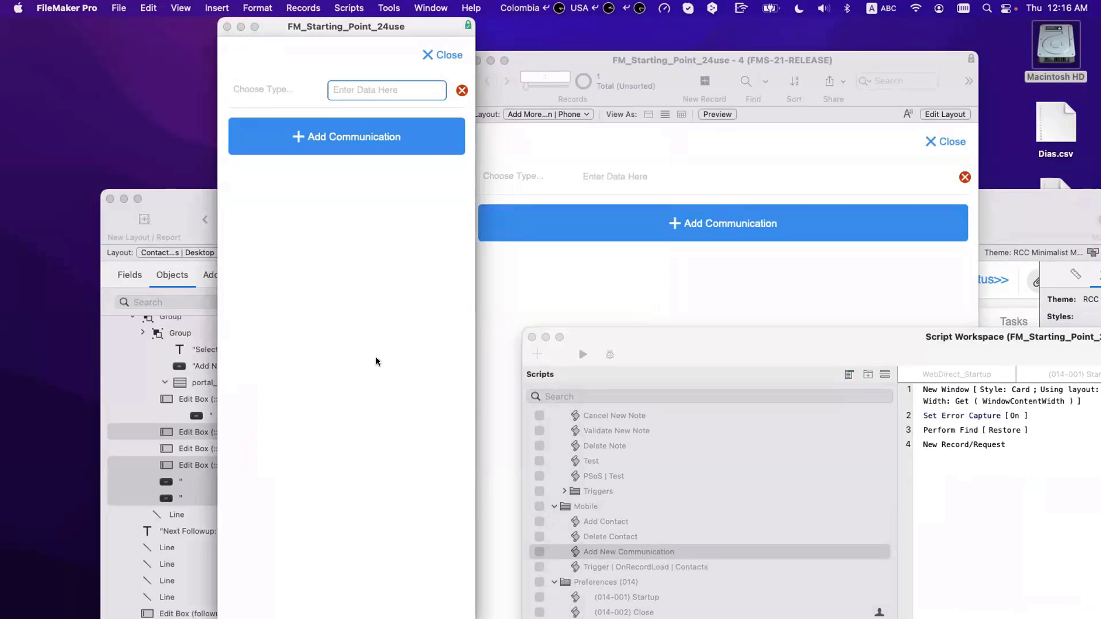
pyautogui.click(265, 90)
pyautogui.press('Escape')
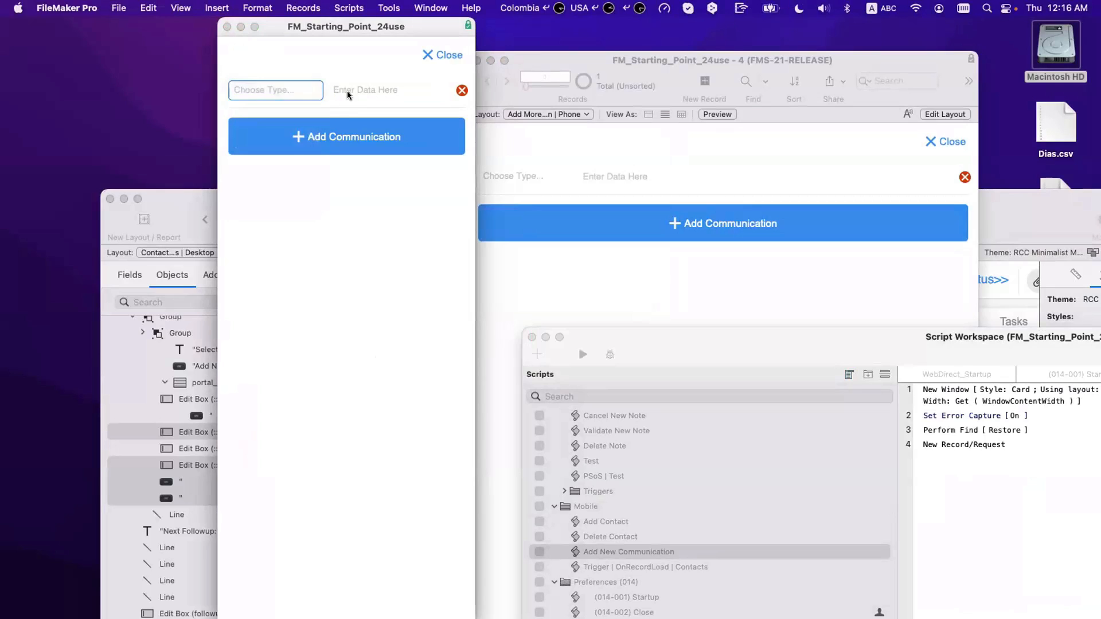
pyautogui.click(348, 91)
pyautogui.write('wewewe')
# Step: Add a second communication, Personal Email ererer, and return to the contact
pyautogui.click(355, 143)
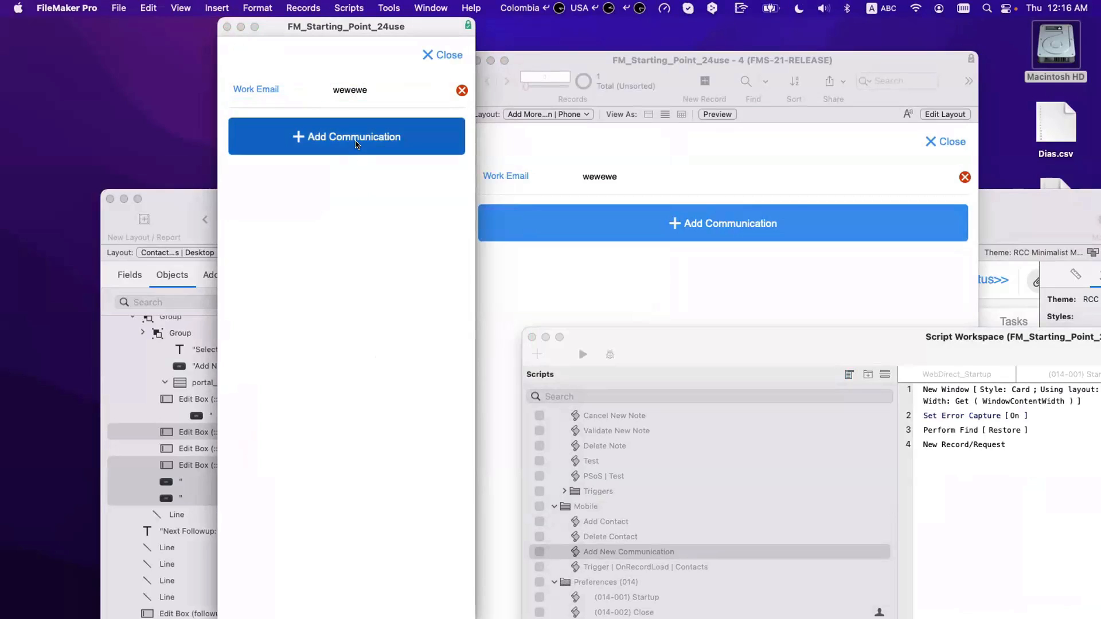
pyautogui.click(289, 127)
pyautogui.click(277, 143)
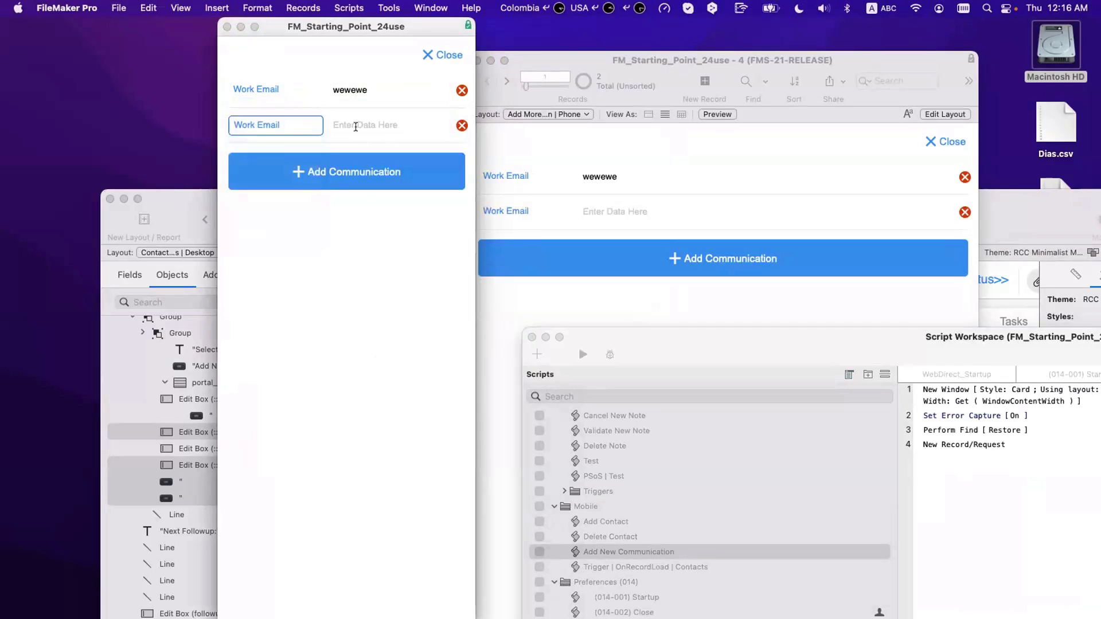
pyautogui.click(355, 127)
pyautogui.write('ererer')
pyautogui.click(275, 125)
pyautogui.click(269, 143)
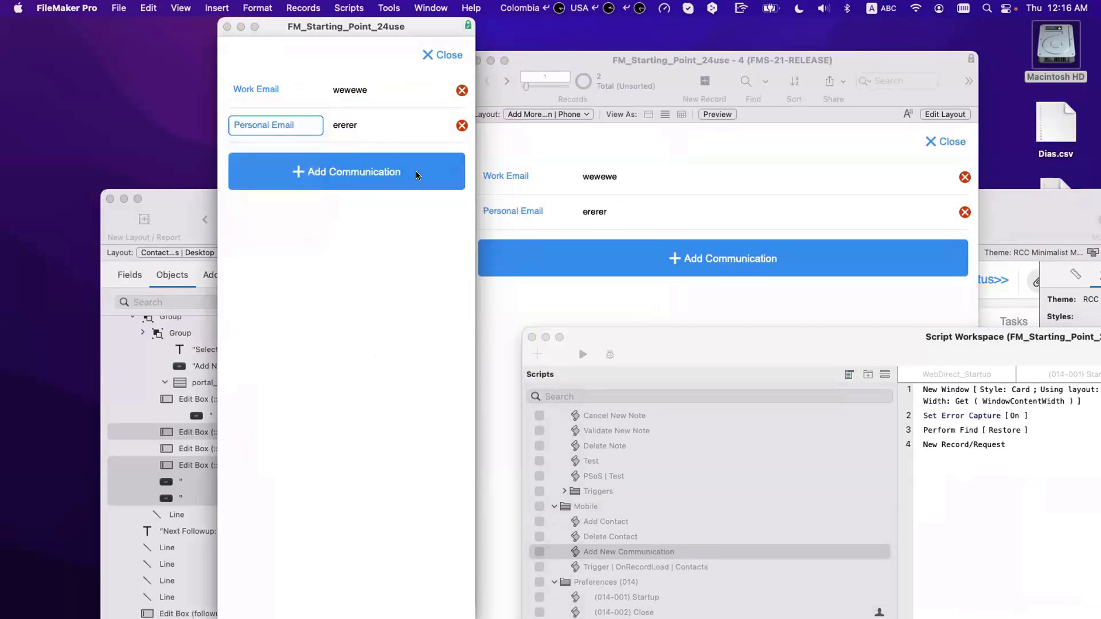
pyautogui.click(437, 56)
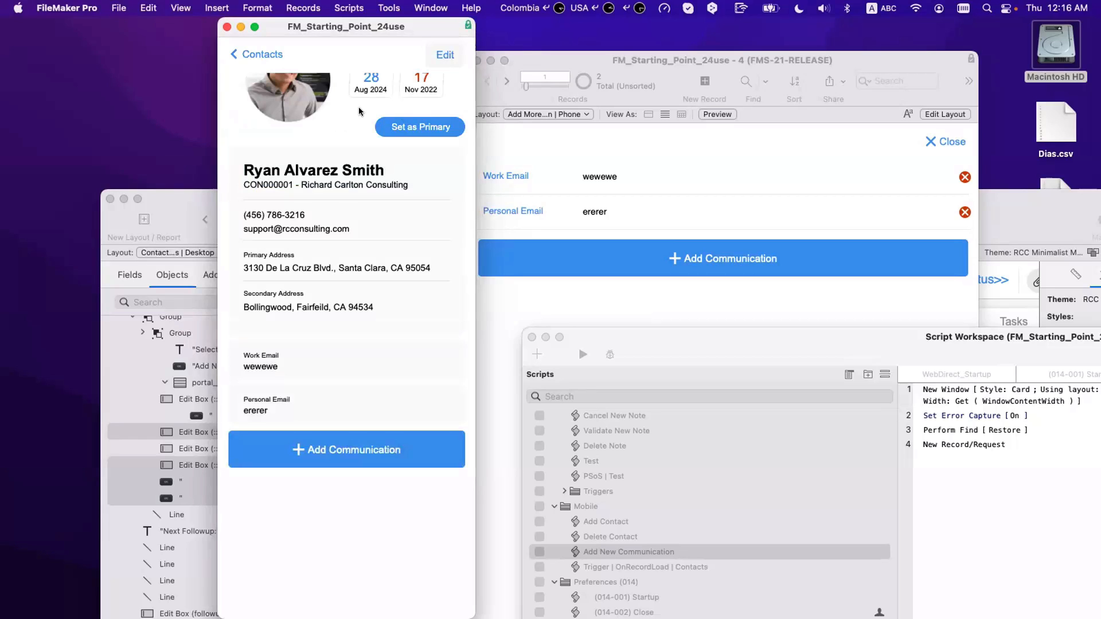
# Step: Add a Personal Email 343434 and a Cell Phone 454545 communication
pyautogui.click(335, 446)
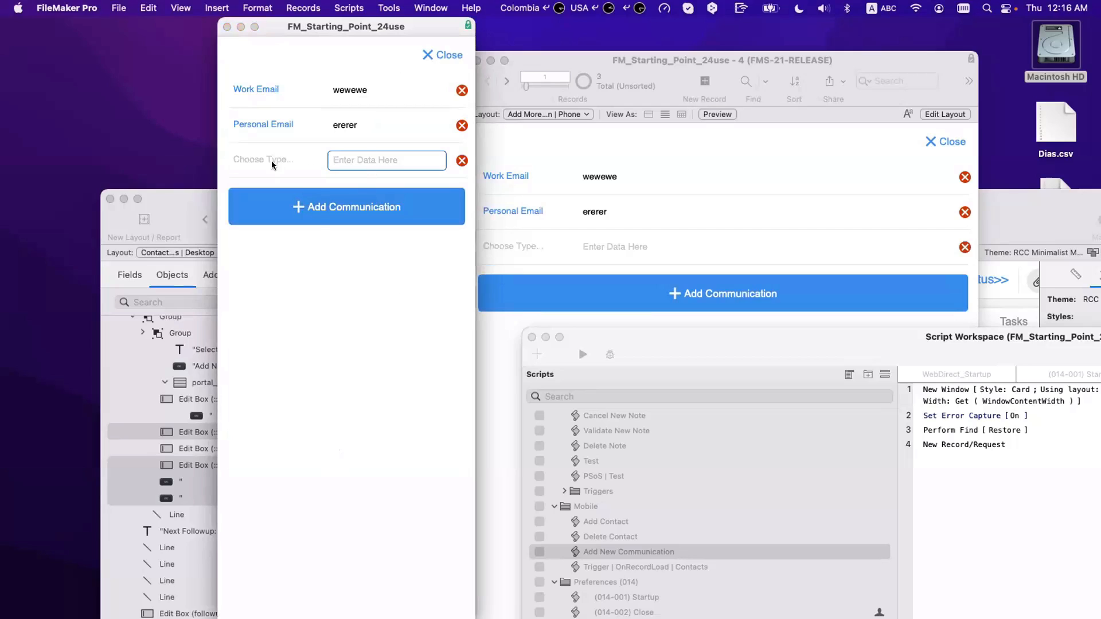
pyautogui.click(276, 162)
pyautogui.click(270, 193)
pyautogui.click(357, 162)
pyautogui.write('343434')
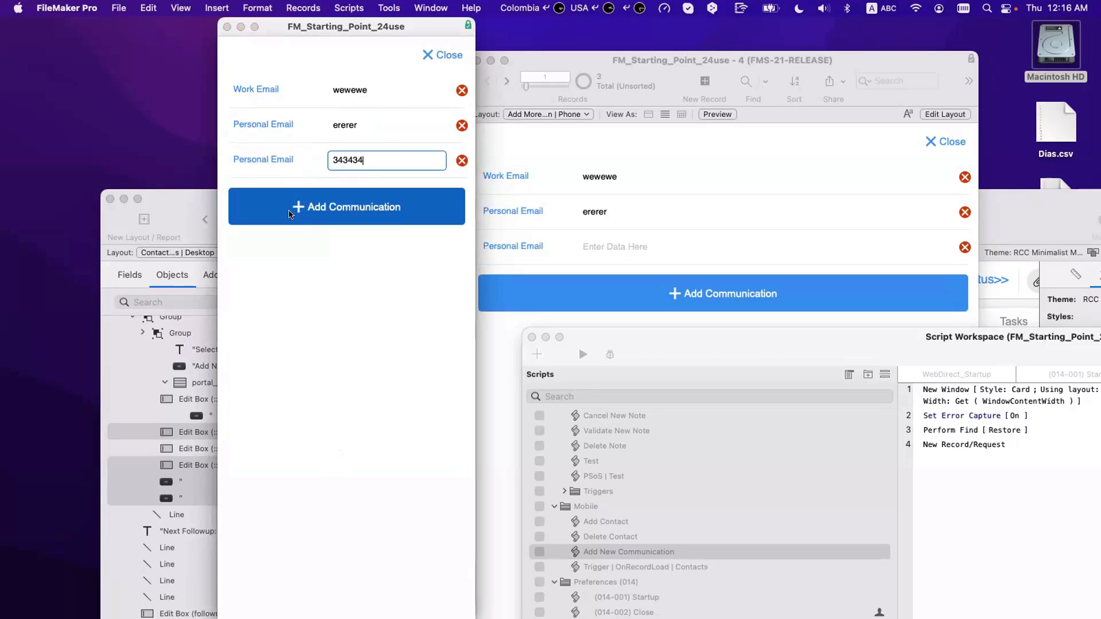
pyautogui.click(289, 215)
pyautogui.click(272, 196)
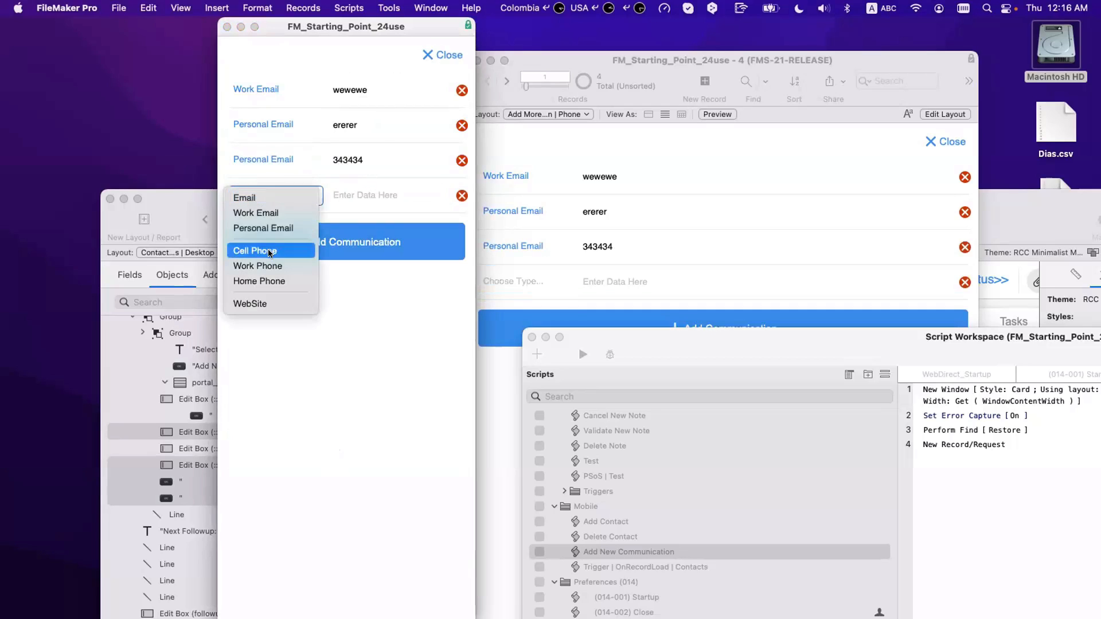
pyautogui.click(271, 252)
pyautogui.click(360, 189)
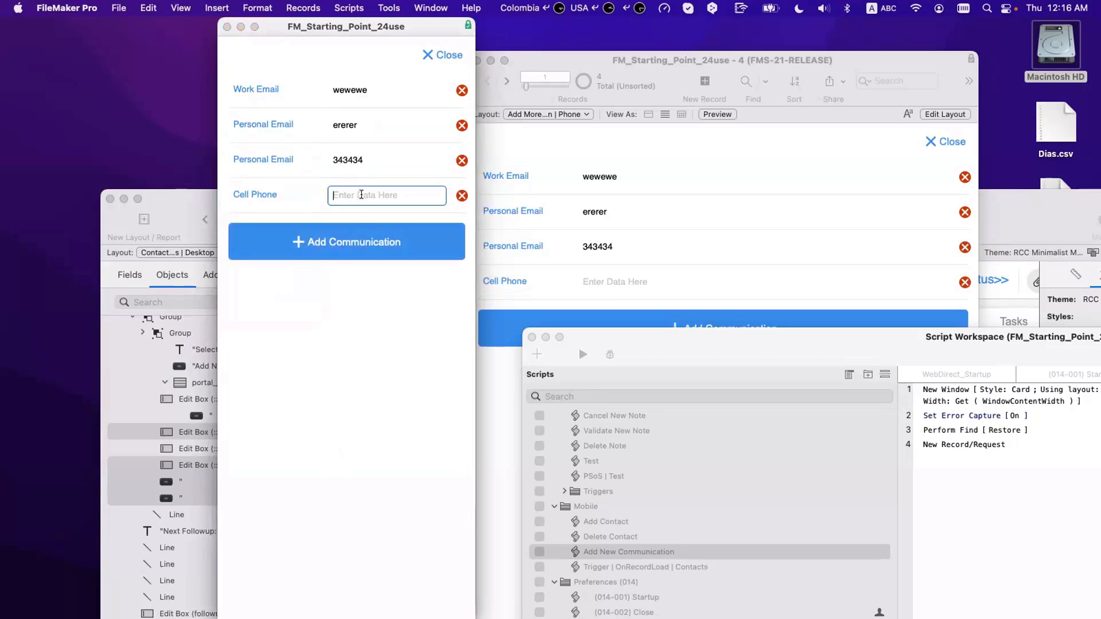
pyautogui.write('454545')
# Step: Change the second Personal Email value to rtrtrt and close the communications card
pyautogui.click(370, 158)
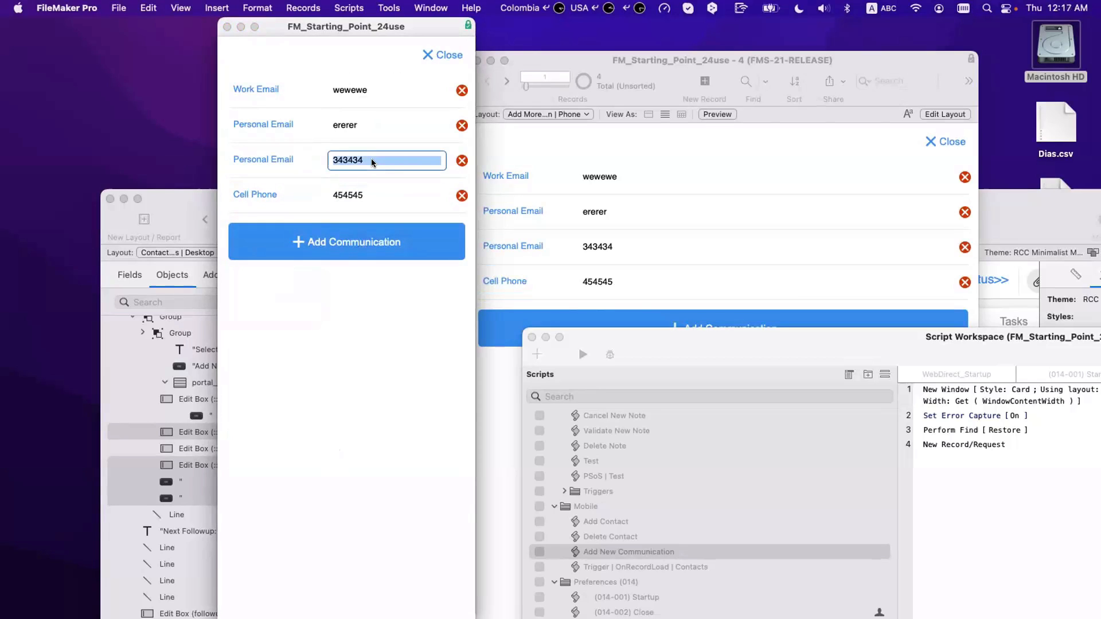
pyautogui.write('e53')
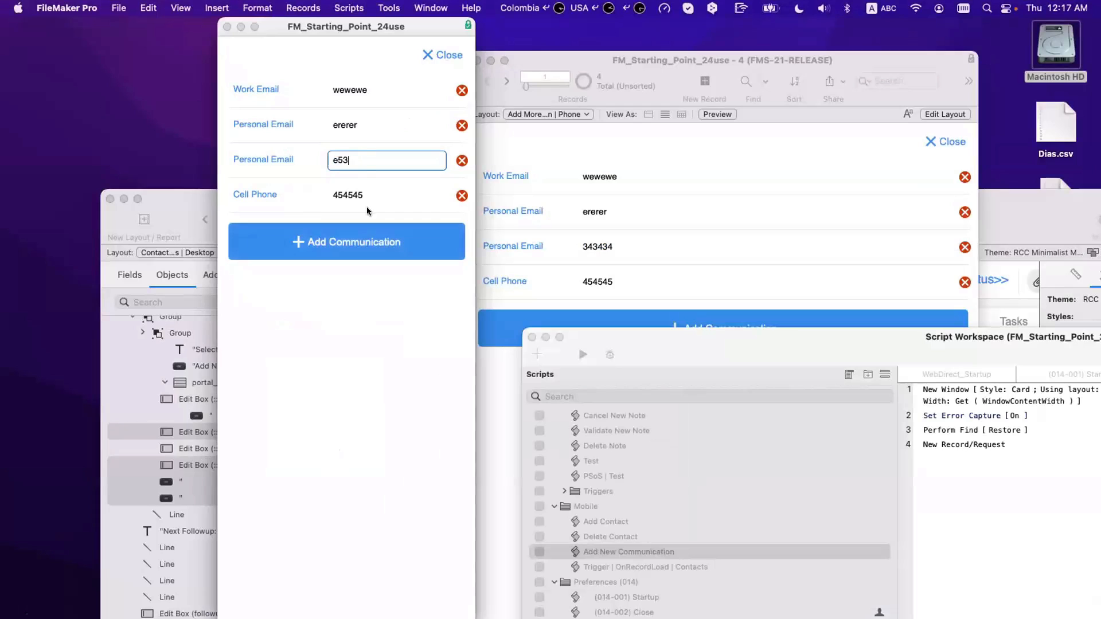
pyautogui.press('super+a')
pyautogui.write('rtrtrt')
pyautogui.click(442, 55)
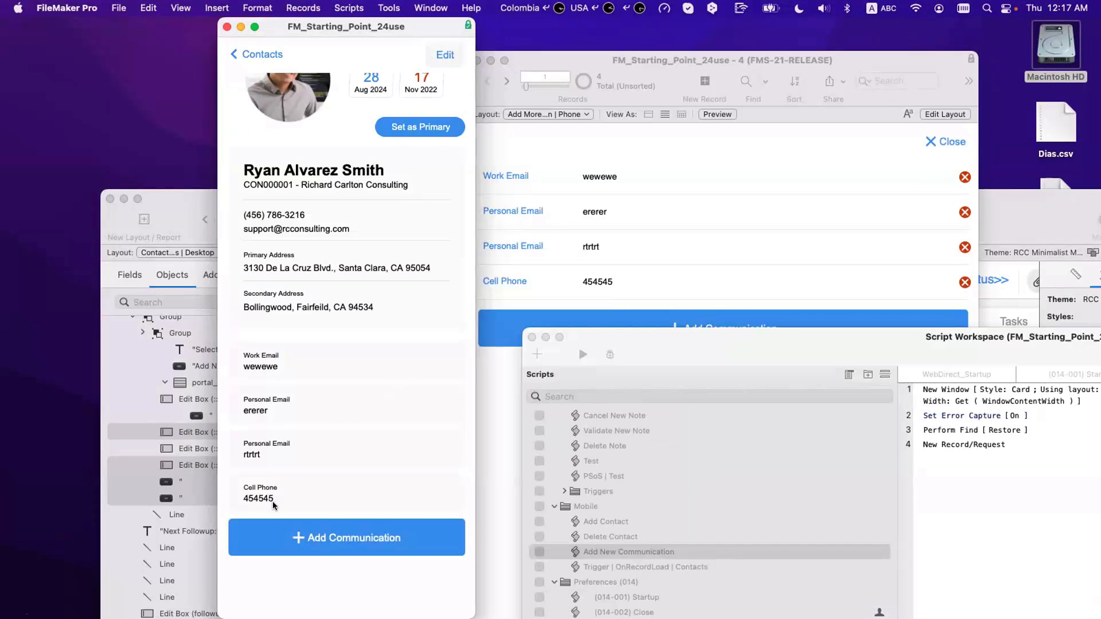
# Step: Add a WebSite communication eetrtrtrtr and return to the contact card
pyautogui.click(296, 534)
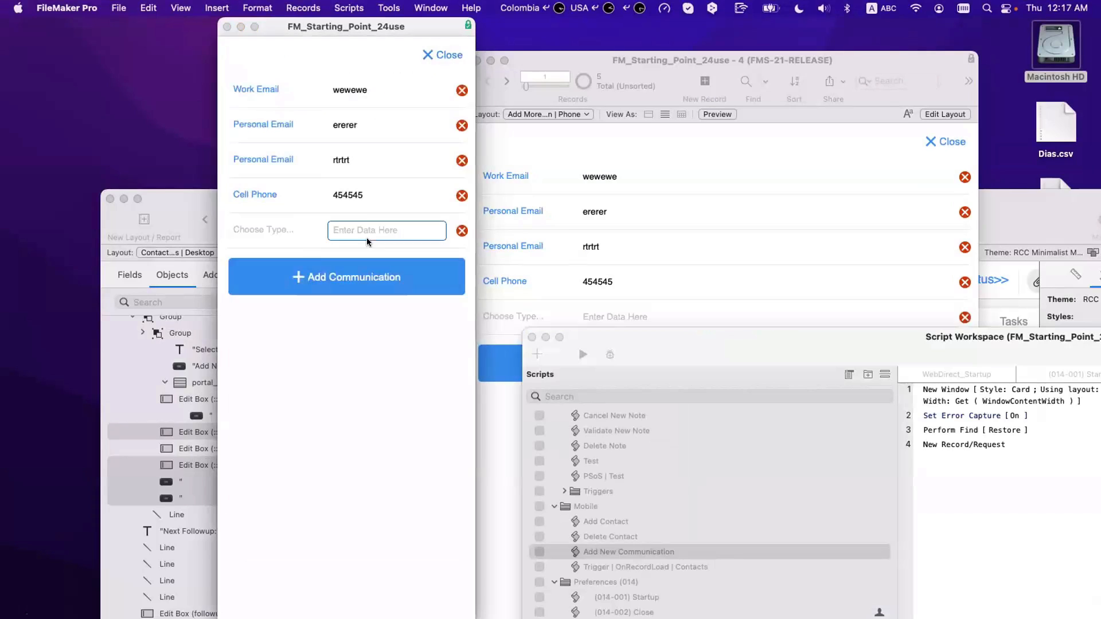
pyautogui.click(291, 236)
pyautogui.click(372, 230)
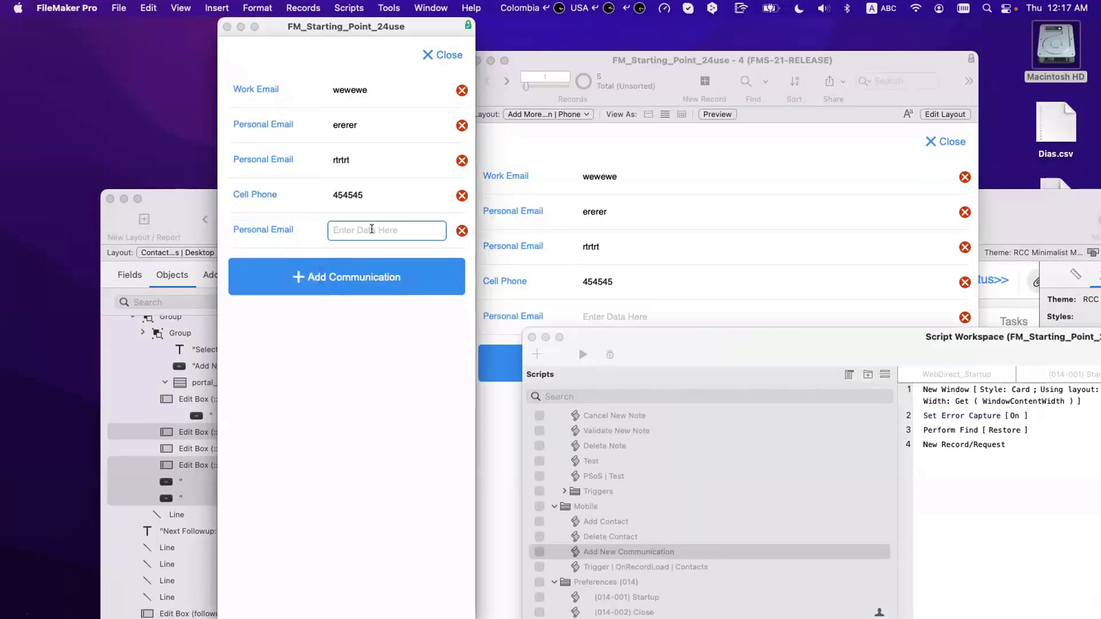
pyautogui.click(293, 232)
pyautogui.click(267, 308)
pyautogui.click(349, 221)
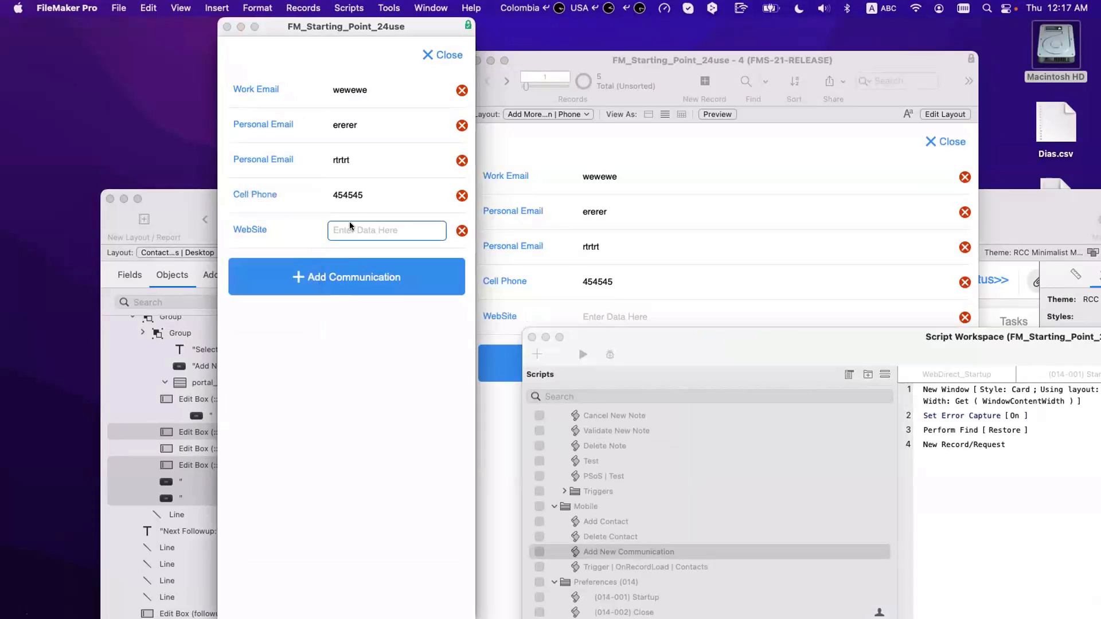
pyautogui.write('eetrtrtrtr')
pyautogui.click(371, 61)
pyautogui.click(441, 59)
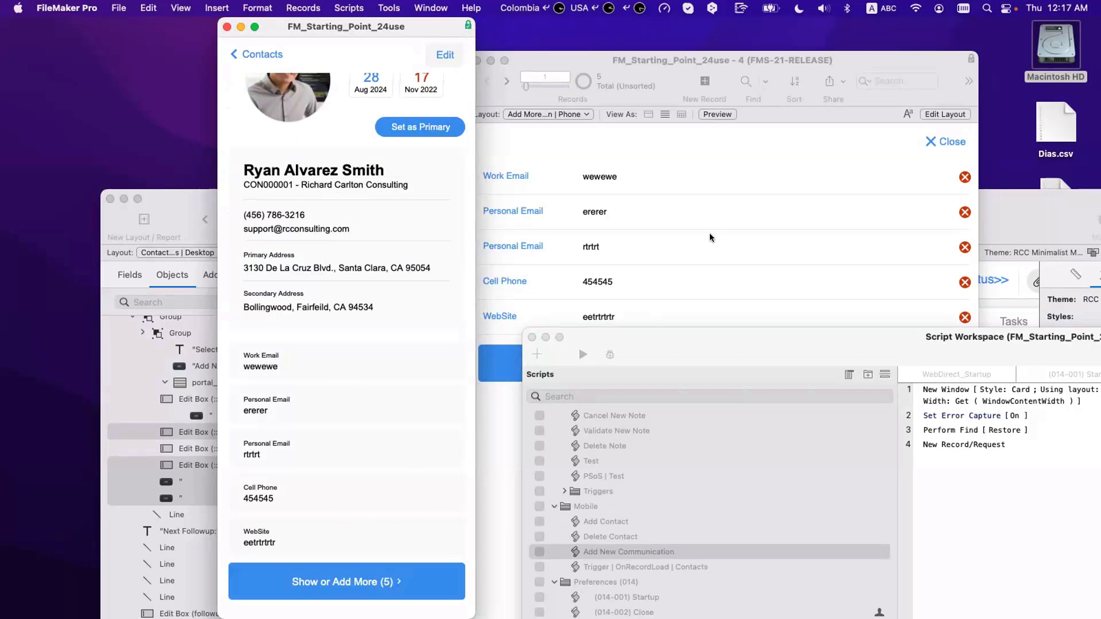
# Step: Bring the contact detail window forward and open its communications list via Show or Add More (5)
pyautogui.click(740, 150)
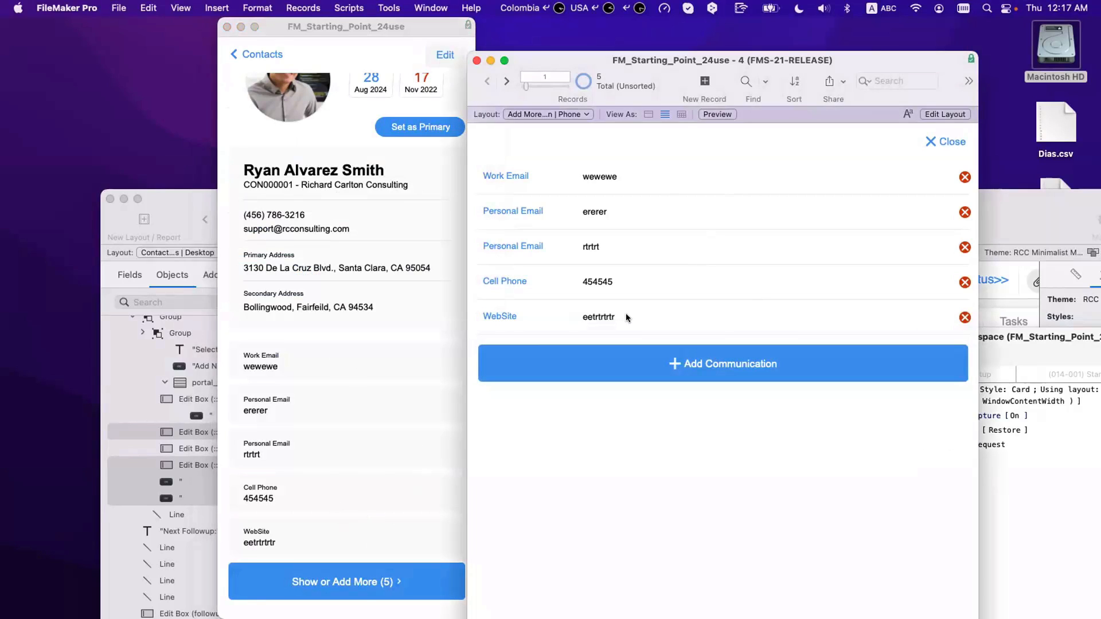
pyautogui.click(353, 423)
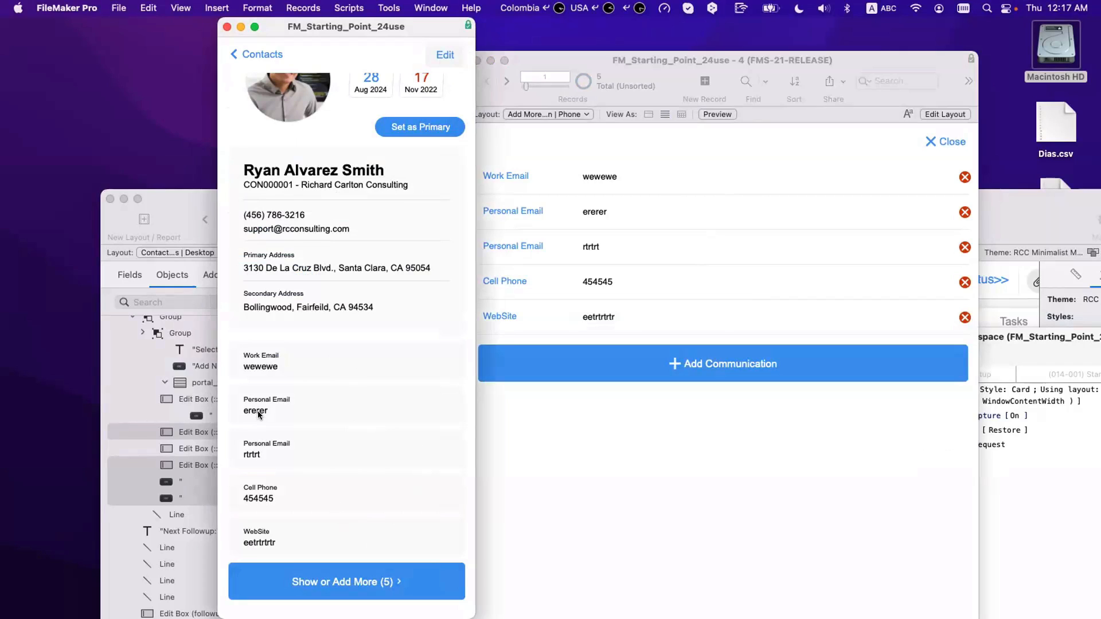
pyautogui.click(534, 184)
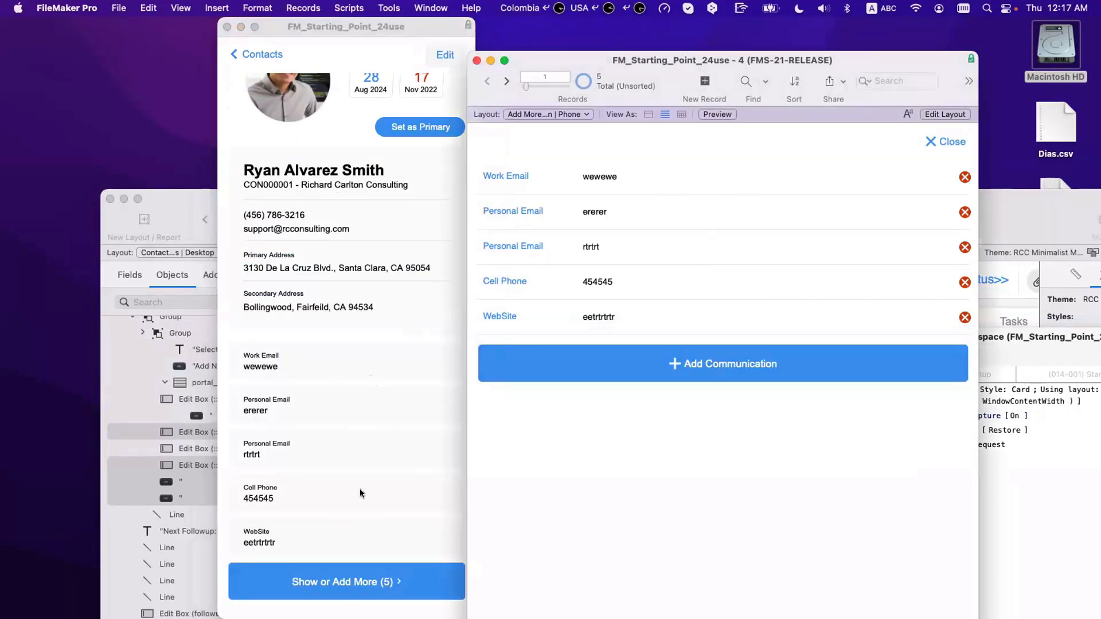
pyautogui.click(364, 599)
pyautogui.click(364, 599)
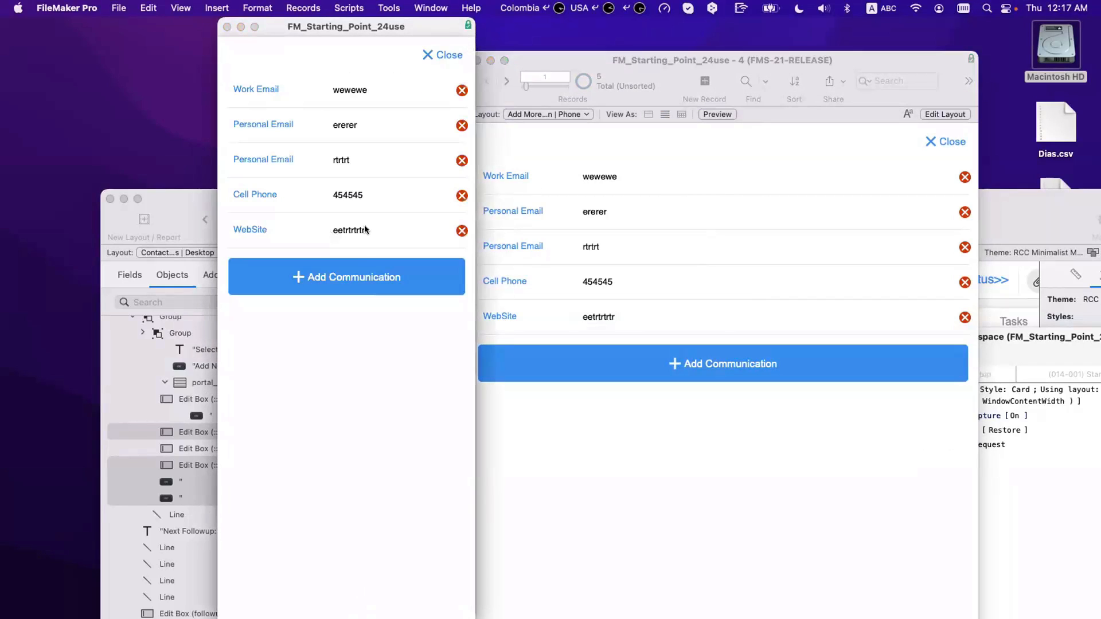
# Step: Relabel the third communication, rtrtrt, as Work Email and close the list
pyautogui.click(365, 230)
pyautogui.click(365, 197)
pyautogui.click(365, 161)
pyautogui.click(364, 93)
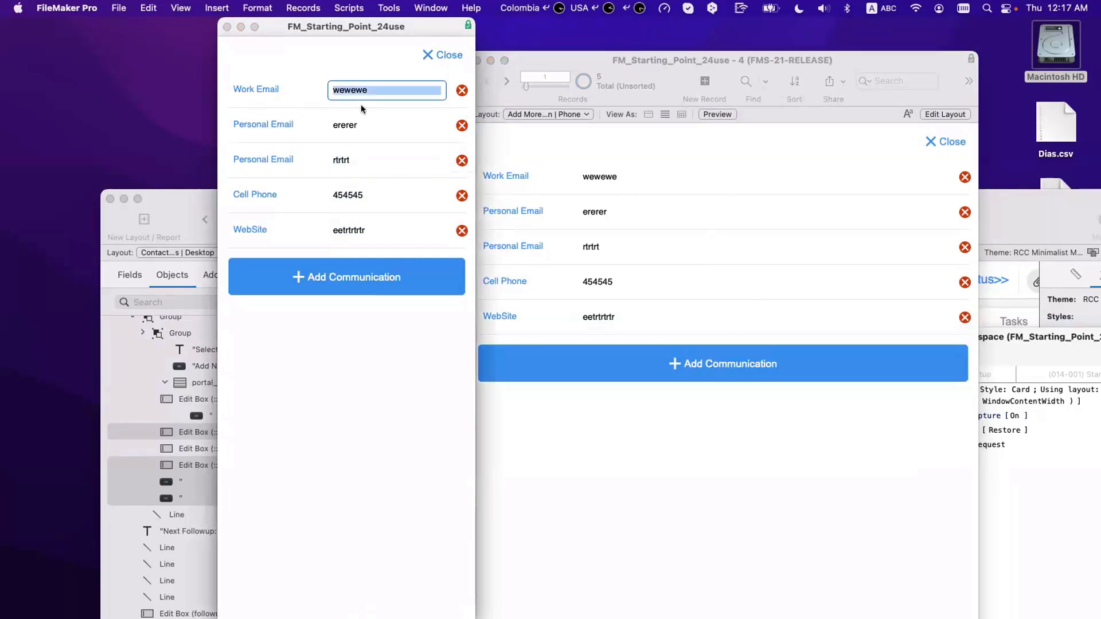
pyautogui.click(362, 117)
pyautogui.click(277, 161)
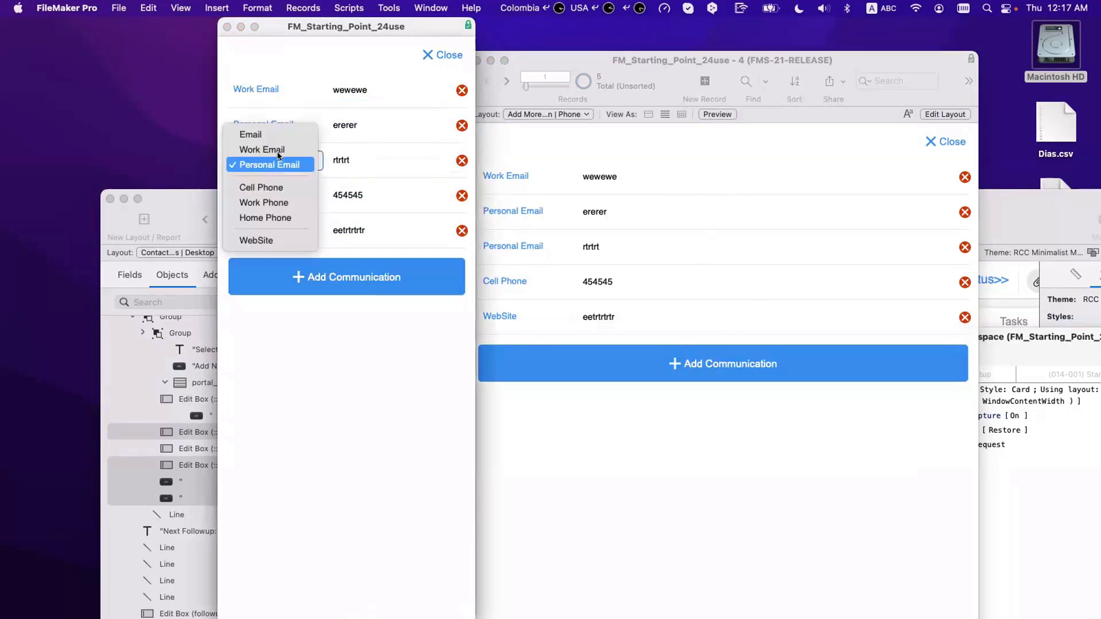
pyautogui.click(278, 152)
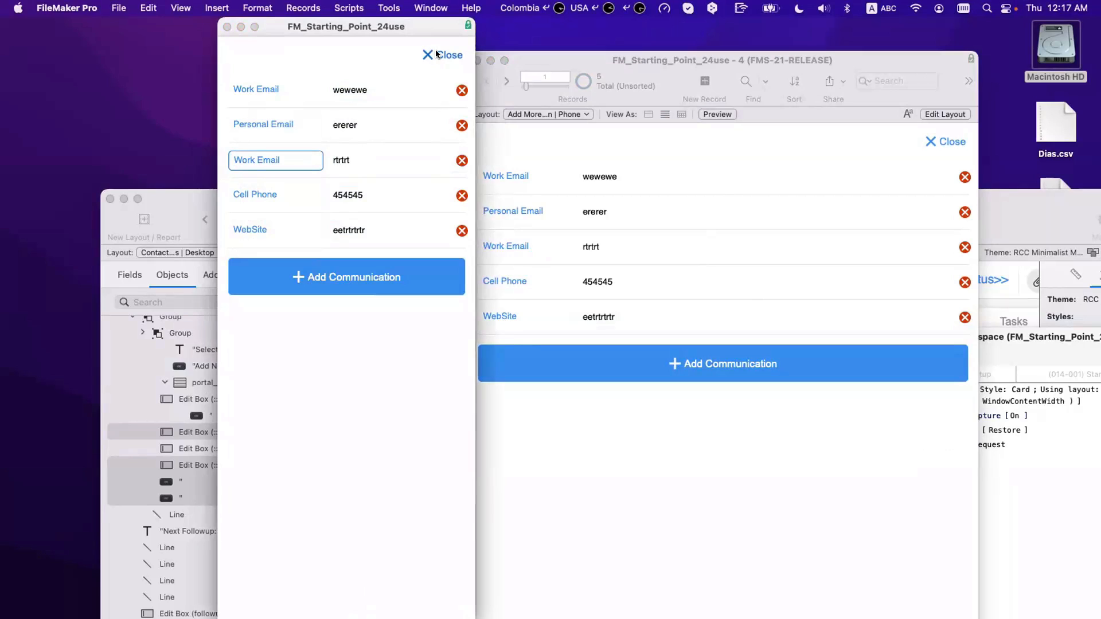
pyautogui.click(437, 55)
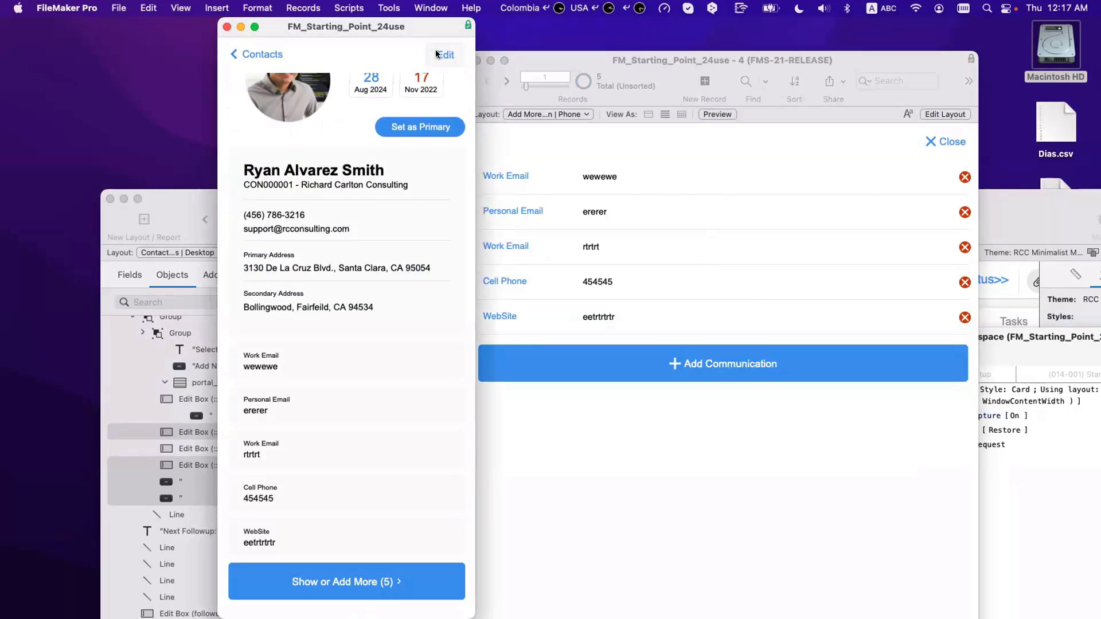
# Step: Add three blank communication rows after WebSite, bringing the count to 8
pyautogui.click(377, 577)
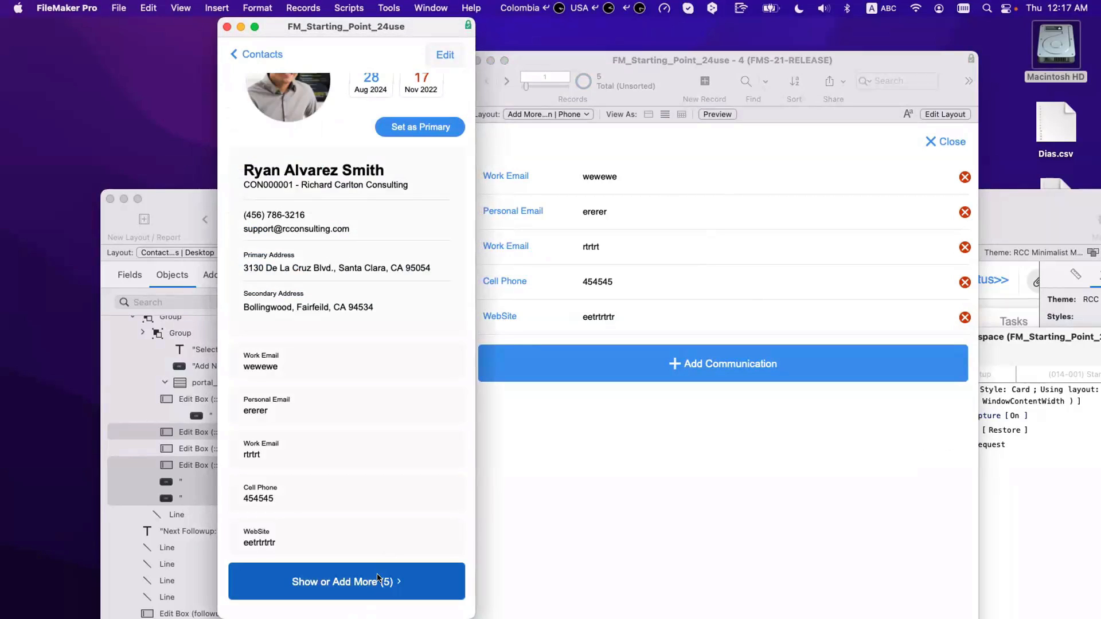
pyautogui.click(318, 282)
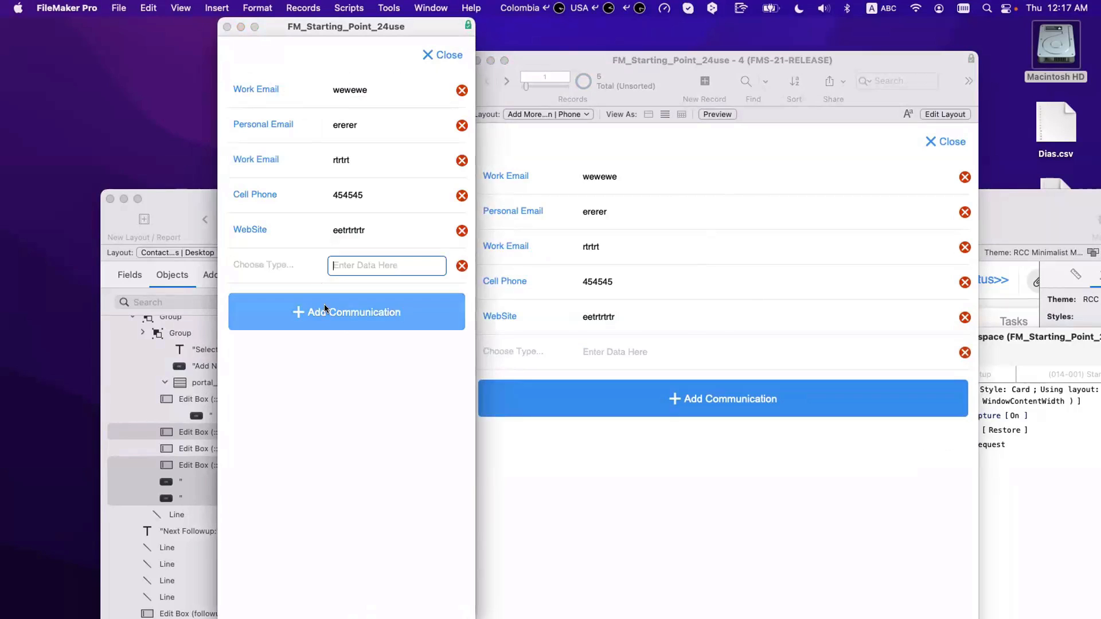
pyautogui.click(330, 325)
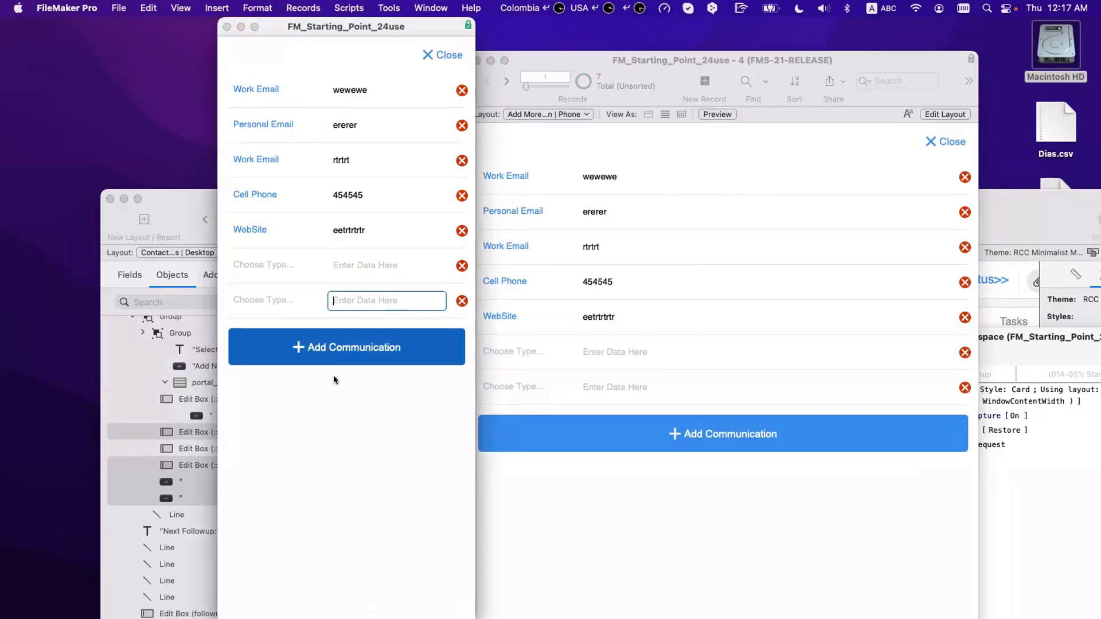
pyautogui.click(335, 350)
pyautogui.click(450, 56)
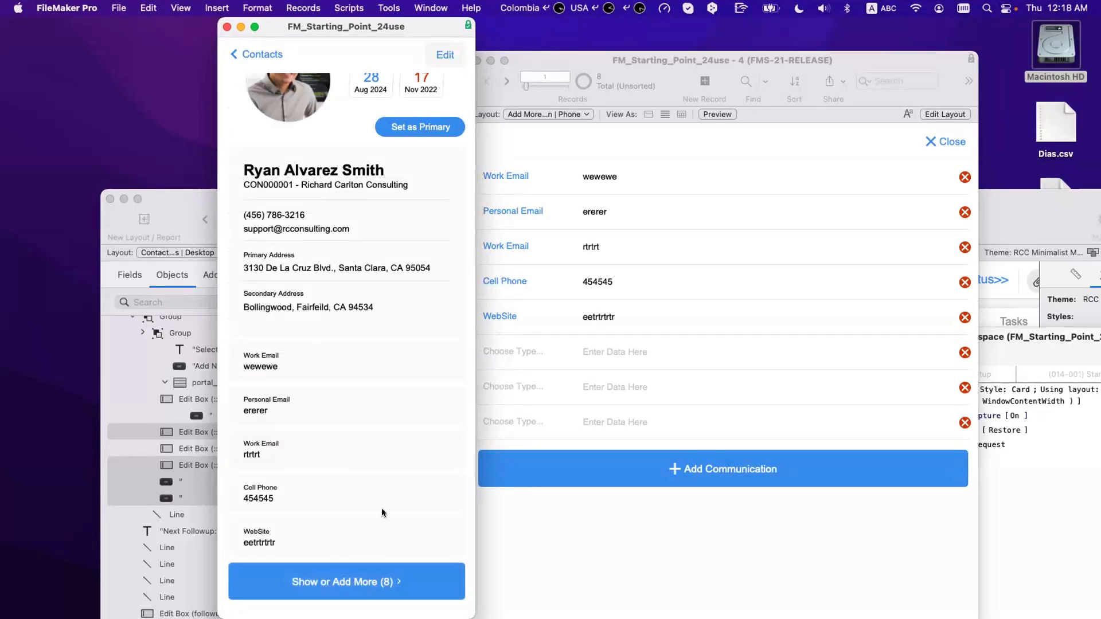
pyautogui.scroll(3, 382, 500)
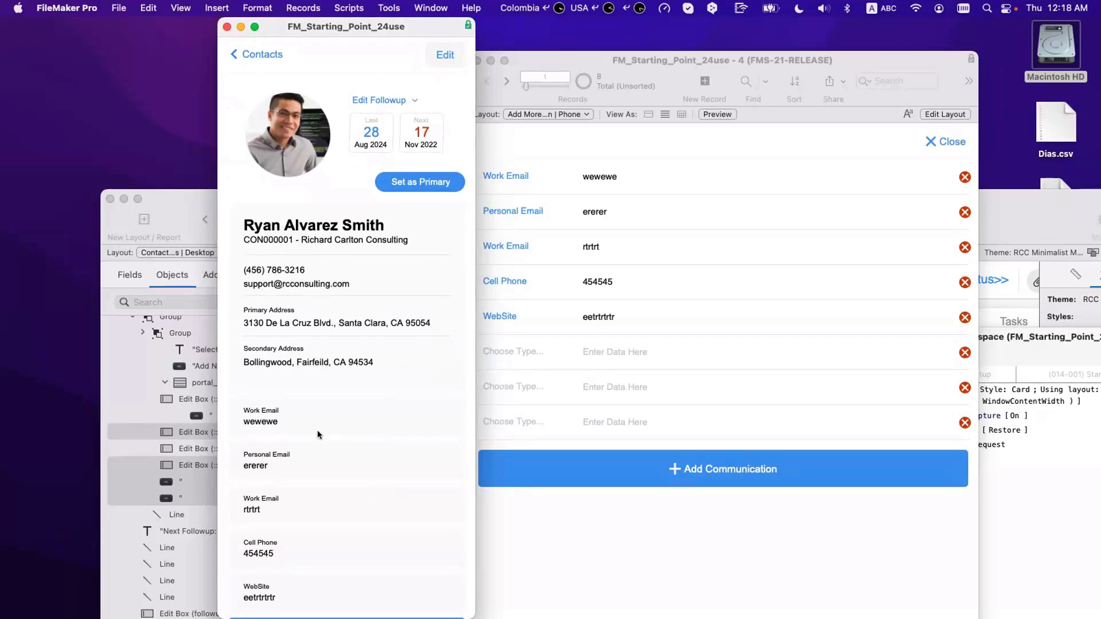
pyautogui.scroll(-3, 321, 431)
pyautogui.scroll(3, 321, 431)
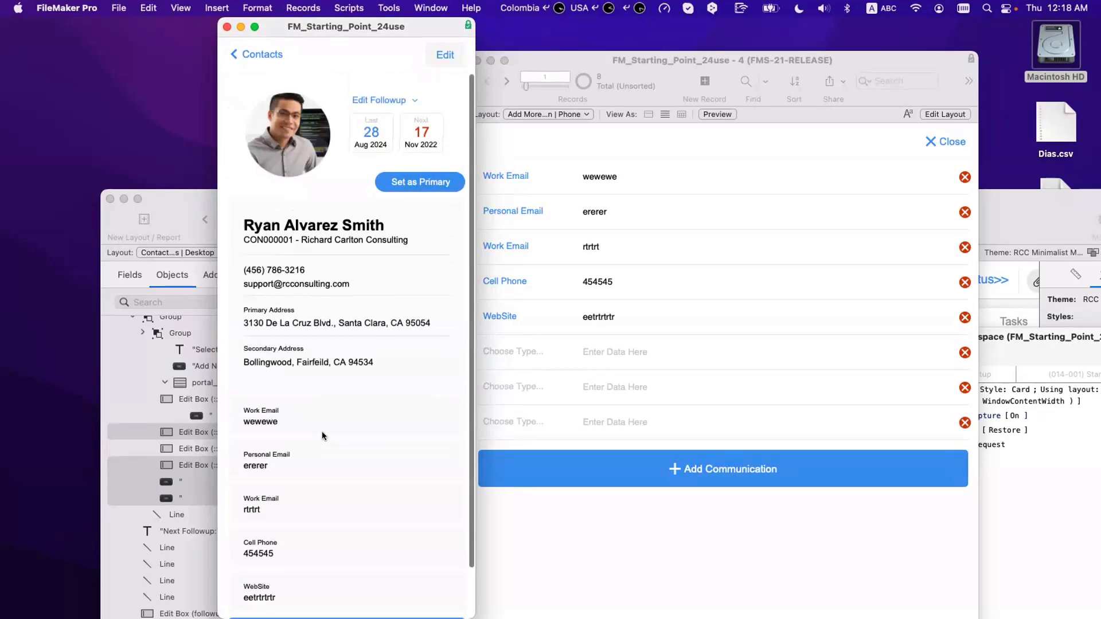